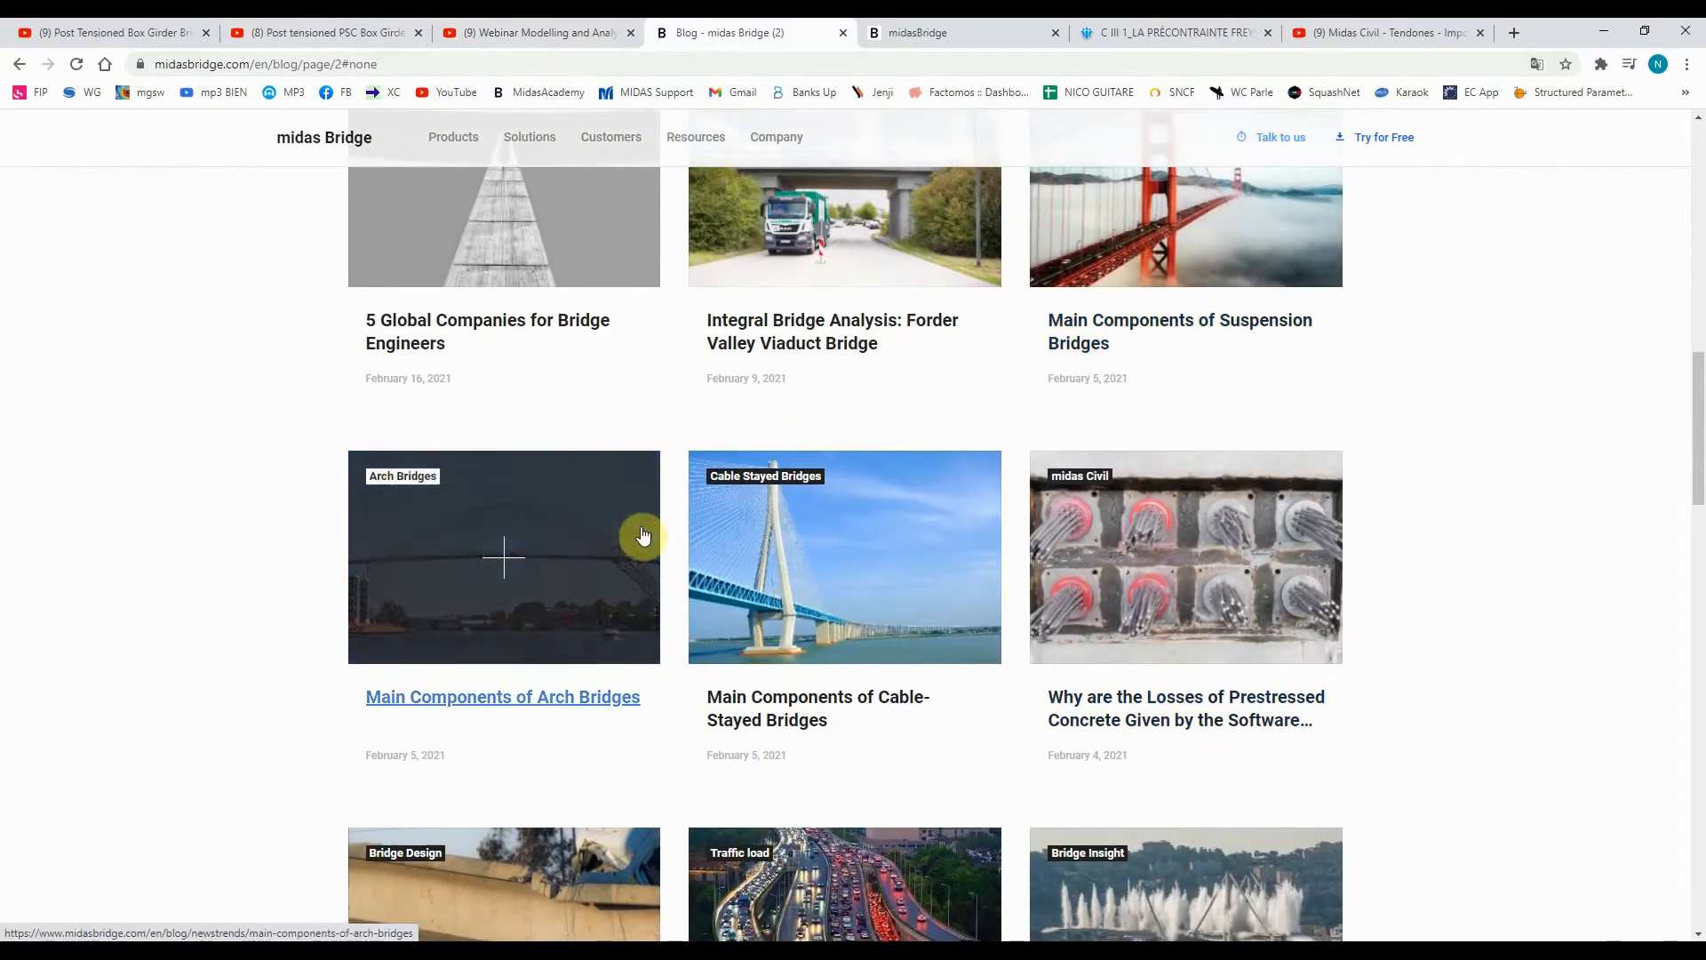
# Look through the bridge engineering articles listed on the blog page
pyautogui.scroll(-5, 643, 536)
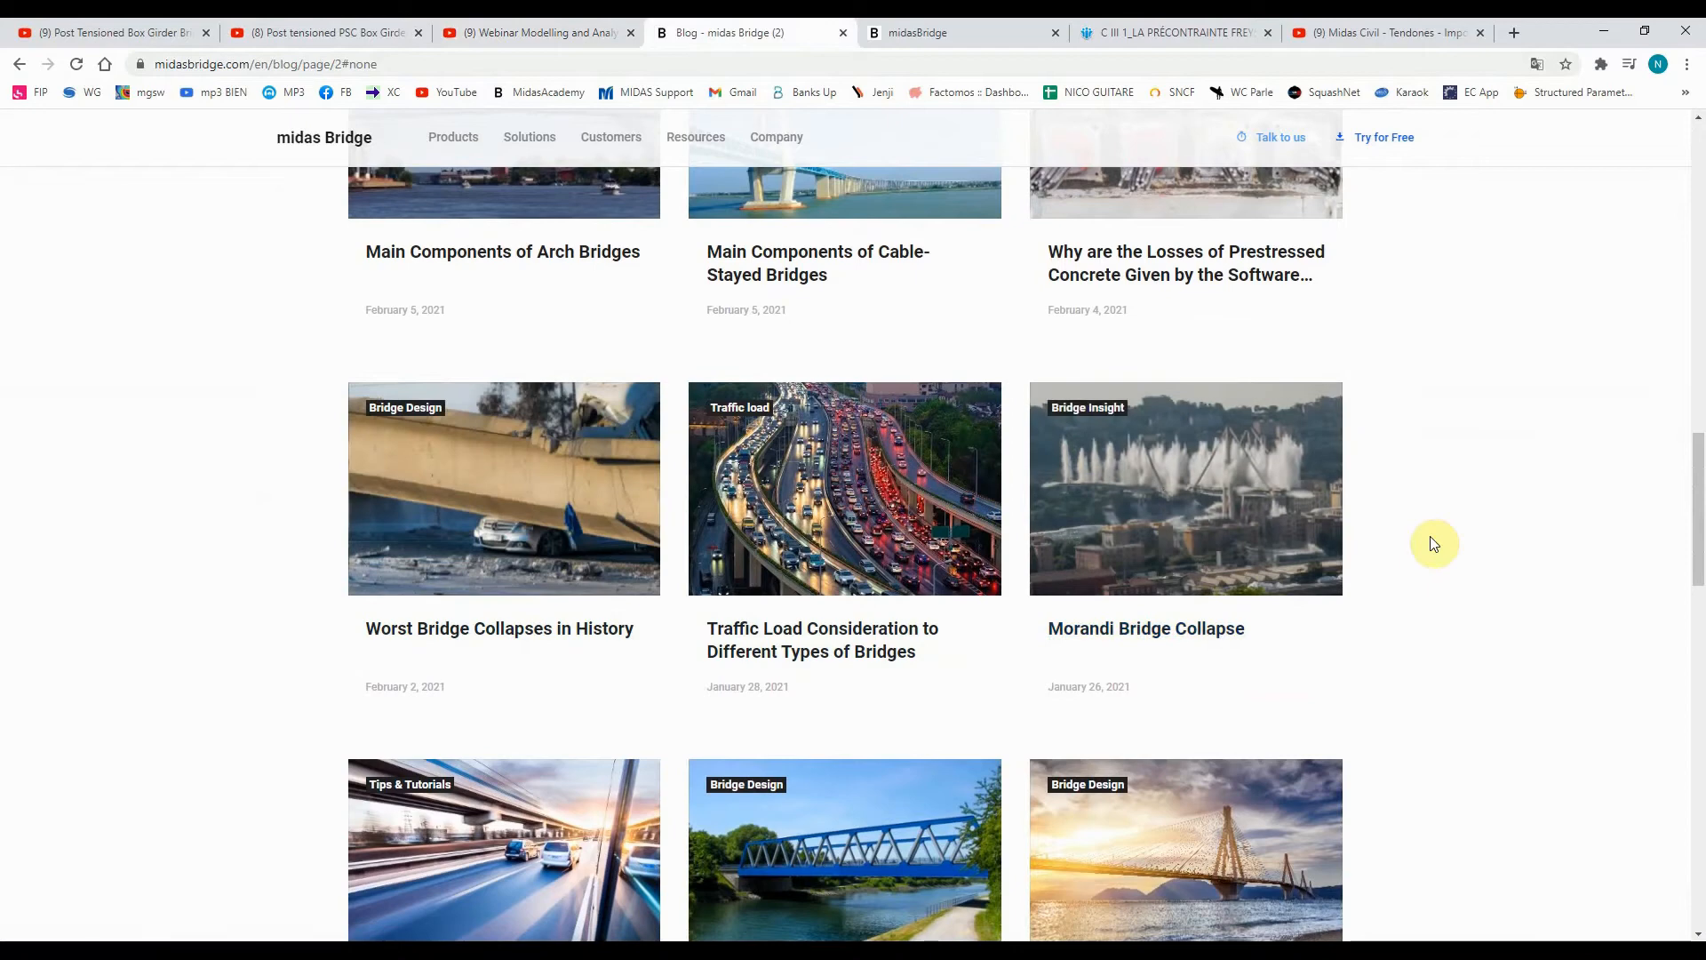
pyautogui.scroll(-2, 1360, 617)
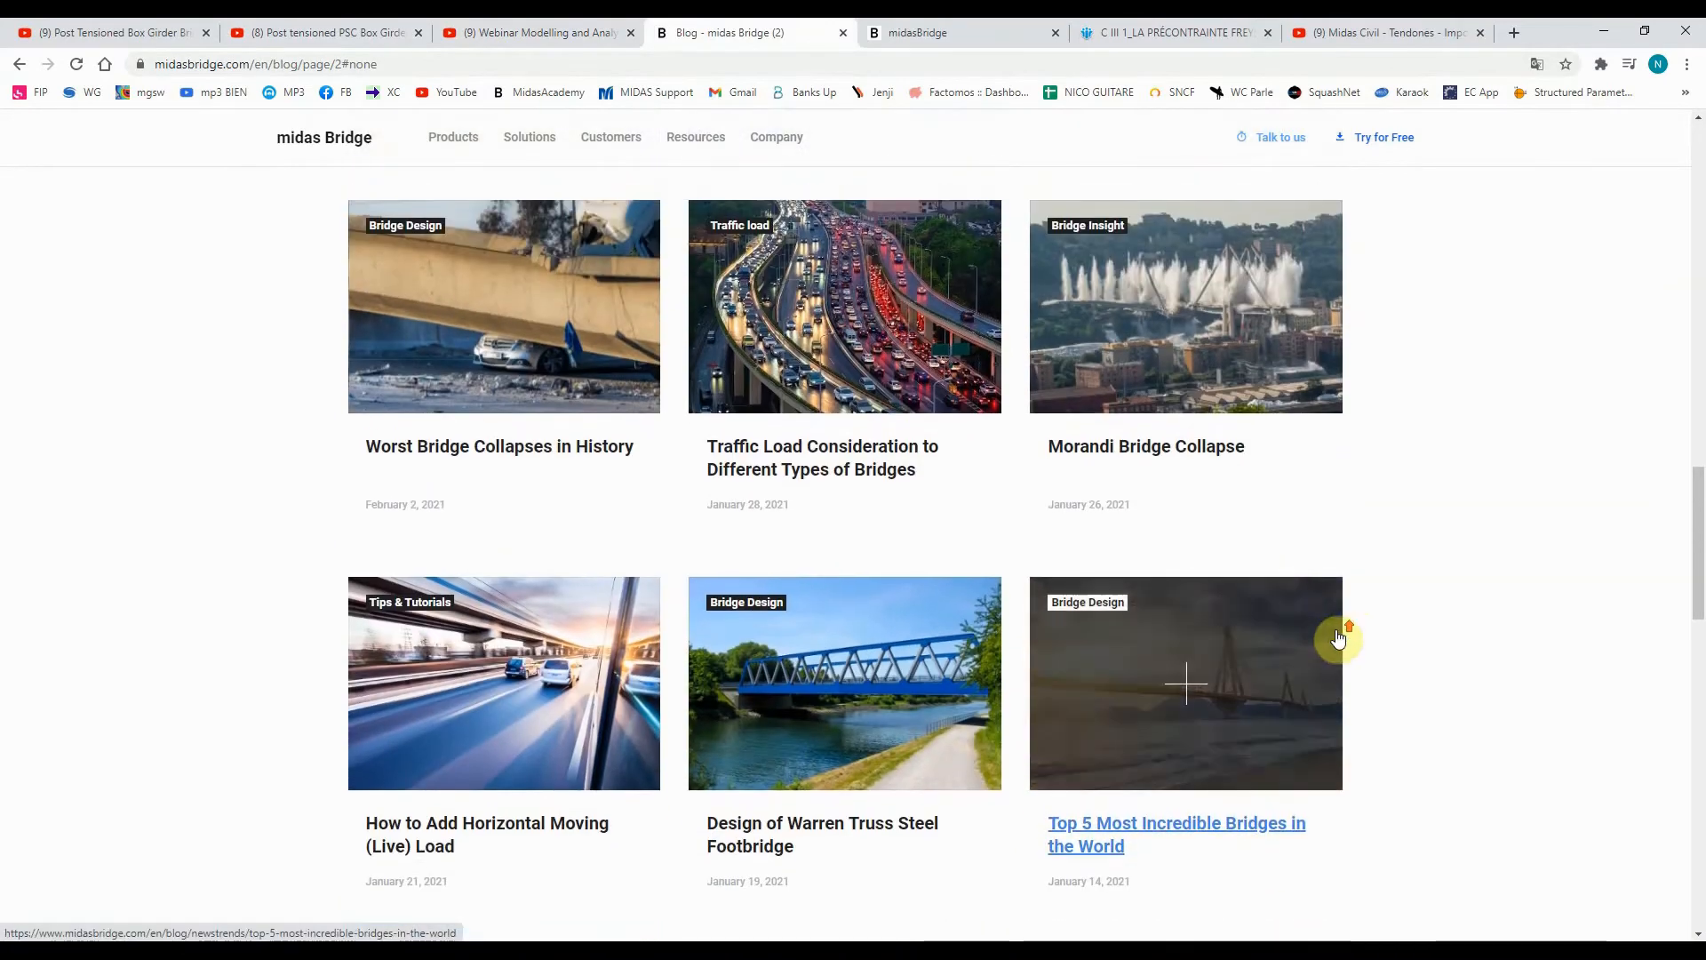
pyautogui.scroll(5, 1335, 639)
pyautogui.scroll(6, 1204, 534)
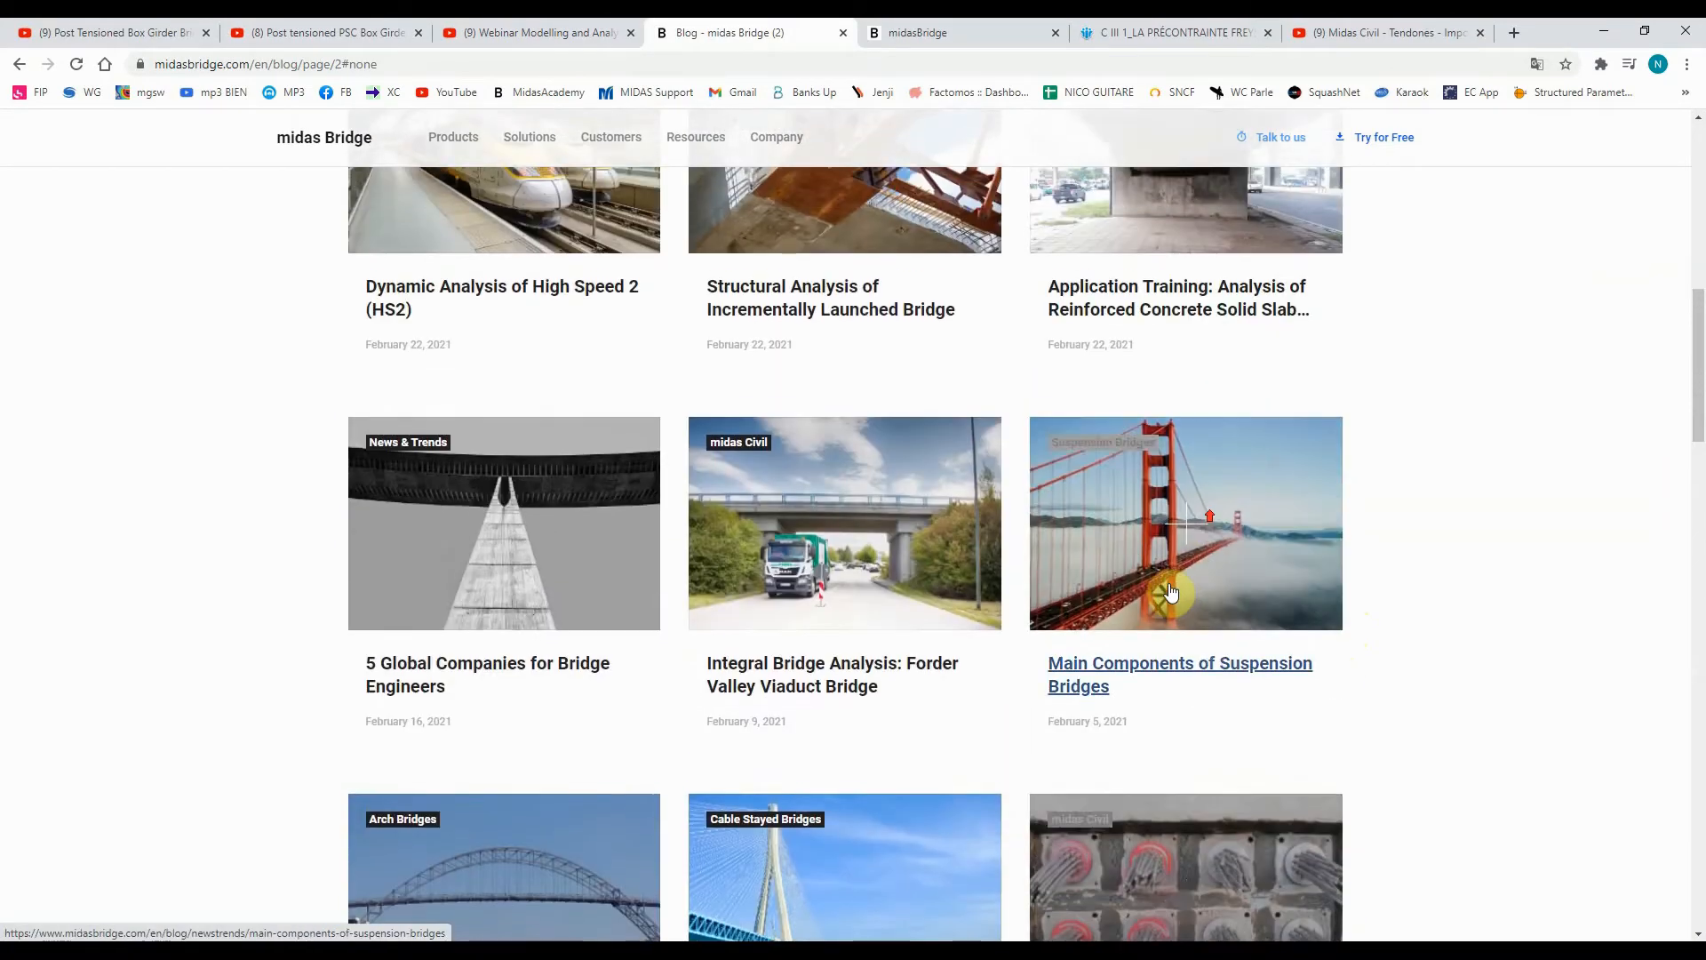
pyautogui.scroll(10, 956, 579)
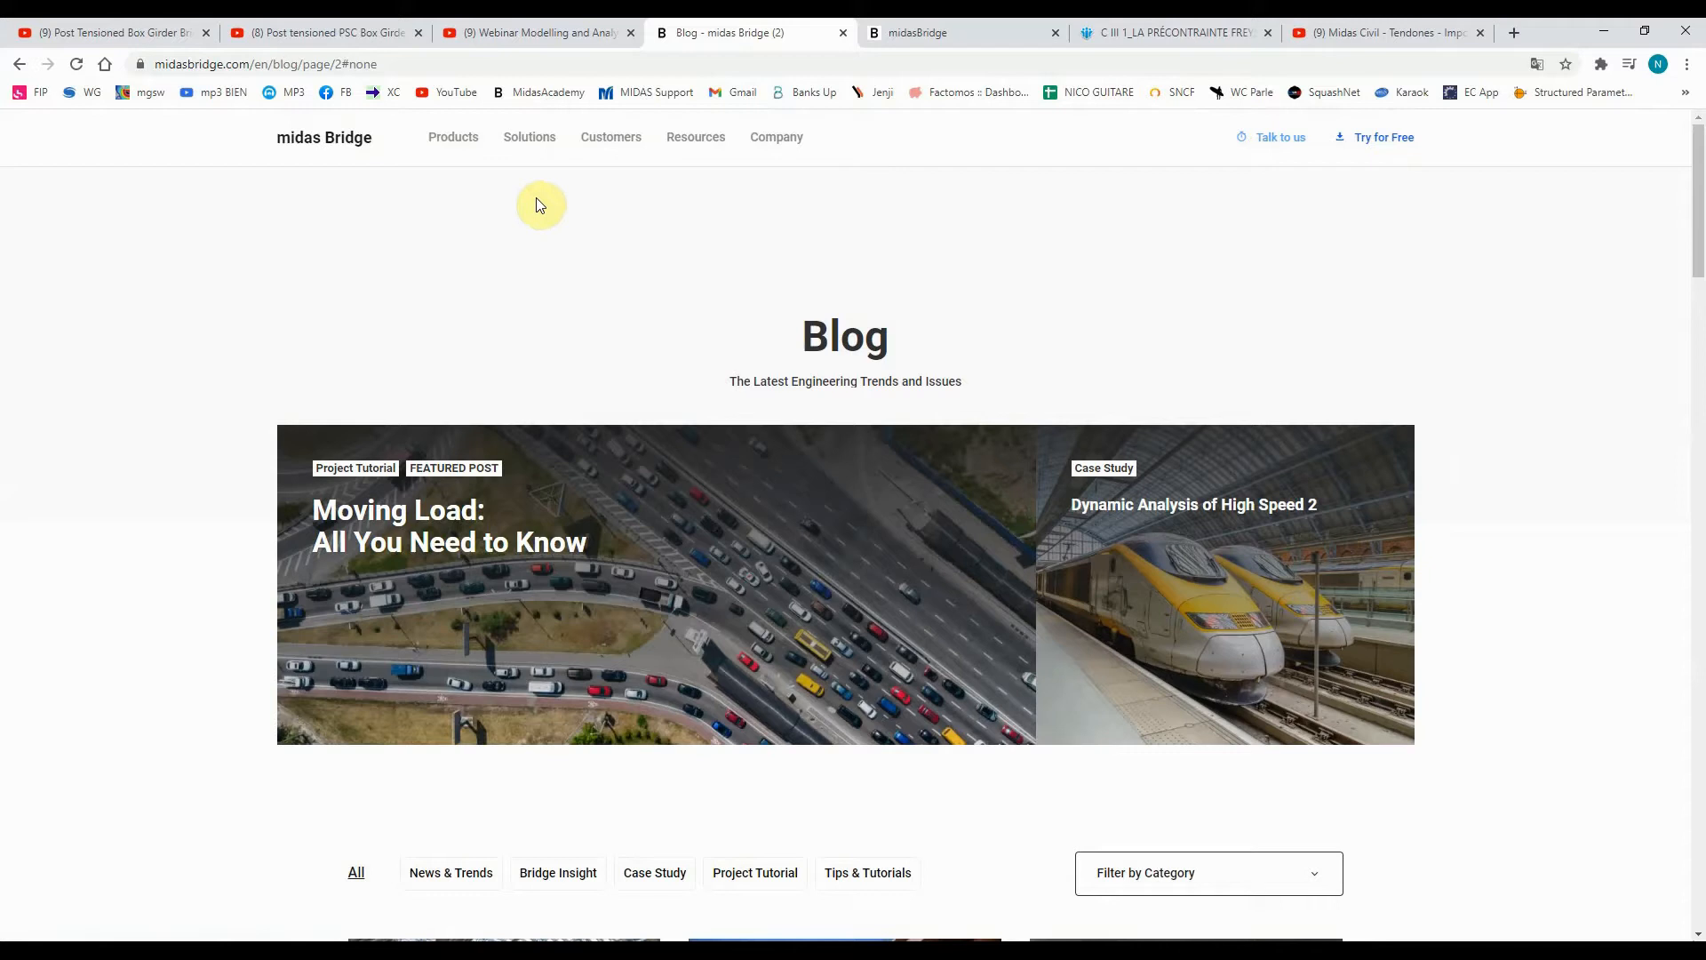
# Open the Cable-Stayed Bridges solution page and review its introduction and the list of main components
pyautogui.moveTo(541, 149)
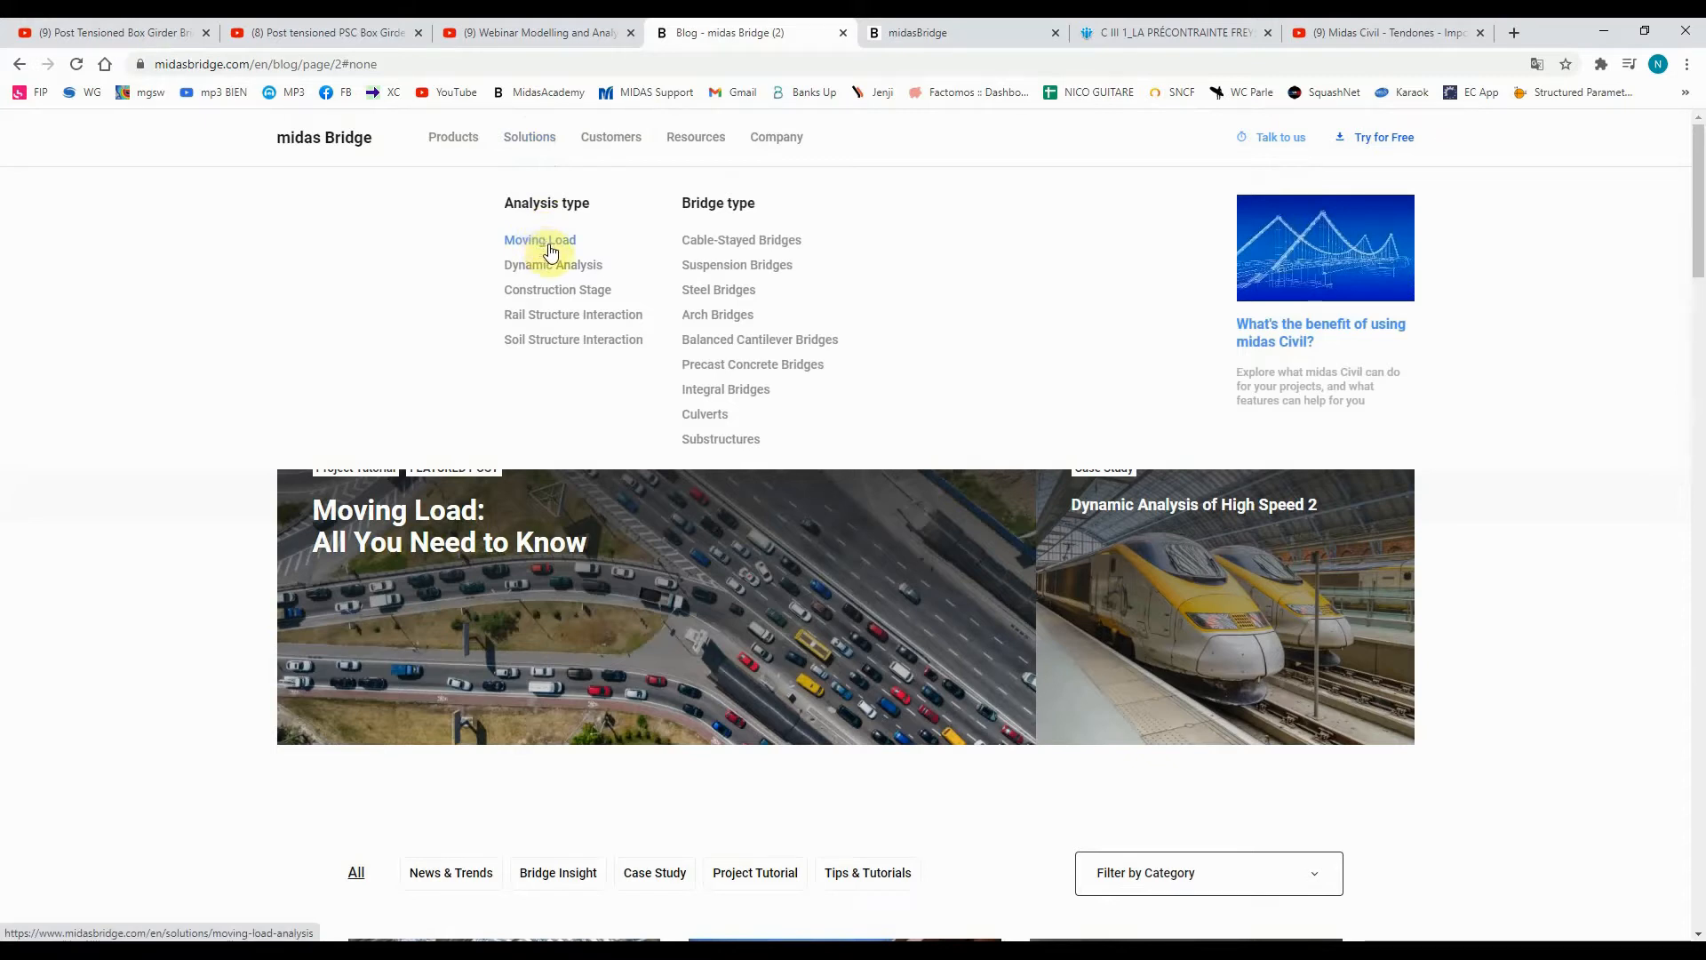
pyautogui.click(777, 248)
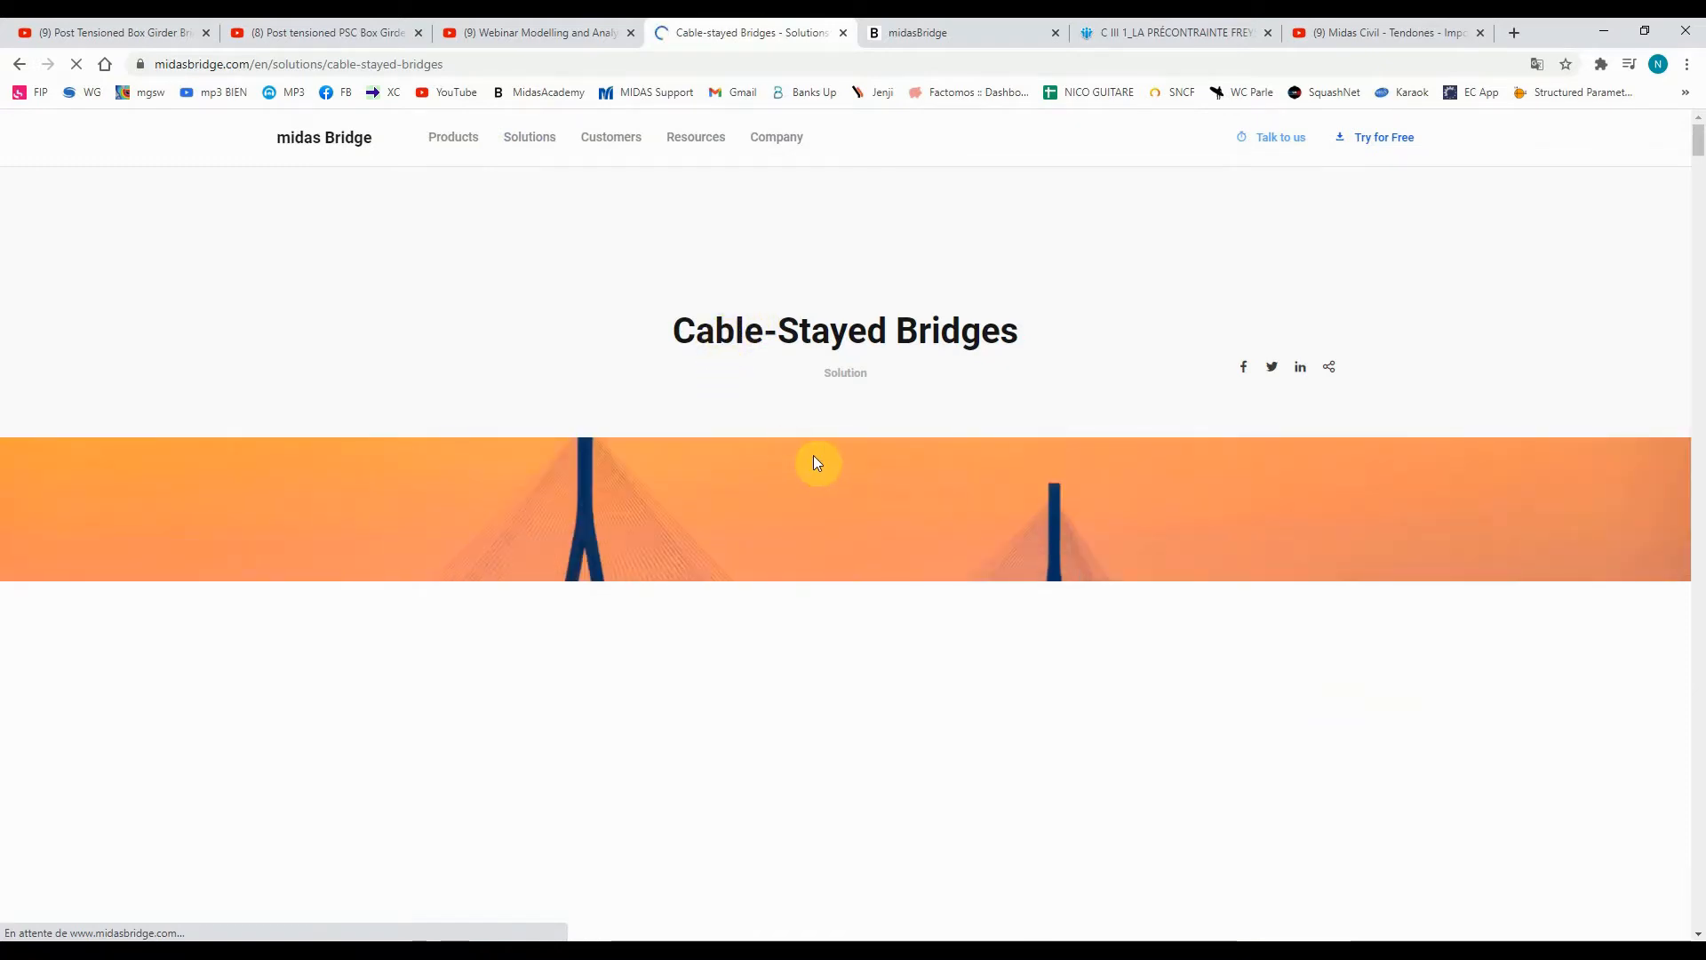
pyautogui.scroll(-5, 818, 460)
pyautogui.scroll(-15, 818, 460)
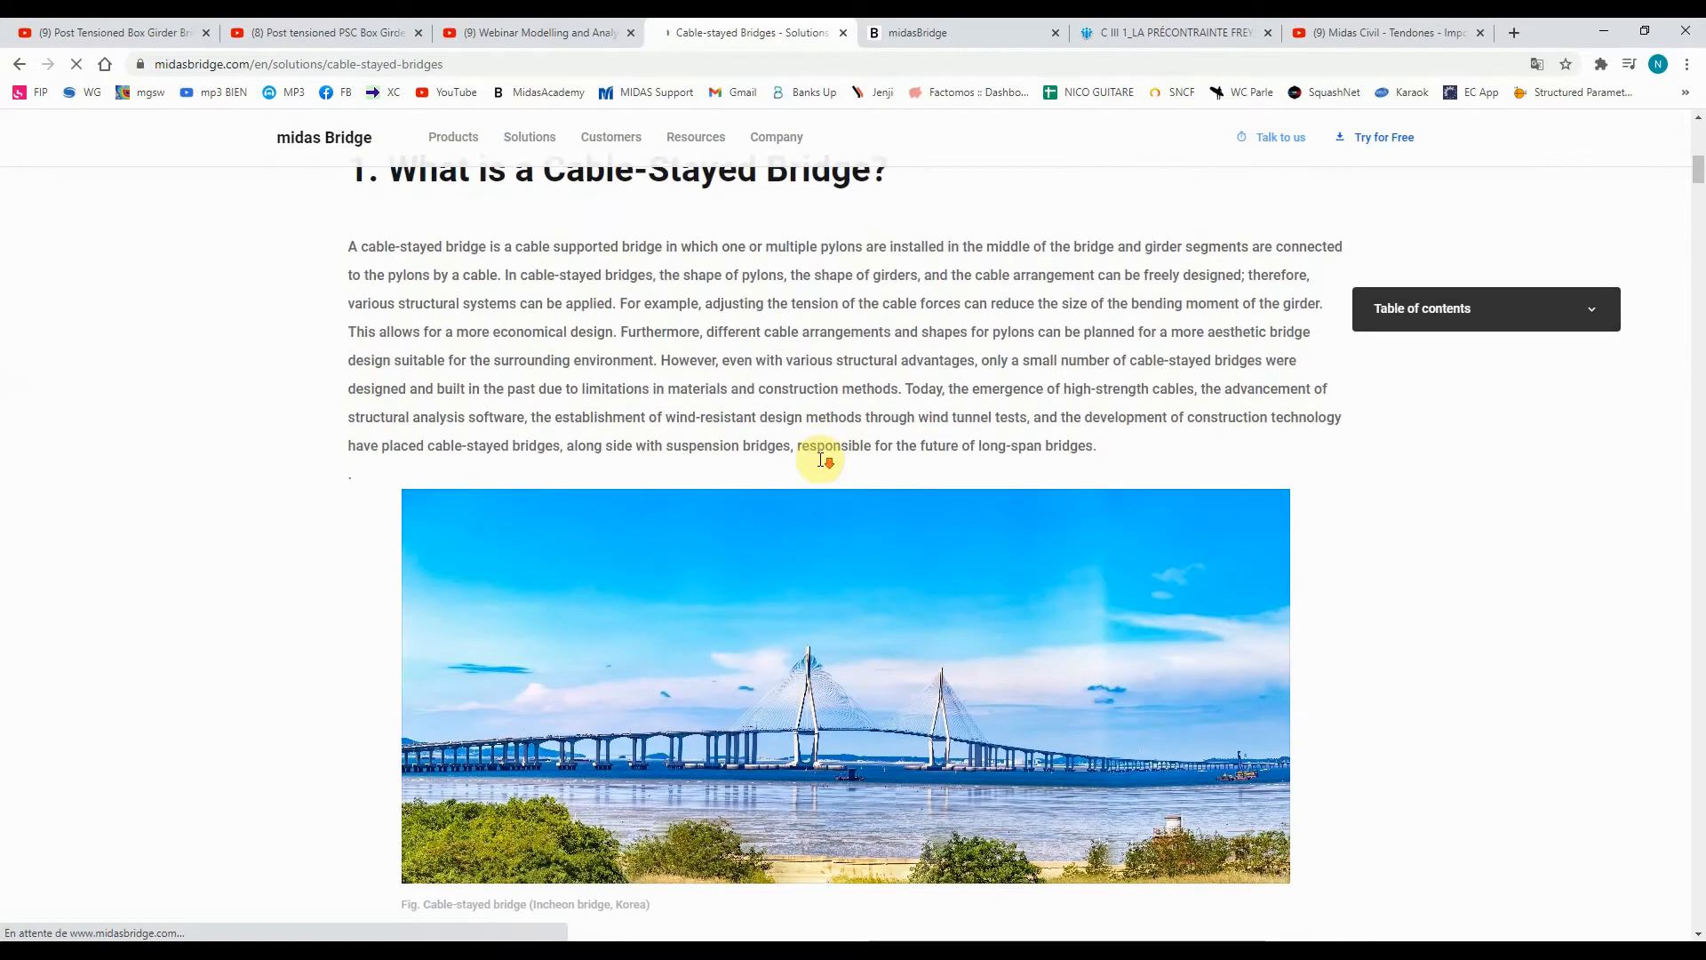
pyautogui.scroll(-12, 820, 460)
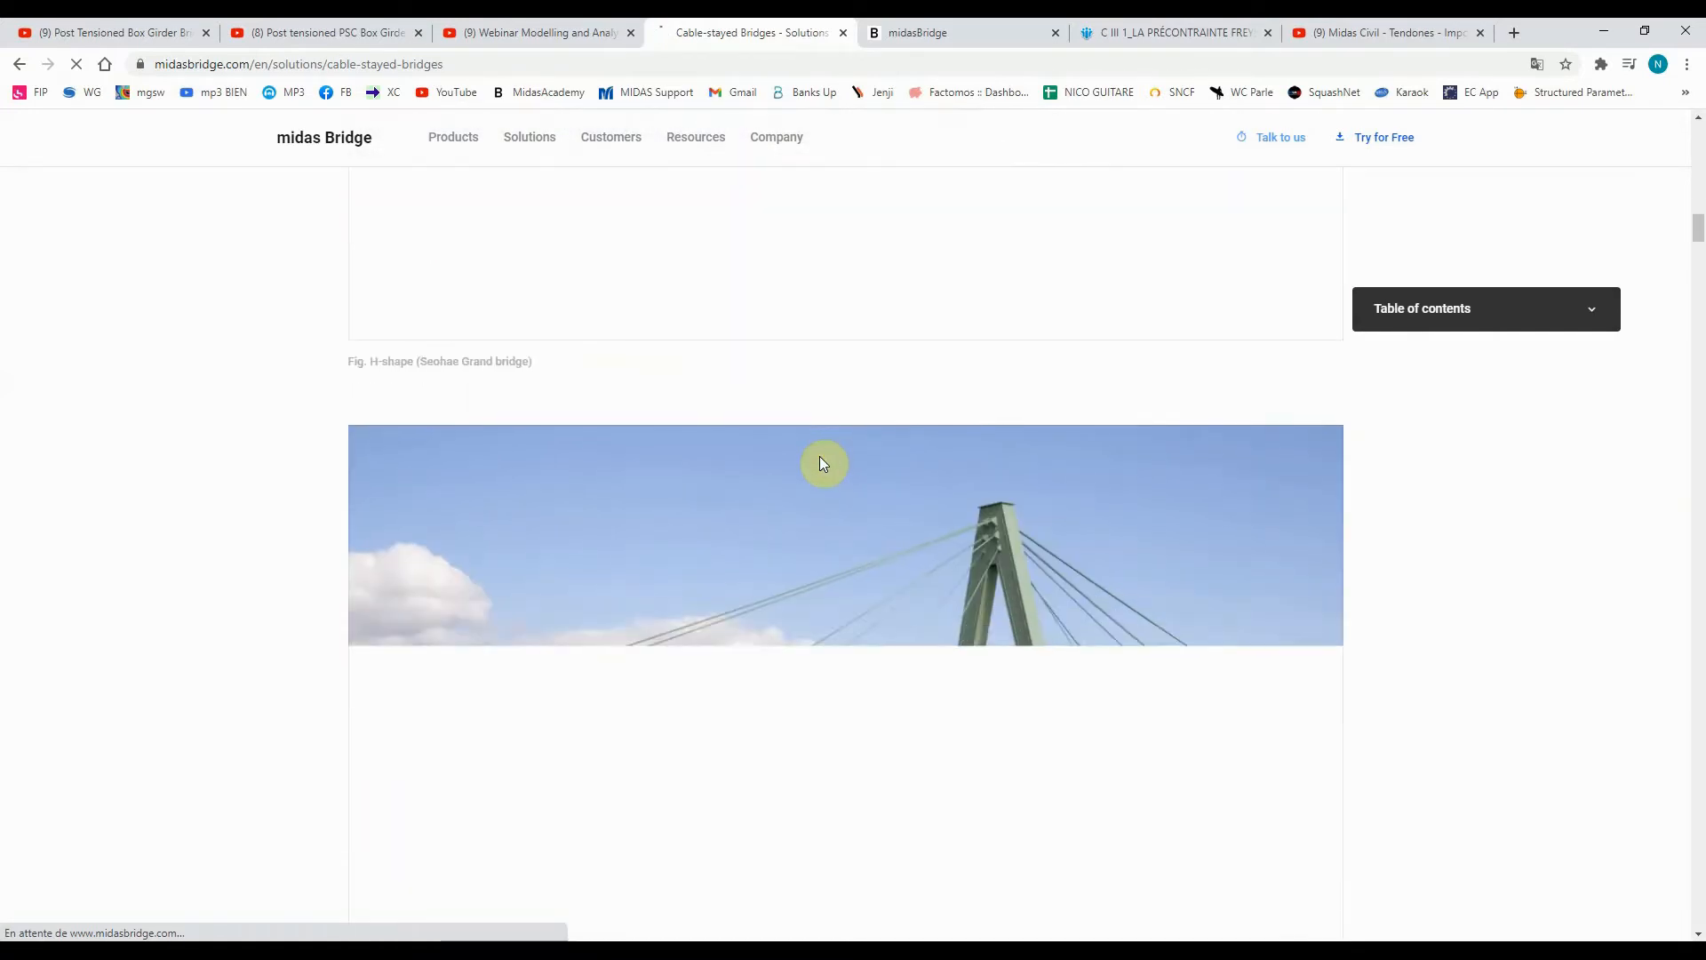
pyautogui.scroll(1, 819, 460)
pyautogui.scroll(10, 821, 460)
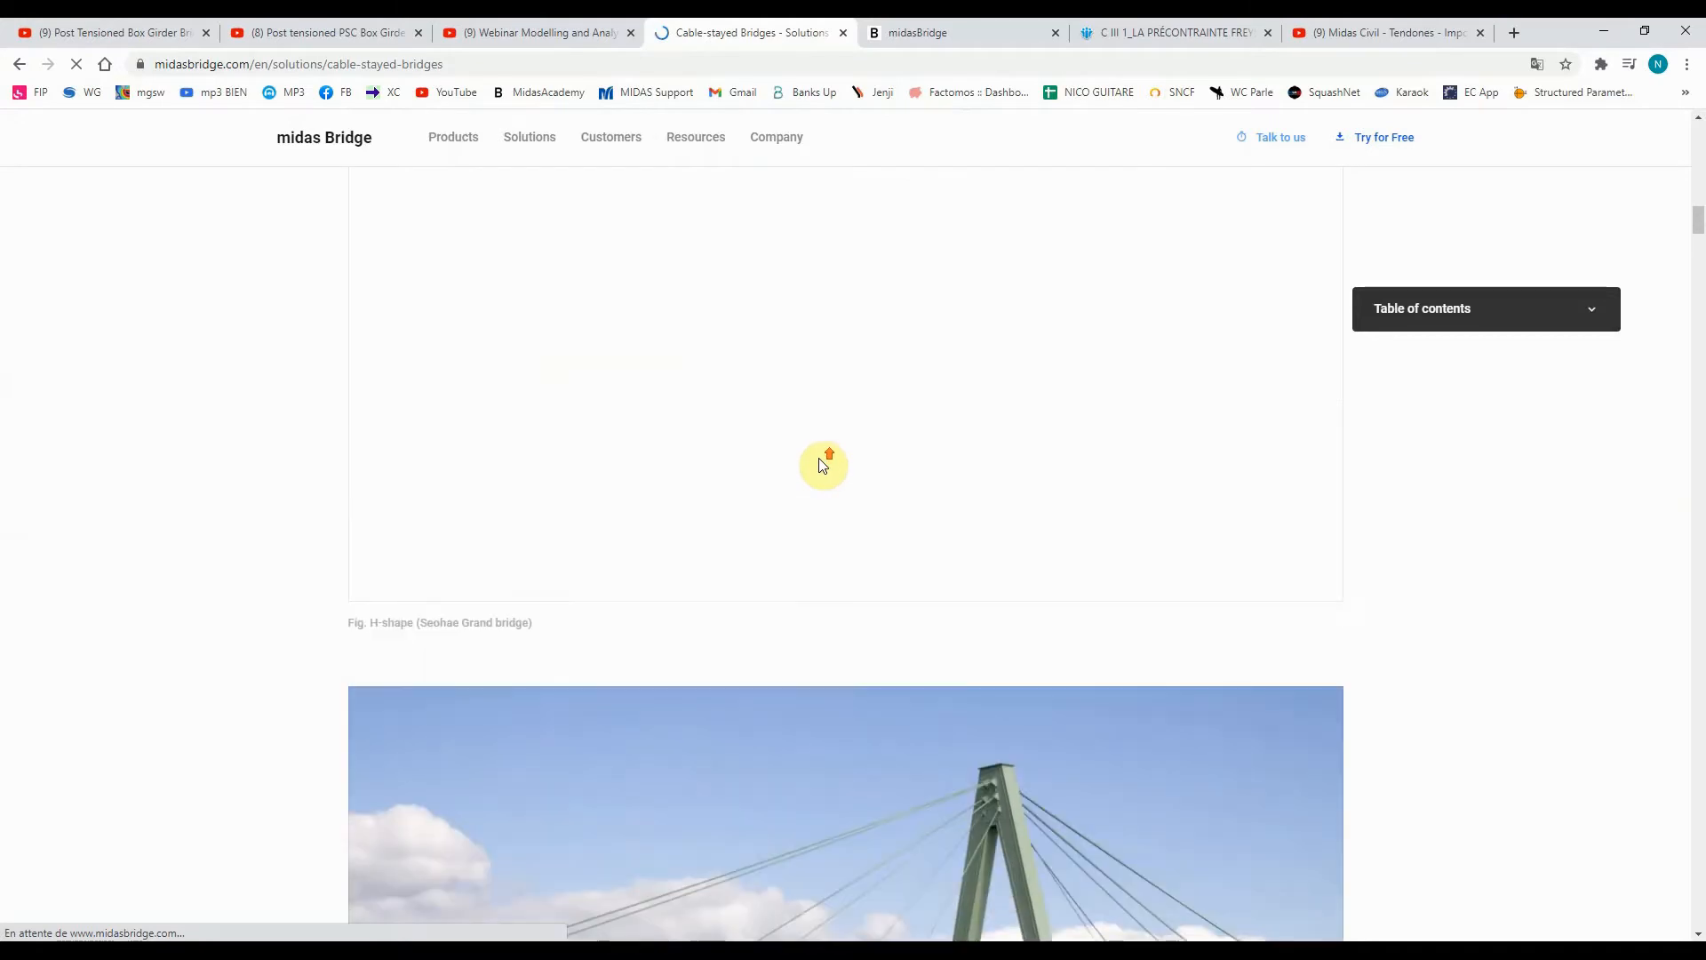
pyautogui.scroll(1, 811, 460)
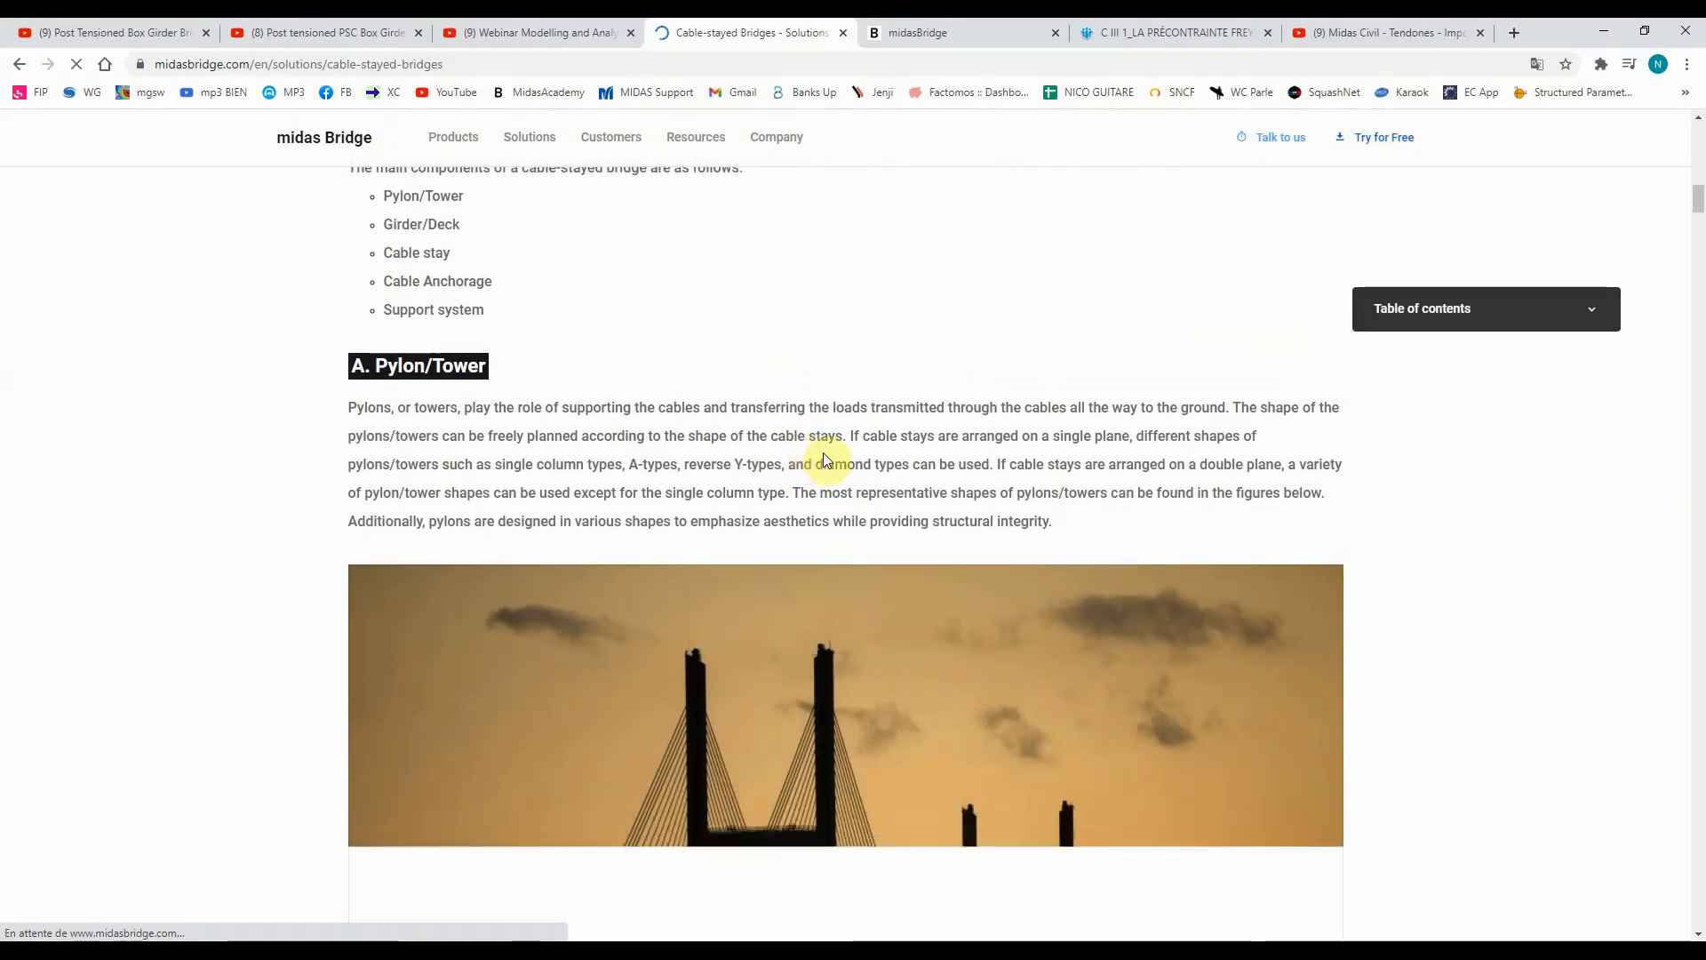
# Examine the pylon shape examples and the start of the Girder/Deck section in the cable-stayed bridge article
pyautogui.scroll(-15, 824, 462)
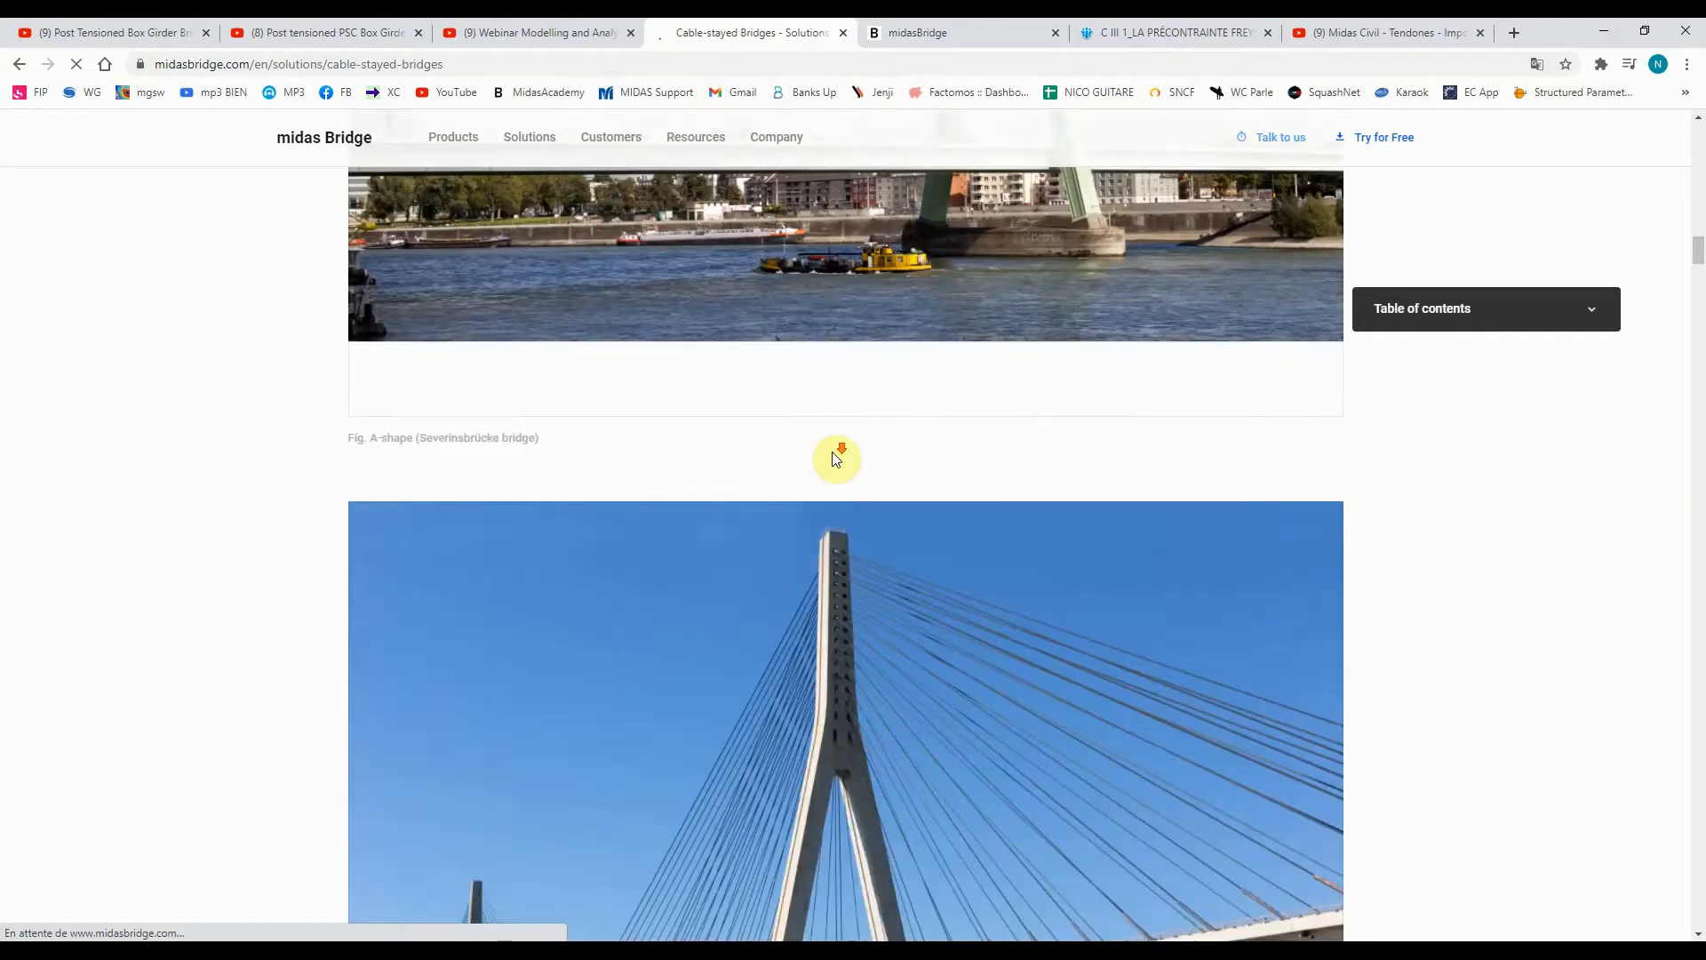
pyautogui.scroll(-20, 835, 460)
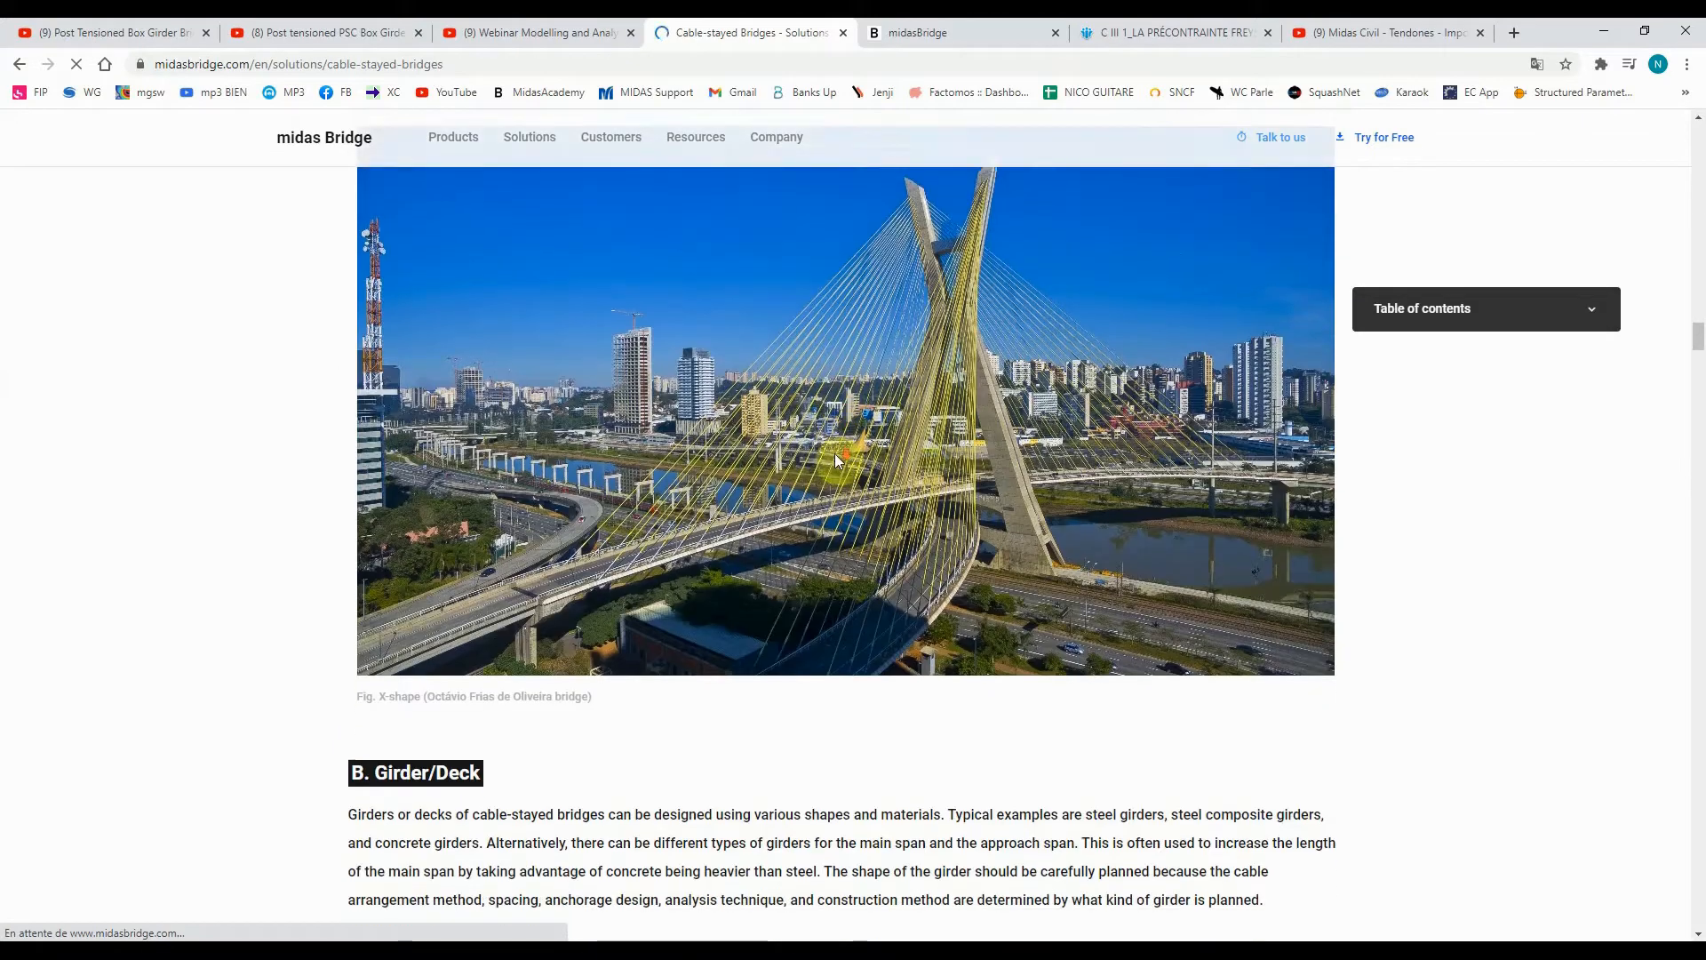
pyautogui.scroll(-1, 840, 444)
pyautogui.scroll(2, 827, 430)
pyautogui.scroll(-1, 737, 464)
pyautogui.scroll(-15, 738, 471)
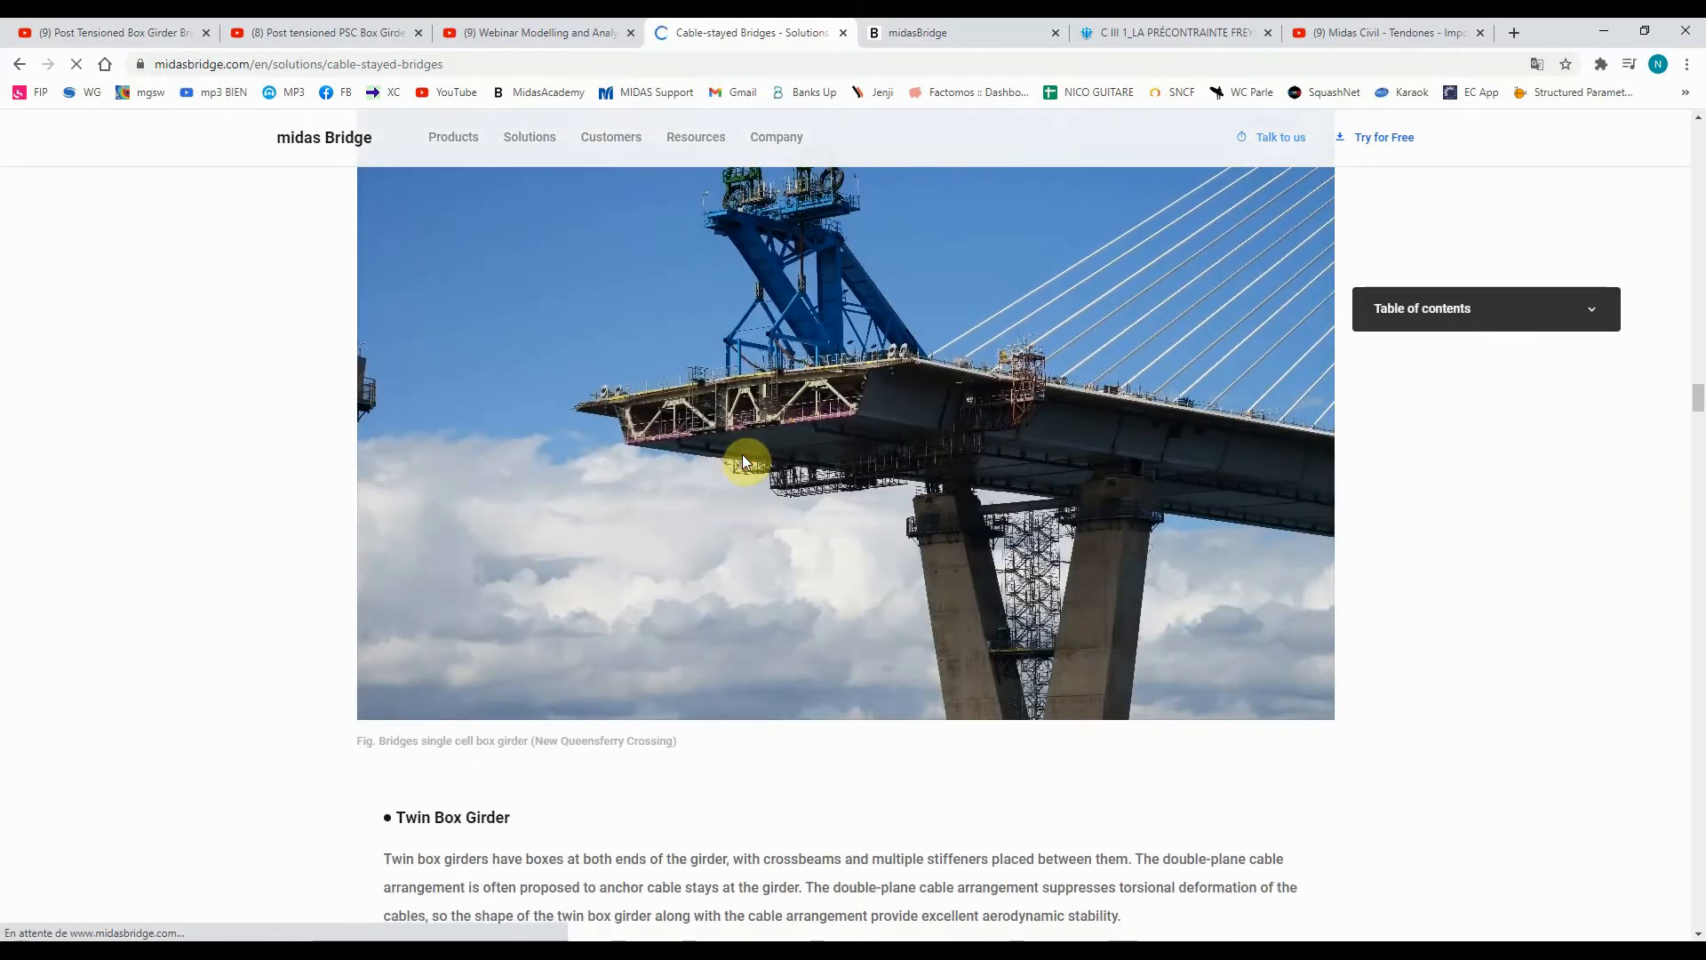
# Review the box, steel composite, truss and concrete girder types in the cable-stayed bridge article
pyautogui.scroll(-4, 800, 411)
pyautogui.scroll(4, 800, 413)
pyautogui.scroll(-1, 802, 352)
pyautogui.scroll(-20, 791, 360)
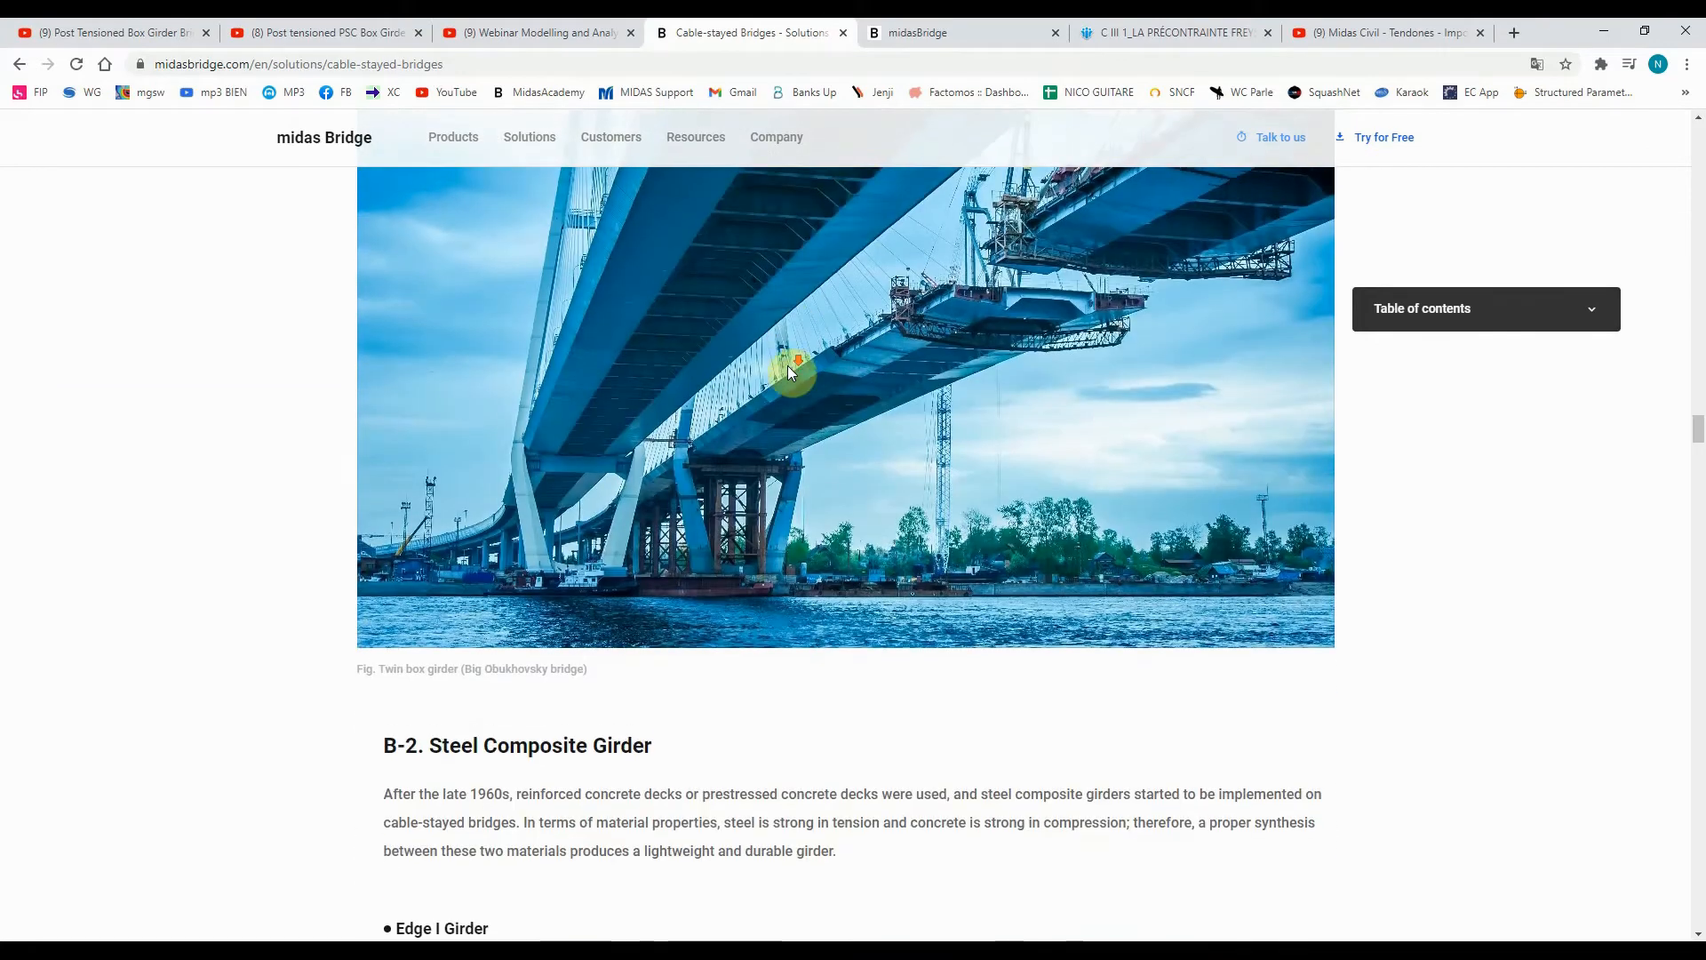
pyautogui.scroll(-3, 786, 370)
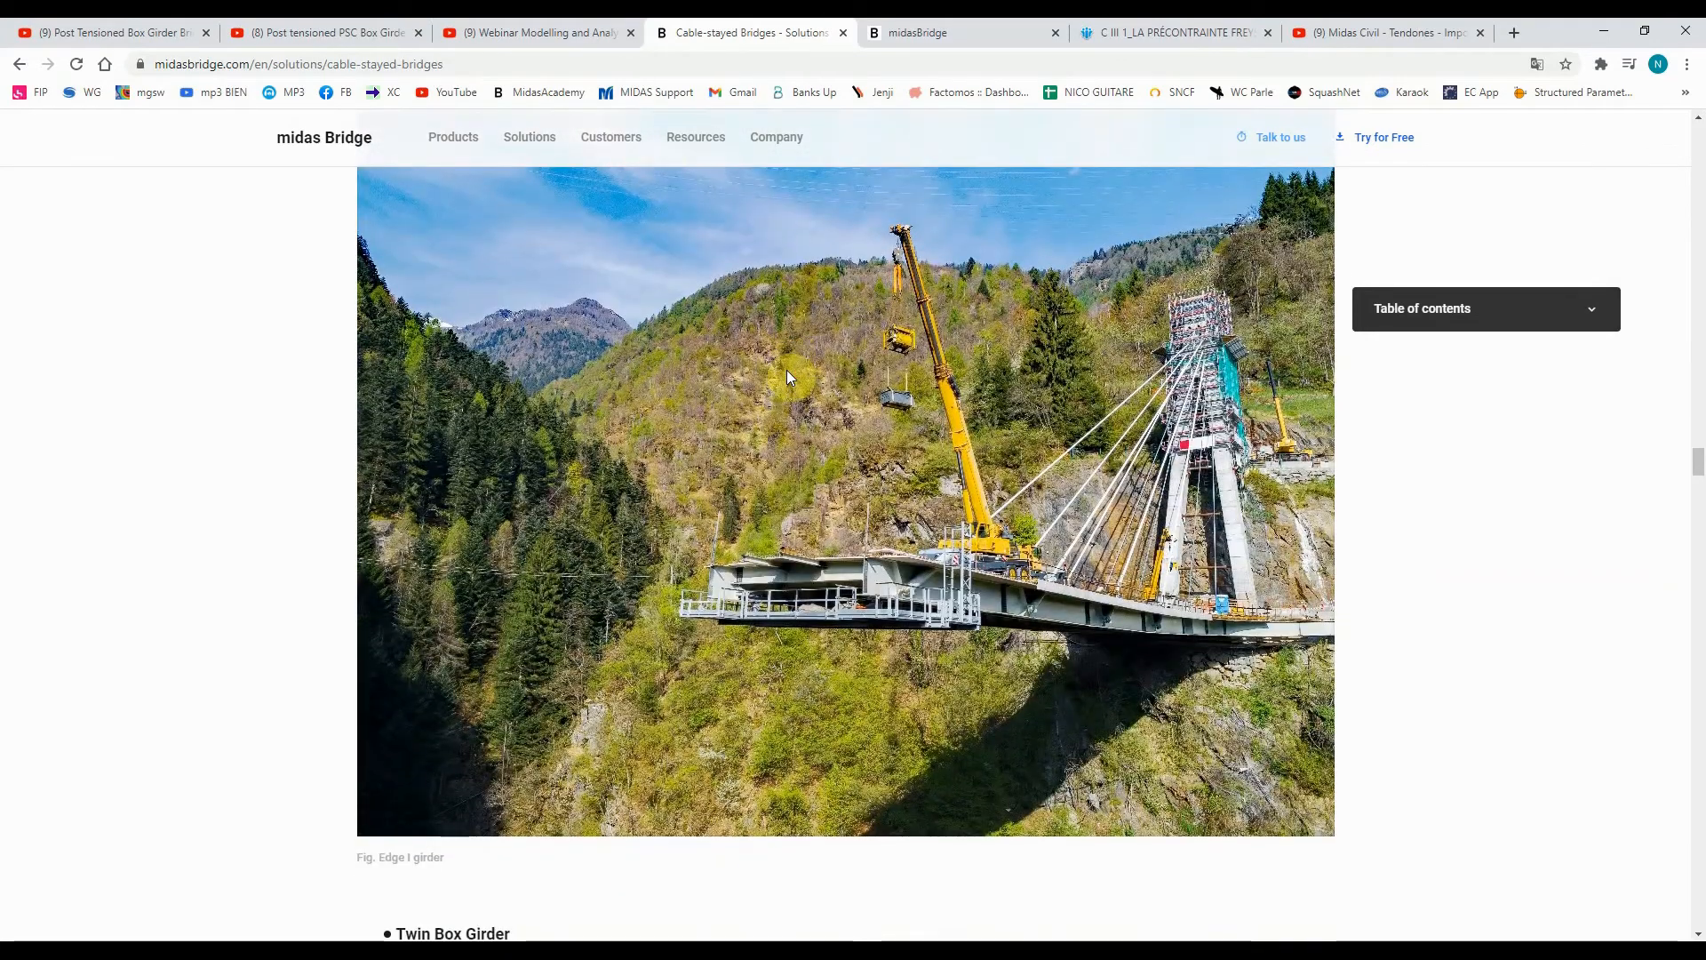
pyautogui.scroll(-20, 785, 371)
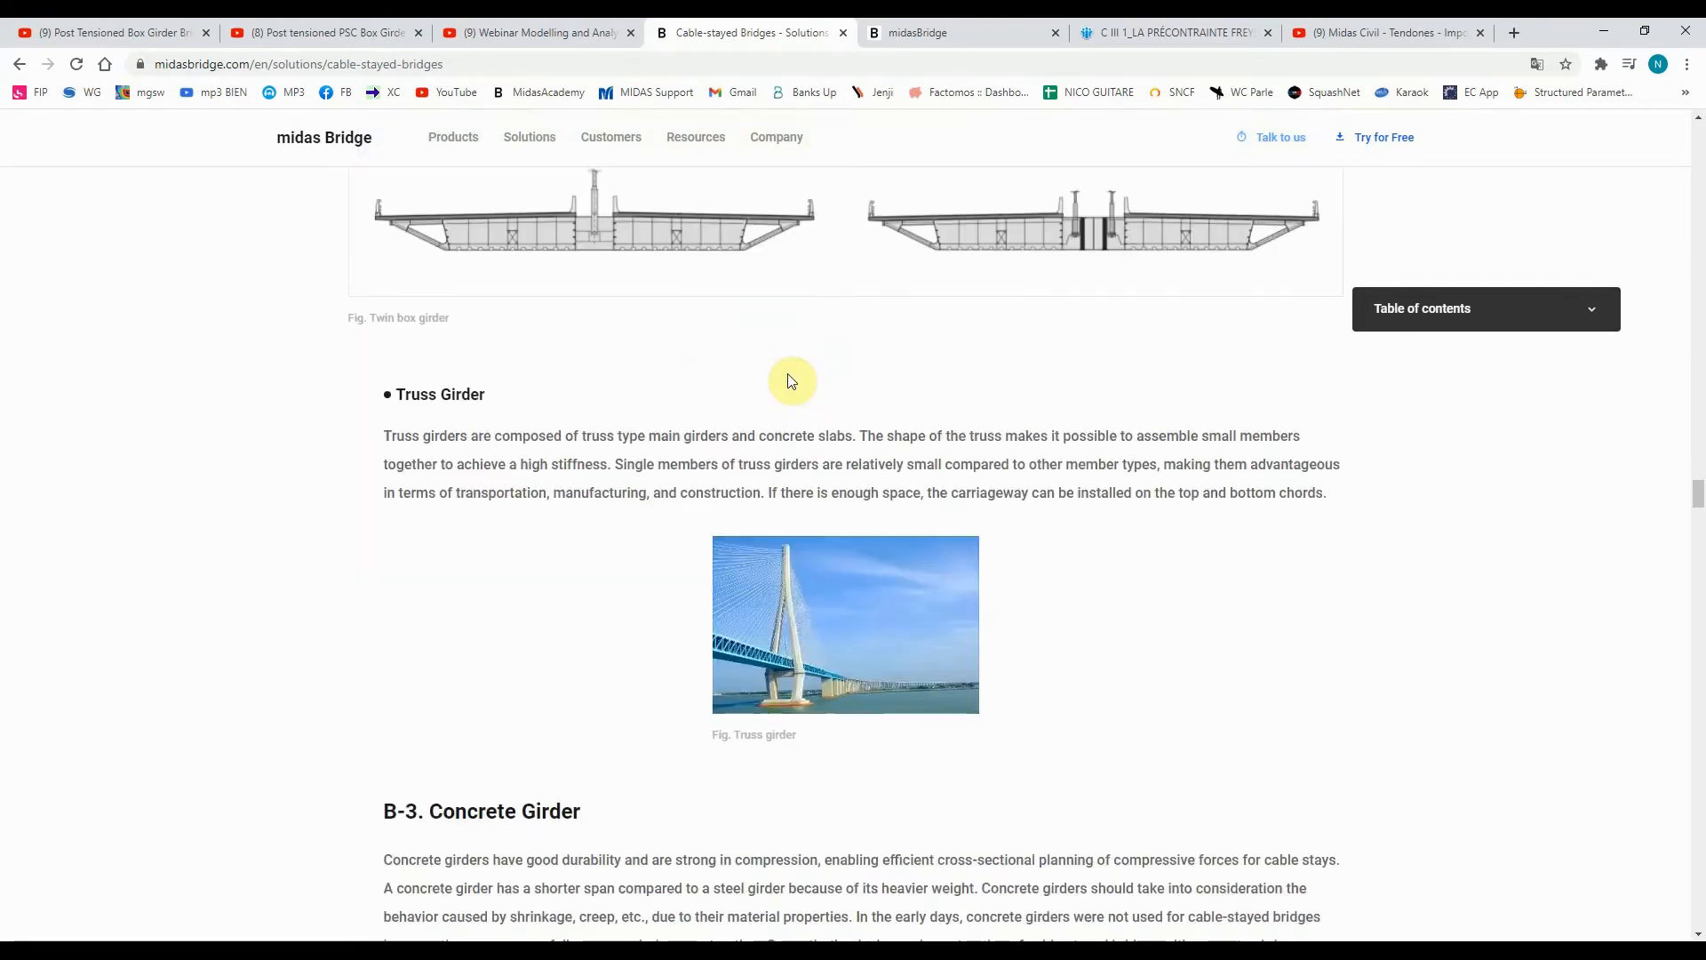
pyautogui.scroll(-20, 787, 380)
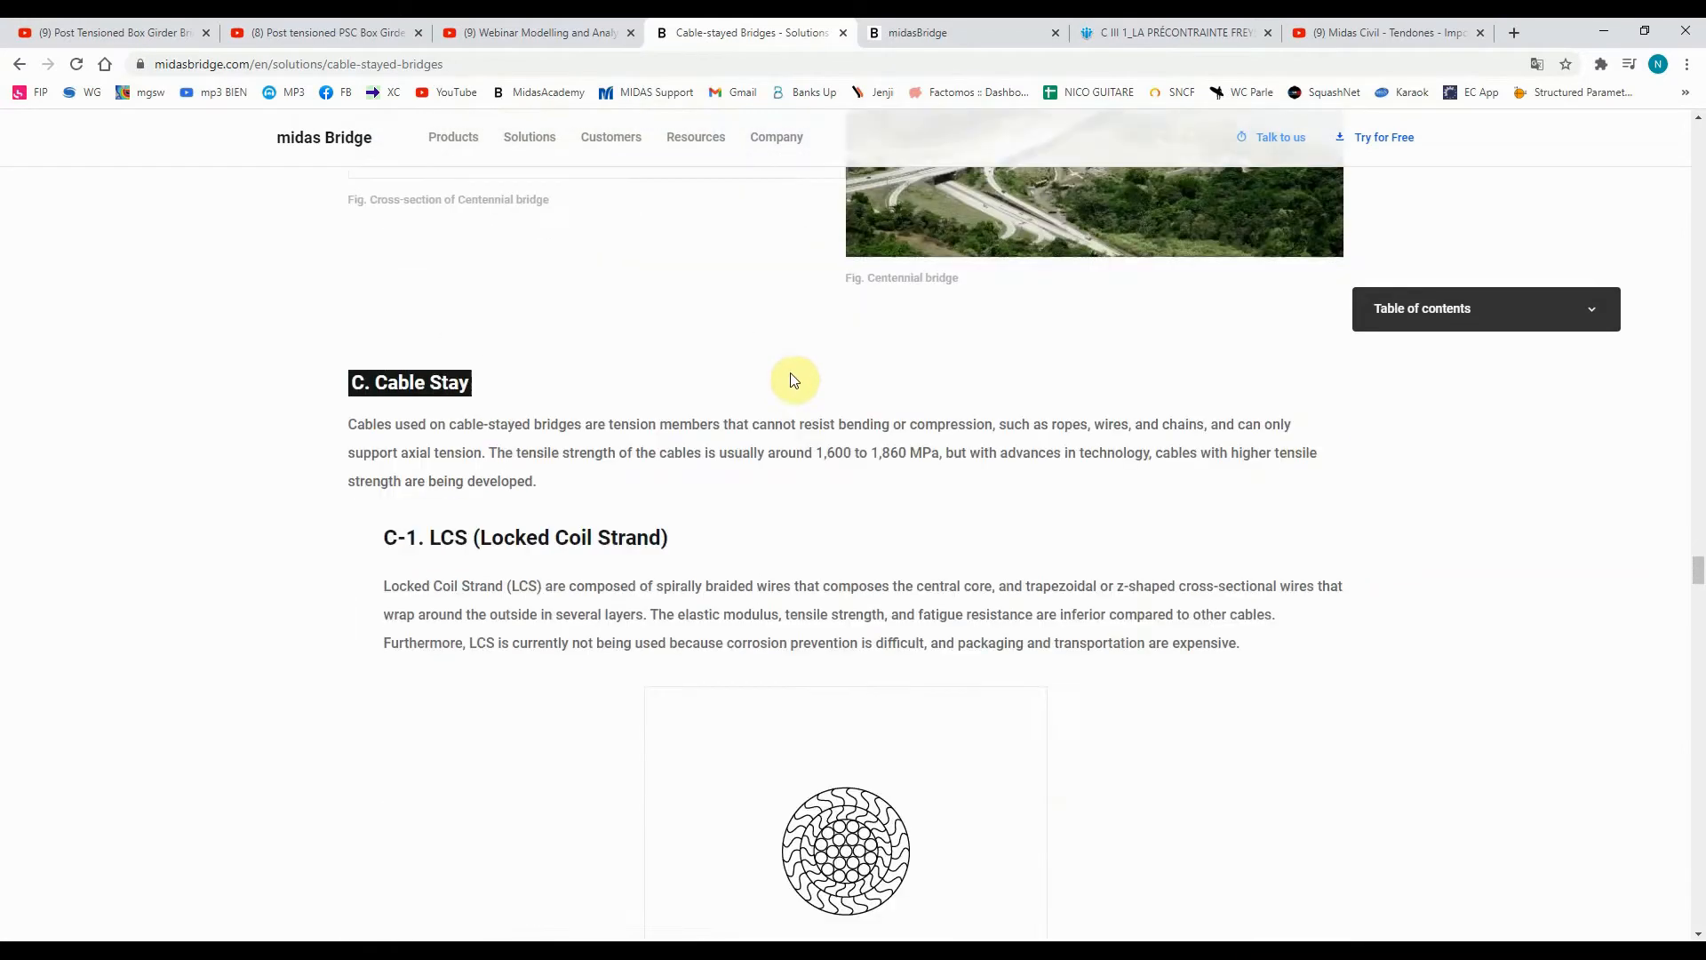
# Review the cable stay, anchorage, support system and design analysis sections of the cable-stayed bridge article
pyautogui.scroll(-9, 782, 383)
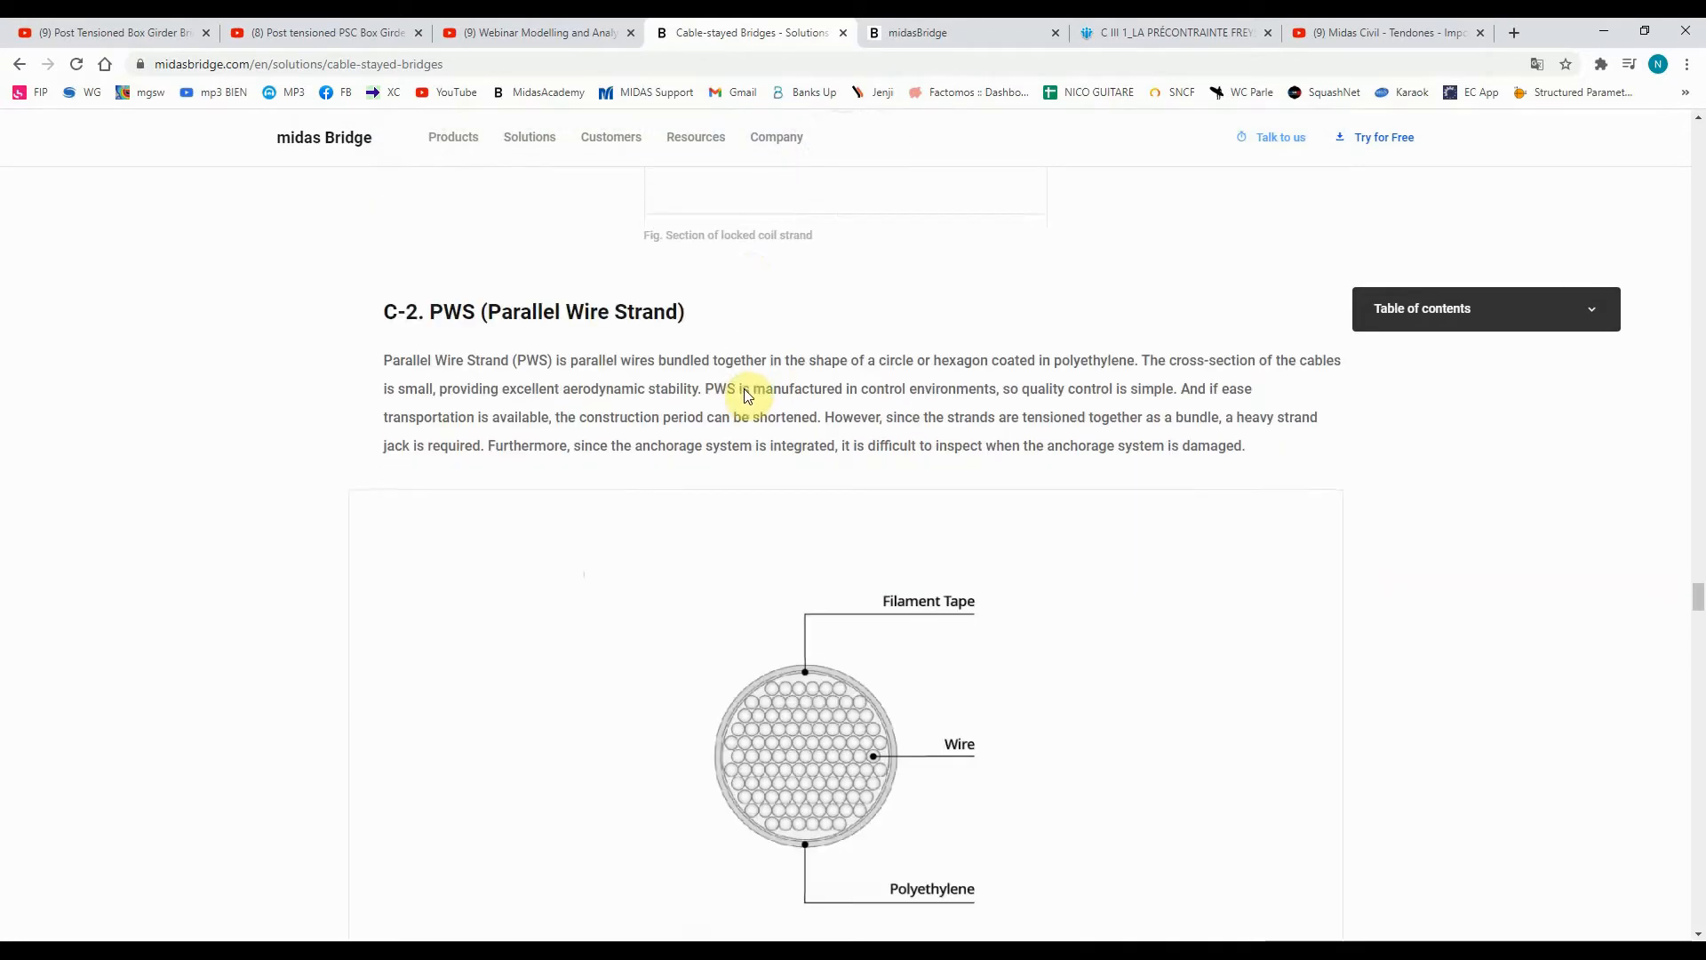
pyautogui.scroll(-17, 769, 525)
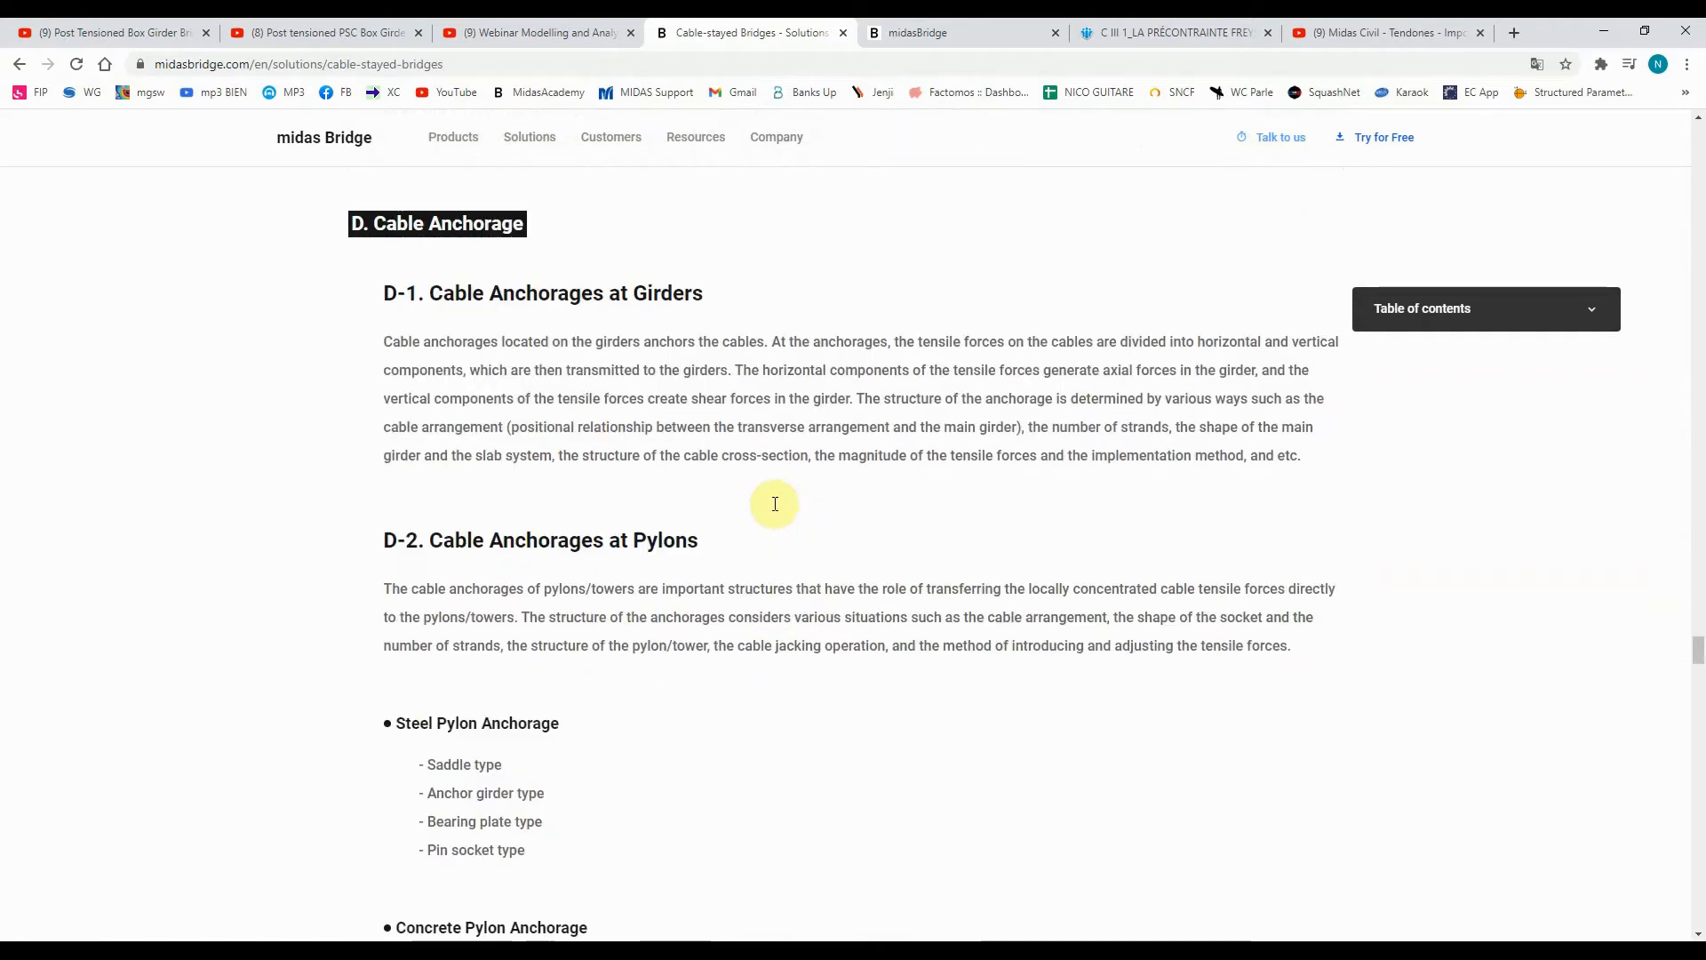
pyautogui.scroll(-12, 776, 511)
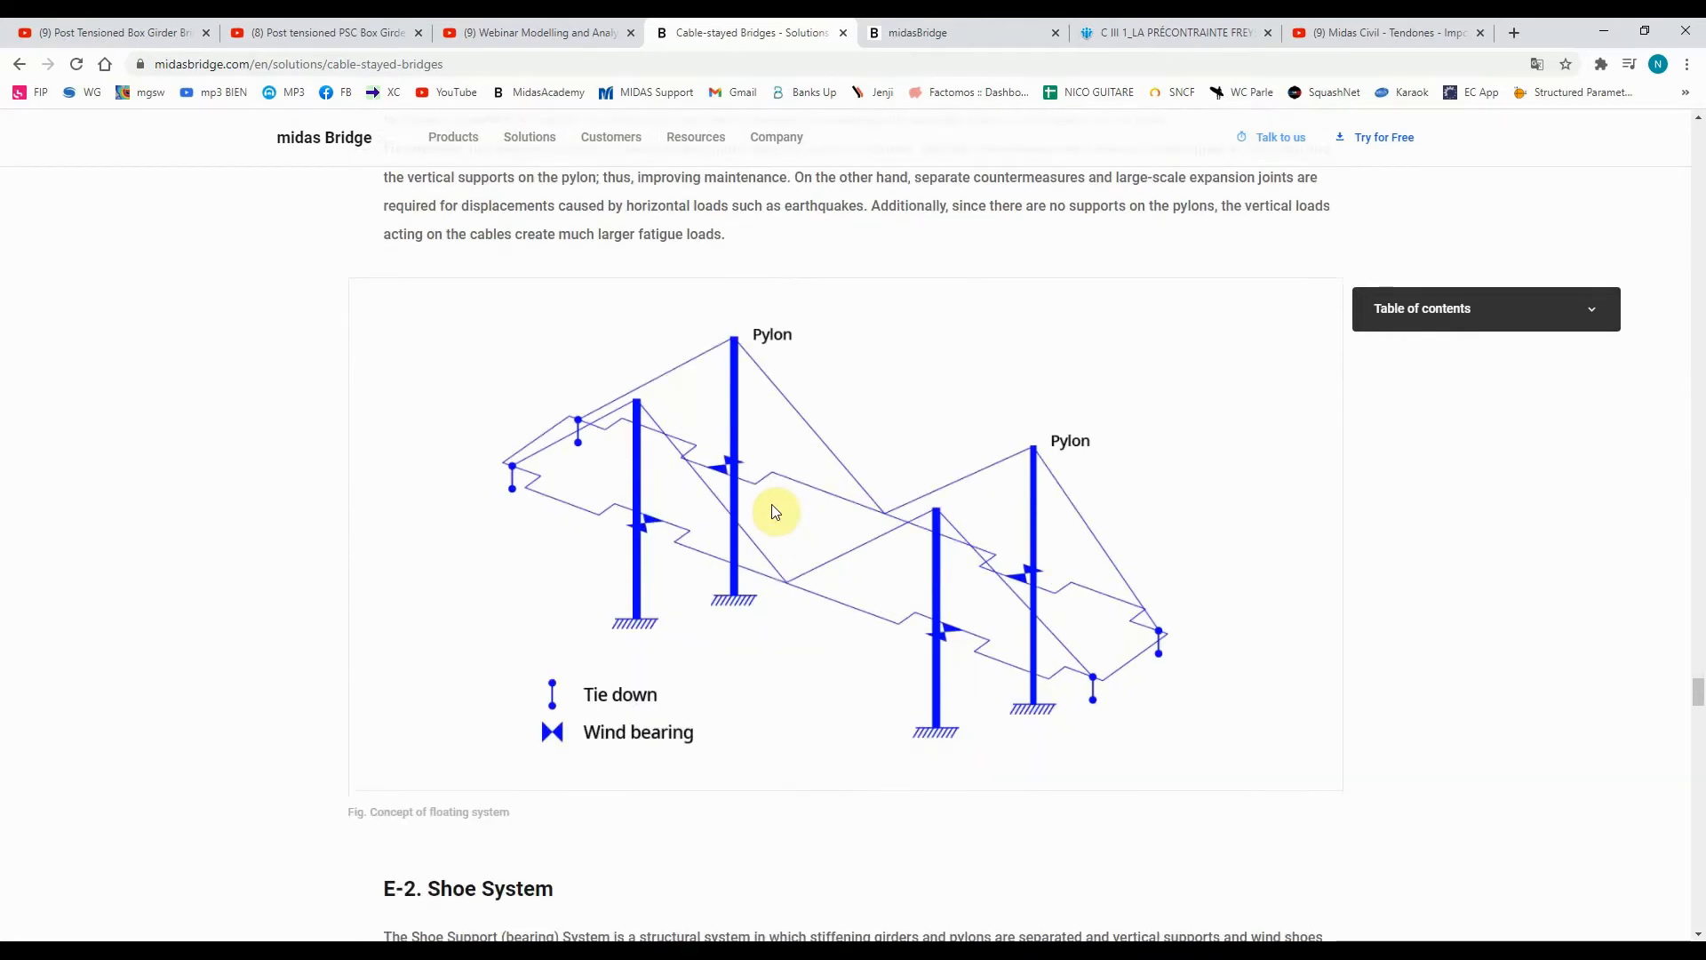
pyautogui.scroll(-15, 776, 509)
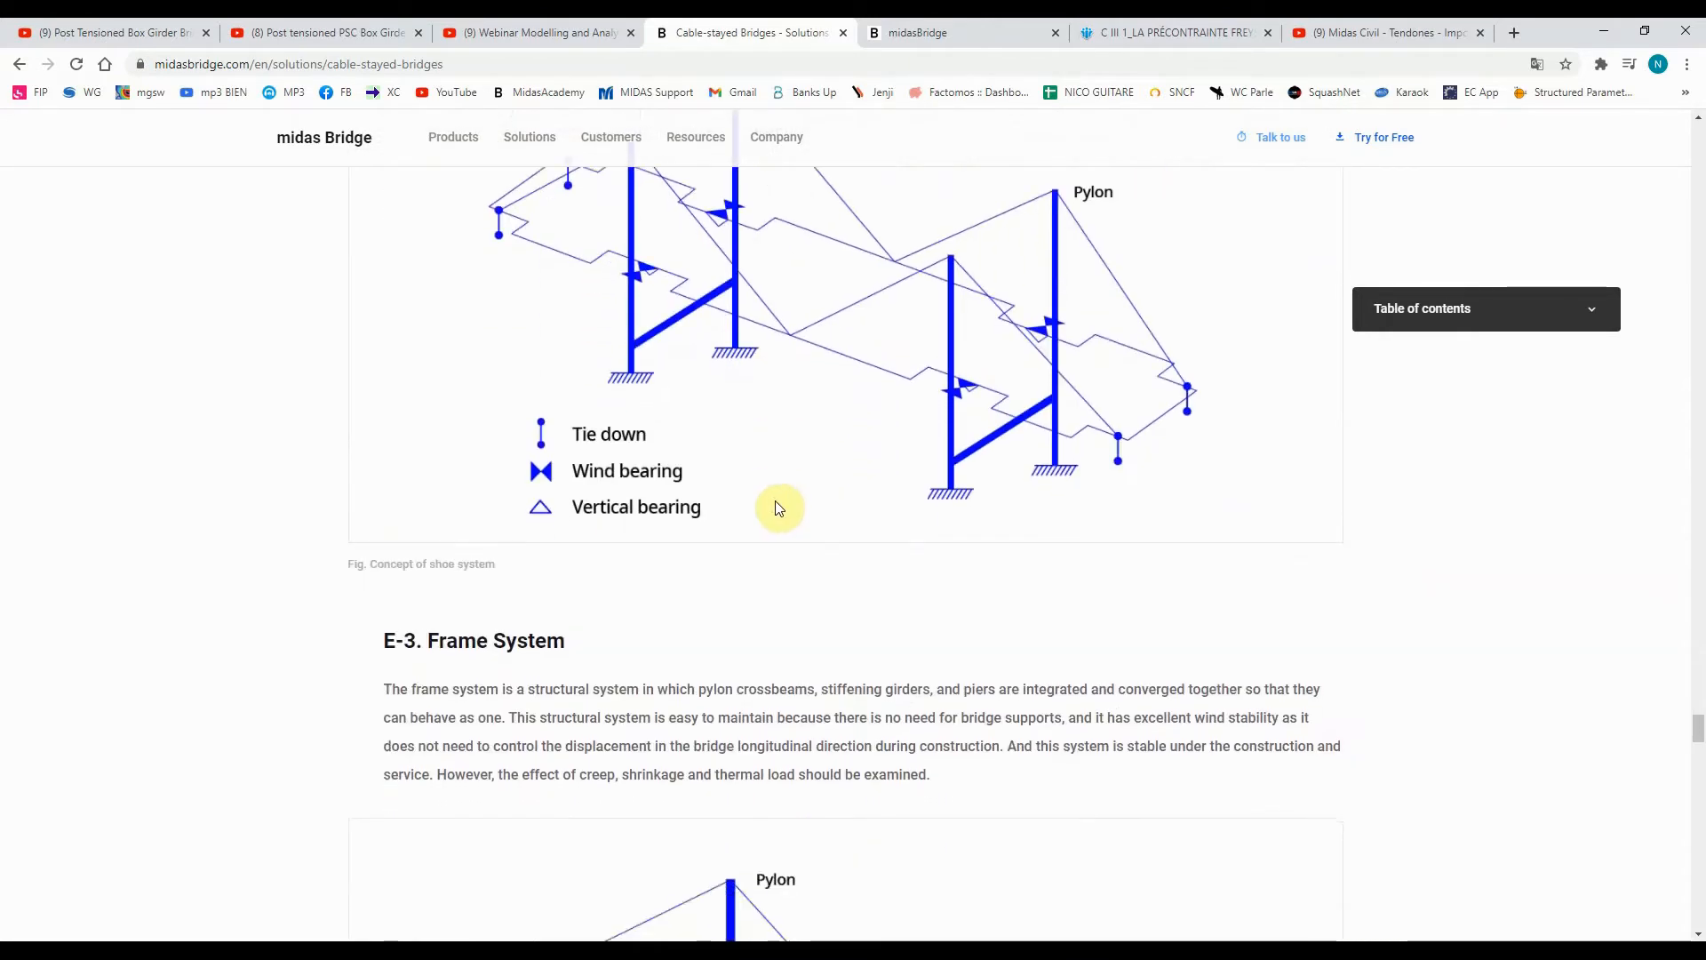
pyautogui.scroll(-17, 776, 498)
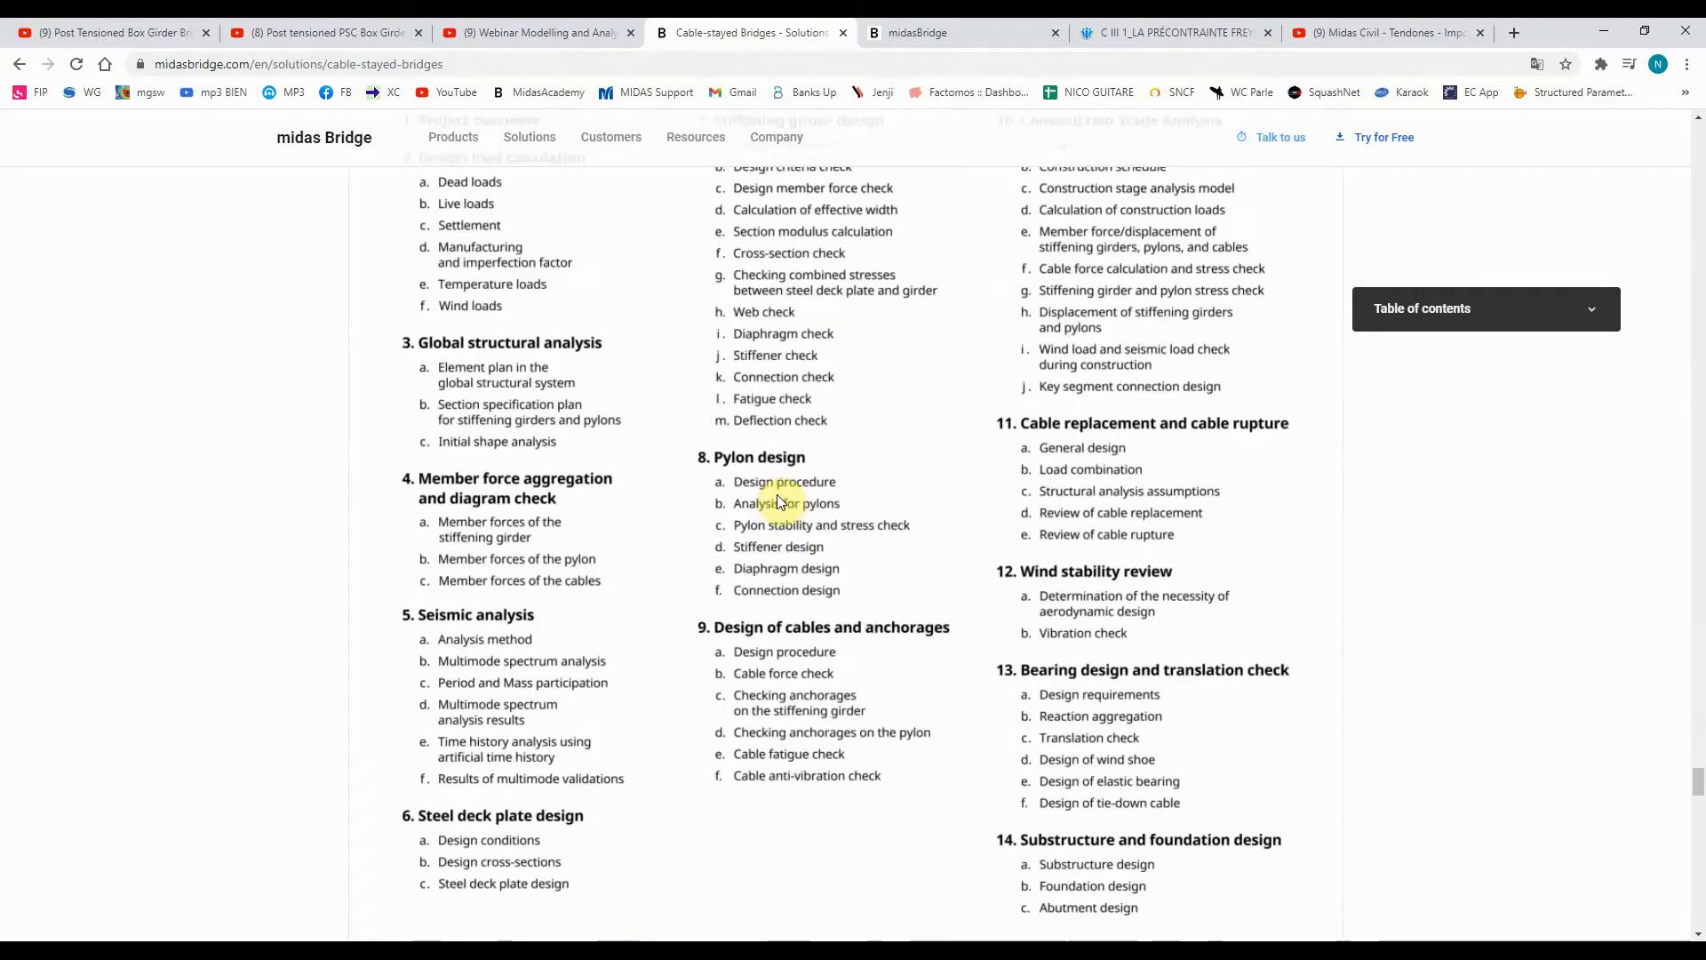
pyautogui.scroll(-2, 779, 496)
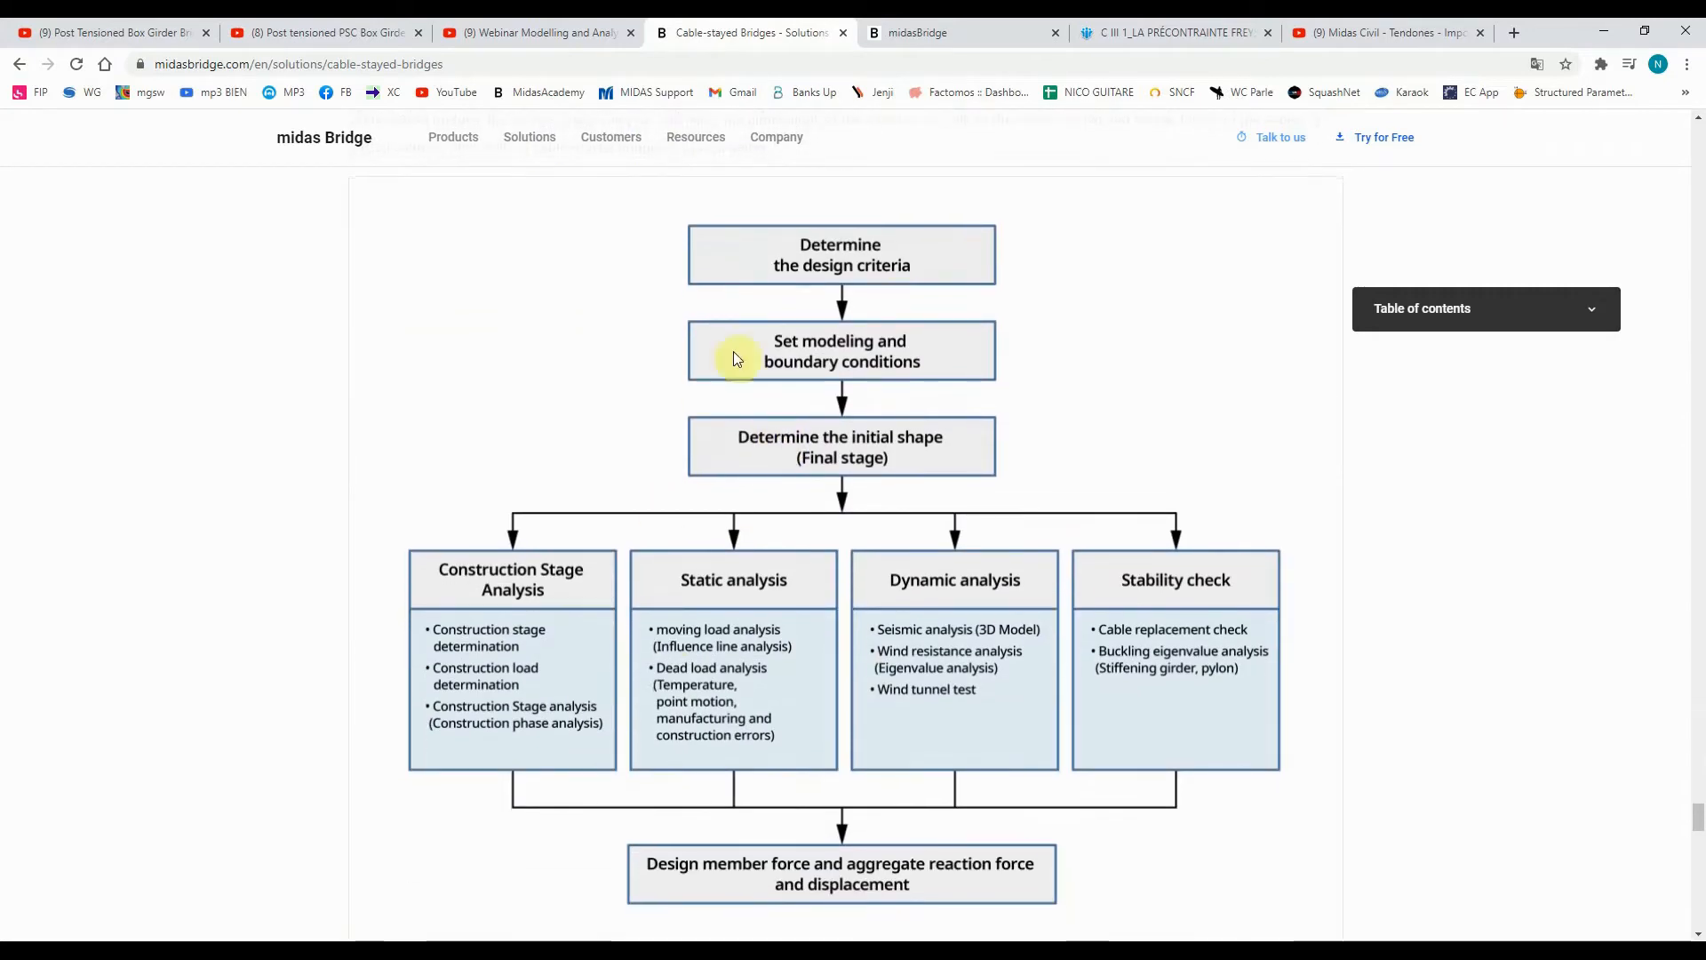
pyautogui.scroll(-20, 669, 407)
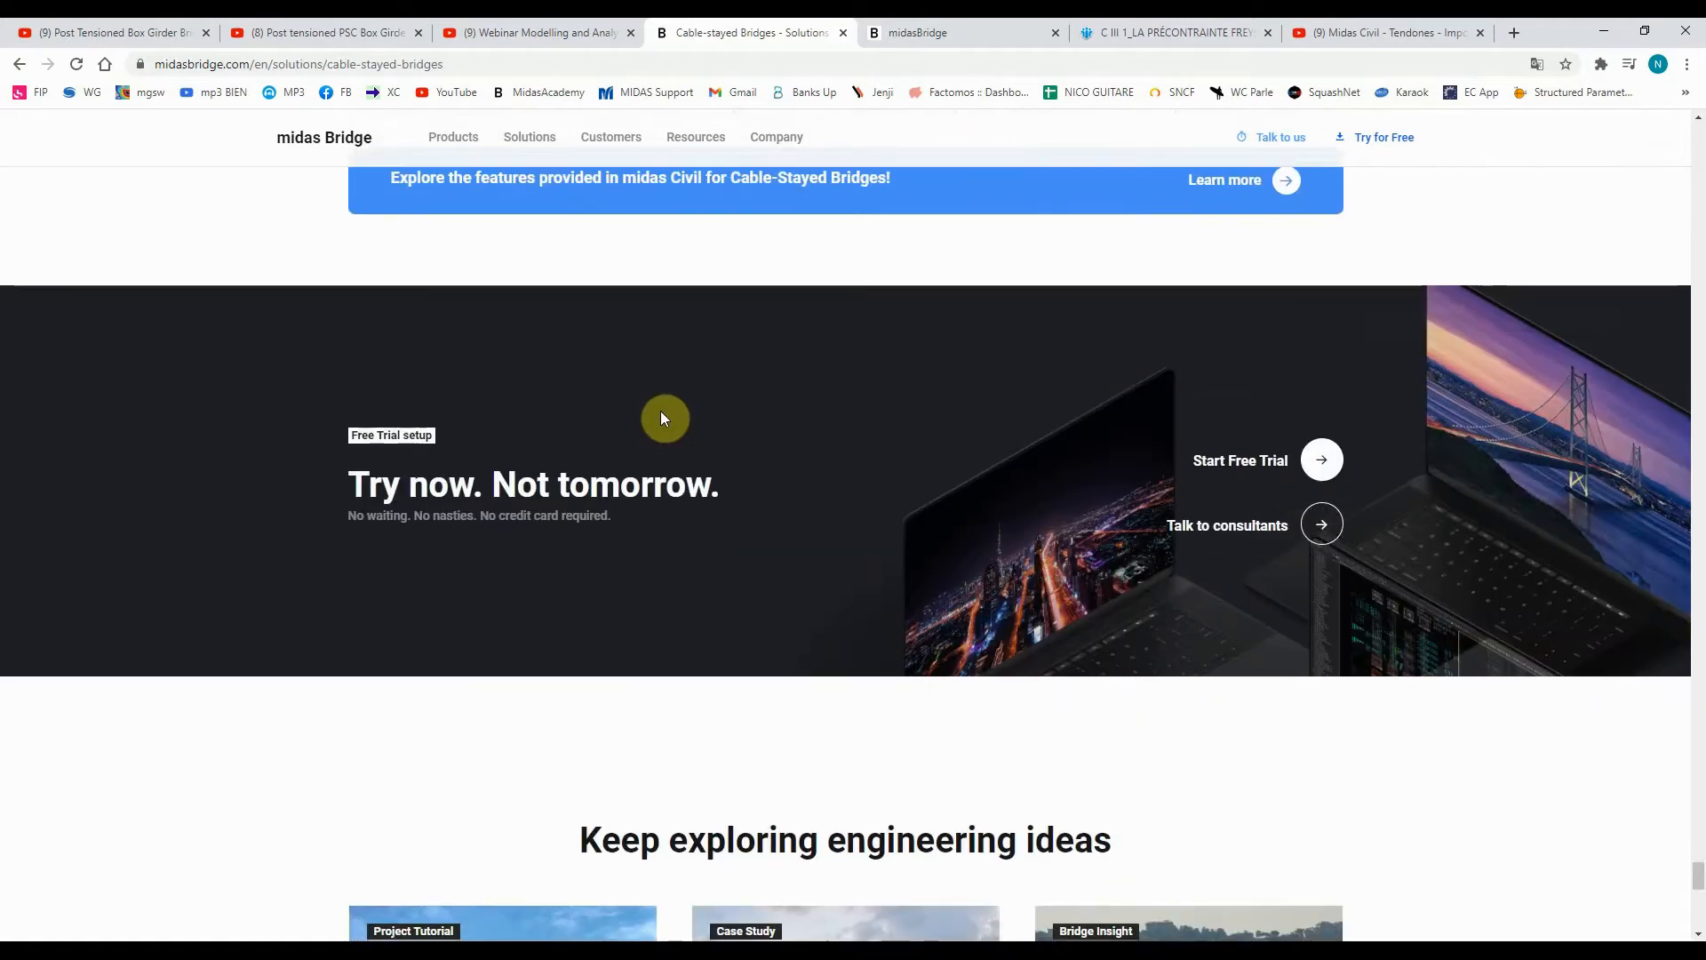
pyautogui.scroll(12, 660, 411)
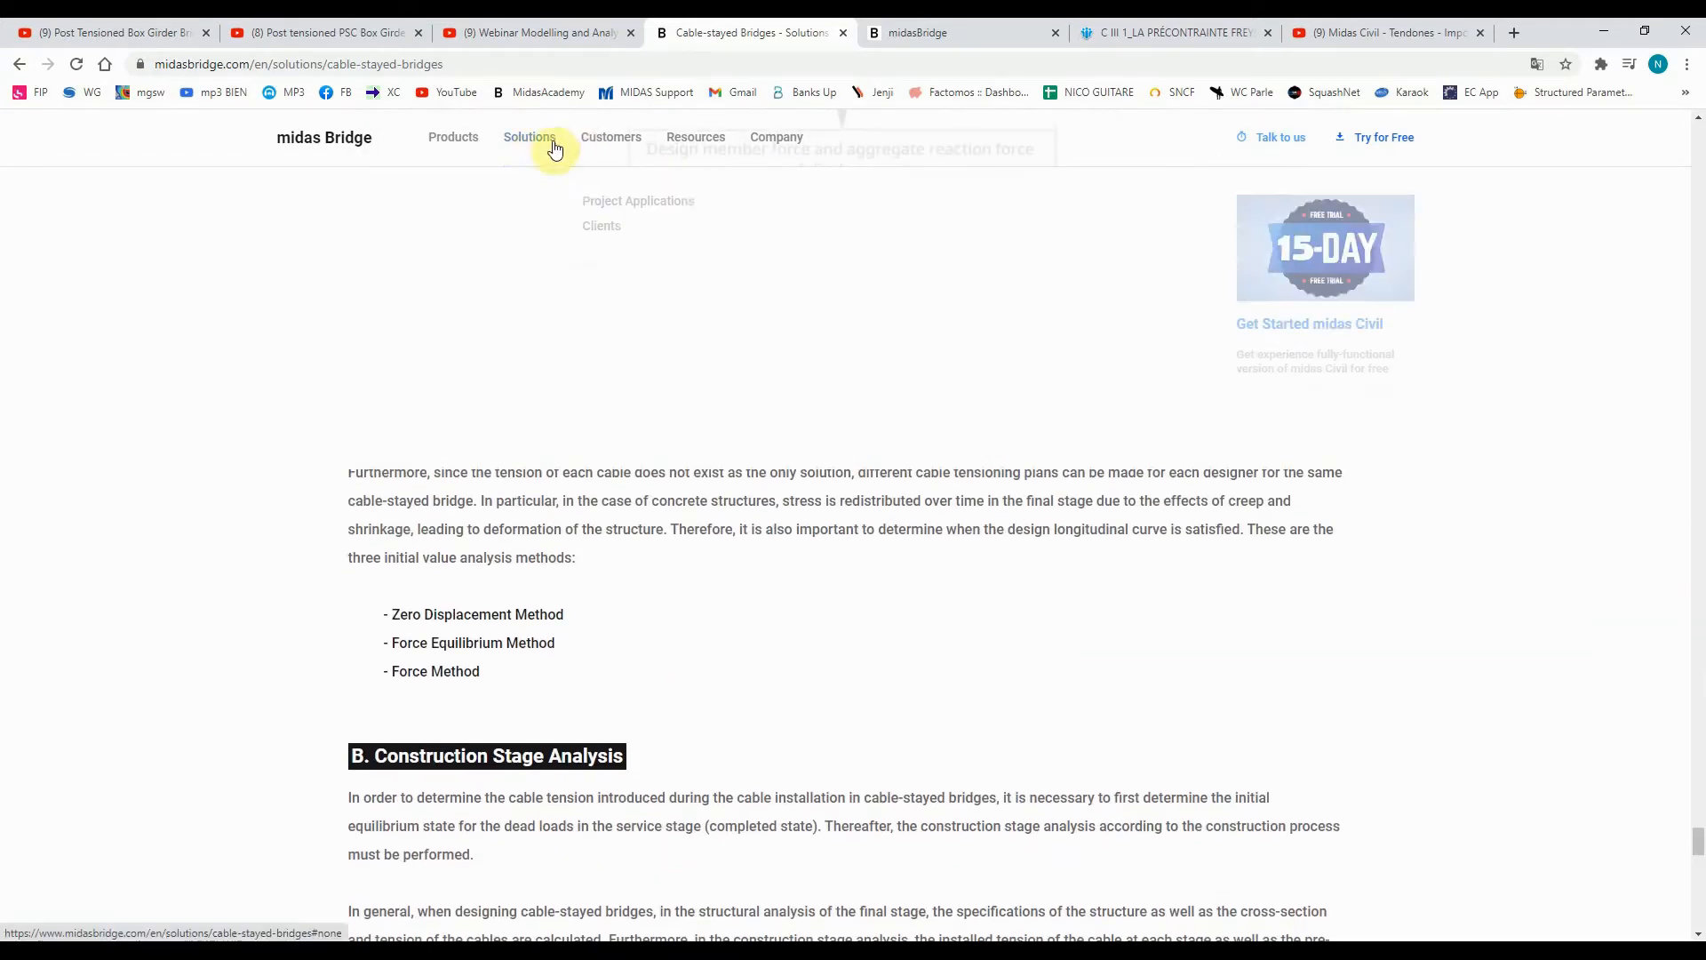
# Open the Balanced Cantilever Bridges solution page and examine its introduction and the photo of the bridge under construction
pyautogui.moveTo(553, 145)
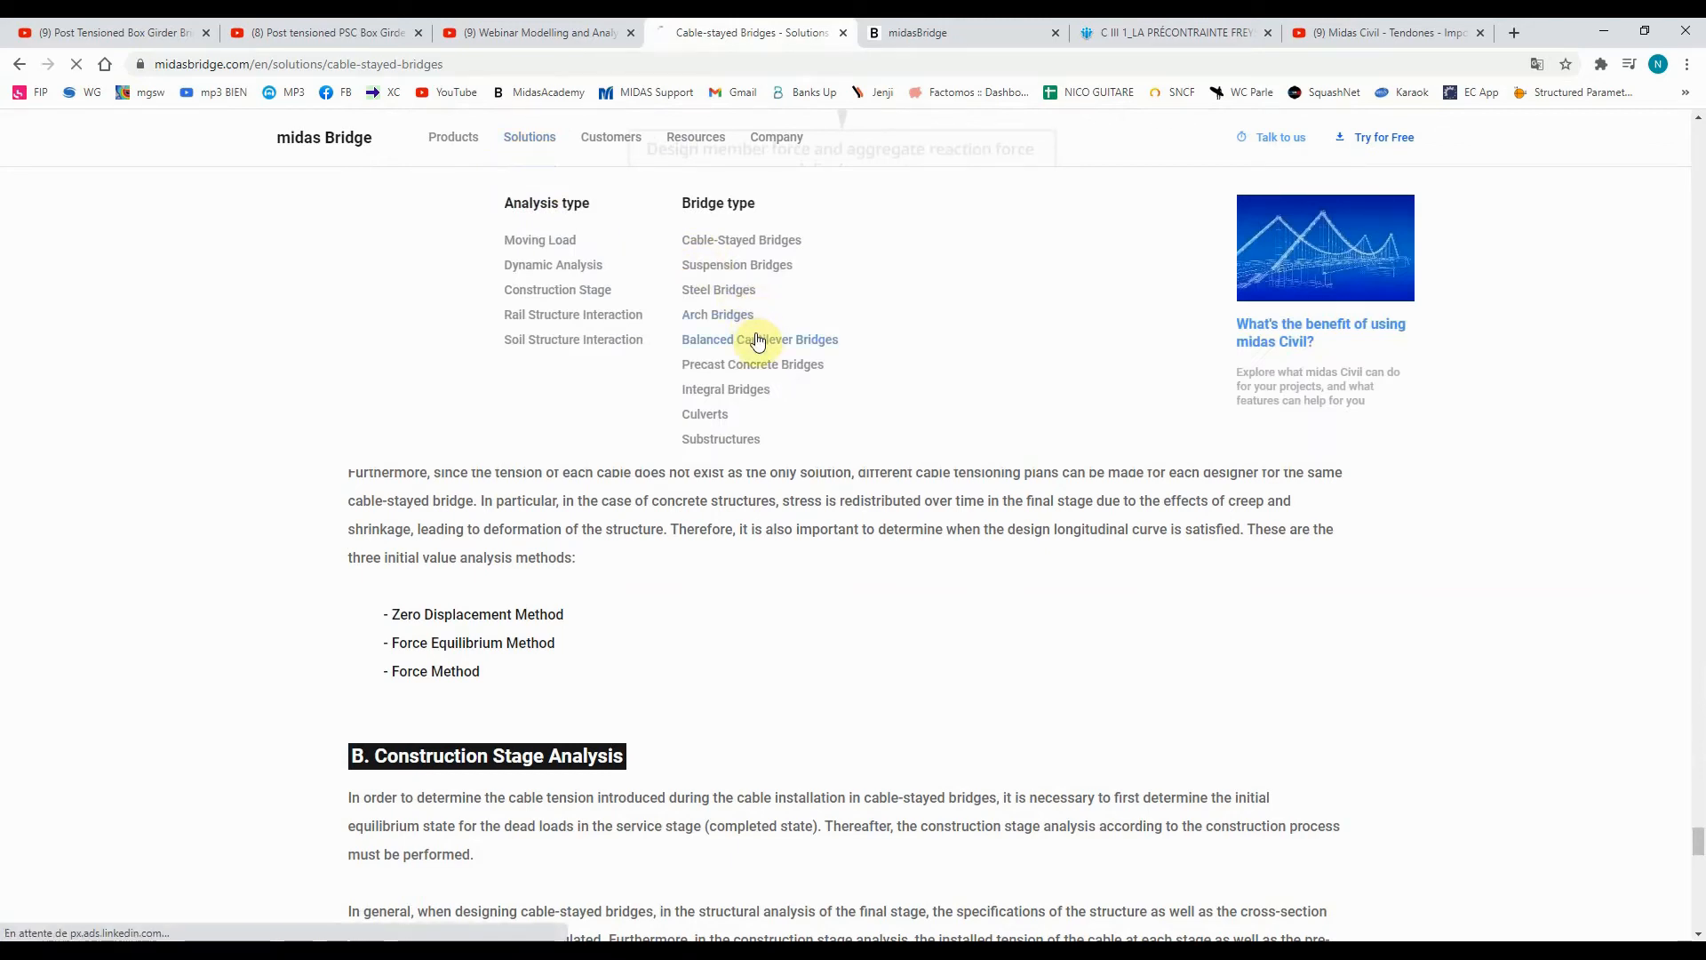
pyautogui.click(757, 340)
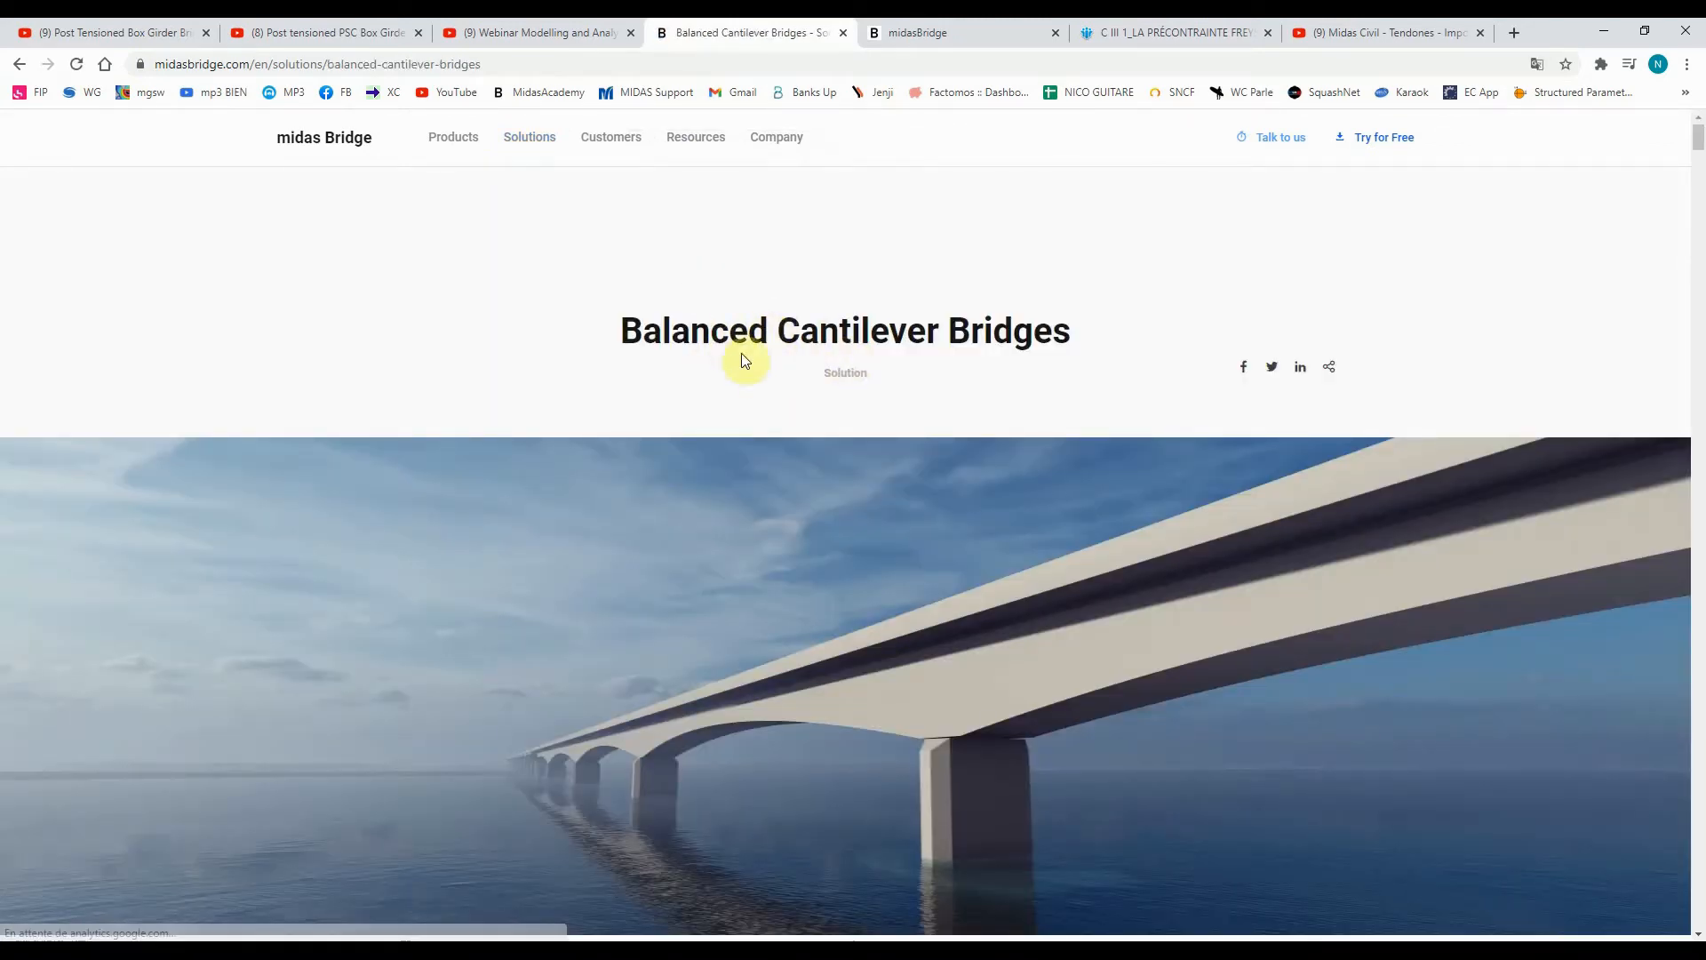
pyautogui.scroll(-10, 791, 391)
pyautogui.scroll(-2, 797, 384)
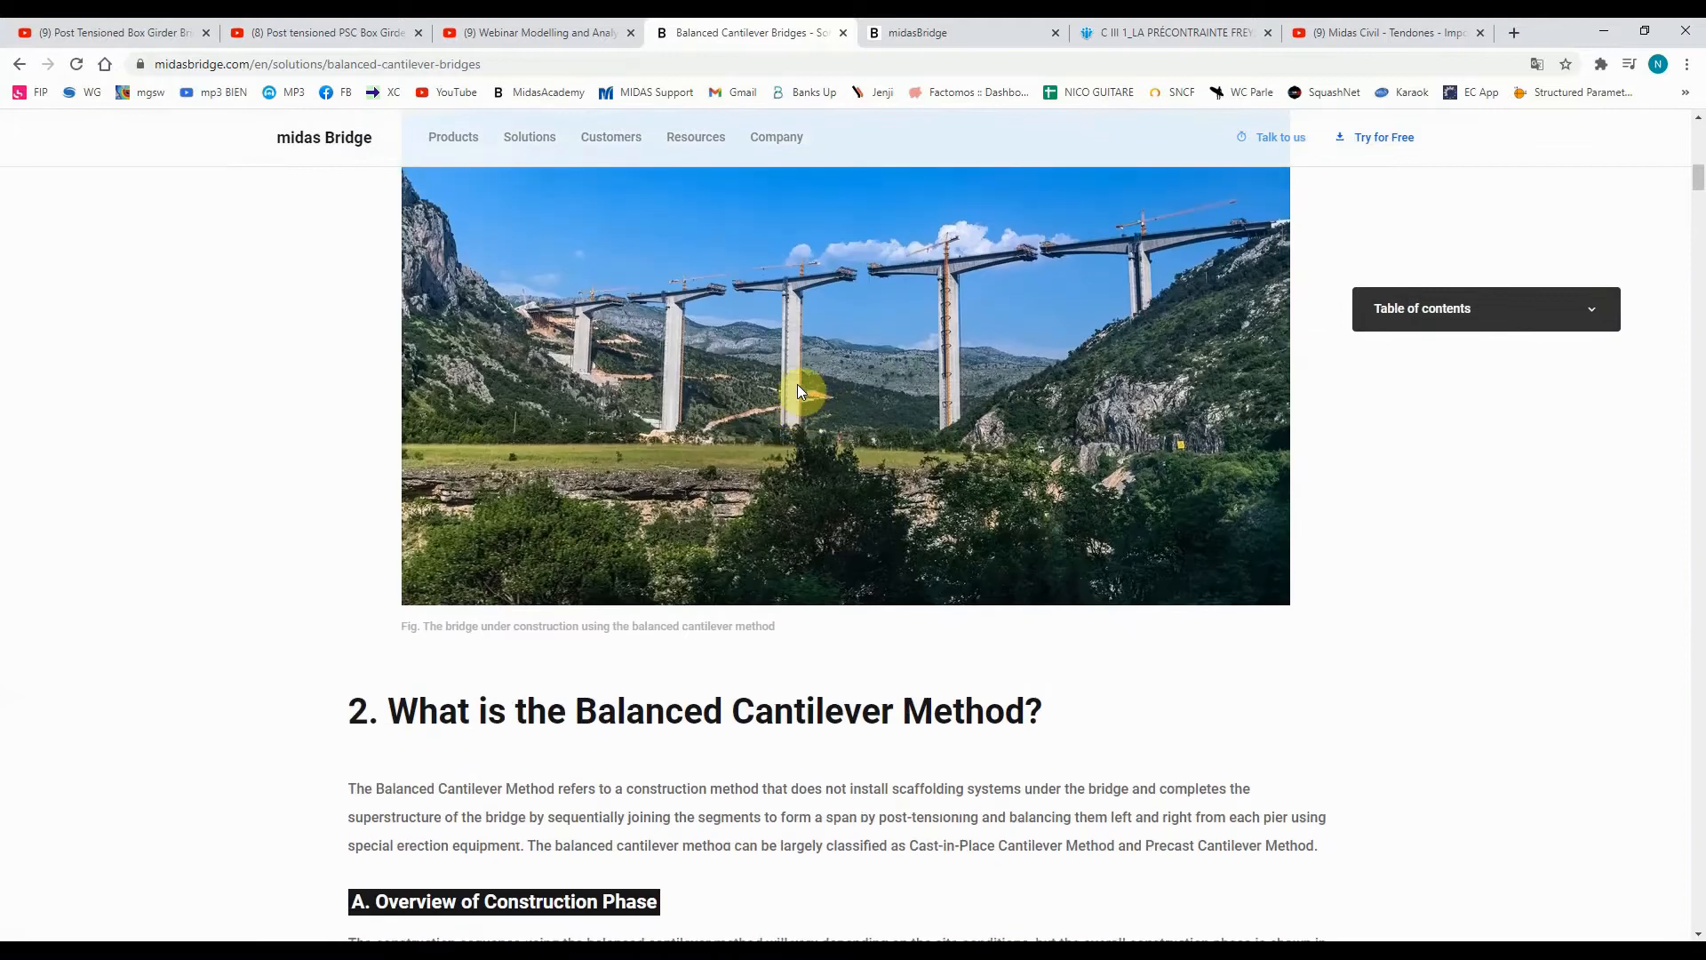
pyautogui.scroll(4, 797, 391)
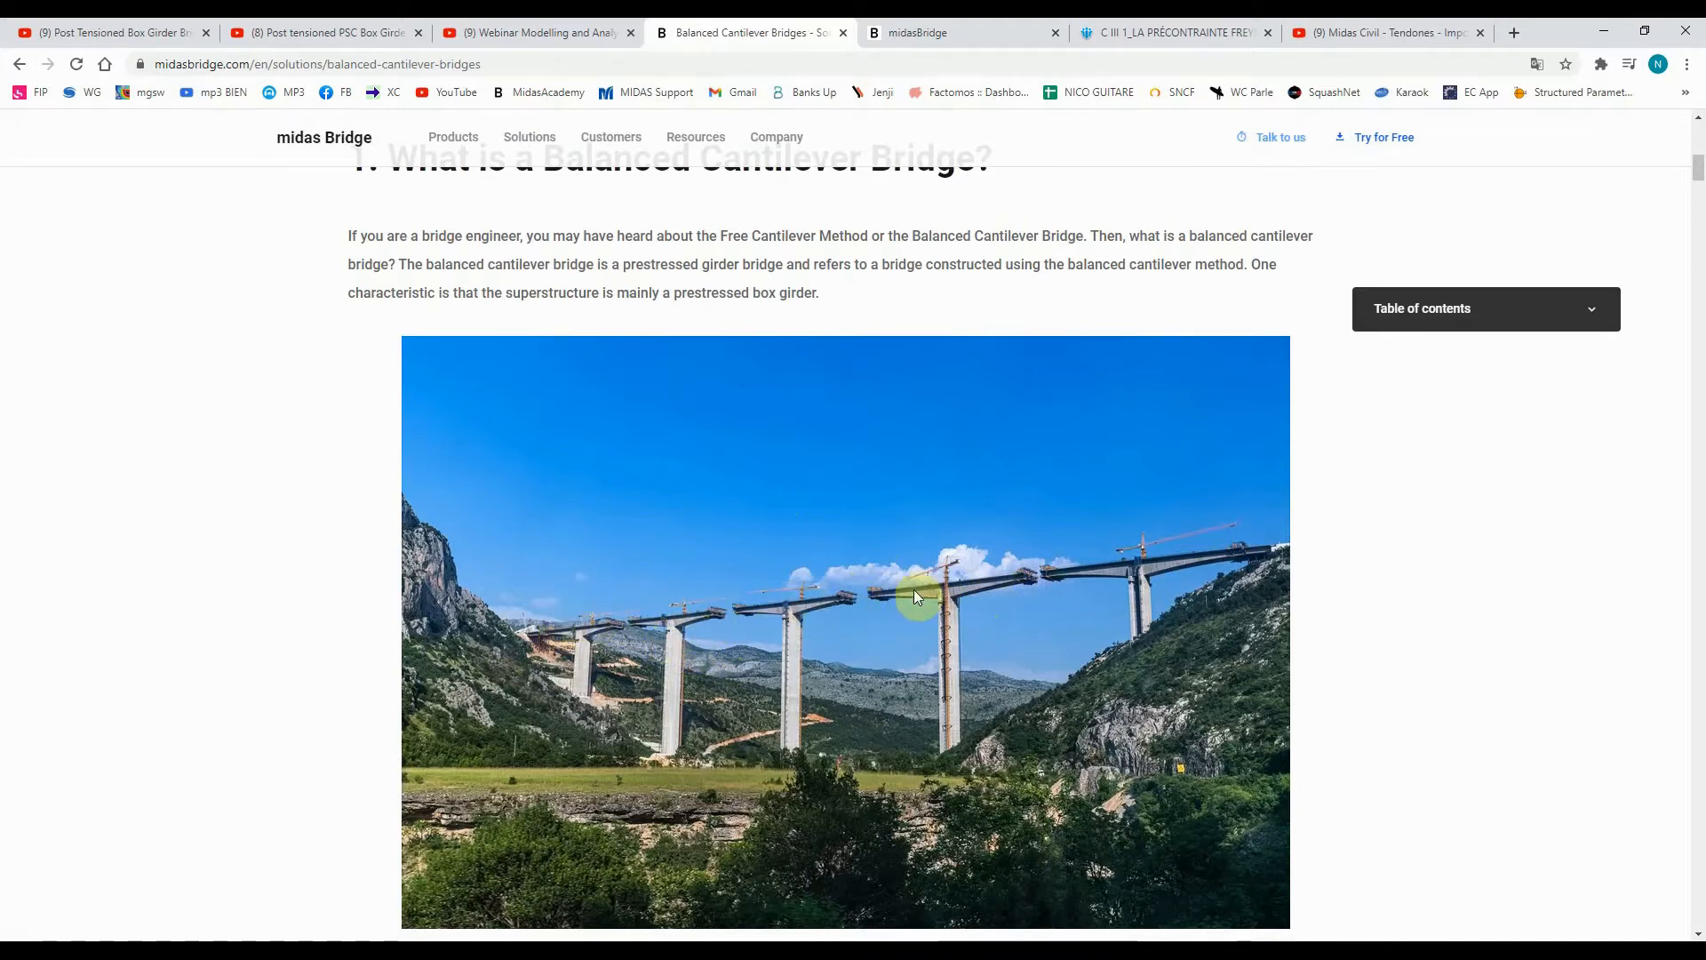
# Examine the balanced cantilever construction phases and the rigid frame, articulated and continuous structural systems
pyautogui.scroll(-6, 908, 542)
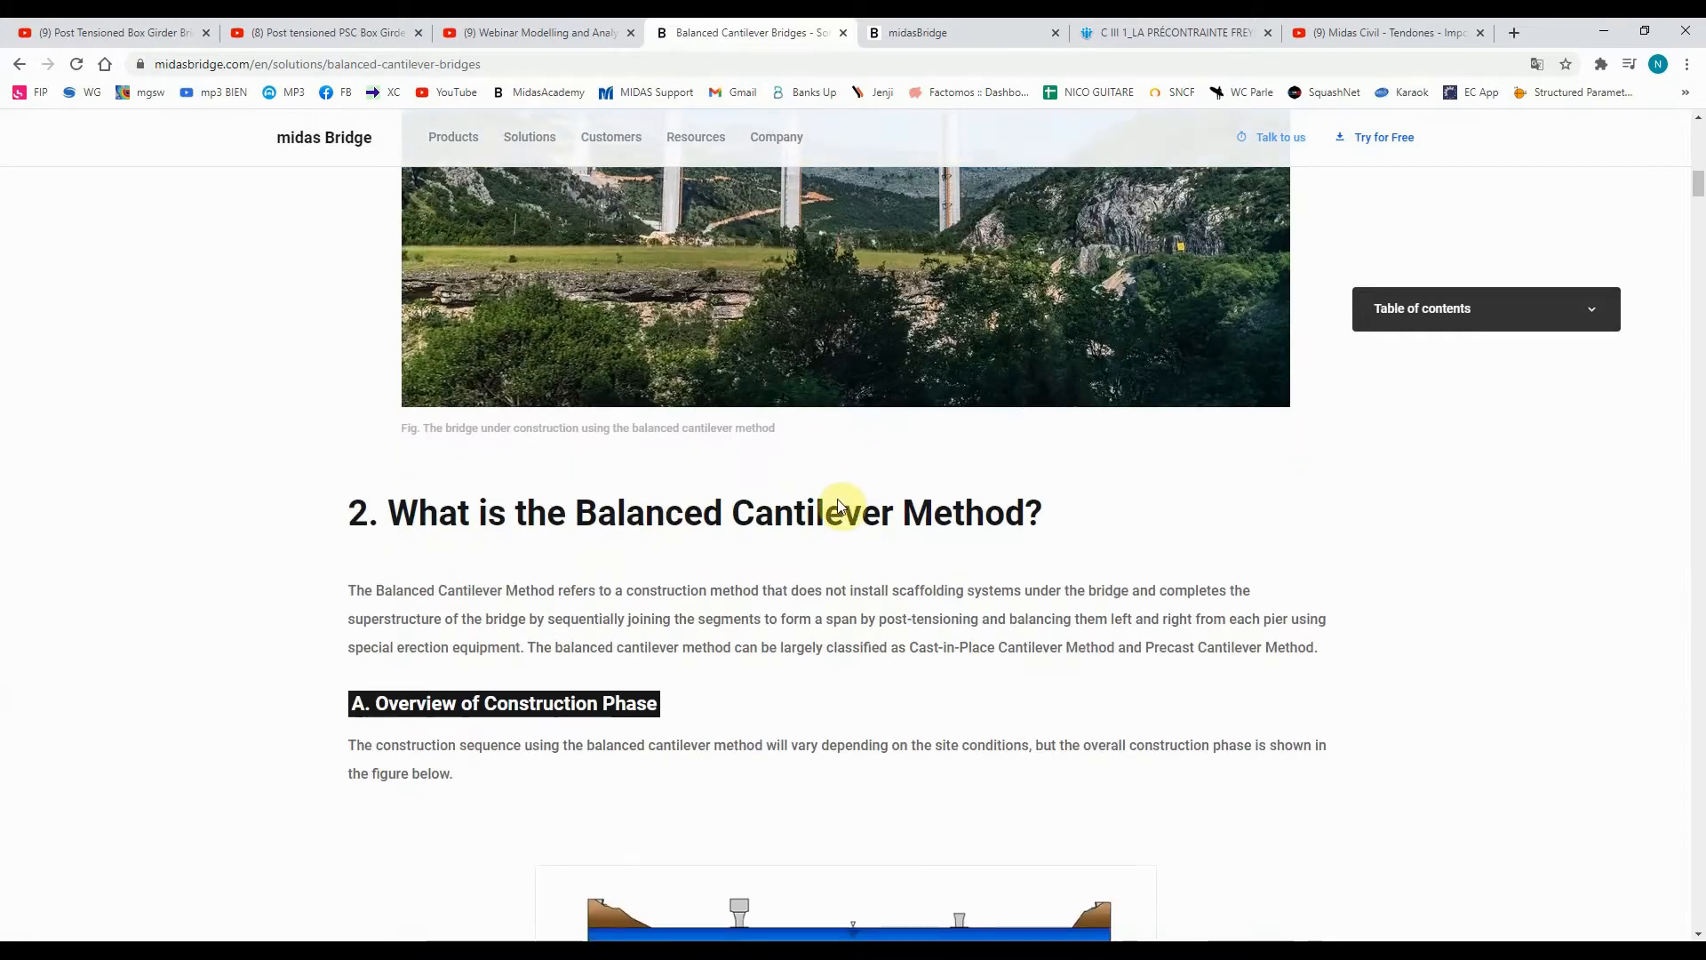
pyautogui.scroll(-3, 840, 497)
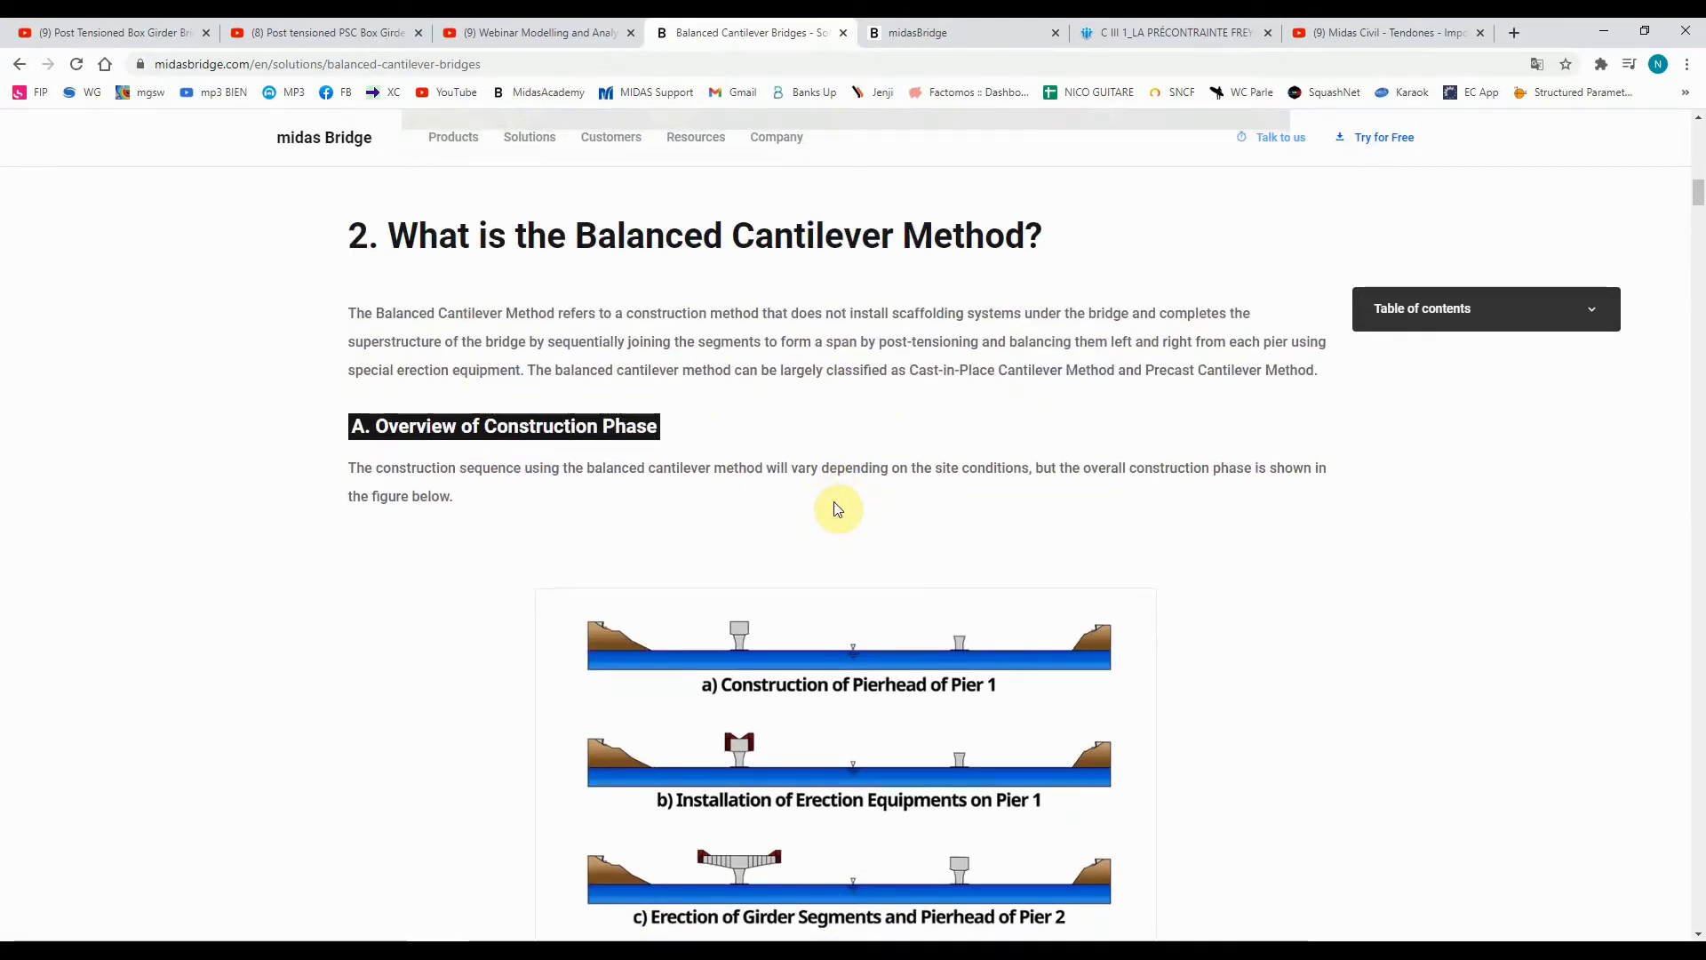
pyautogui.scroll(-9, 838, 509)
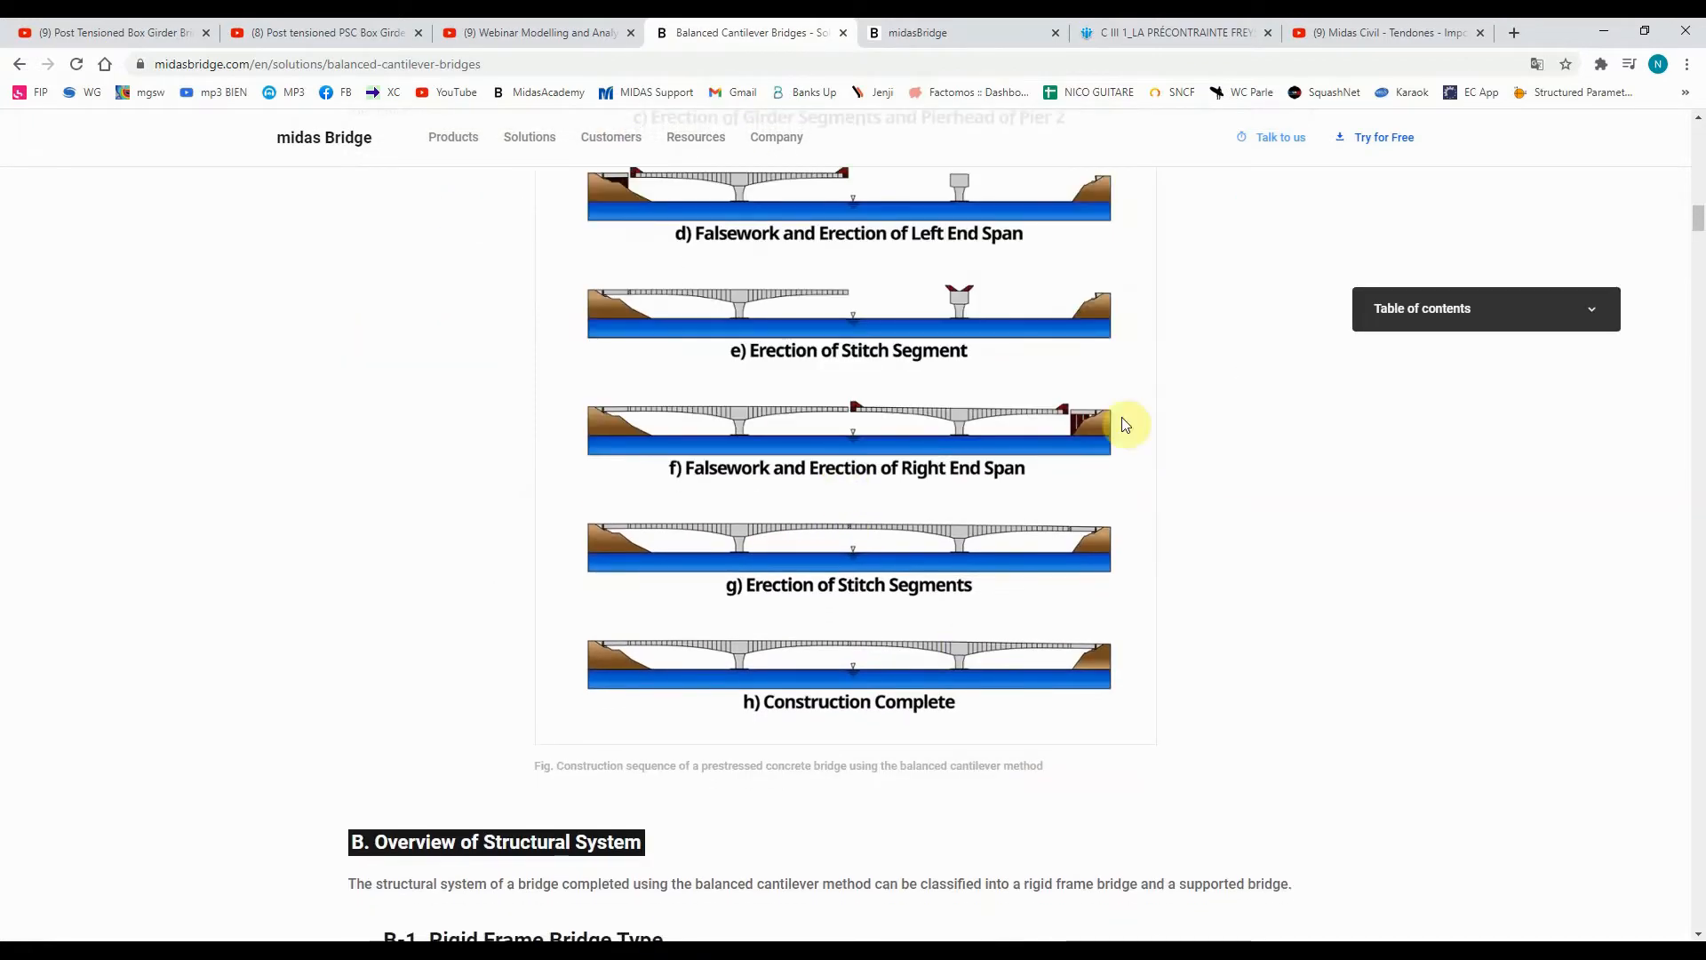
pyautogui.scroll(-15, 971, 533)
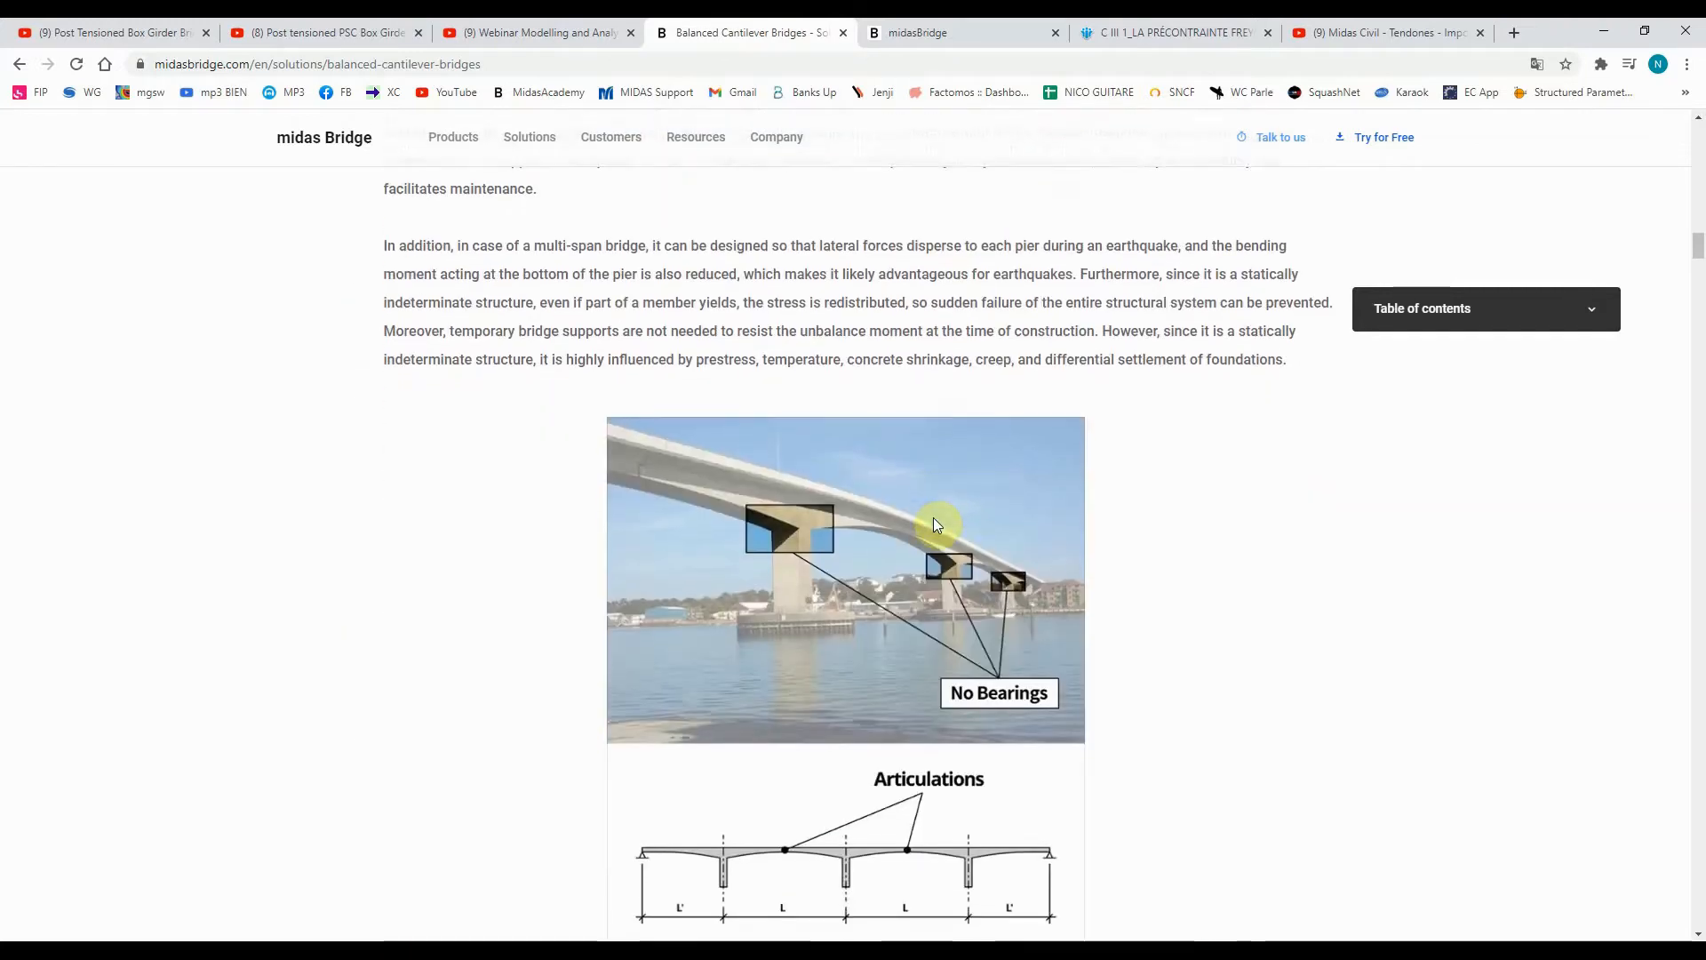
pyautogui.scroll(-10, 933, 523)
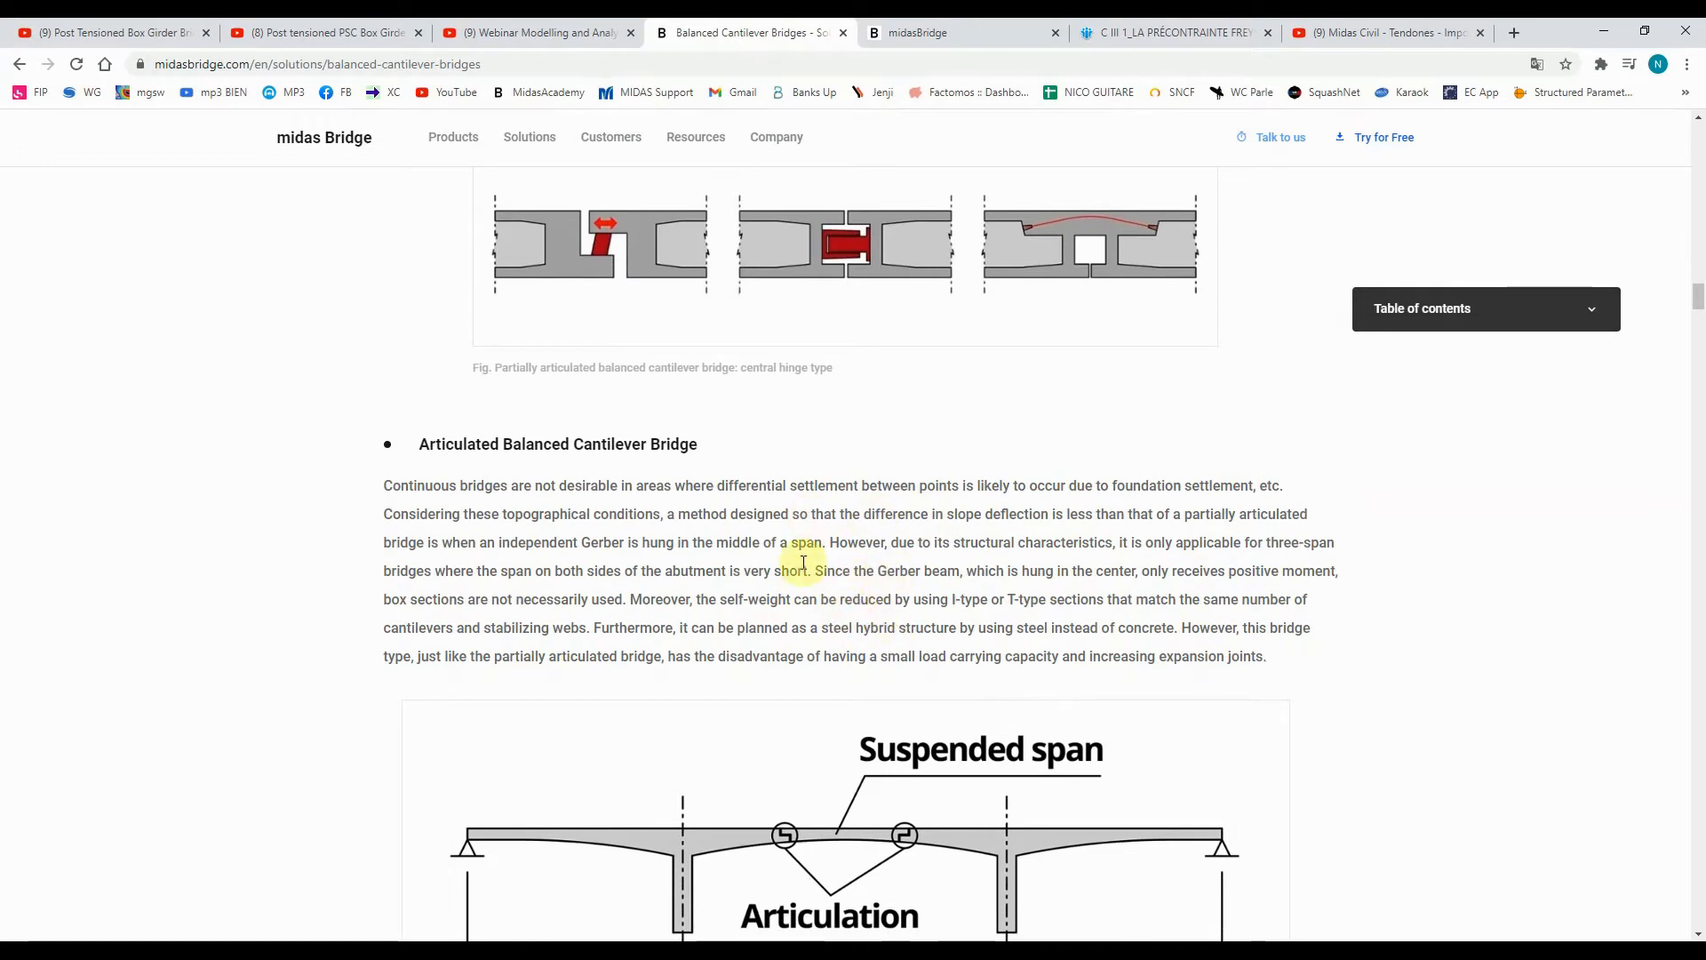
pyautogui.scroll(-10, 803, 563)
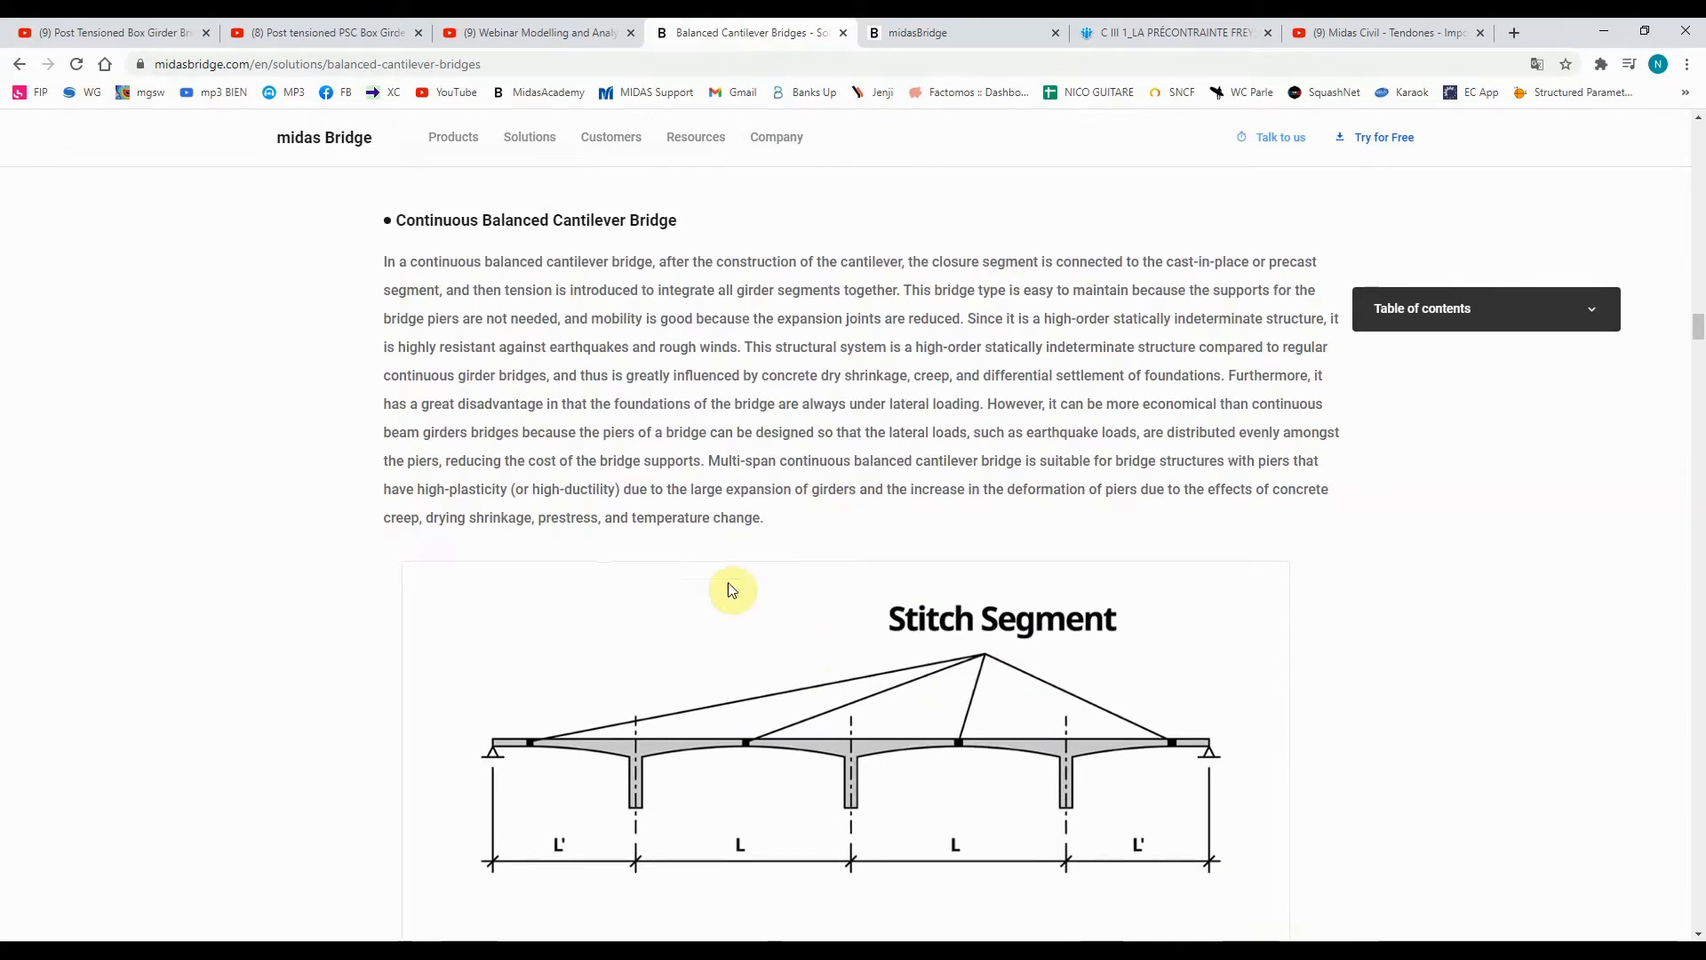
# Examine the continuous system diagram, closure segment photo and box girder cross-sections in the Balanced Cantilever Bridges article
pyautogui.scroll(-10, 919, 435)
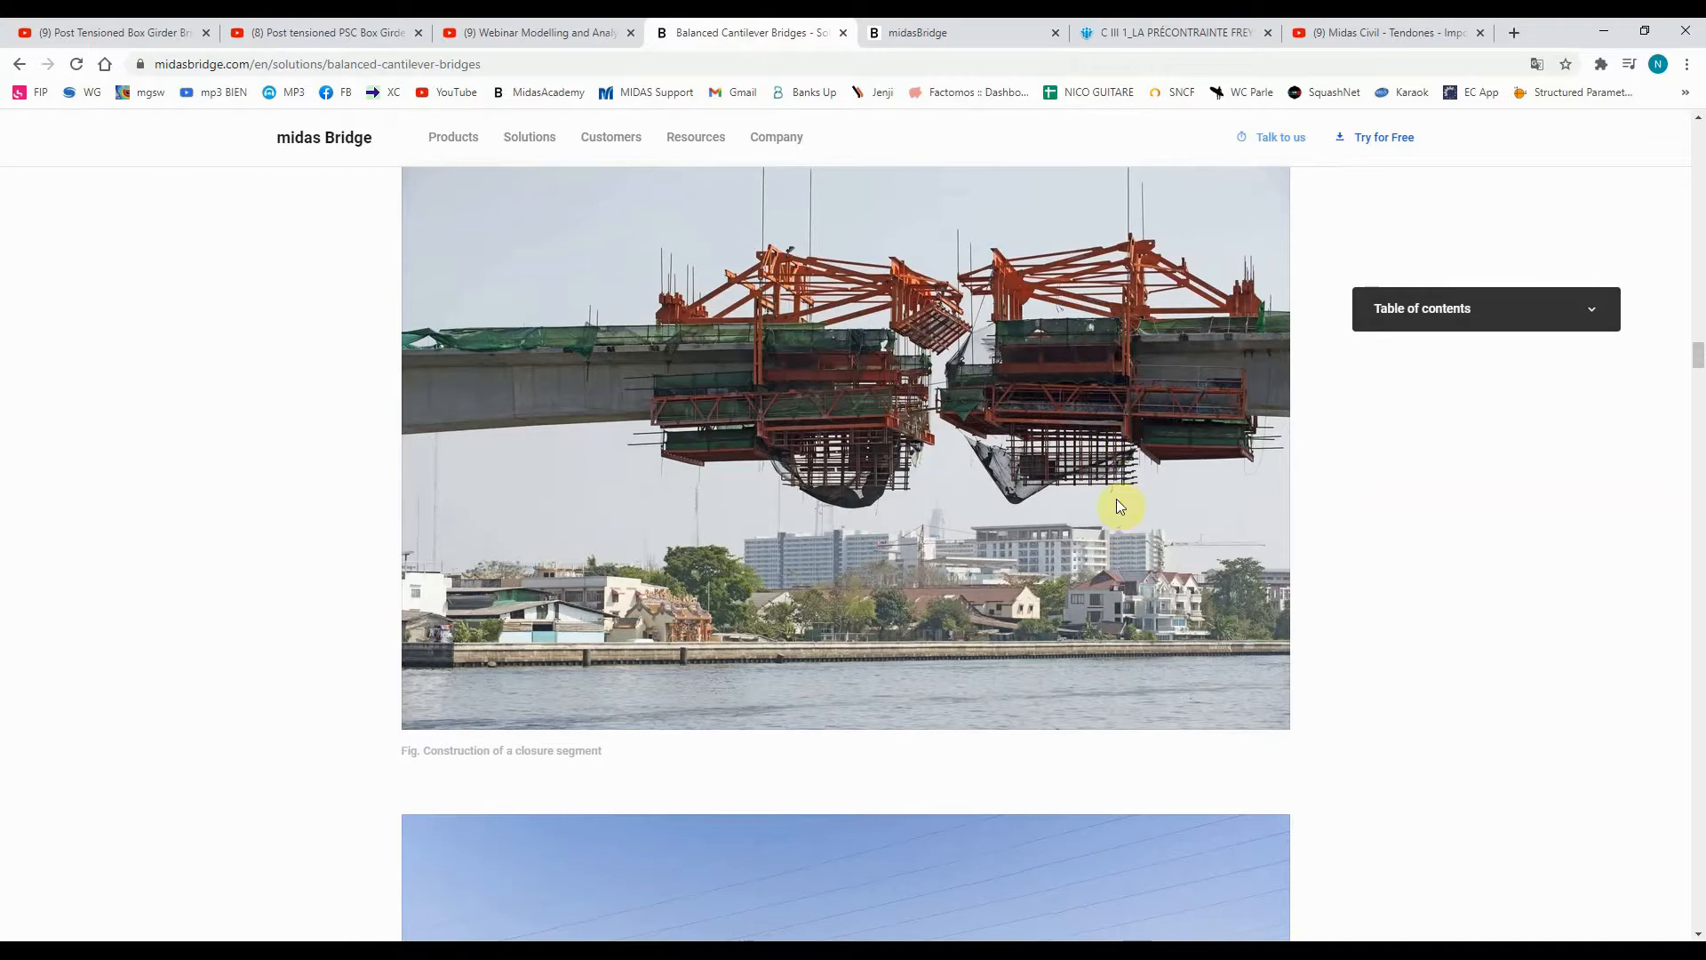
pyautogui.scroll(-10, 845, 586)
pyautogui.scroll(-15, 876, 621)
pyautogui.scroll(-20, 886, 607)
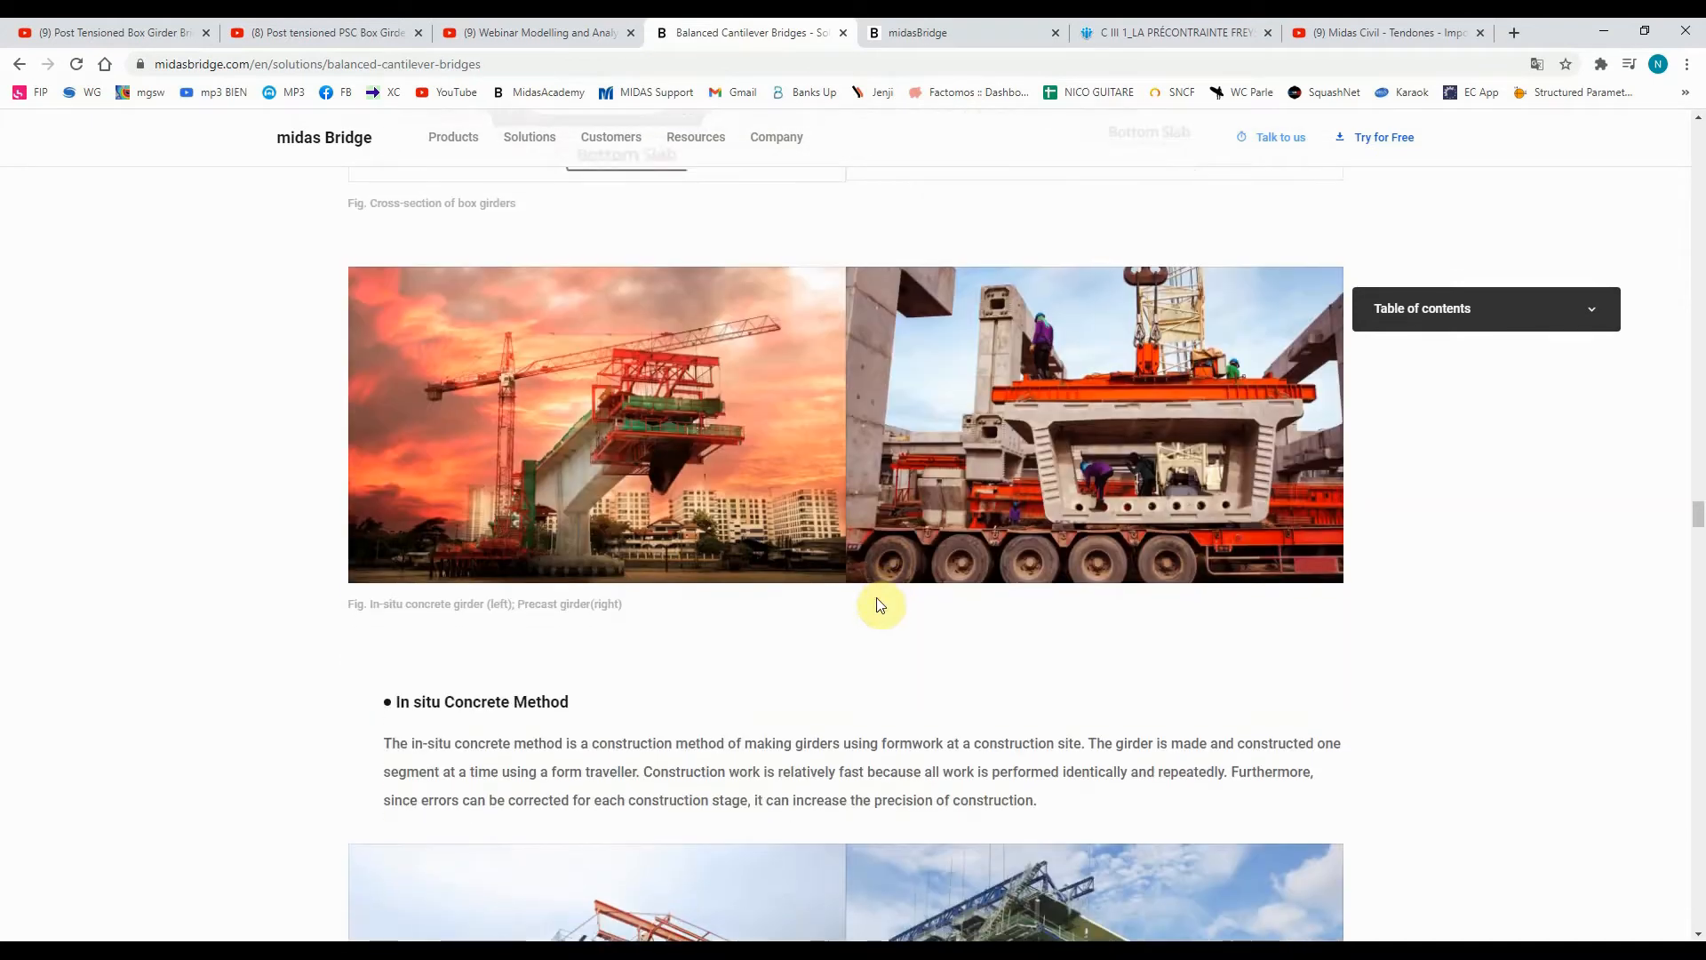
# Examine the in-situ and precast methods, segment division and box girder tendon arrangement sections of the article
pyautogui.scroll(-18, 880, 605)
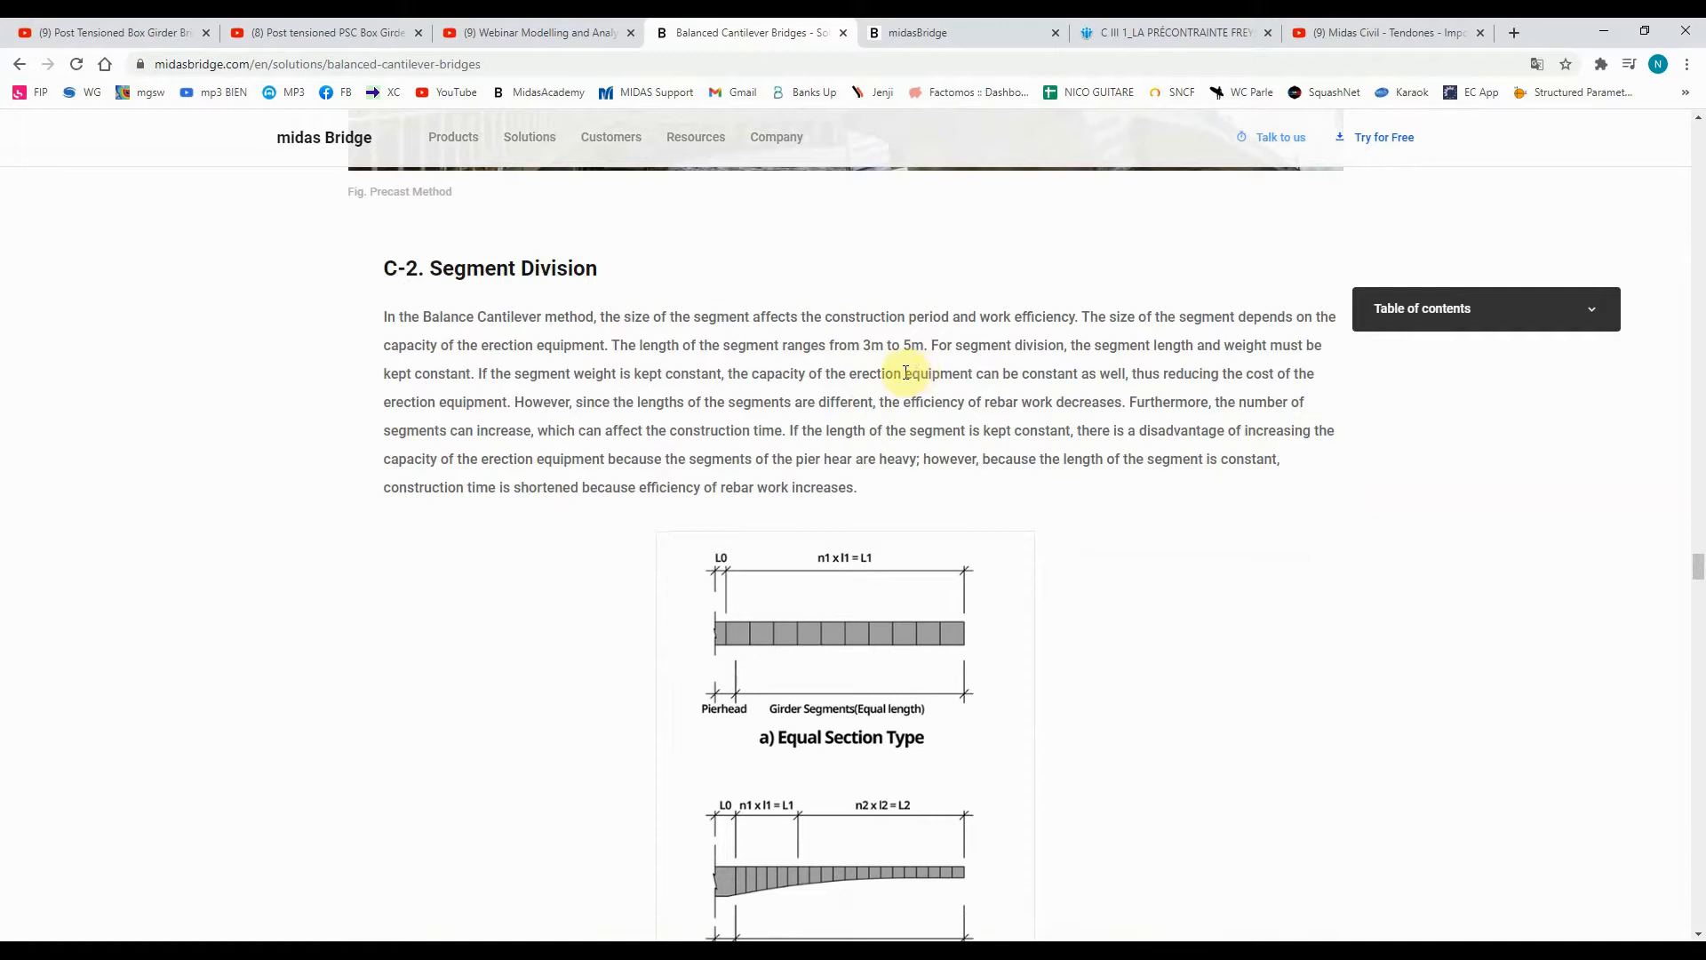
pyautogui.scroll(-14, 907, 372)
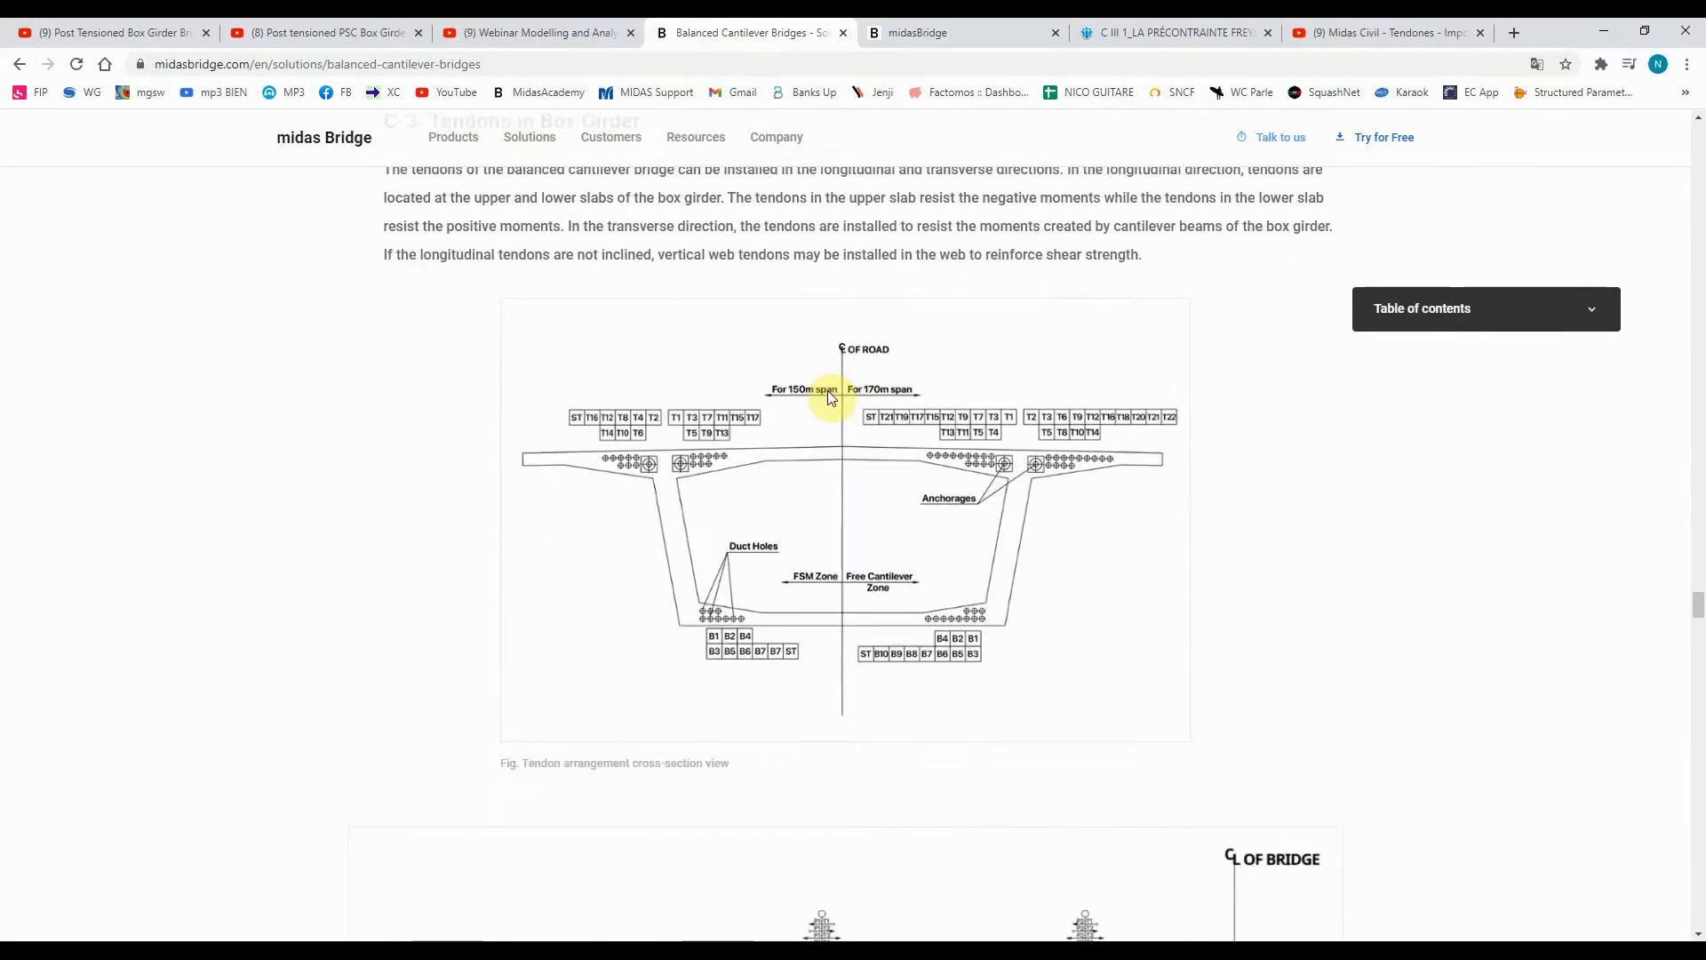
pyautogui.scroll(-1, 828, 395)
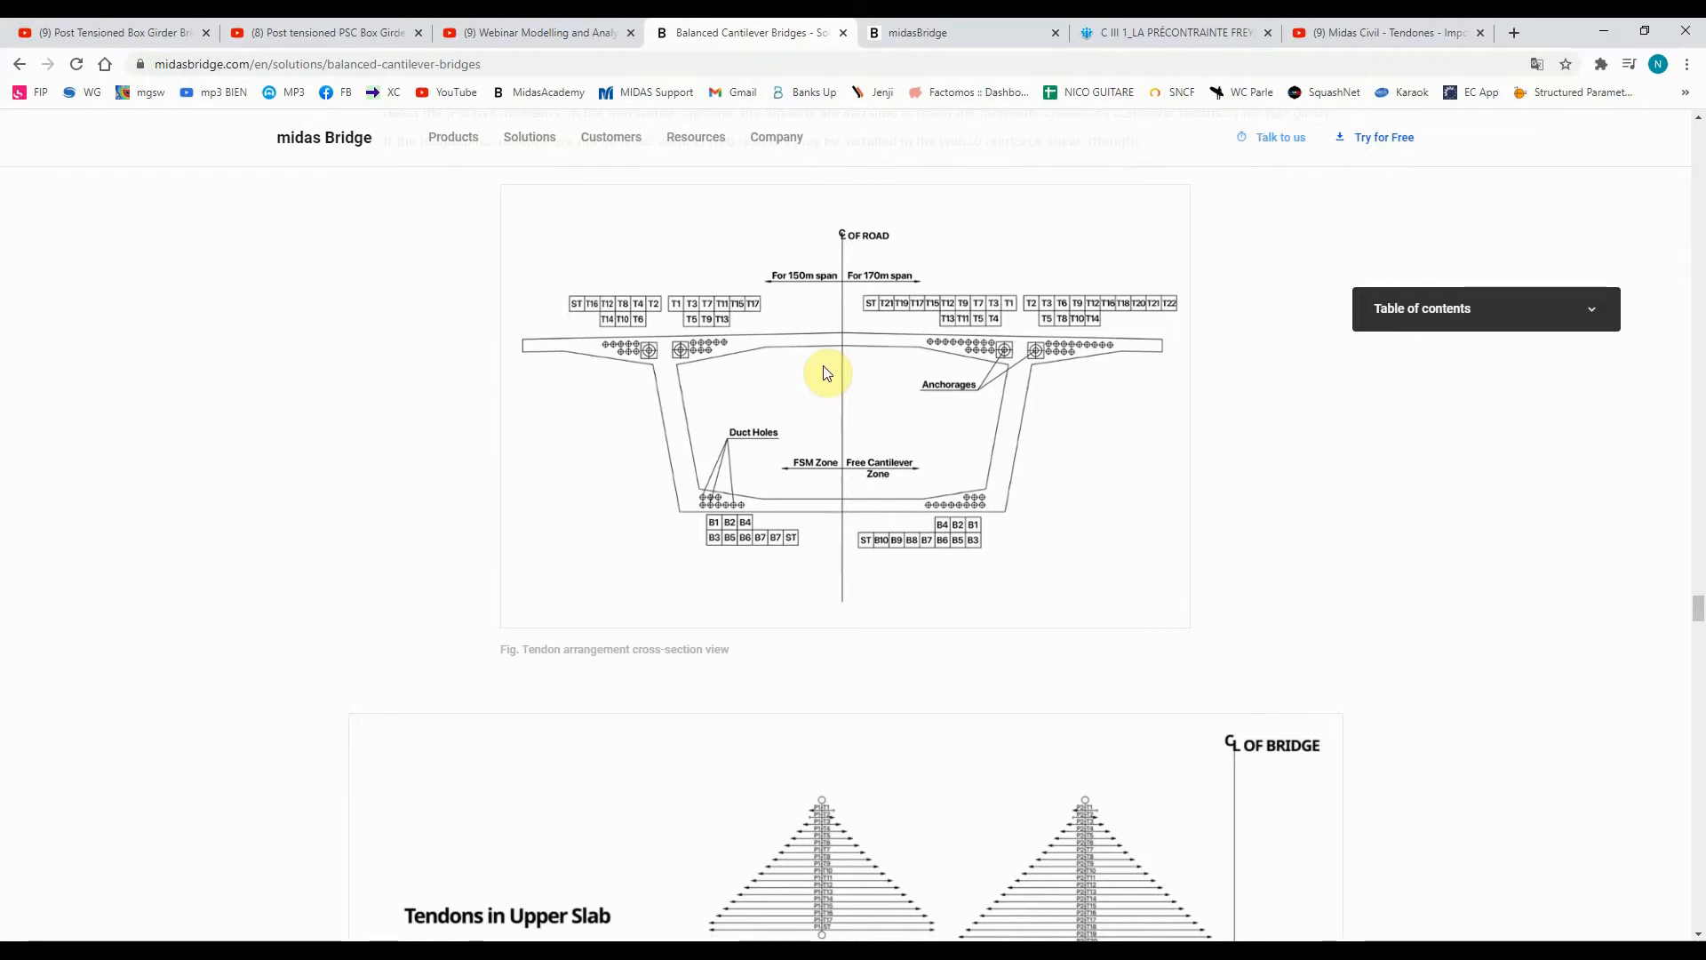
pyautogui.scroll(-5, 825, 374)
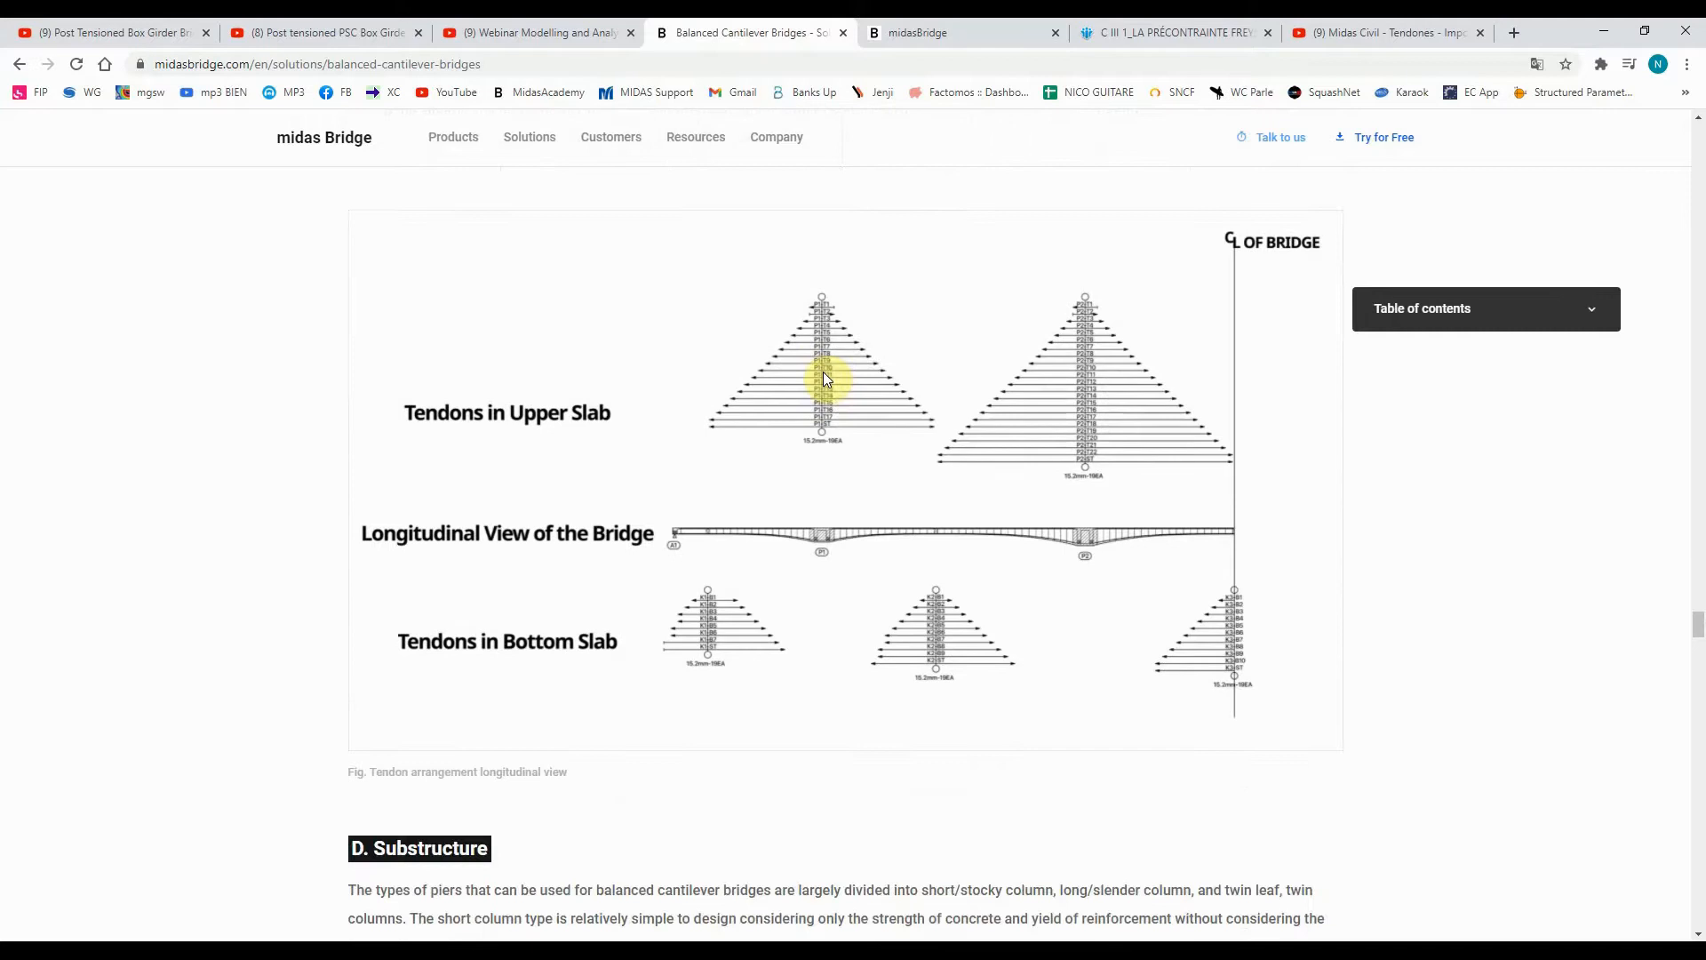
pyautogui.scroll(-3, 823, 374)
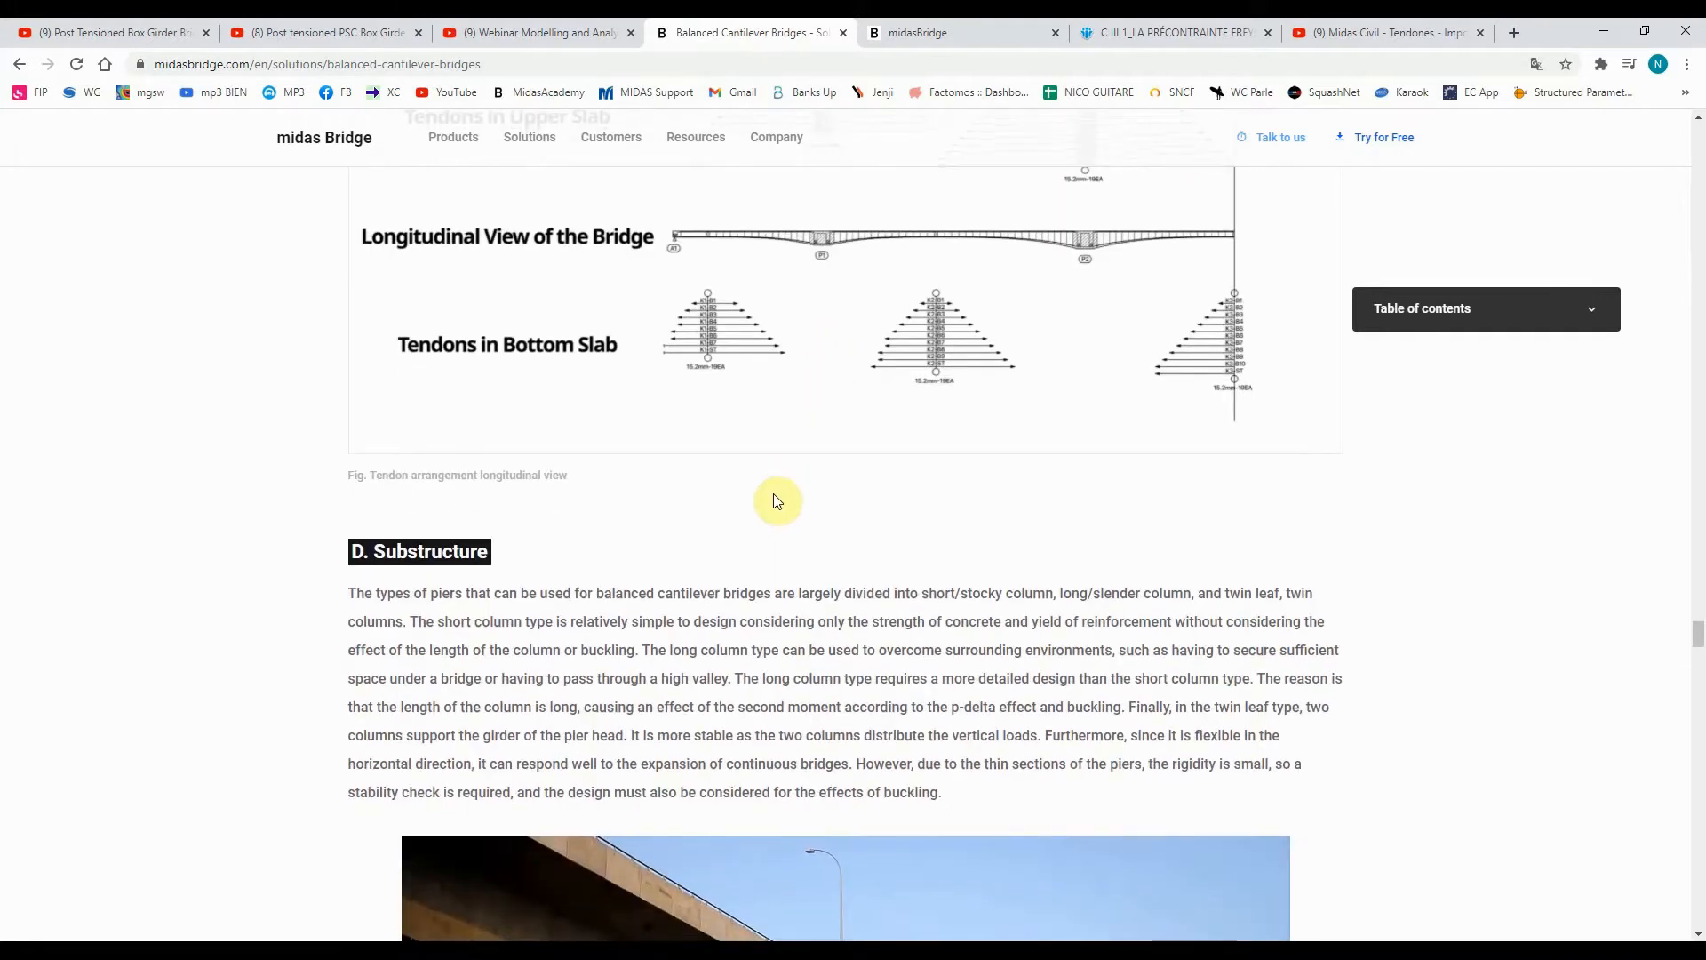
# Examine the substructure pier types and the introduction to FEM software analysis for balanced cantilever bridges
pyautogui.scroll(-5, 775, 502)
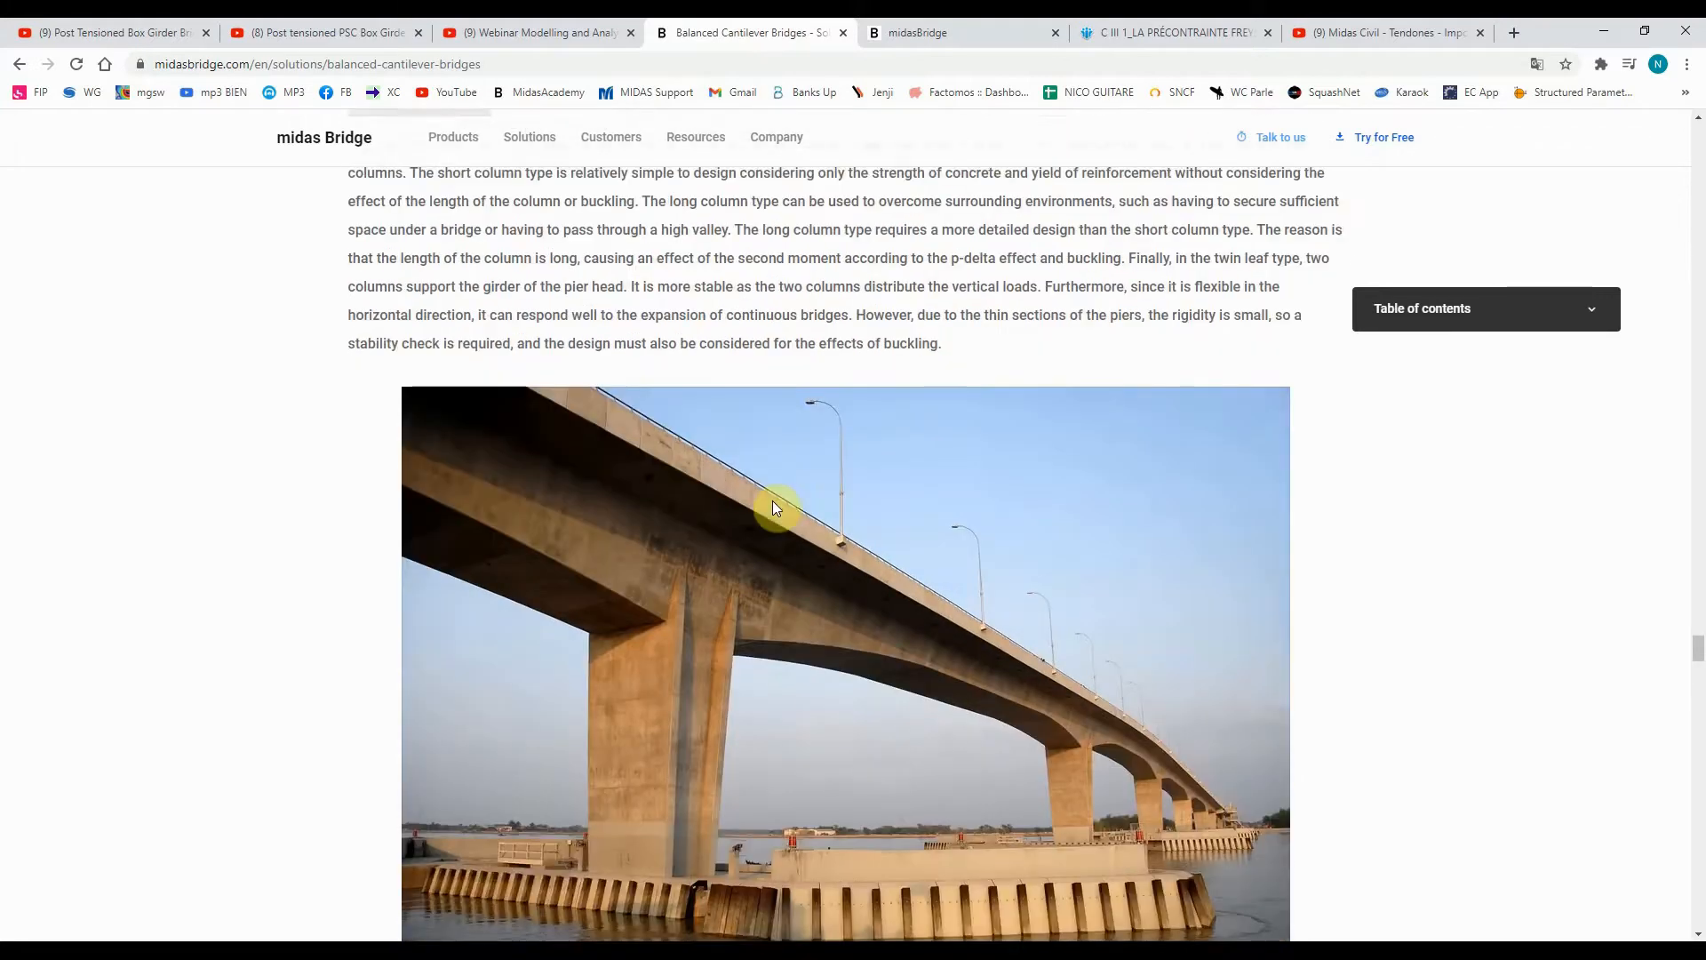
pyautogui.scroll(-4, 771, 507)
pyautogui.scroll(-8, 955, 503)
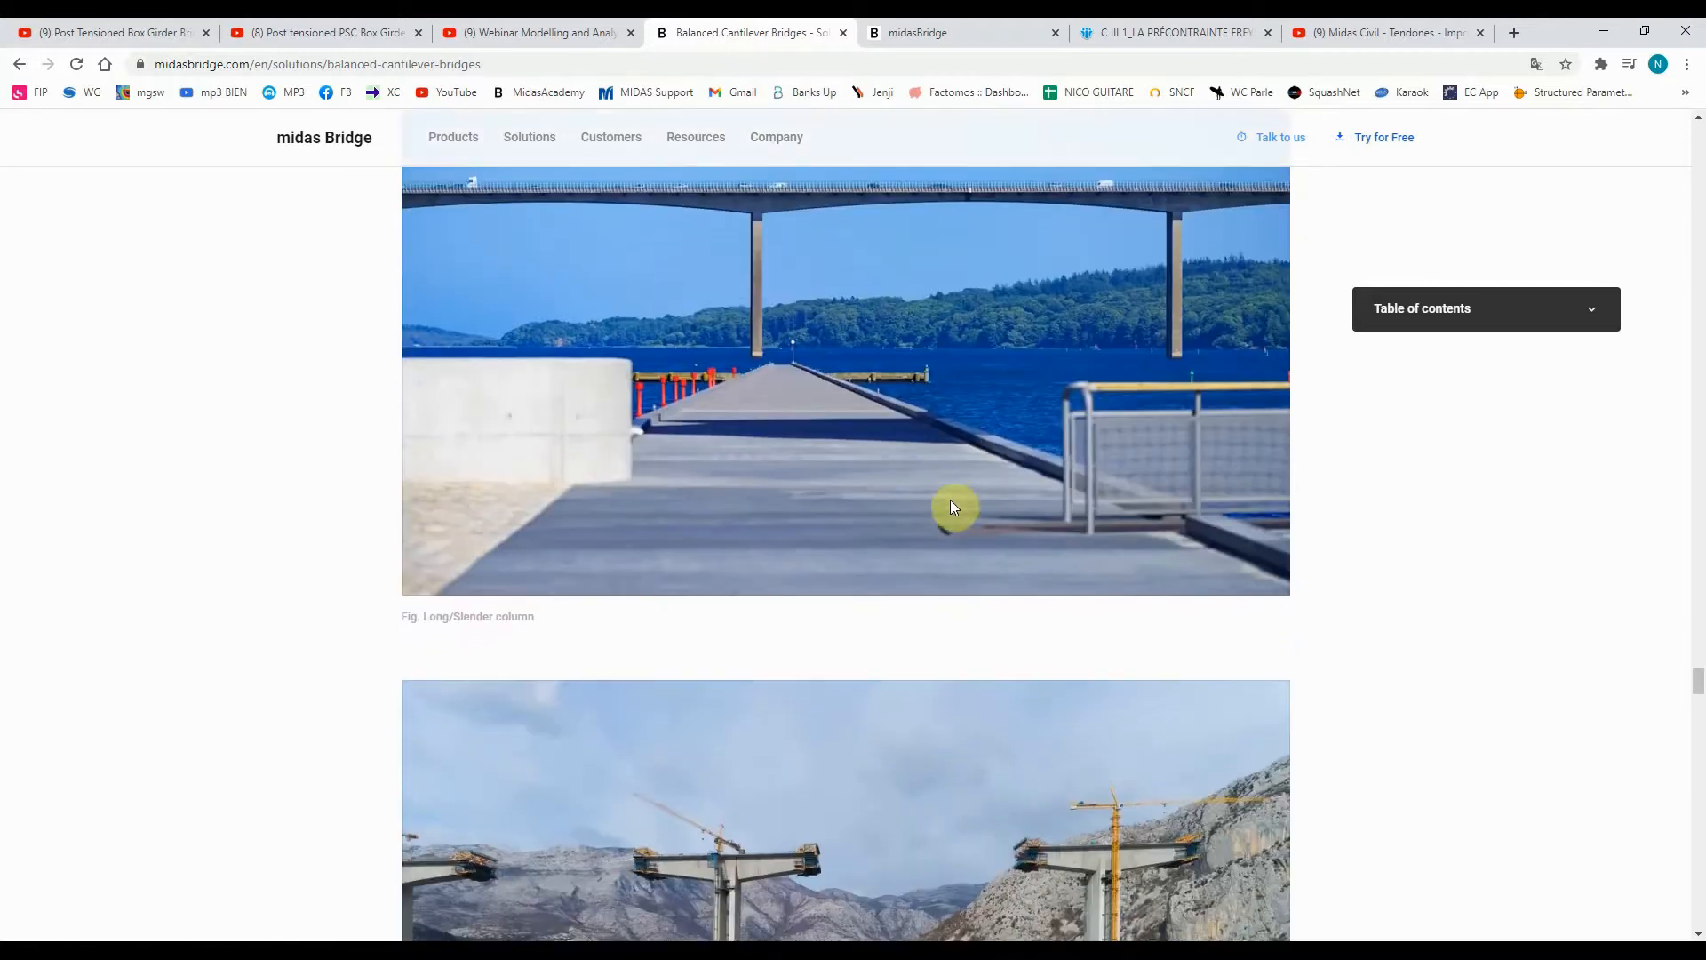
pyautogui.scroll(-20, 933, 613)
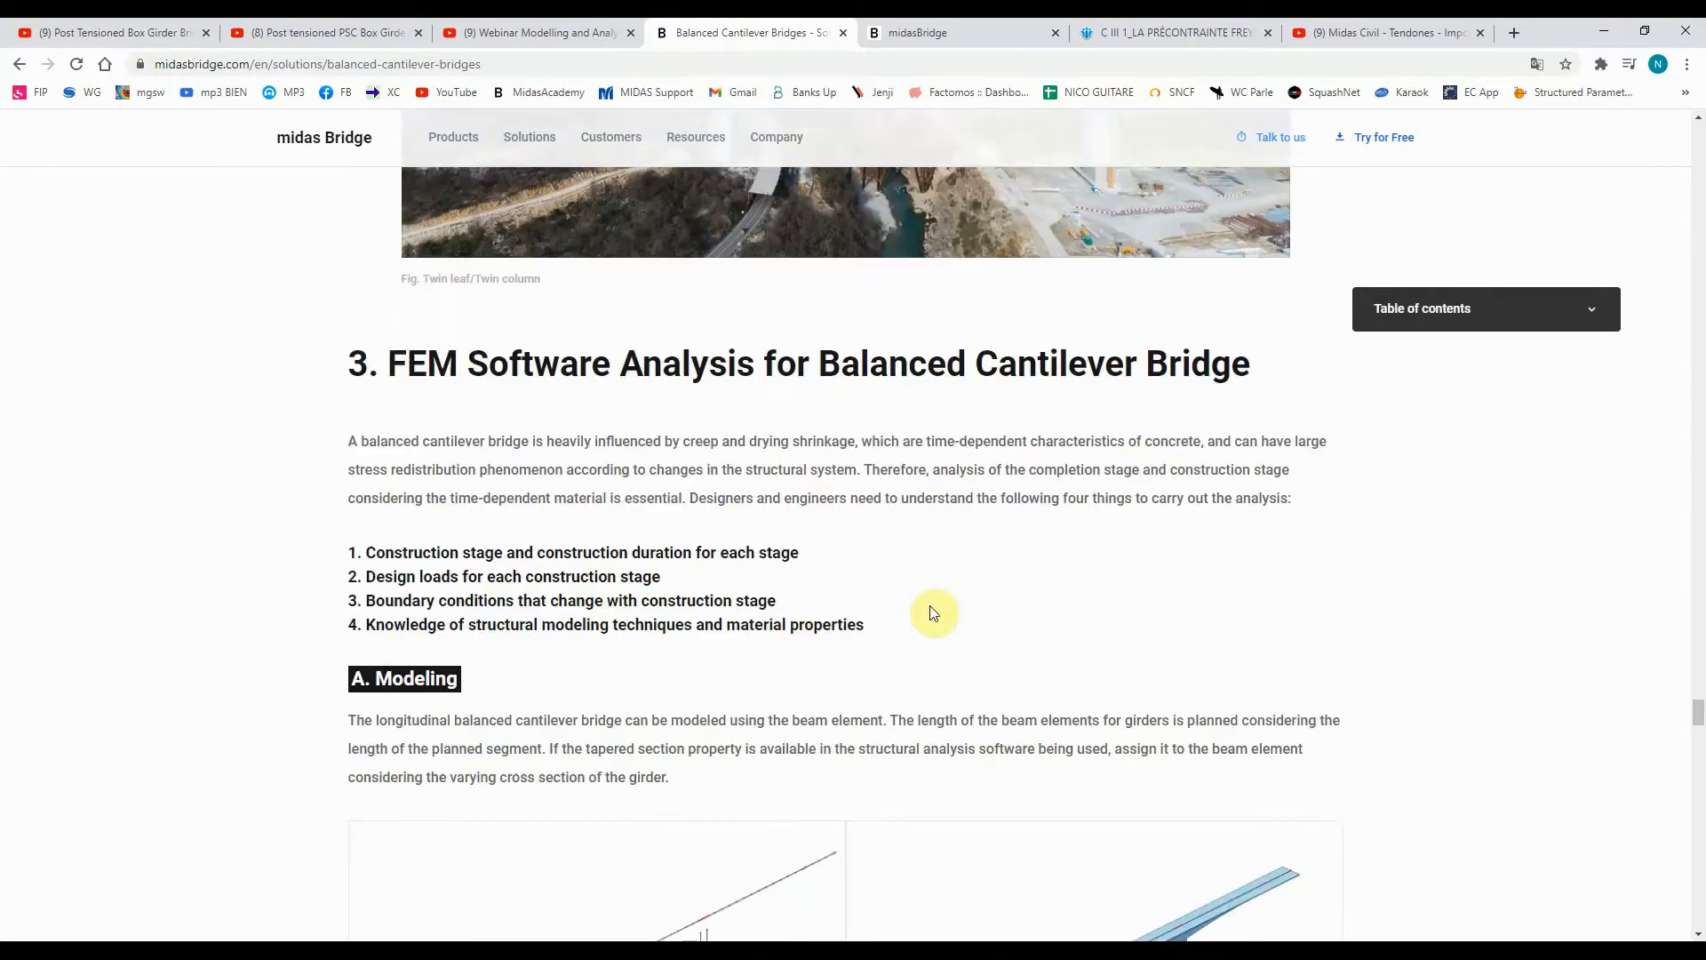
pyautogui.scroll(15, 933, 605)
pyautogui.scroll(15, 960, 577)
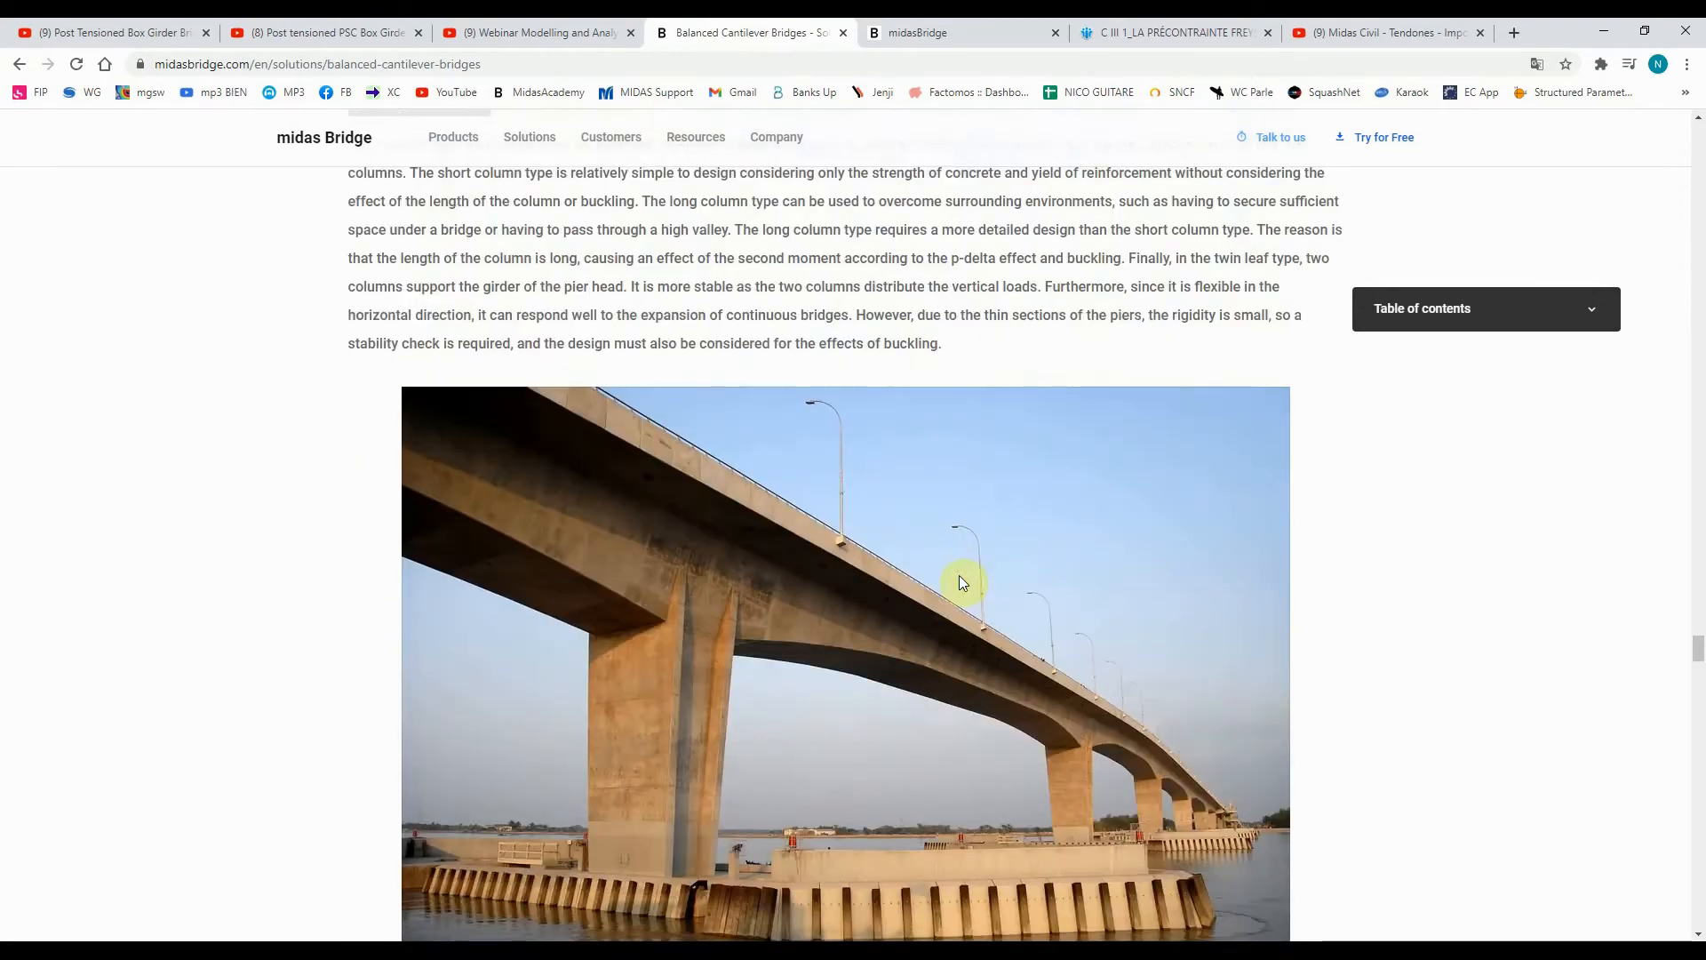
# Return to the beginning of the Balanced Cantilever Bridges article and review its title image and opening definition
pyautogui.moveTo(1698, 615); pyautogui.dragTo(1698, 141)
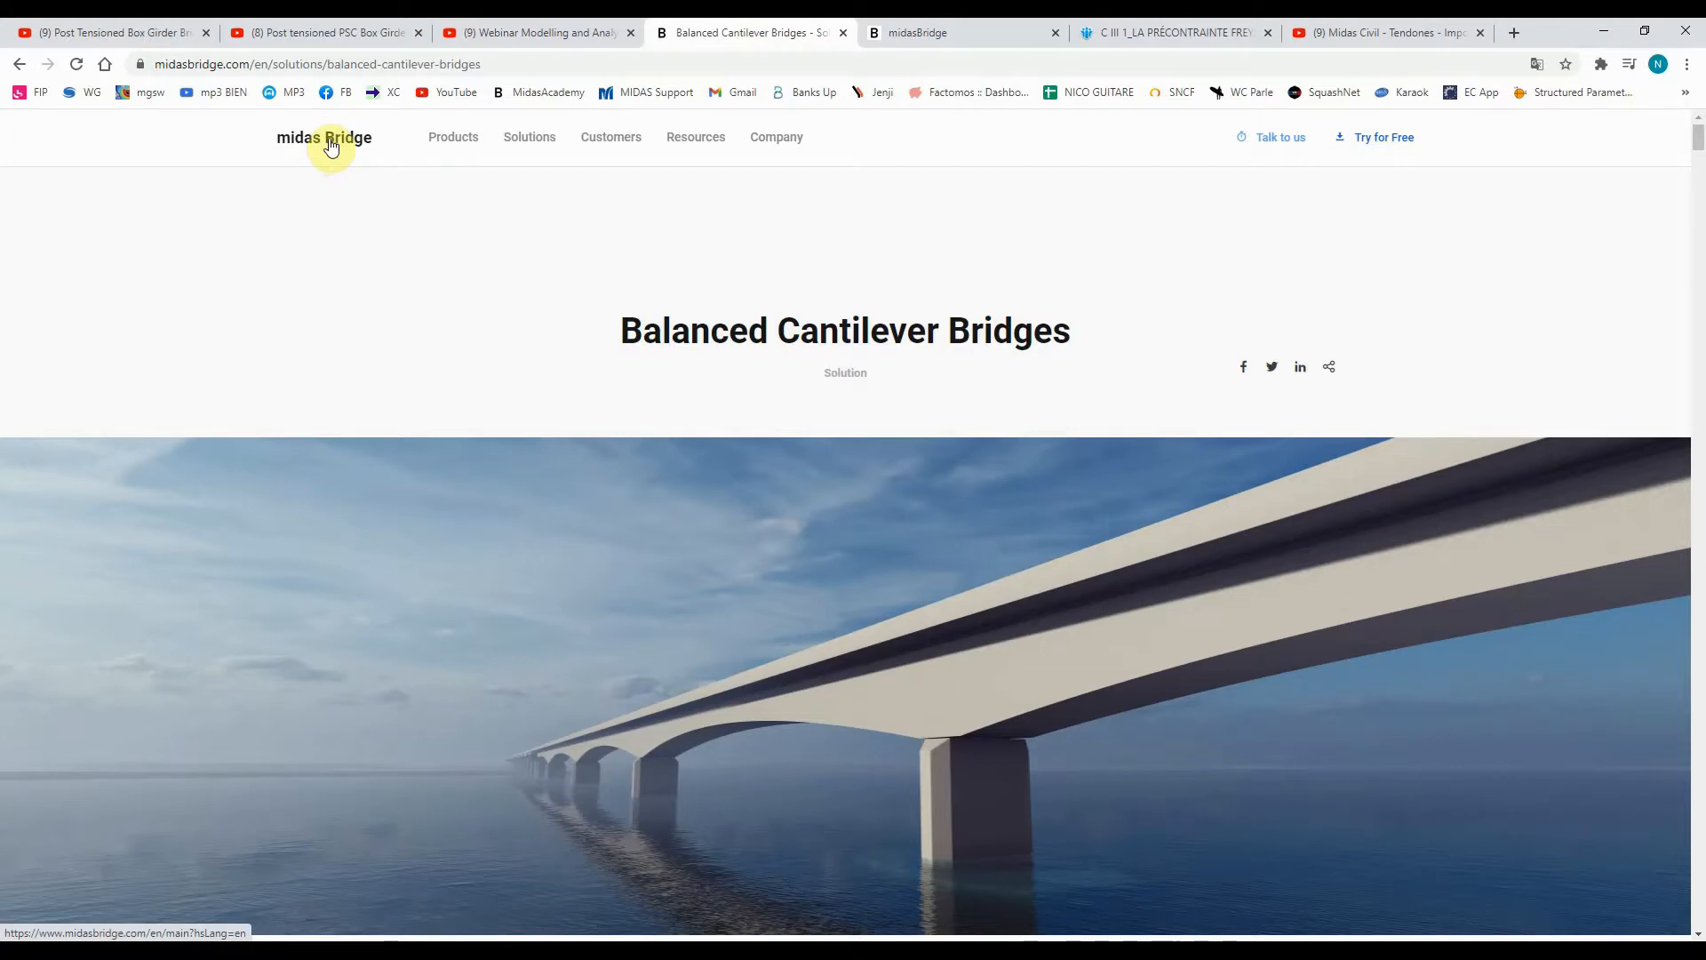
pyautogui.scroll(-1, 706, 381)
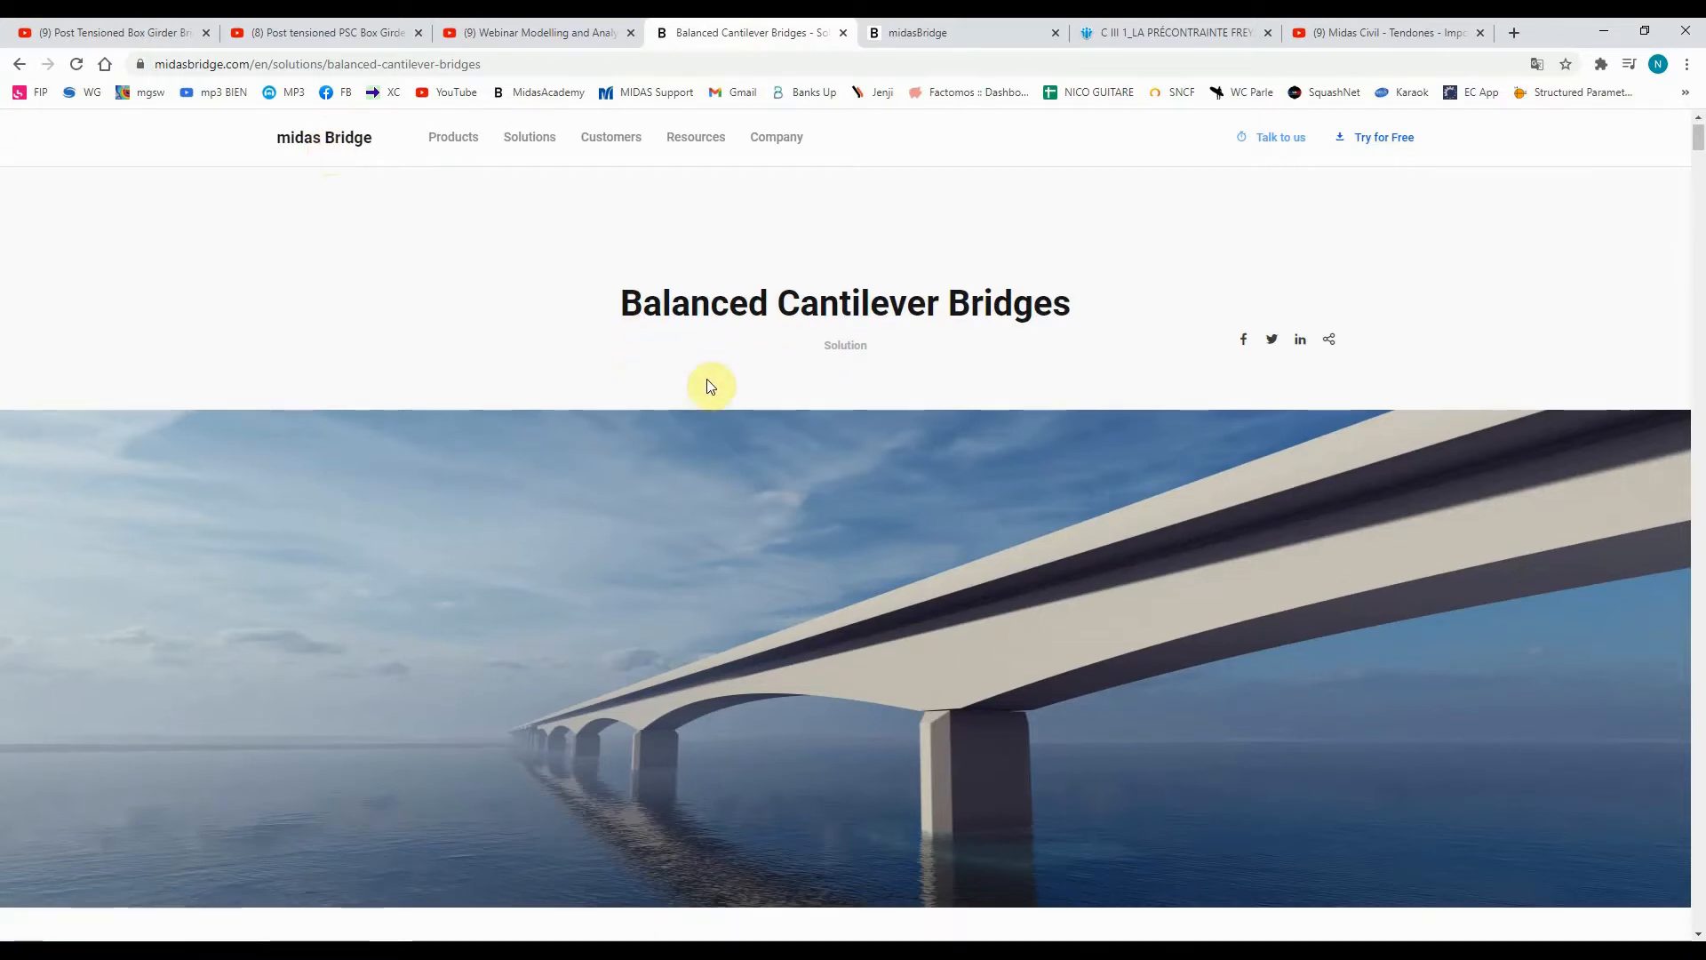
pyautogui.scroll(-1, 696, 529)
pyautogui.scroll(-1, 695, 531)
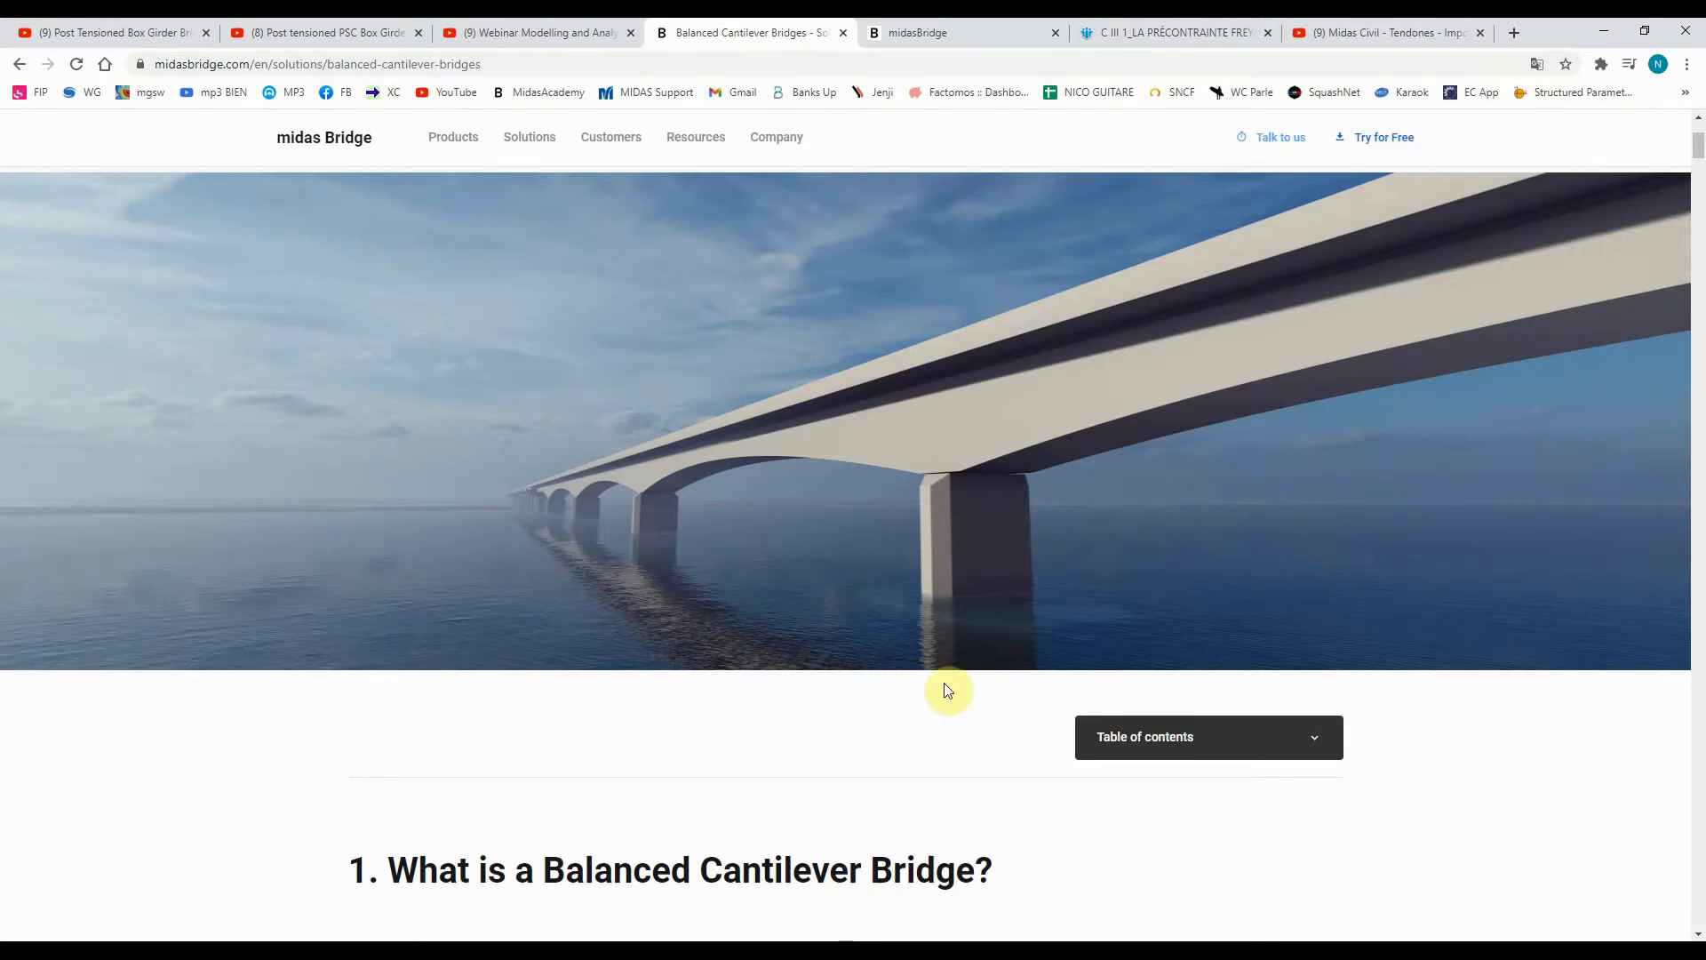
pyautogui.scroll(-3, 942, 684)
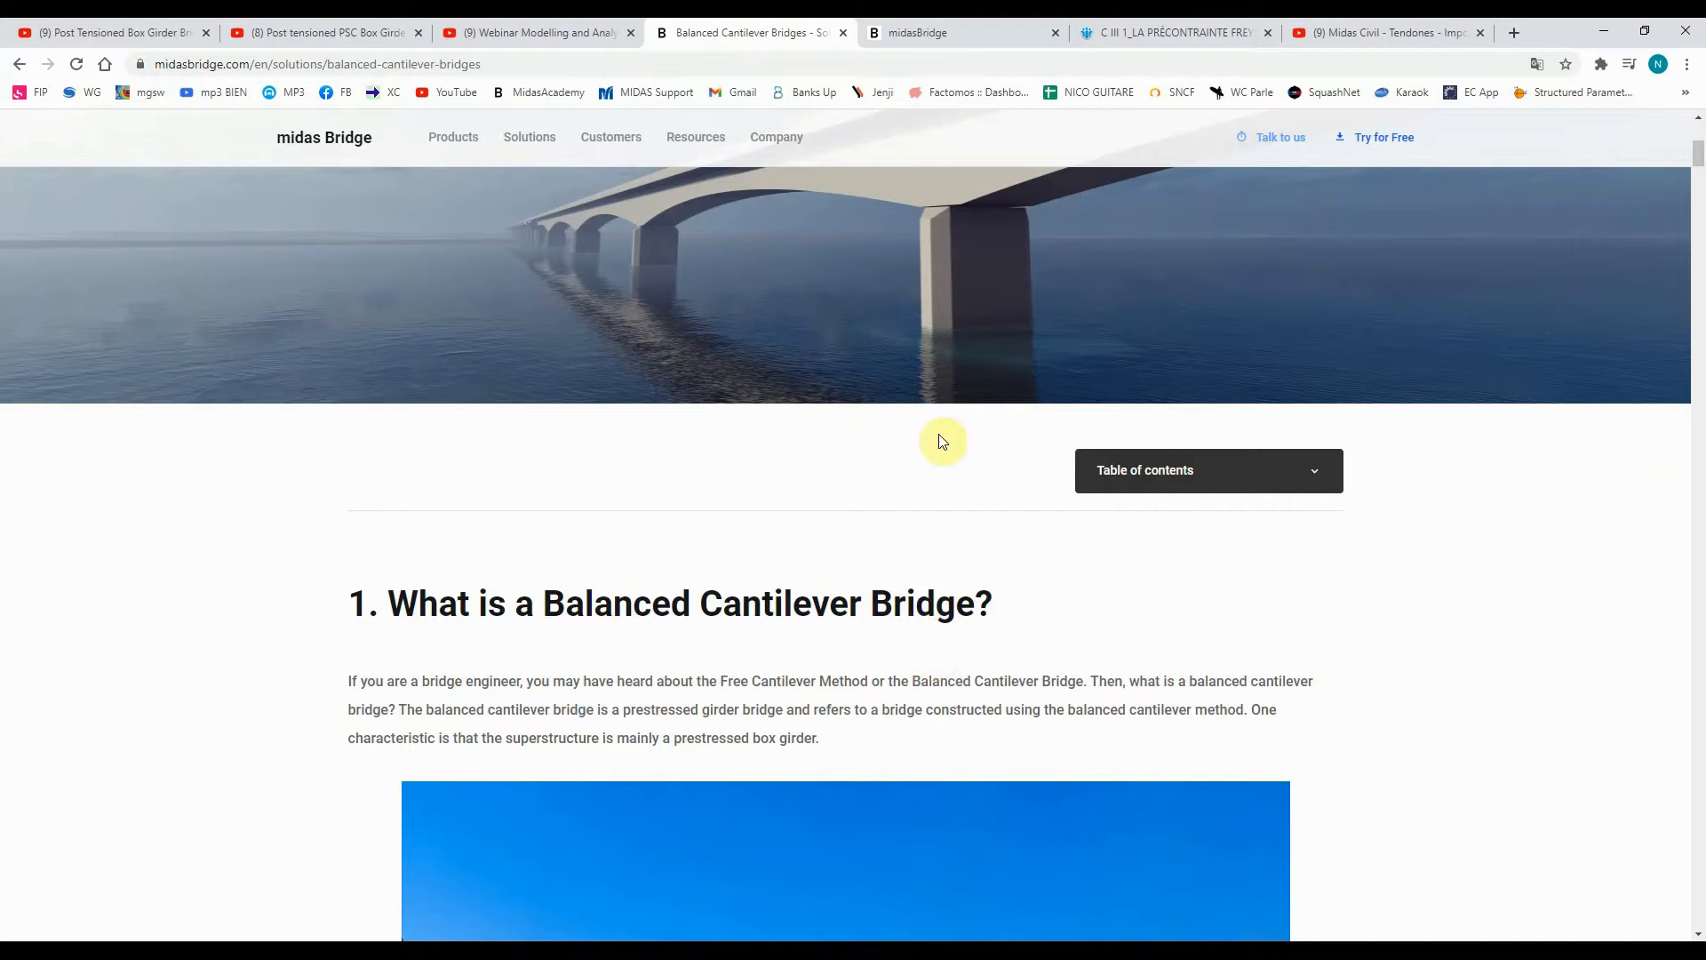
# Open the midas Bridge blog from the bookmarked MidasAcademy page and browse its first page of articles
pyautogui.click(1017, 30)
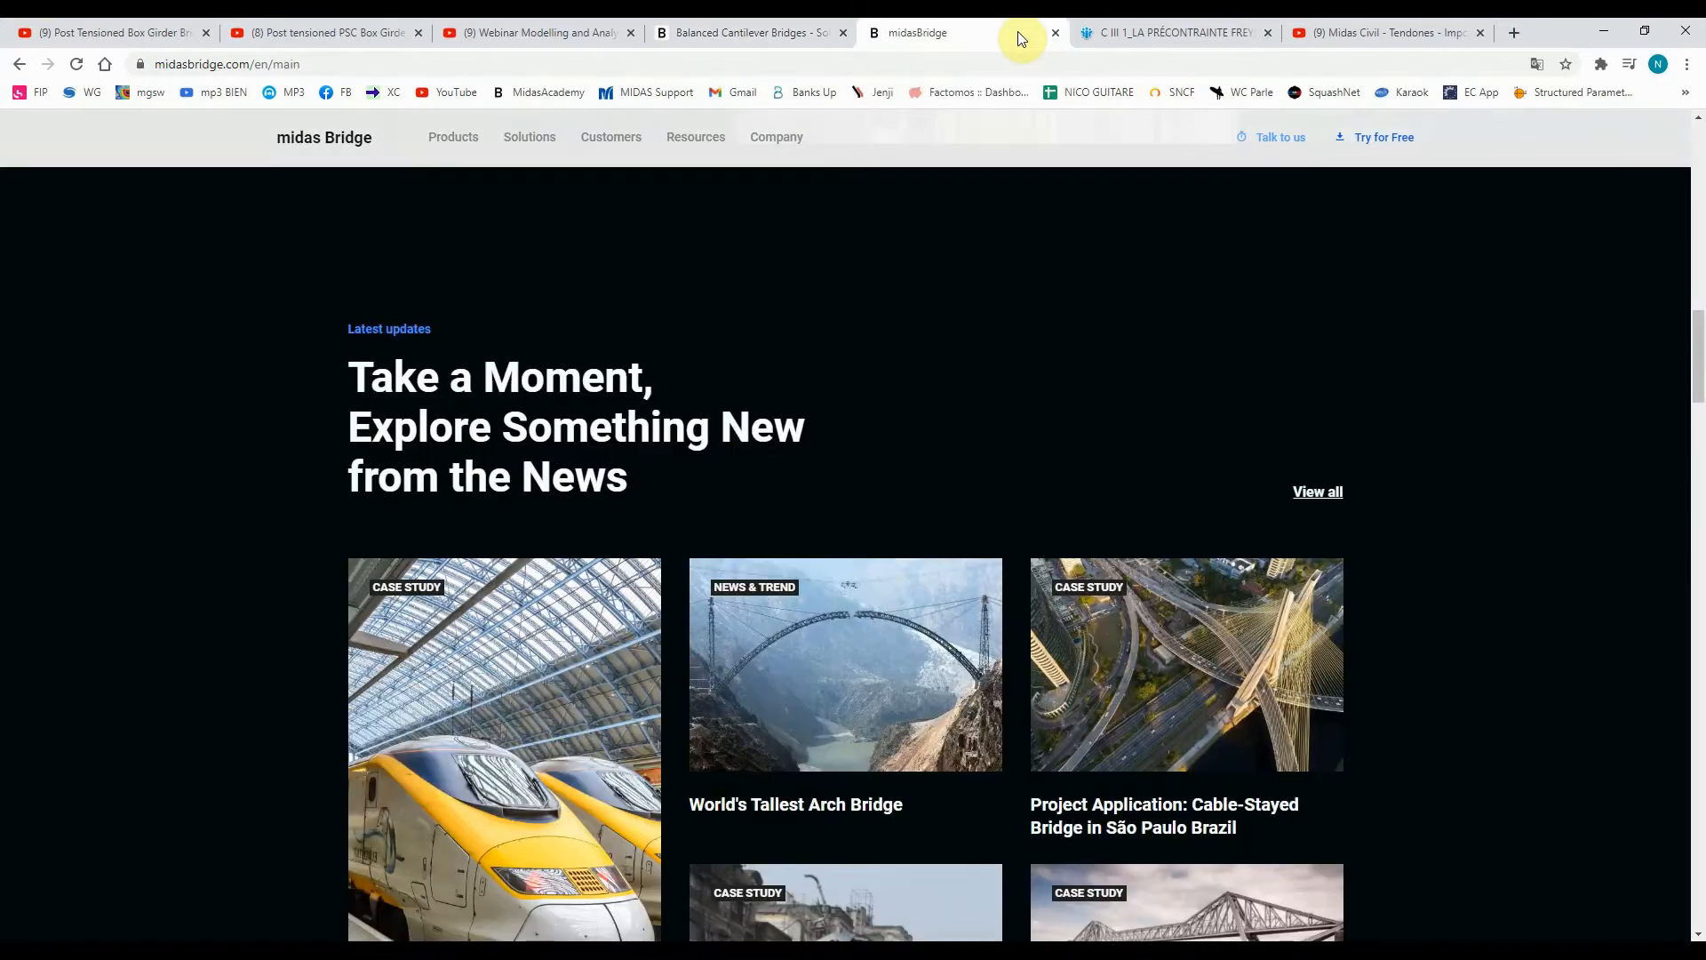
pyautogui.click(543, 93)
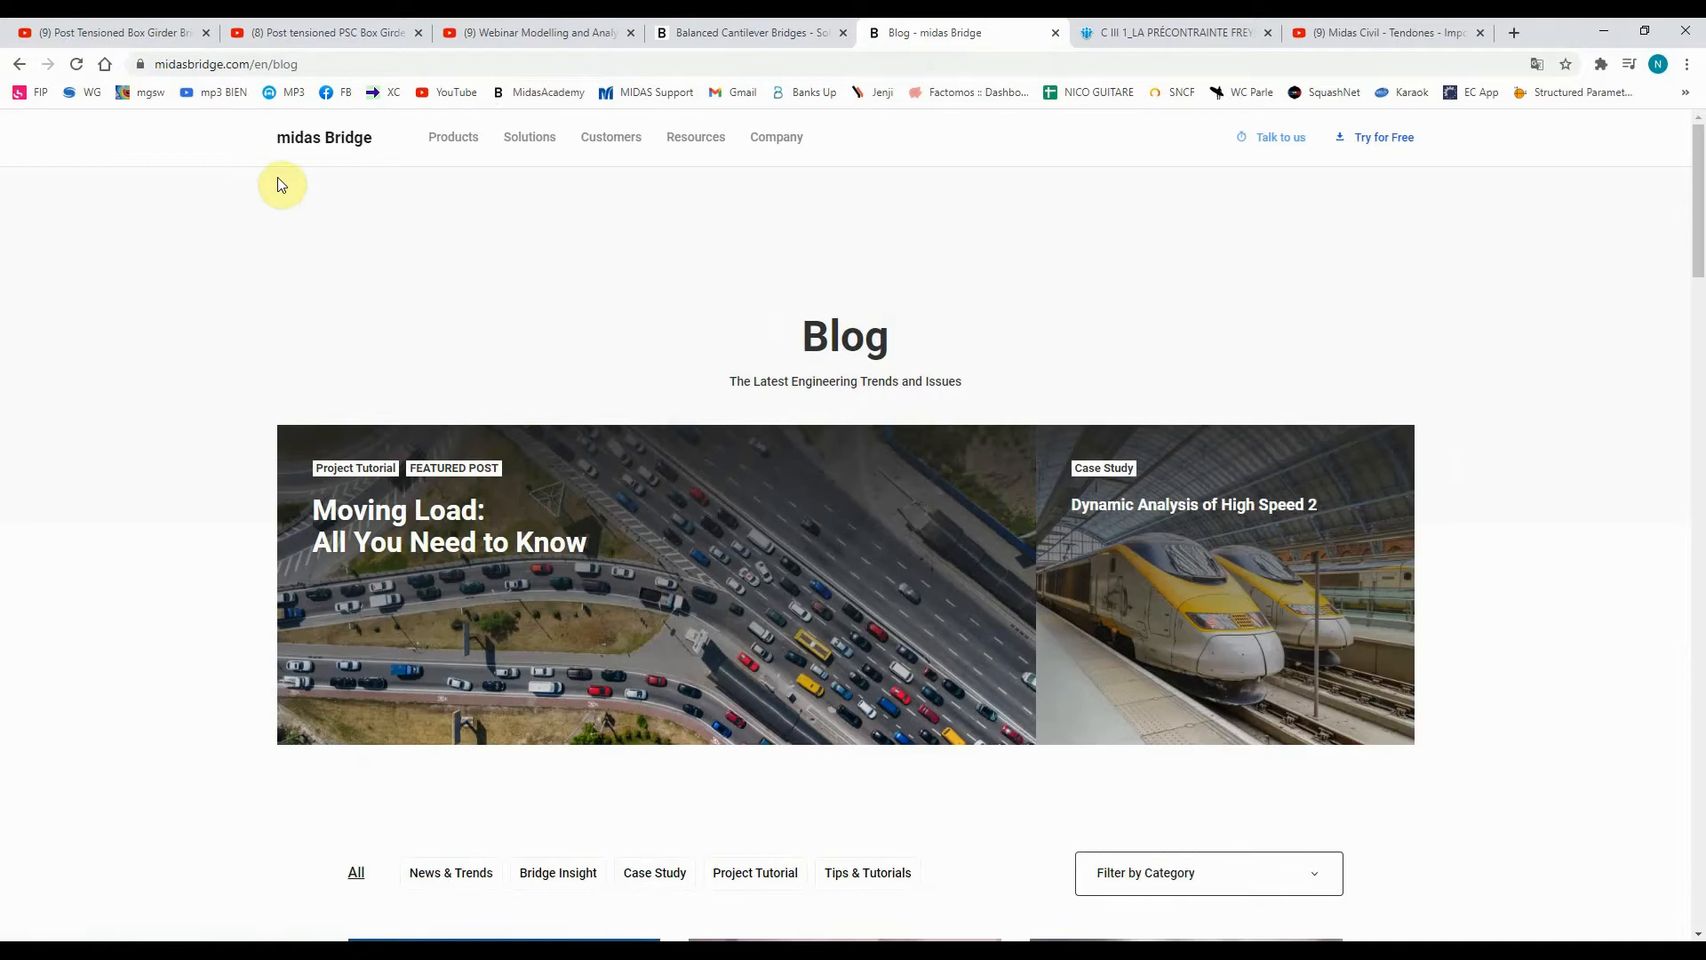
pyautogui.scroll(-8, 1026, 355)
pyautogui.scroll(-7, 1026, 354)
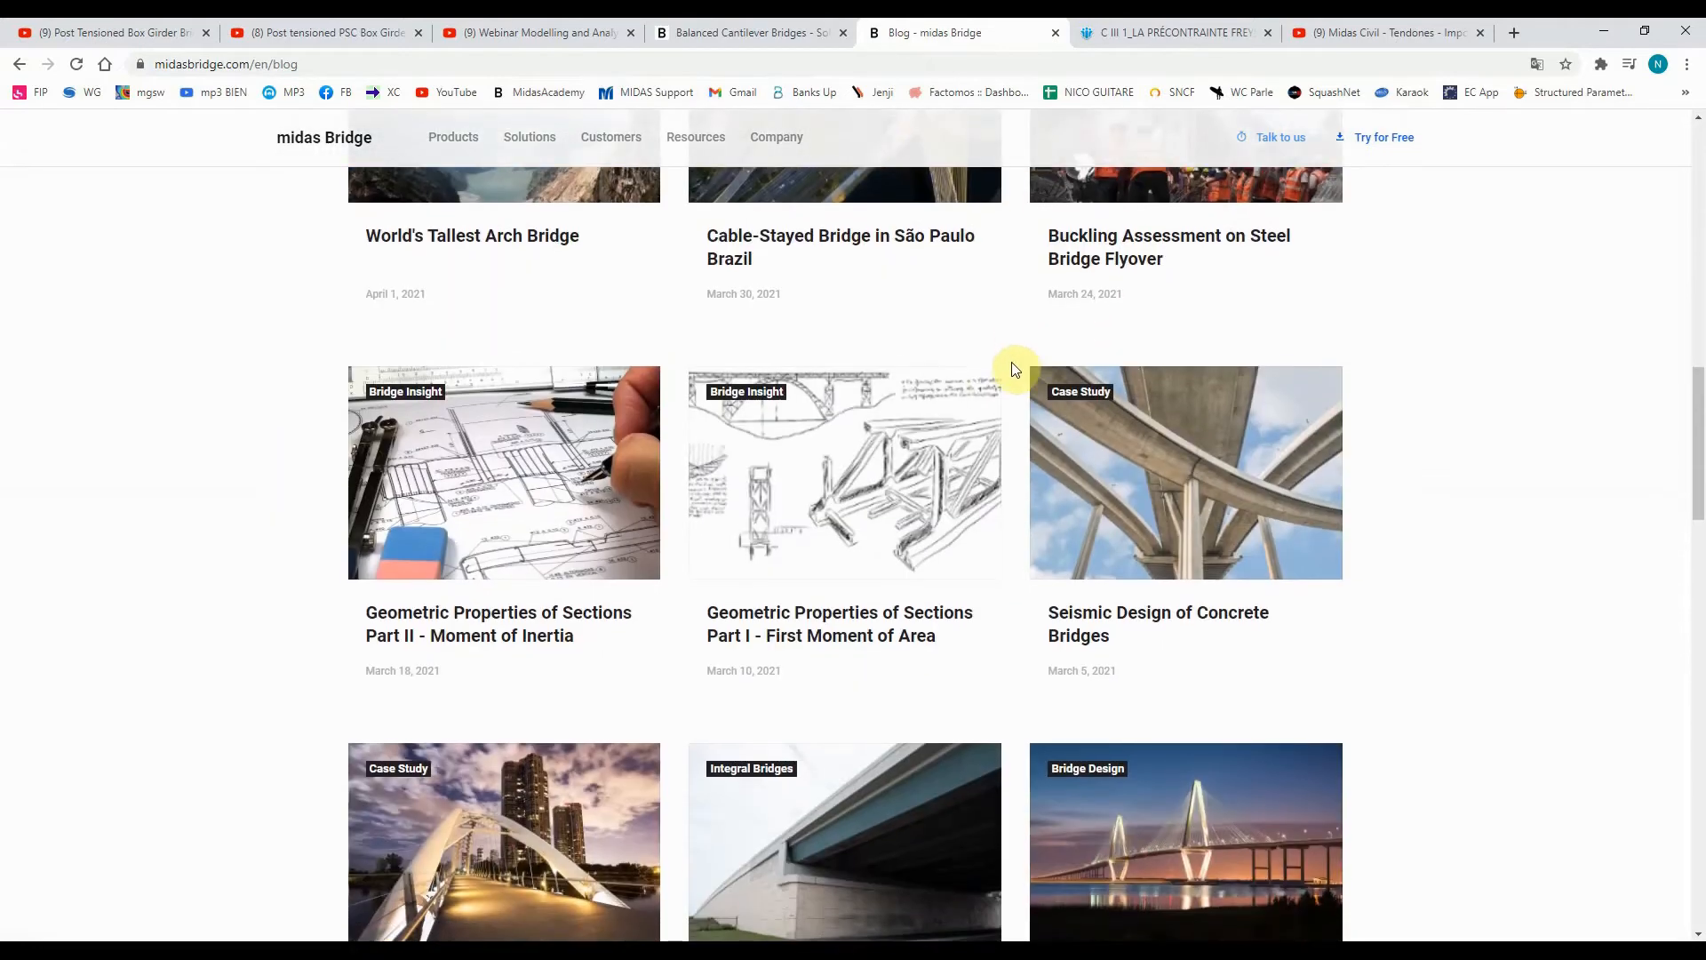
pyautogui.scroll(-9, 884, 445)
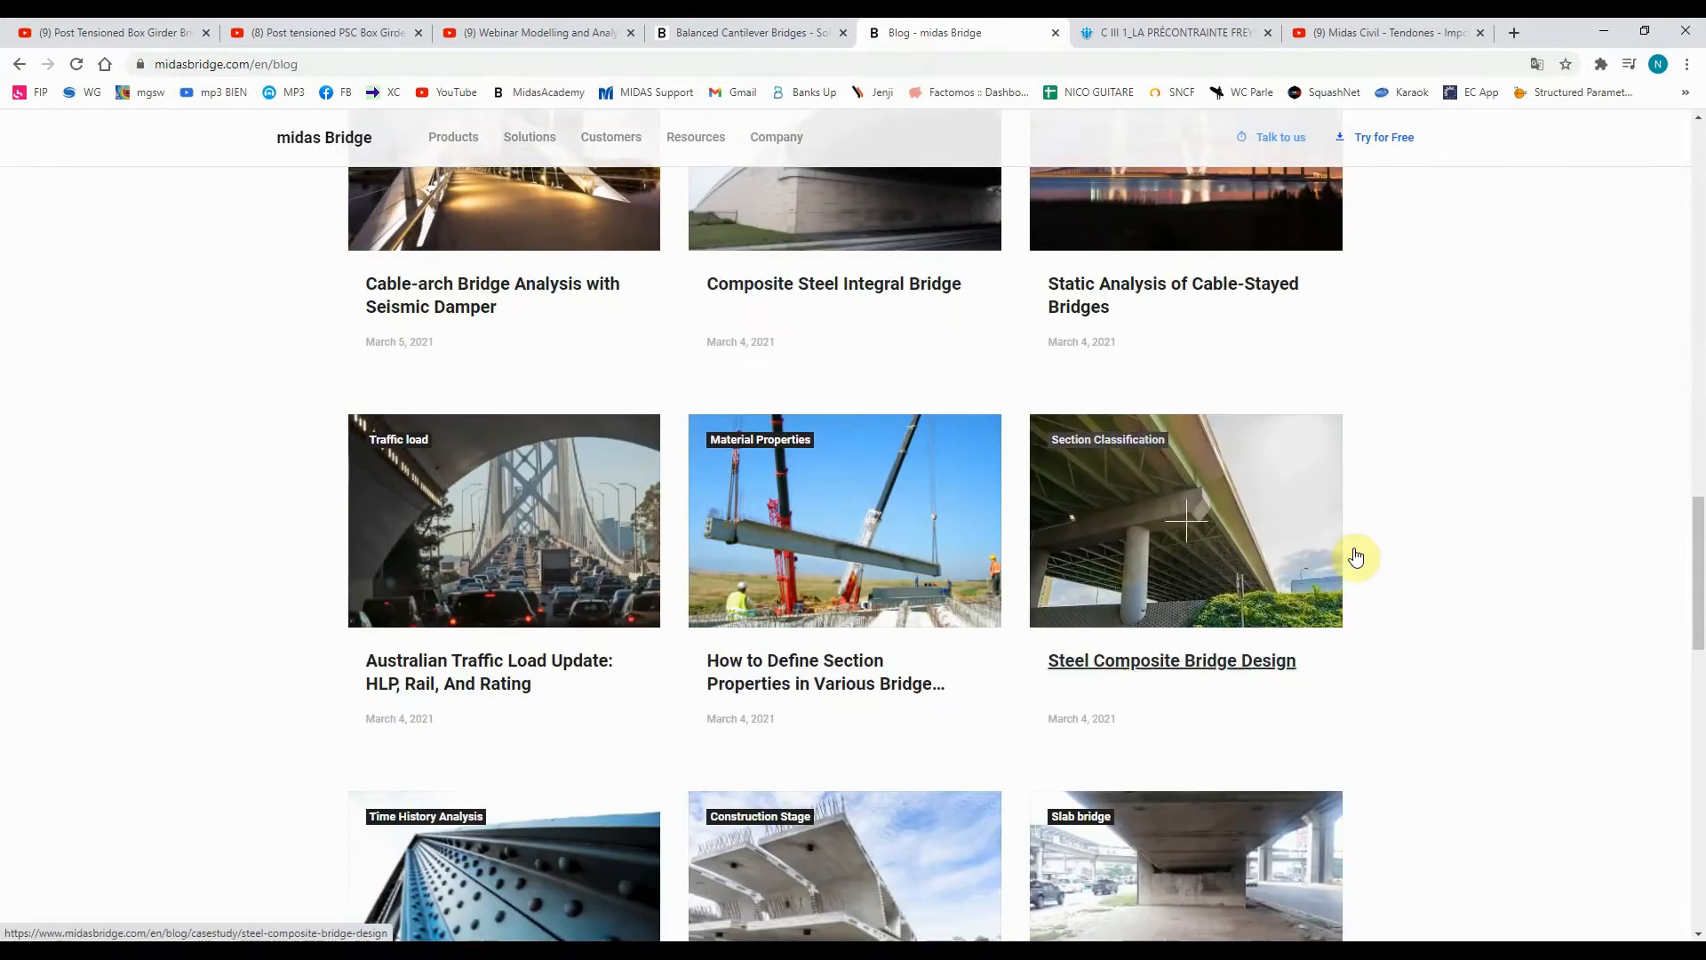
pyautogui.scroll(-7, 916, 511)
pyautogui.scroll(-2, 967, 498)
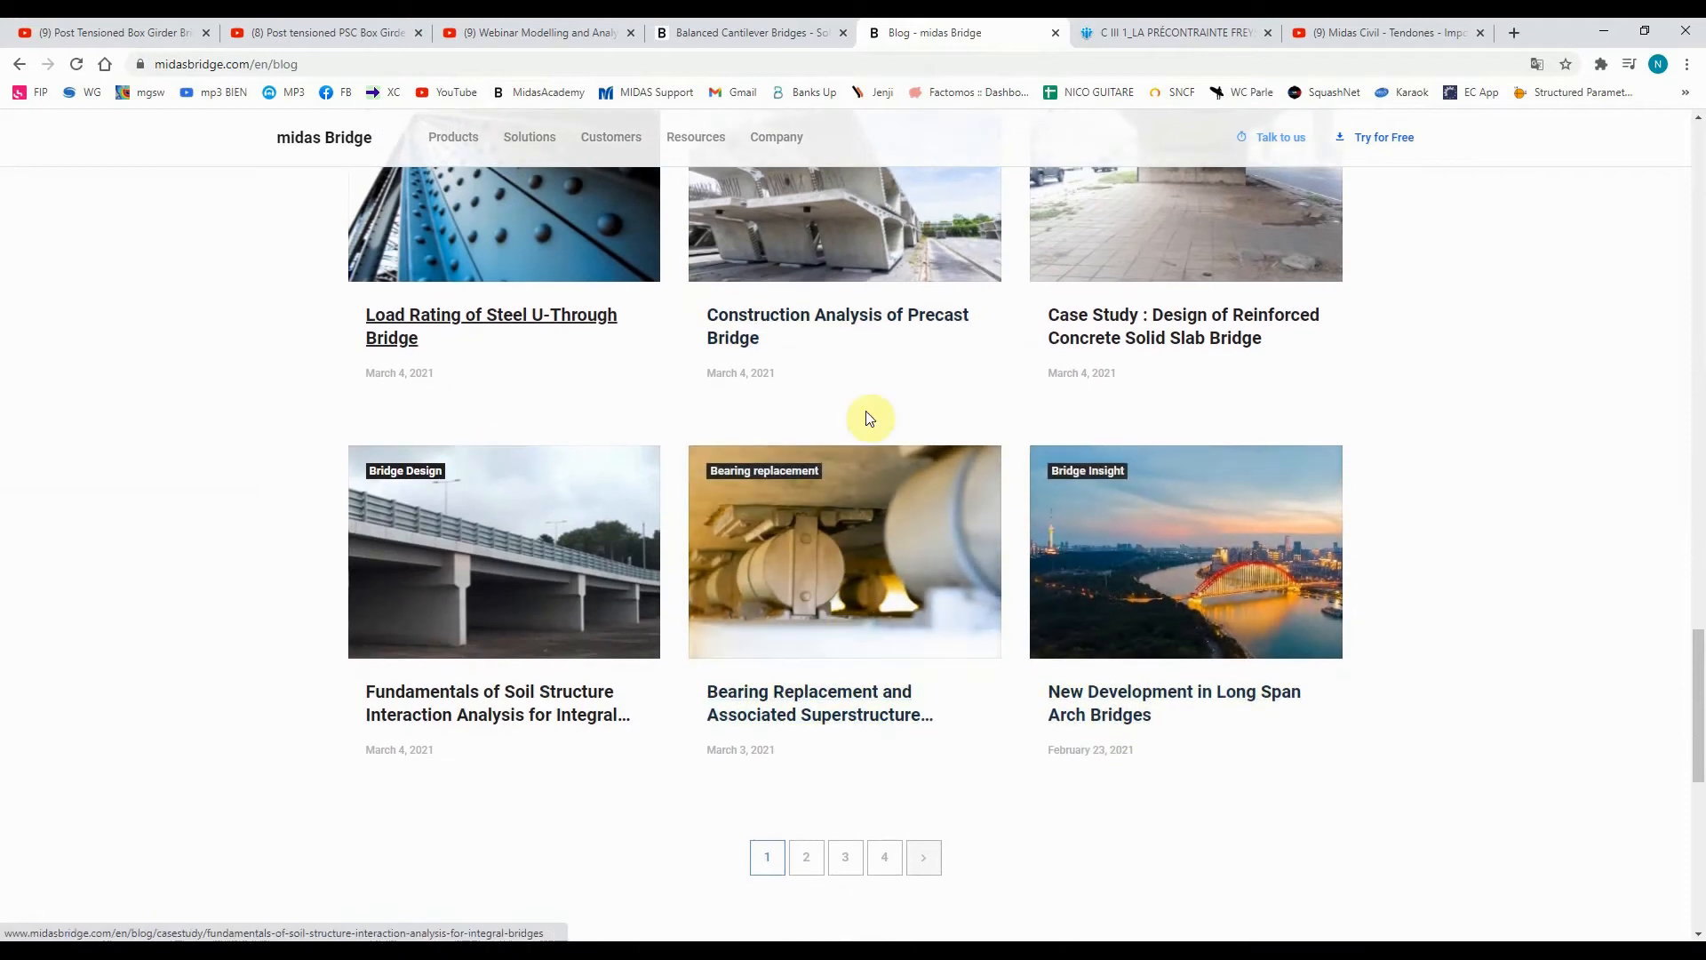
pyautogui.scroll(-5, 836, 542)
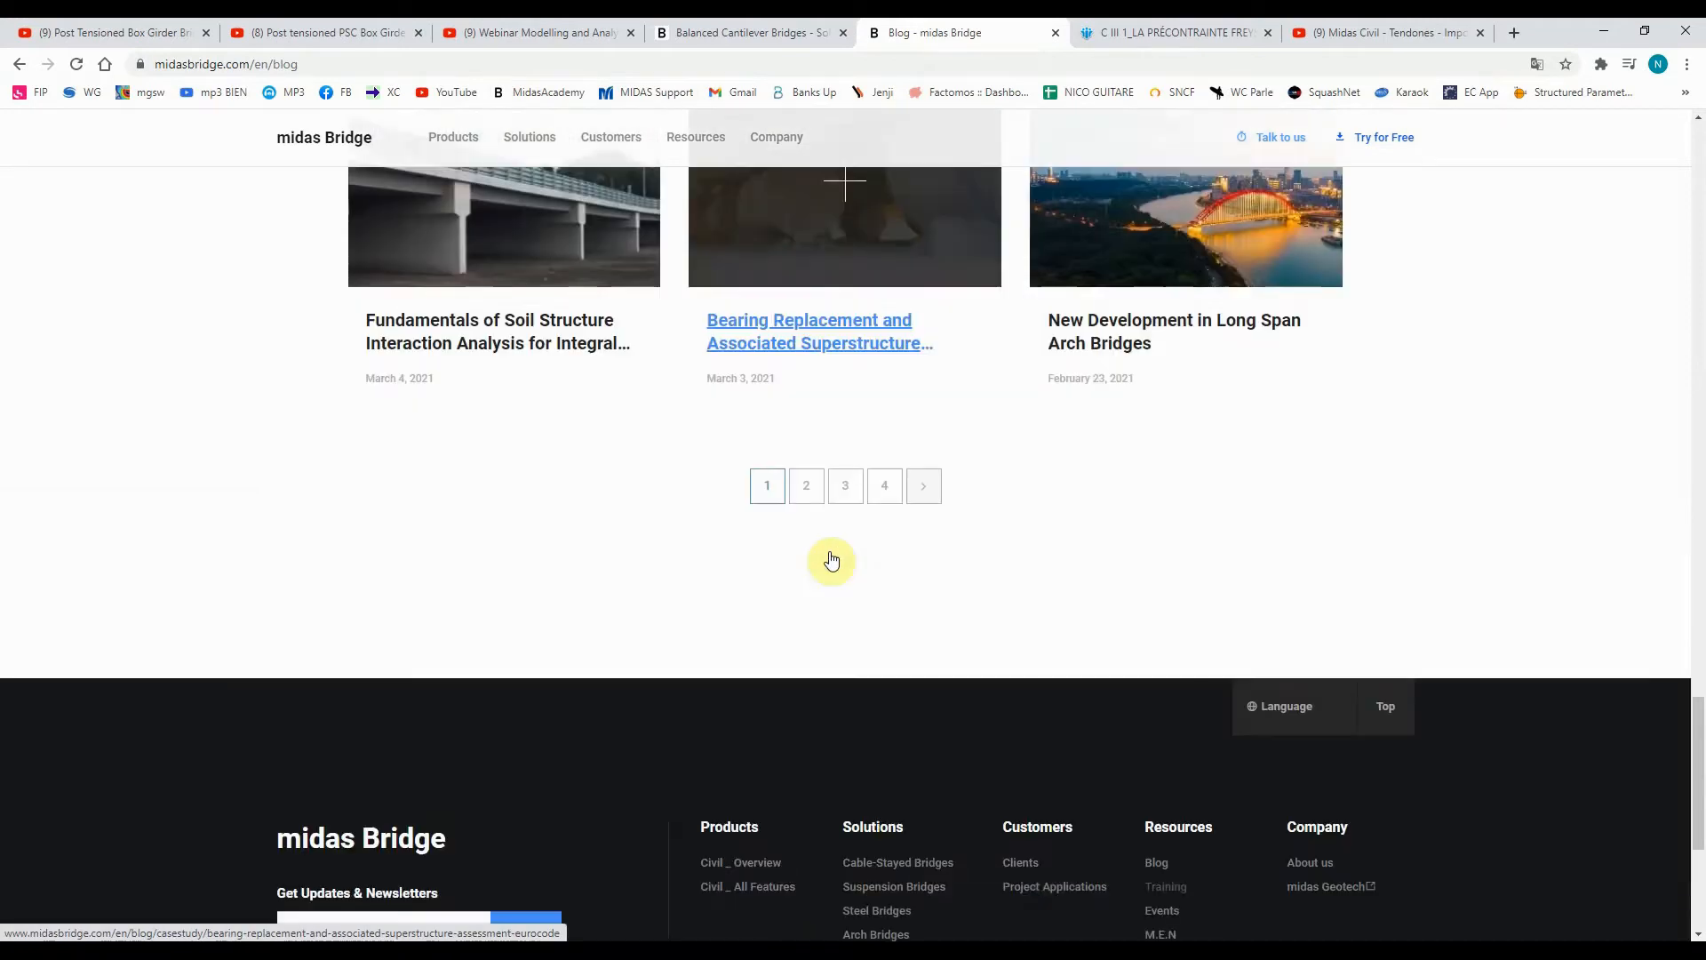
pyautogui.scroll(9, 832, 560)
pyautogui.scroll(8, 831, 560)
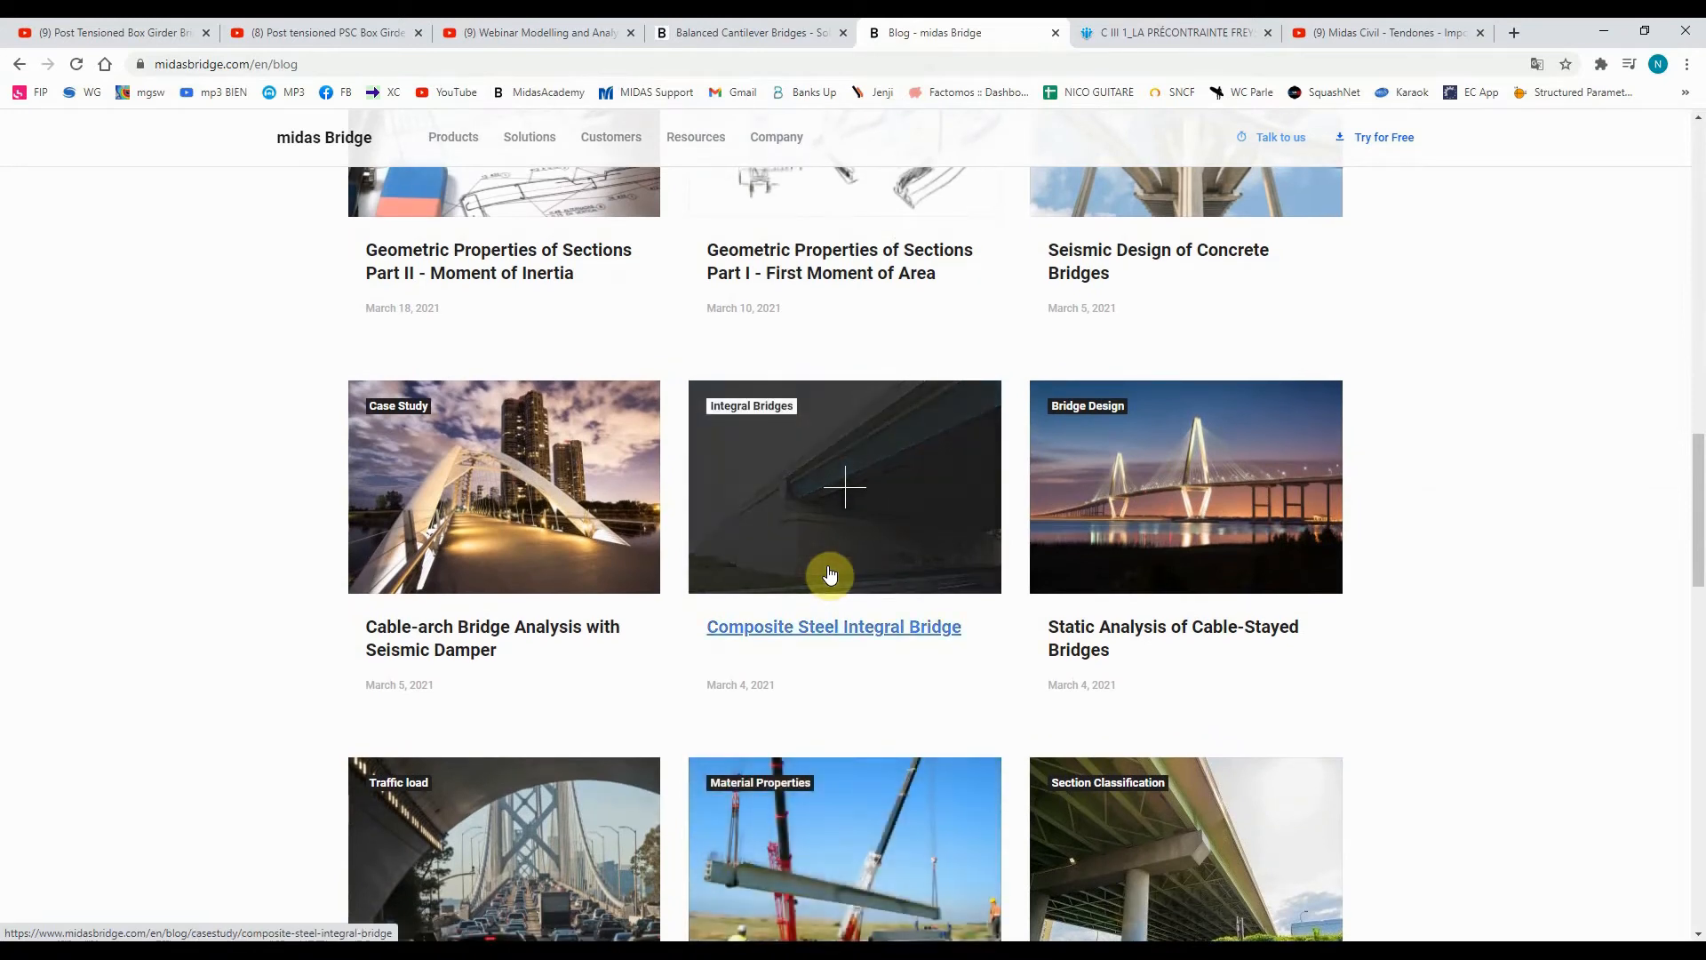
pyautogui.scroll(6, 830, 569)
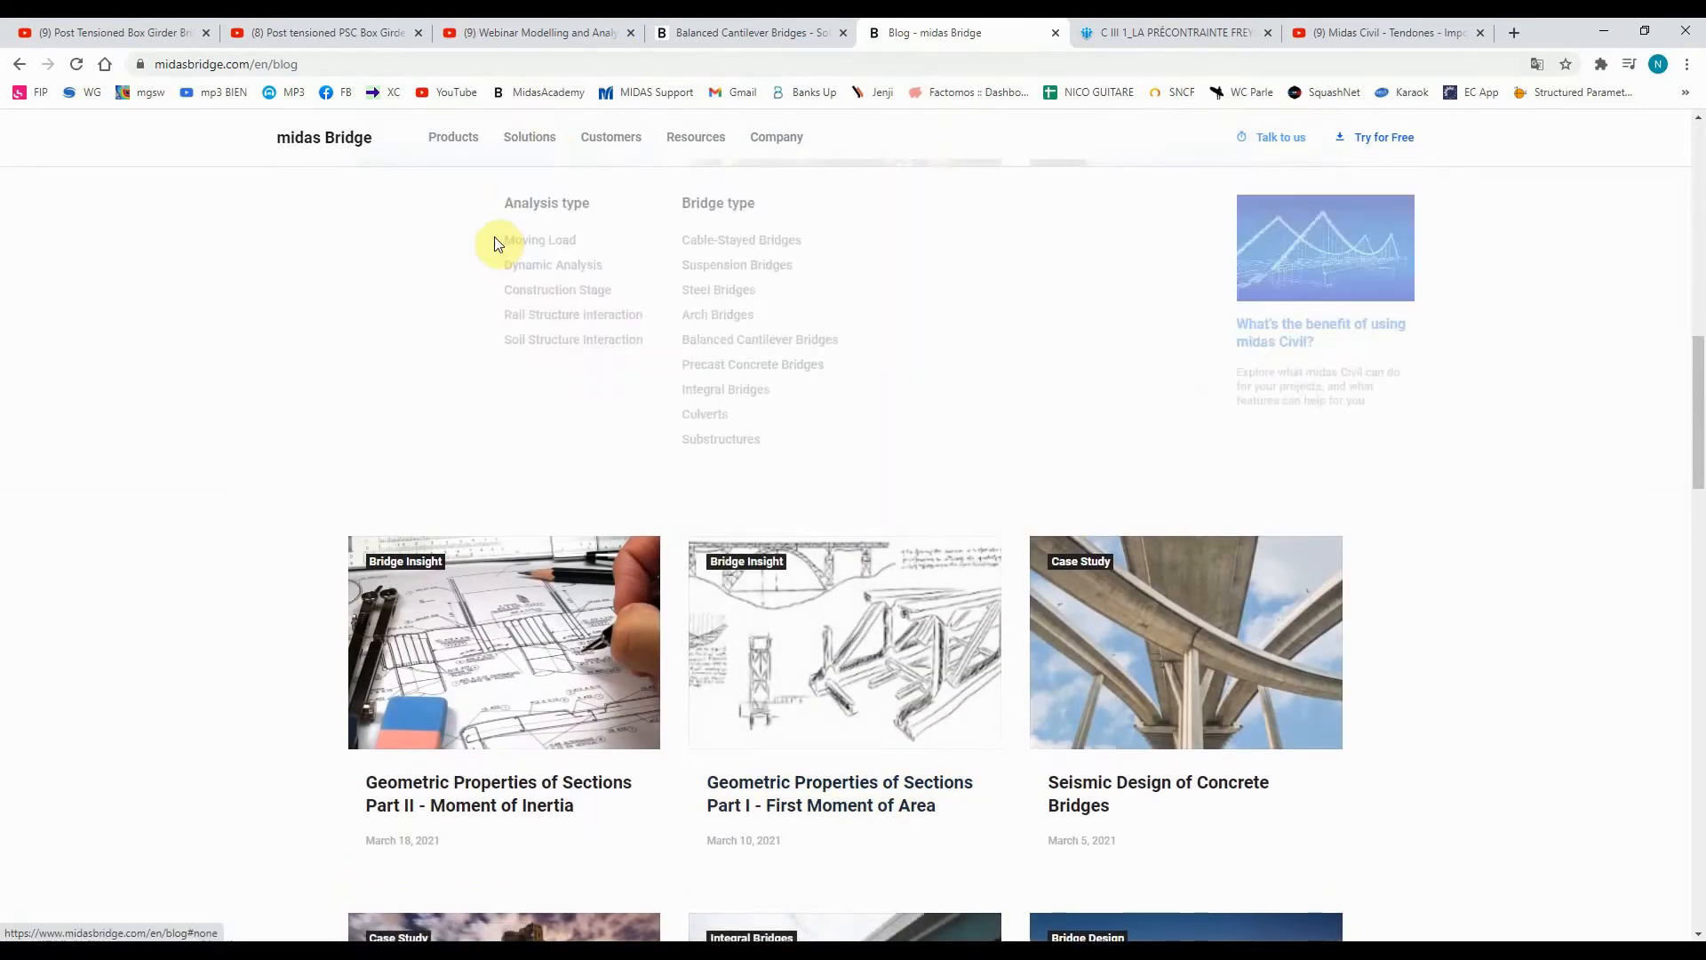
# Open the [ MIDAS ] Simulation of Success YouTube channel and view all its MIDAS ACADEMY_BRIDGE playlists
pyautogui.click(494, 33)
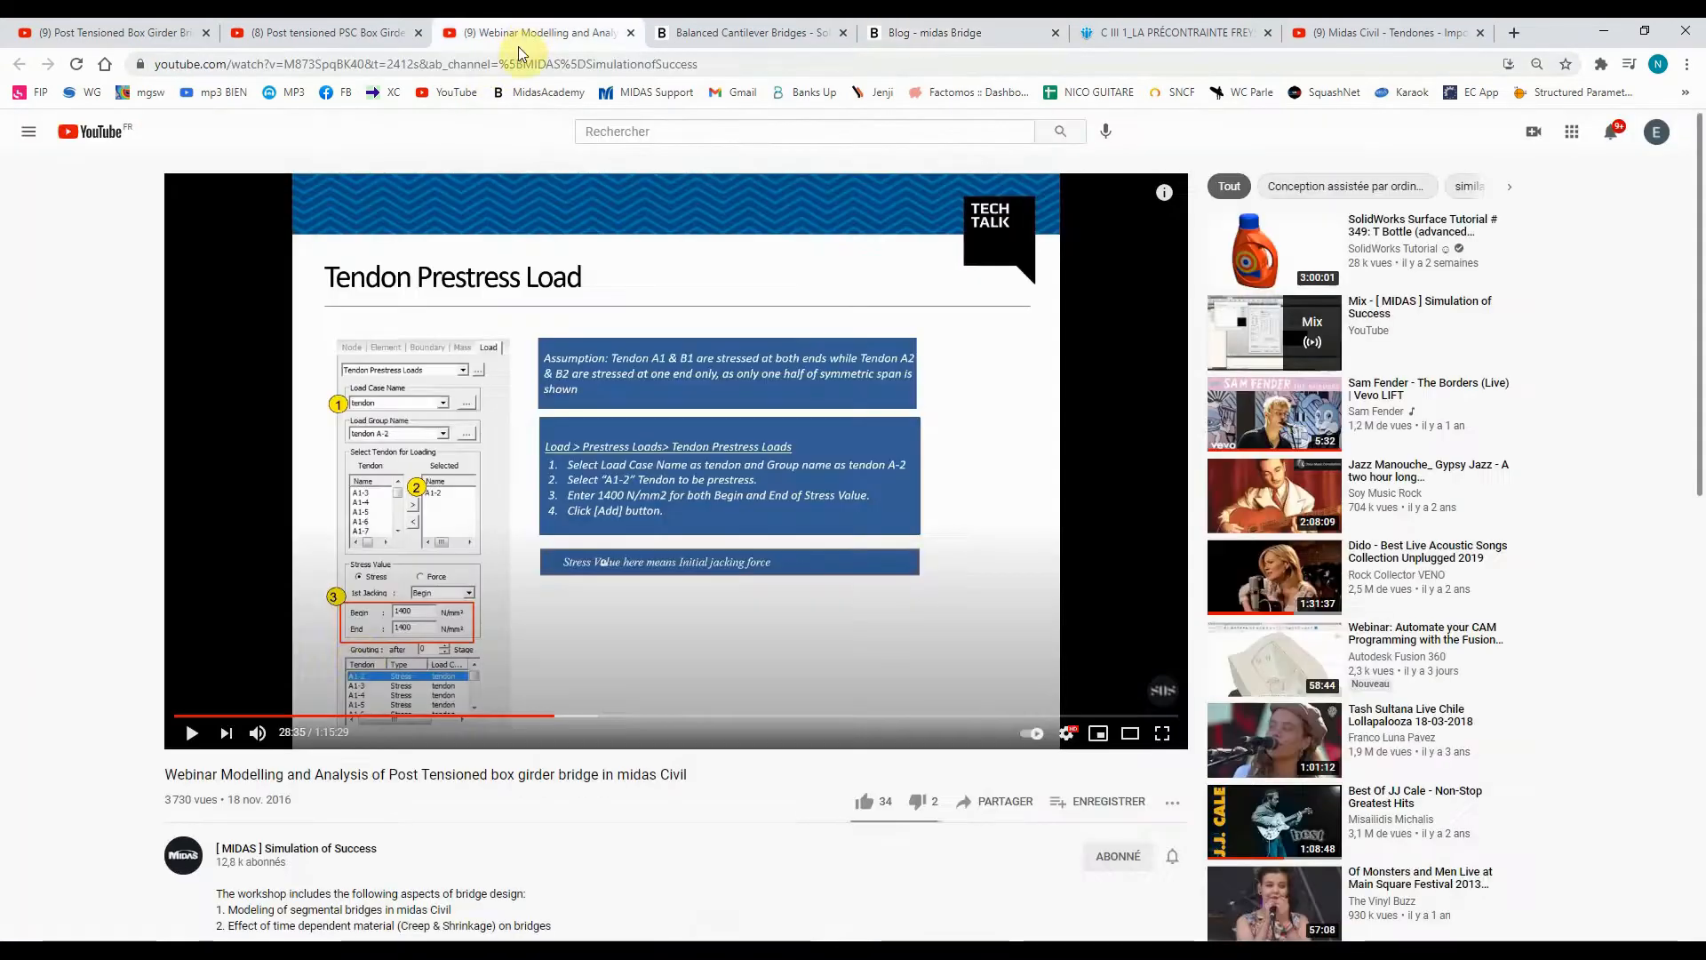
pyautogui.click(317, 851)
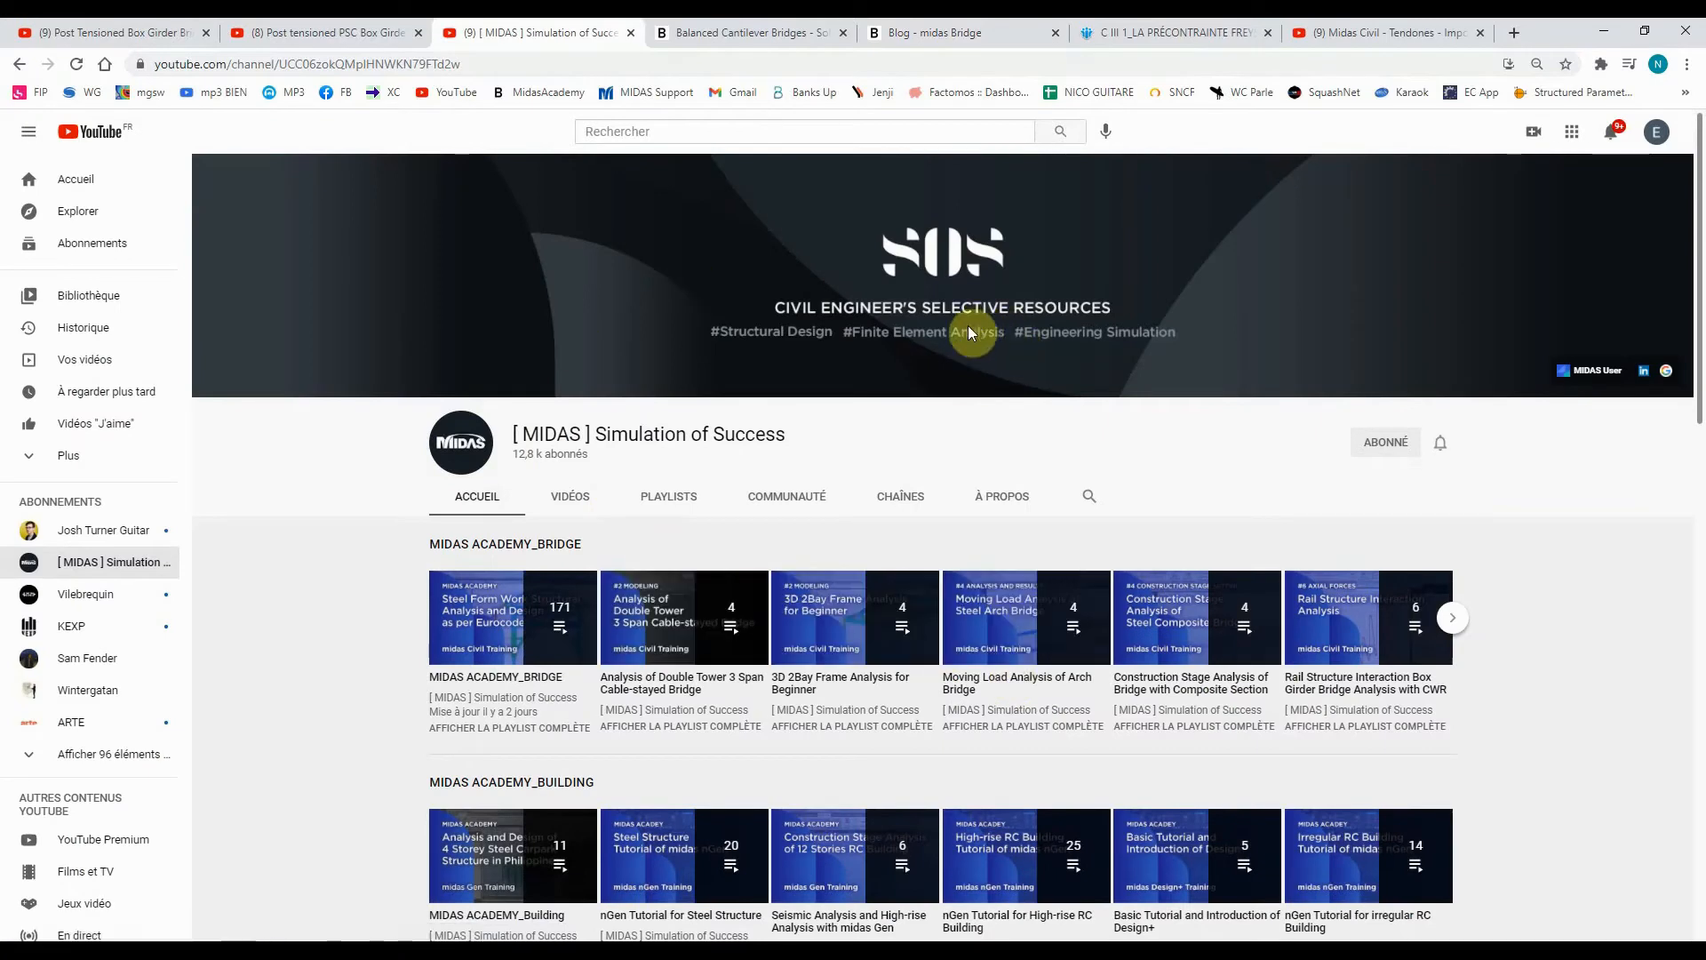
pyautogui.scroll(-2, 969, 331)
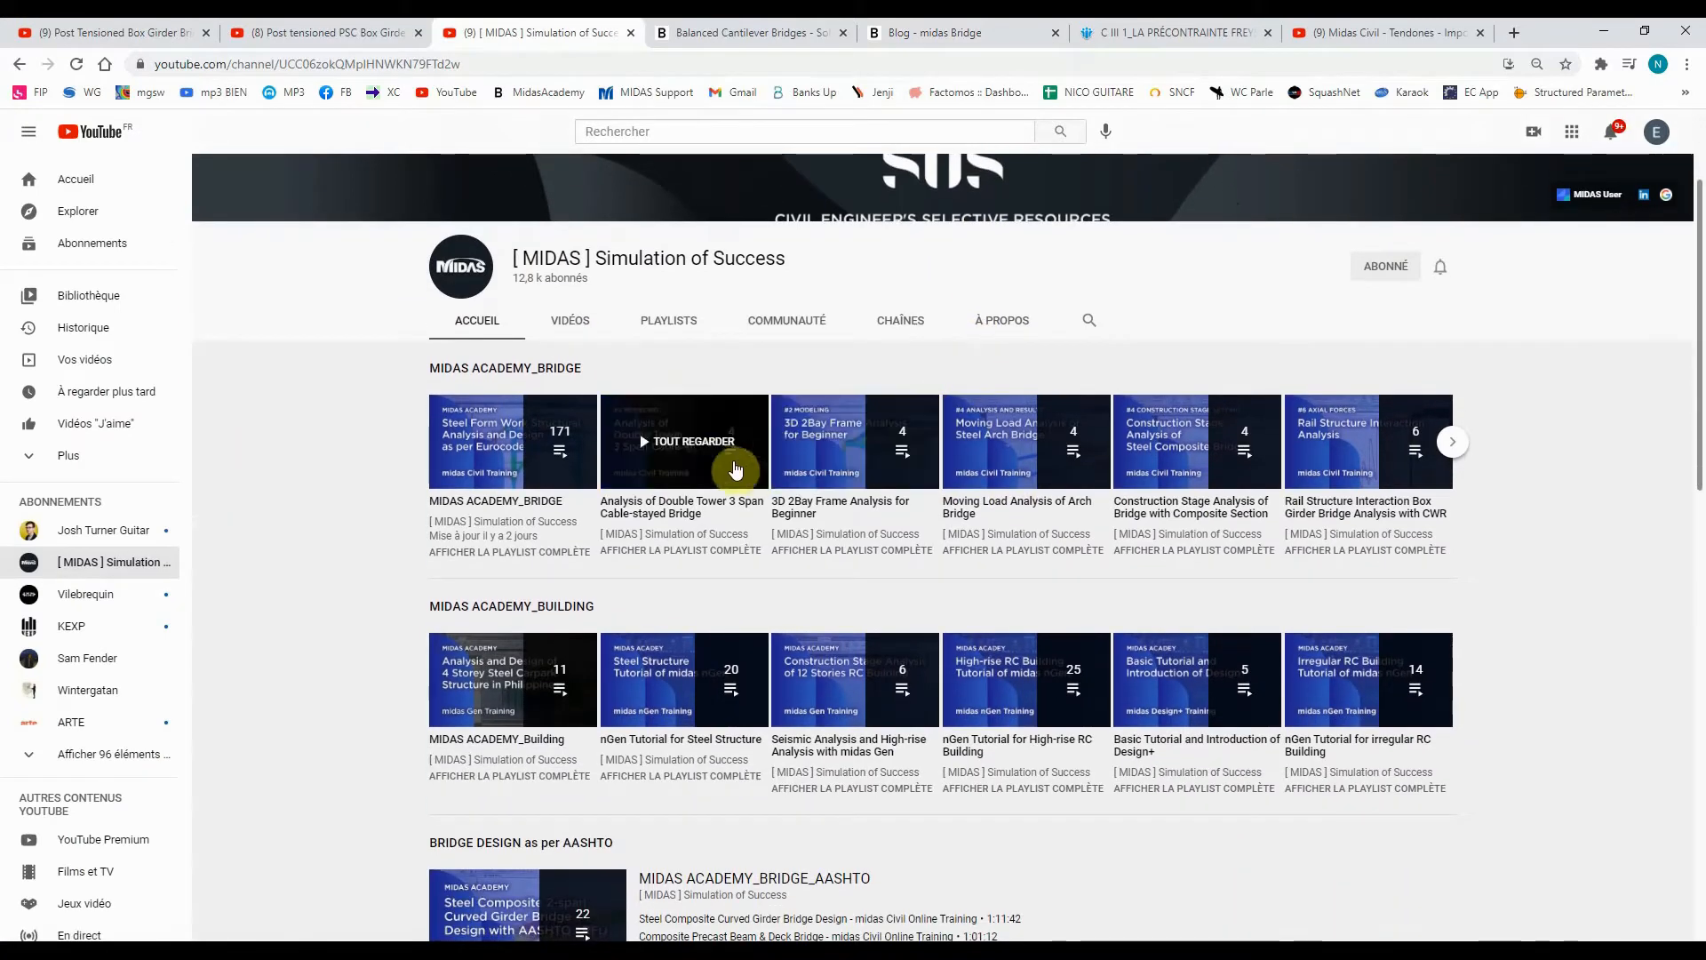
pyautogui.click(538, 373)
pyautogui.scroll(-3, 1174, 558)
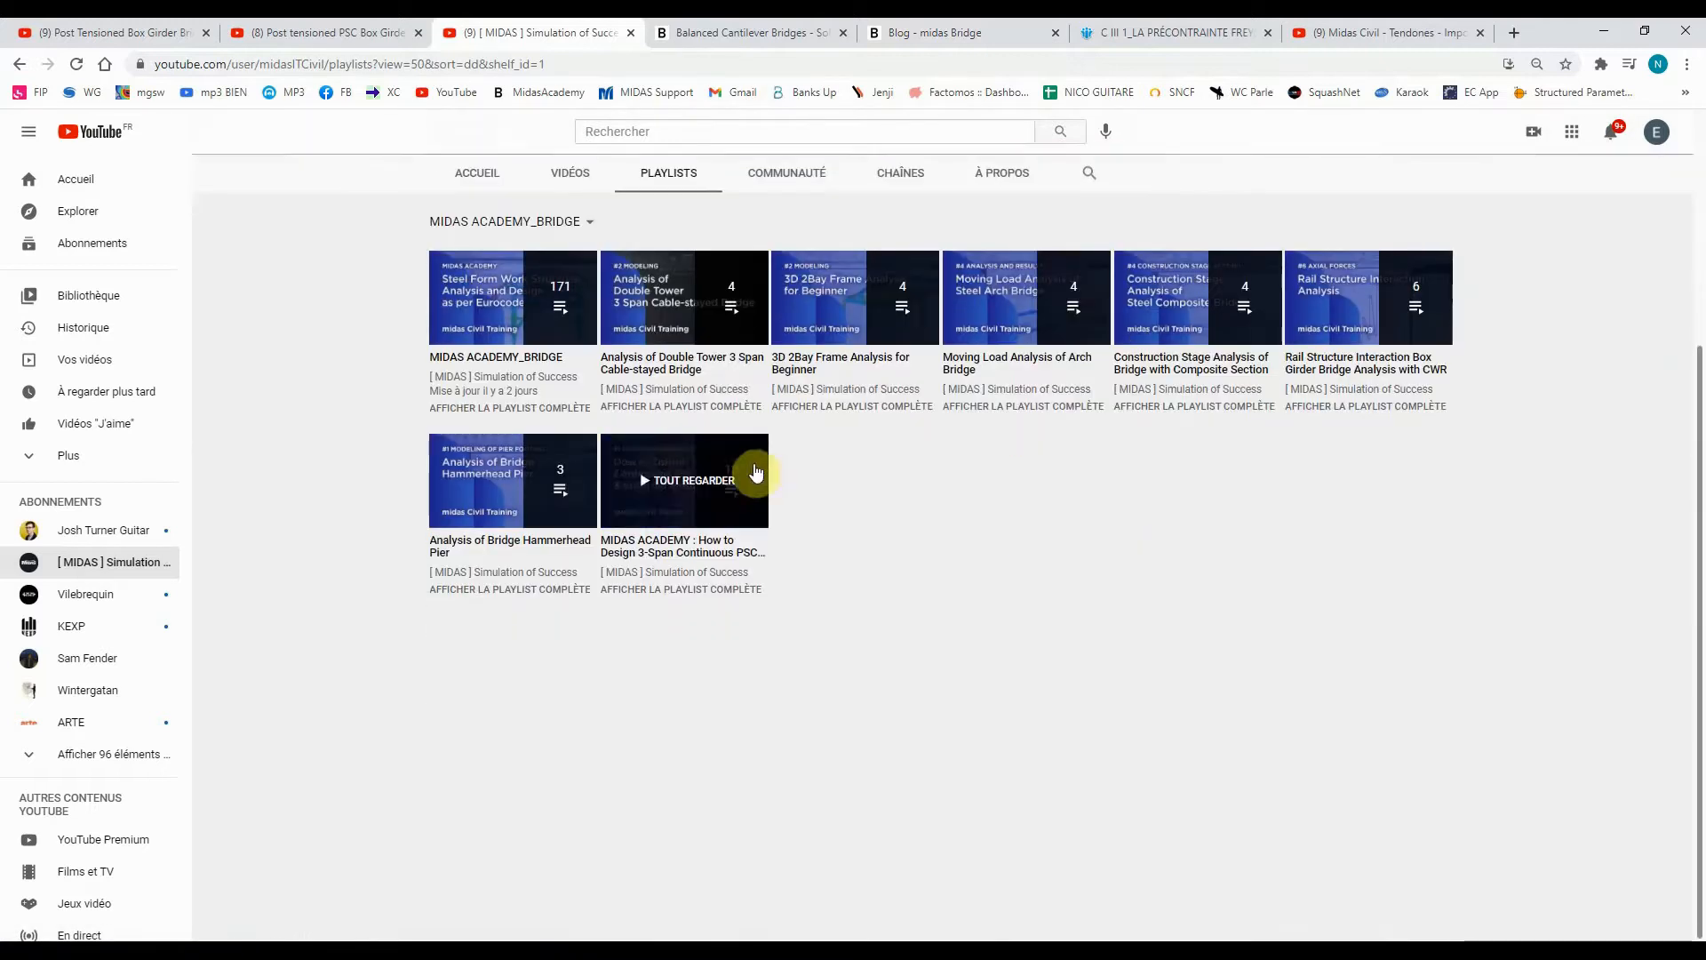
# Open the MIDAS ACADEMY_BRIDGE playlist, pause its first video, and browse the list of training videos
pyautogui.click(528, 359)
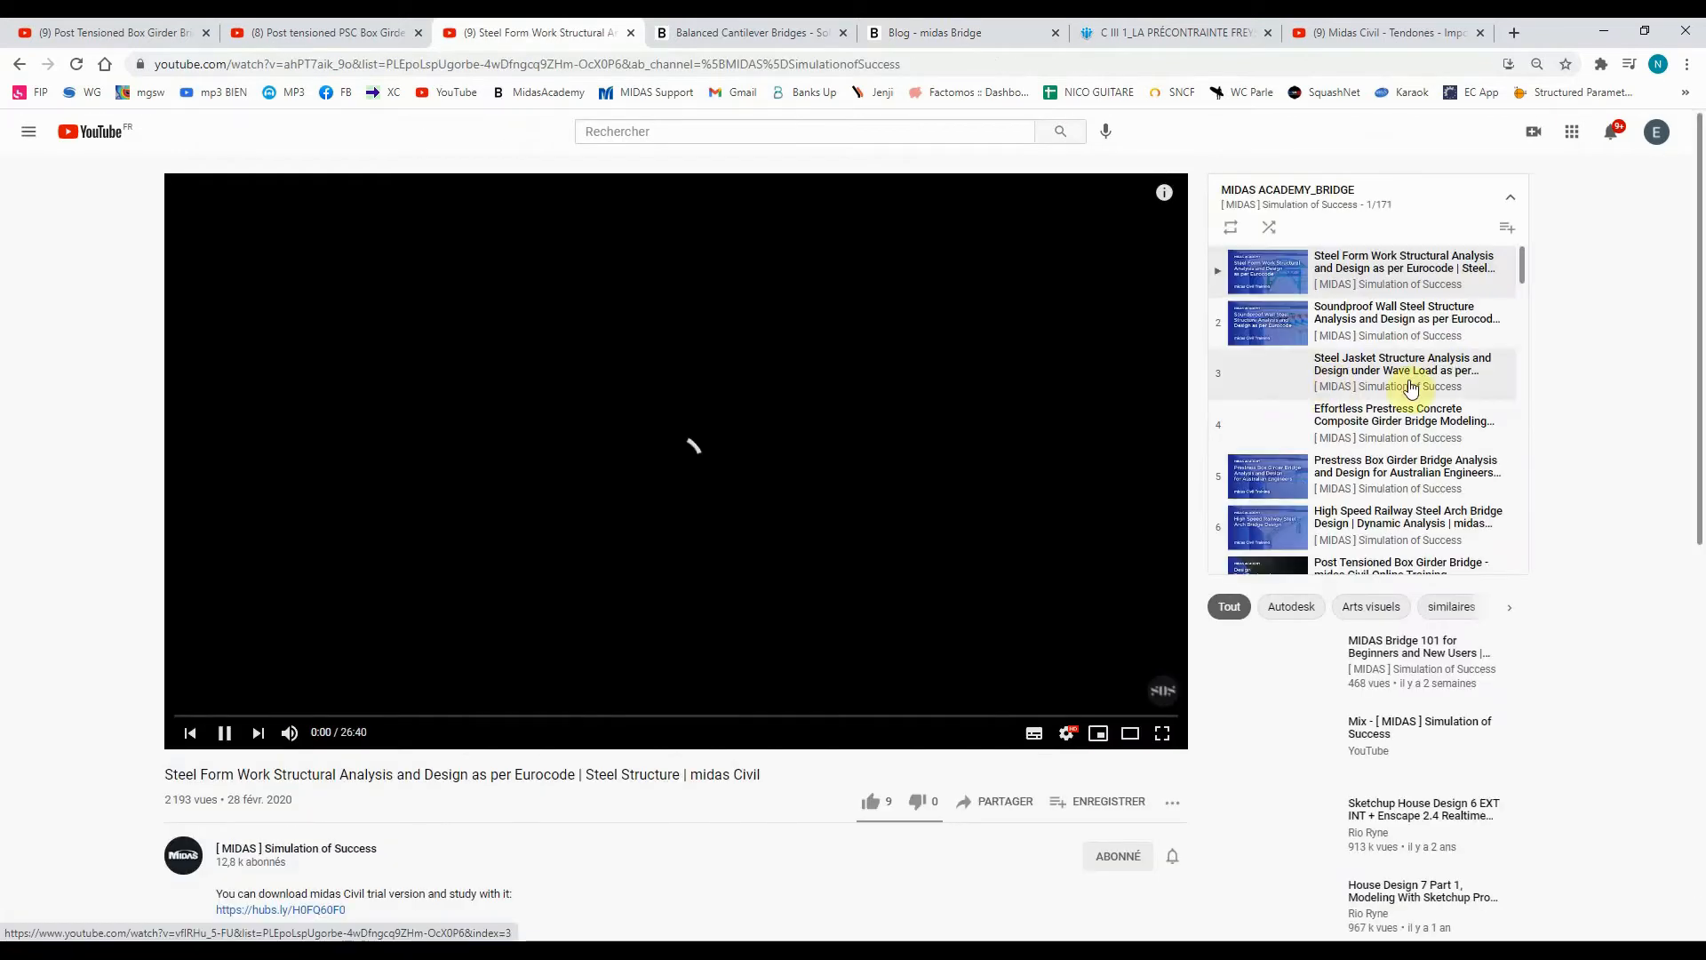
pyautogui.scroll(-7, 1428, 364)
pyautogui.scroll(-1, 231, 679)
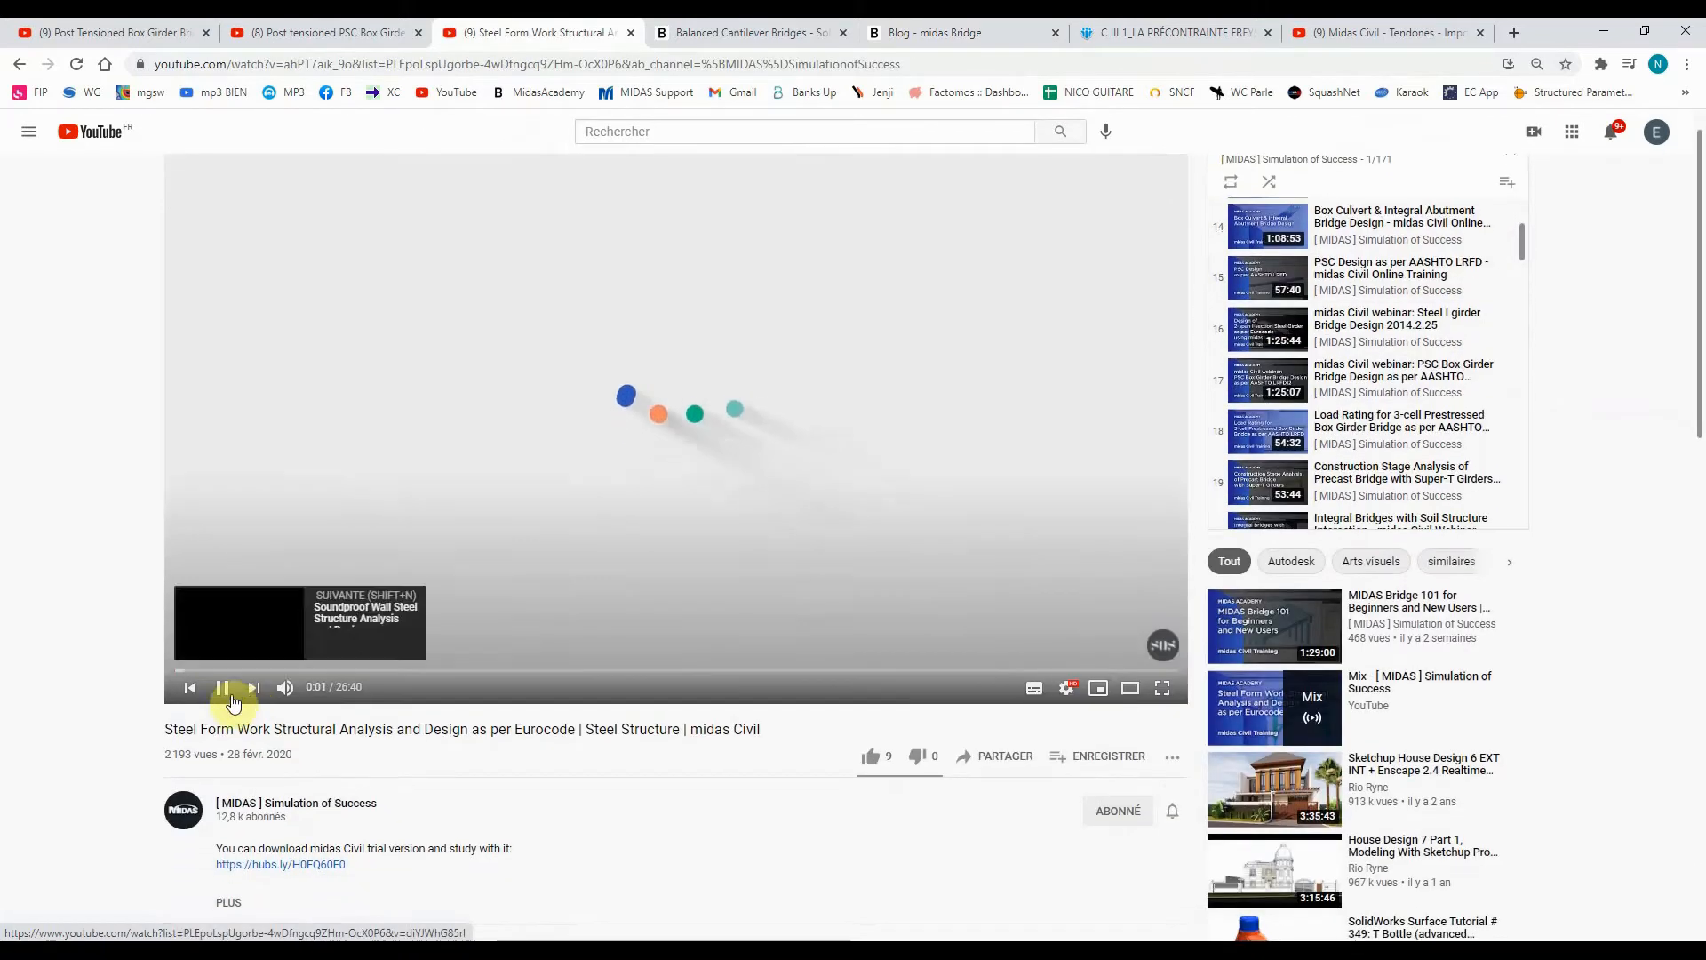
pyautogui.click(224, 688)
pyautogui.scroll(-15, 1475, 327)
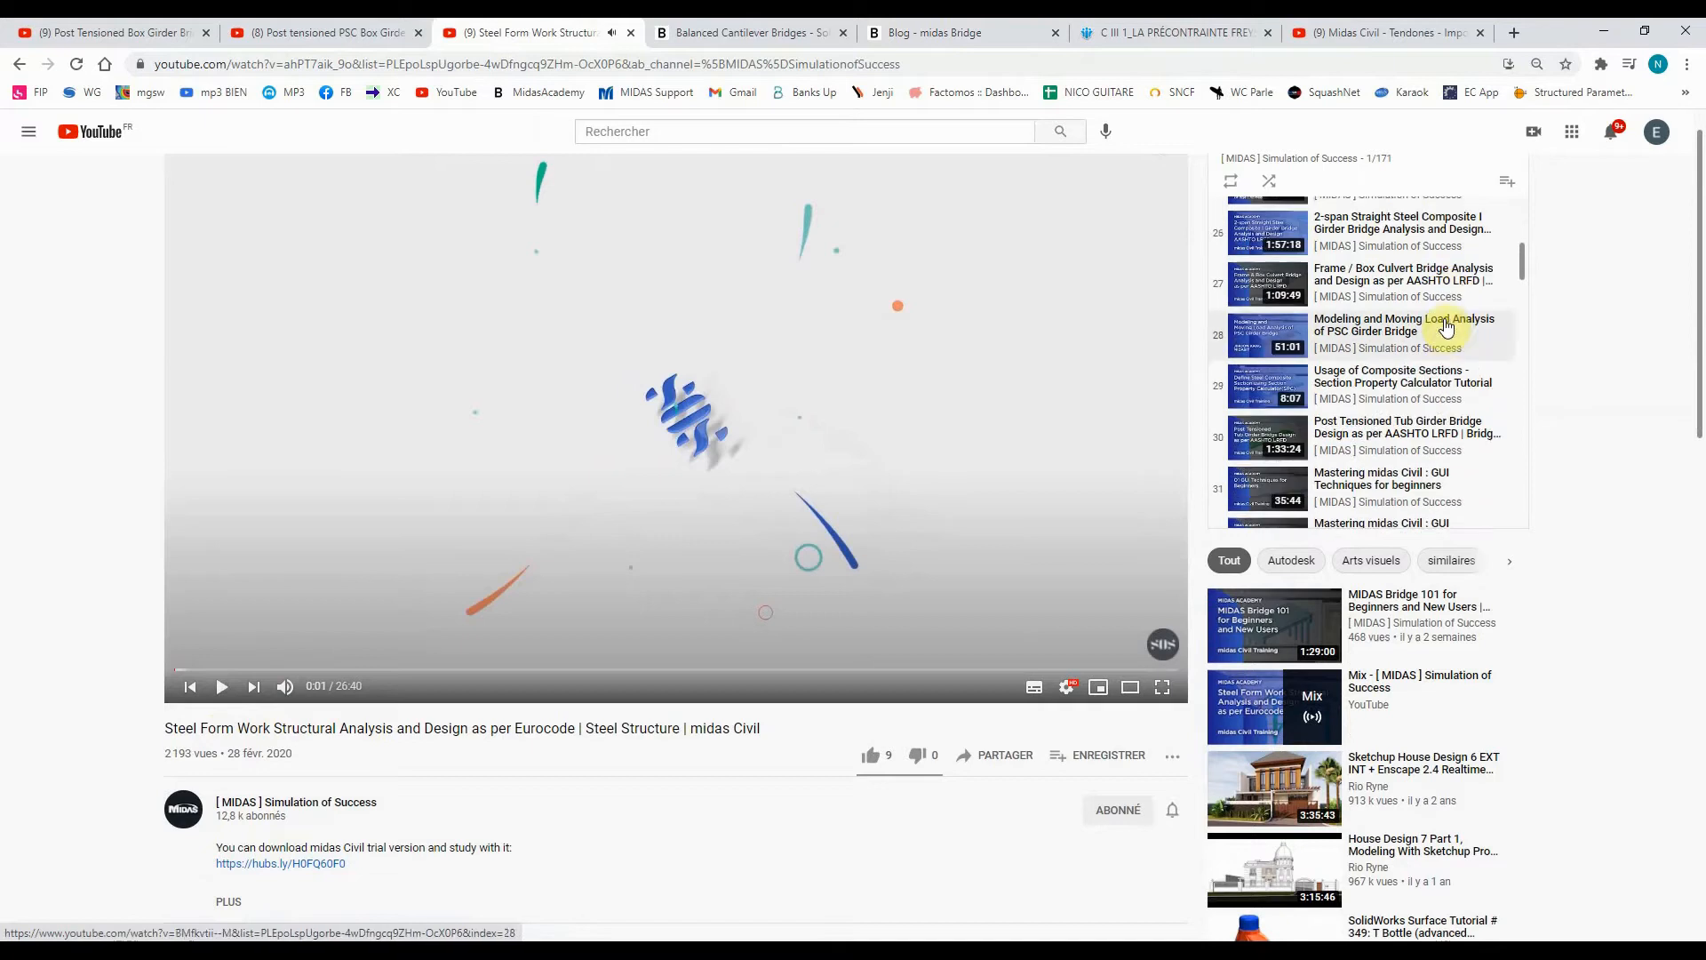
pyautogui.scroll(-4, 1440, 337)
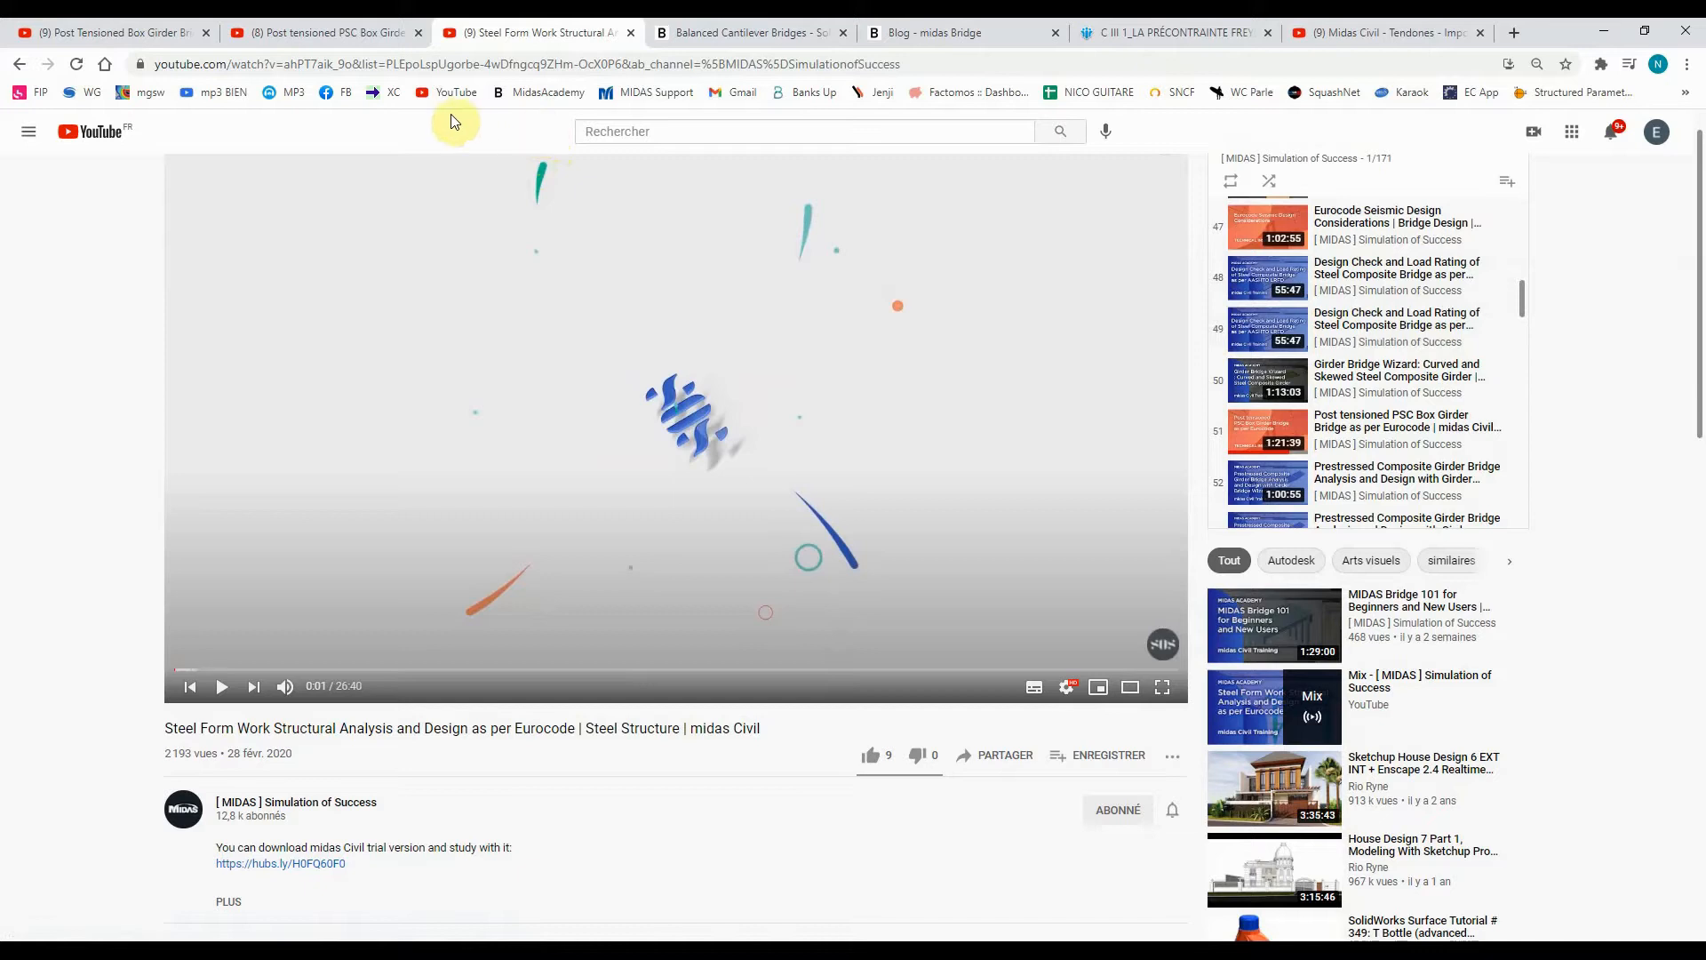
# Open the bookmarked MIDAS Customer Online Support site, review its knowledge base categories, and open a new ticket form
pyautogui.click(639, 98)
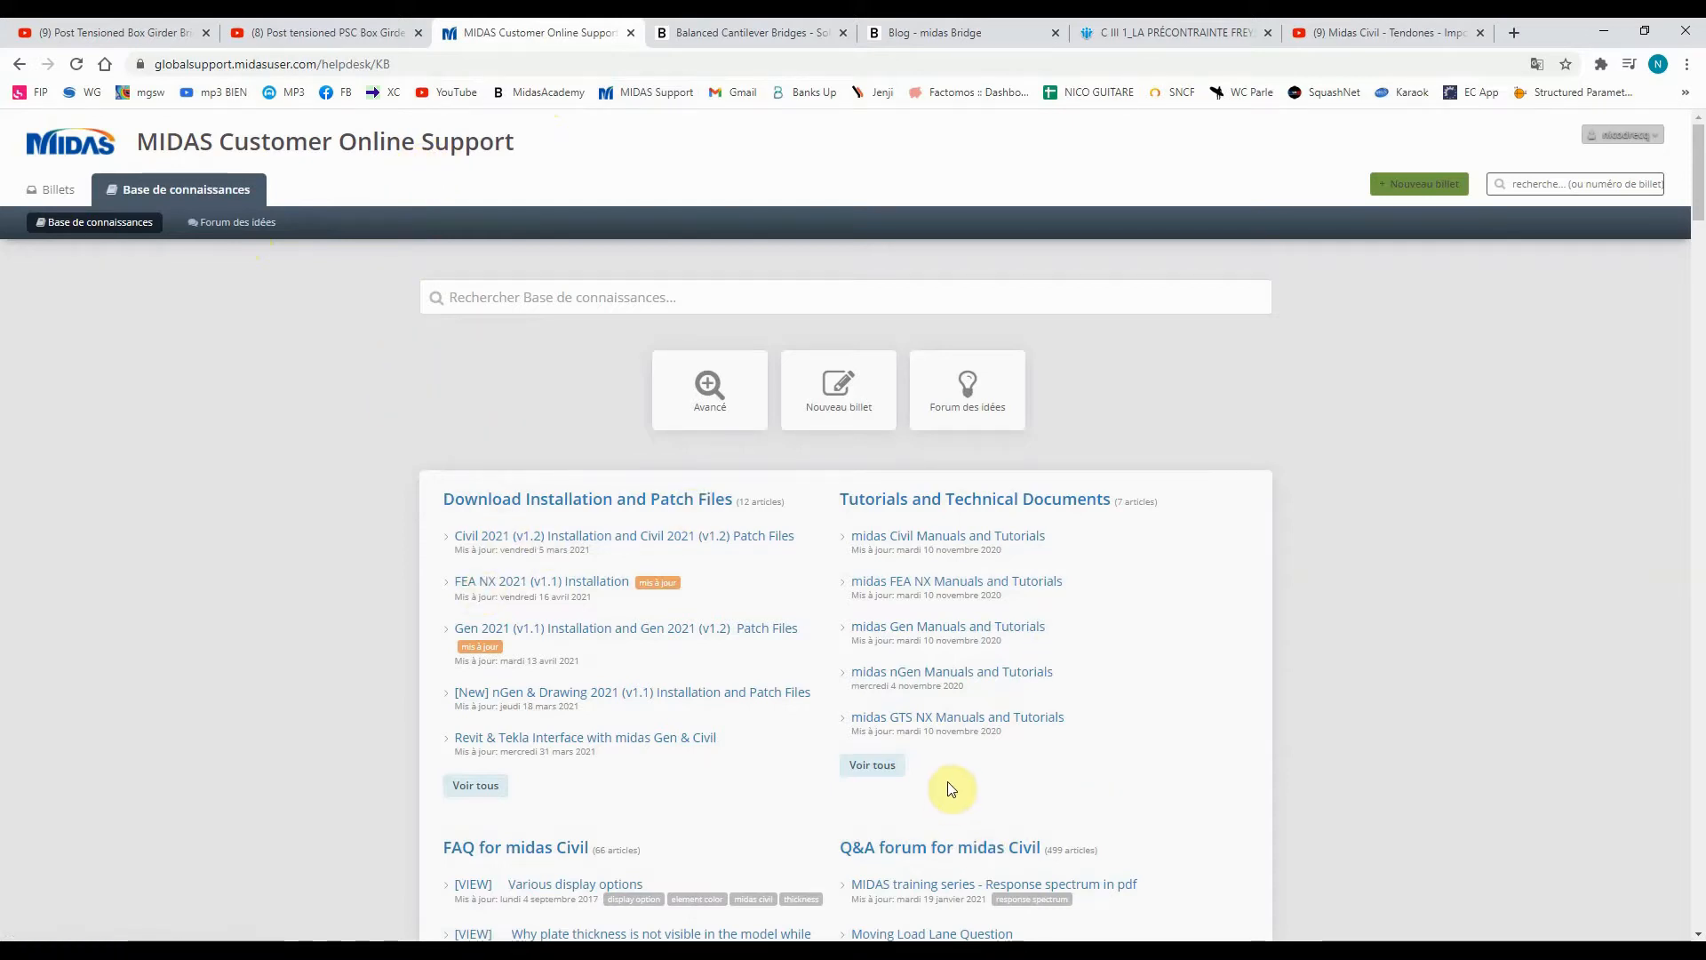
pyautogui.scroll(-4, 949, 785)
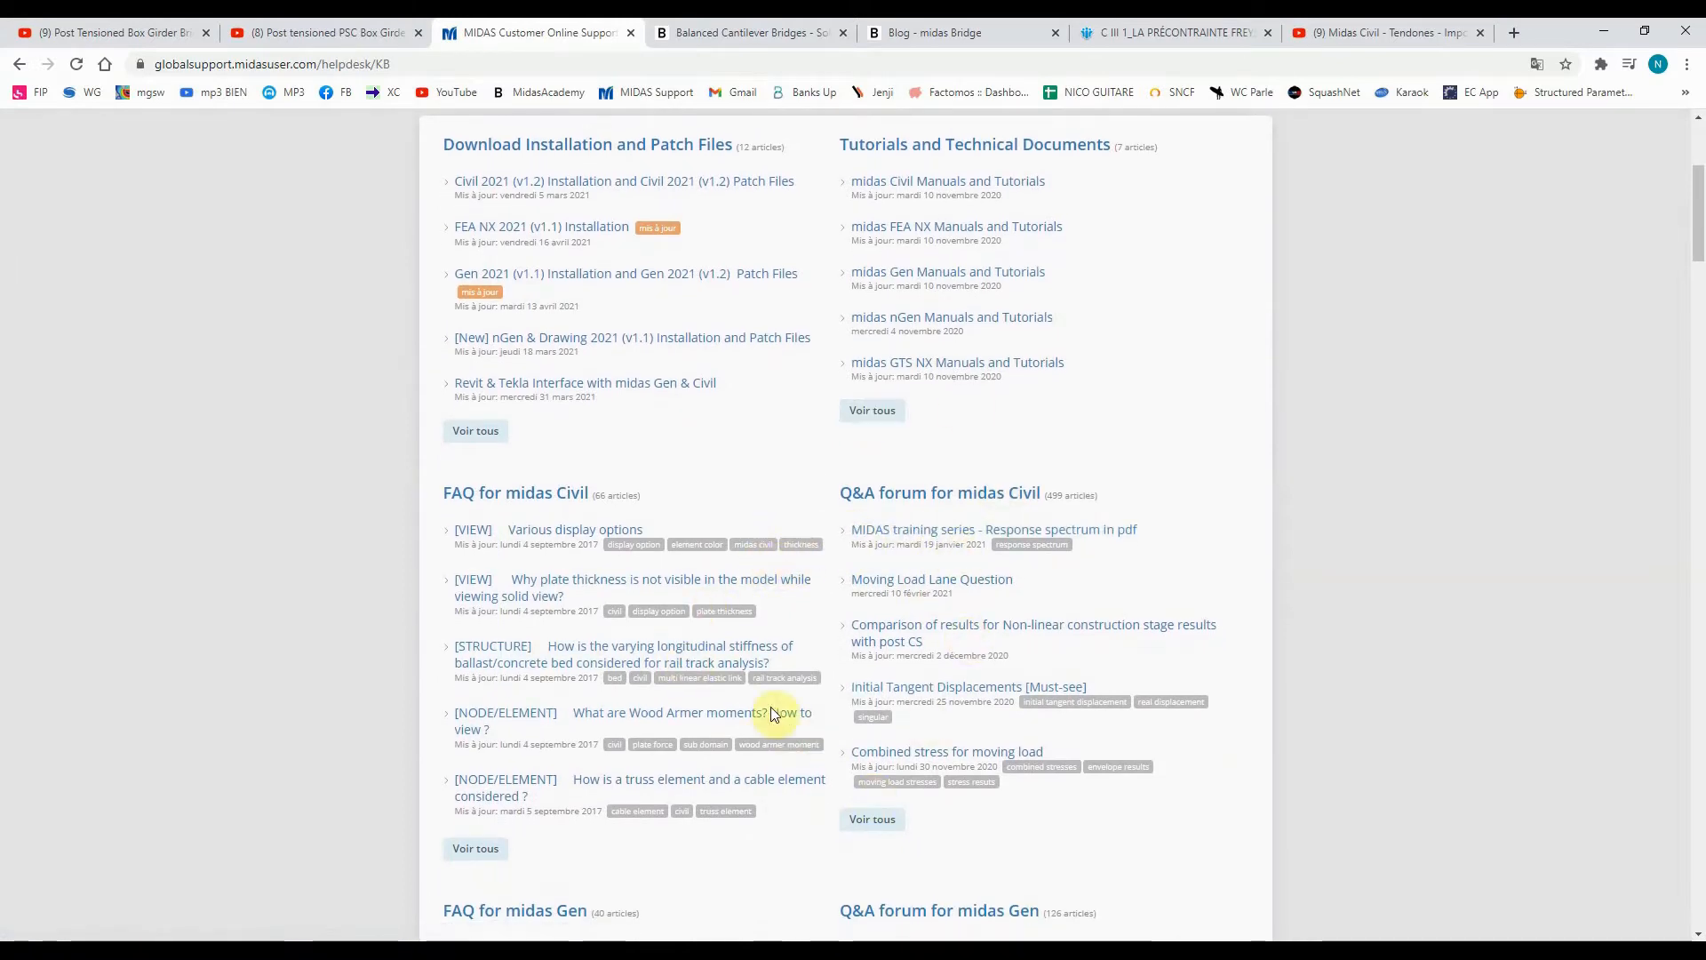
pyautogui.scroll(4, 853, 445)
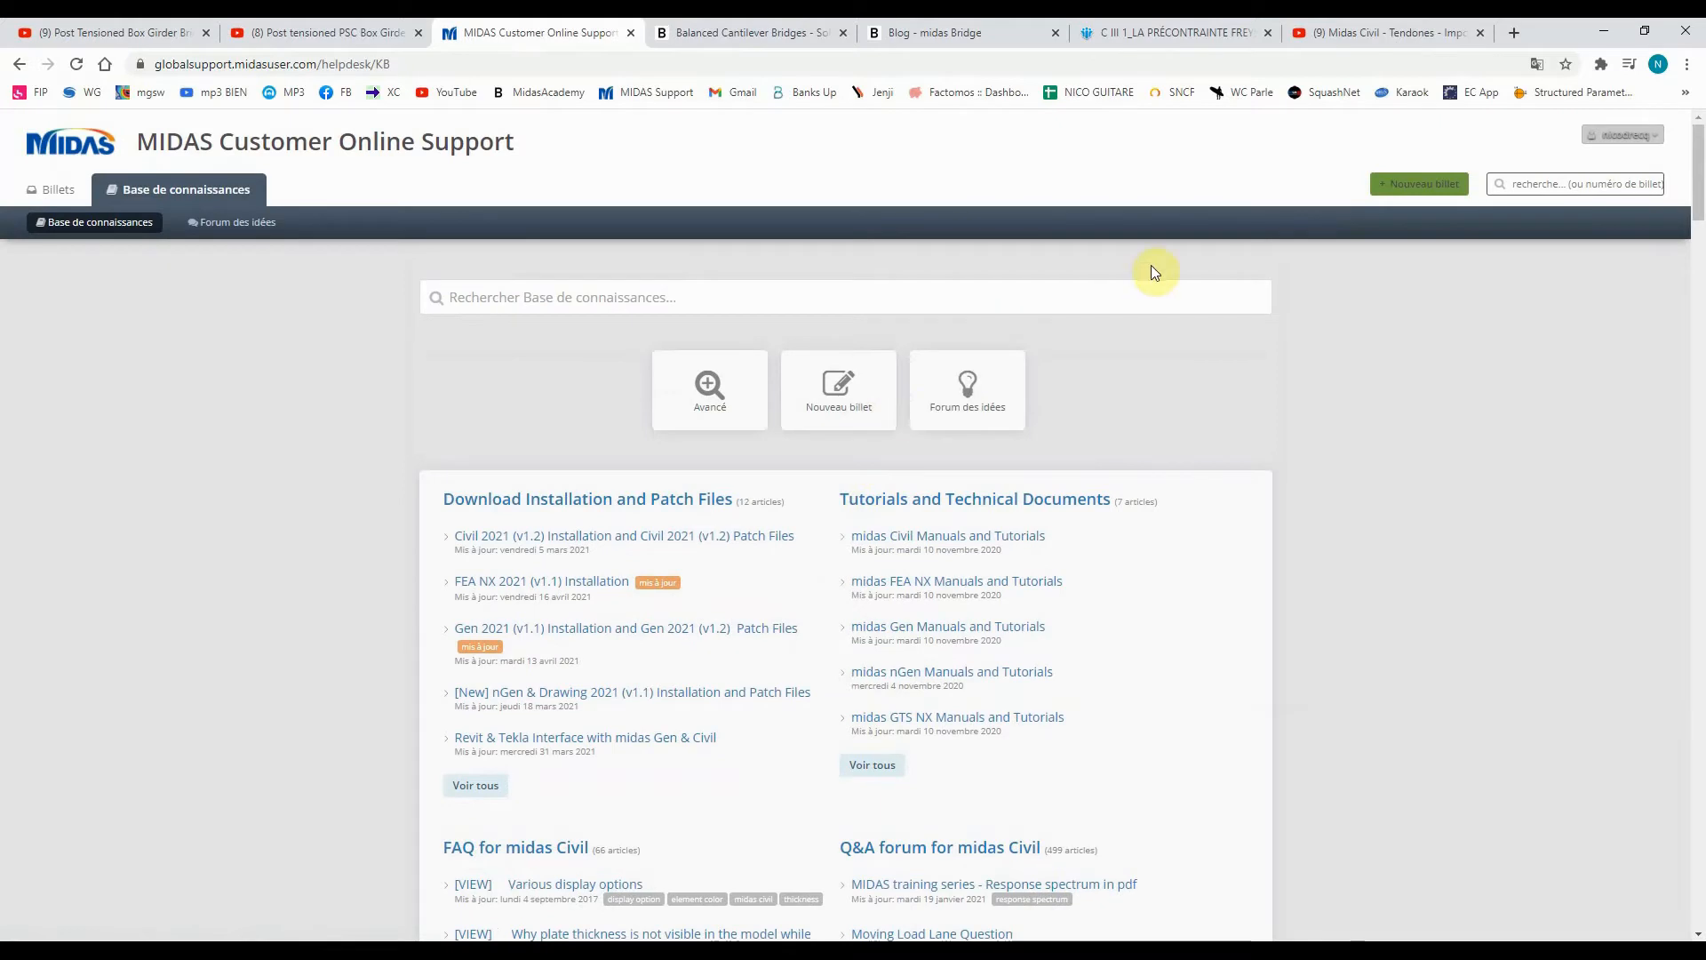
pyautogui.click(1413, 187)
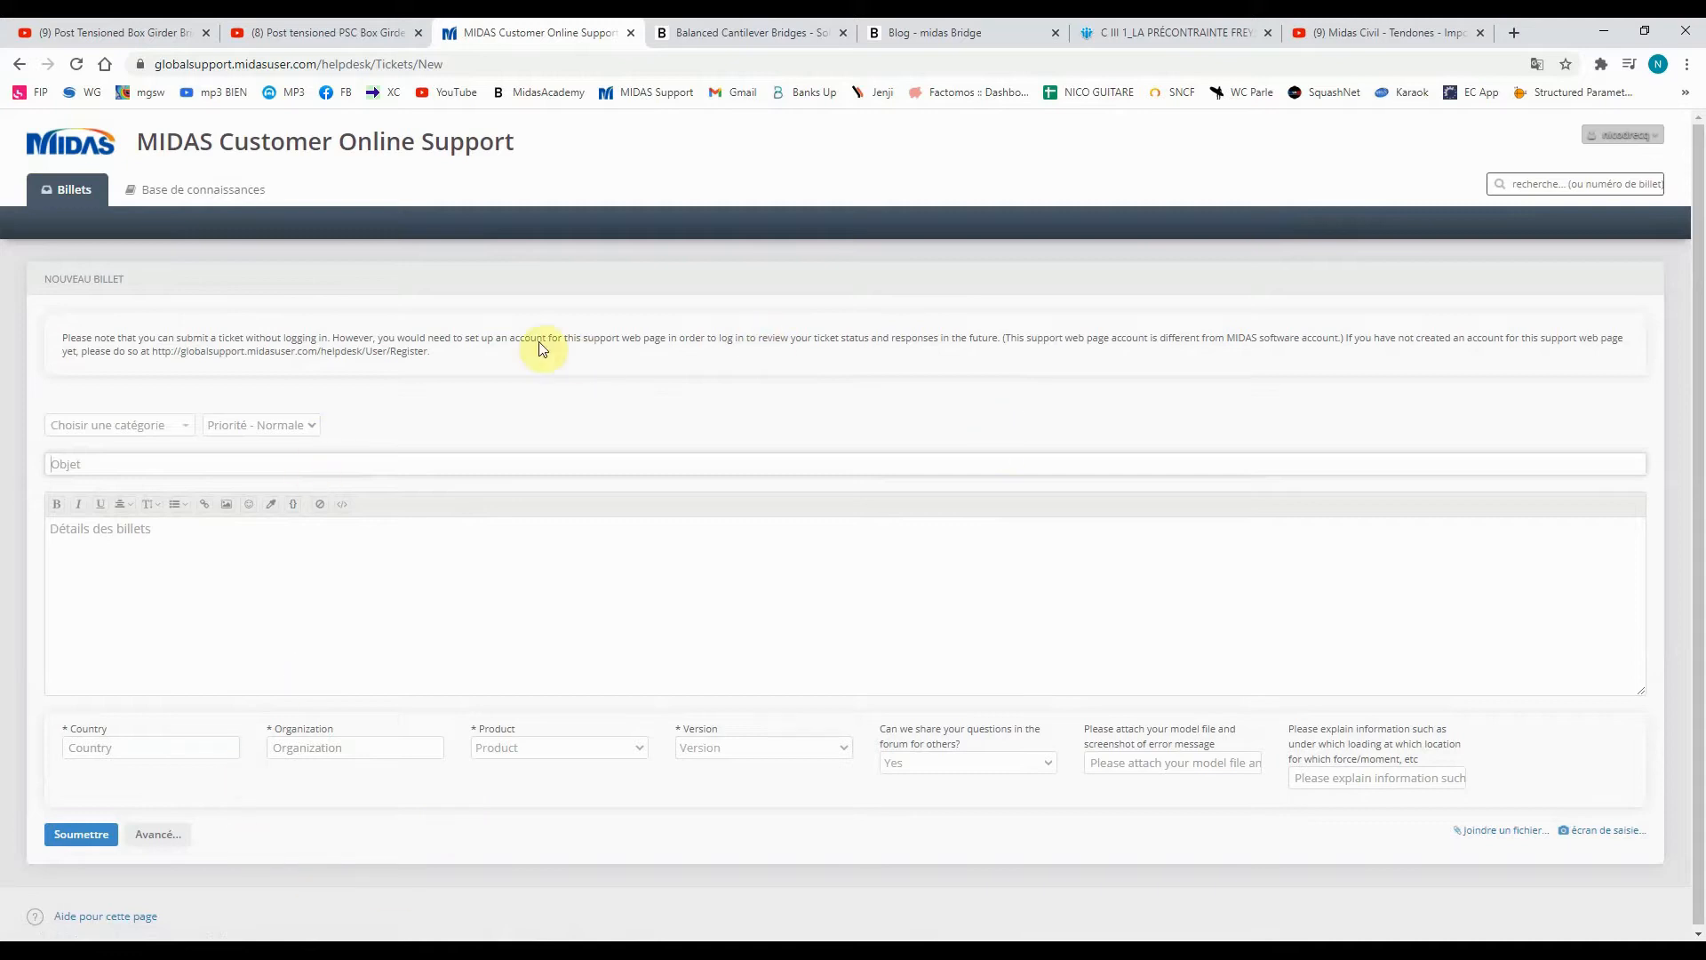
# Browse the MIDAS Customer Online Support knowledge base, including the FAQ and Q&A forum sections for midas Civil
pyautogui.click(191, 189)
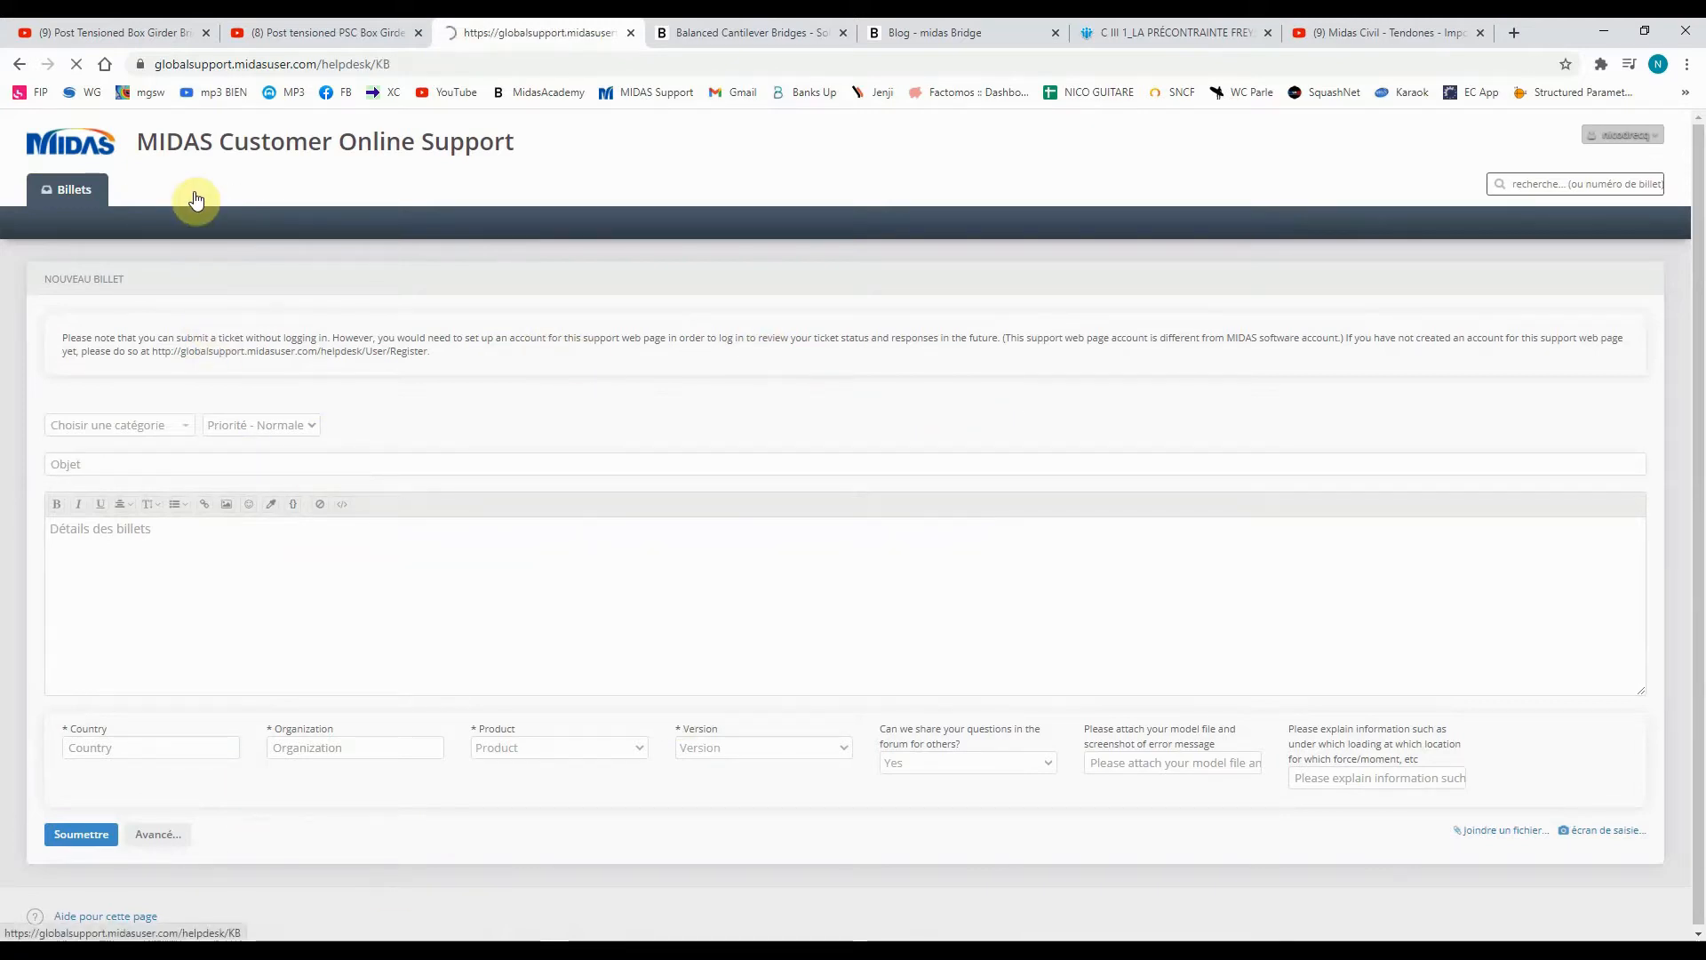
pyautogui.scroll(-6, 588, 396)
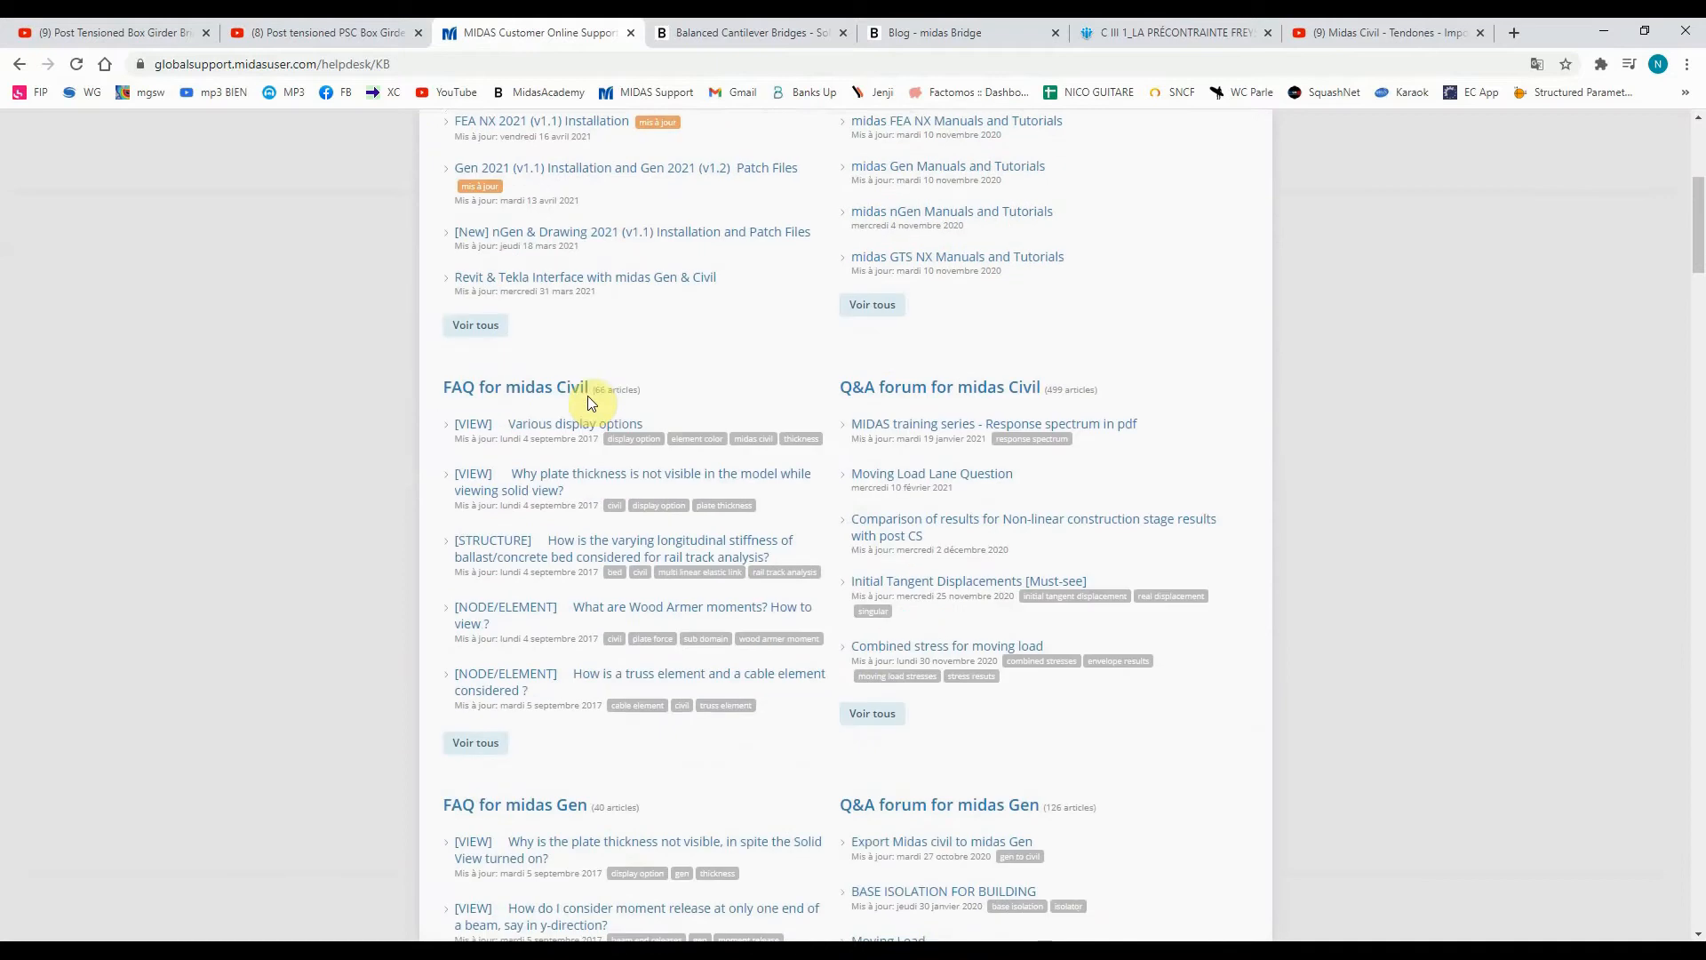
pyautogui.scroll(-6, 589, 396)
pyautogui.scroll(12, 374, 362)
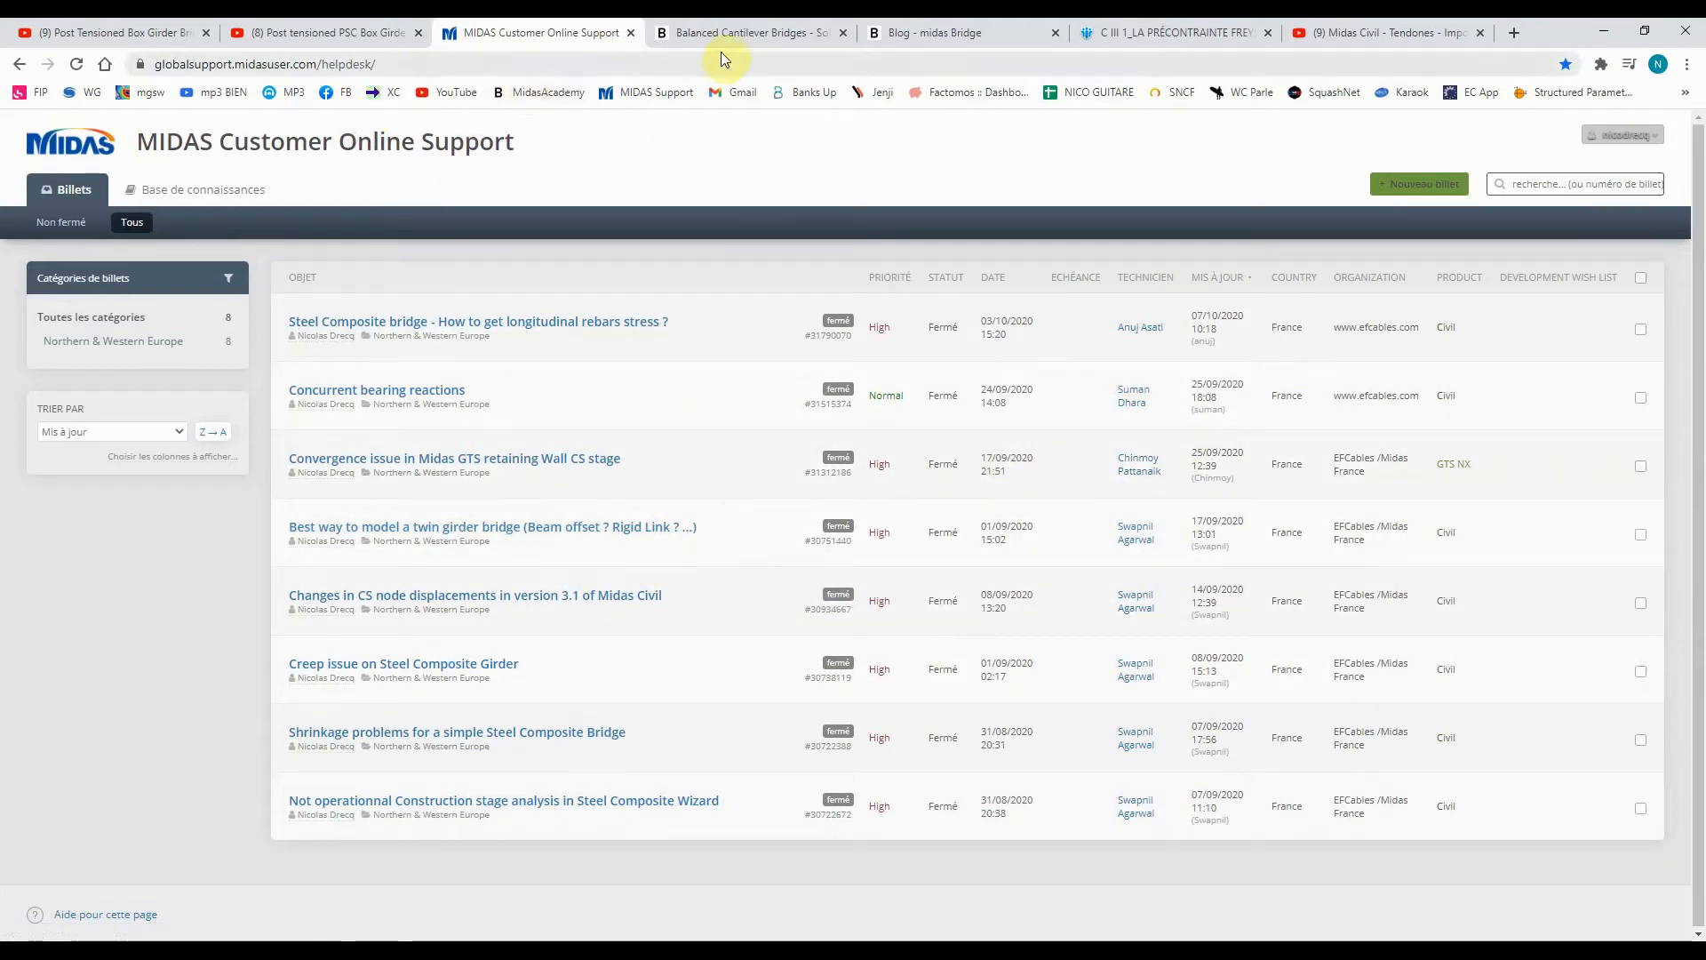
# Review the midas Bridge article on Balanced Cantilever Bridges down to the construction phase overview figure
pyautogui.click(697, 37)
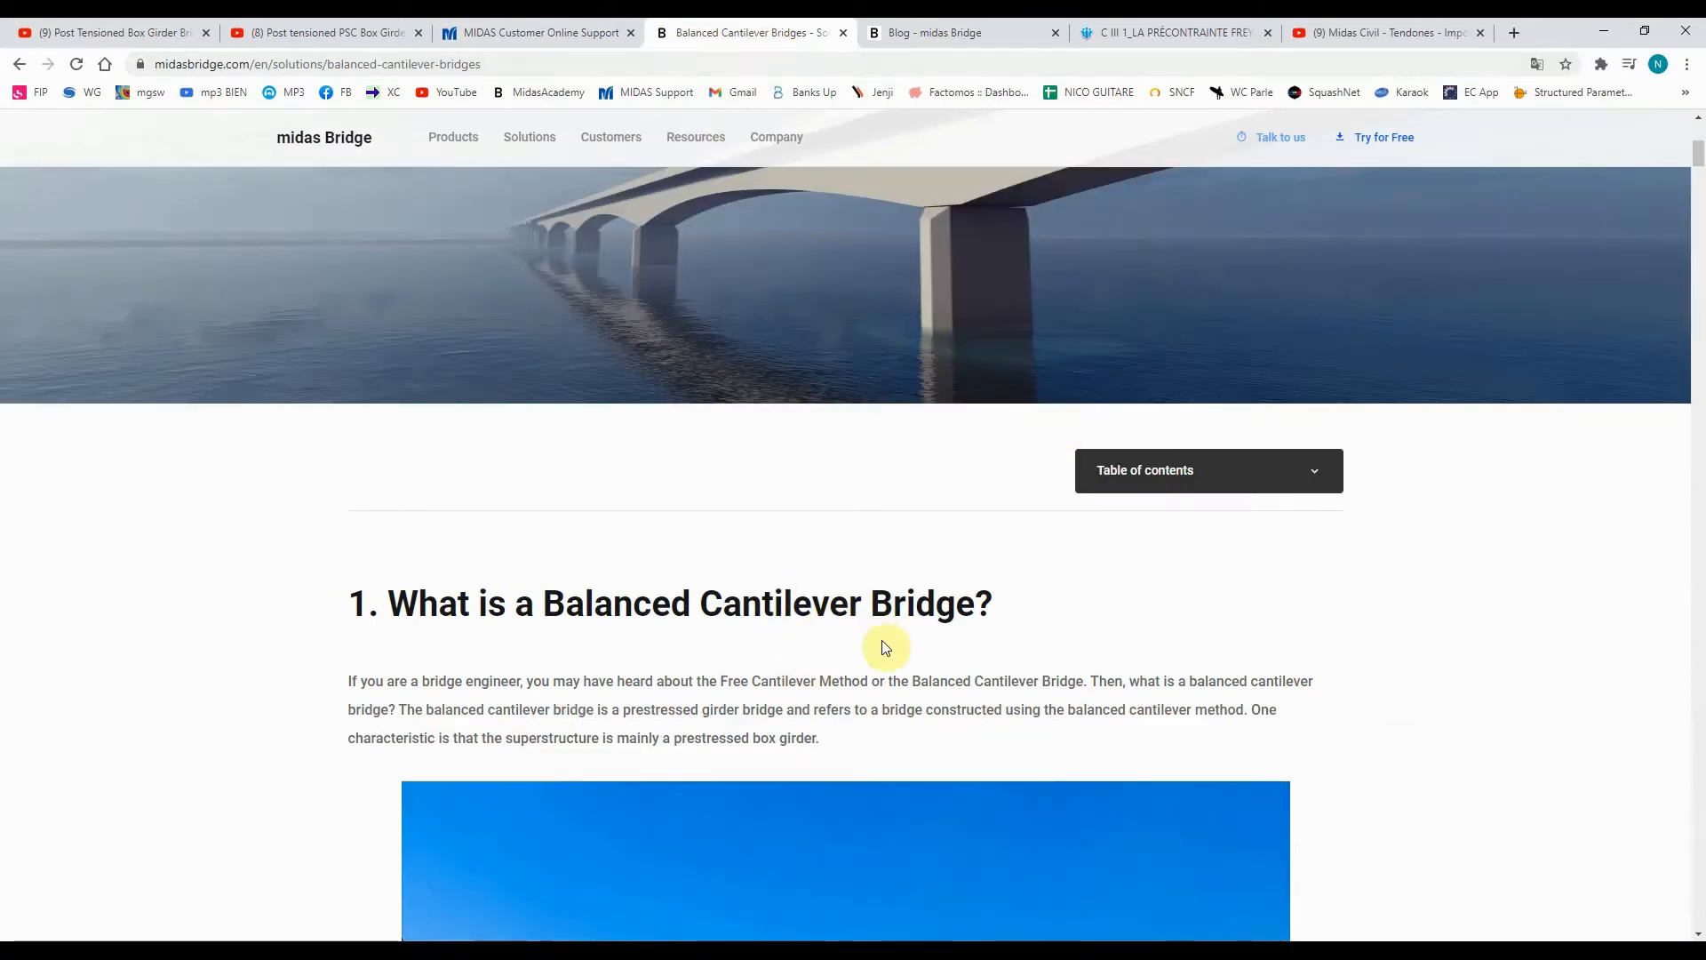
pyautogui.scroll(-10, 884, 647)
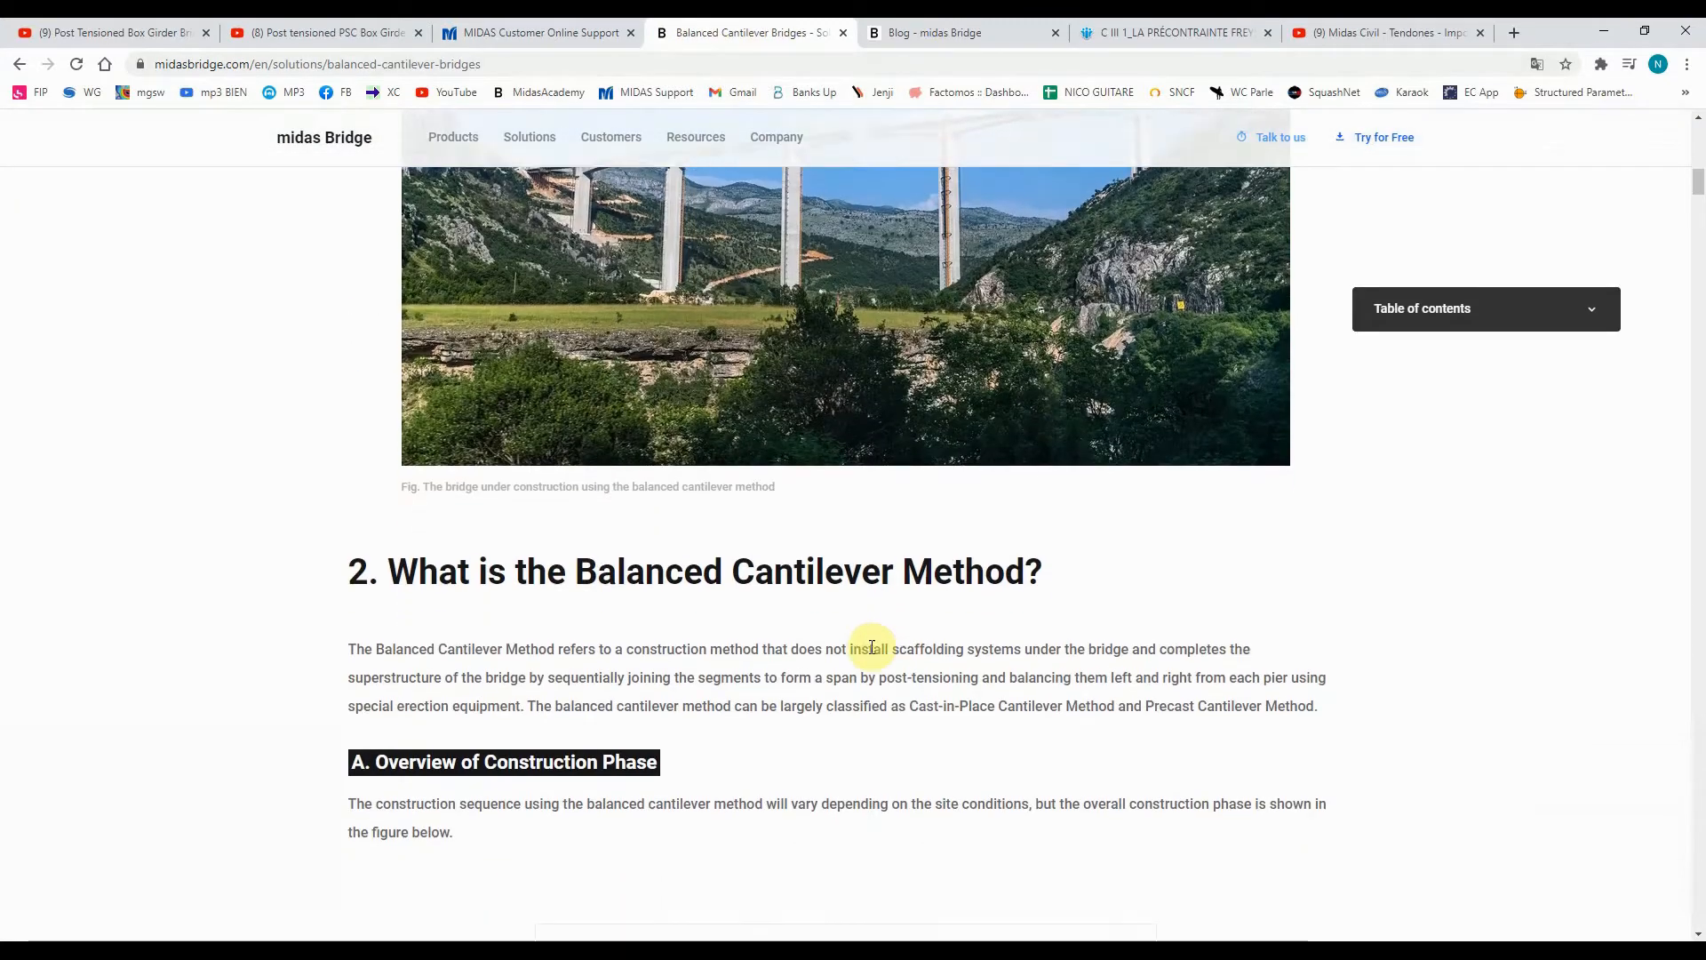
pyautogui.scroll(-7, 871, 647)
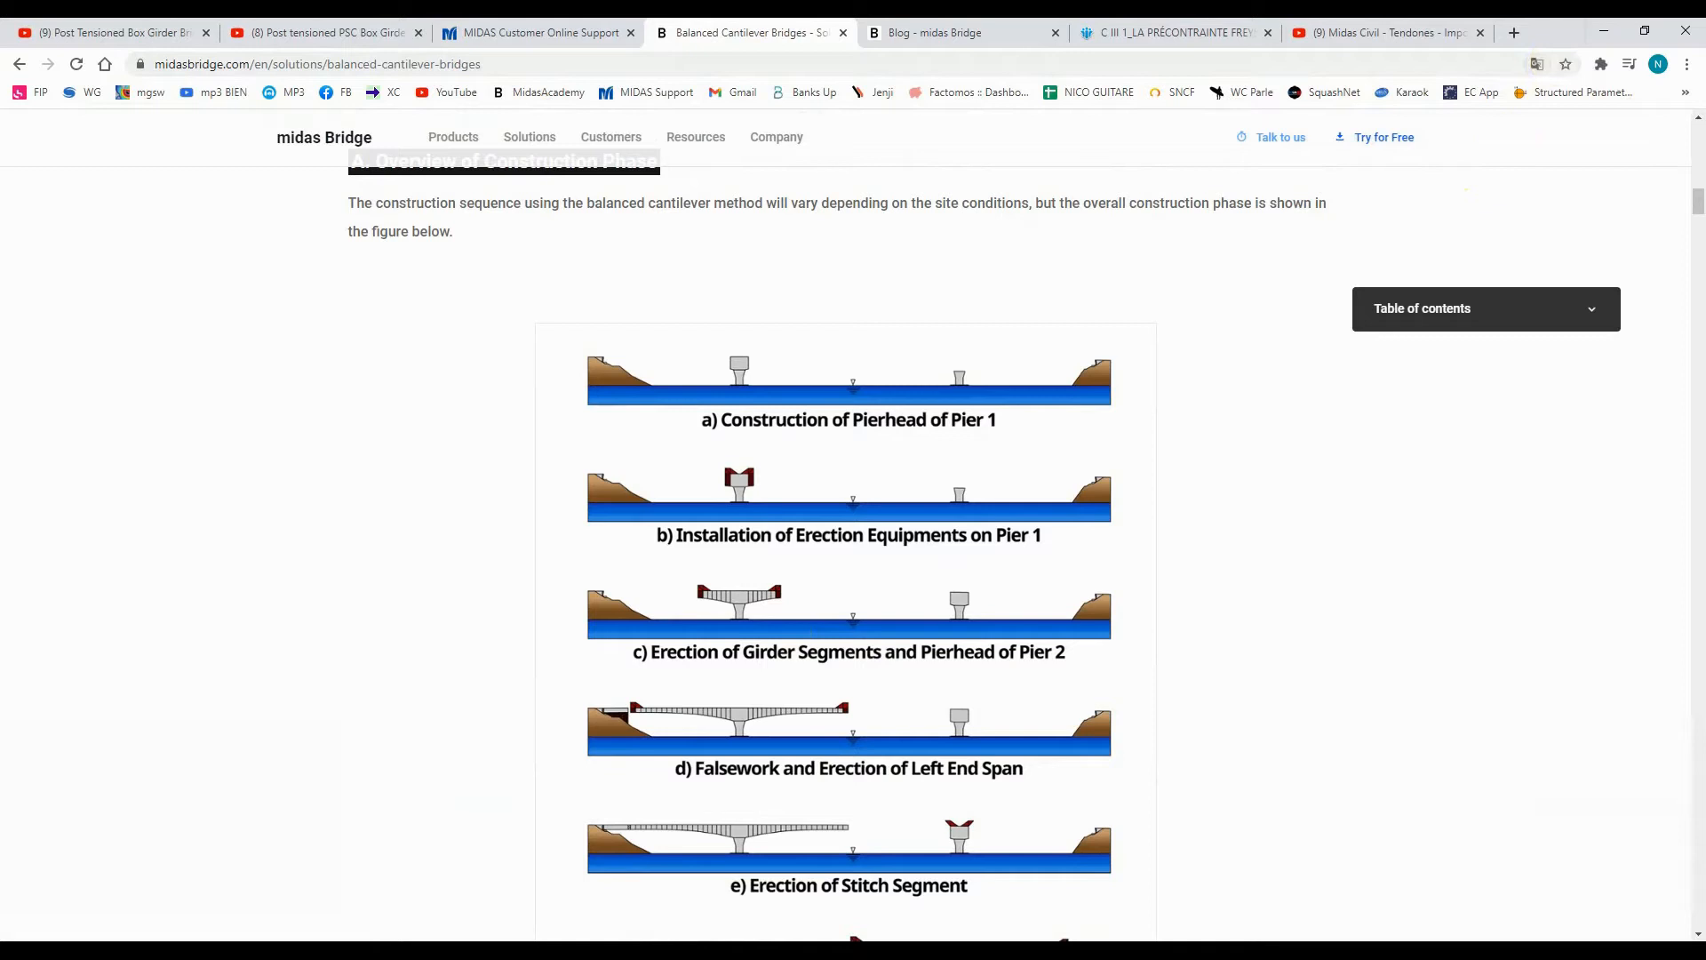
# Switch to the MIDAS Academy presentation in PowerPoint, review slides 3 to 7, and return to the title slide
pyautogui.hotkey('alt', 'Tab')
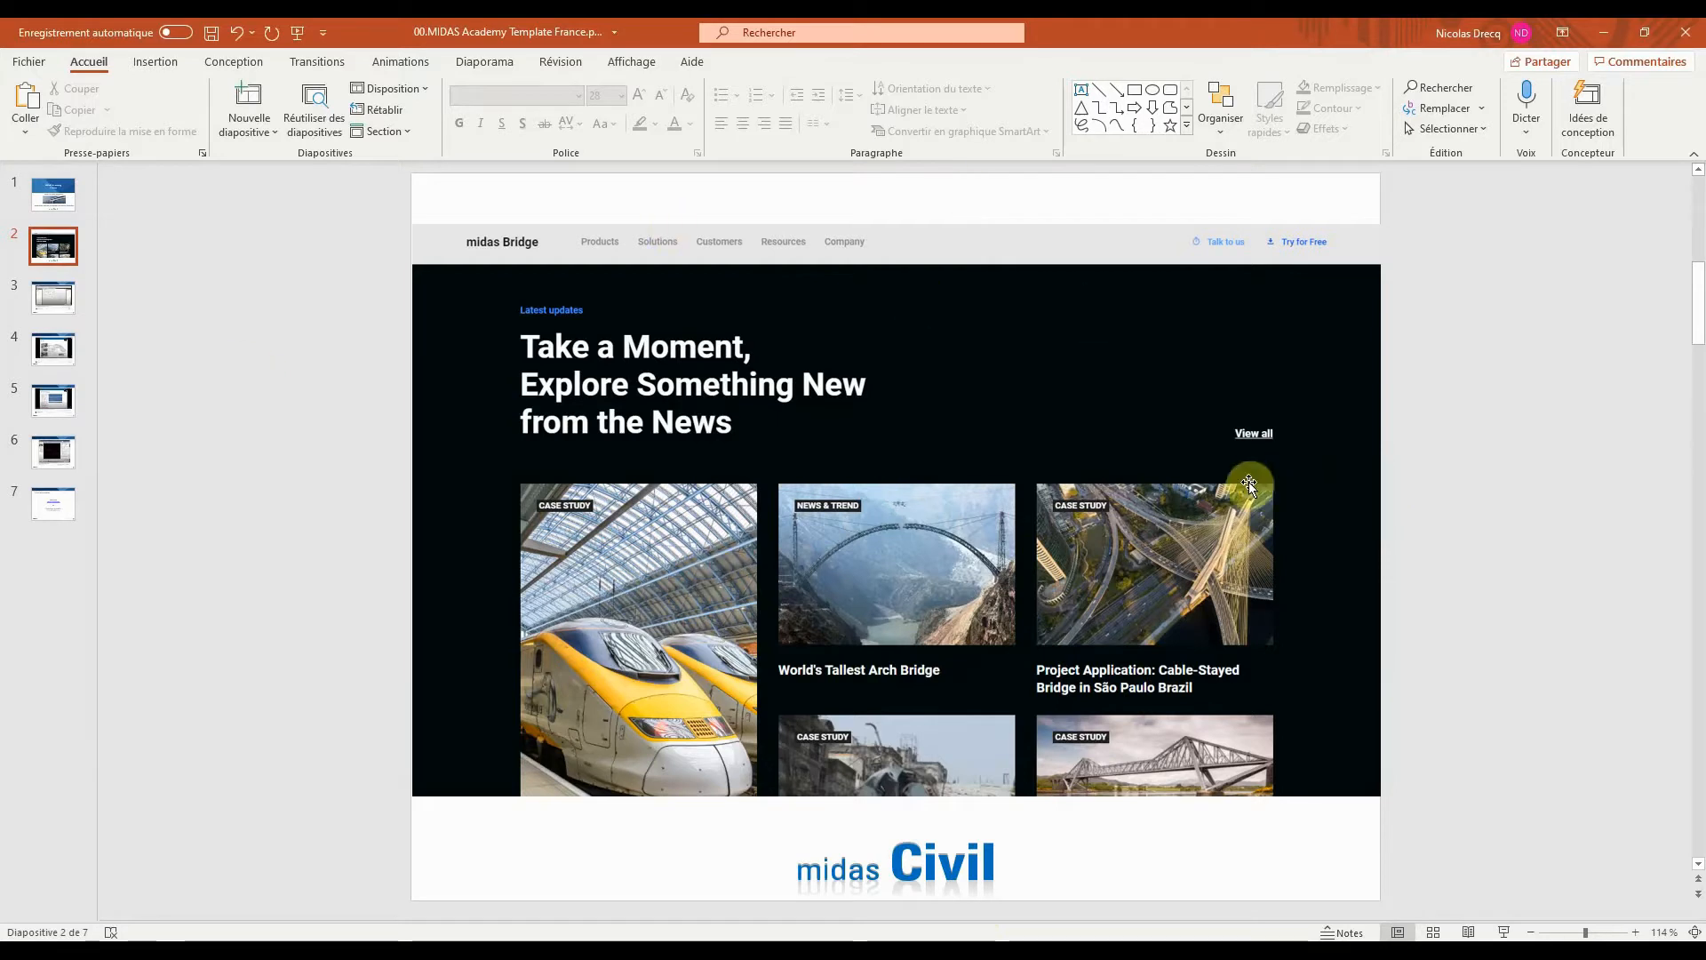
pyautogui.click(51, 298)
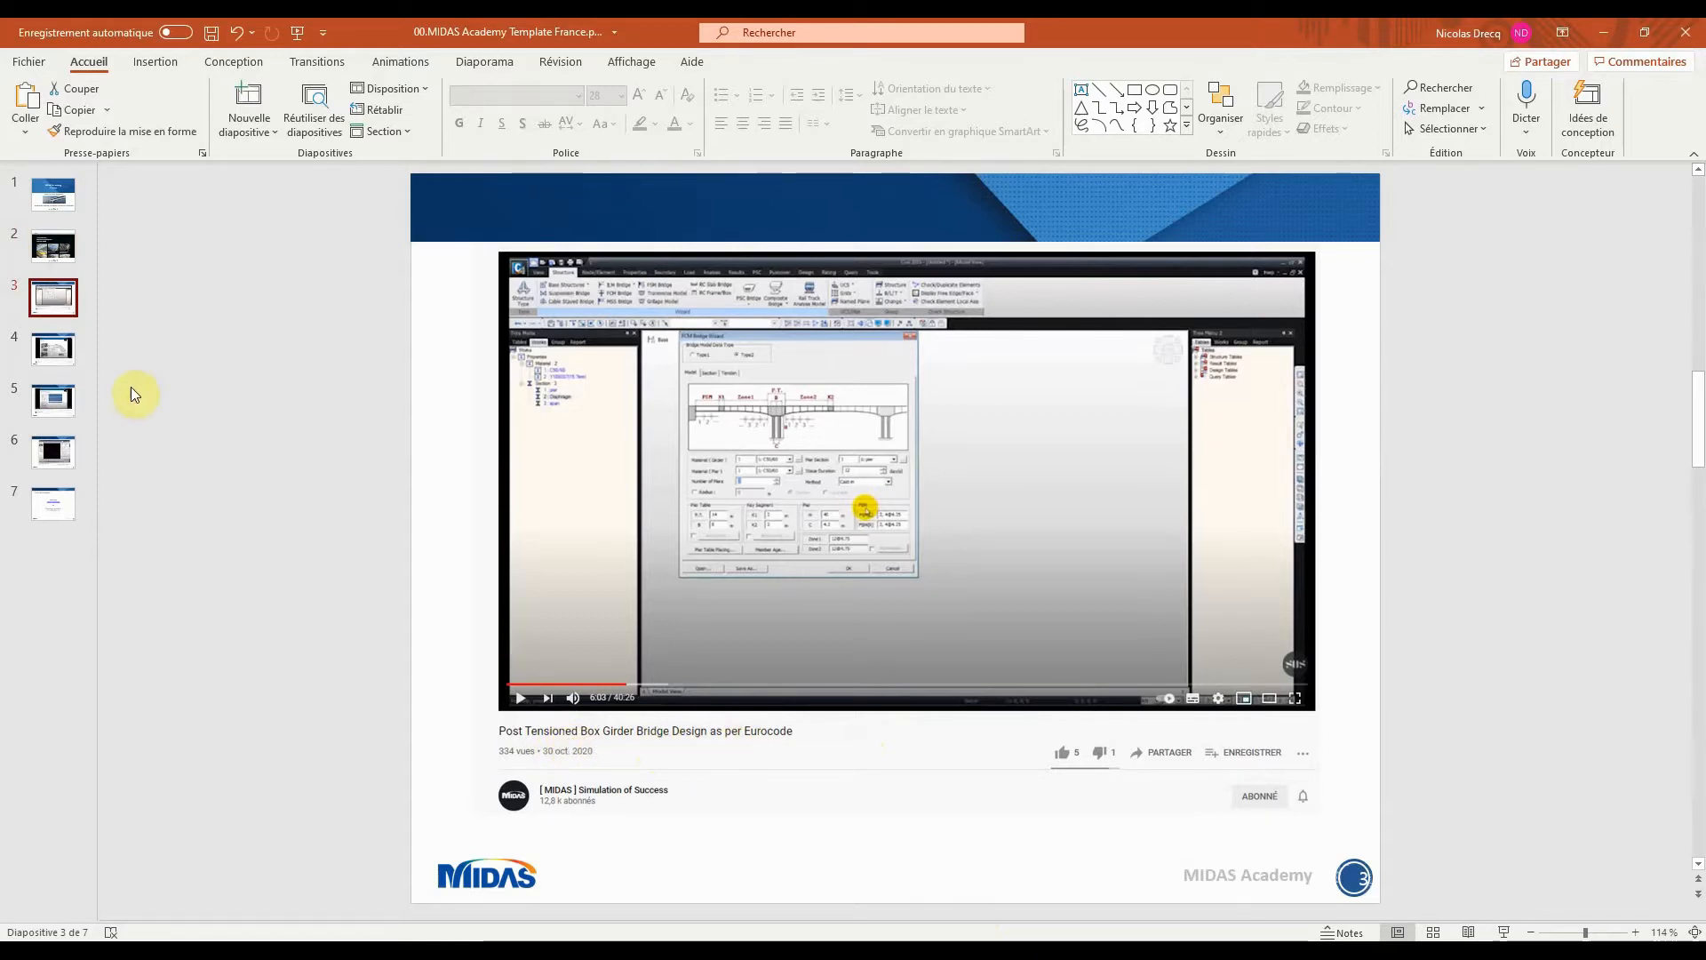
pyautogui.click(78, 338)
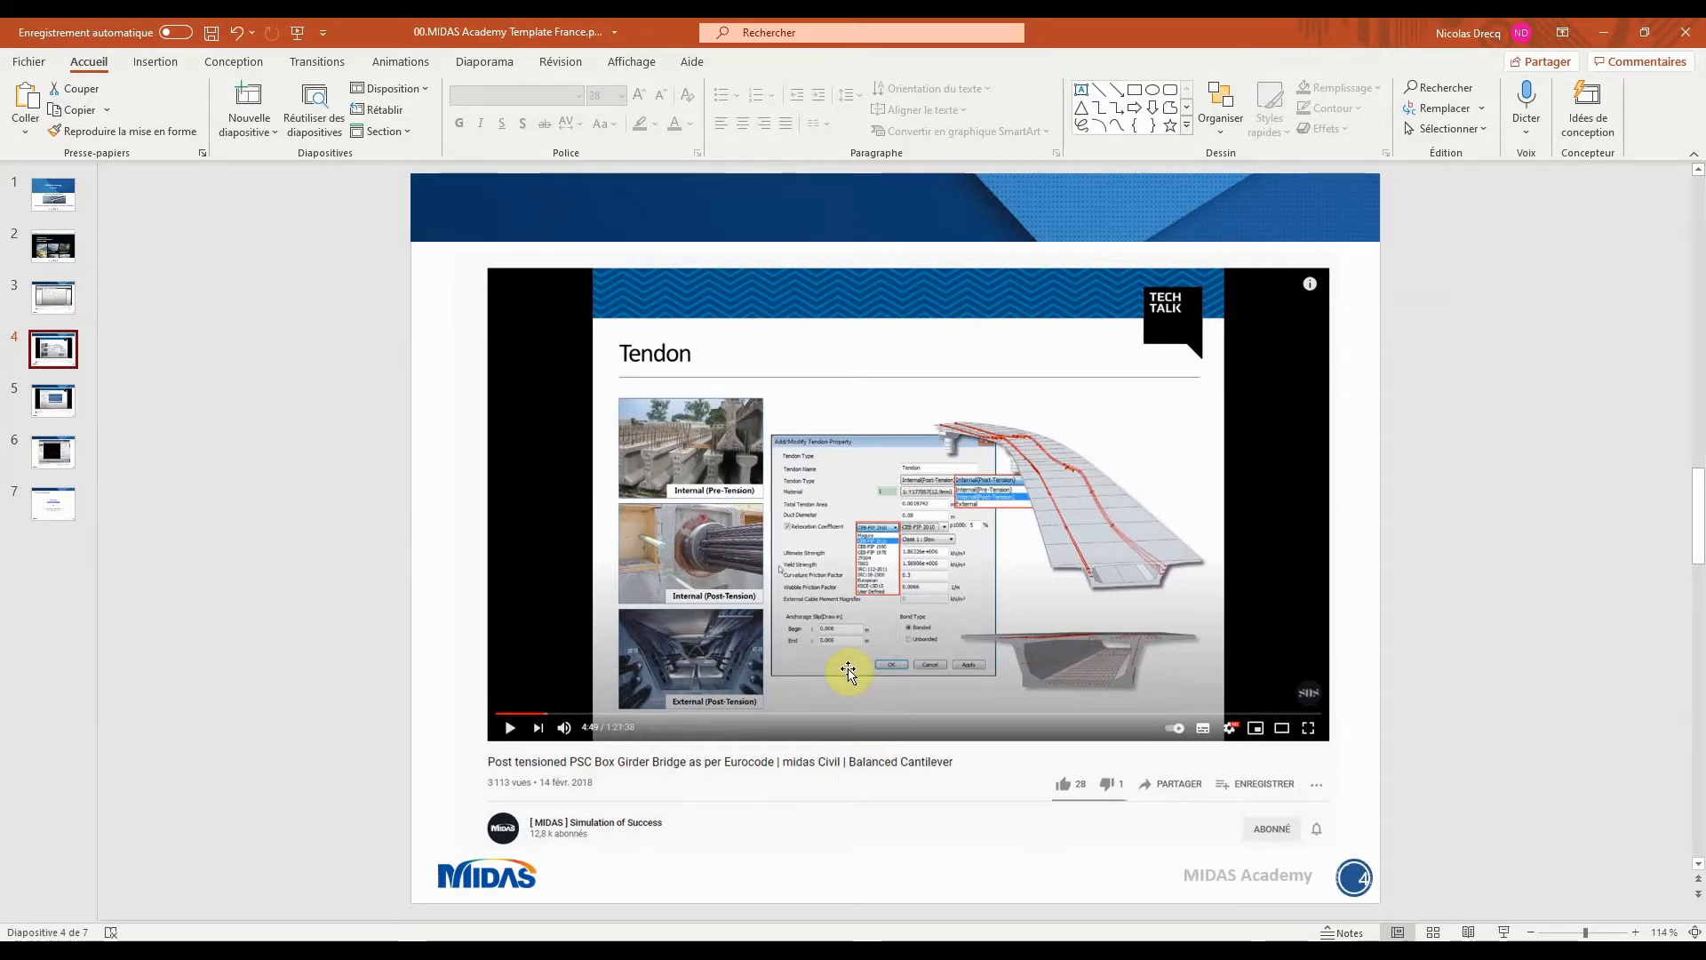
pyautogui.click(45, 404)
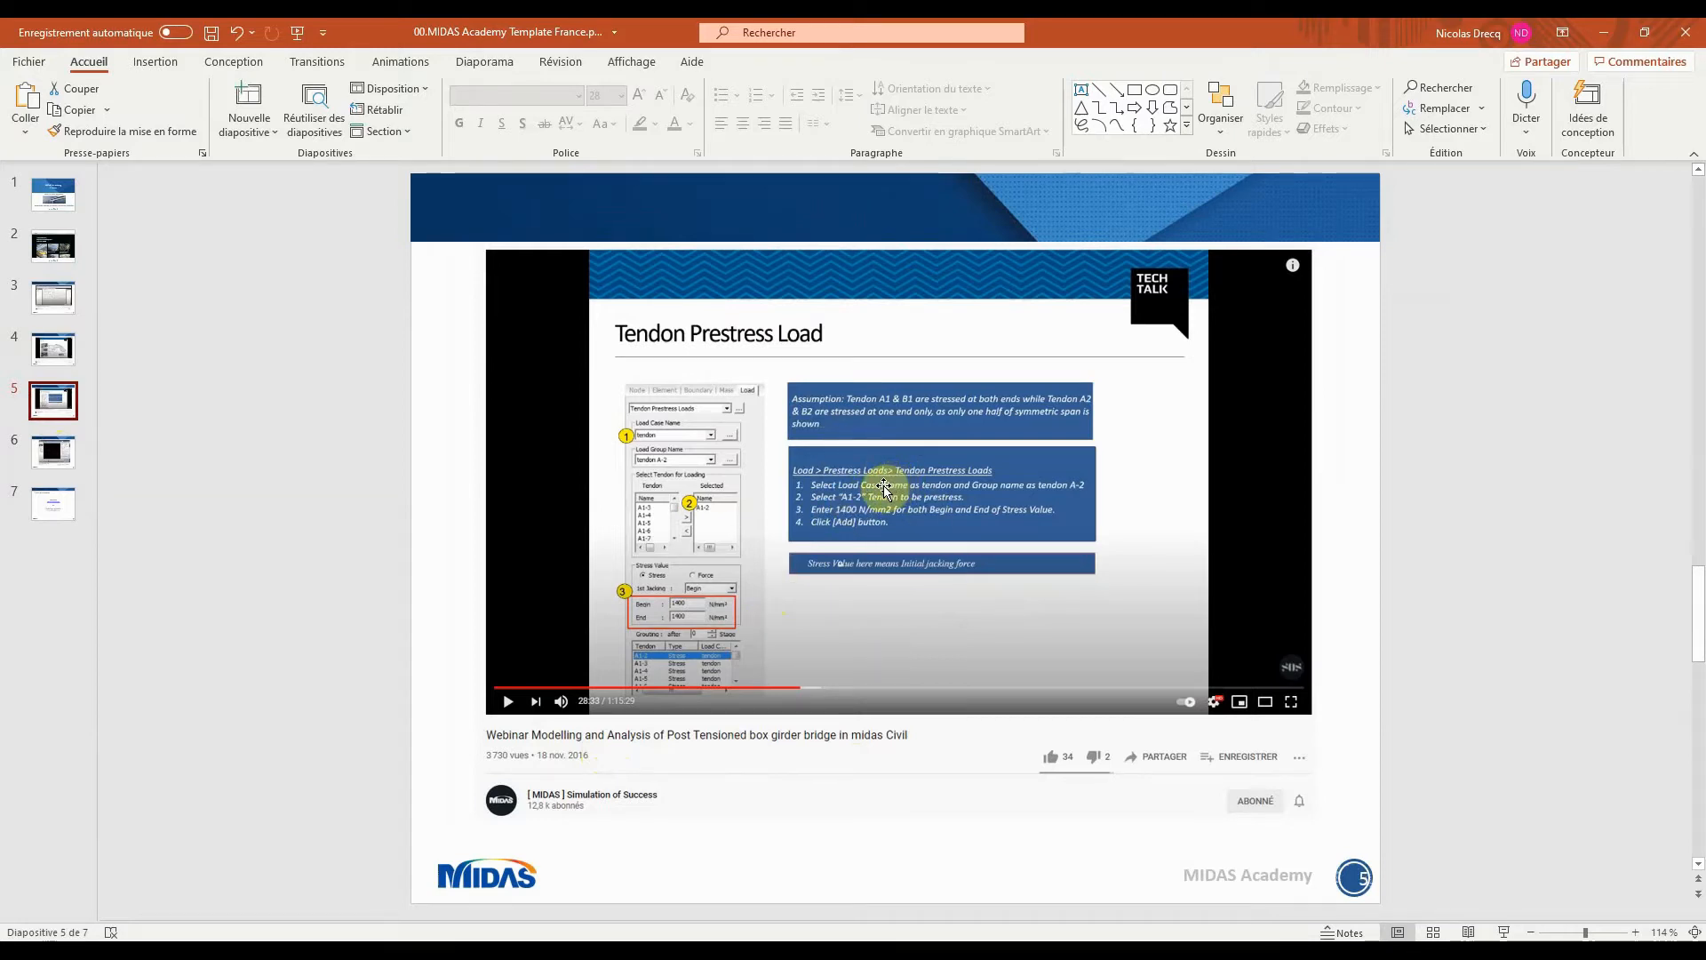
pyautogui.click(63, 449)
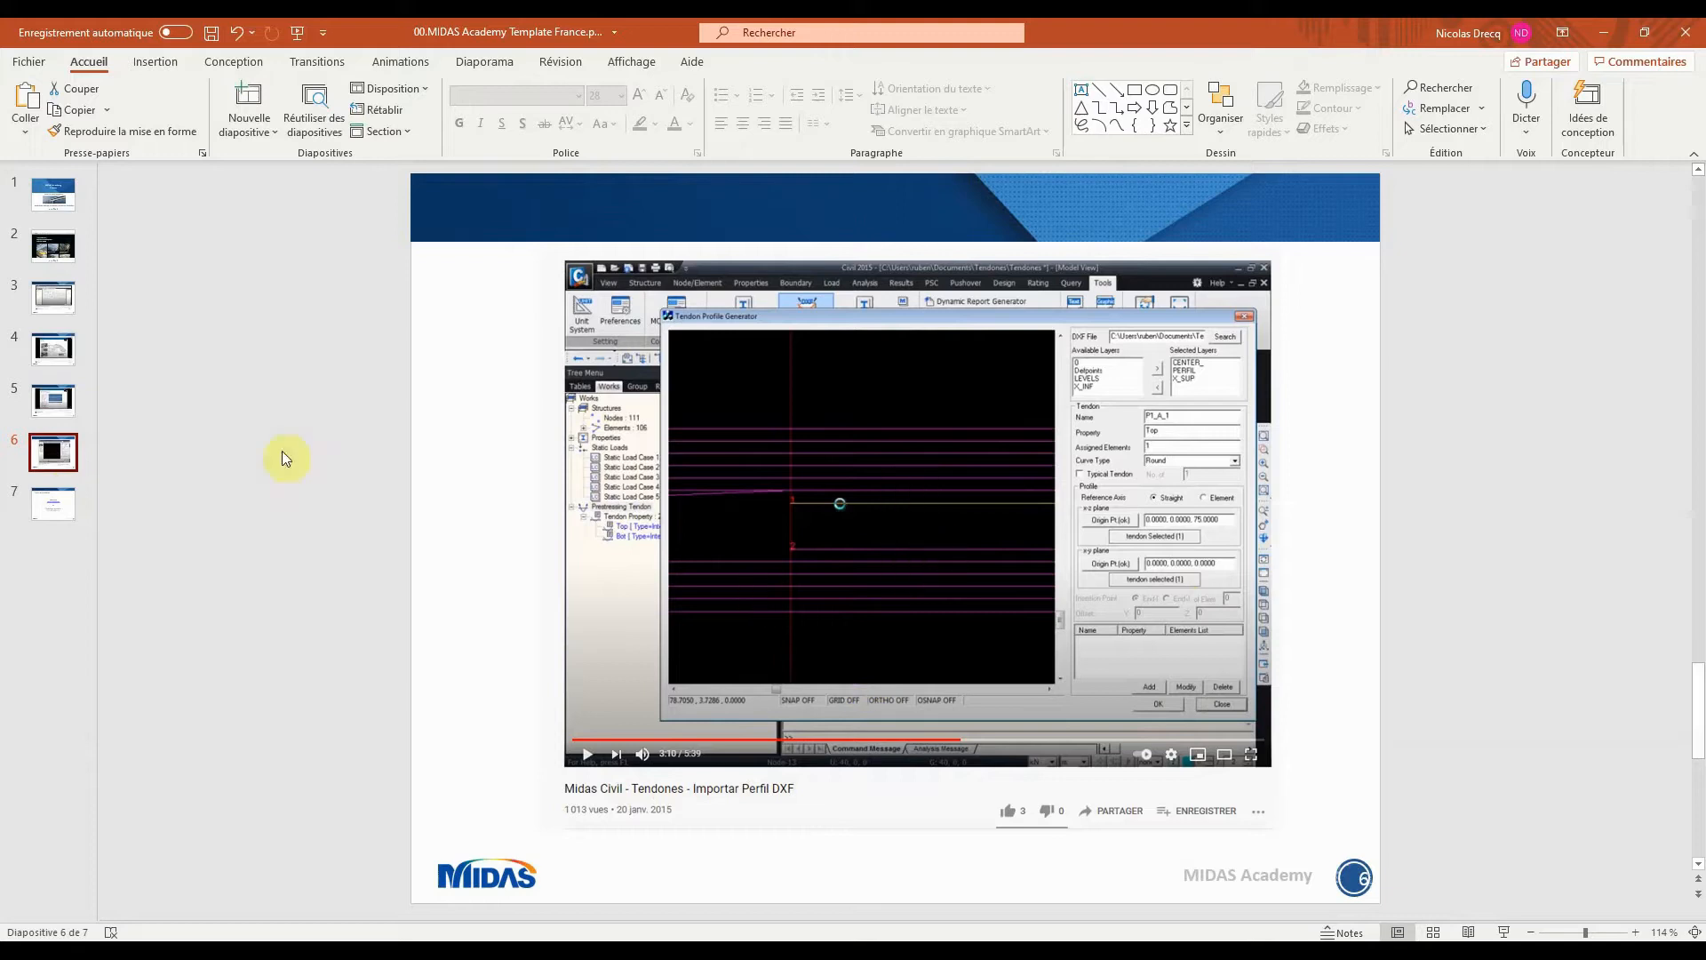
pyautogui.click(52, 505)
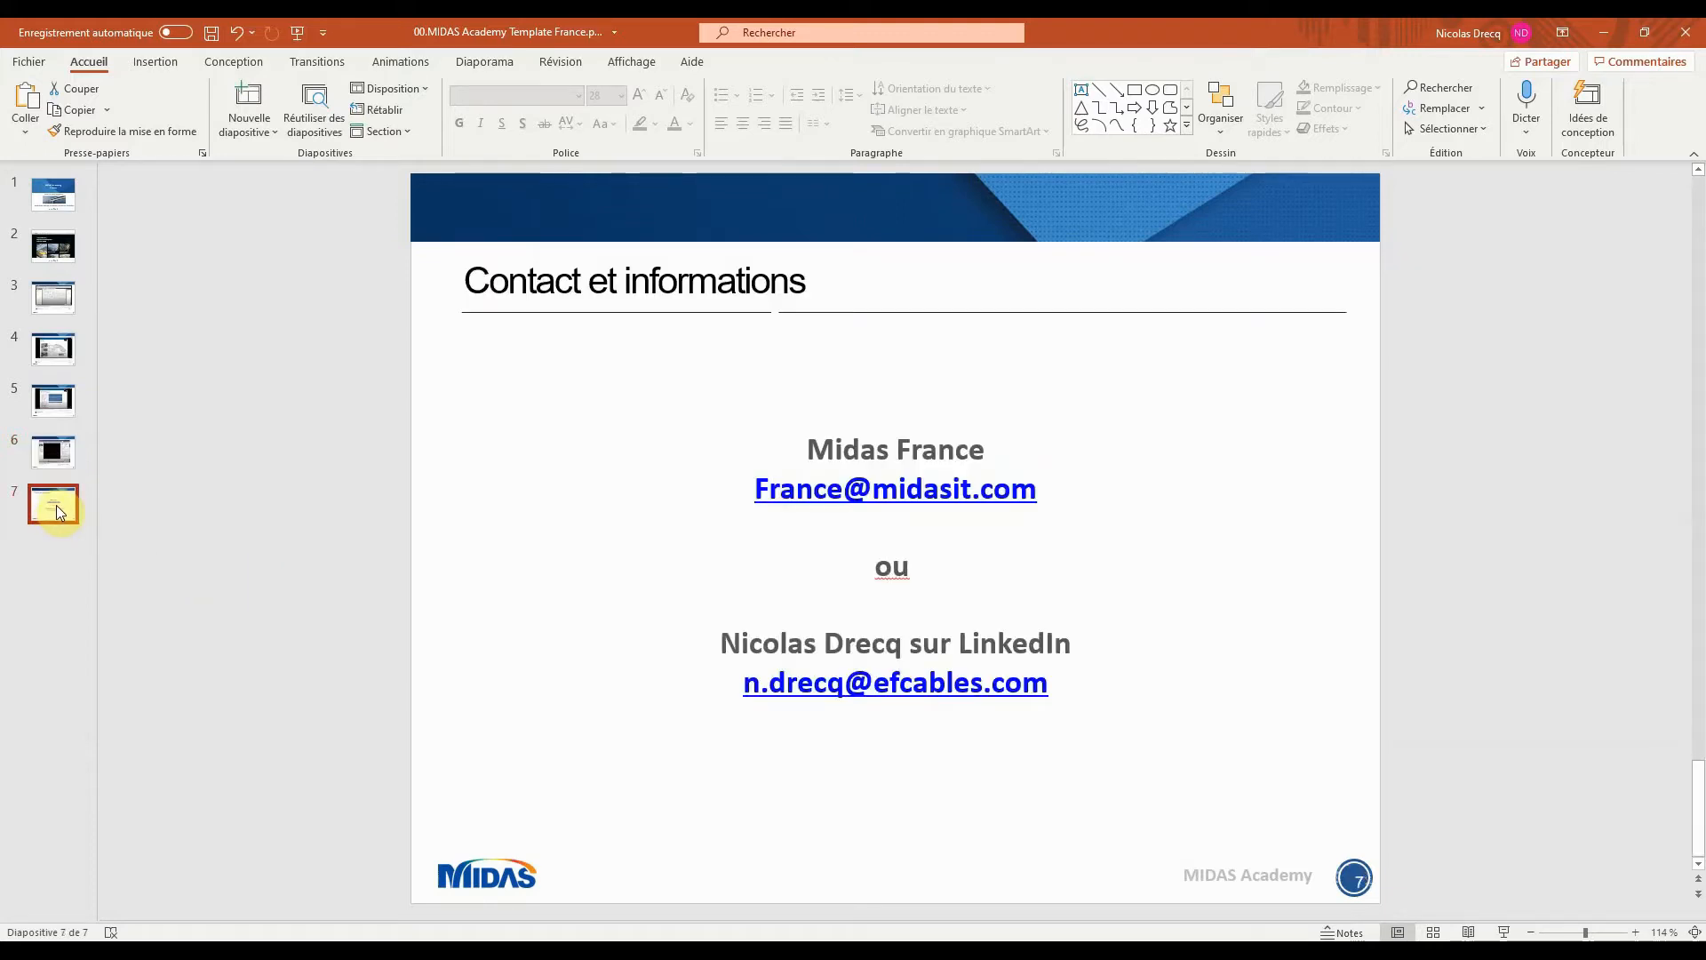
pyautogui.click(60, 201)
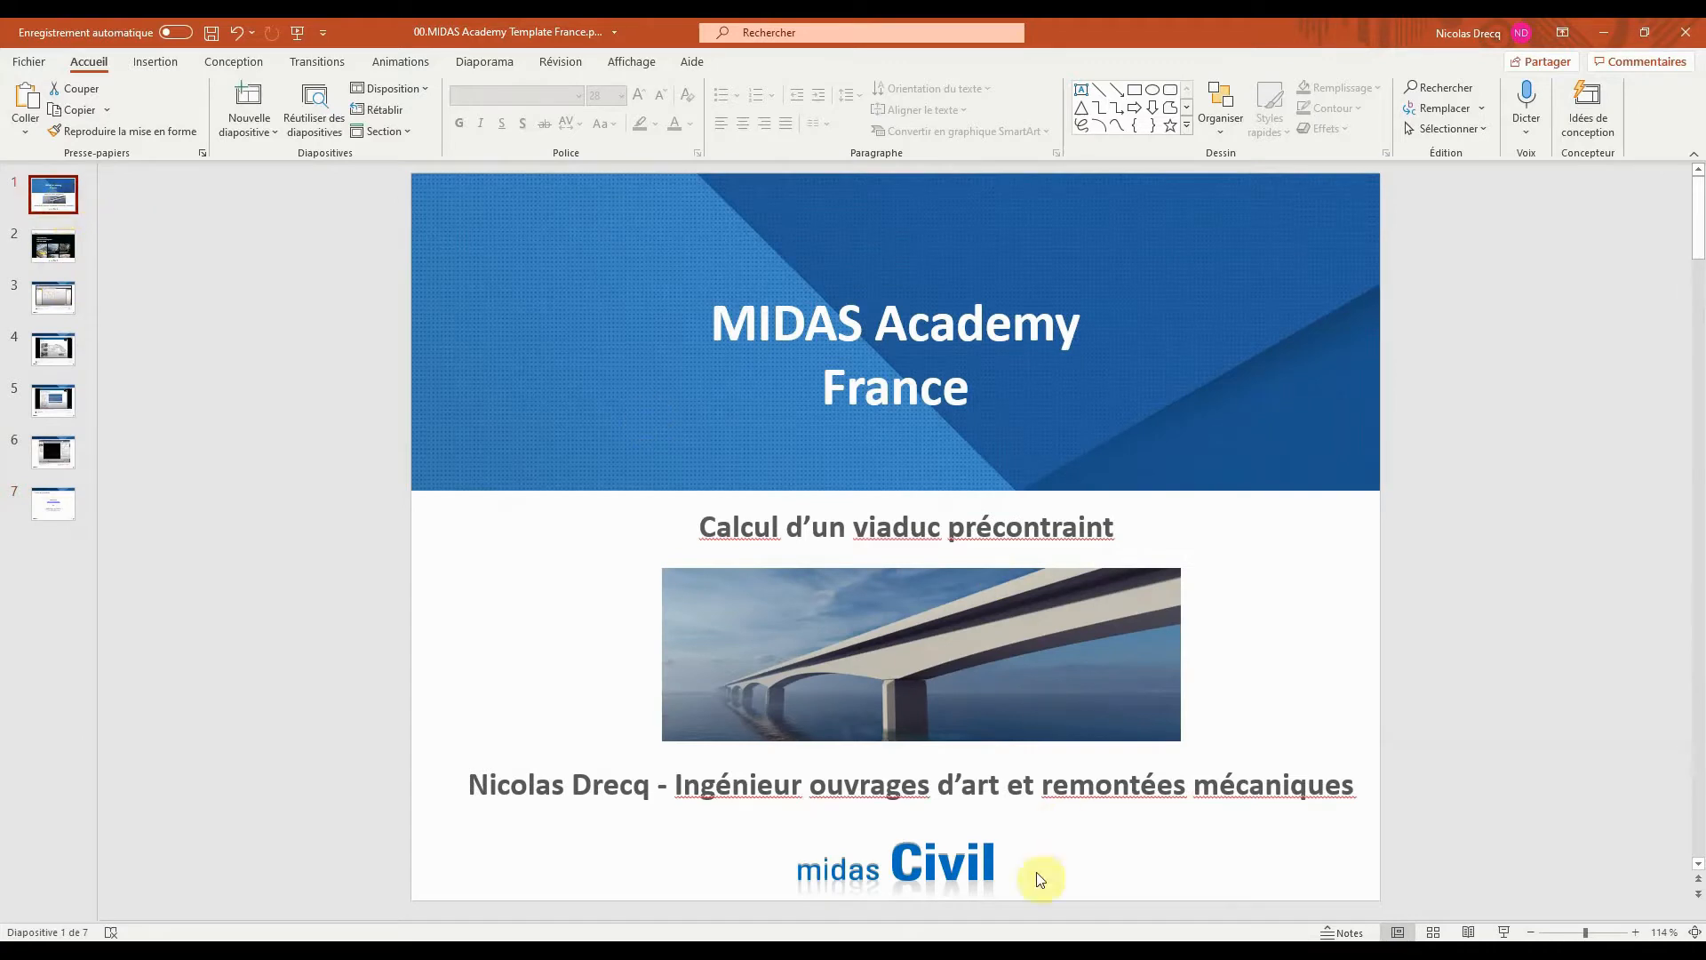
# Open the ExemplePrécontrainte.mcb model in midas Civil from the Exemple subfolder of the Video 5 folder
pyautogui.moveTo(543, 949)
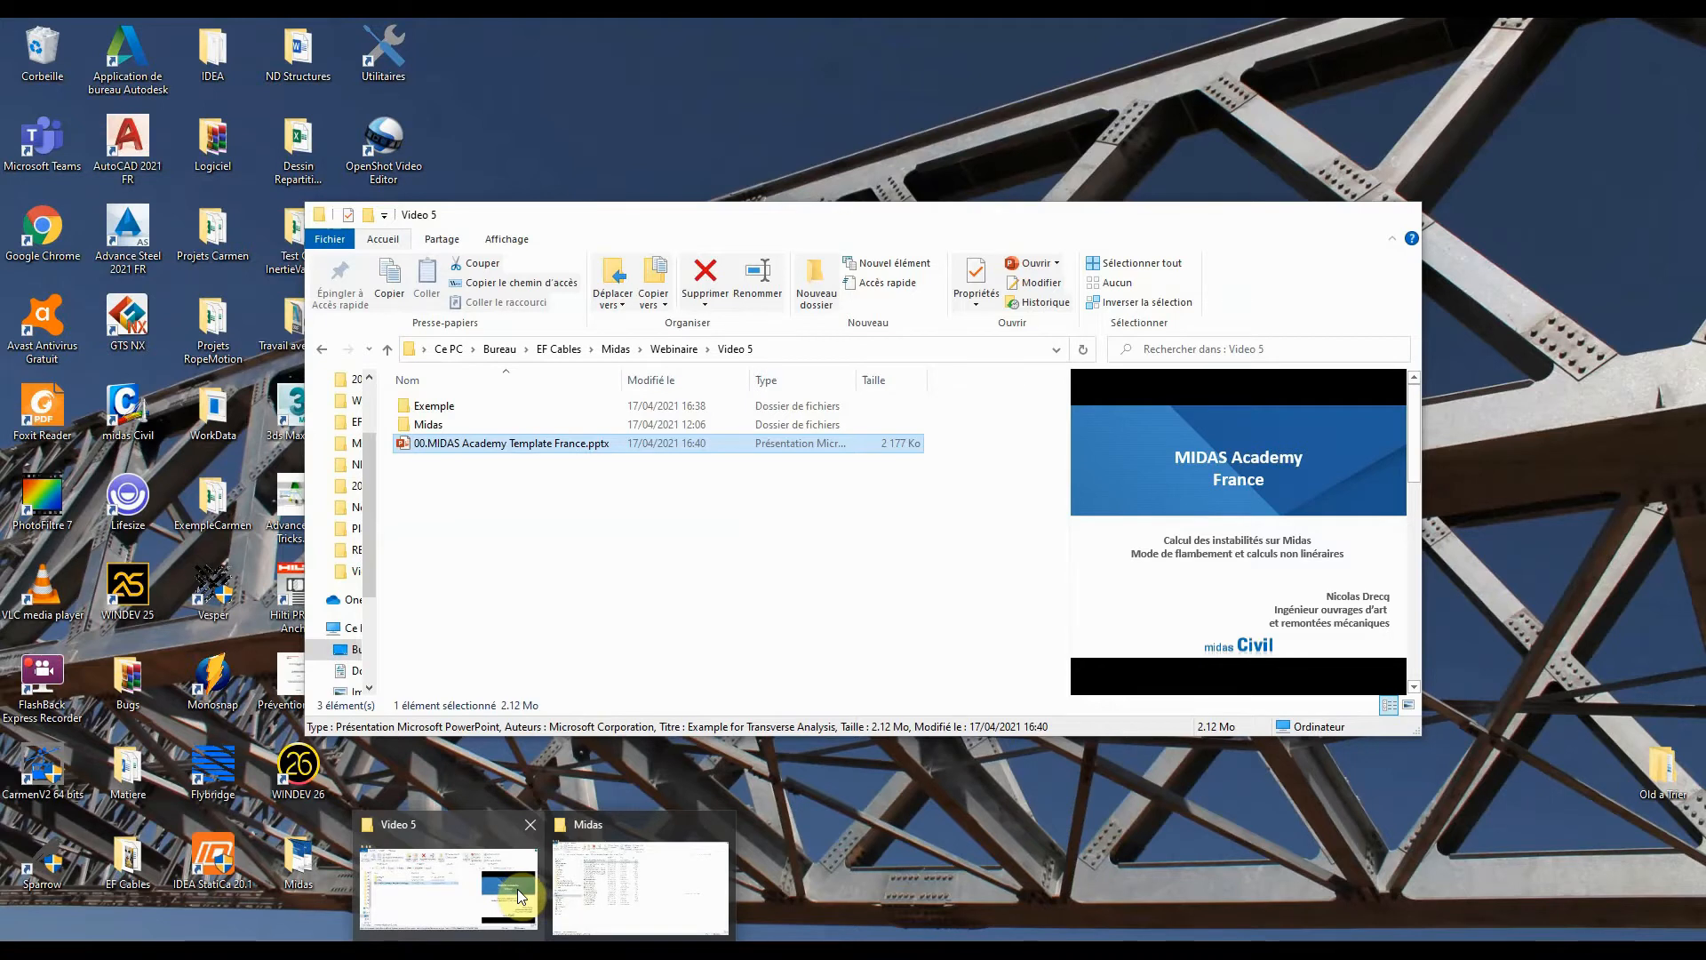
pyautogui.click(515, 888)
pyautogui.doubleClick(435, 407)
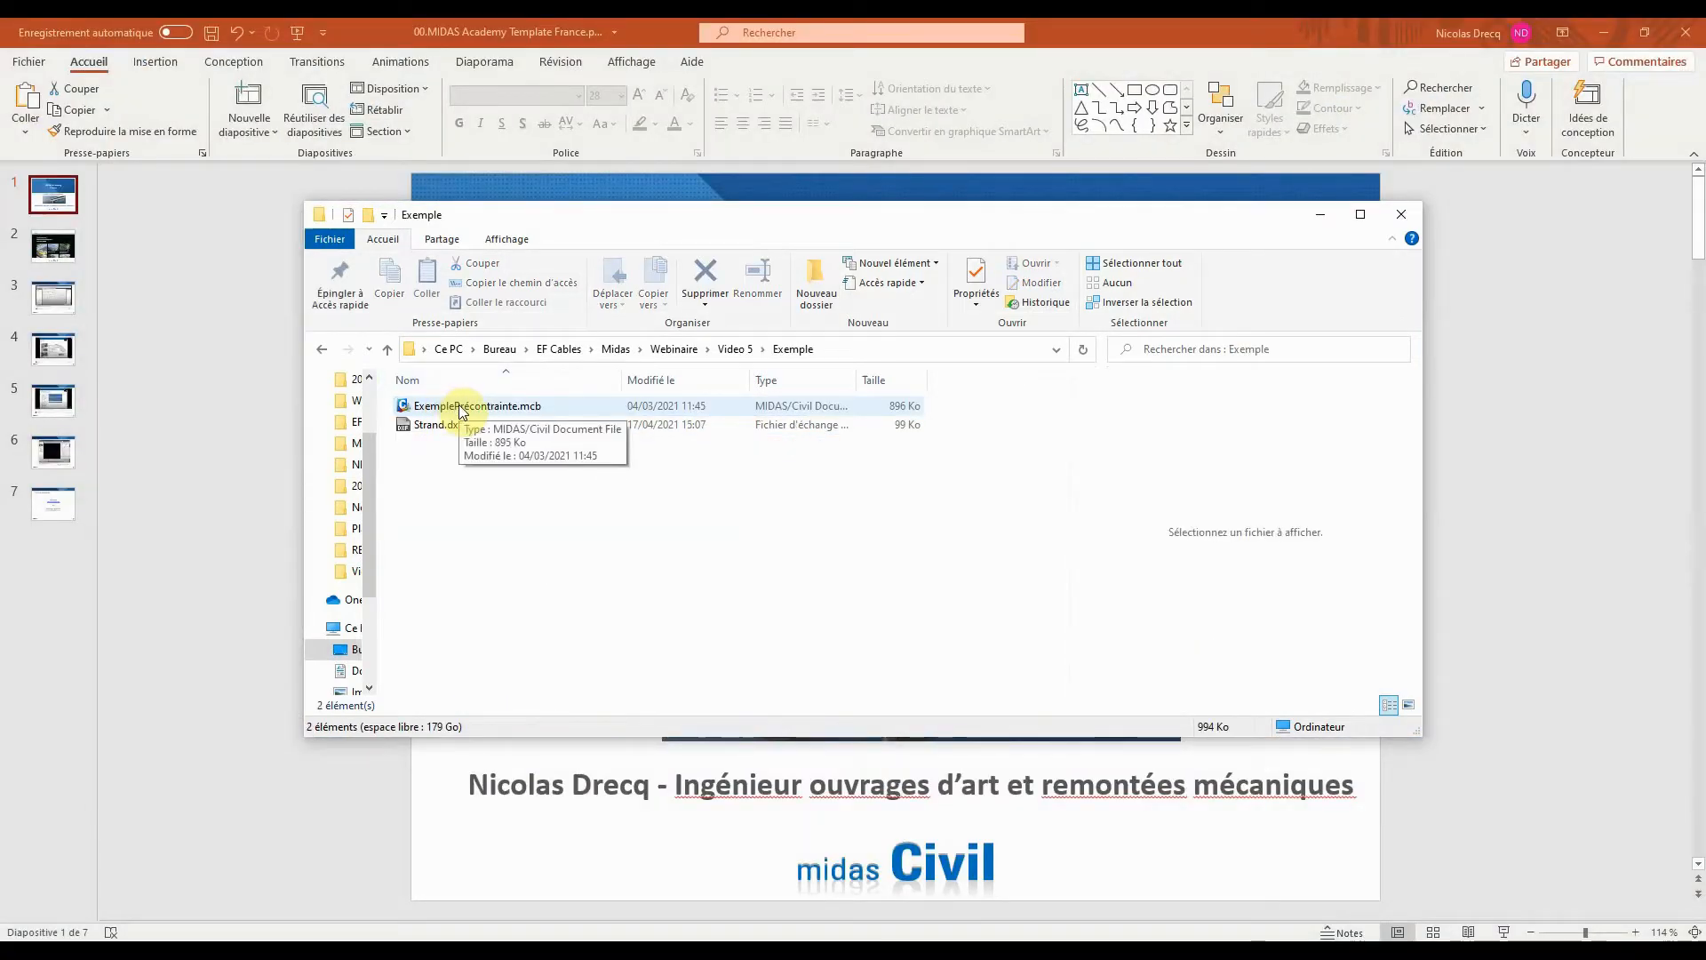
pyautogui.doubleClick(461, 407)
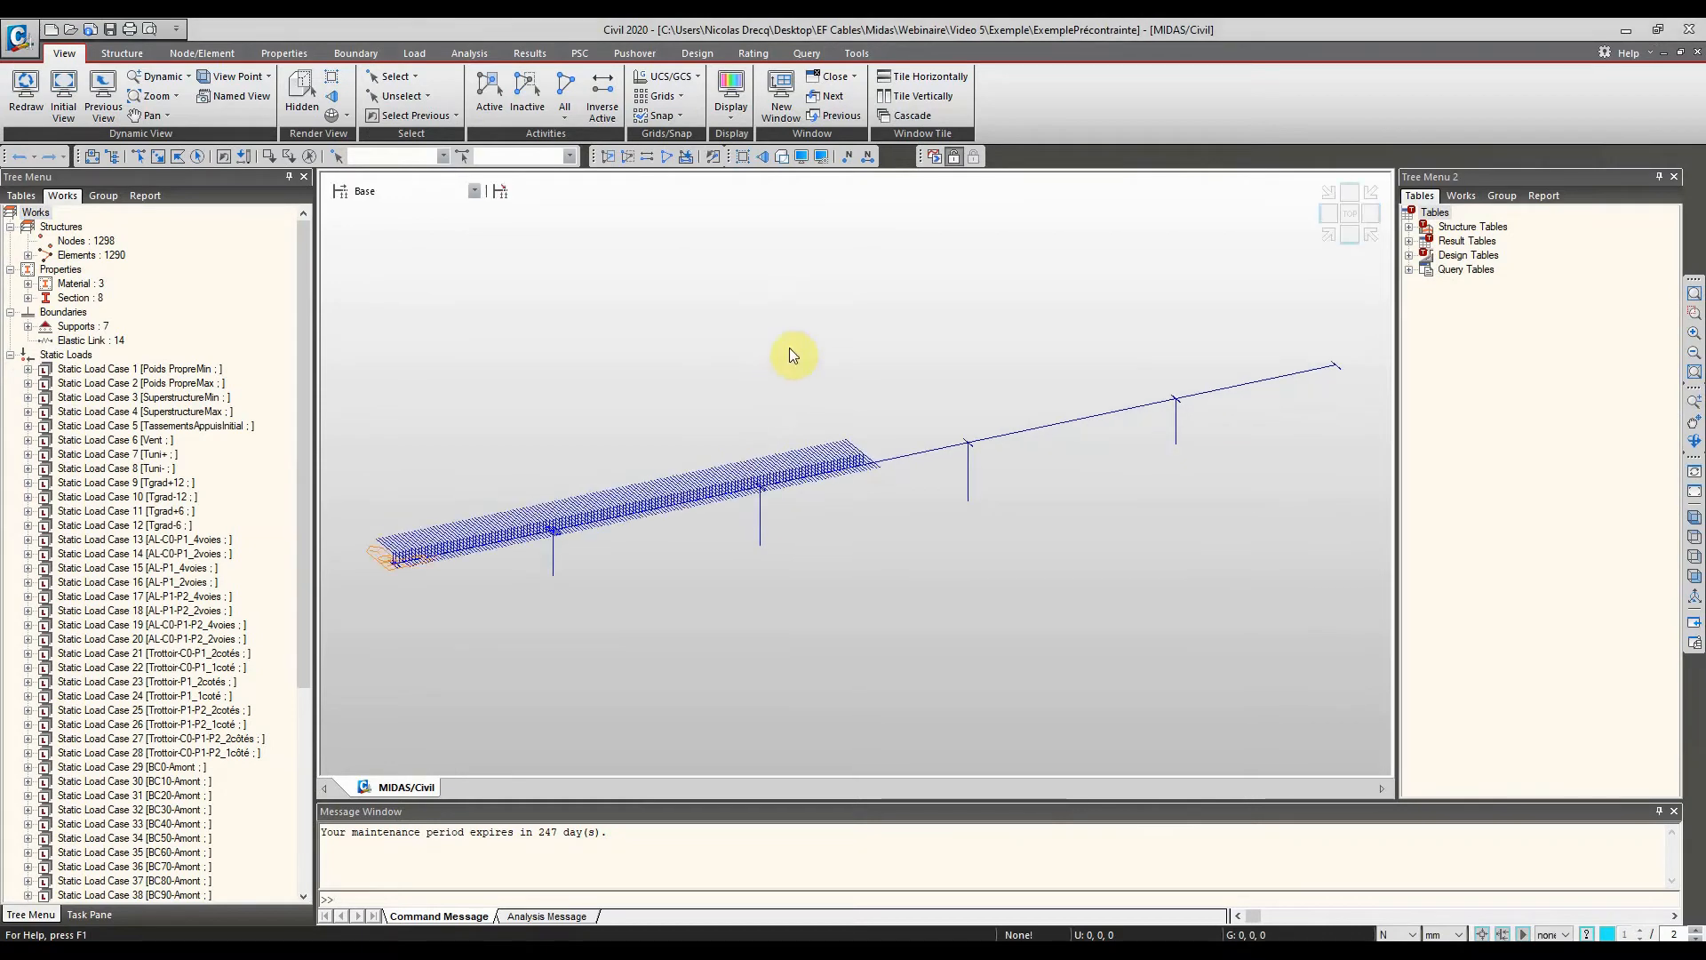
# Display the bridge model as solid sections and examine the deck, piers and box girder cross-section at its end
pyautogui.click(779, 158)
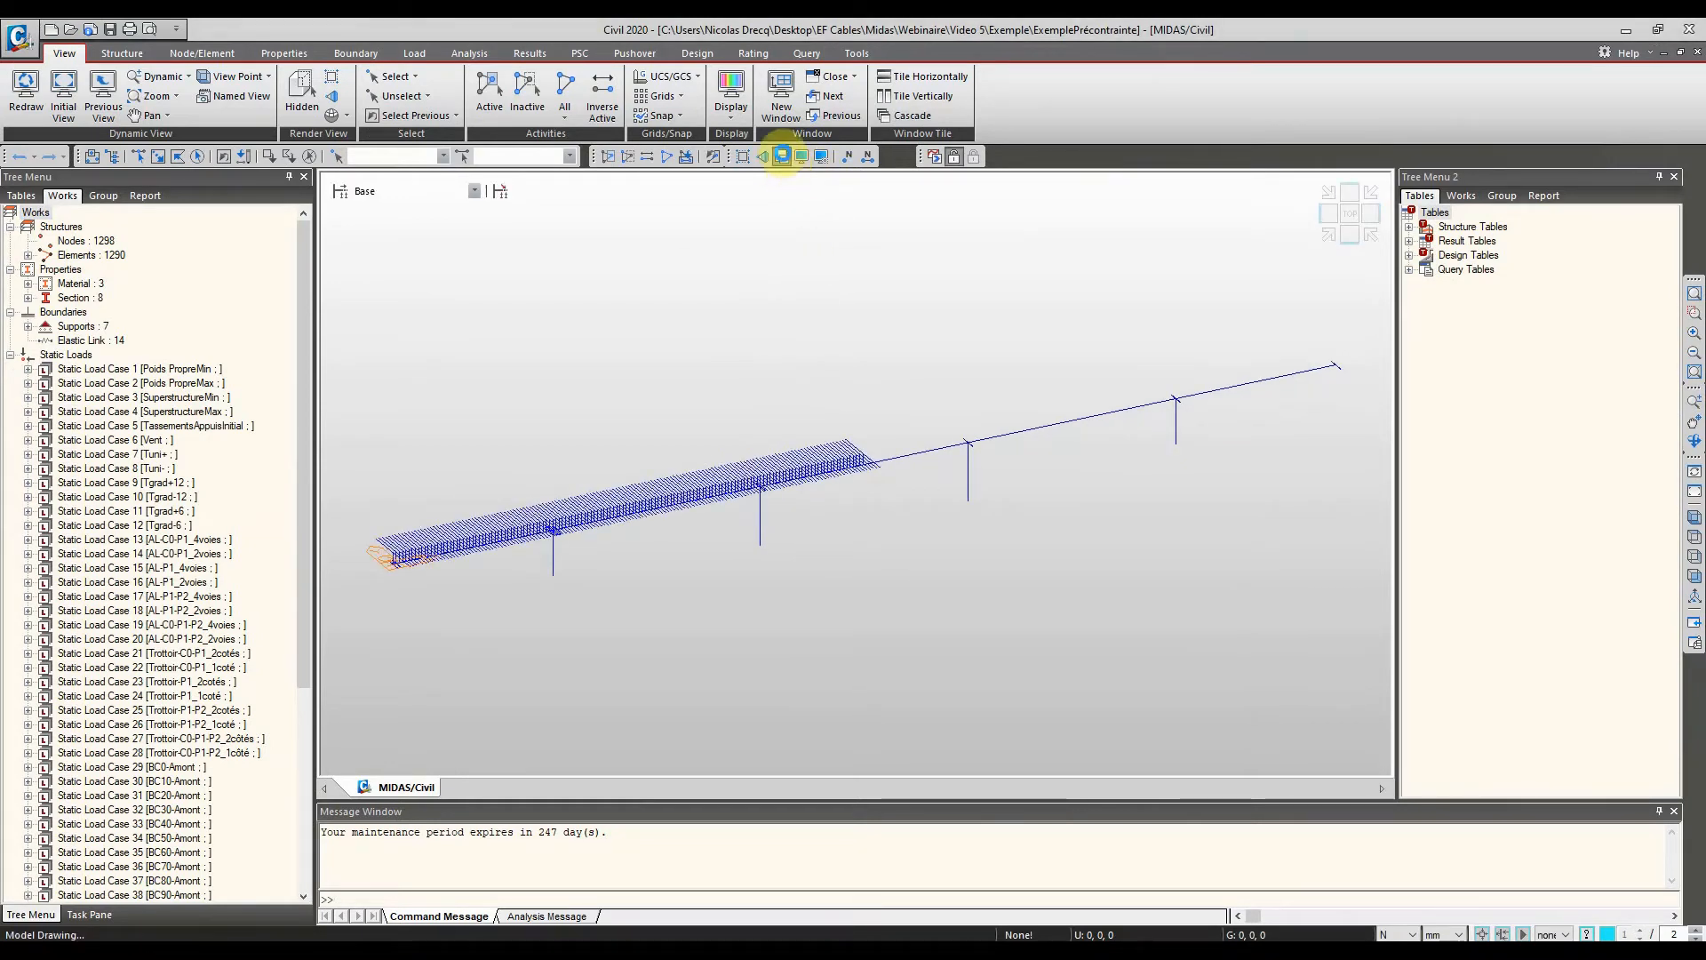
pyautogui.moveTo(1099, 543); pyautogui.dragTo(1070, 499, button='middle')
pyautogui.scroll(8, 368, 544)
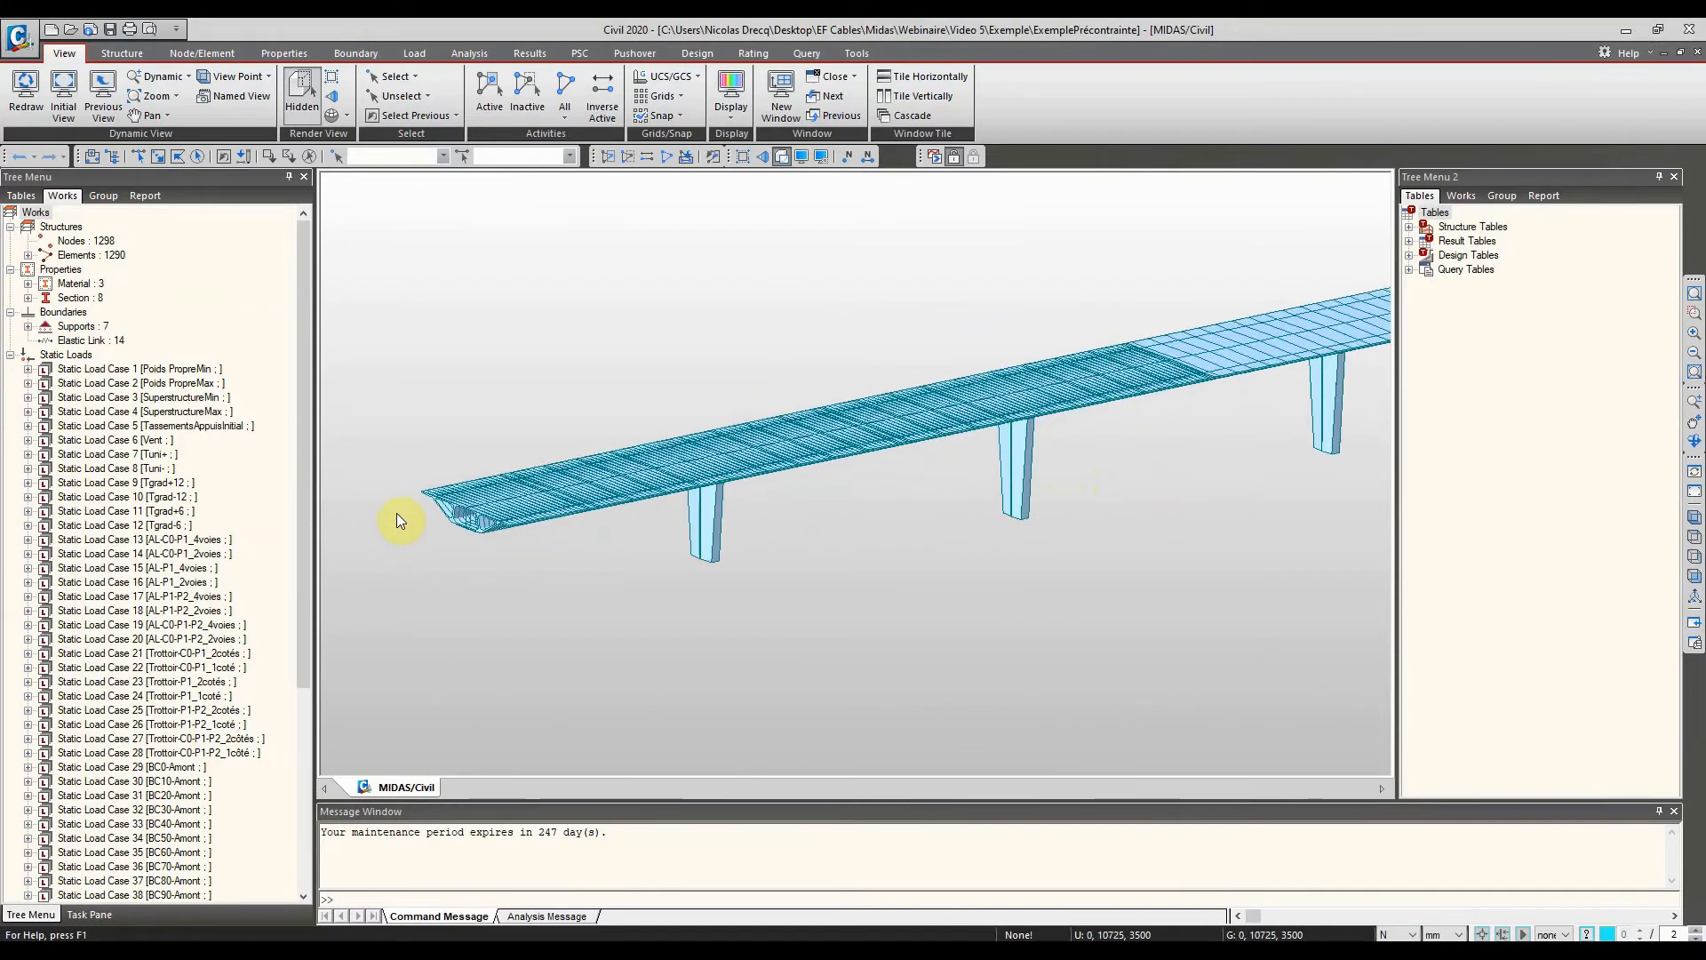
pyautogui.scroll(-6, 522, 518)
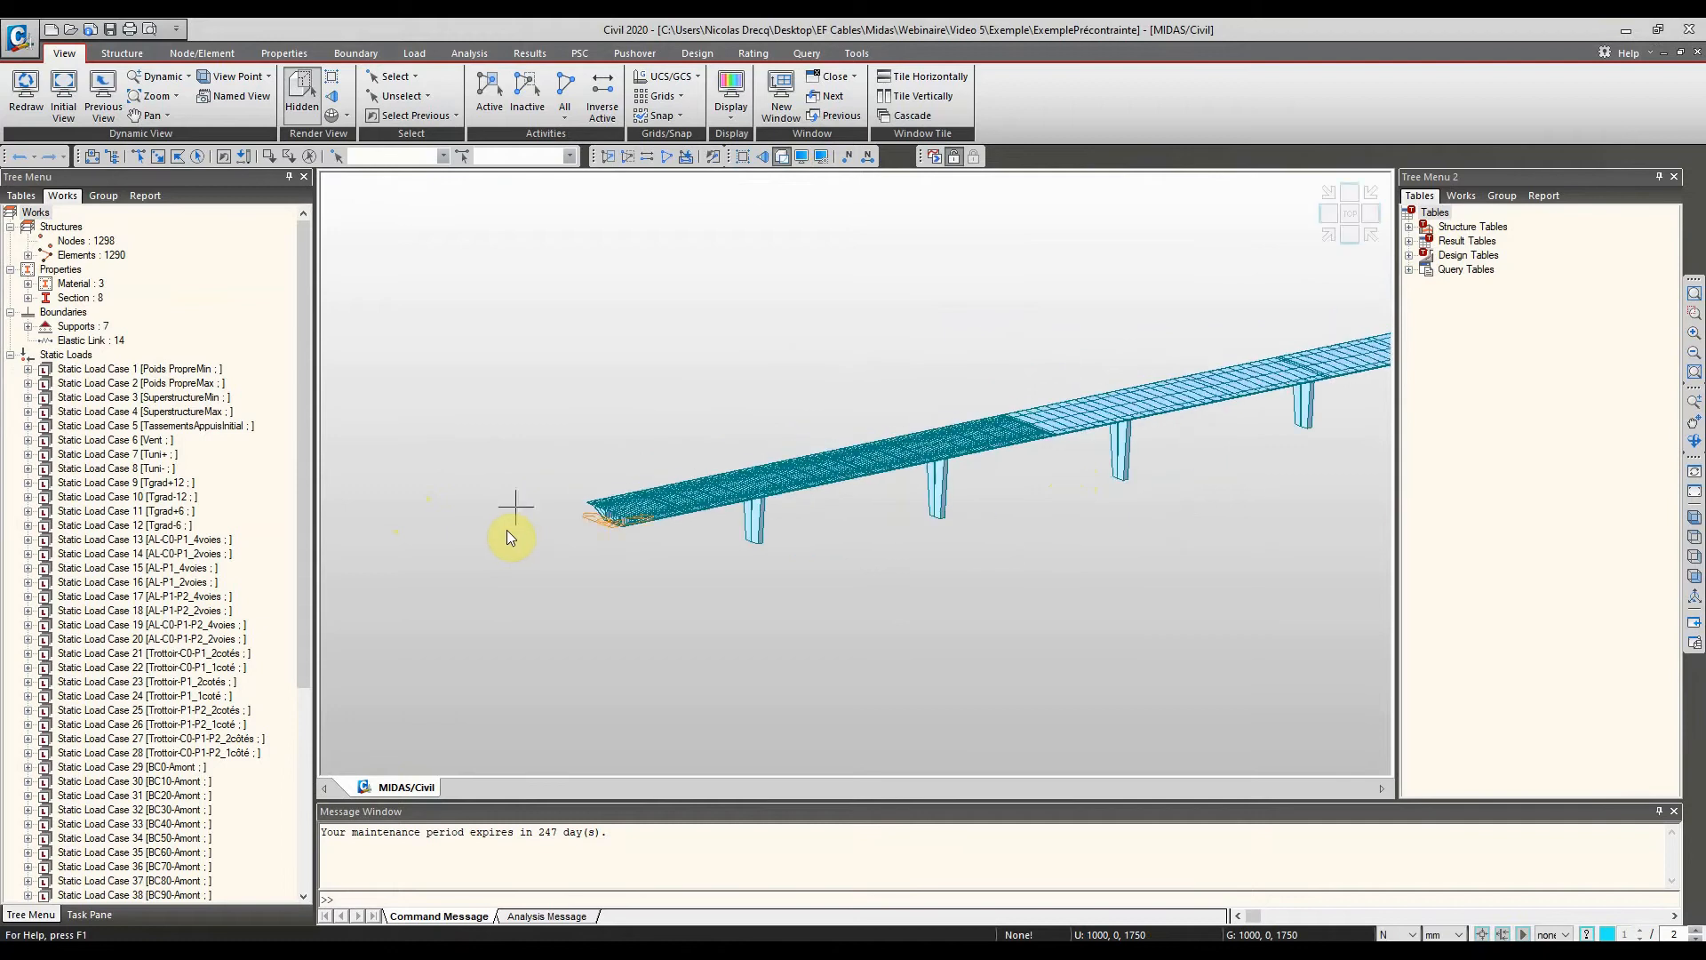
pyautogui.moveTo(827, 500); pyautogui.dragTo(621, 525, button='middle')
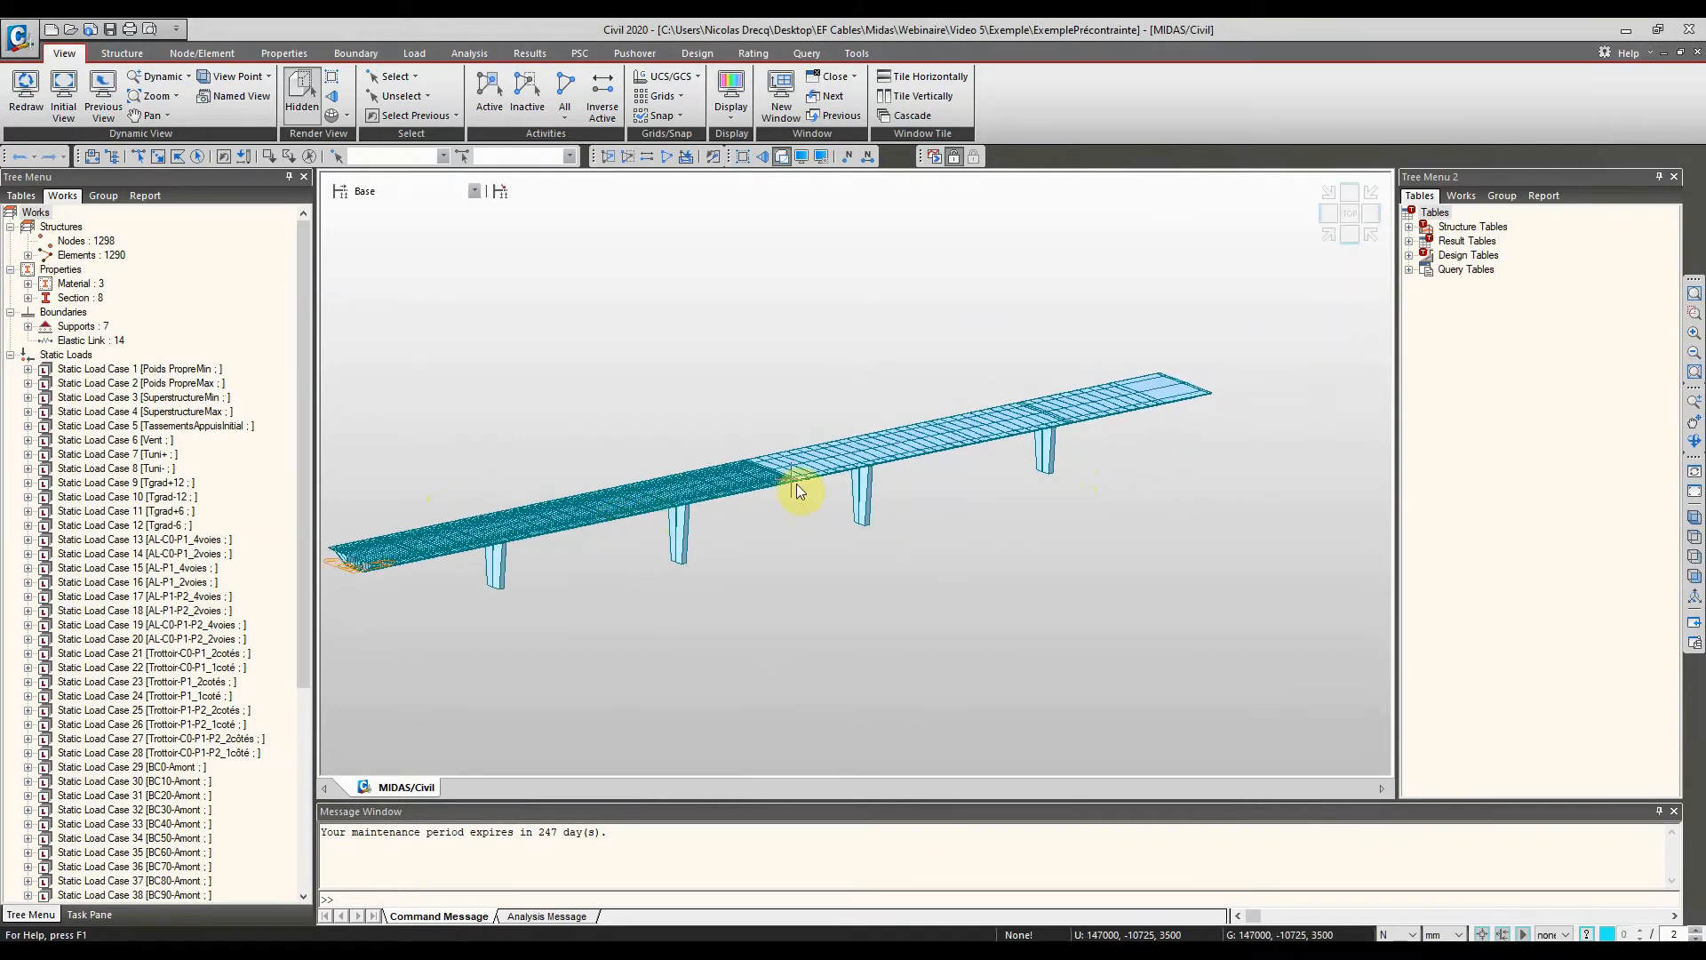
pyautogui.keyDown('ctrl'); pyautogui.moveTo(889, 449); pyautogui.dragTo(866, 478, button='middle'); pyautogui.keyUp('ctrl')
pyautogui.scroll(10, 583, 628)
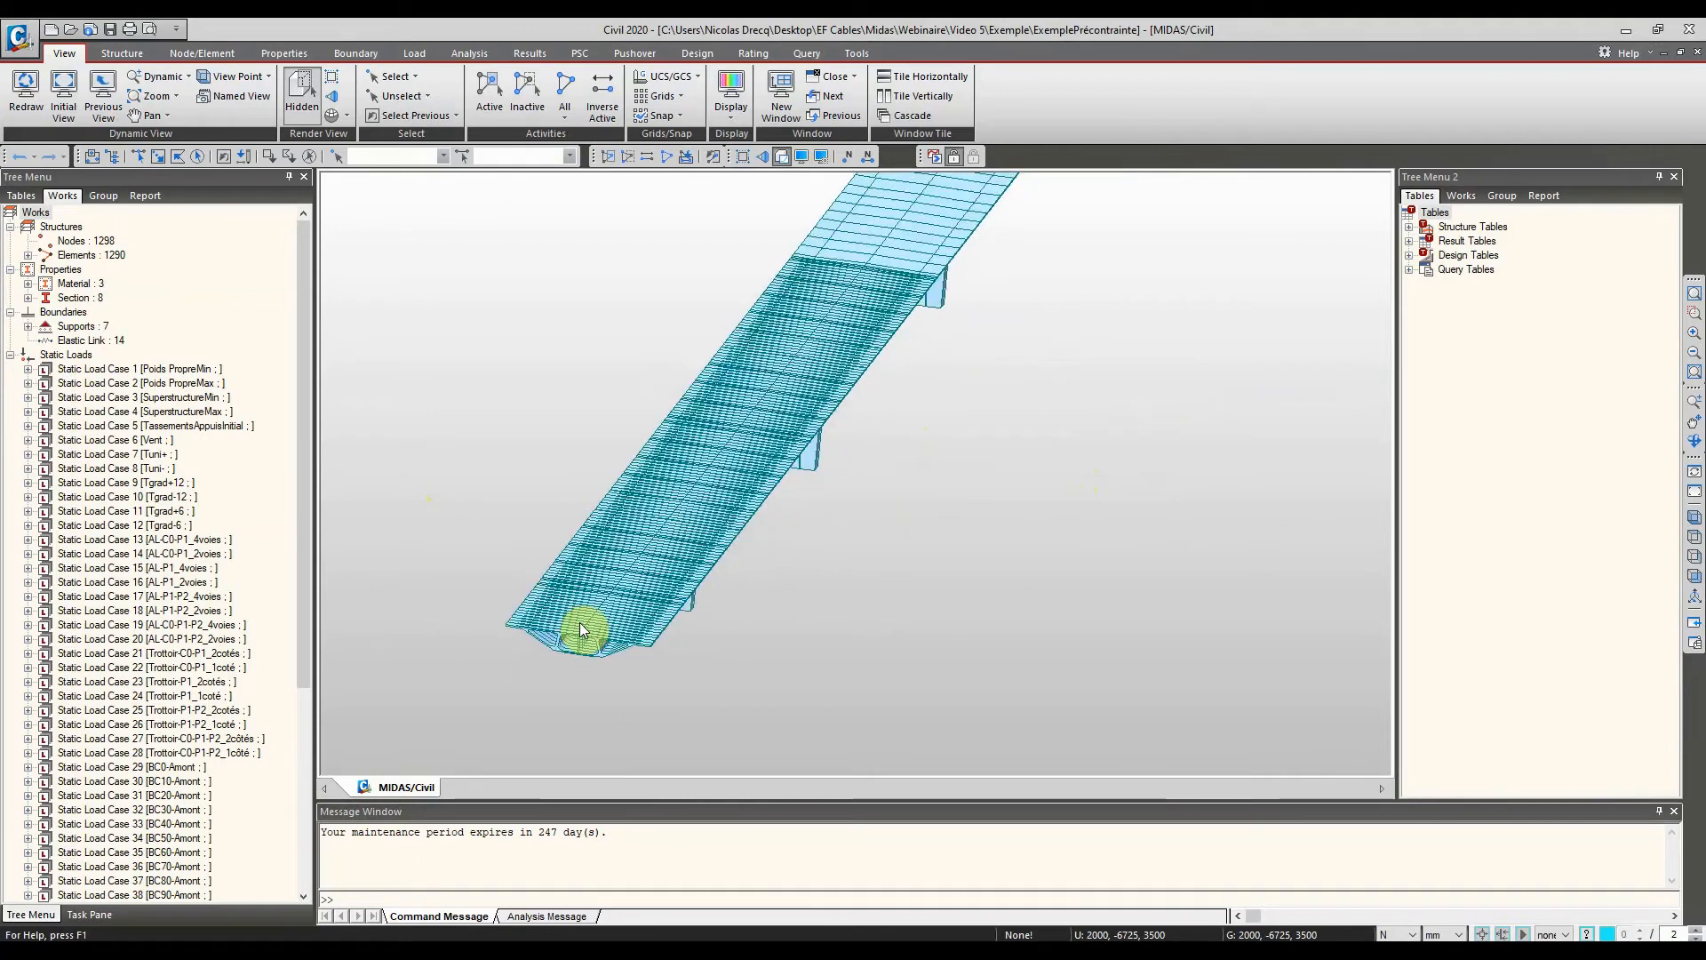
pyautogui.scroll(-3, 594, 510)
pyautogui.moveTo(450, 392); pyautogui.dragTo(427, 476, button='middle')
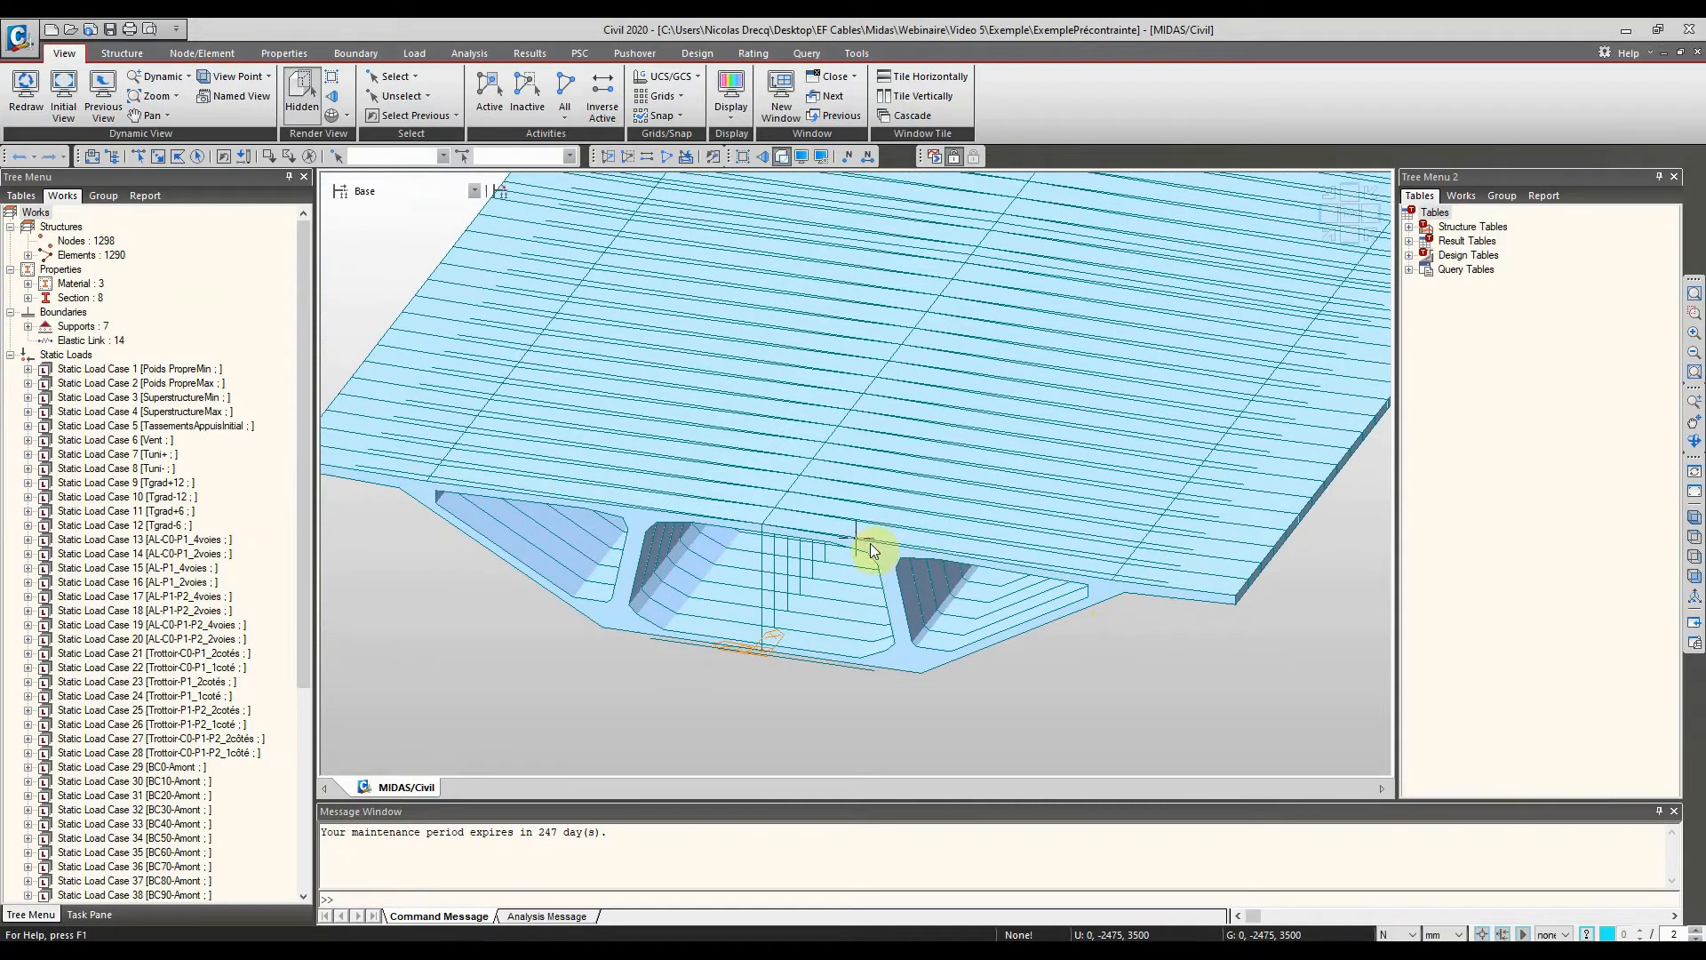
pyautogui.scroll(-6, 810, 535)
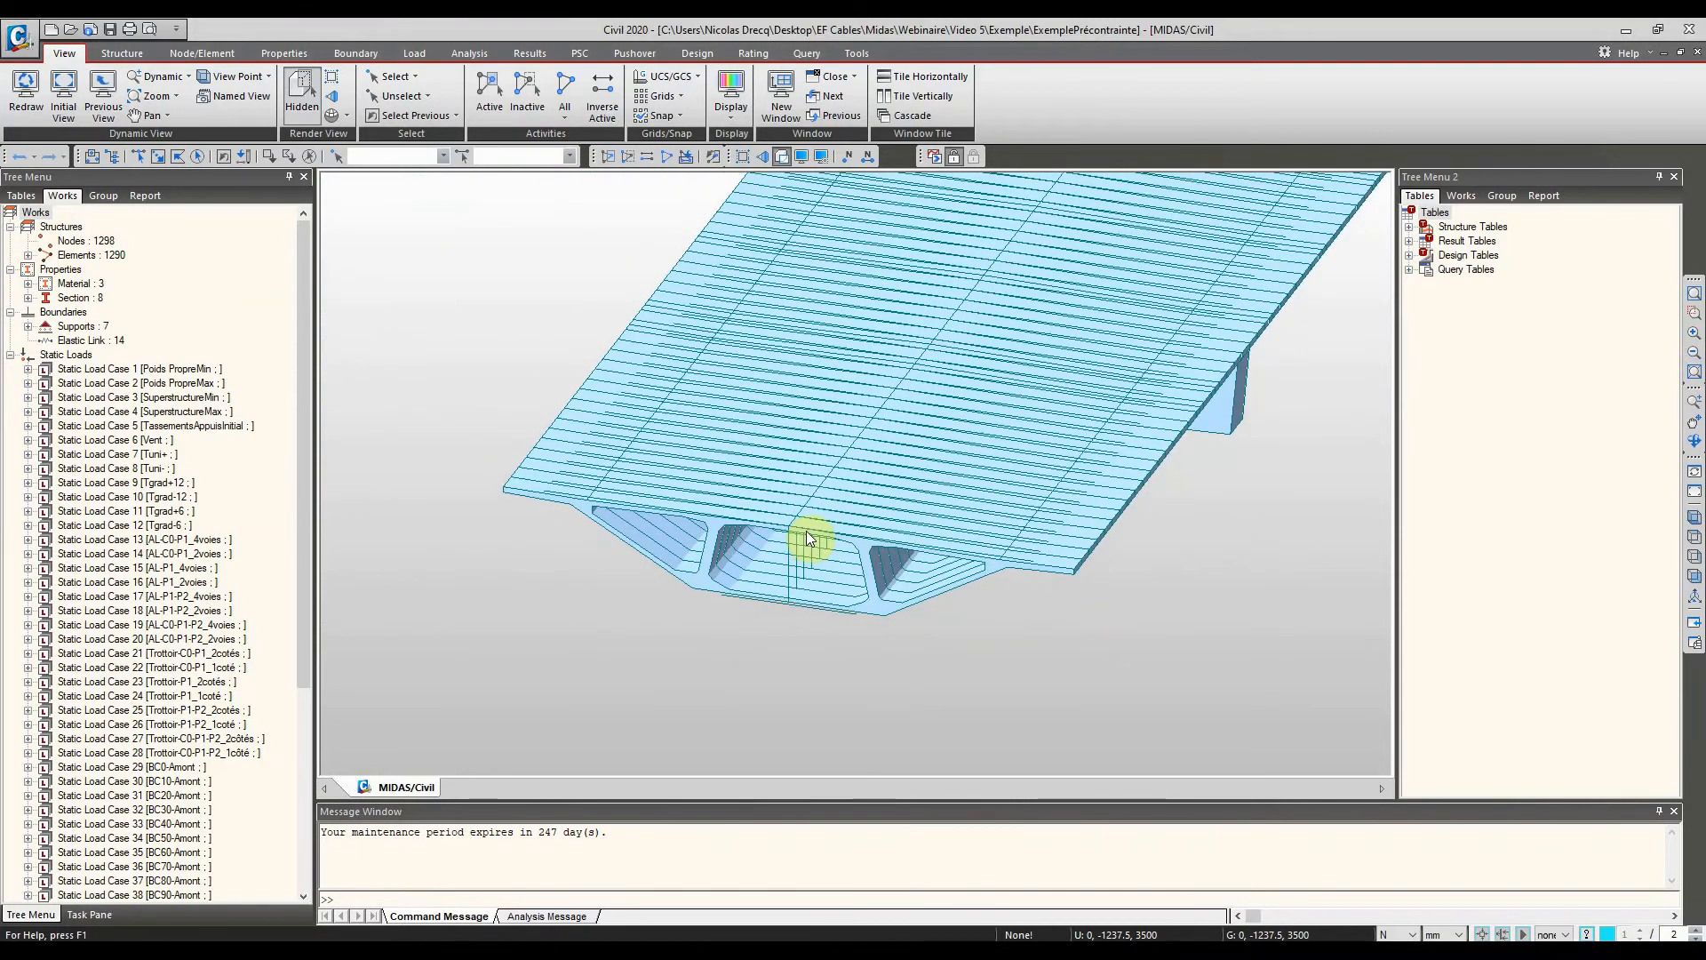
pyautogui.keyDown('ctrl'); pyautogui.moveTo(795, 535); pyautogui.dragTo(755, 526, button='middle'); pyautogui.keyUp('ctrl')
# Return the bridge to the wireframe display and examine the deck's transverse elements, girder line and piers
pyautogui.click(782, 157)
pyautogui.moveTo(752, 363); pyautogui.dragTo(828, 609, button='middle')
pyautogui.scroll(1, 930, 434)
pyautogui.scroll(-3, 835, 489)
pyautogui.scroll(-1, 803, 490)
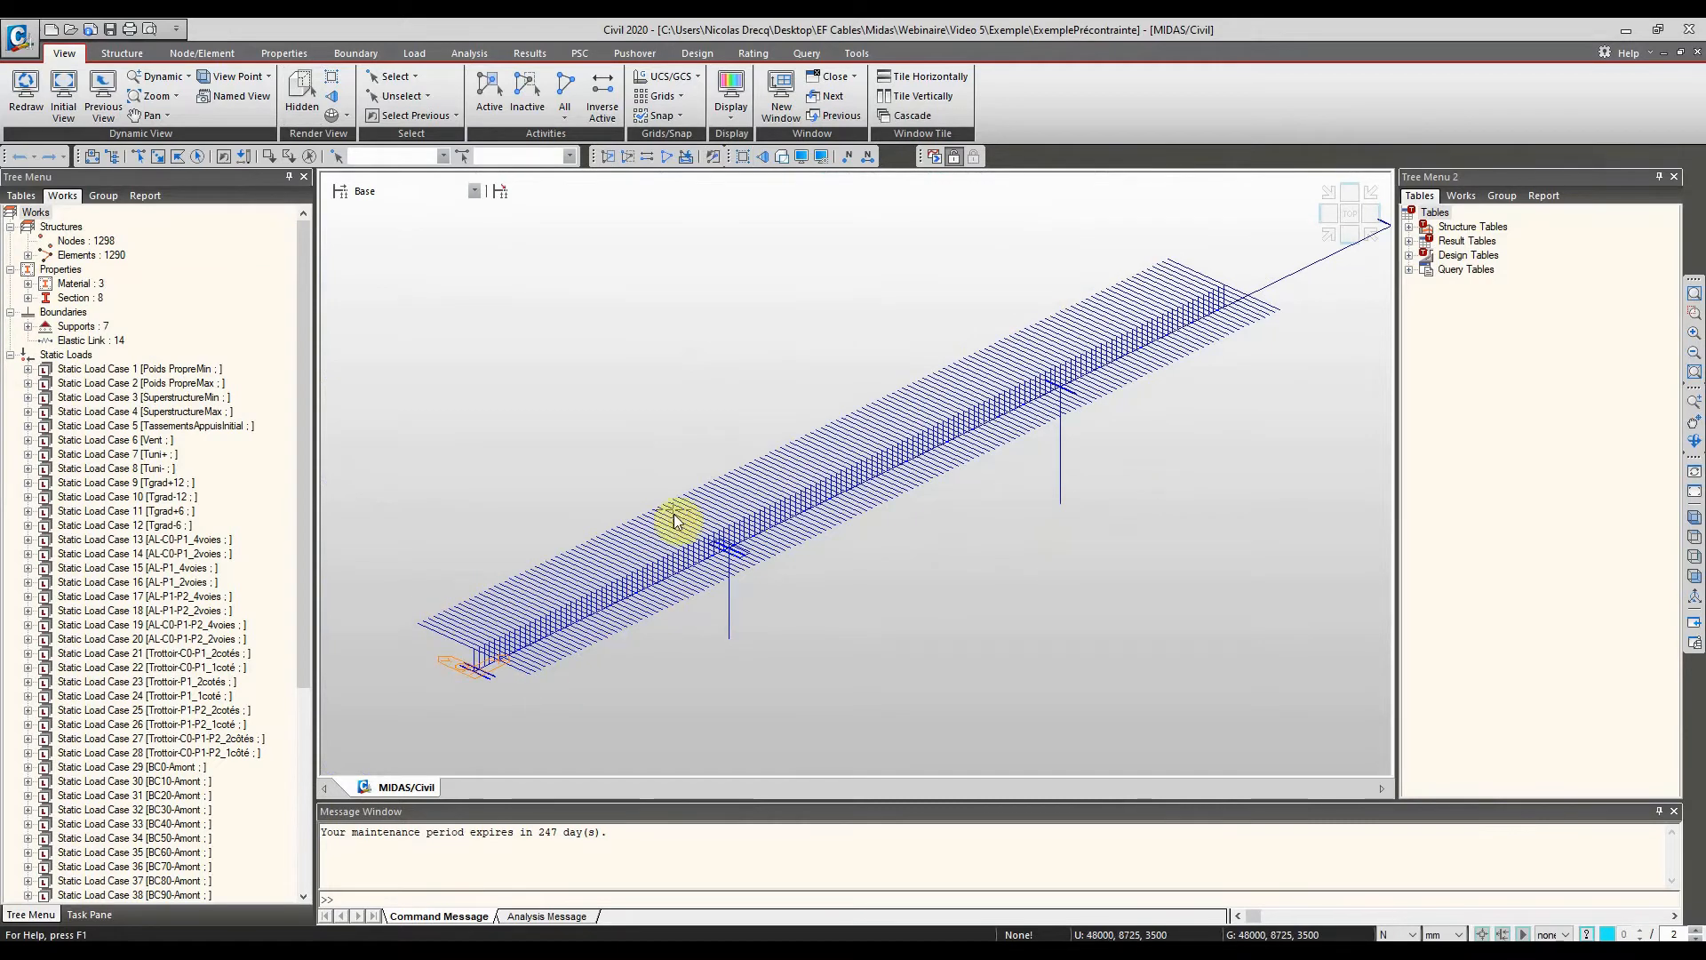
pyautogui.scroll(-3, 744, 485)
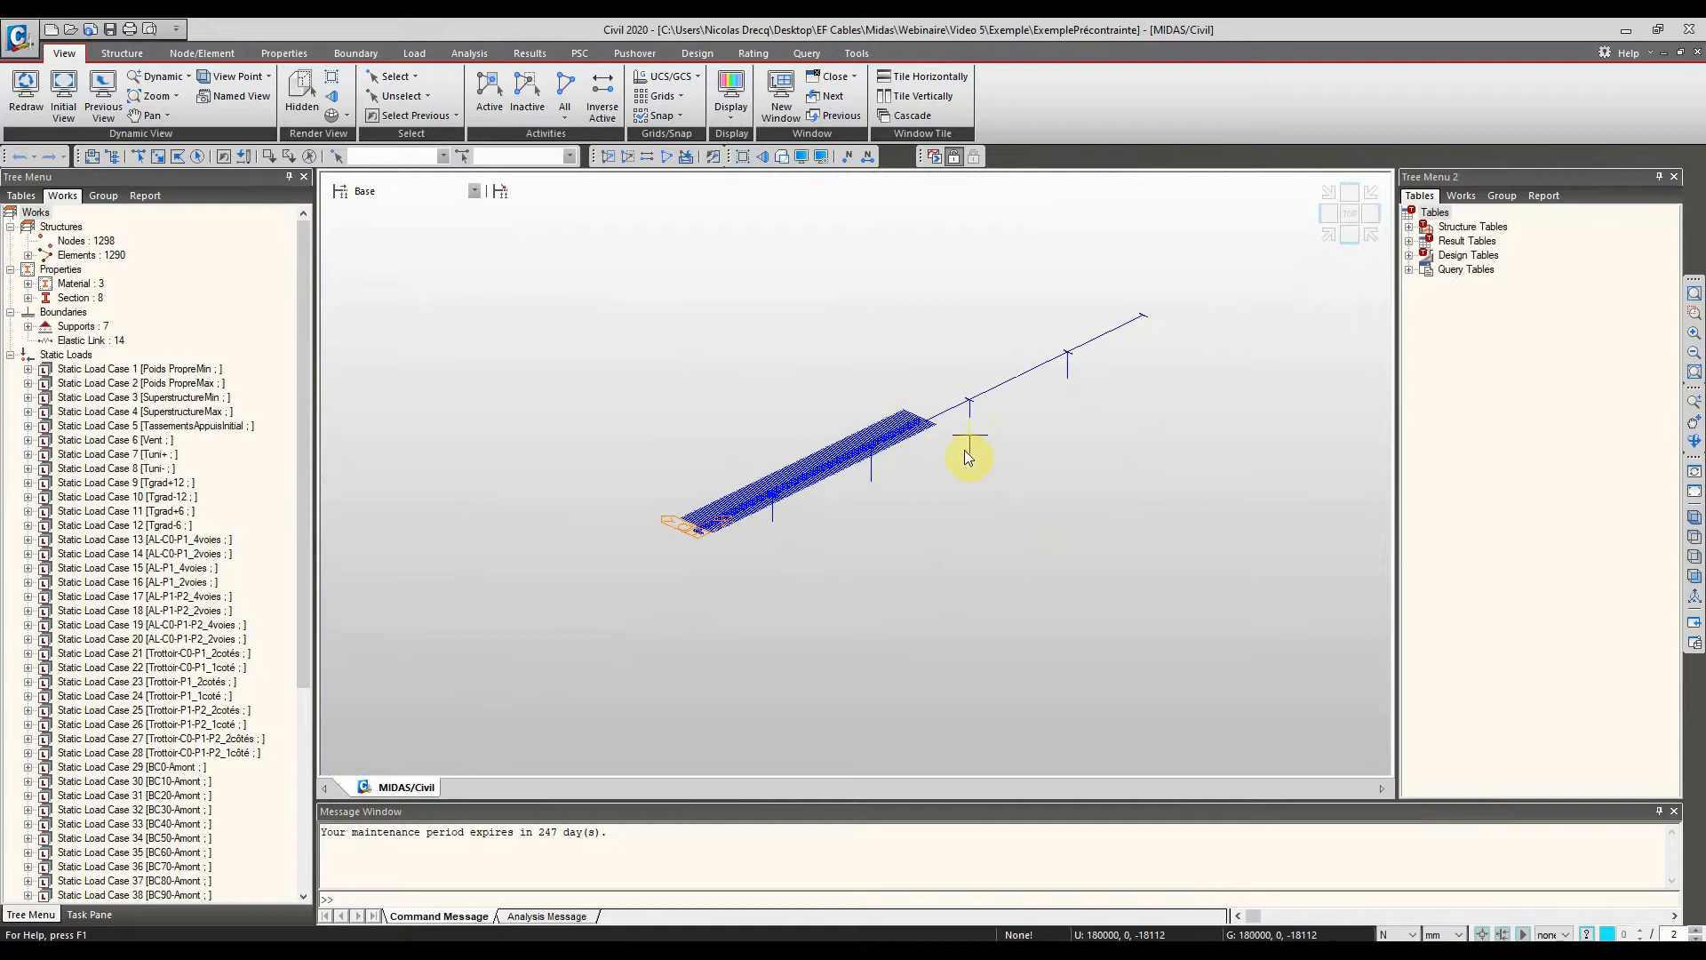
pyautogui.moveTo(971, 423); pyautogui.dragTo(930, 457, button='middle')
pyautogui.scroll(2, 938, 469)
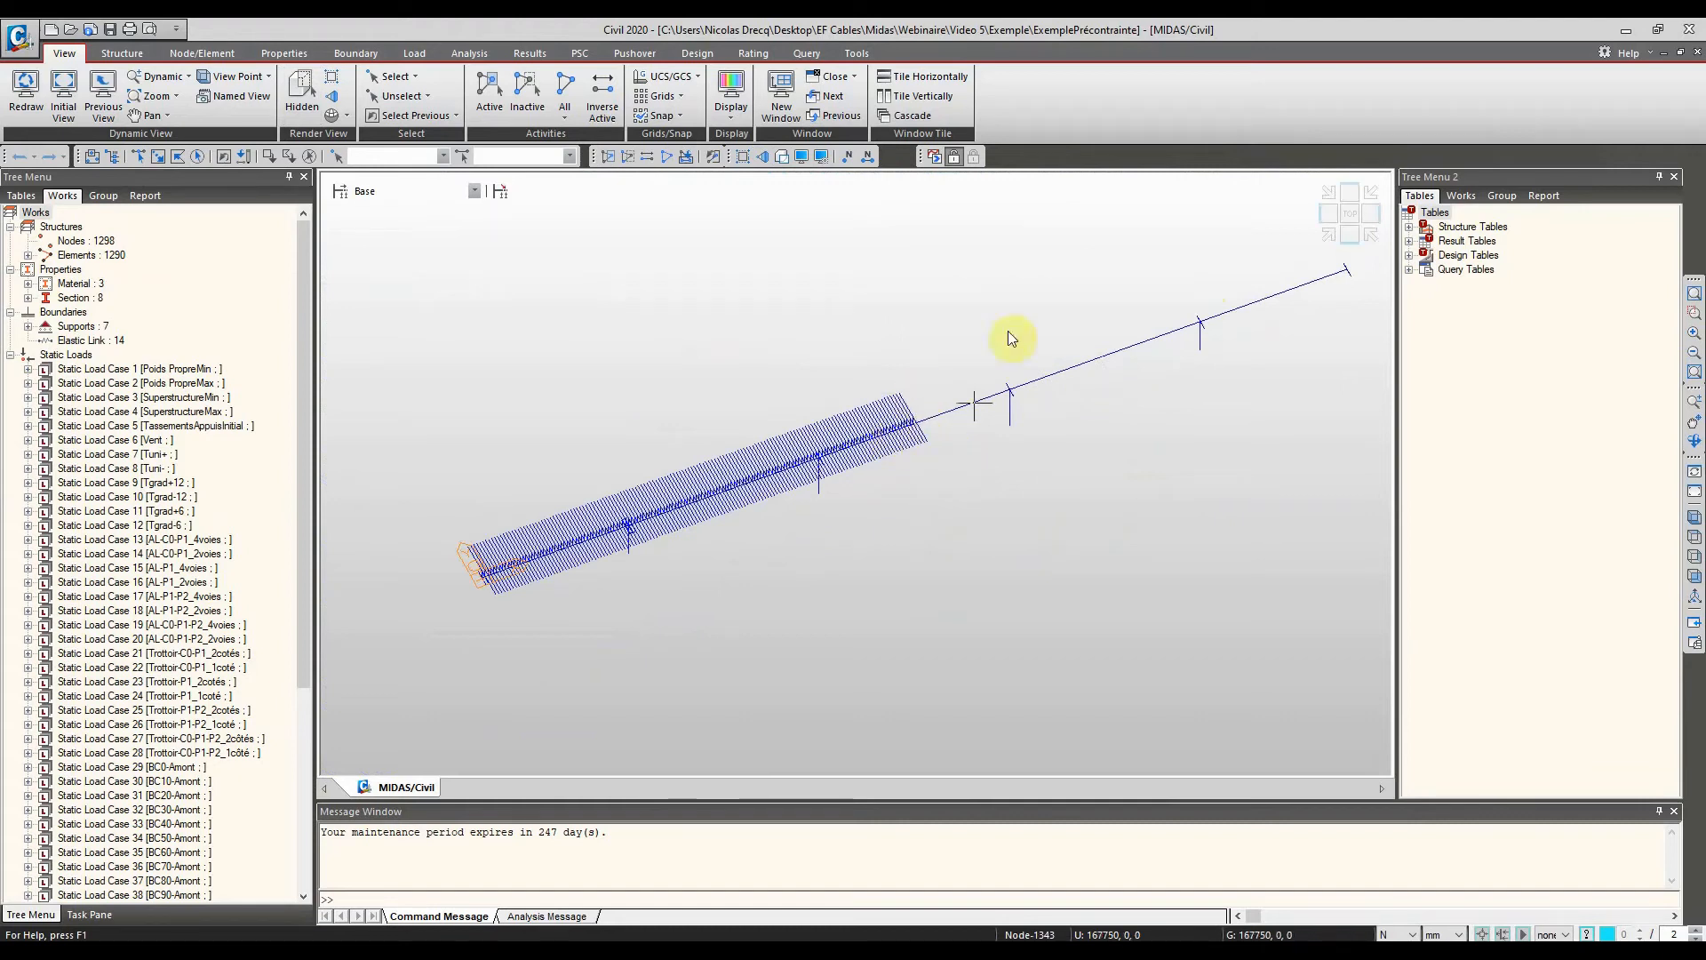
pyautogui.moveTo(988, 330); pyautogui.dragTo(964, 403, button='middle')
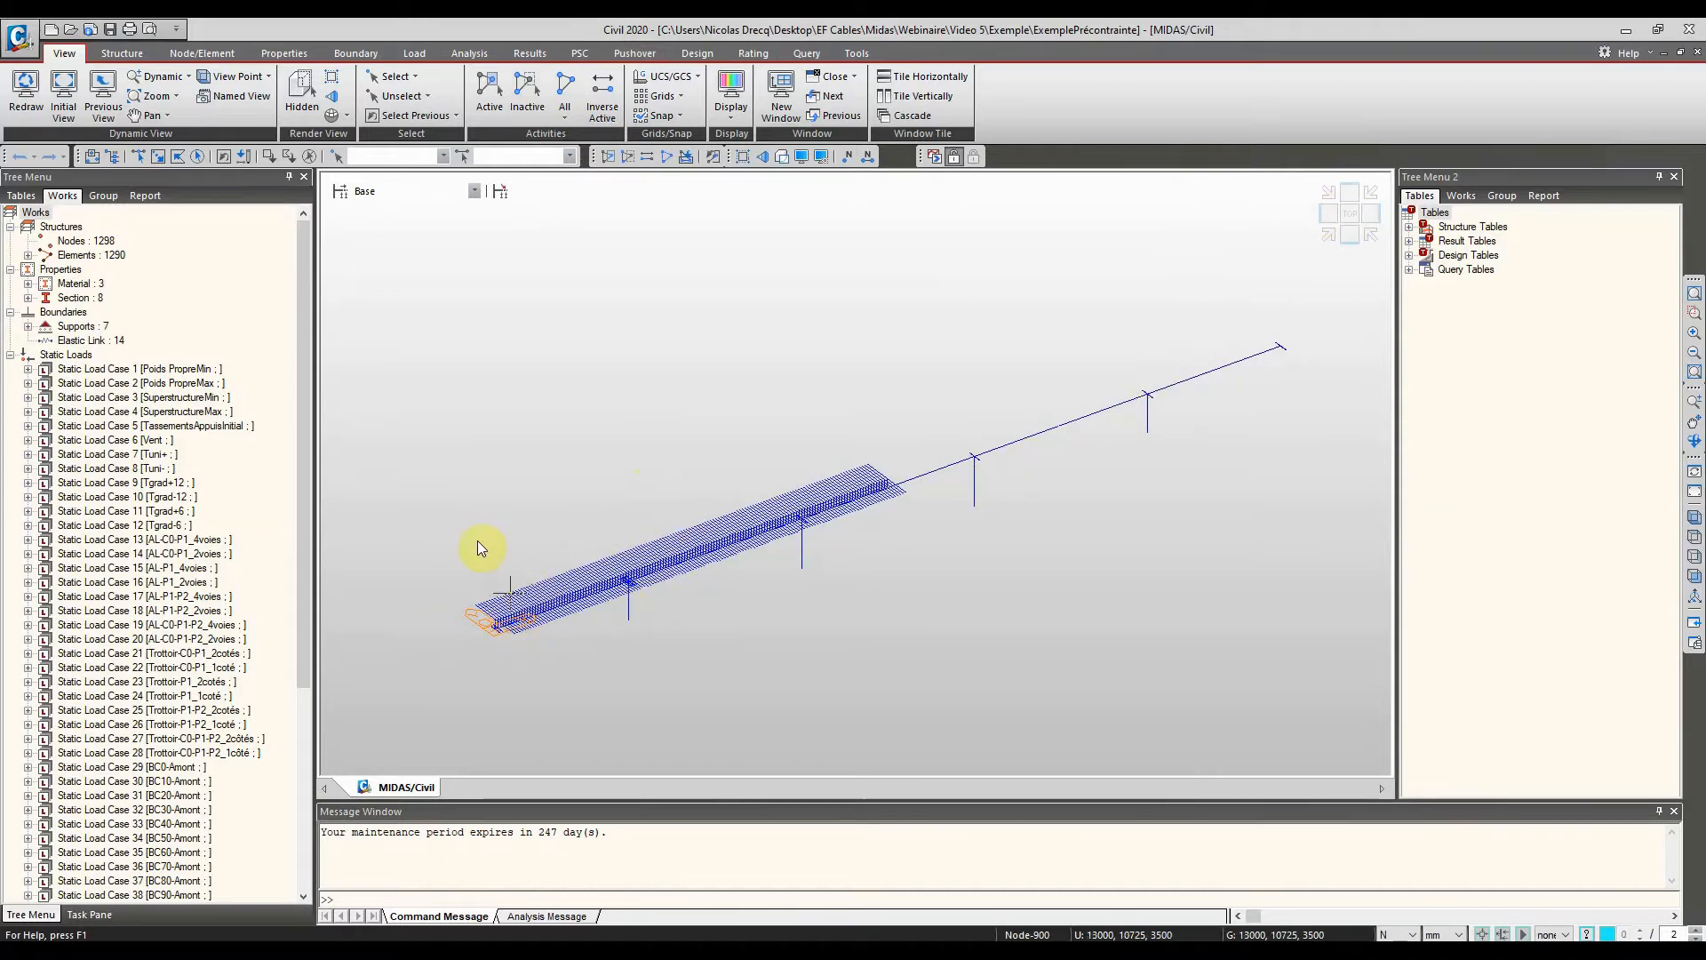
pyautogui.scroll(5, 494, 619)
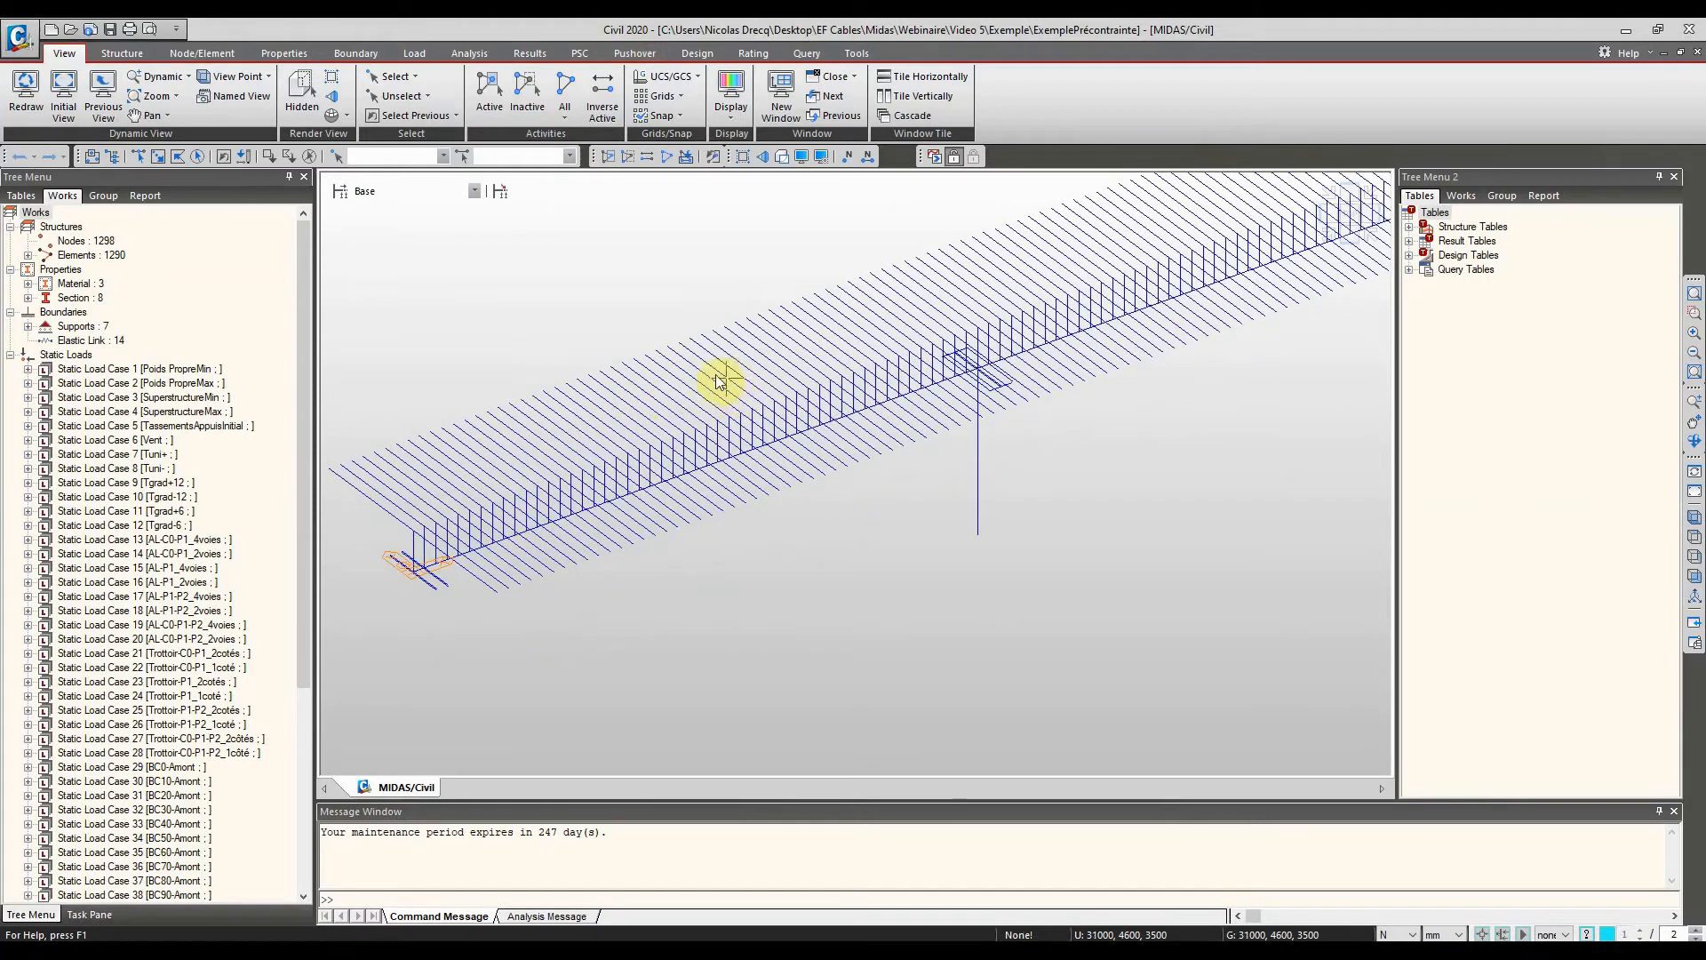
# Review the static load cases in the model tree, from AL-C0-P1_4voies to AL-P1_4voies and the BC cases below
pyautogui.click(174, 541)
pyautogui.click(178, 556)
pyautogui.click(178, 568)
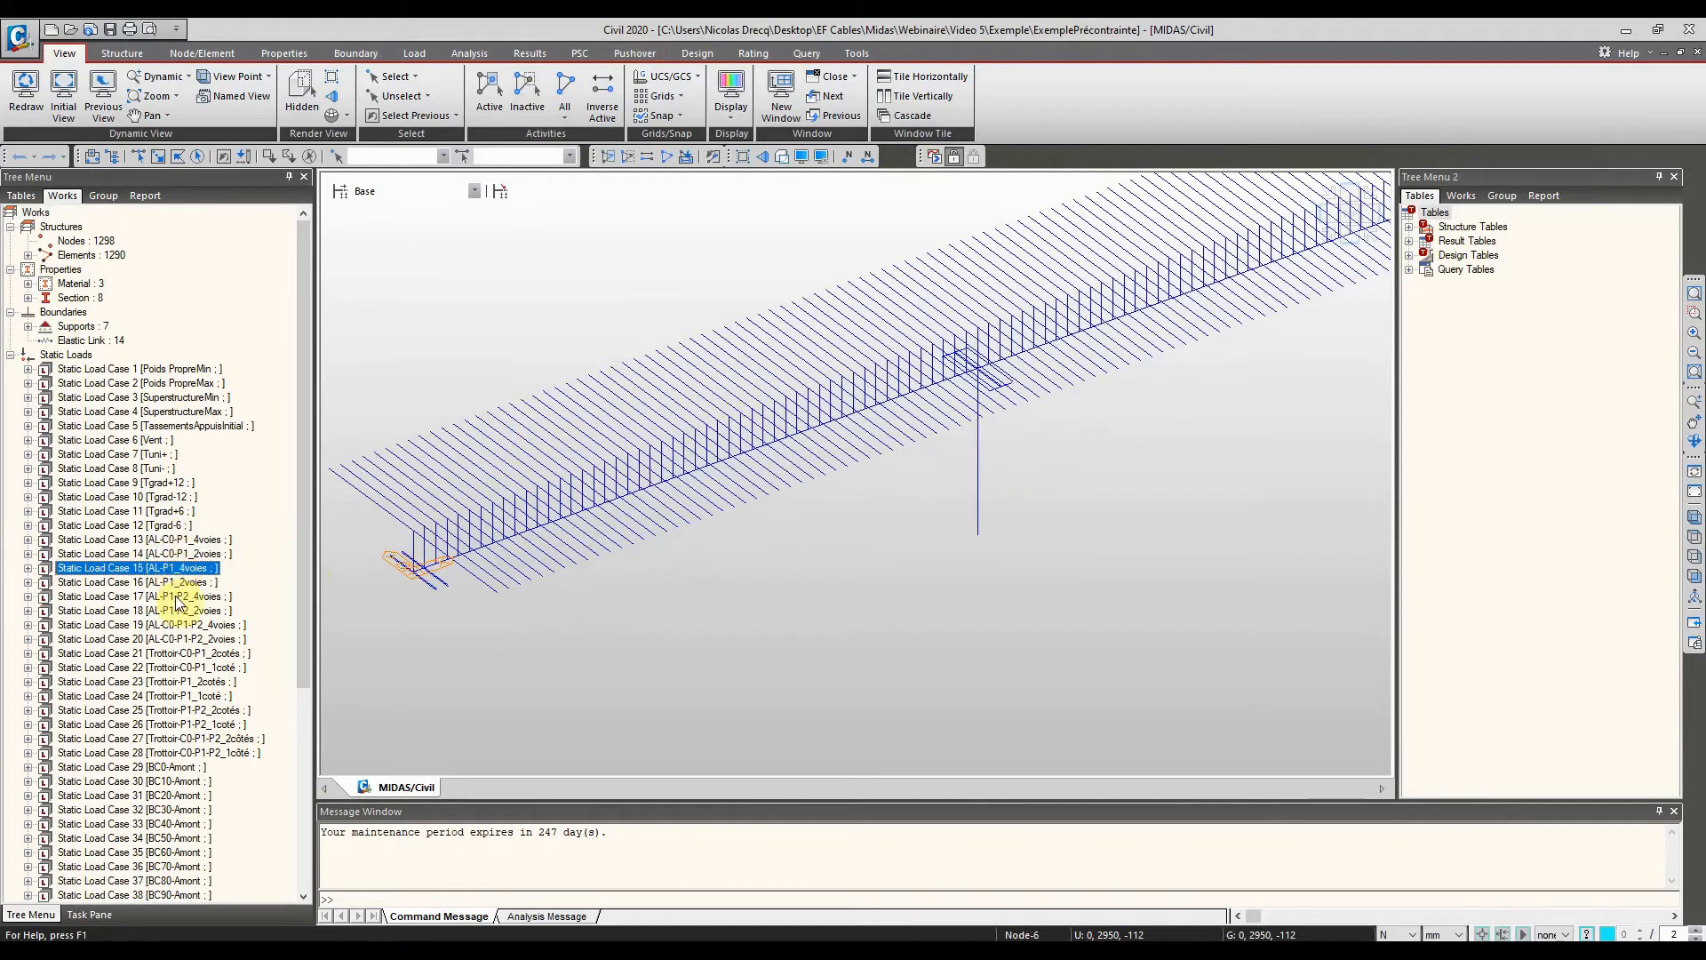
pyautogui.scroll(-1, 183, 765)
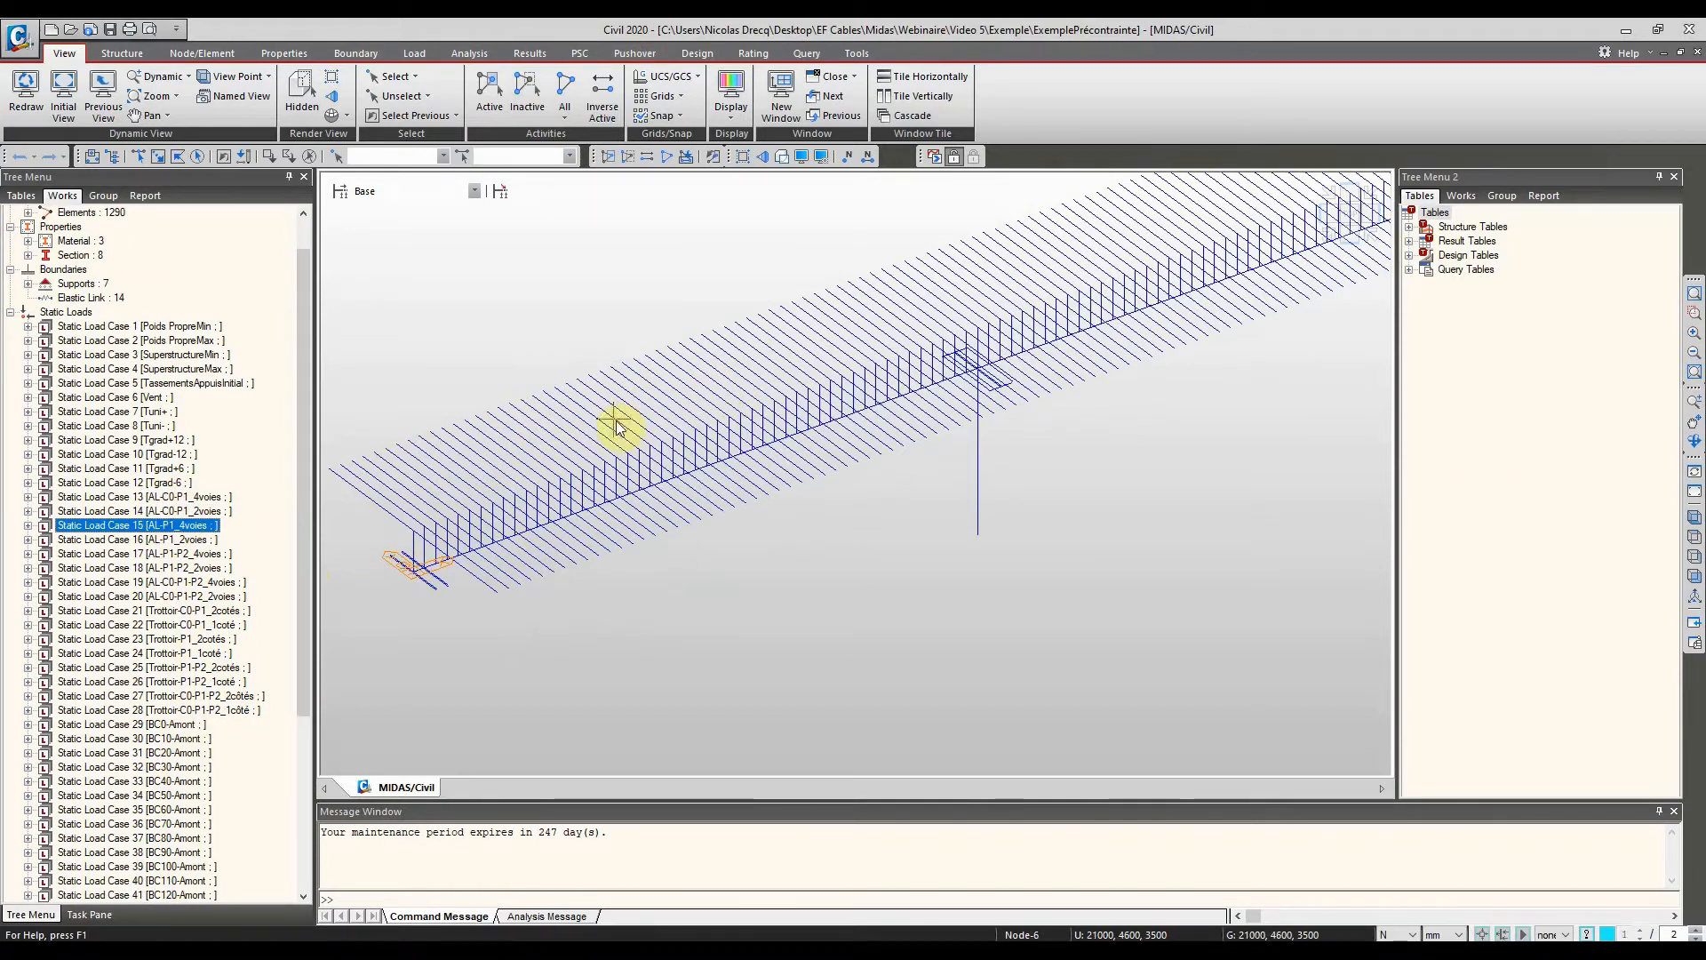
# Display the nodal loads of static load case 34, BC50-Amont, on the model and examine their placement on the deck
pyautogui.click(120, 796)
pyautogui.click(28, 795)
pyautogui.rightClick(70, 811)
pyautogui.click(126, 842)
pyautogui.moveTo(749, 473); pyautogui.dragTo(552, 661, button='middle')
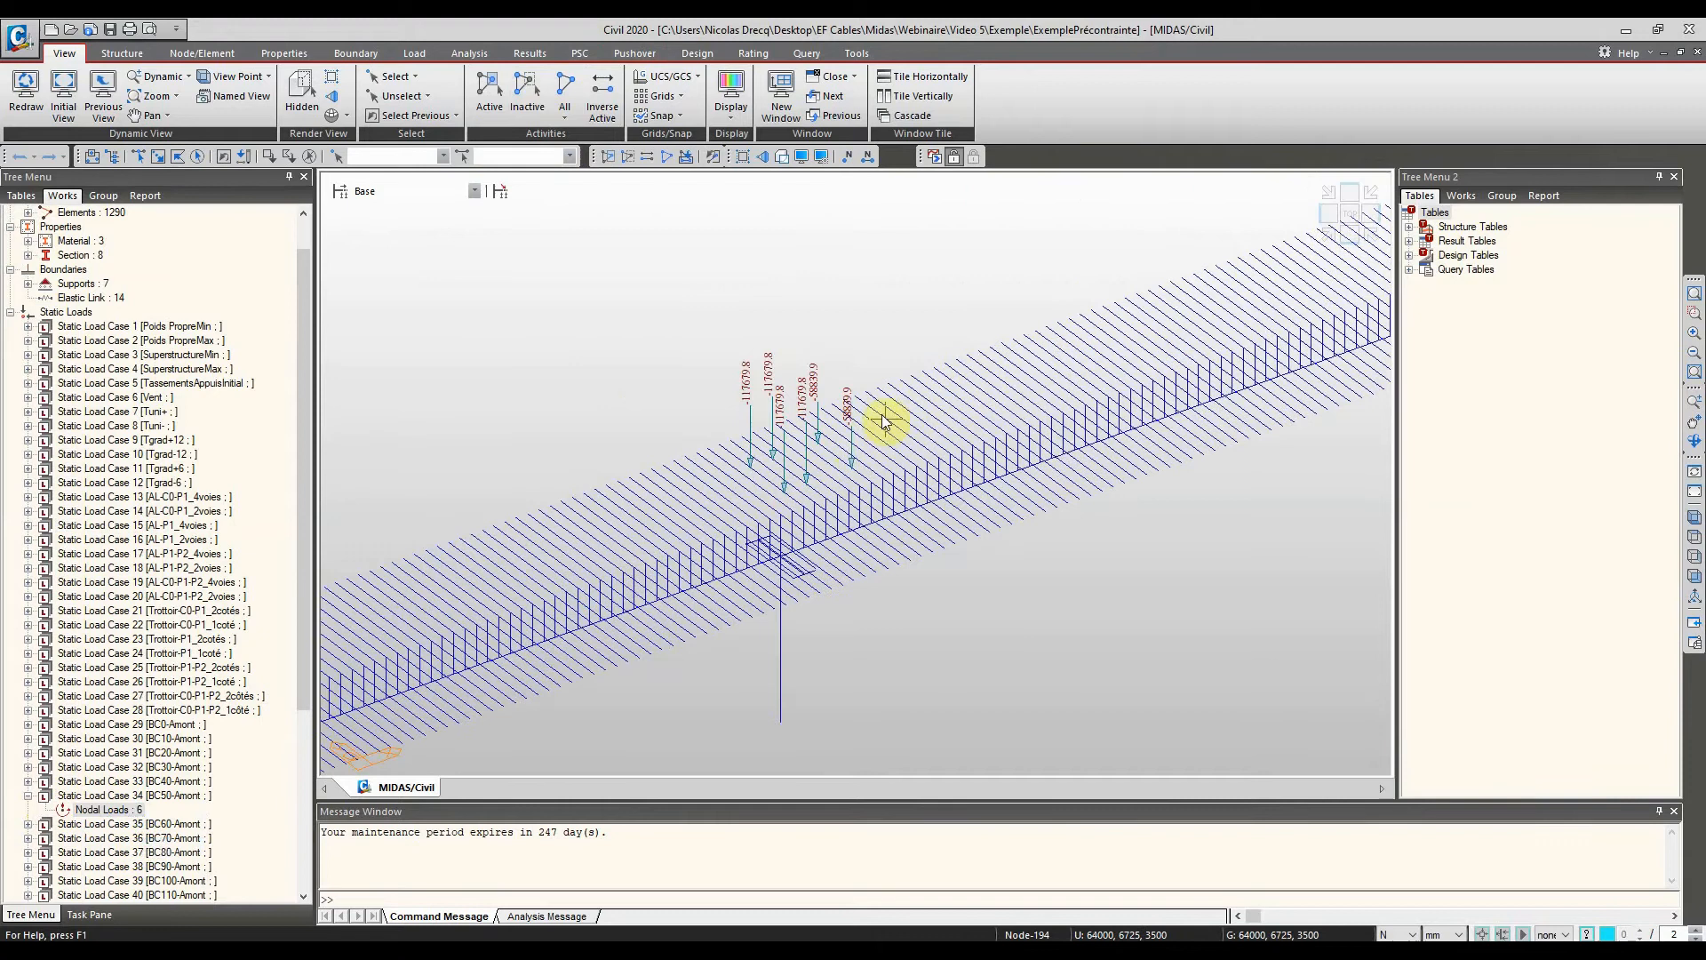
pyautogui.scroll(-3, 823, 476)
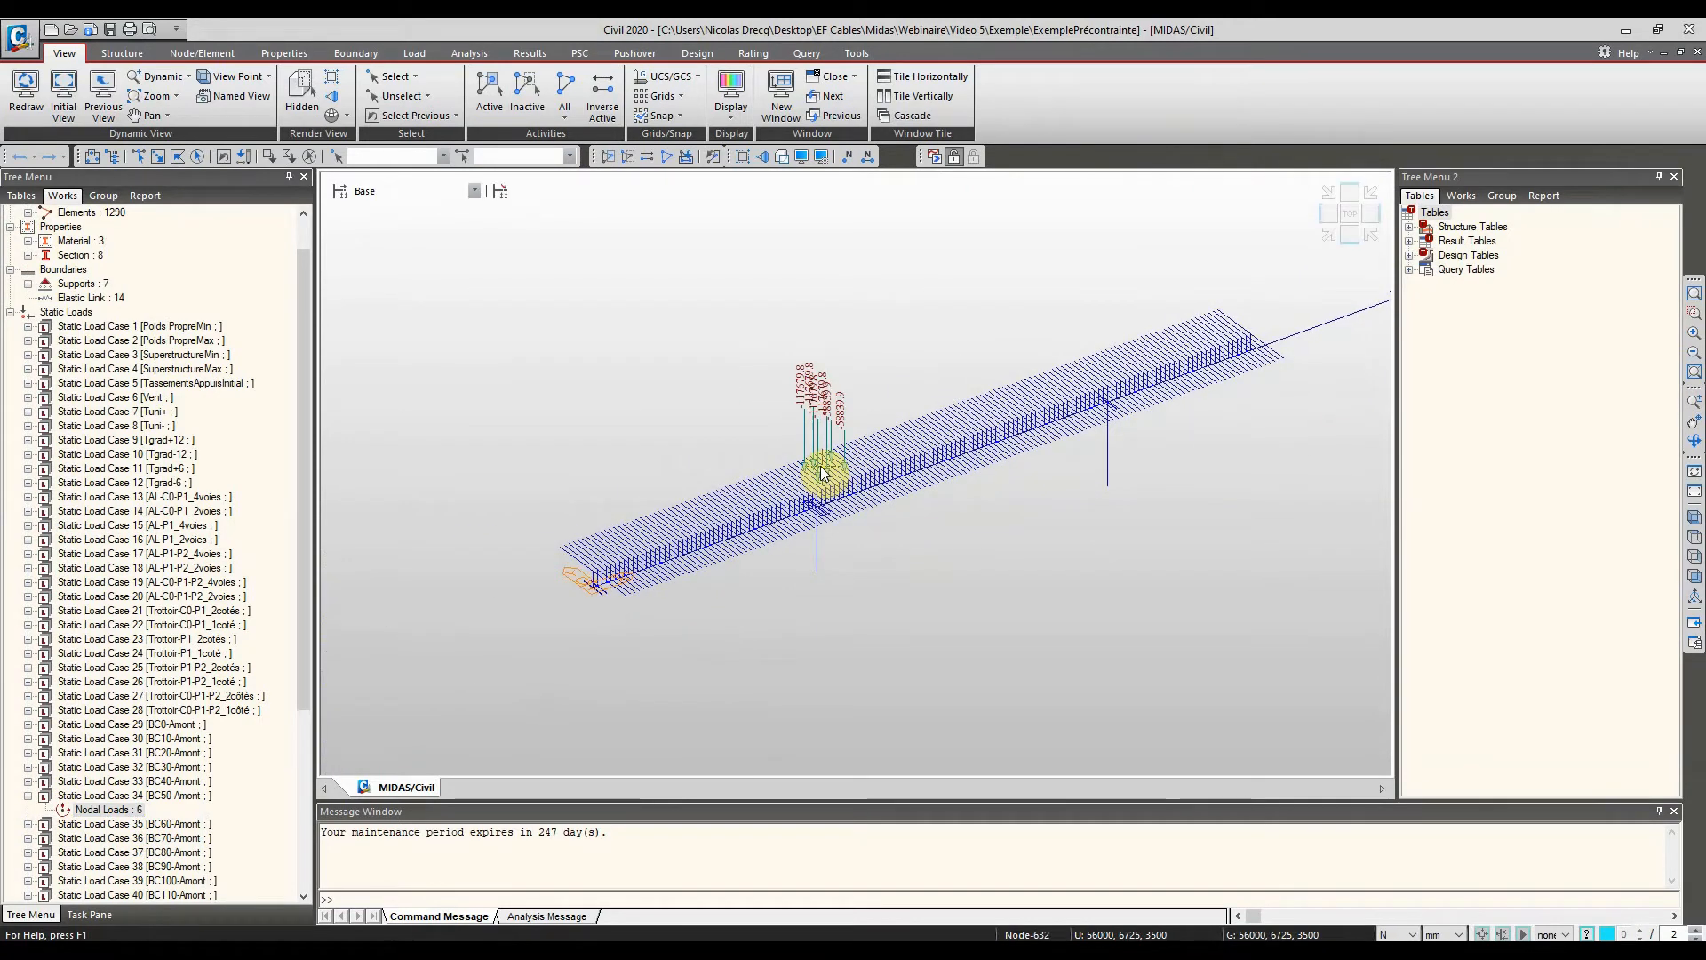
pyautogui.moveTo(823, 474)
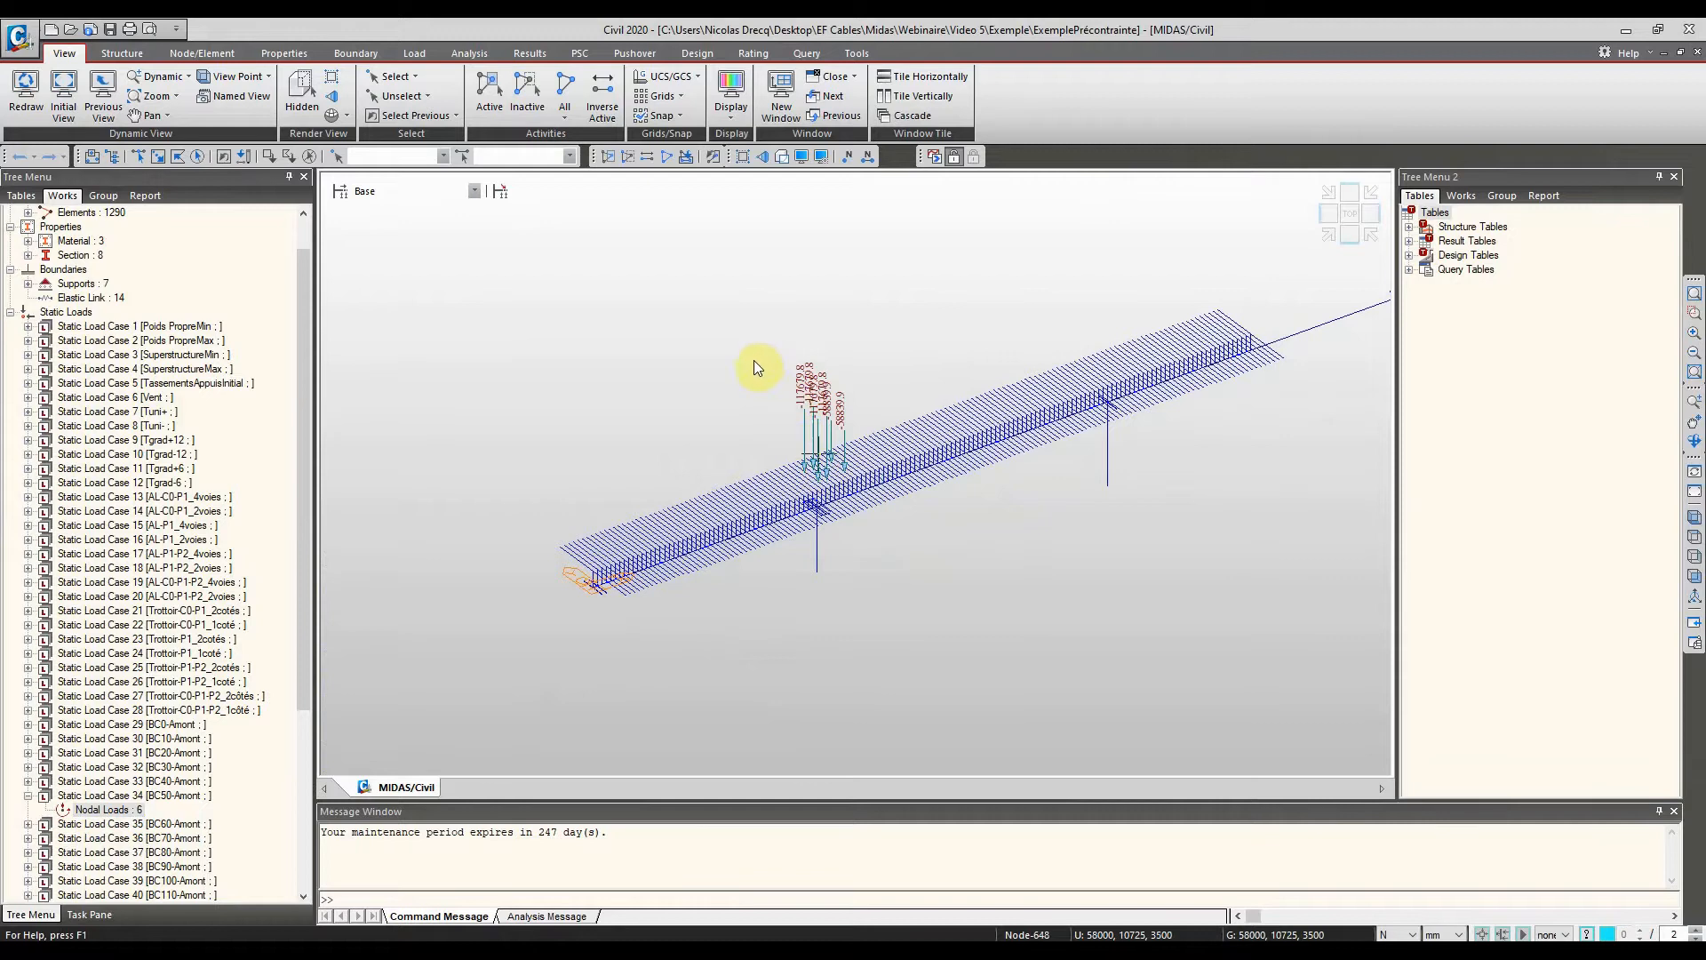
pyautogui.moveTo(735, 411)
pyautogui.keyDown('ctrl'); pyautogui.mouseDown(button='middle')
pyautogui.moveTo(765, 397)
pyautogui.moveTo(747, 432)
pyautogui.mouseUp(button='middle'); pyautogui.keyUp('ctrl')
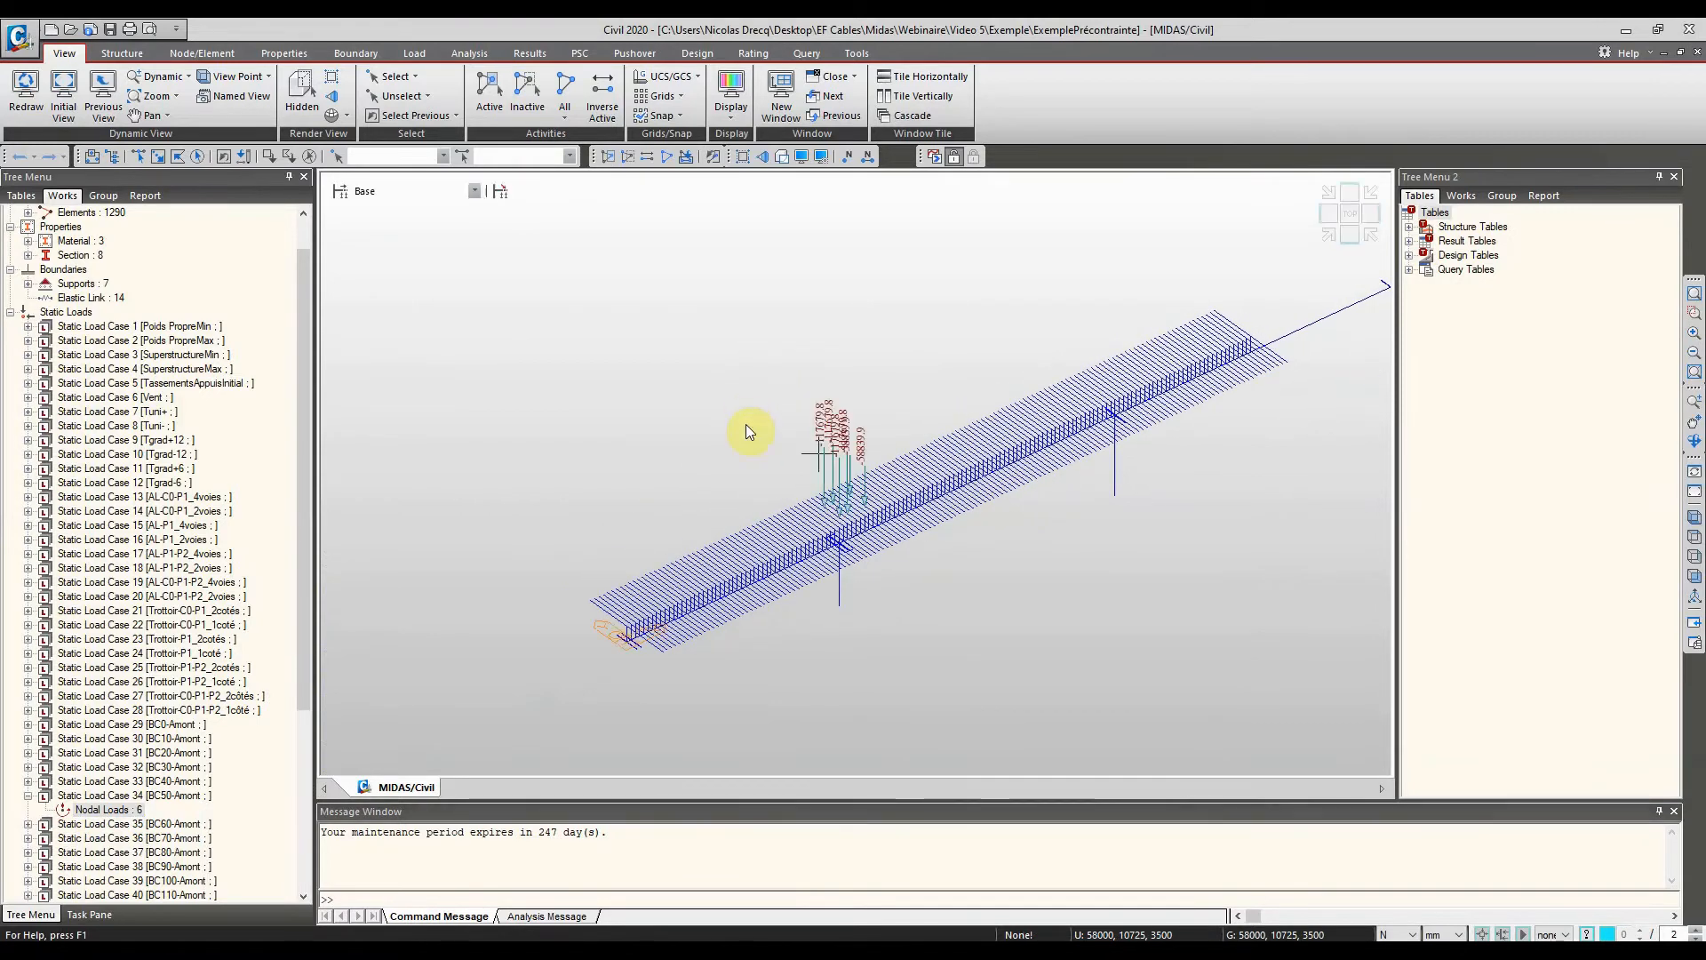
pyautogui.click(28, 795)
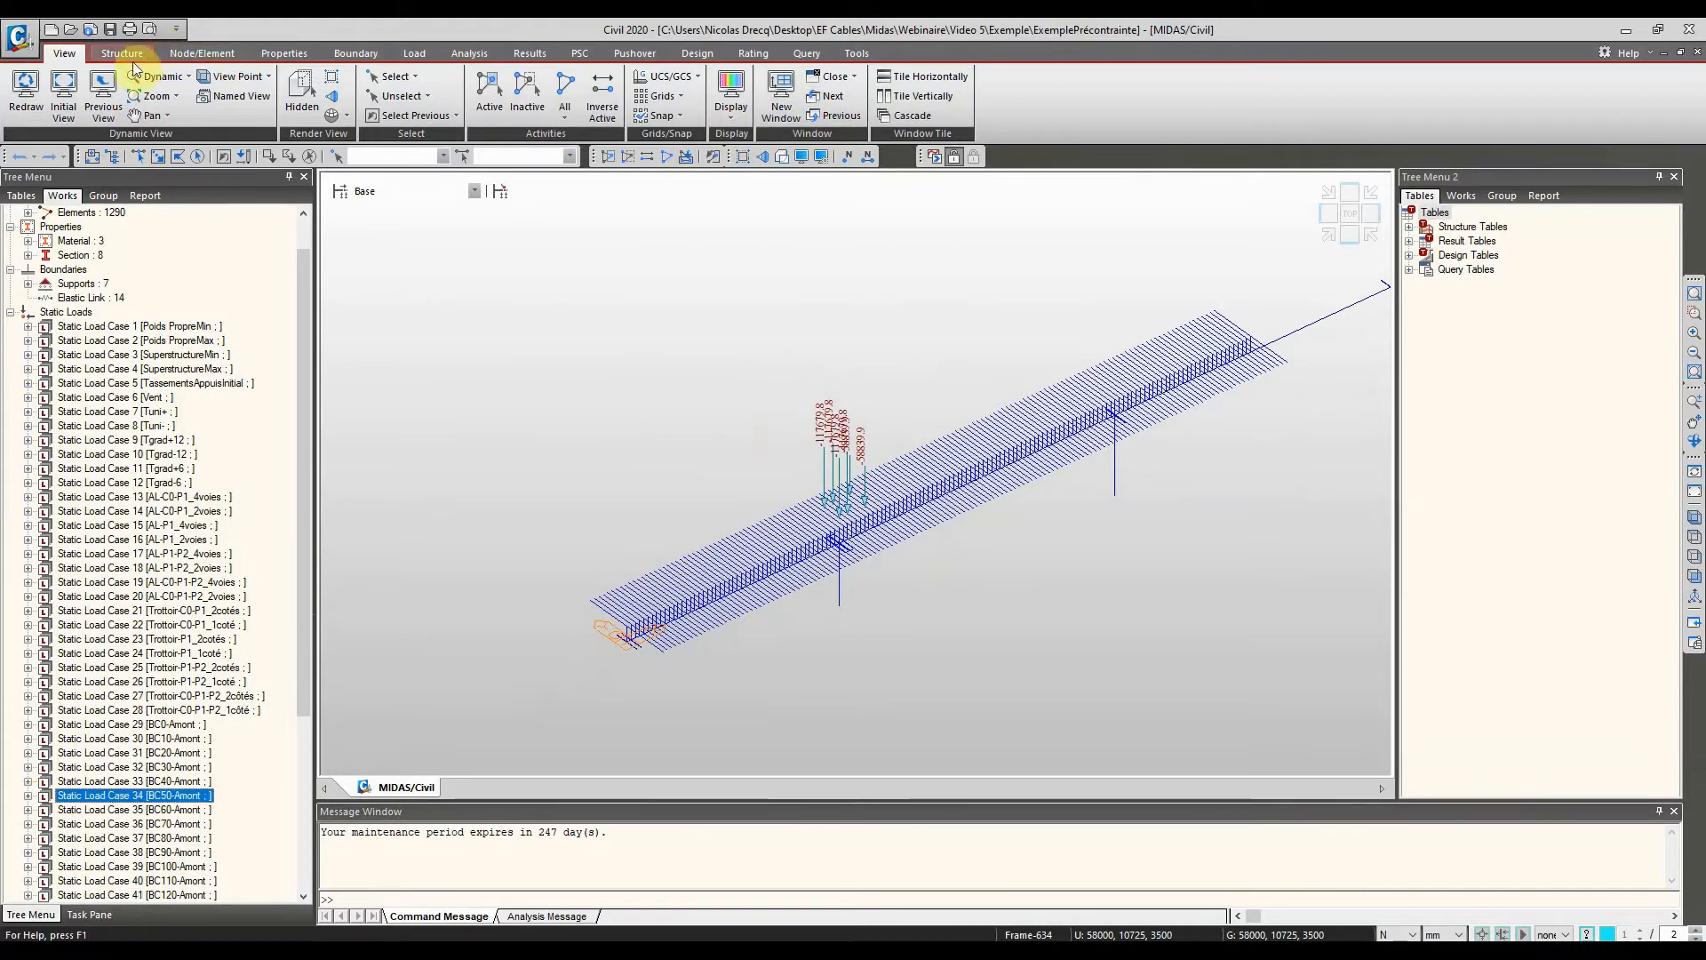
# List the sections in the model tree and review the defined materials in the material properties, down to SteelBras
pyautogui.scroll(1, 80, 302)
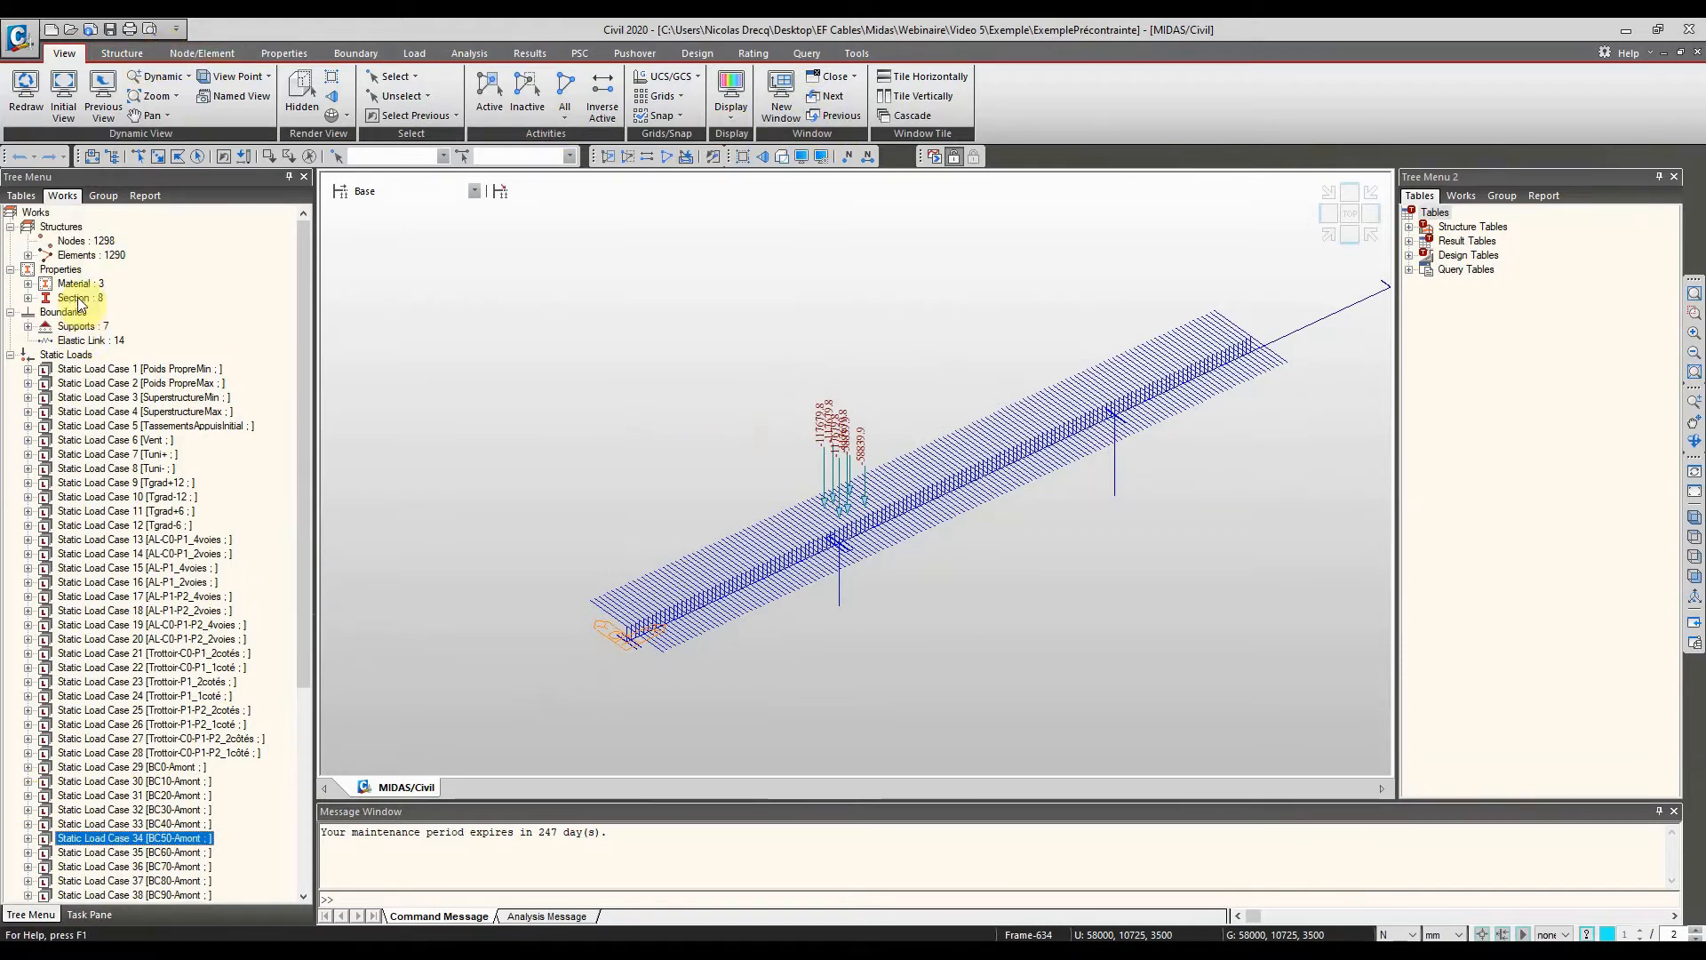
pyautogui.click(27, 299)
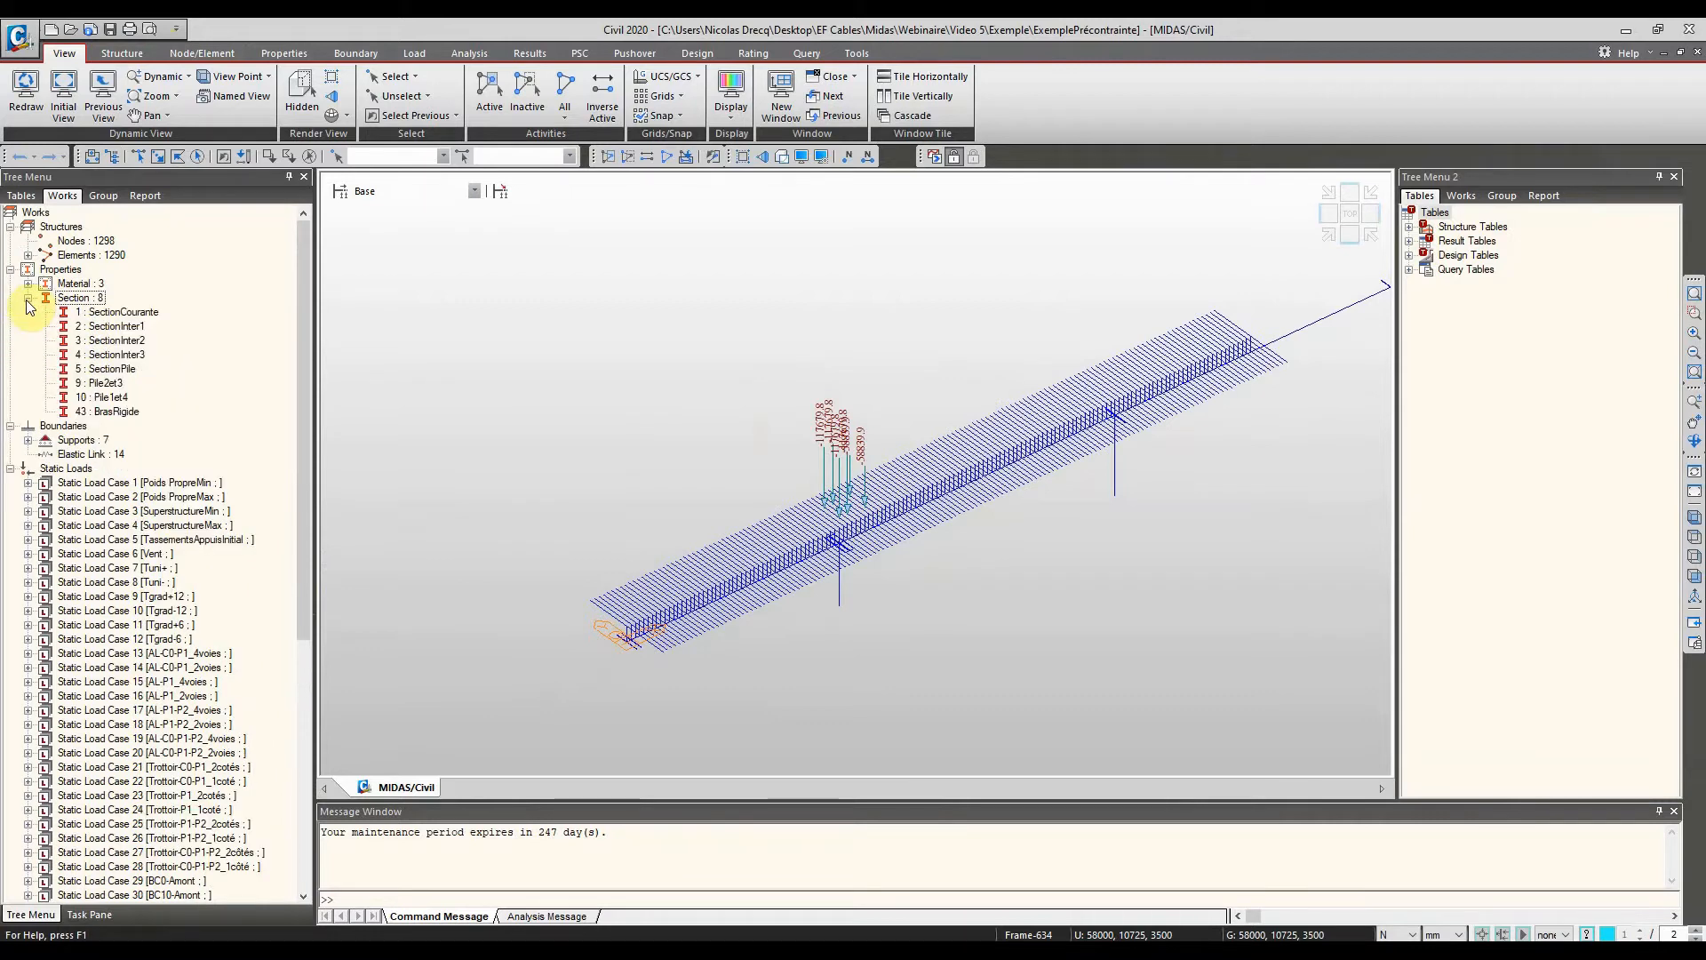
pyautogui.click(122, 53)
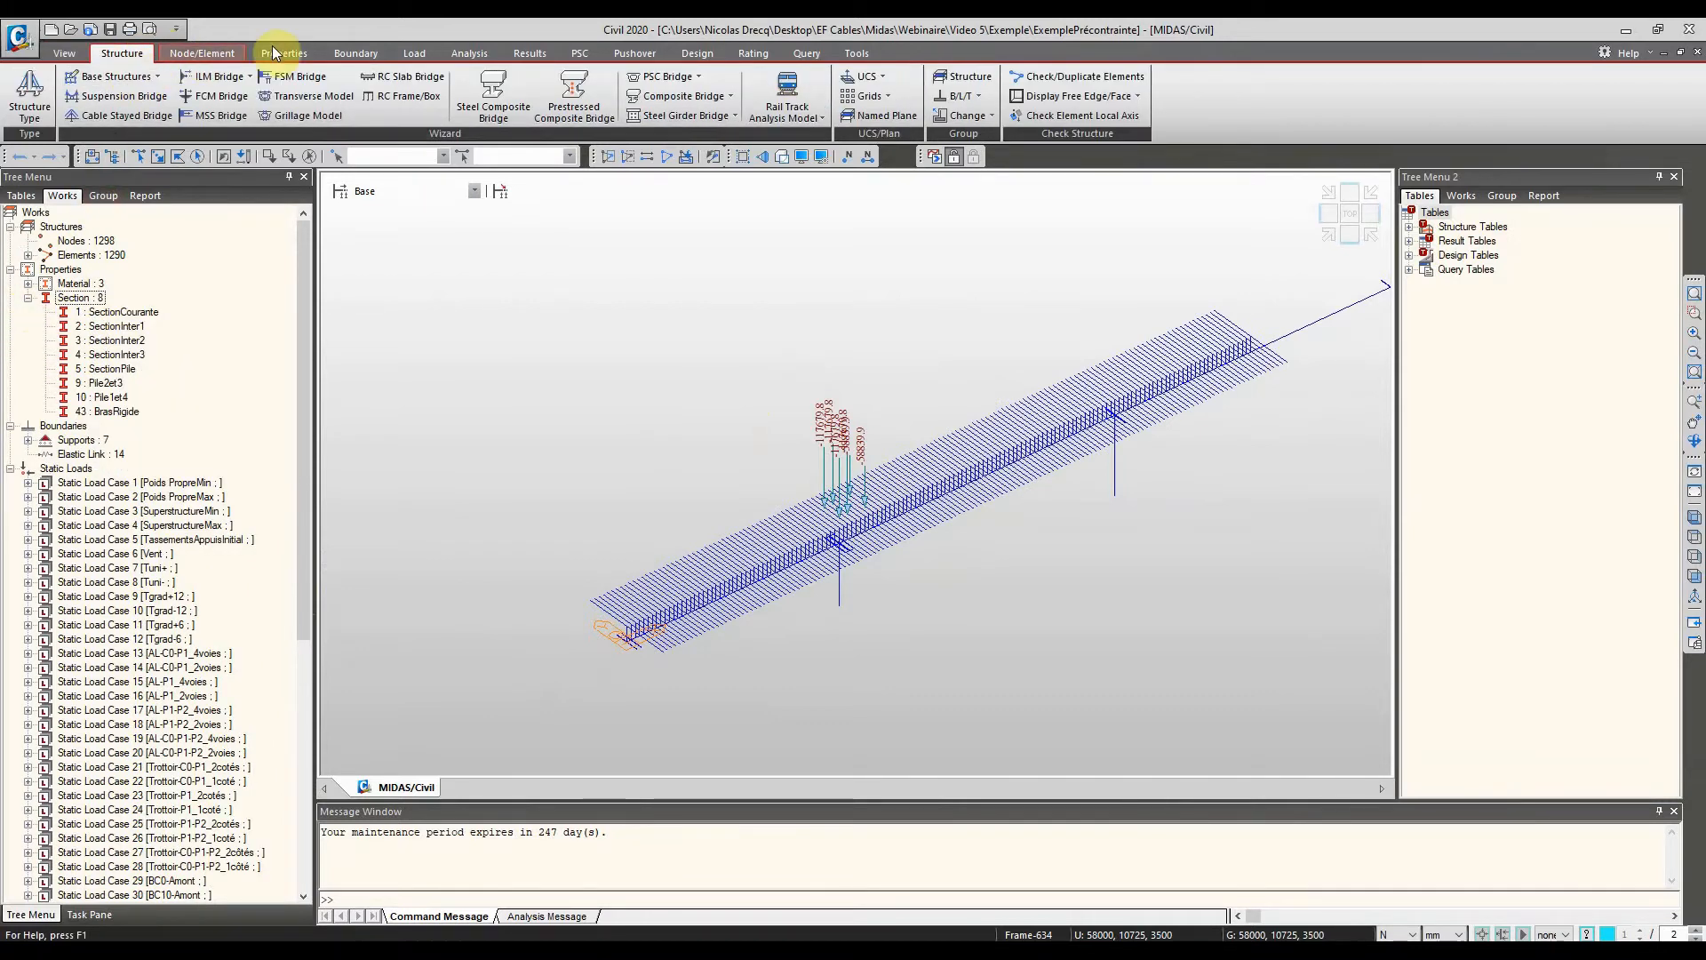
pyautogui.click(356, 53)
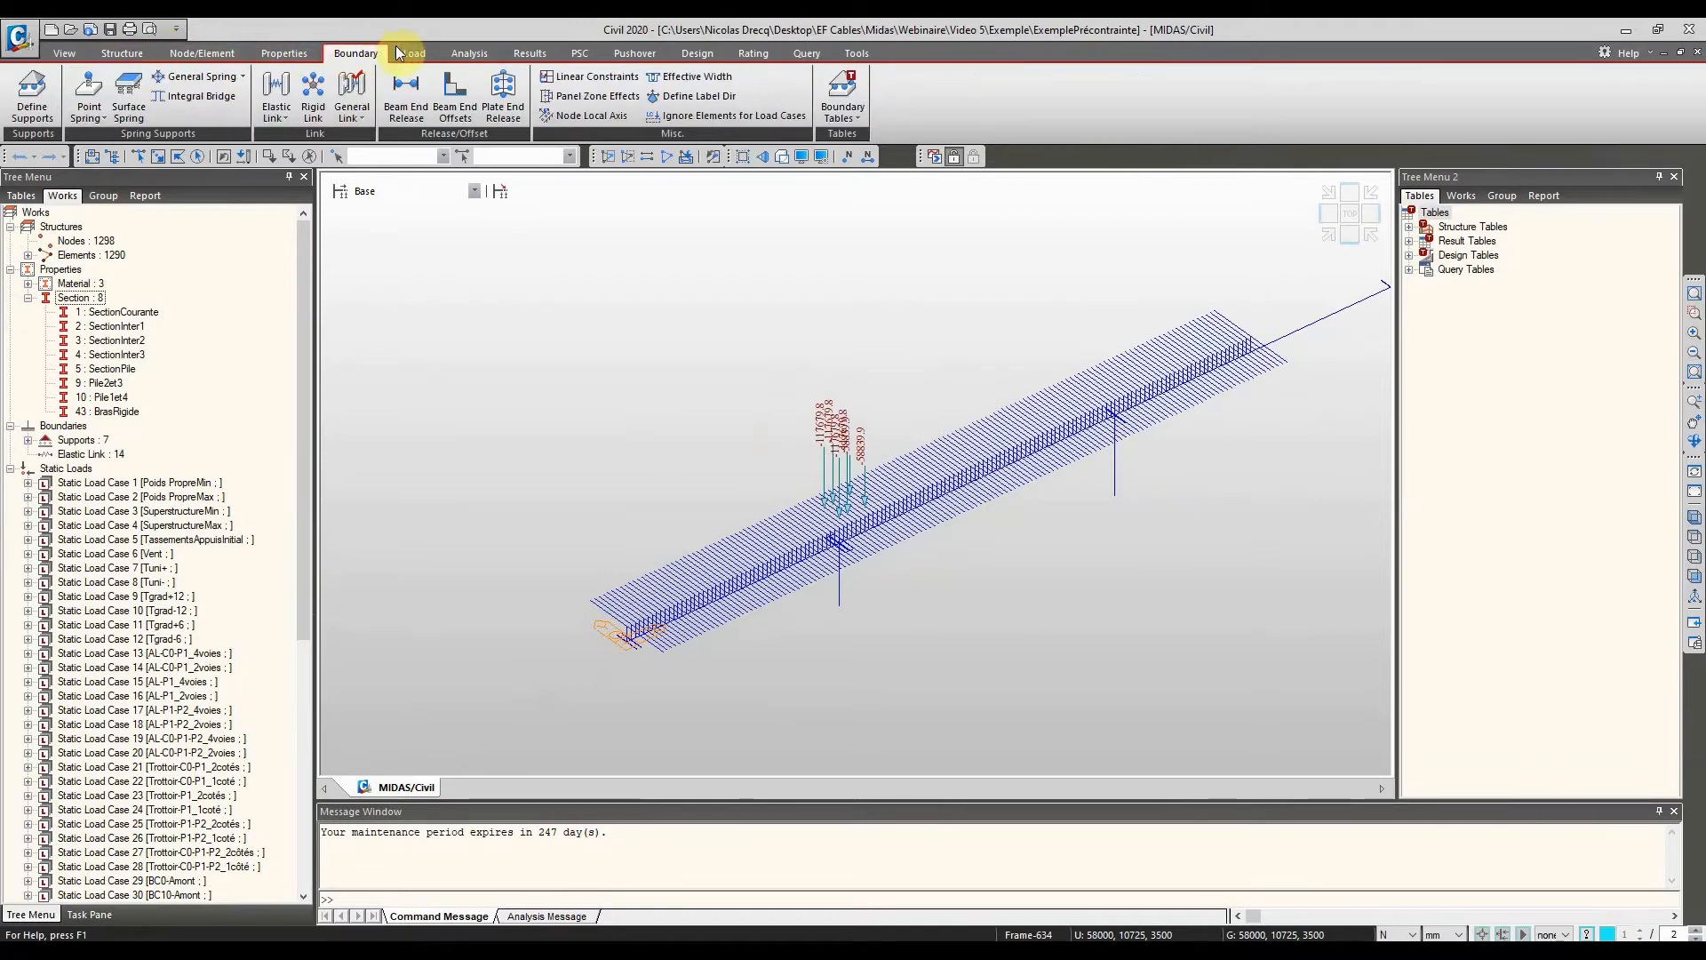
pyautogui.click(285, 53)
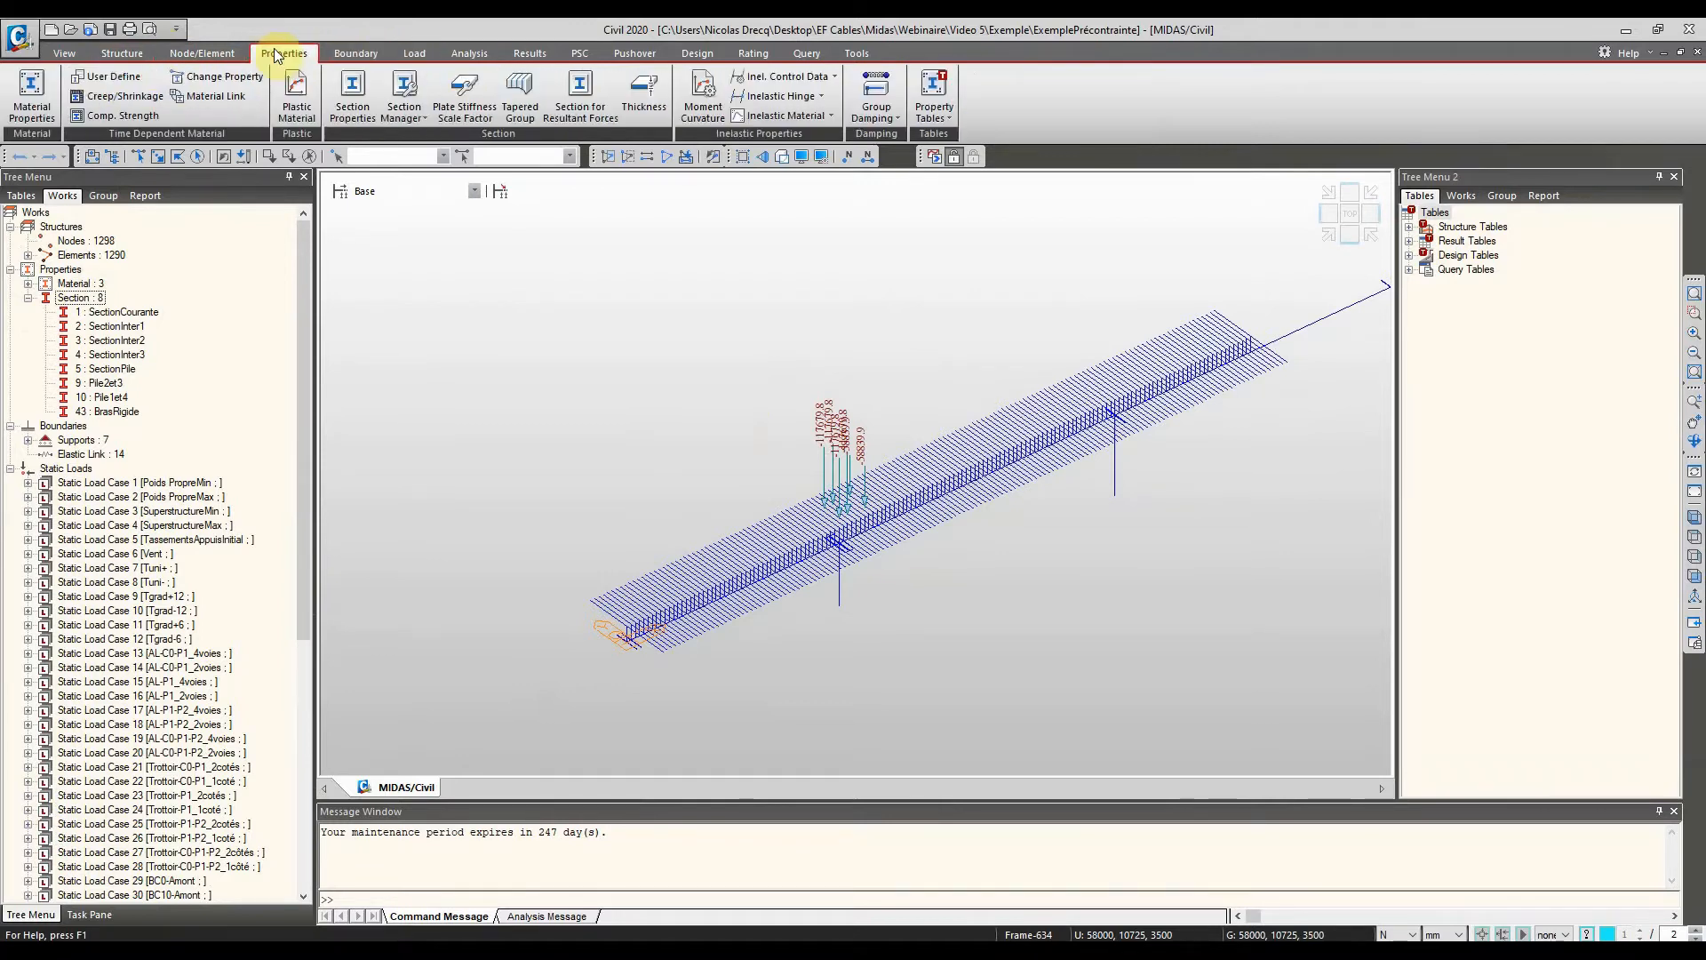
pyautogui.click(31, 93)
pyautogui.moveTo(153, 86); pyautogui.dragTo(188, 87)
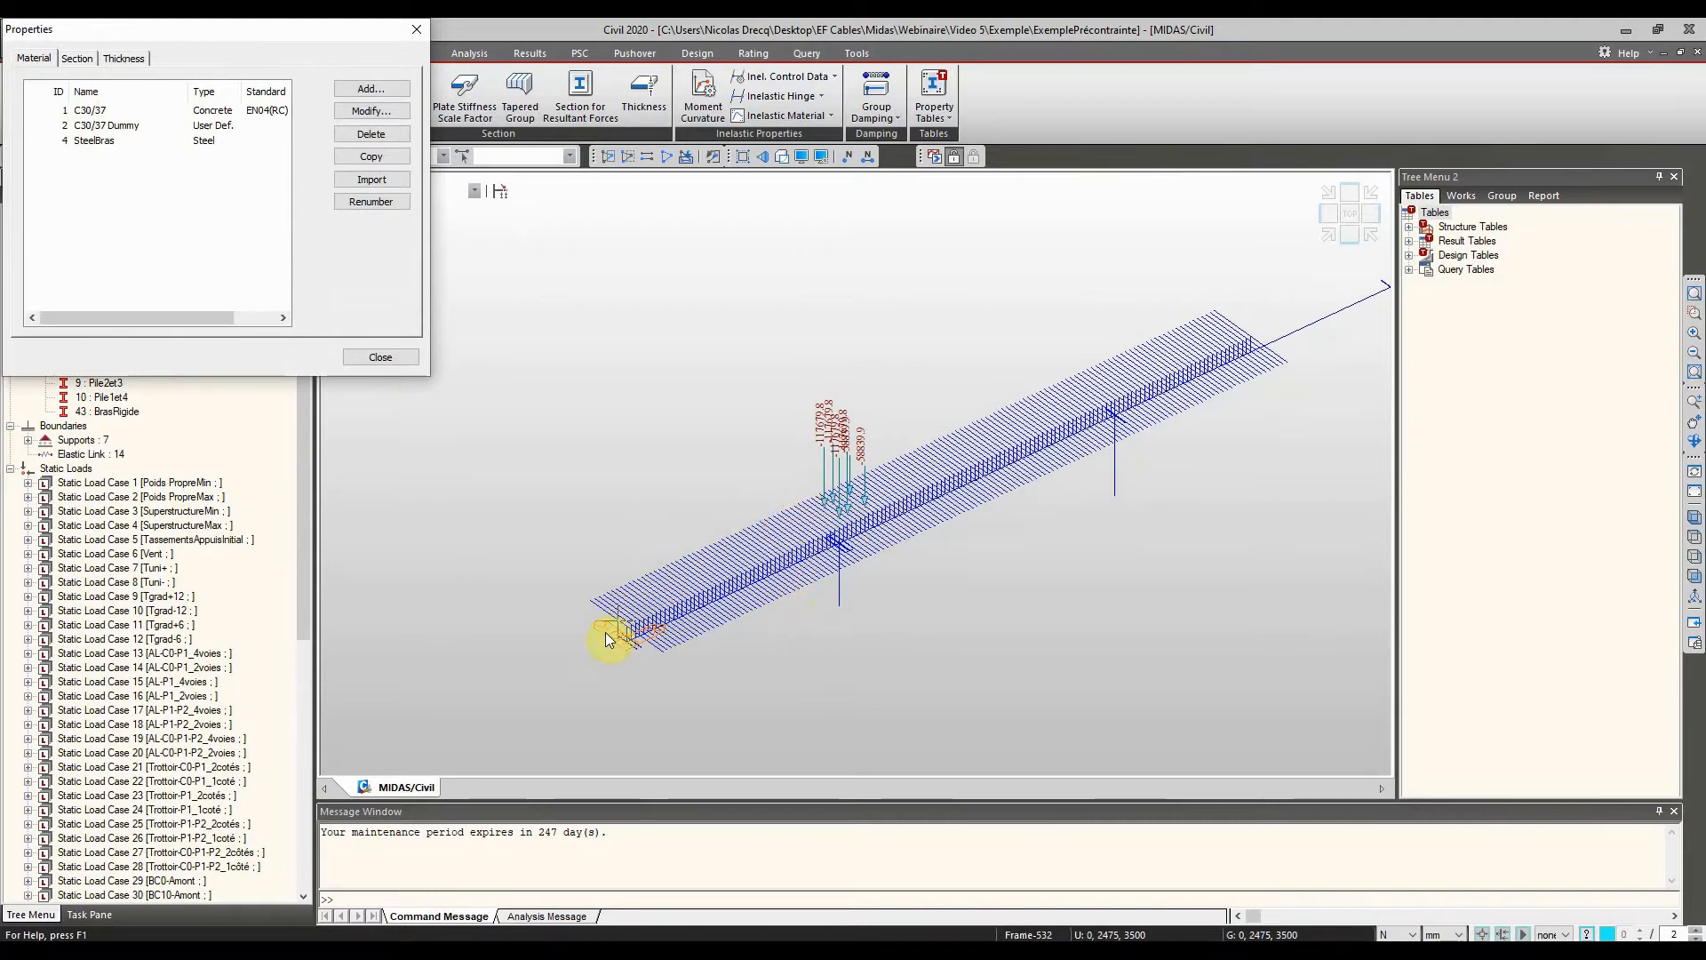
pyautogui.click(115, 141)
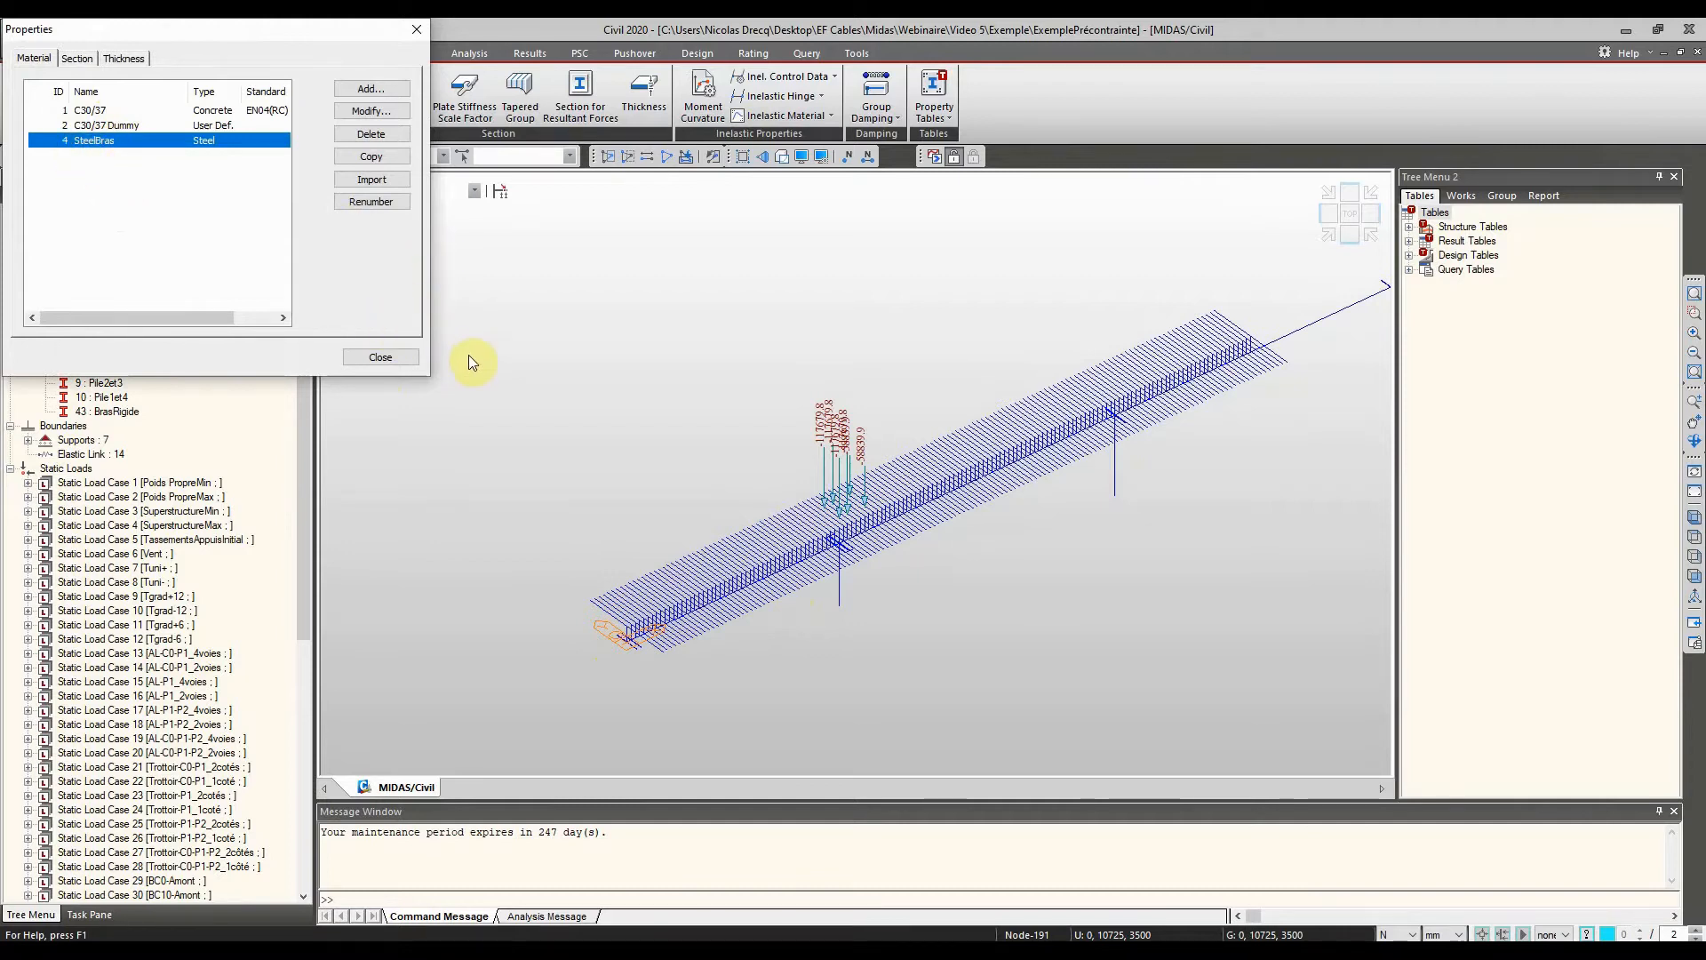
# Review the section data of SectionCourante and SectionInter1, closing each without changes
pyautogui.click(77, 59)
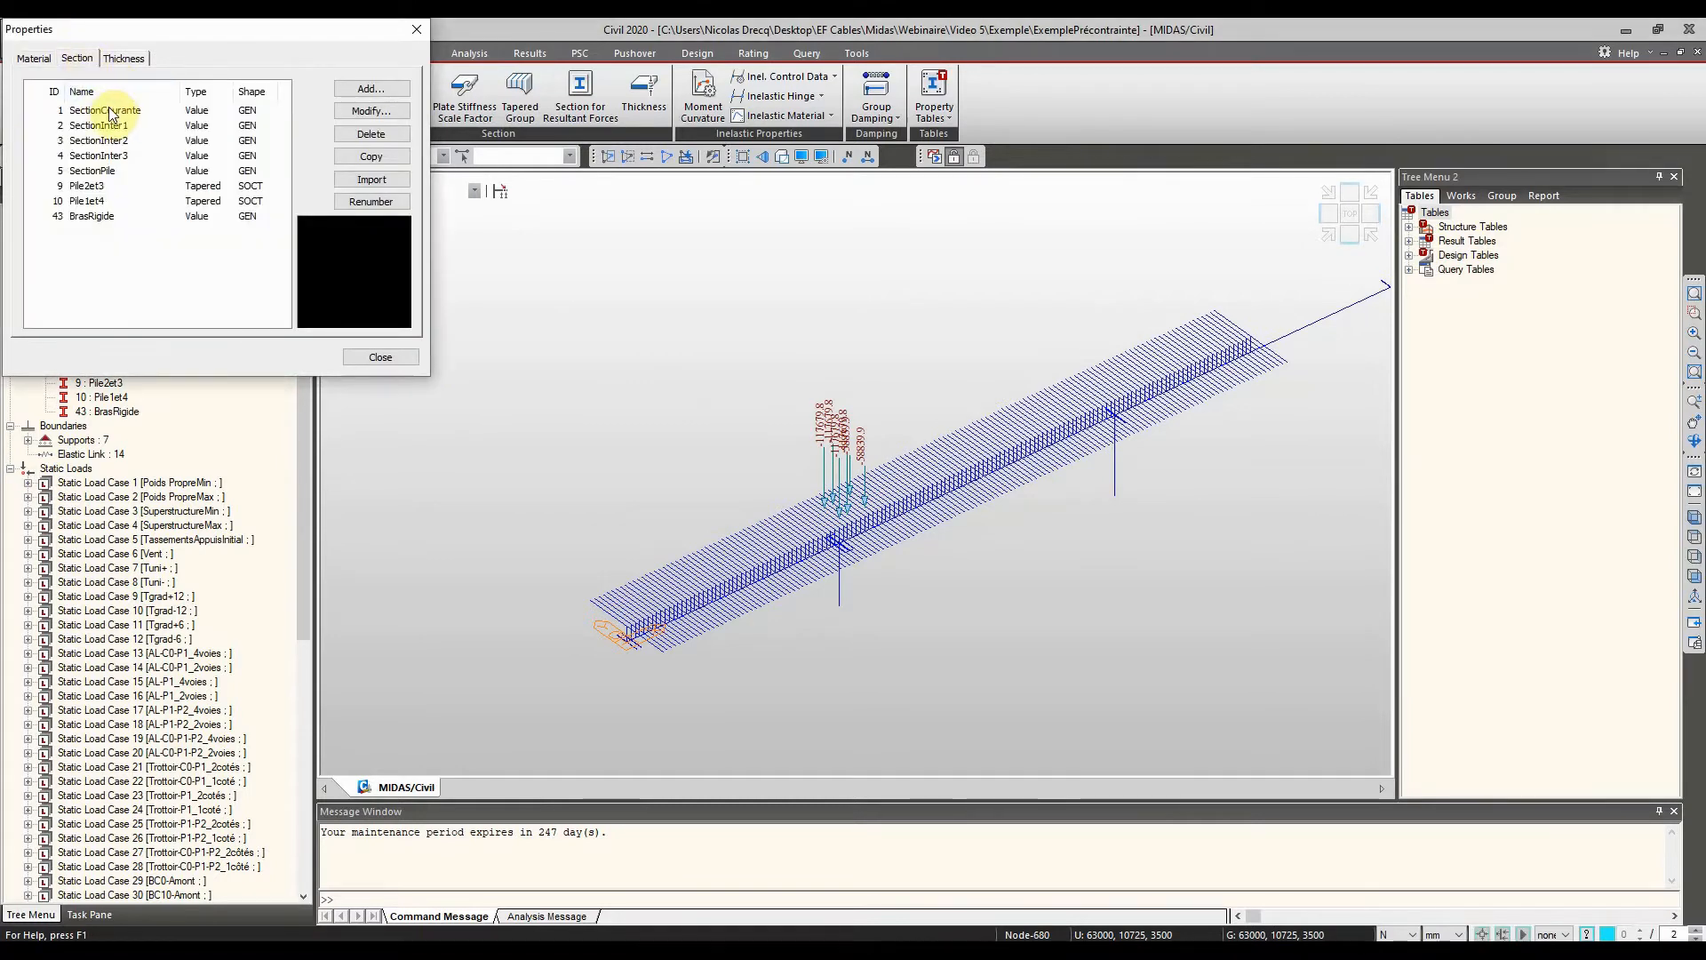
pyautogui.click(110, 111)
pyautogui.doubleClick(111, 111)
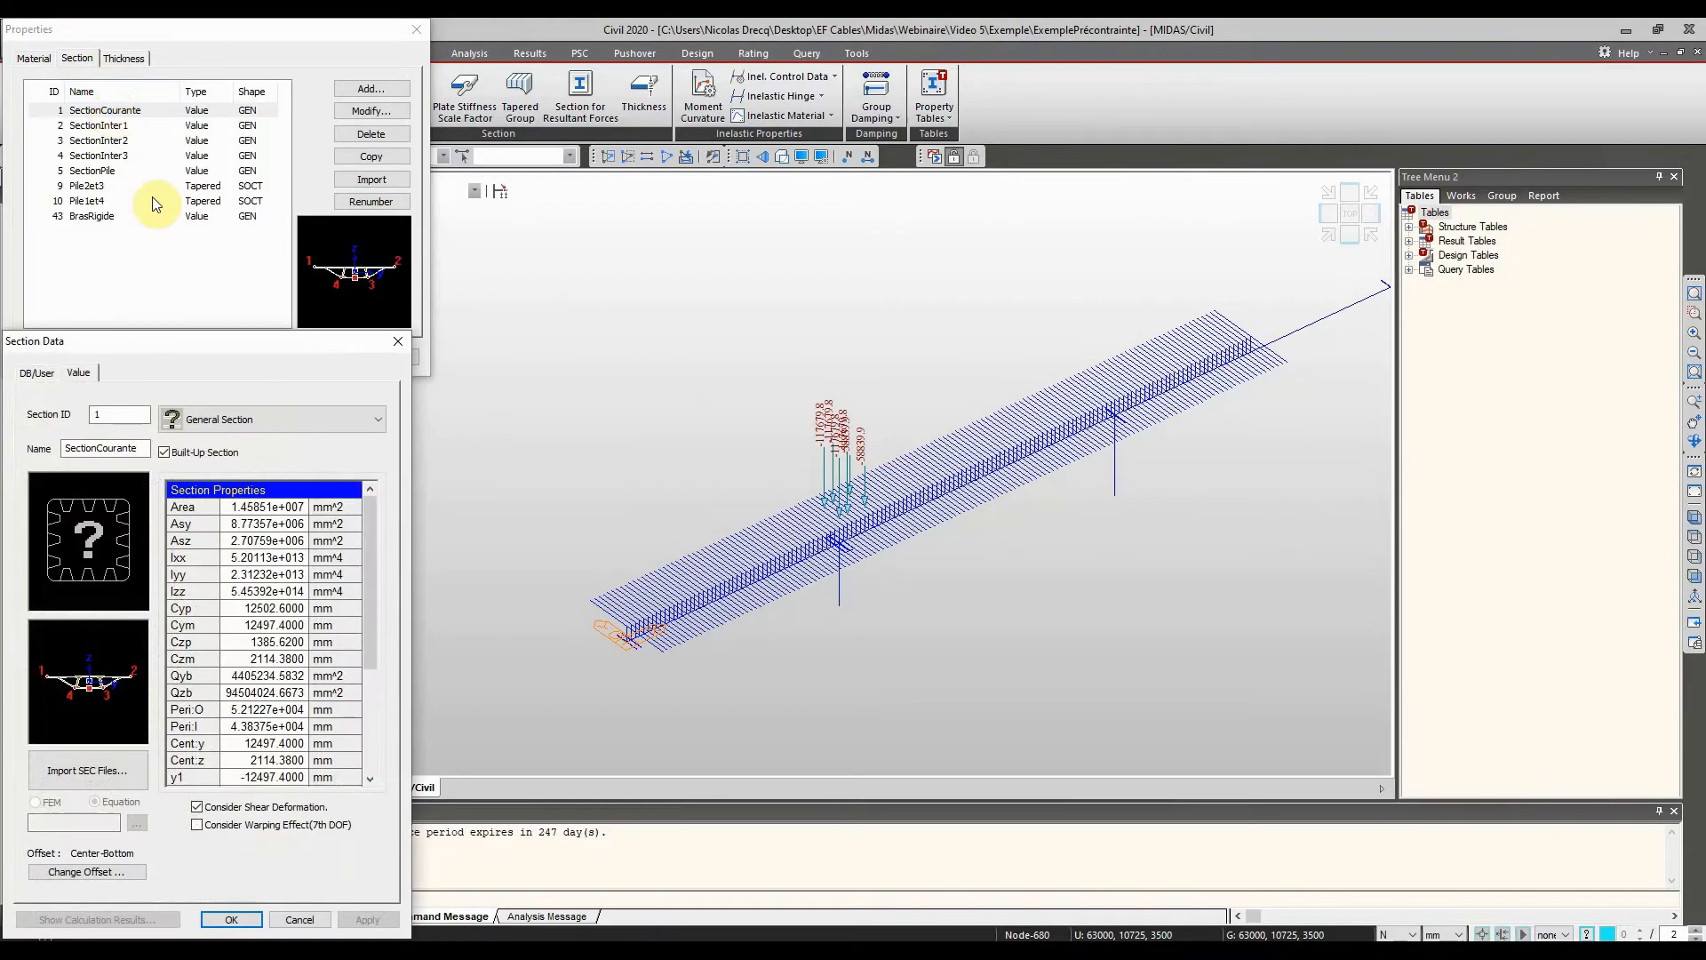
pyautogui.moveTo(174, 331); pyautogui.dragTo(479, 126)
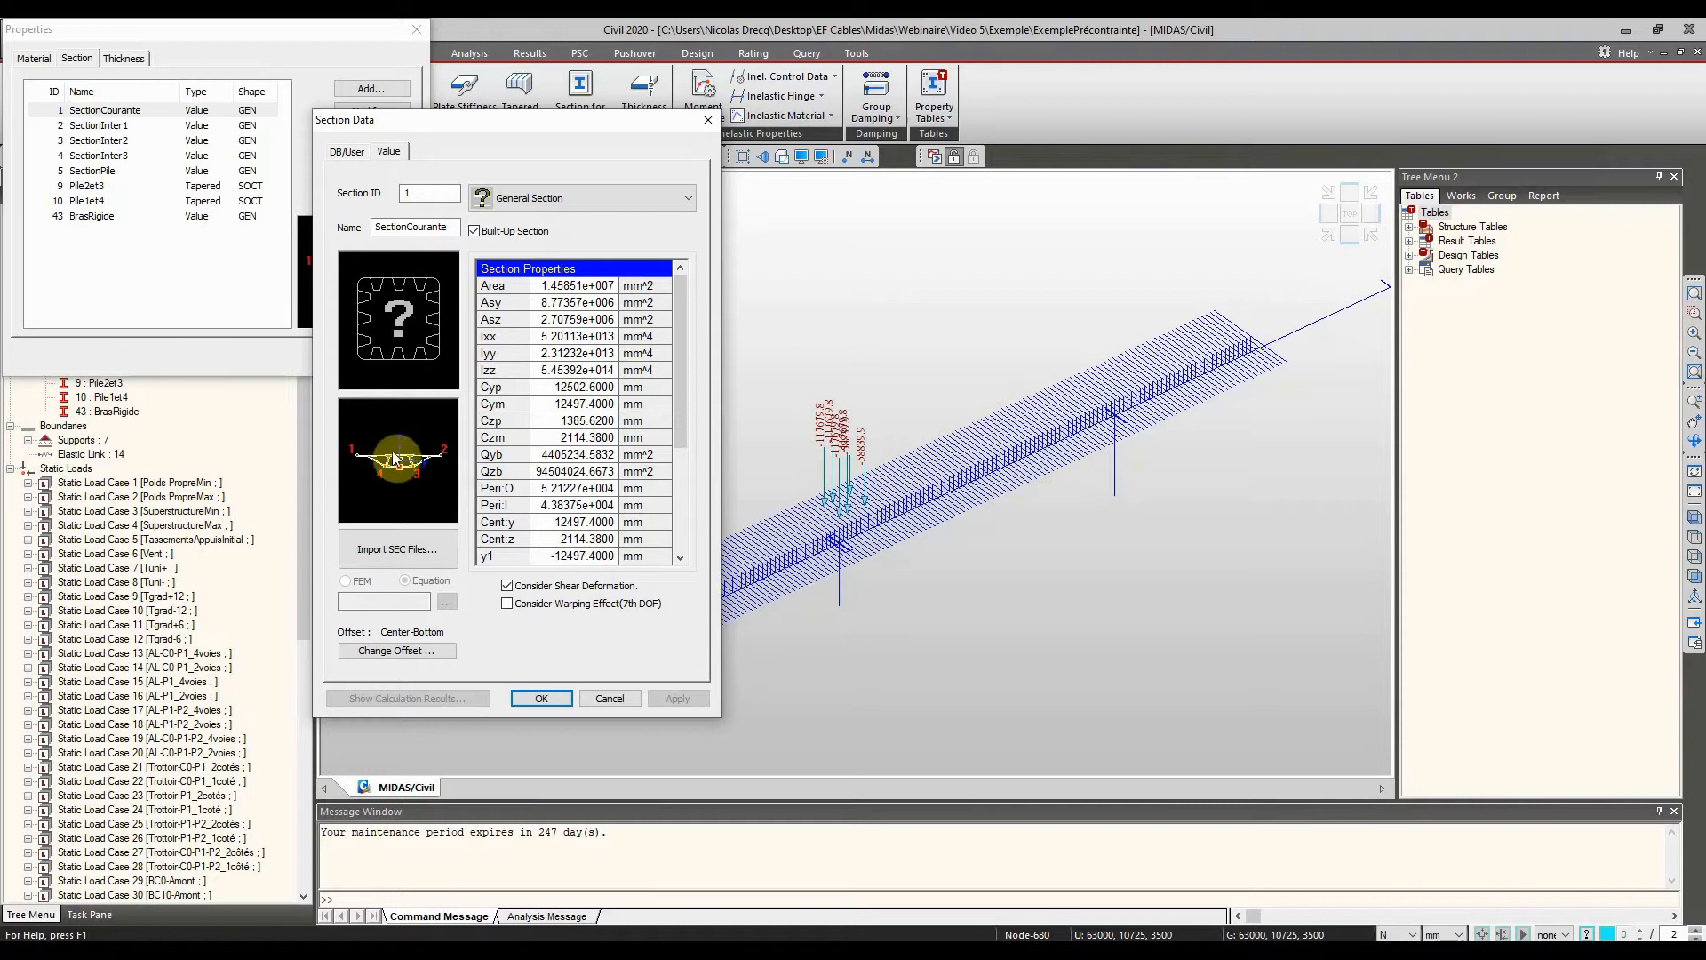
pyautogui.click(707, 120)
pyautogui.doubleClick(107, 125)
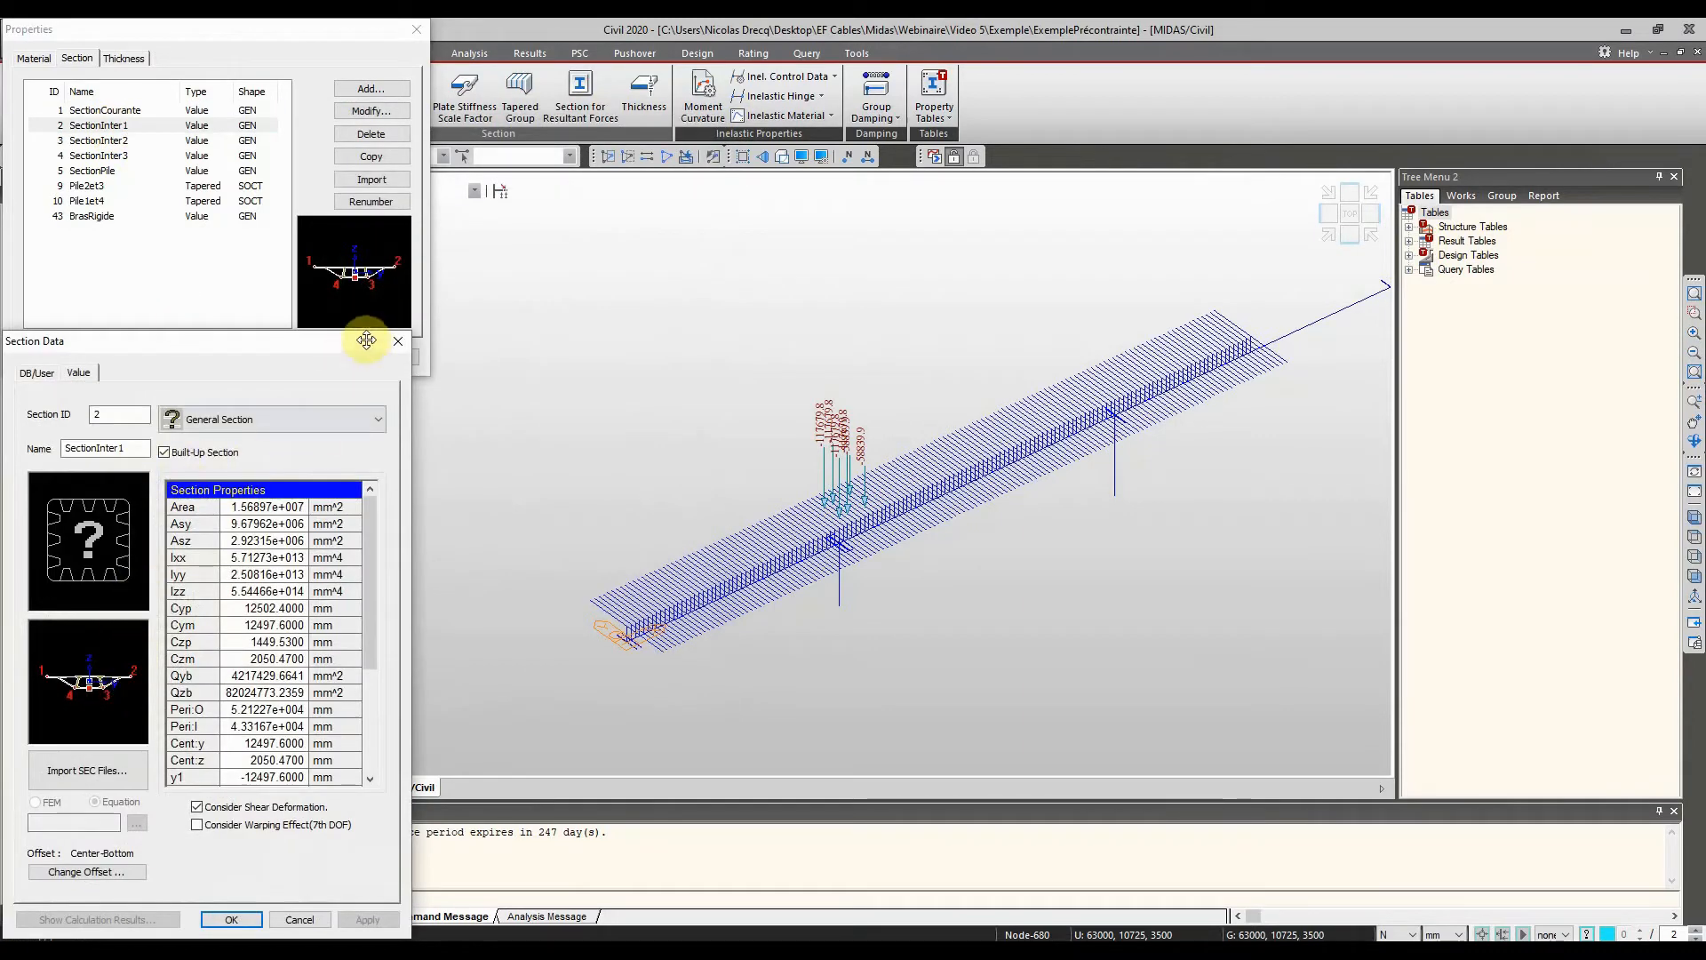
pyautogui.click(397, 341)
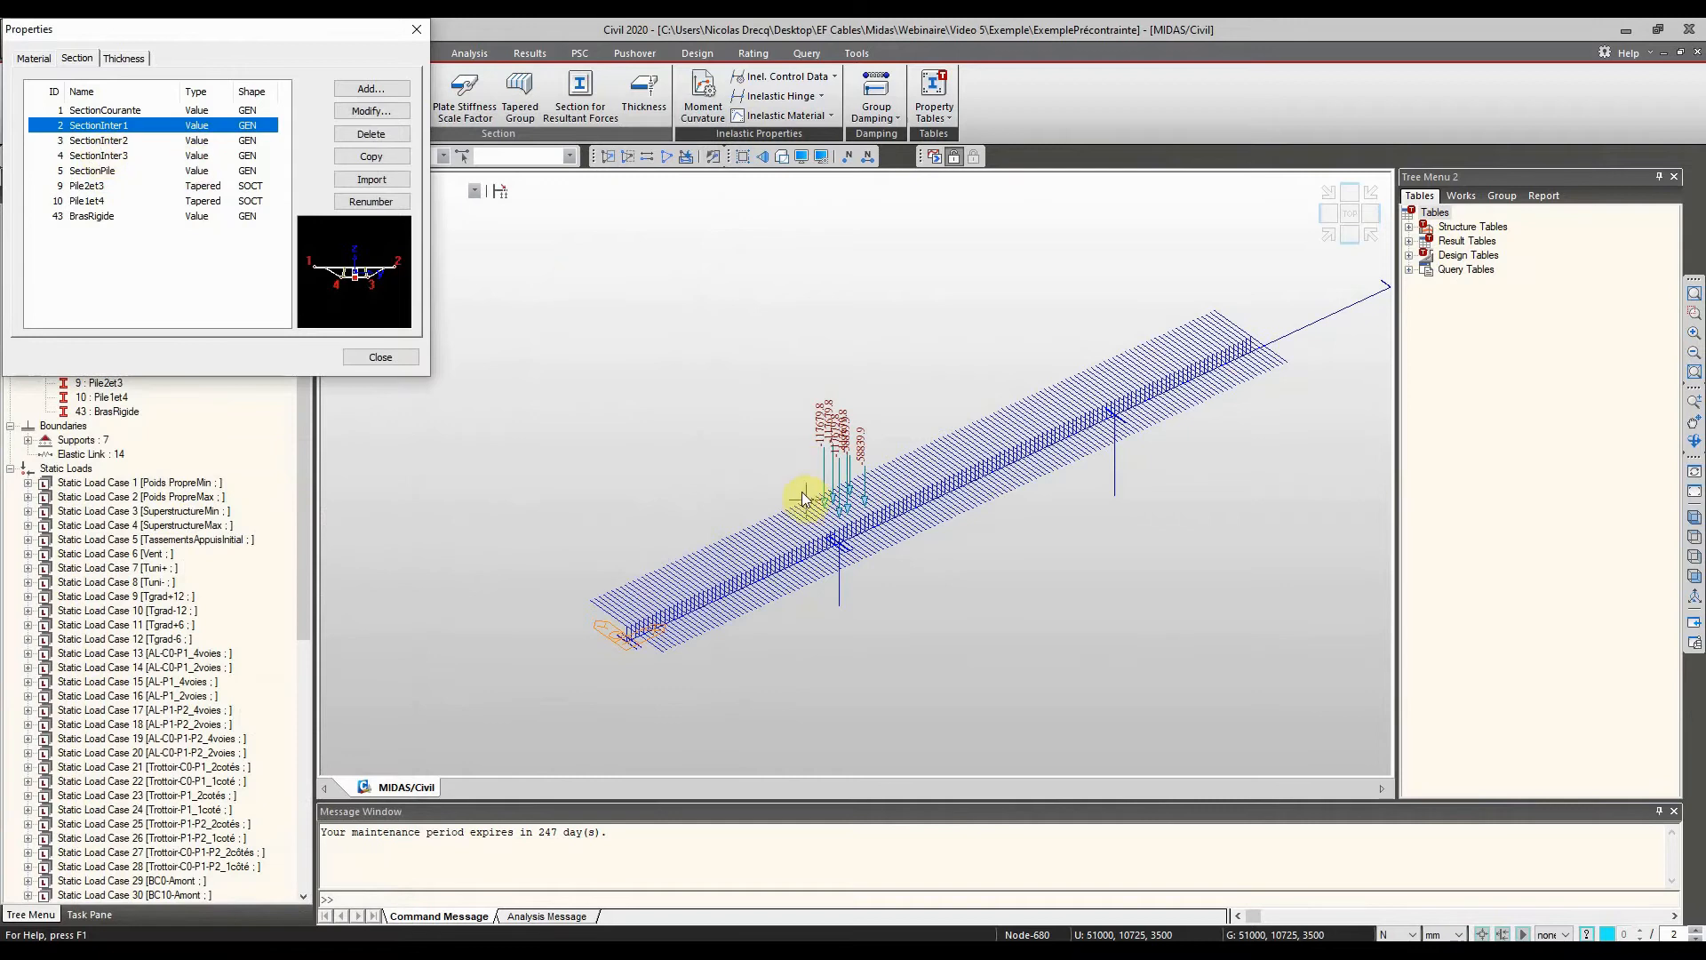
# Display the bridge as solid sections and examine the varying box girder thickness in end view and the piers below the deck
pyautogui.click(782, 156)
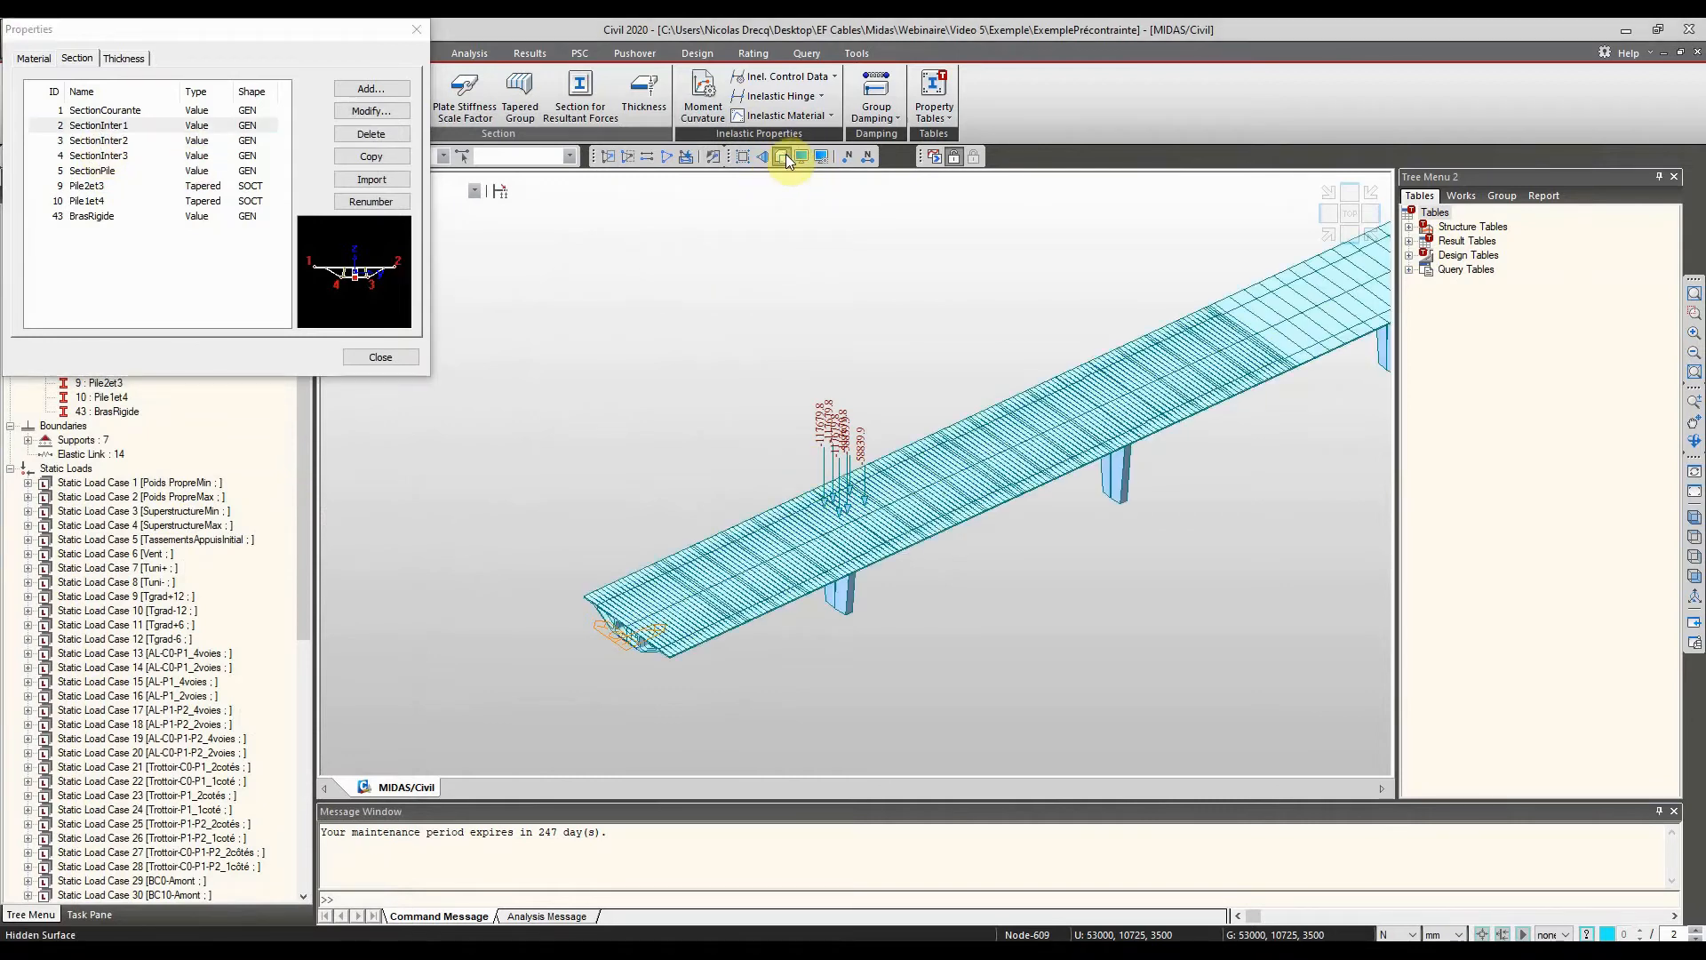
pyautogui.keyDown('ctrl'); pyautogui.moveTo(931, 468); pyautogui.dragTo(1015, 404, button='middle'); pyautogui.keyUp('ctrl')
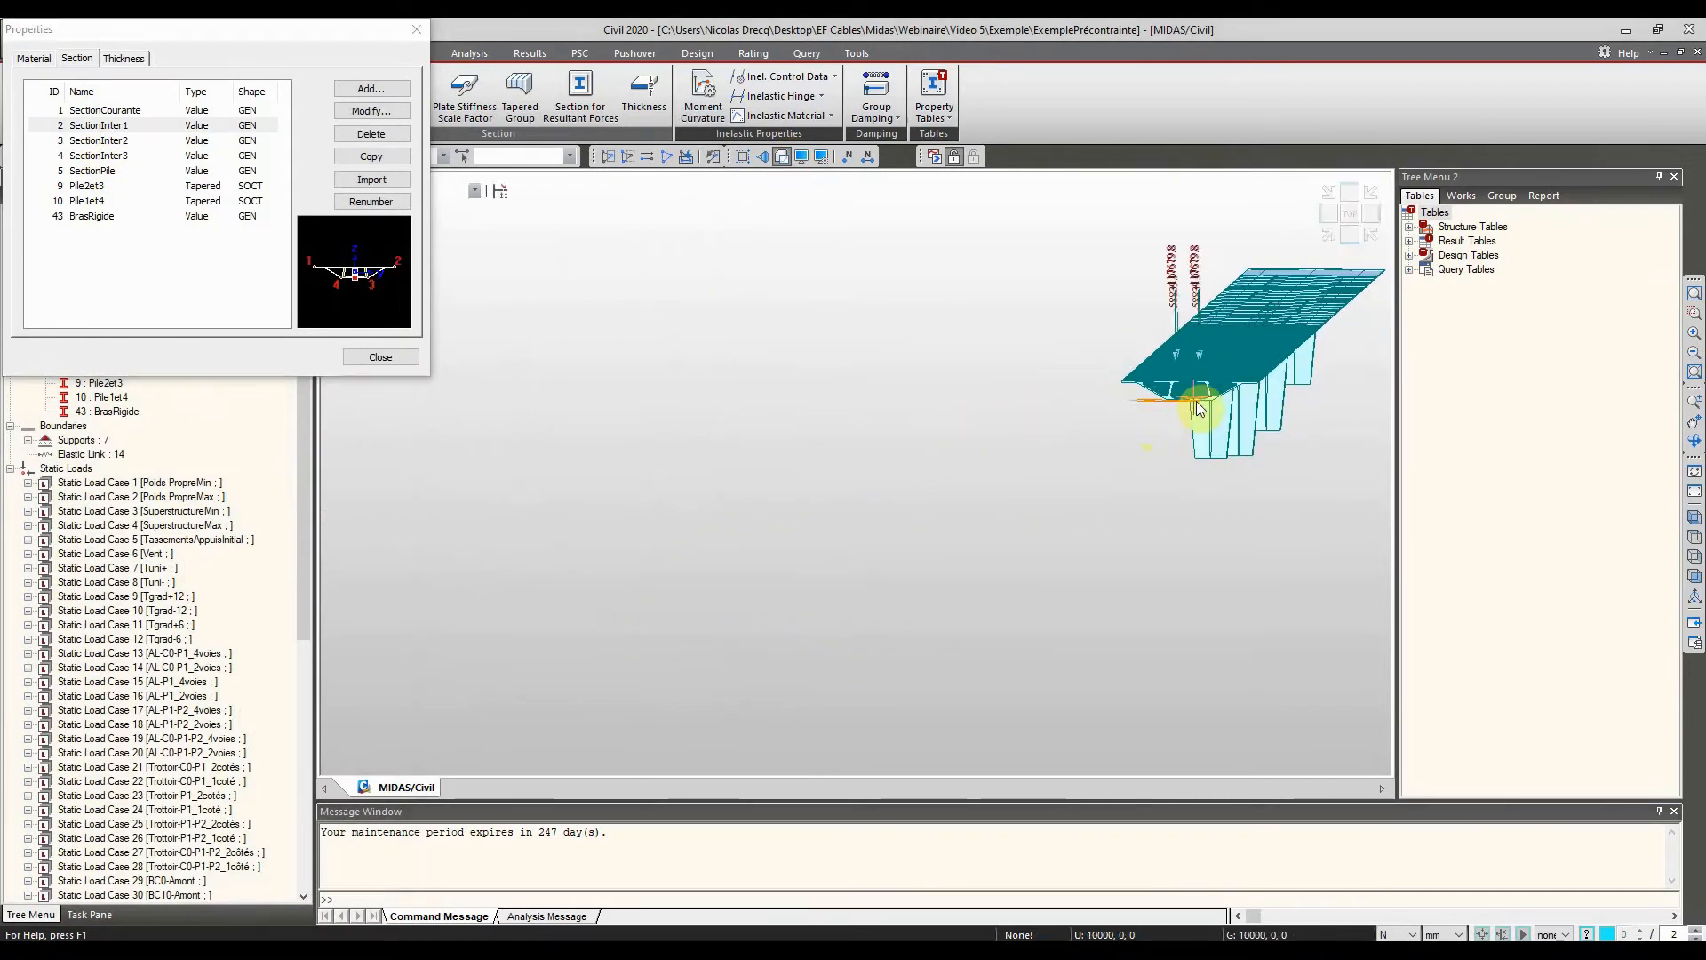
pyautogui.scroll(3, 1207, 412)
pyautogui.scroll(3, 1209, 409)
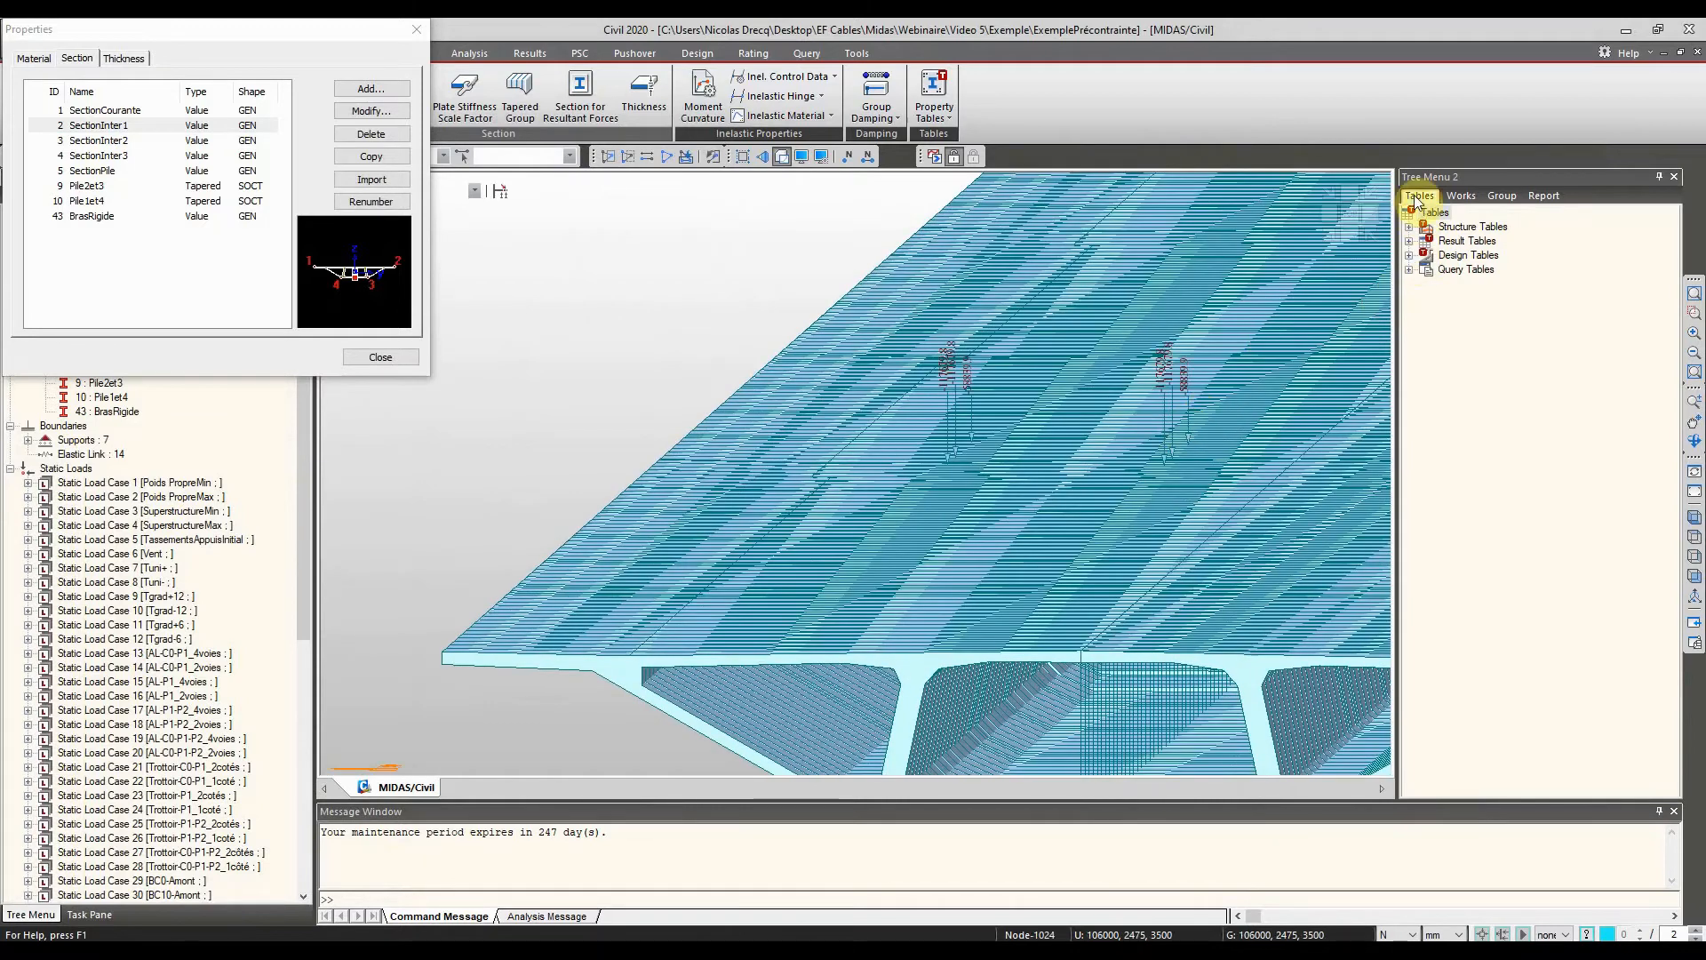
pyautogui.click(1335, 215)
pyautogui.scroll(4, 902, 356)
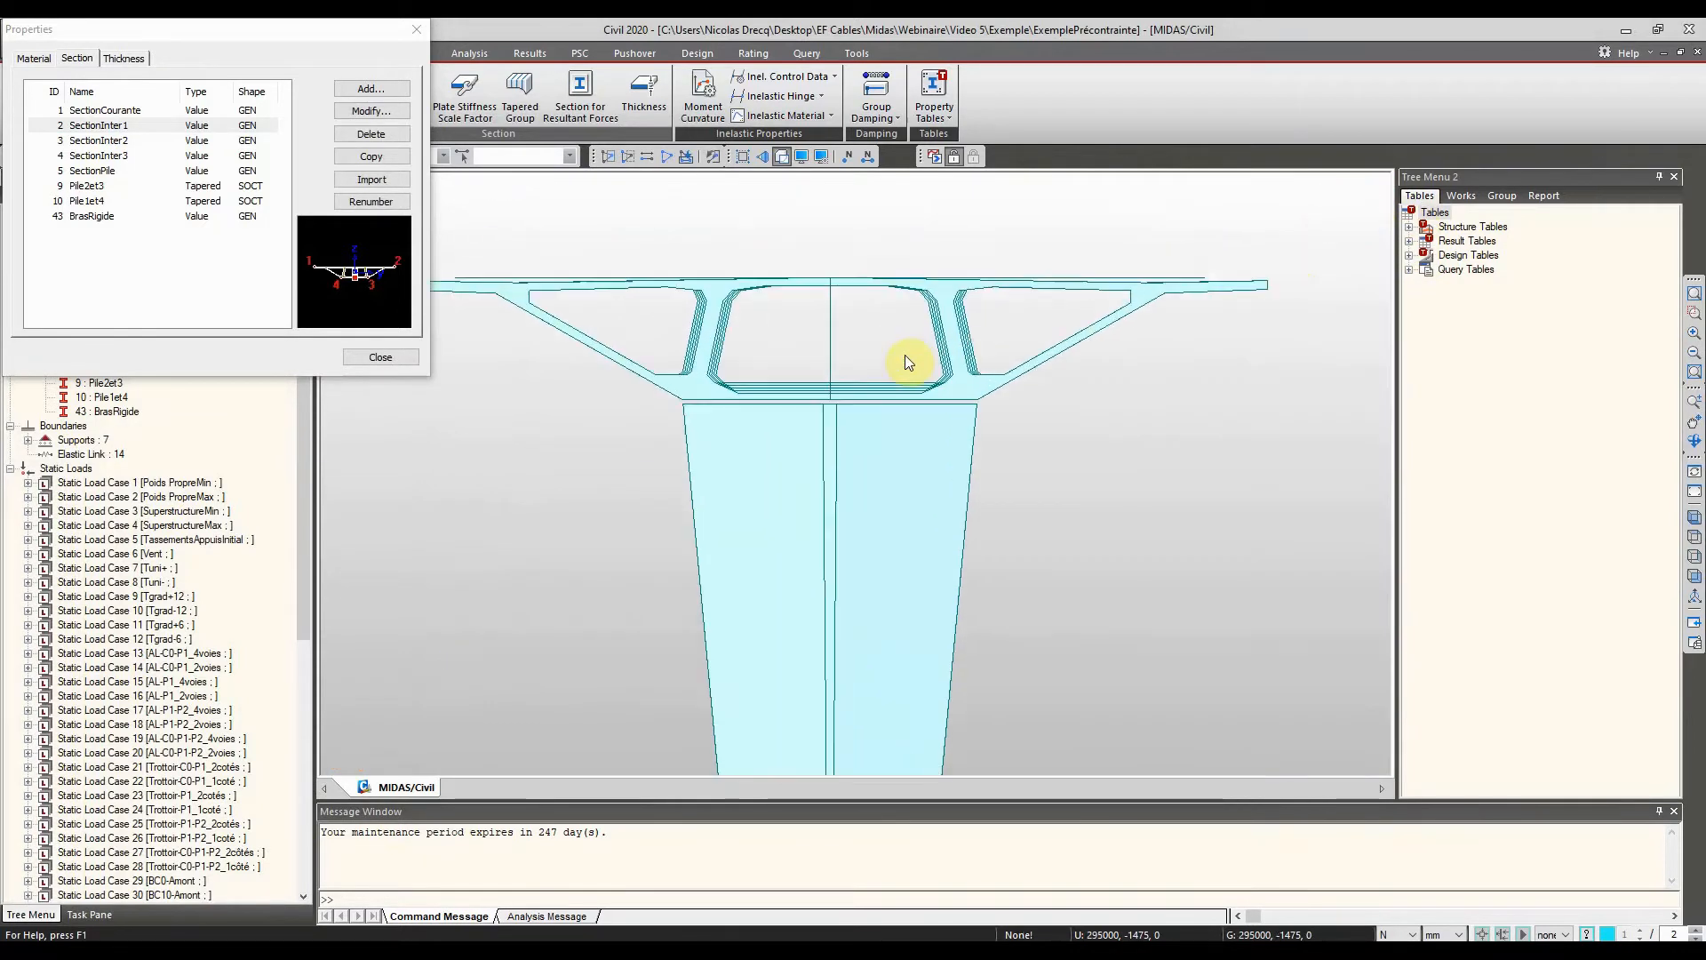
pyautogui.scroll(-5, 889, 429)
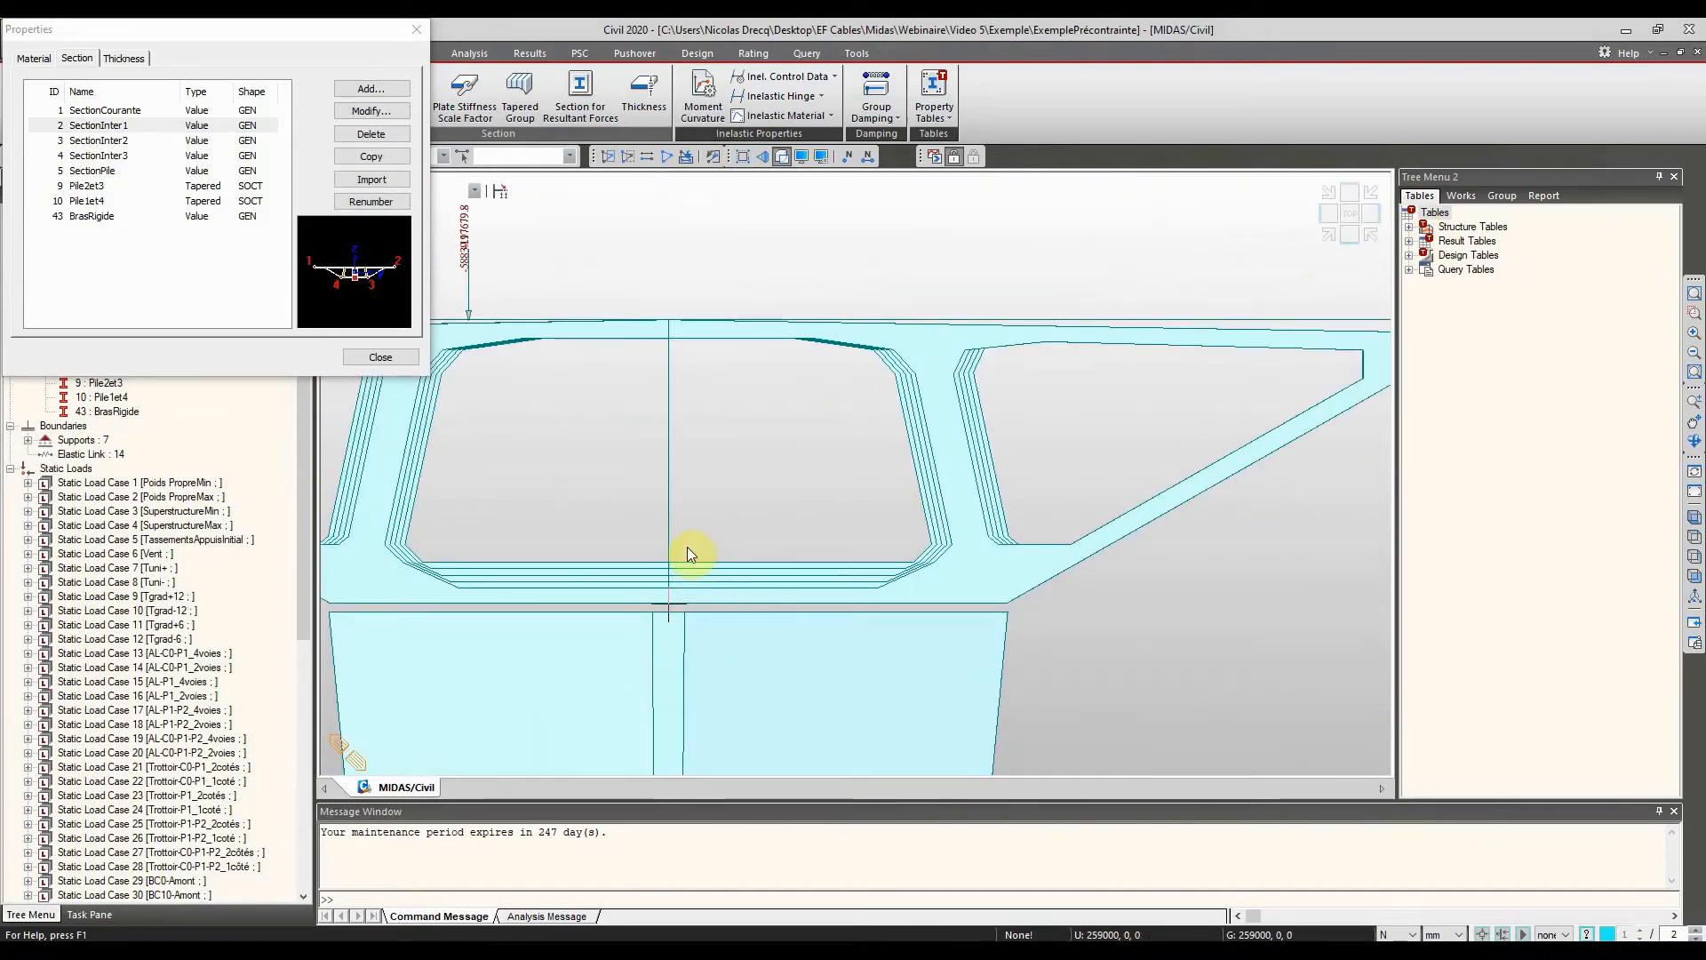
pyautogui.keyDown('ctrl'); pyautogui.moveTo(957, 411); pyautogui.dragTo(779, 408, button='middle'); pyautogui.keyUp('ctrl')
pyautogui.scroll(-9, 866, 413)
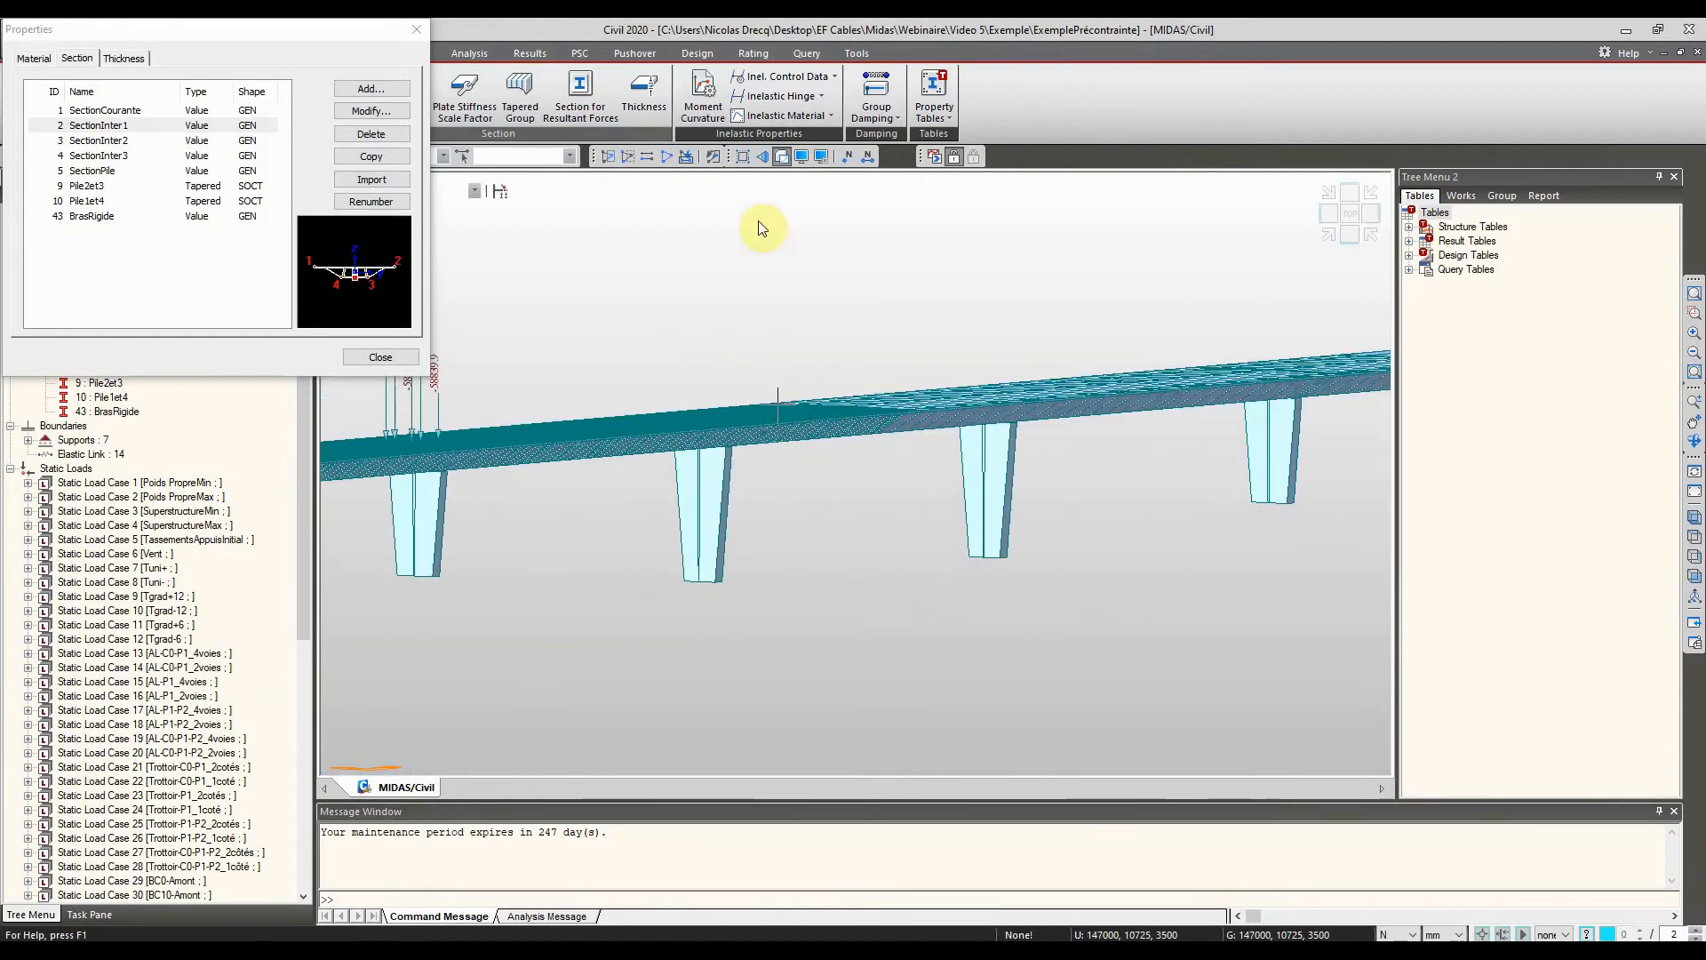
# Close the section properties, return the bridge to wireframe and examine the transverse elements at a pier head
pyautogui.click(412, 32)
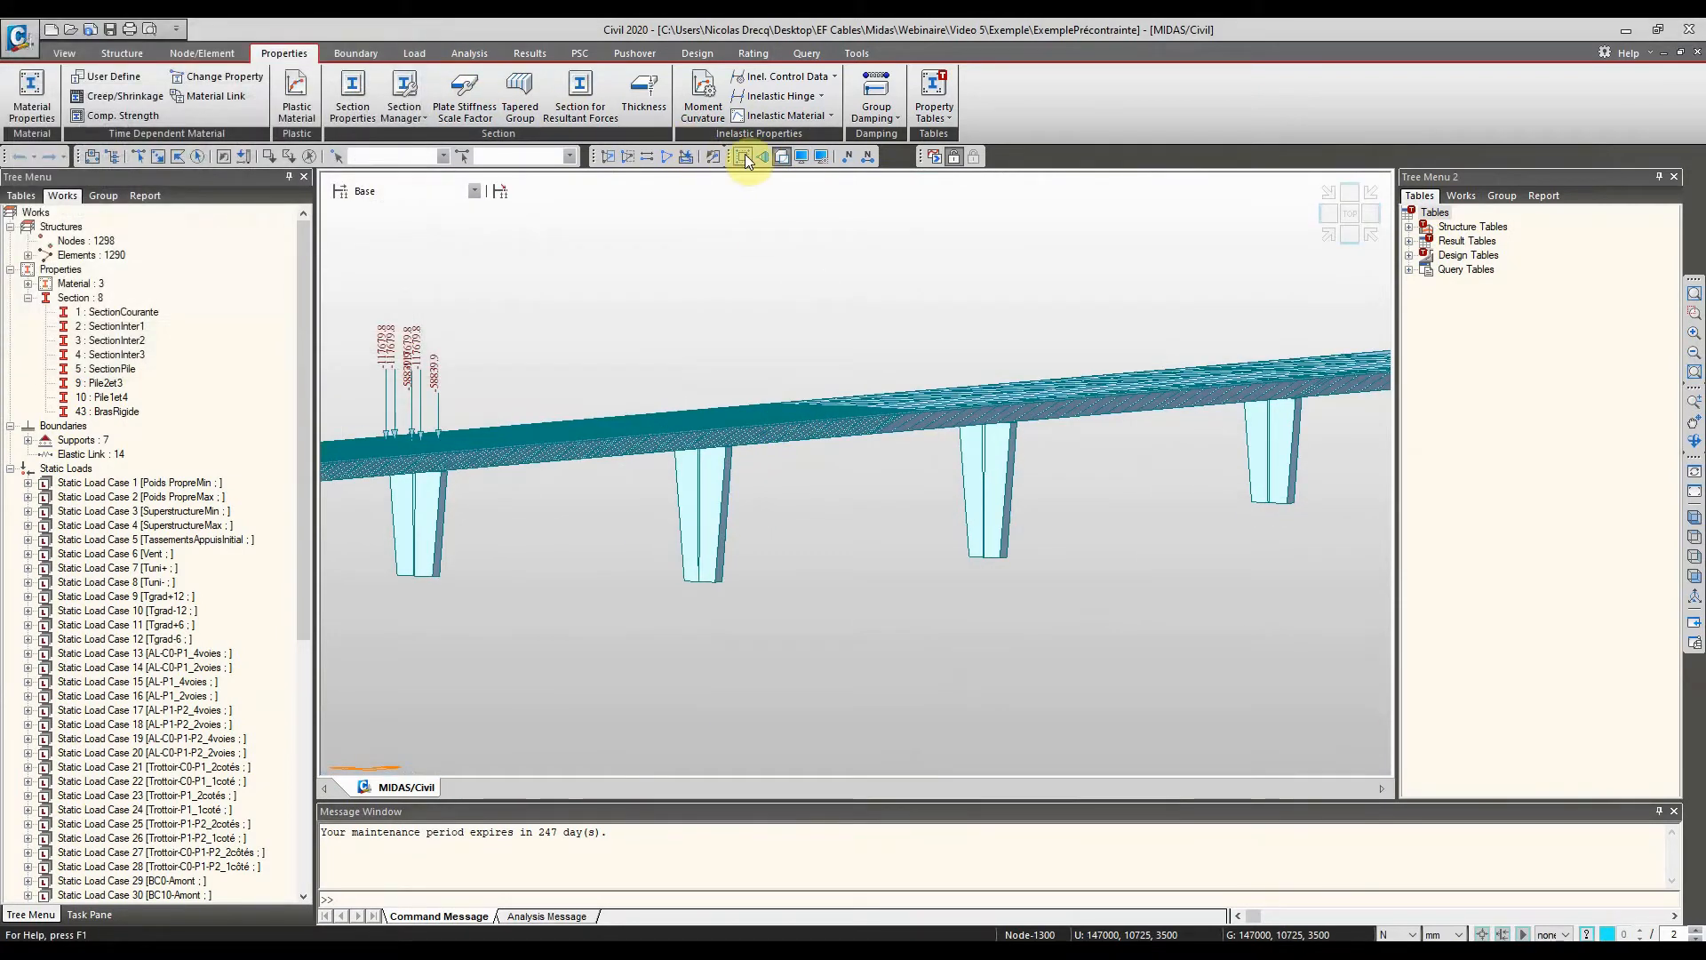
pyautogui.click(782, 157)
pyautogui.keyDown('ctrl'); pyautogui.moveTo(634, 483); pyautogui.dragTo(656, 463, button='middle'); pyautogui.keyUp('ctrl')
pyautogui.scroll(4, 1025, 457)
pyautogui.scroll(4, 929, 469)
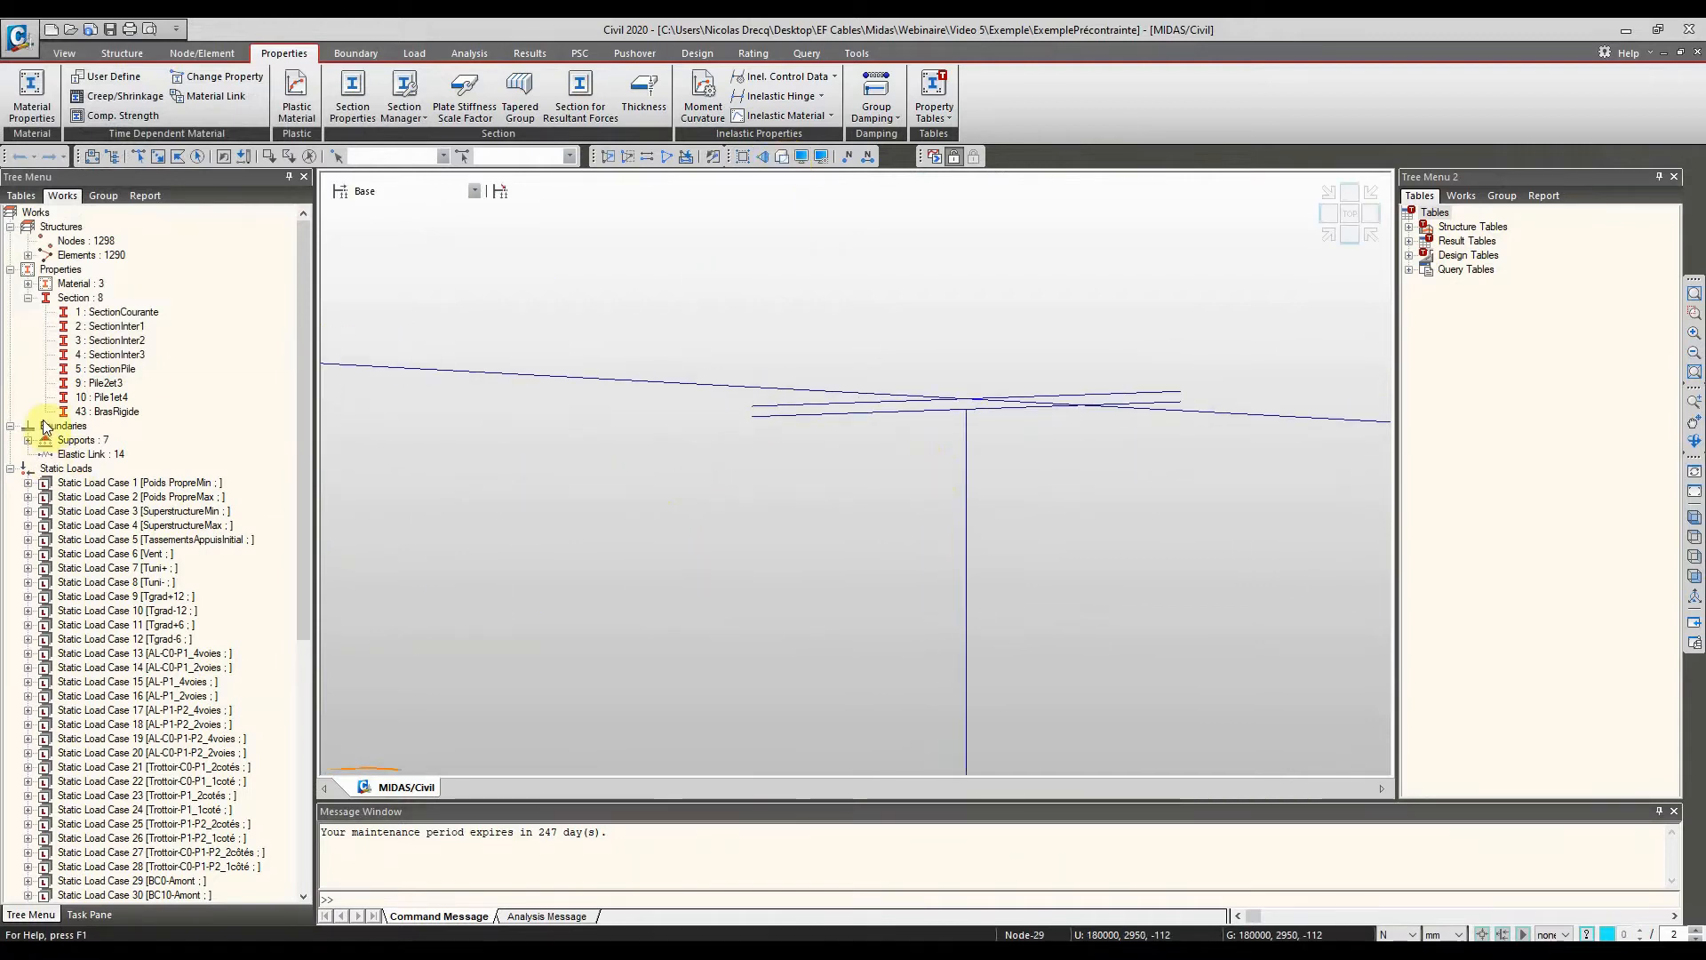
# Expand the supports under the boundaries in the model tree and try to display the Type 1 supports on the model
pyautogui.doubleClick(68, 441)
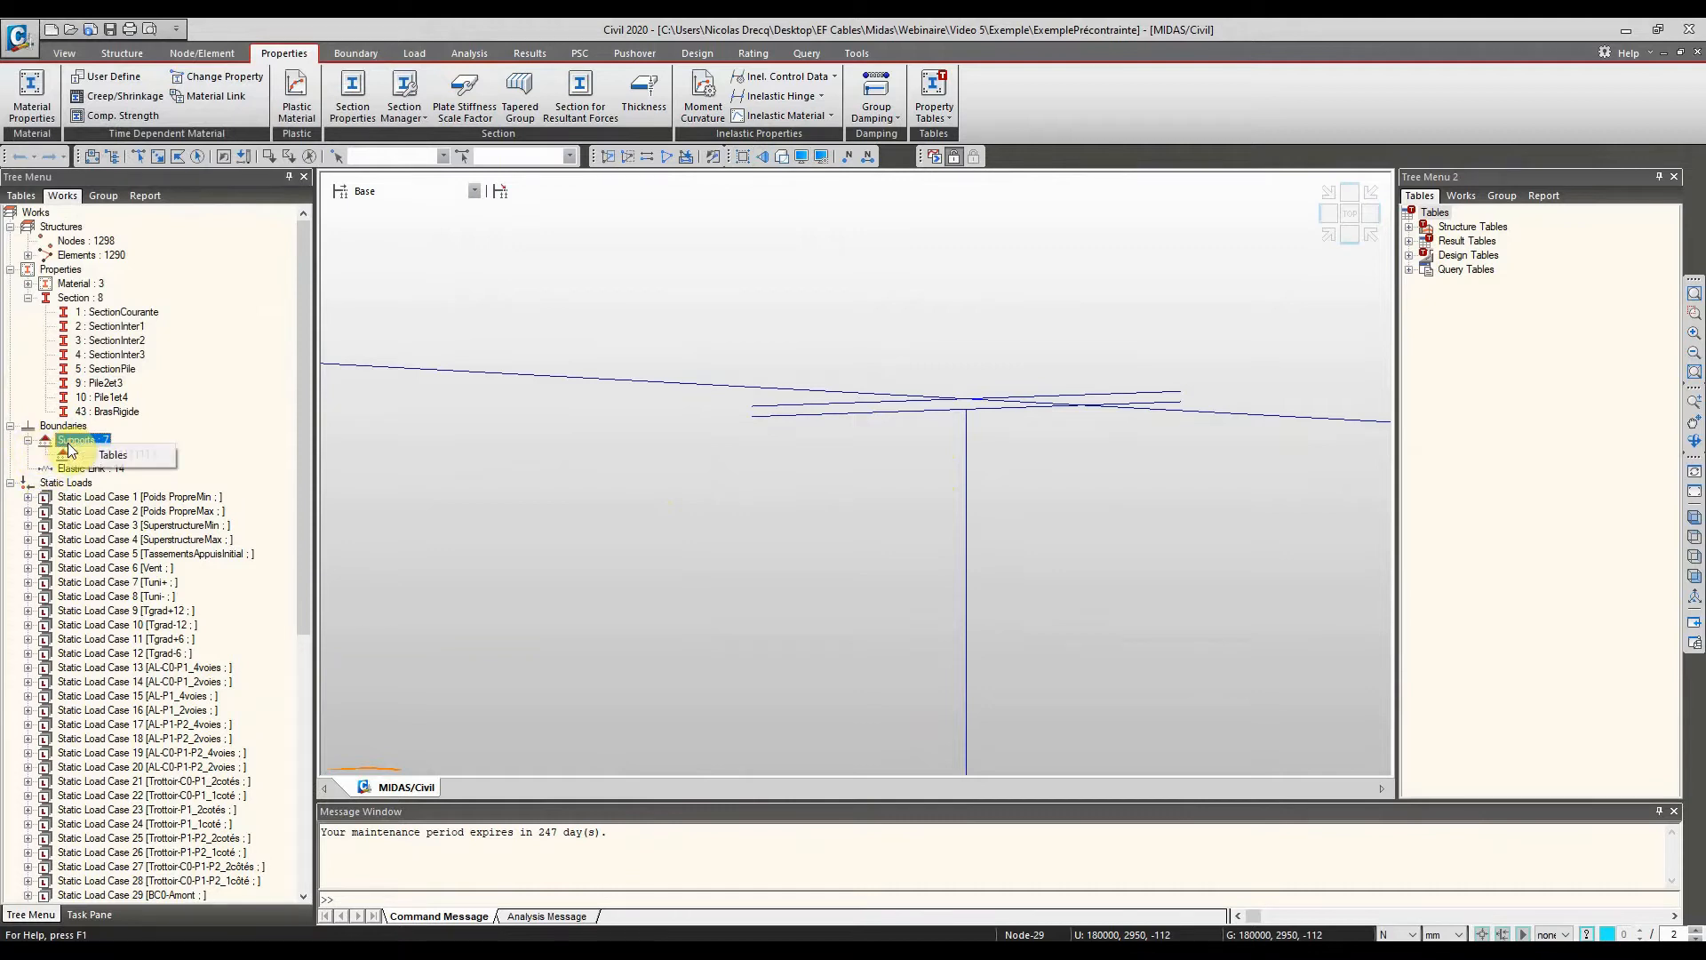
pyautogui.rightClick(69, 432)
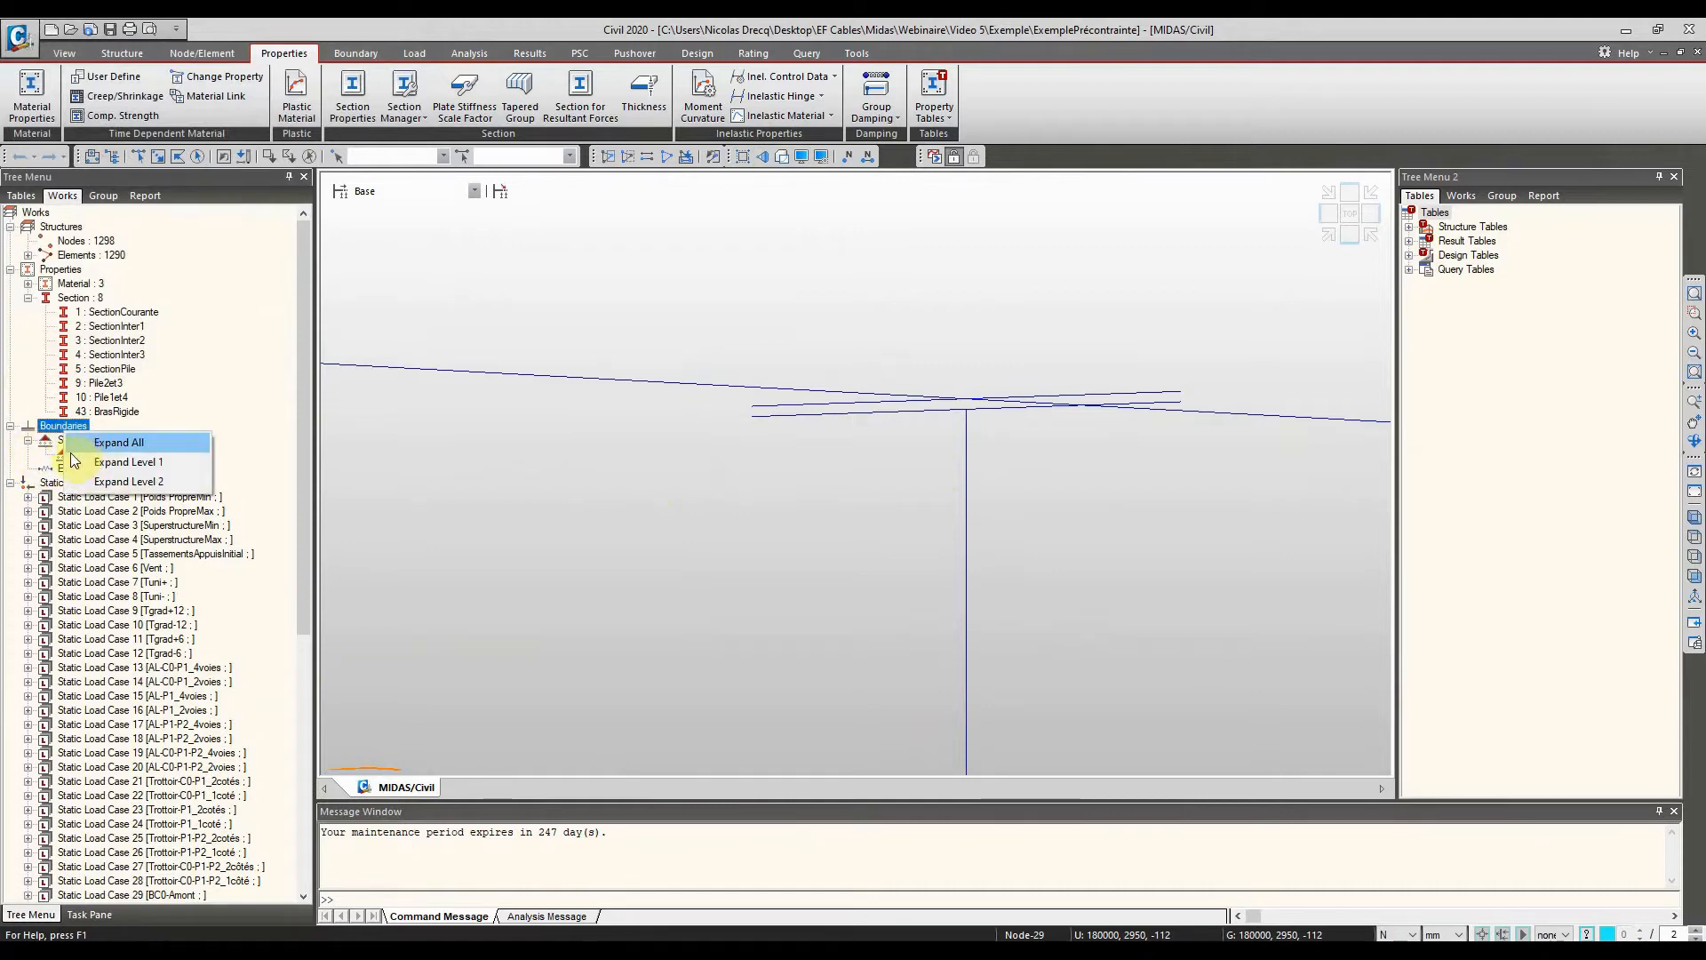
pyautogui.click(116, 461)
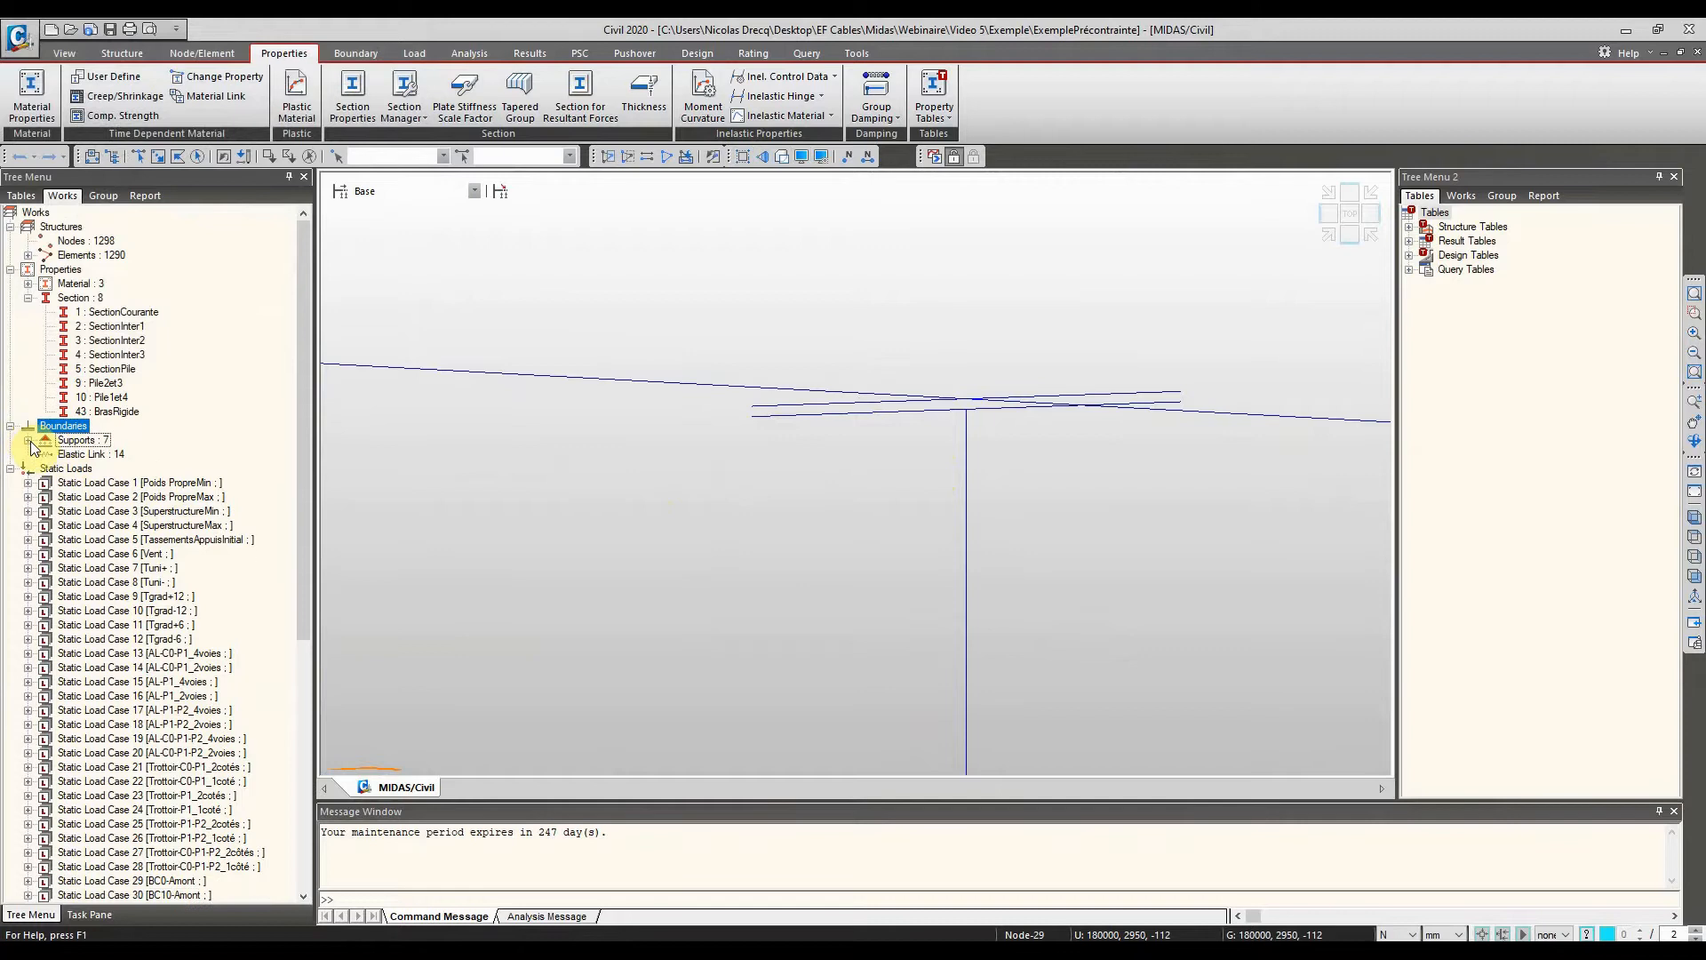
pyautogui.click(28, 440)
pyautogui.click(83, 453)
pyautogui.rightClick(83, 454)
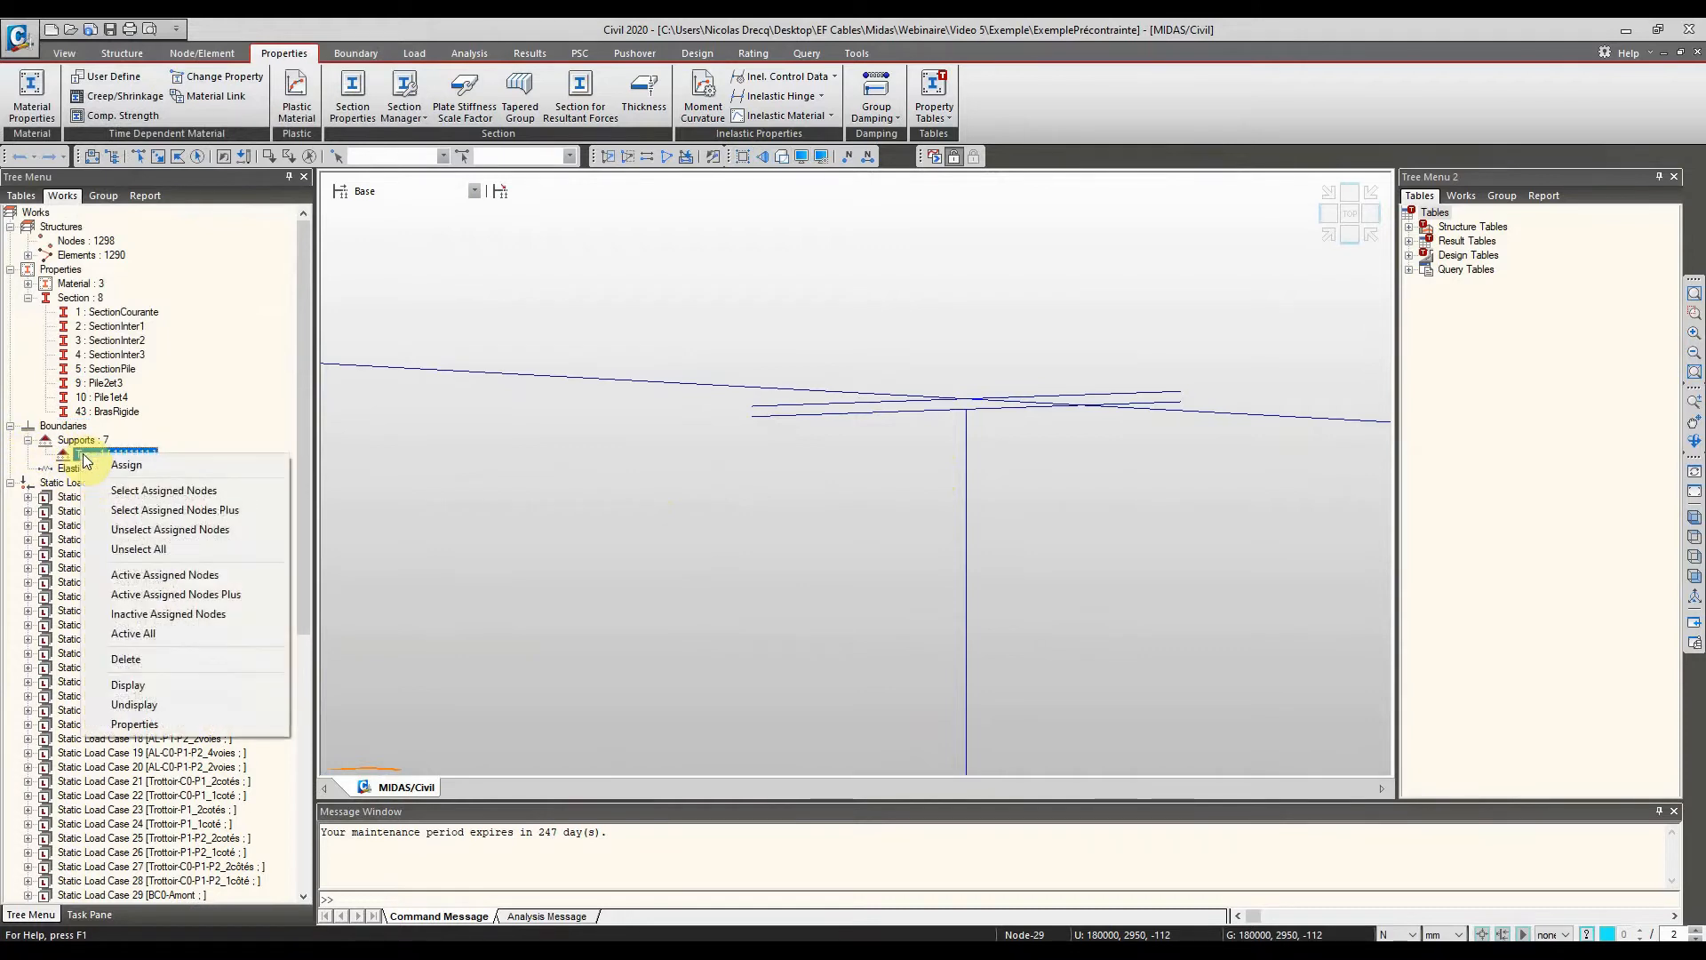
pyautogui.click(147, 685)
pyautogui.rightClick(136, 455)
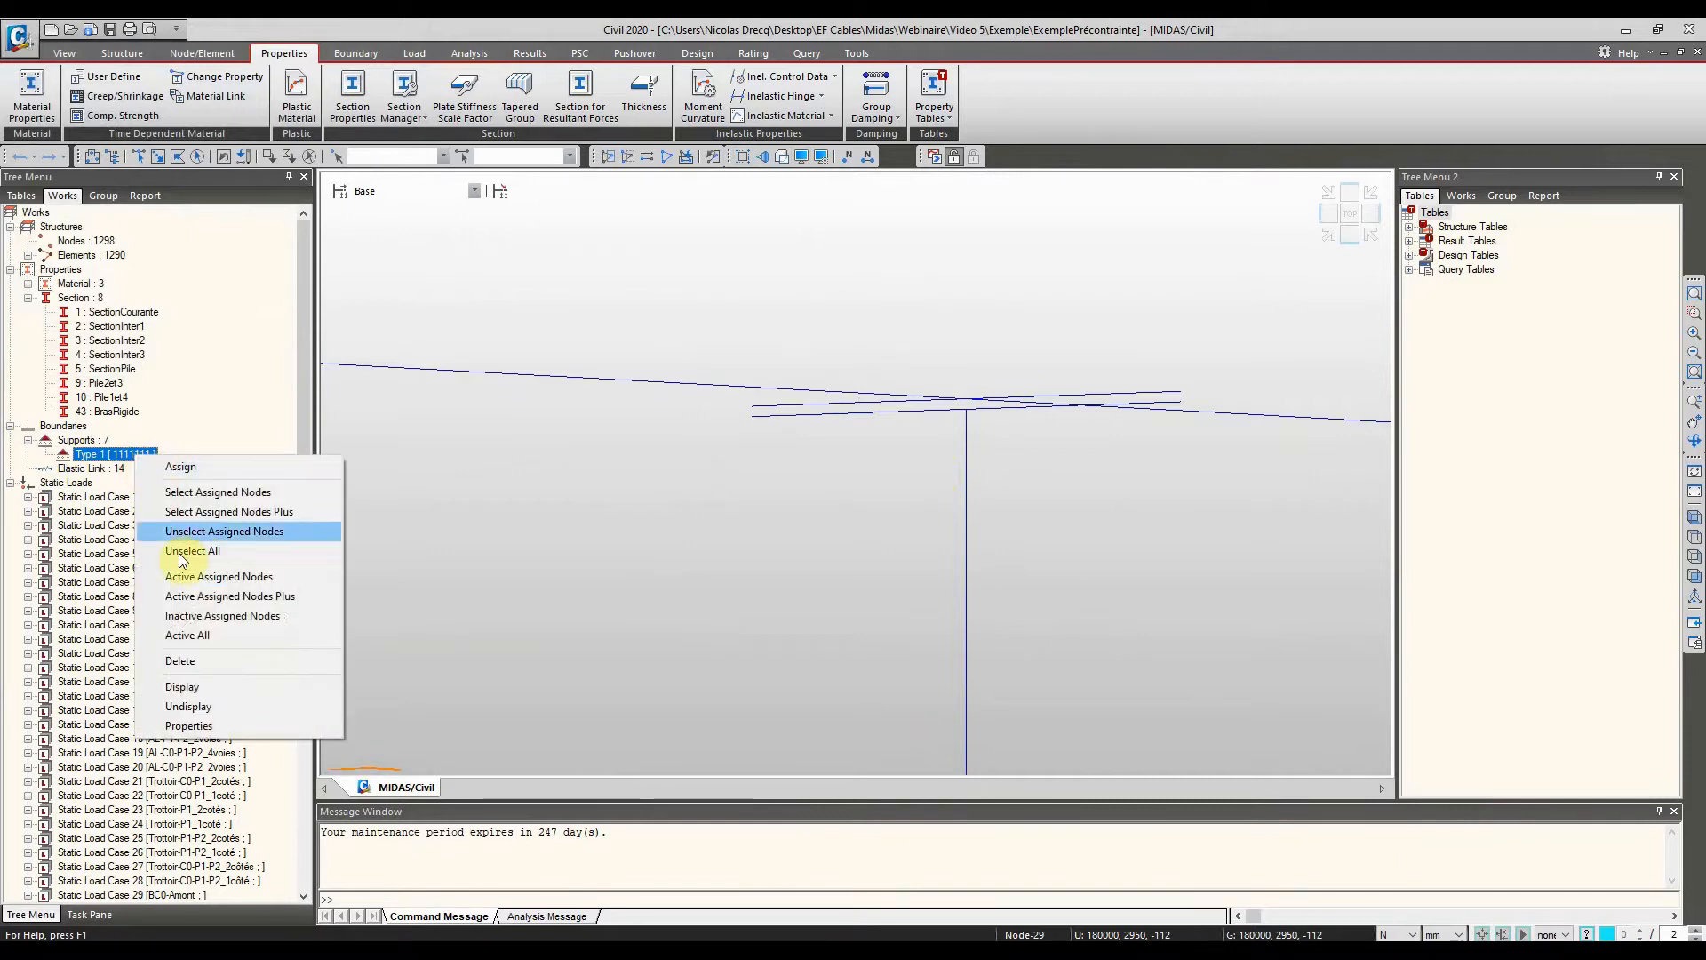
pyautogui.click(200, 686)
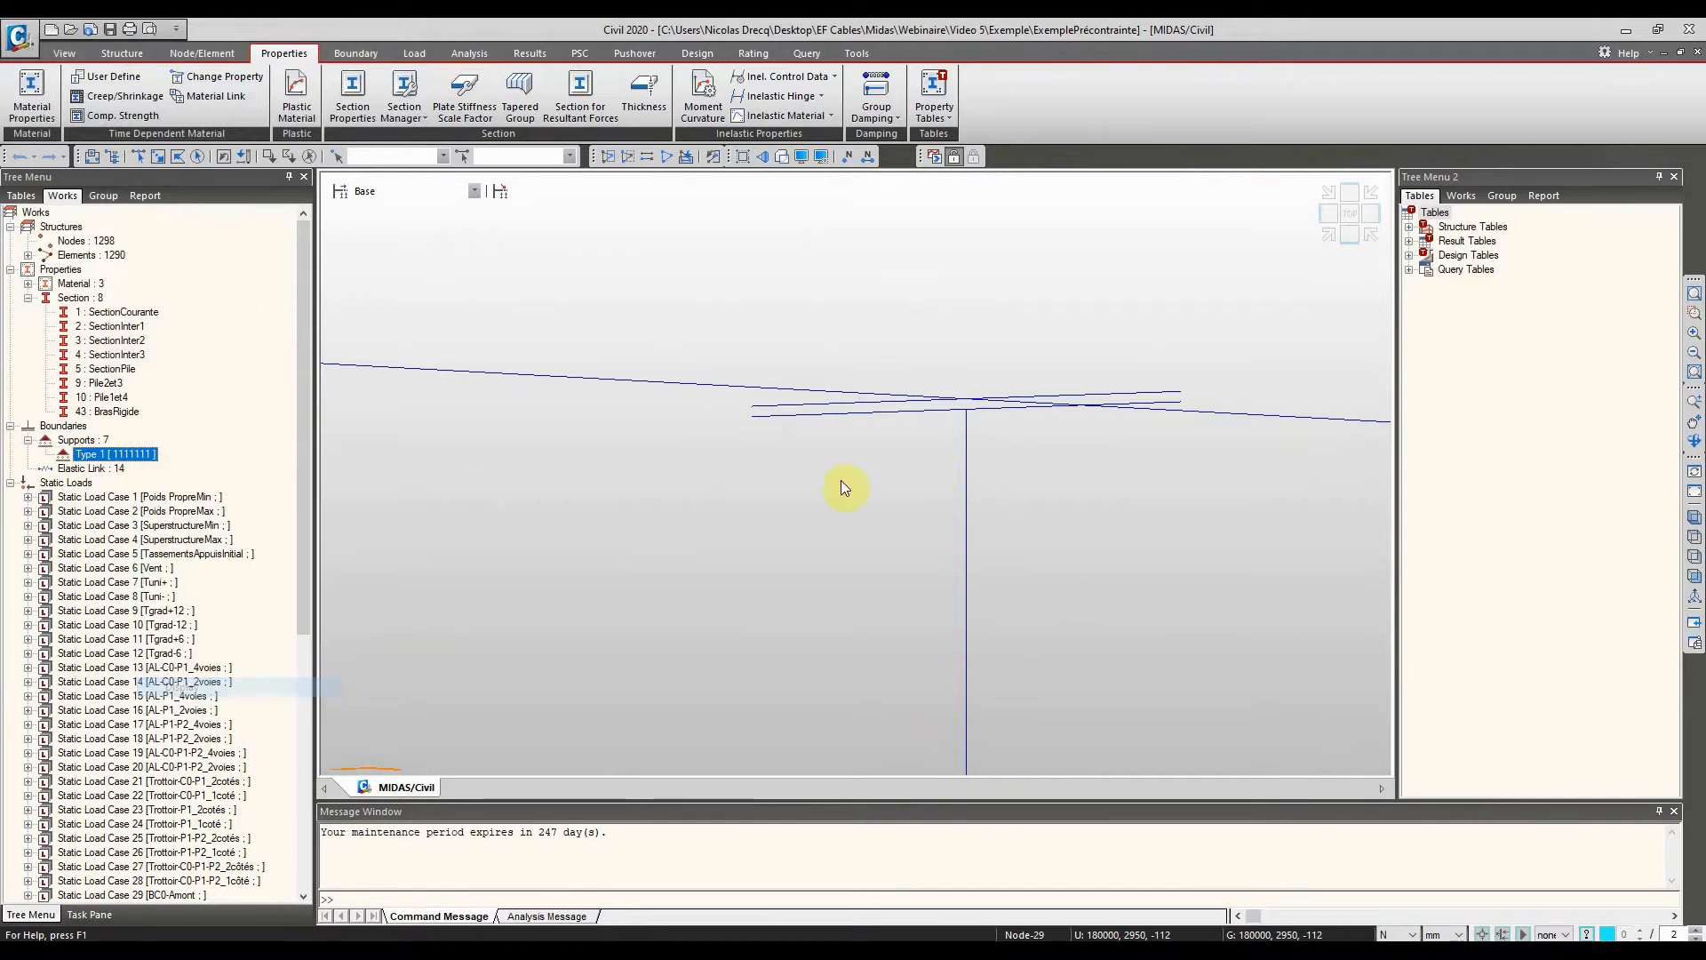
# Display the elastic links on the model and examine their local axes at a pier head
pyautogui.click(83, 469)
pyautogui.rightClick(82, 469)
pyautogui.click(136, 512)
pyautogui.keyDown('ctrl'); pyautogui.moveTo(920, 441); pyautogui.dragTo(880, 502, button='middle'); pyautogui.keyUp('ctrl')
pyautogui.scroll(-2, 885, 528)
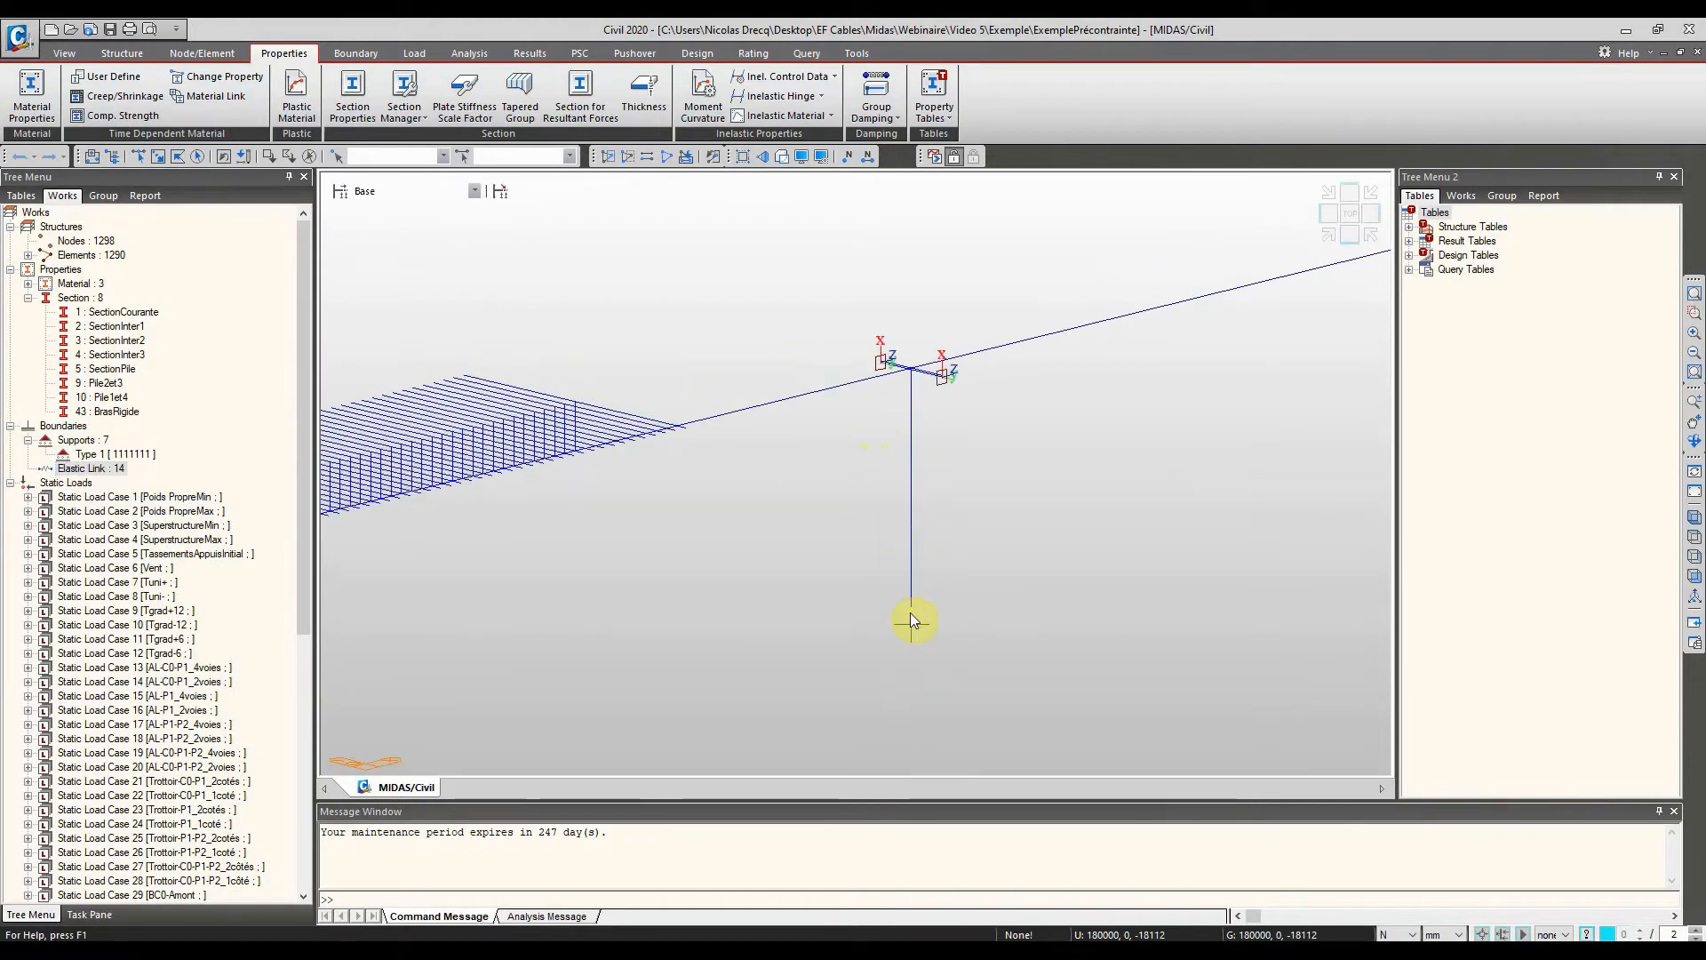
# Enable the Support symbols in the boundary display settings and apply them to the model
pyautogui.click(803, 158)
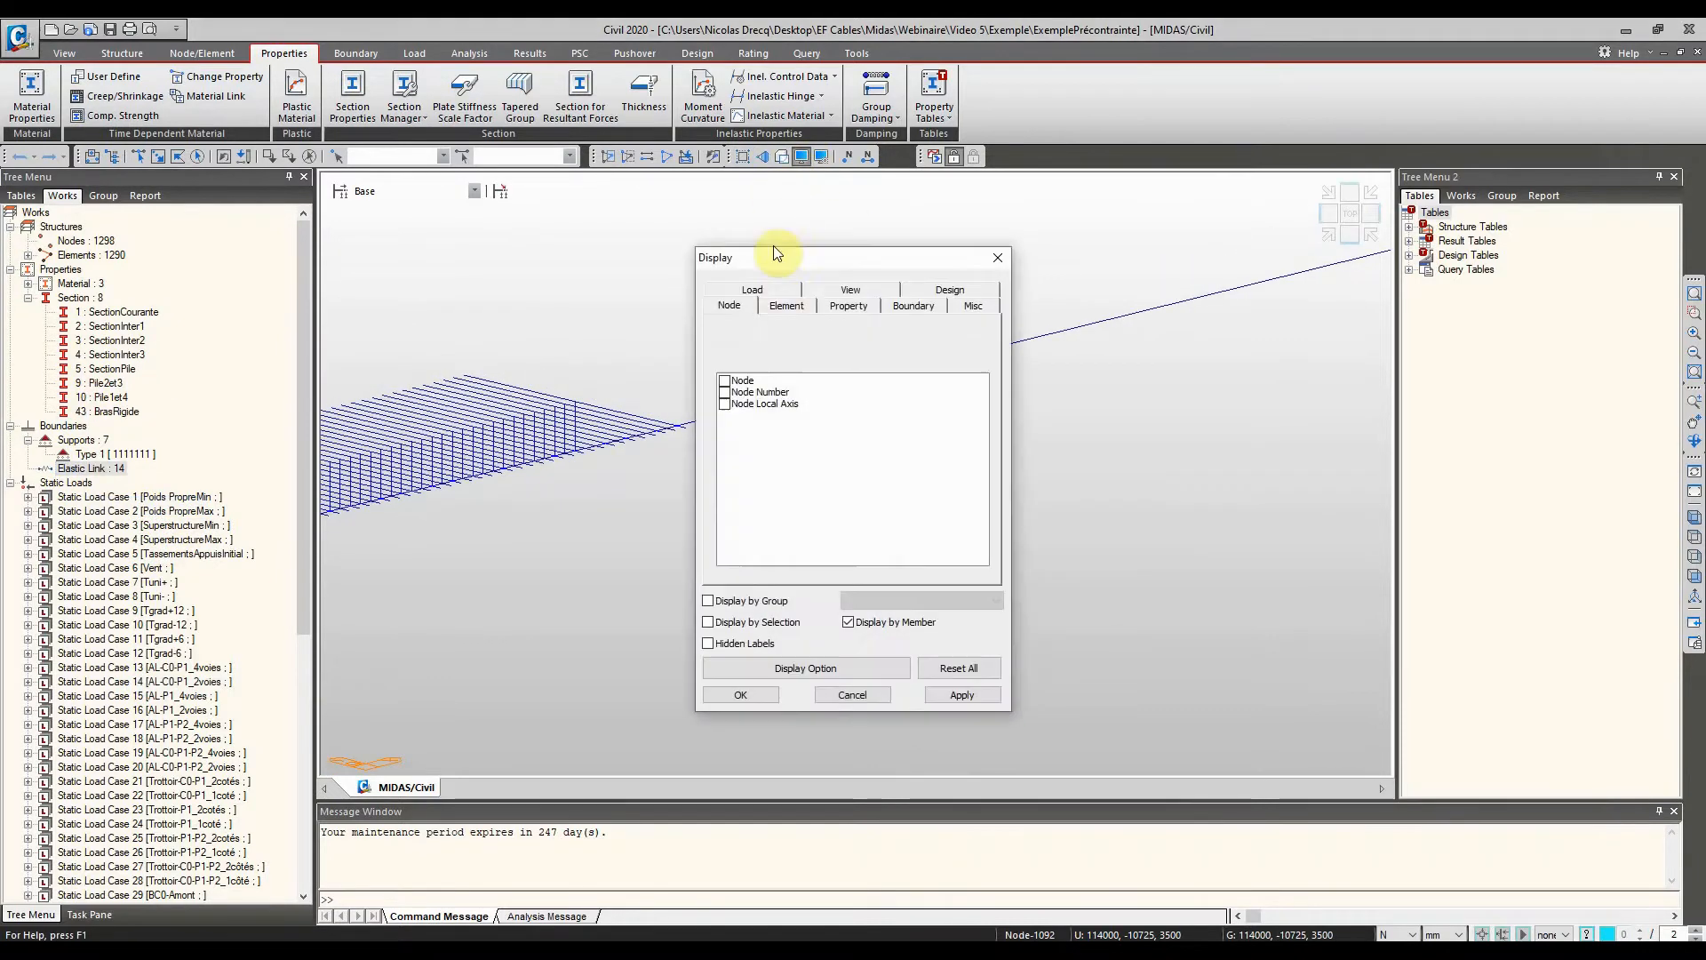
pyautogui.click(913, 305)
pyautogui.click(724, 380)
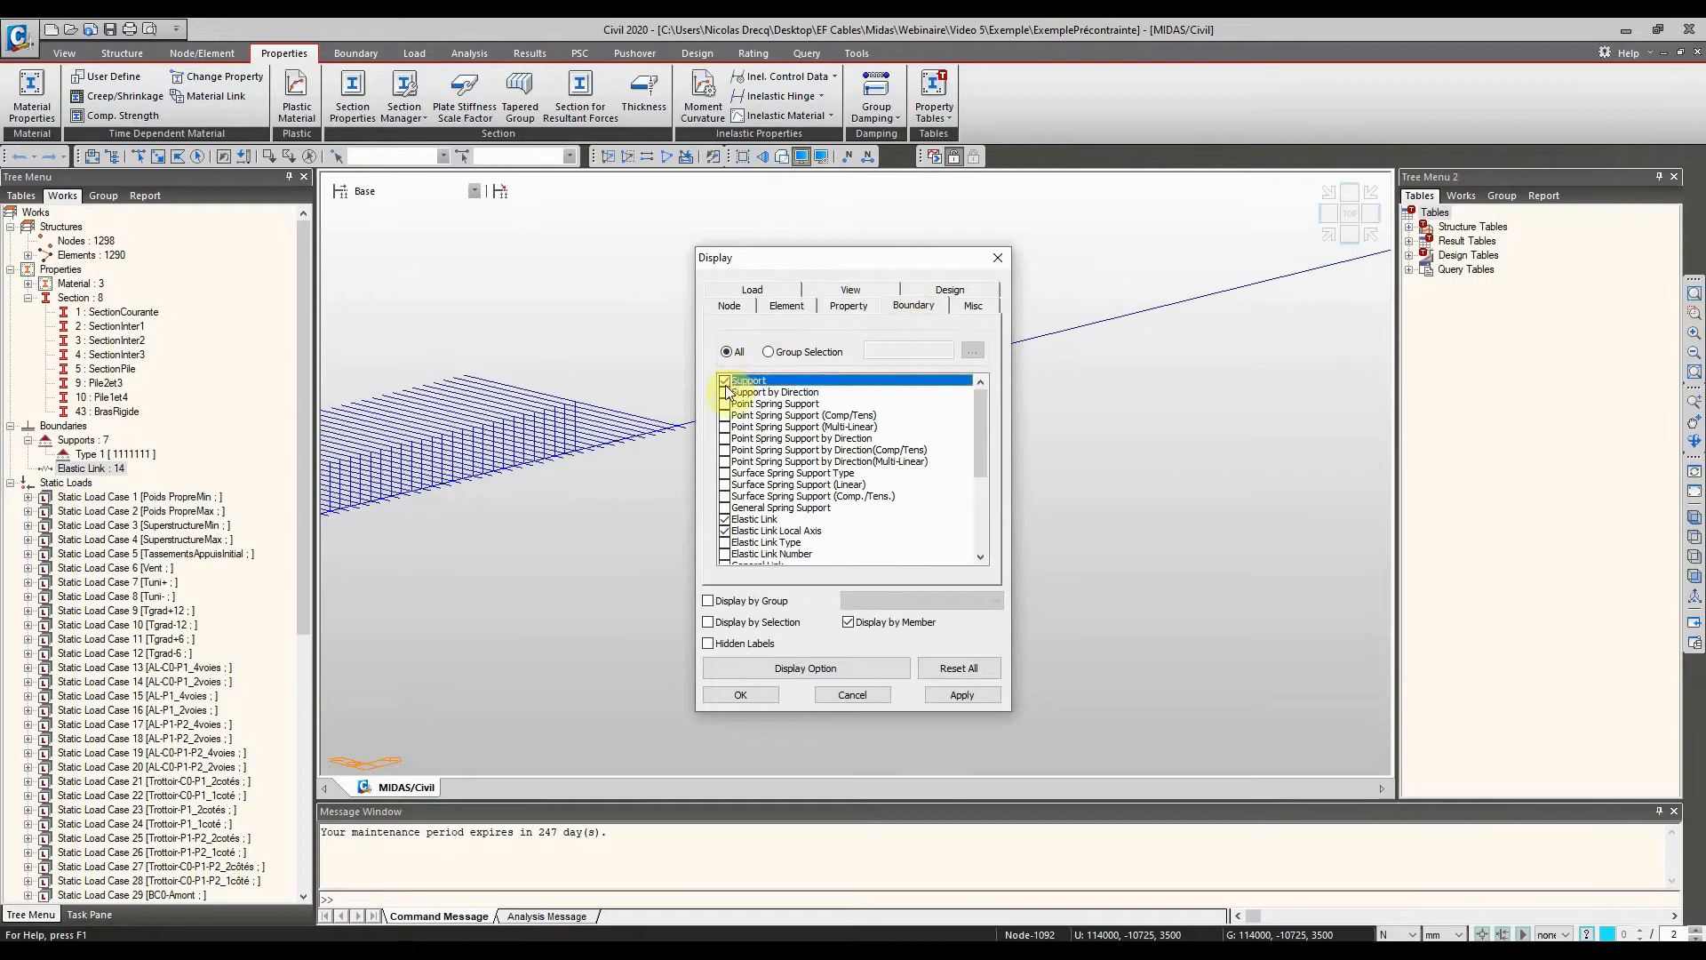
pyautogui.click(754, 691)
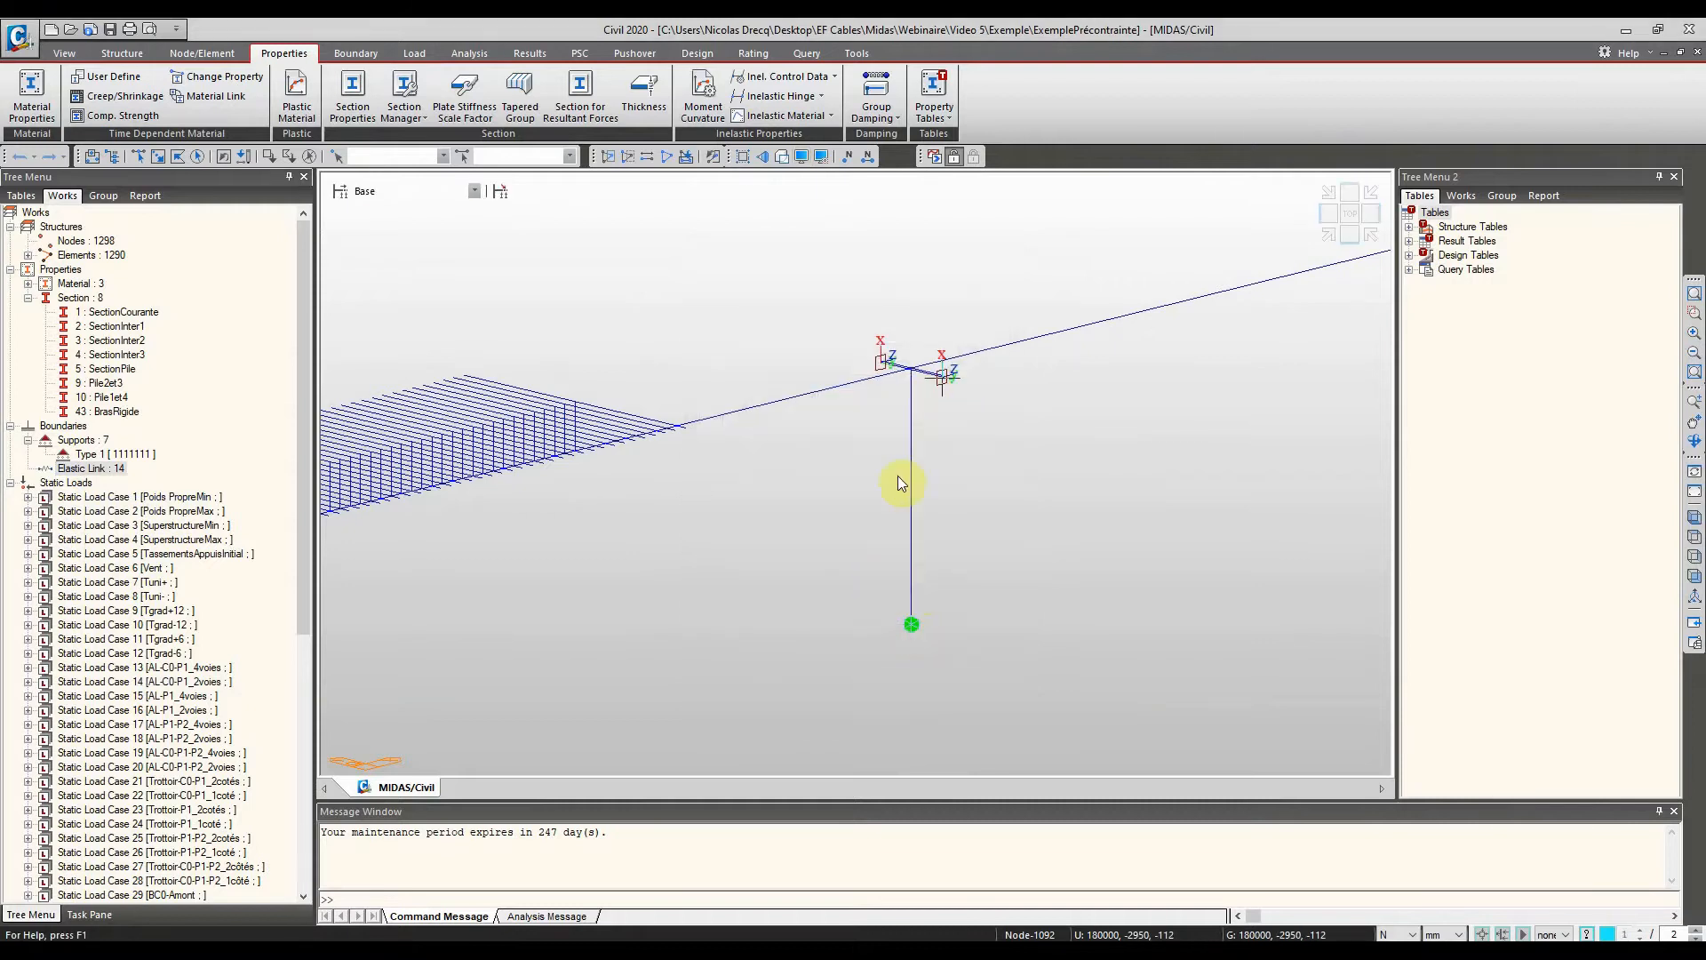
# Examine the elastic links at the pier head and the supports along the whole viaduct
pyautogui.moveTo(902, 484); pyautogui.dragTo(1046, 396, button='middle')
pyautogui.scroll(-3, 914, 446)
pyautogui.scroll(3, 1029, 351)
pyautogui.scroll(5, 1085, 420)
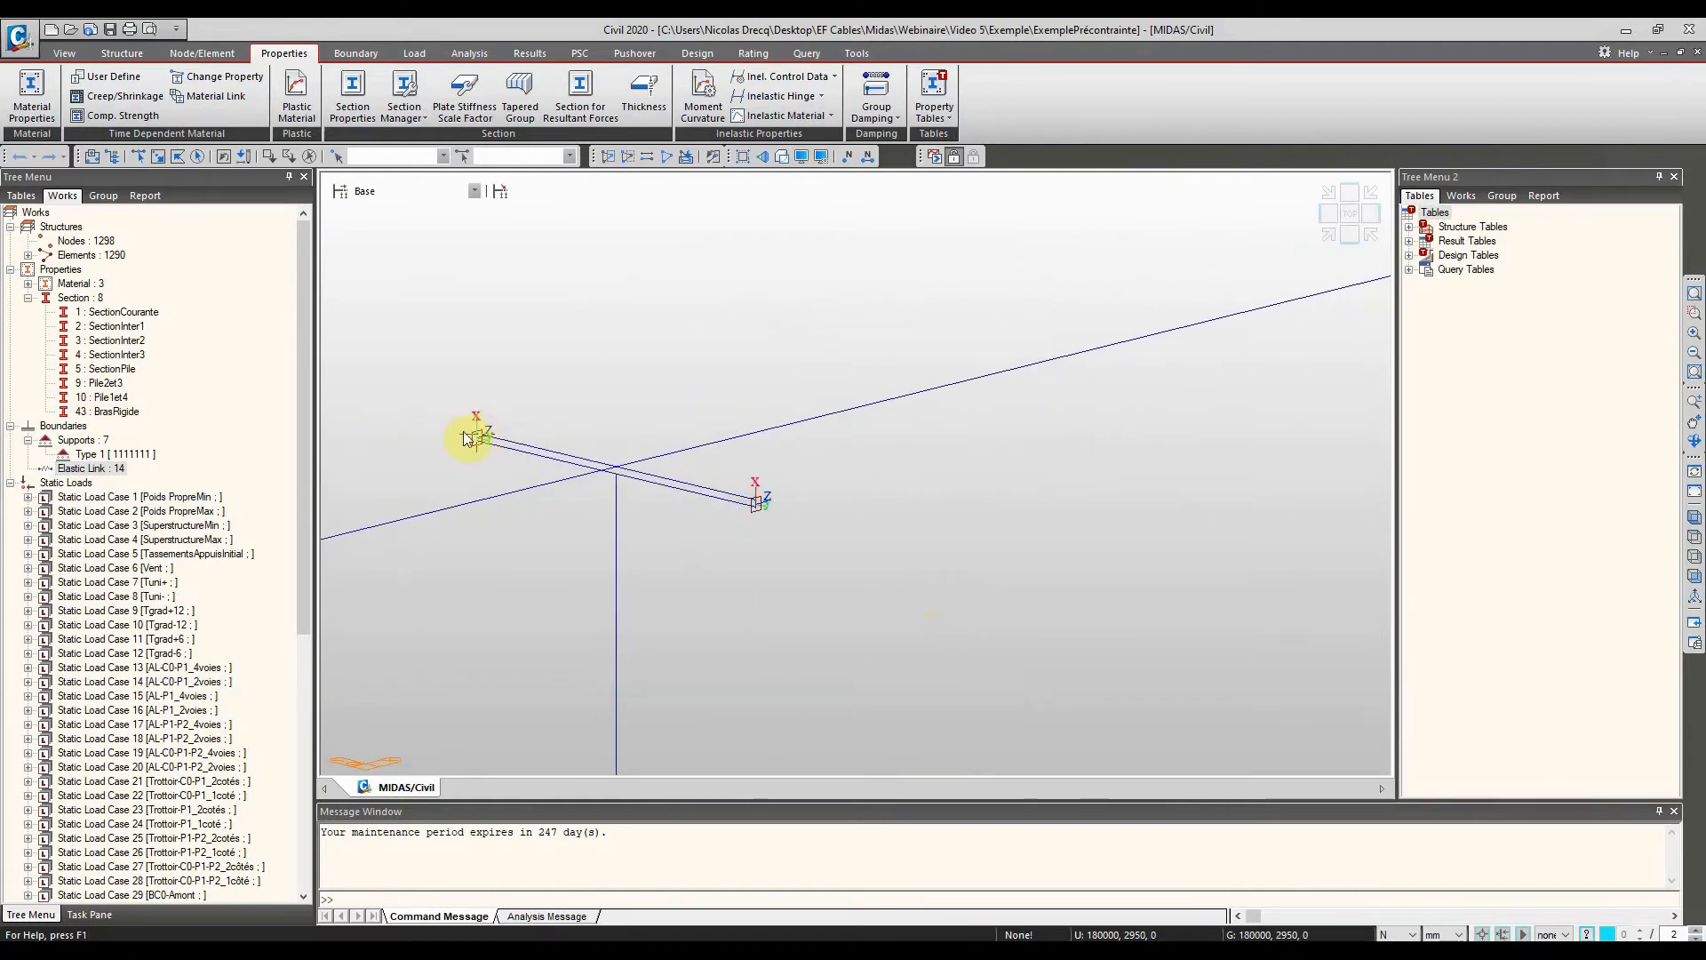
pyautogui.moveTo(466, 438); pyautogui.dragTo(778, 356, button='middle')
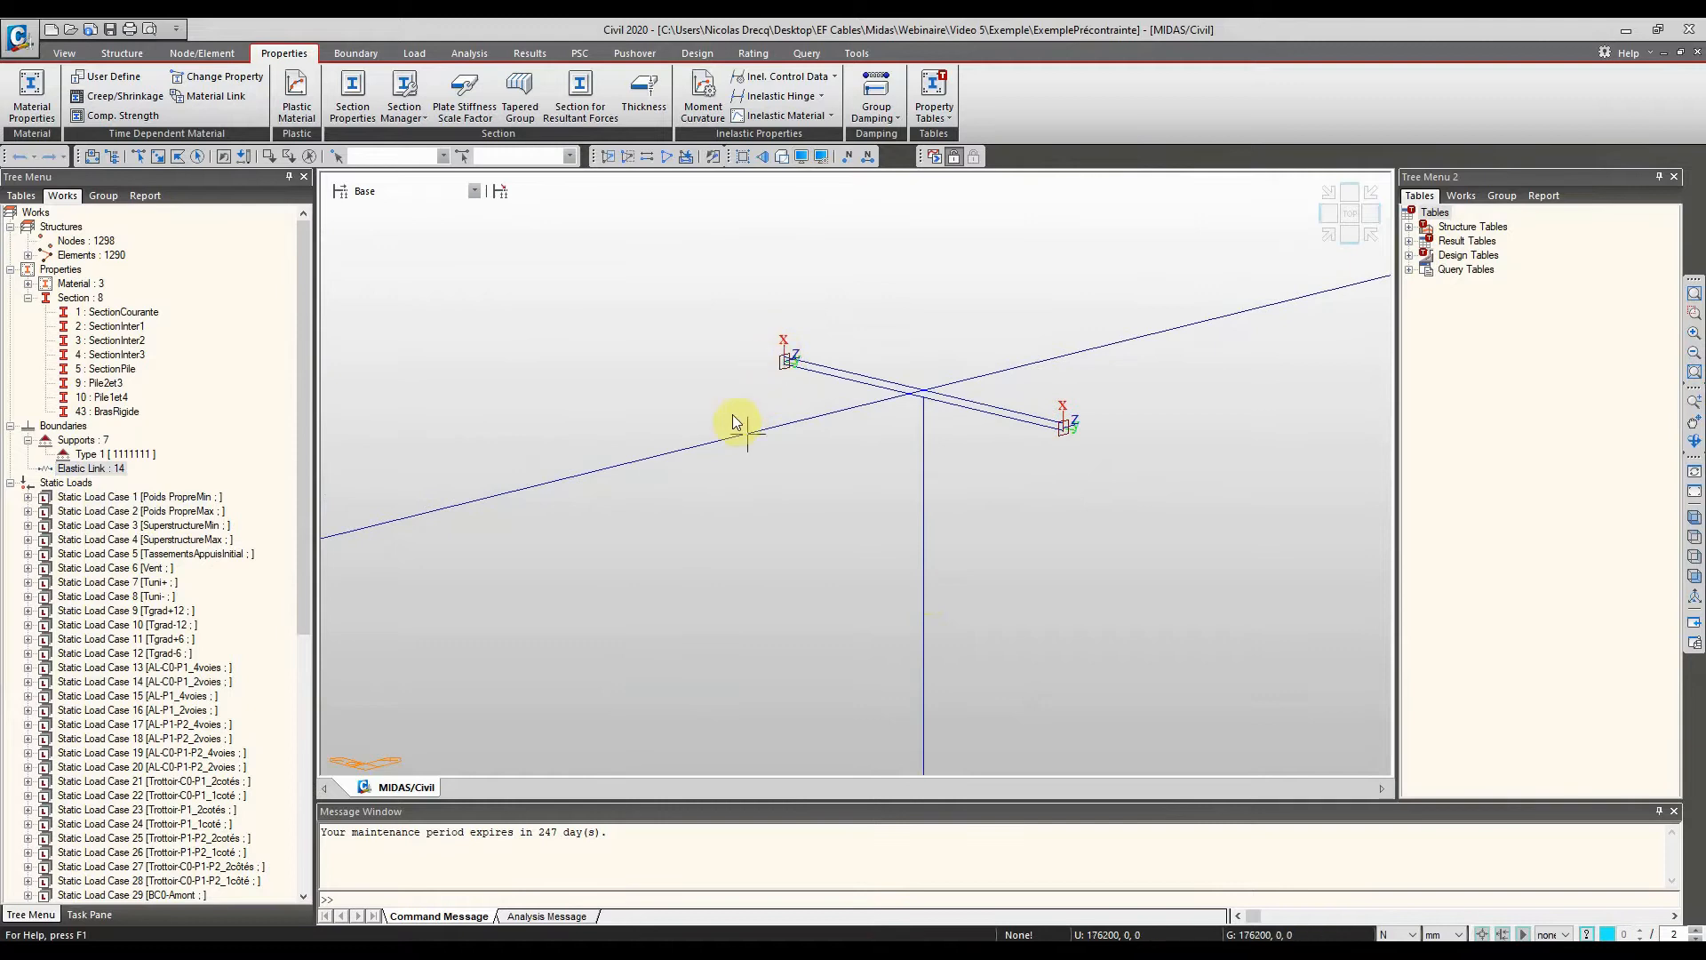
pyautogui.scroll(-6, 714, 420)
pyautogui.moveTo(606, 455); pyautogui.dragTo(1205, 344, button='middle')
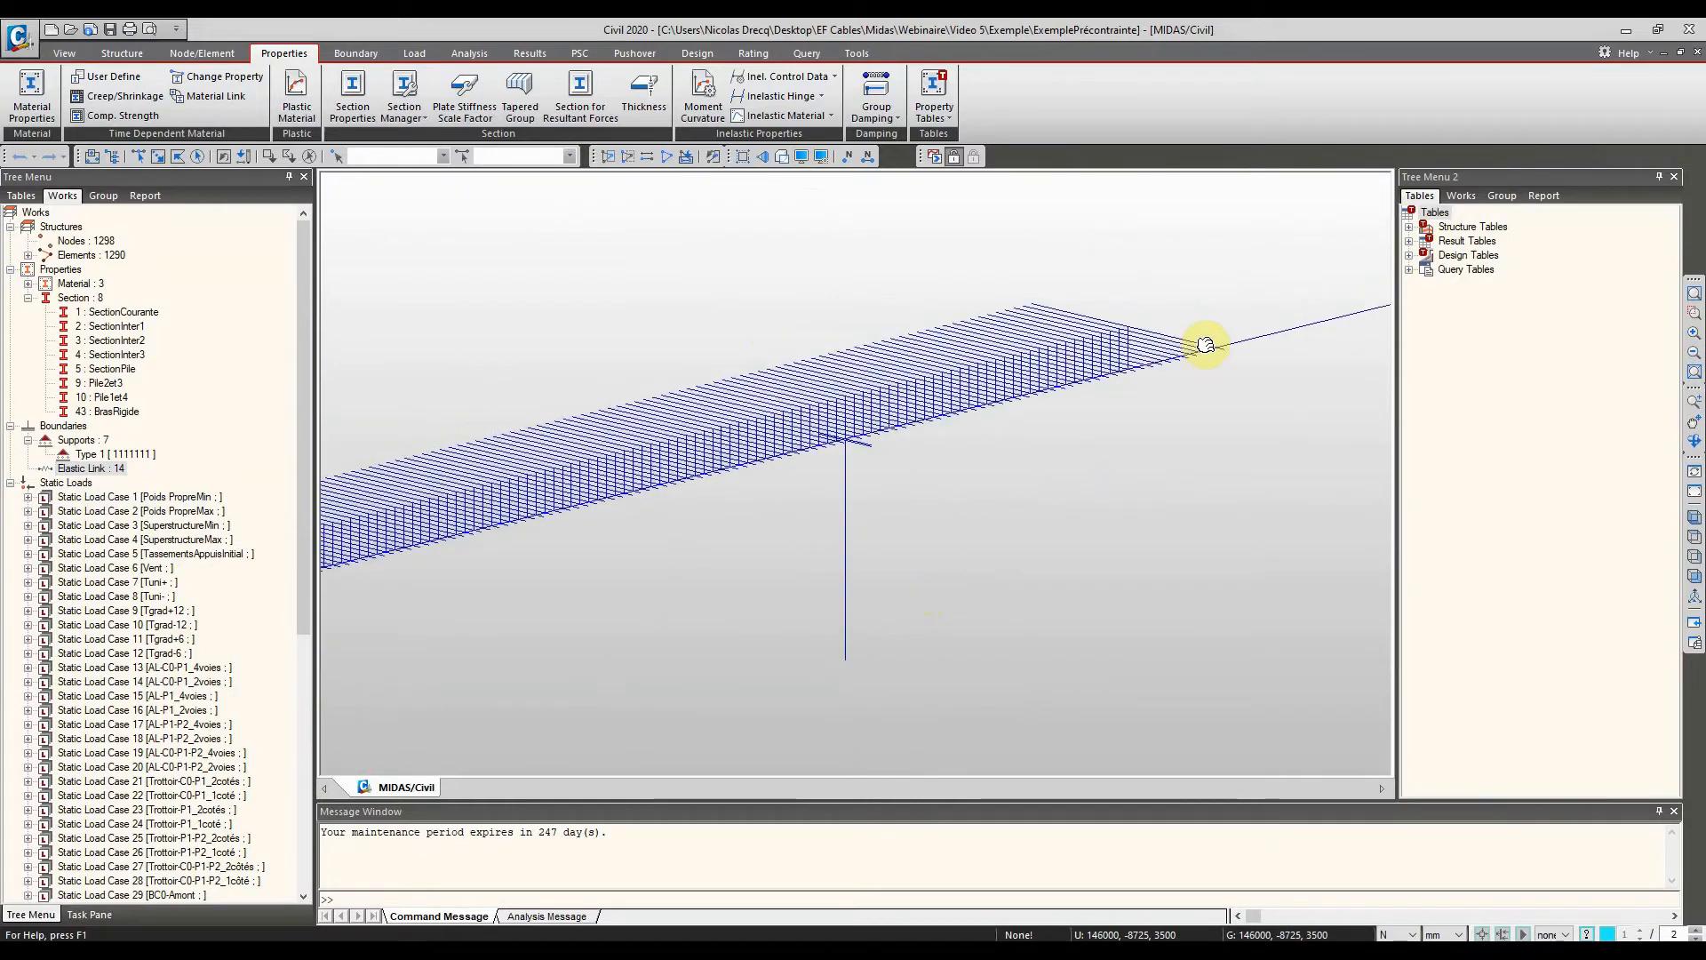
pyautogui.scroll(-5, 627, 365)
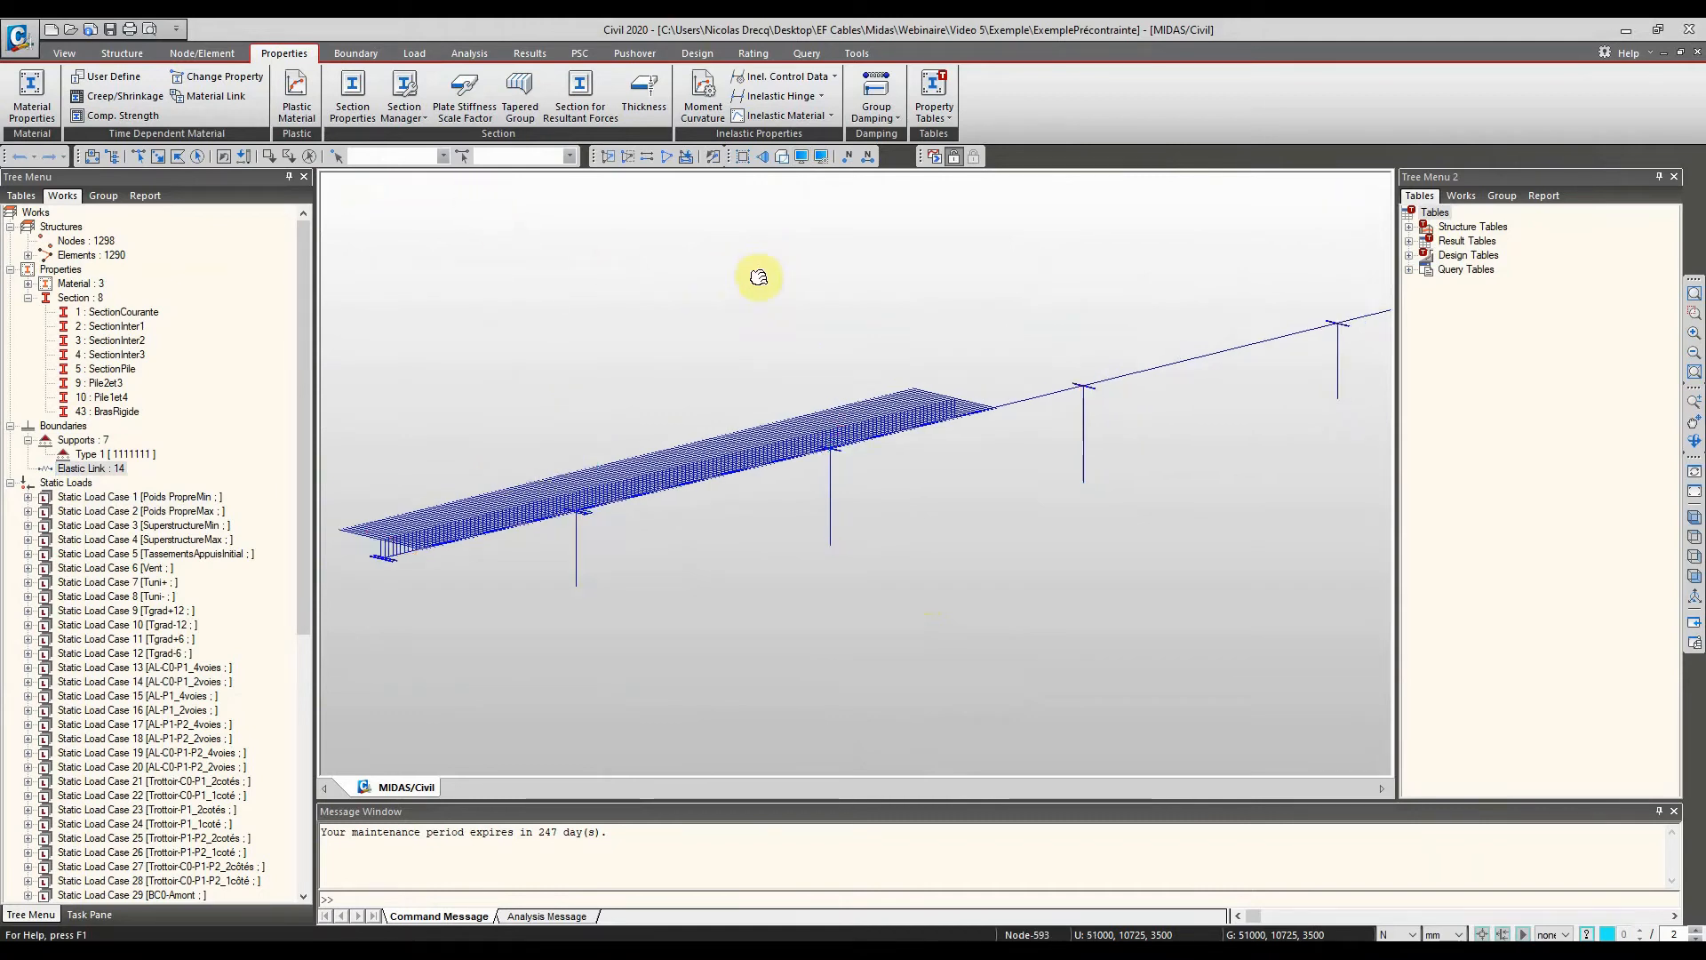
pyautogui.moveTo(761, 273); pyautogui.dragTo(706, 320, button='middle')
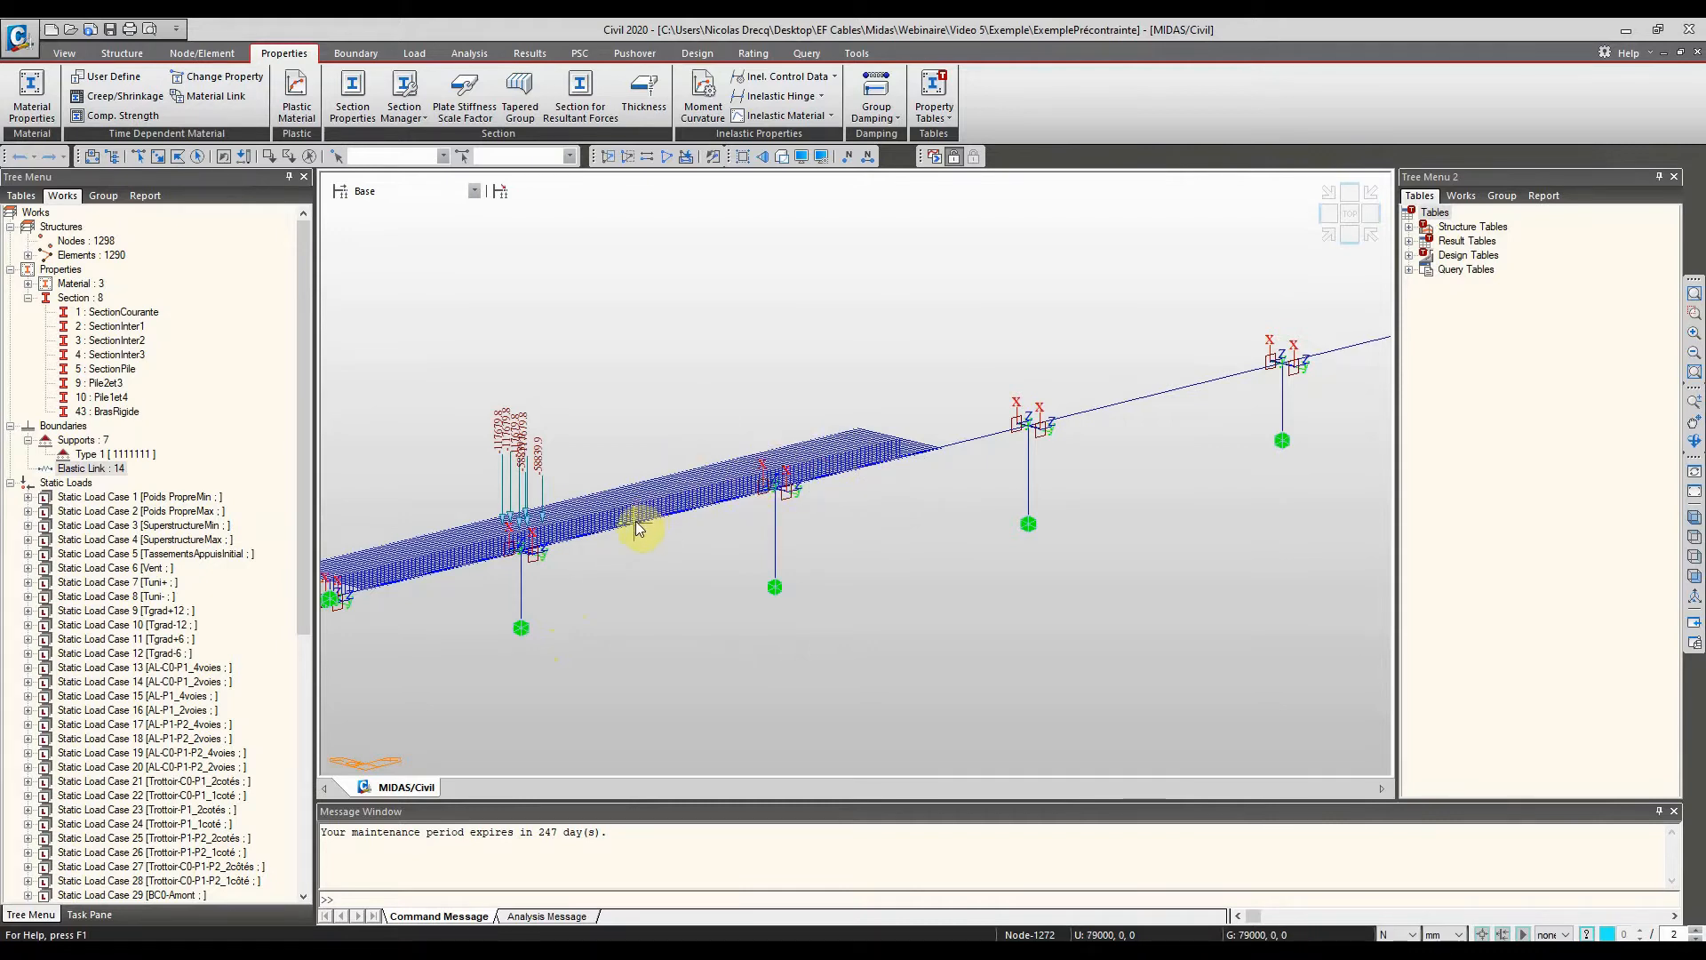
# Examine the PSC Bridge wizard options and look through its Span Information settings without making changes
pyautogui.moveTo(636, 523)
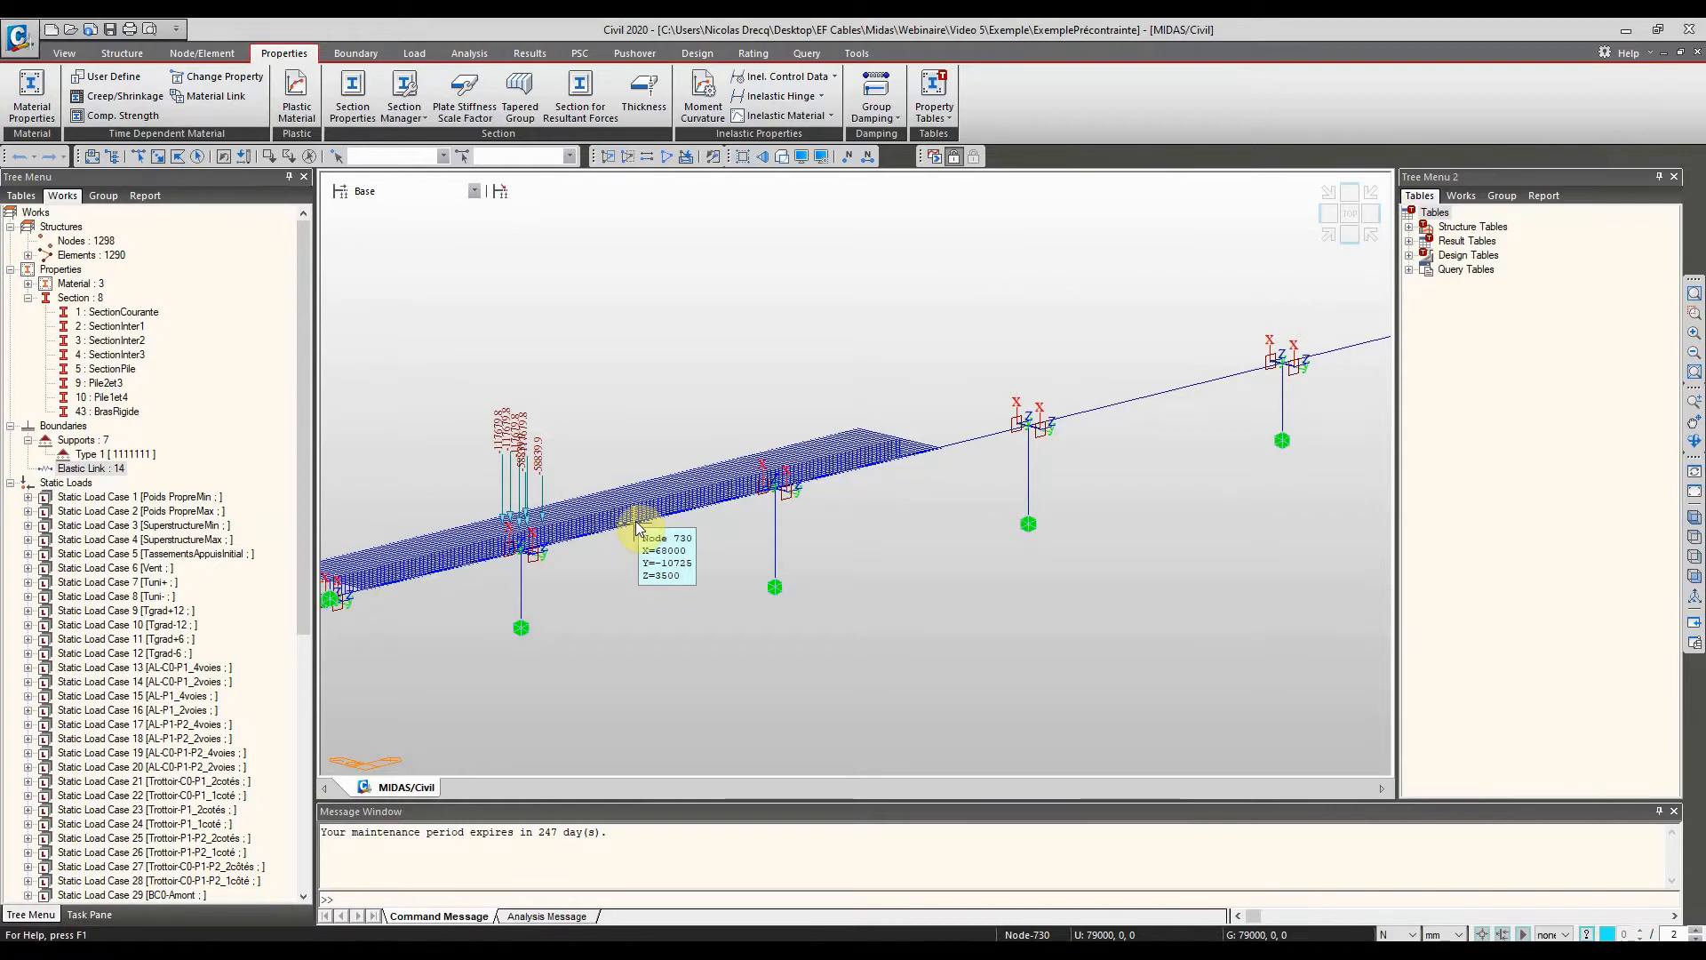
pyautogui.click(125, 54)
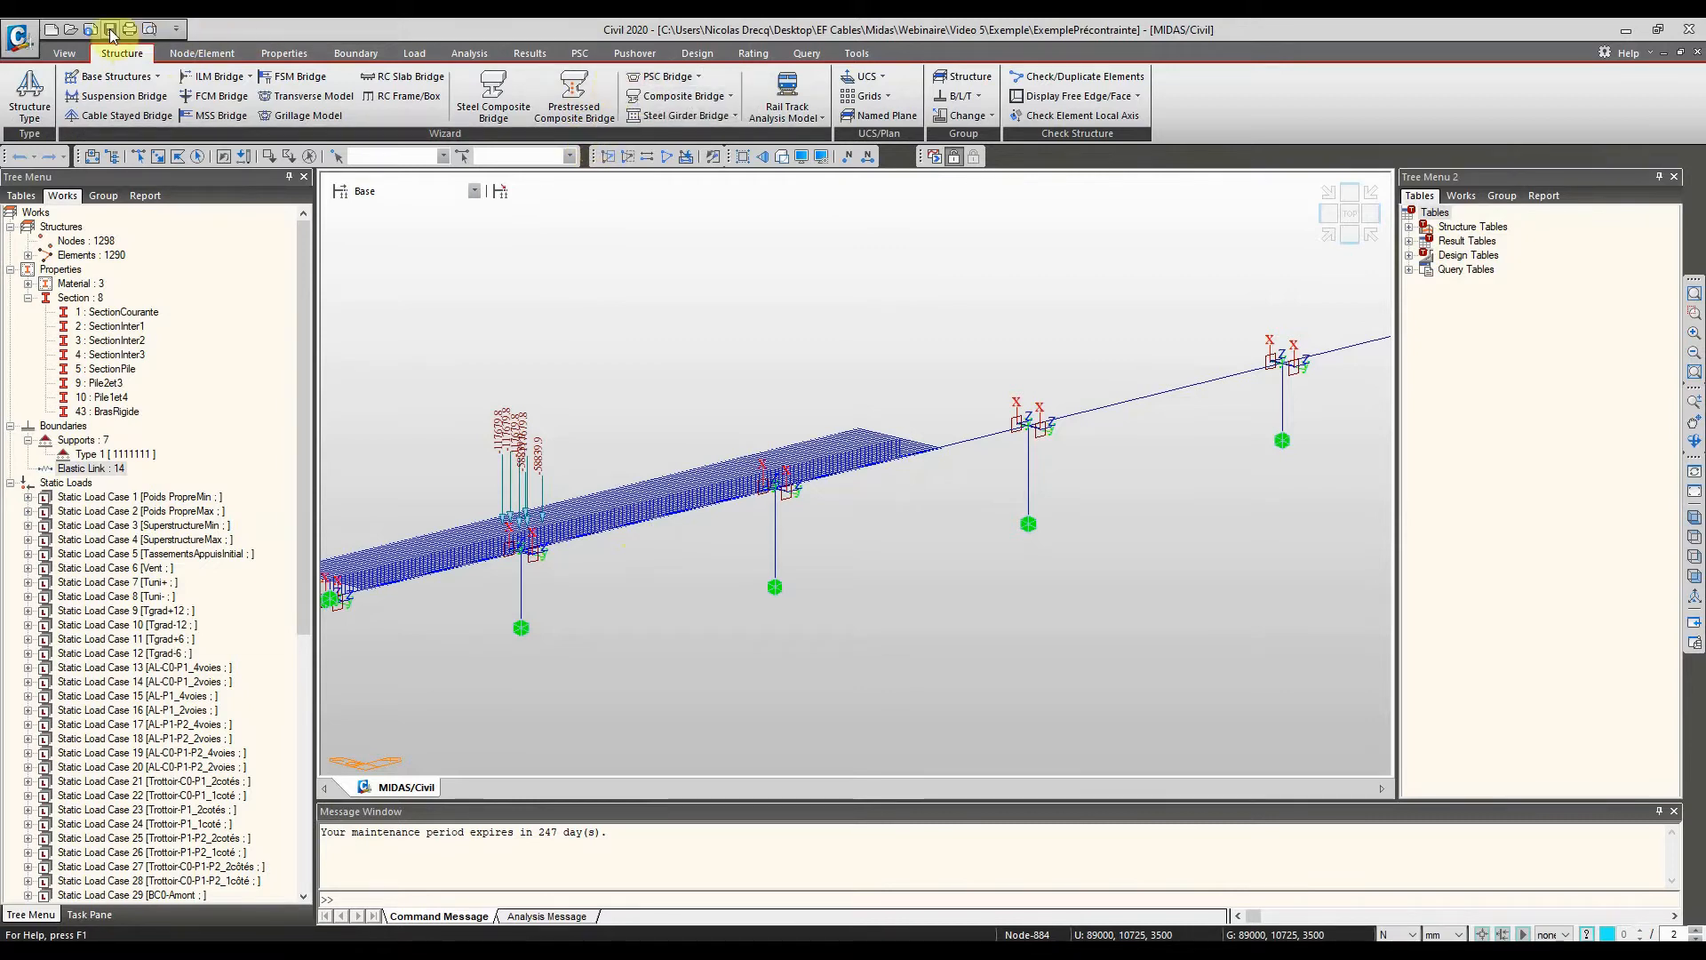
pyautogui.click(657, 77)
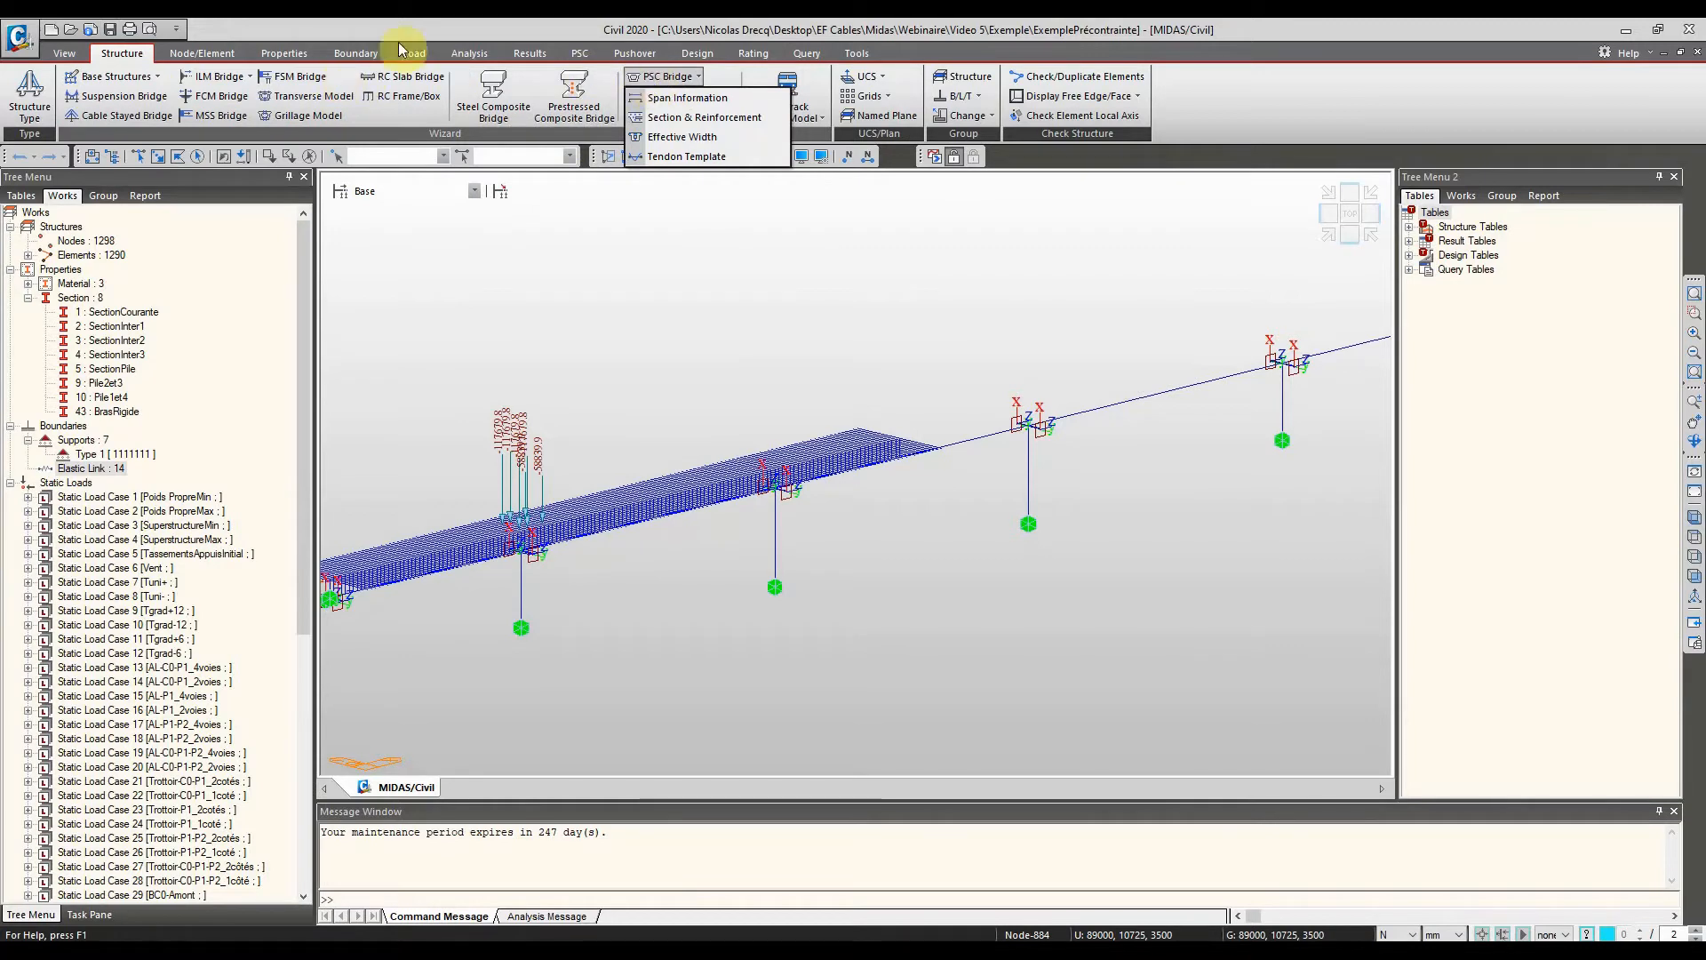
pyautogui.click(418, 29)
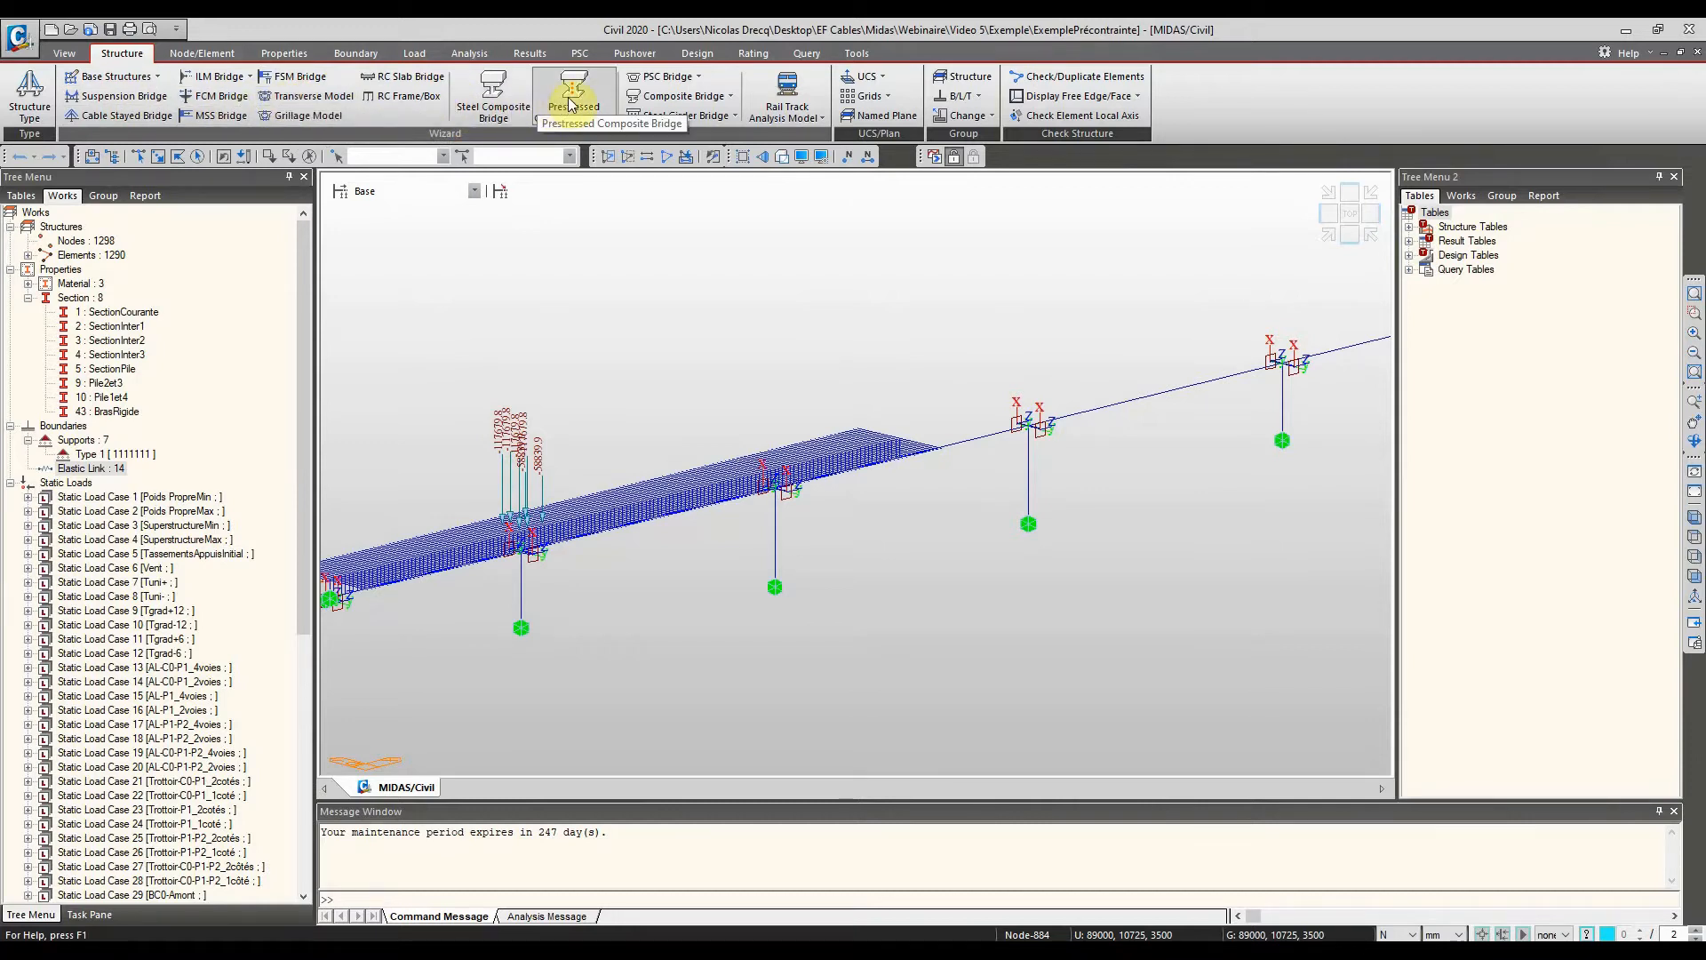
pyautogui.click(663, 78)
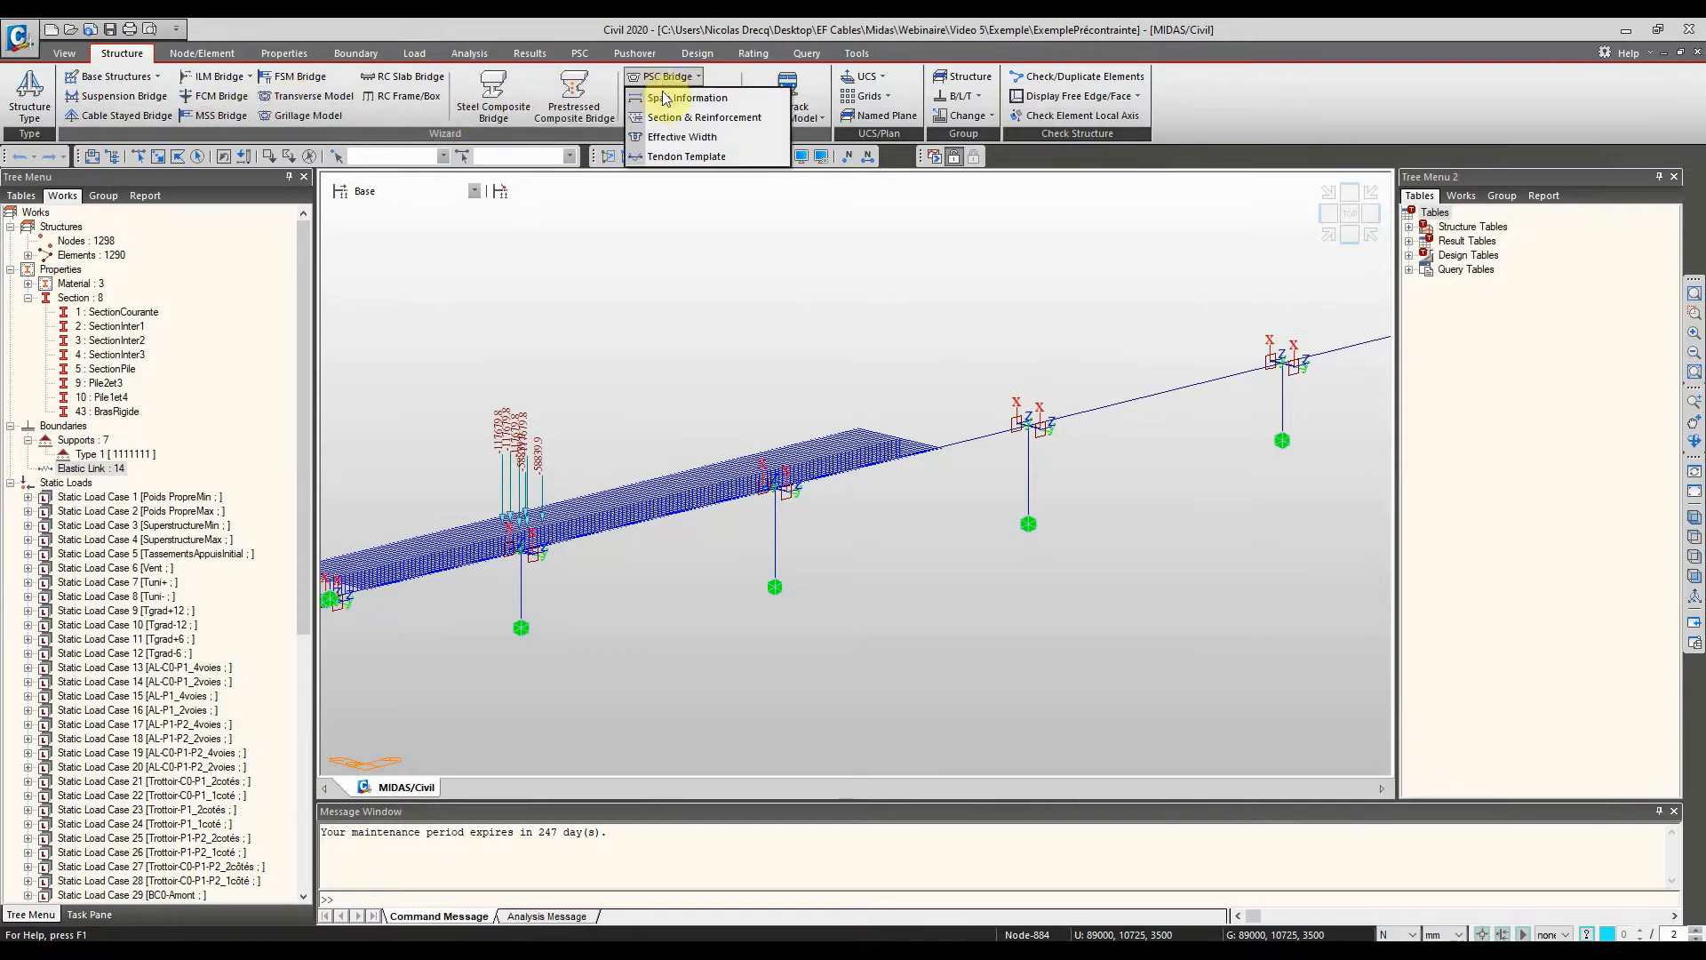
pyautogui.click(666, 98)
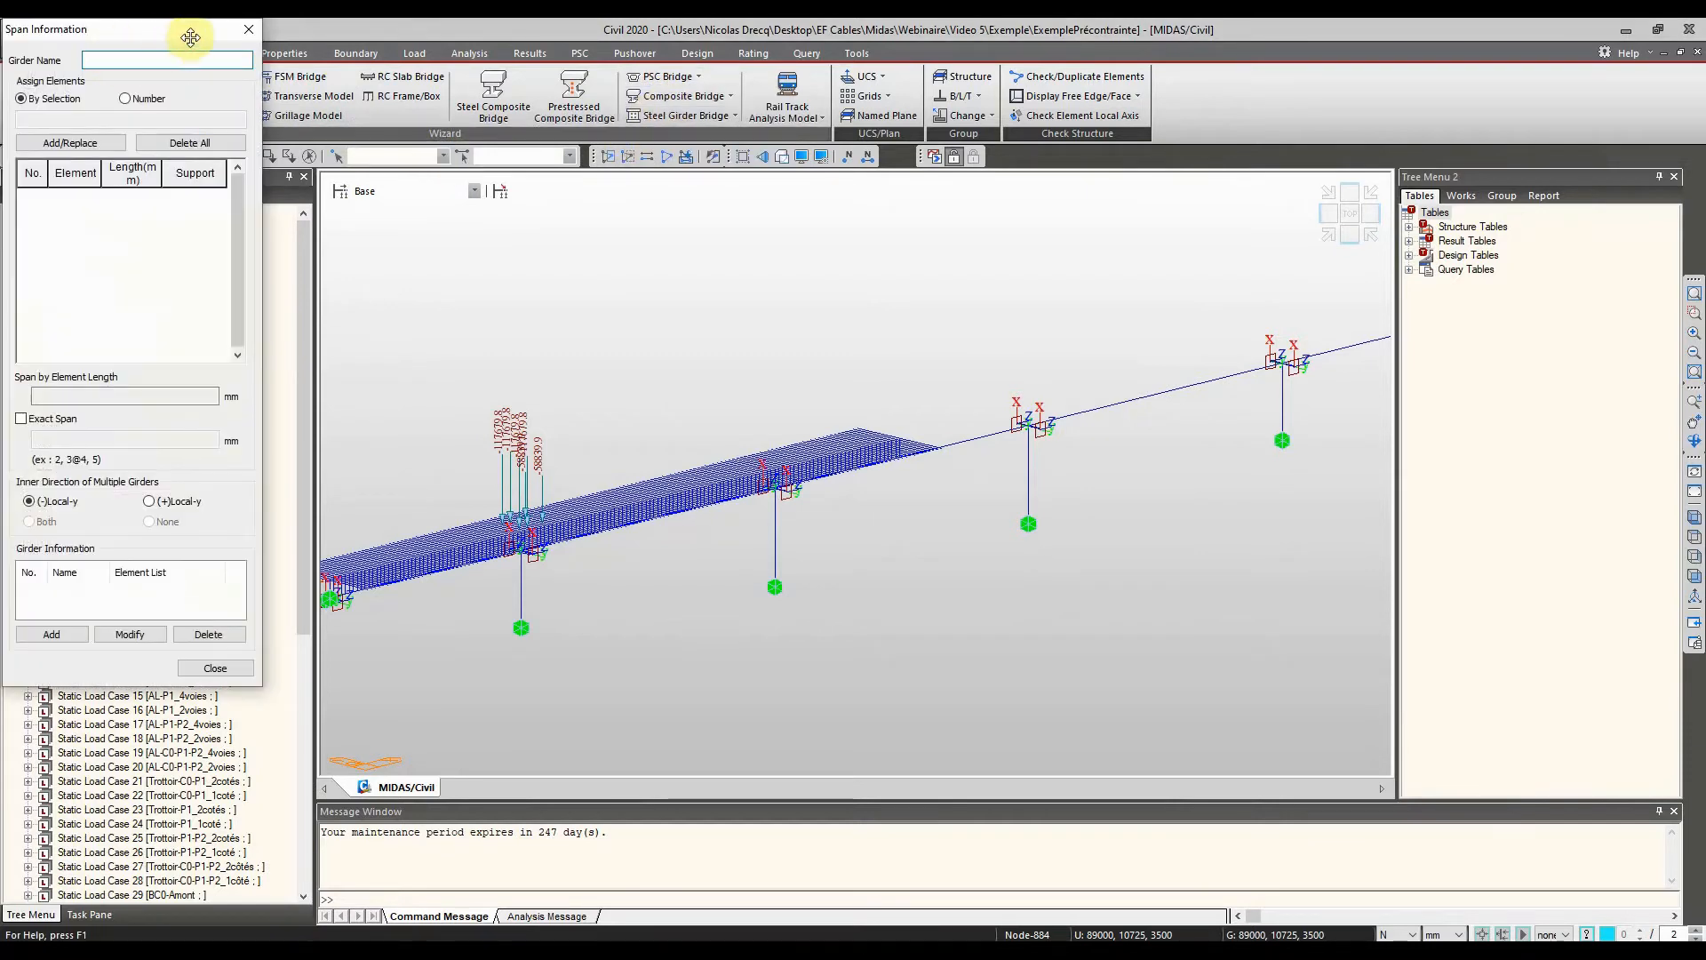
pyautogui.click(248, 29)
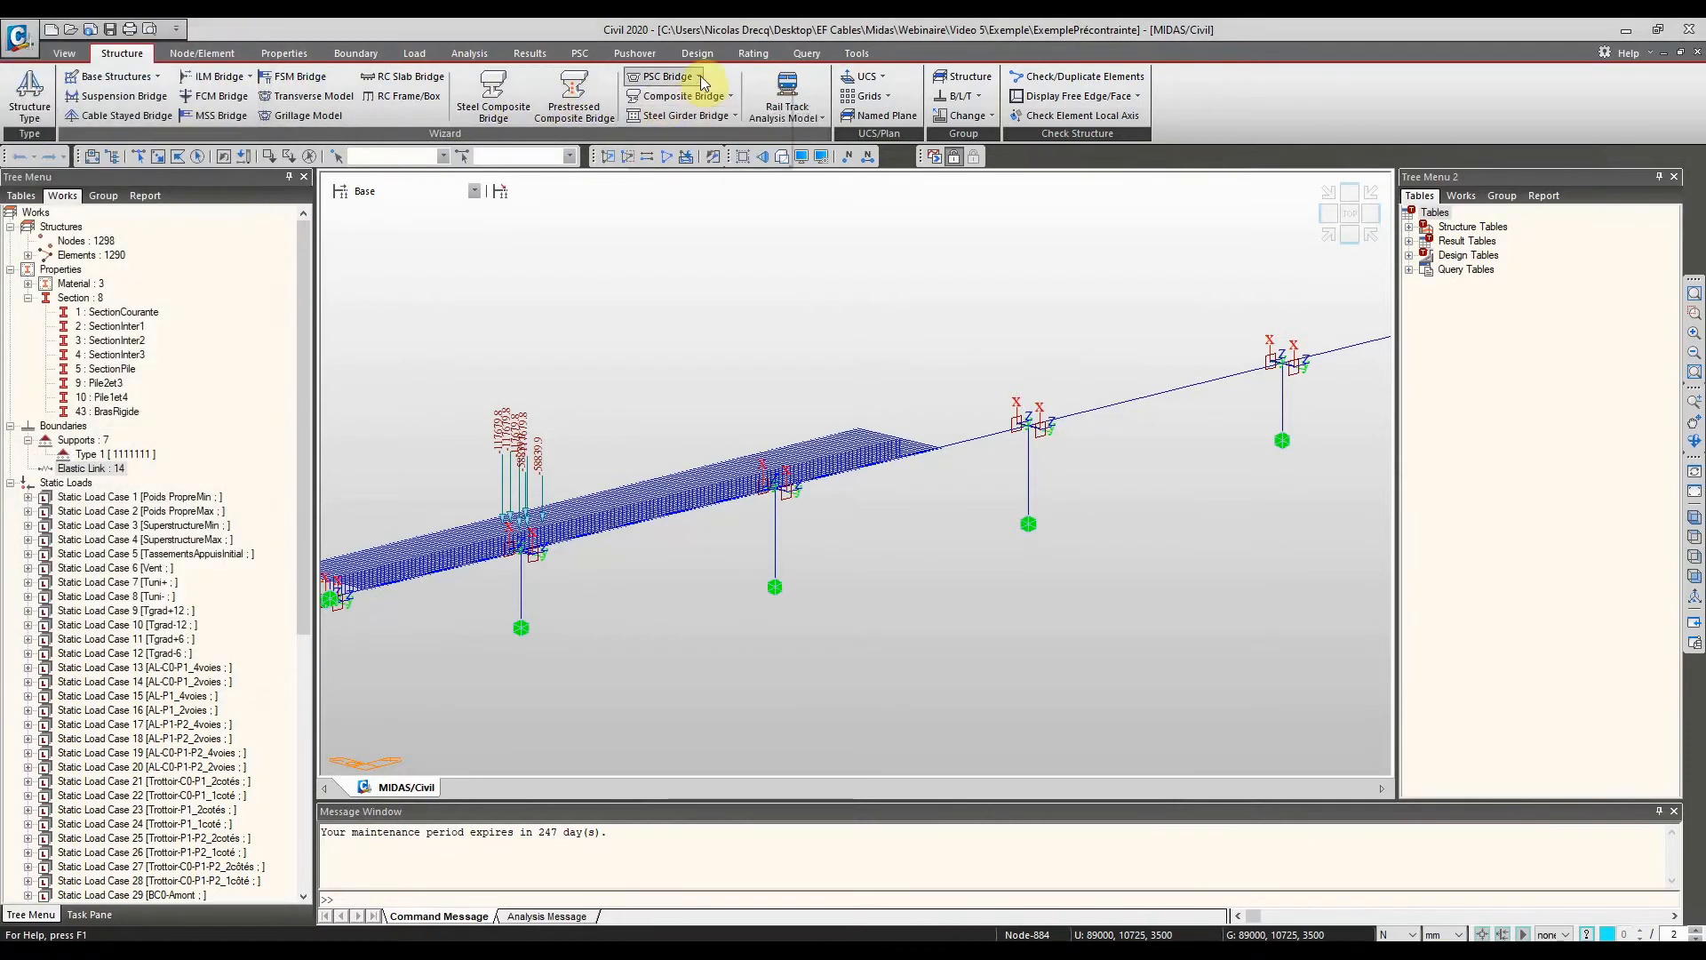
# Look through the PSC Bridge Section & Reinforcement settings and the remaining PSC Bridge wizard options
pyautogui.click(702, 83)
pyautogui.click(695, 113)
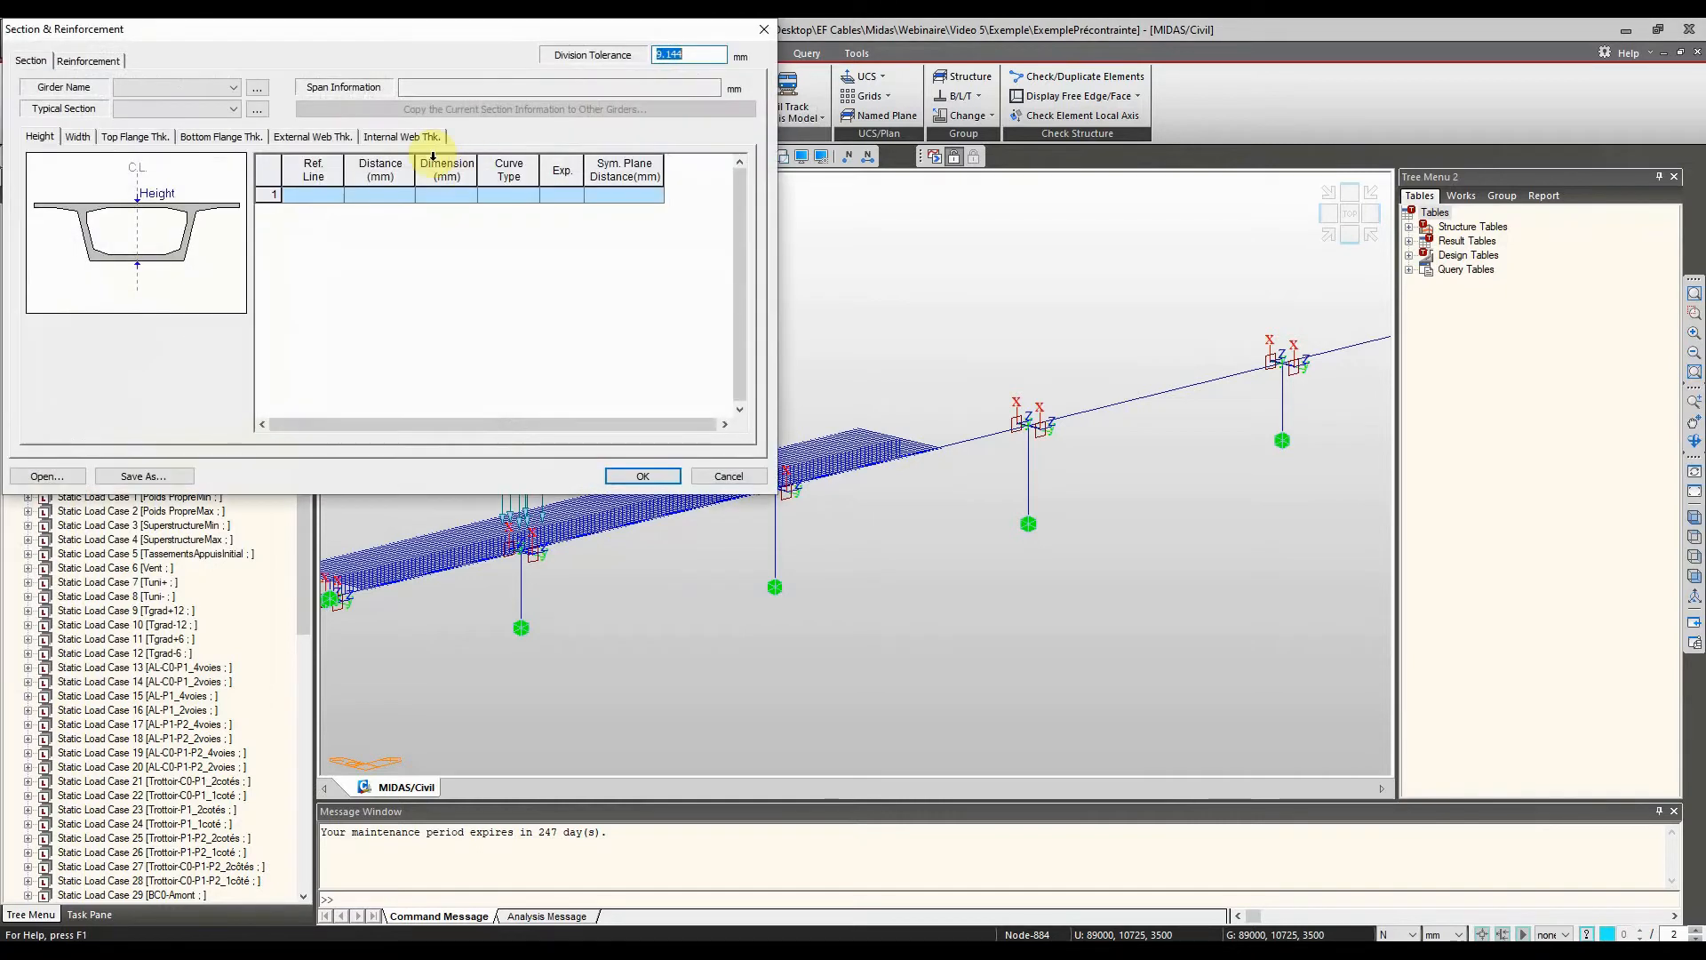
pyautogui.click(763, 29)
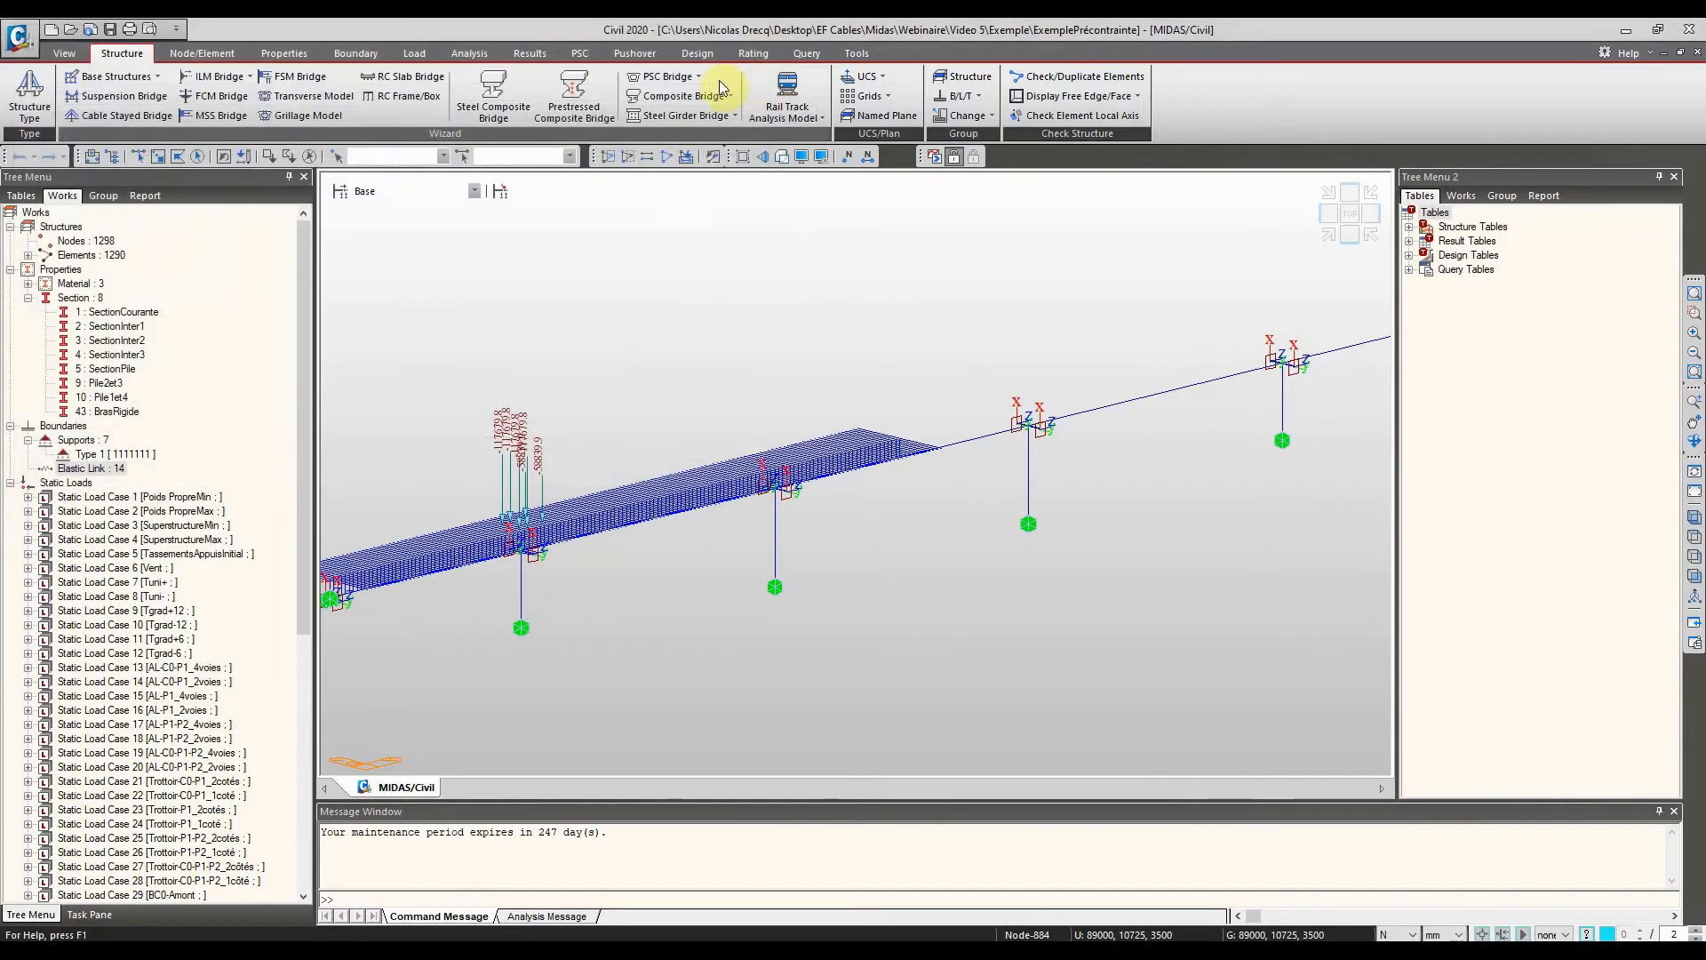
pyautogui.click(696, 78)
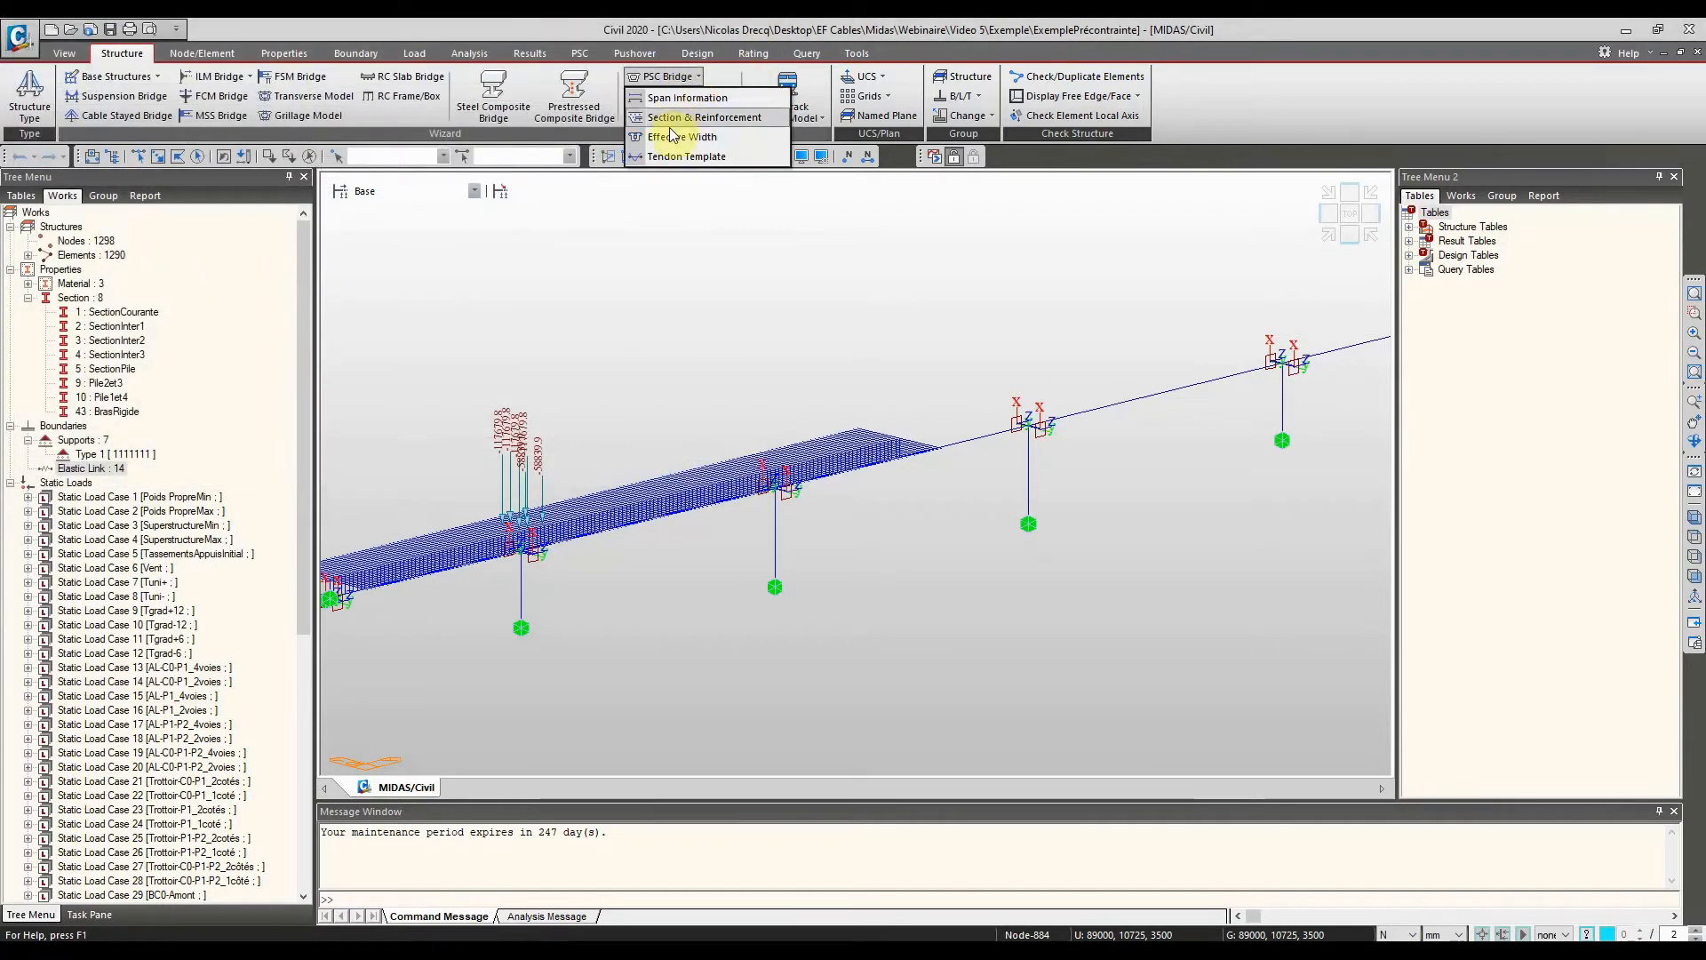
pyautogui.click(462, 281)
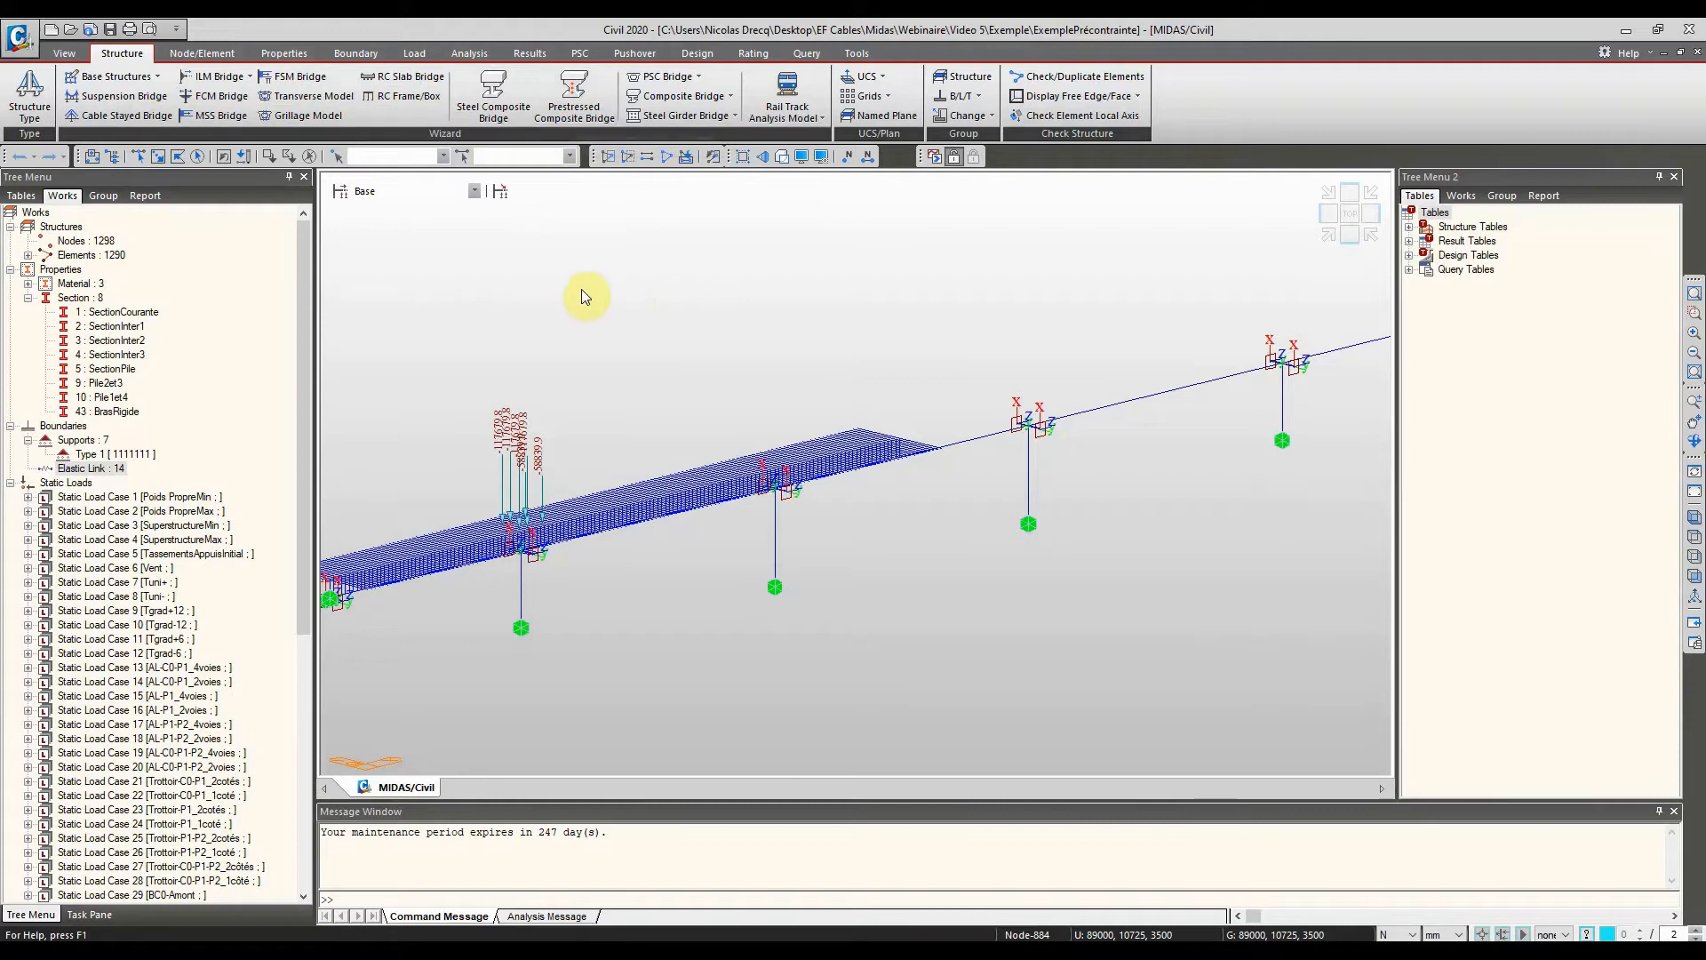
pyautogui.moveTo(621, 312)
pyautogui.mouseDown(button='middle')
pyautogui.moveTo(621, 334)
pyautogui.moveTo(644, 336)
pyautogui.mouseUp(button='middle')
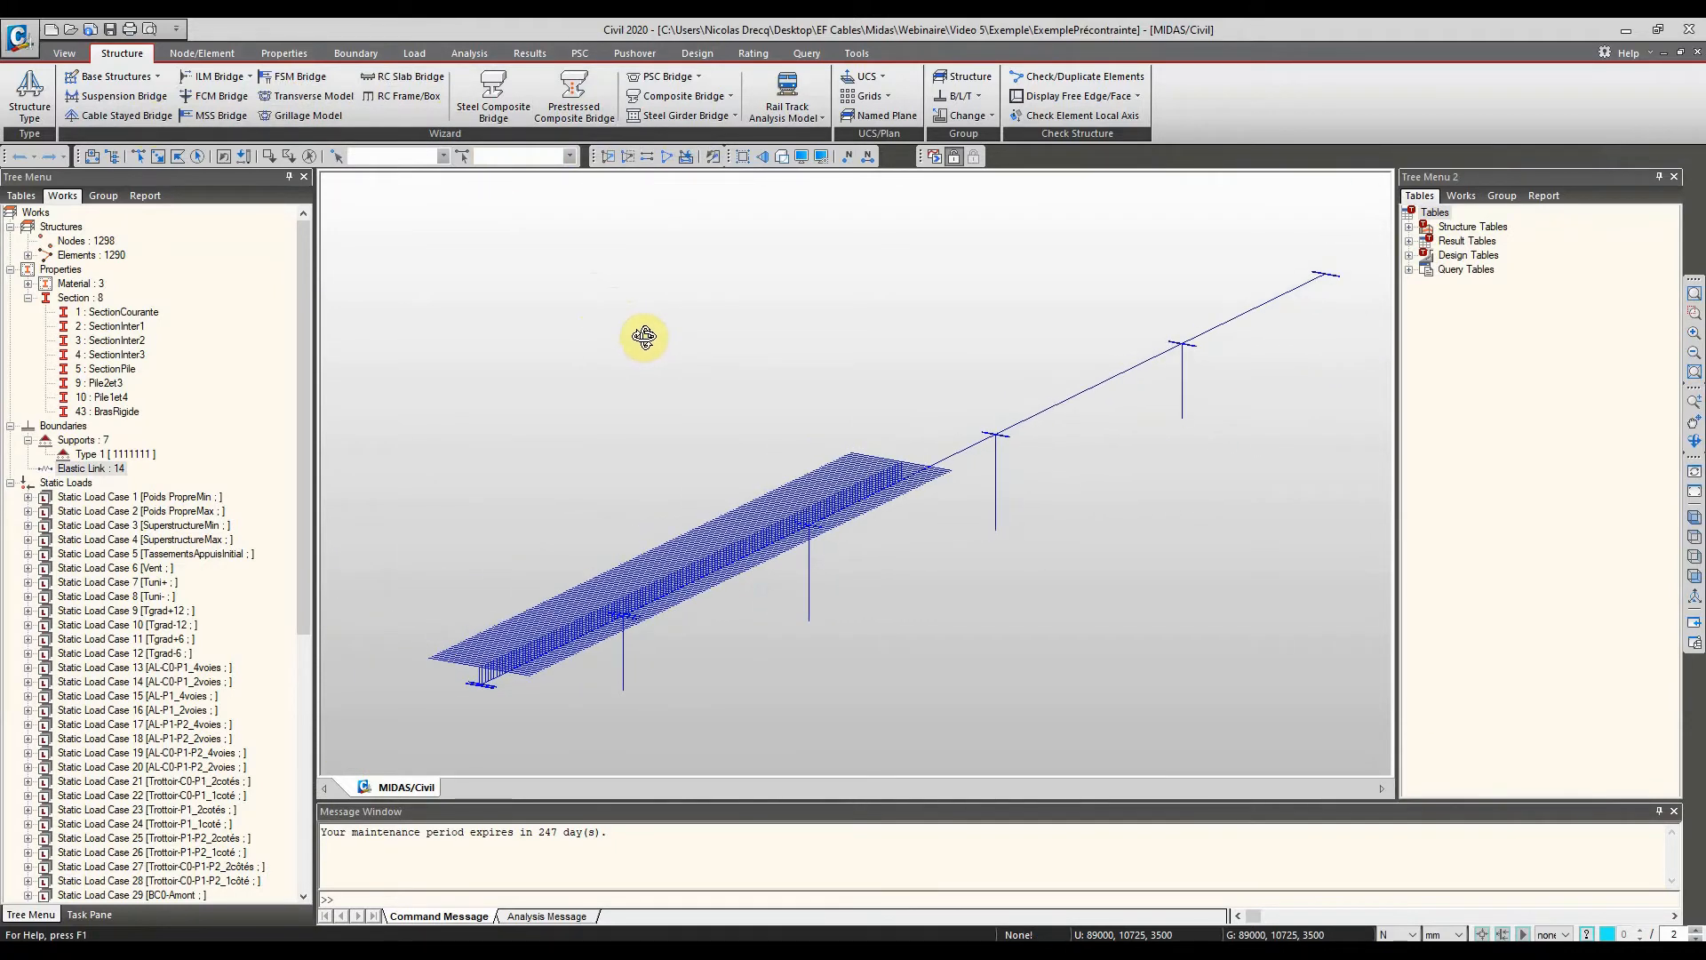
pyautogui.moveTo(793, 323); pyautogui.dragTo(730, 304, button='middle')
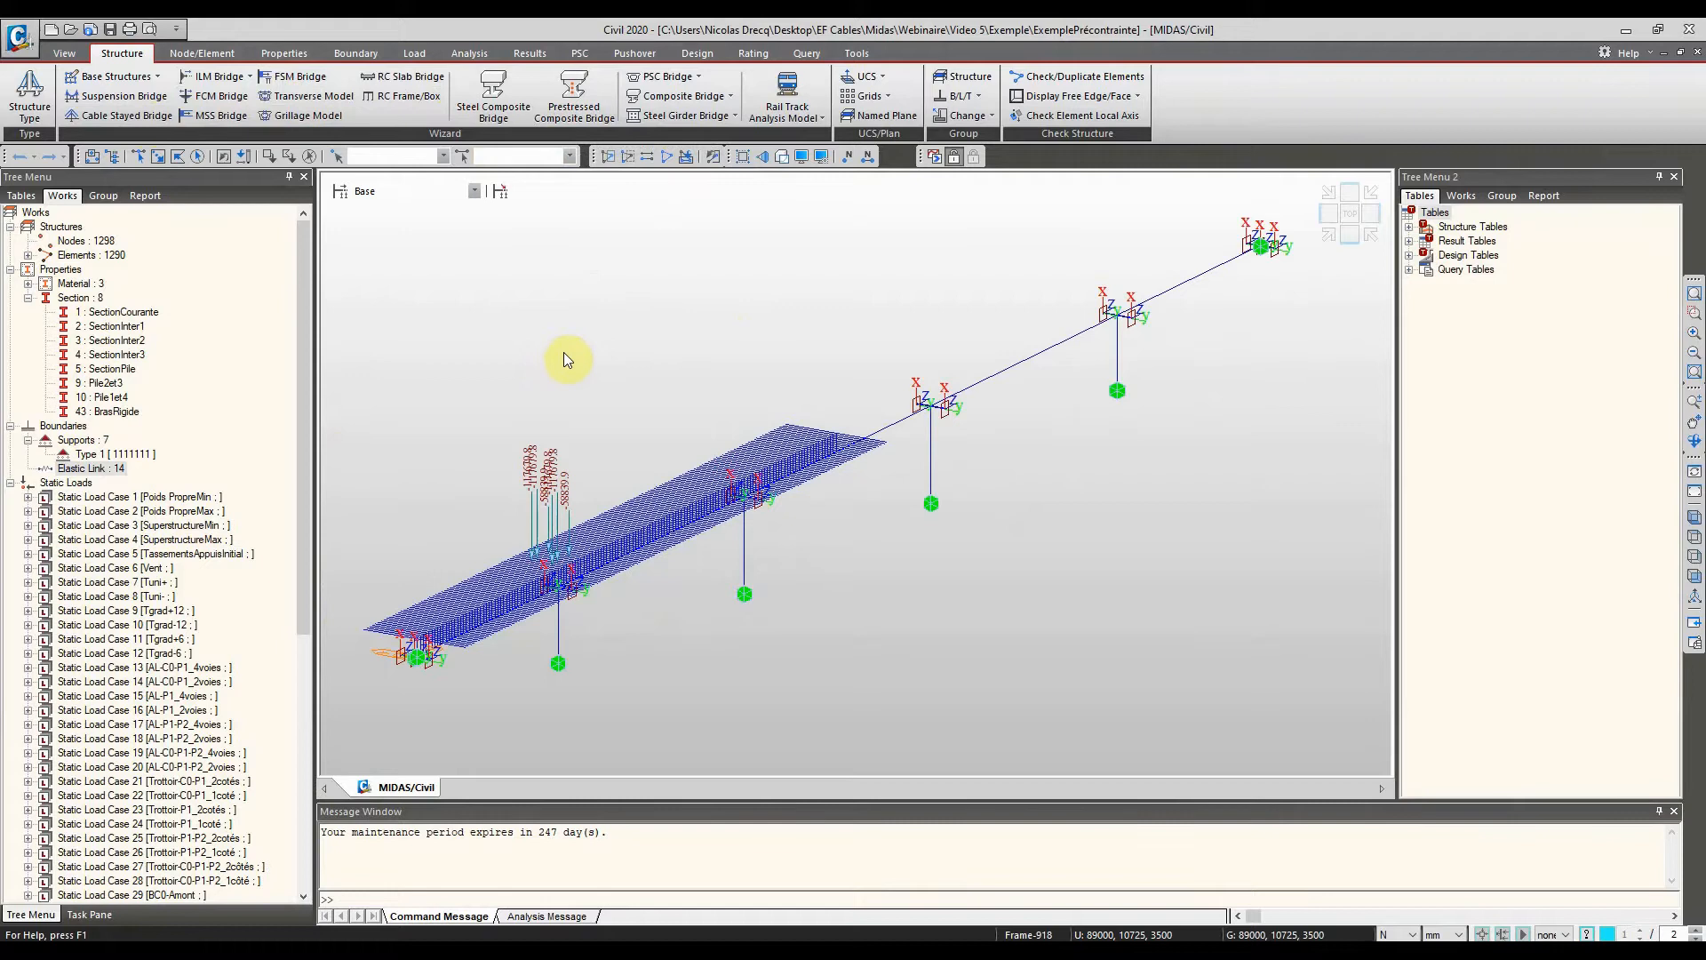
pyautogui.moveTo(563, 354); pyautogui.dragTo(580, 366, button='middle')
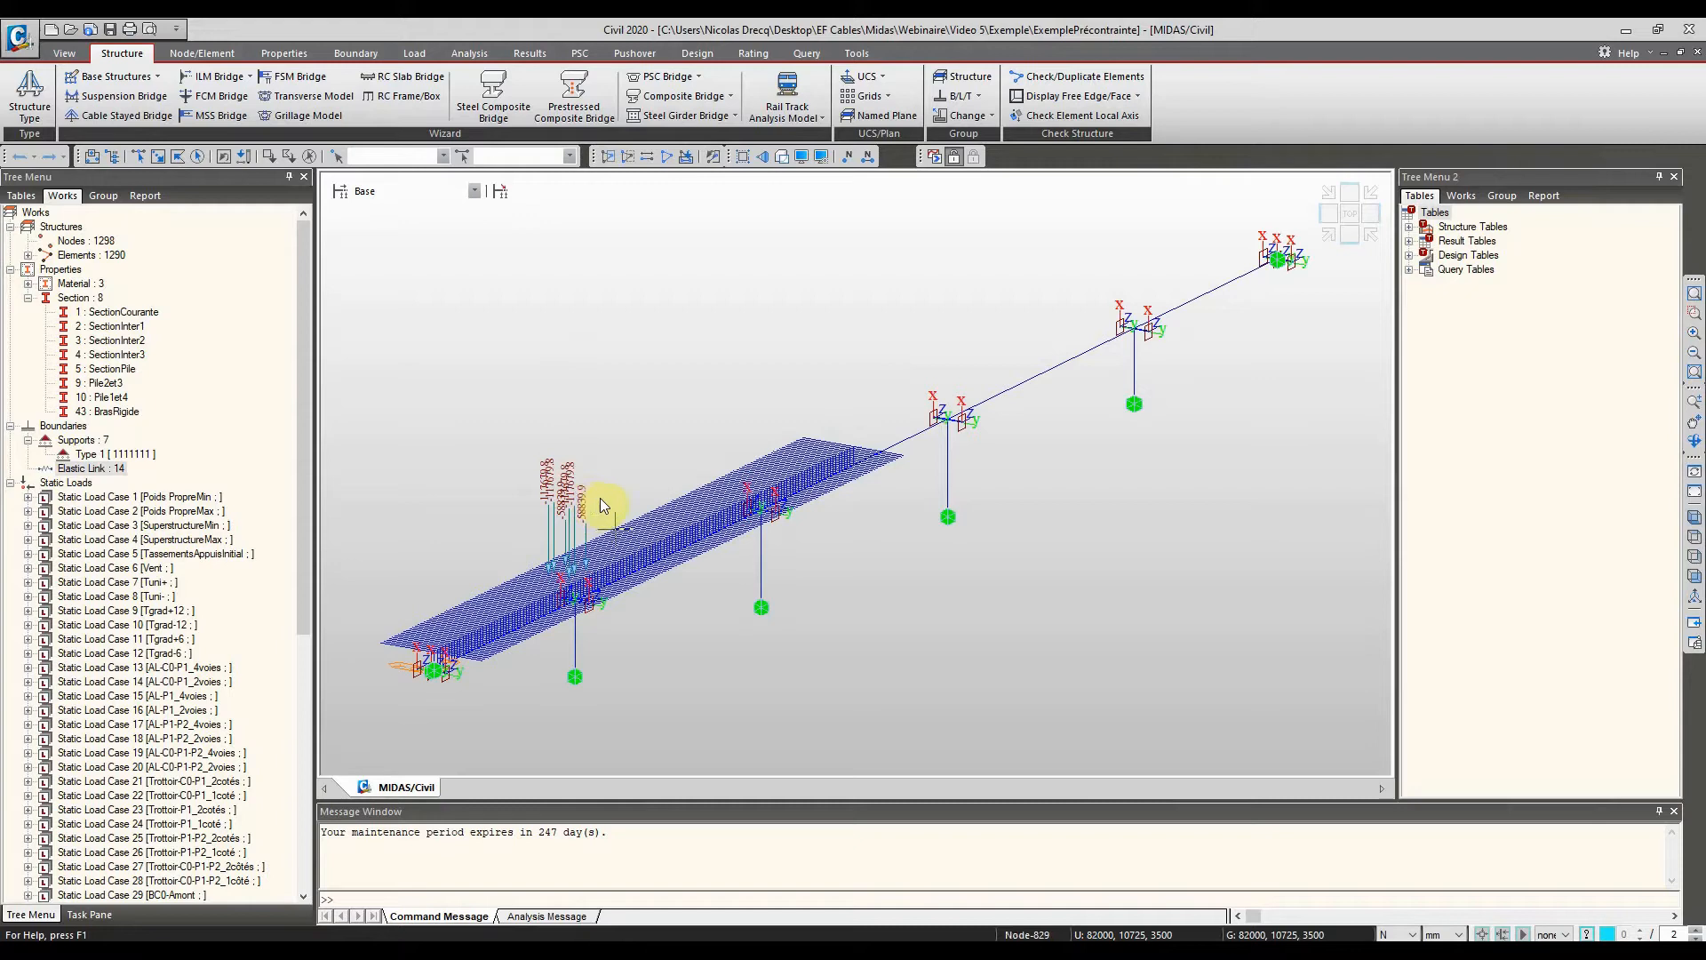
pyautogui.moveTo(621, 445); pyautogui.dragTo(610, 418, button='middle')
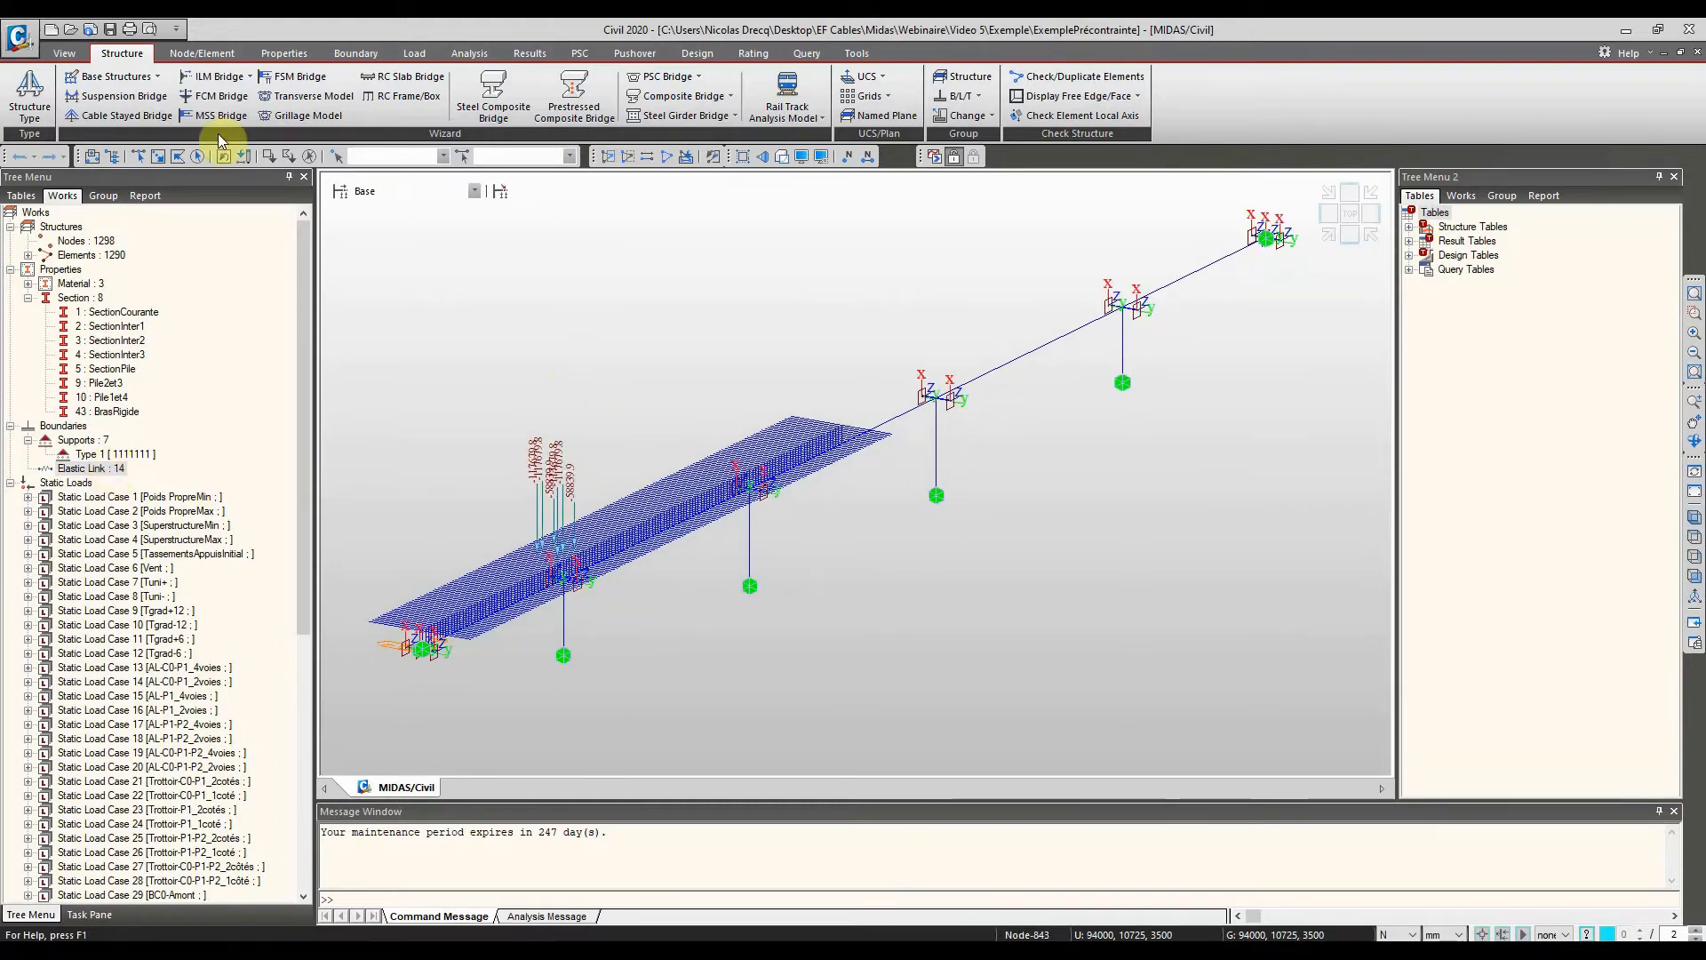
# Delete the Poids PropreMin and SuperstructureMin load cases from the static load cases
pyautogui.click(171, 524)
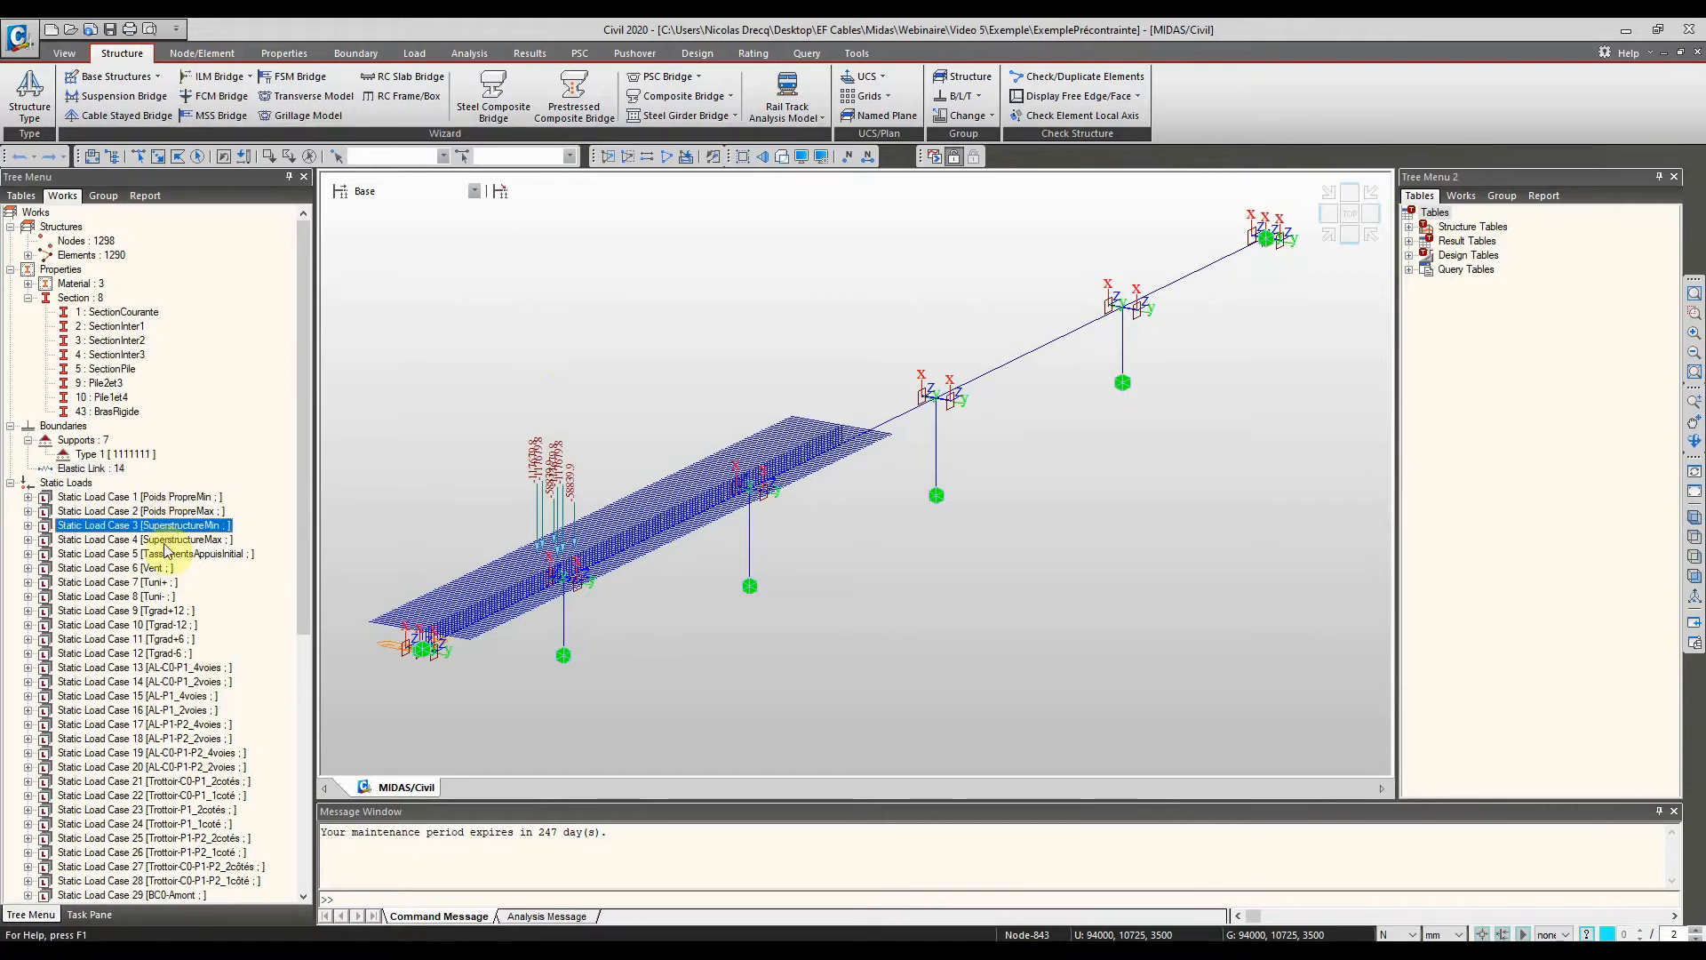
pyautogui.click(429, 53)
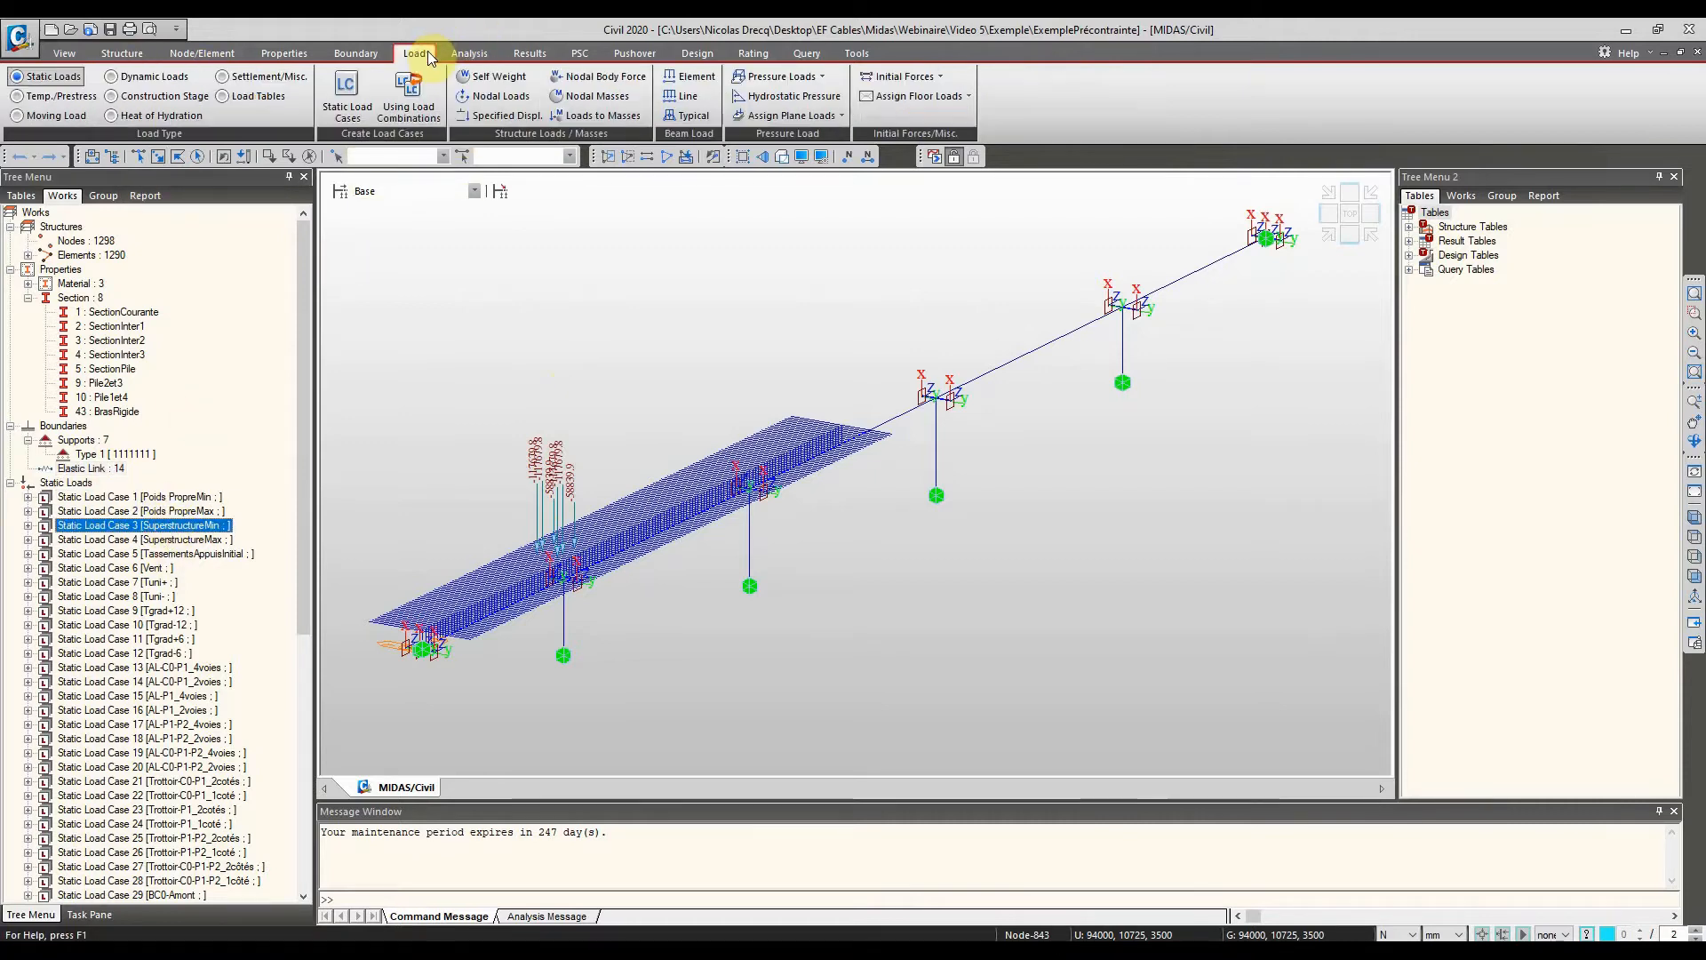
pyautogui.click(343, 95)
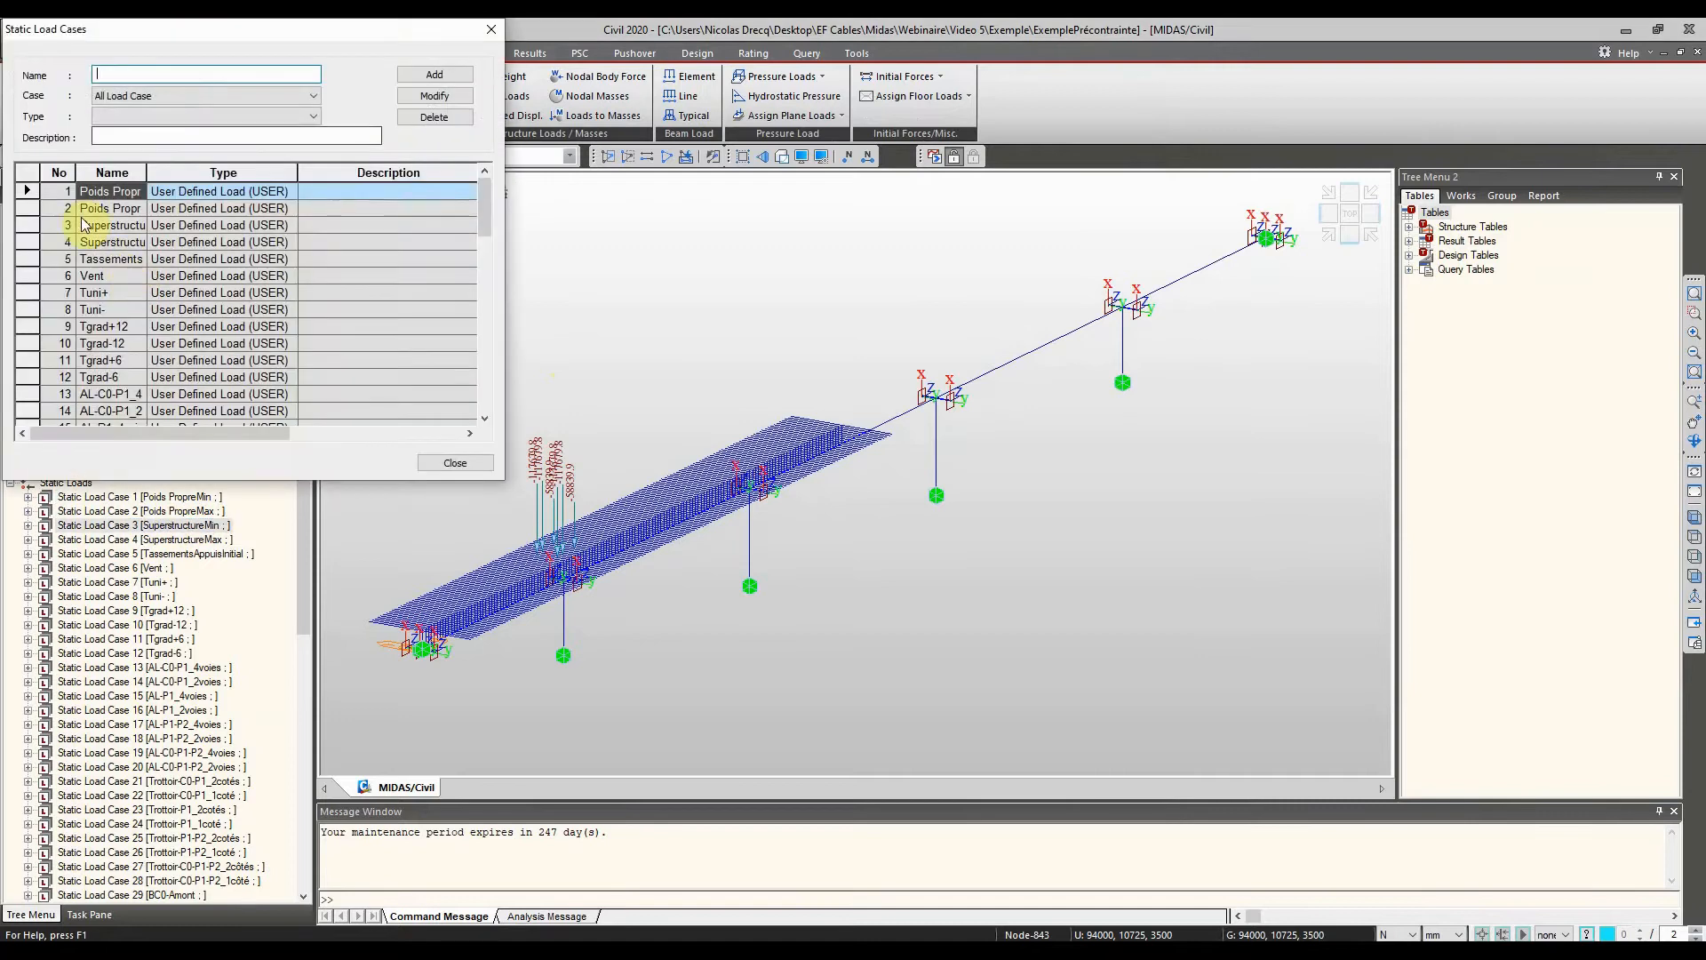
pyautogui.moveTo(163, 172); pyautogui.dragTo(302, 171)
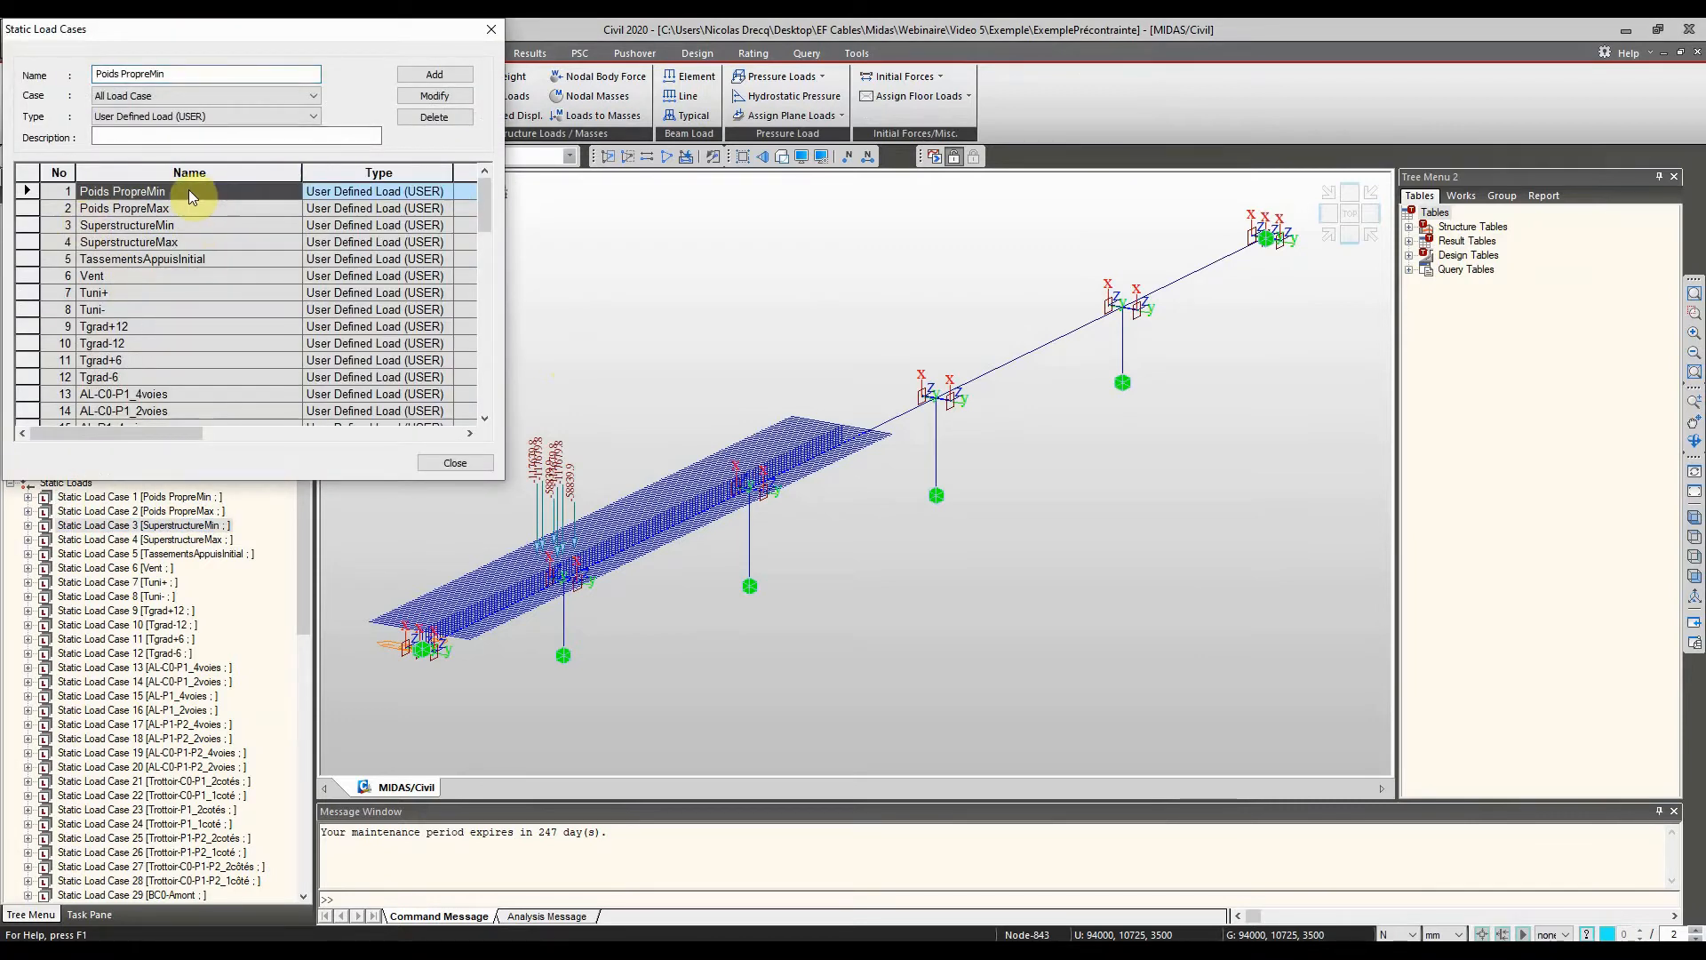
pyautogui.click(434, 117)
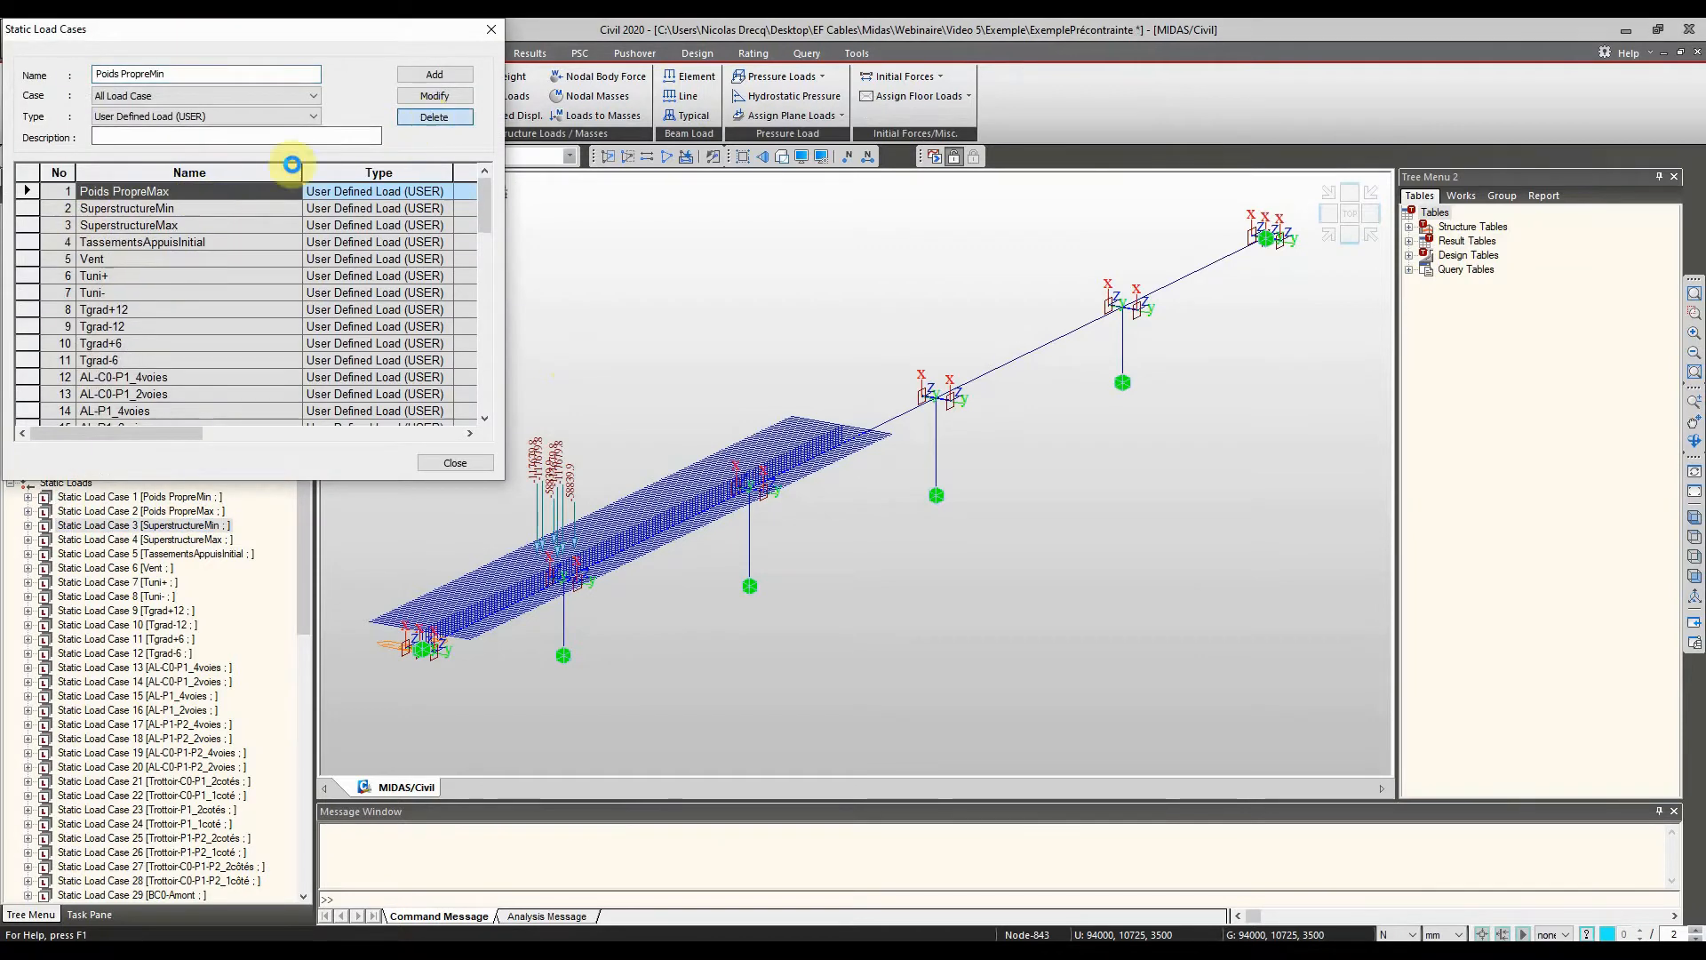
pyautogui.click(127, 210)
pyautogui.click(458, 119)
# Delete the static load cases TassementsAppuisInitial, Vent, Tuni+, Tuni-, Tgrad+12, Tgrad-12, Tgrad+6 and Tgrad-6
pyautogui.click(164, 226)
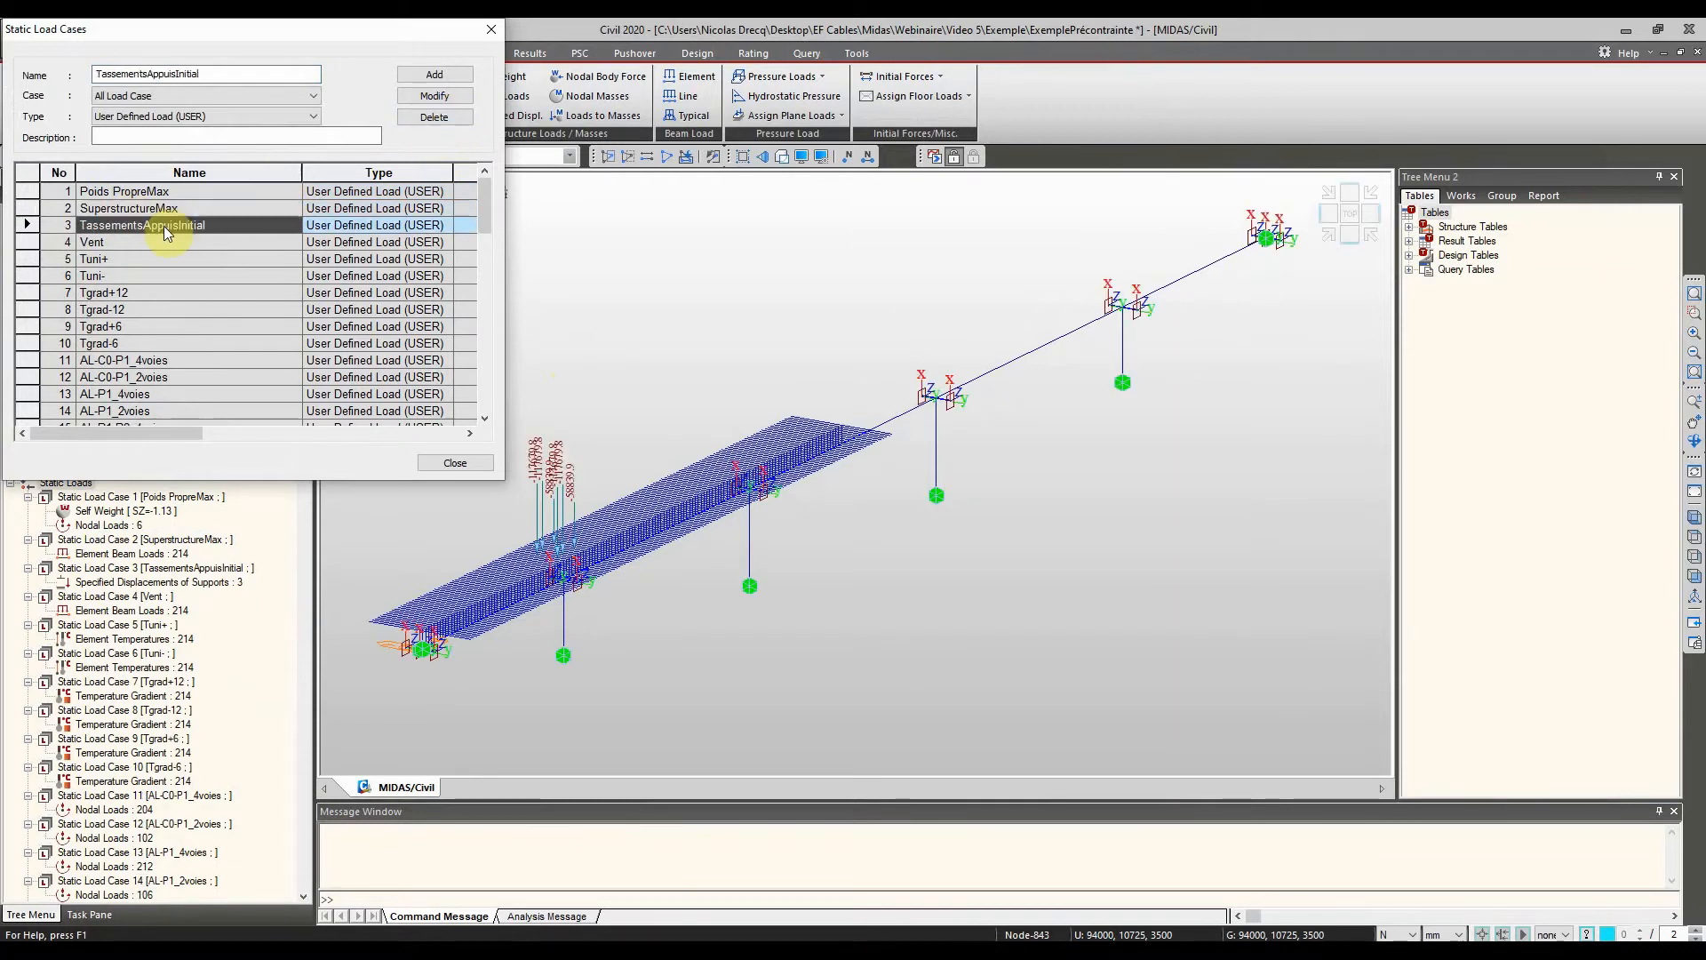
pyautogui.click(432, 118)
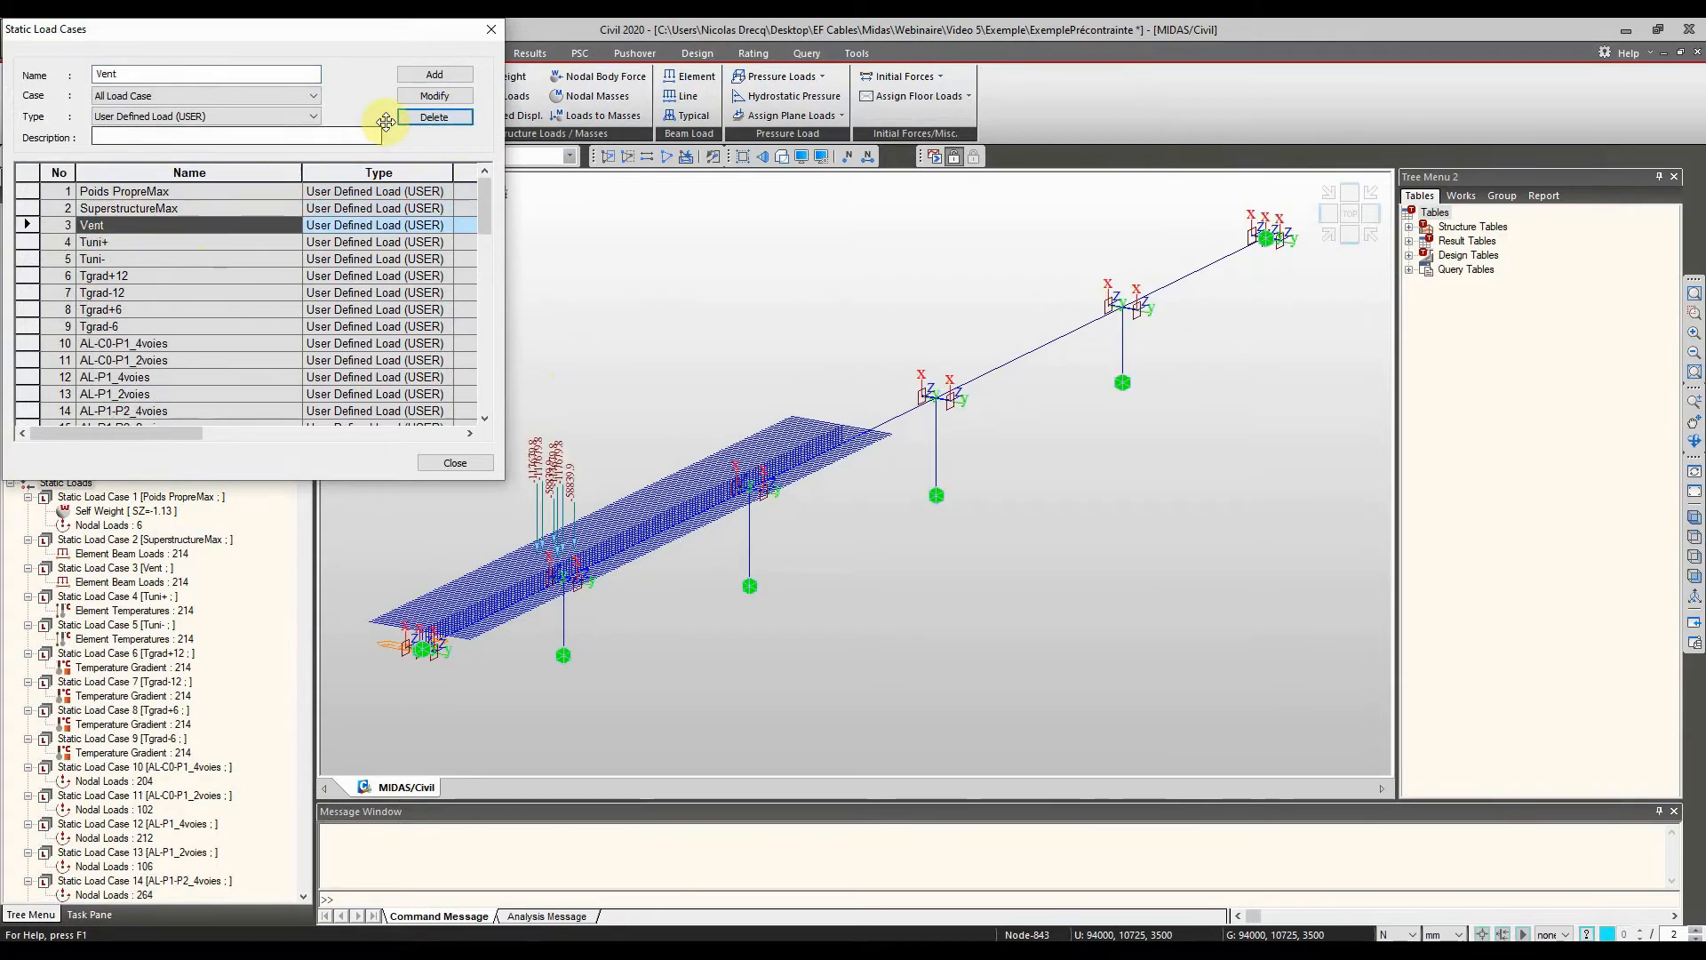
pyautogui.click(432, 117)
pyautogui.click(430, 118)
pyautogui.click(428, 117)
pyautogui.click(428, 118)
pyautogui.click(428, 118)
pyautogui.click(428, 117)
pyautogui.click(428, 118)
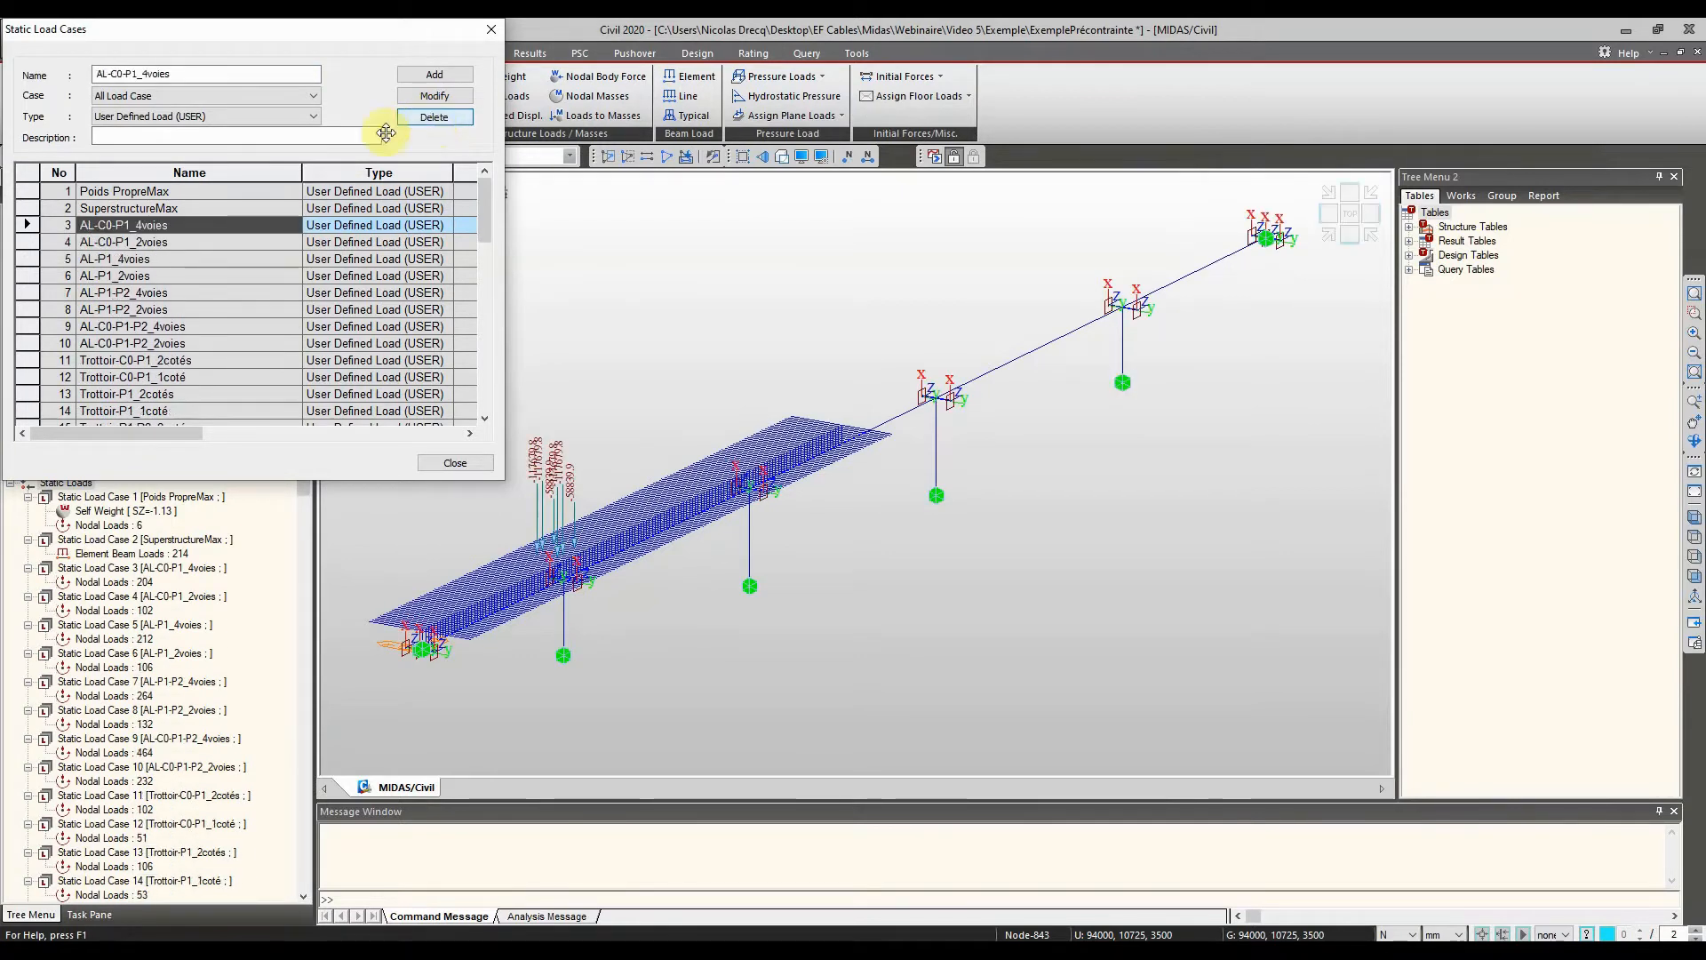
# Review the remaining static load cases, close their list and save the project
pyautogui.scroll(-10, 98, 284)
pyautogui.scroll(7, 133, 329)
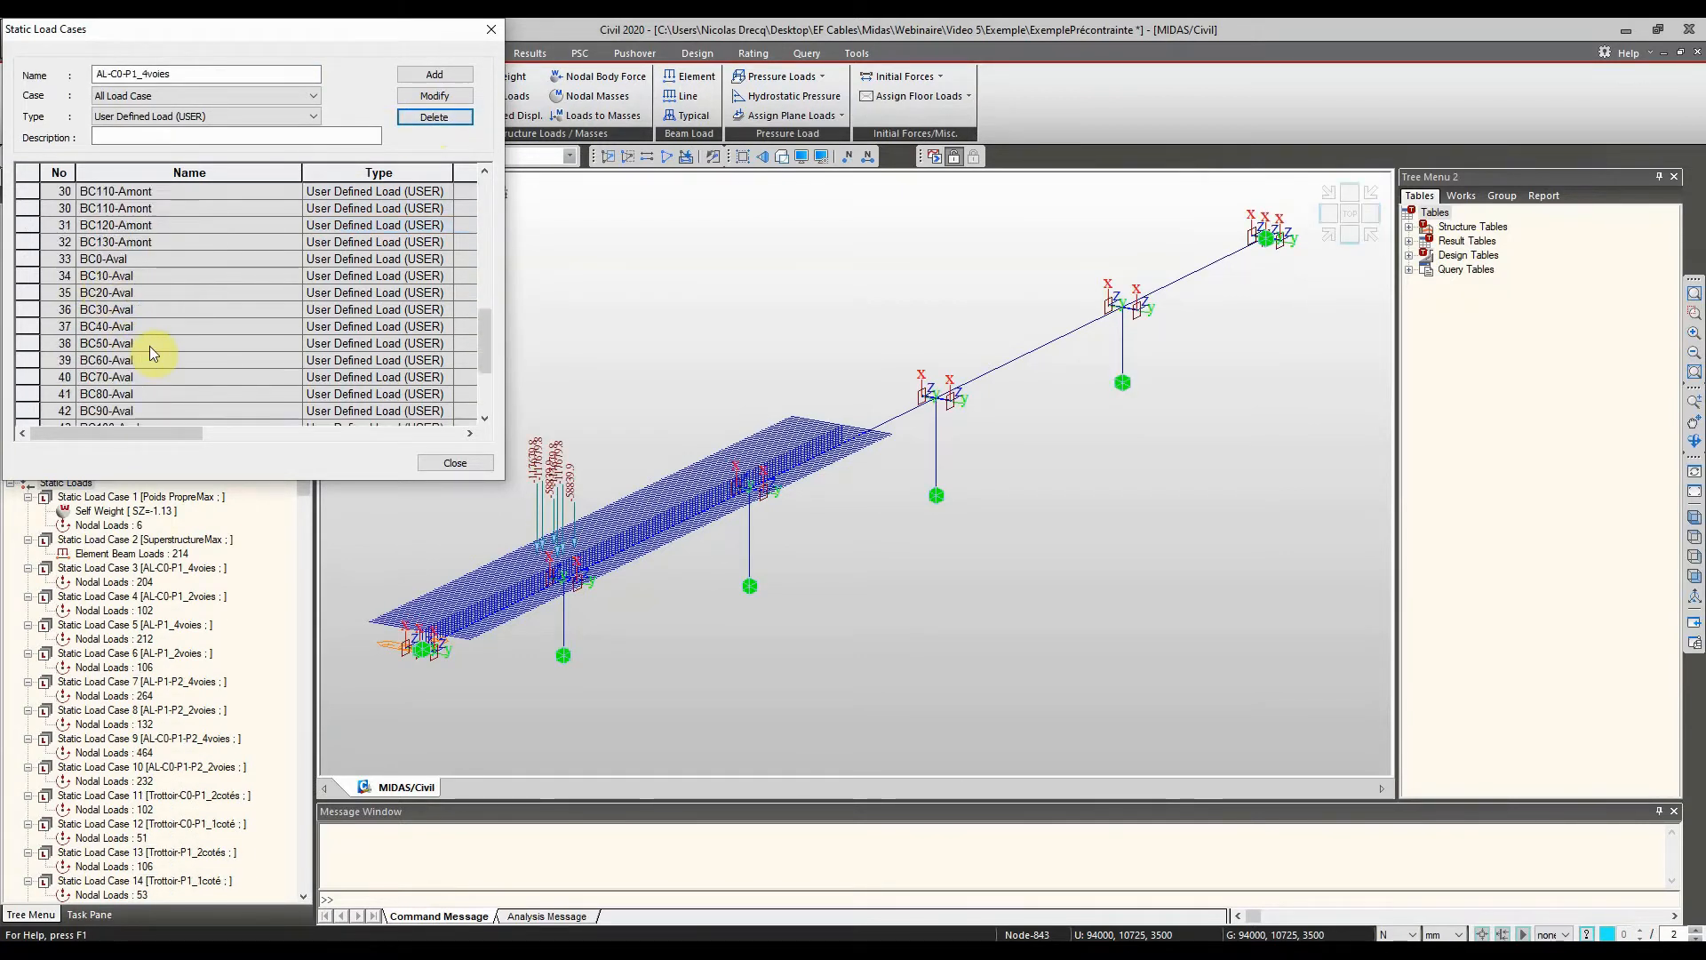
pyautogui.click(481, 466)
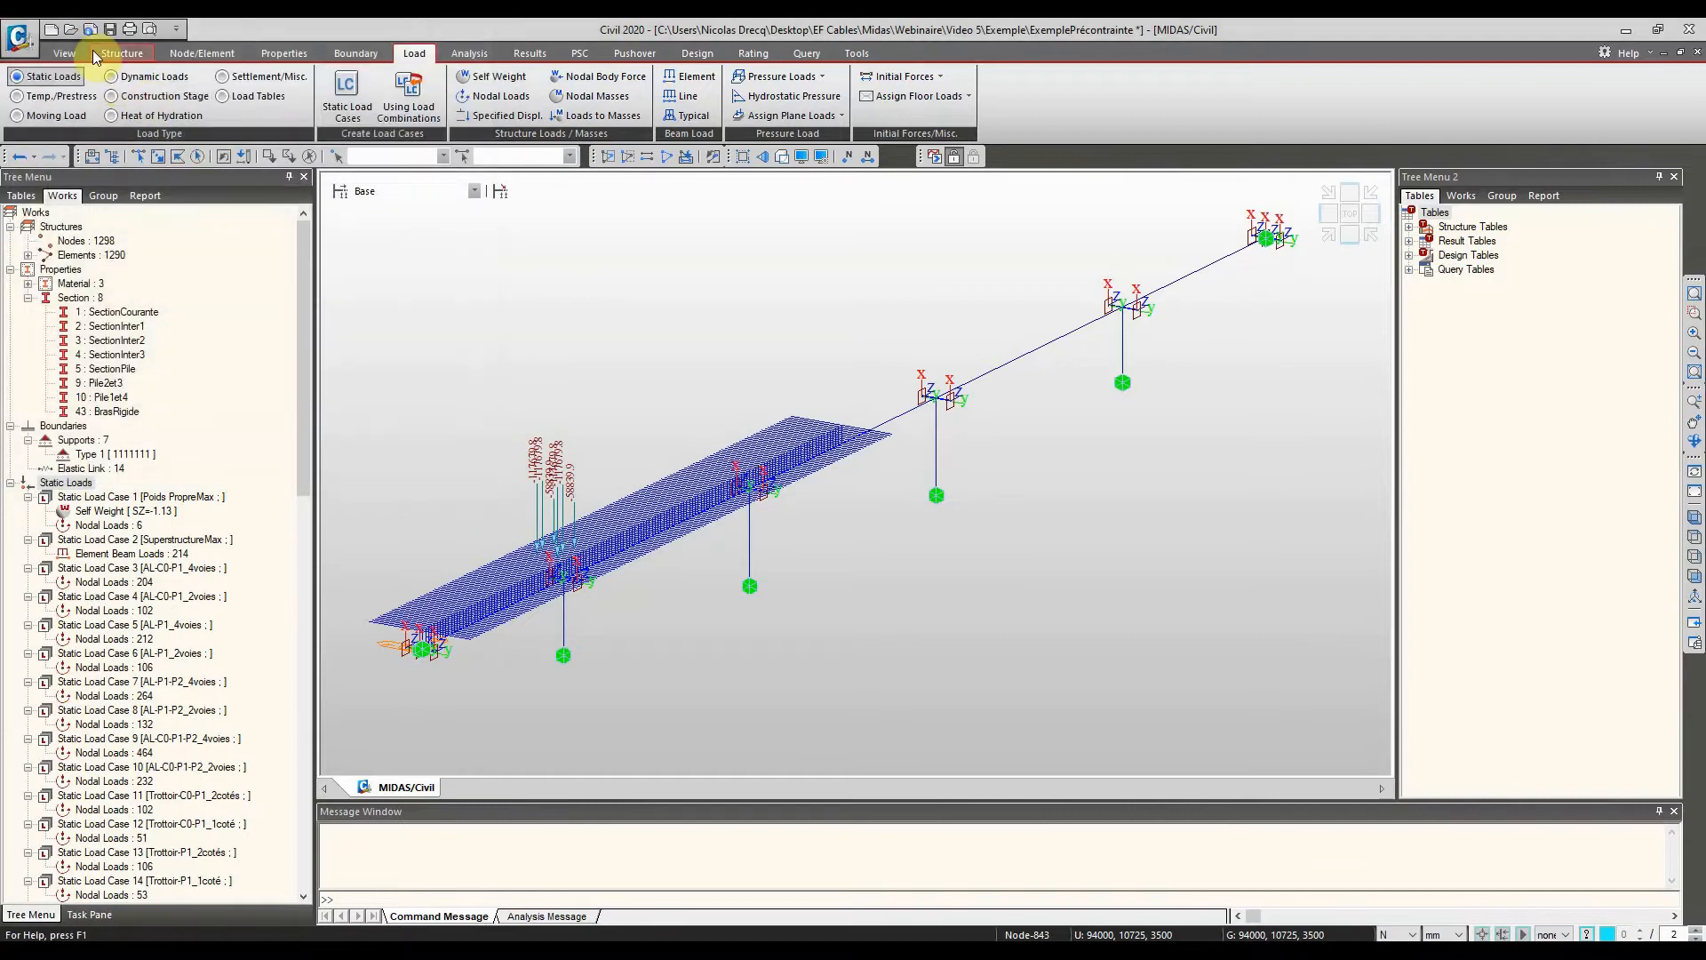
pyautogui.click(118, 30)
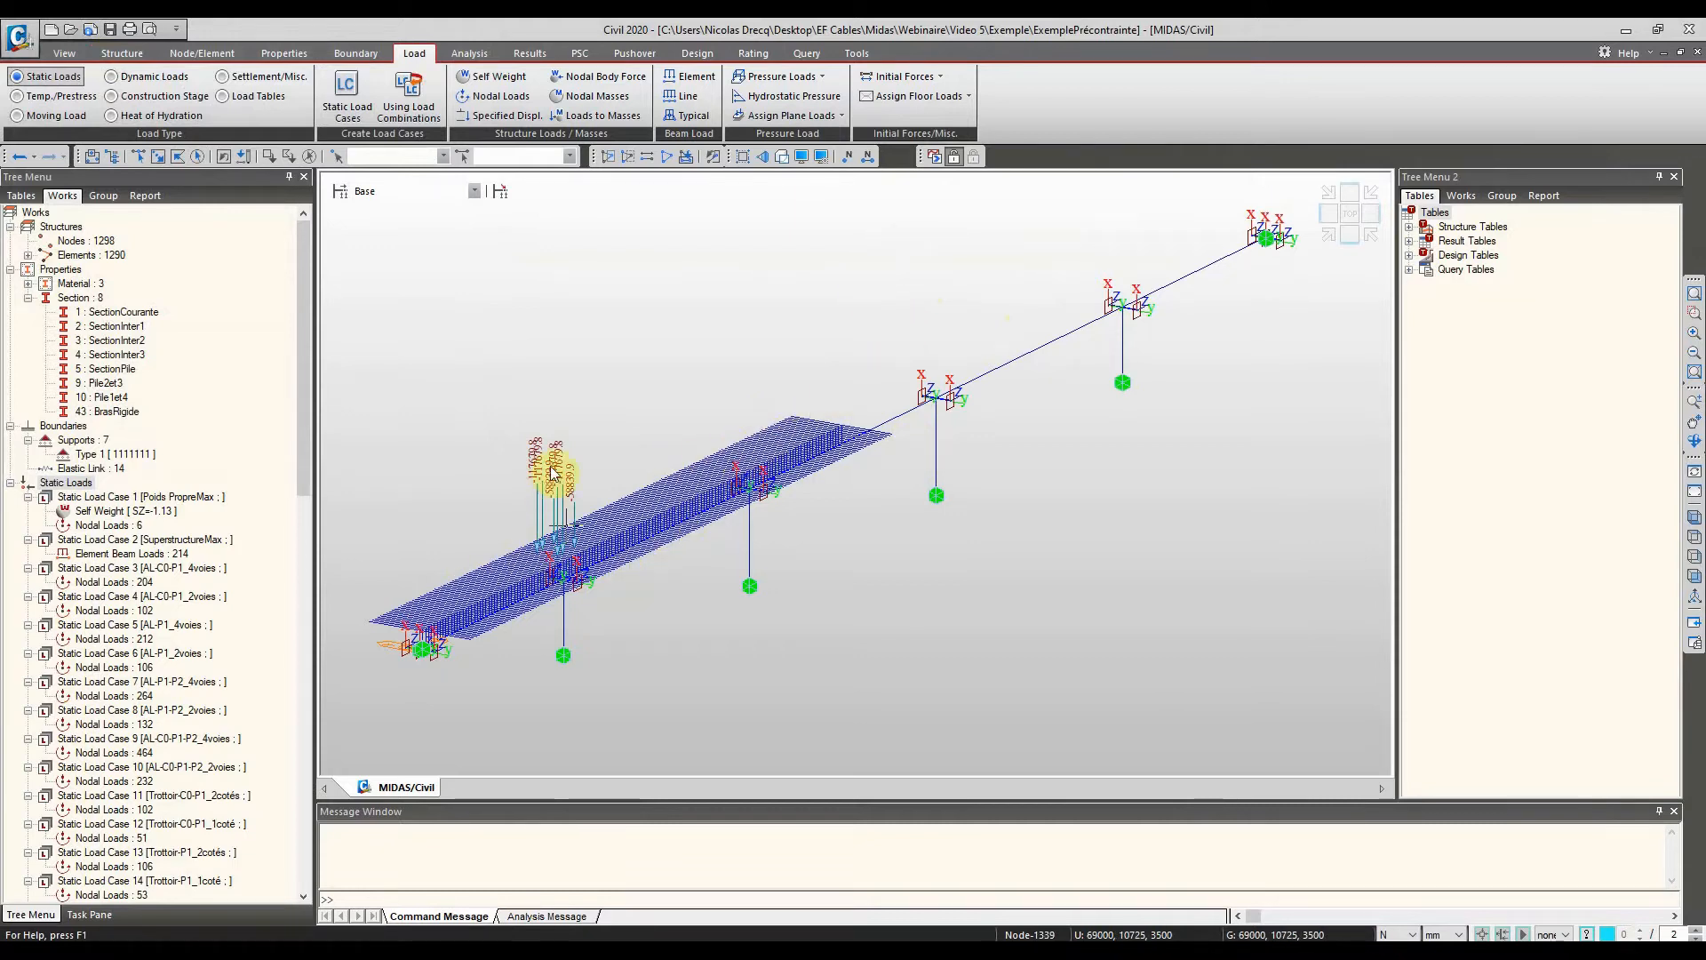
pyautogui.keyDown('ctrl'); pyautogui.moveTo(674, 354); pyautogui.dragTo(665, 360, button='middle'); pyautogui.keyUp('ctrl')
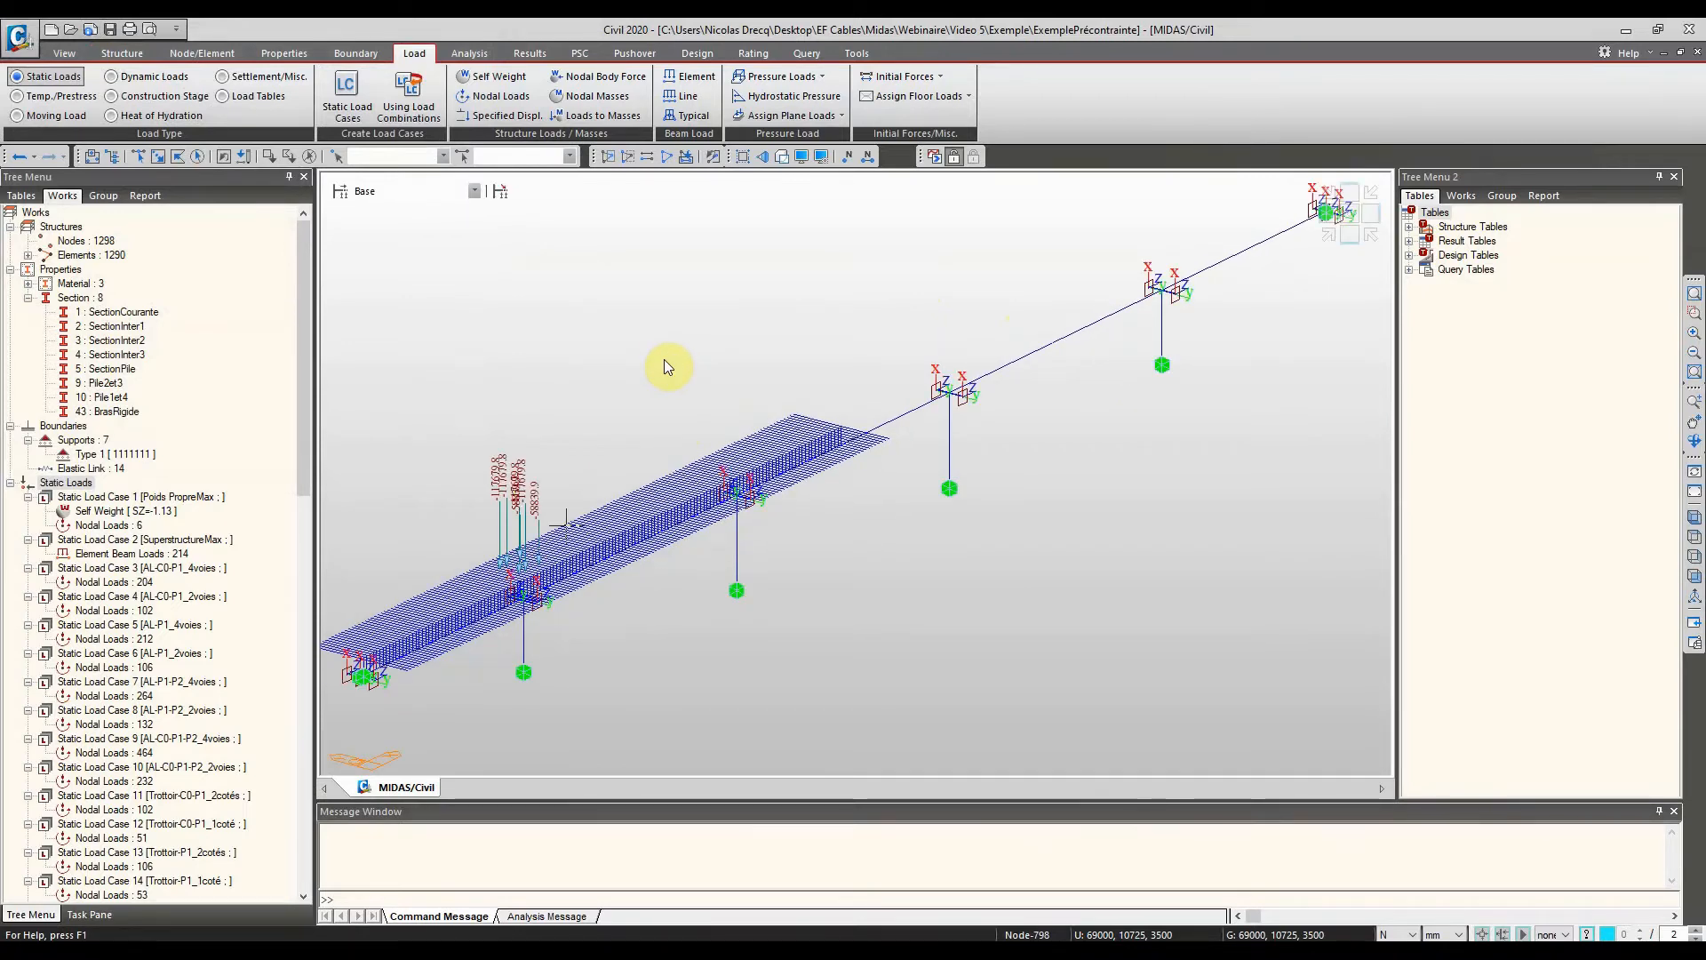
pyautogui.click(998, 343)
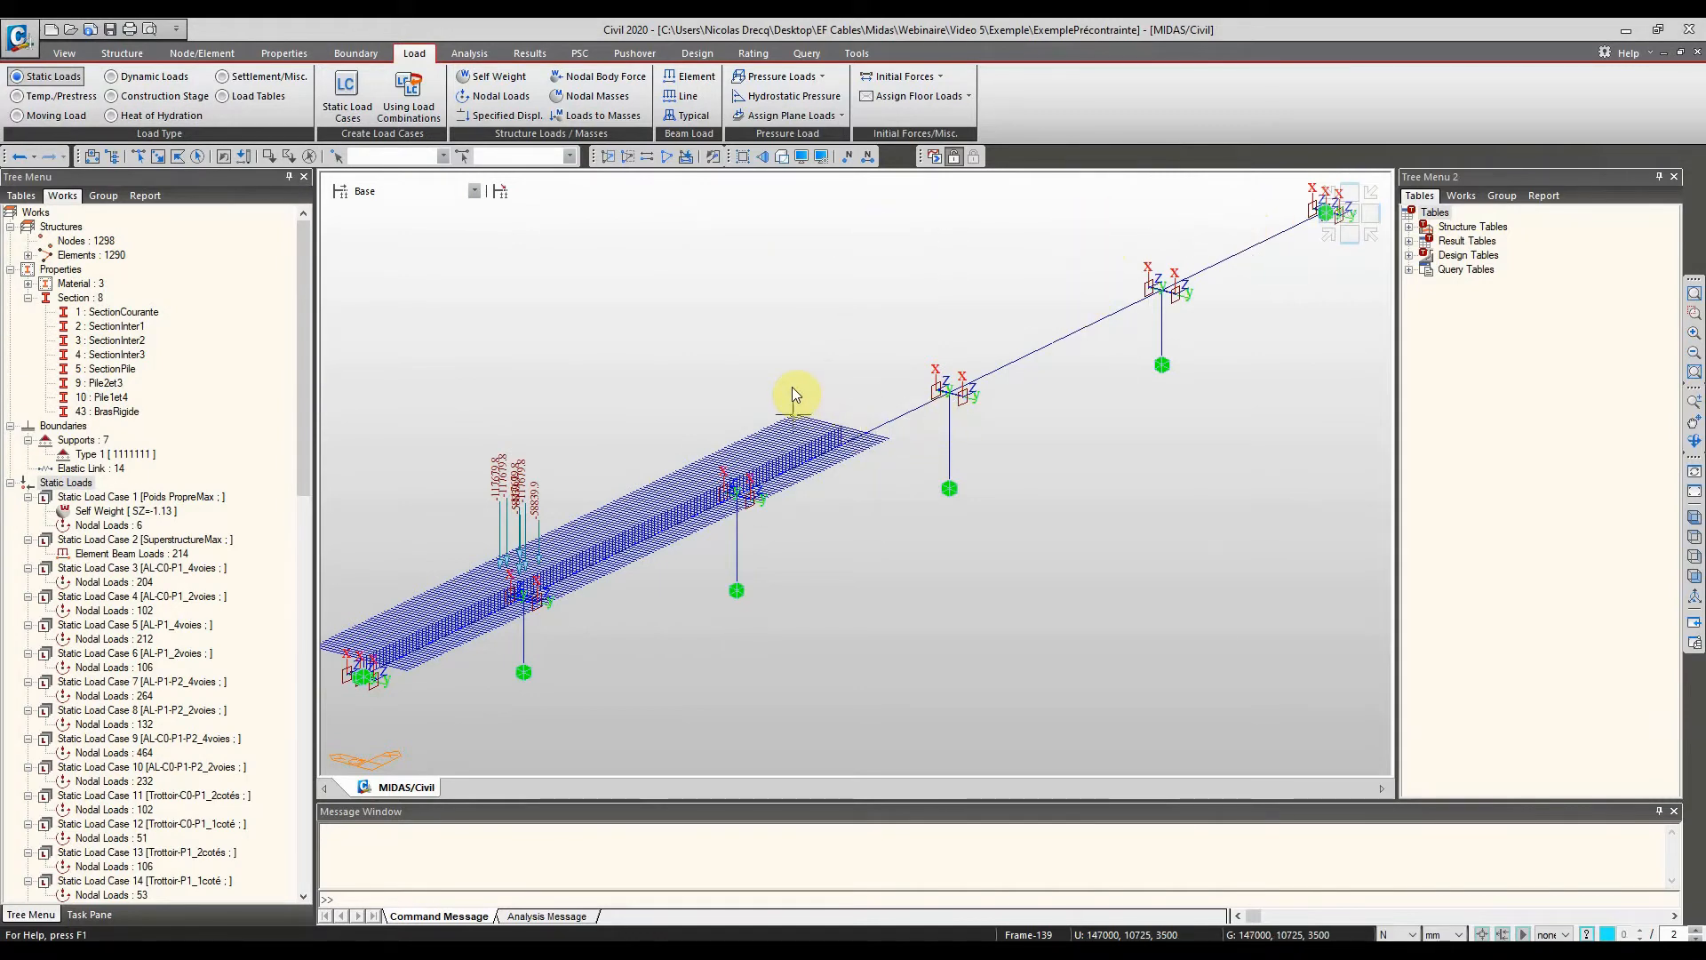
pyautogui.scroll(3, 814, 391)
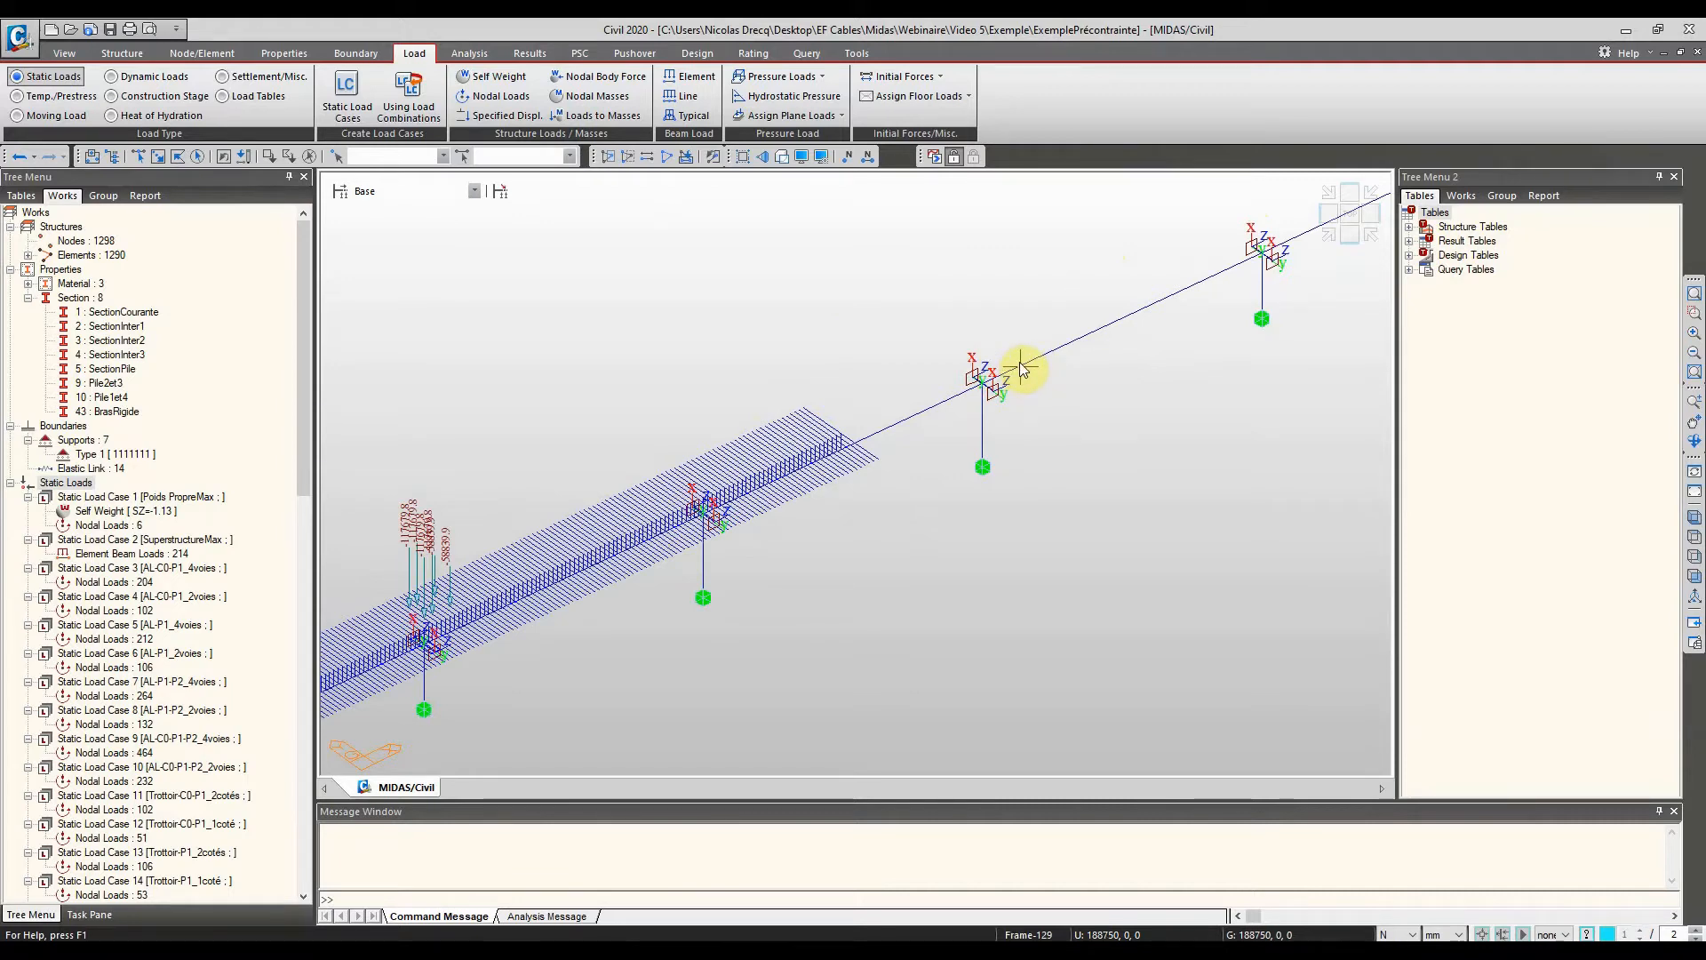
pyautogui.moveTo(1021, 362)
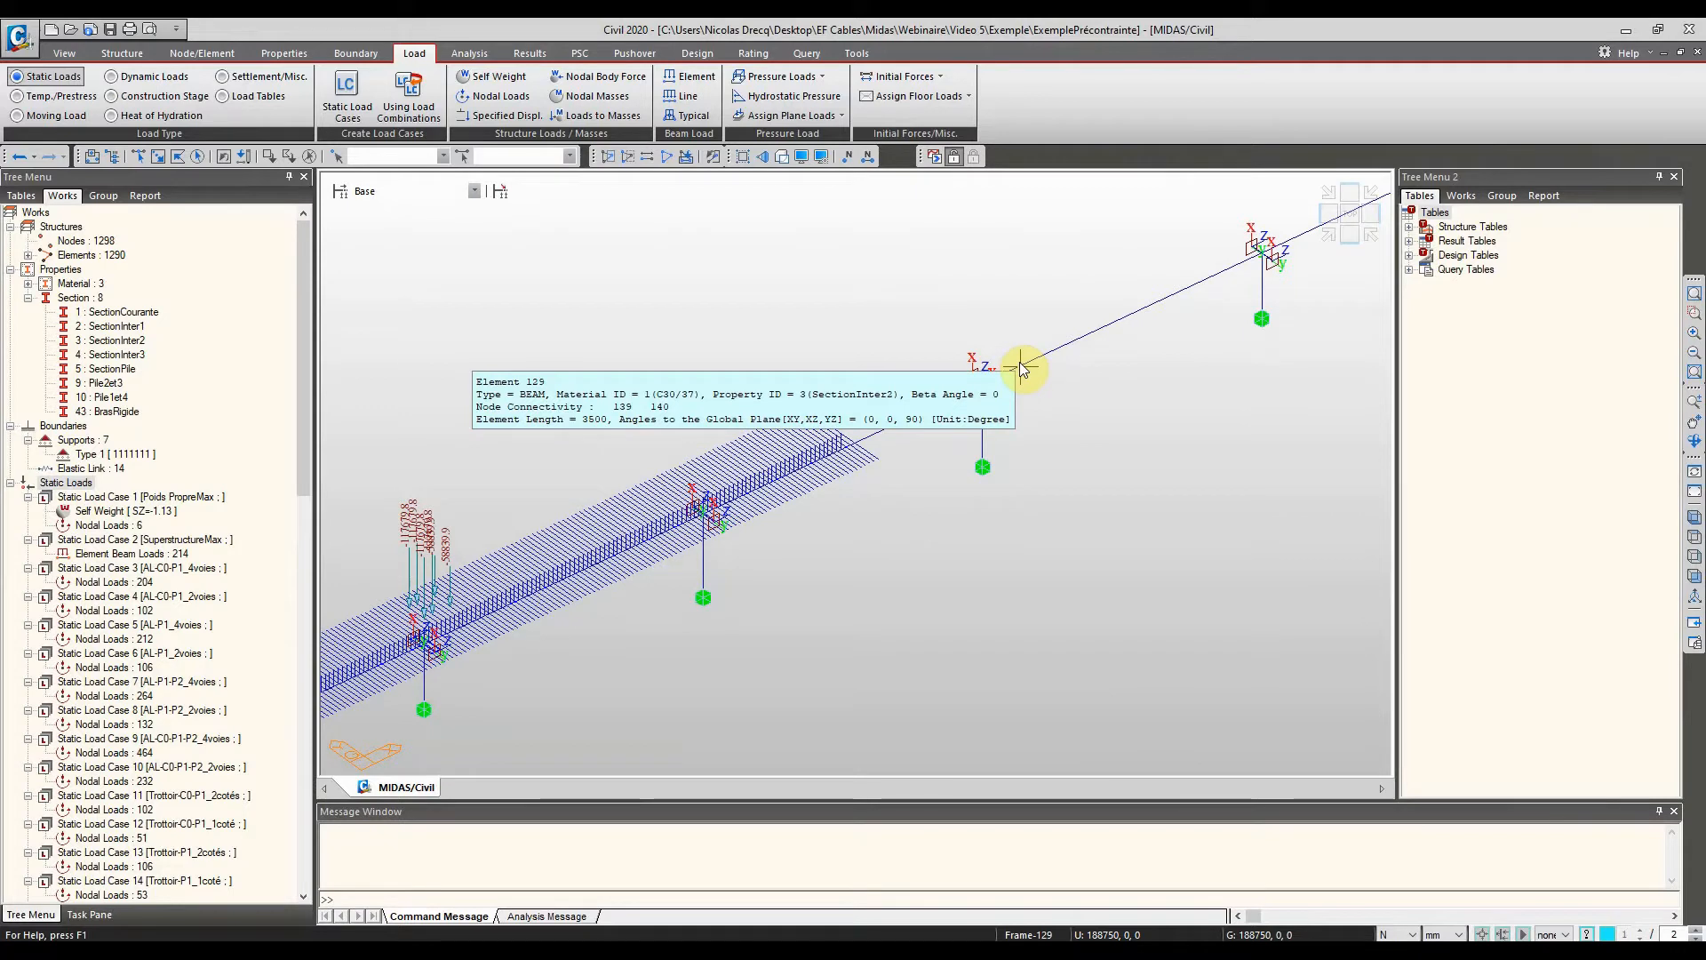
# Delete the structure groups C0-P1, P1 and P1-P2 from the group tree
pyautogui.click(1502, 195)
pyautogui.click(1483, 240)
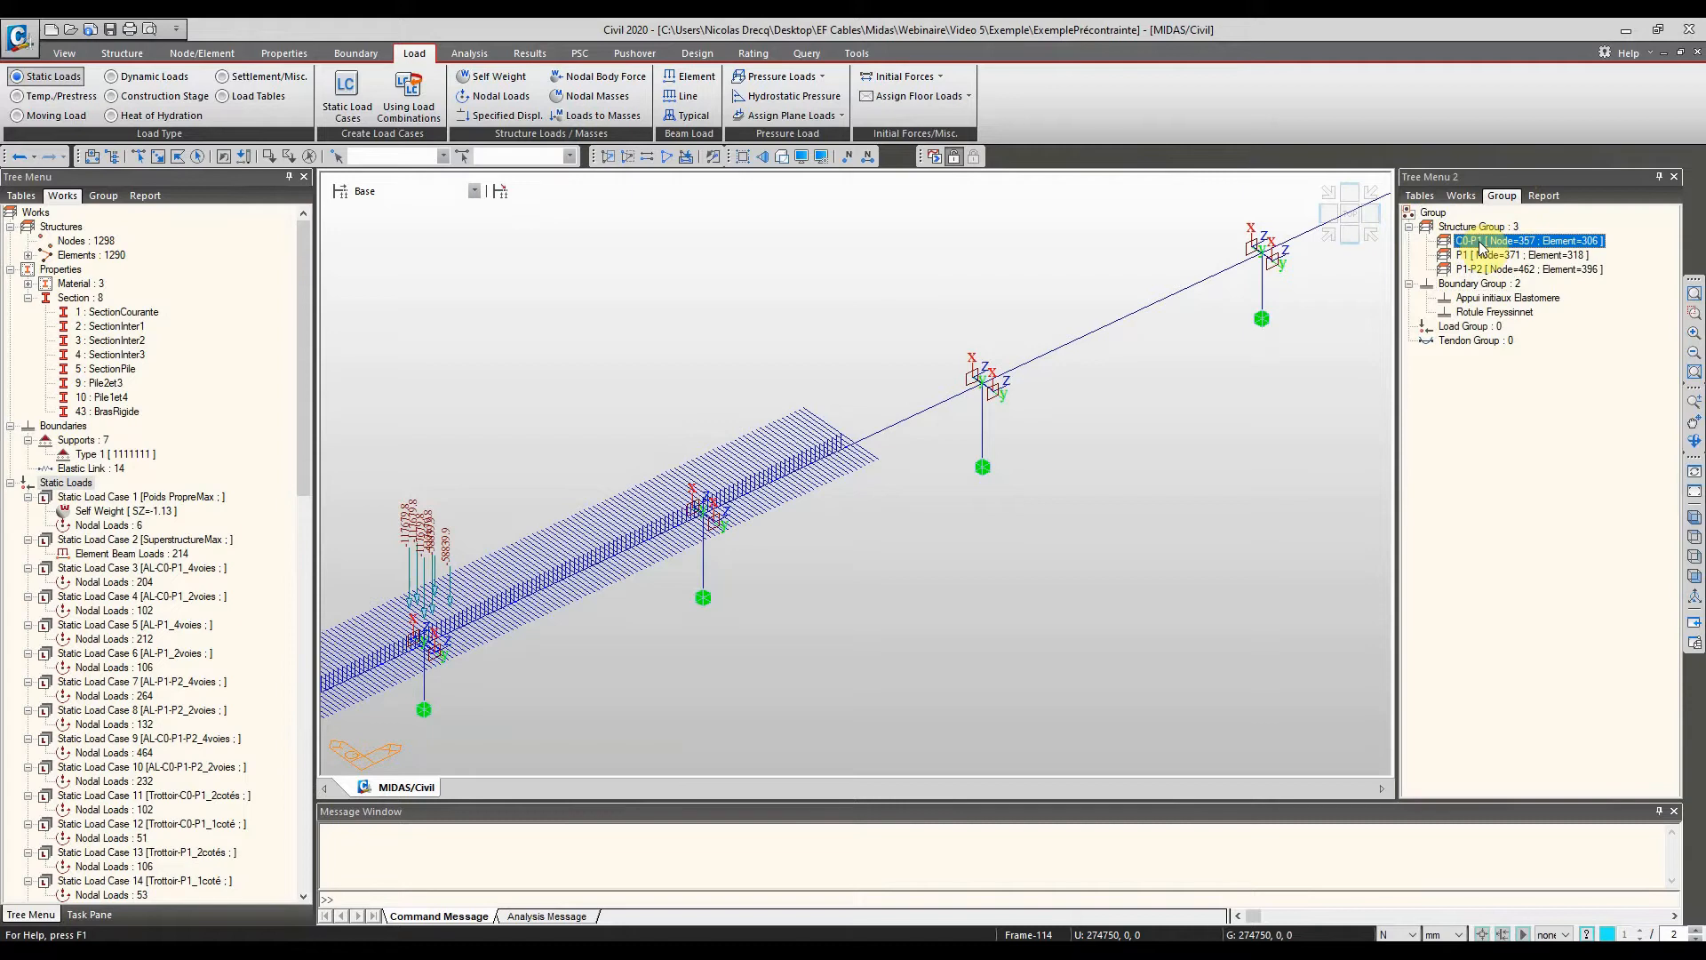
pyautogui.keyDown('shift'); pyautogui.click(1499, 269); pyautogui.keyUp('shift')
pyautogui.press('Delete')
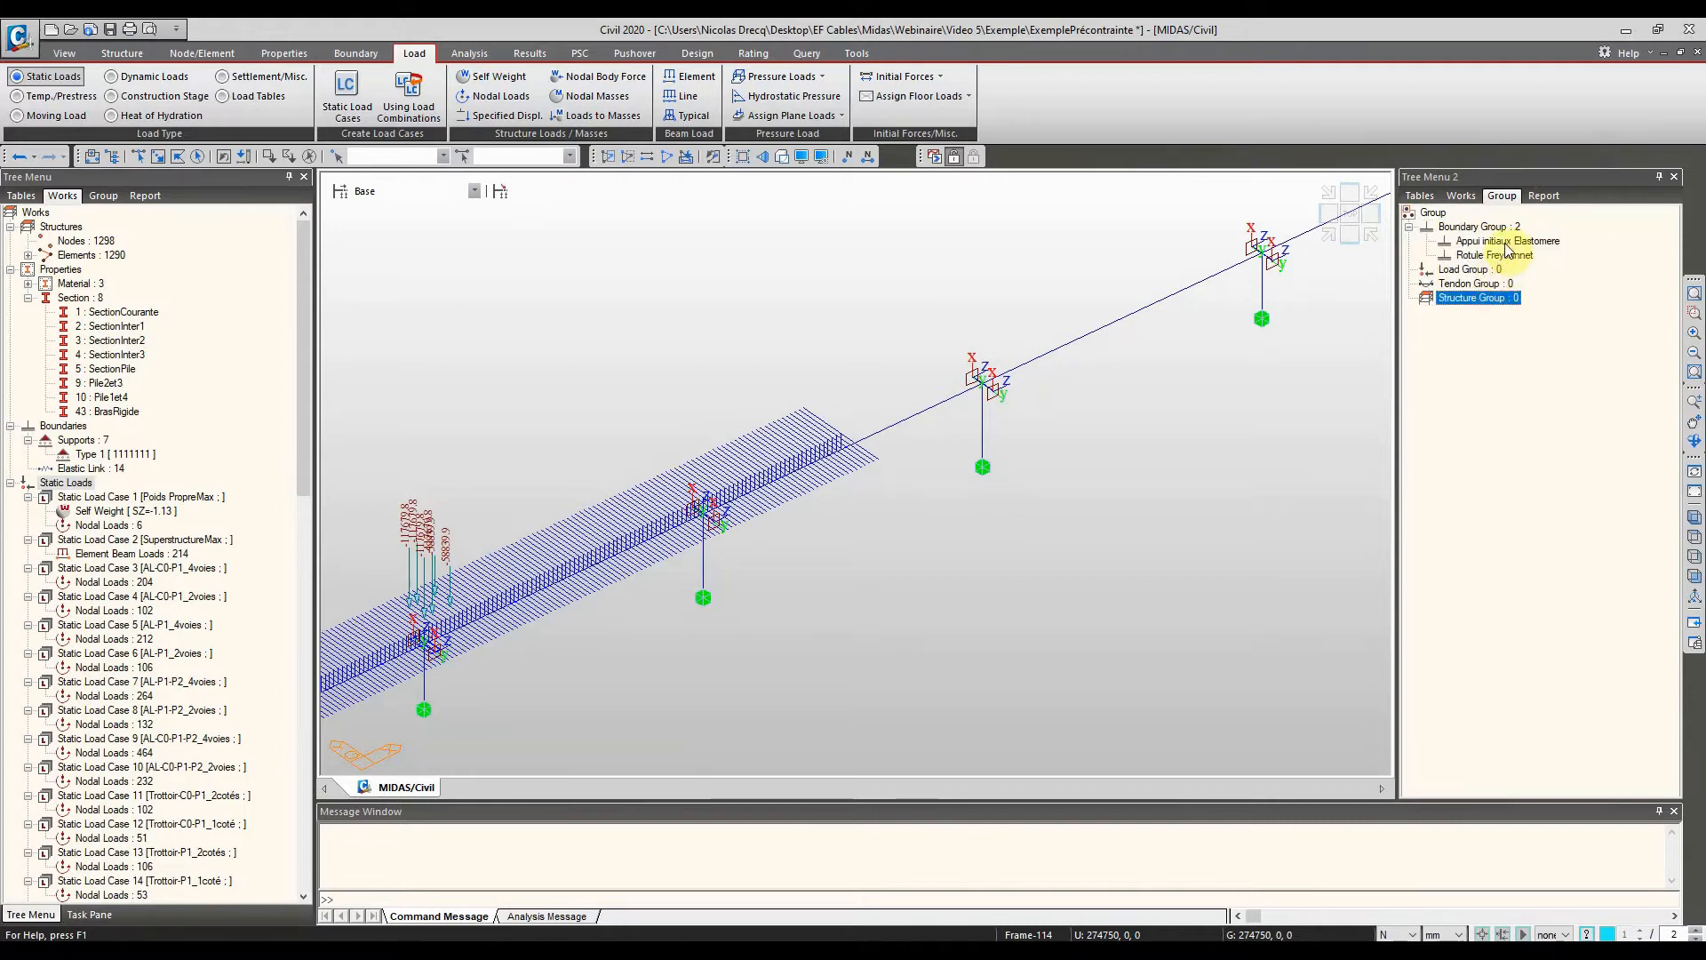
# Delete the boundary groups Appui initiaux Elastomere and Rotule Freyssinet from the group tree
pyautogui.click(1508, 243)
pyautogui.keyDown('shift'); pyautogui.click(1509, 256); pyautogui.keyUp('shift')
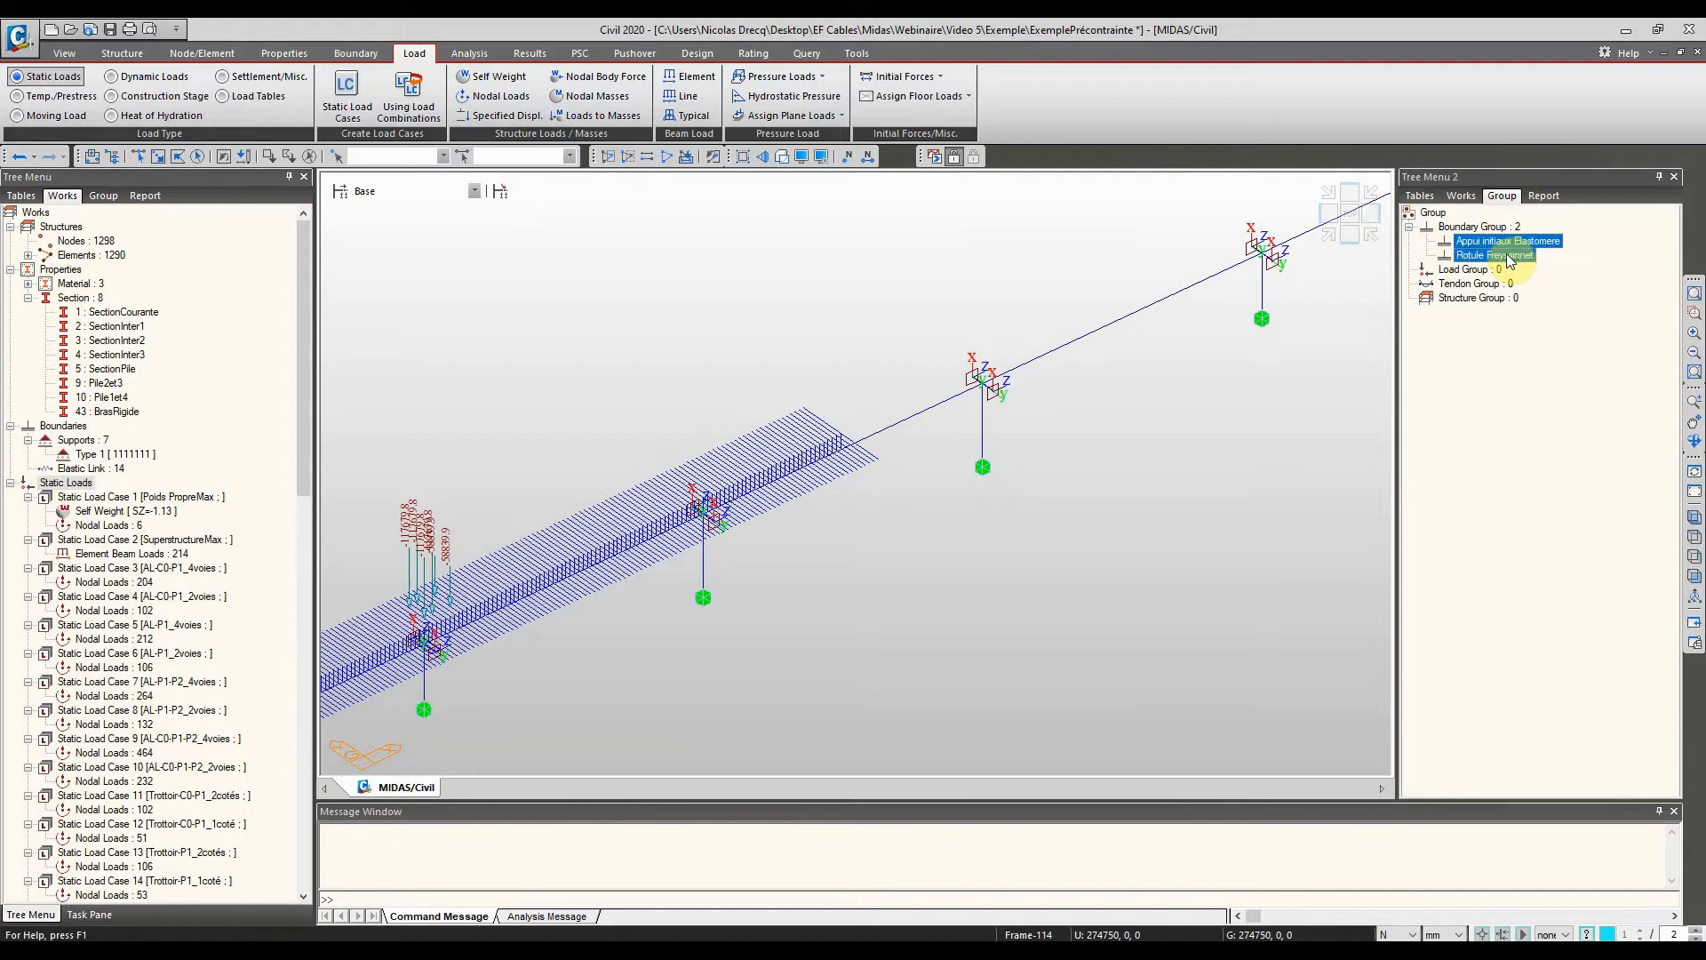
pyautogui.press('Delete')
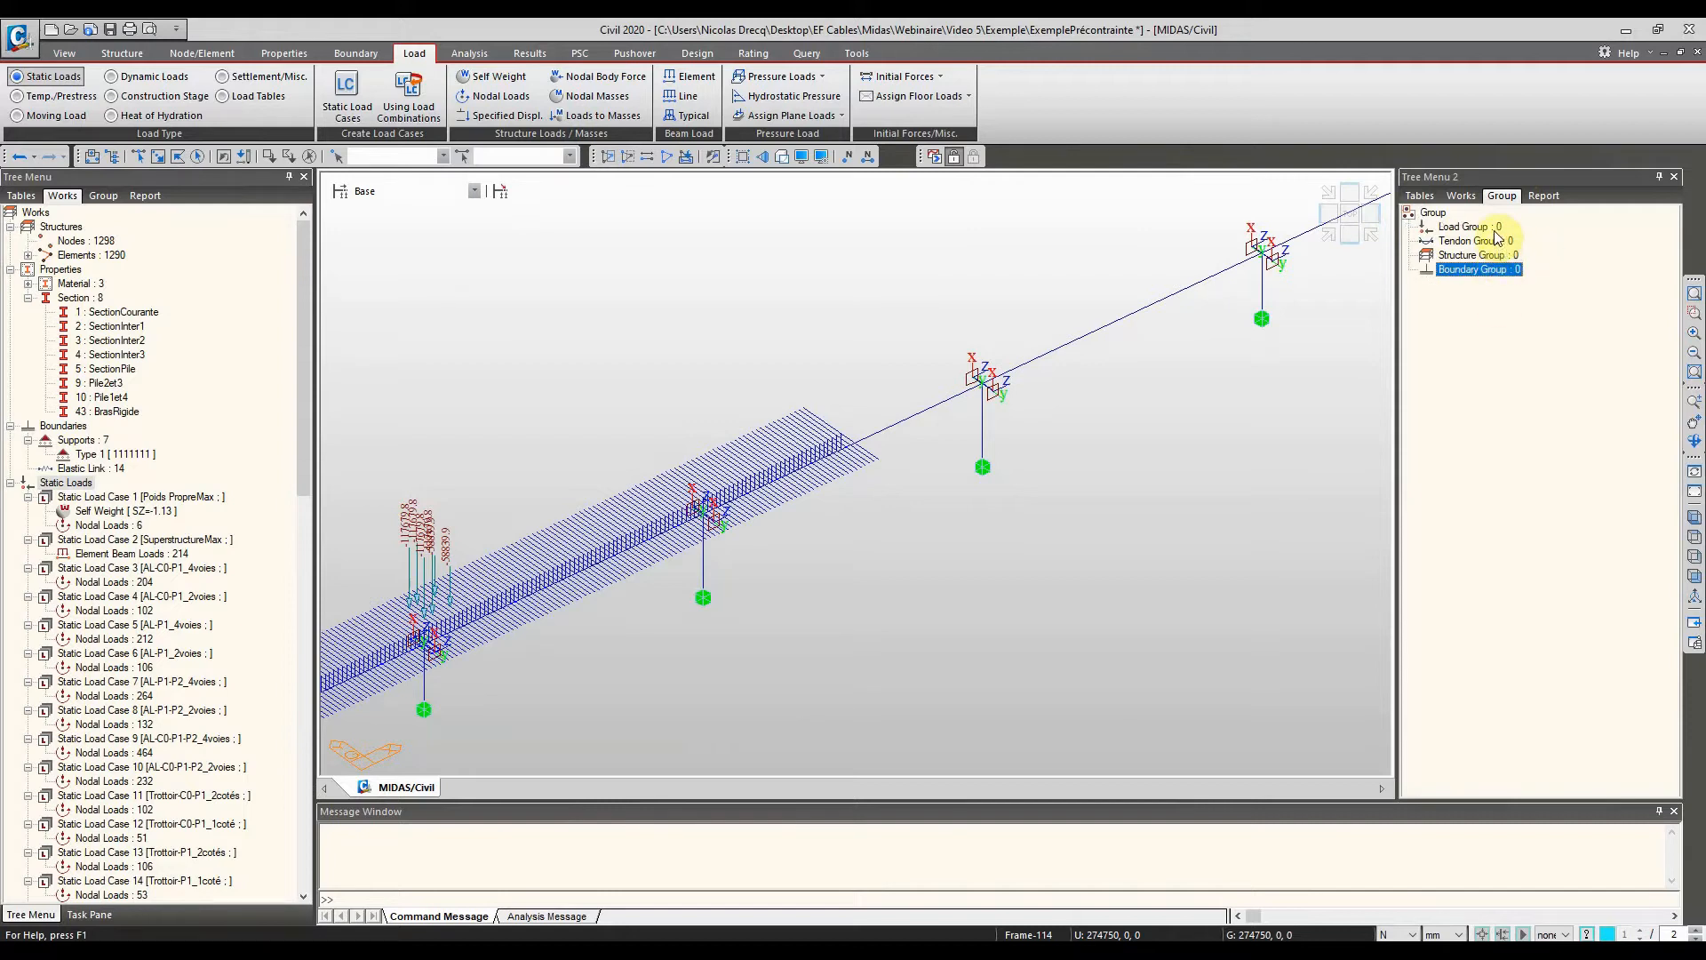
pyautogui.rightClick(1496, 228)
pyautogui.click(1530, 240)
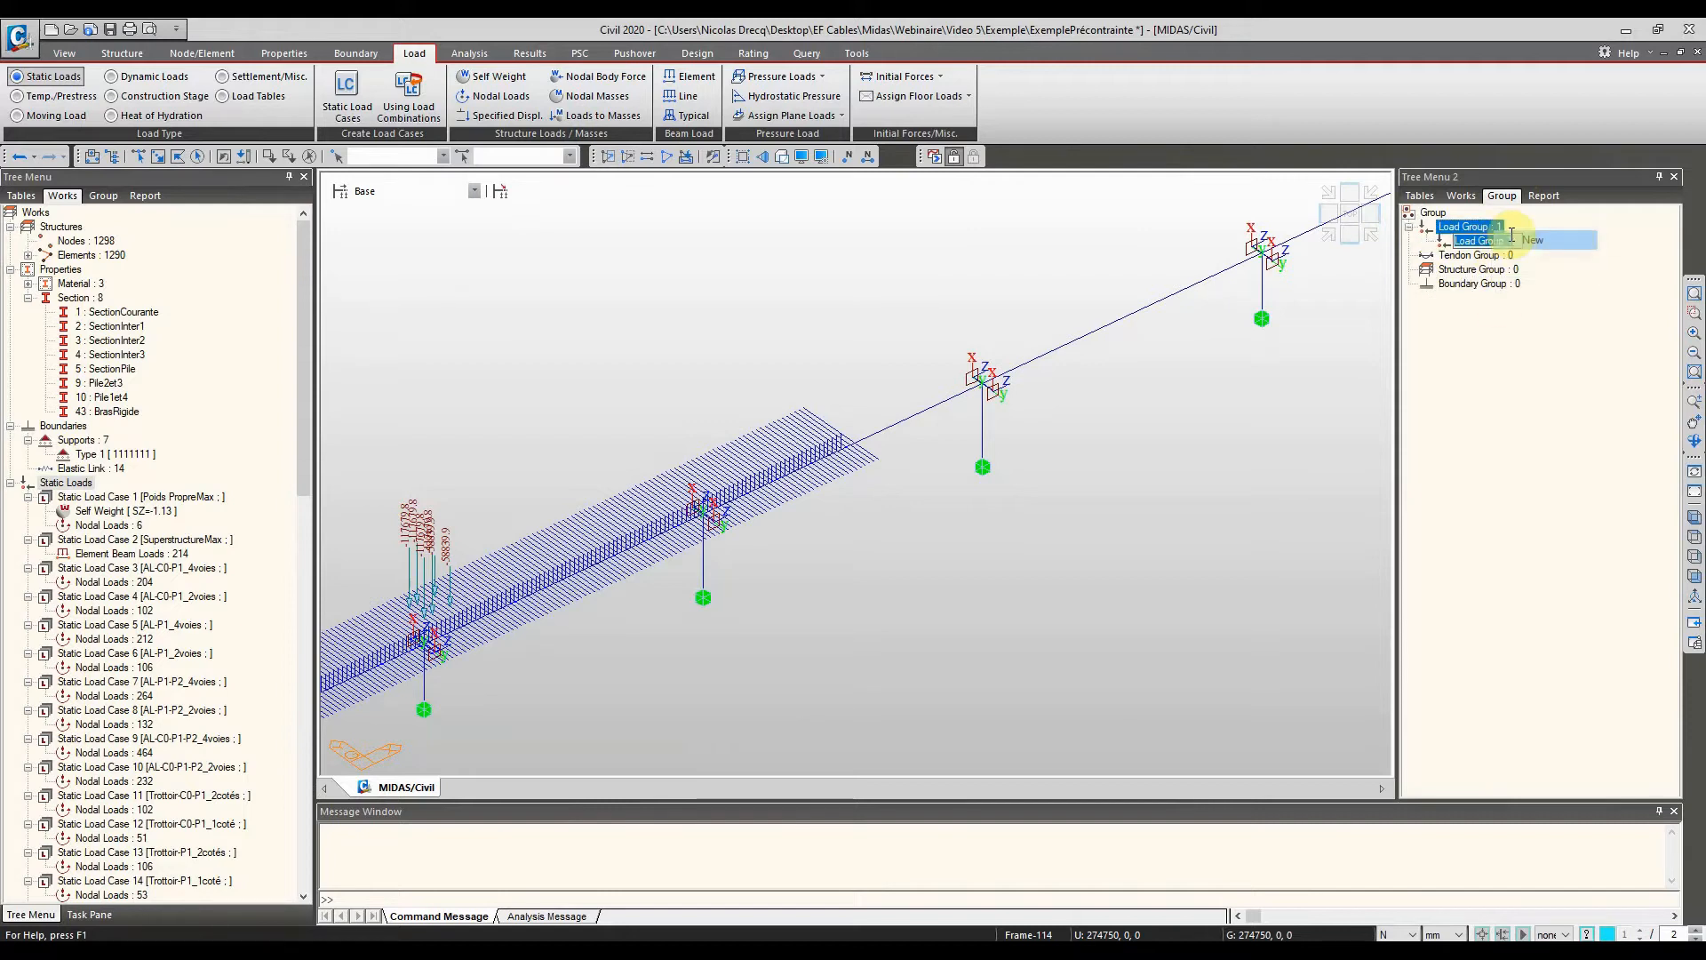
pyautogui.write('Tout')
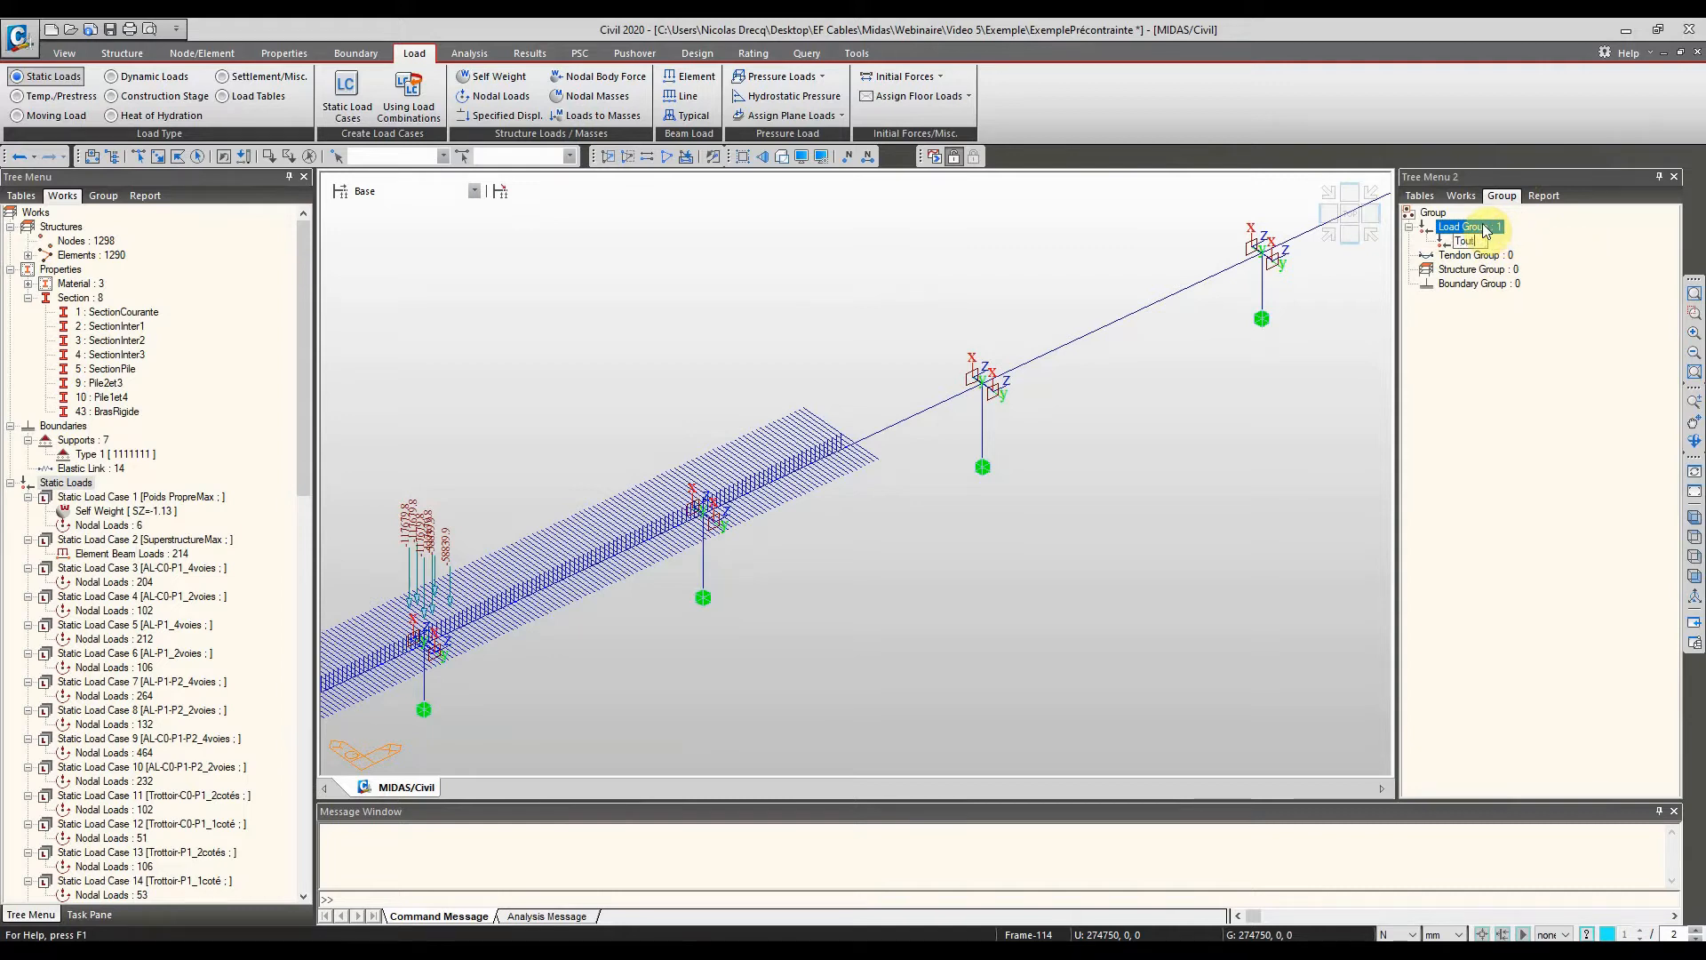
pyautogui.press('Return')
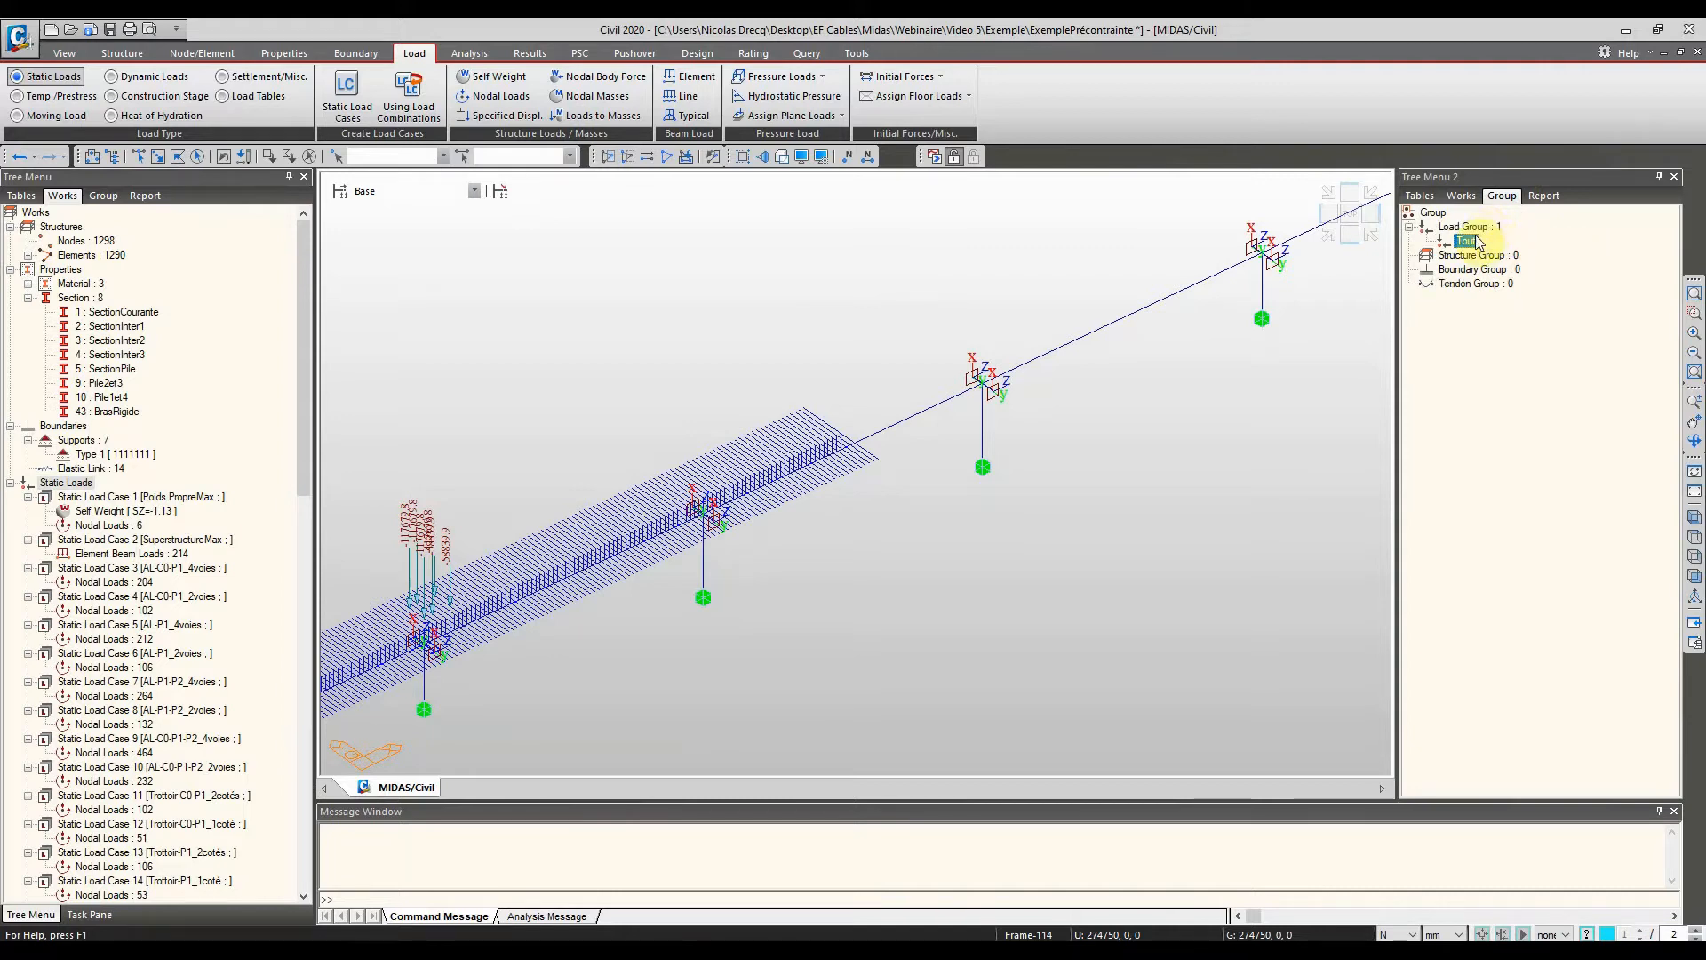
pyautogui.rightClick(1469, 244)
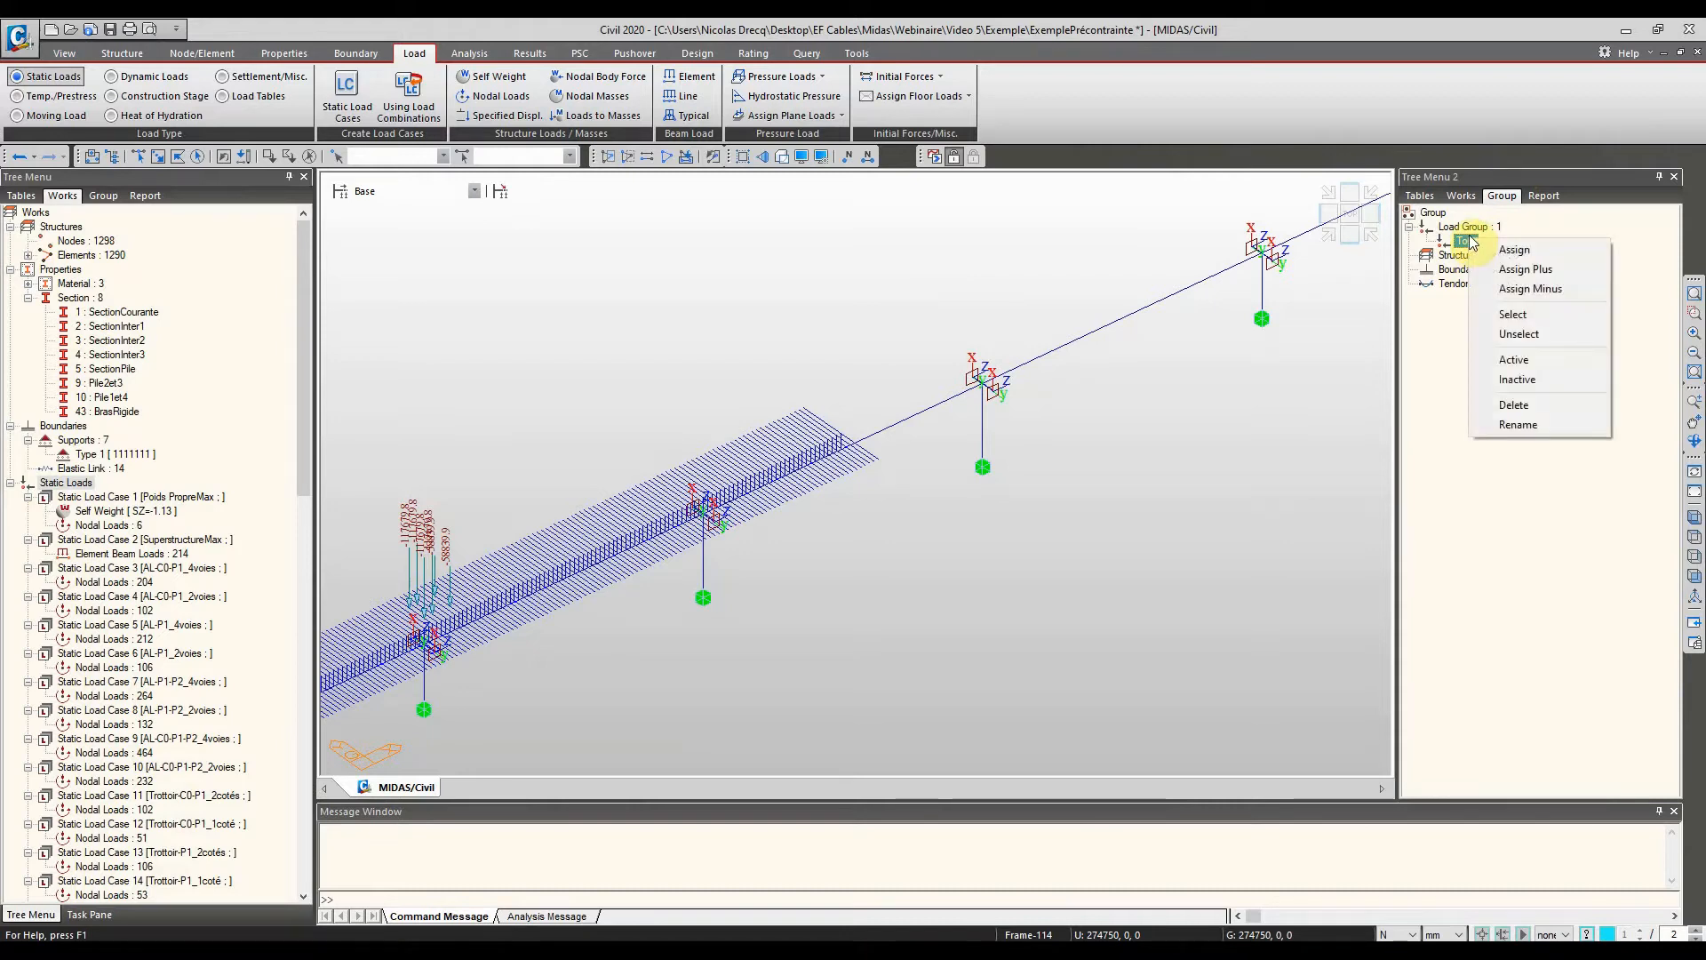
pyautogui.click(1463, 246)
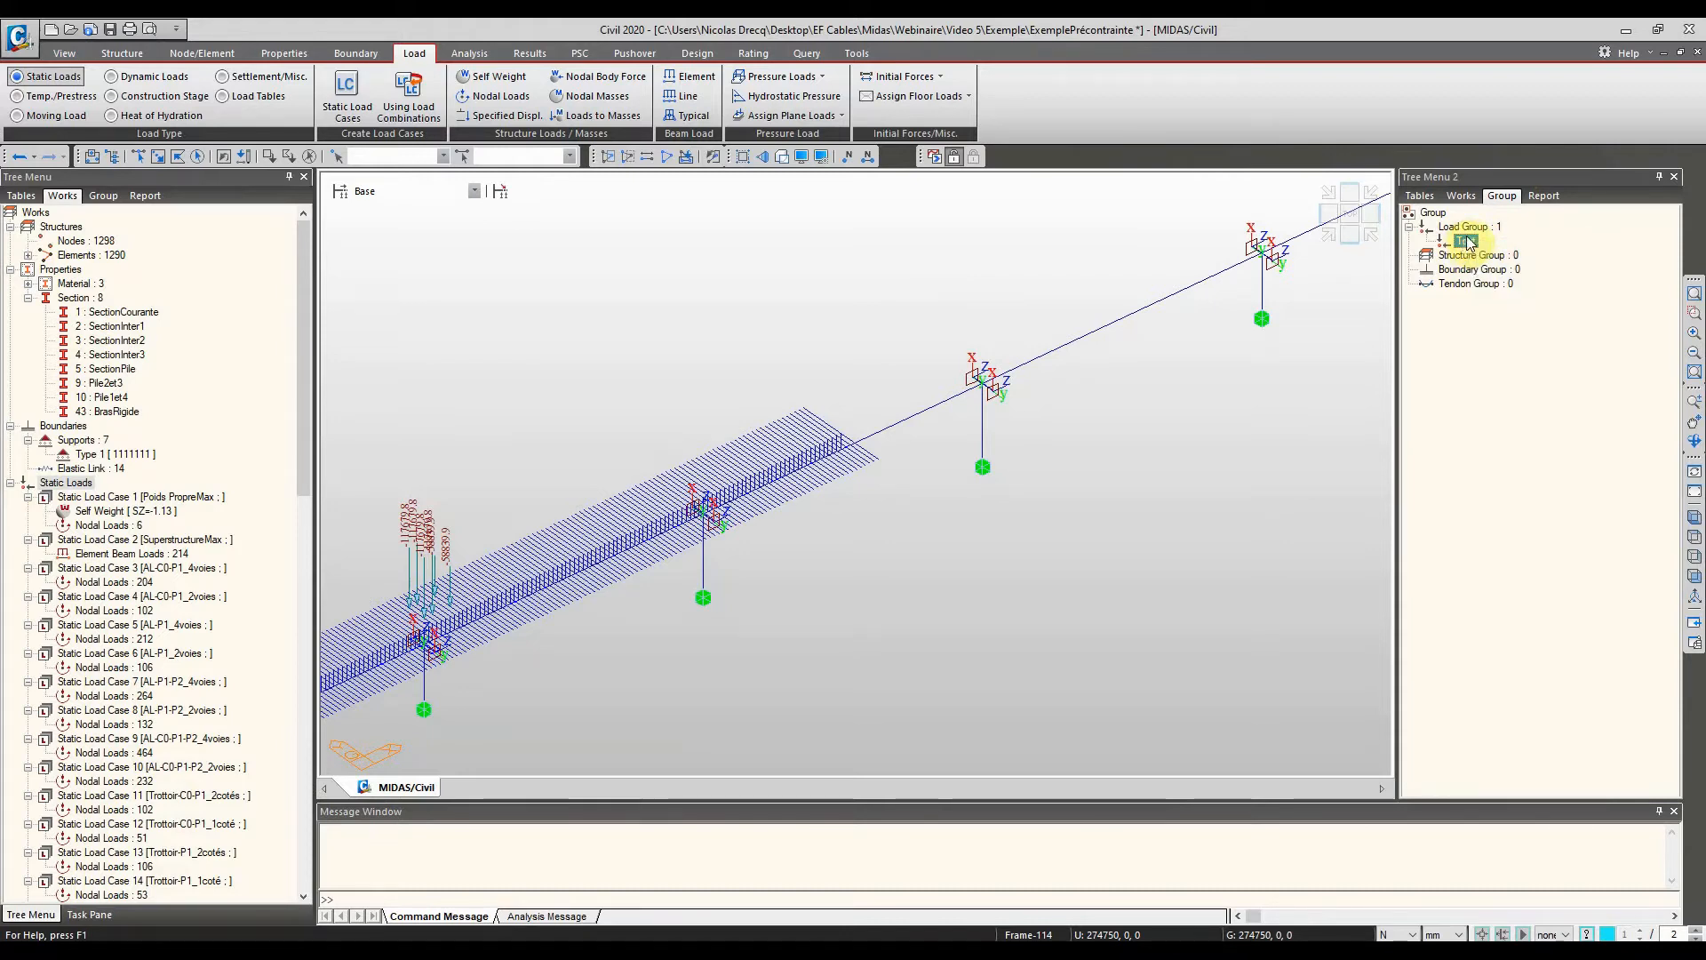
pyautogui.rightClick(1469, 244)
pyautogui.click(1514, 402)
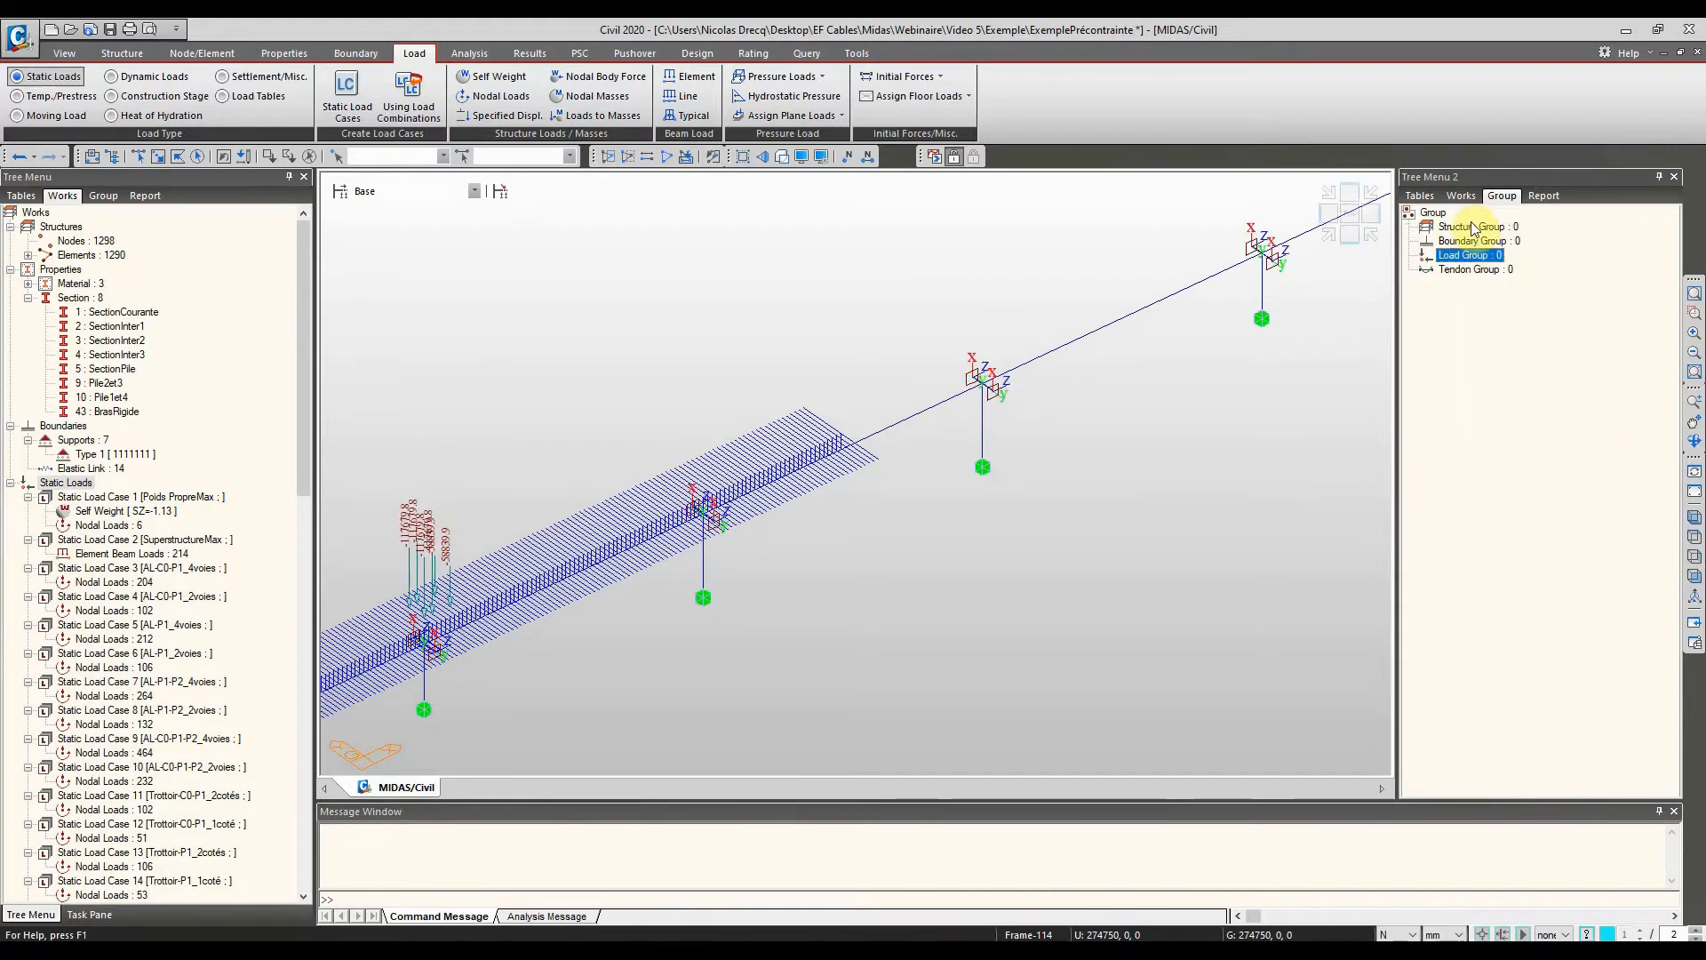
# Create a structure group named Tout and a boundary group named Appuis in the group tree
pyautogui.rightClick(1475, 226)
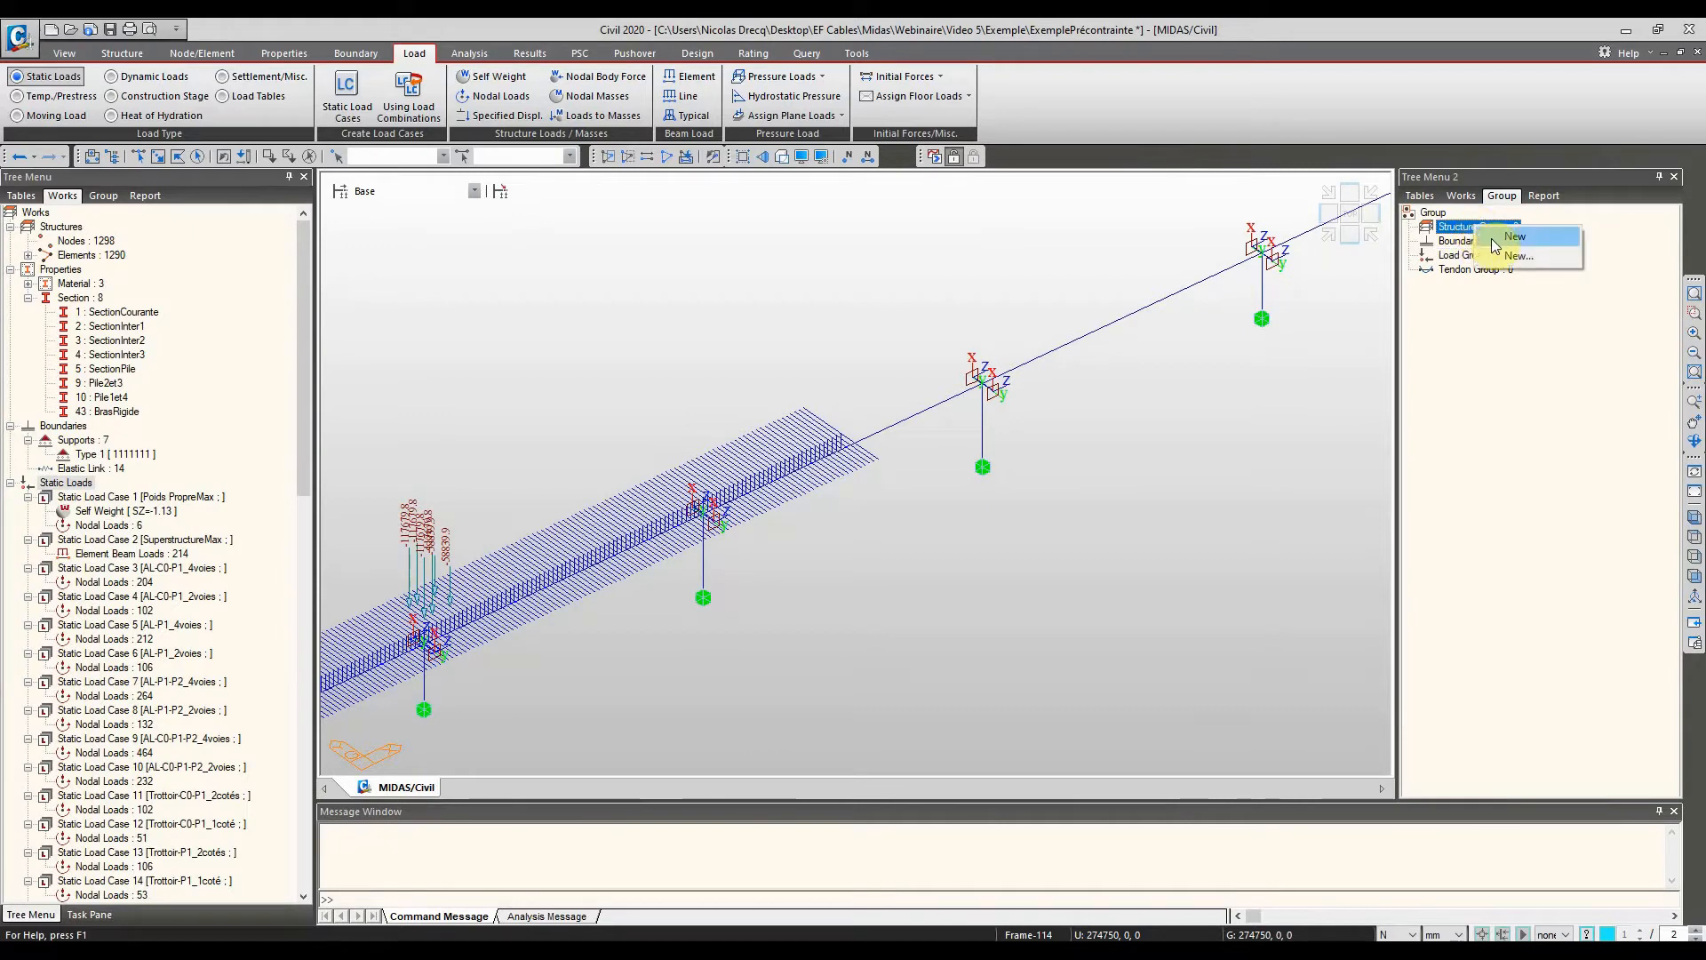
pyautogui.click(1495, 238)
pyautogui.write('Tout')
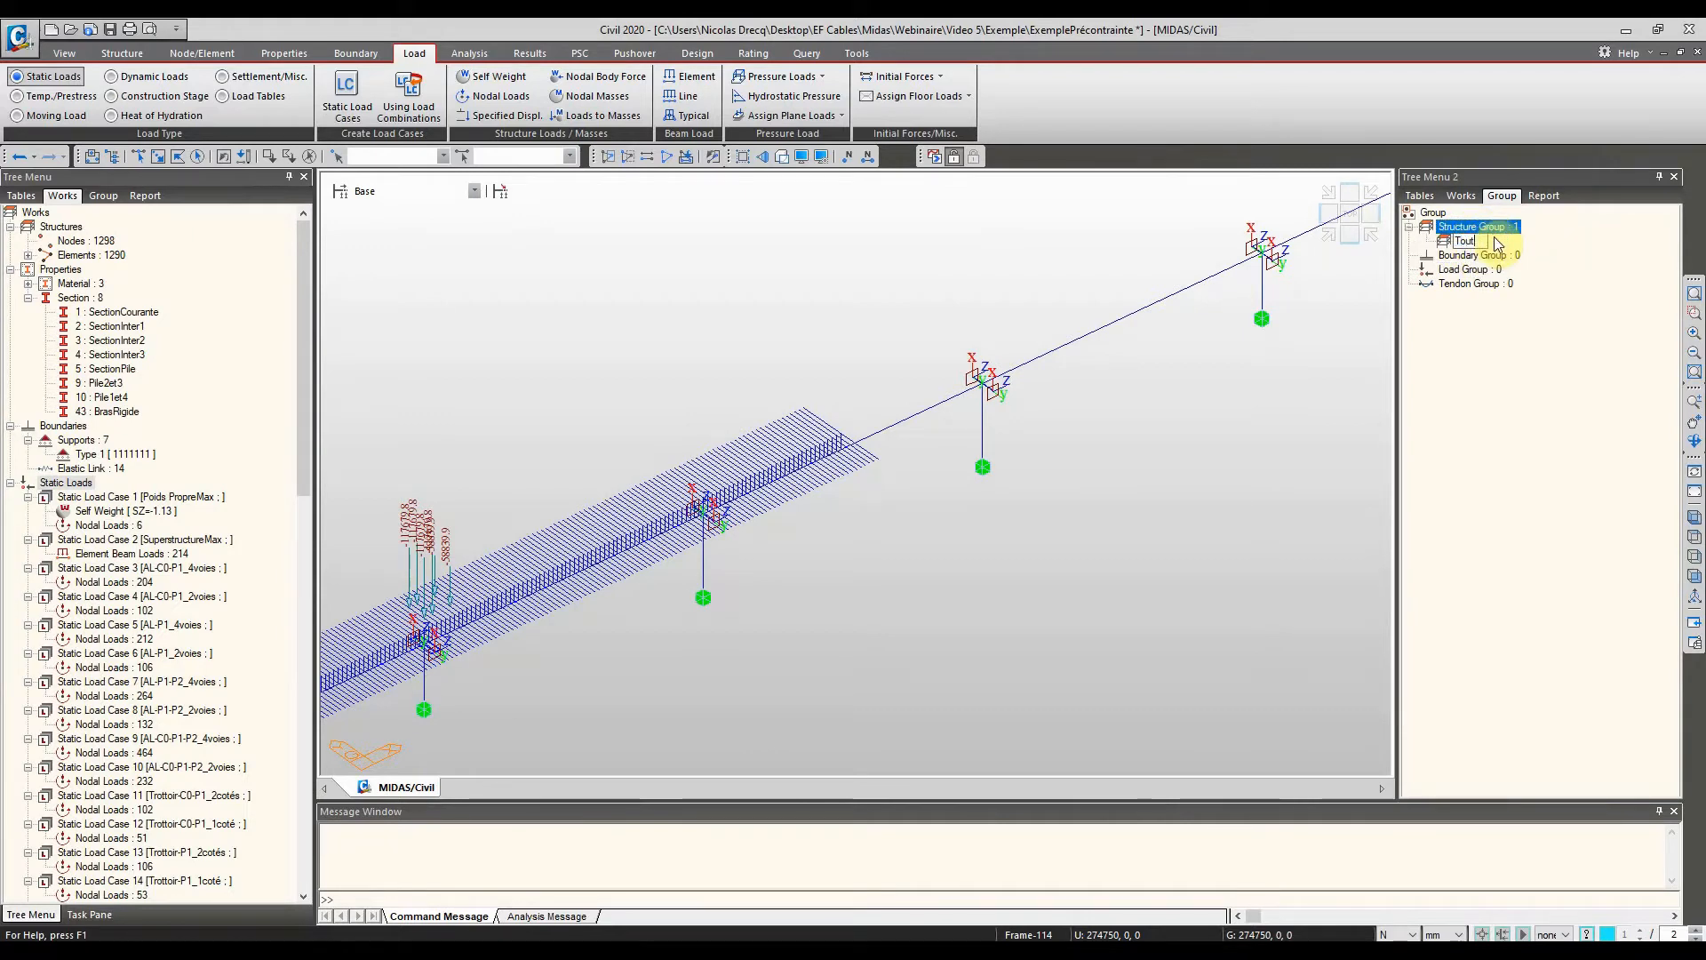
pyautogui.click(1511, 256)
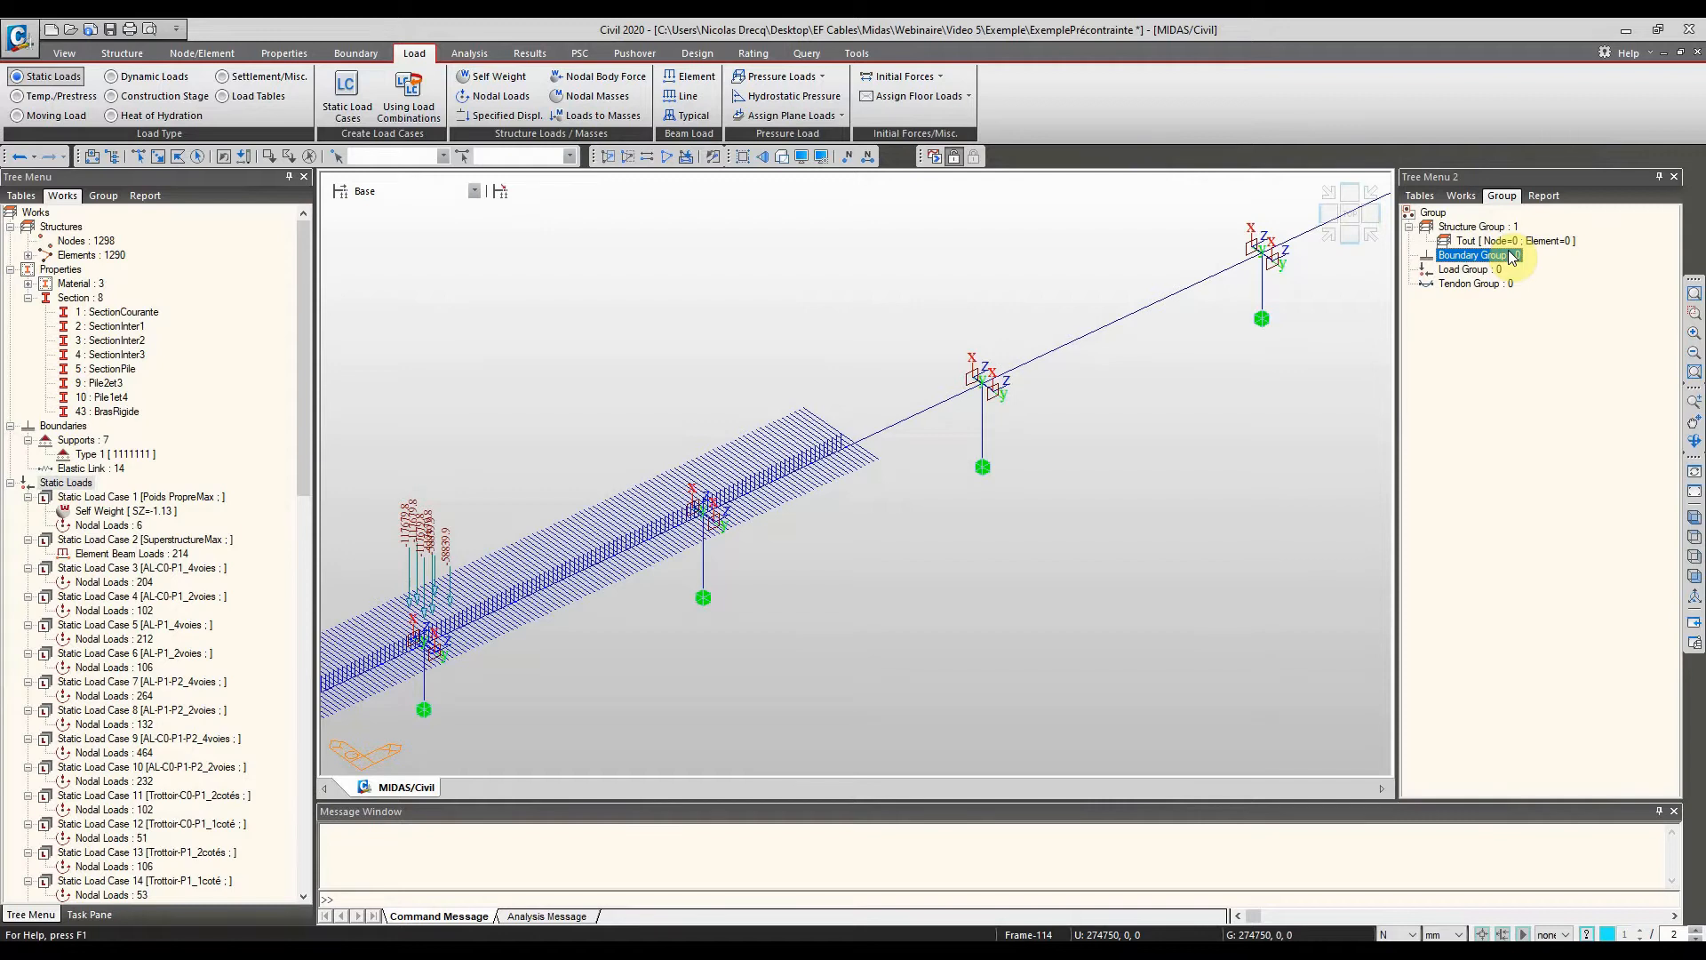
pyautogui.rightClick(1502, 256)
pyautogui.click(1520, 266)
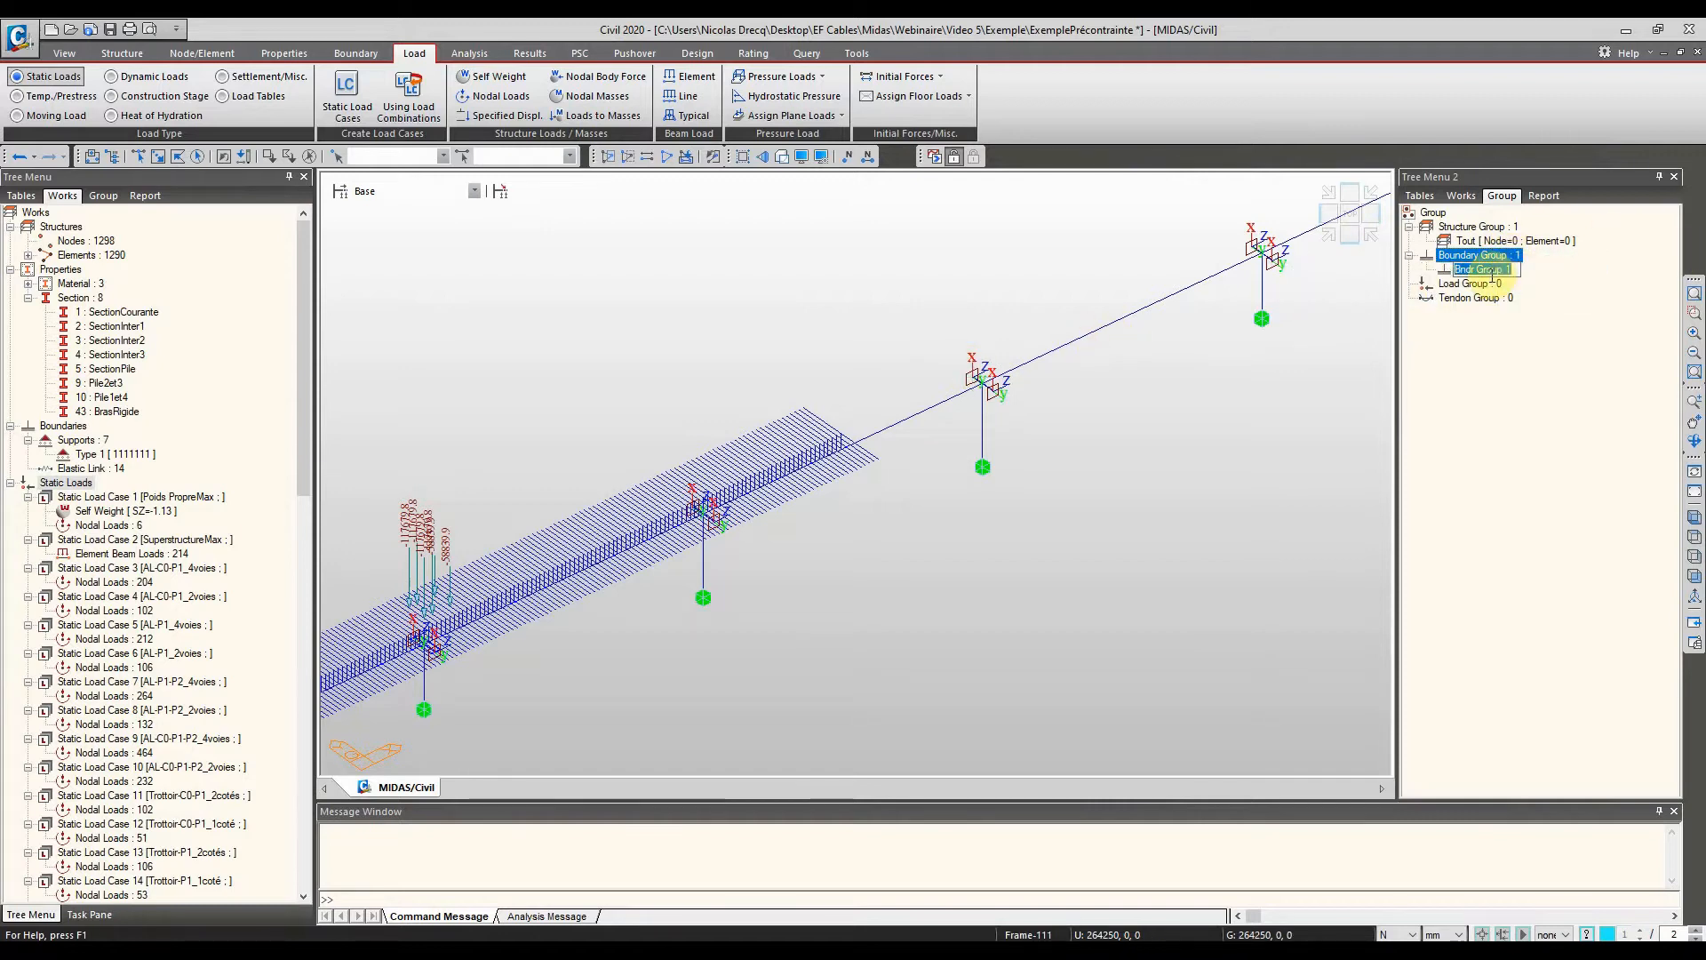
pyautogui.write('Appuis')
pyautogui.press('Return')
# Create a load group named PP Et SuperStructures and a tendon group named Cable
pyautogui.rightClick(1493, 283)
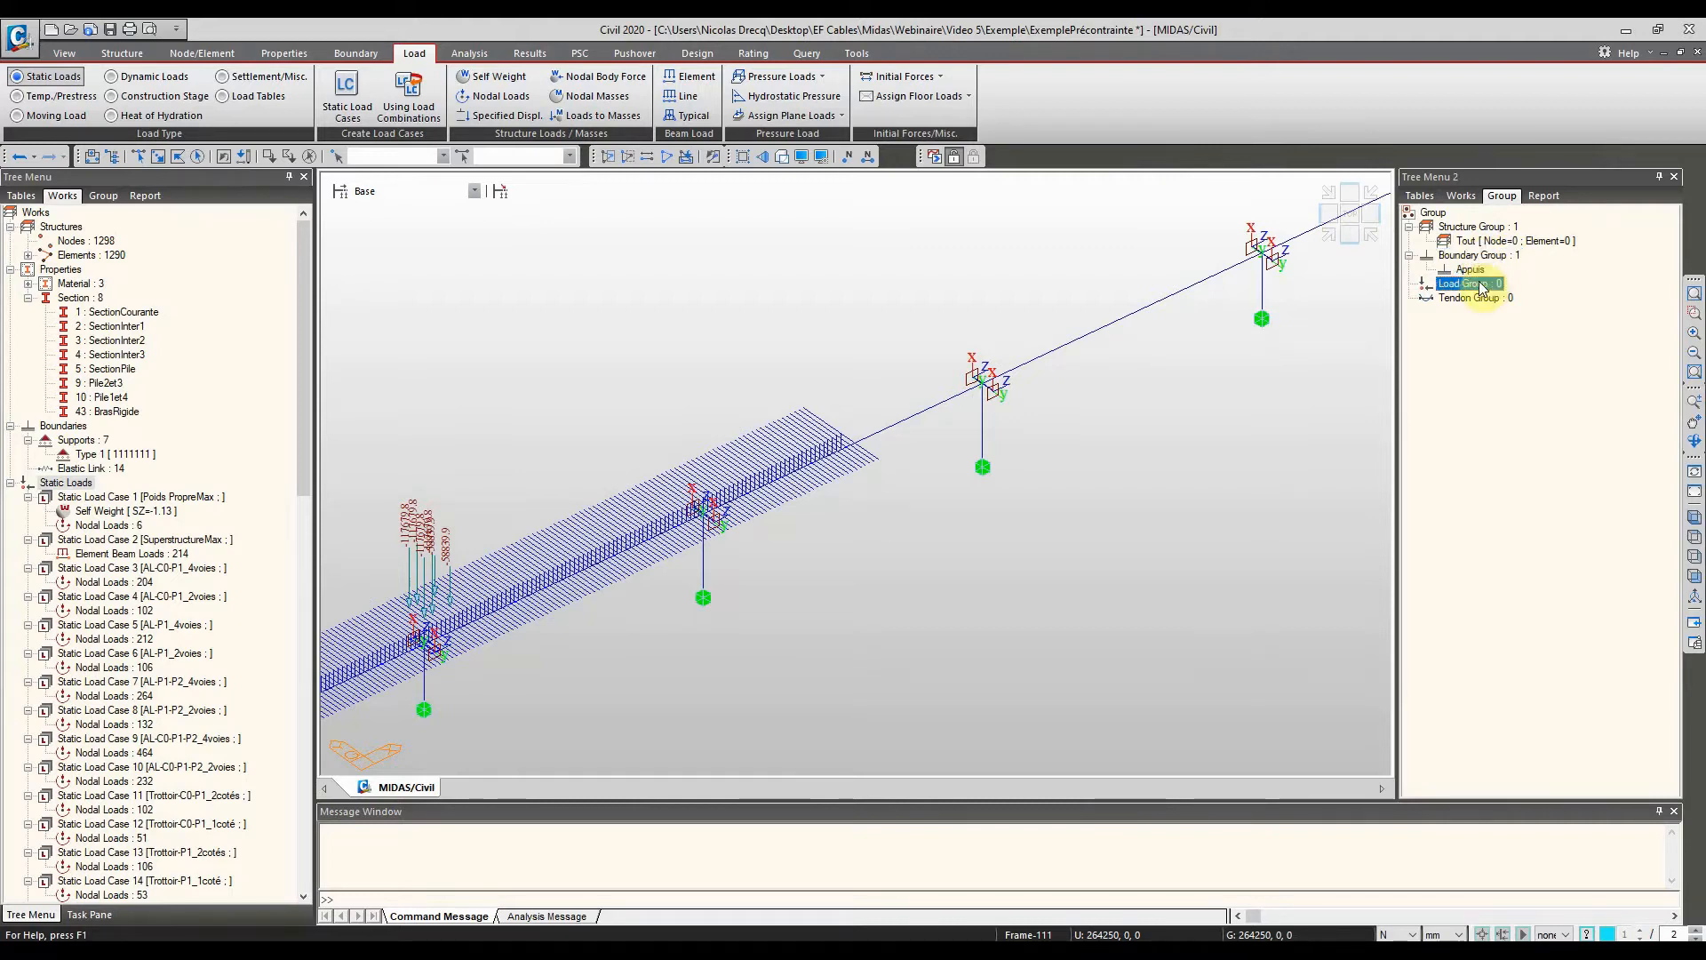
pyautogui.click(1511, 294)
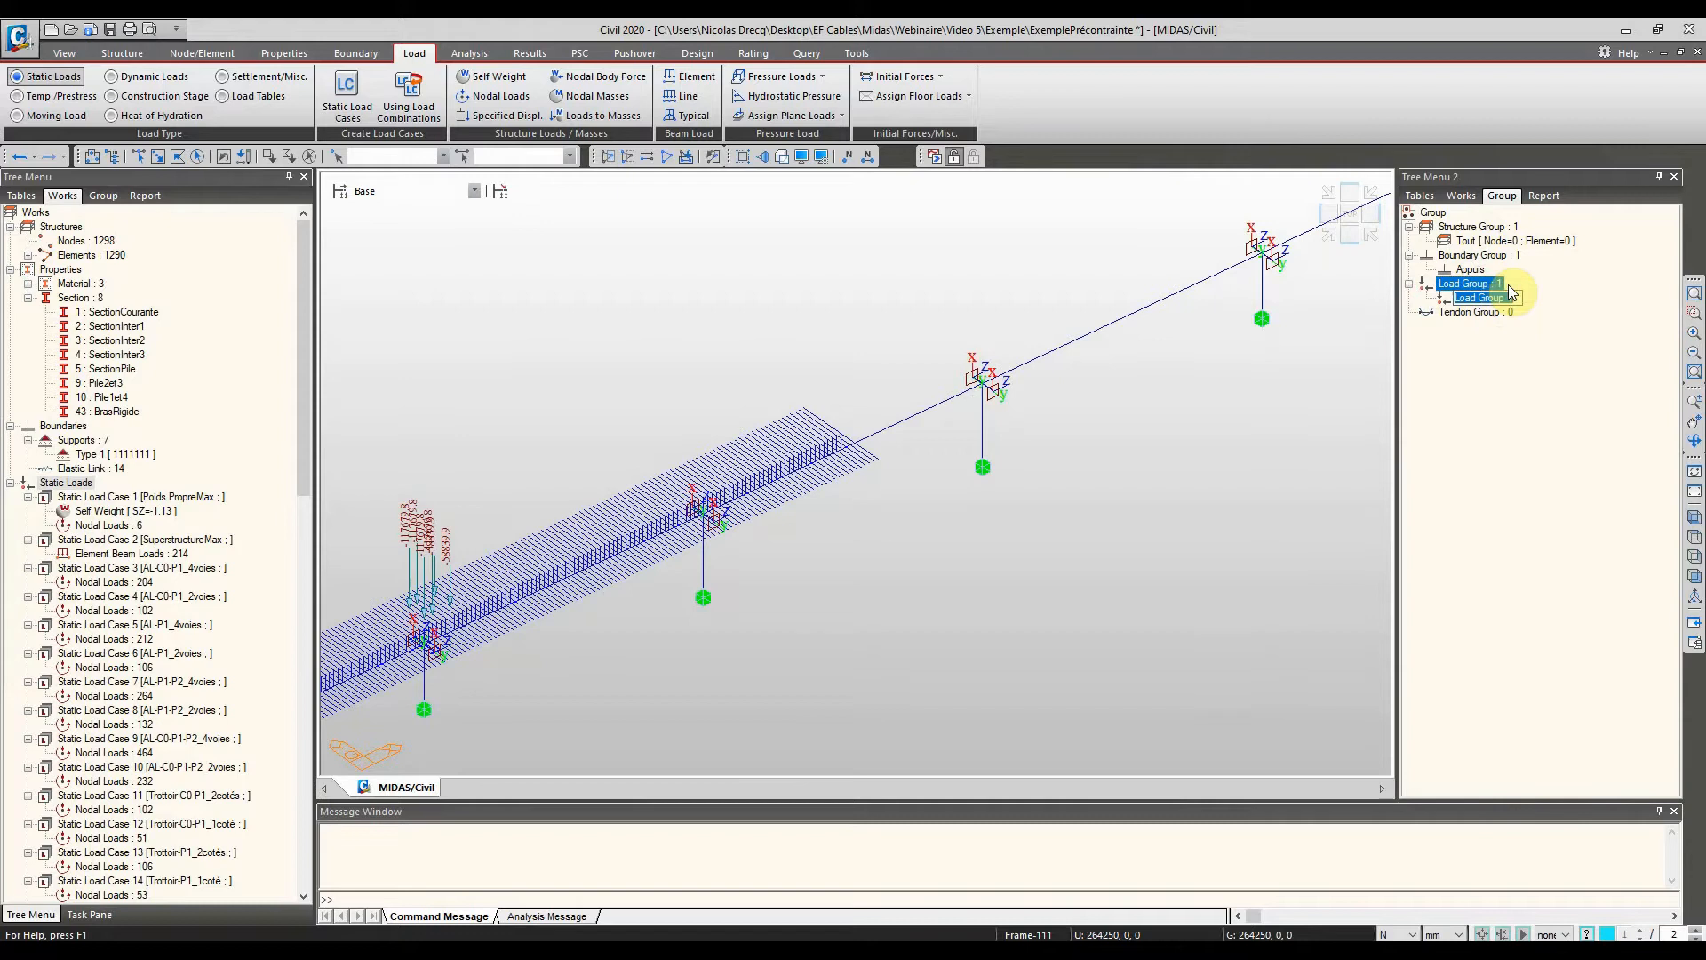
pyautogui.write('PP Et Superstruc')
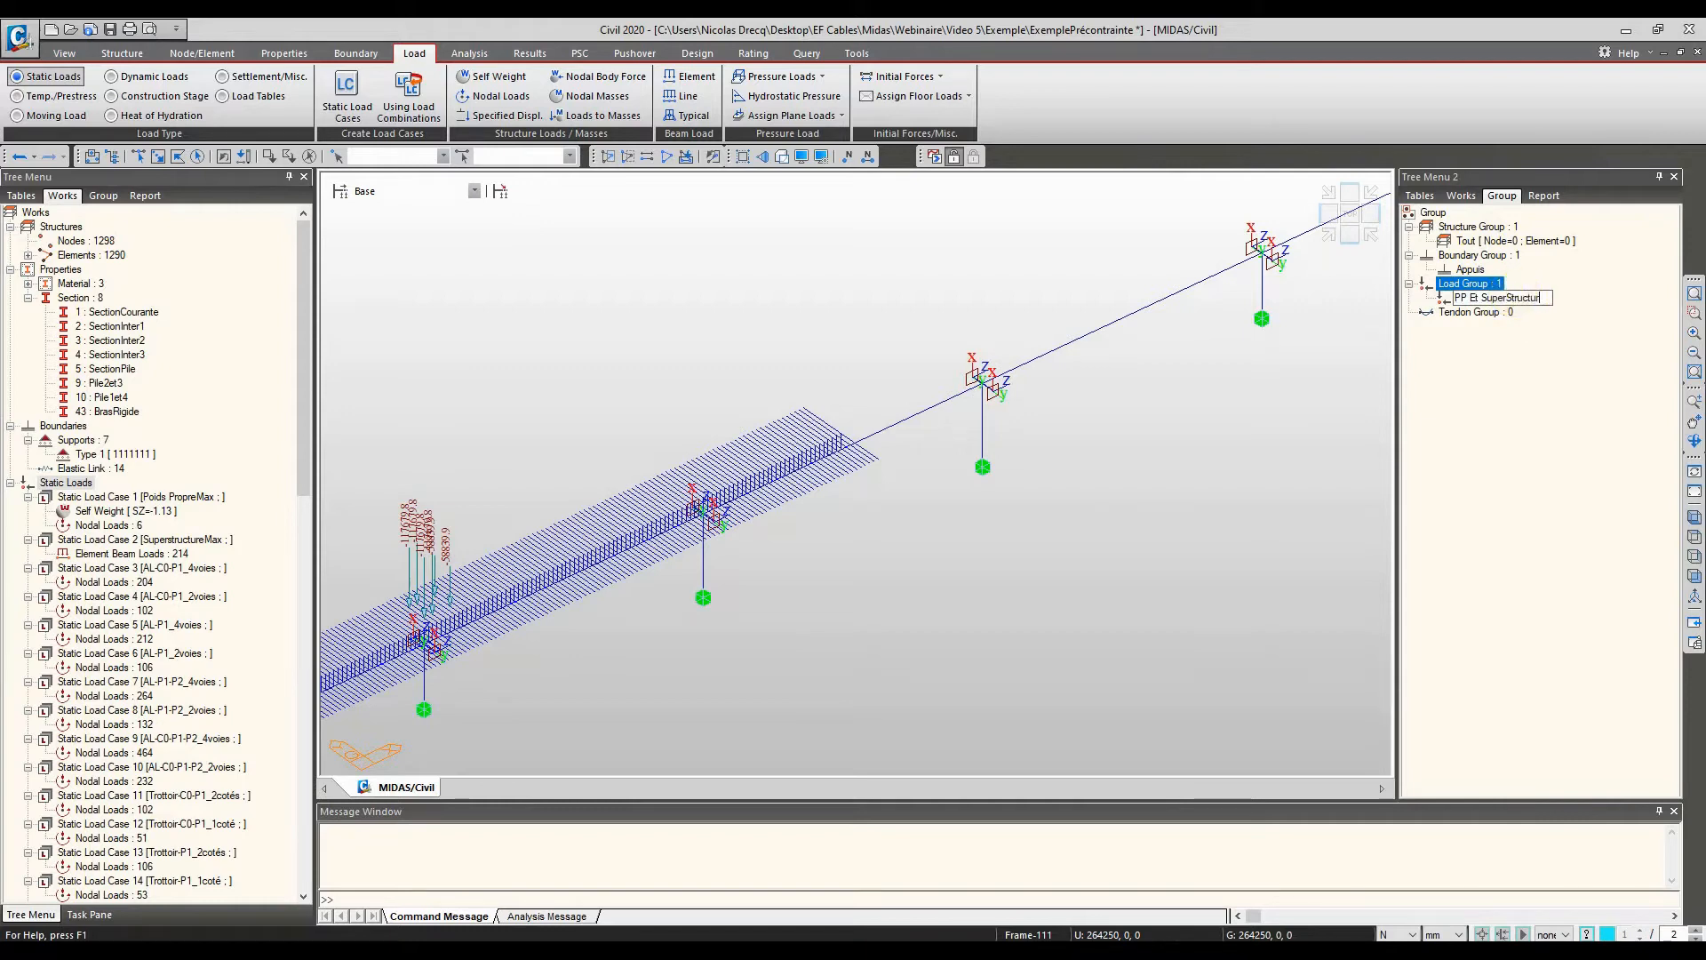
pyautogui.press('Return')
pyautogui.rightClick(1498, 316)
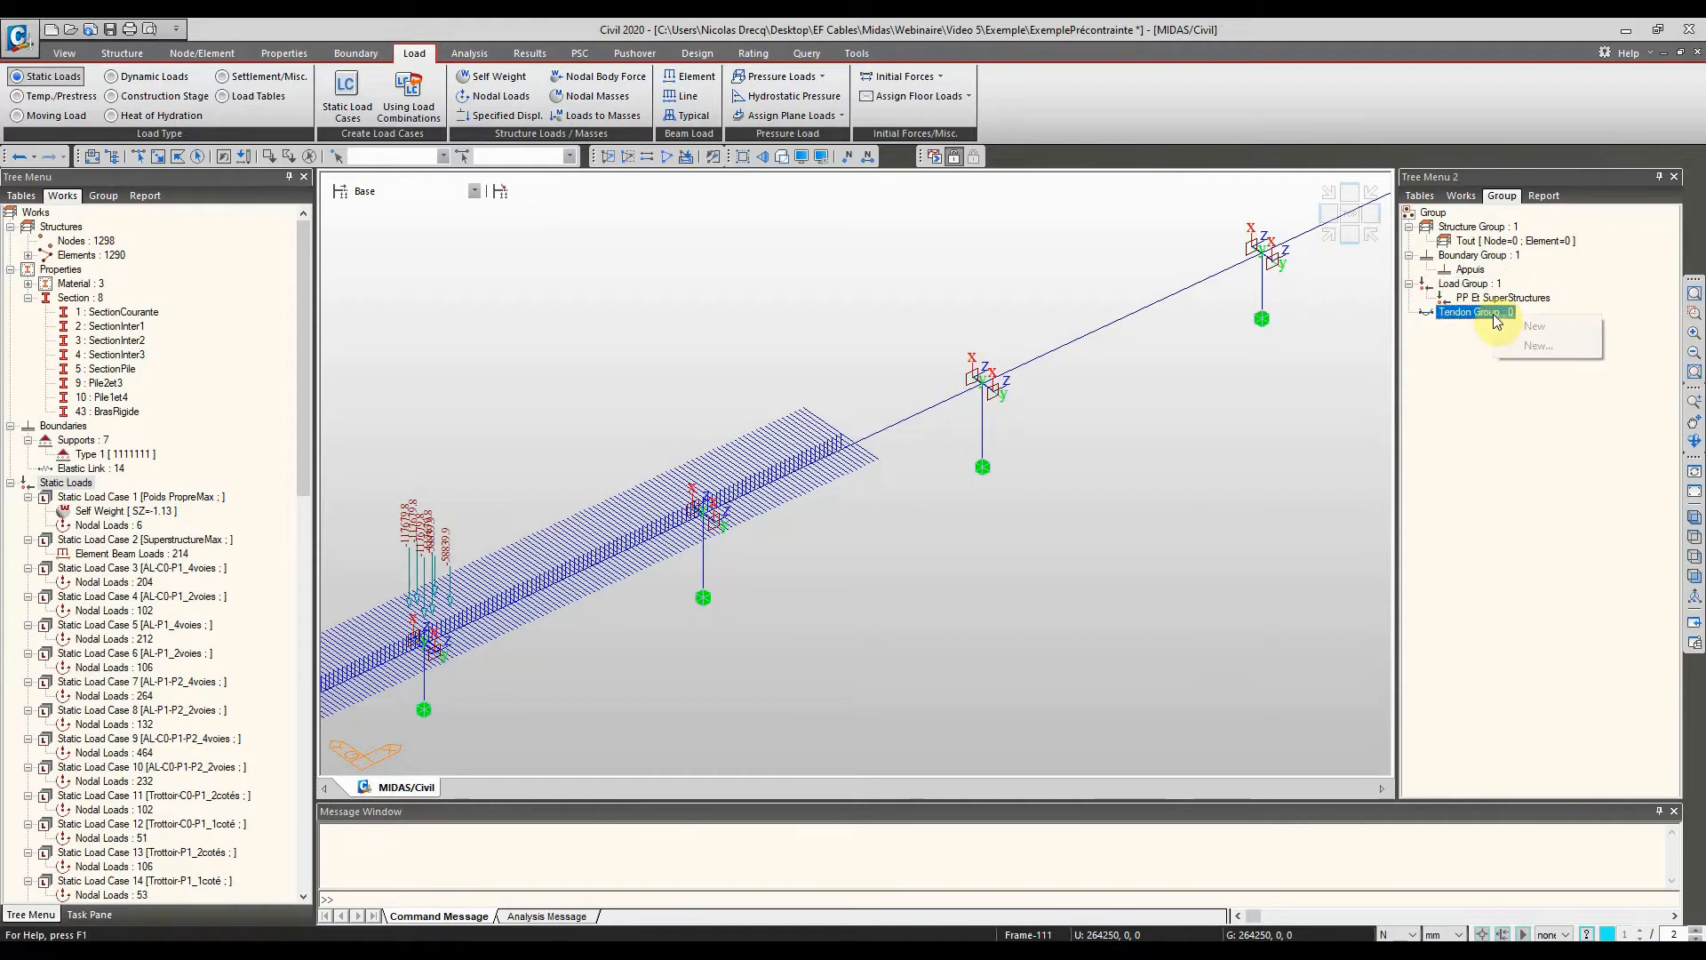
pyautogui.click(1522, 327)
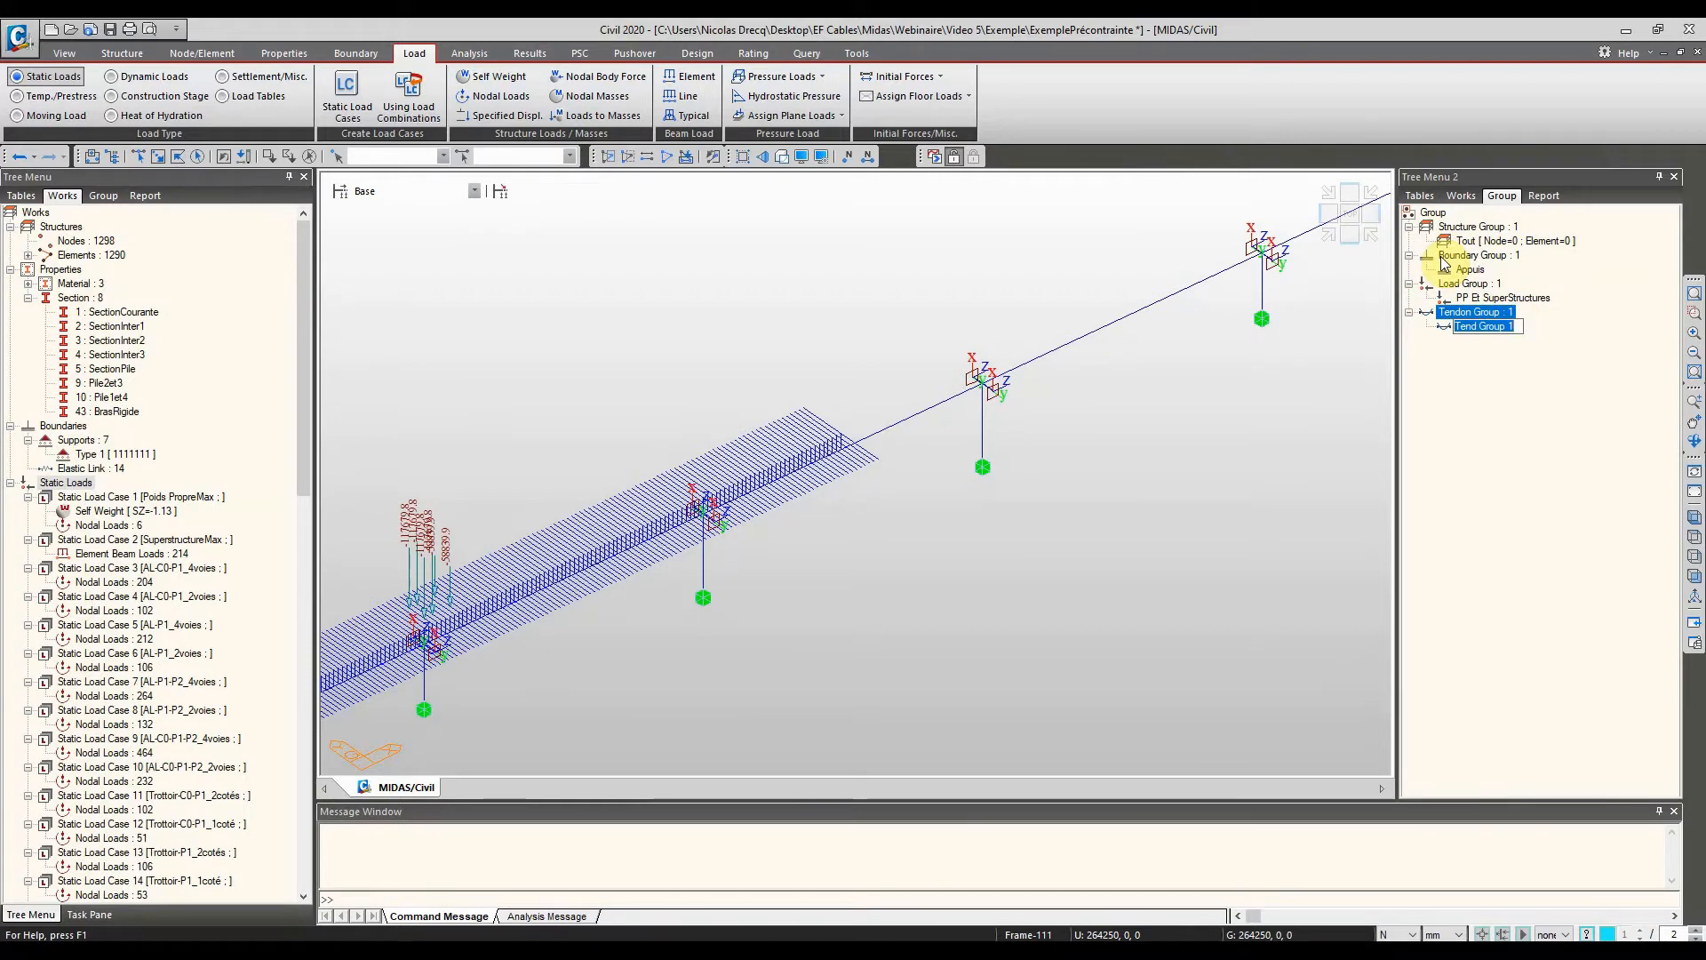
pyautogui.write('Cable')
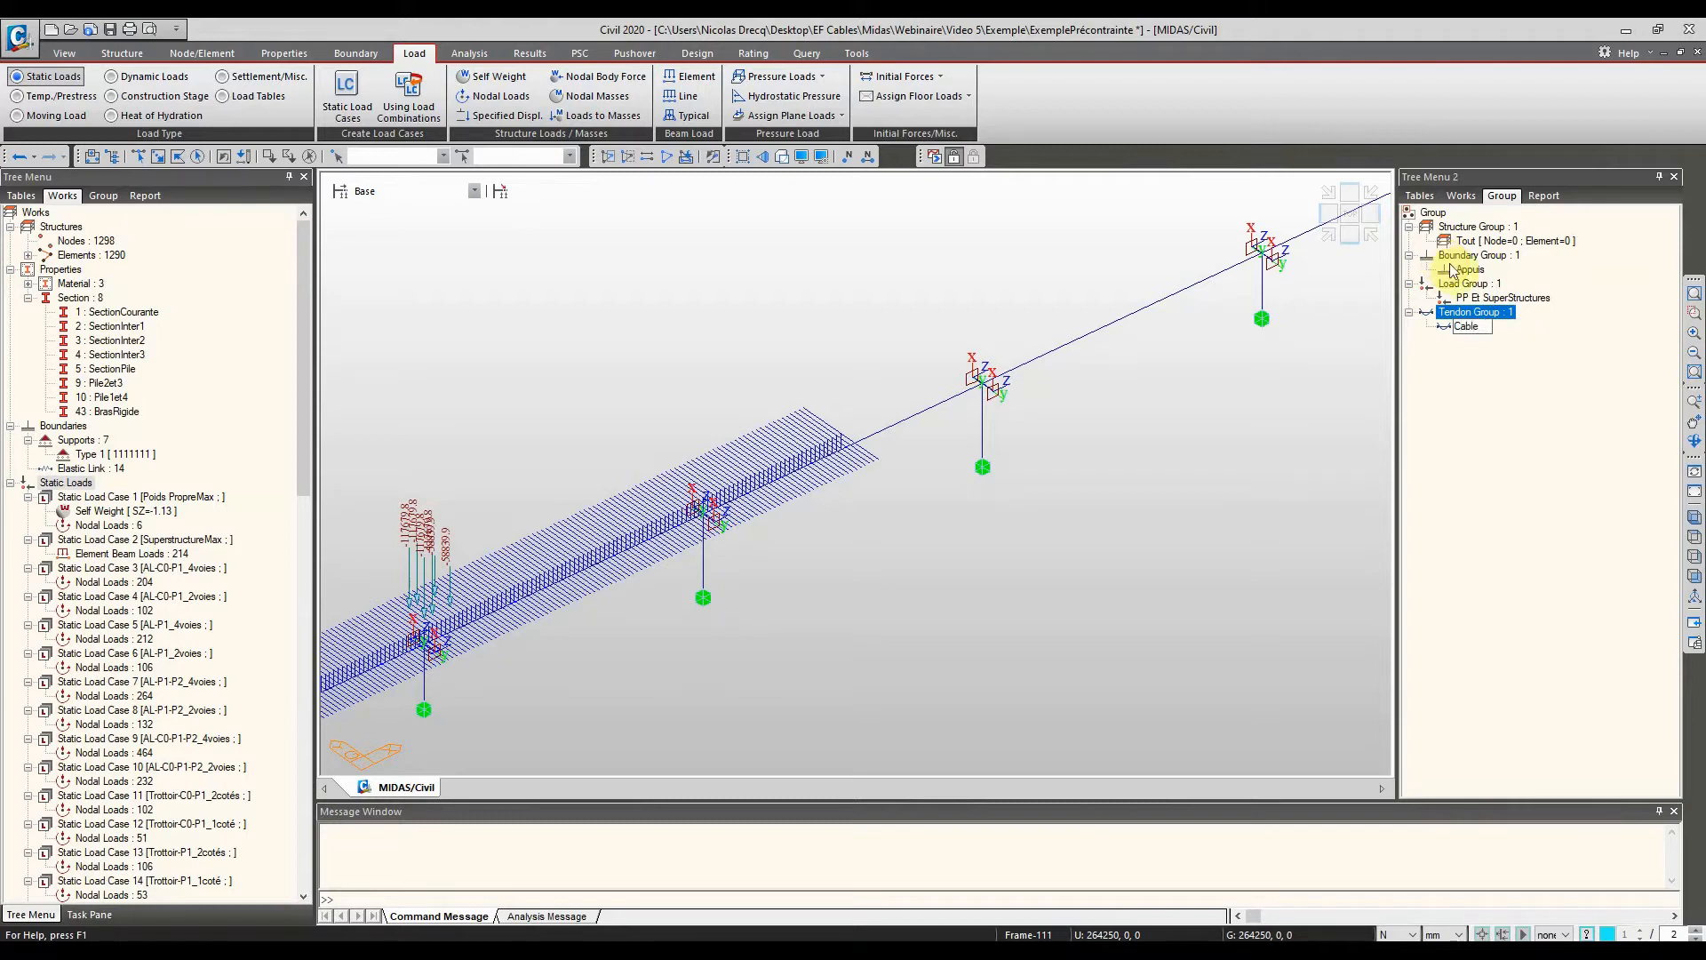
pyautogui.press('Return')
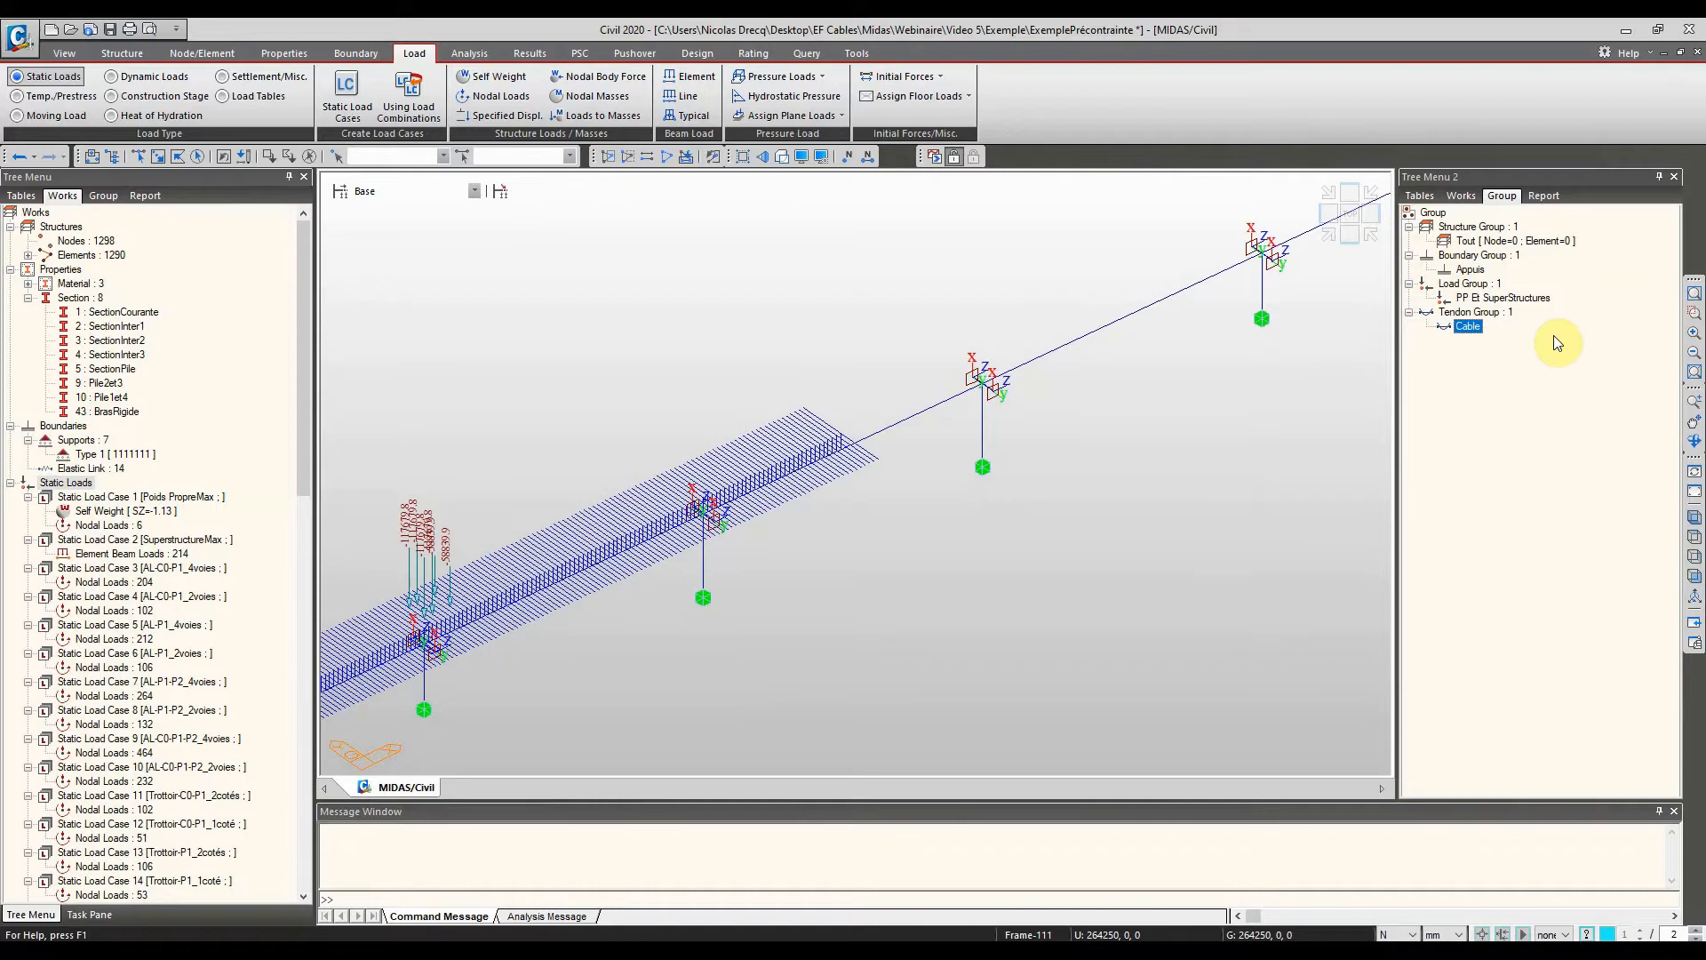
# Show the viaduct in side elevation and delete the leftover horizontal elements on both sides of the pier head beneath the loaded deck
pyautogui.scroll(-5, 928, 288)
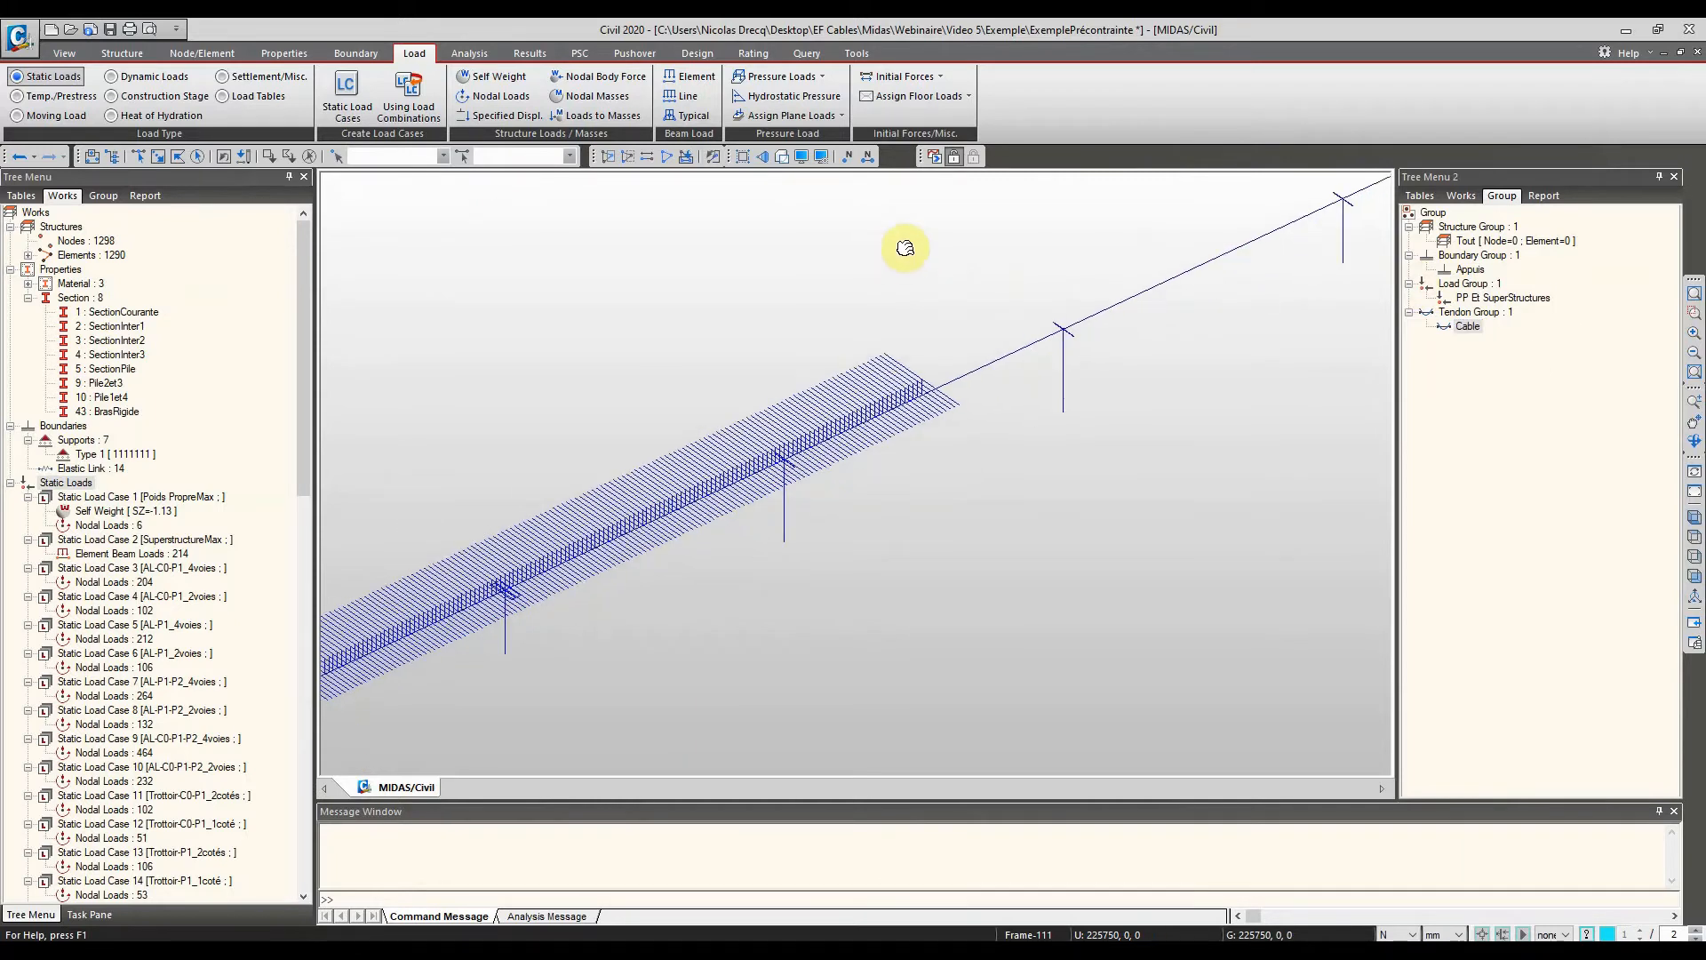
pyautogui.scroll(-2, 794, 348)
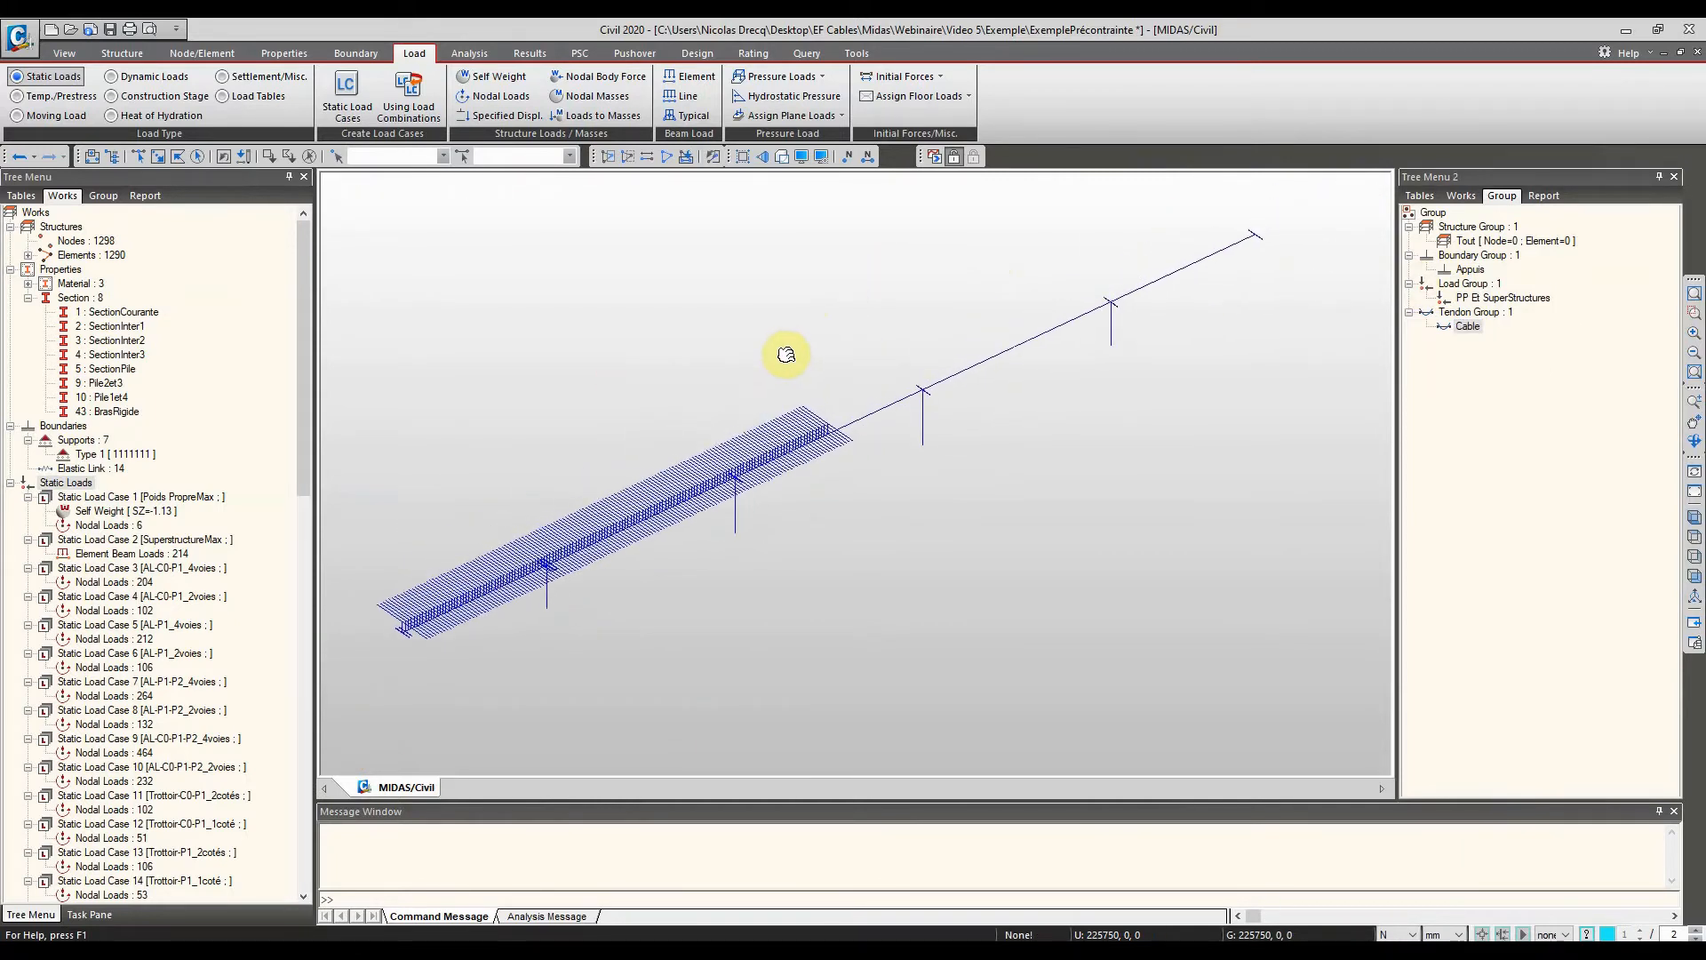
pyautogui.scroll(-2, 796, 350)
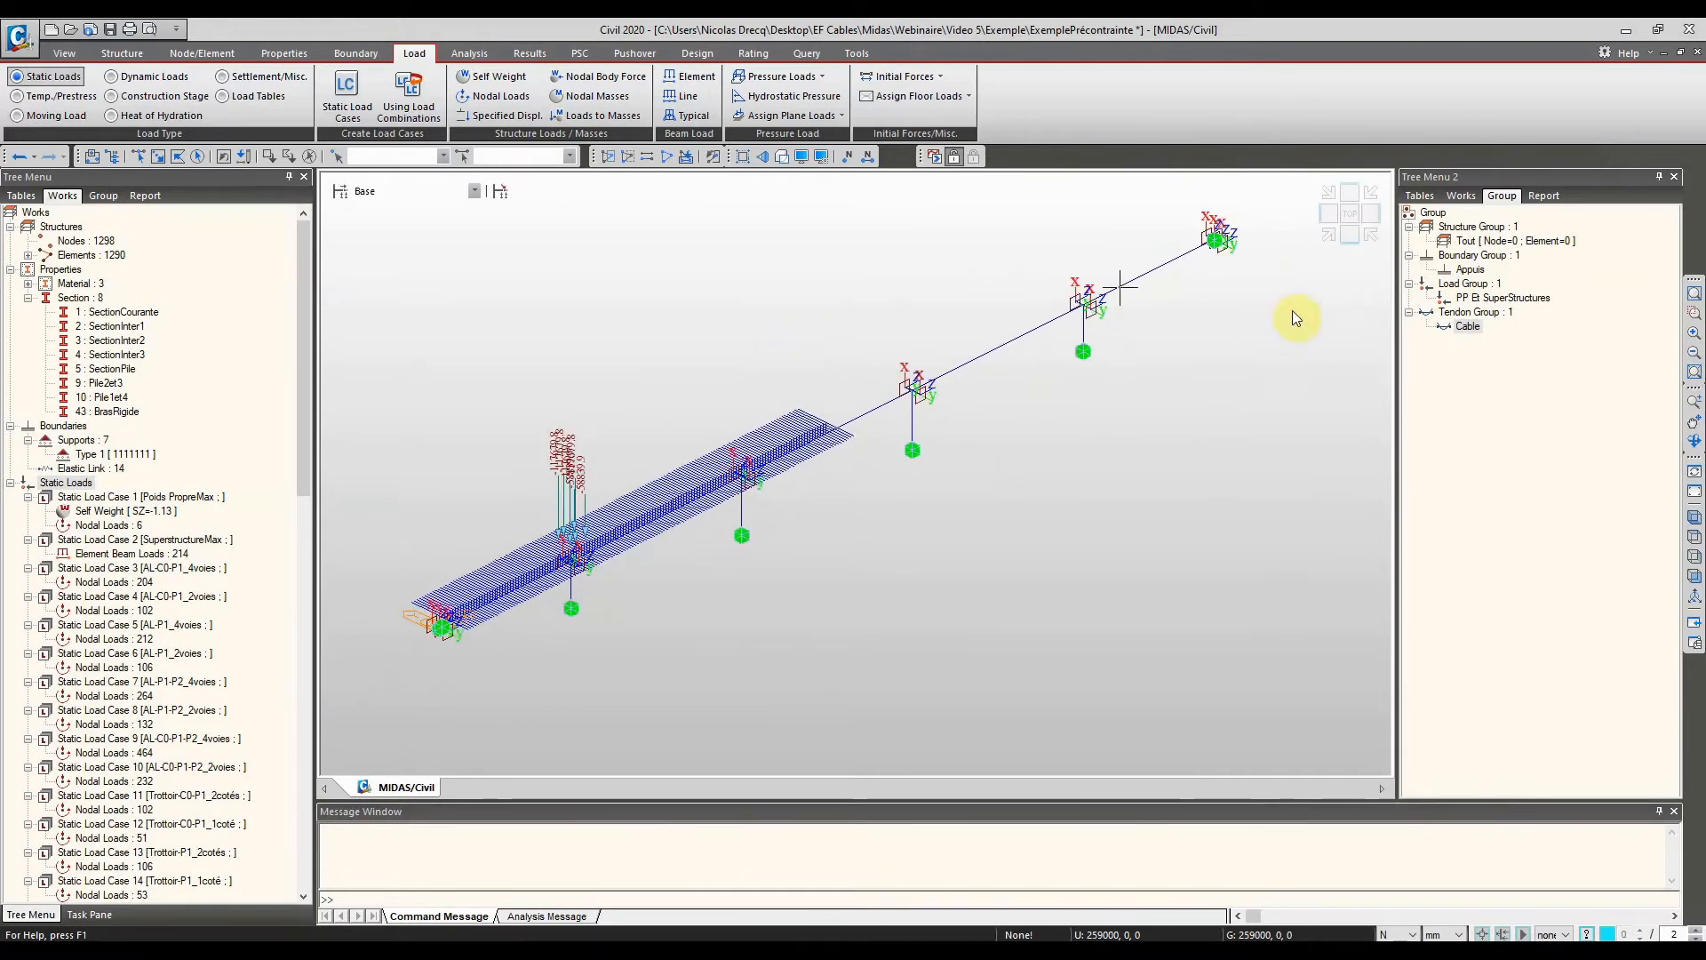
pyautogui.click(1528, 242)
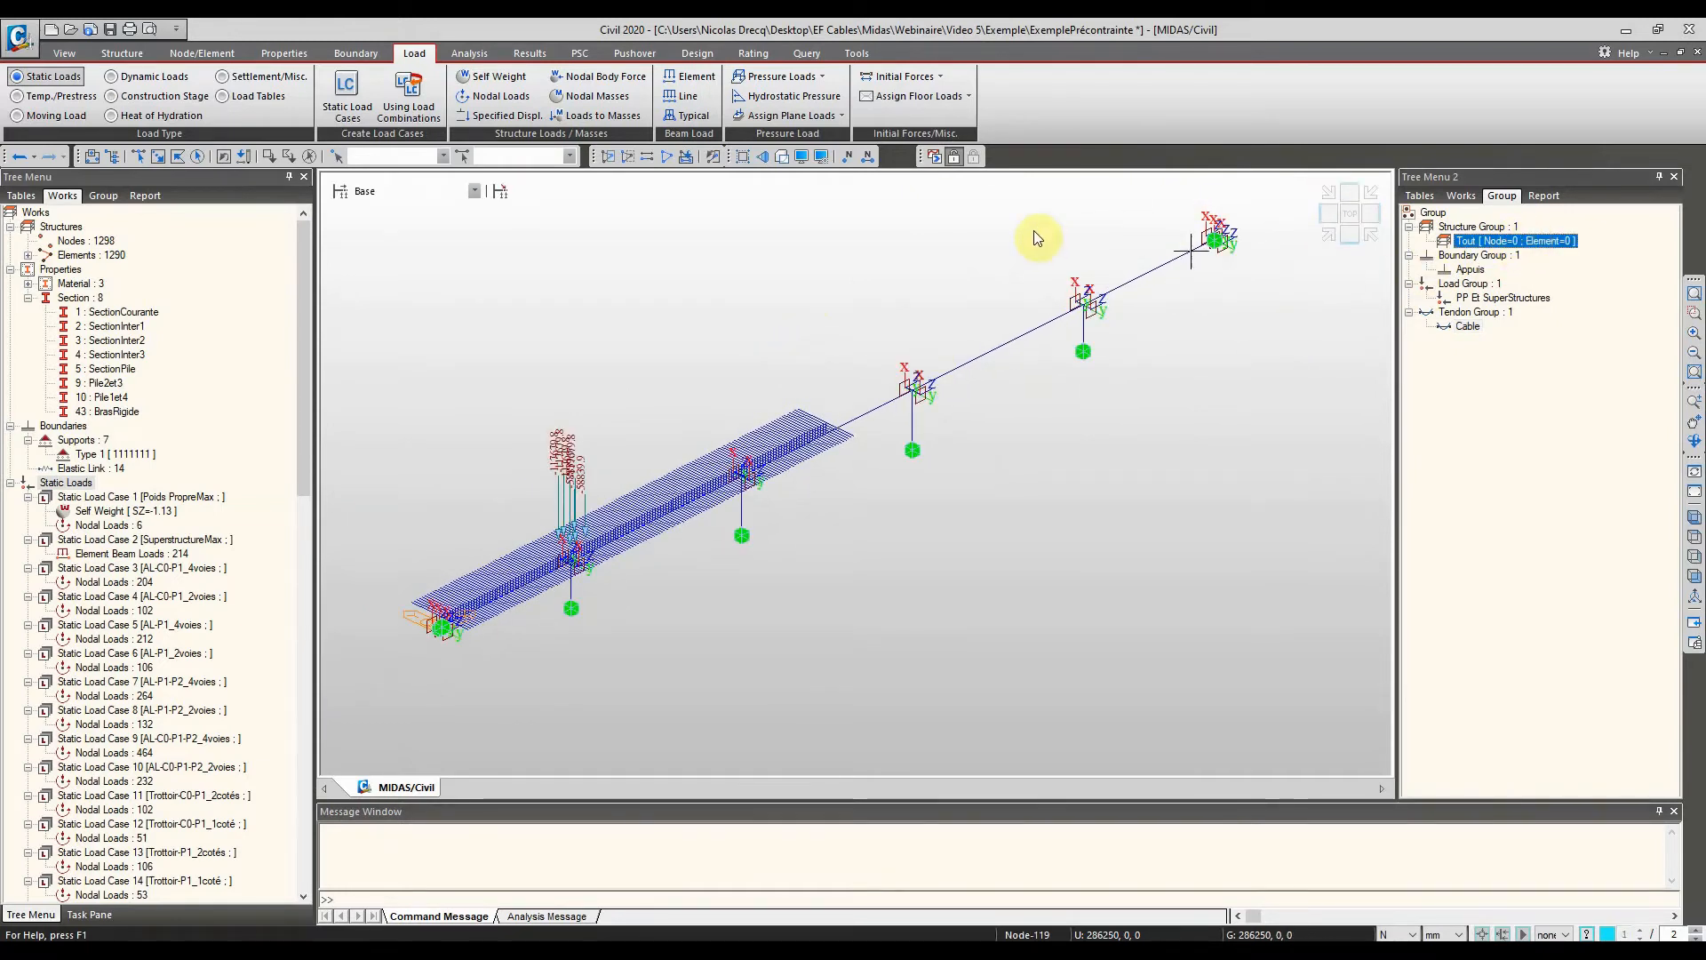
pyautogui.moveTo(783, 209); pyautogui.dragTo(749, 228, button='middle')
pyautogui.click(159, 157)
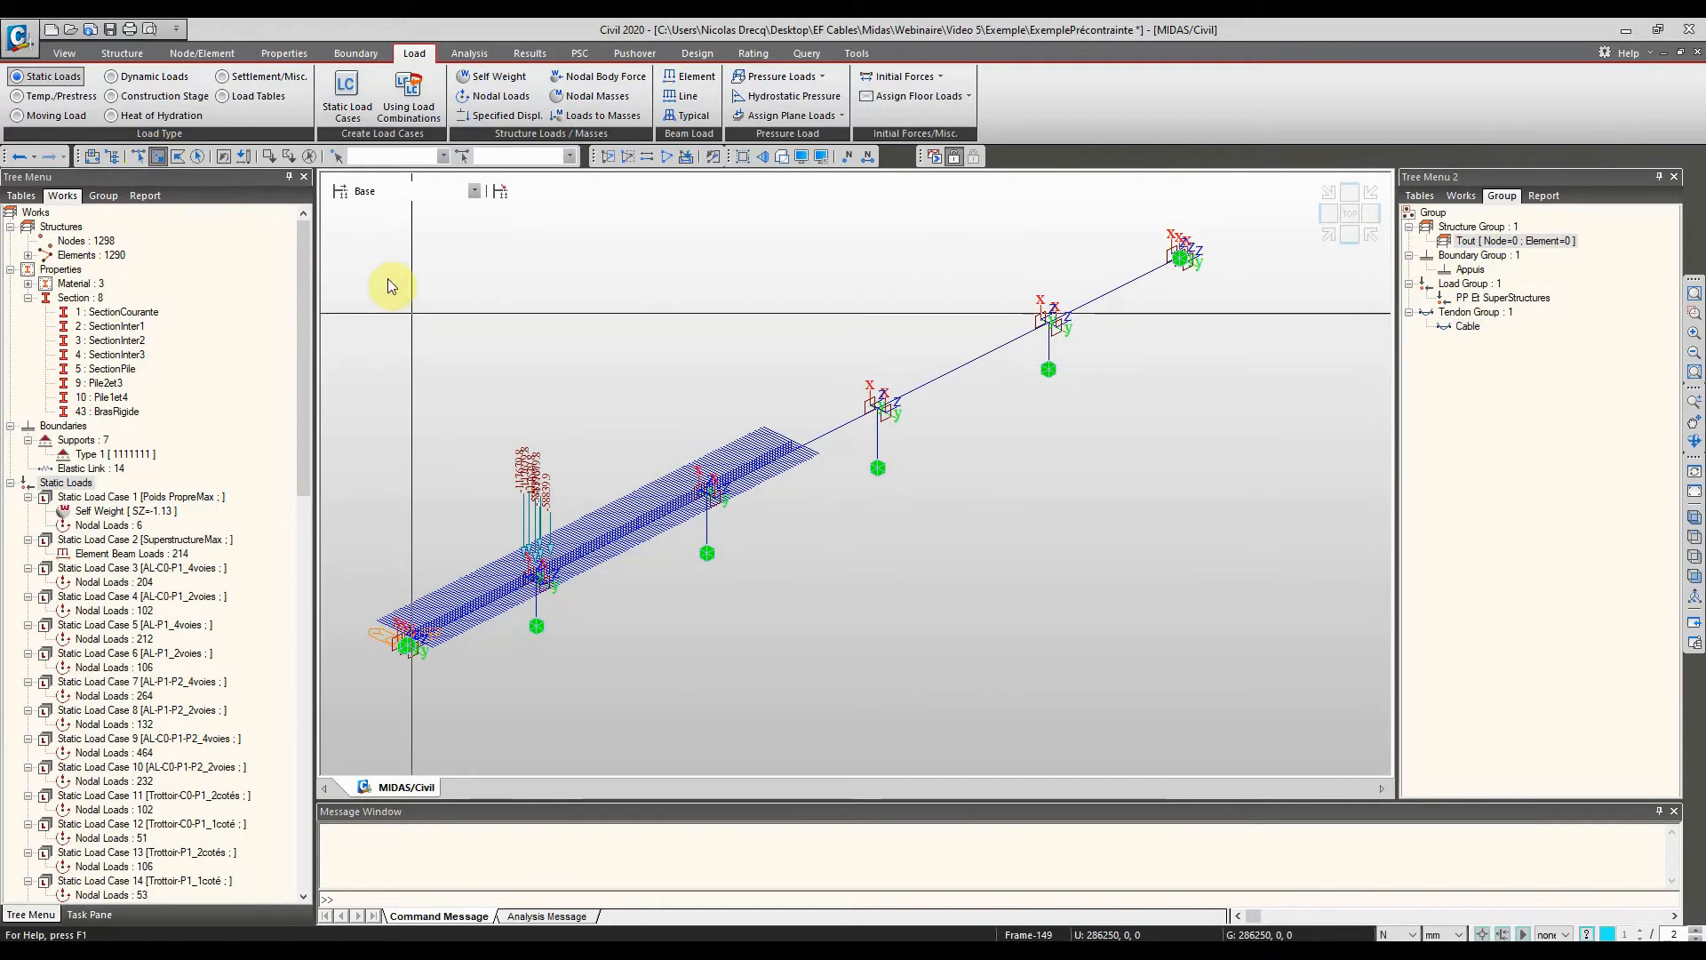
pyautogui.click(1324, 240)
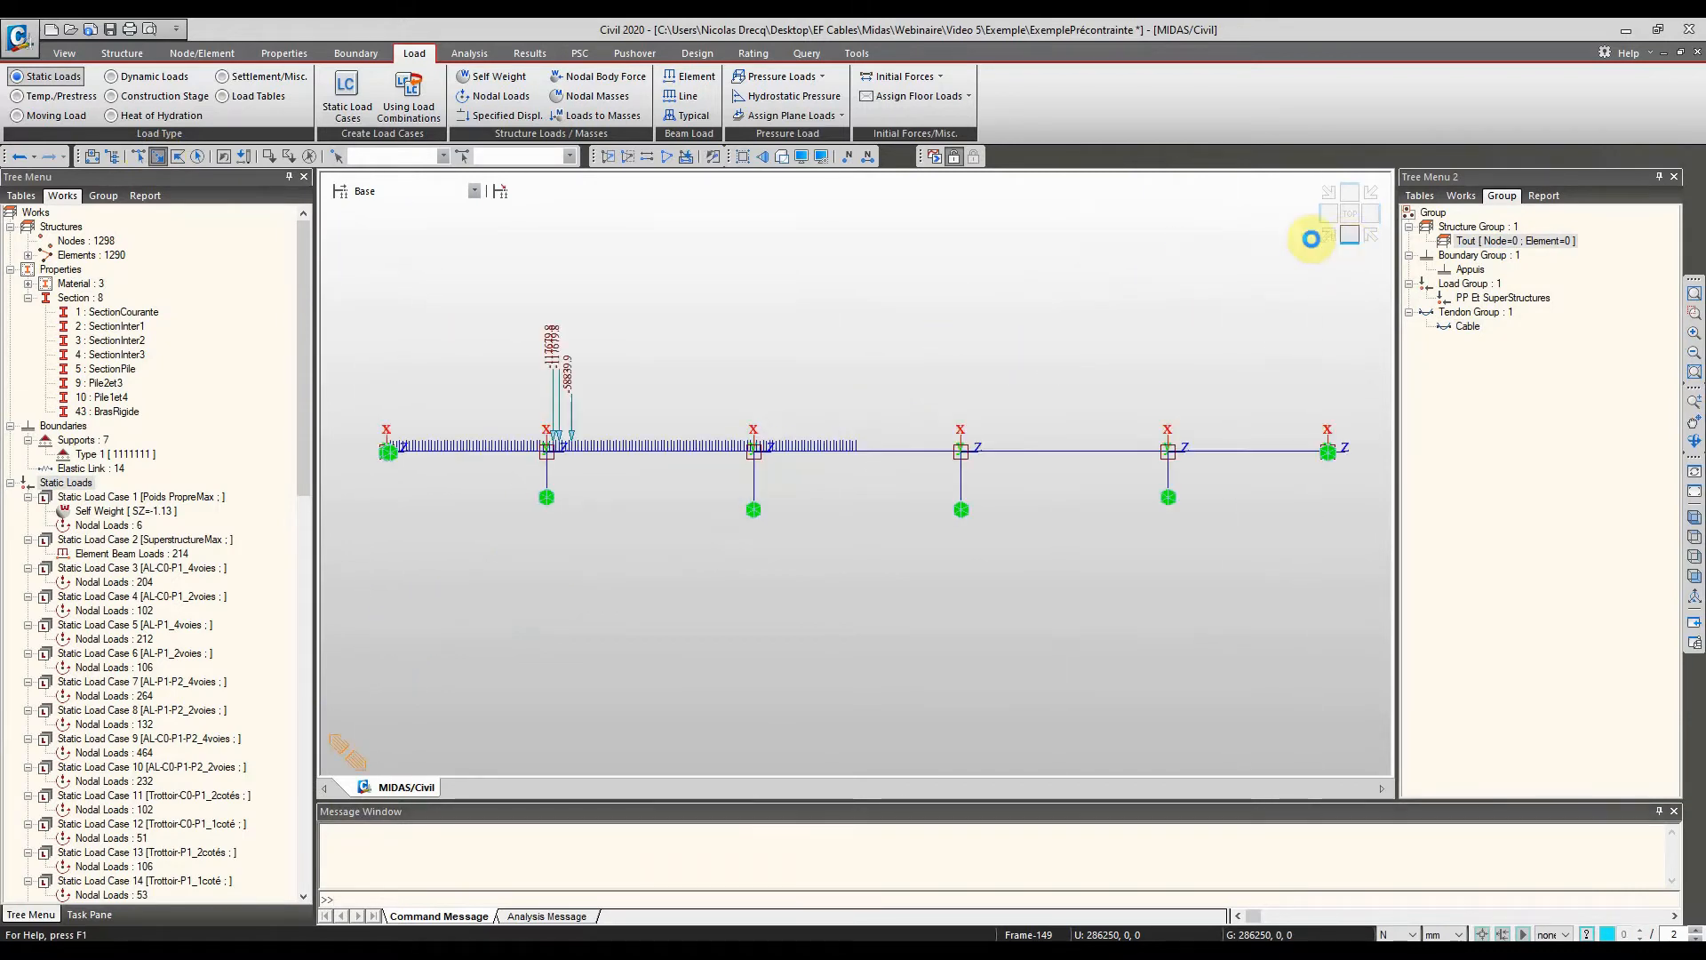
pyautogui.scroll(6, 381, 445)
pyautogui.scroll(5, 528, 498)
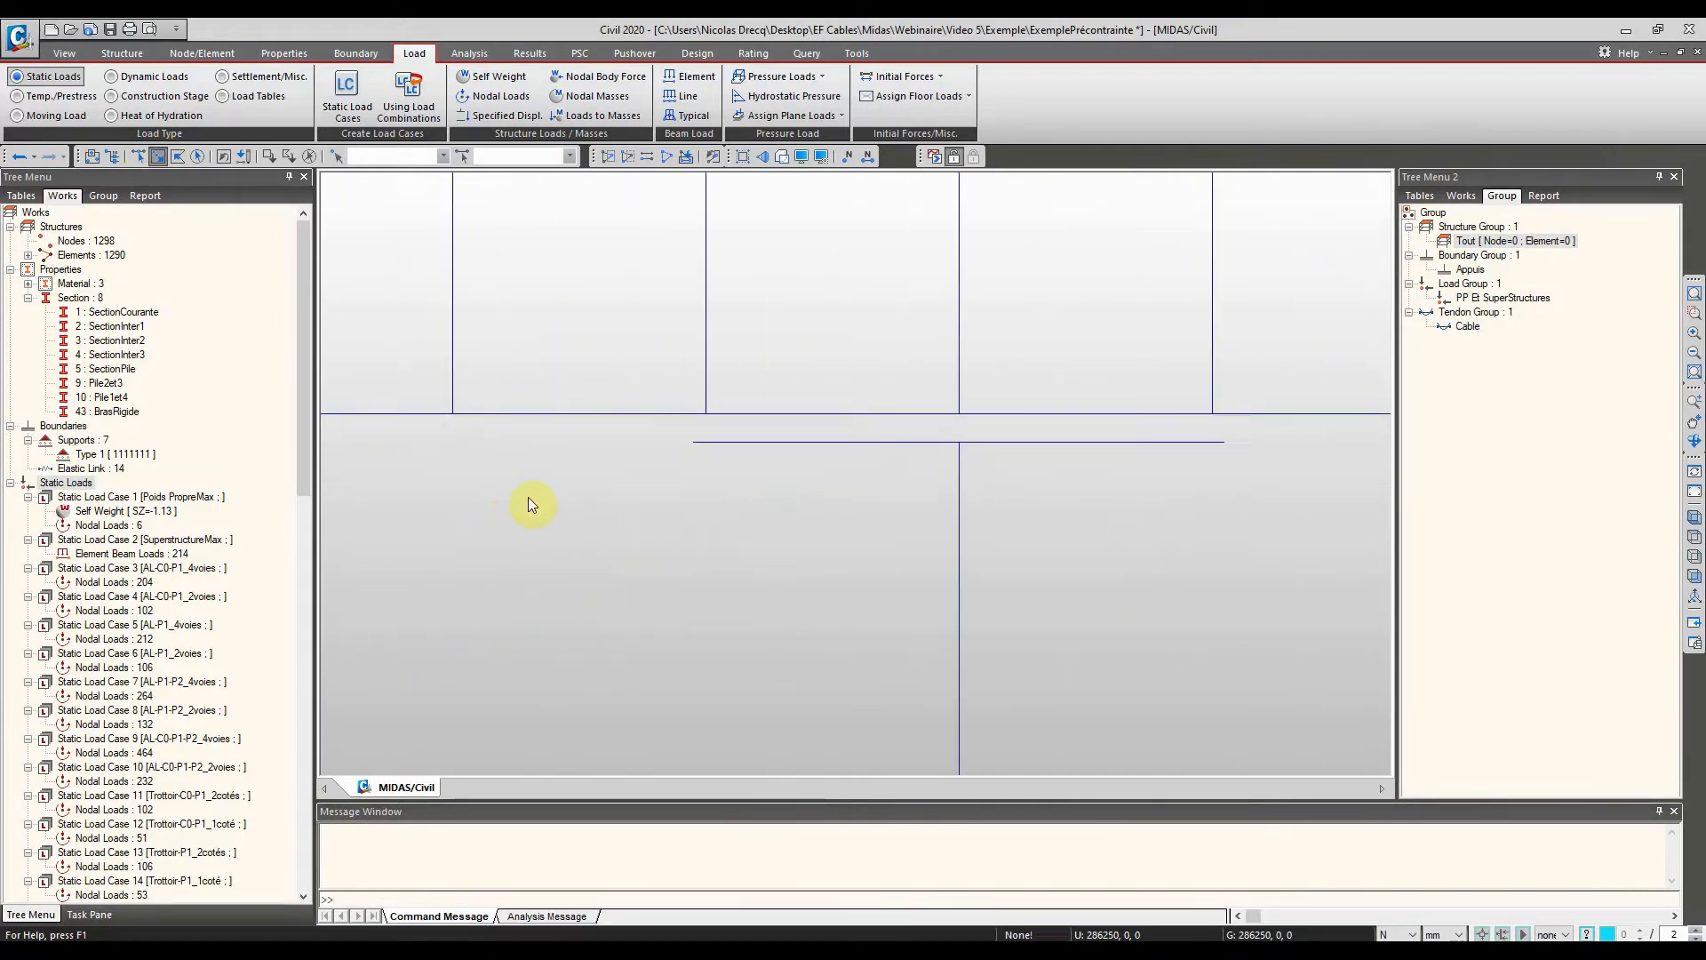
pyautogui.moveTo(762, 502); pyautogui.dragTo(664, 430)
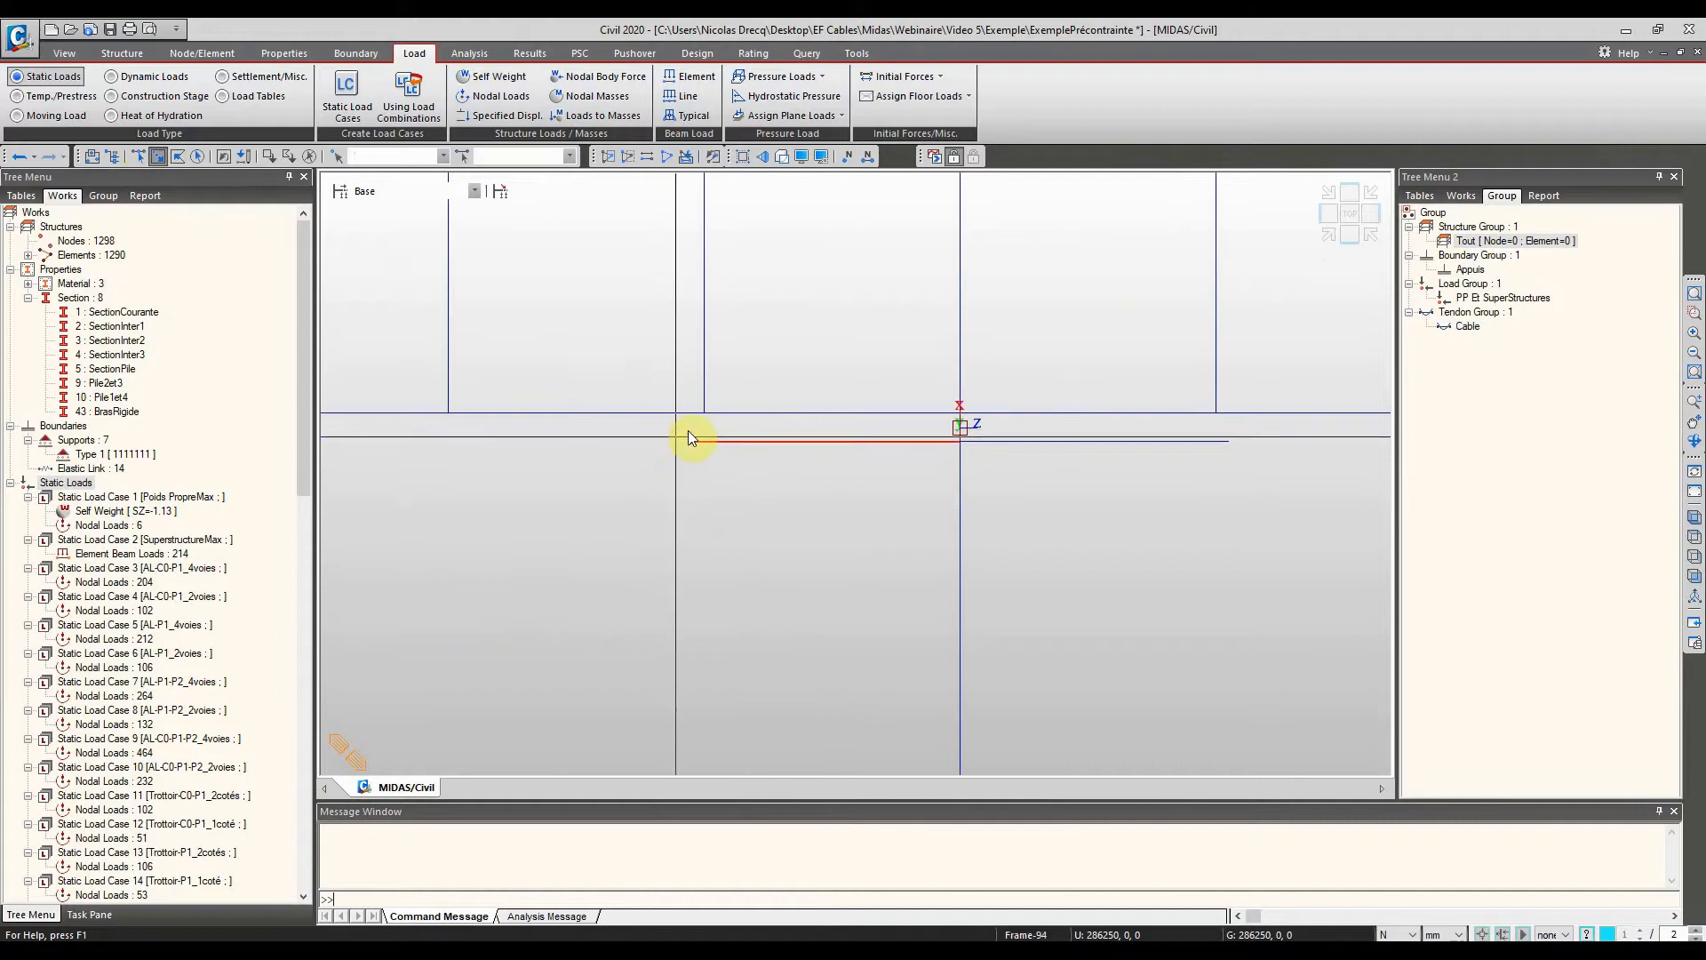
pyautogui.press('Delete')
pyautogui.scroll(-5, 1140, 464)
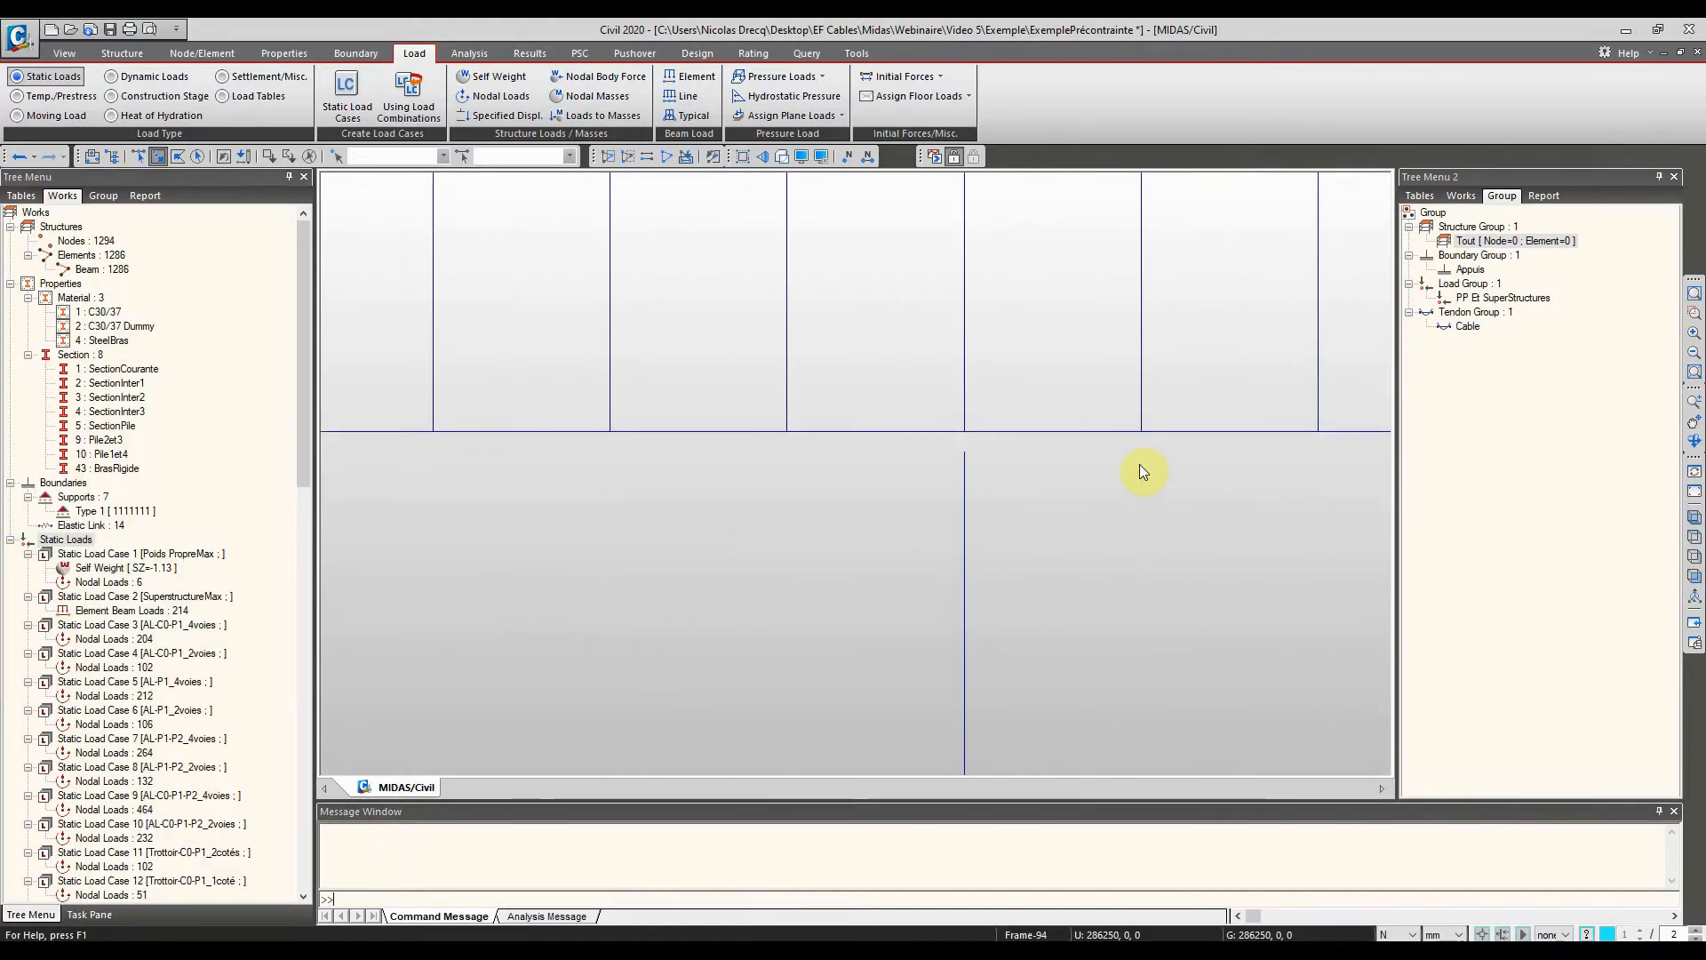
# Delete the extra supported node and its elements beside the end support at the start of the deck
pyautogui.scroll(2, 515, 484)
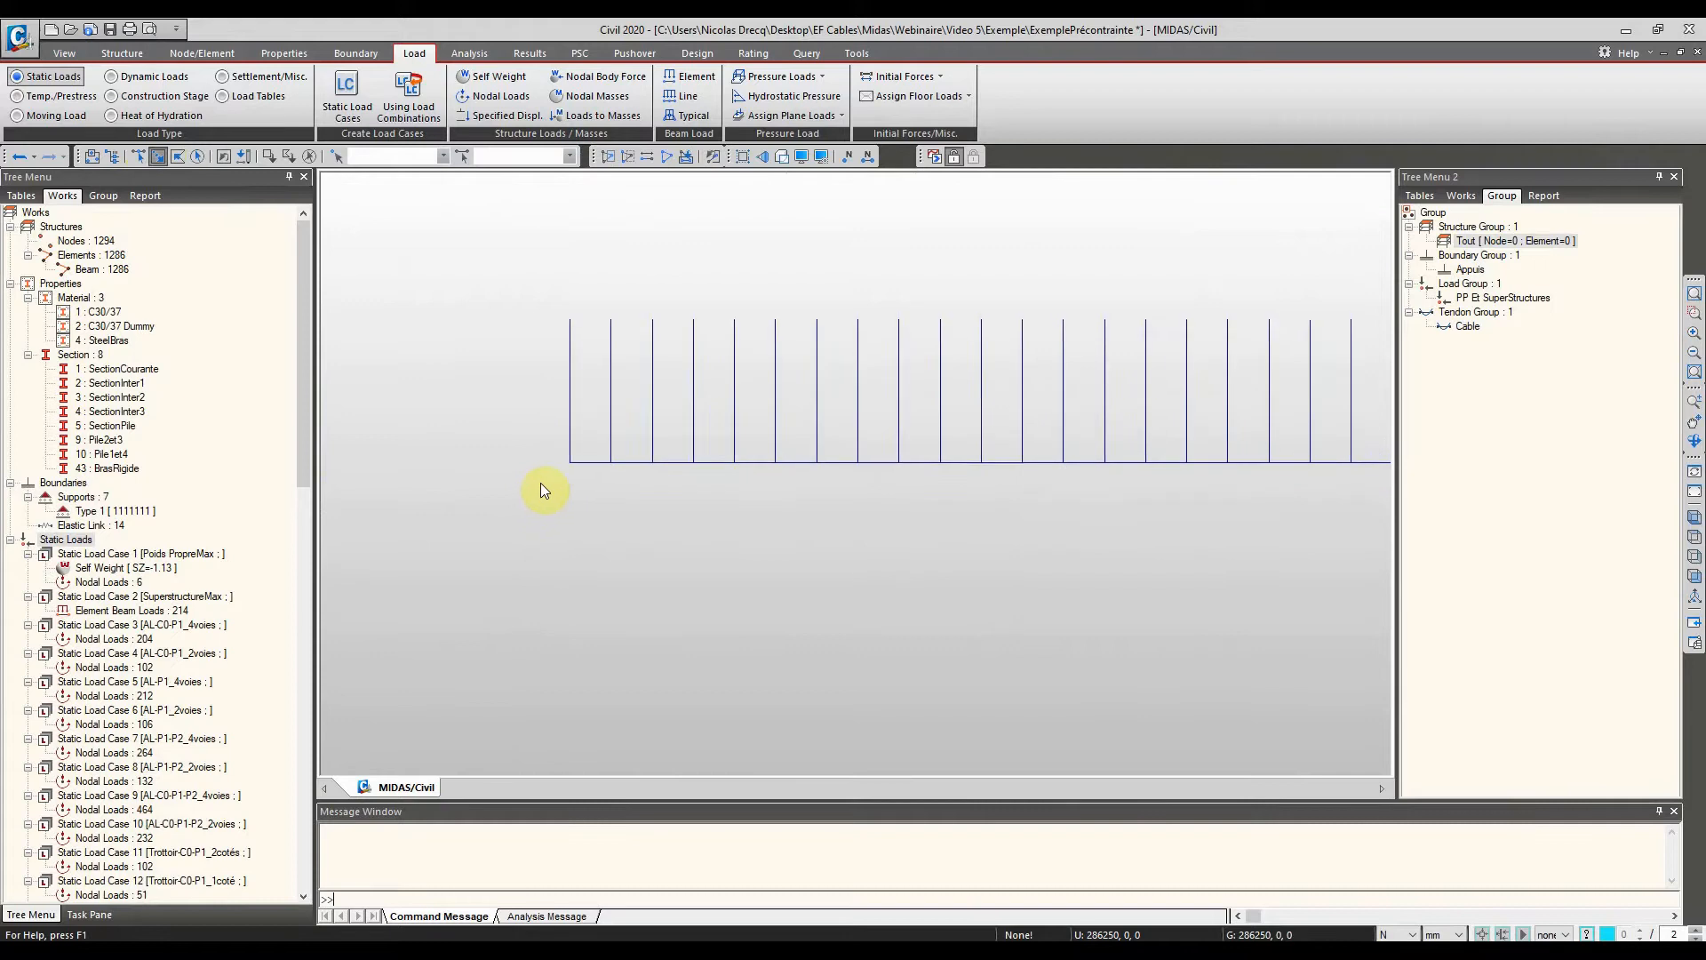
pyautogui.scroll(5, 541, 482)
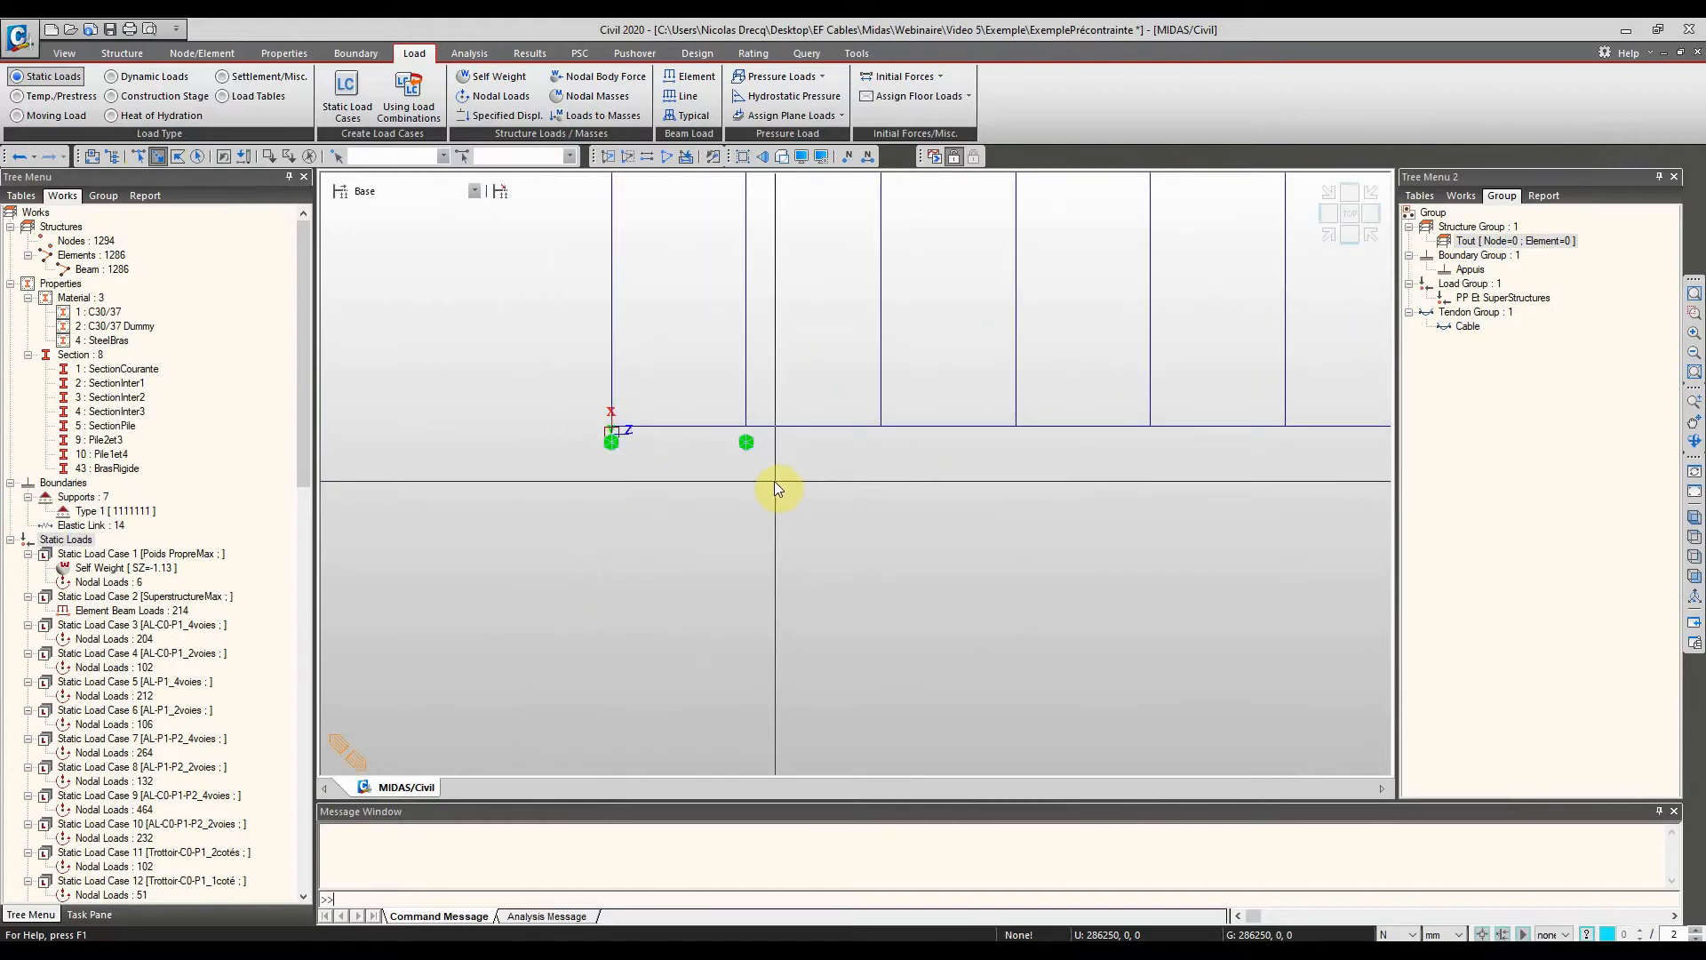
pyautogui.moveTo(775, 479); pyautogui.dragTo(723, 423)
pyautogui.press('Delete')
# Inspect the remaining pier heads along the viaduct for leftover elements or supports
pyautogui.scroll(-5, 722, 426)
pyautogui.moveTo(1178, 468); pyautogui.dragTo(495, 474, button='middle')
pyautogui.scroll(3, 810, 471)
pyautogui.scroll(-1, 842, 467)
pyautogui.moveTo(1117, 443); pyautogui.dragTo(518, 453, button='middle')
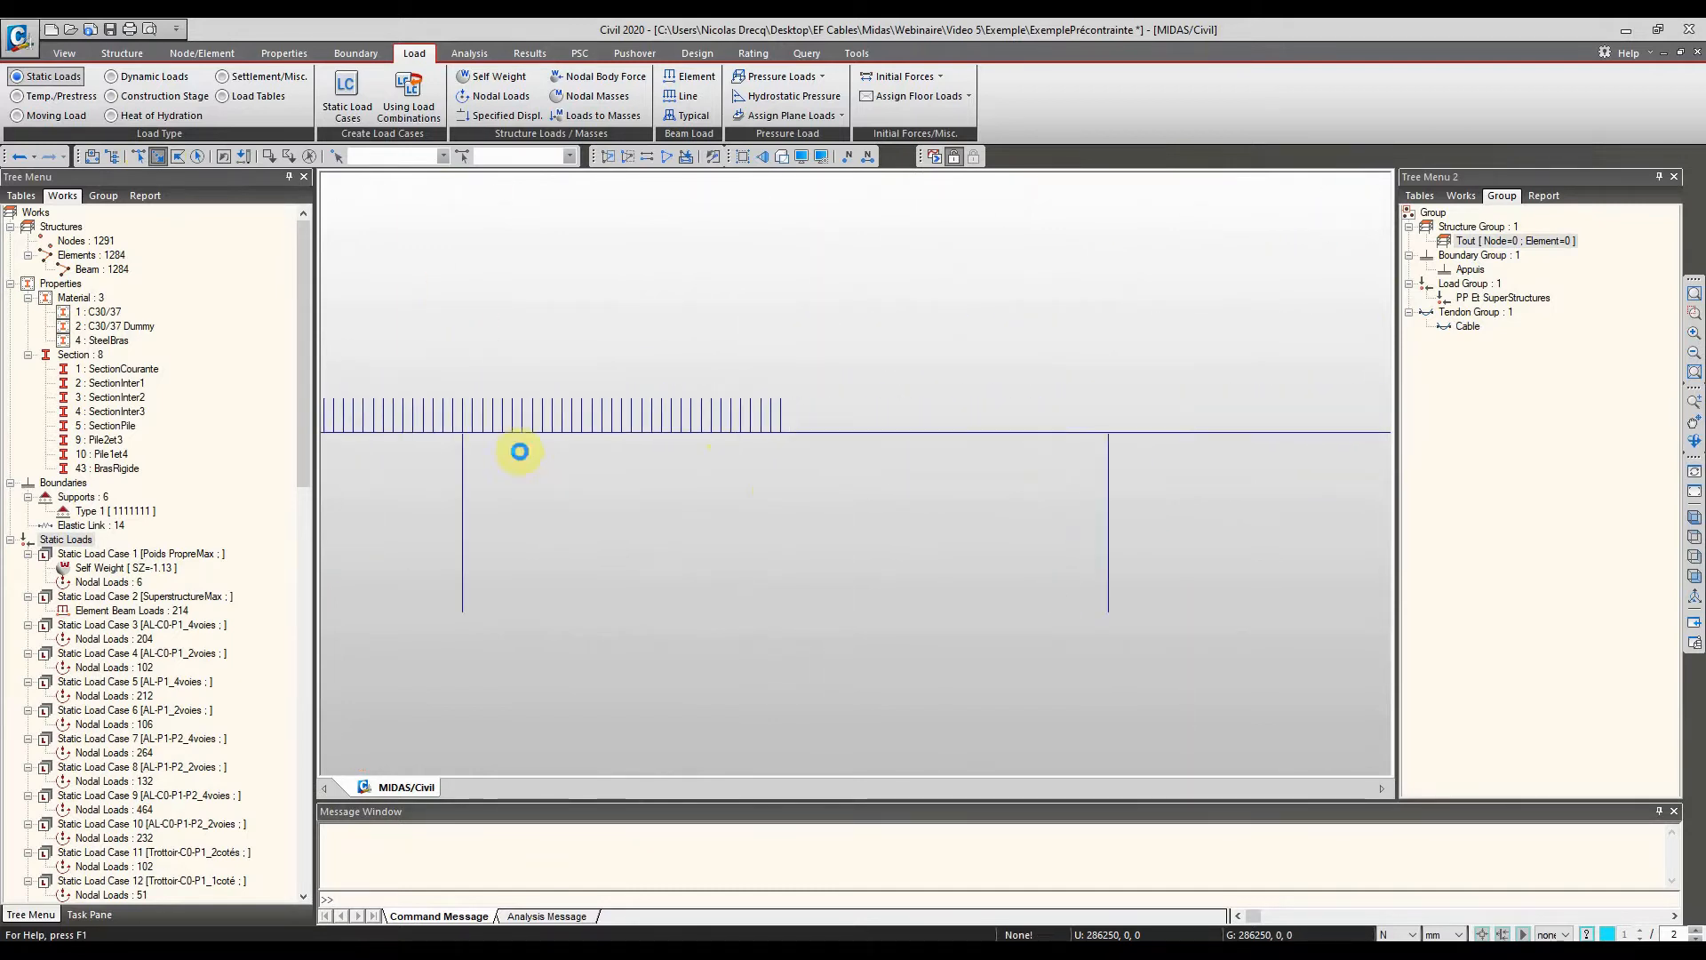
pyautogui.moveTo(870, 499); pyautogui.dragTo(374, 469, button='middle')
pyautogui.moveTo(1095, 449); pyautogui.dragTo(612, 454, button='middle')
pyautogui.scroll(1, 823, 423)
pyautogui.scroll(3, 823, 425)
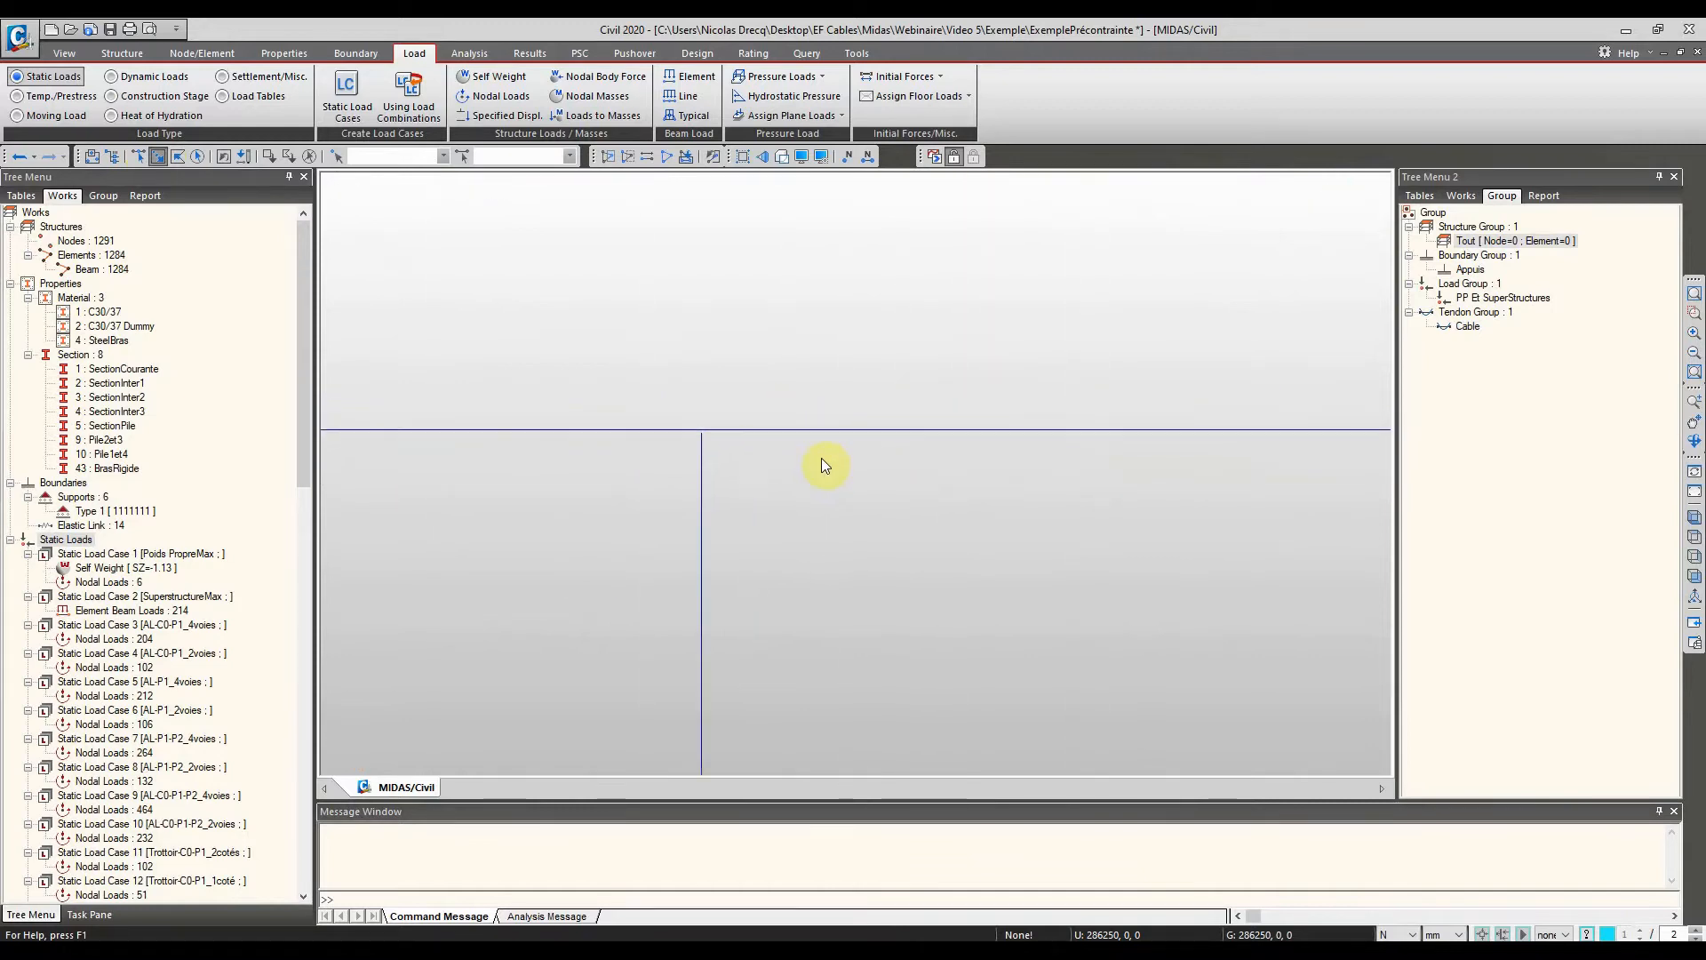
pyautogui.scroll(-5, 993, 499)
# Select all nodes and elements of the viaduct and assign them to the structure group Tout
pyautogui.keyDown('ctrl'); pyautogui.moveTo(942, 519); pyautogui.dragTo(800, 418, button='middle'); pyautogui.keyUp('ctrl')
pyautogui.moveTo(459, 308); pyautogui.dragTo(1310, 702)
pyautogui.moveTo(1487, 243); pyautogui.dragTo(929, 320)
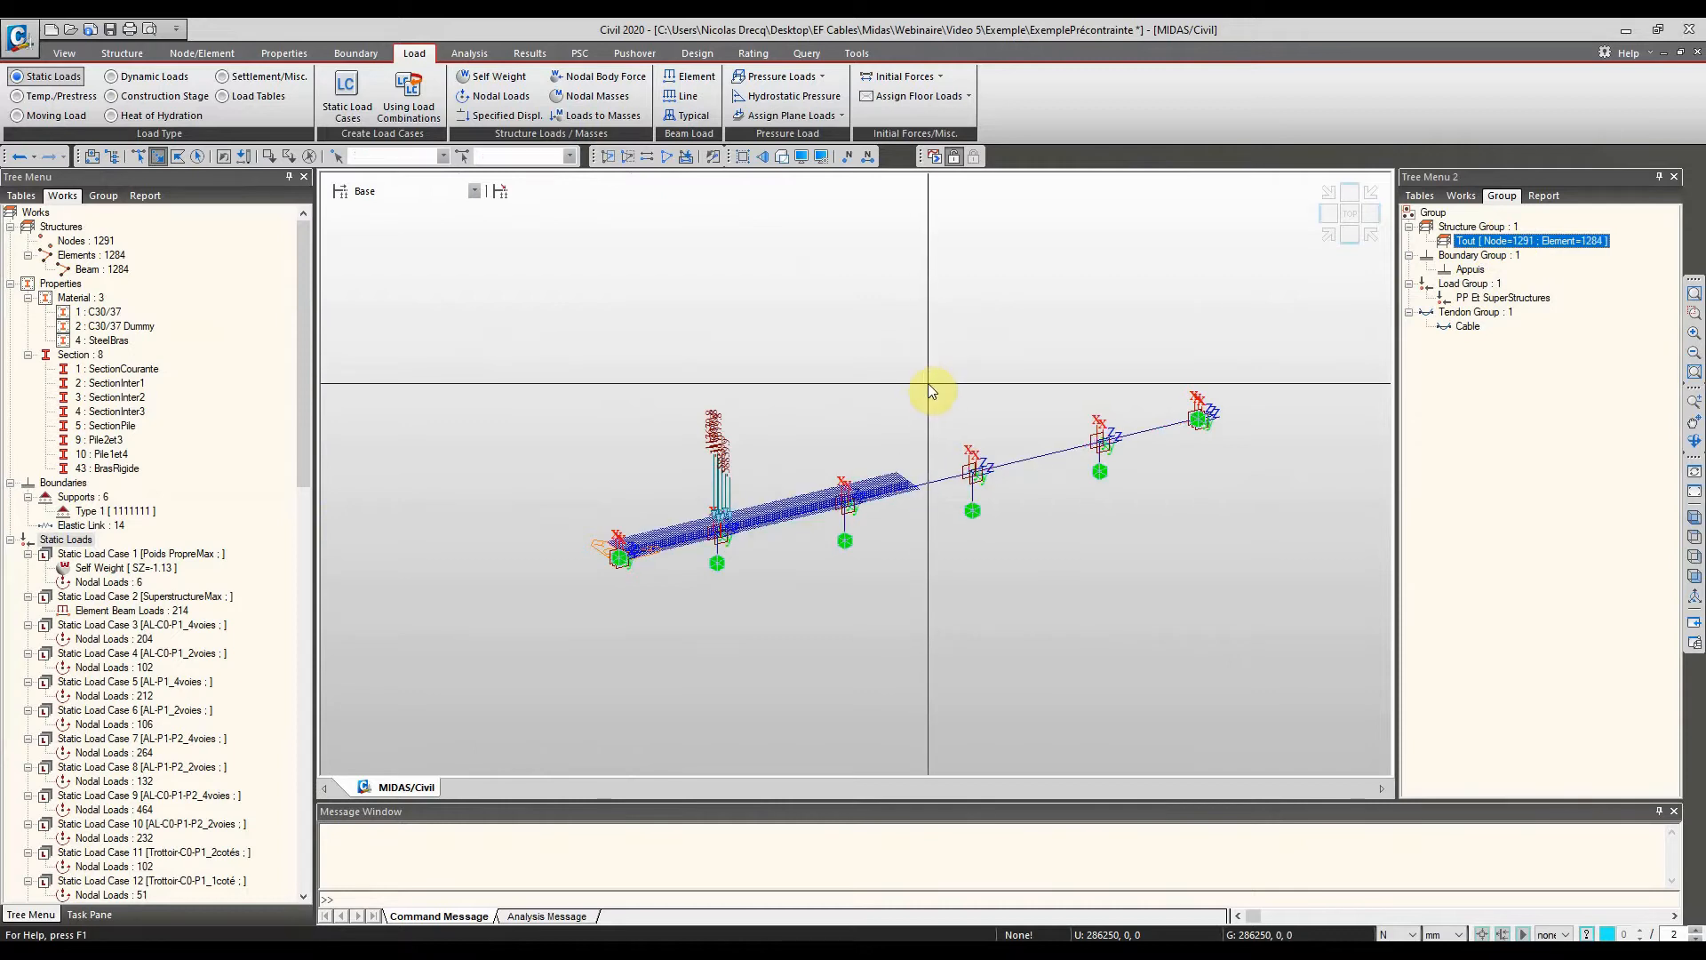
pyautogui.moveTo(926, 388); pyautogui.dragTo(845, 338, button='middle')
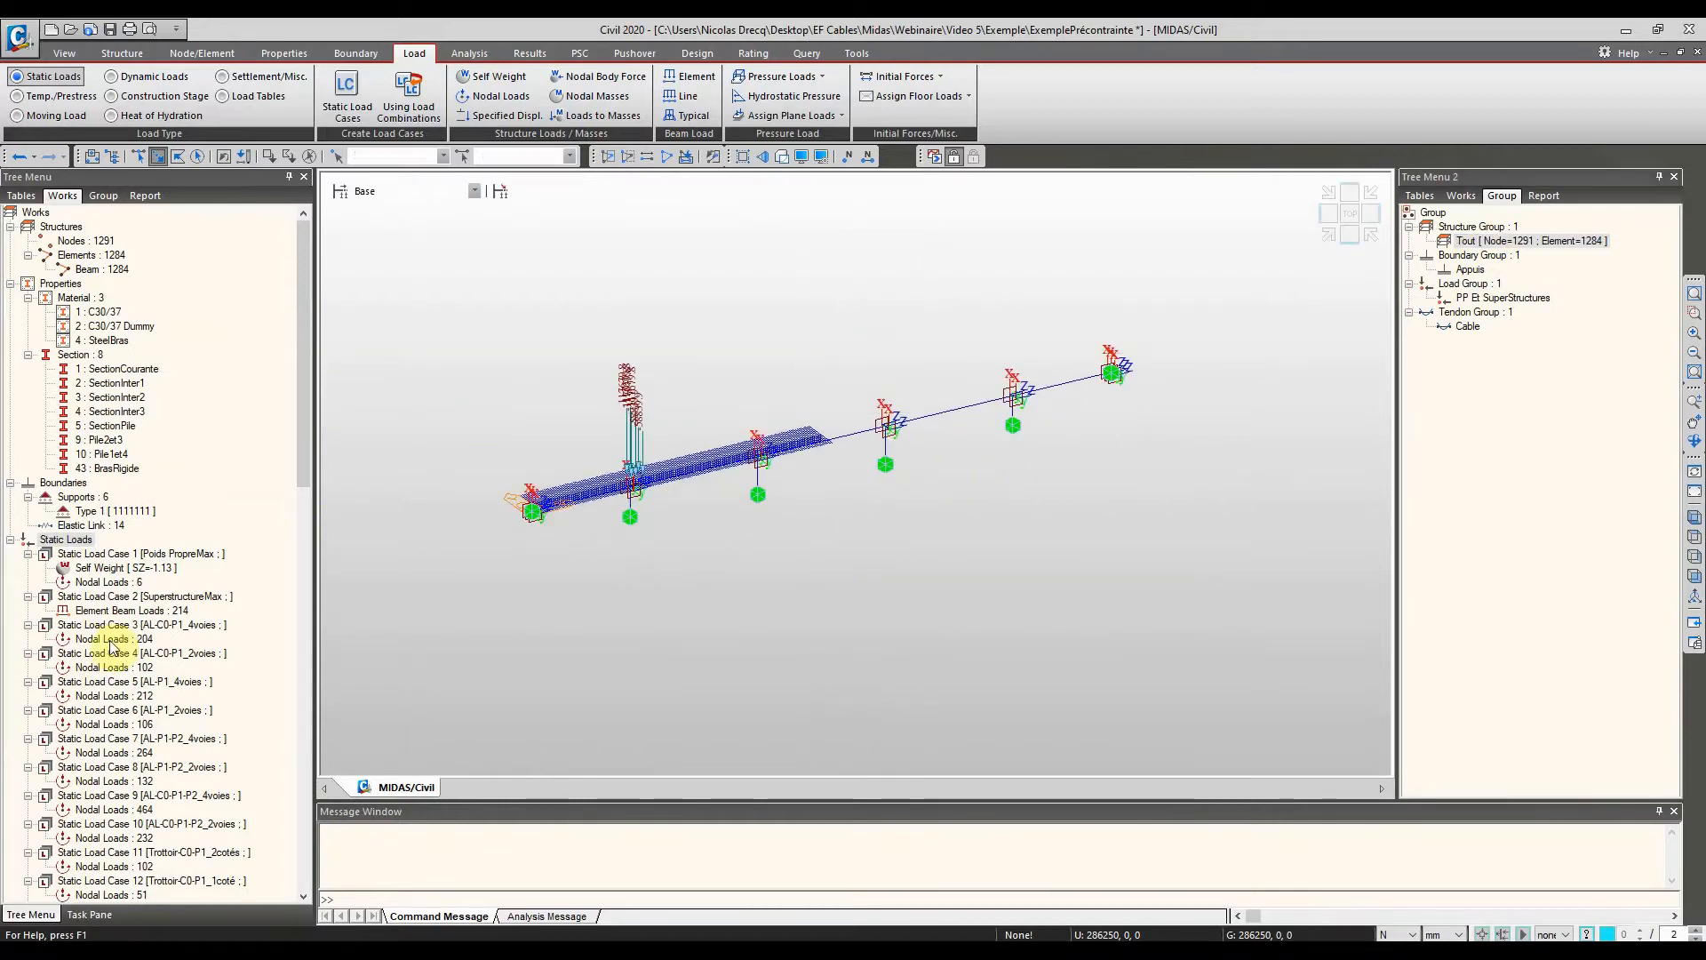
# Open the table of supports and set the group of the support at node 3 to Appuis
pyautogui.rightClick(88, 512)
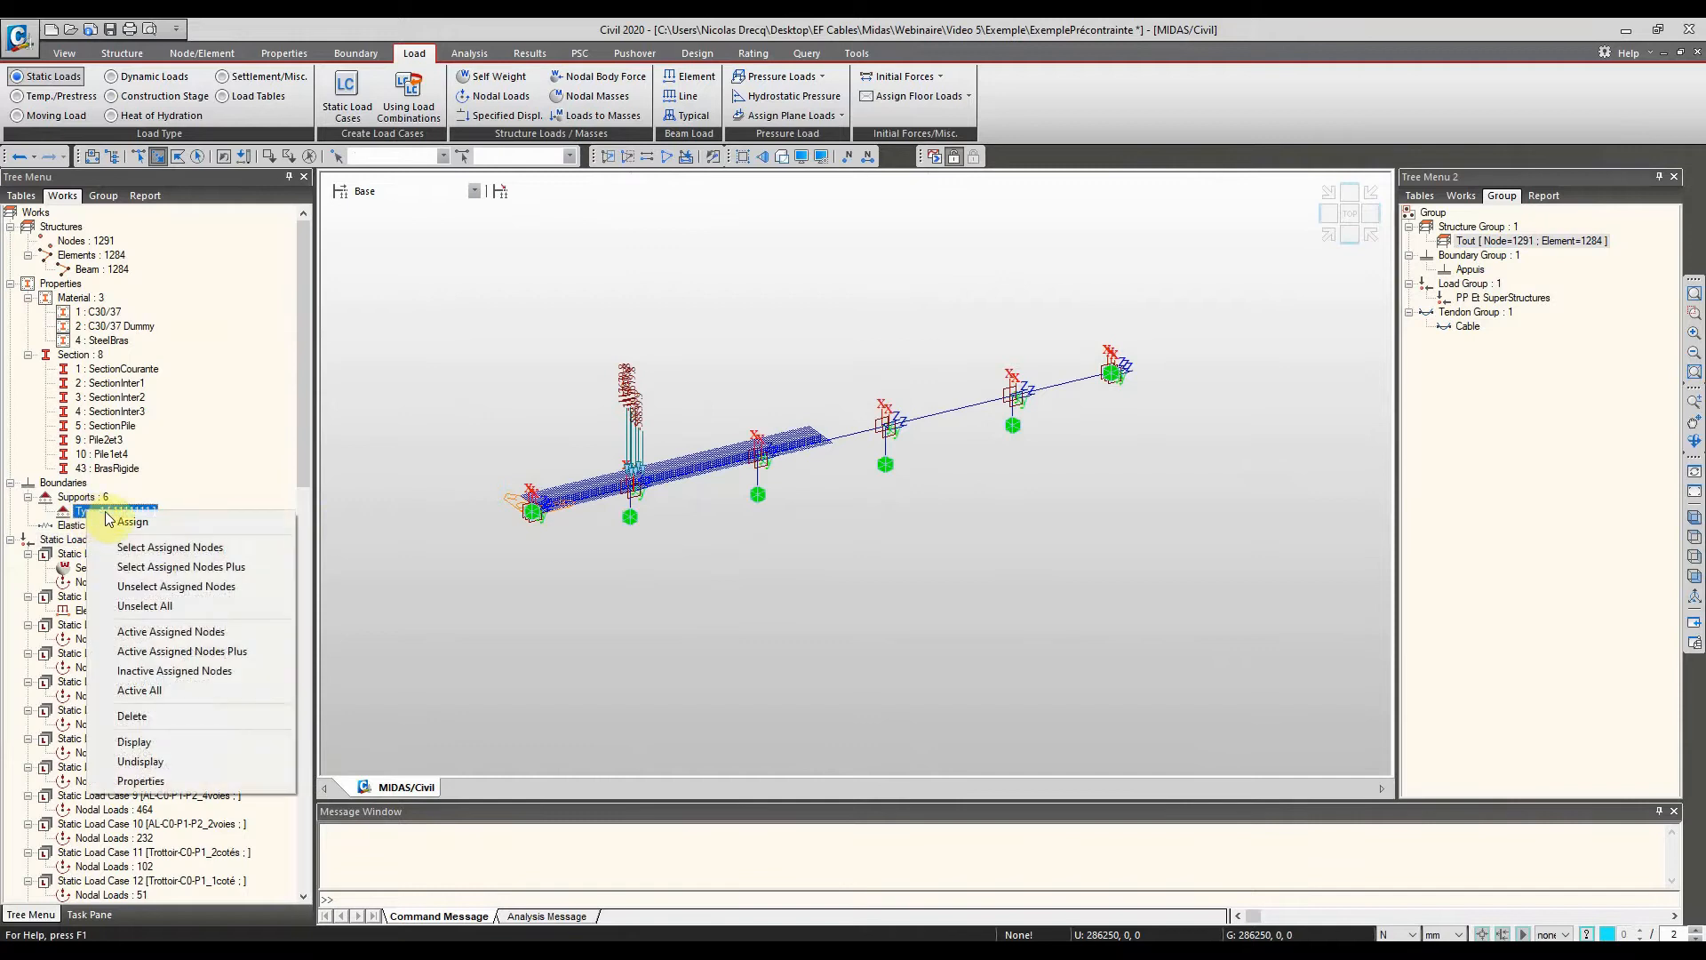
pyautogui.rightClick(100, 499)
pyautogui.click(114, 512)
pyautogui.click(614, 200)
pyautogui.click(640, 201)
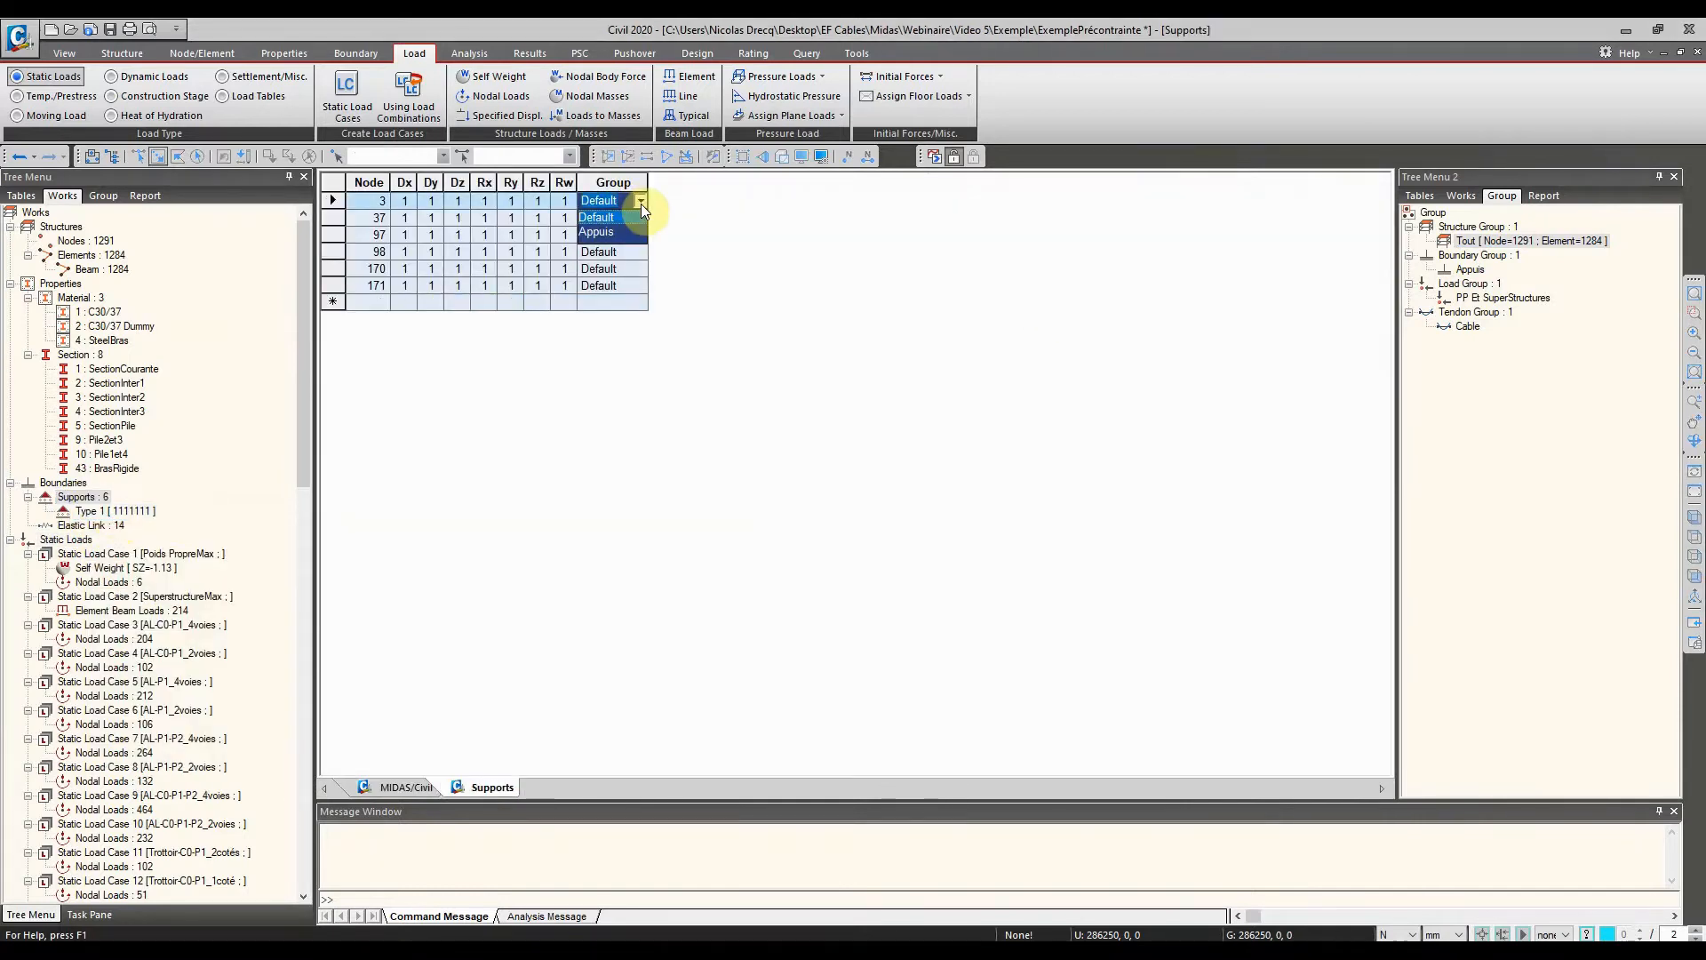
pyautogui.click(619, 228)
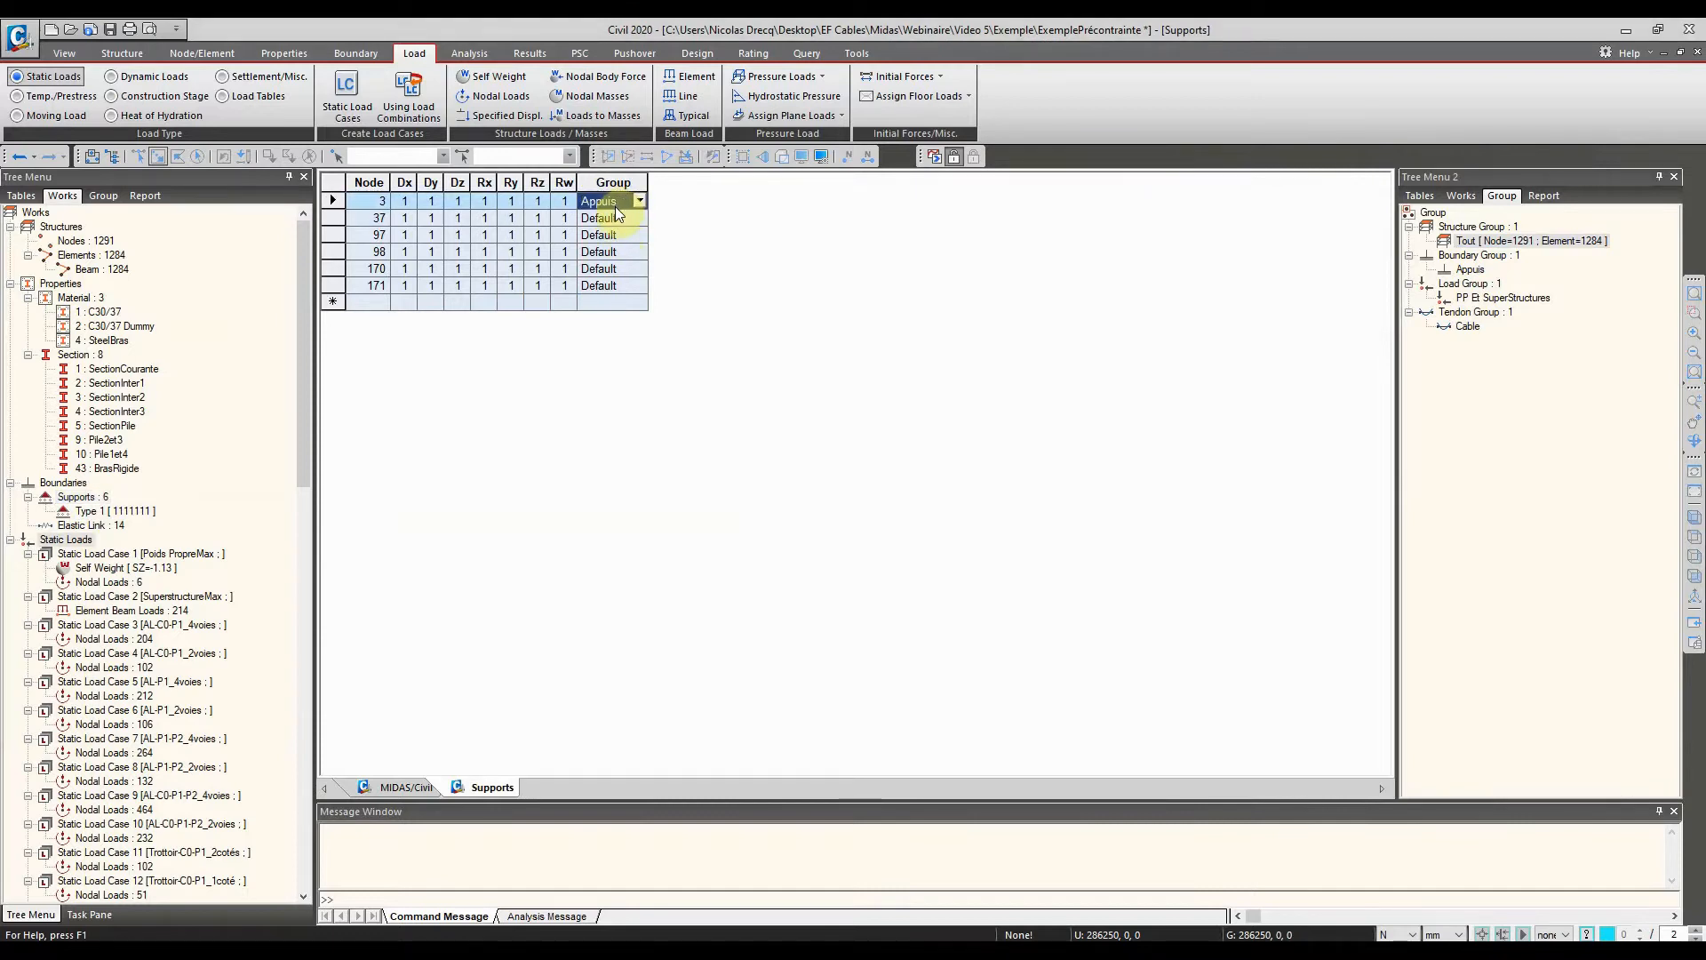
# Set the group of all the remaining supports to Appuis and close the supports table
pyautogui.hotkey('ctrl', 'v')
pyautogui.hotkey('ctrl', 'v')
pyautogui.hotkey('ctrl', 'v')
pyautogui.hotkey('ctrl', 'v')
pyautogui.hotkey('ctrl', 'v')
pyautogui.hotkey('ctrl', 'v')
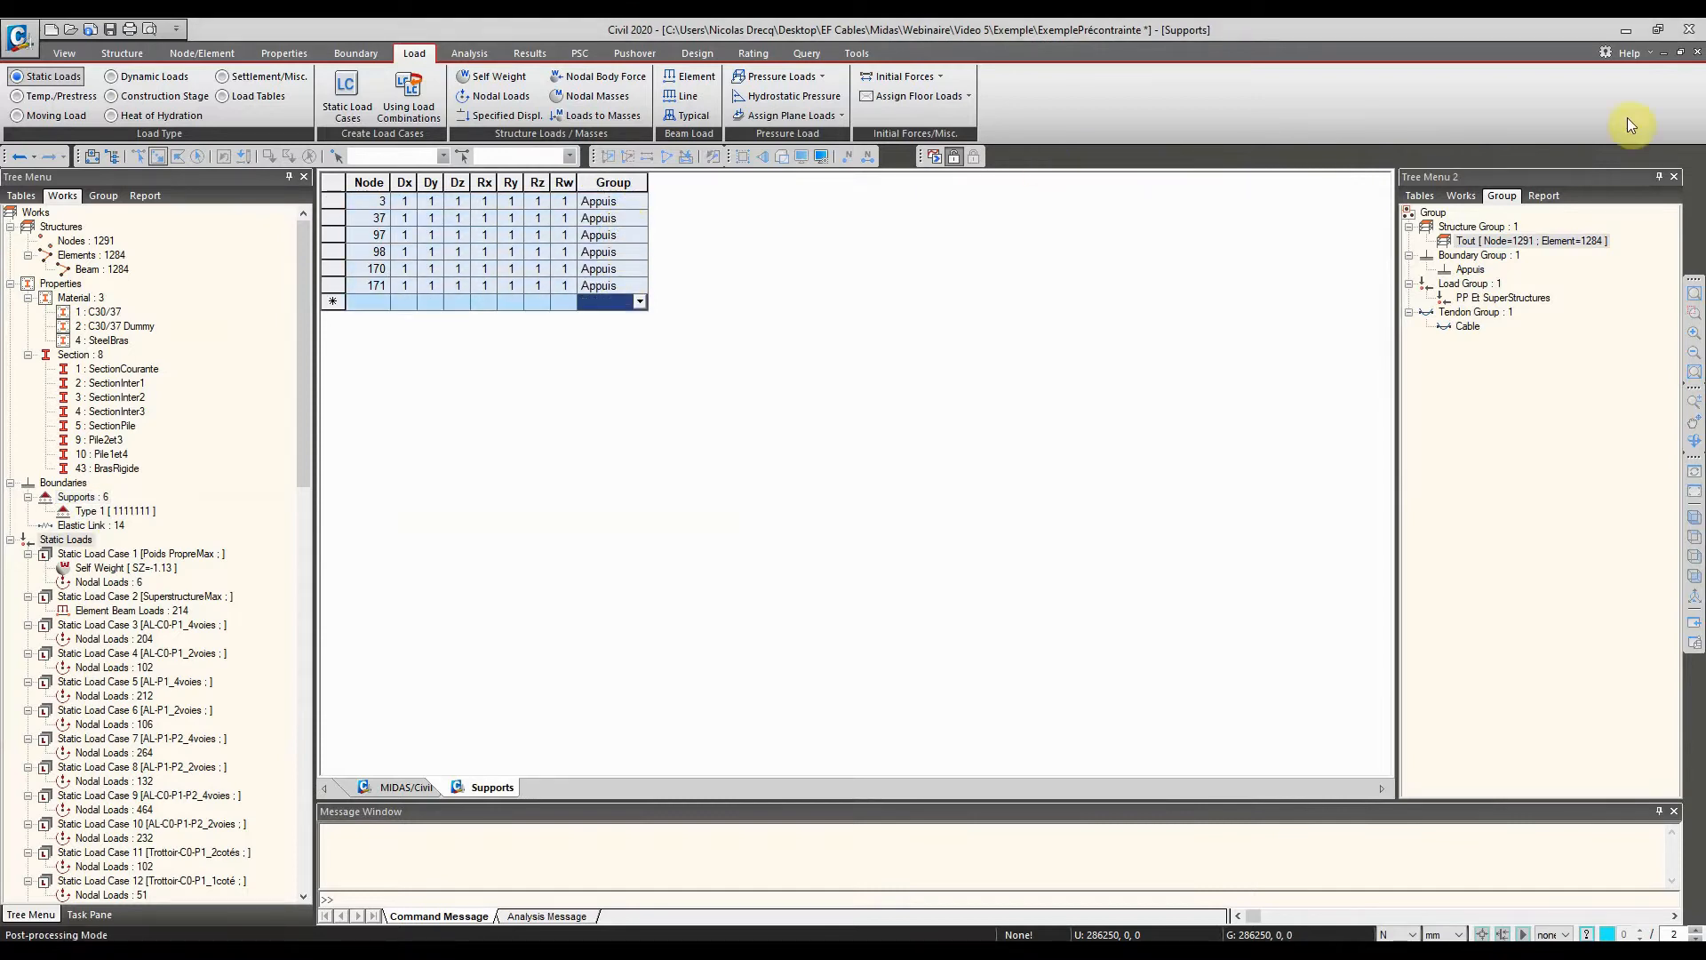
pyautogui.click(1696, 53)
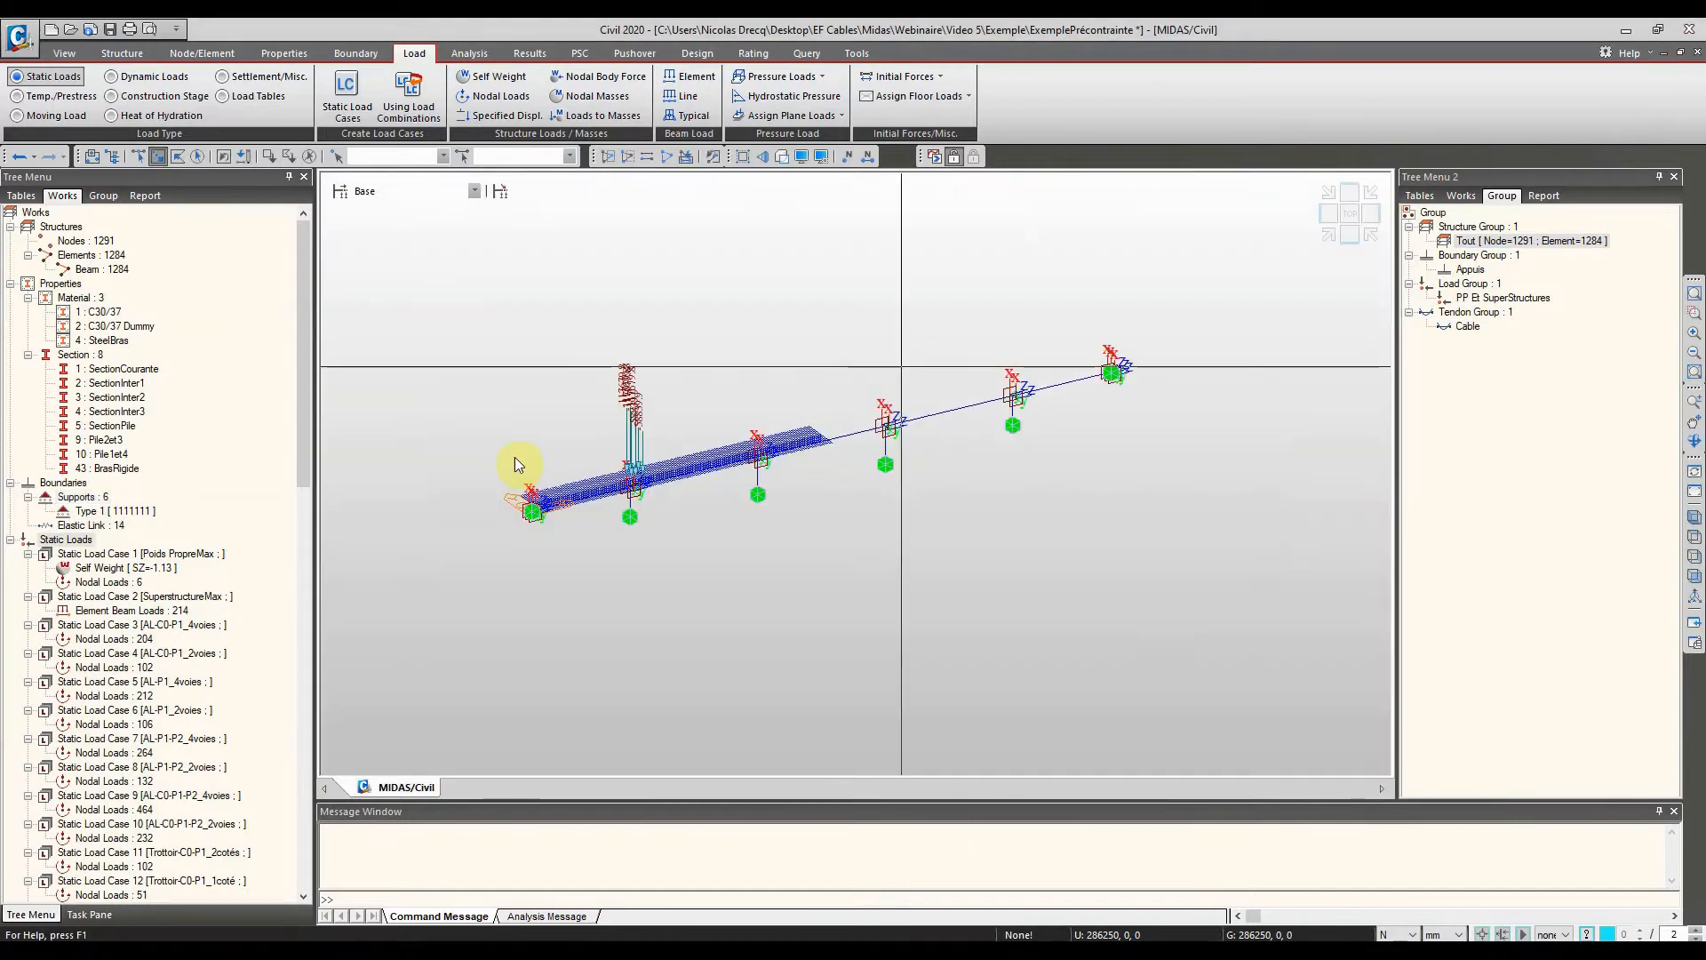
# Open the table of elastic links and set the group of the first link to Appuis
pyautogui.rightClick(85, 525)
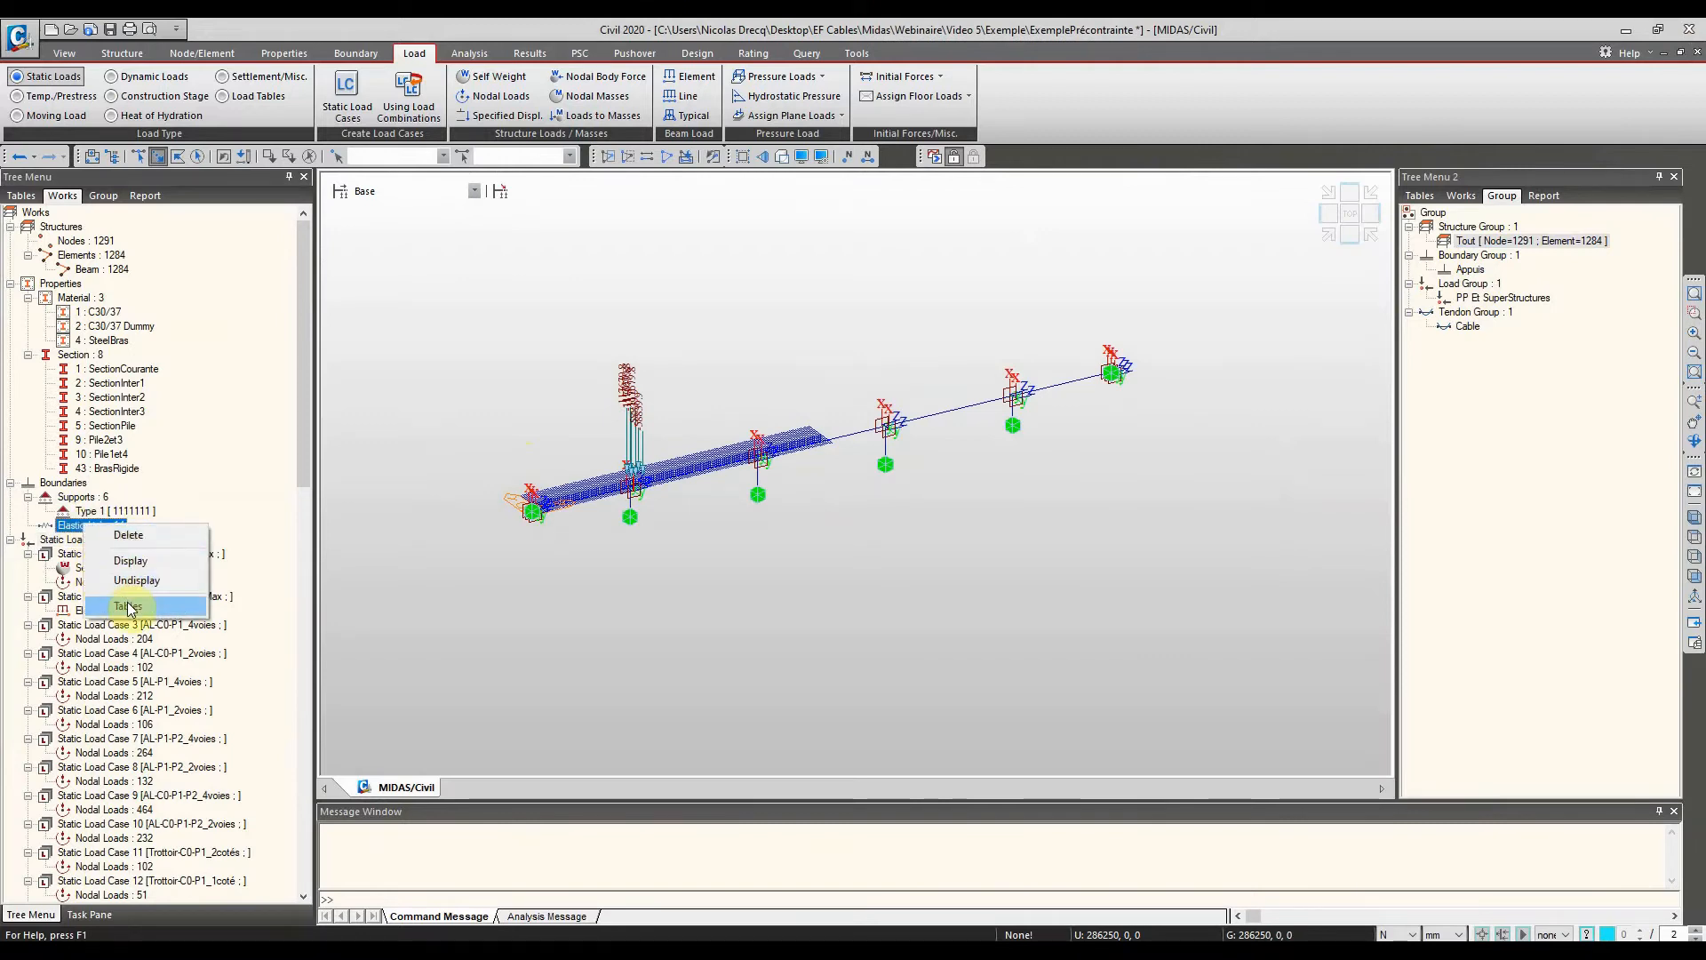
pyautogui.click(129, 608)
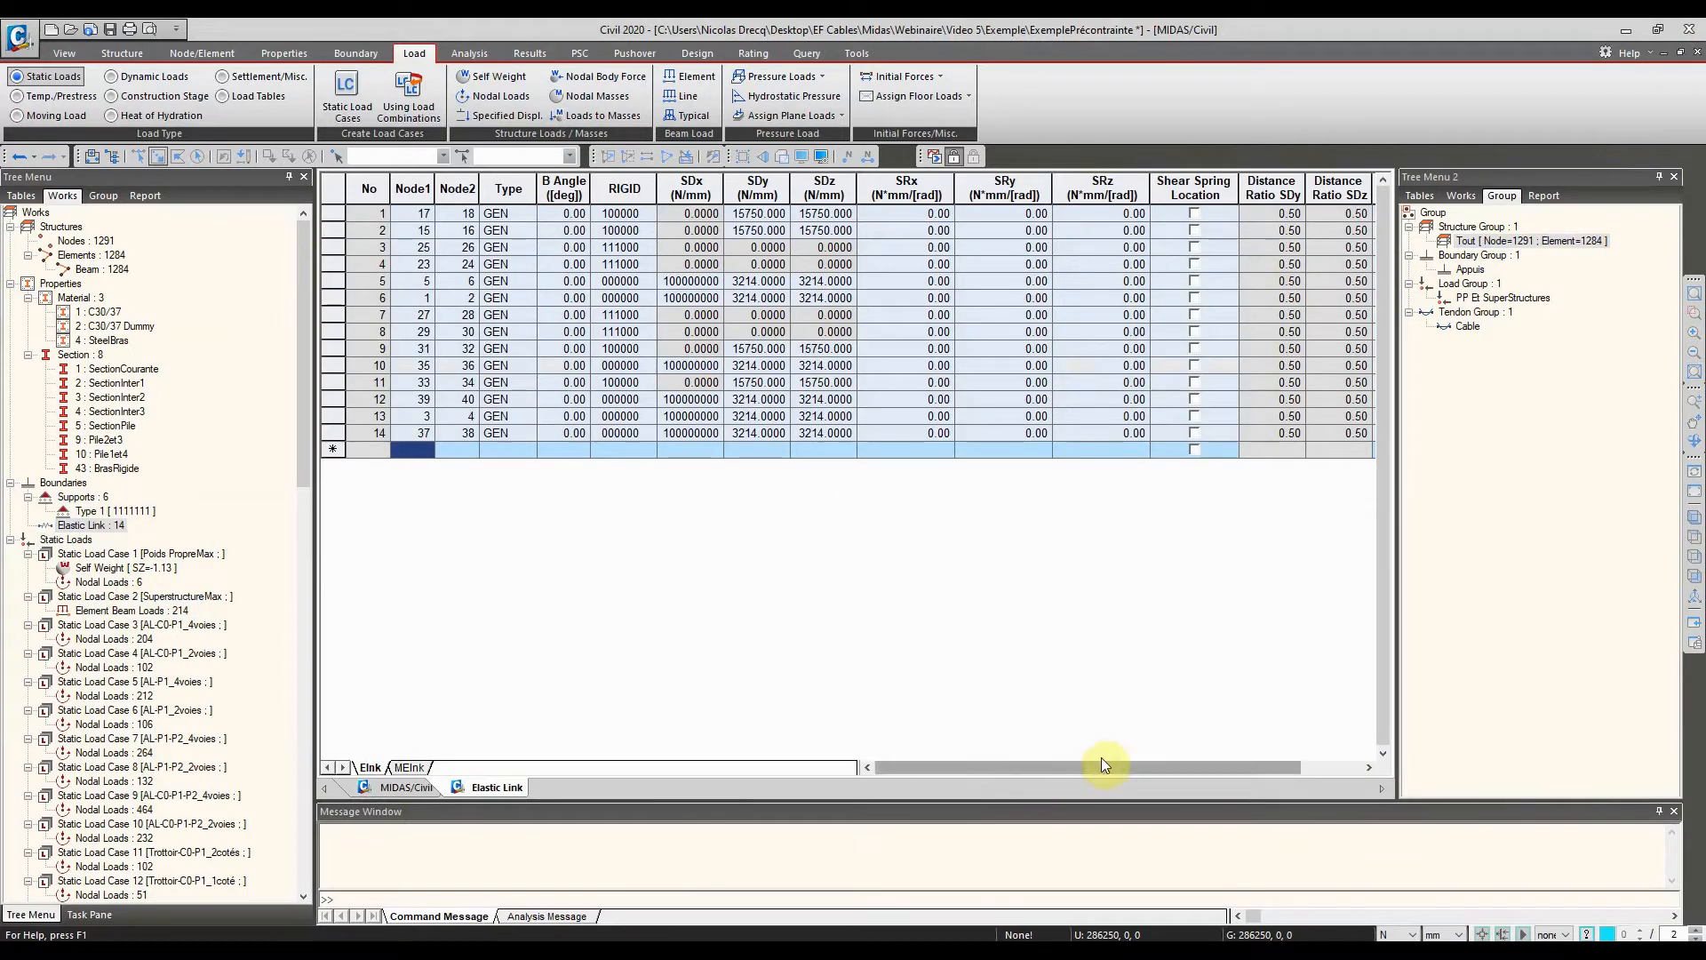
pyautogui.moveTo(1105, 764); pyautogui.dragTo(1166, 767)
pyautogui.click(1319, 213)
pyautogui.click(1347, 214)
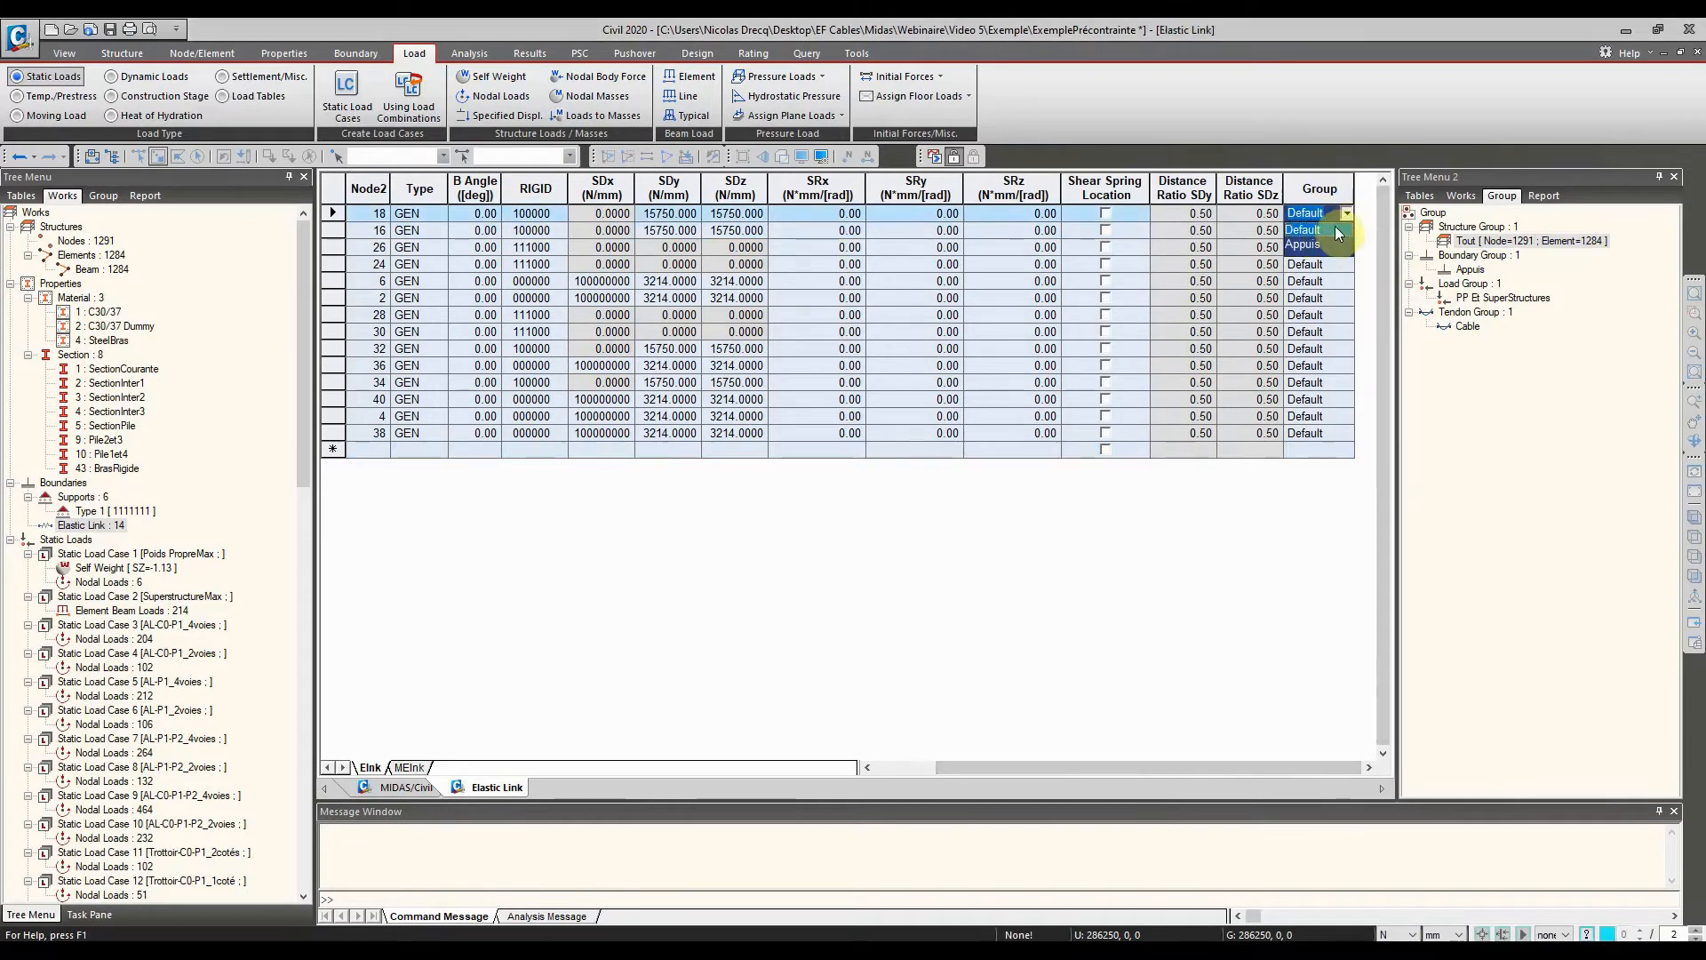
pyautogui.click(1315, 244)
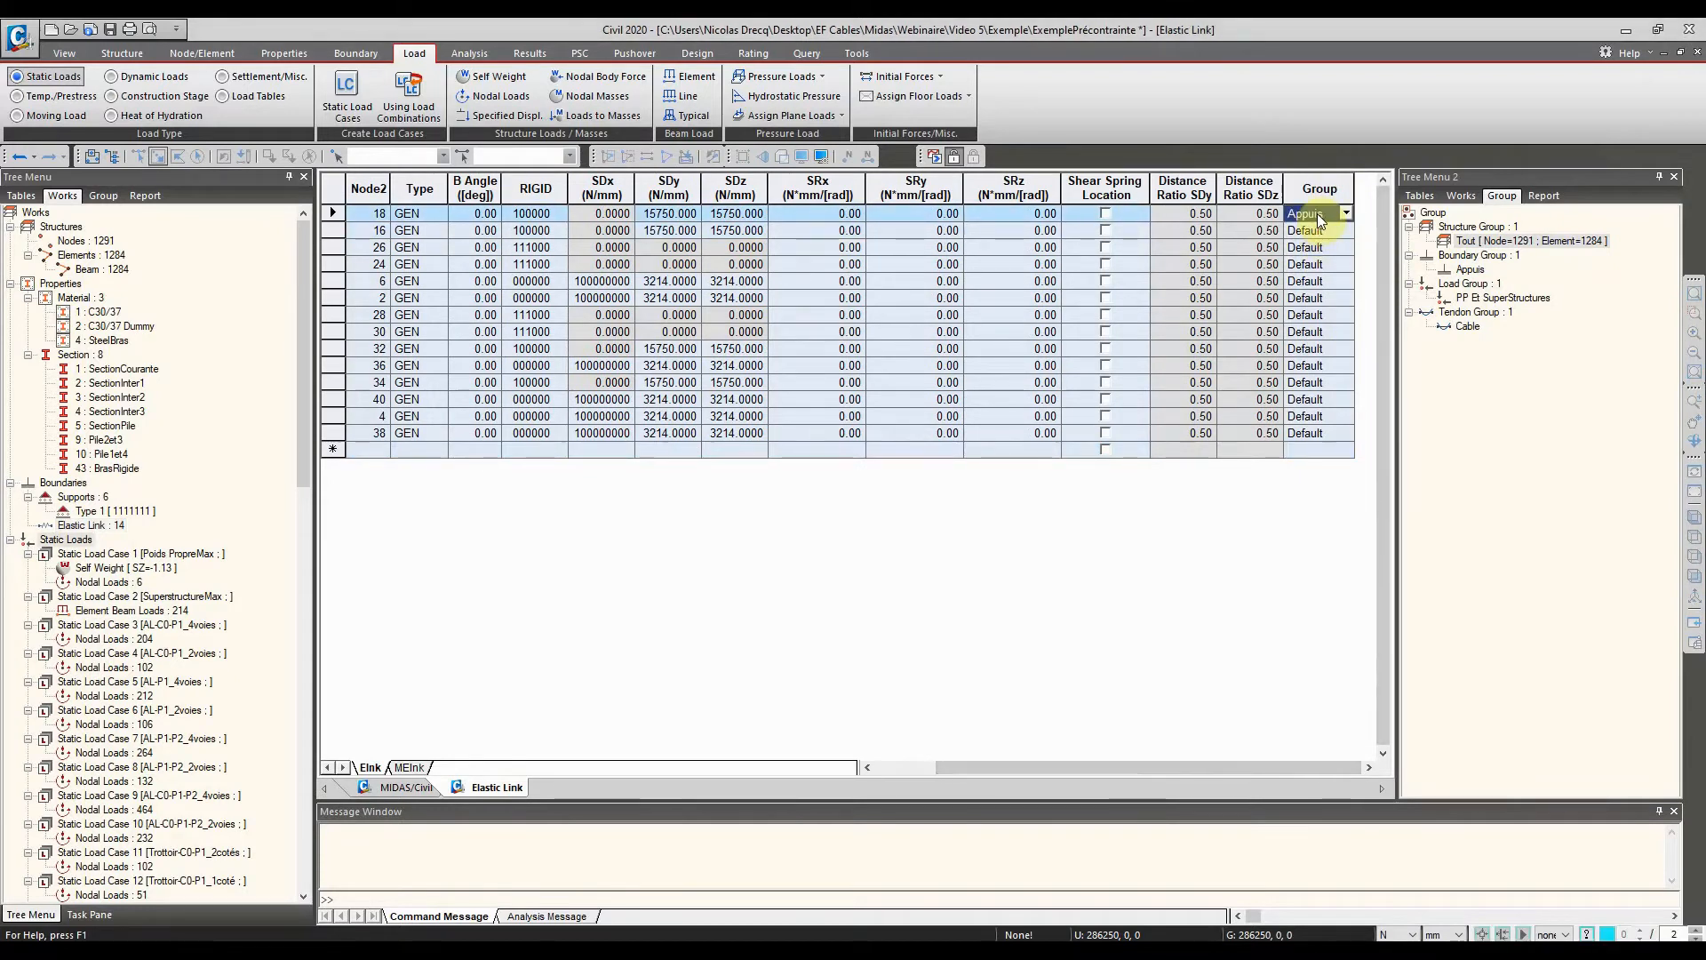
# Set the group of all the other elastic links to Appuis and close the elastic link table
pyautogui.press('Down')
pyautogui.press('a')
pyautogui.press('Down')
pyautogui.press('a')
pyautogui.press('Down')
pyautogui.press('a')
pyautogui.press('Down')
pyautogui.press('a')
pyautogui.press('Down')
pyautogui.press('a')
pyautogui.press('Down')
pyautogui.press('a')
pyautogui.press('Down')
pyautogui.press('a')
pyautogui.press('Down')
pyautogui.press('a')
pyautogui.press('Down')
pyautogui.press('a')
pyautogui.press('Down')
pyautogui.press('a')
pyautogui.press('Down')
pyautogui.press('a')
pyautogui.press('Down')
pyautogui.press('a')
pyautogui.press('Down')
pyautogui.press('a')
pyautogui.press('Down')
pyautogui.click(1698, 53)
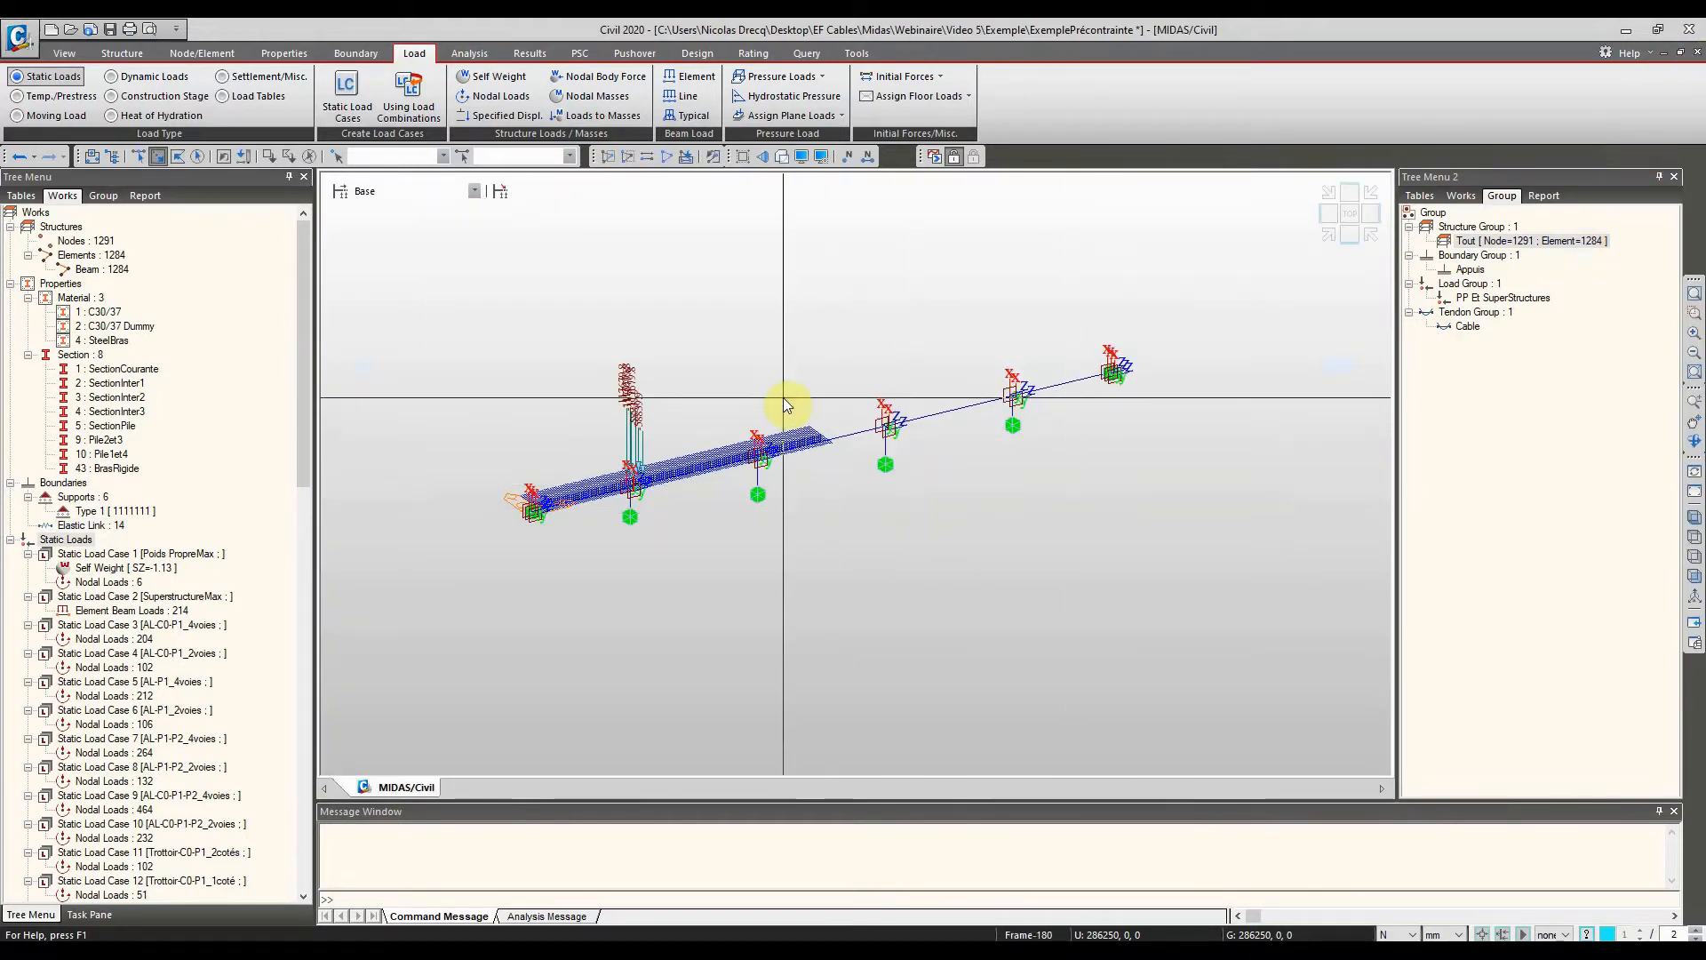
pyautogui.keyDown('ctrl'); pyautogui.moveTo(776, 369); pyautogui.dragTo(778, 391, button='middle'); pyautogui.keyUp('ctrl')
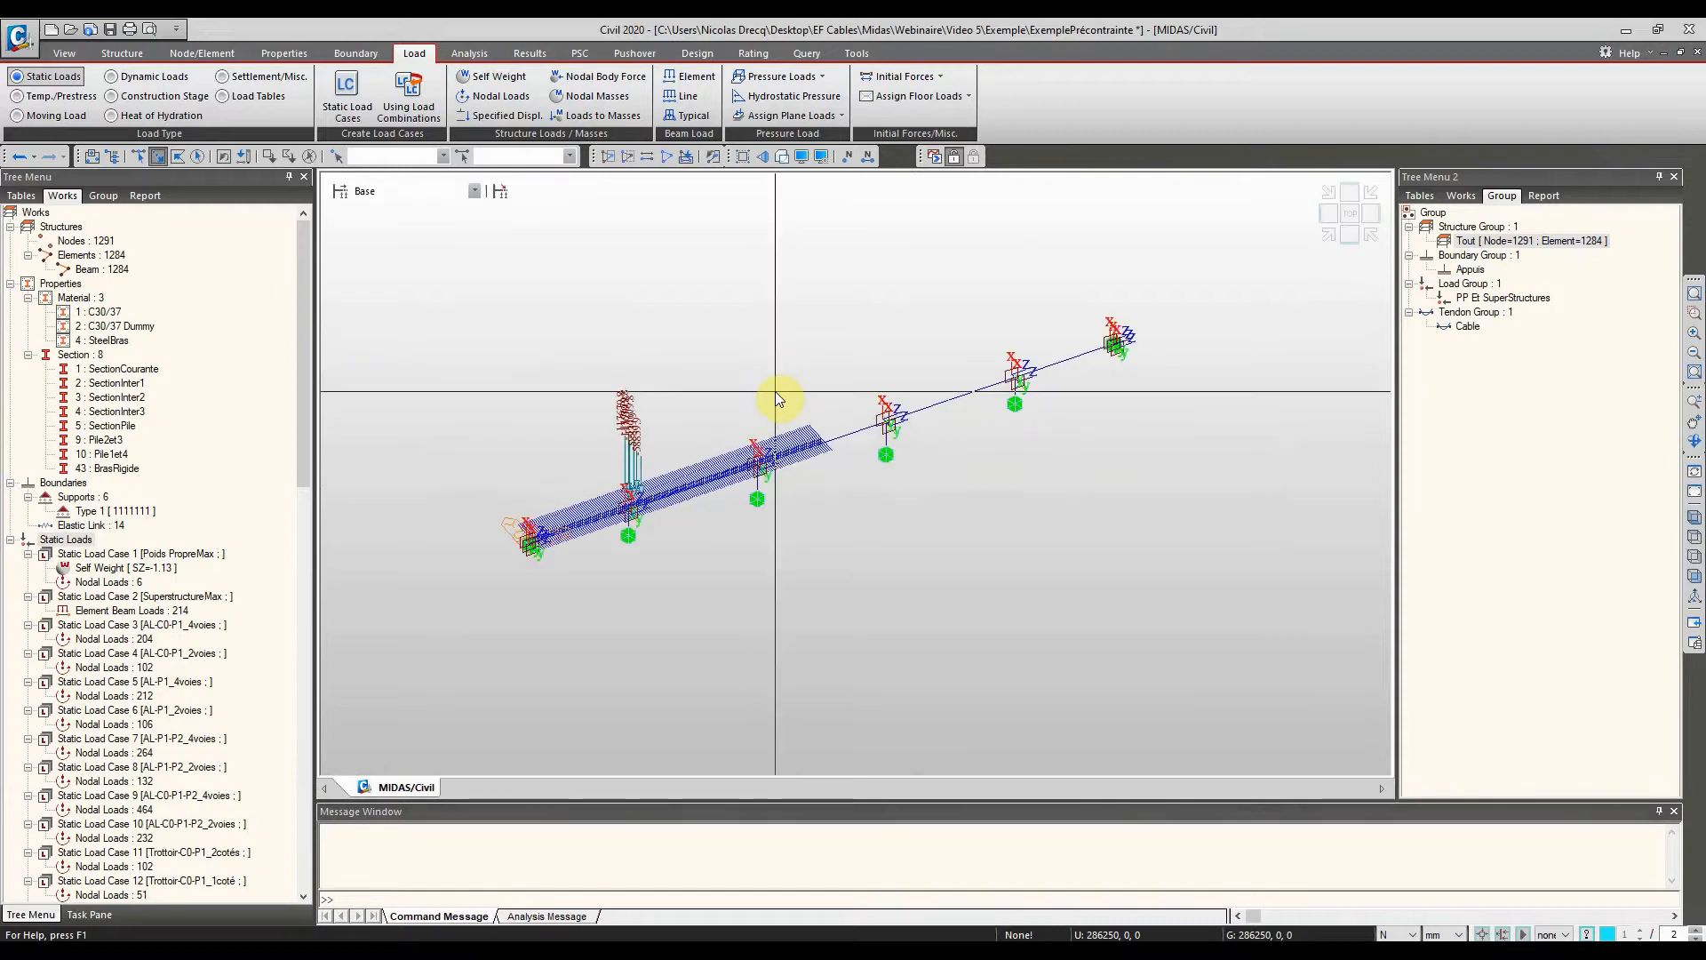
pyautogui.keyDown('ctrl'); pyautogui.moveTo(845, 332); pyautogui.dragTo(838, 380, button='middle'); pyautogui.keyUp('ctrl')
pyautogui.keyDown('ctrl'); pyautogui.moveTo(709, 457); pyautogui.dragTo(762, 430, button='middle'); pyautogui.keyUp('ctrl')
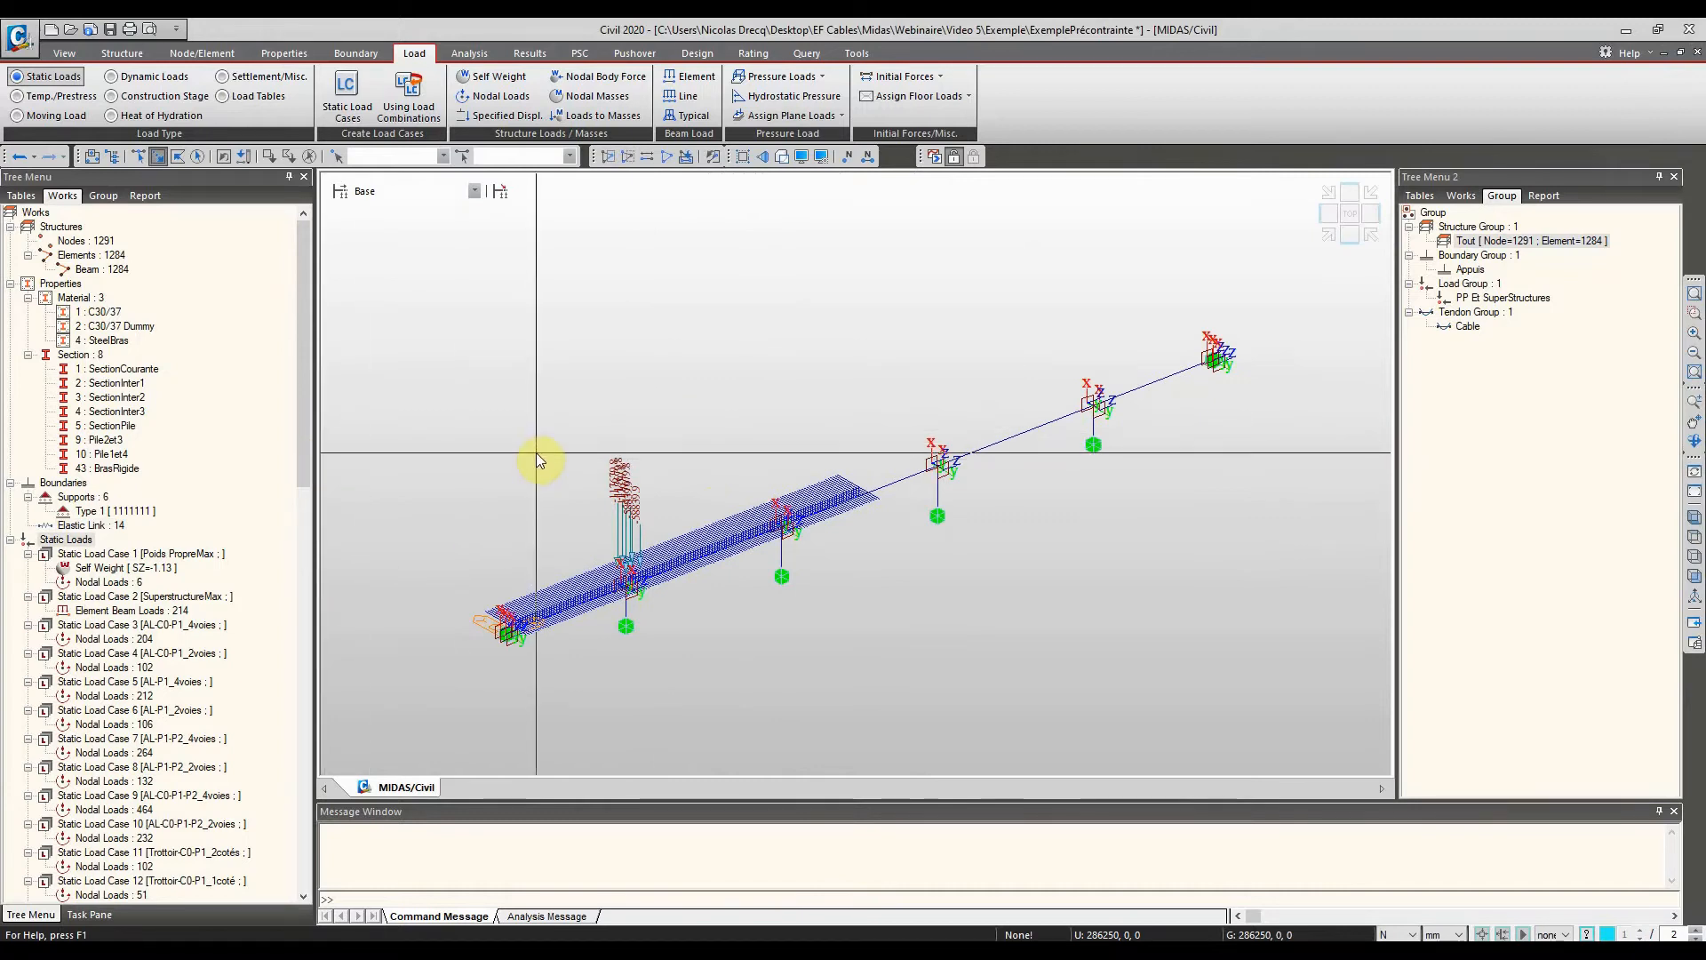
pyautogui.moveTo(632, 446); pyautogui.dragTo(619, 409, button='middle')
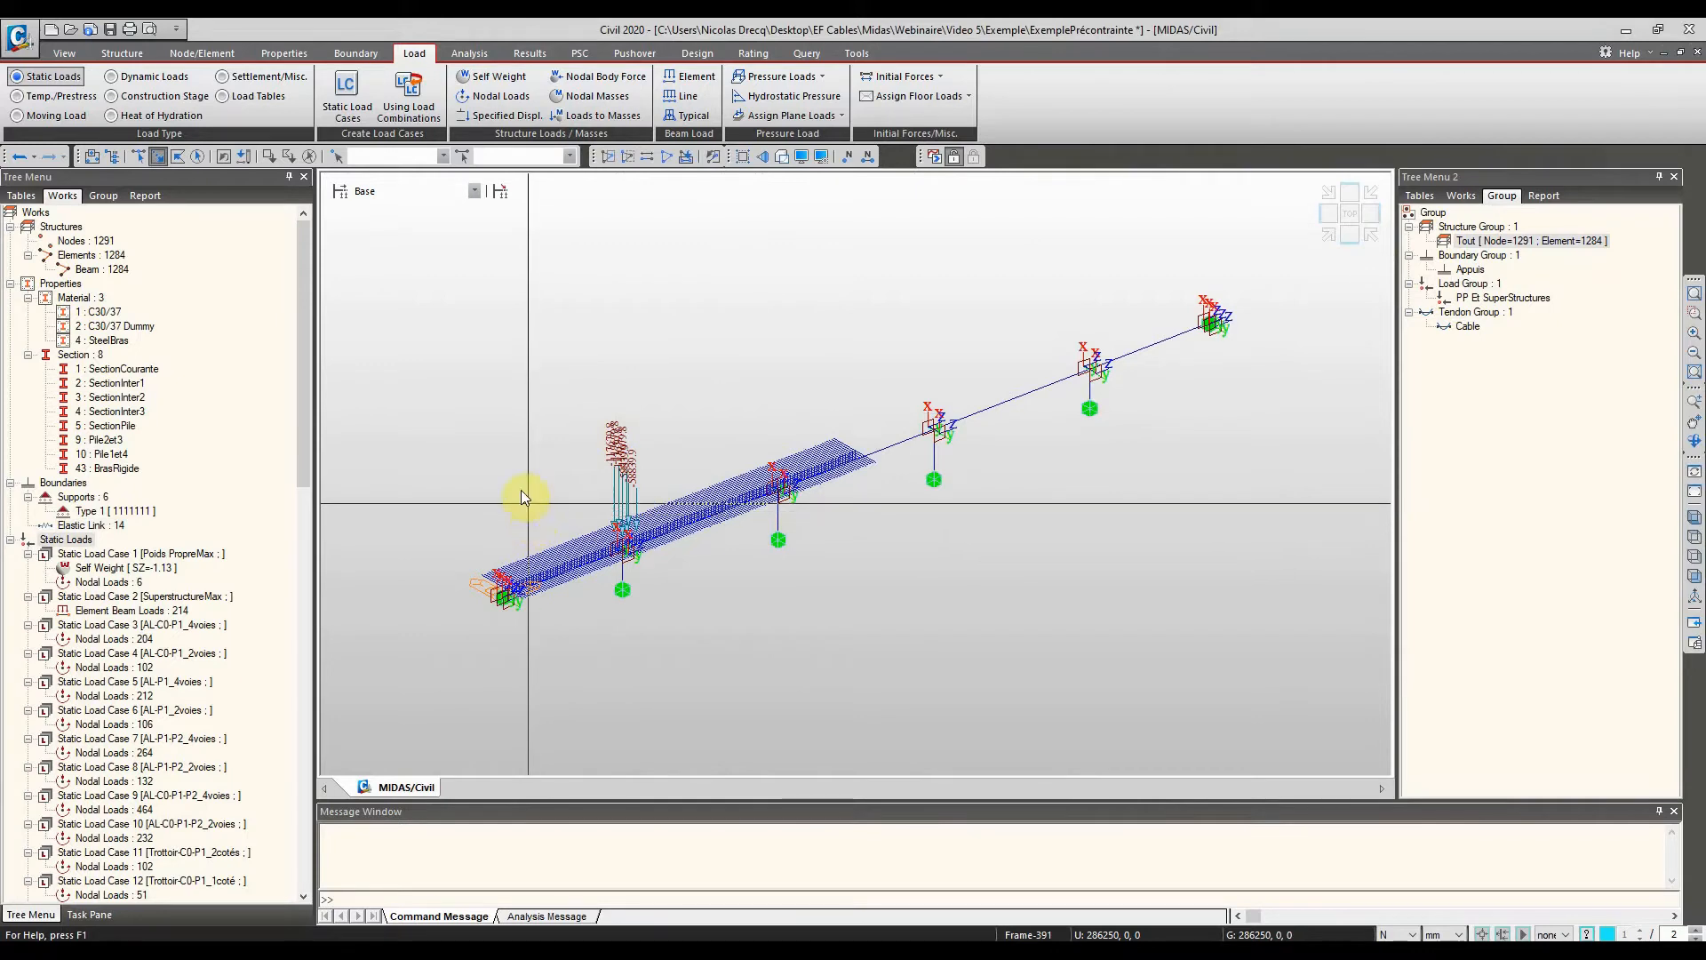
# Add a time-dependent creep and shrinkage material named Creep Shrinkage that uses the European code
pyautogui.click(27, 355)
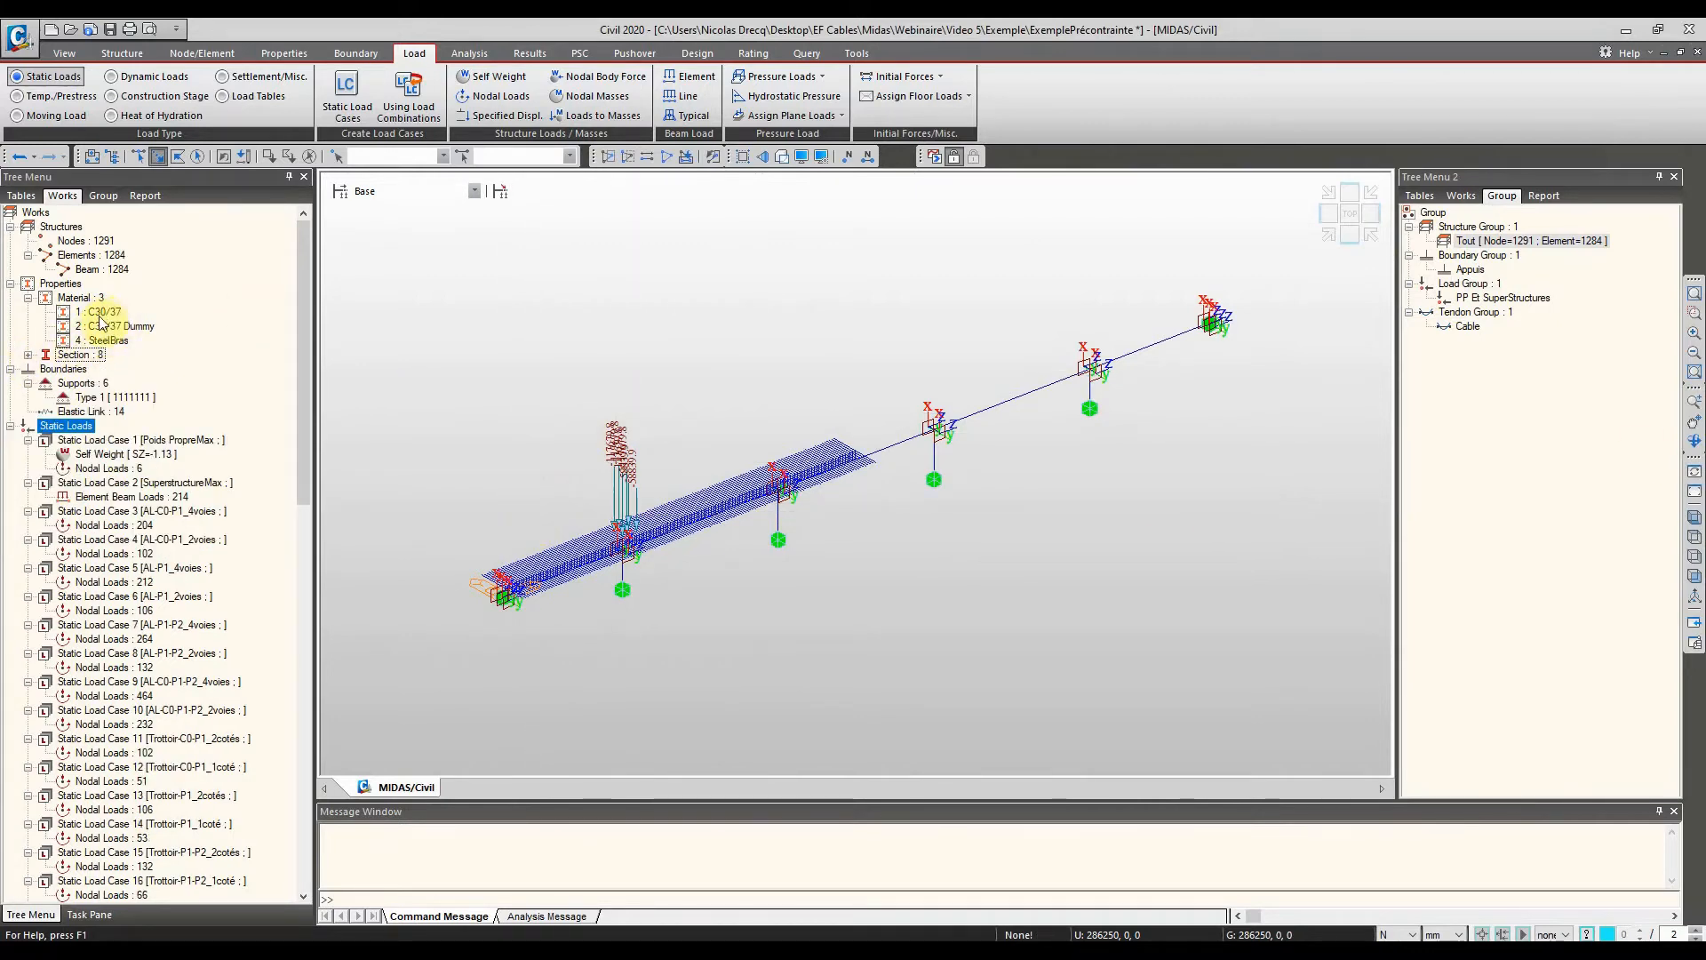
pyautogui.click(10, 425)
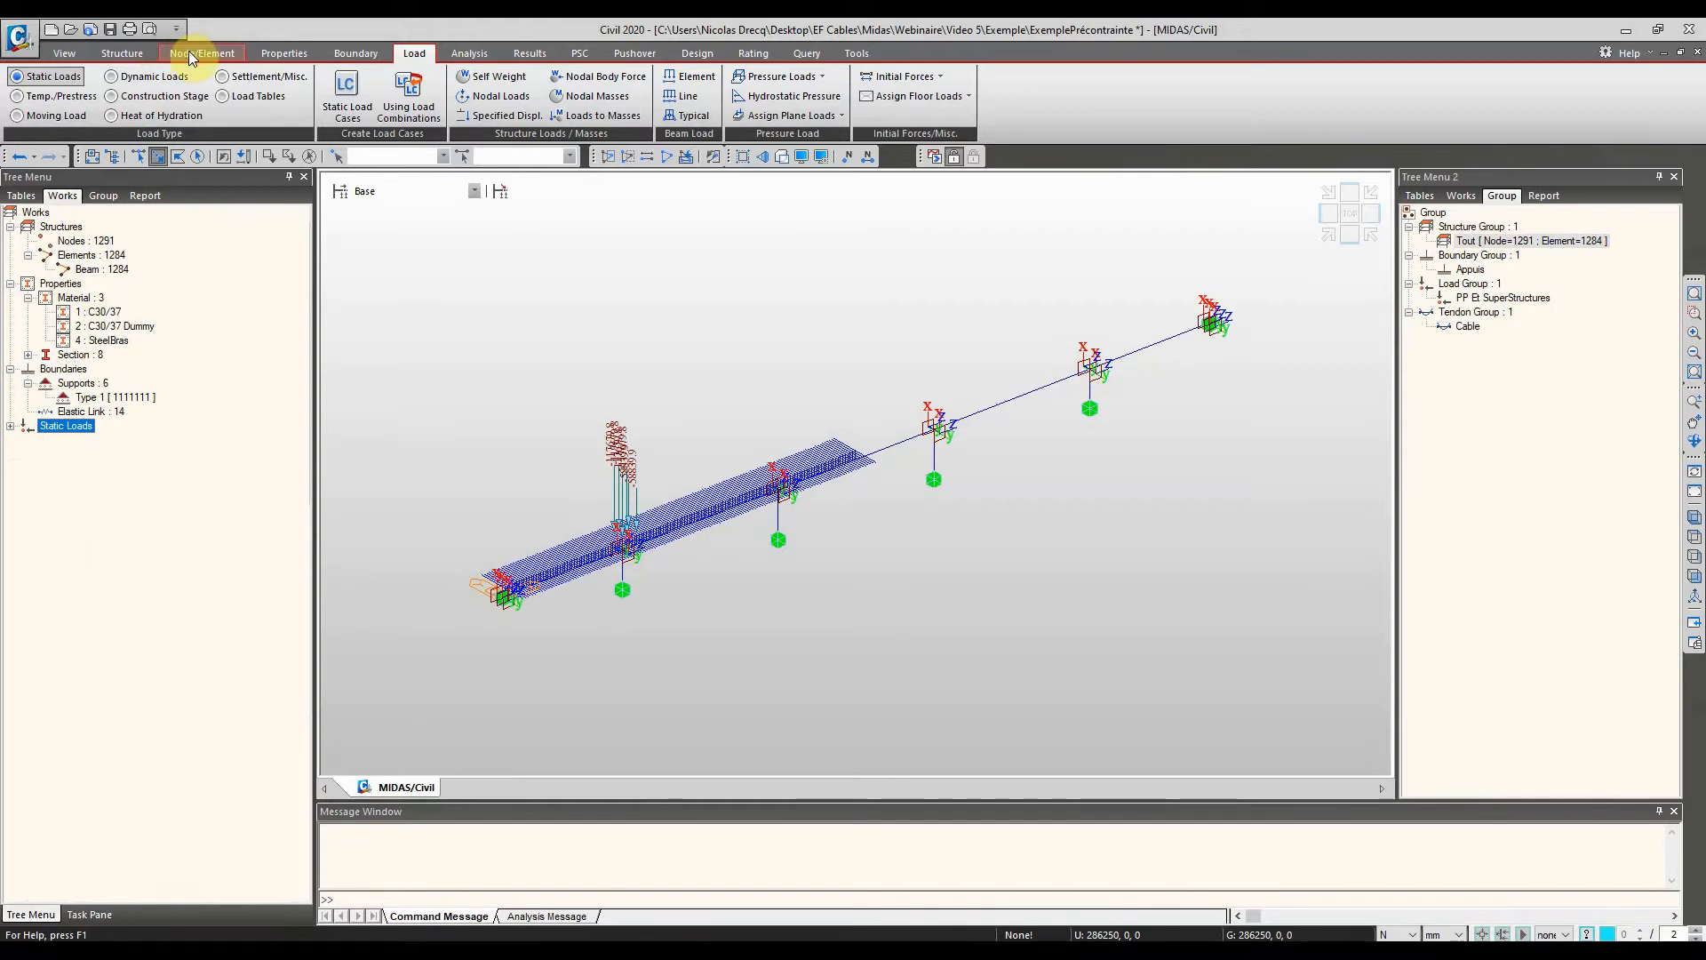
pyautogui.click(275, 55)
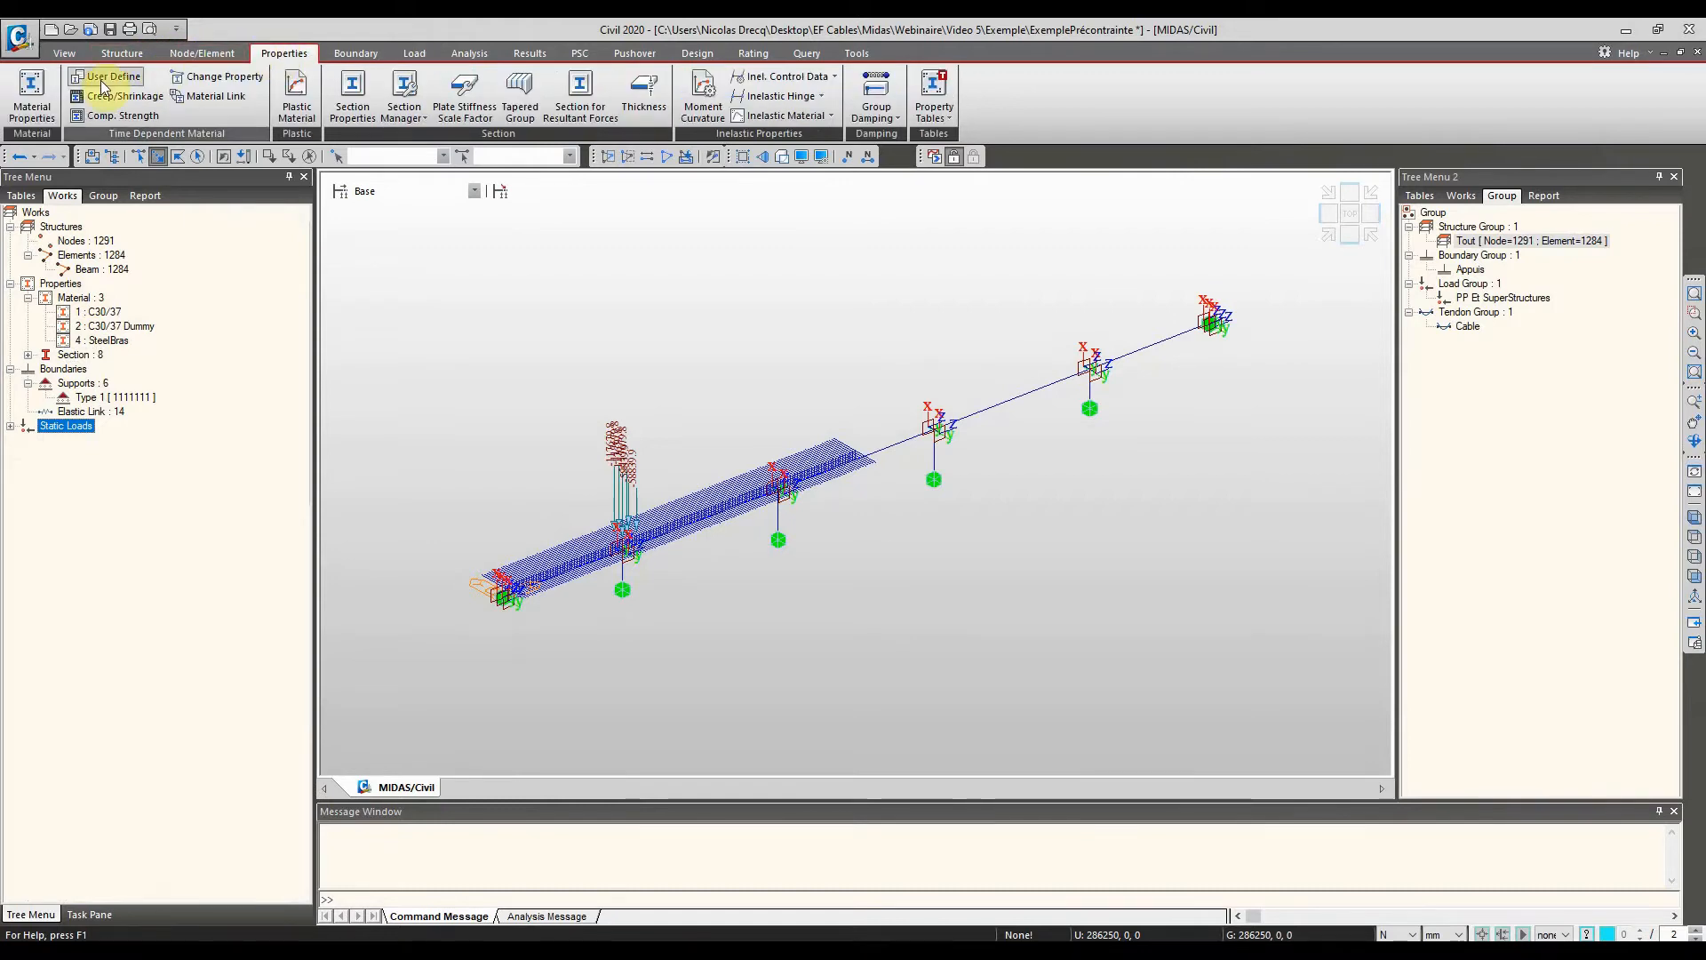
pyautogui.click(149, 101)
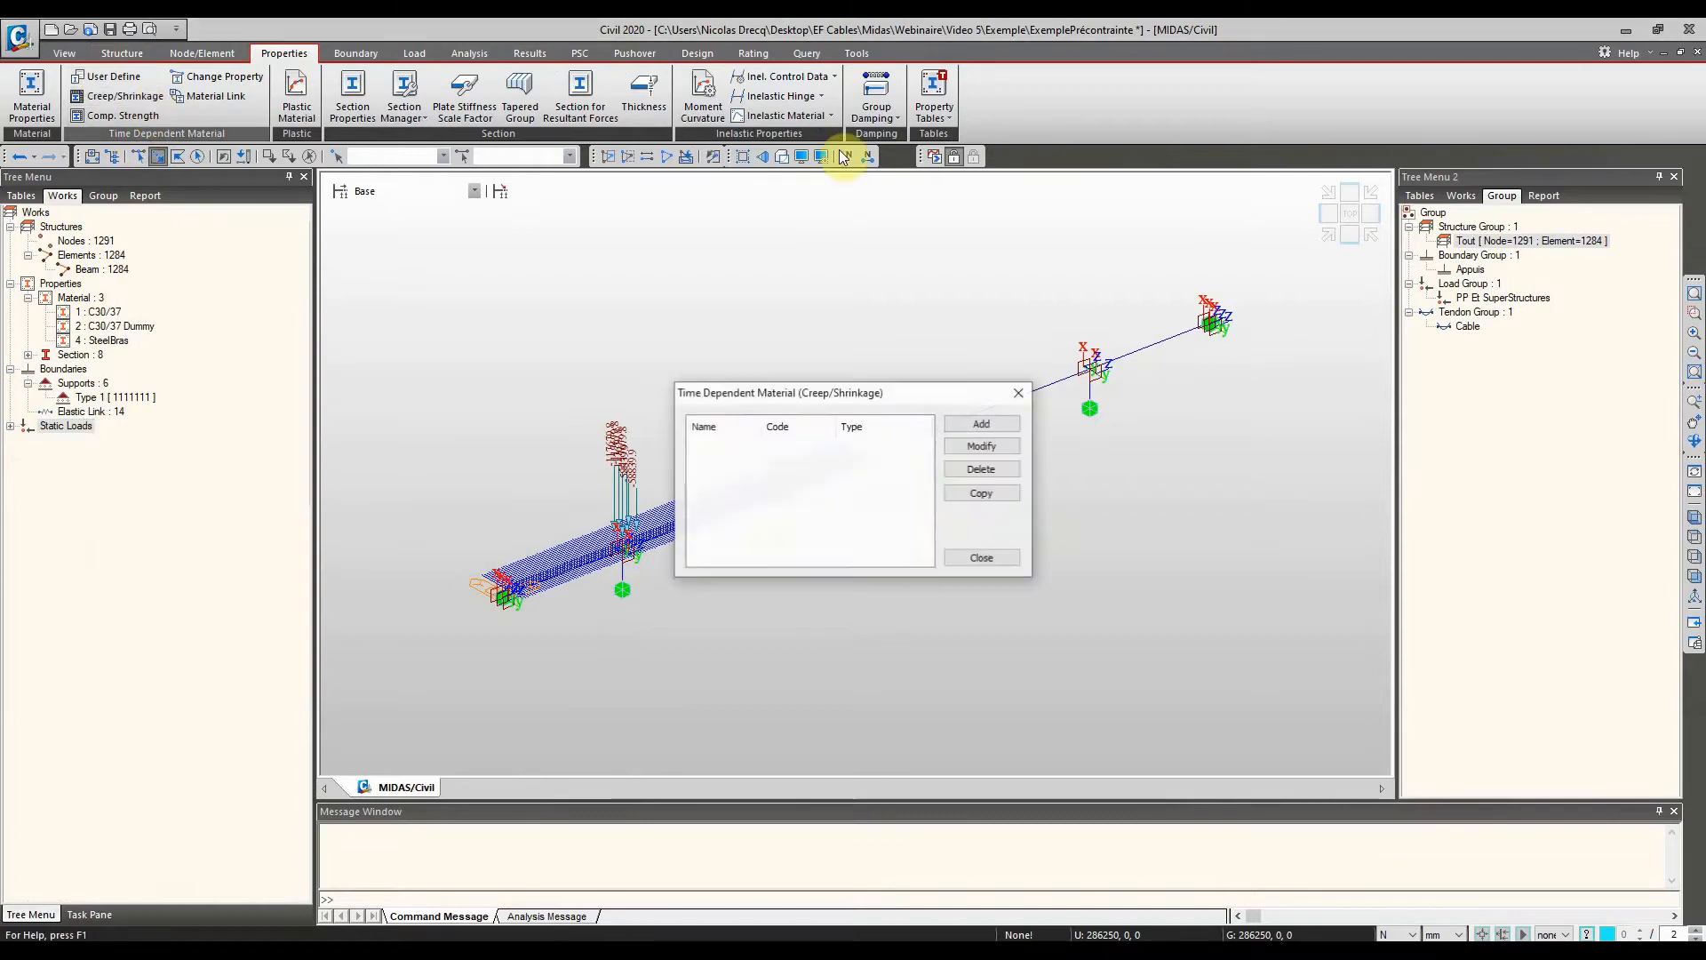
pyautogui.click(981, 427)
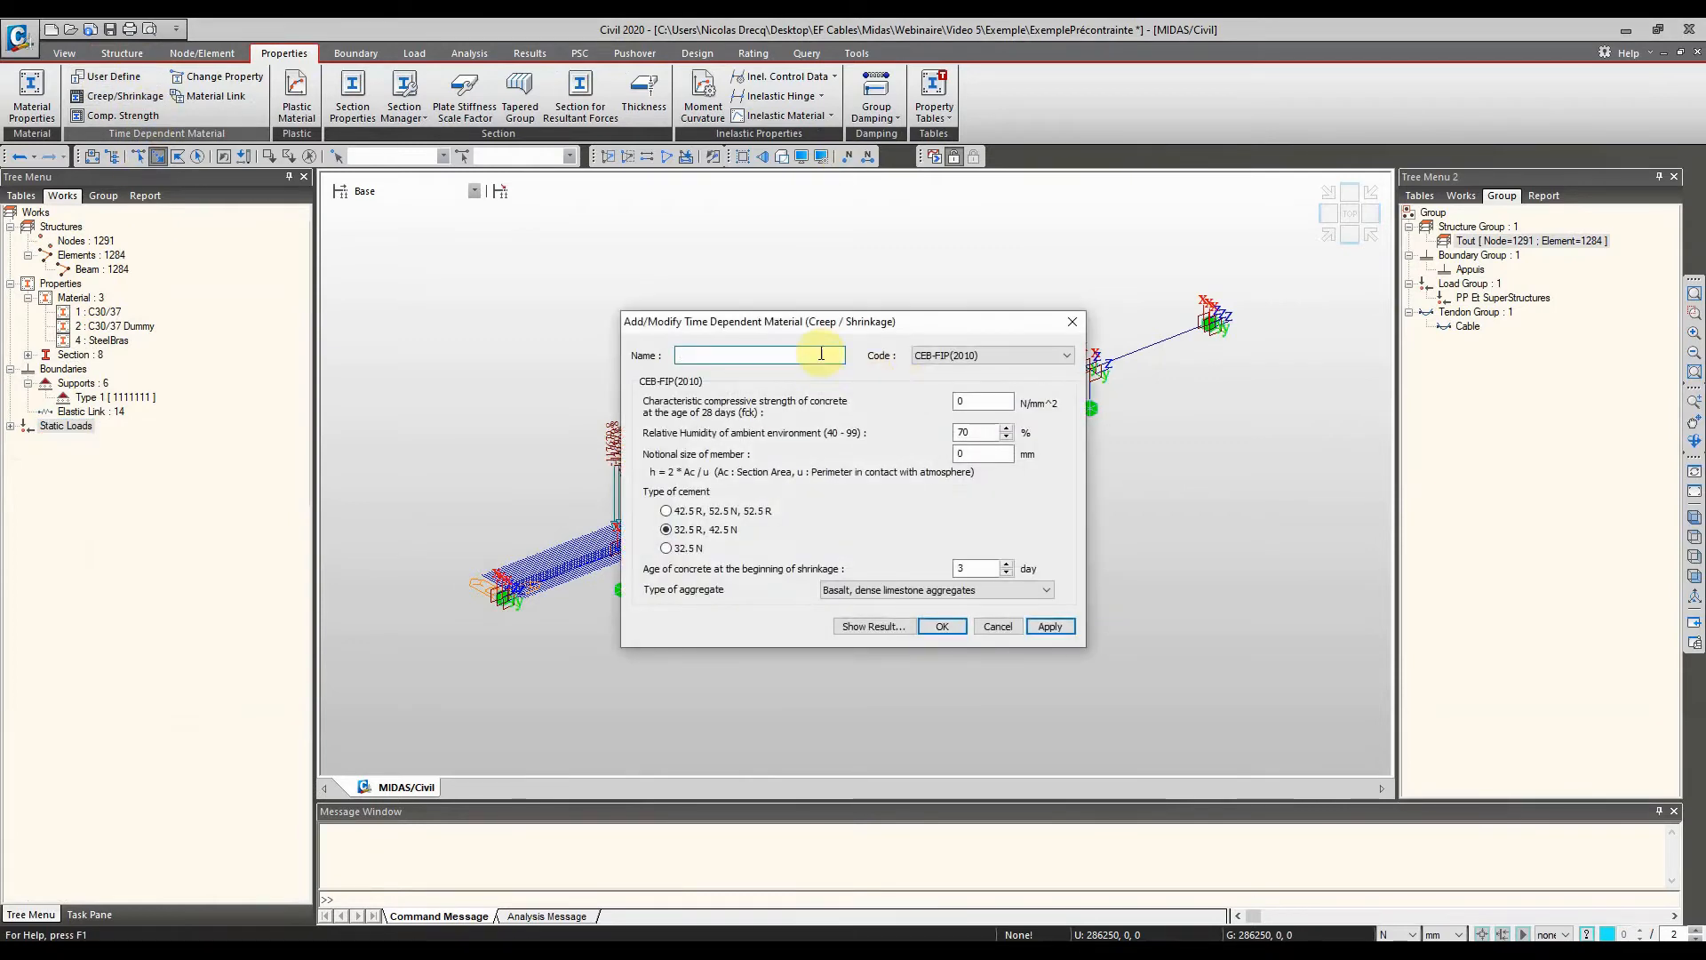
pyautogui.click(1019, 354)
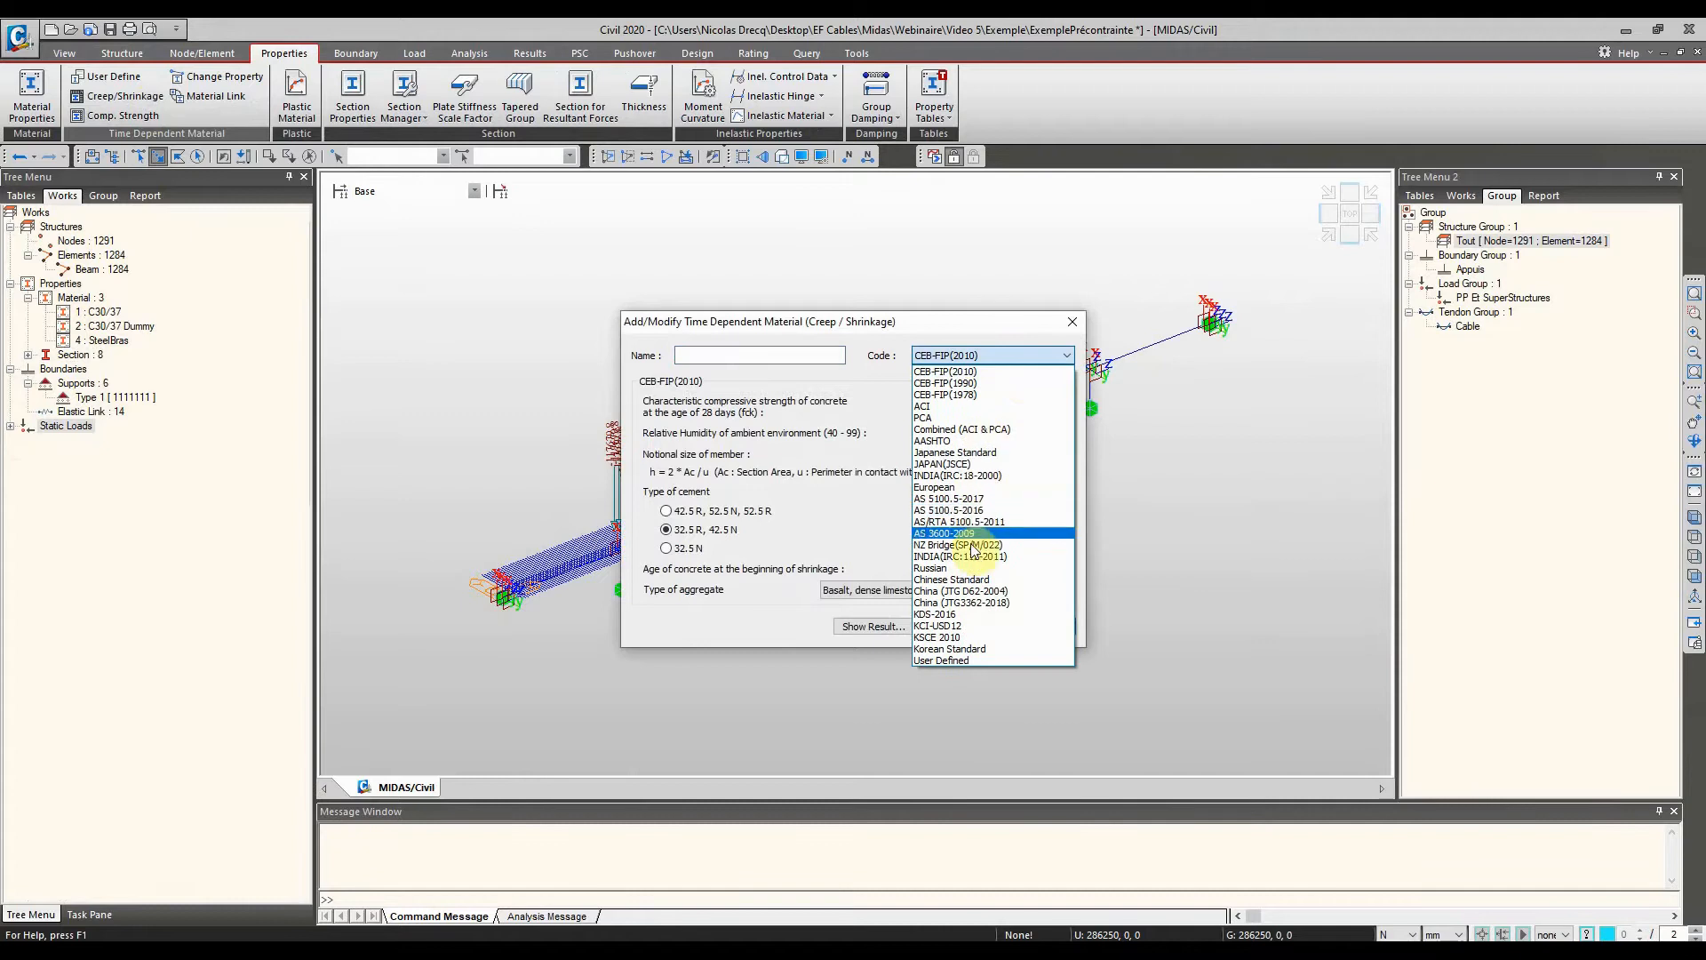
pyautogui.click(960, 487)
pyautogui.click(749, 352)
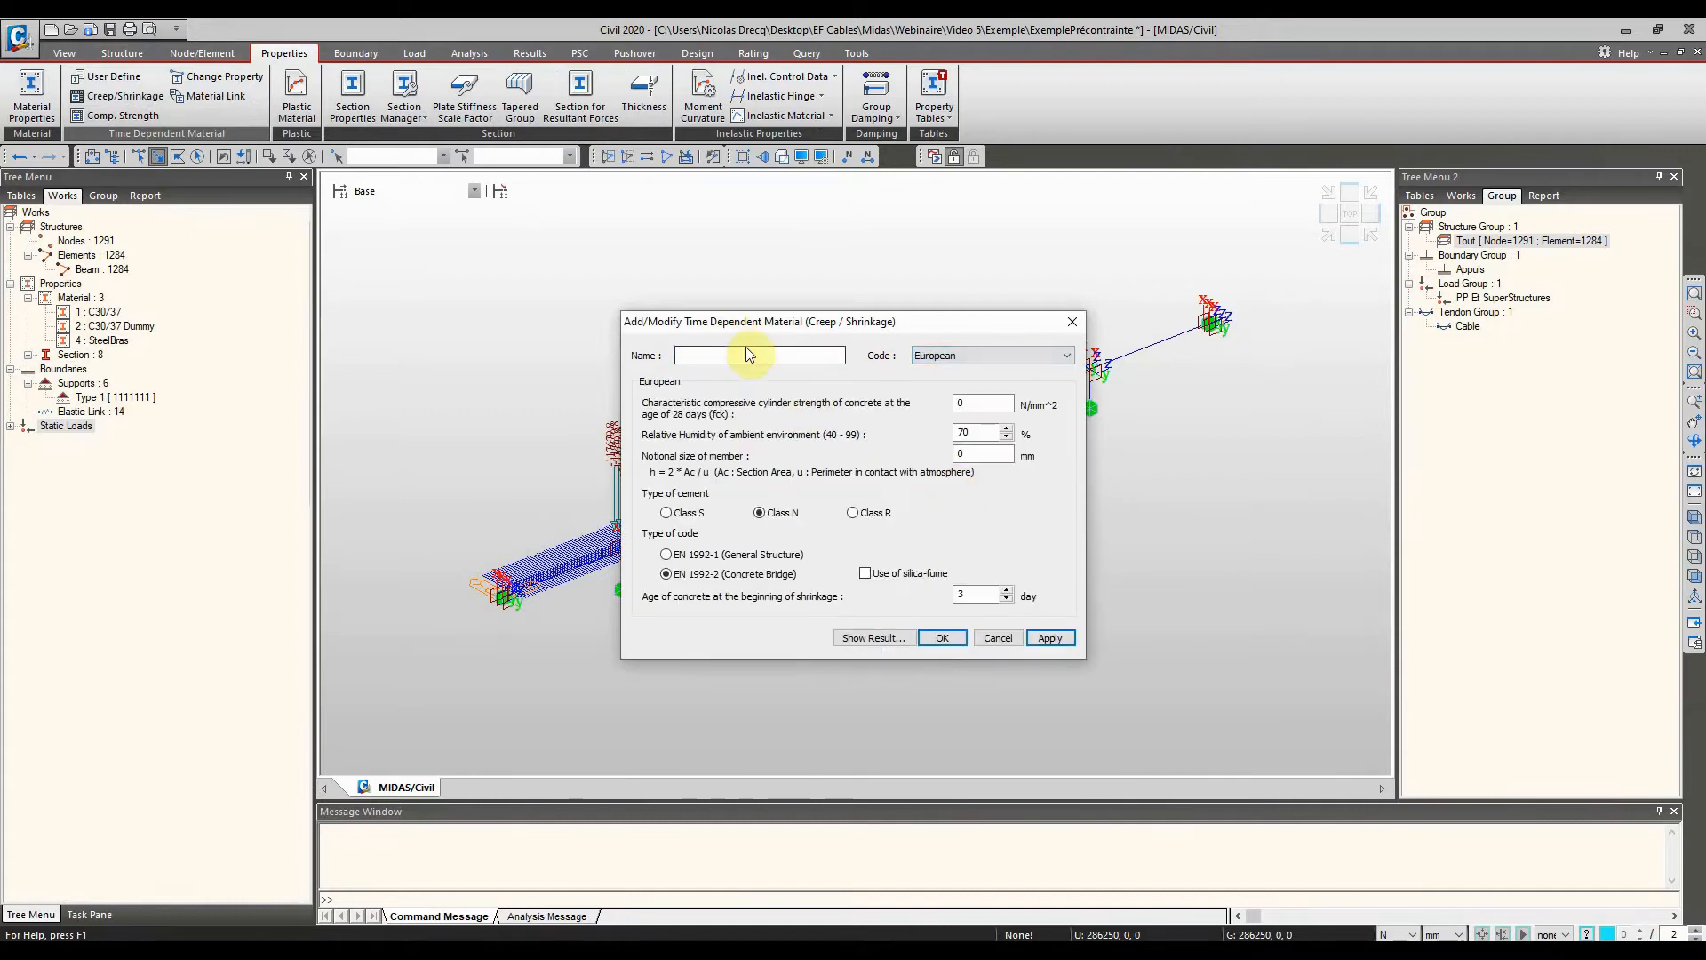
pyautogui.write('Creep Shrinkage')
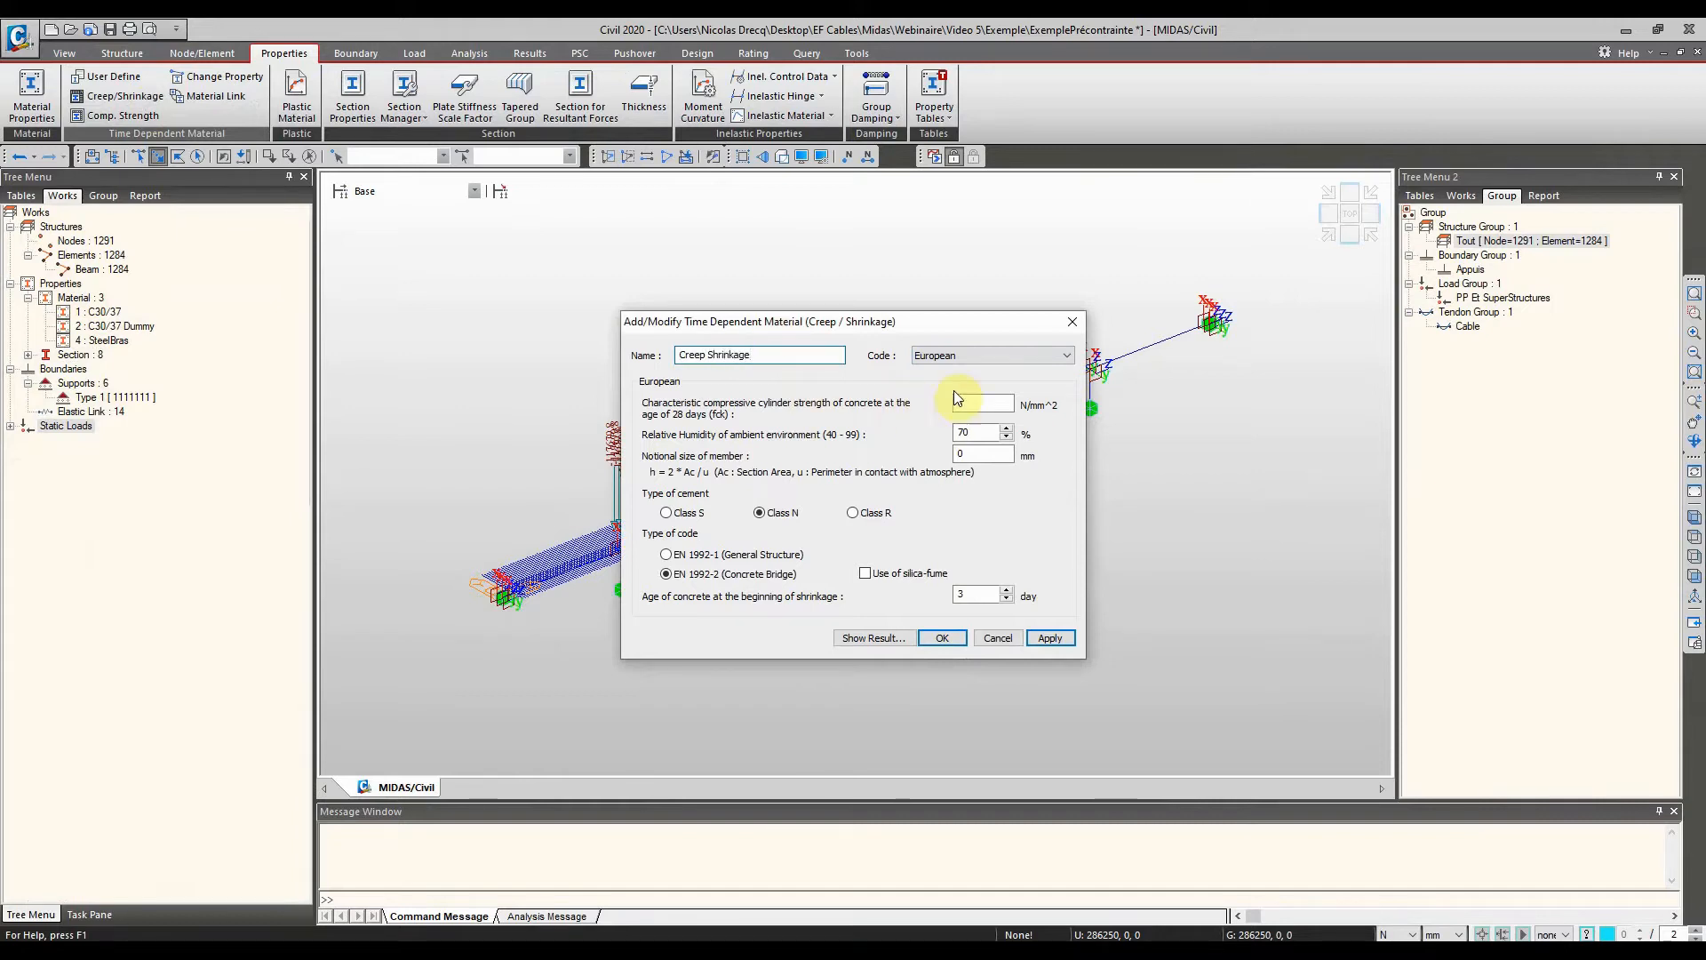
# Set the characteristic 28-day cylinder strength of the creep and shrinkage material to 30 N/mm² and save its definition
pyautogui.doubleClick(986, 402)
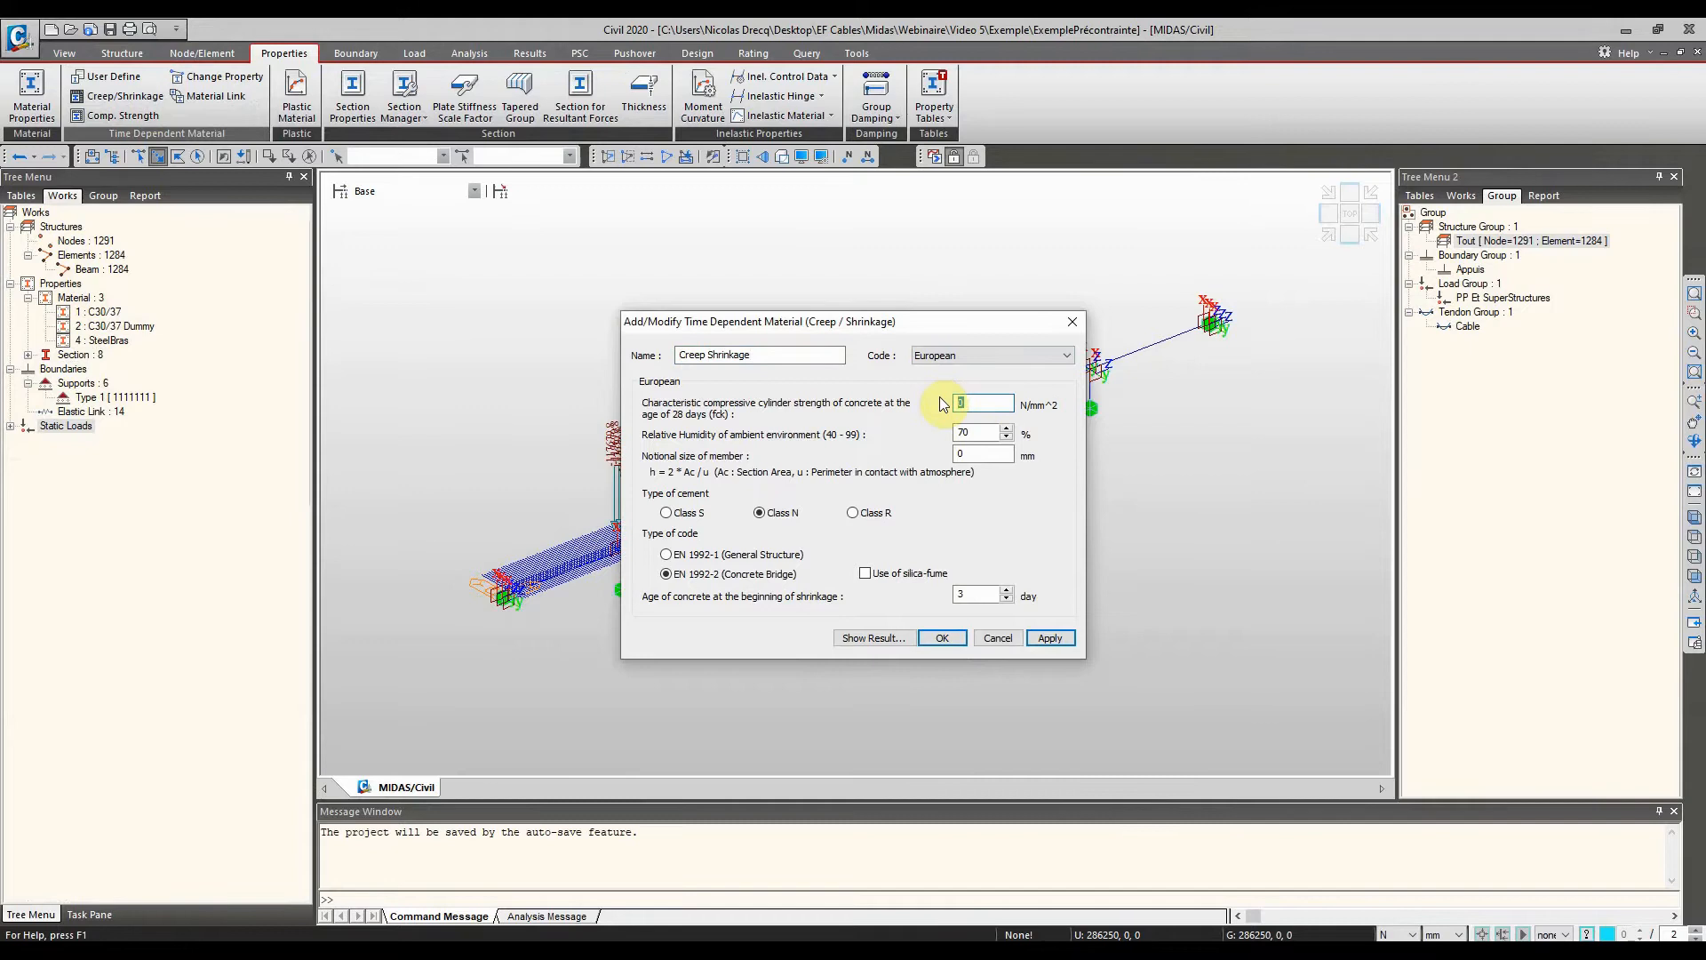
pyautogui.write('30')
pyautogui.click(978, 455)
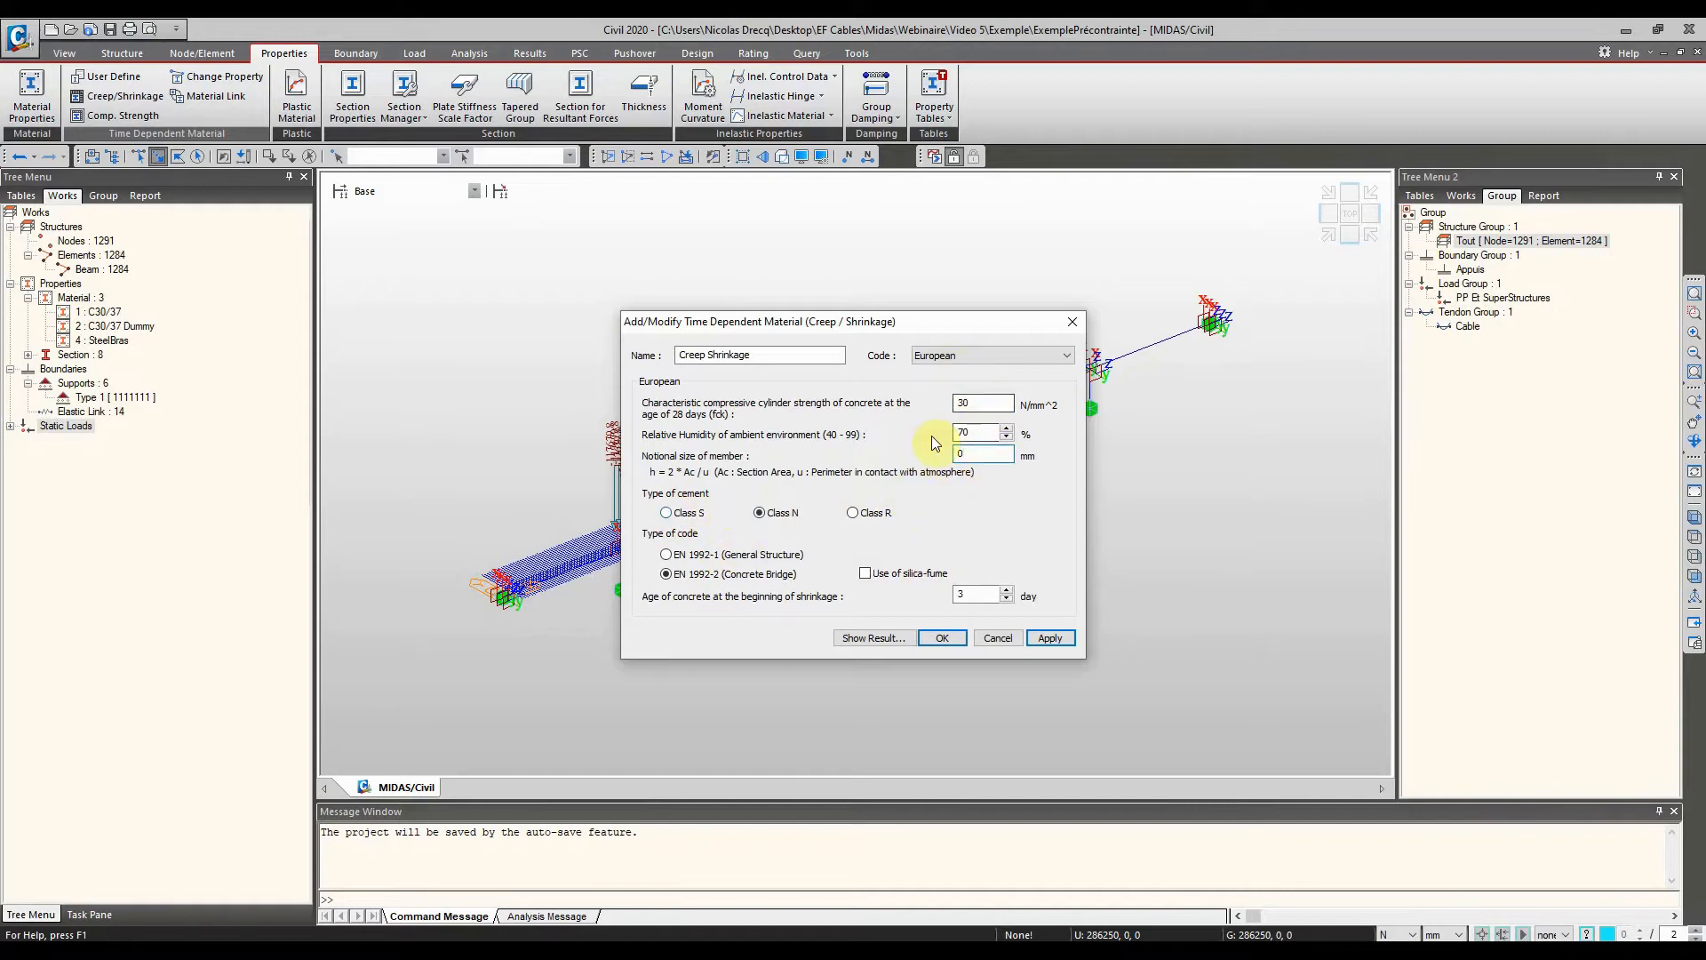
pyautogui.click(944, 640)
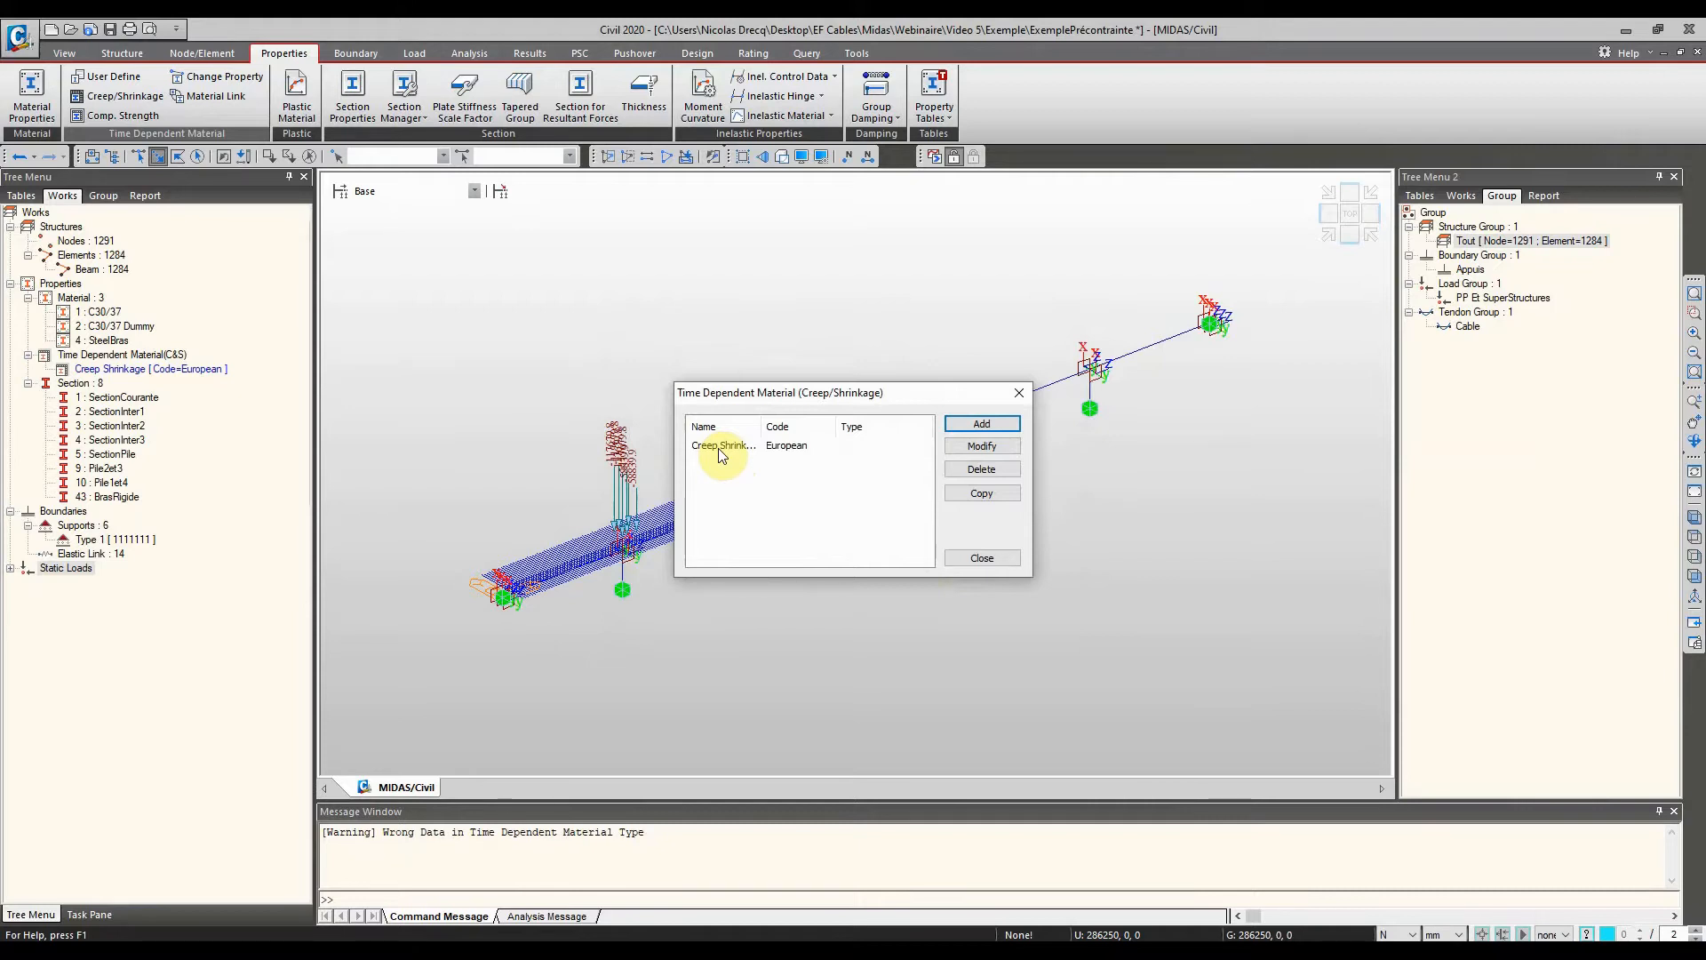
pyautogui.click(960, 556)
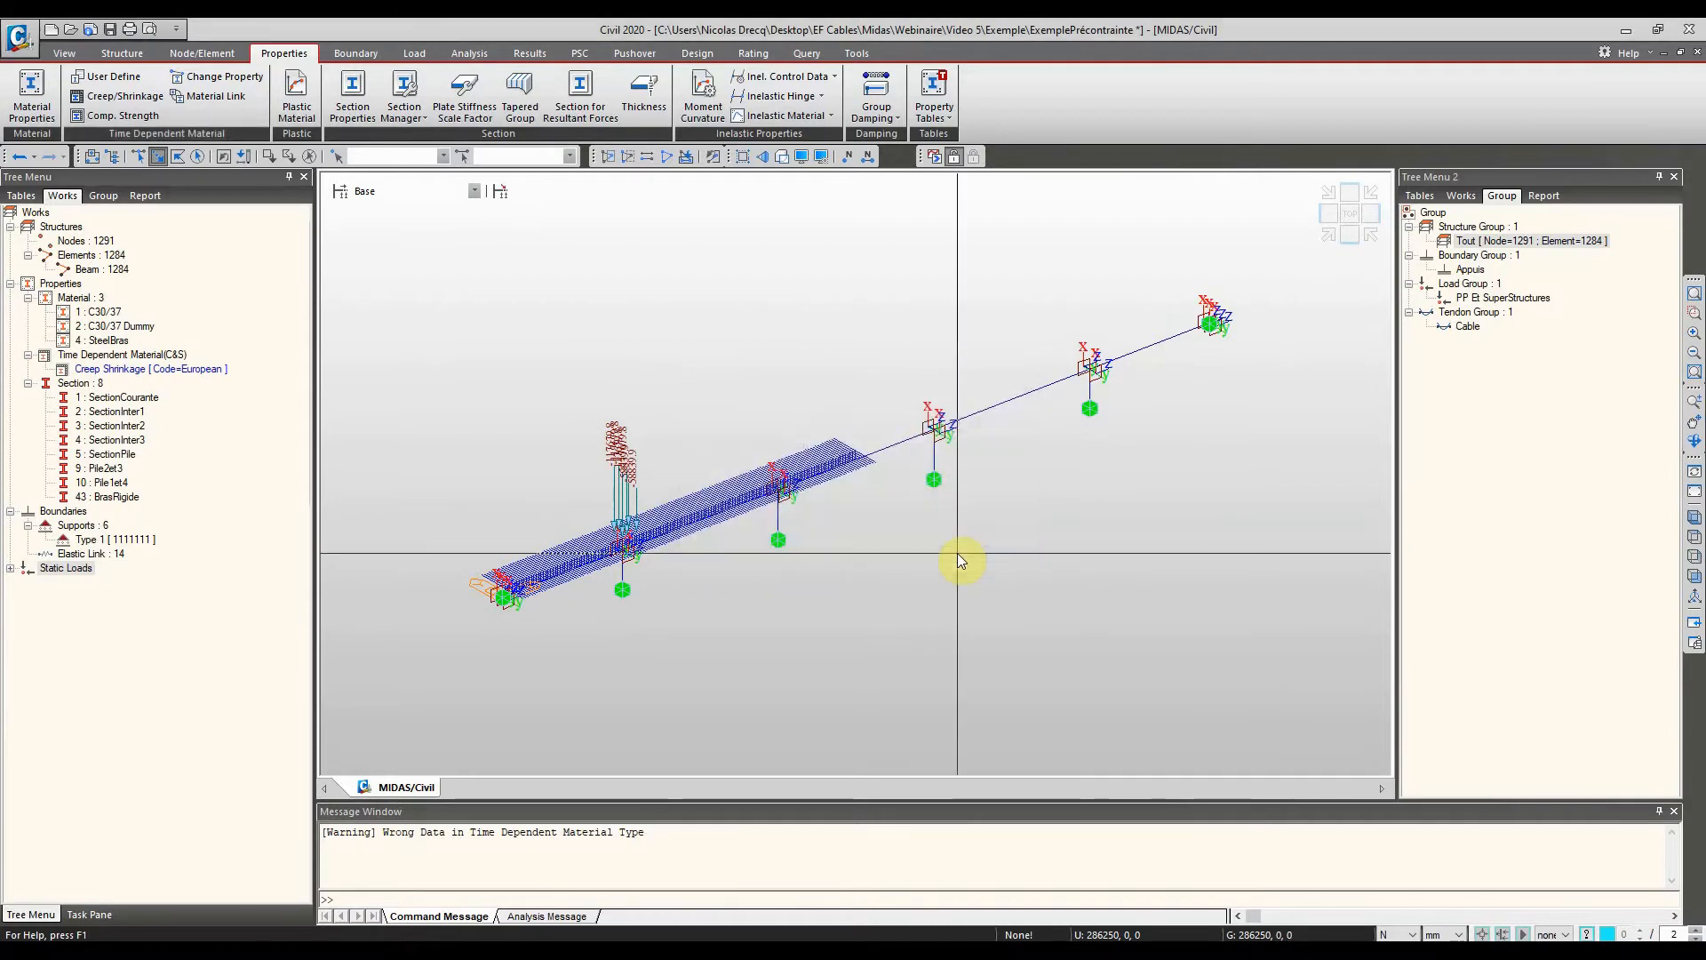
# Add a time-dependent compressive strength material named ResBeton that uses the European code
pyautogui.click(105, 114)
pyautogui.click(969, 433)
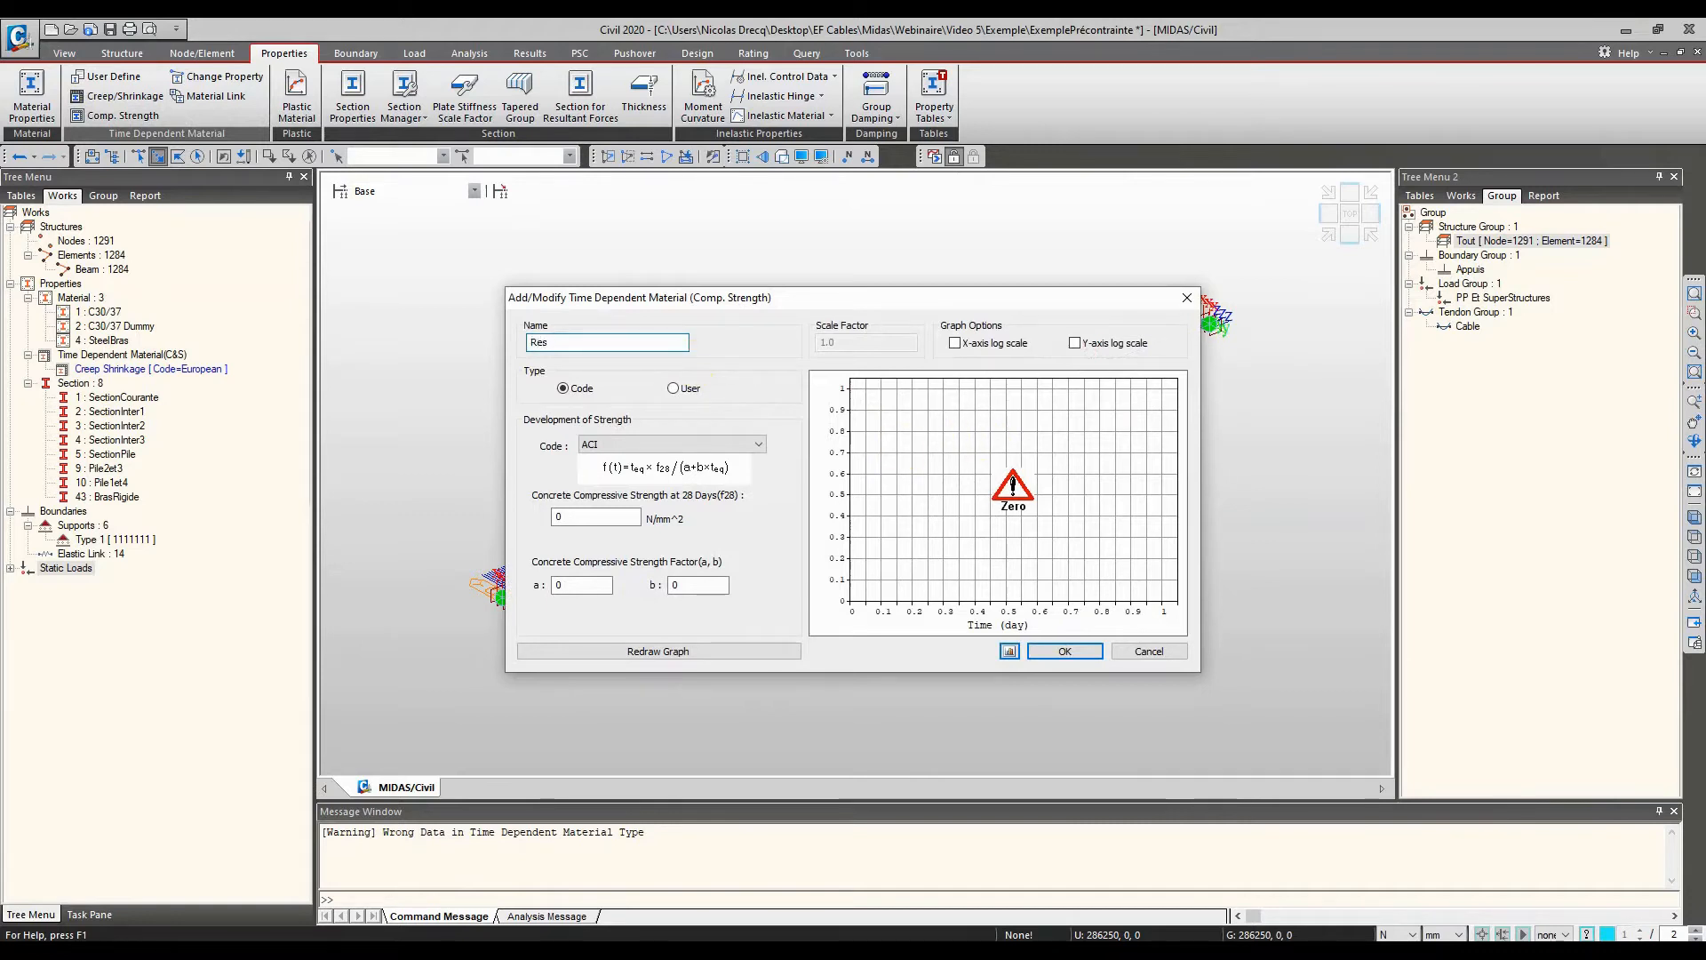
pyautogui.write('ResBeton')
pyautogui.click(724, 443)
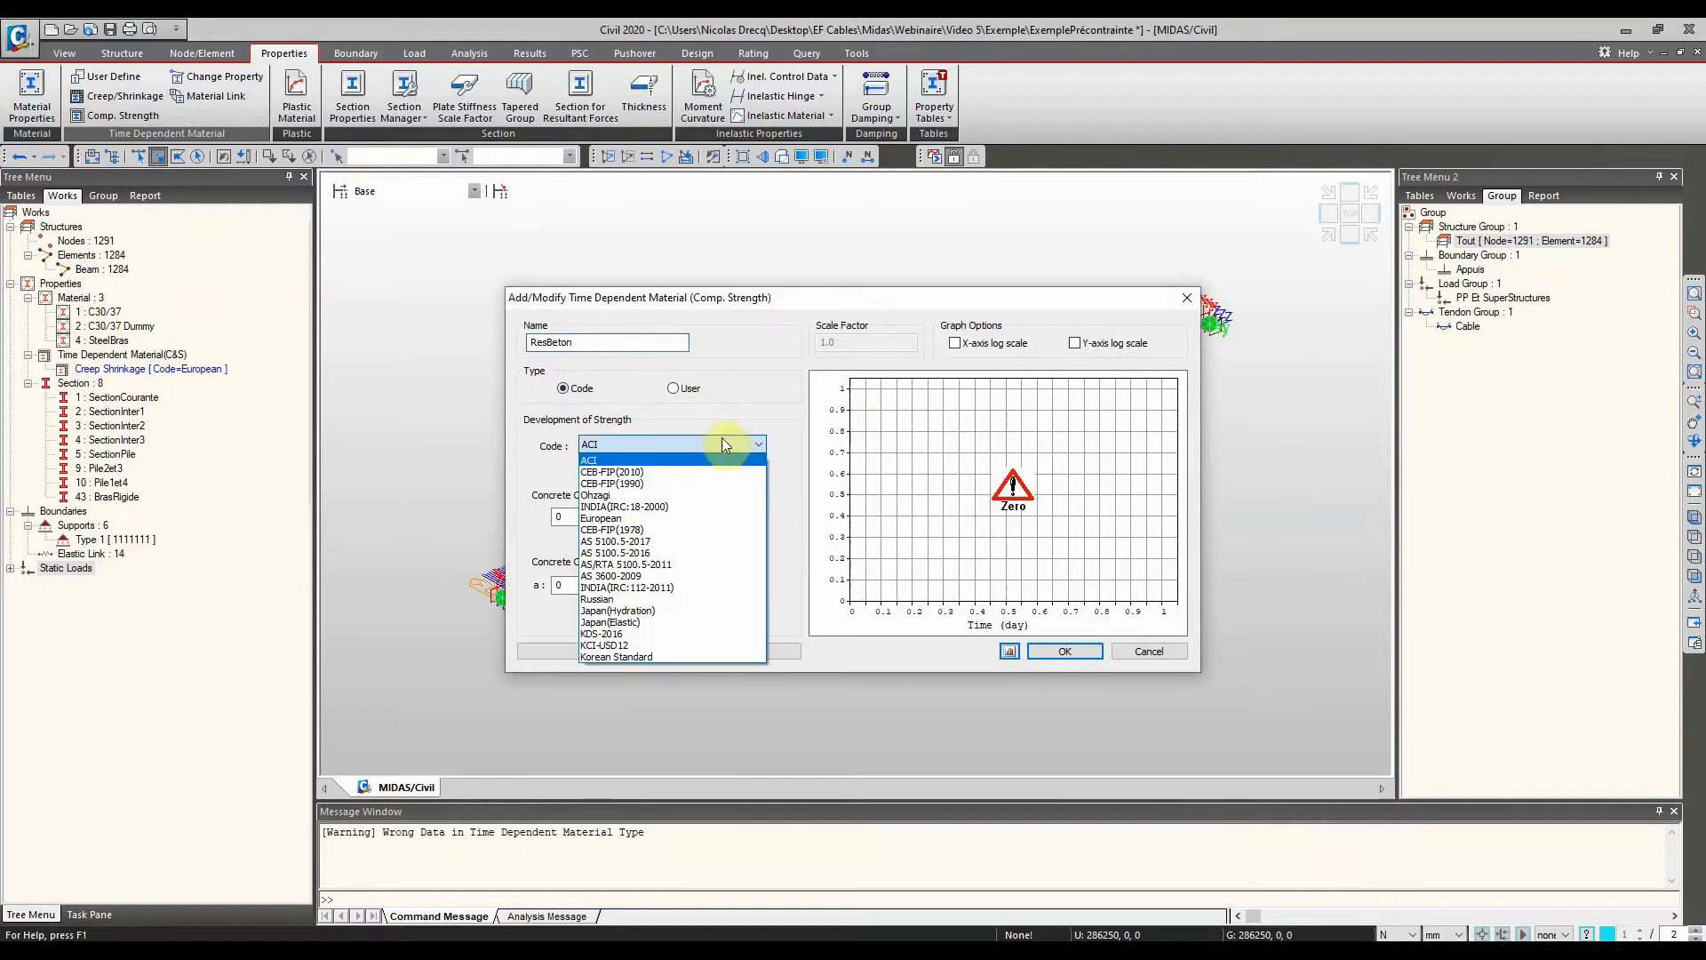
pyautogui.click(667, 514)
# Set ResBeton's mean 28-day compressive strength to 38 N/mm², redraw its strength curve and save the definition
pyautogui.moveTo(582, 520); pyautogui.dragTo(510, 507)
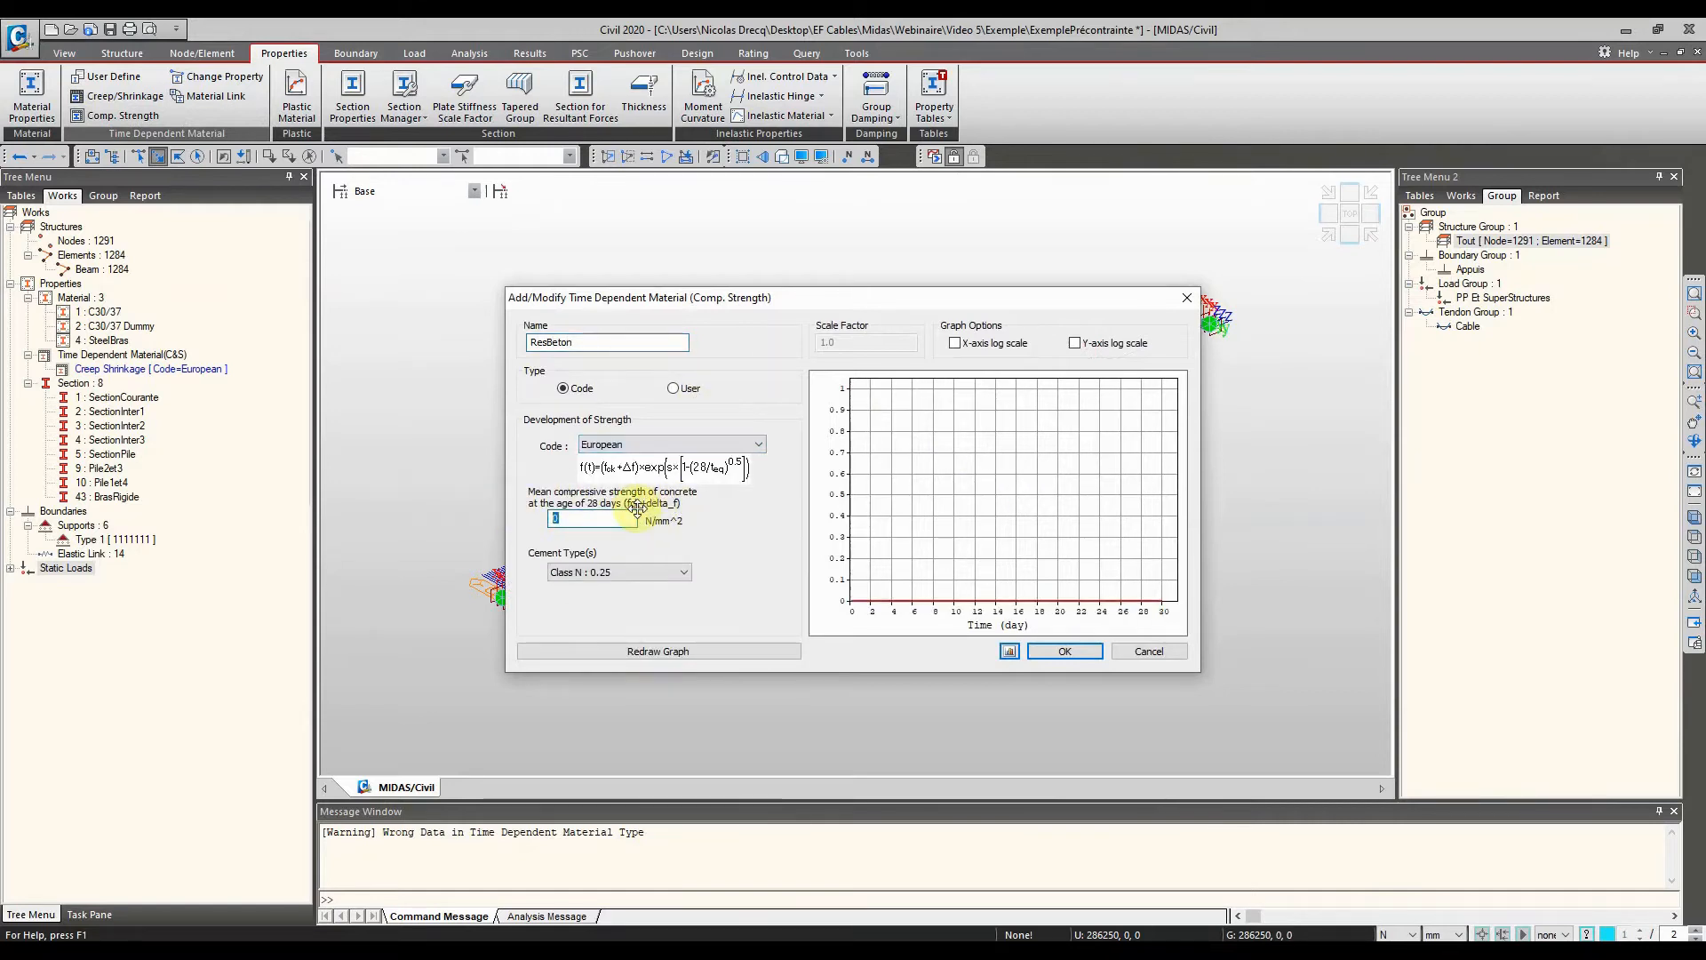
pyautogui.write('38')
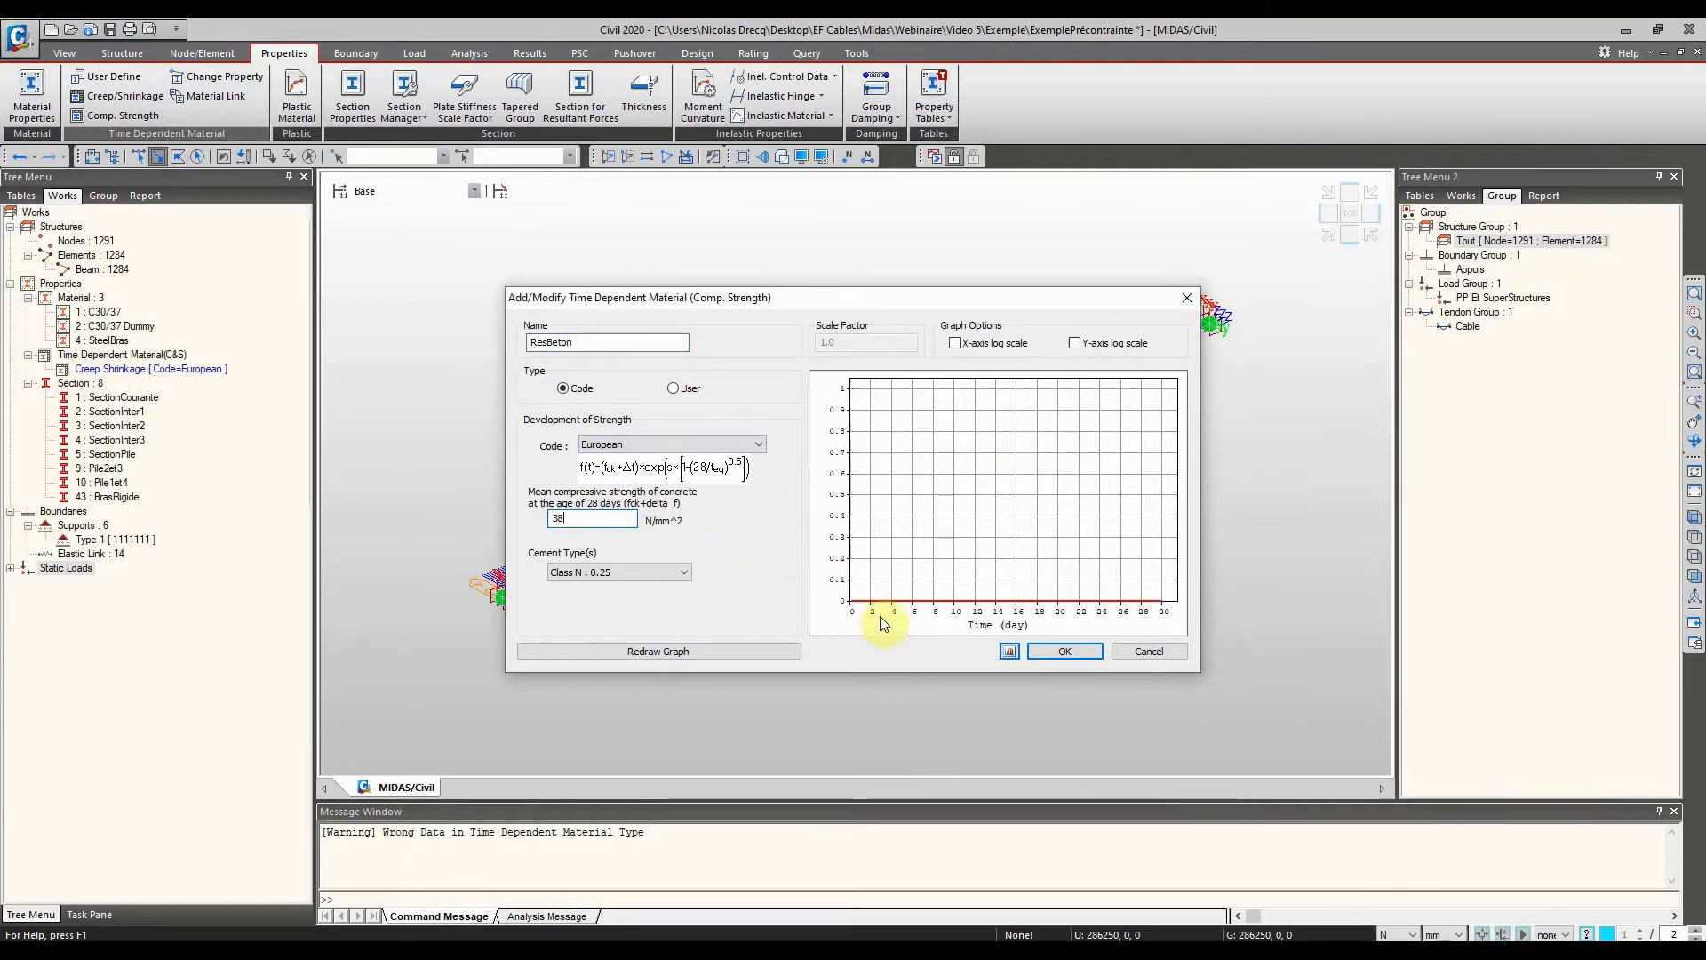
pyautogui.click(683, 649)
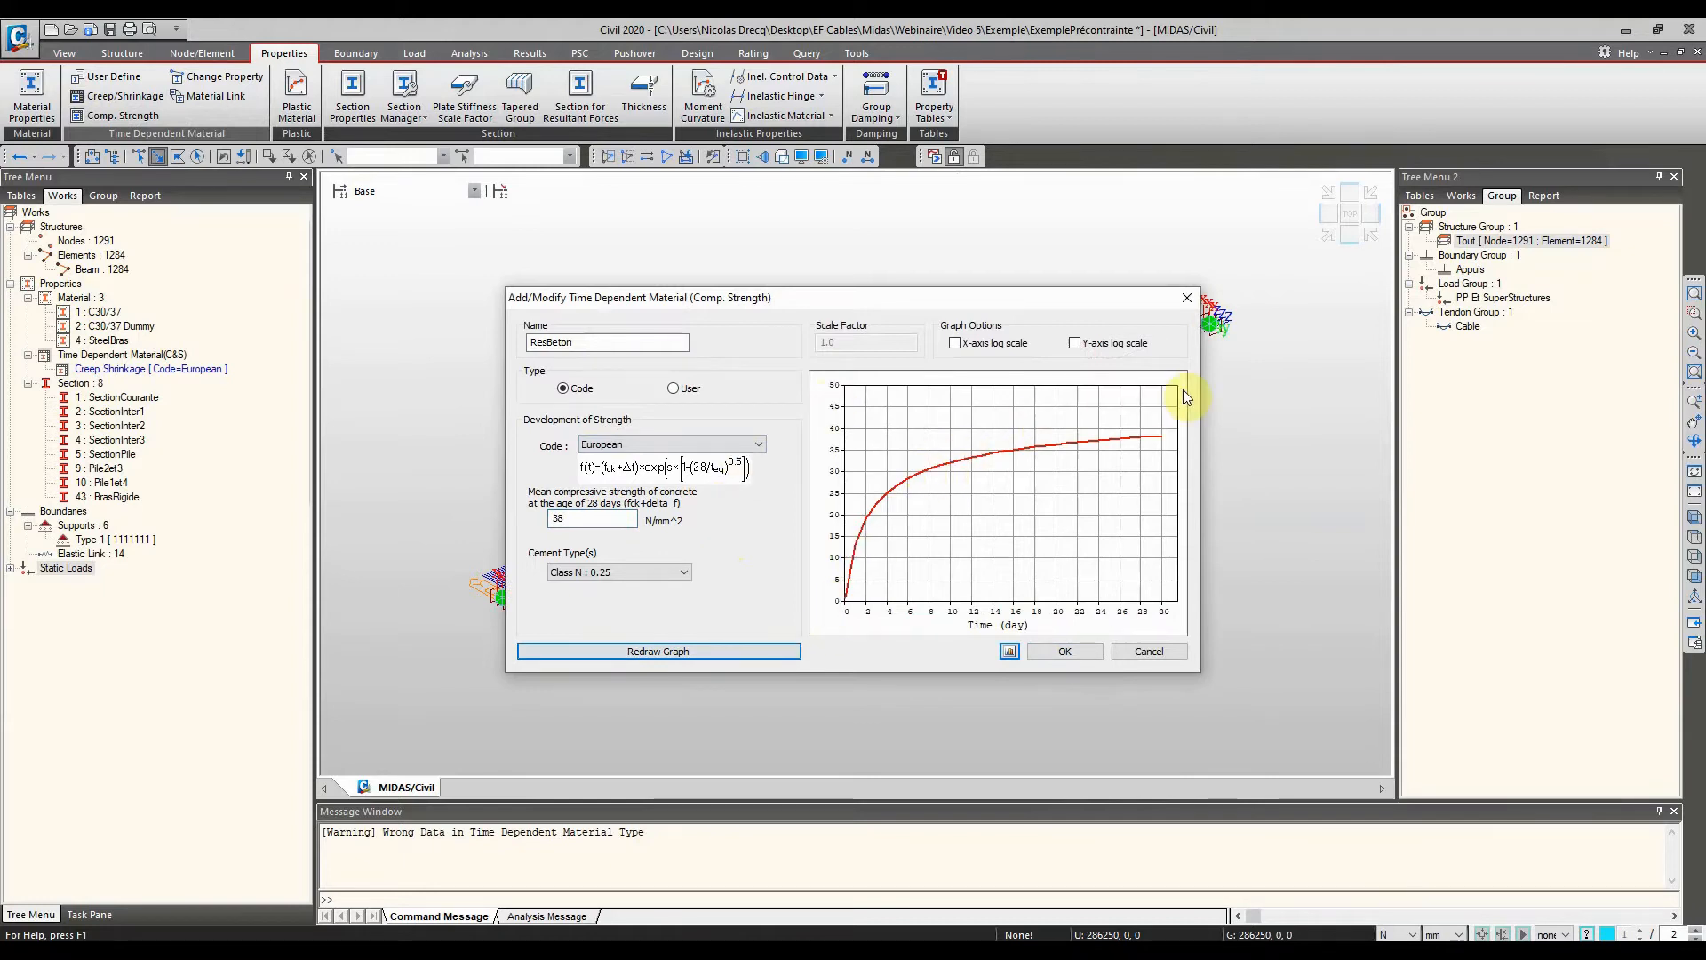
pyautogui.click(1065, 652)
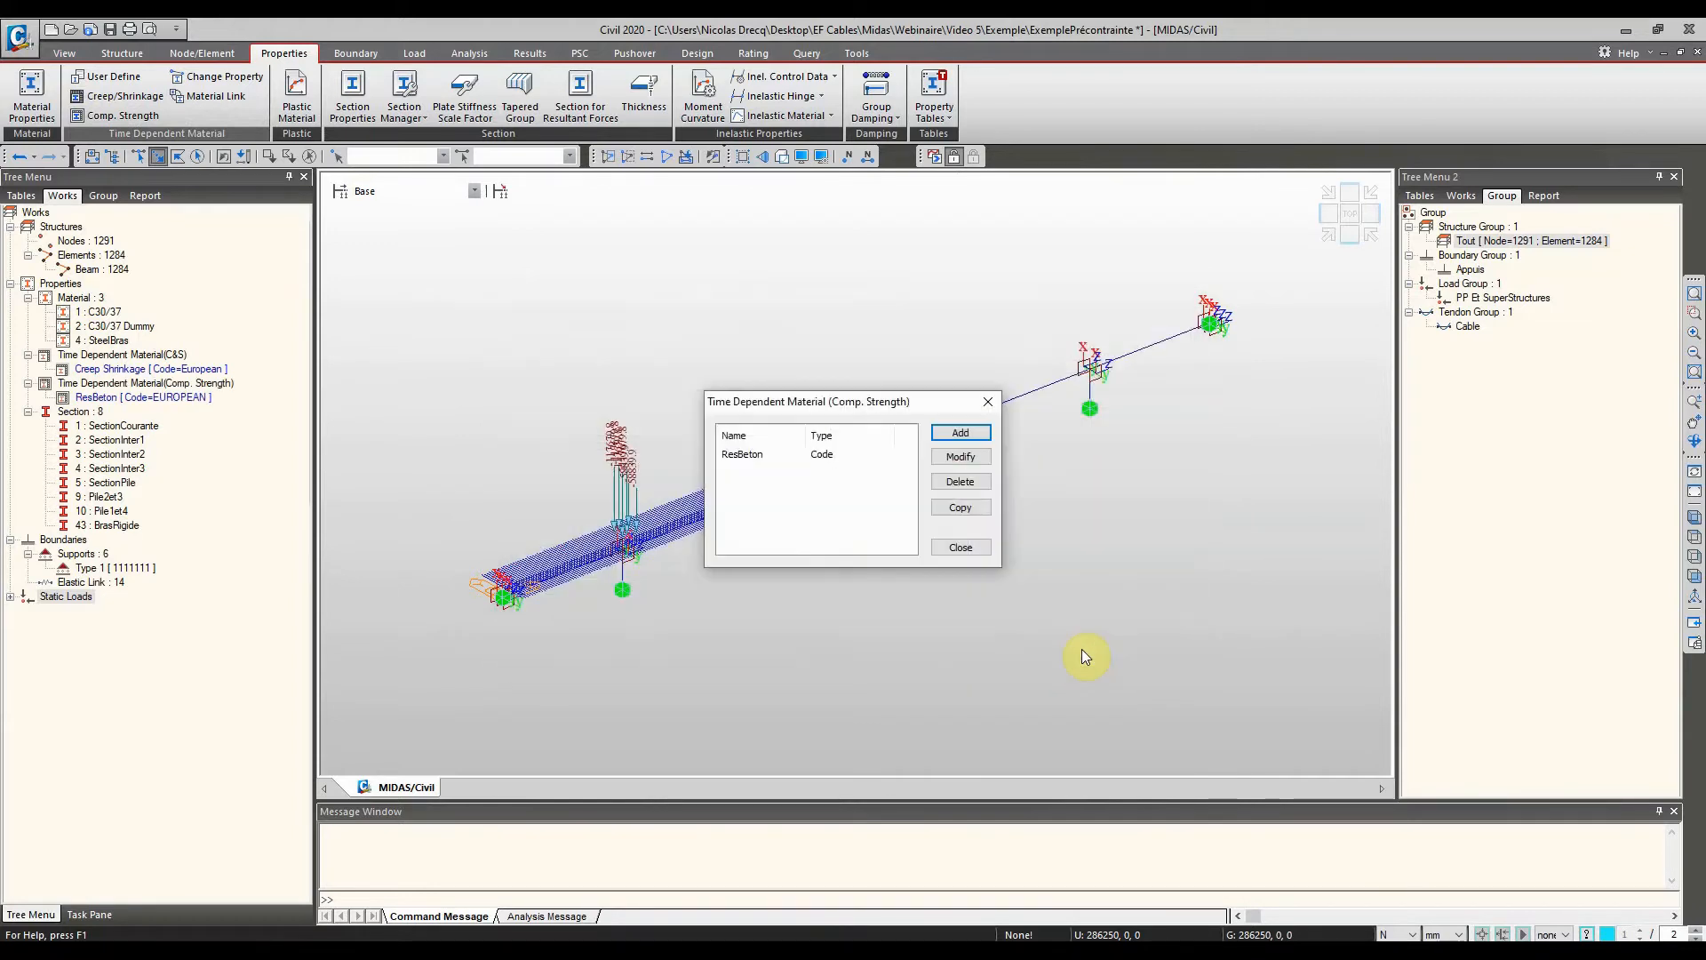
pyautogui.click(973, 546)
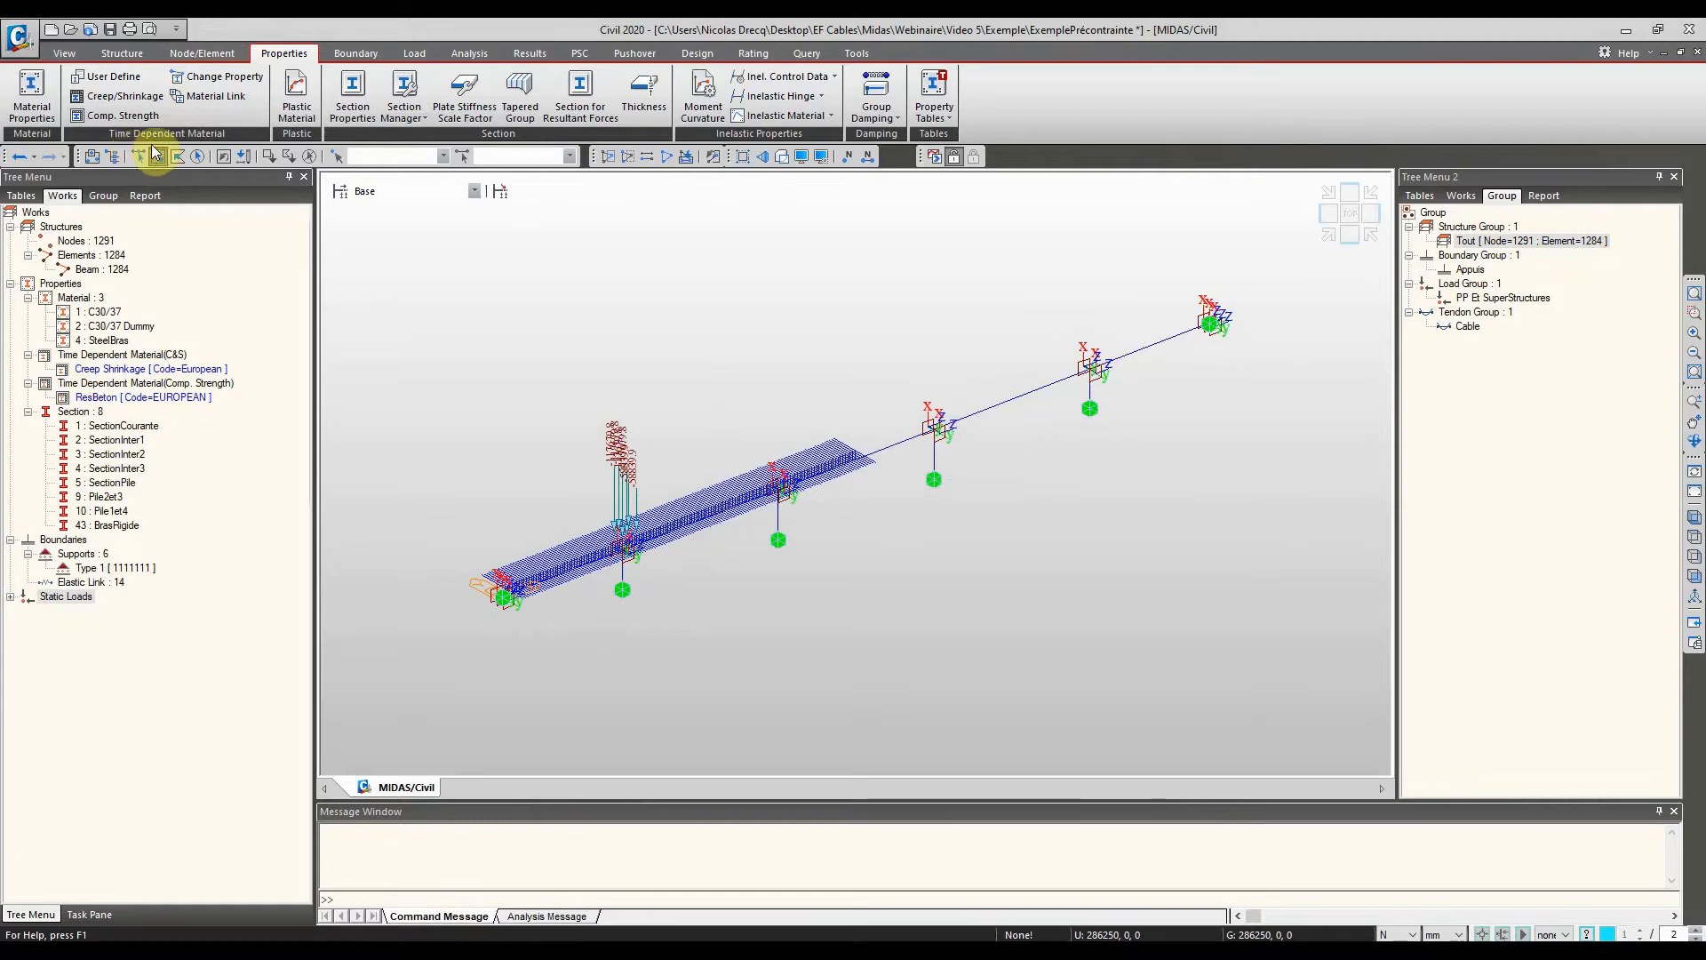
# Link the C30/37 material to the Creep Shrinkage and ResBeton time-dependent properties
pyautogui.click(218, 76)
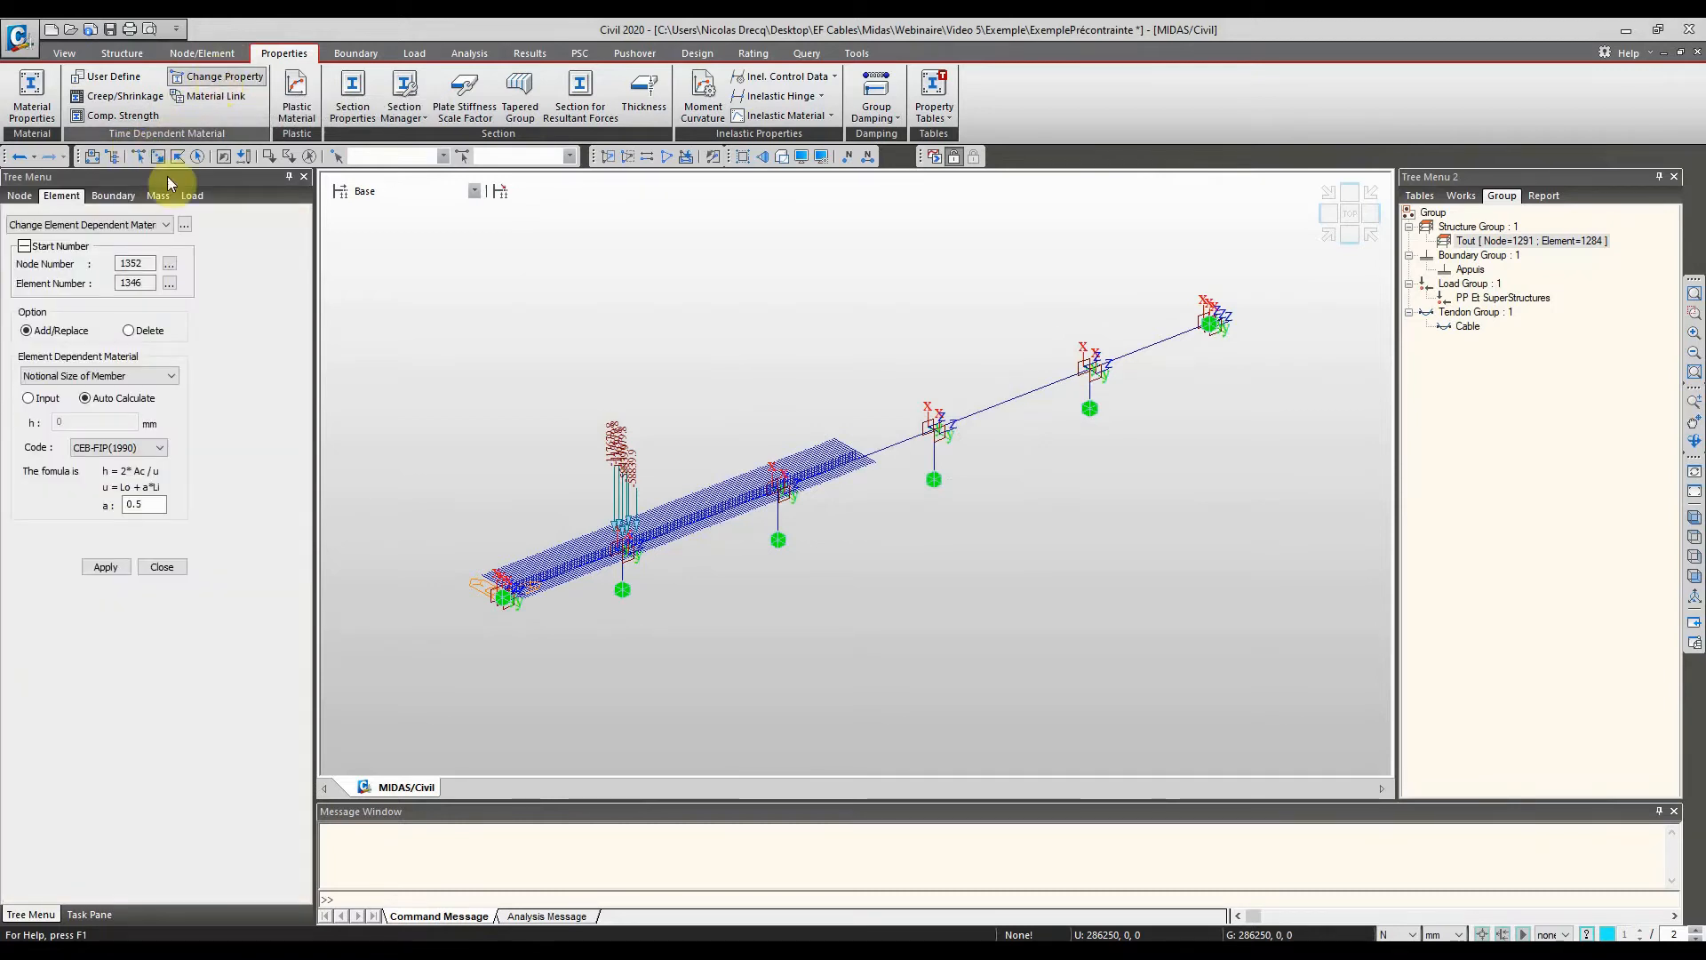
pyautogui.click(211, 96)
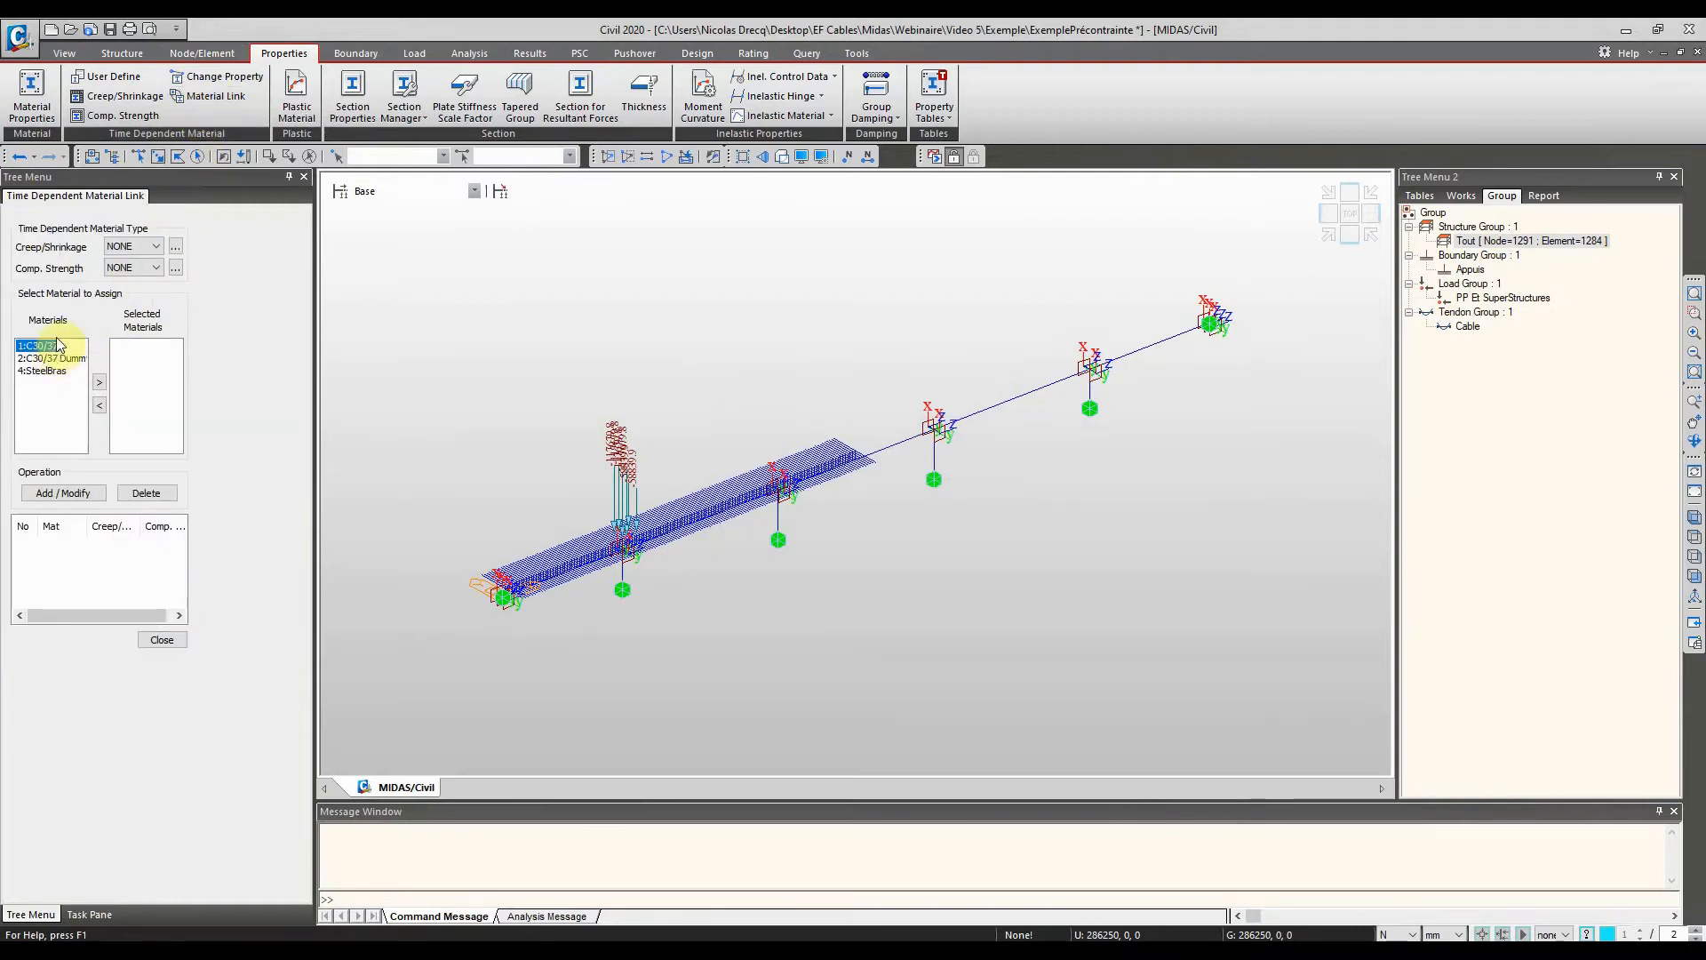
pyautogui.click(152, 247)
pyautogui.click(129, 270)
pyautogui.click(145, 268)
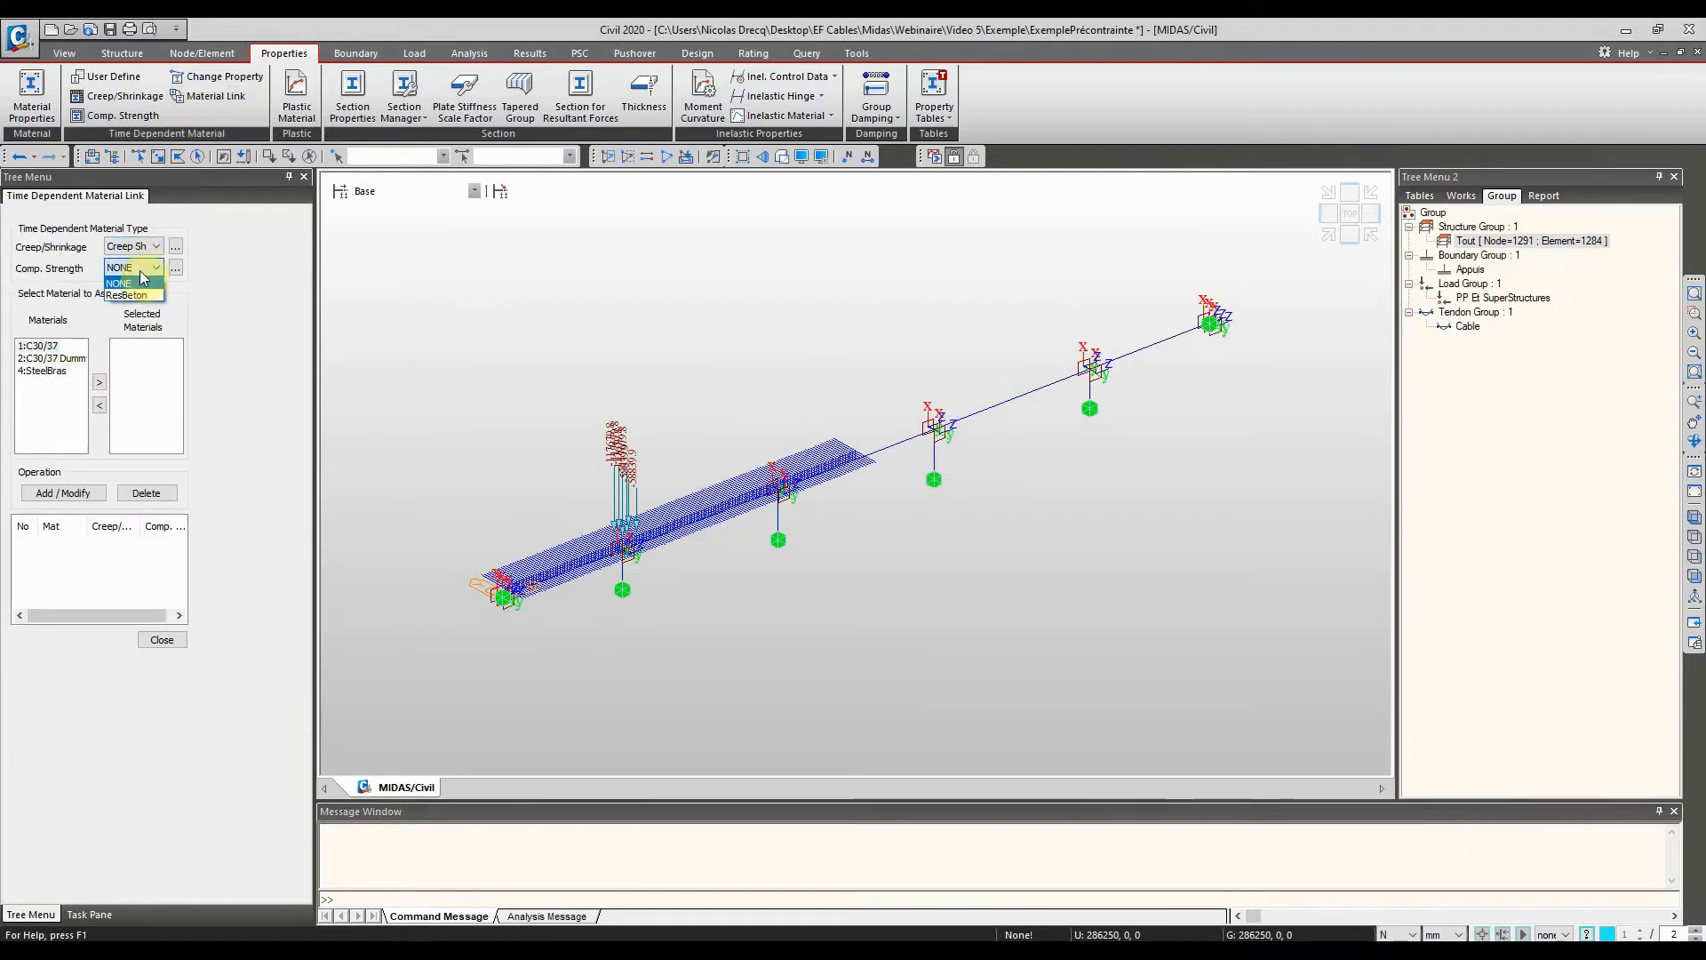
pyautogui.click(126, 294)
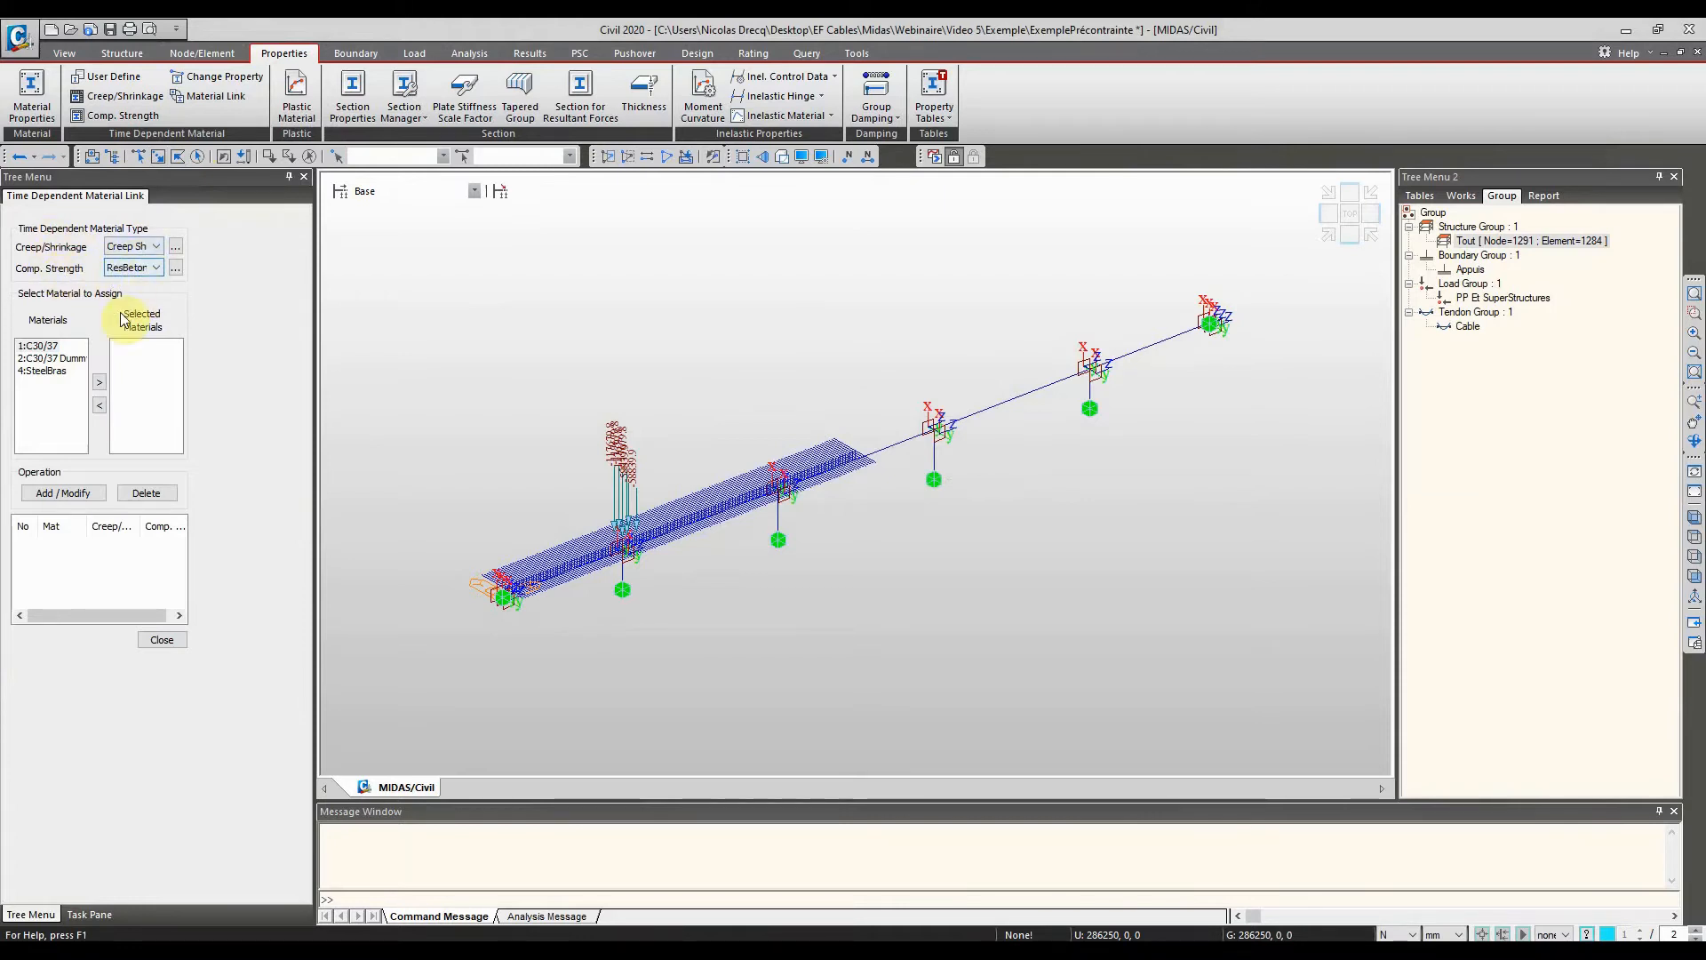
pyautogui.click(56, 346)
pyautogui.click(99, 382)
pyautogui.click(55, 494)
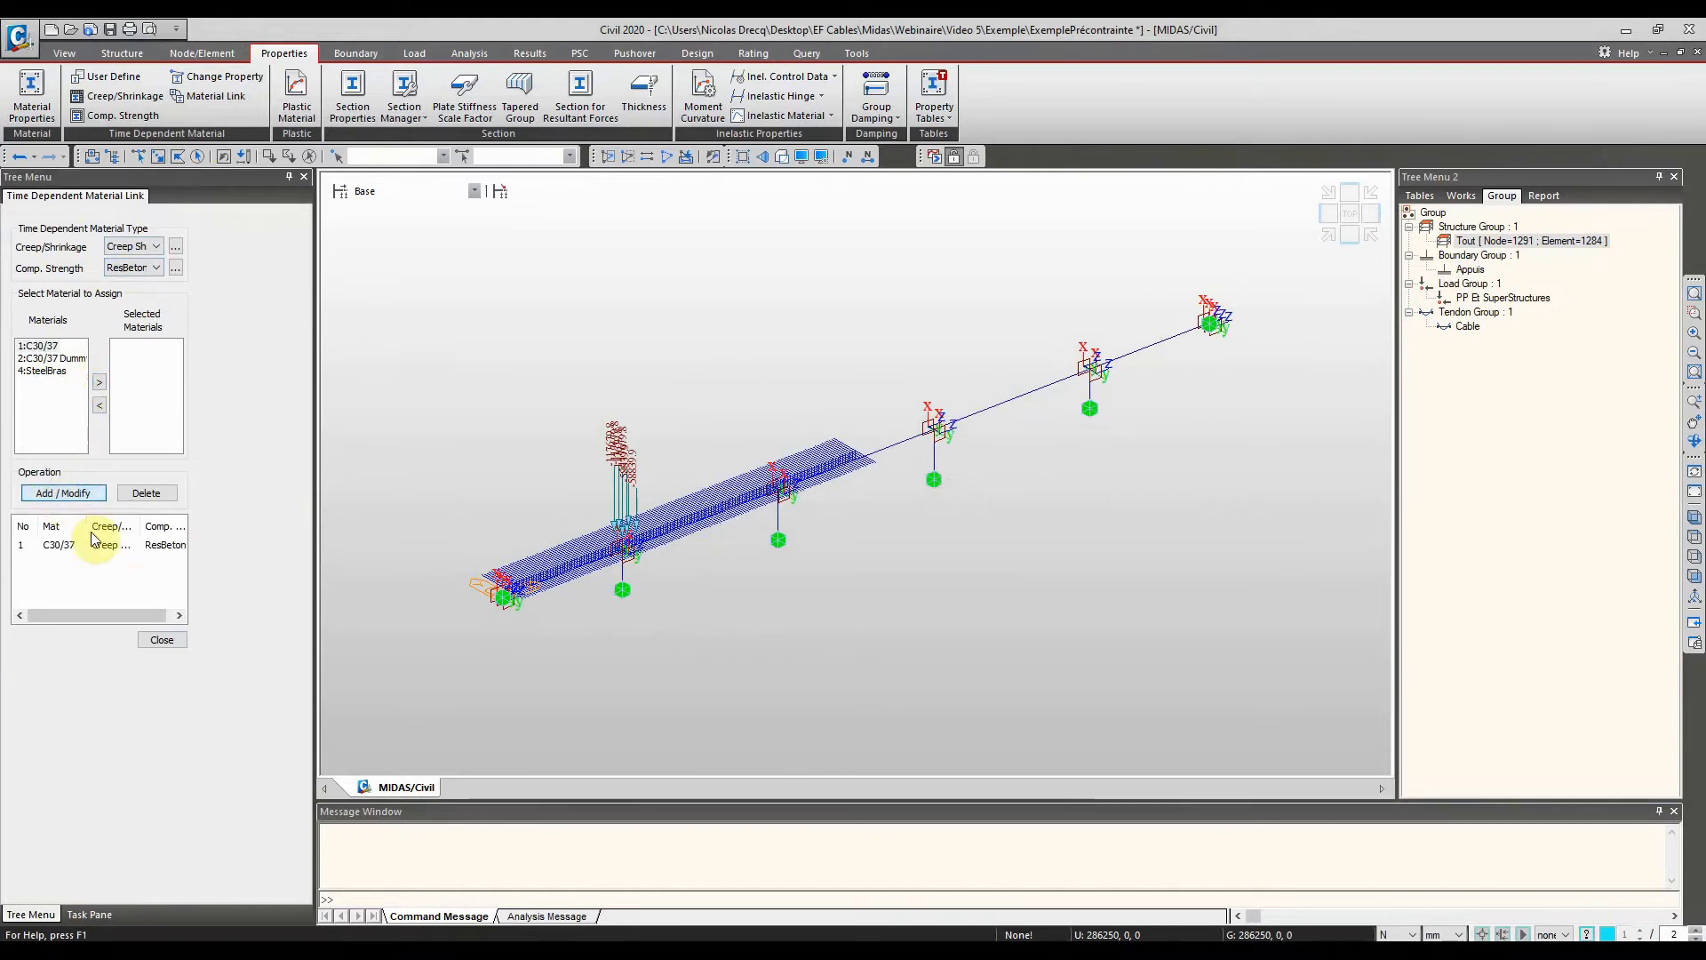
pyautogui.click(153, 638)
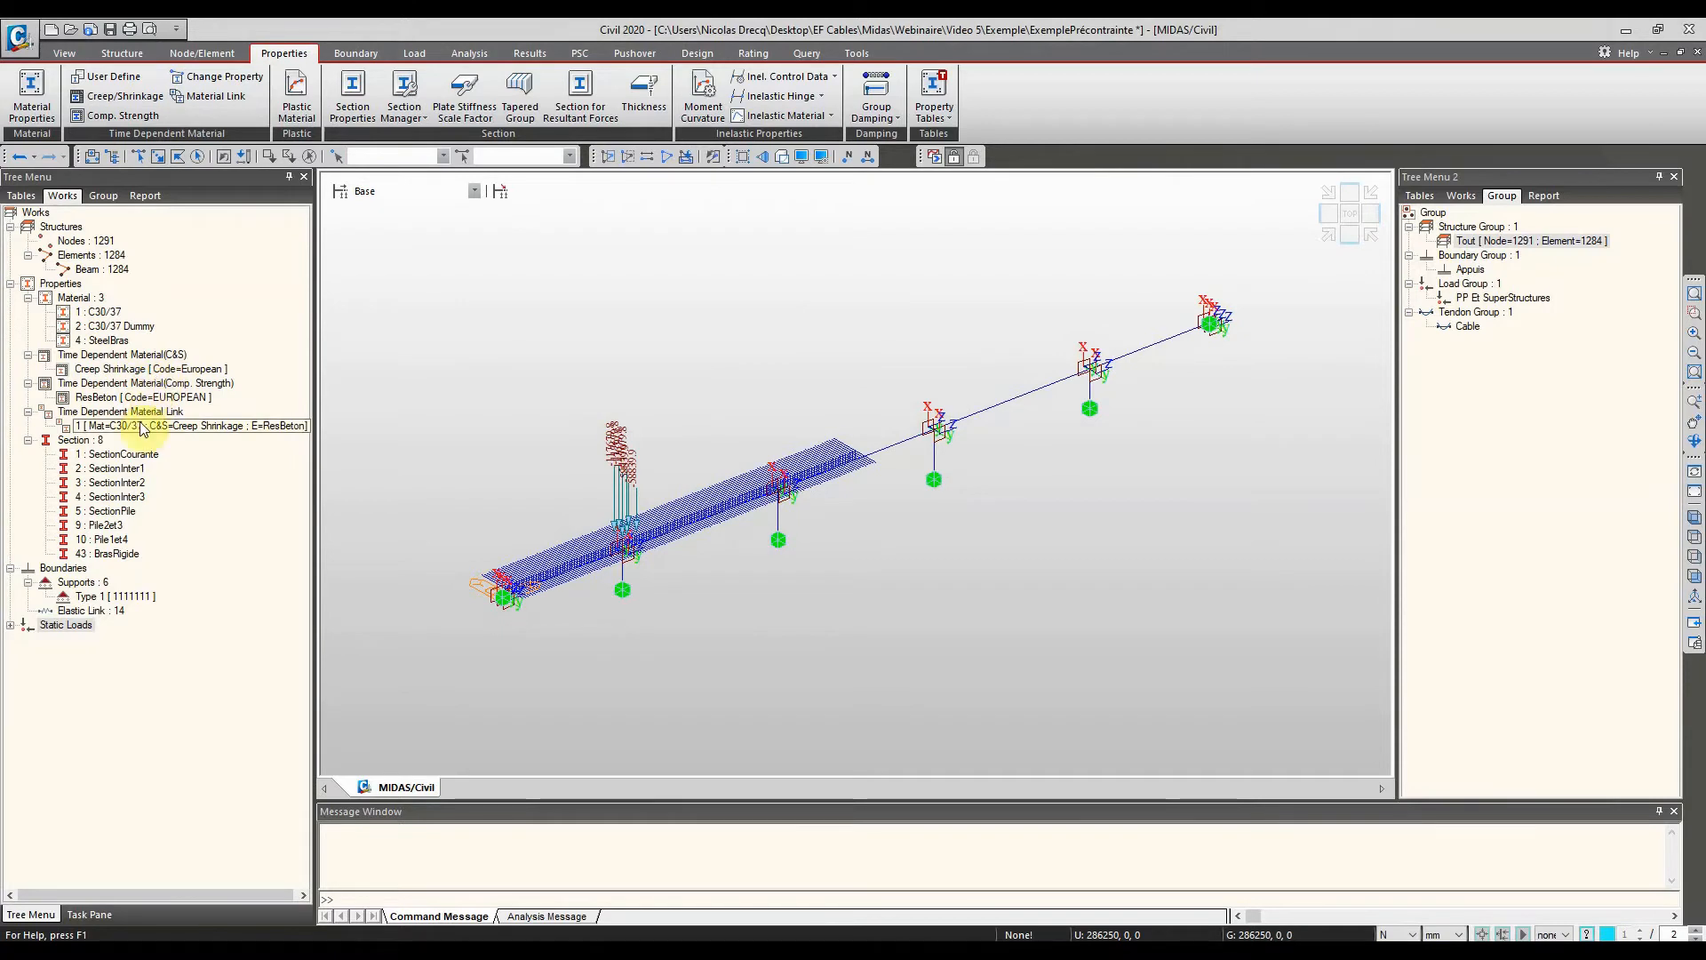
# Add a static load case named Precontrainte with type Prestress (PS) and save the model
pyautogui.click(109, 29)
pyautogui.moveTo(493, 282); pyautogui.dragTo(464, 297, button='middle')
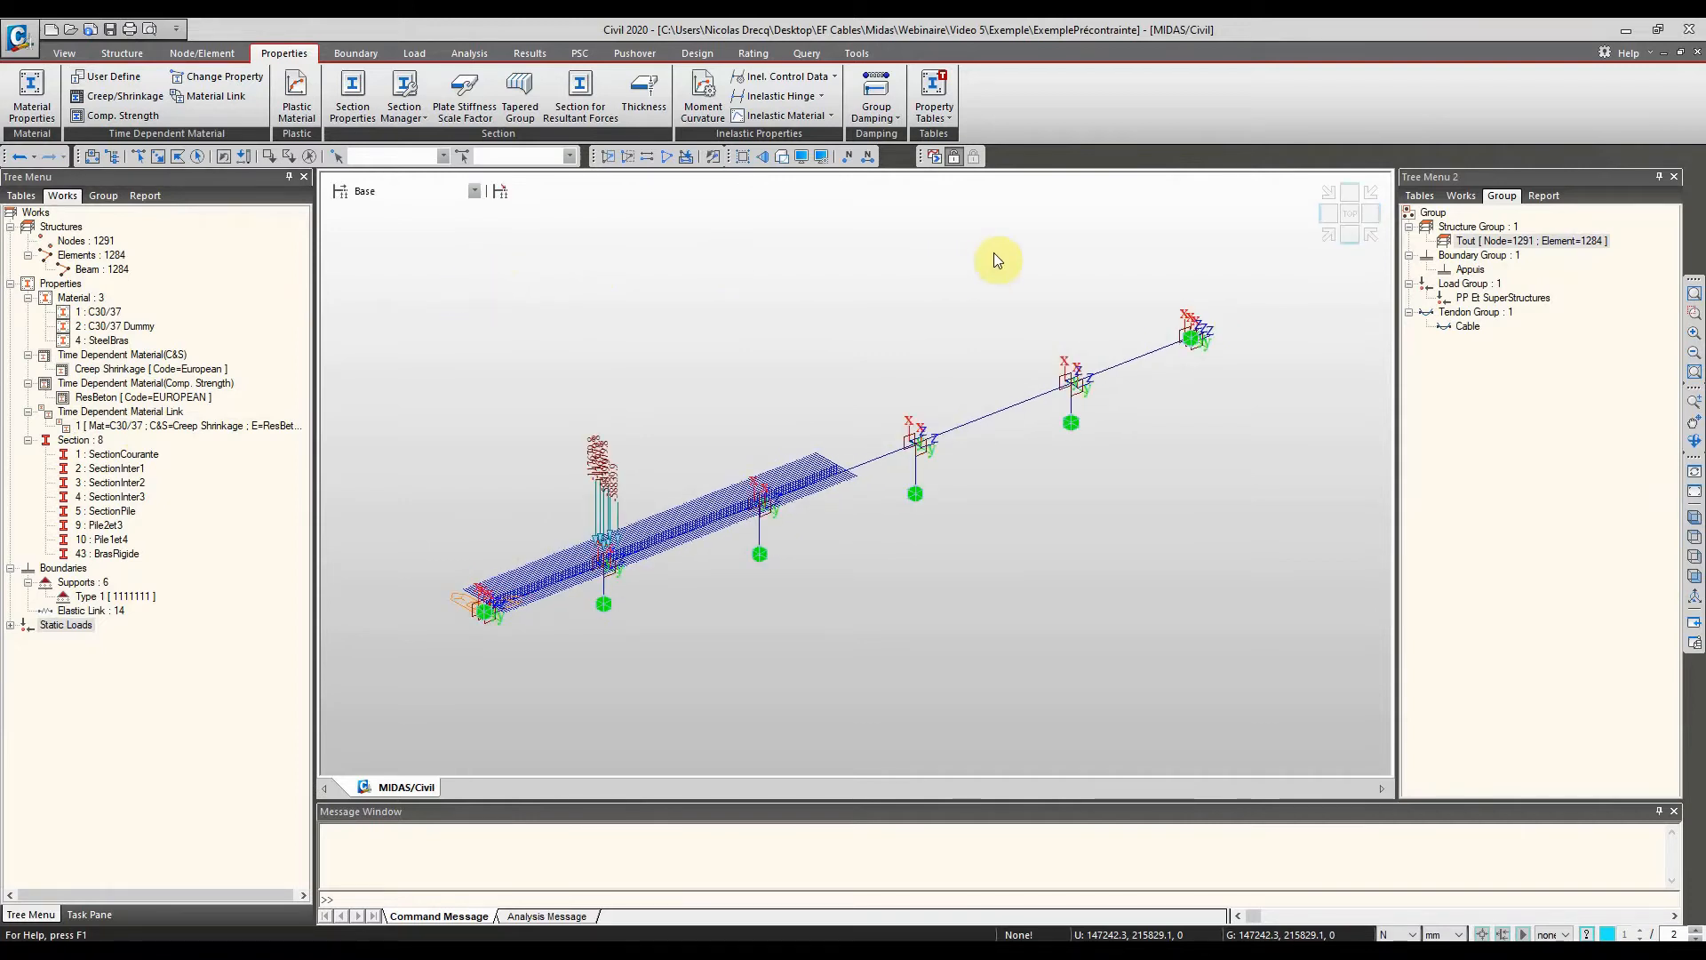
pyautogui.click(408, 53)
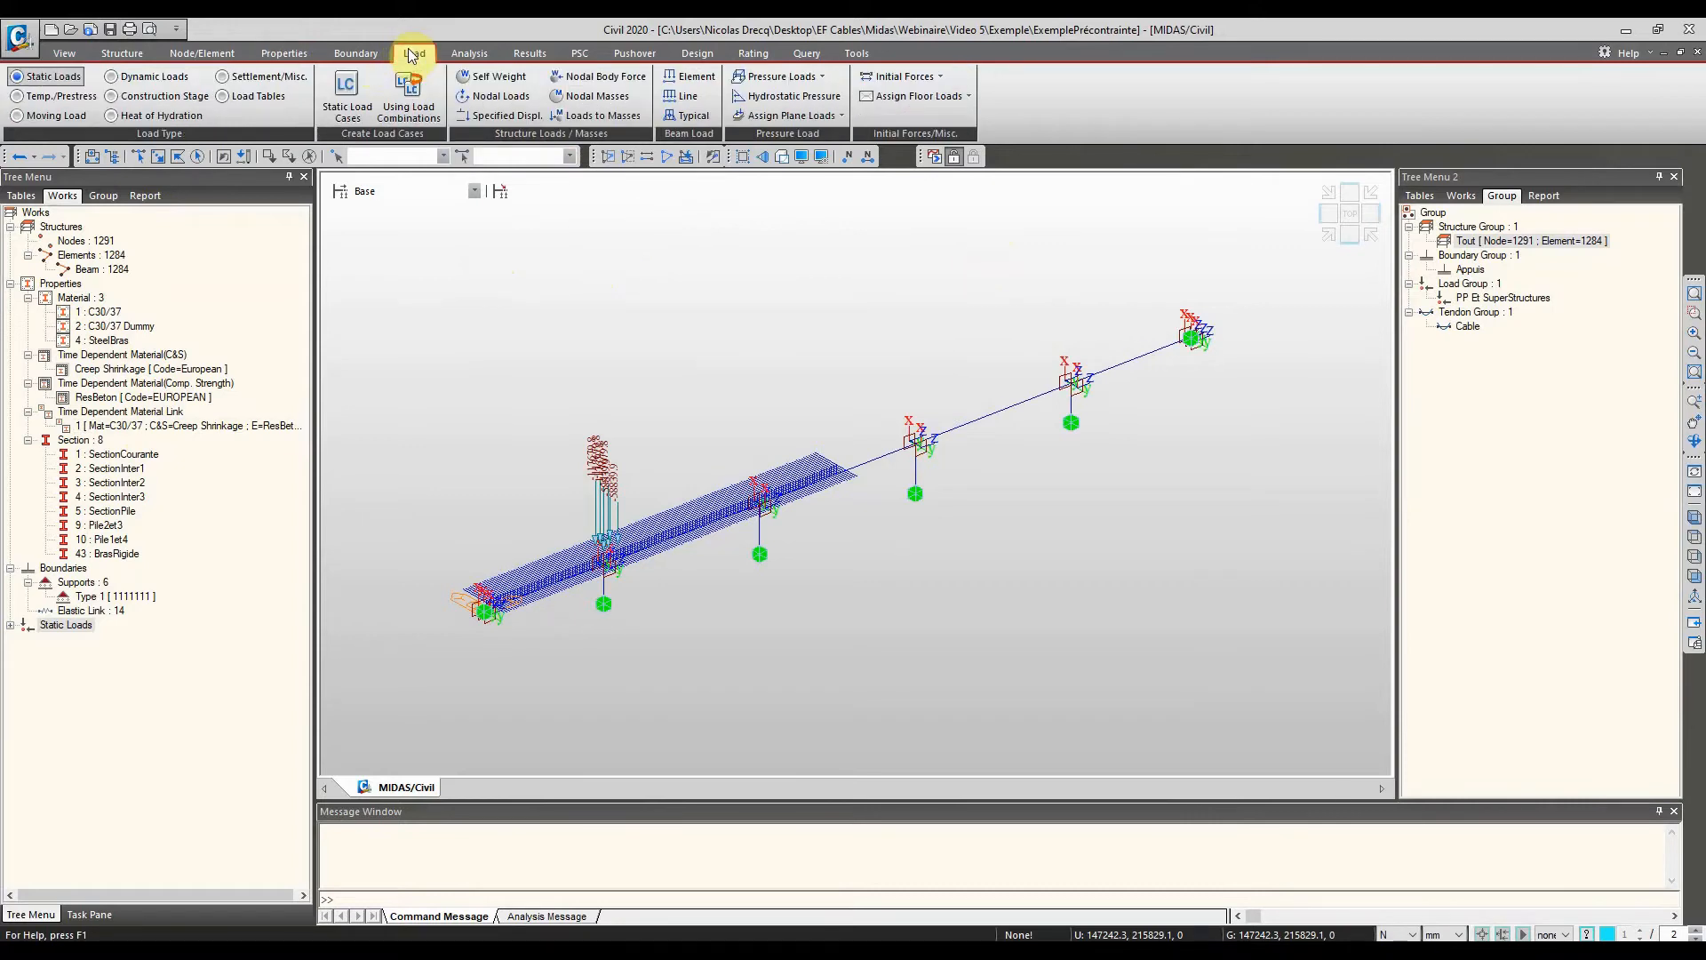
pyautogui.click(347, 94)
pyautogui.write('Precontrainte')
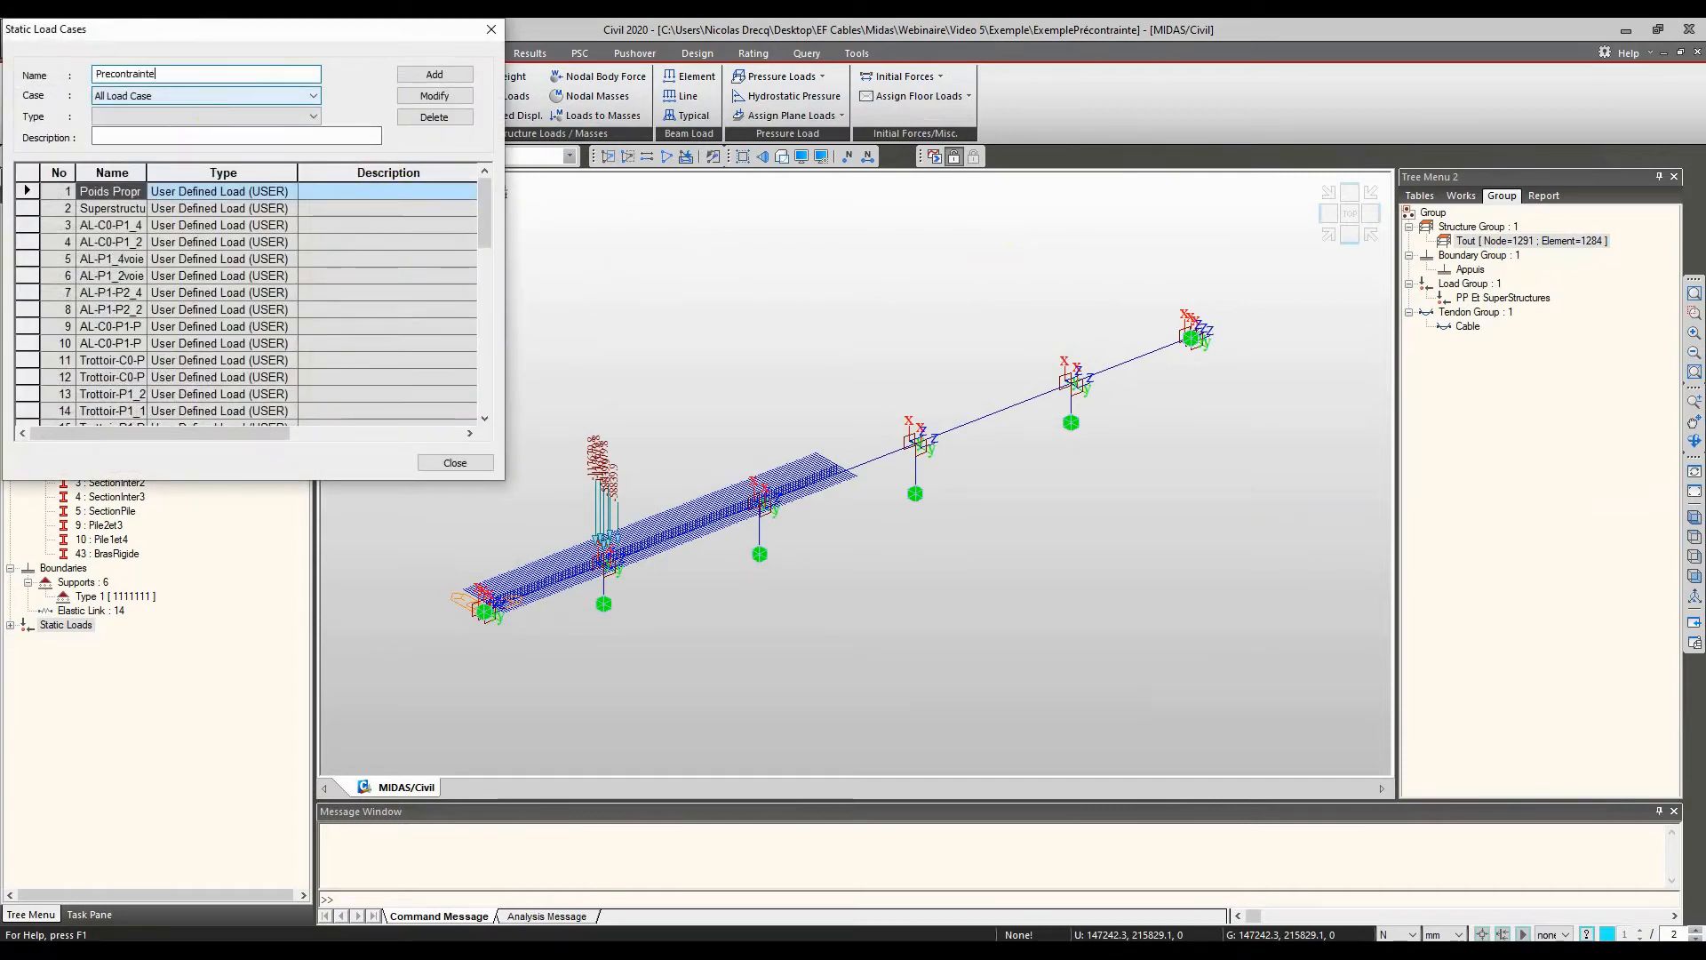
pyautogui.click(268, 116)
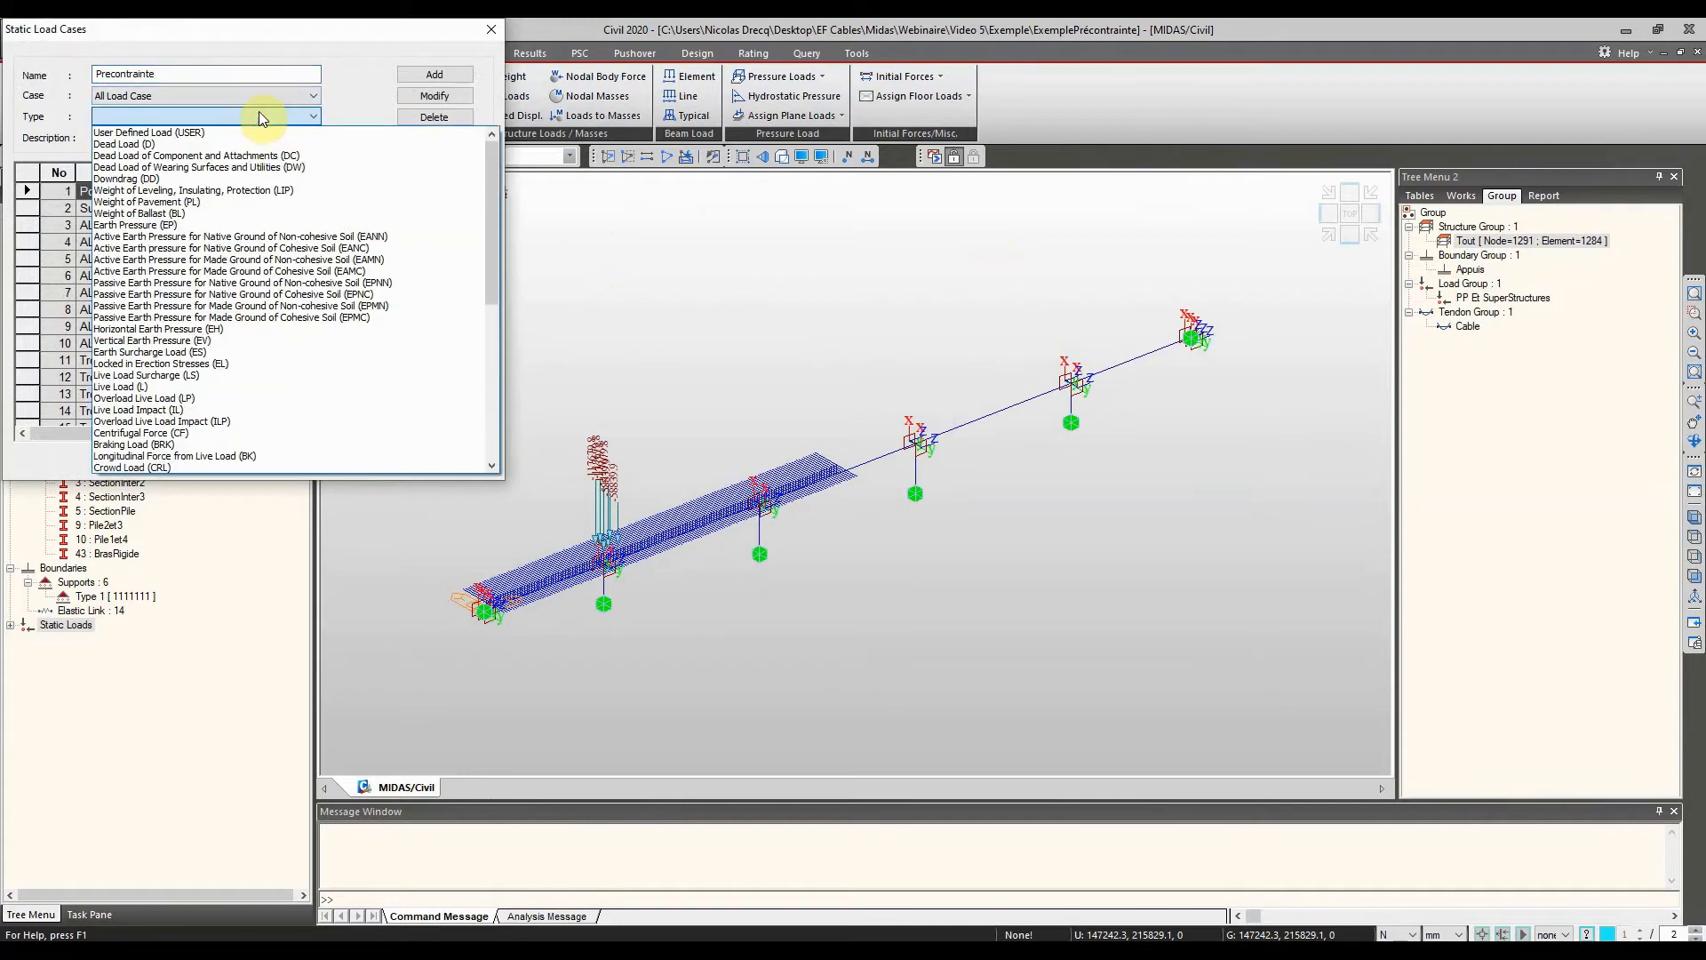
pyautogui.moveTo(488, 175); pyautogui.dragTo(496, 340)
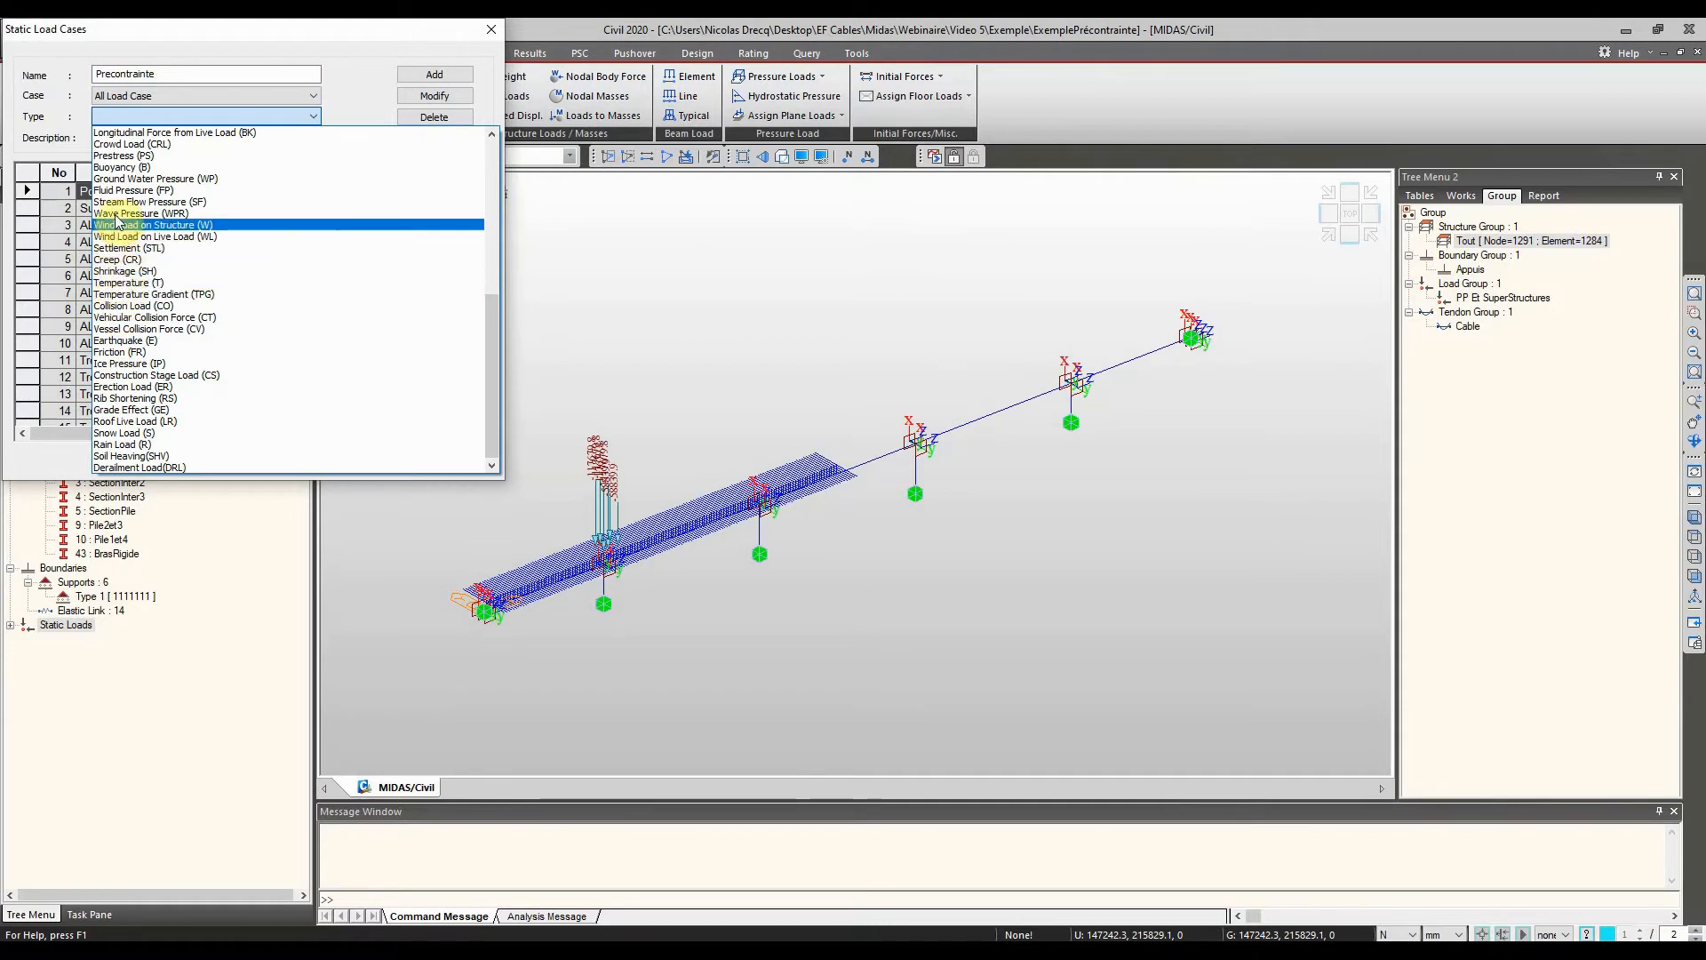
pyautogui.click(124, 155)
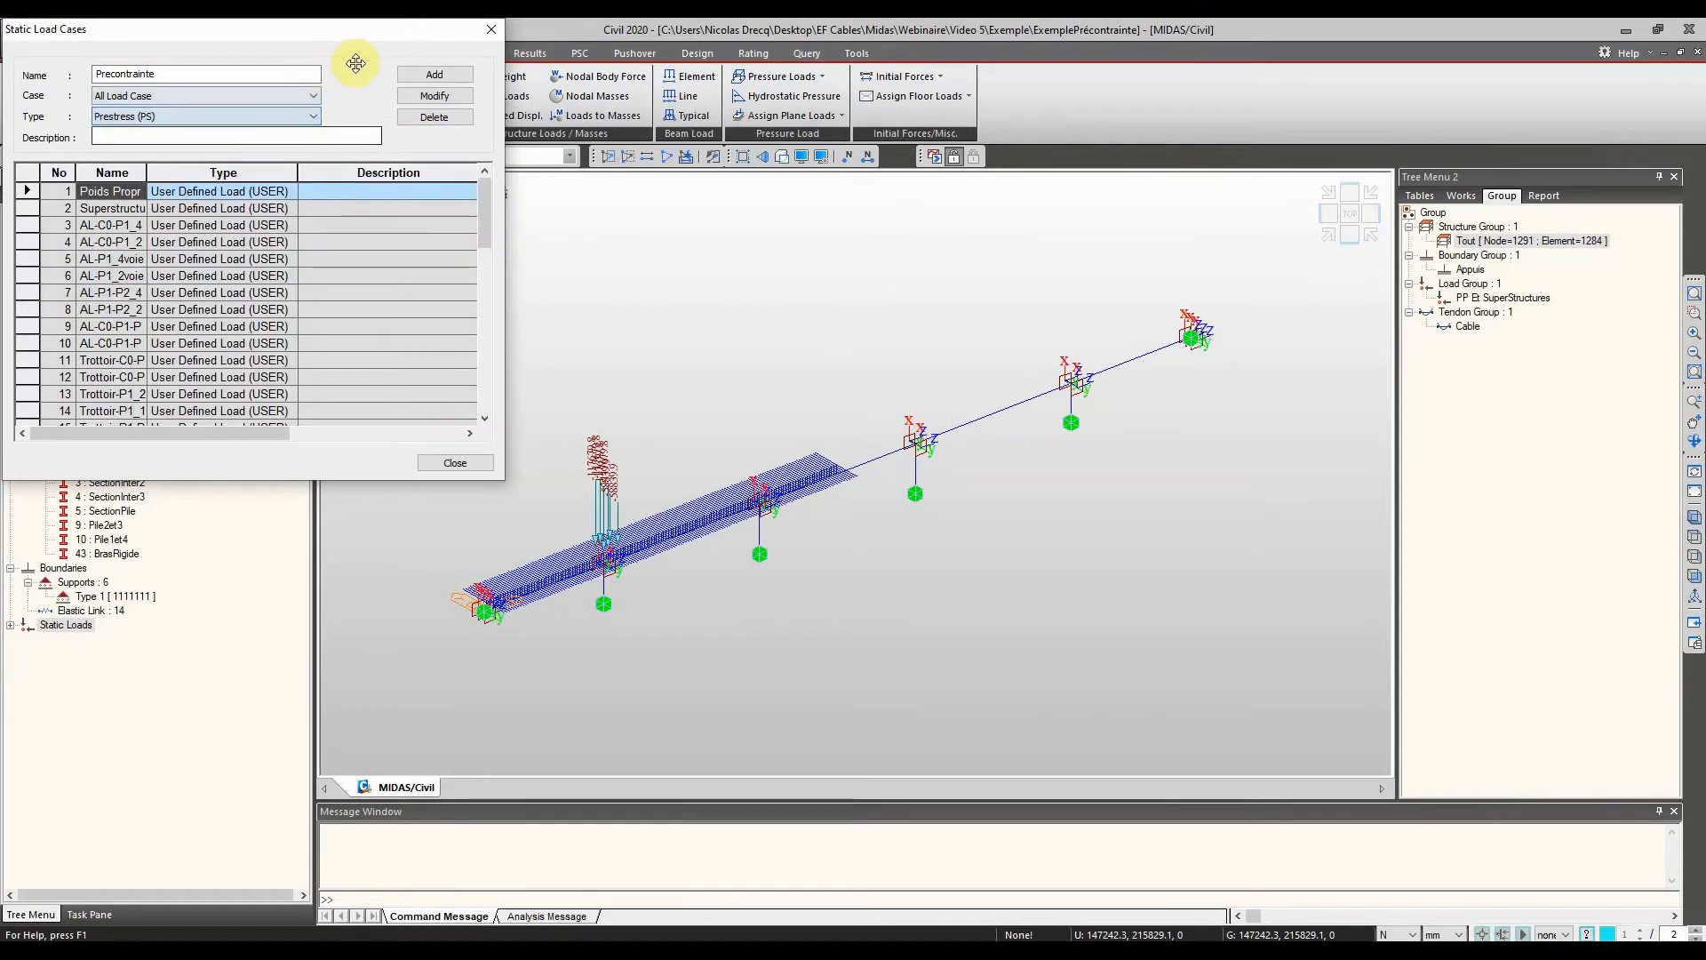
pyautogui.click(435, 76)
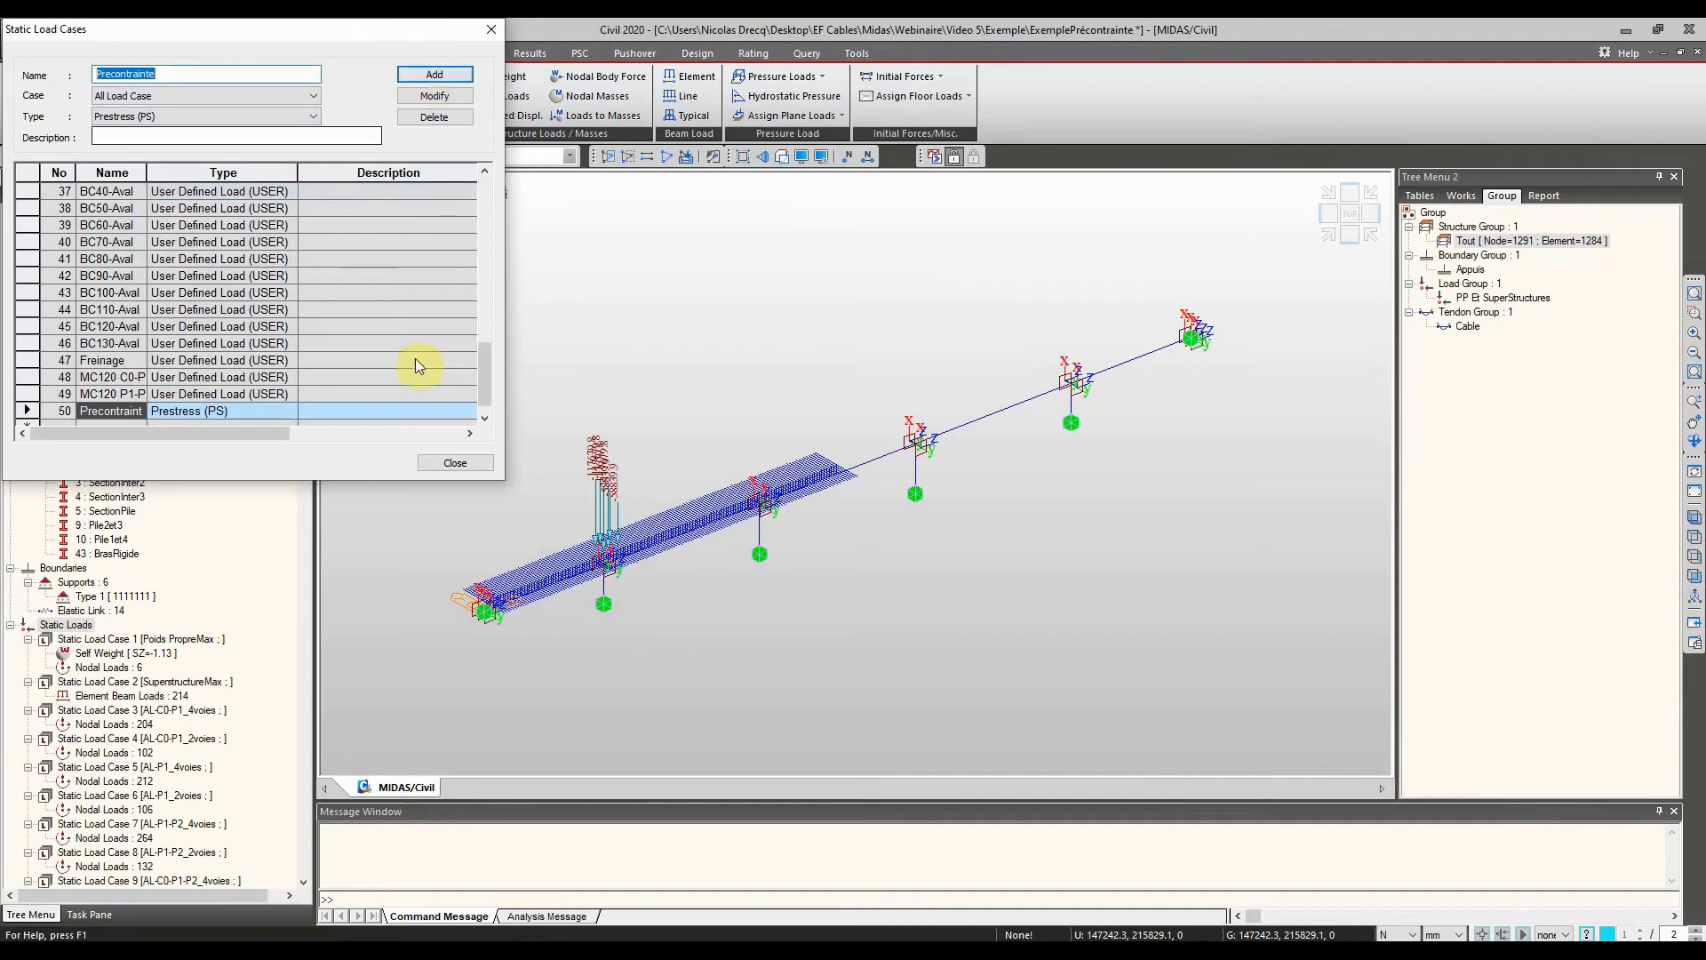
pyautogui.click(452, 462)
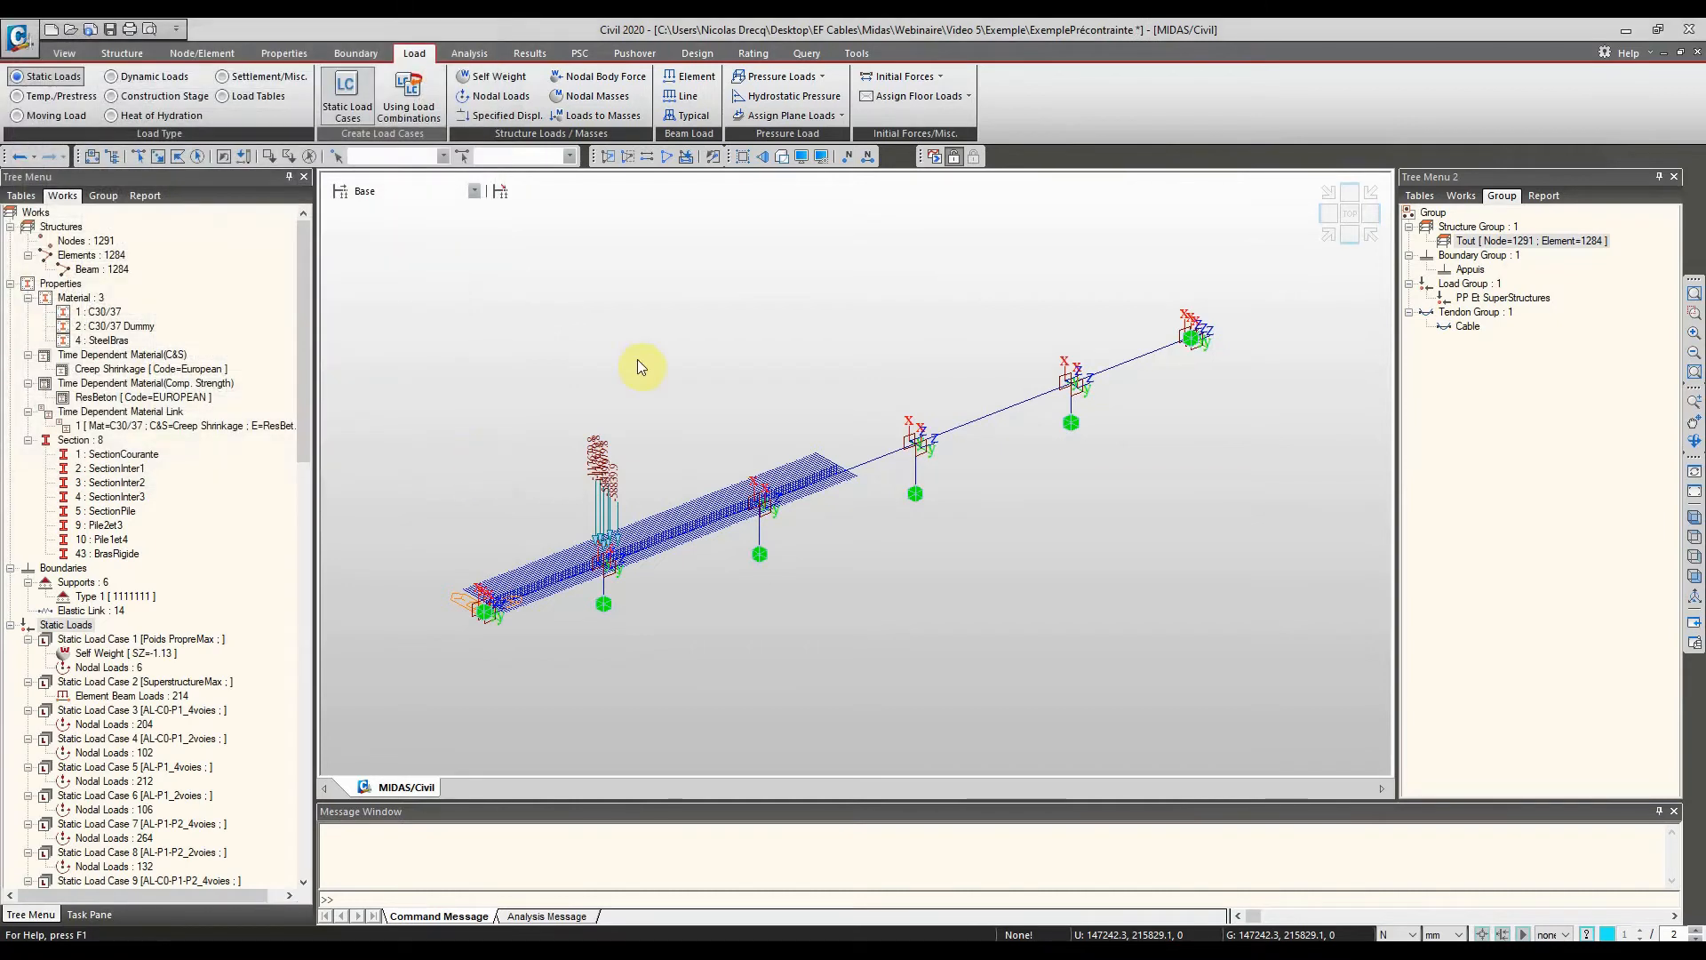
pyautogui.click(109, 30)
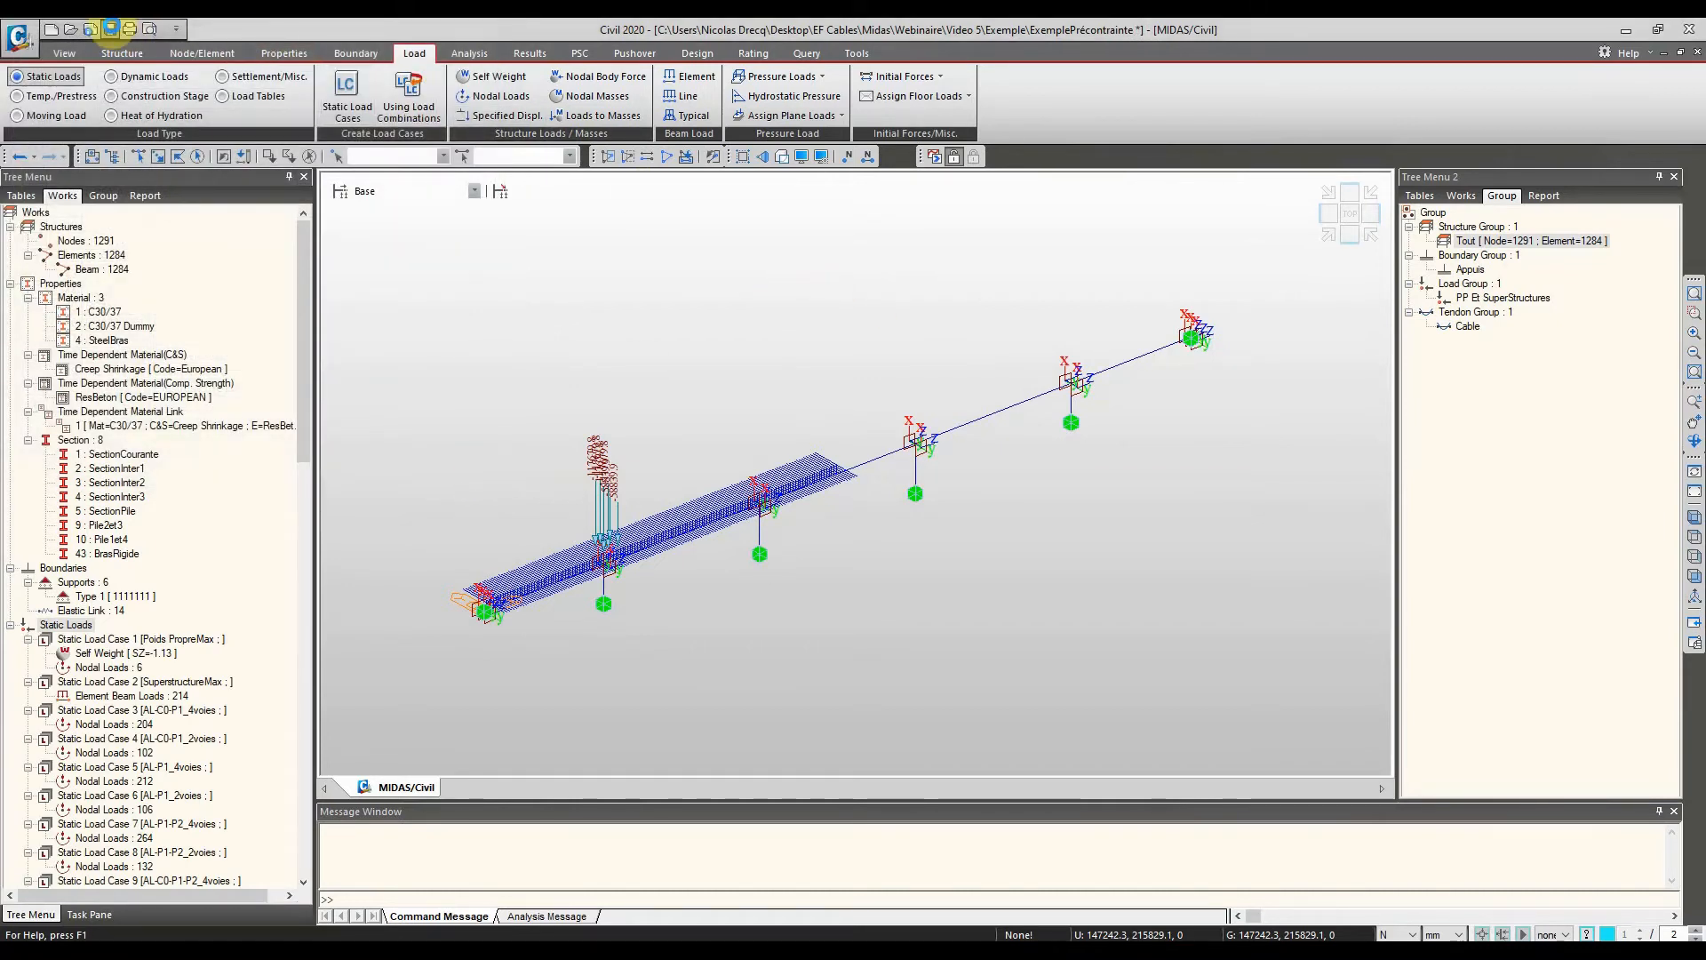
pyautogui.click(16, 627)
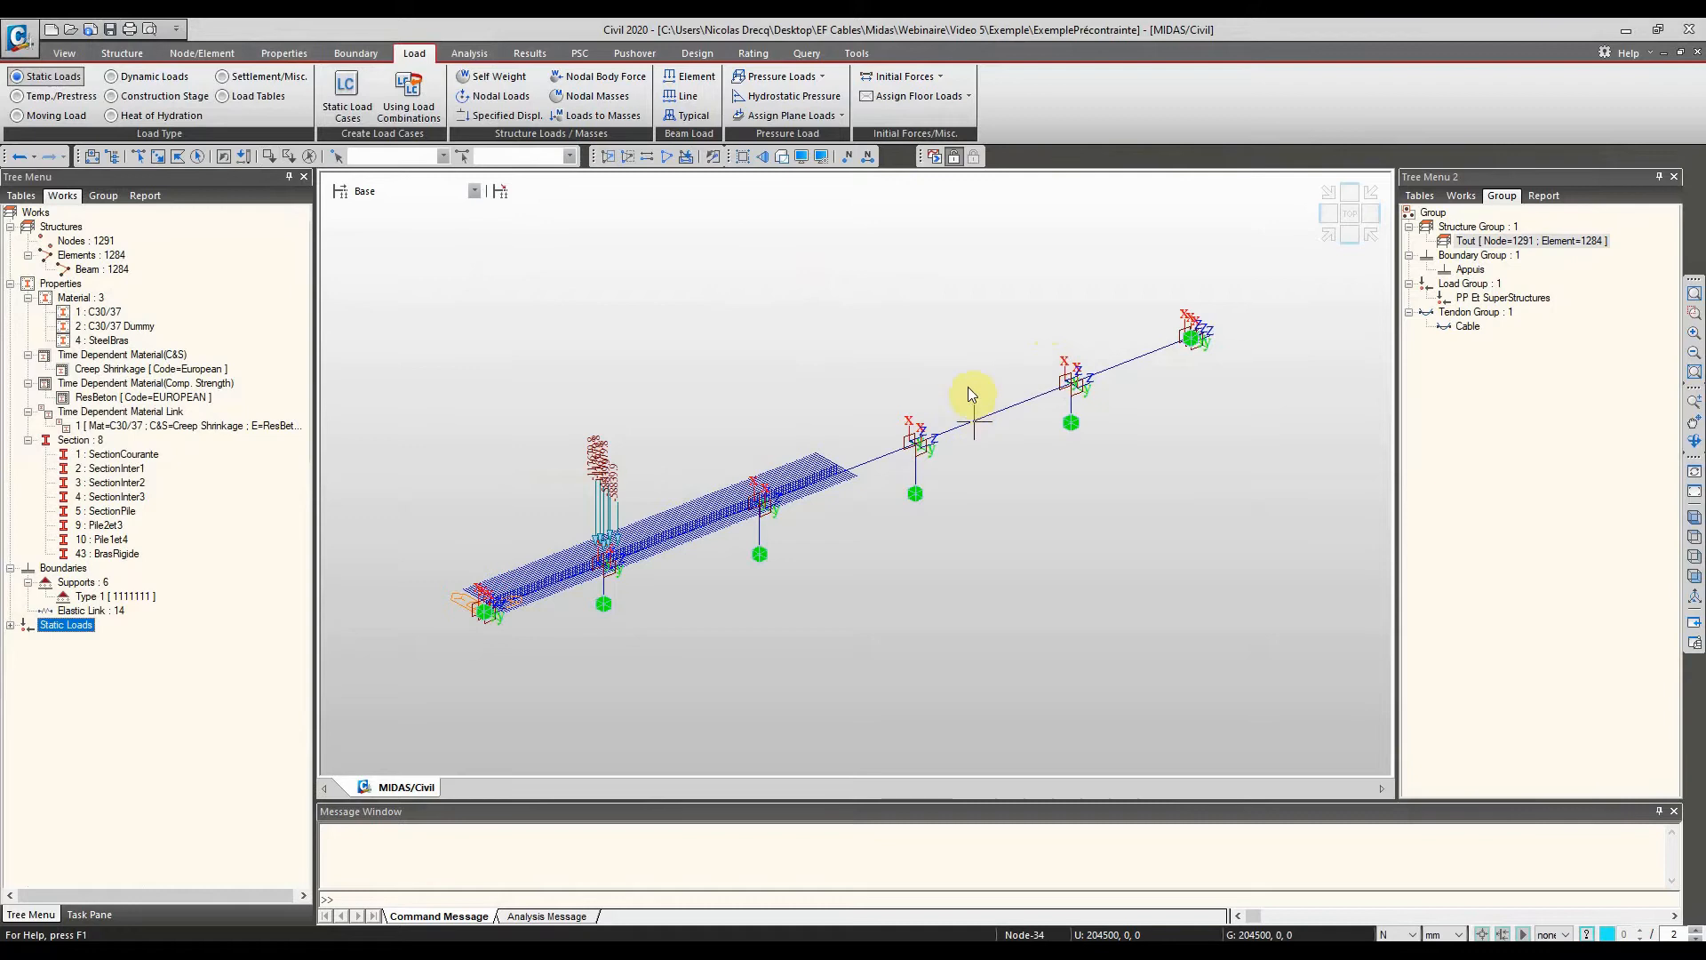
# Display the elements' local axes and examine their orientation along the viaduct deck
pyautogui.click(802, 158)
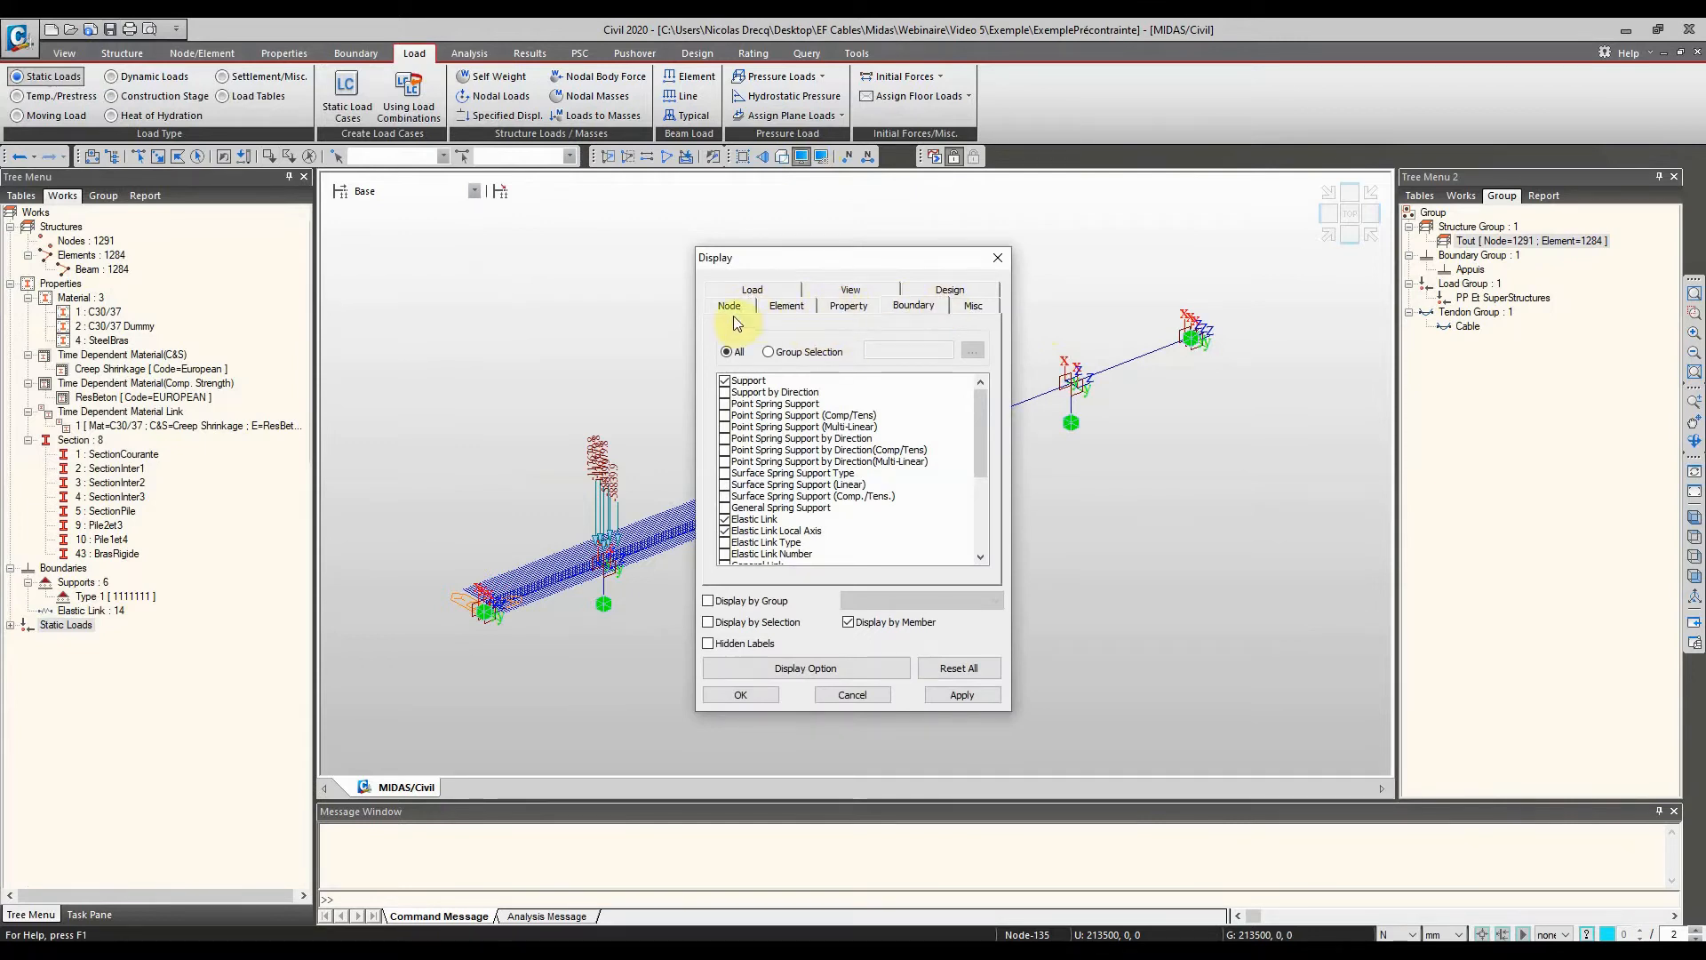
pyautogui.click(786, 307)
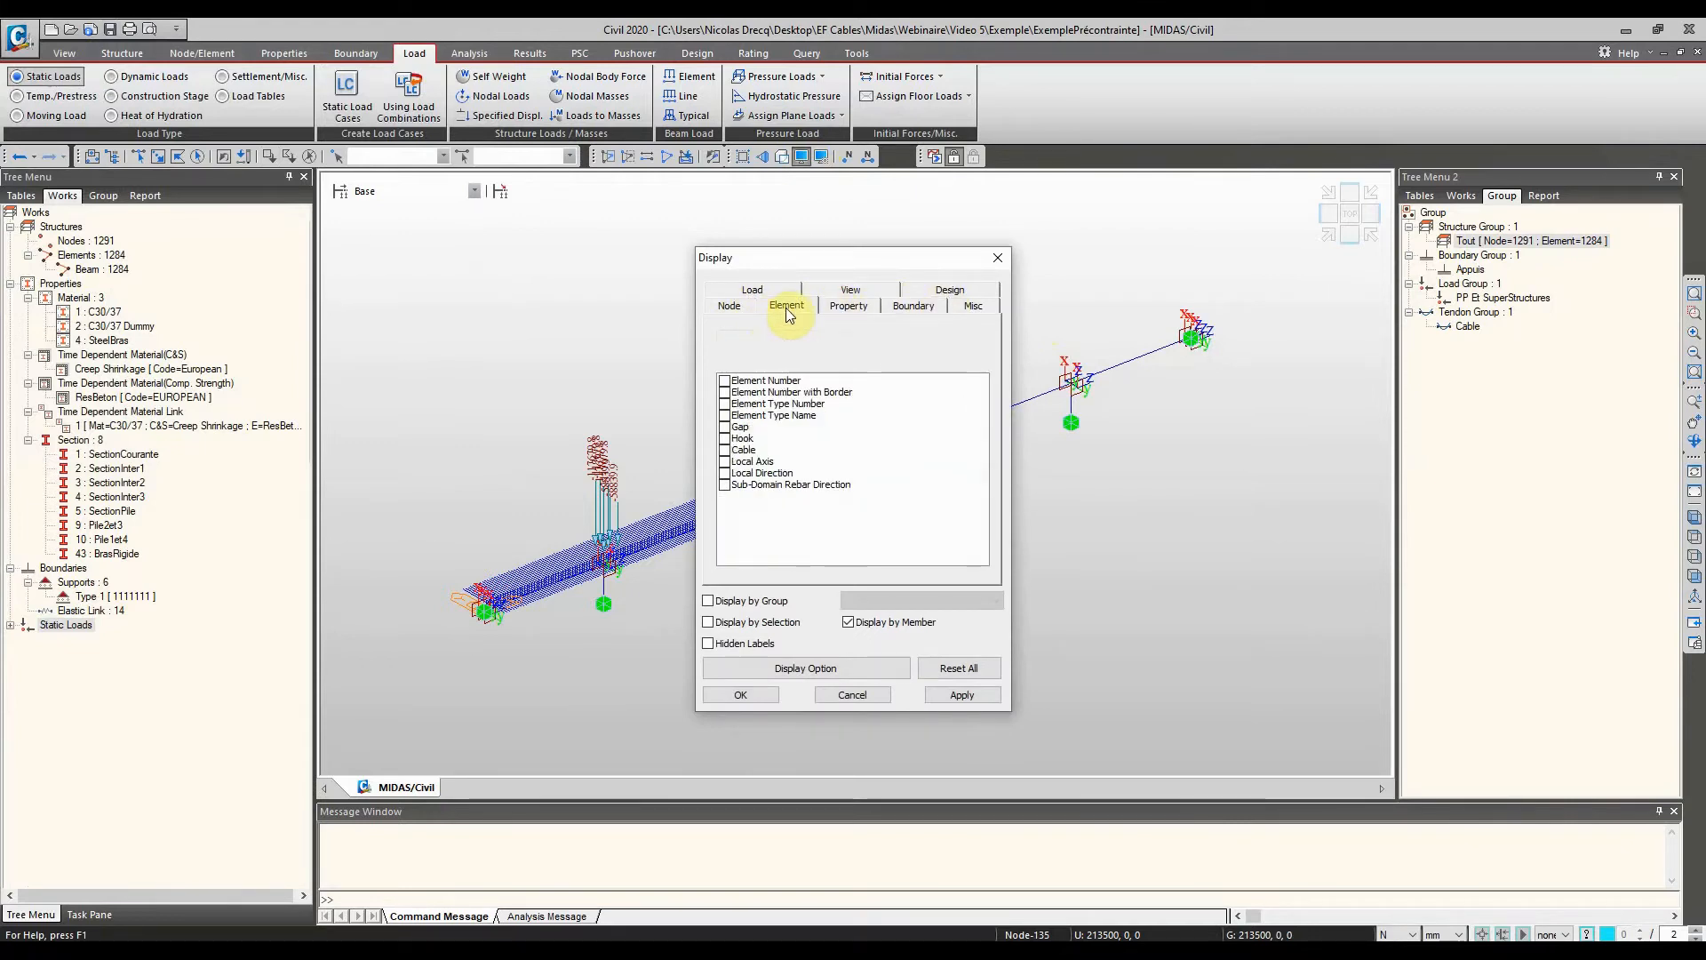
pyautogui.click(725, 463)
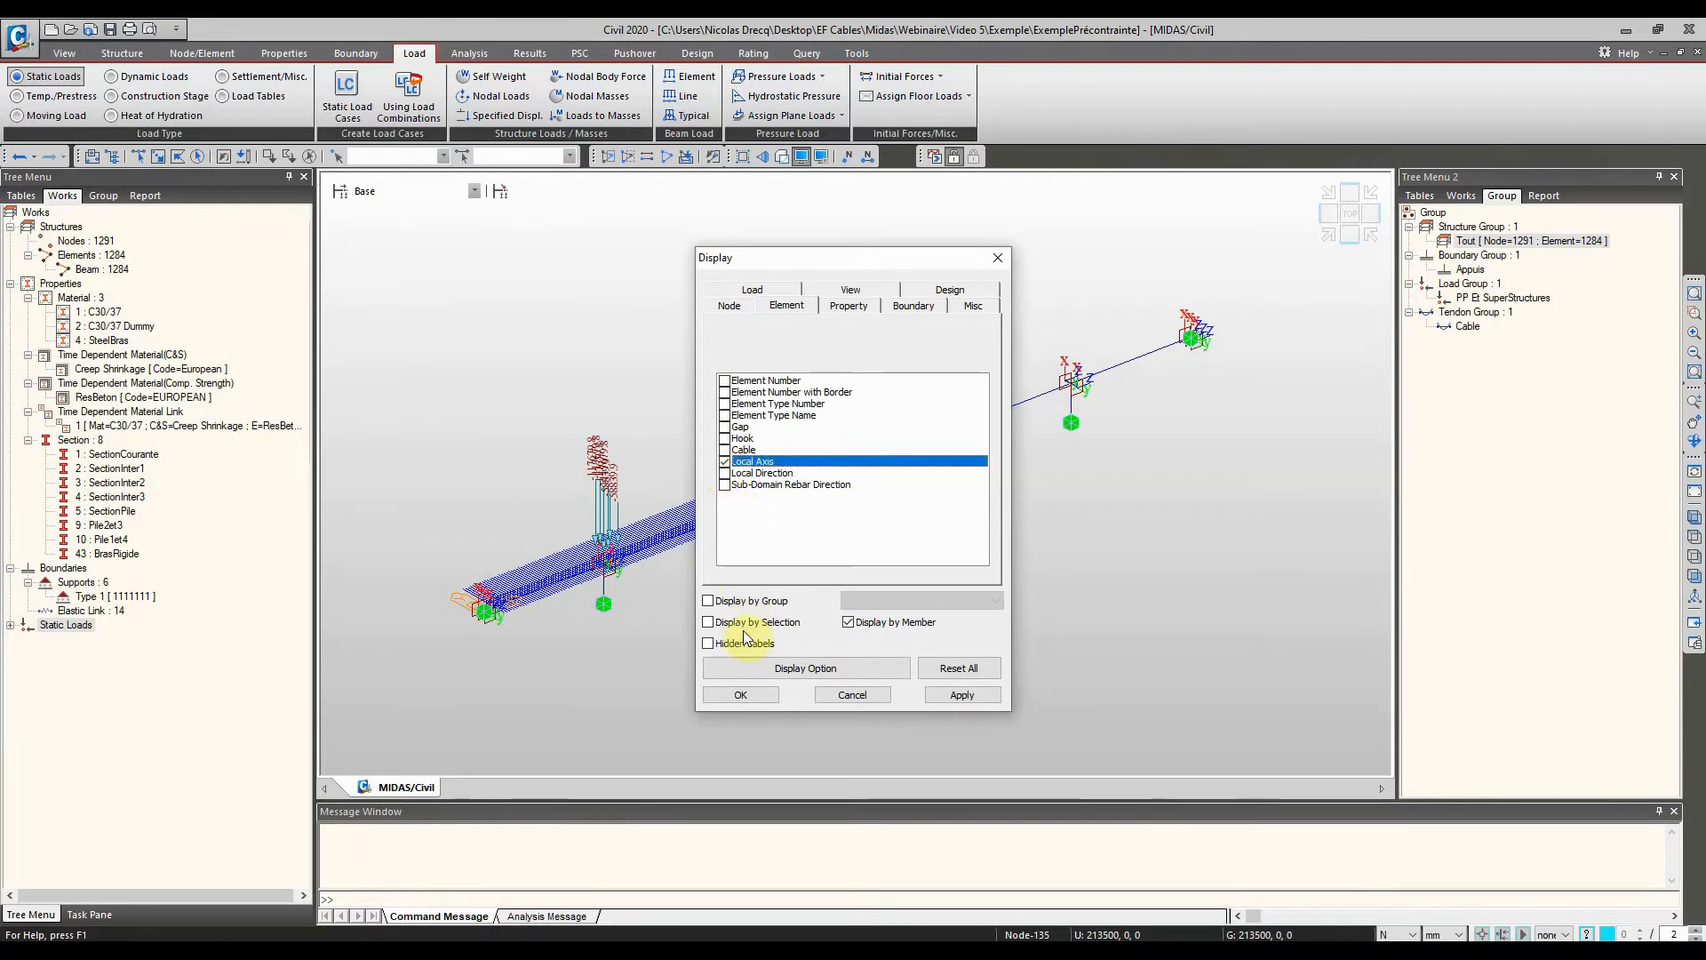
pyautogui.click(759, 695)
pyautogui.scroll(4, 1053, 413)
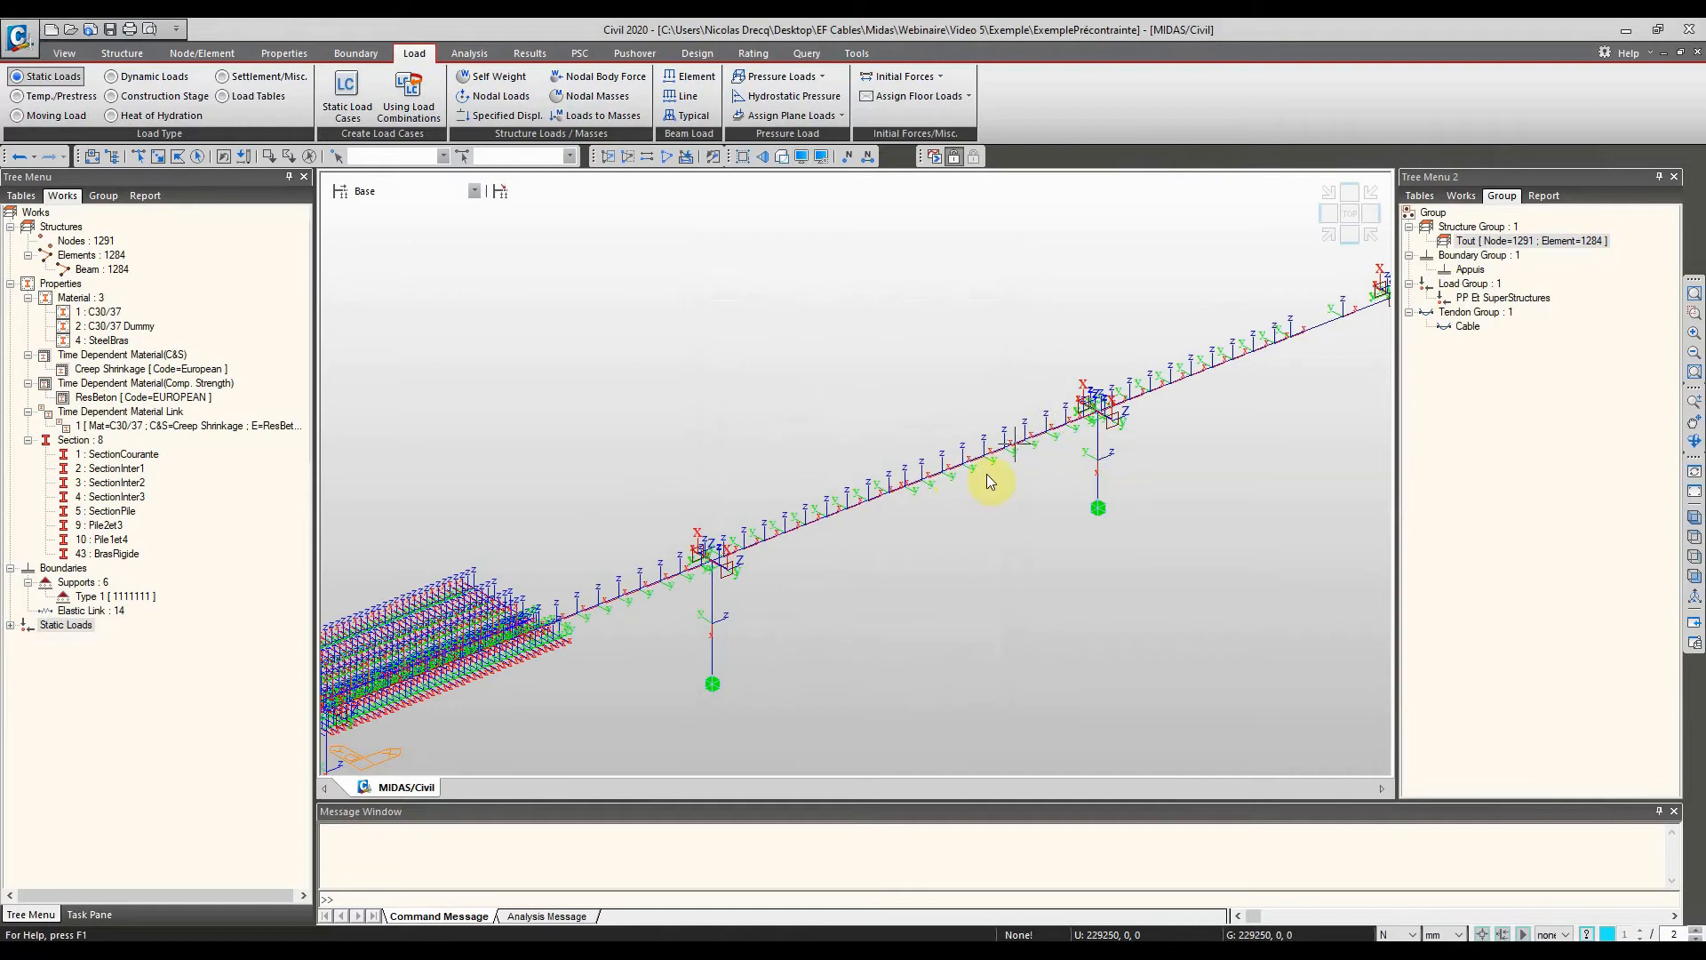
pyautogui.scroll(5, 905, 498)
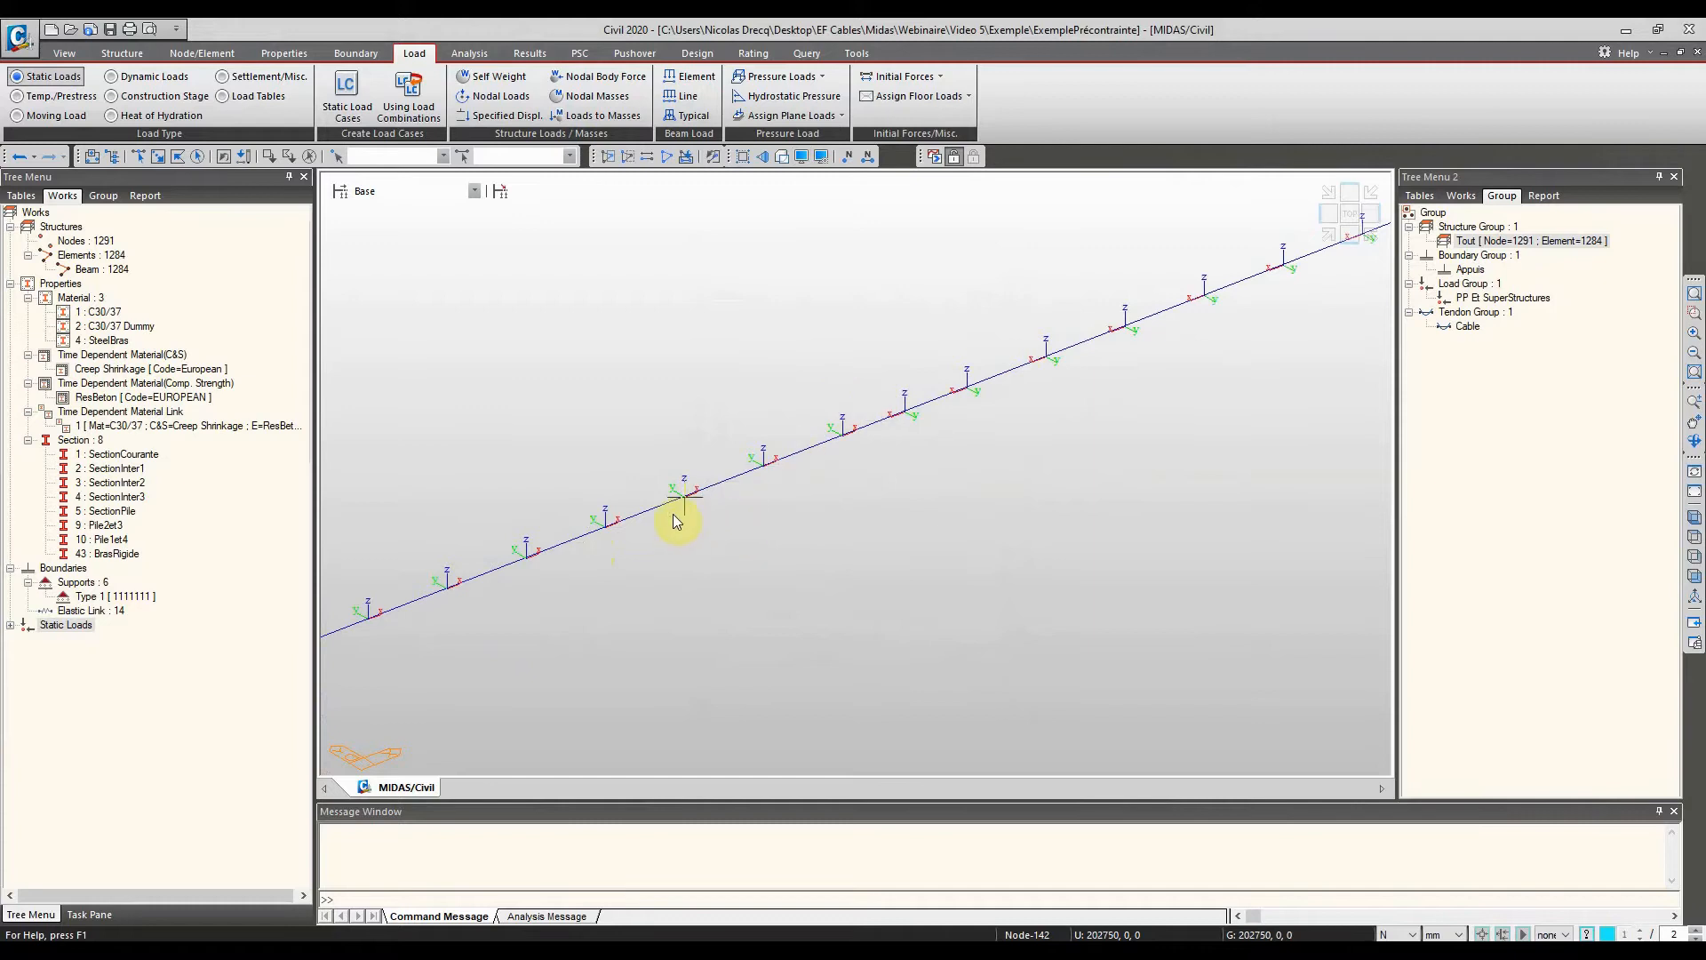
pyautogui.scroll(-3, 1097, 425)
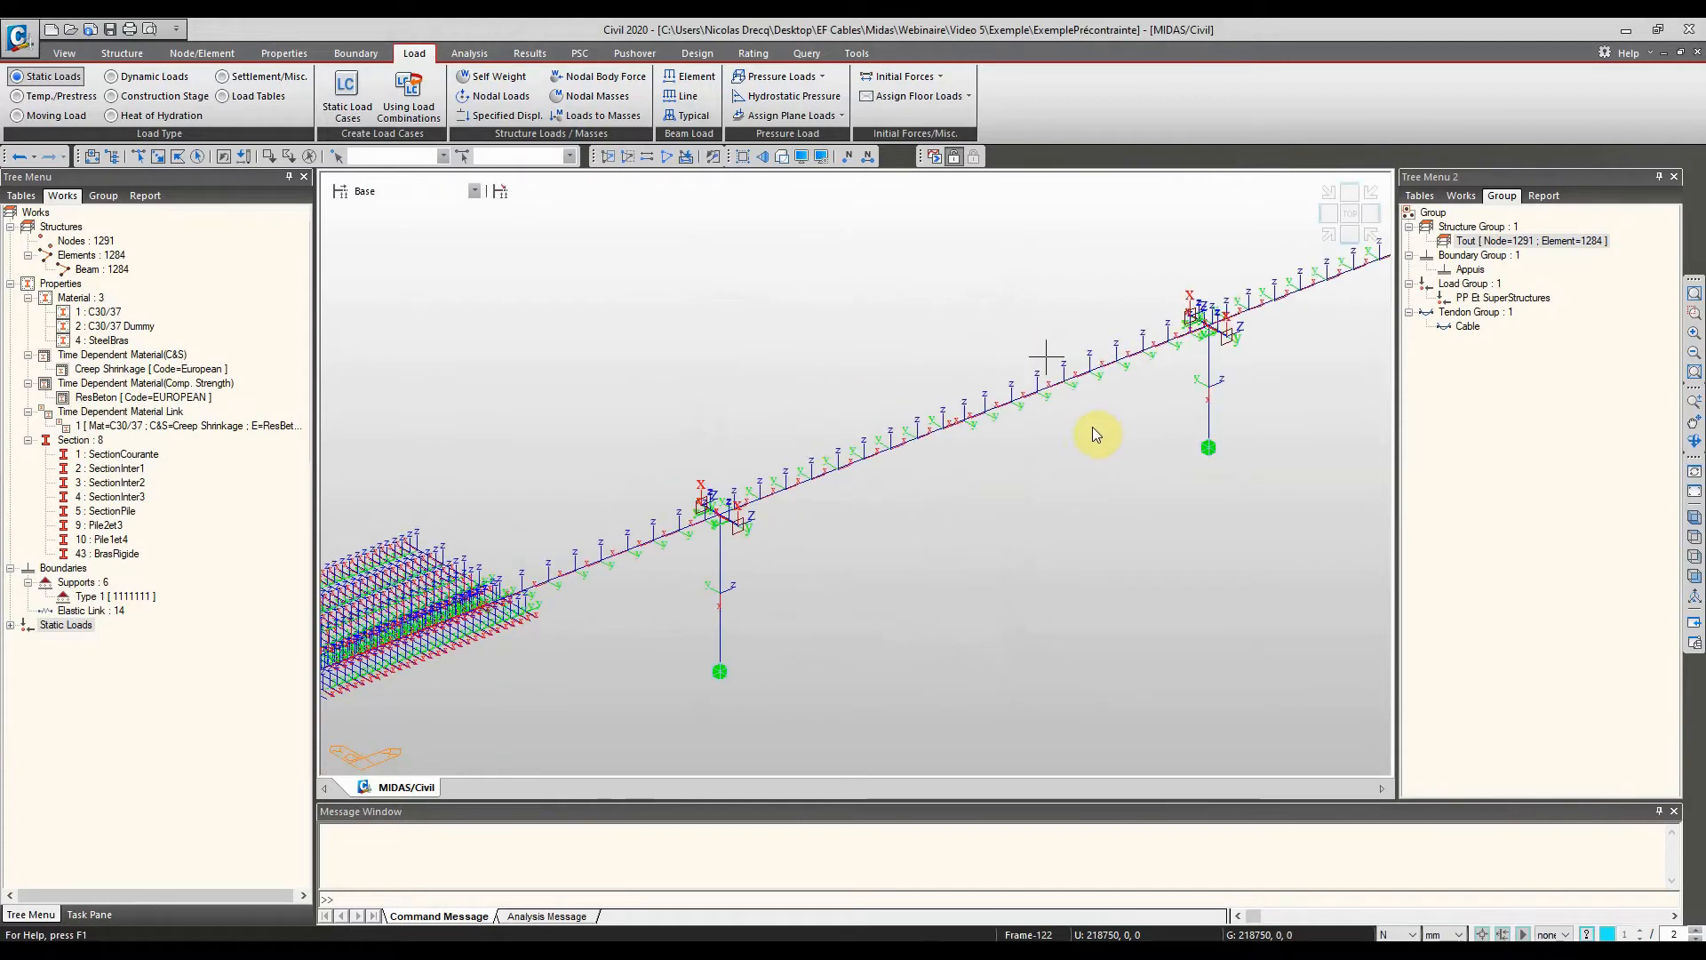
# Turn off the display of the supports and elastic links
pyautogui.click(803, 156)
pyautogui.click(786, 305)
pyautogui.click(724, 462)
pyautogui.click(924, 306)
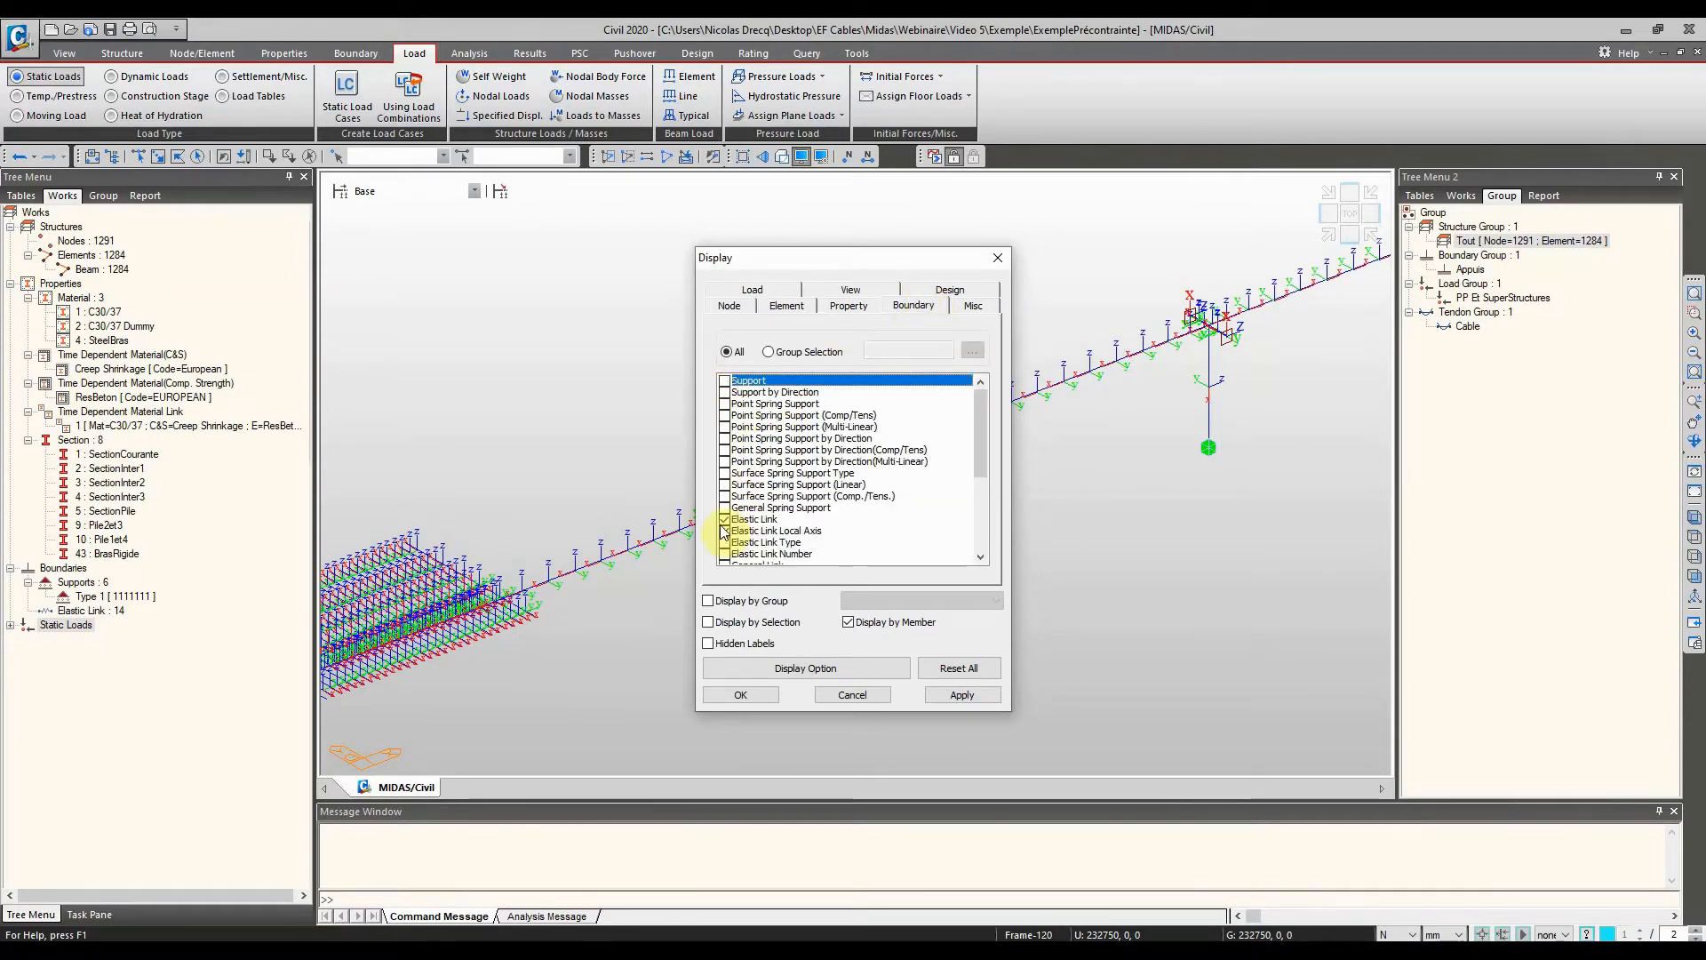
pyautogui.click(725, 519)
pyautogui.click(741, 695)
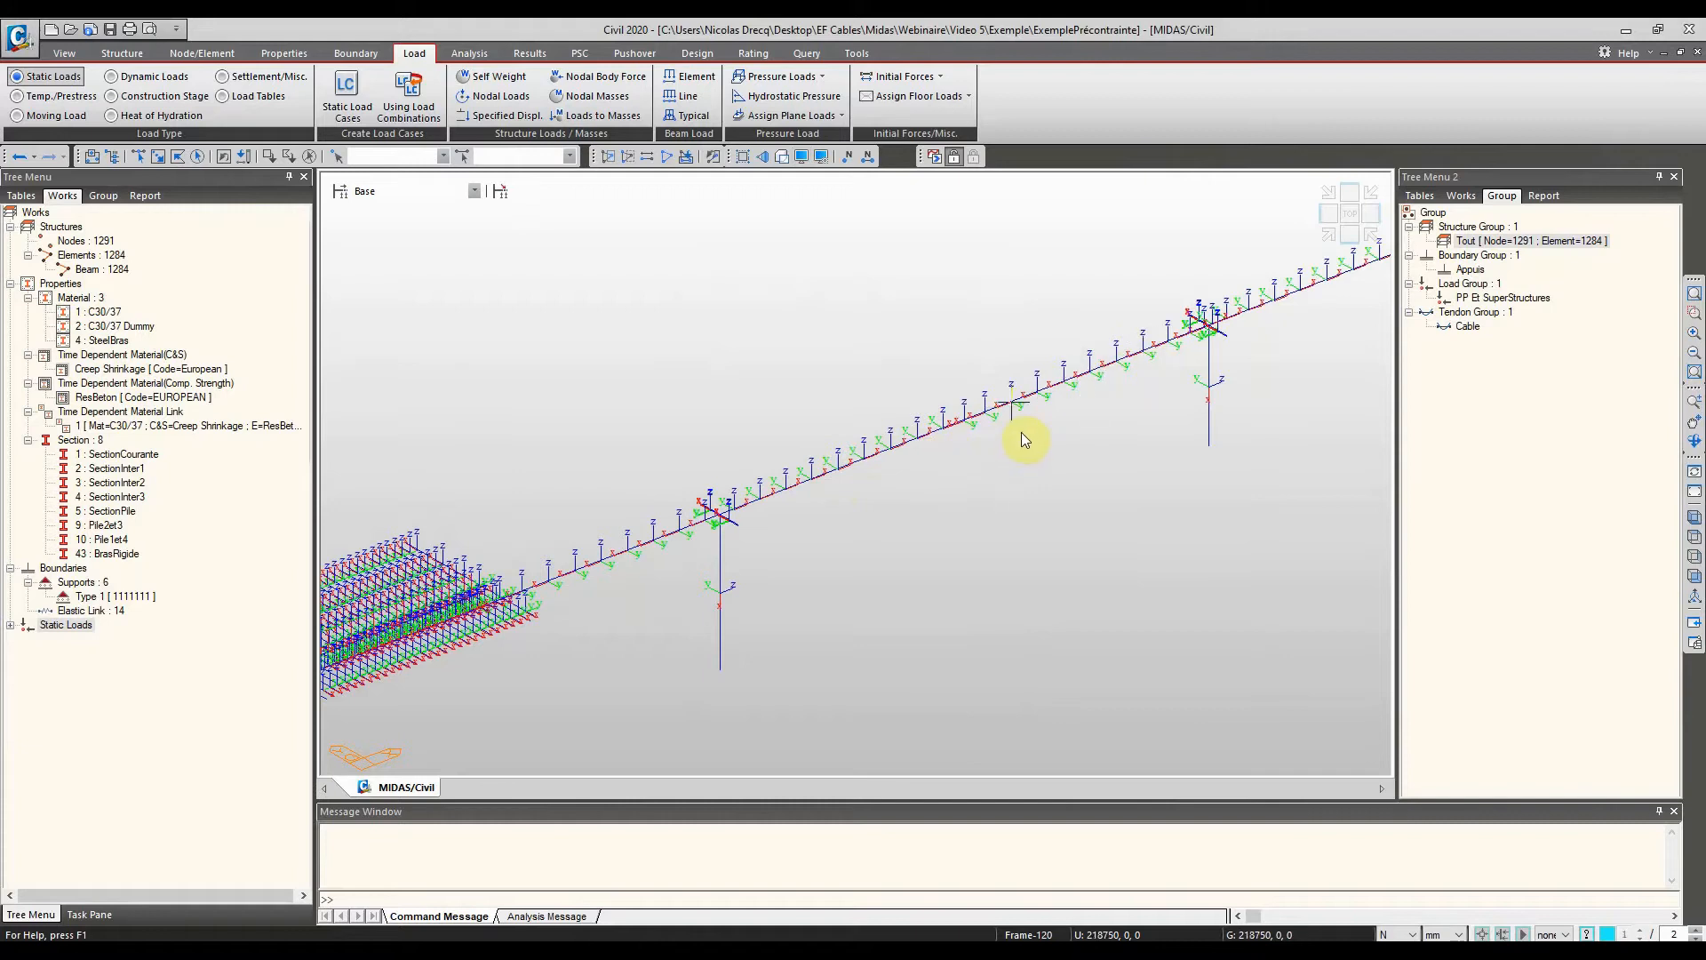
# Turn off the display of the elements' local axes
pyautogui.click(820, 158)
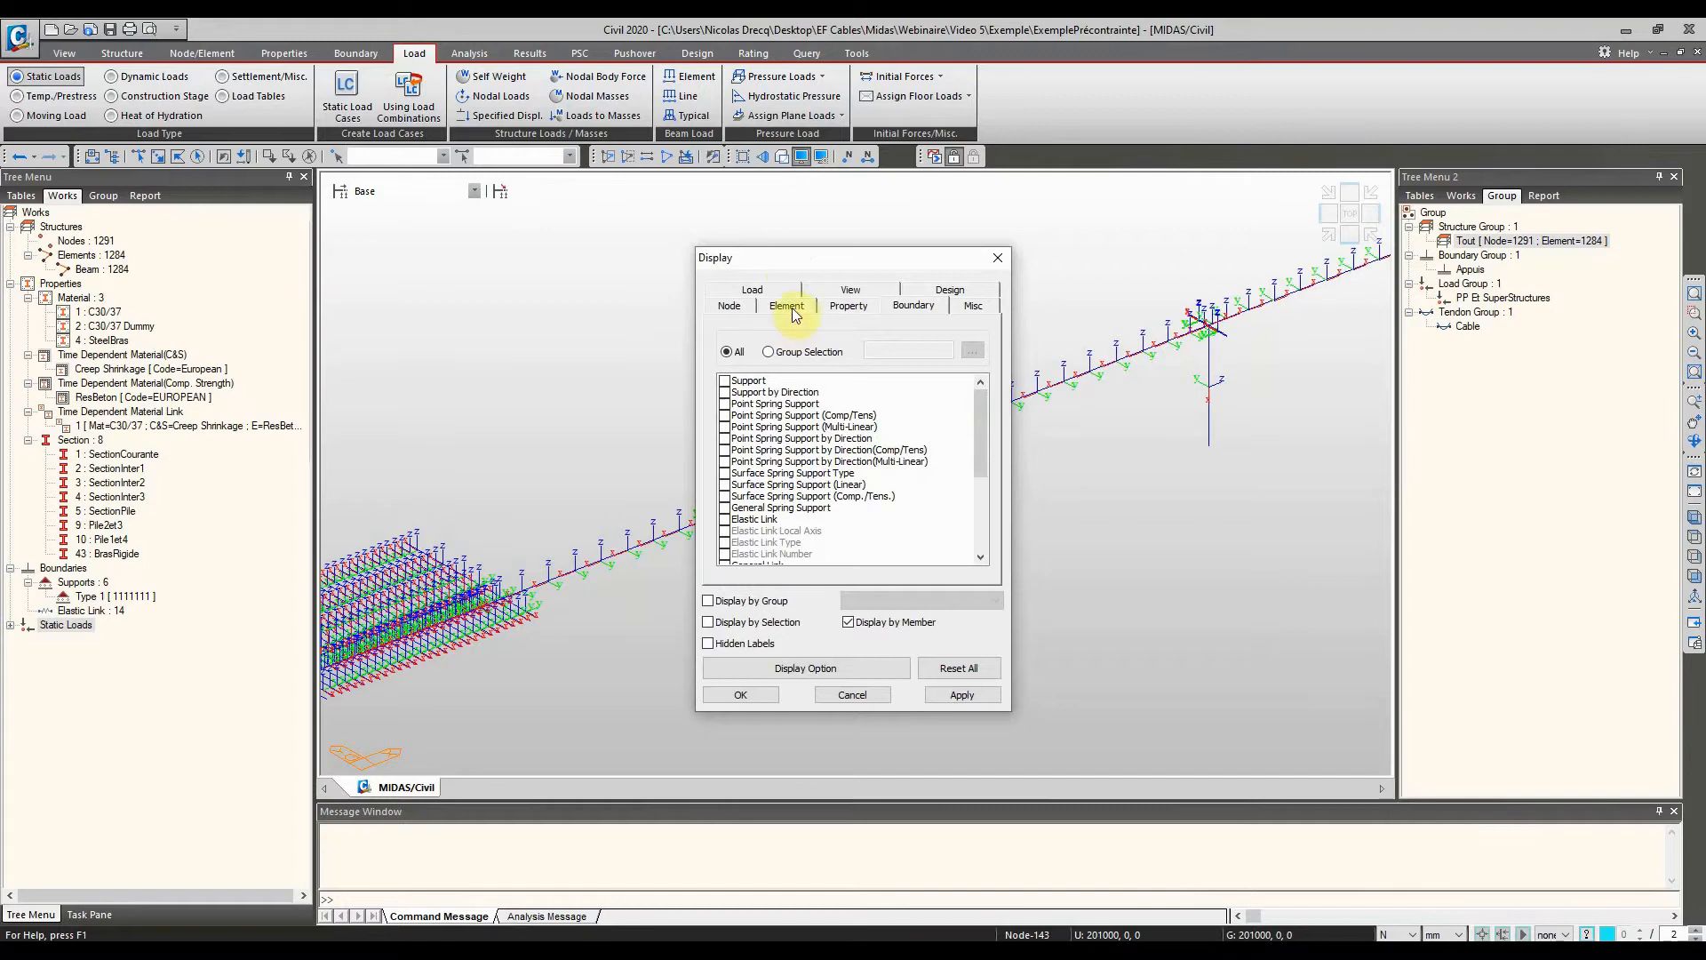
pyautogui.click(998, 258)
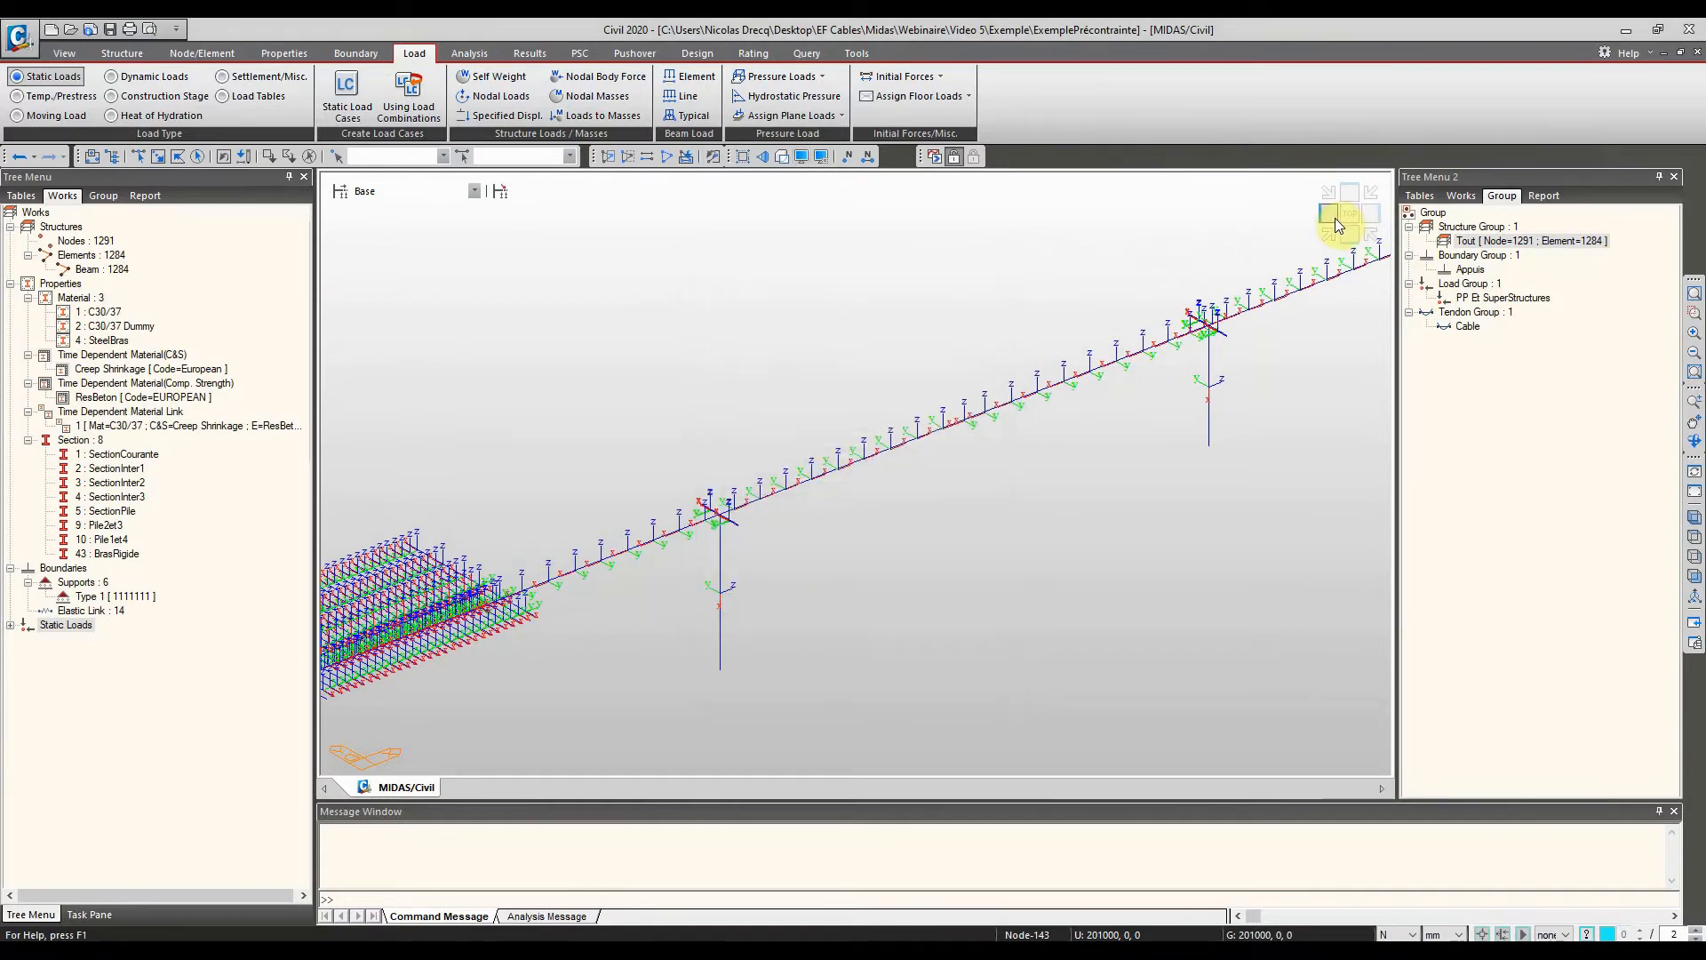
pyautogui.click(801, 157)
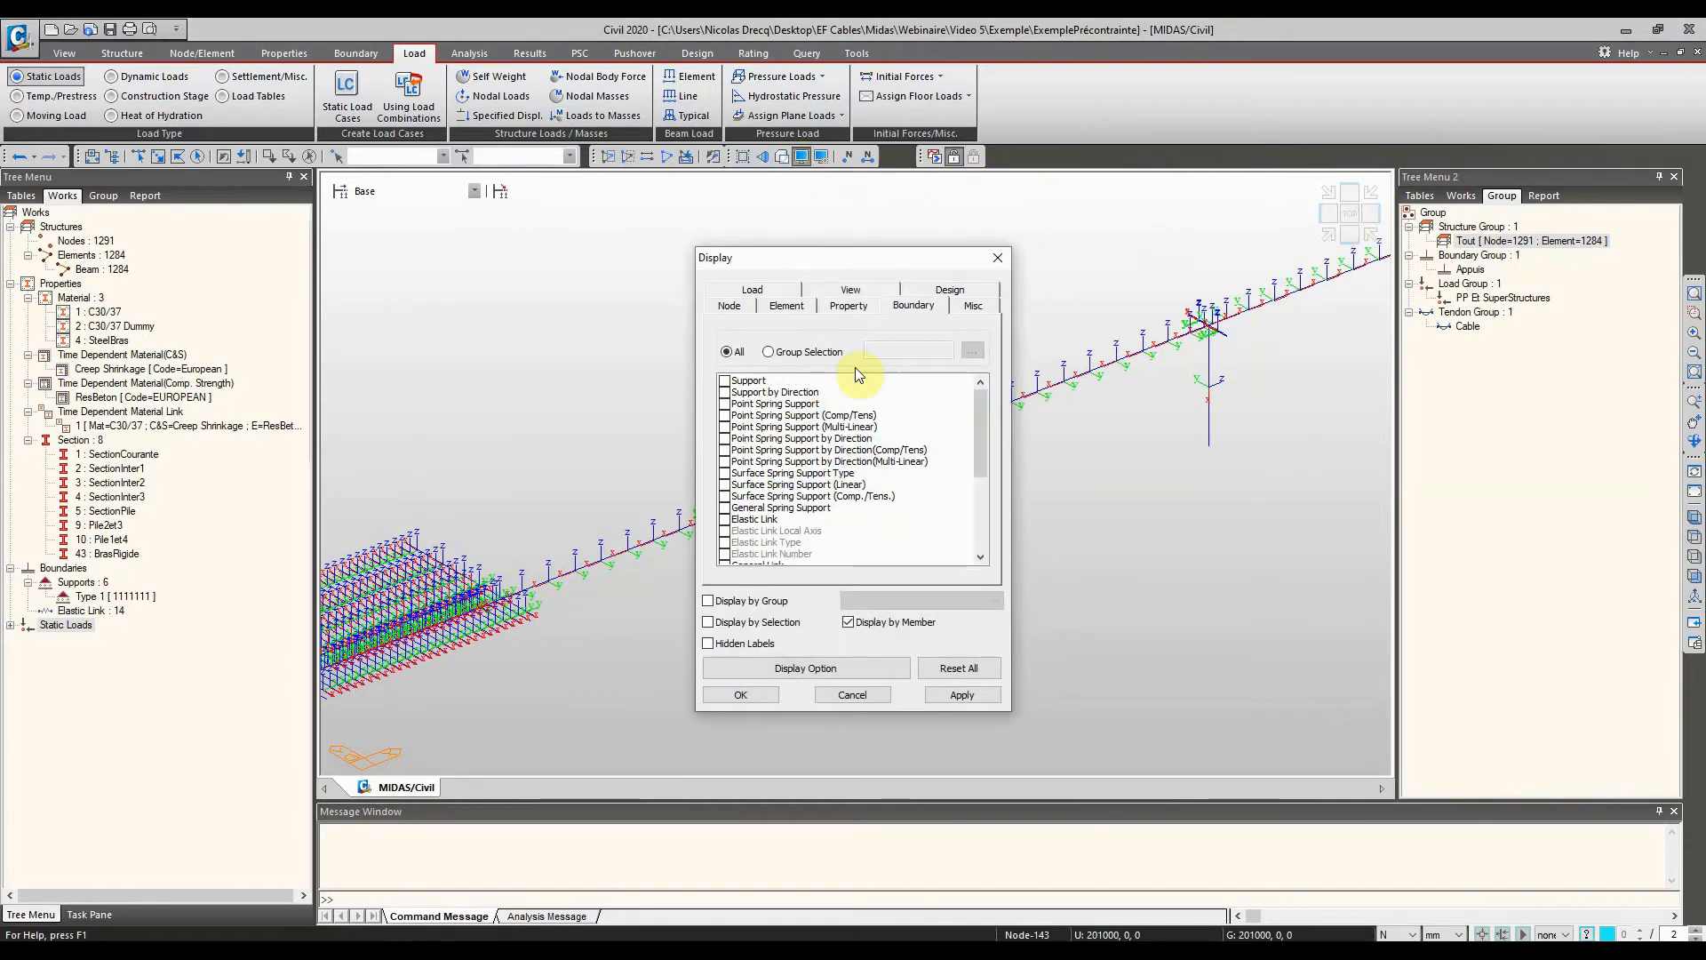
pyautogui.click(754, 292)
pyautogui.click(788, 294)
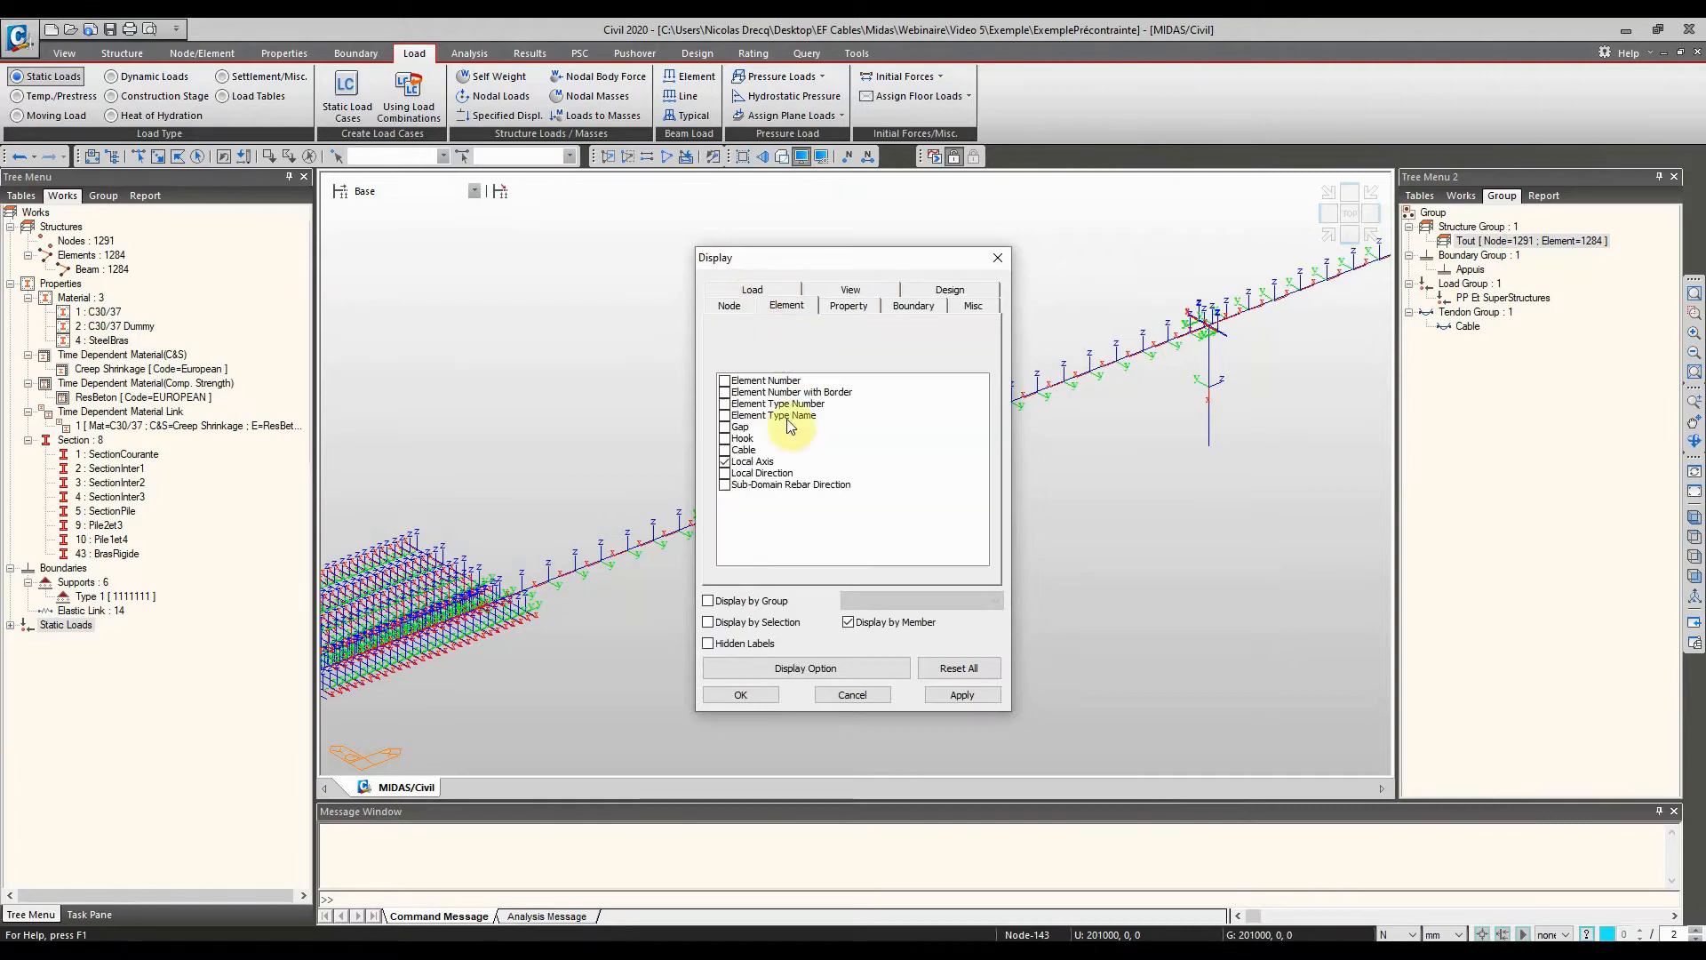
pyautogui.click(726, 463)
pyautogui.click(741, 692)
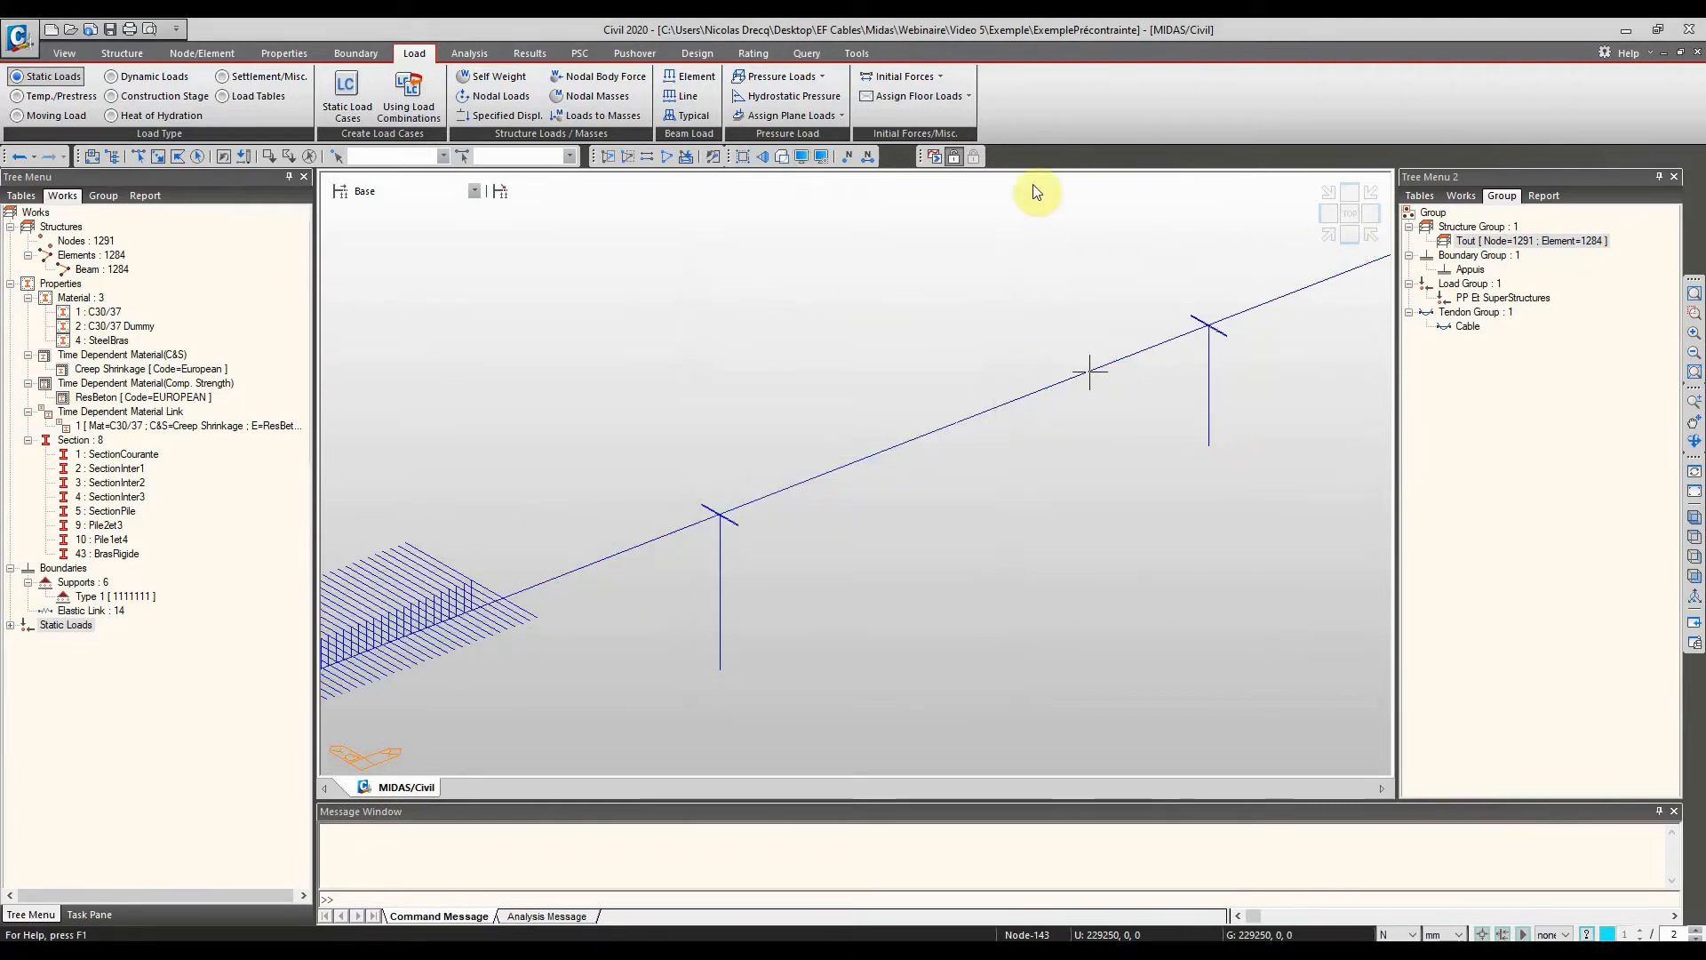
# Display the element numbers and examine the model from one end of the viaduct to the other
pyautogui.click(866, 161)
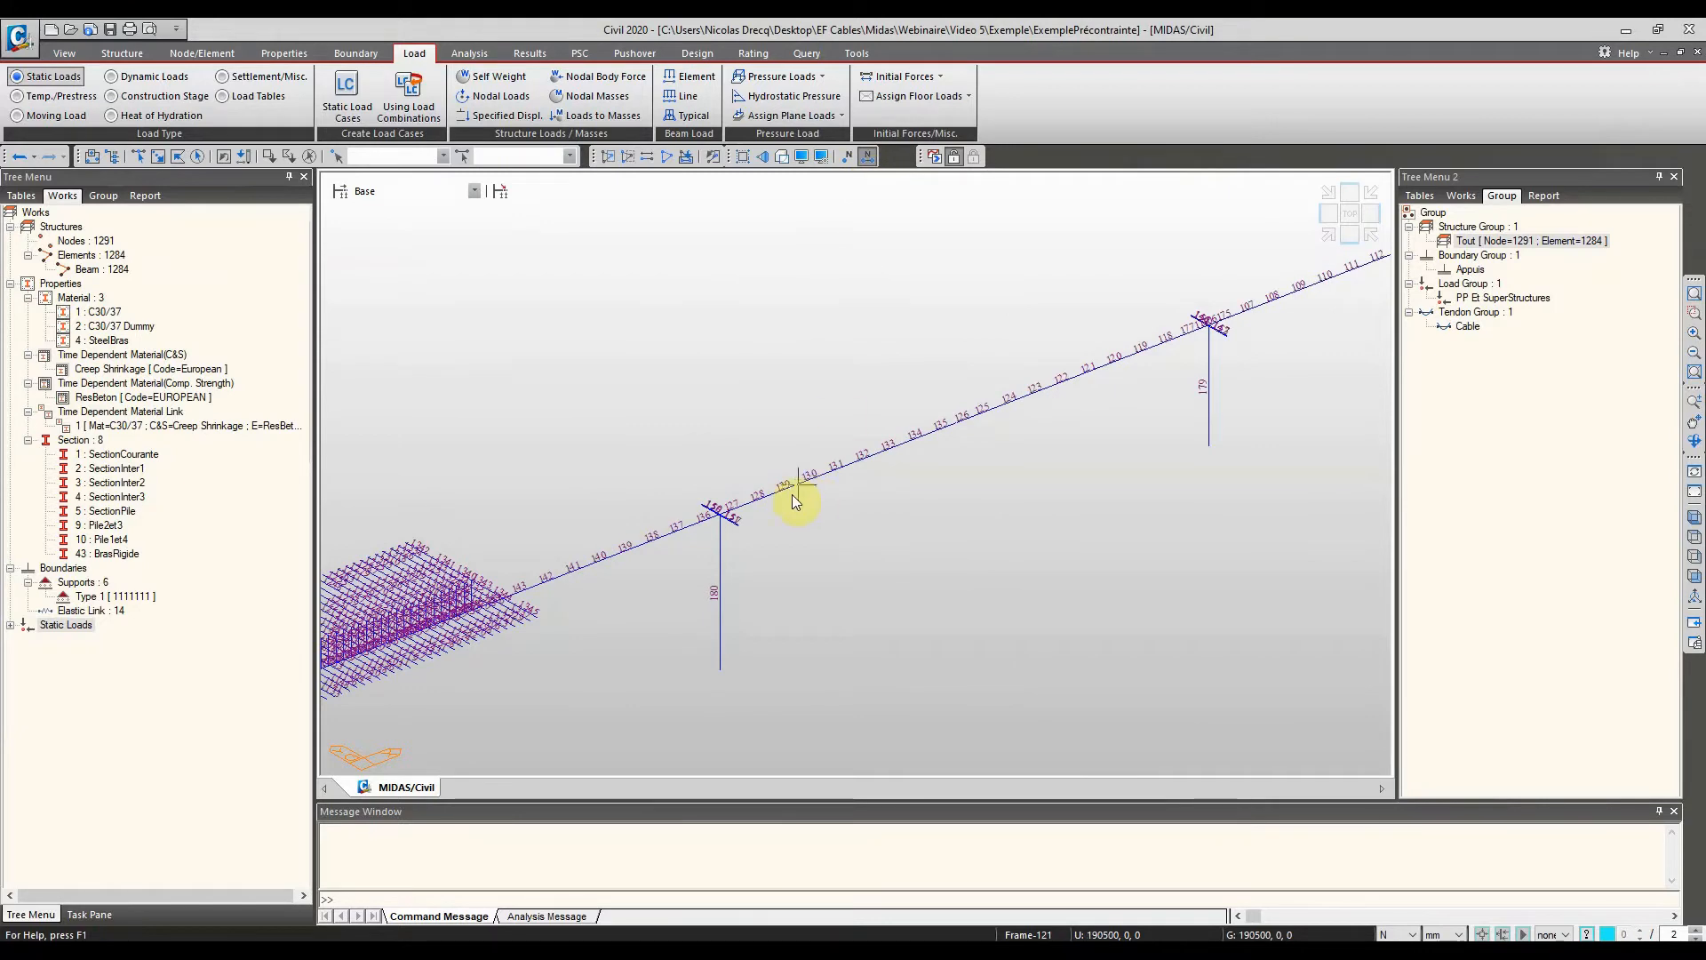
pyautogui.moveTo(1095, 382); pyautogui.dragTo(571, 522, button='middle')
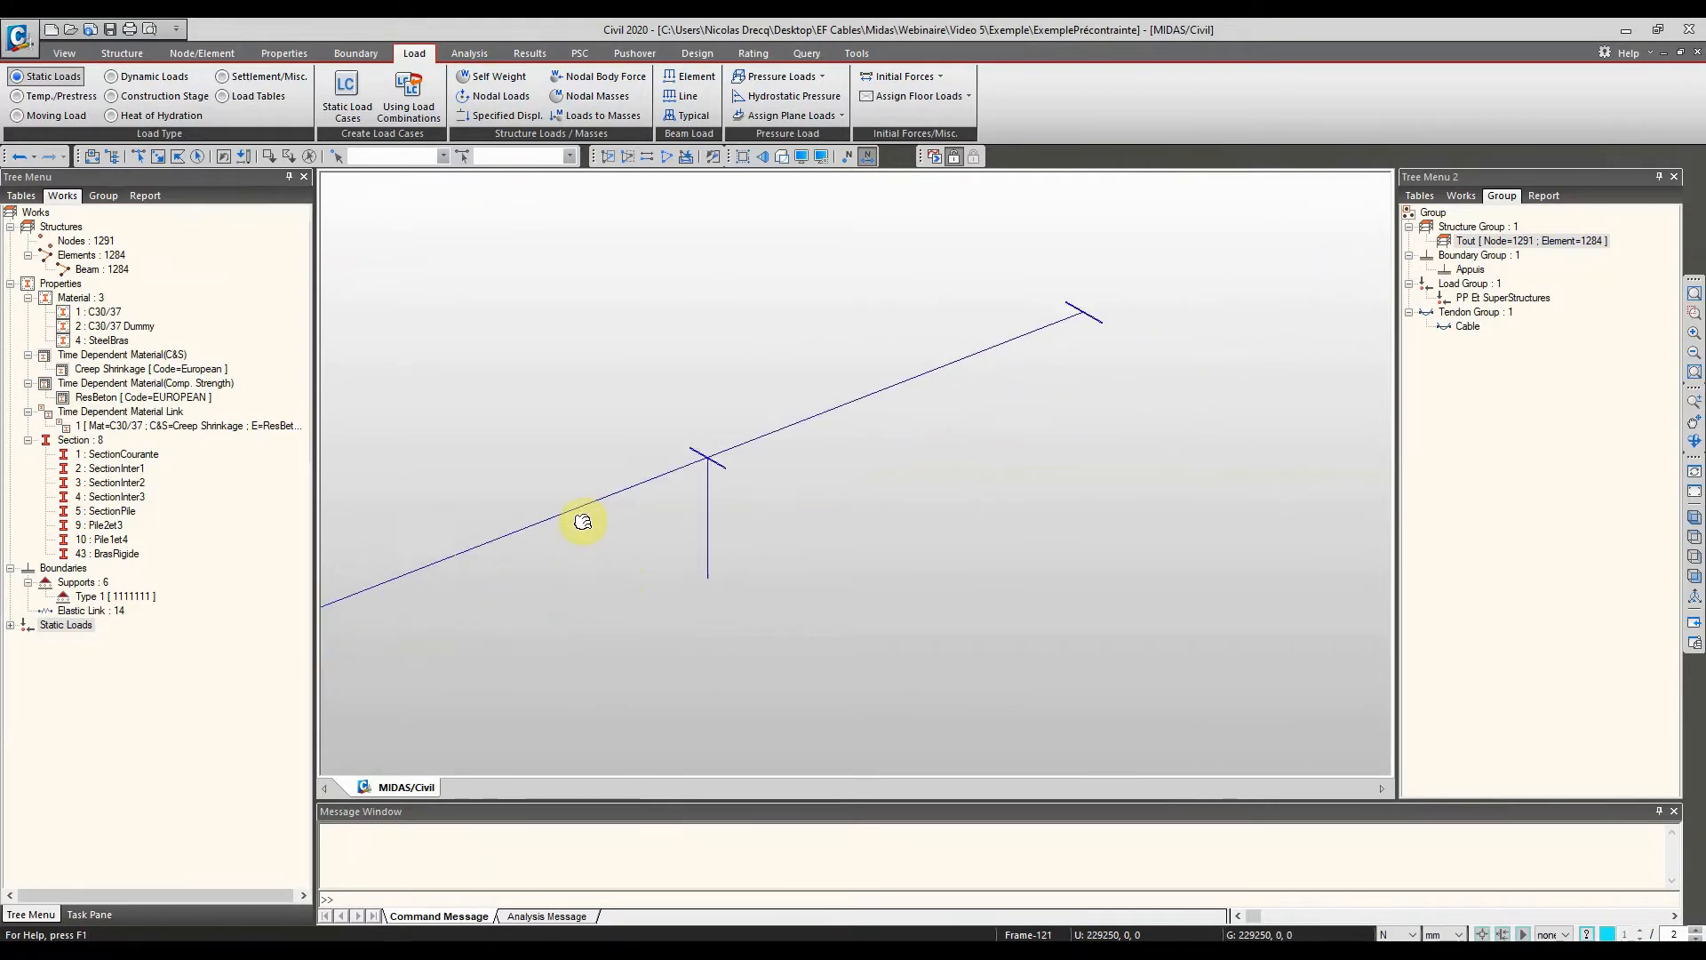
pyautogui.scroll(10, 1106, 329)
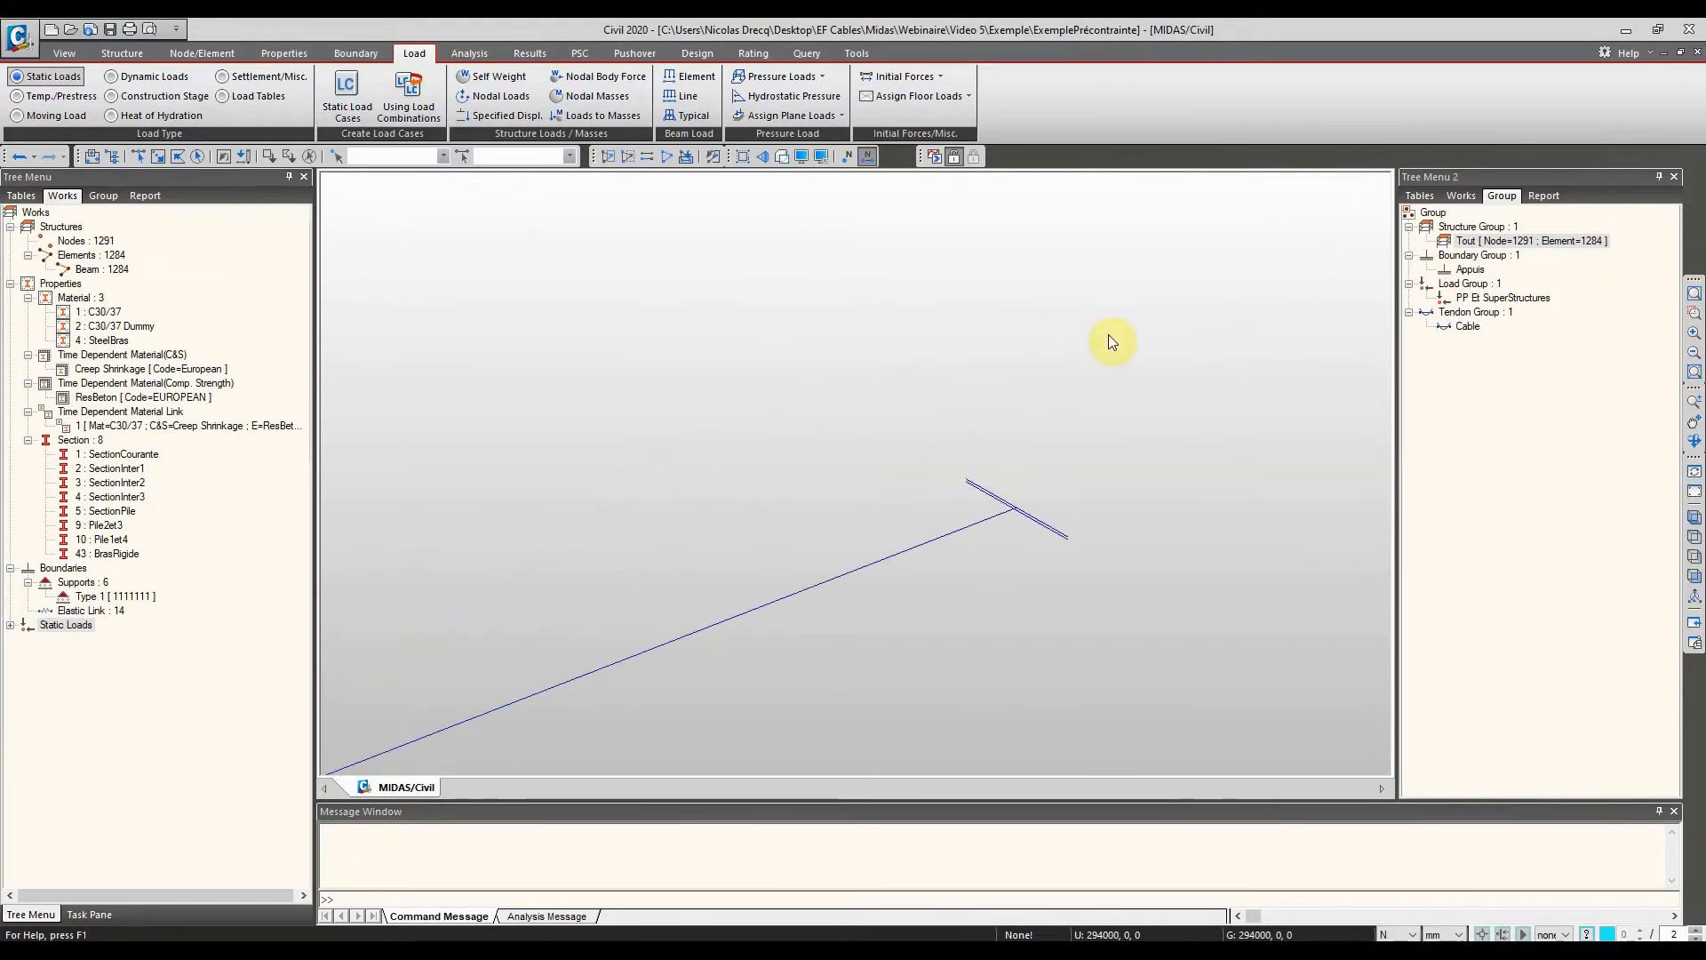
pyautogui.scroll(-8, 1062, 373)
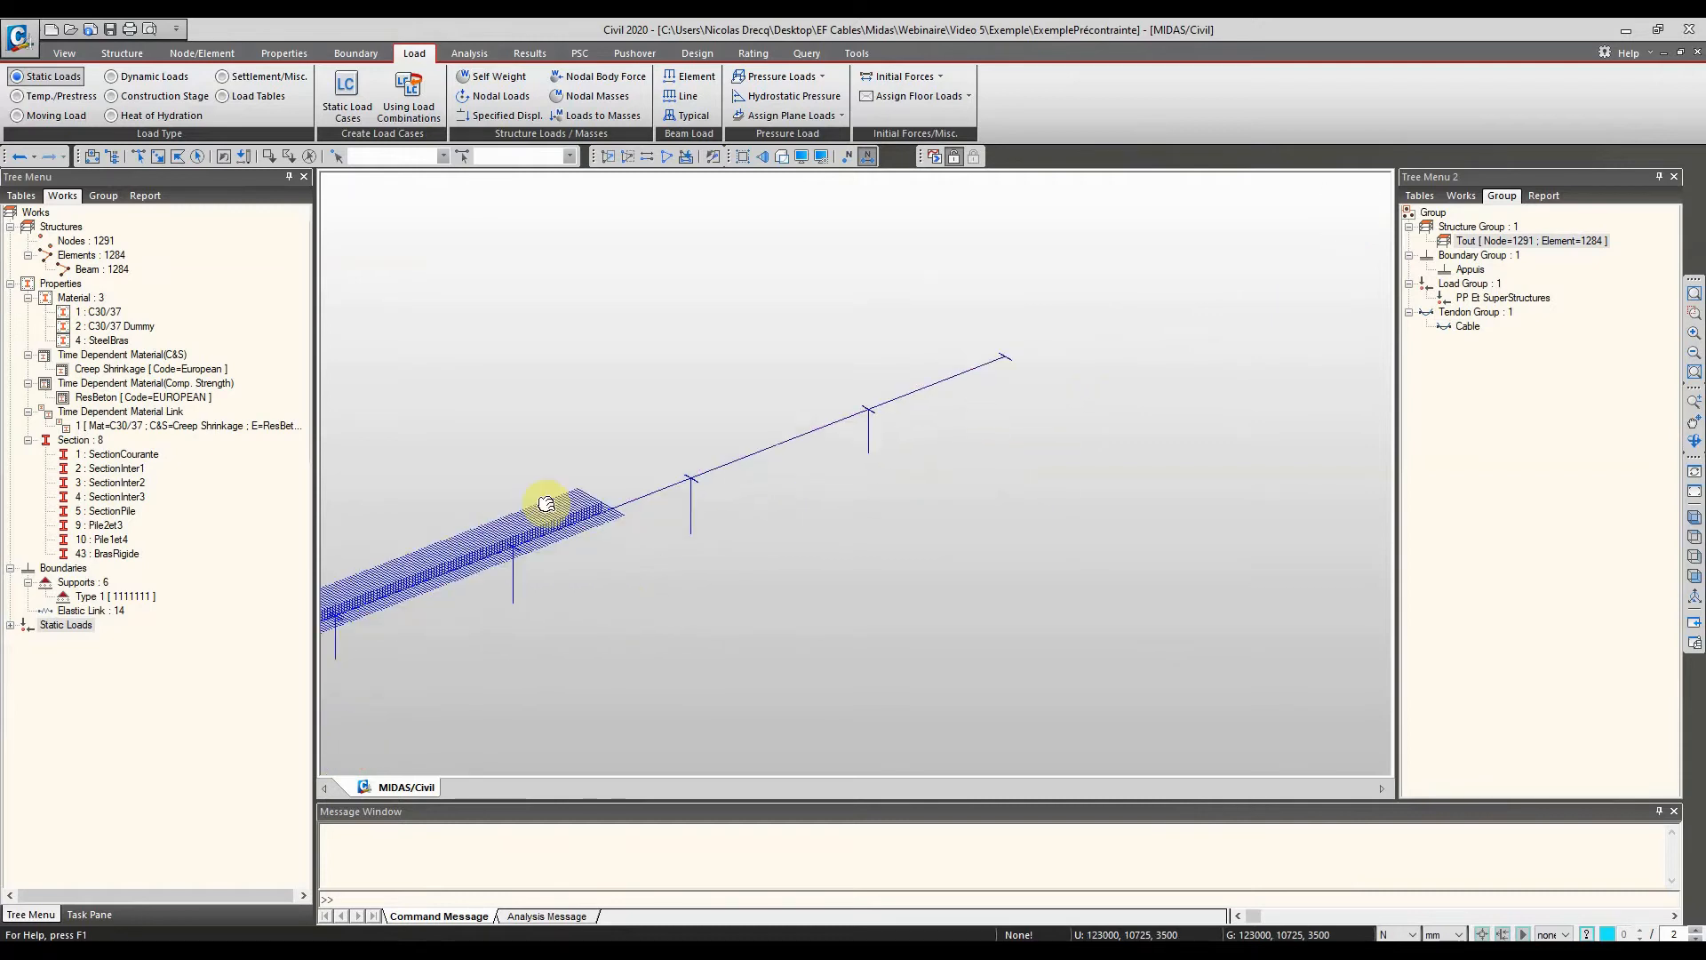
pyautogui.moveTo(545, 496); pyautogui.dragTo(935, 547, button='middle')
pyautogui.scroll(10, 932, 540)
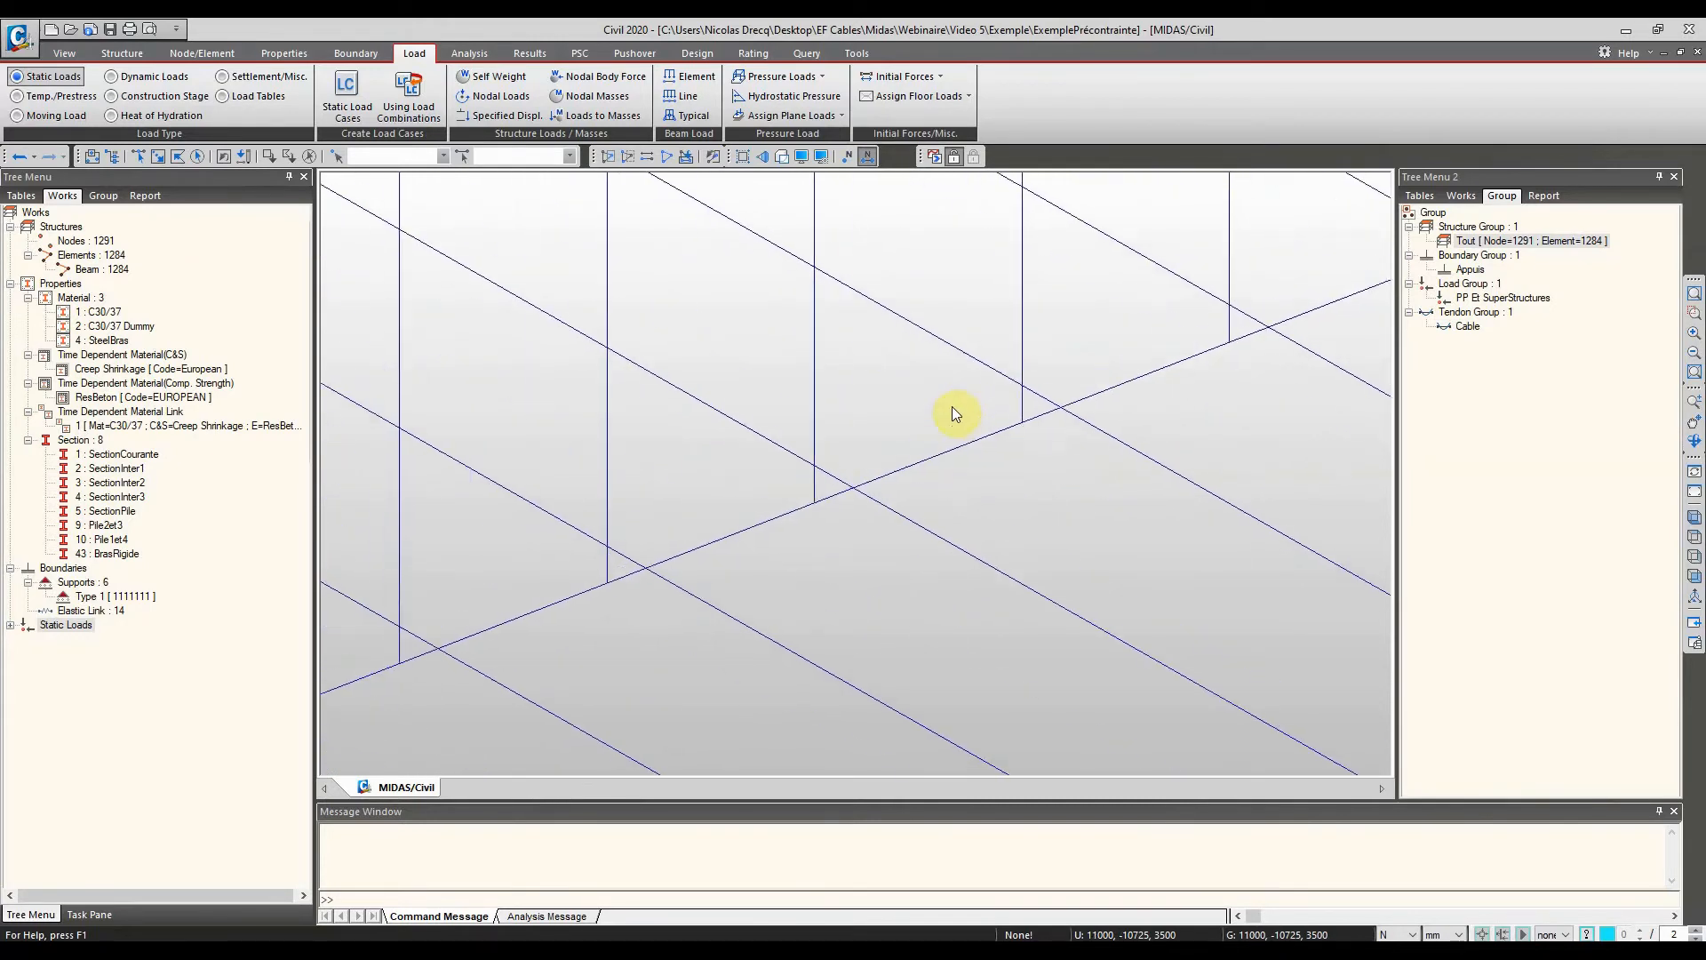
pyautogui.scroll(-6, 888, 466)
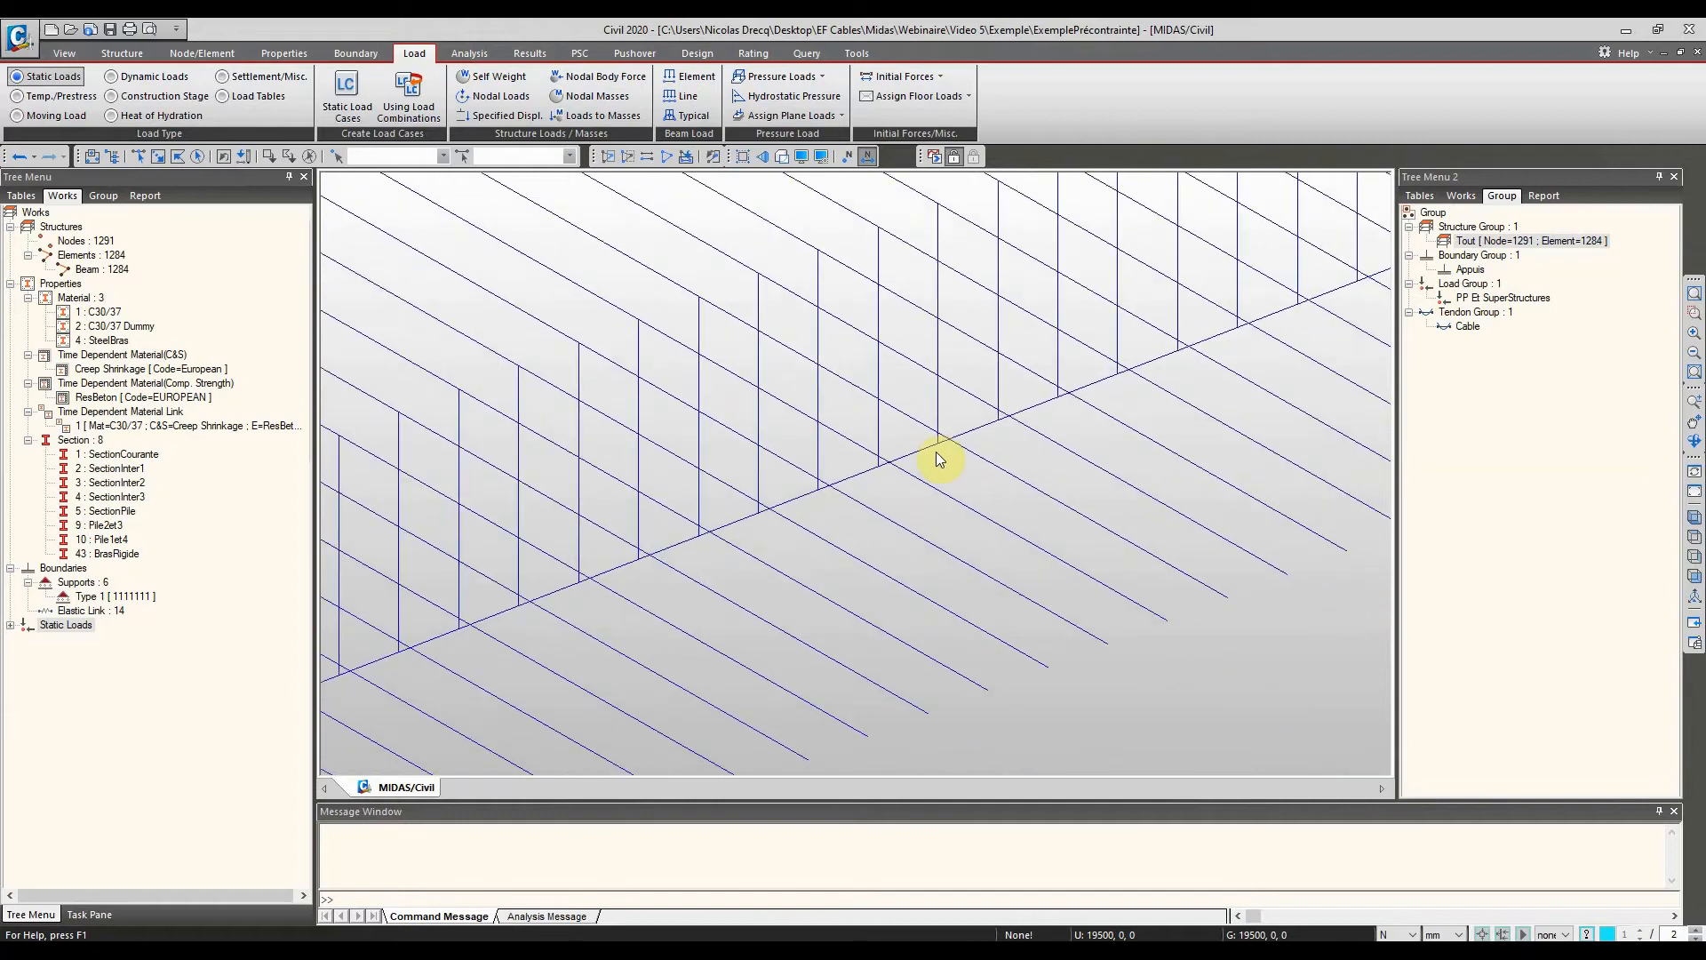
pyautogui.moveTo(797, 524); pyautogui.dragTo(1242, 330, button='middle')
pyautogui.moveTo(752, 455); pyautogui.dragTo(1298, 244, button='middle')
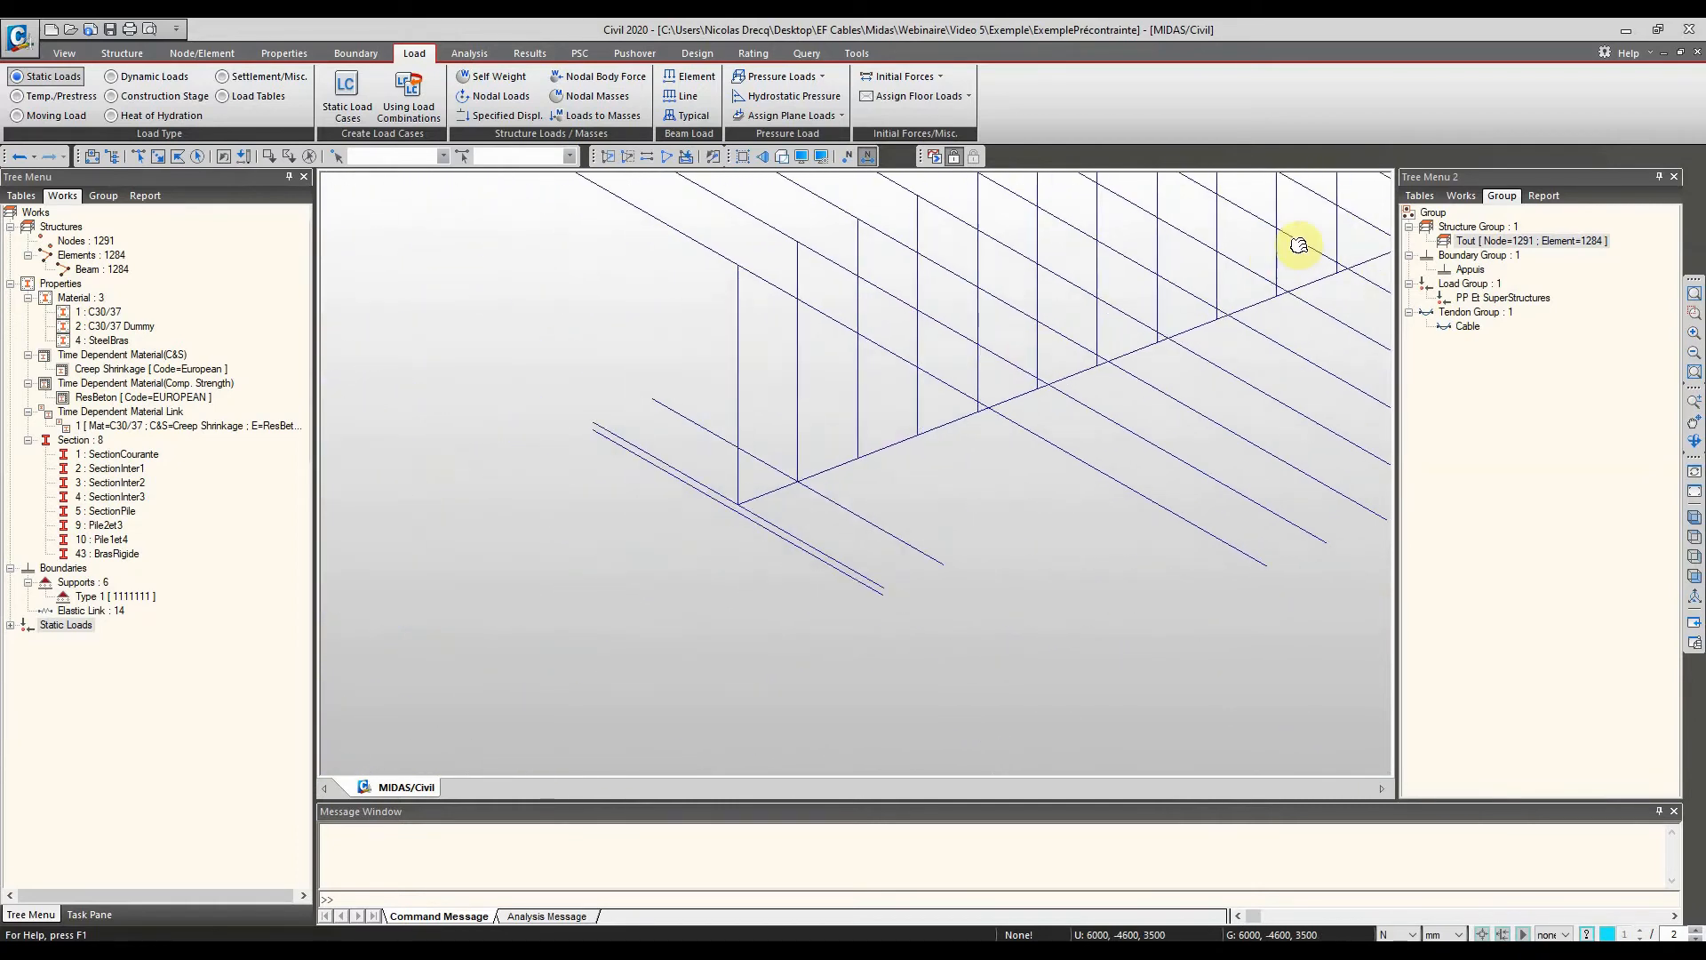
# Select the longitudinal deck beam elements seen end-on at the pier head and activate only those
pyautogui.click(1340, 214)
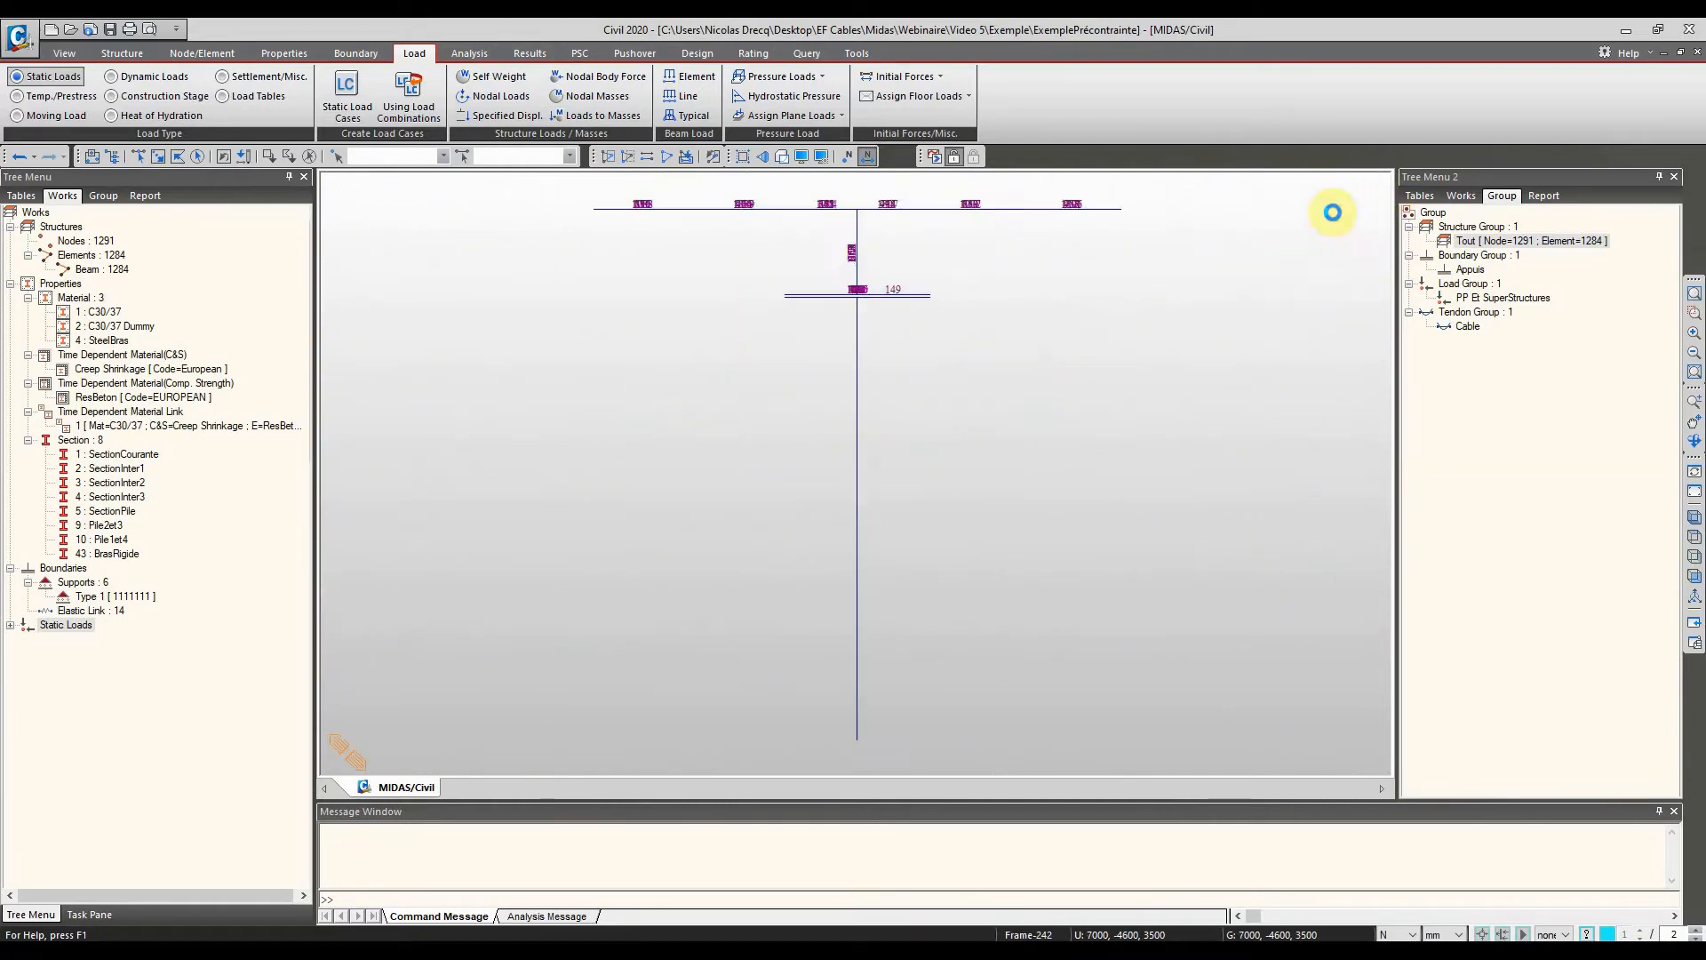
pyautogui.scroll(6, 849, 262)
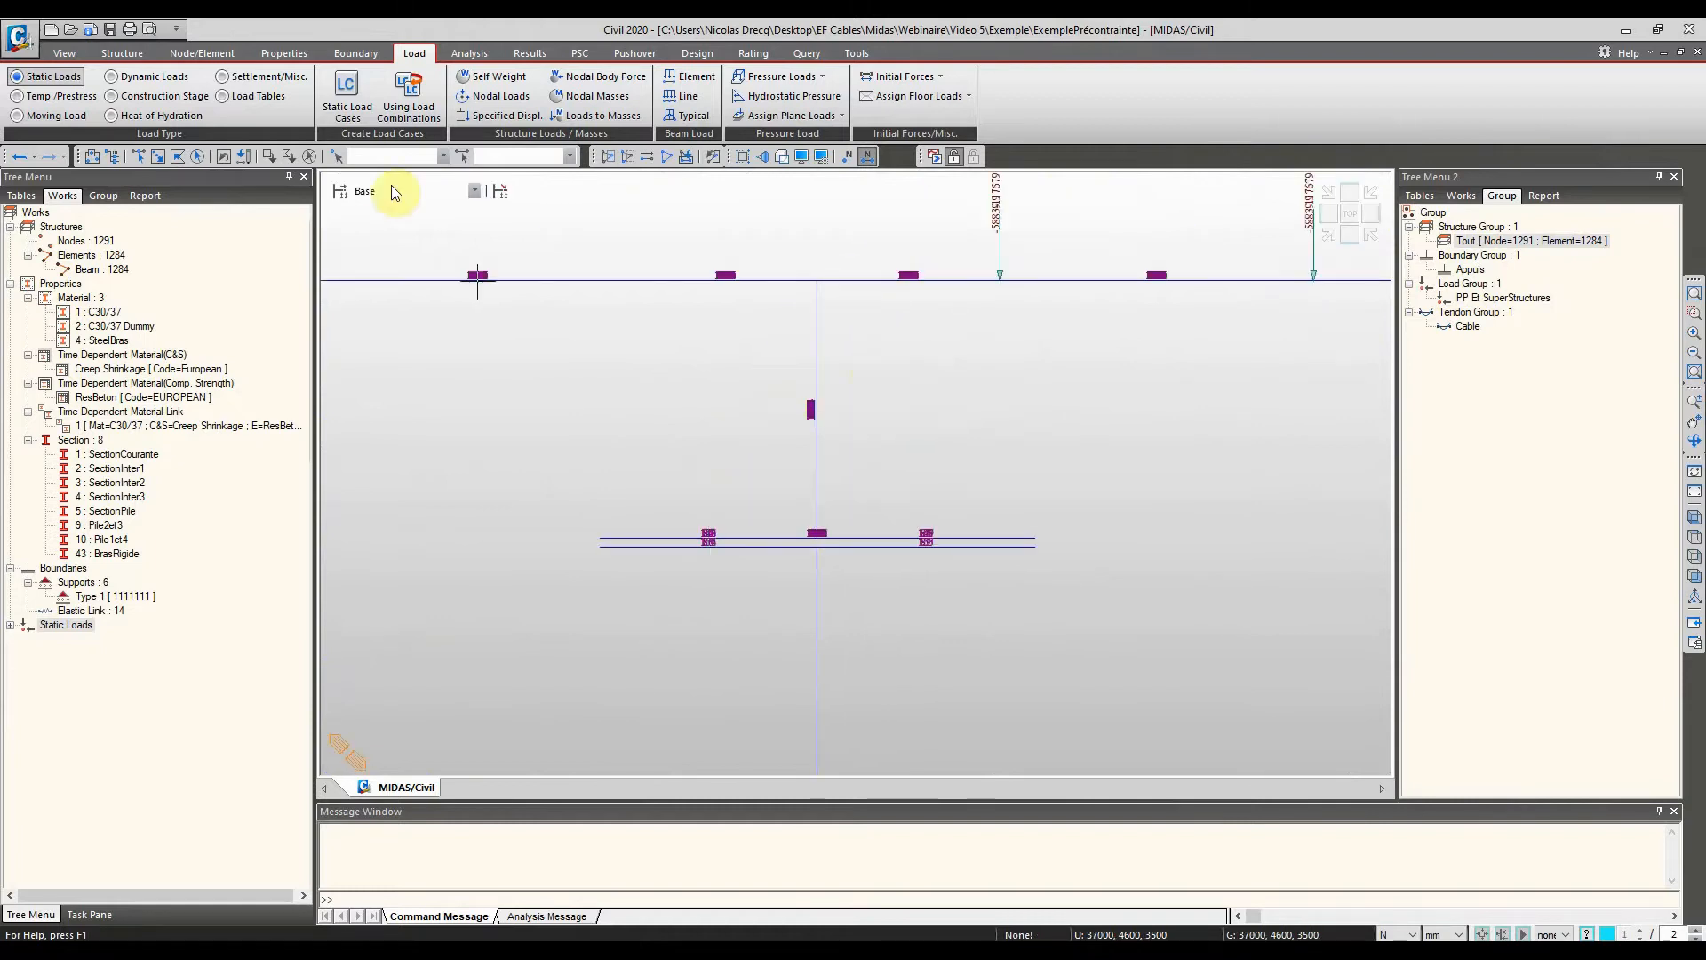
pyautogui.click(158, 156)
pyautogui.moveTo(793, 518); pyautogui.dragTo(830, 543)
pyautogui.keyDown('ctrl'); pyautogui.moveTo(873, 497); pyautogui.dragTo(791, 532, button='middle'); pyautogui.keyUp('ctrl')
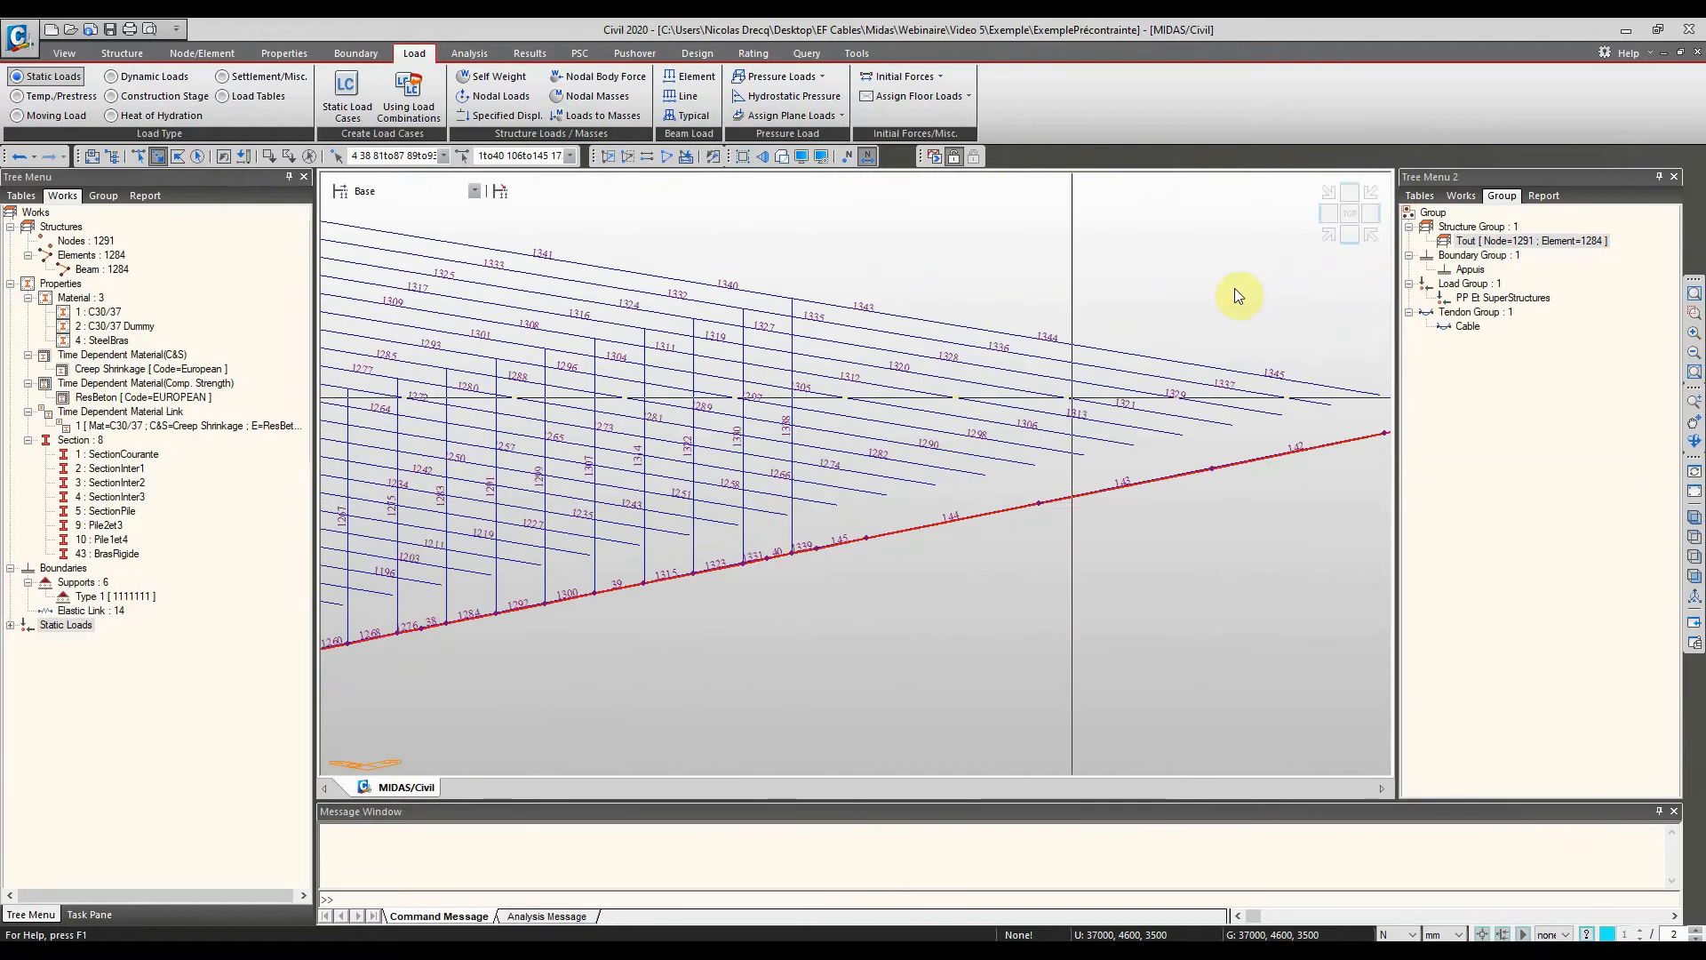
pyautogui.click(611, 156)
pyautogui.scroll(-5, 869, 346)
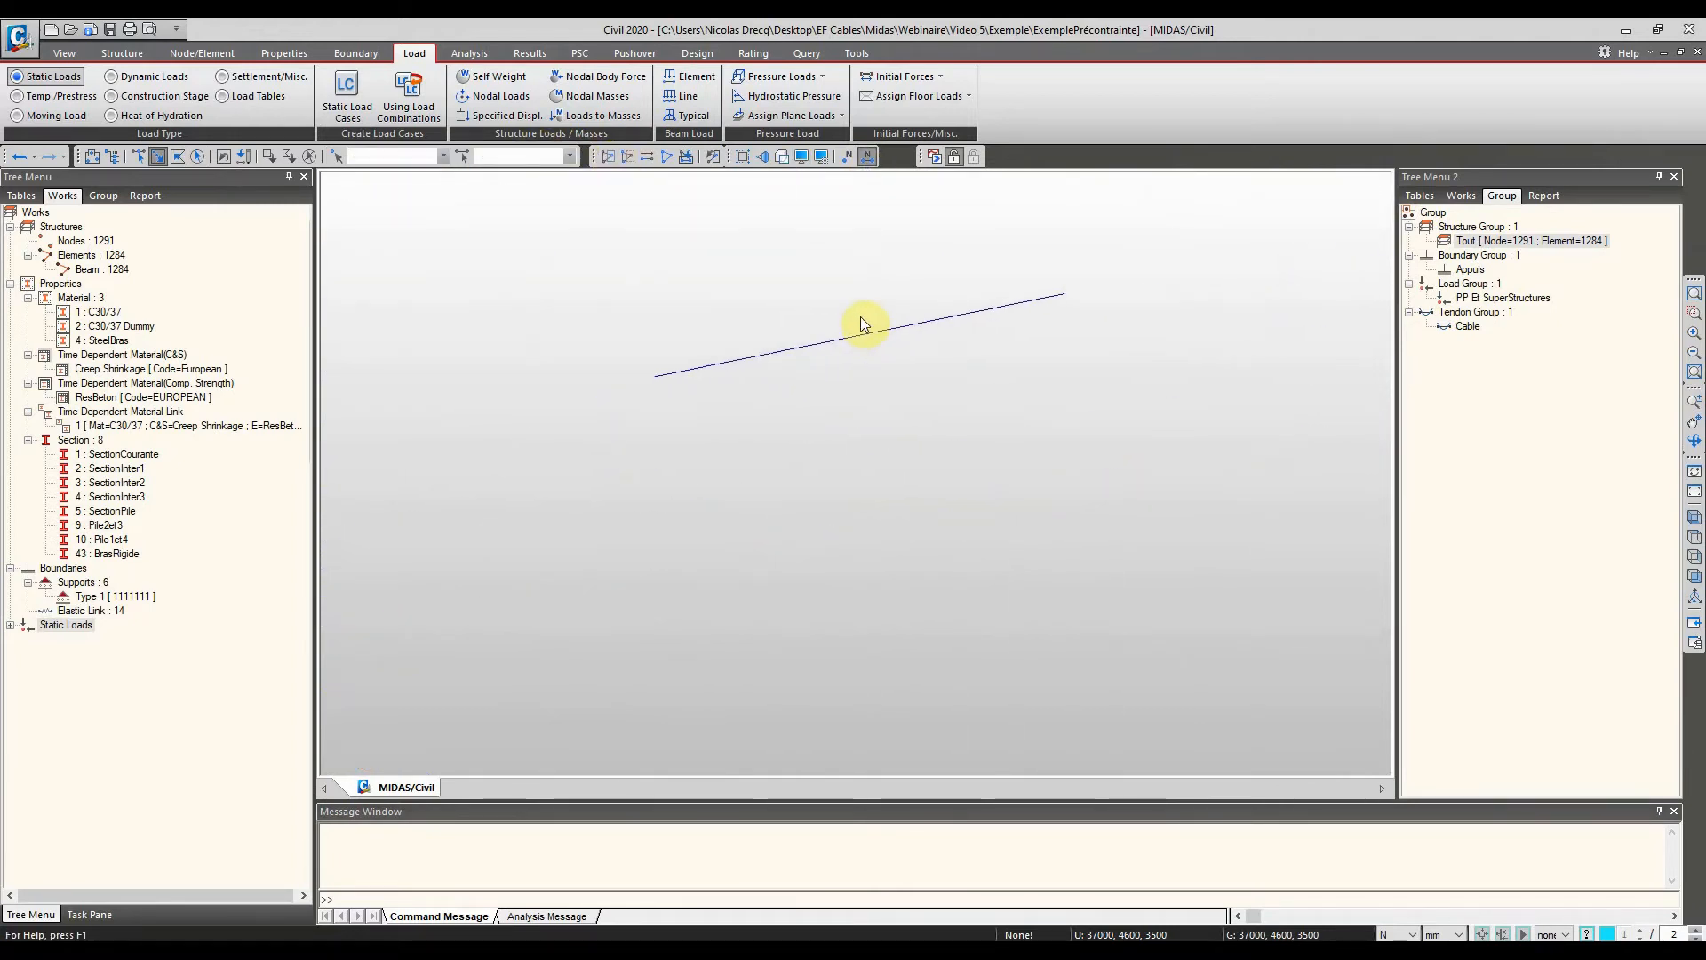
# Turn off the display of element numbers and select all the activated deck beam elements
pyautogui.click(865, 156)
pyautogui.moveTo(610, 233); pyautogui.dragTo(1211, 499)
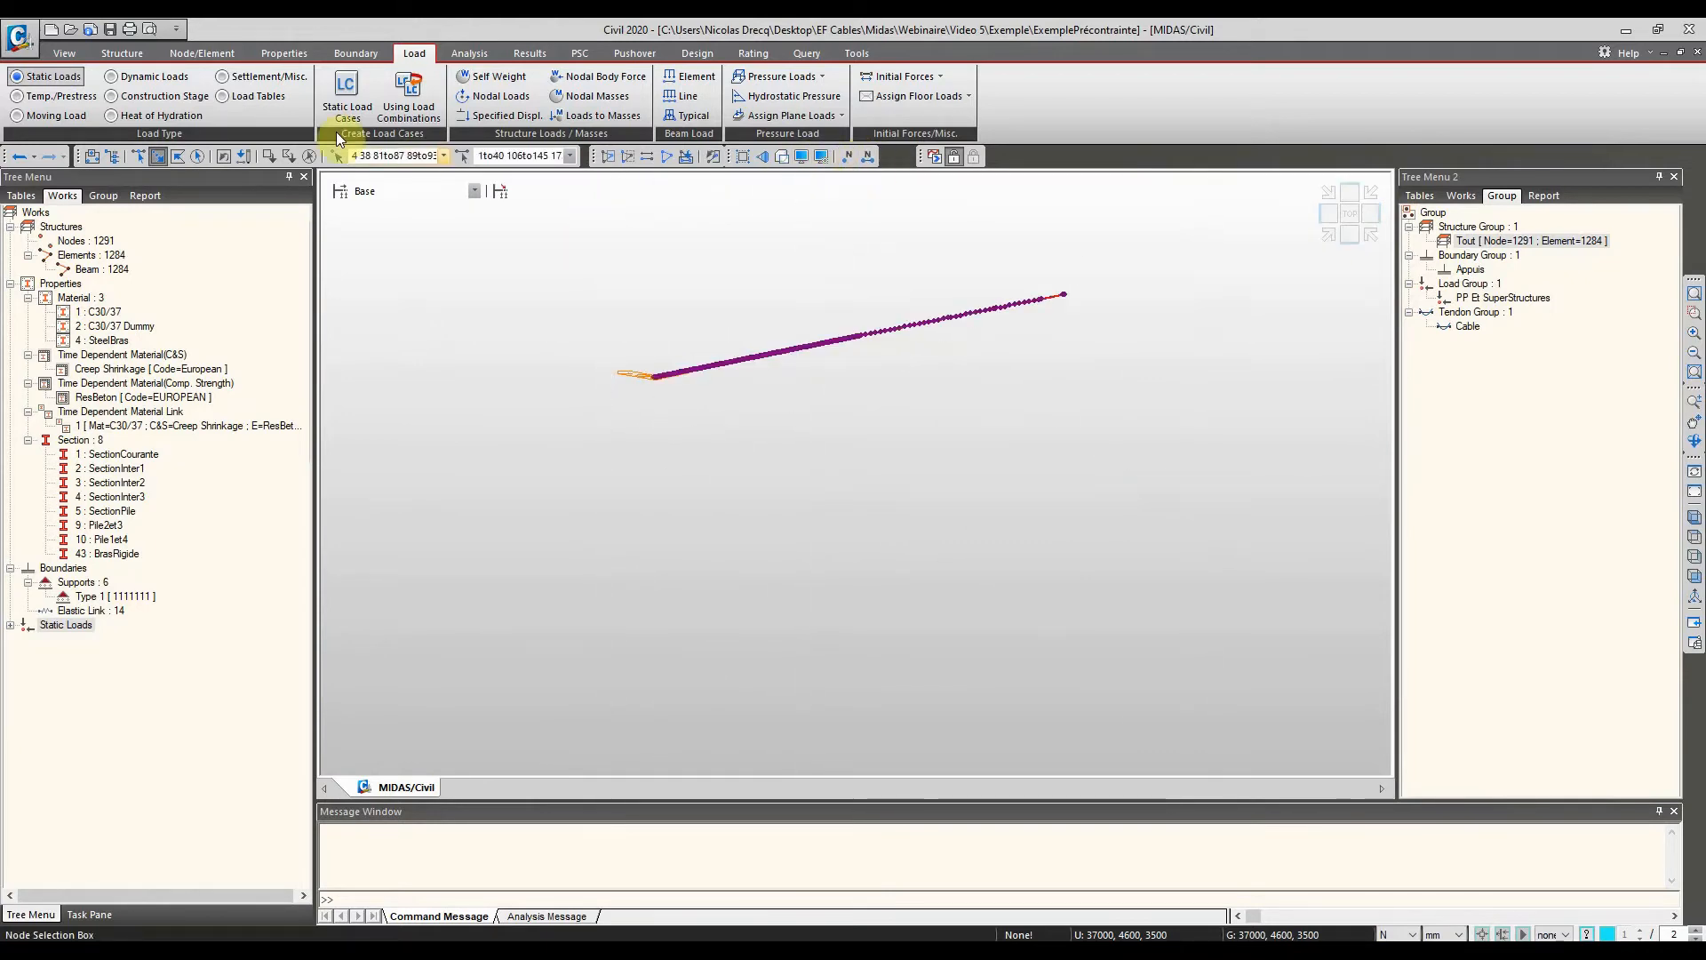
pyautogui.click(219, 54)
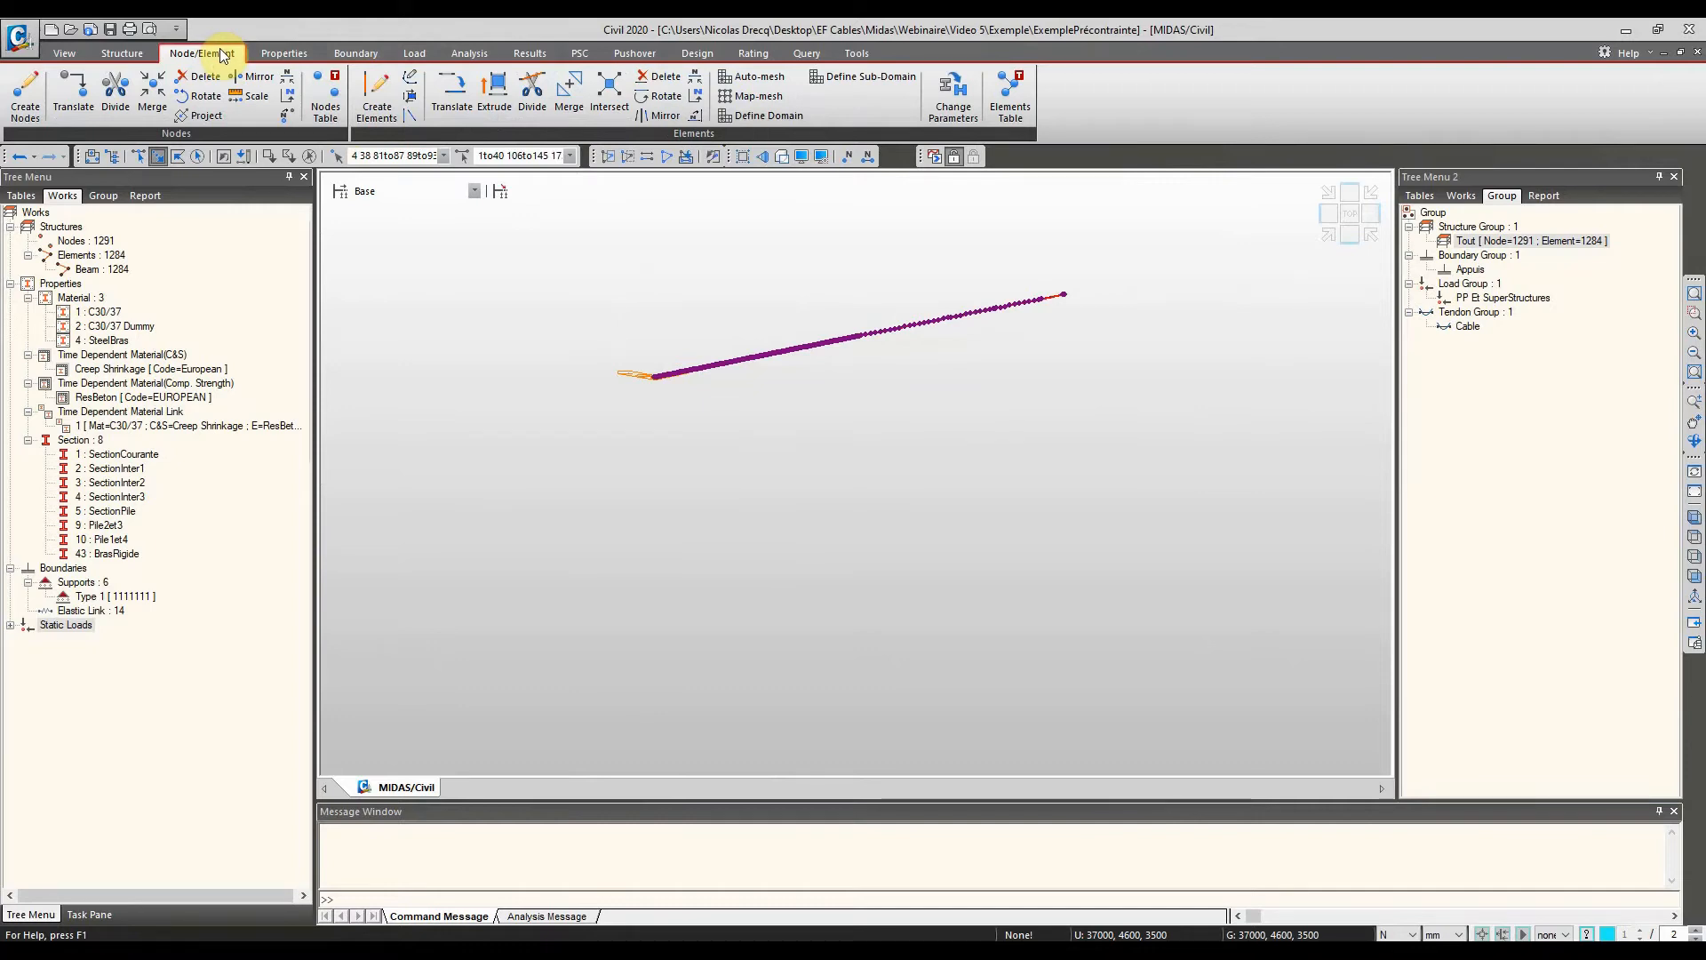
pyautogui.click(501, 161)
pyautogui.click(518, 161)
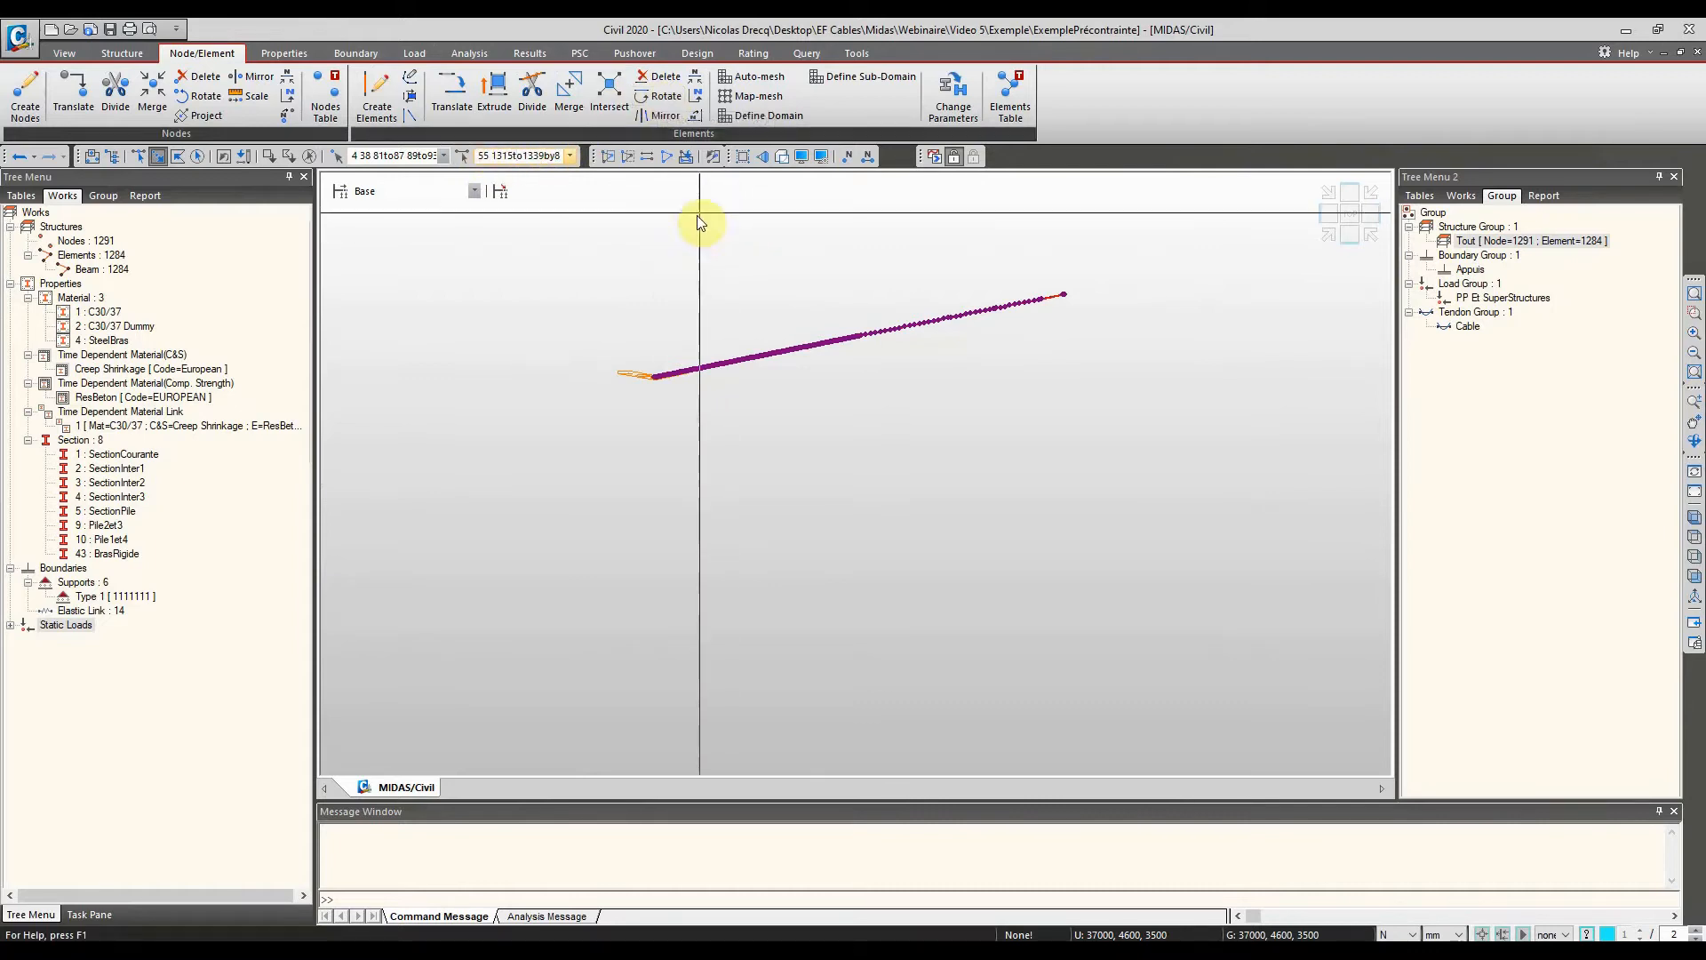
pyautogui.moveTo(601, 236); pyautogui.dragTo(1106, 440)
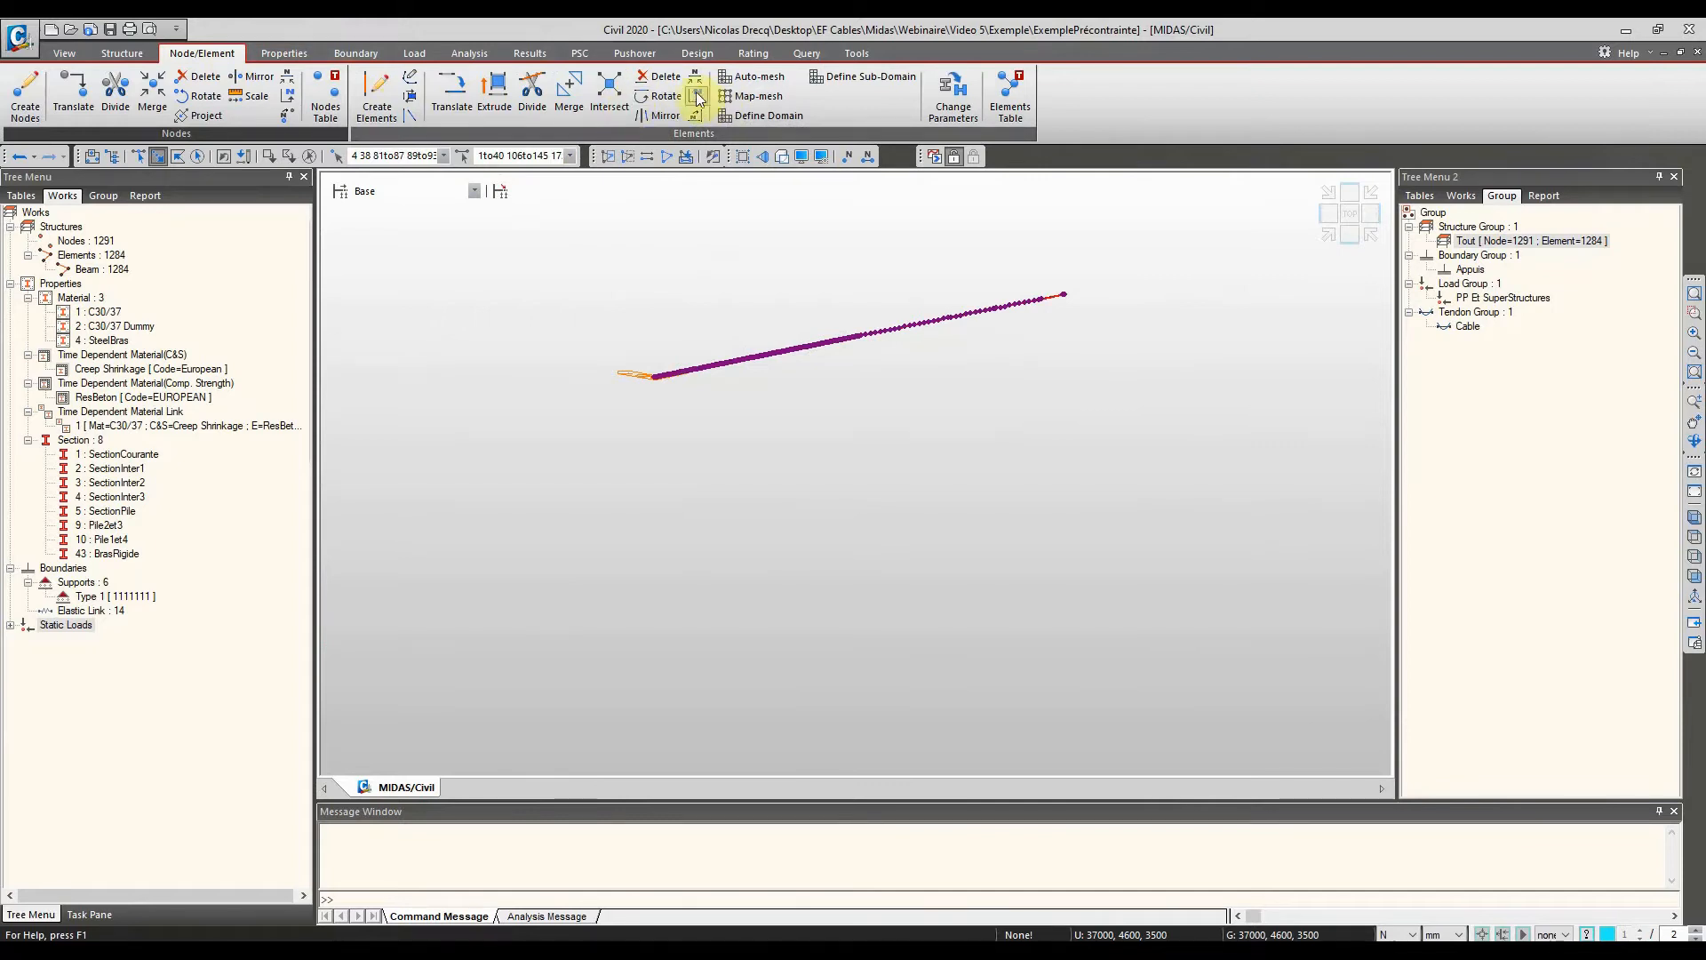
# Renumber only the selected elements from new start number 500, sorting by (+)X, (+)Y and (+)Z
pyautogui.click(695, 98)
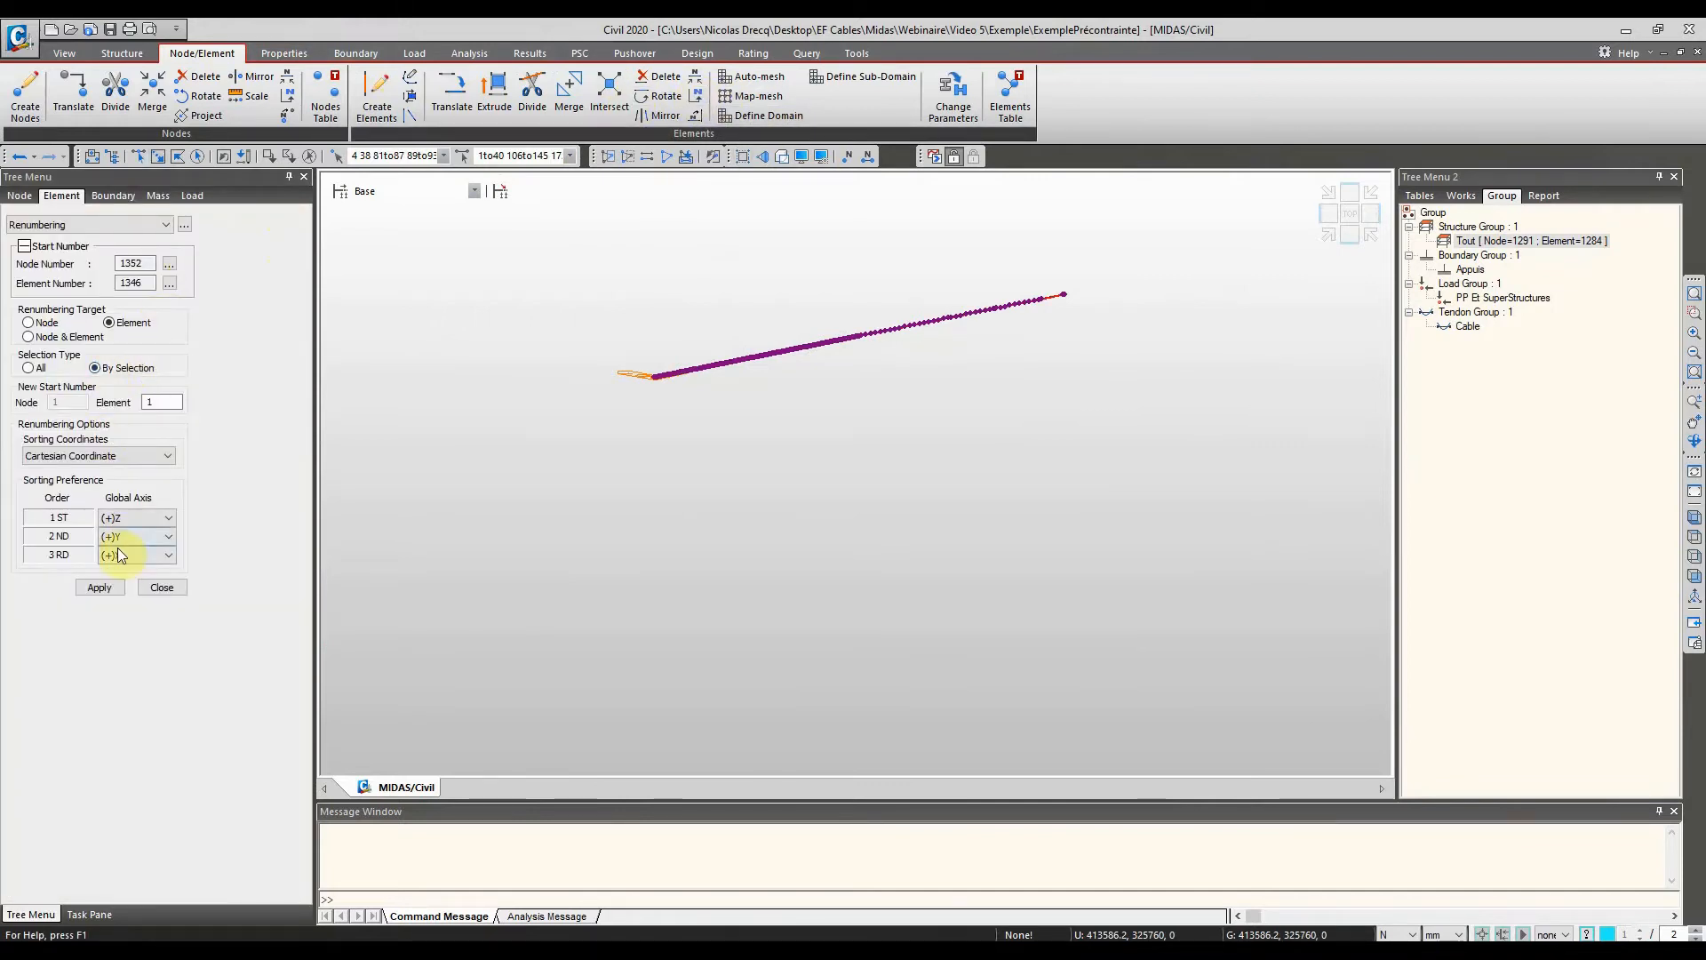
pyautogui.click(140, 515)
pyautogui.click(140, 530)
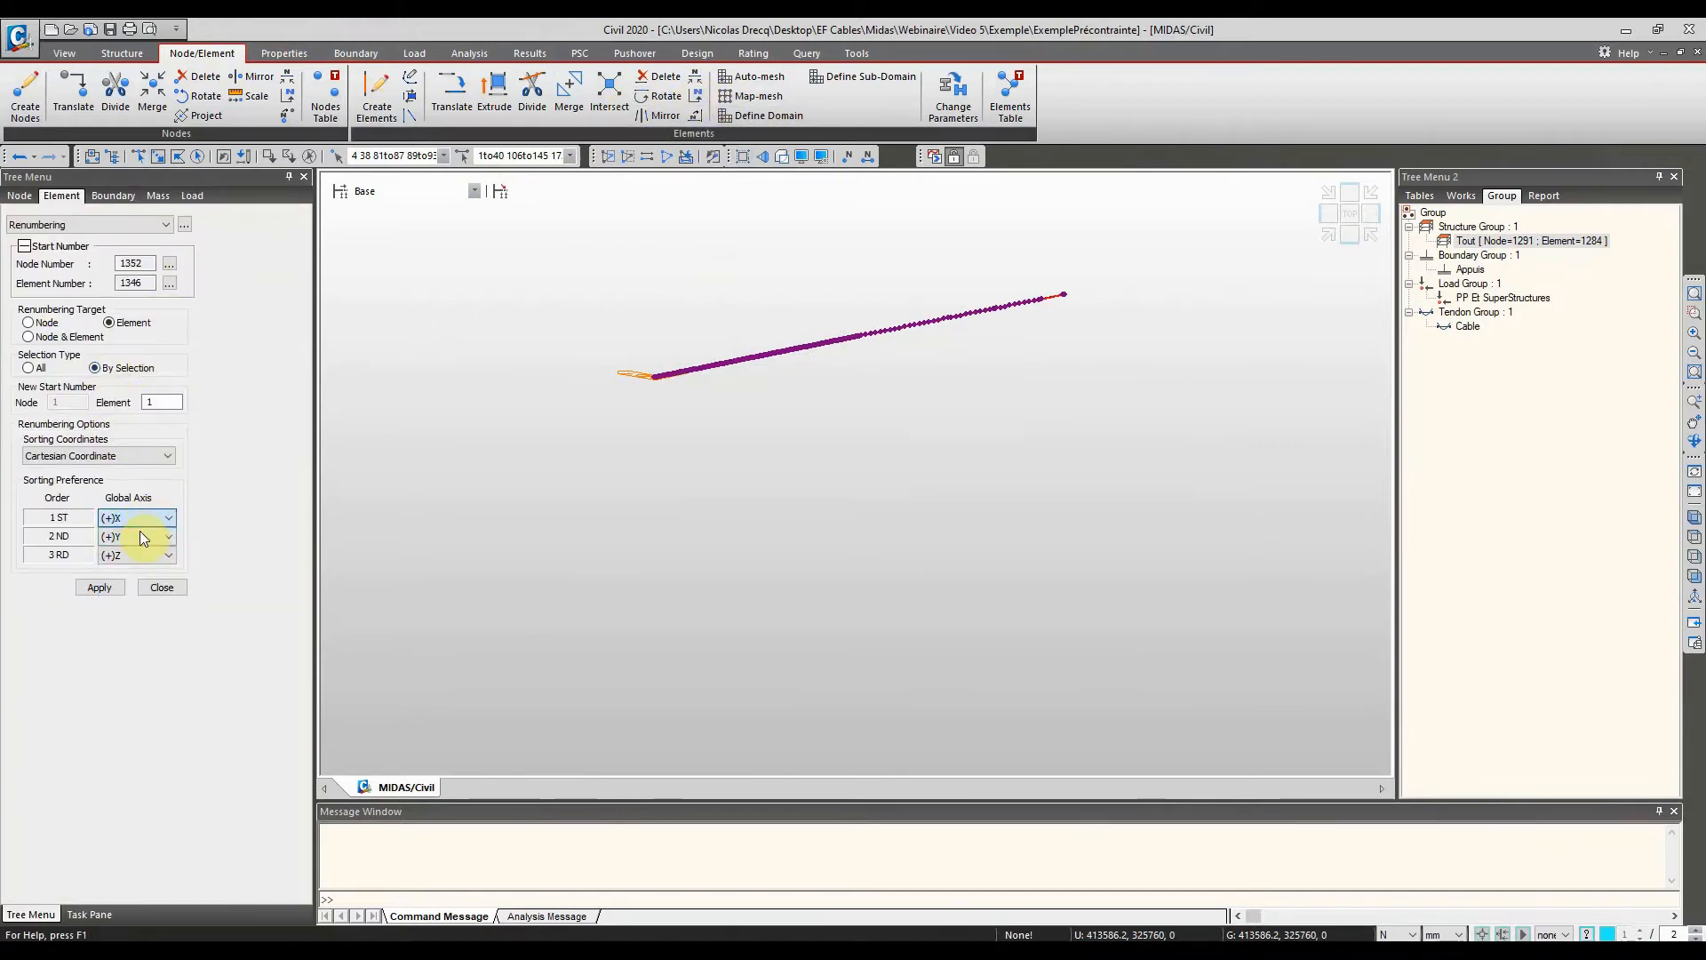
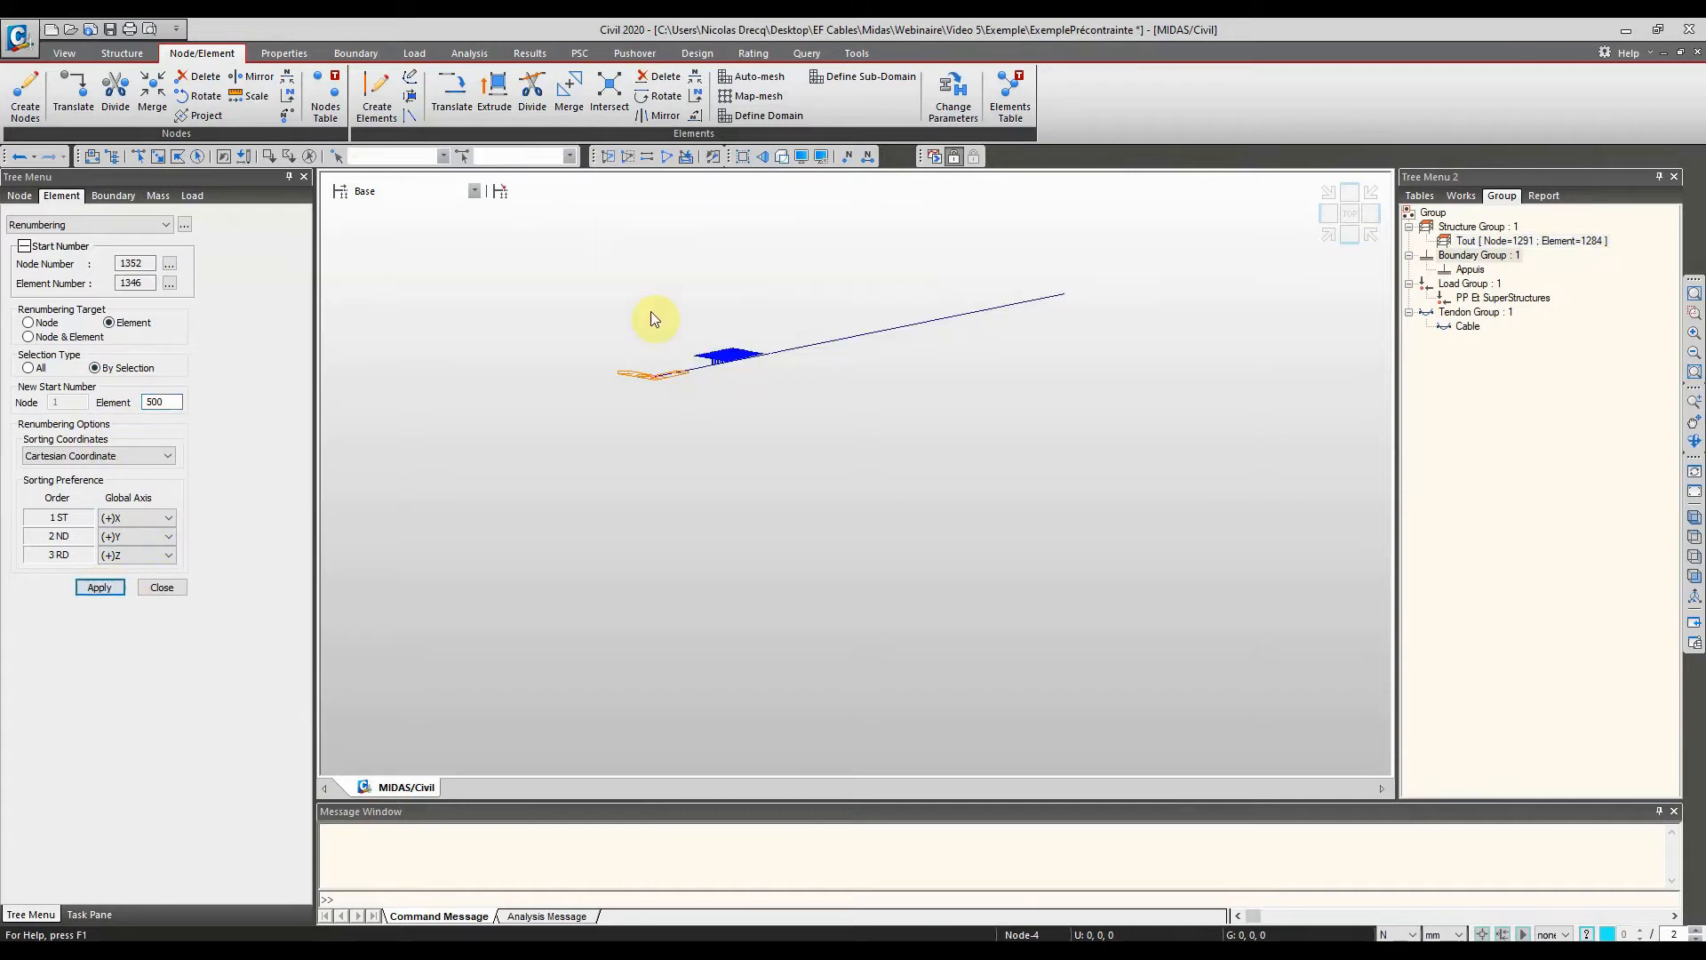
# Isolate the longitudinal deck beams again by selecting them end-on at the pier head and activating only those
pyautogui.scroll(7, 649, 324)
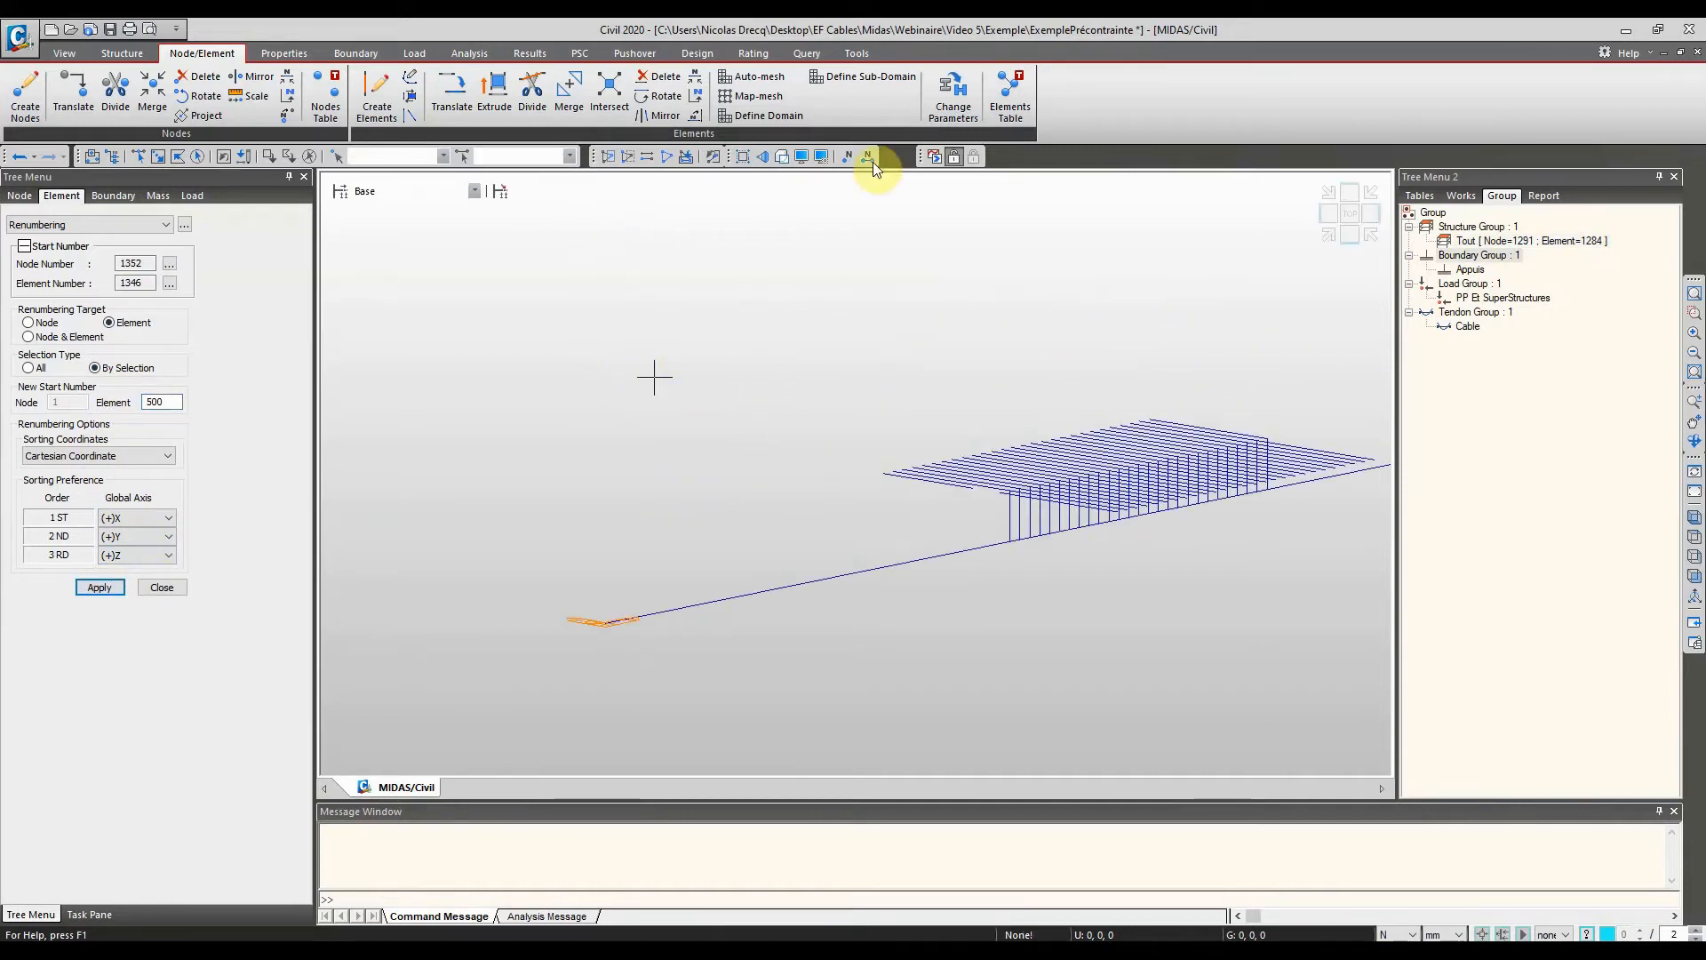
pyautogui.click(1331, 226)
pyautogui.click(157, 157)
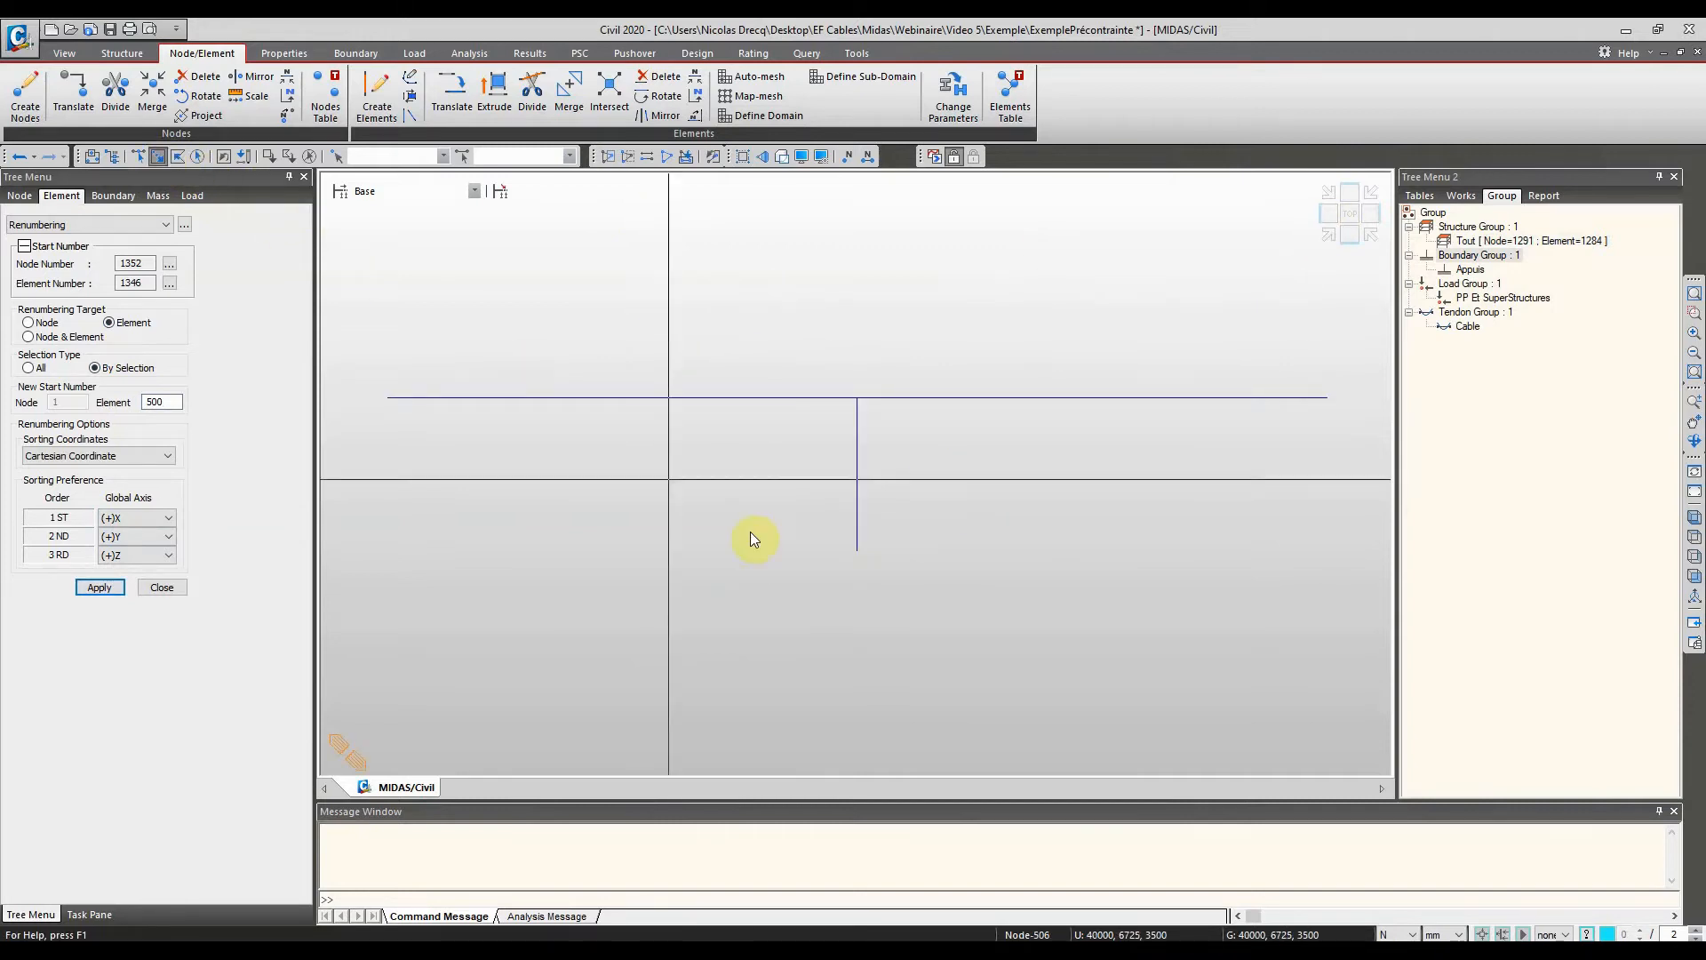
pyautogui.moveTo(776, 517); pyautogui.dragTo(730, 525, button='middle')
pyautogui.moveTo(794, 551); pyautogui.dragTo(824, 574)
pyautogui.click(608, 156)
# Select all the isolated deck beams and check the range of their new element numbers
pyautogui.keyDown('ctrl'); pyautogui.moveTo(743, 310); pyautogui.dragTo(653, 374, button='middle'); pyautogui.keyUp('ctrl')
pyautogui.scroll(-5, 653, 374)
pyautogui.moveTo(631, 297); pyautogui.dragTo(982, 542)
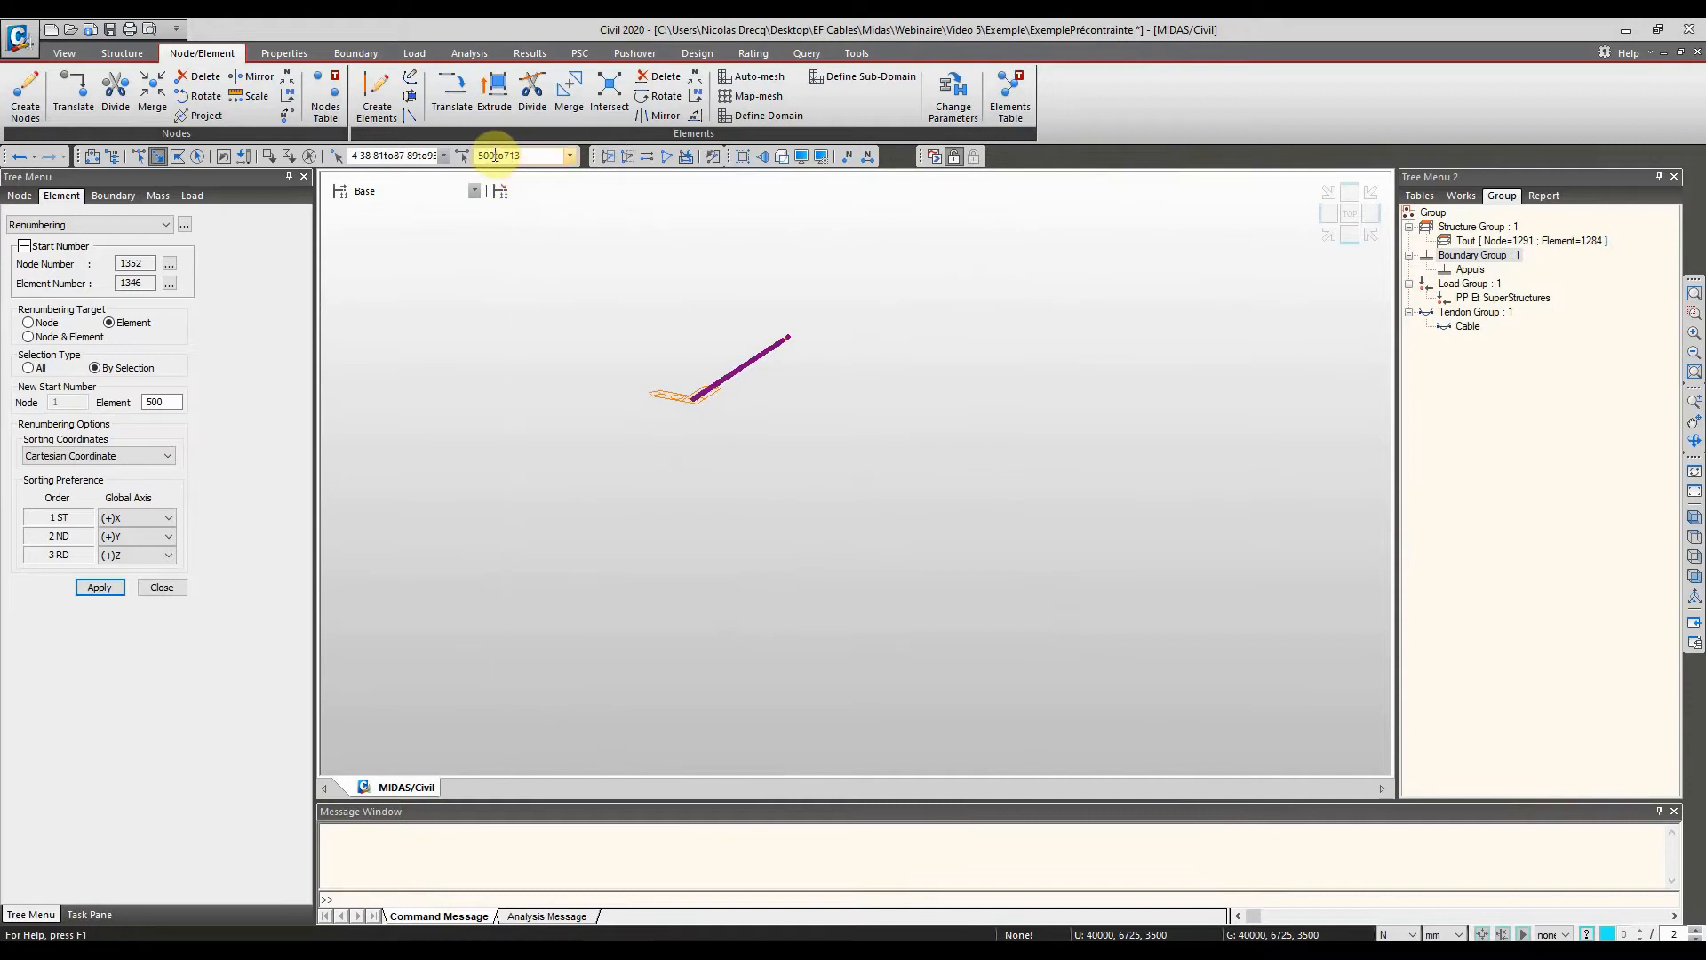
pyautogui.moveTo(525, 155)
pyautogui.click(608, 156)
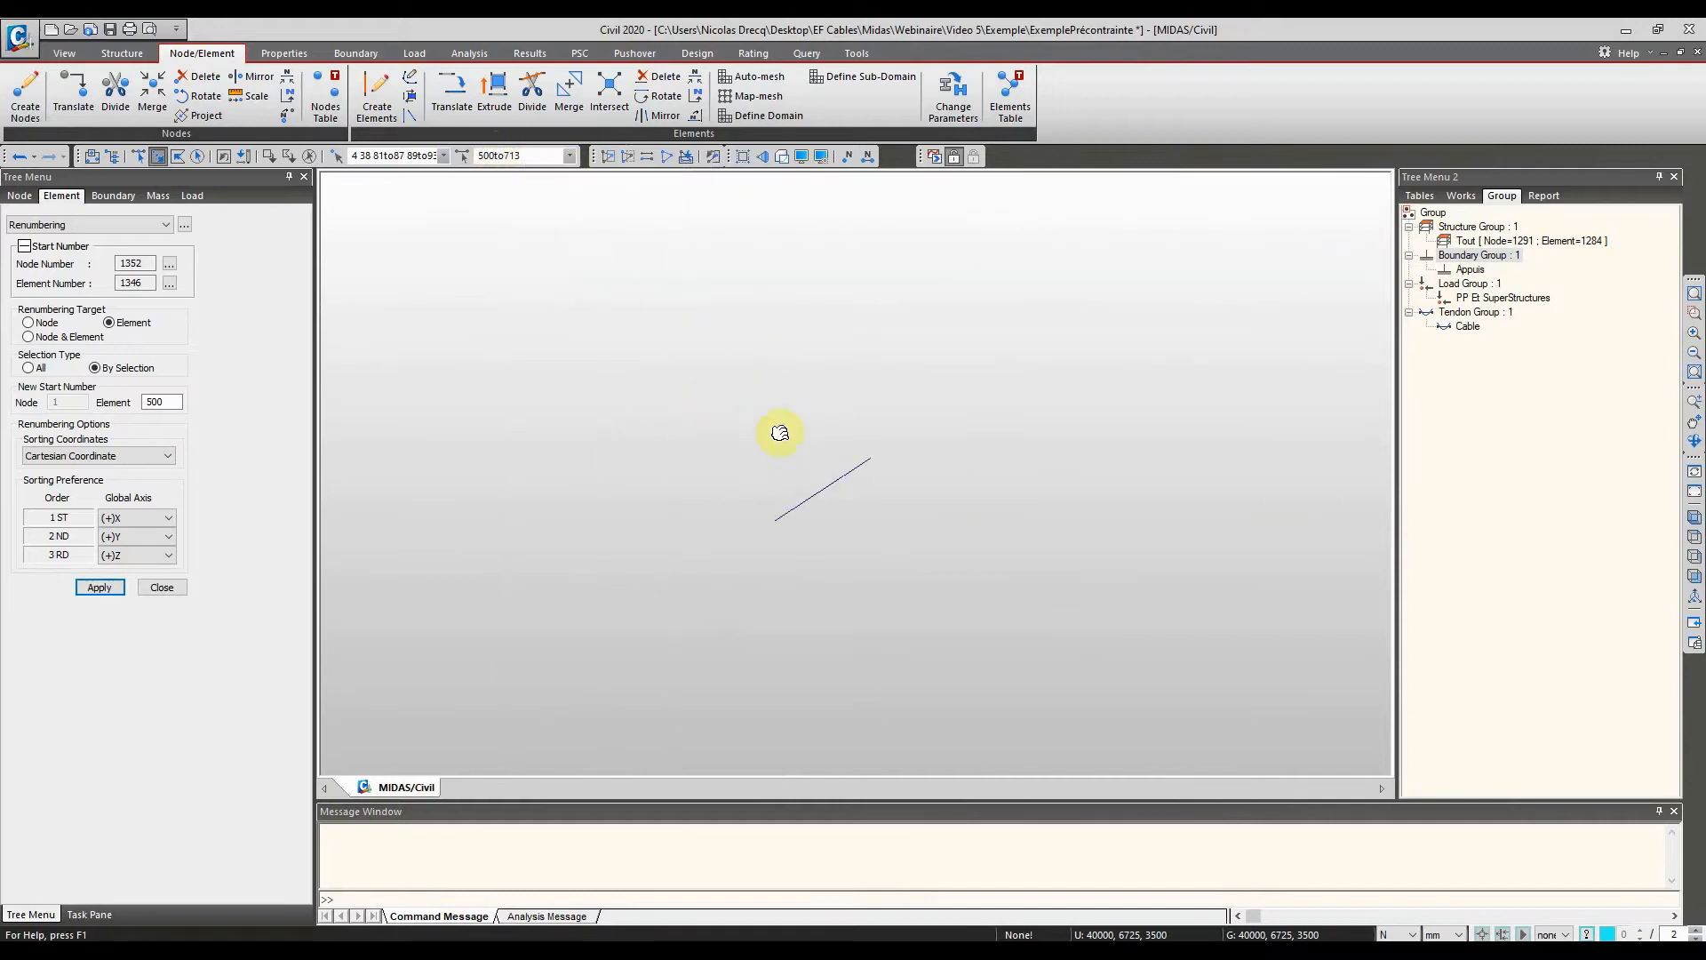
# Display the elements' local axes and examine their orientation along the selected deck beams
pyautogui.scroll(3, 756, 449)
pyautogui.moveTo(786, 505); pyautogui.dragTo(686, 393, button='middle')
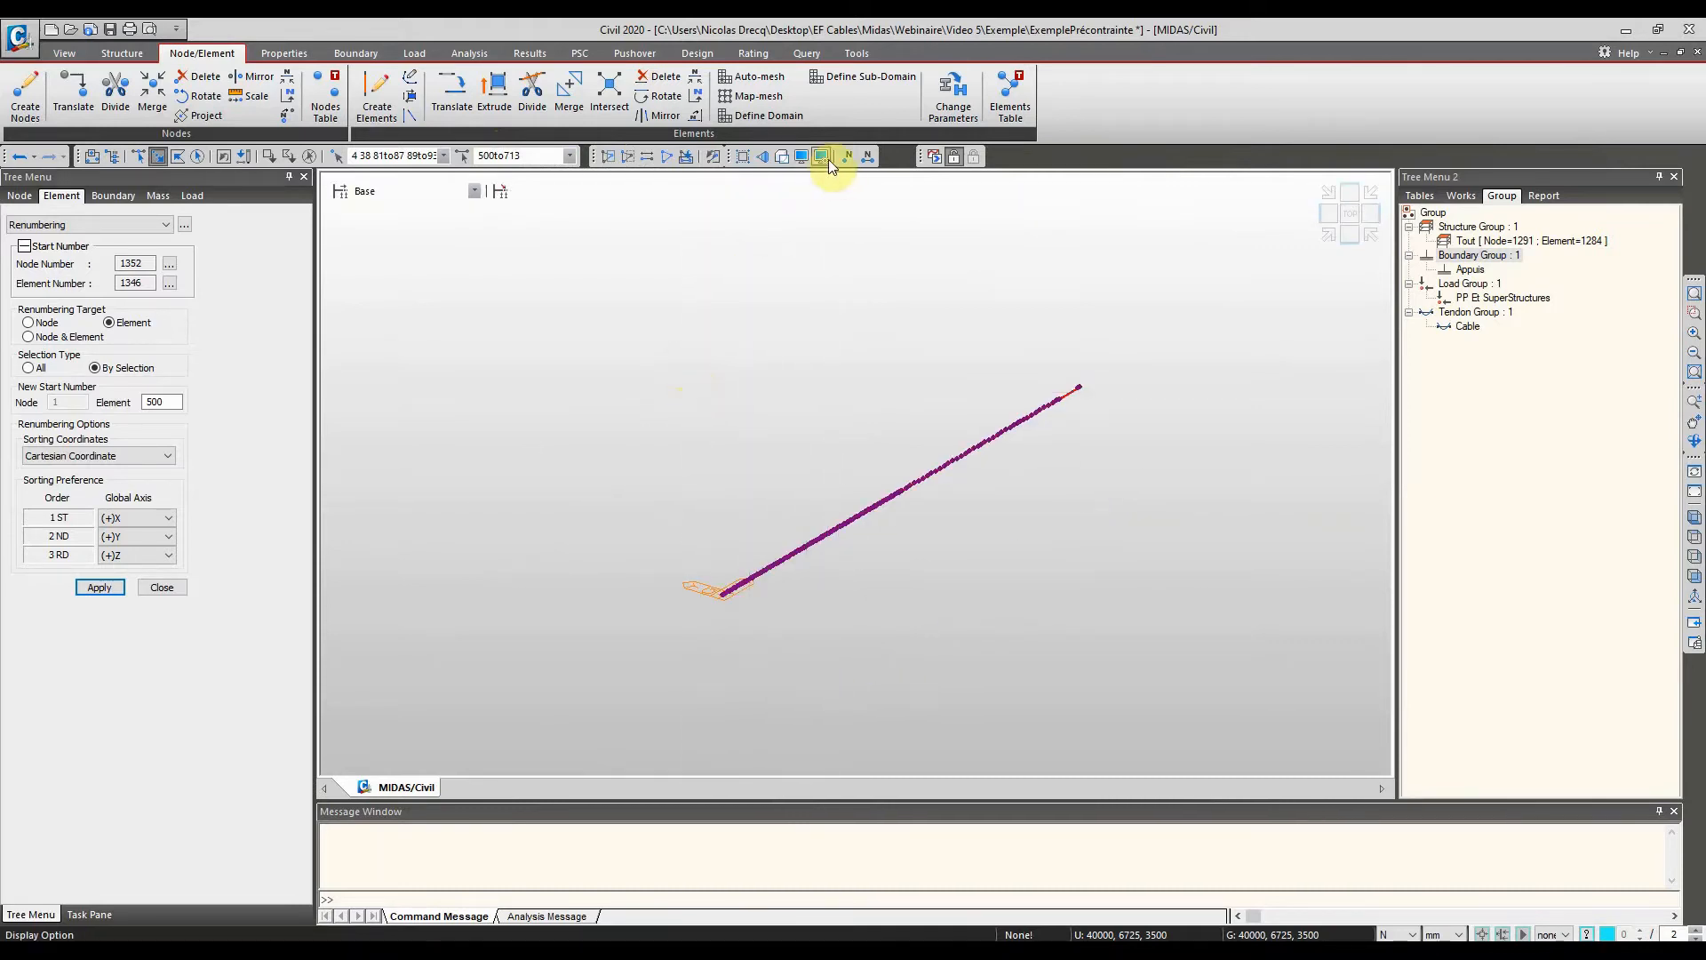
pyautogui.click(801, 156)
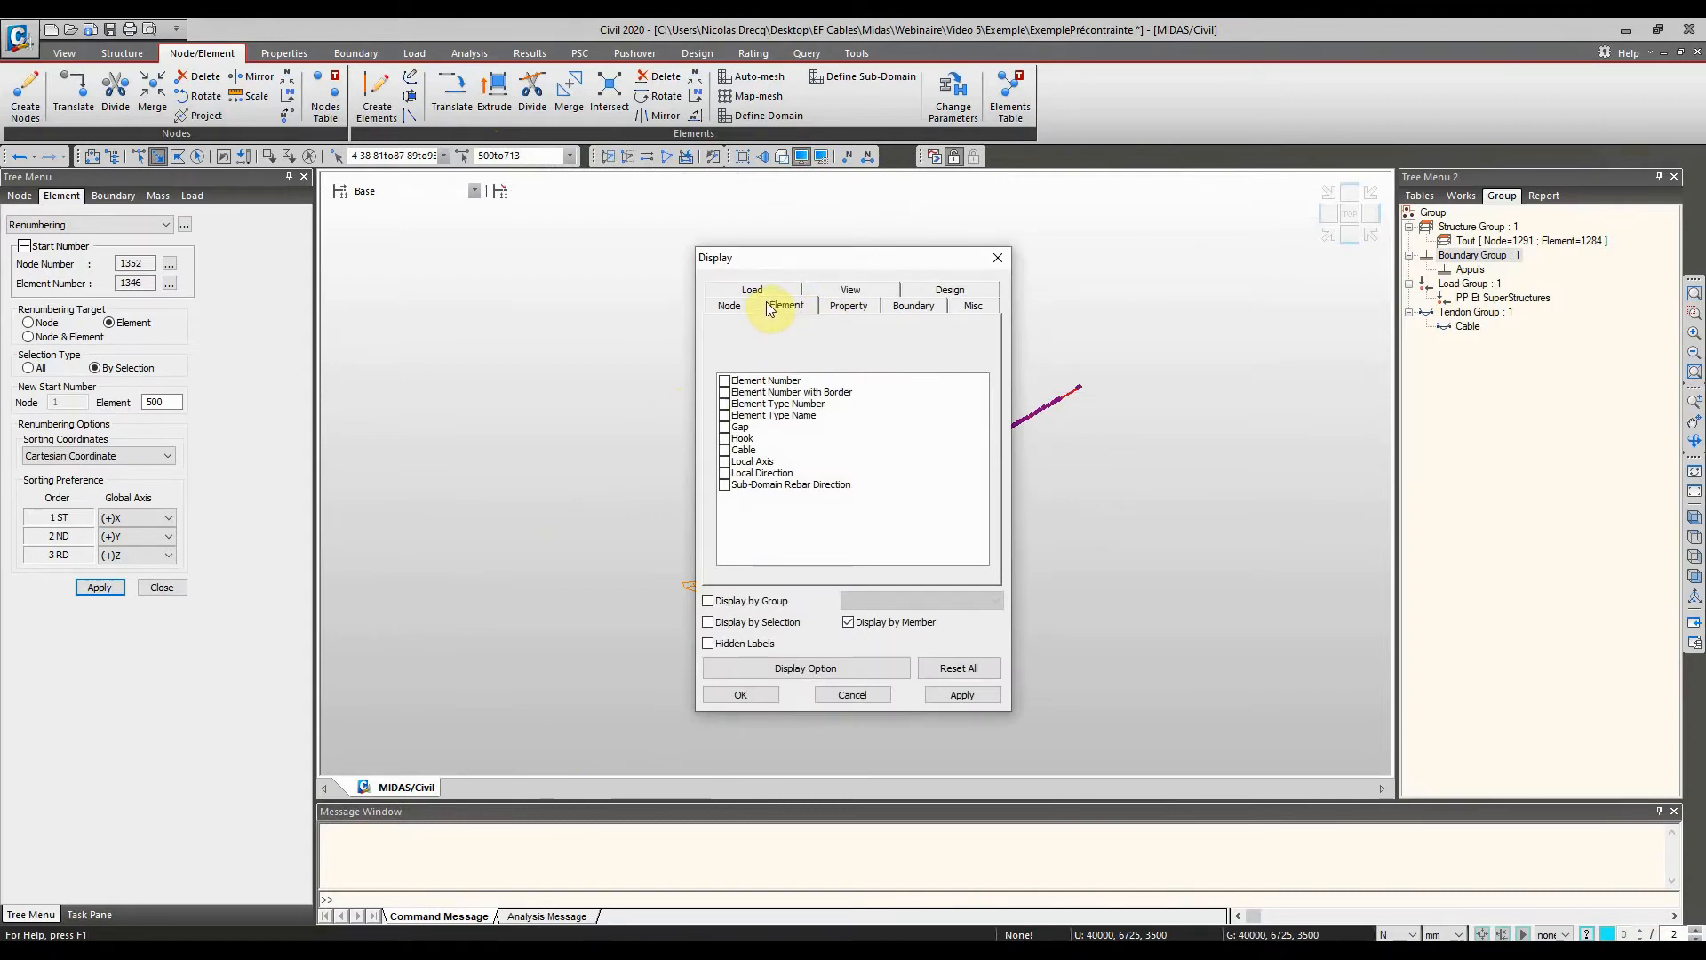
pyautogui.click(744, 306)
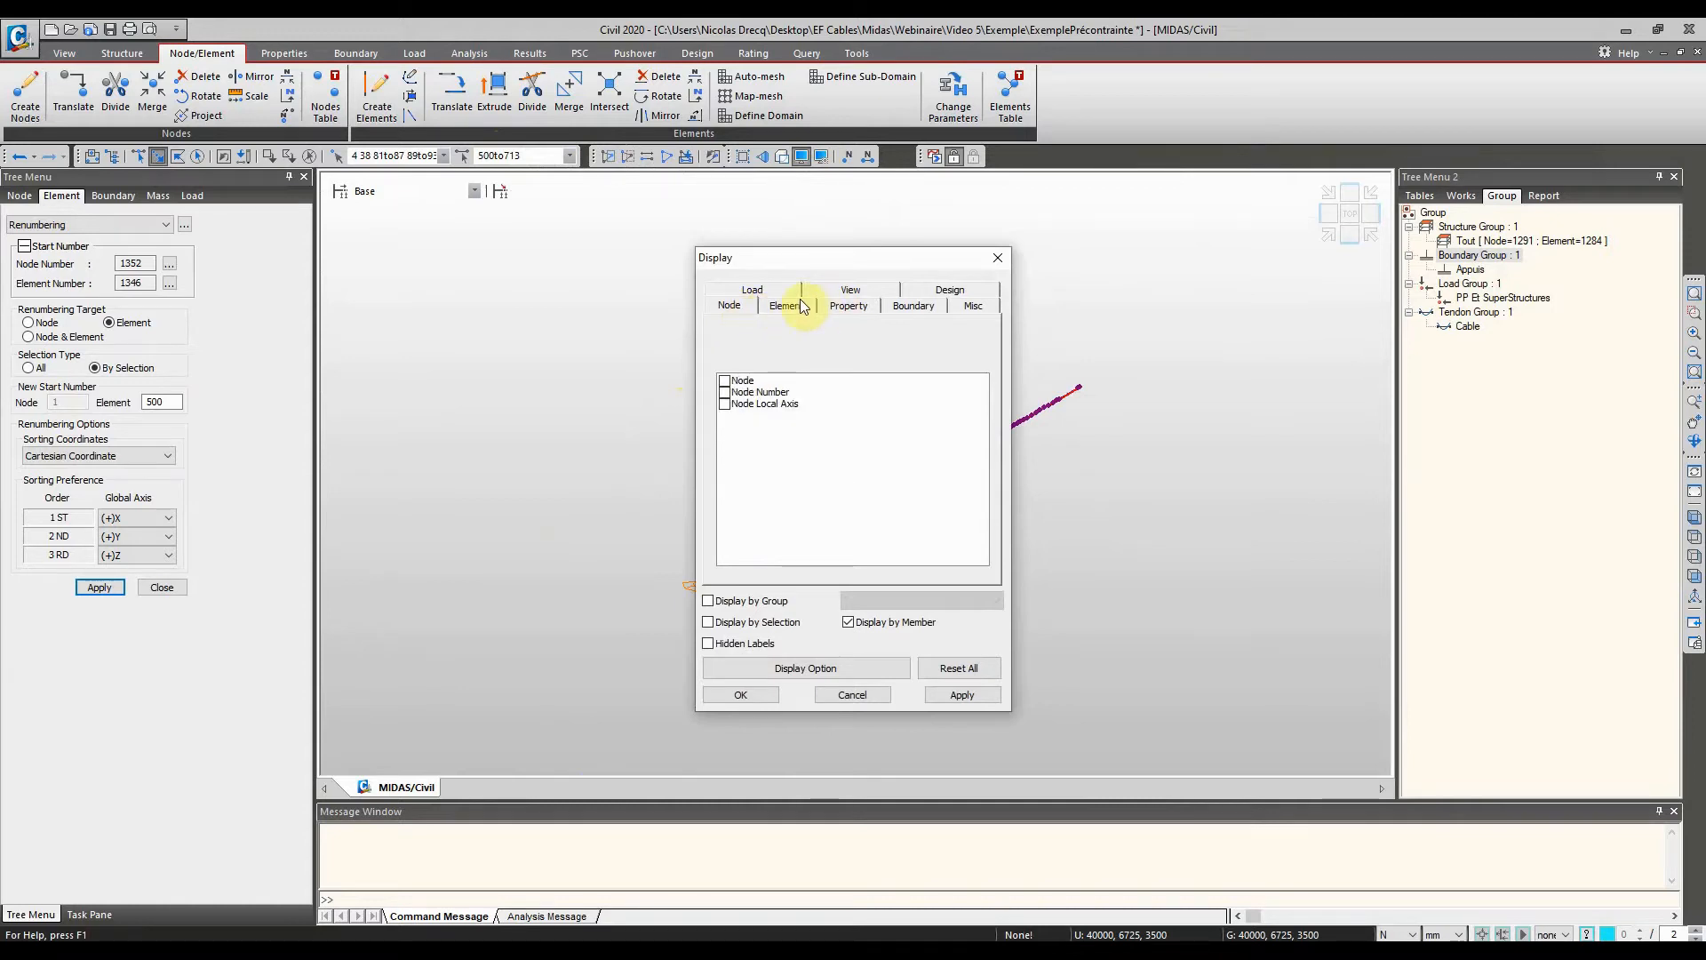
pyautogui.click(779, 309)
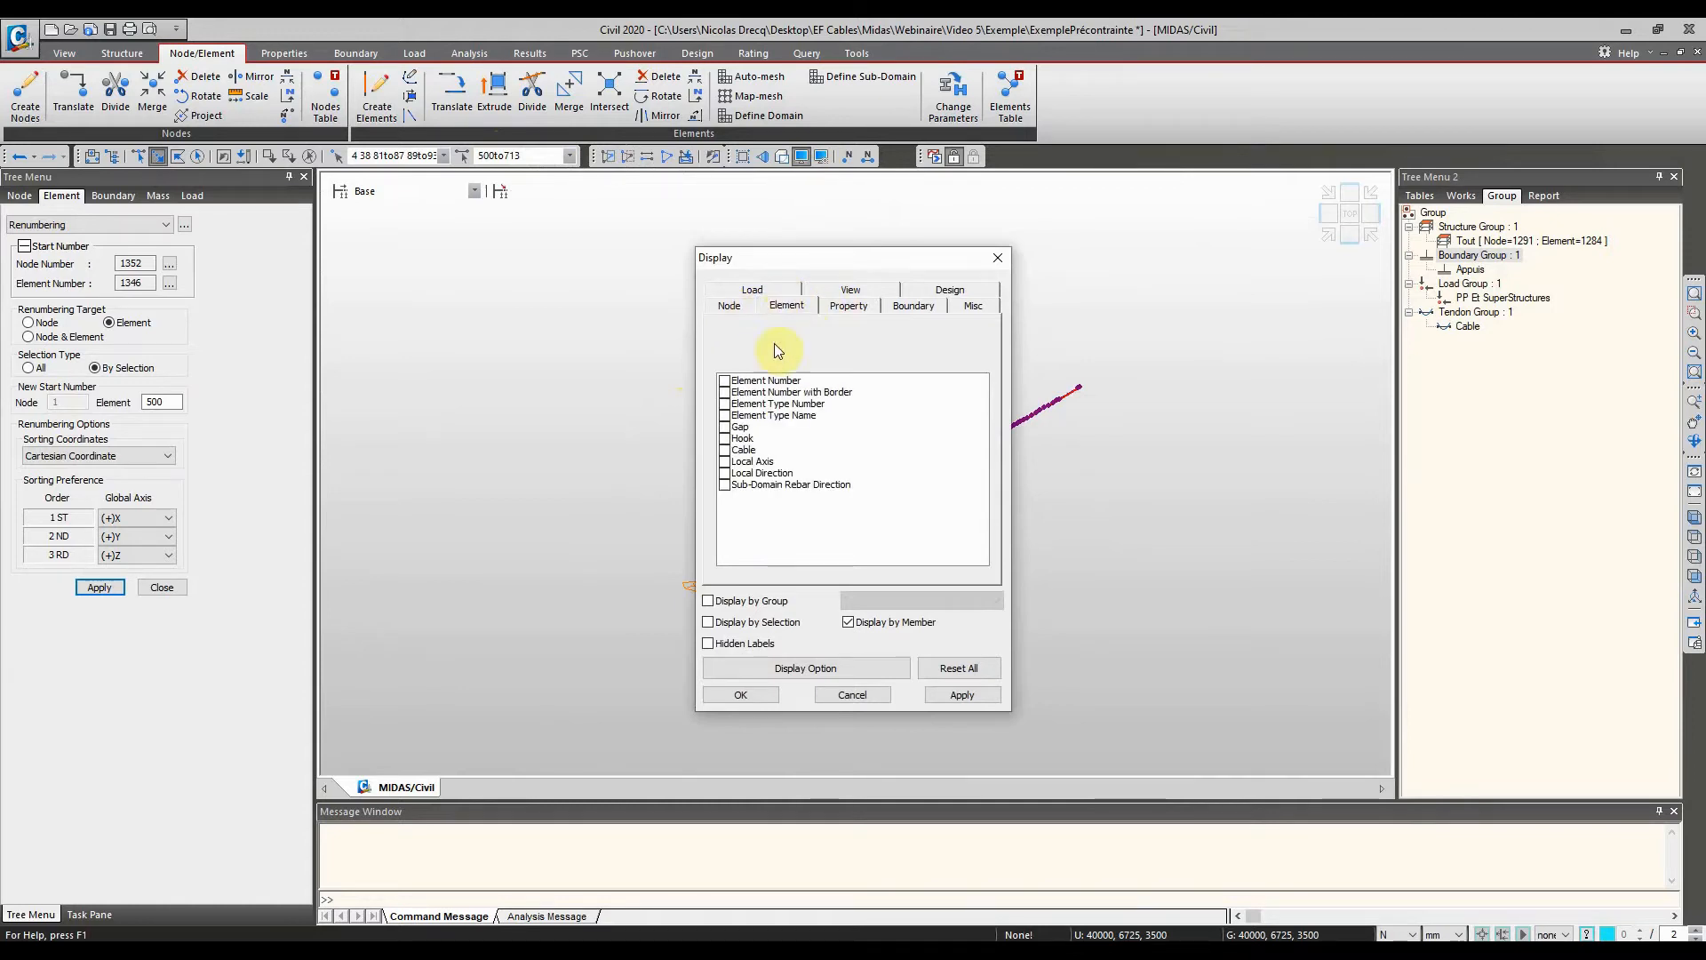
pyautogui.click(724, 463)
pyautogui.click(751, 702)
pyautogui.scroll(5, 910, 480)
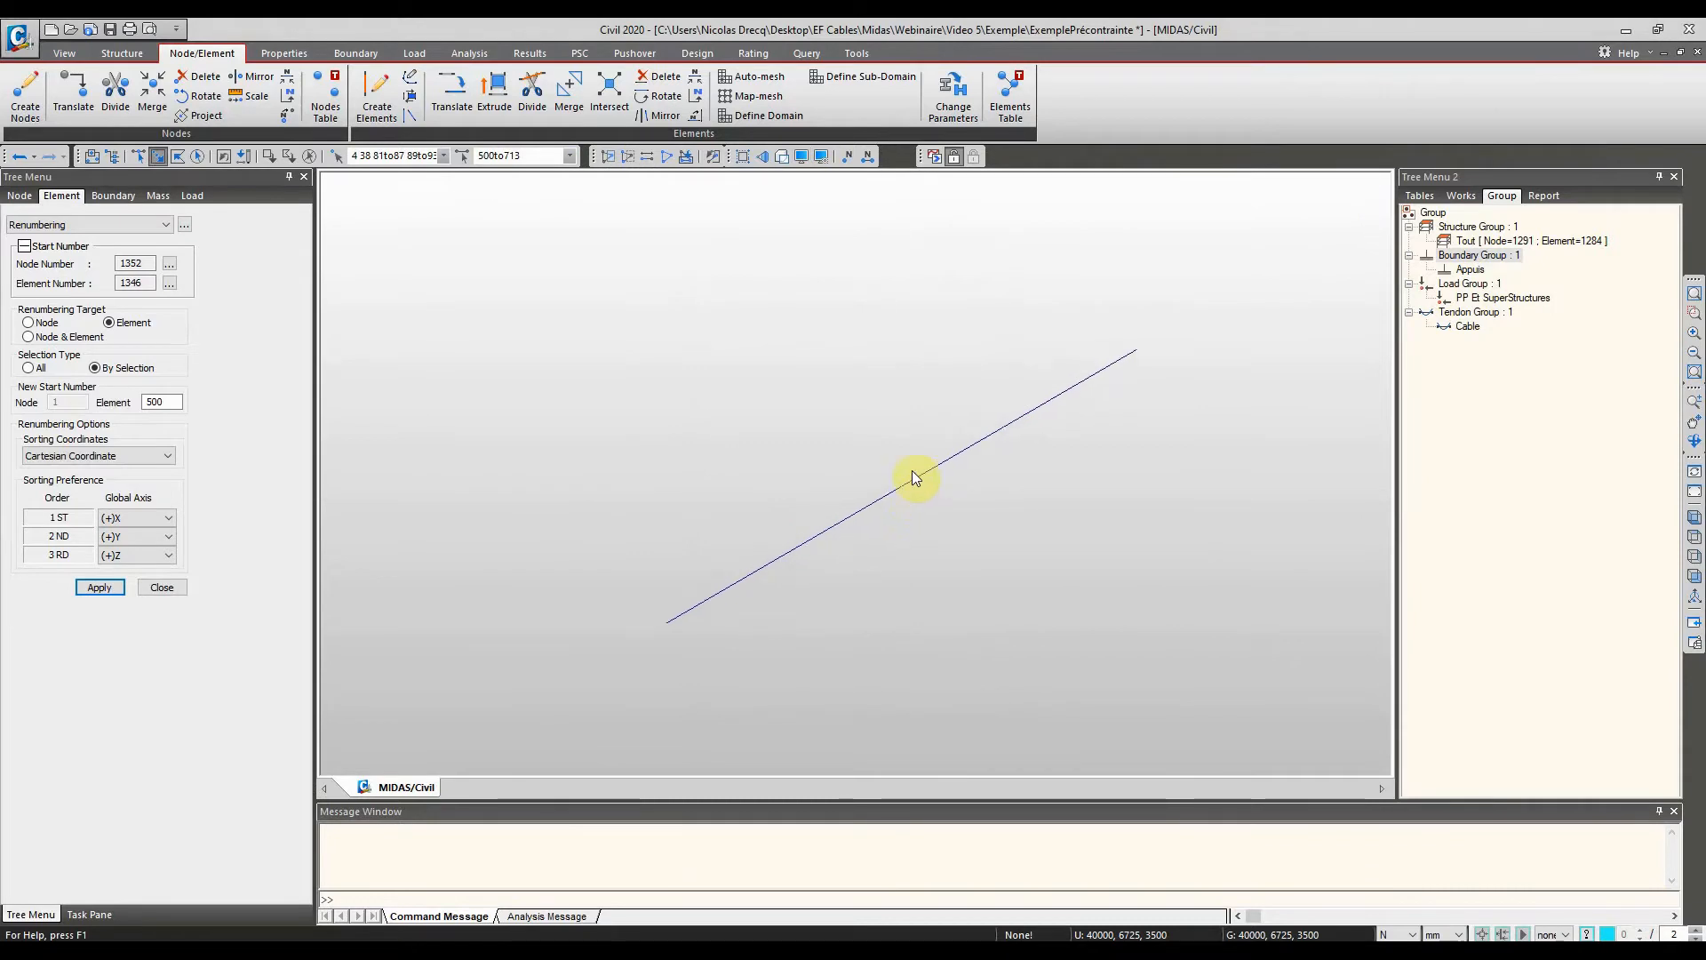
pyautogui.moveTo(785, 419); pyautogui.dragTo(718, 317, button='middle')
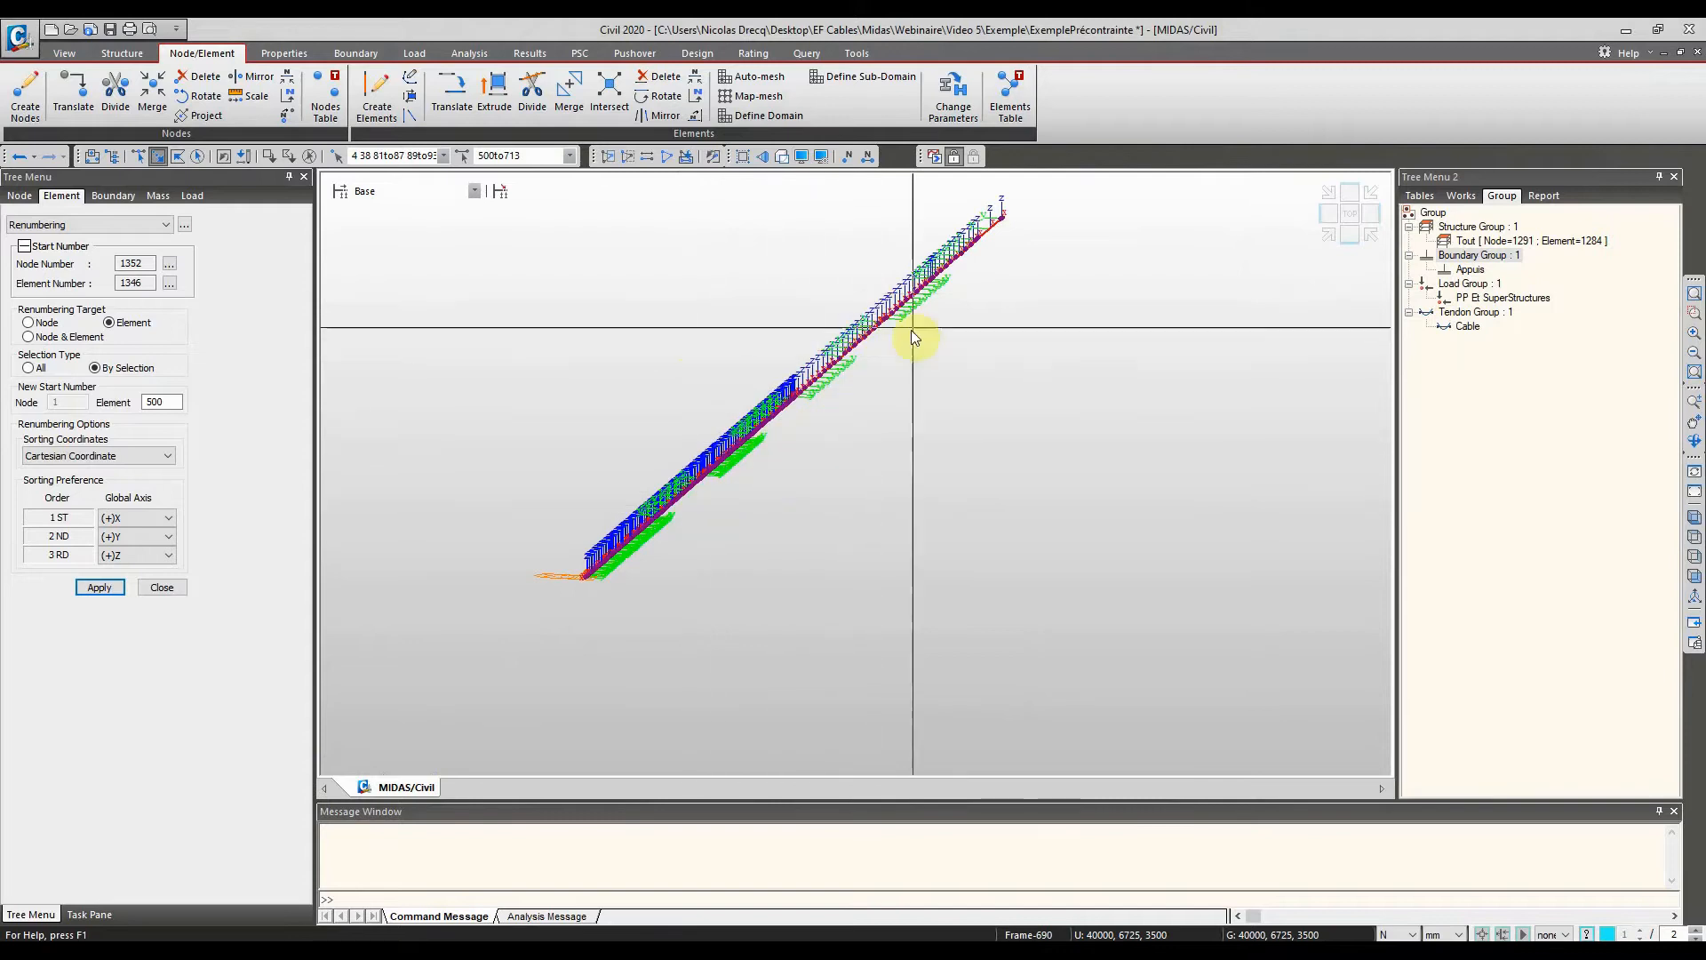
pyautogui.scroll(-2, 655, 382)
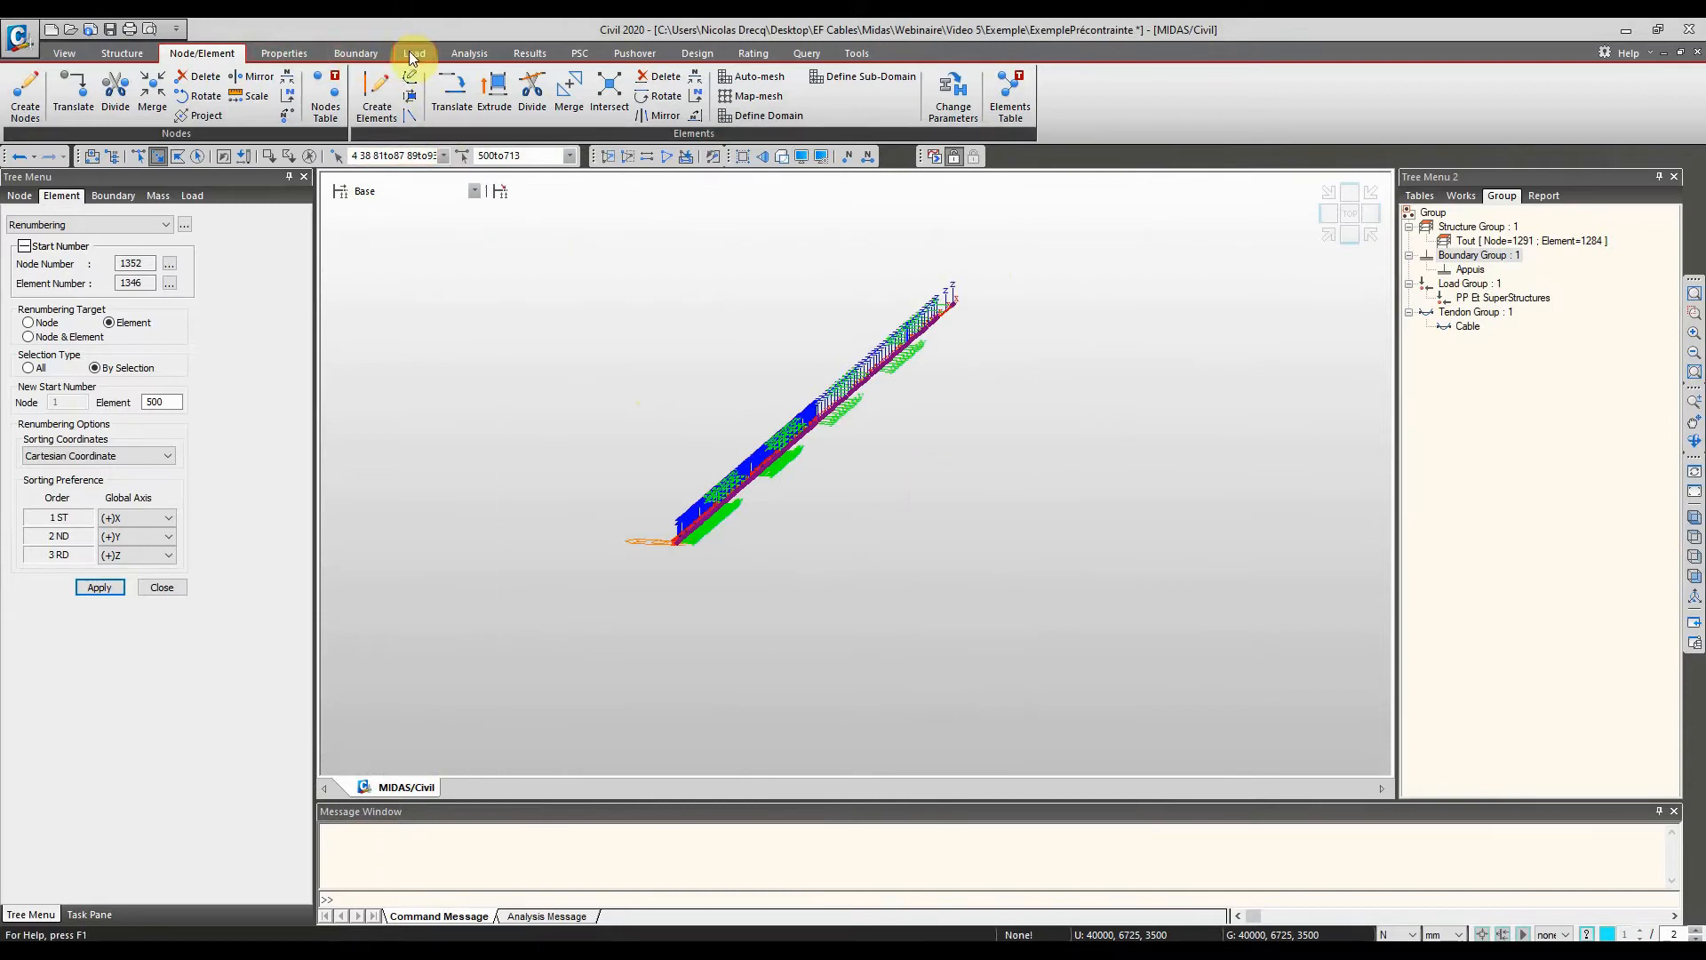
# Align the selected deck elements' local axes with standard element 500, in the order Loc-x, Loc-y, Loc-z
pyautogui.click(954, 93)
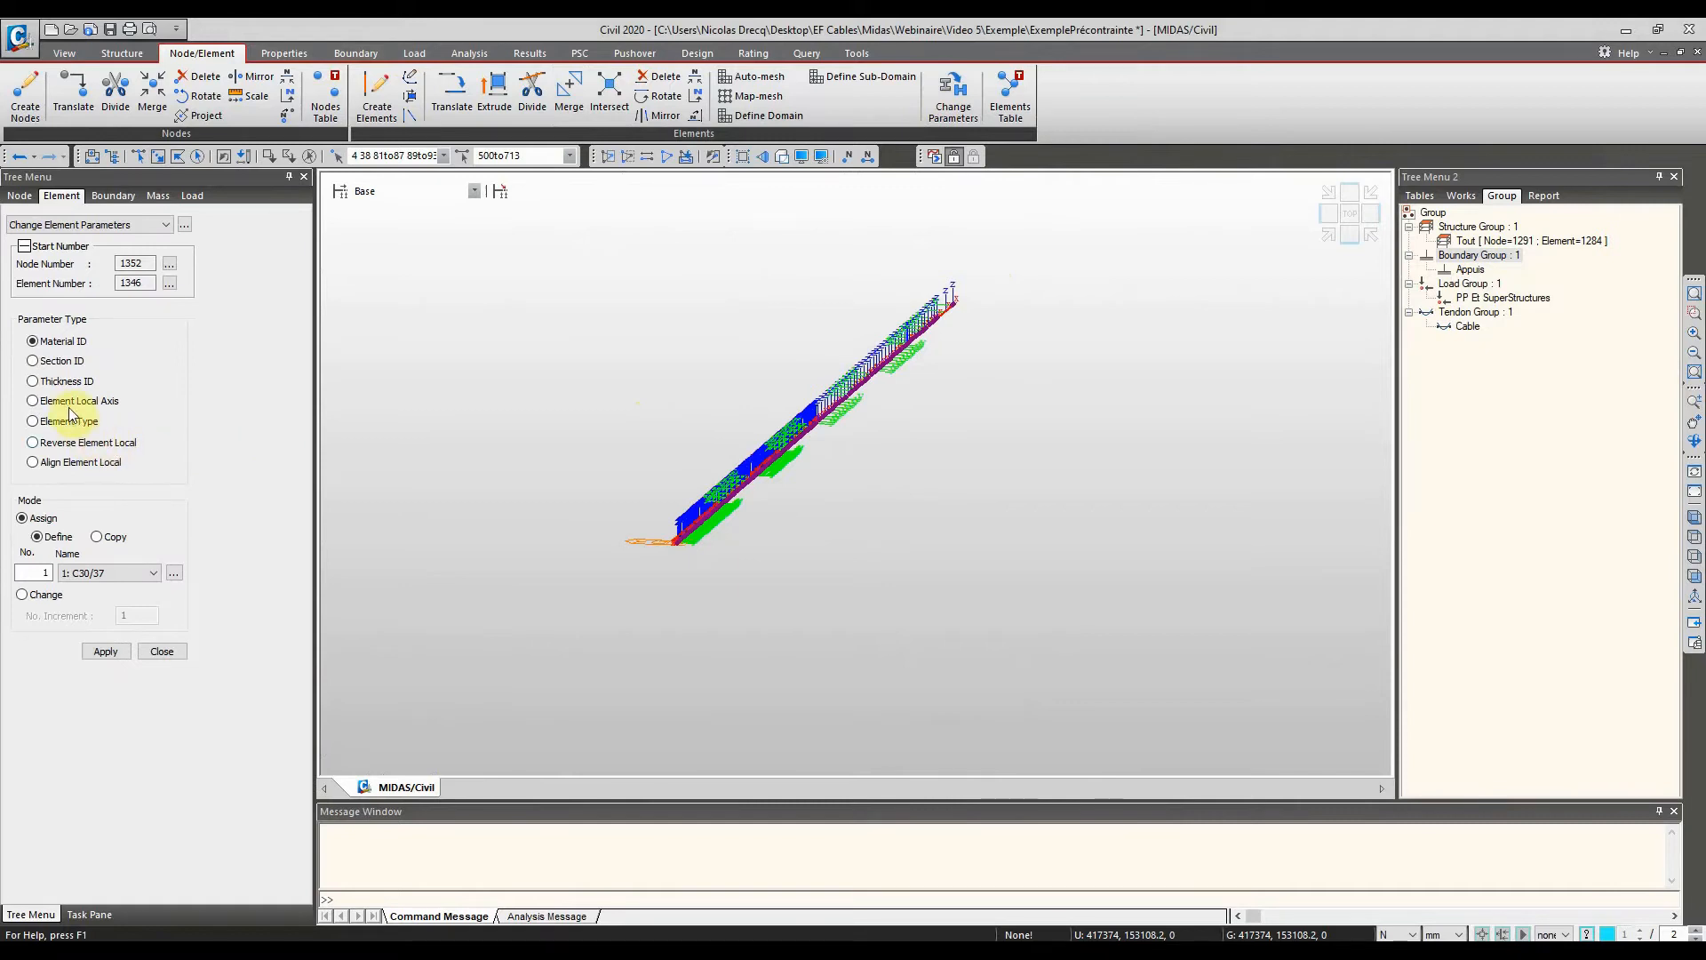
pyautogui.click(33, 464)
pyautogui.click(39, 593)
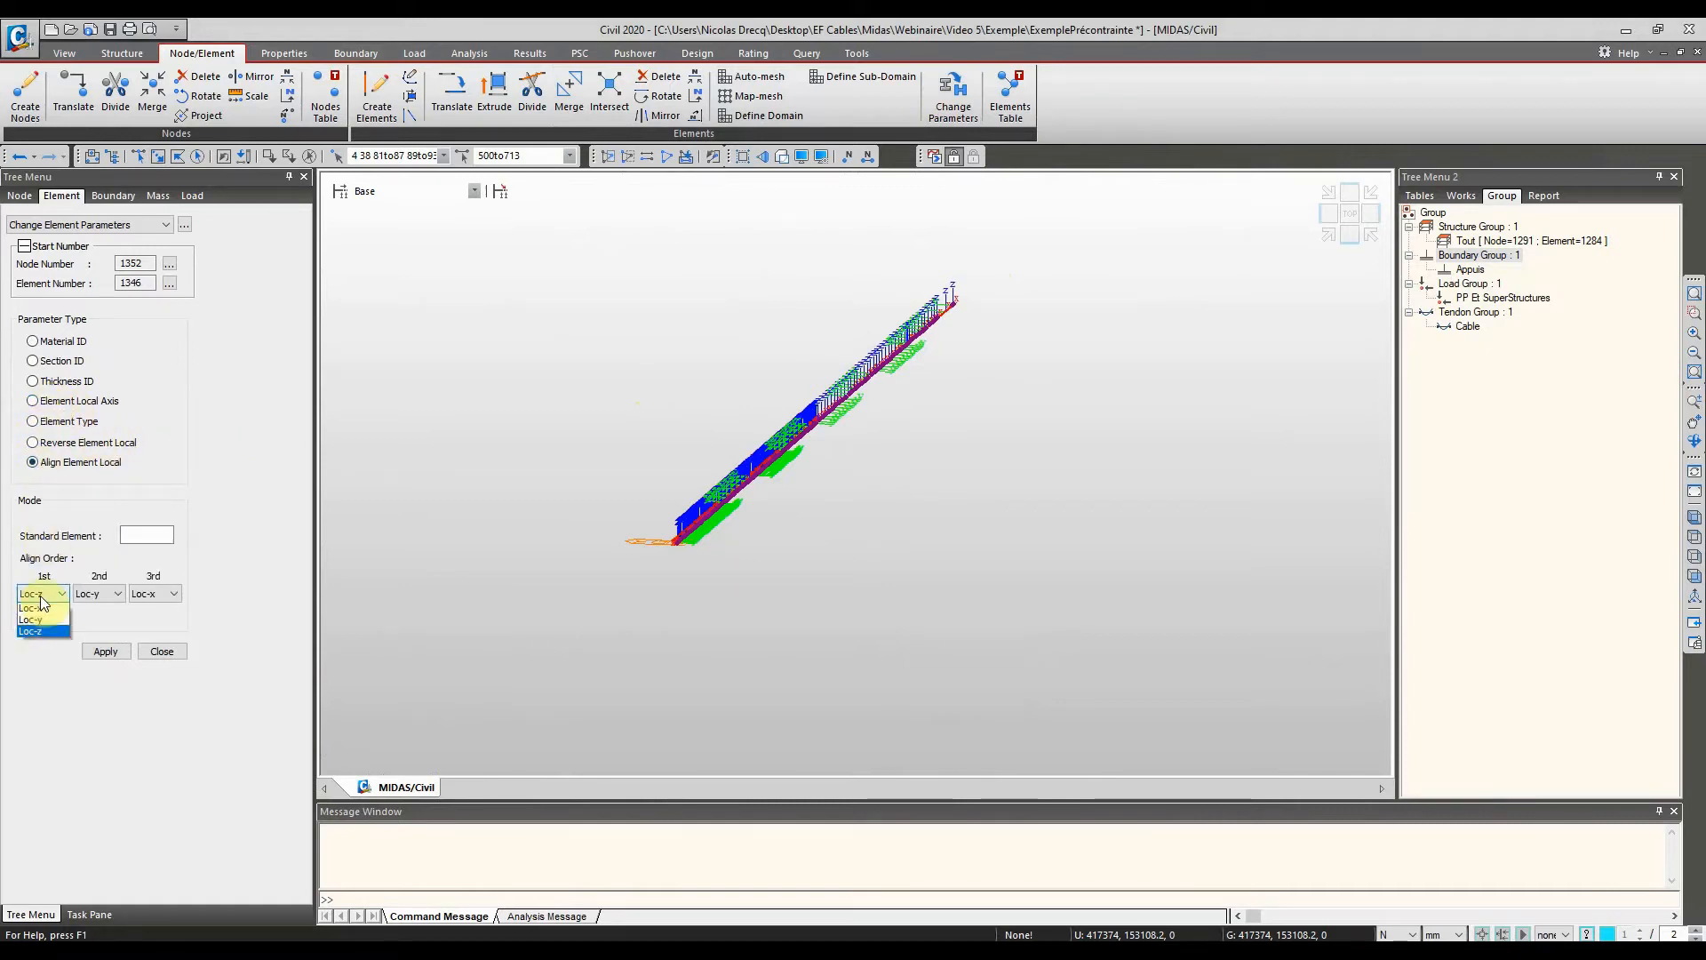
pyautogui.click(162, 538)
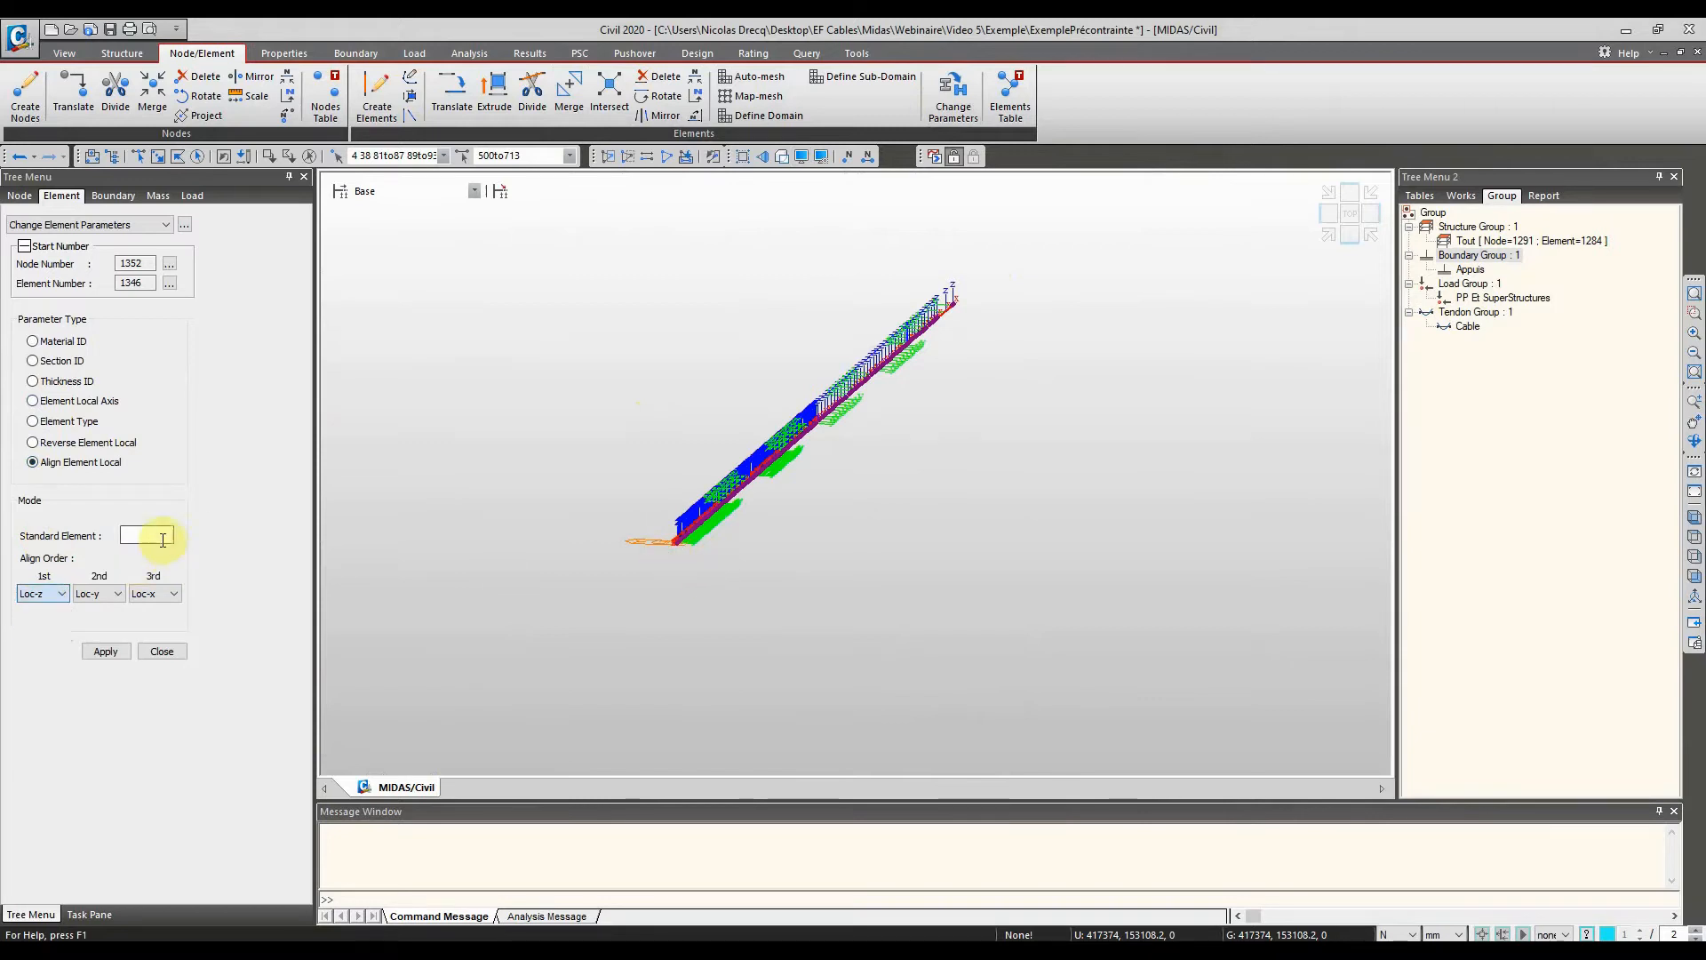
pyautogui.click(162, 538)
pyautogui.write('500')
pyautogui.click(38, 594)
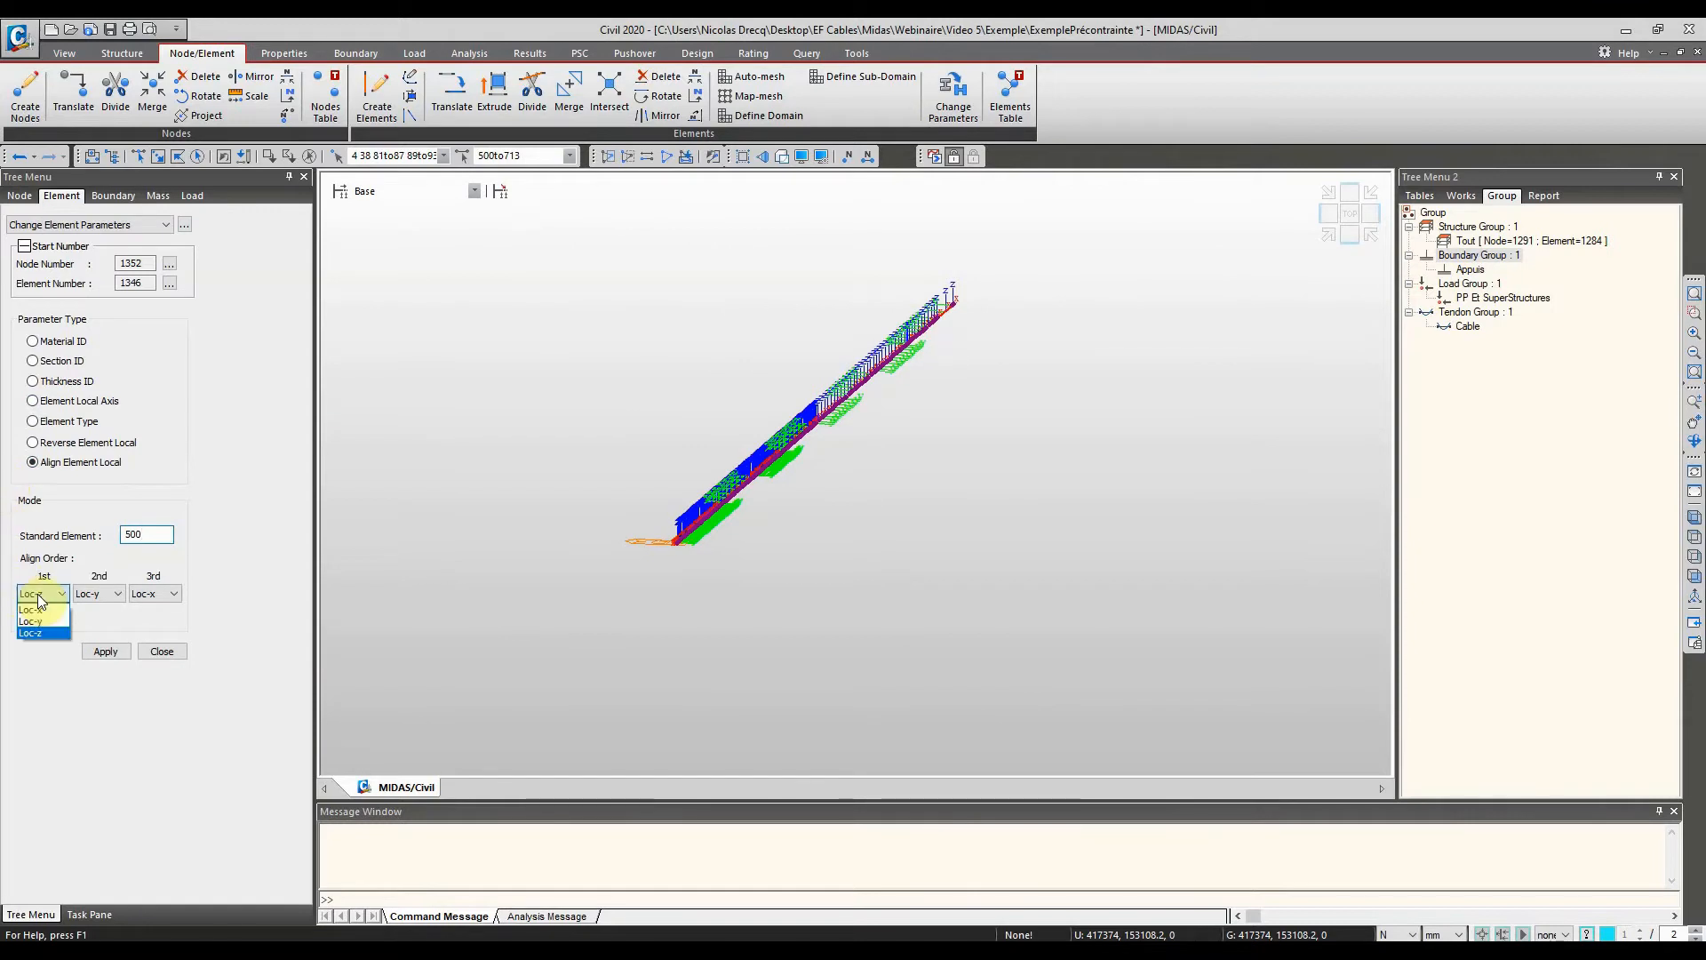
pyautogui.click(32, 609)
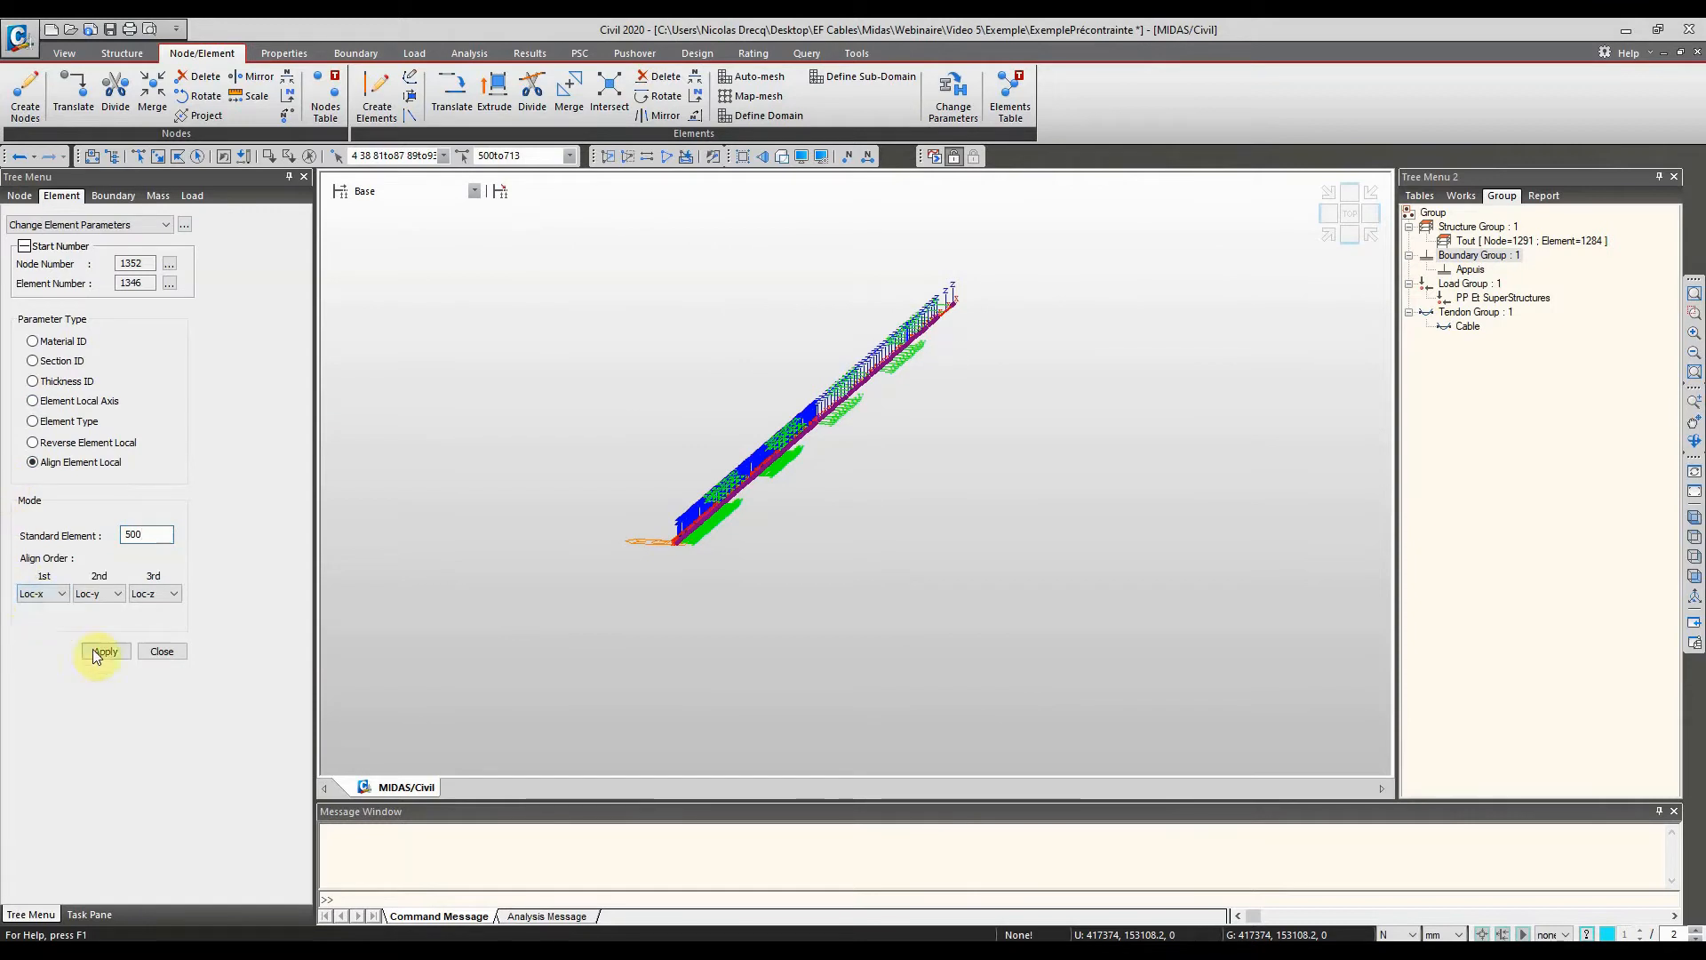
pyautogui.click(109, 659)
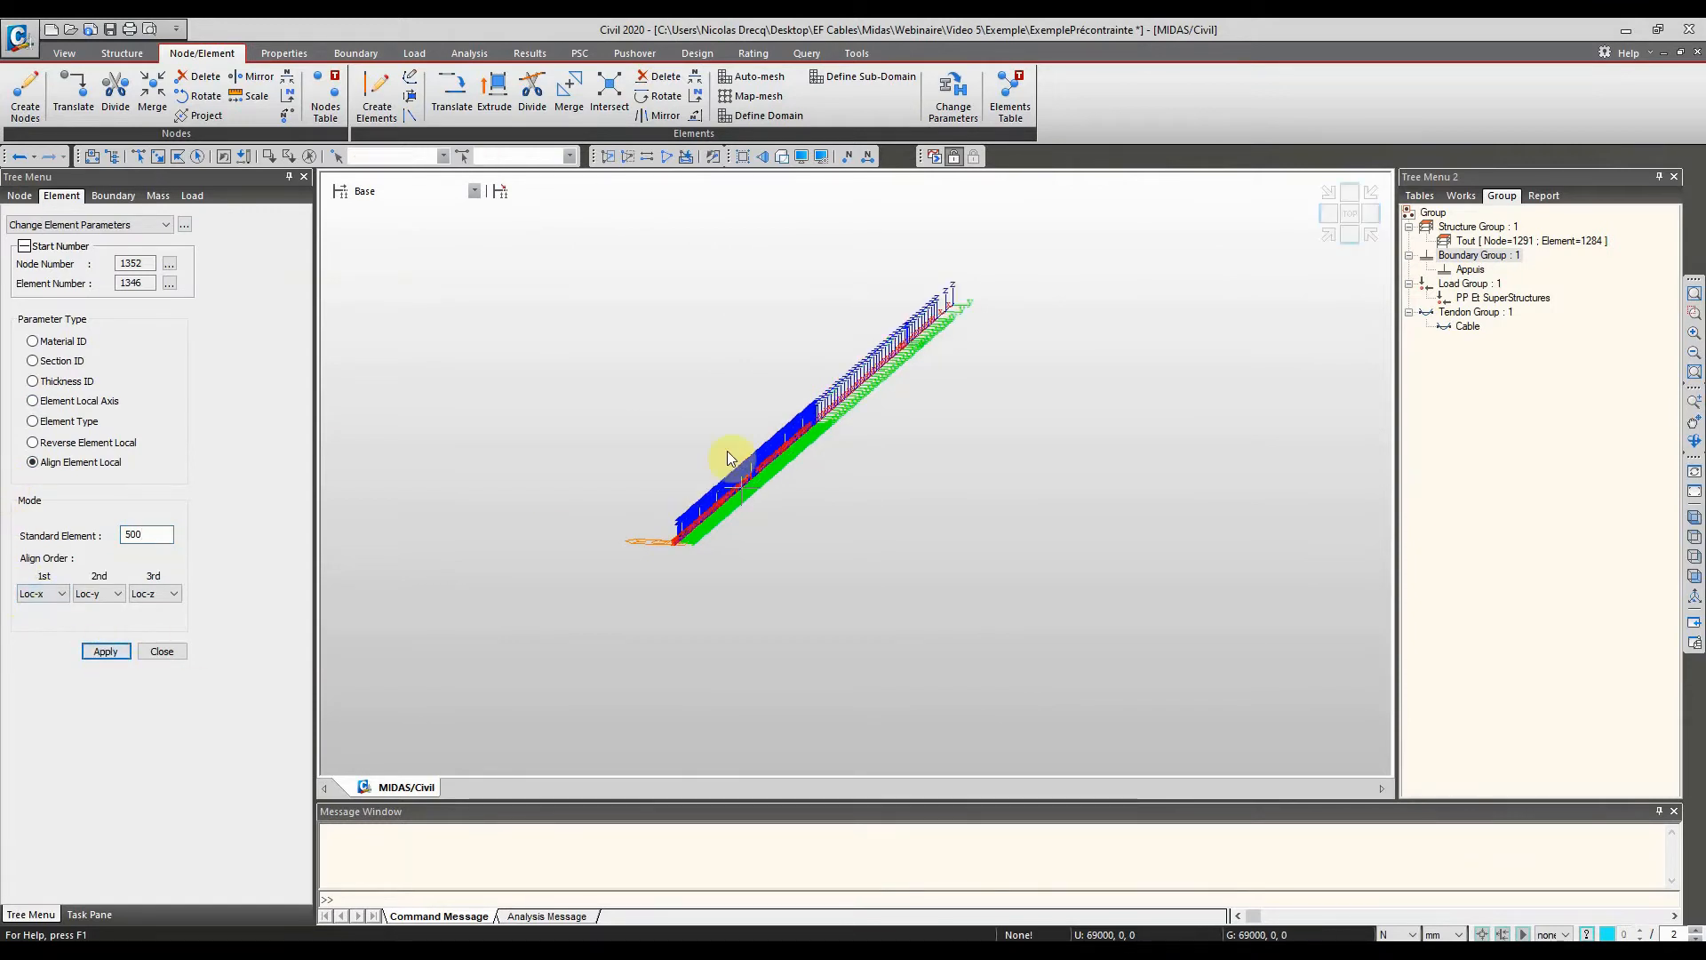
# Inspect the aligned local axes along the deck, close the element parameter settings and save the model
pyautogui.scroll(4, 786, 469)
pyautogui.keyDown('ctrl'); pyautogui.moveTo(786, 469); pyautogui.dragTo(734, 552, button='middle'); pyautogui.keyUp('ctrl')
pyautogui.scroll(-1, 730, 548)
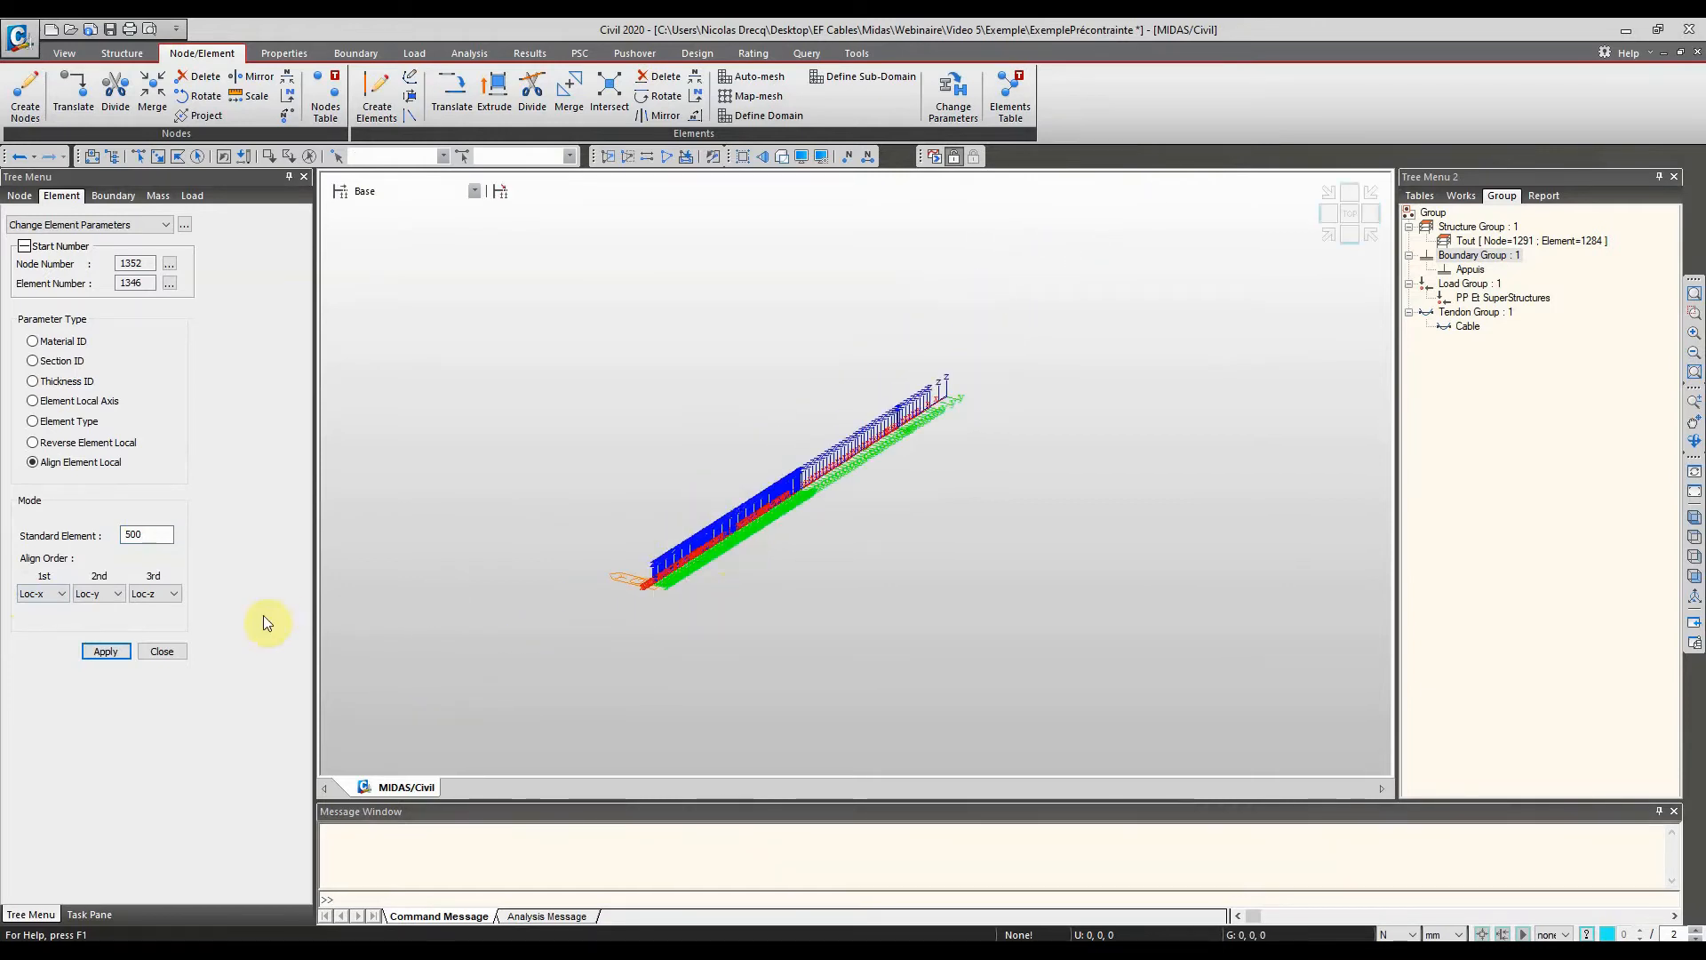
pyautogui.click(163, 651)
pyautogui.click(111, 30)
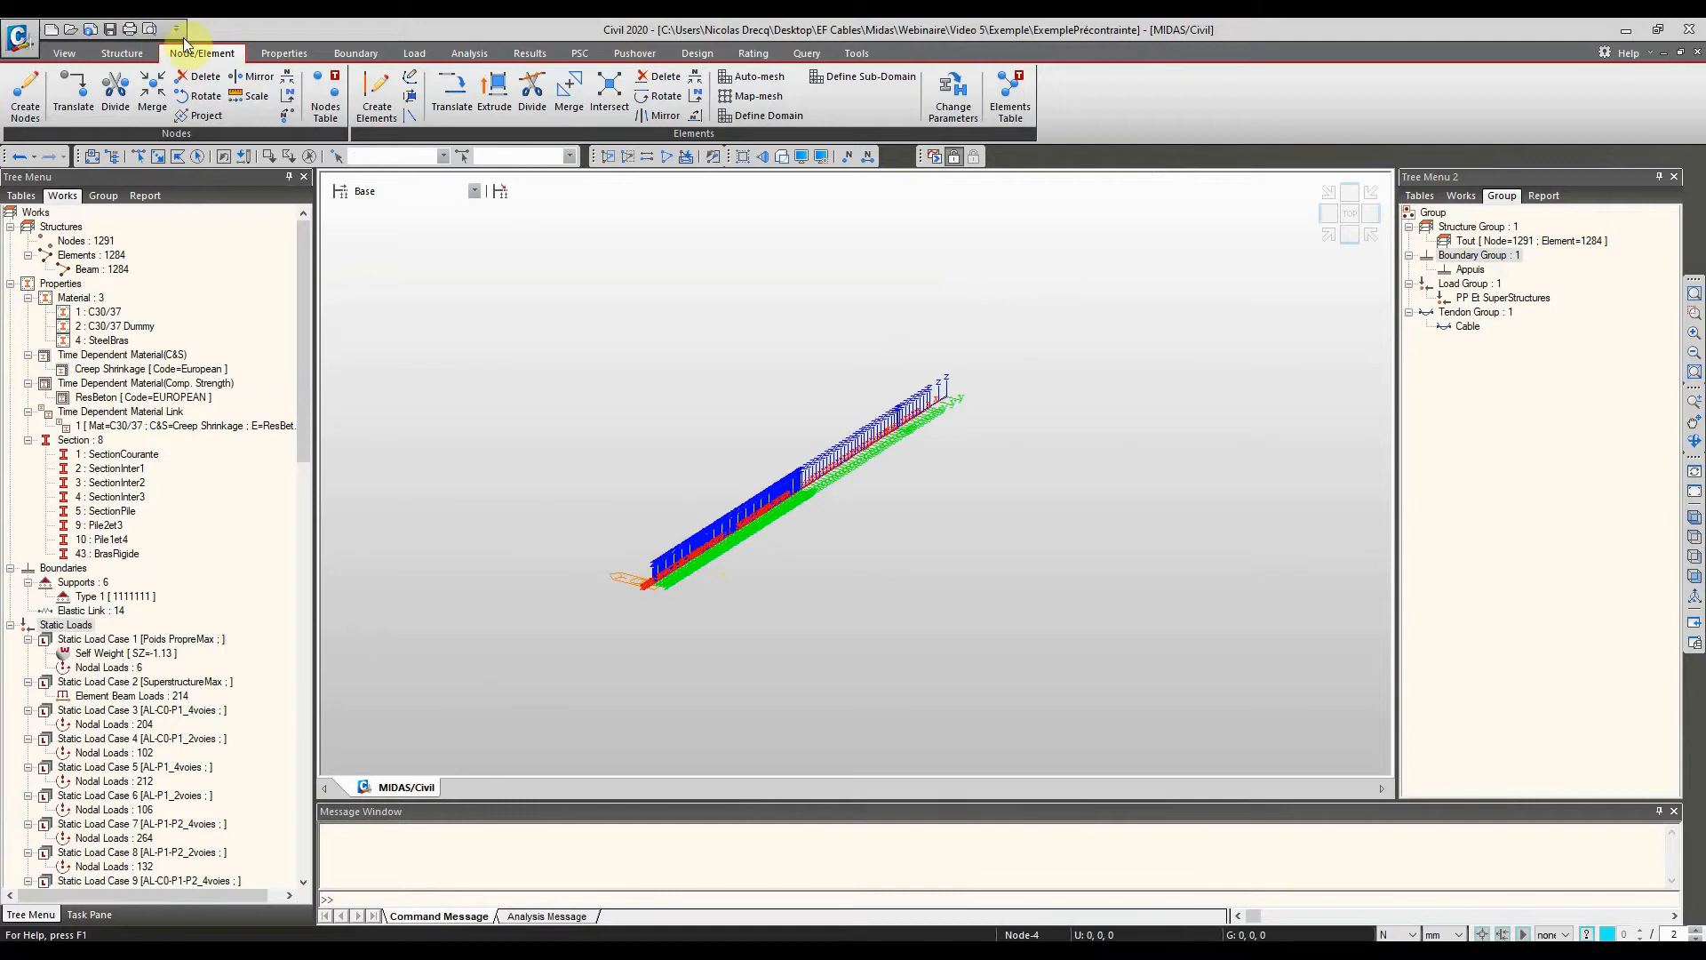
# Turn off the display of the deck elements' local axes
pyautogui.click(801, 156)
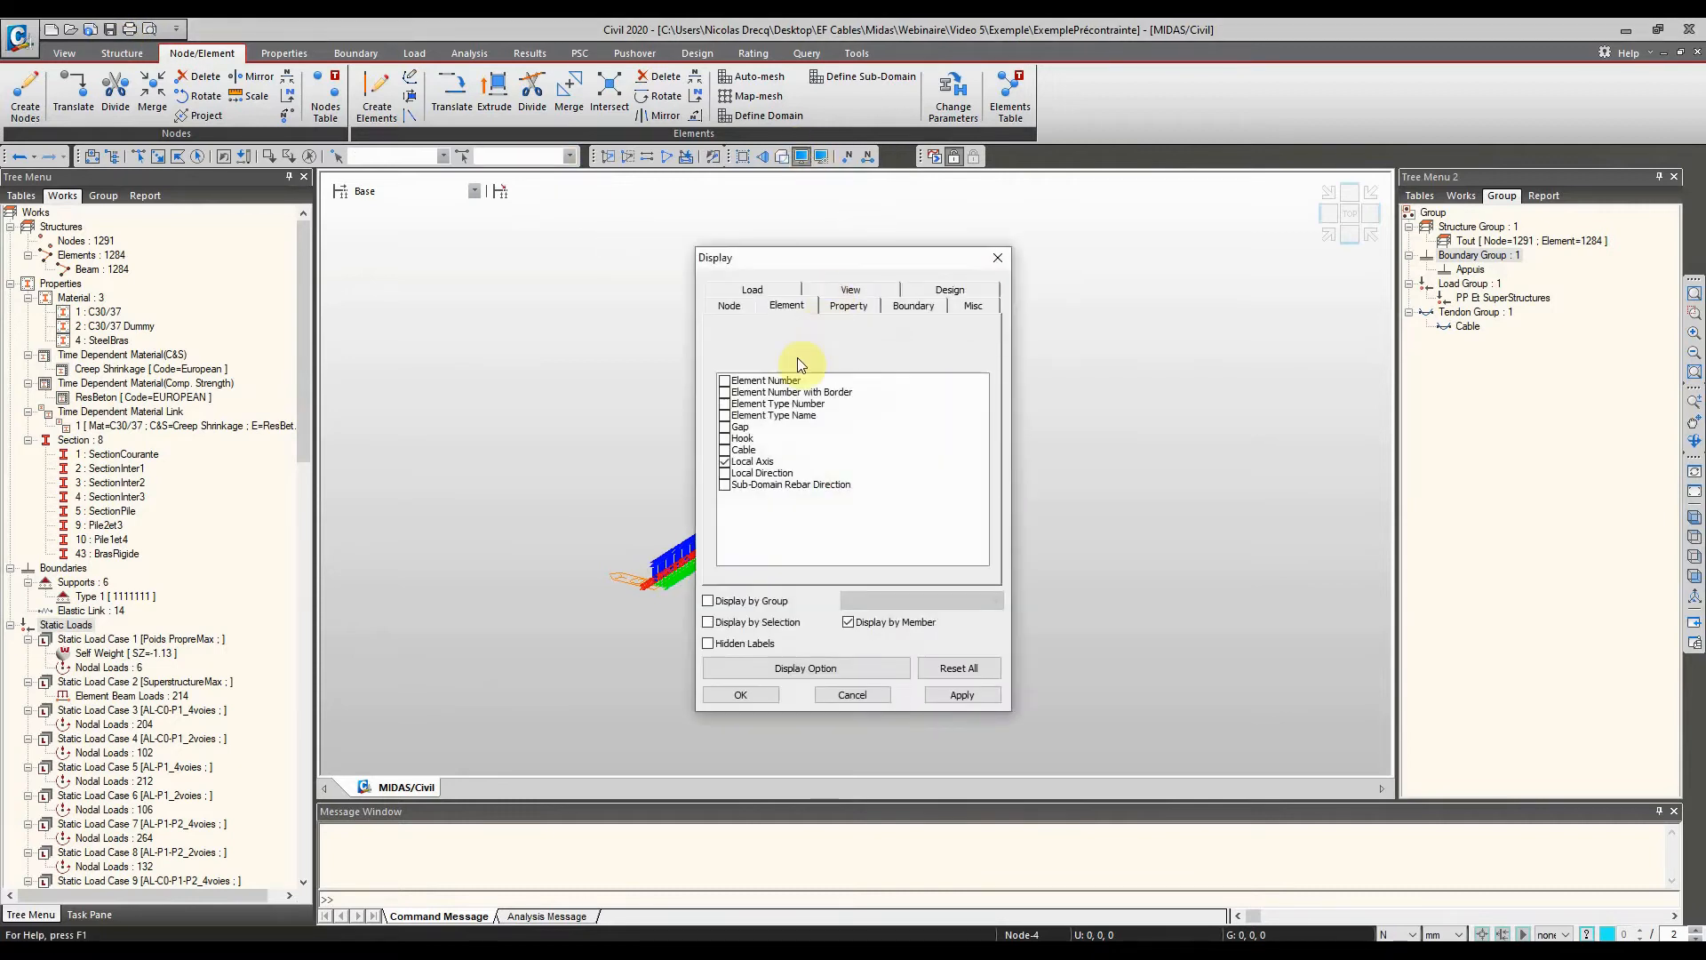
pyautogui.click(726, 462)
pyautogui.click(741, 694)
pyautogui.moveTo(666, 556); pyautogui.dragTo(522, 417, button='middle')
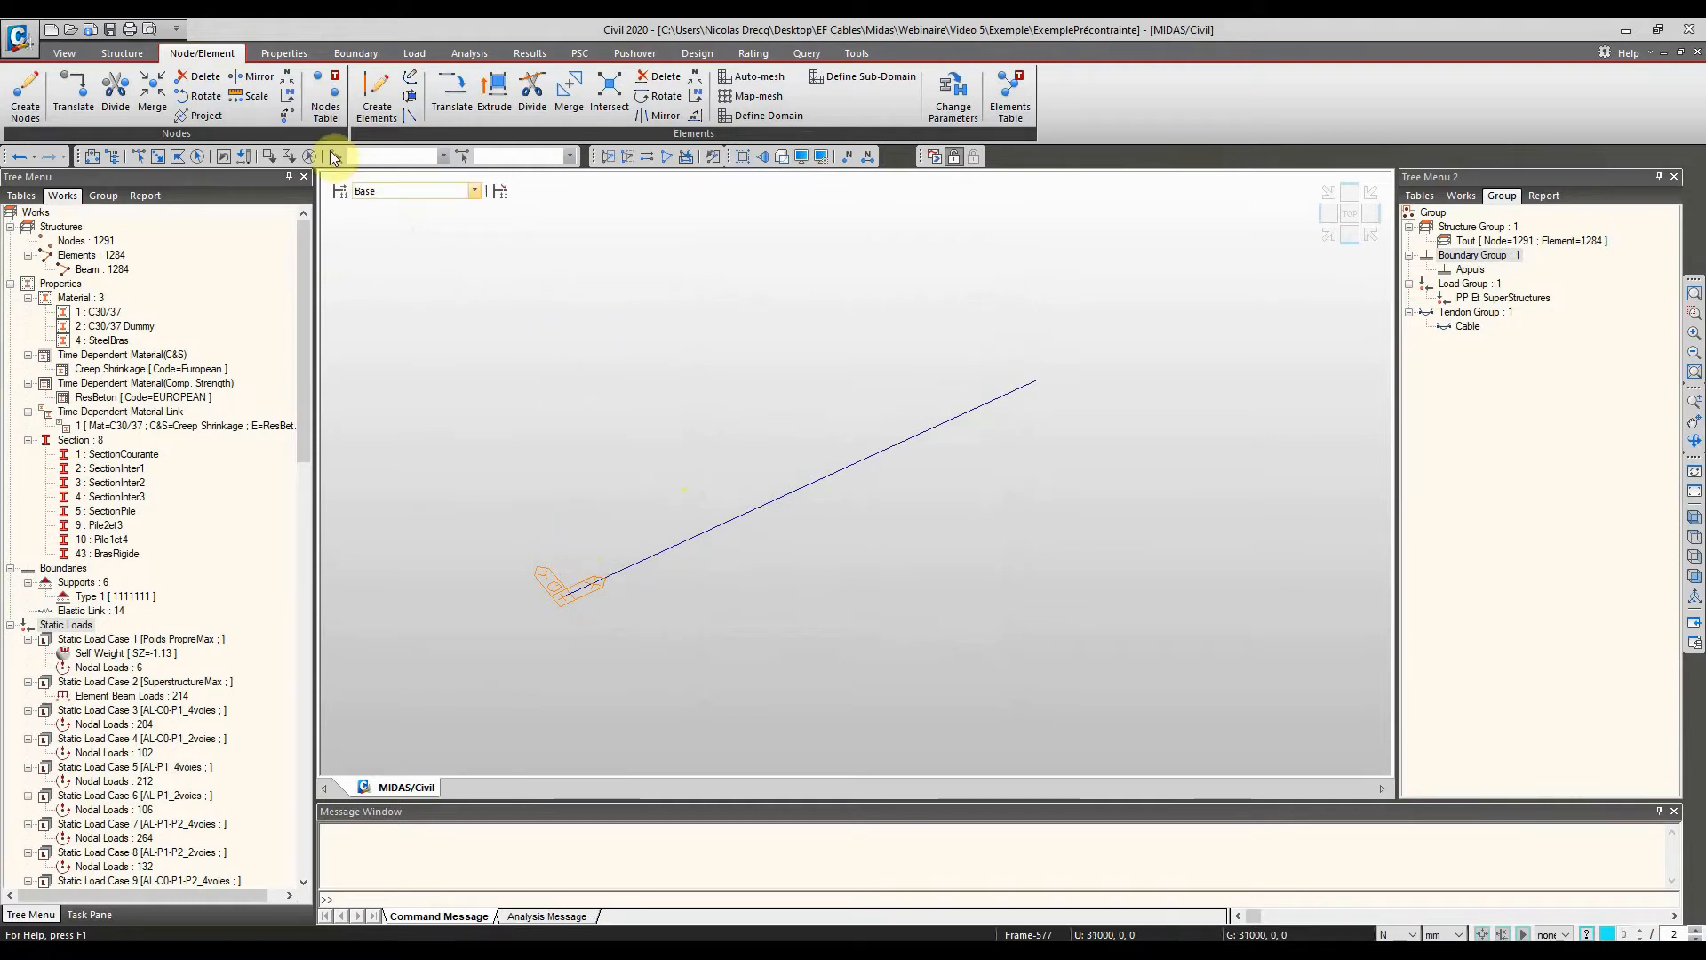
# Create a new tendon property named CablePrecontrainte with the Internal(Post-Tension) type
pyautogui.click(284, 54)
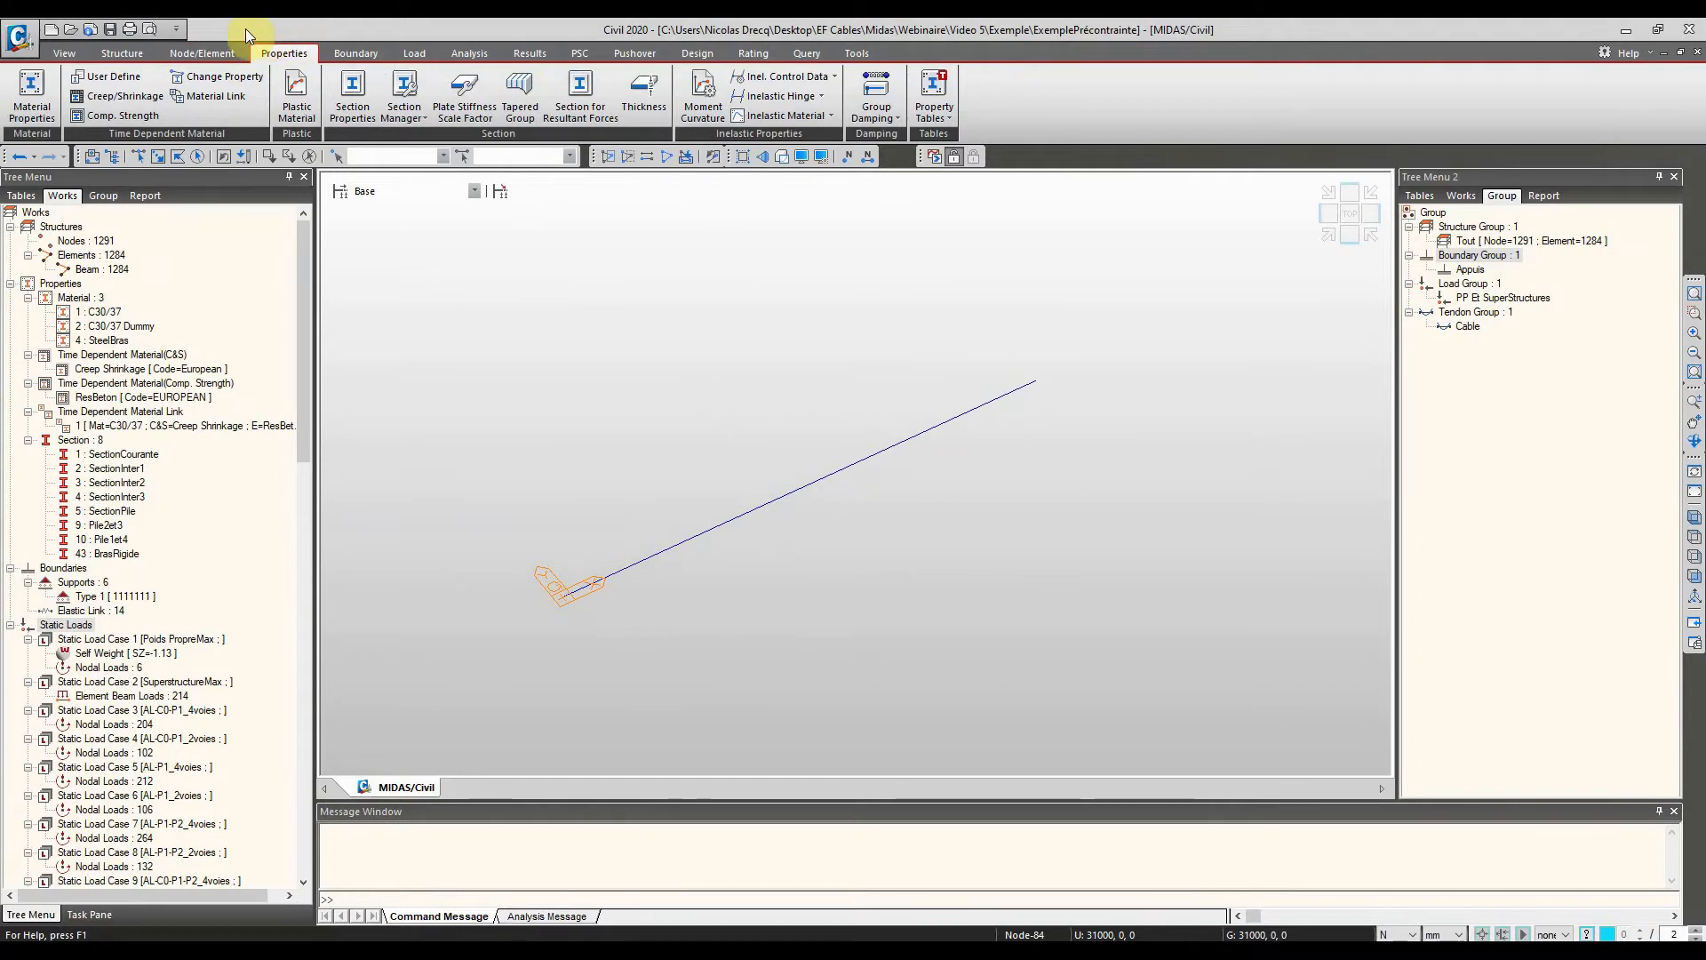
pyautogui.click(137, 55)
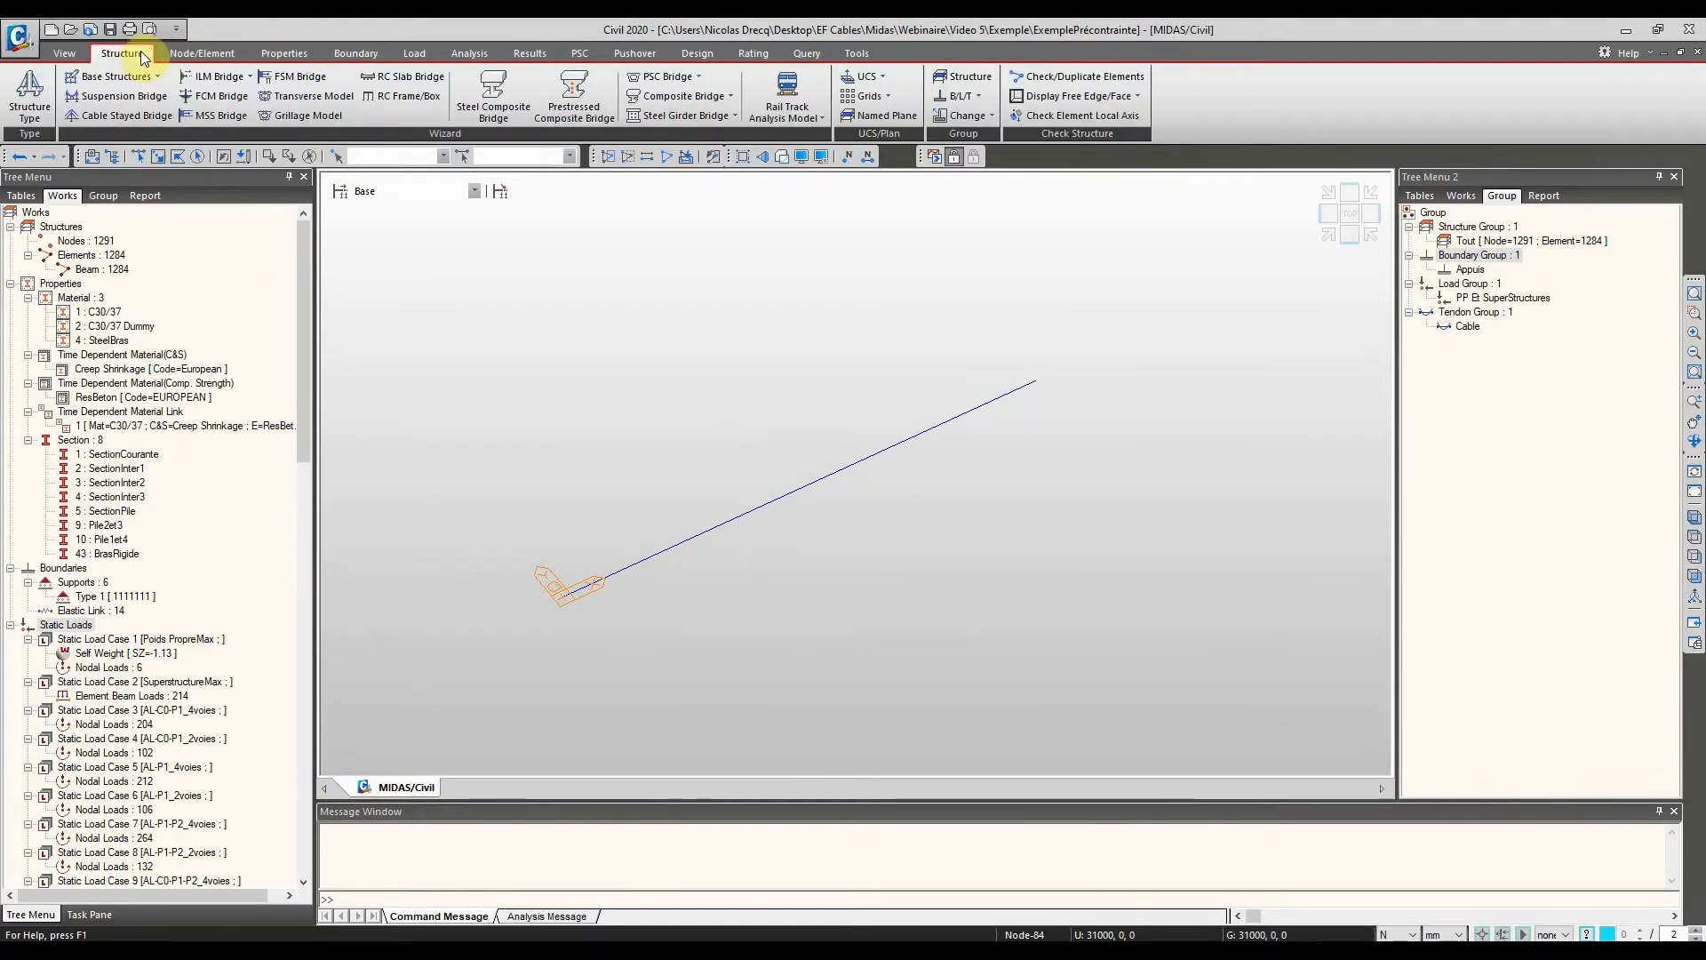
pyautogui.click(418, 51)
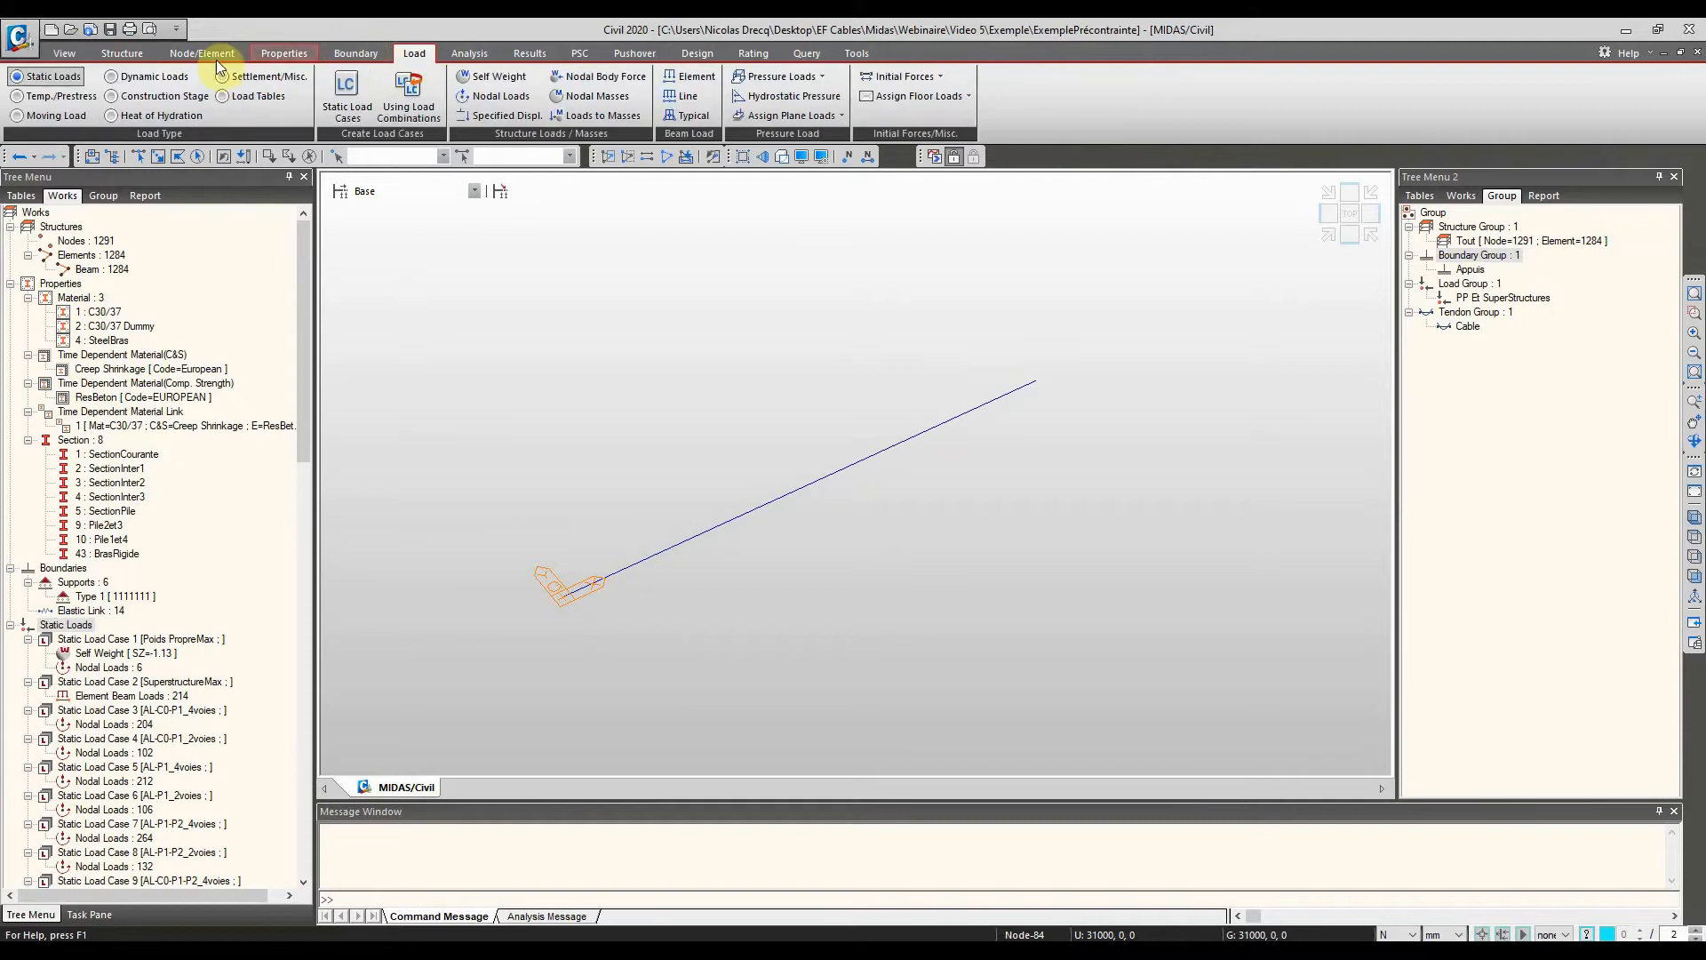
pyautogui.click(93, 98)
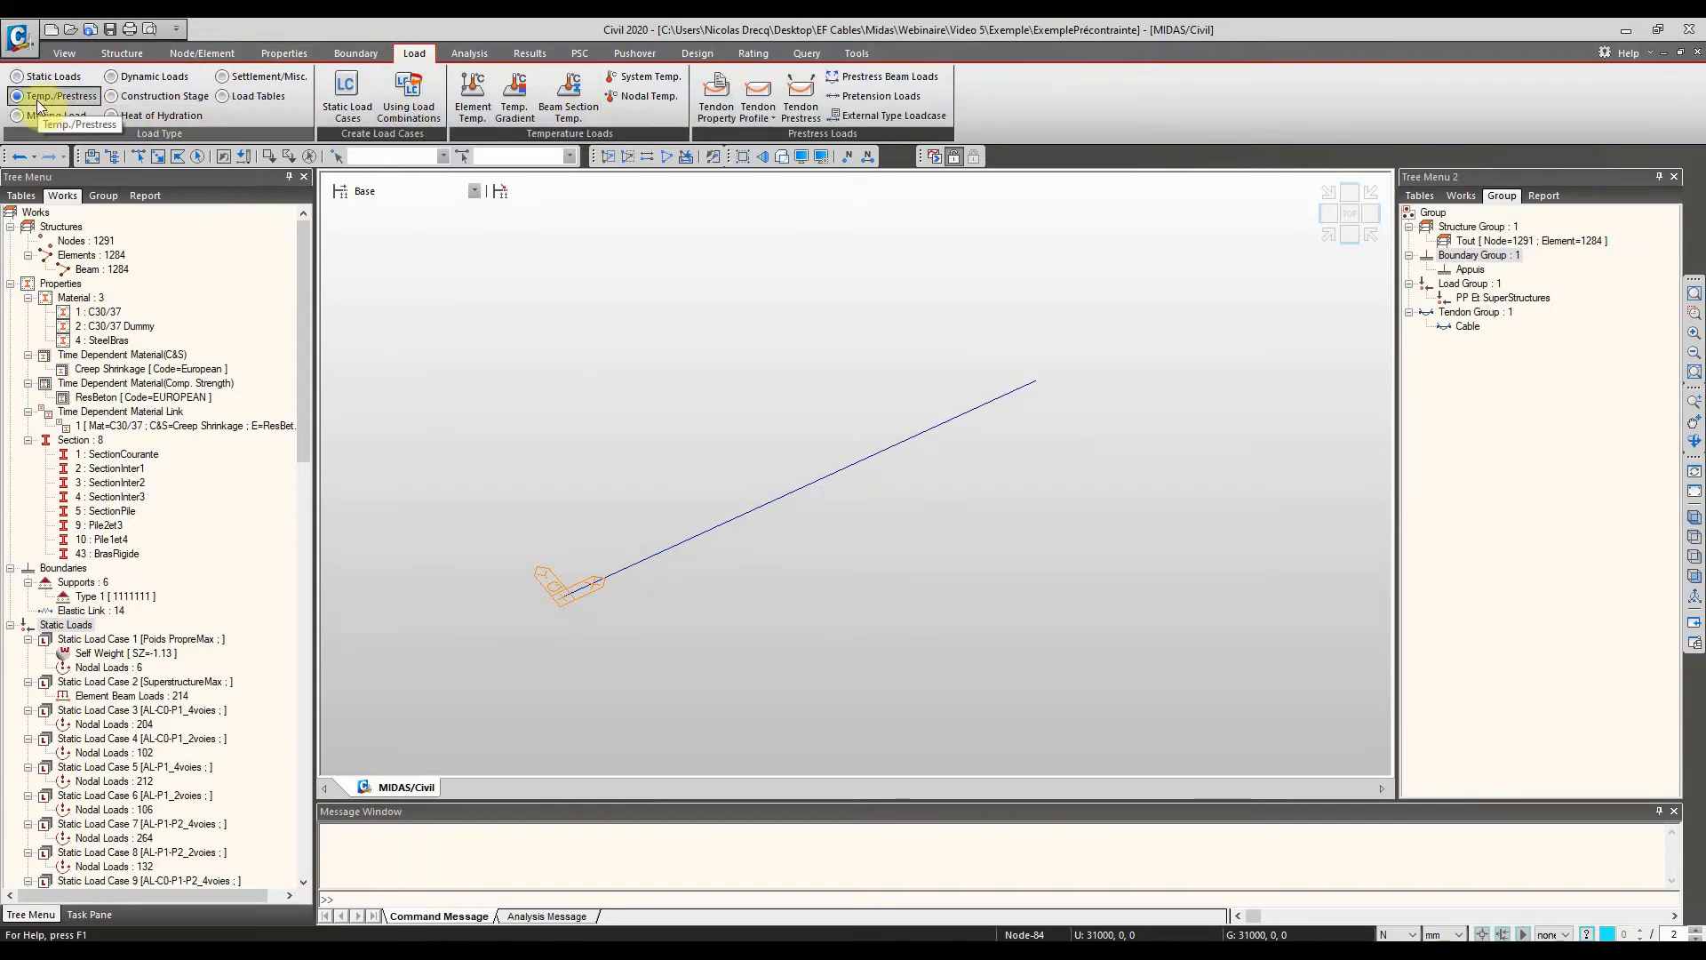
pyautogui.click(724, 89)
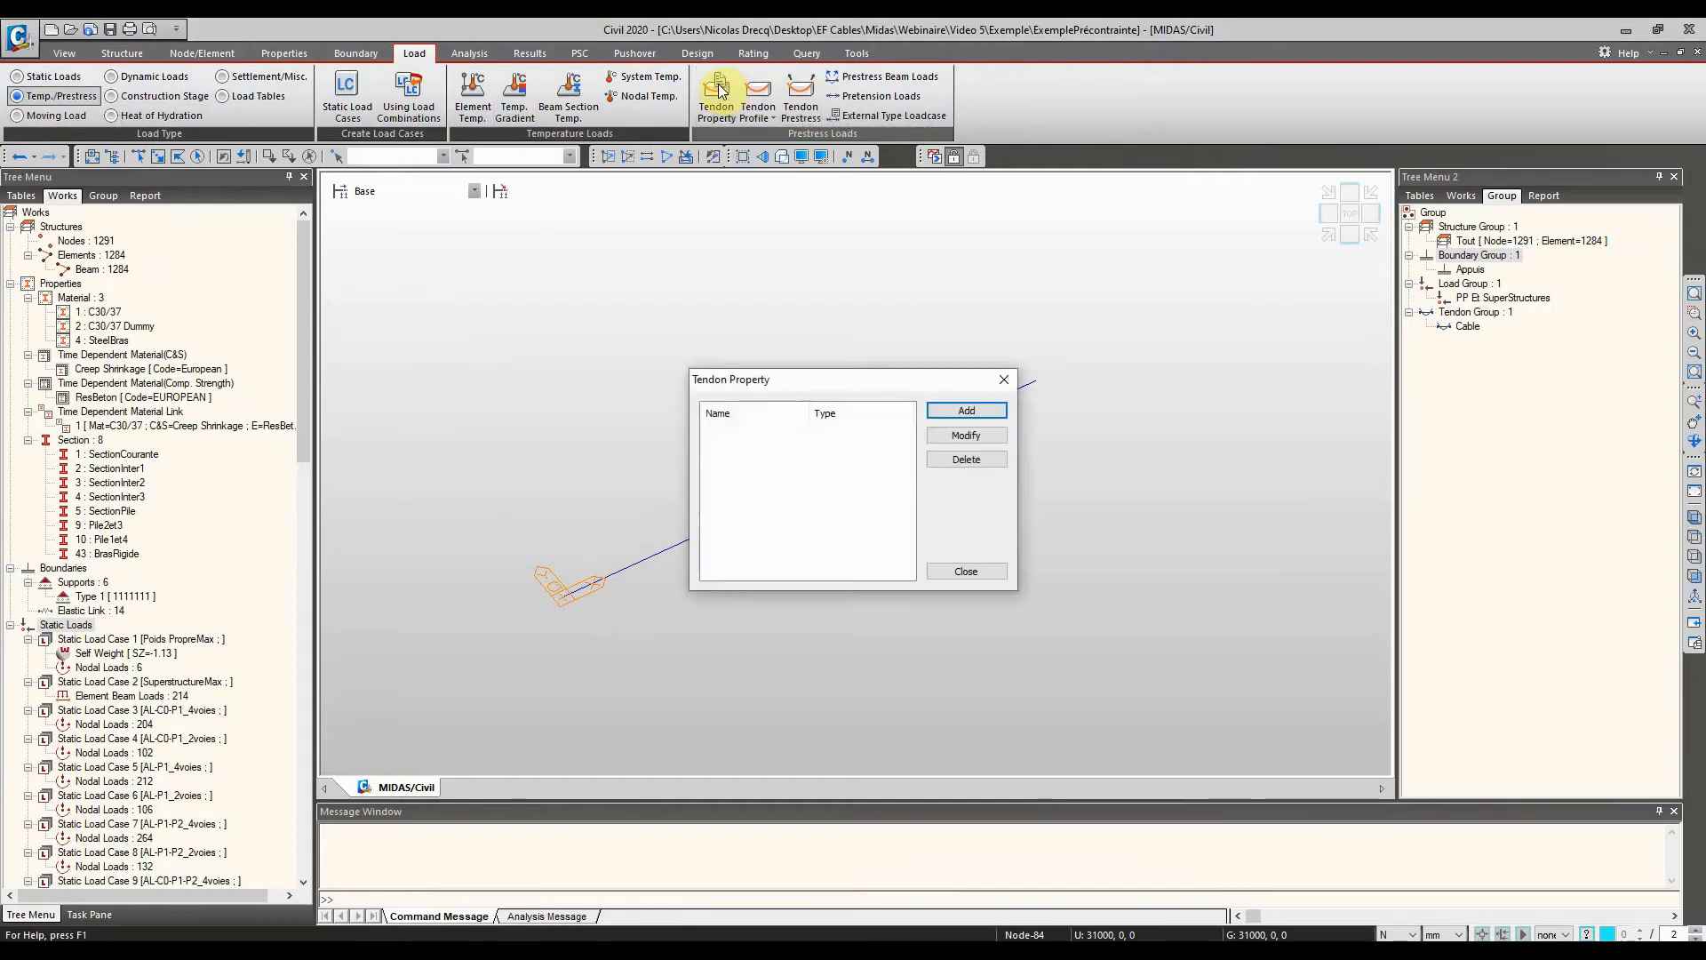
pyautogui.click(967, 411)
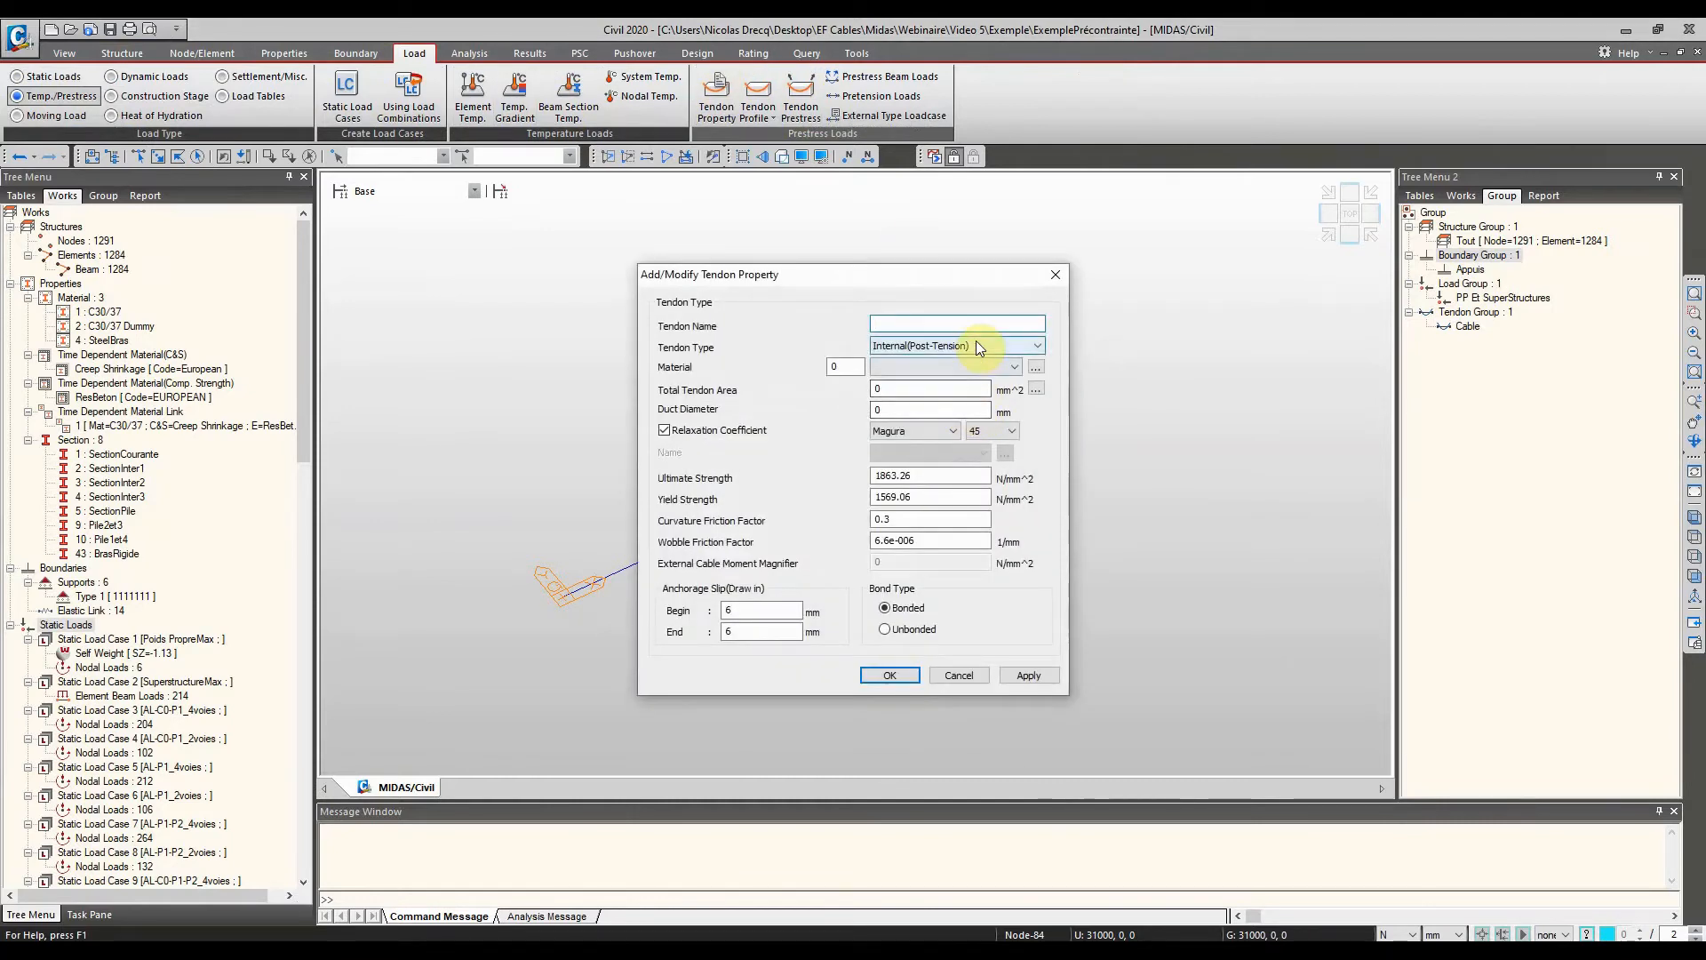
pyautogui.click(963, 325)
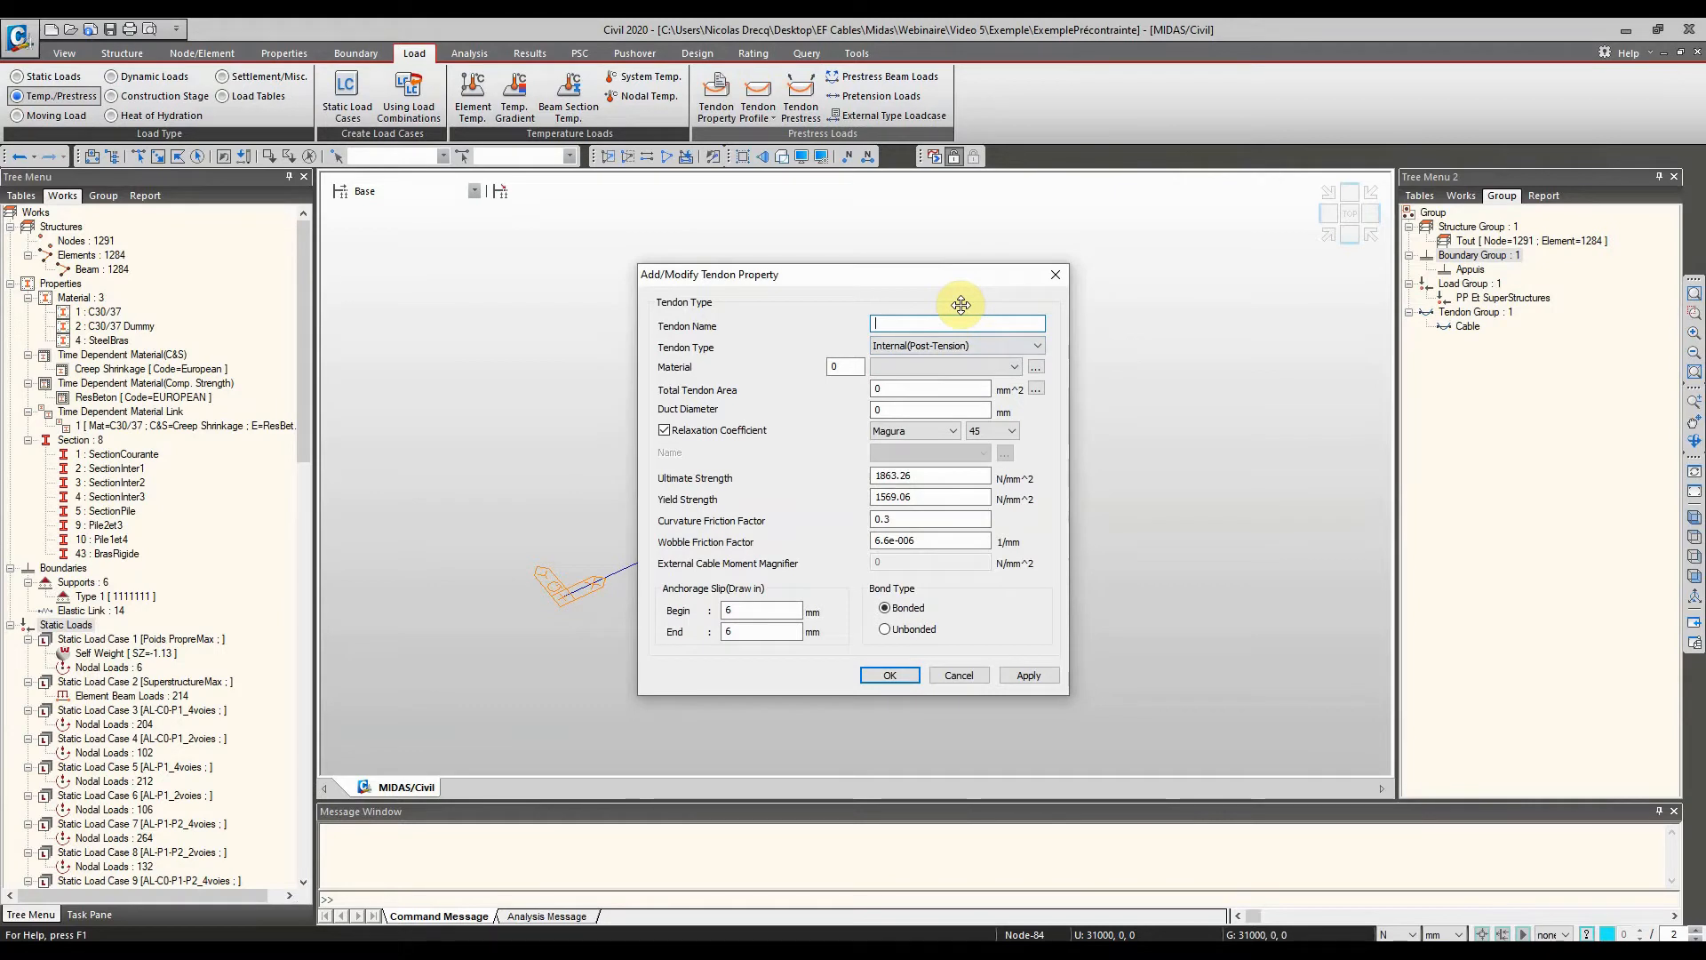
pyautogui.write('CableC')
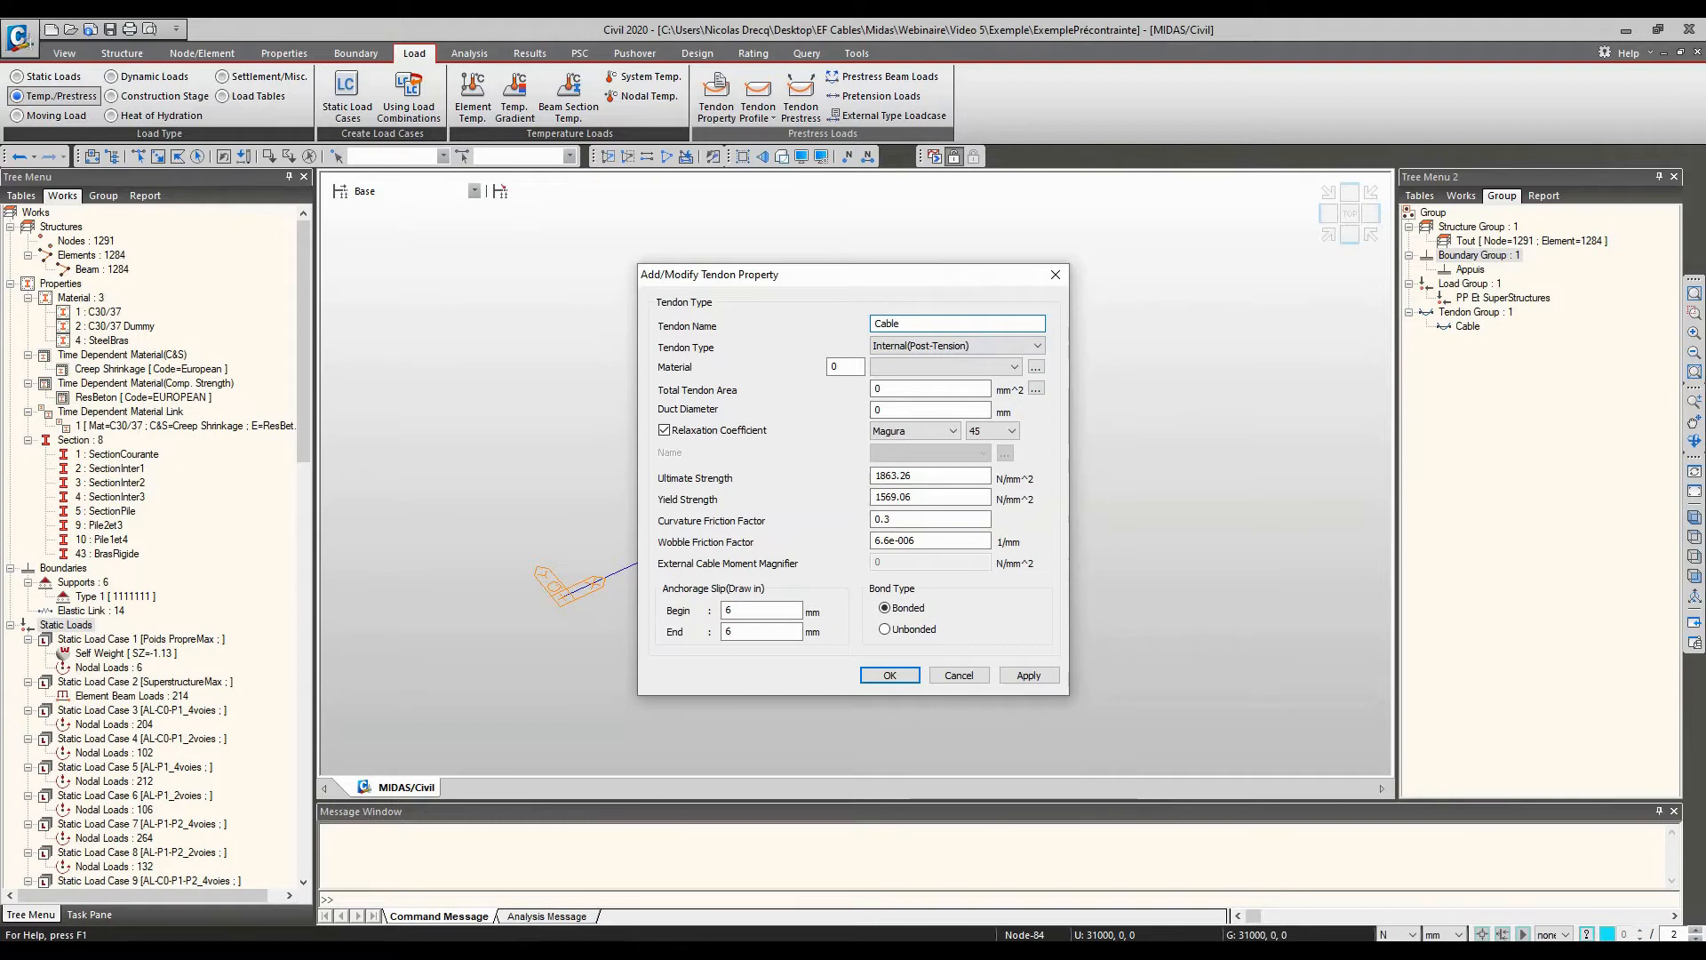
pyautogui.write('recontrainte')
pyautogui.click(980, 354)
pyautogui.click(994, 359)
# Add a steel material for the tendon from the EN05(S) standard, using the Y1770S7(15.2mm) strand grade
pyautogui.click(918, 365)
pyautogui.click(920, 366)
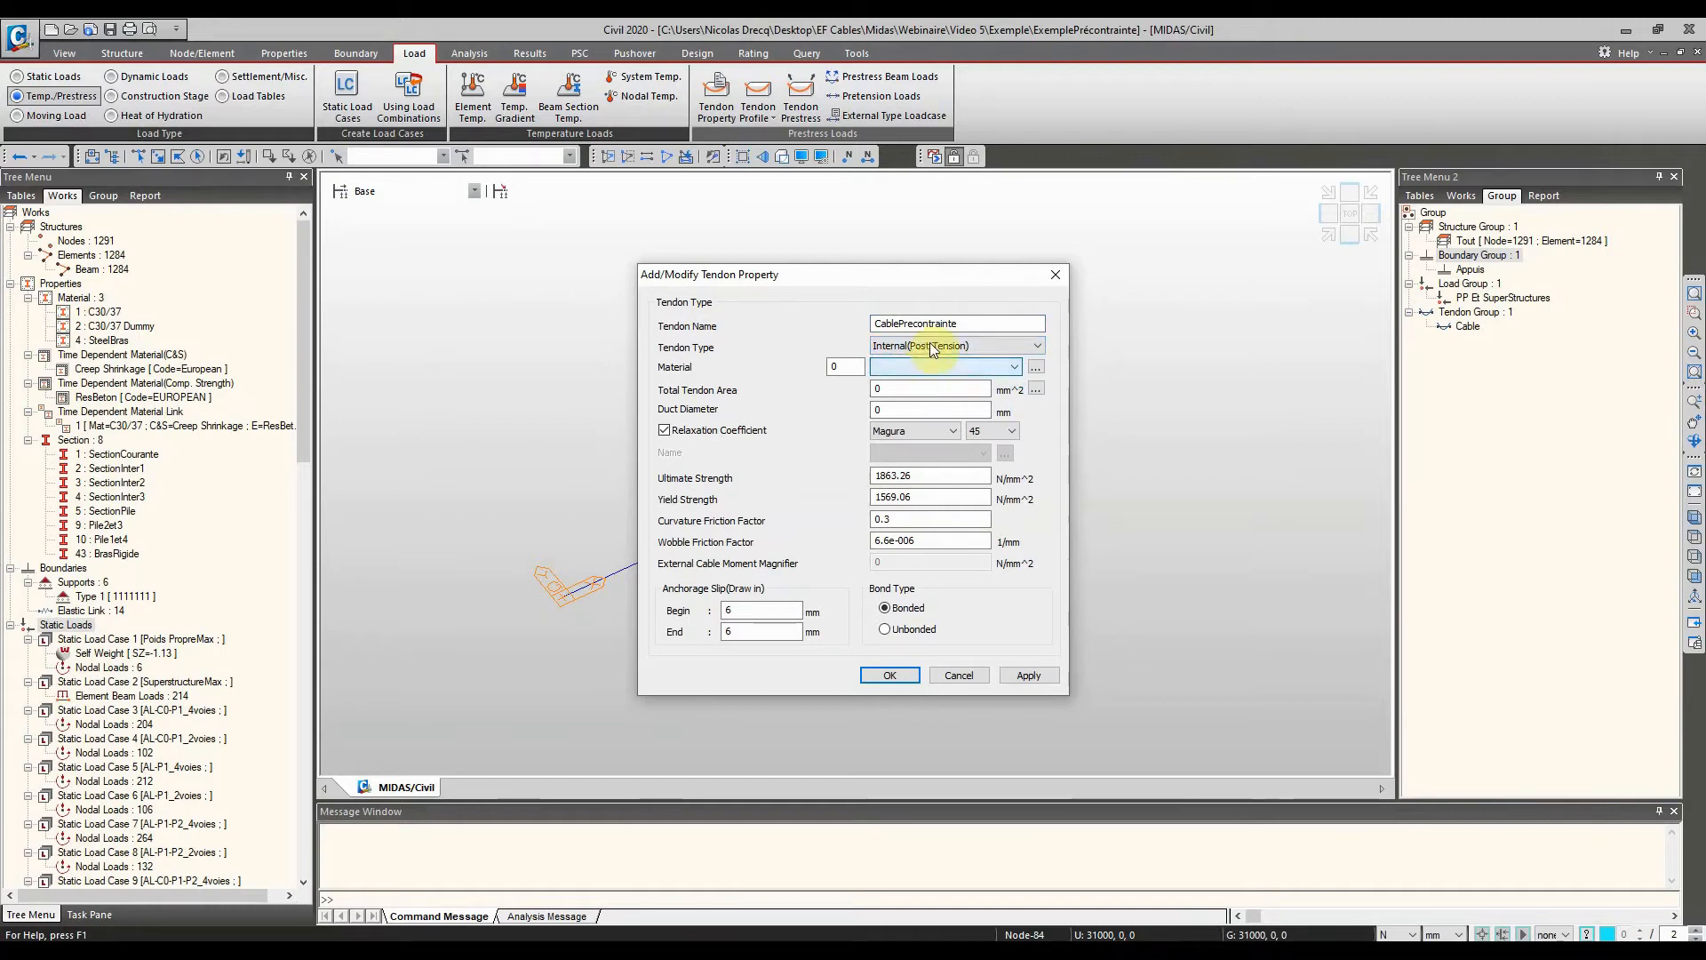
pyautogui.click(1035, 368)
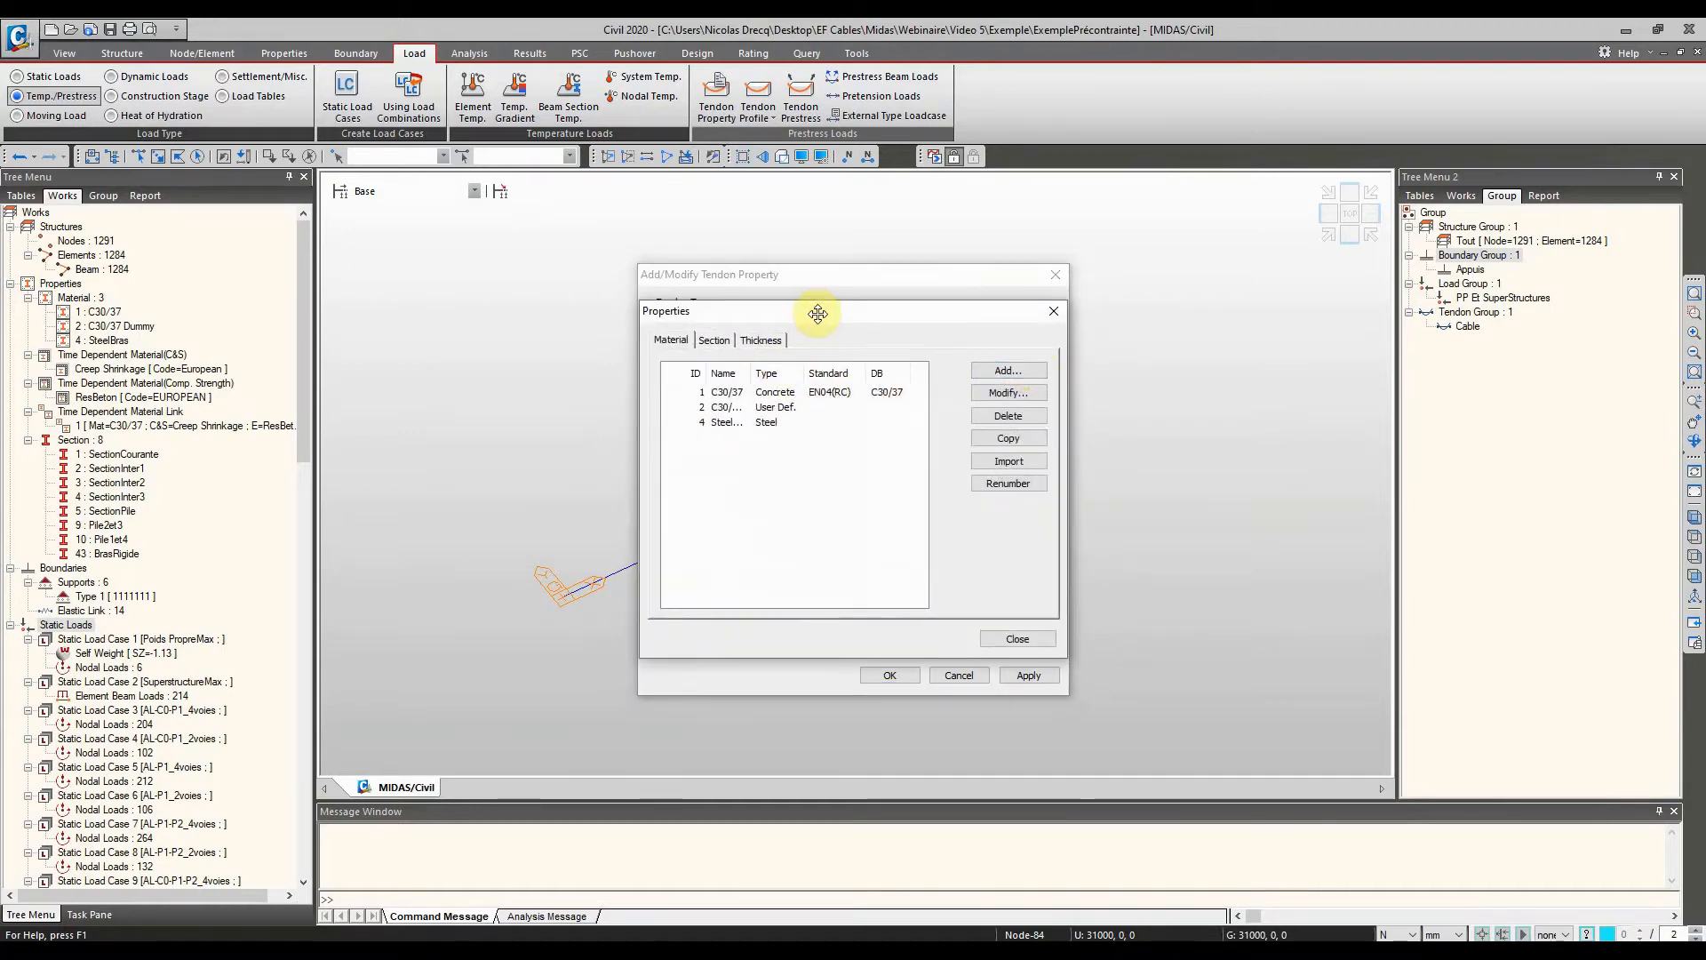
pyautogui.moveTo(818, 313); pyautogui.dragTo(759, 237)
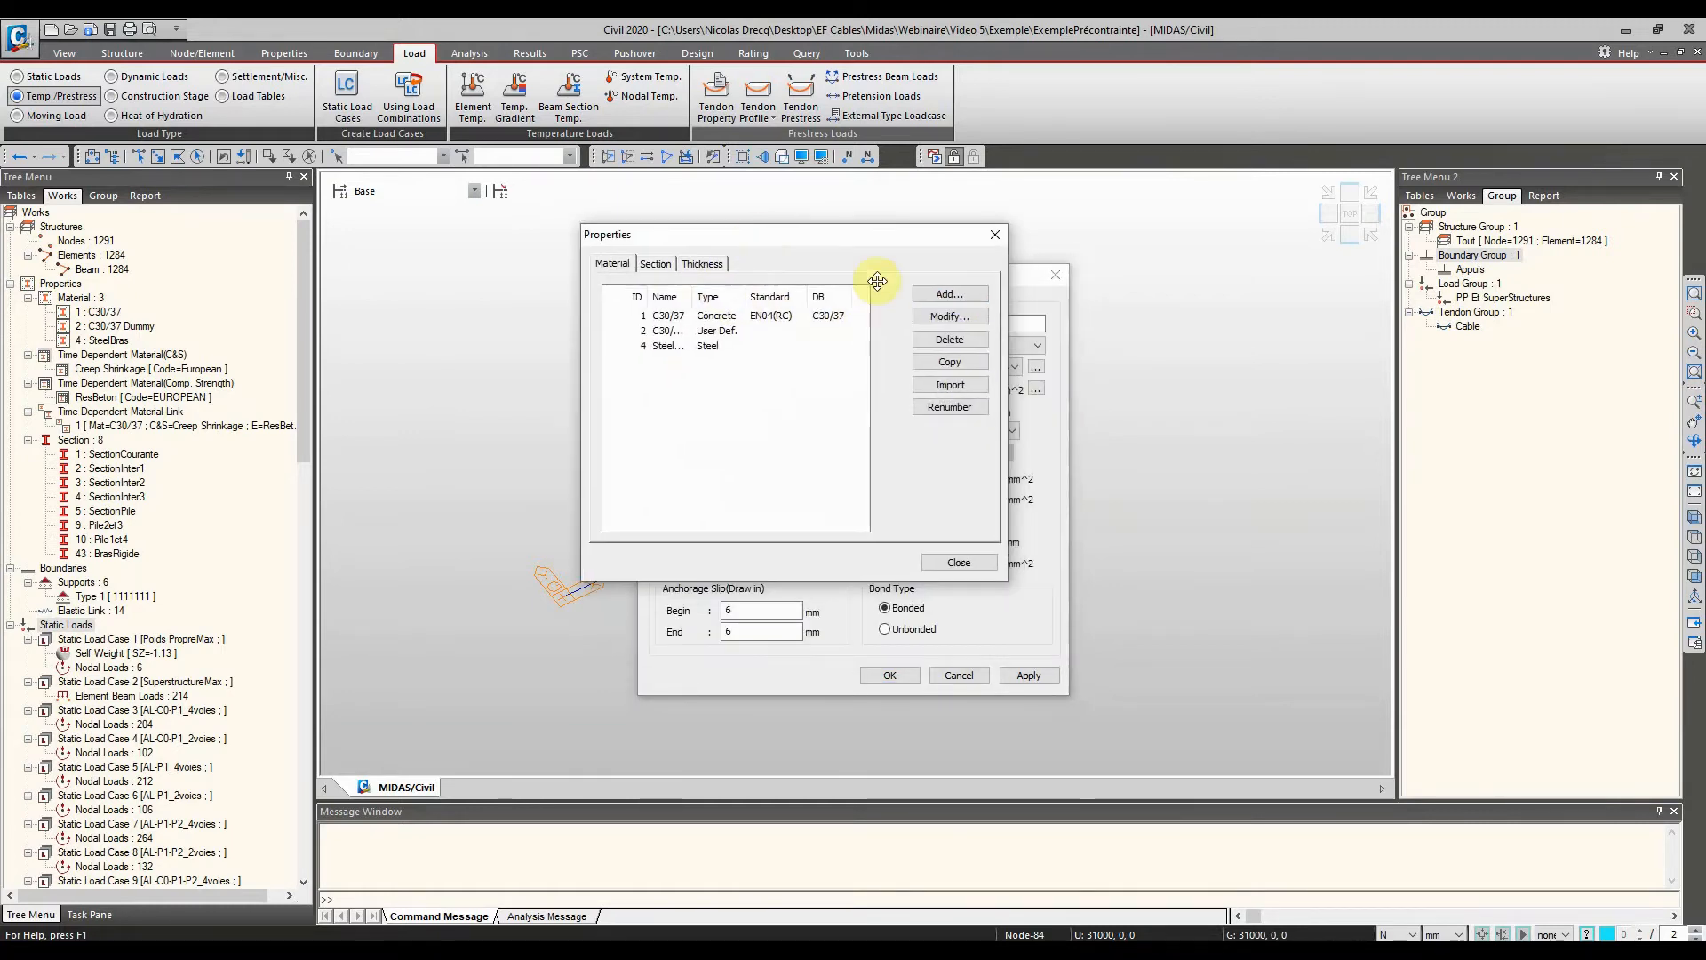
pyautogui.click(946, 293)
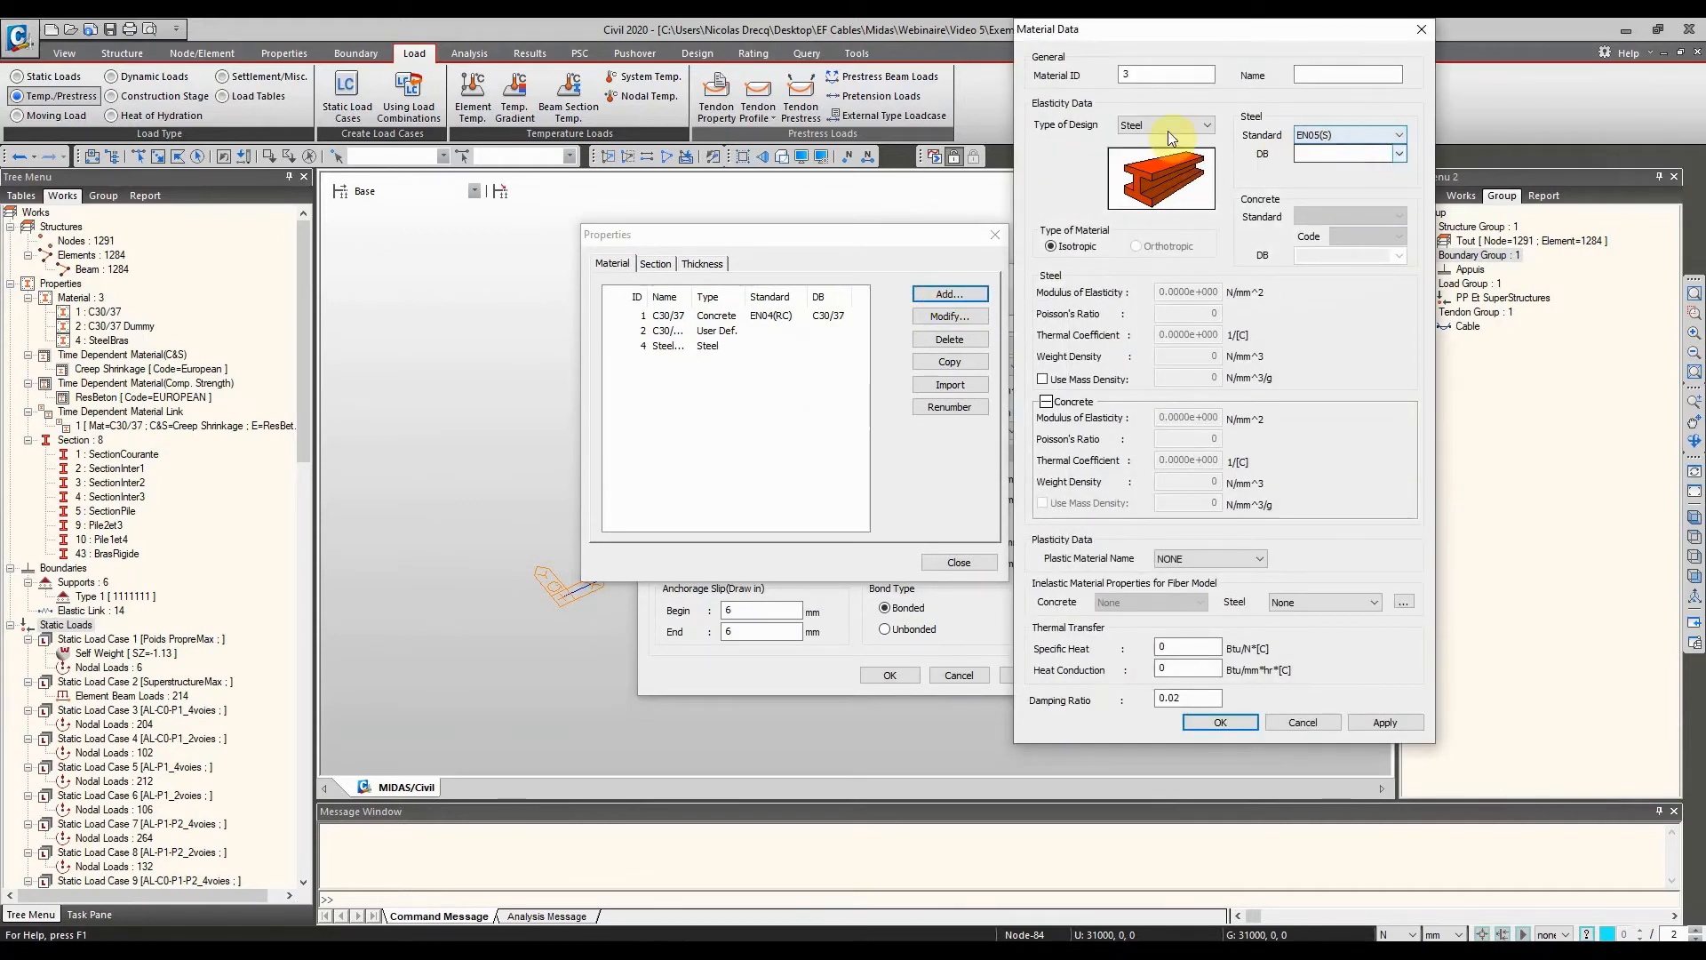
pyautogui.click(1399, 154)
pyautogui.moveTo(1400, 263); pyautogui.dragTo(1395, 304)
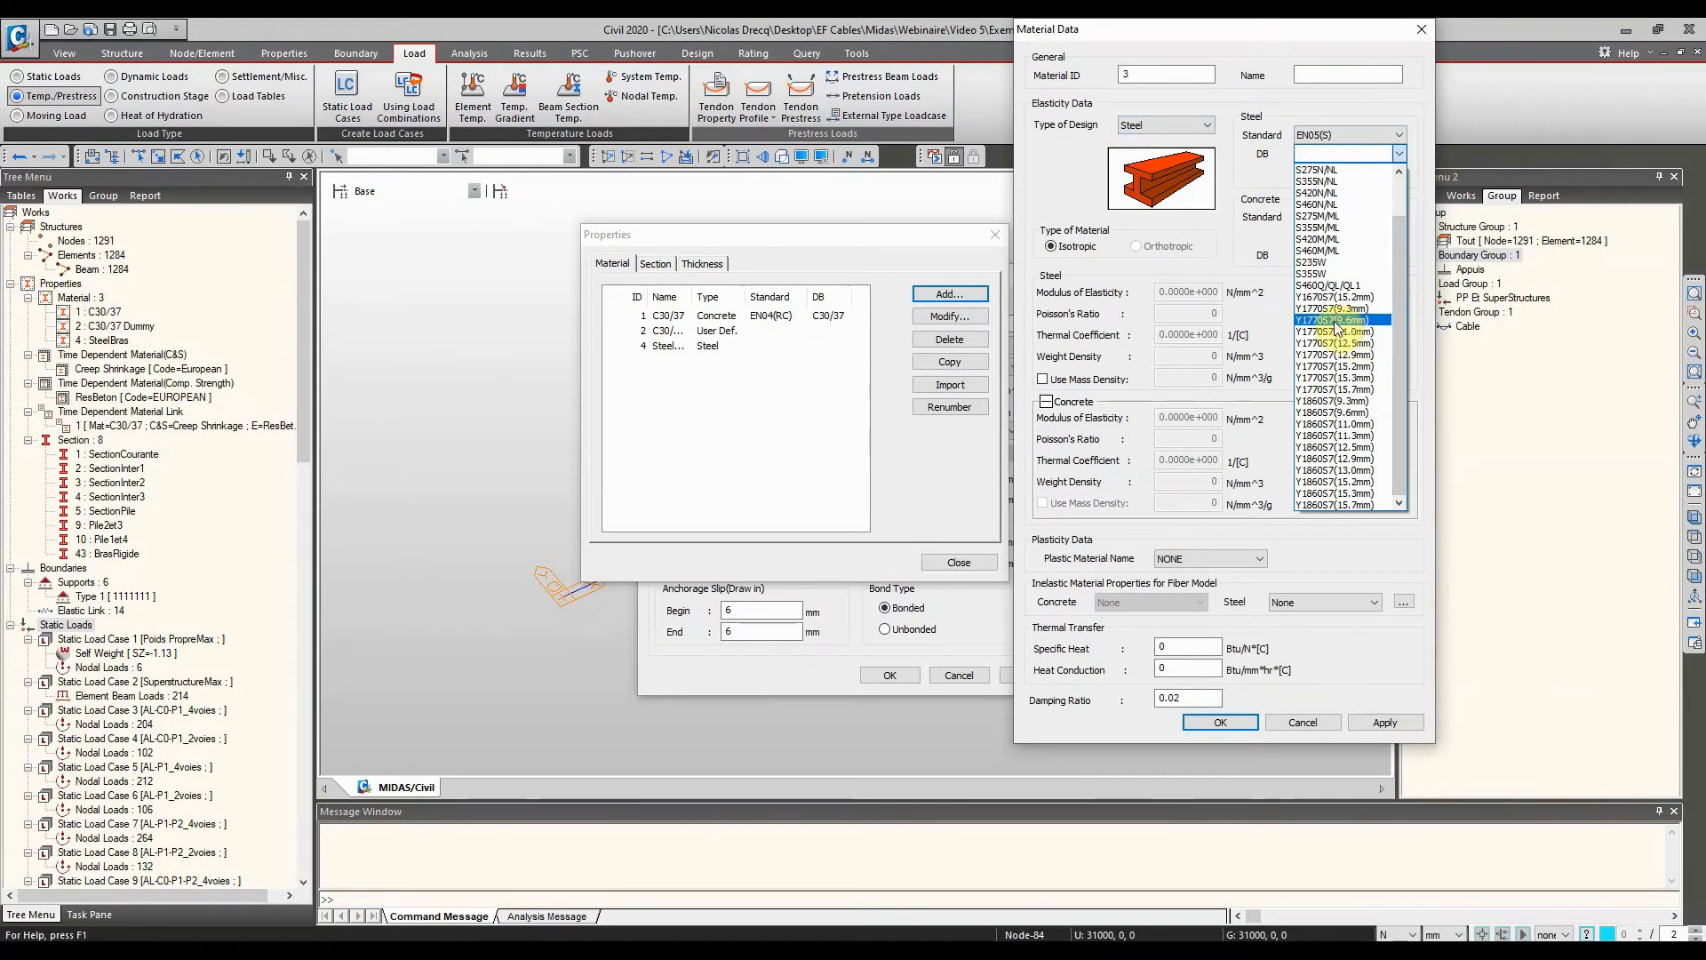
pyautogui.click(1324, 366)
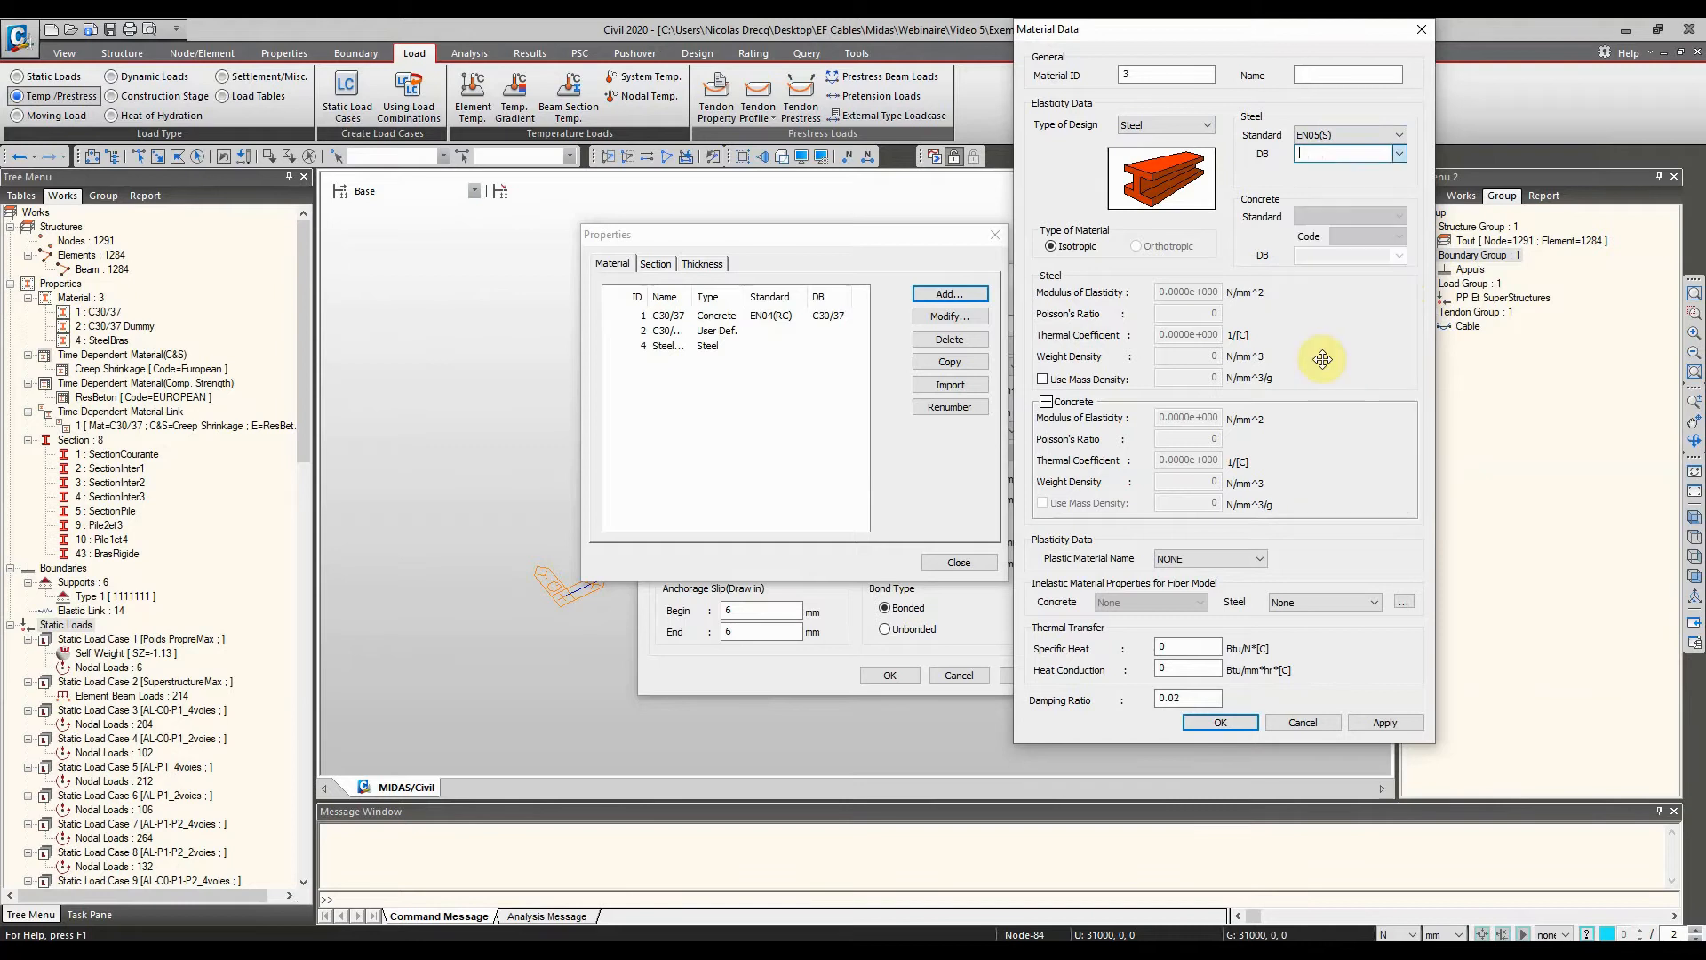
pyautogui.click(1252, 720)
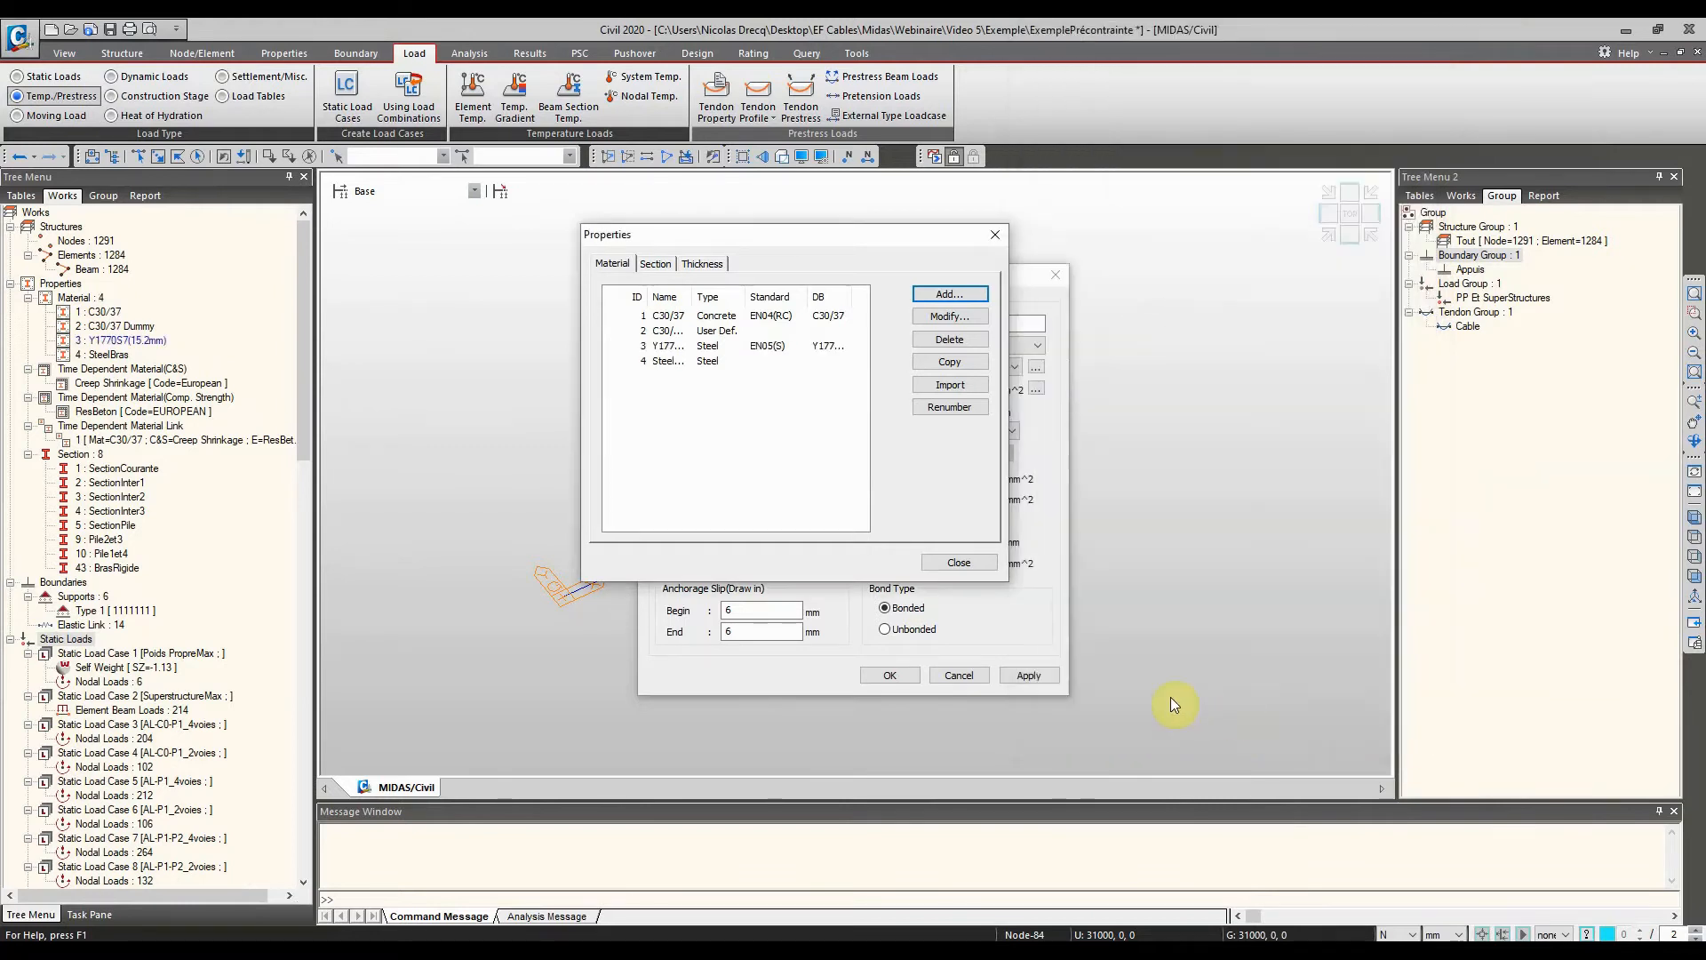
# Switch to the Freyssinet prestressing brochure in the browser and look through its opening pages on anchorages and tendon configurations
pyautogui.click(657, 955)
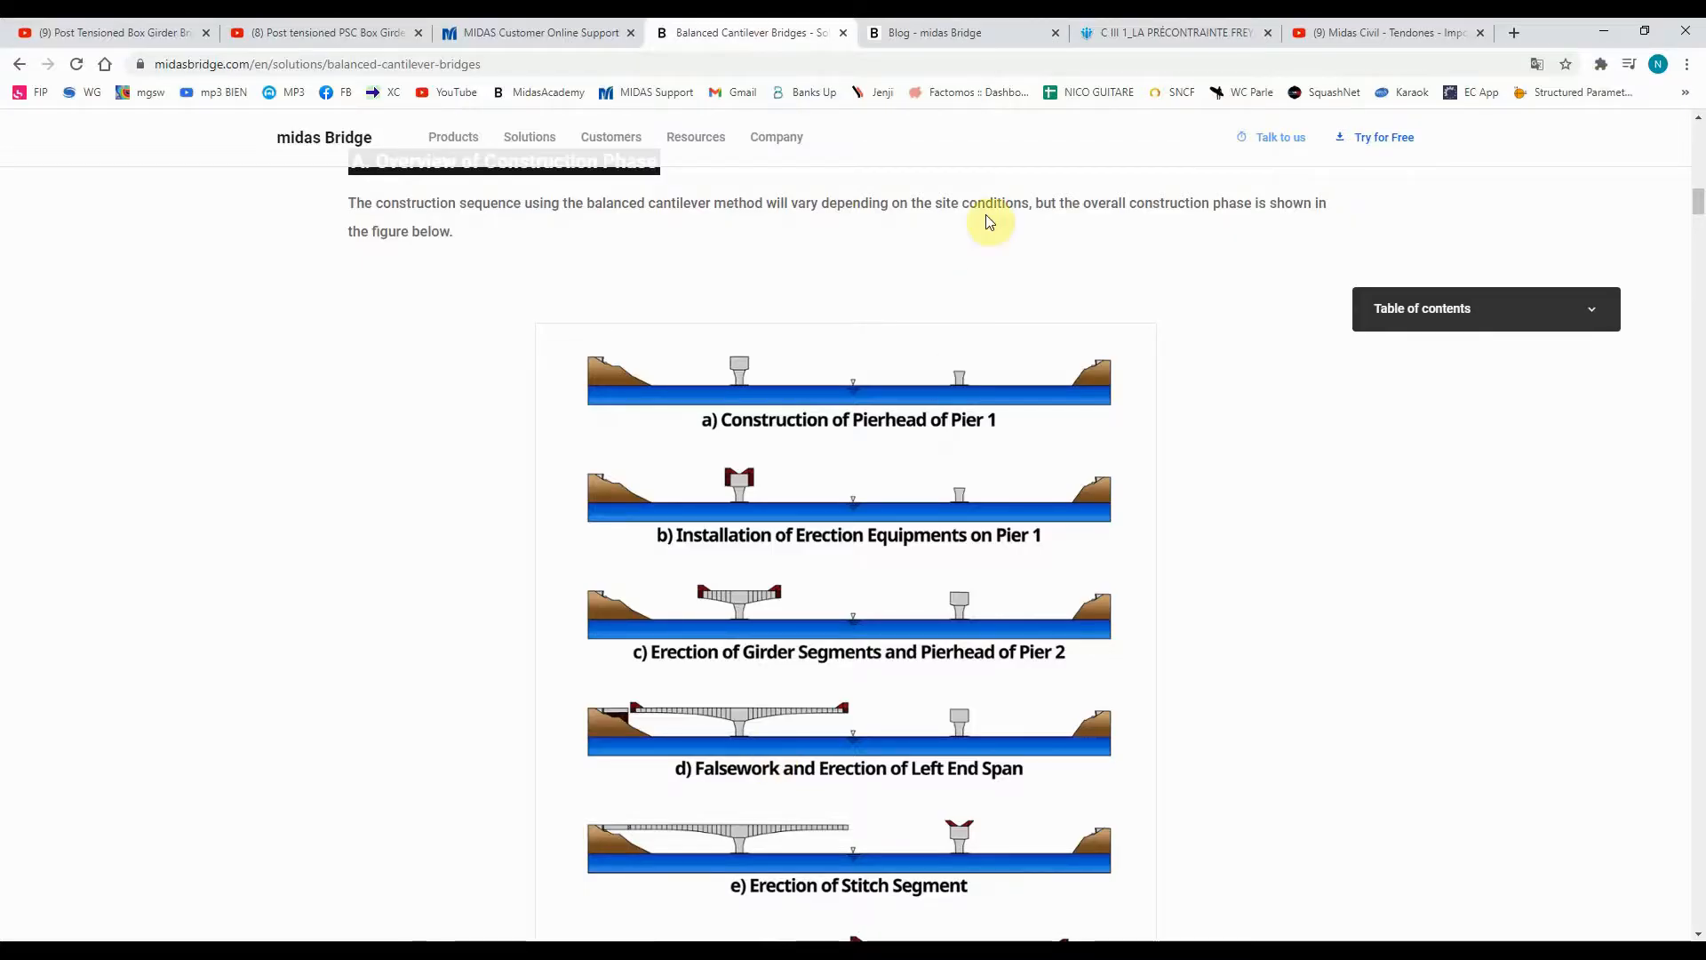
pyautogui.click(1185, 31)
pyautogui.scroll(10, 1110, 425)
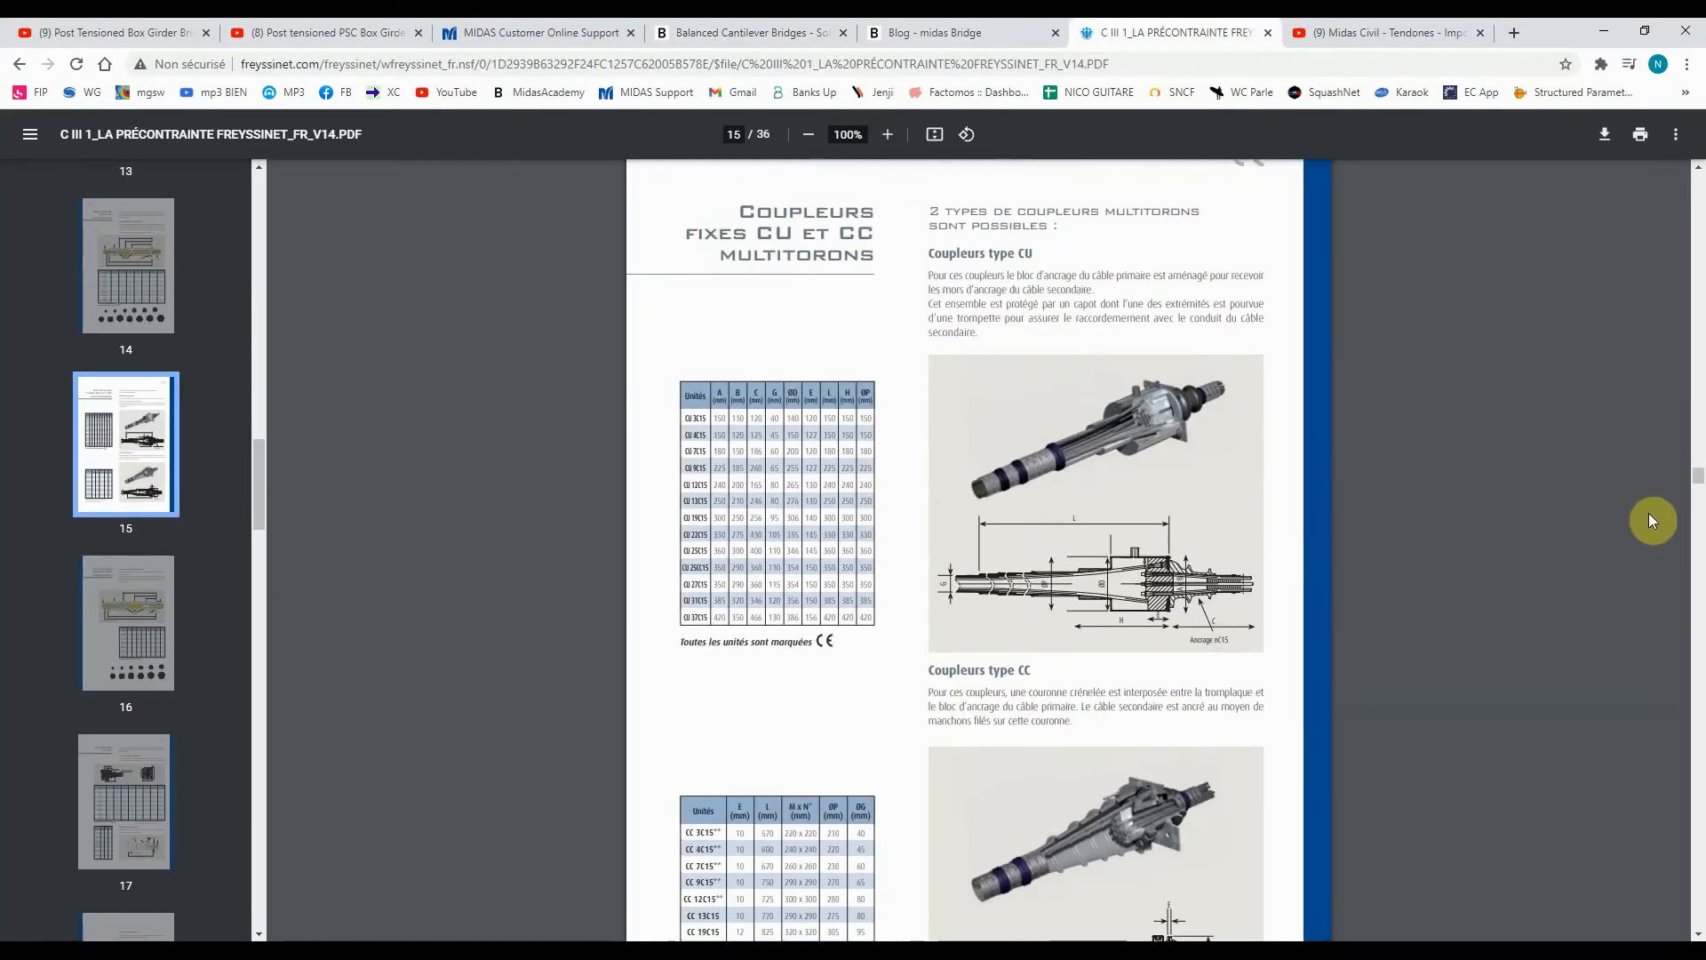
pyautogui.moveTo(1695, 476); pyautogui.dragTo(1686, 406)
pyautogui.scroll(15, 1384, 403)
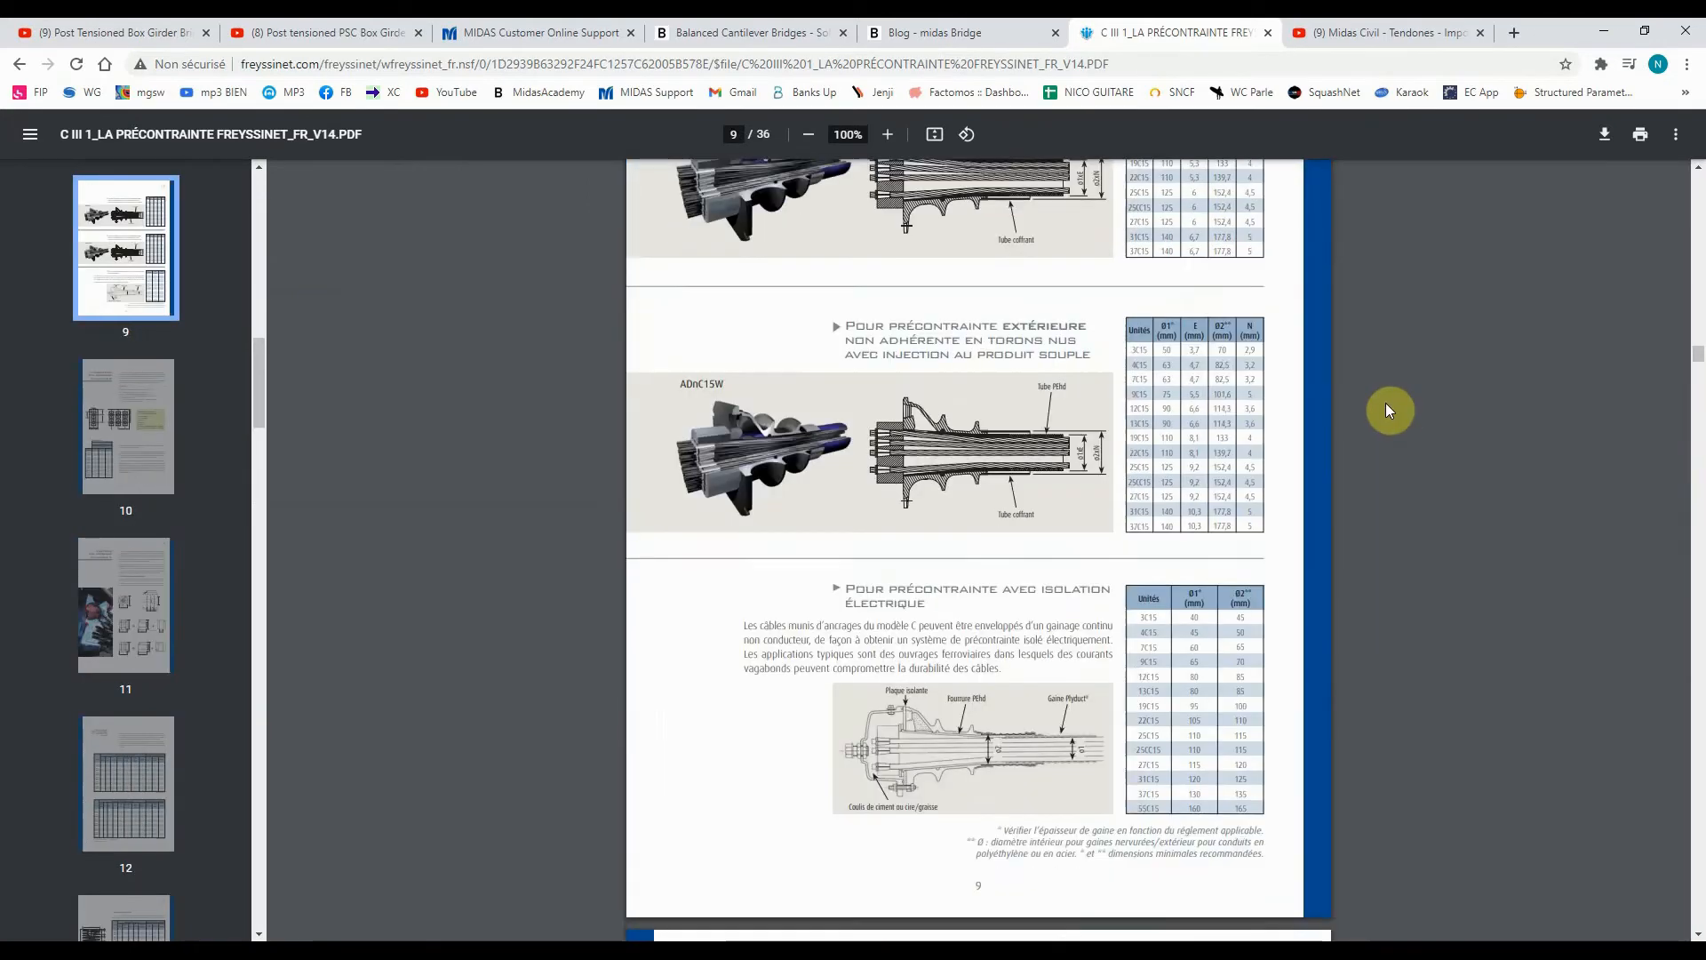
pyautogui.scroll(15, 1386, 413)
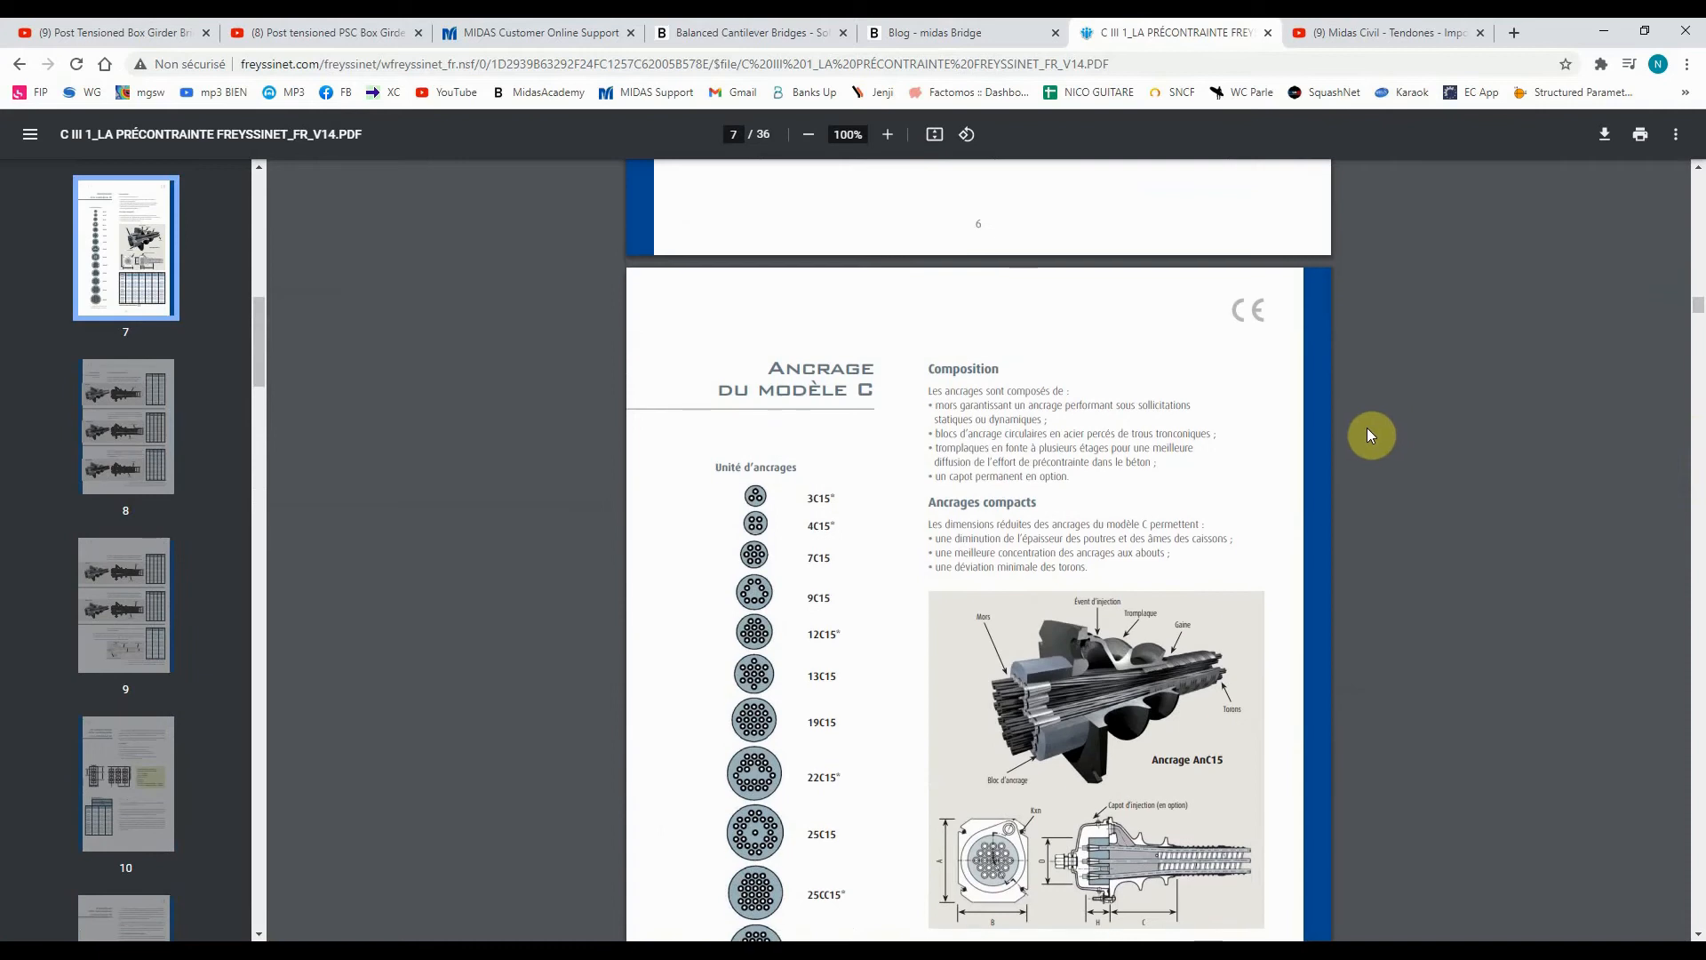
pyautogui.scroll(20, 1266, 444)
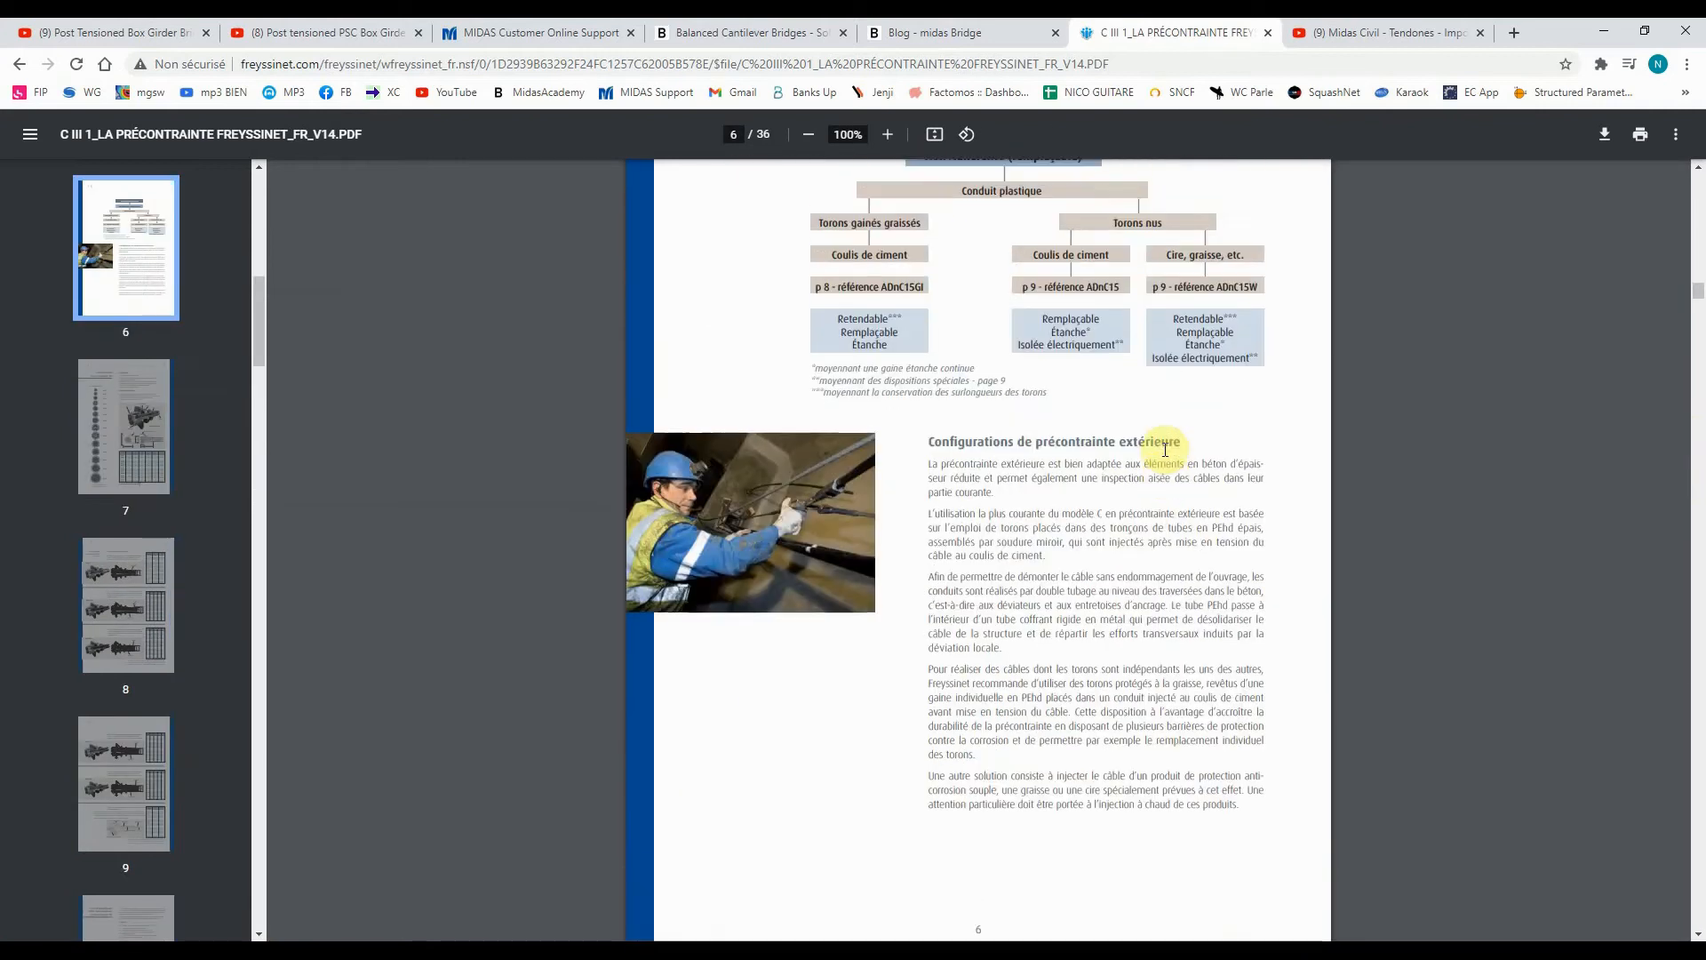
pyautogui.scroll(20, 1165, 451)
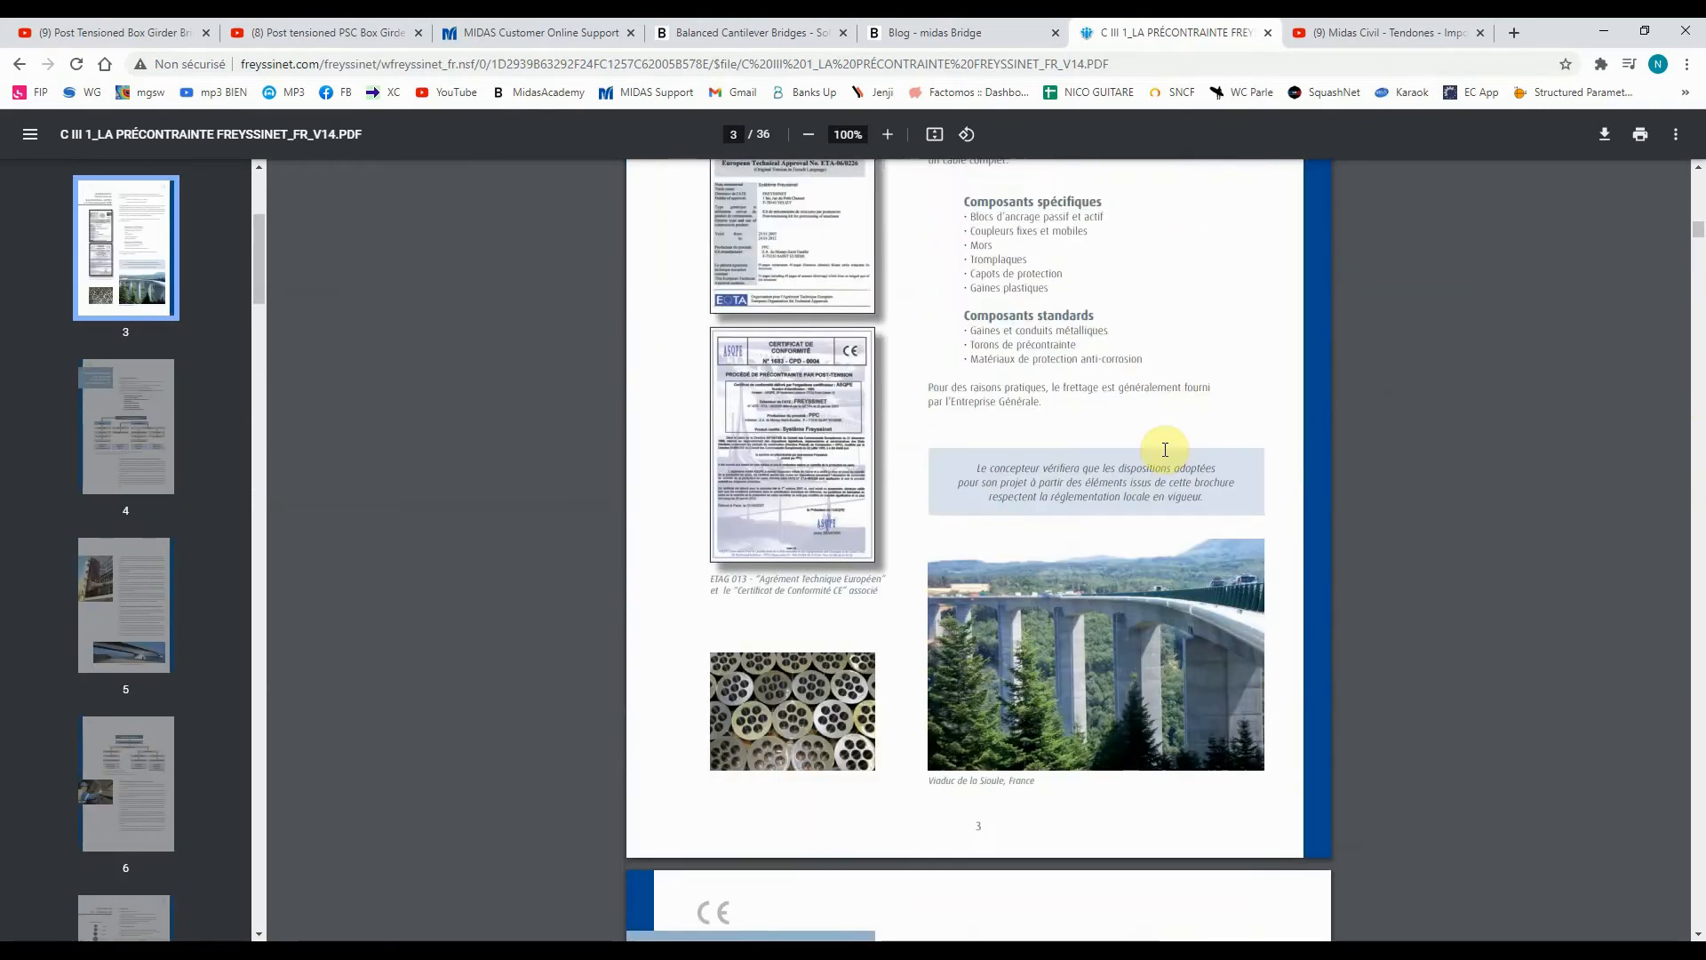
pyautogui.scroll(7, 1164, 450)
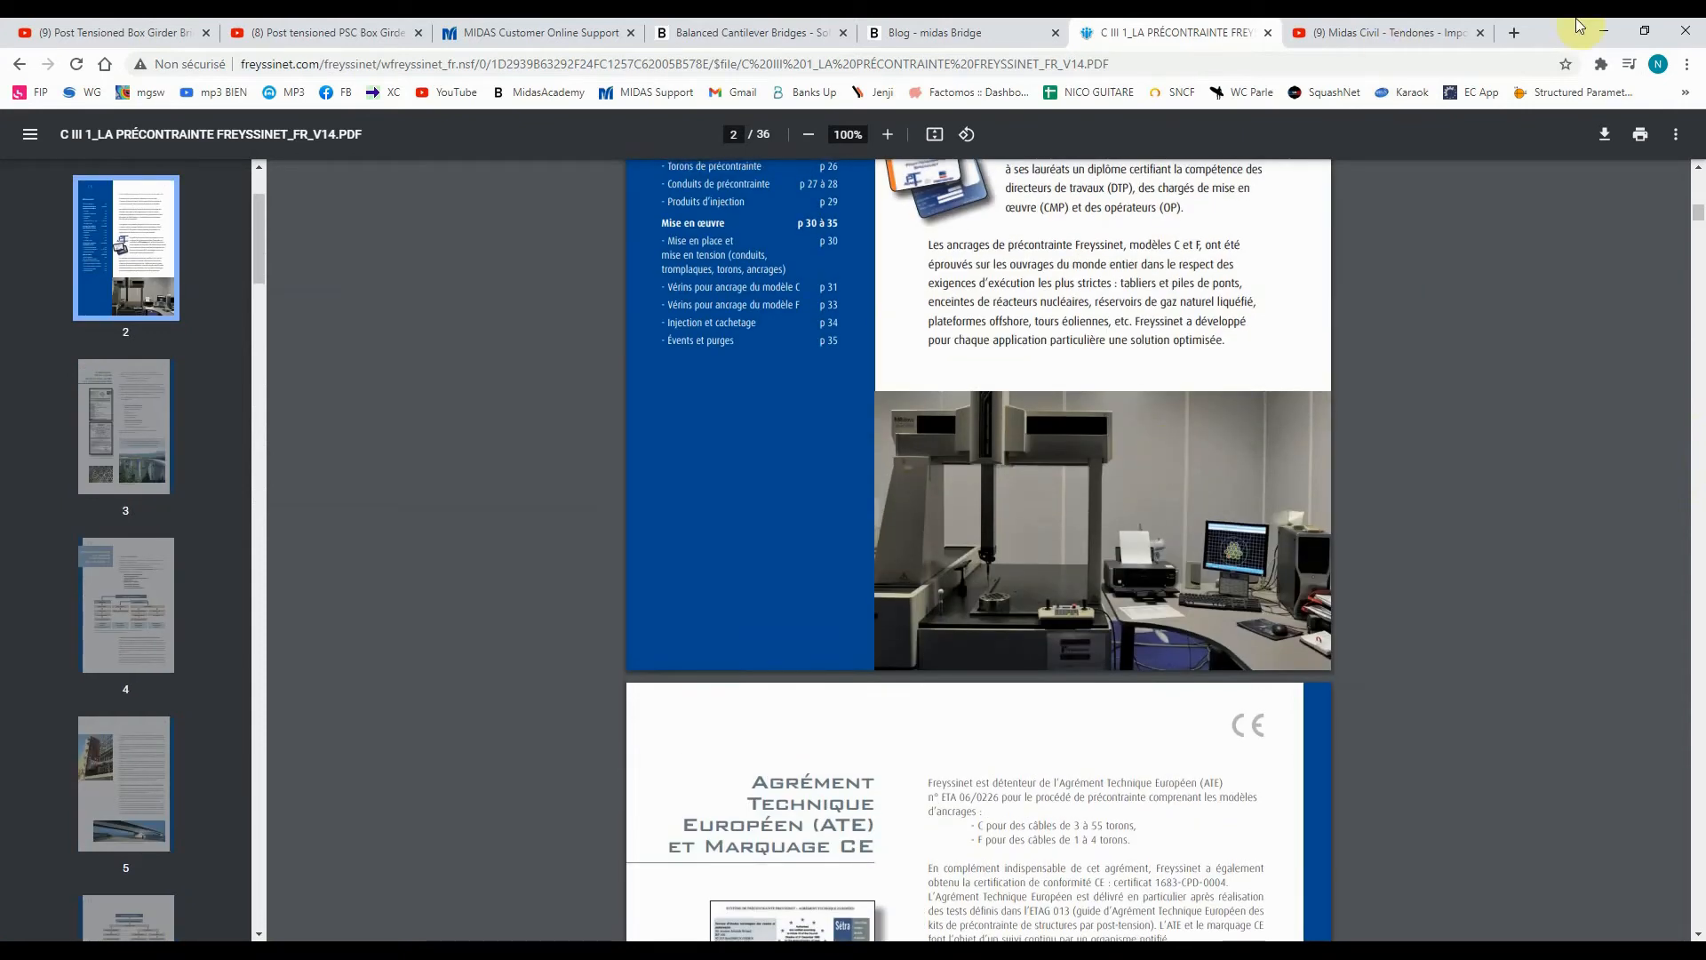
pyautogui.scroll(-20, 1391, 348)
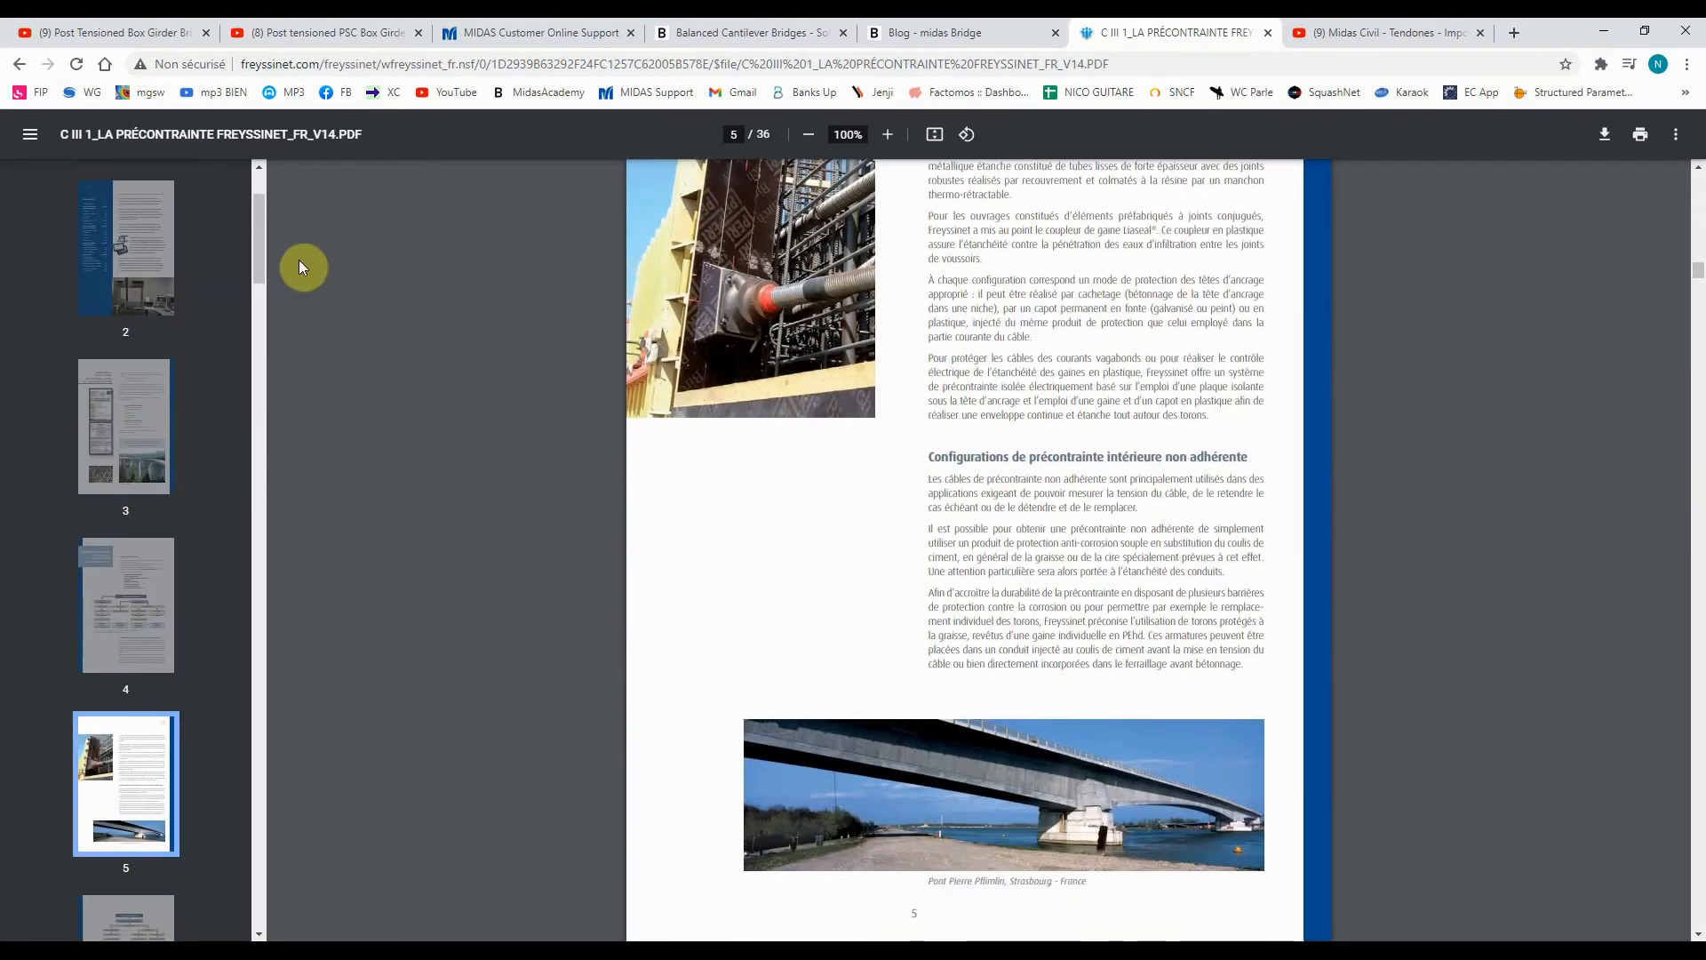
# Return to MIDAS Civil, close the material properties and assign material Y1770S7(15.2mm) to the tendon
pyautogui.click(1604, 32)
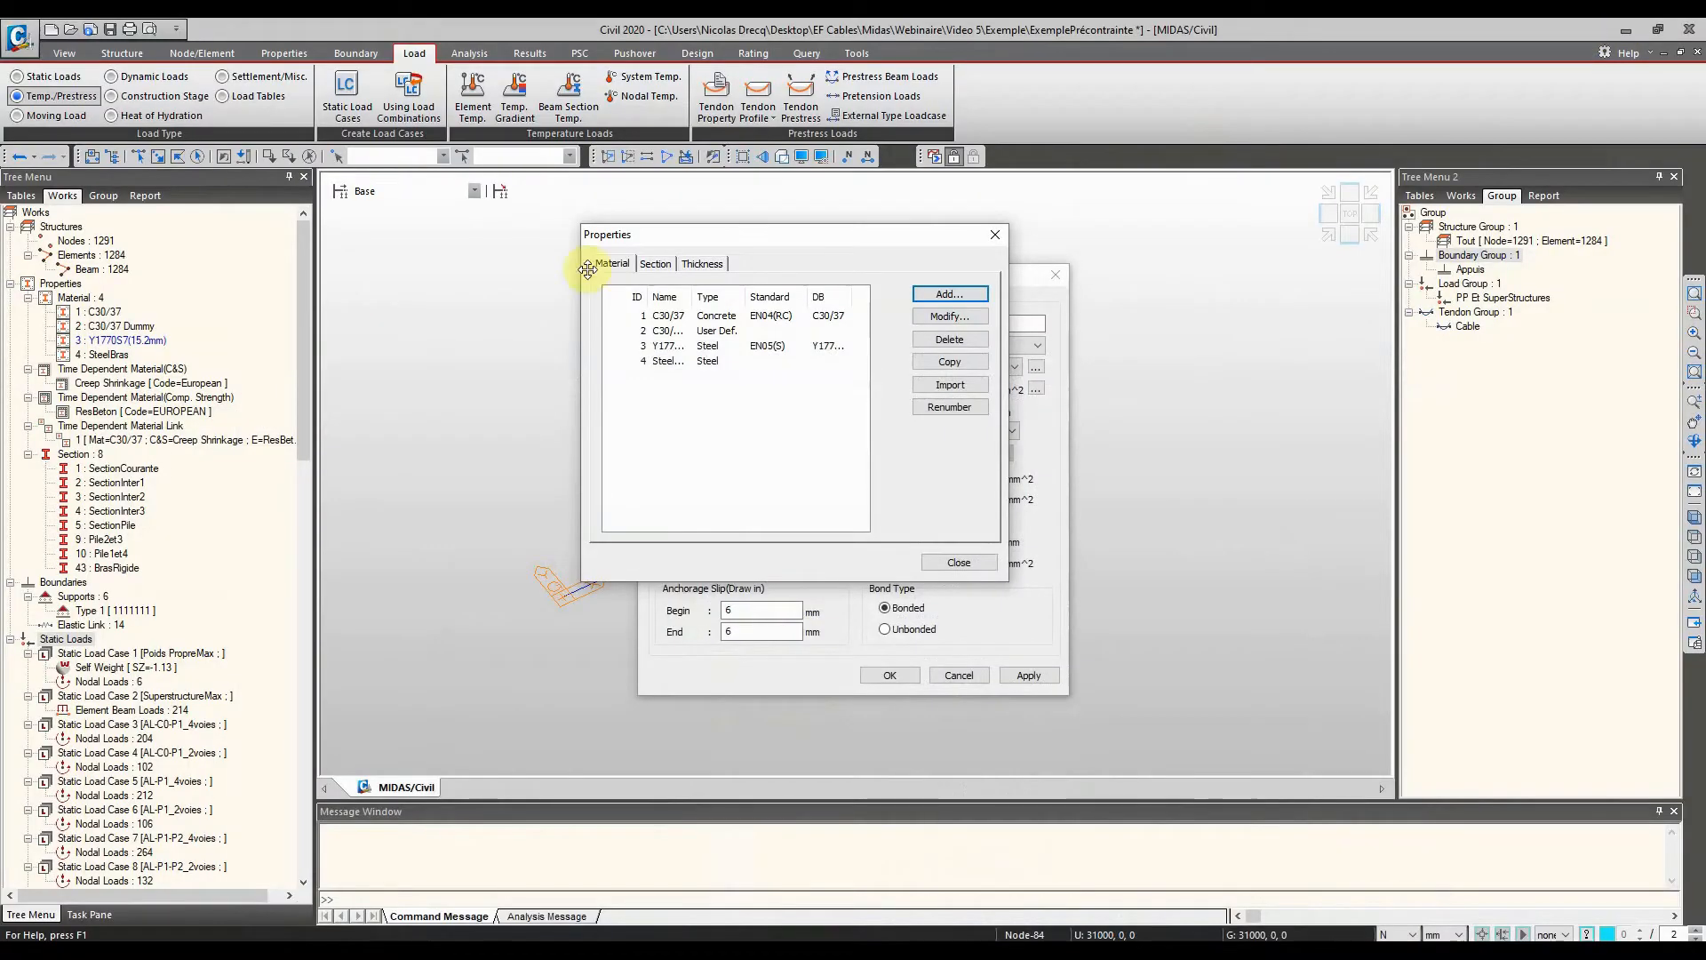
pyautogui.click(964, 562)
pyautogui.click(1012, 367)
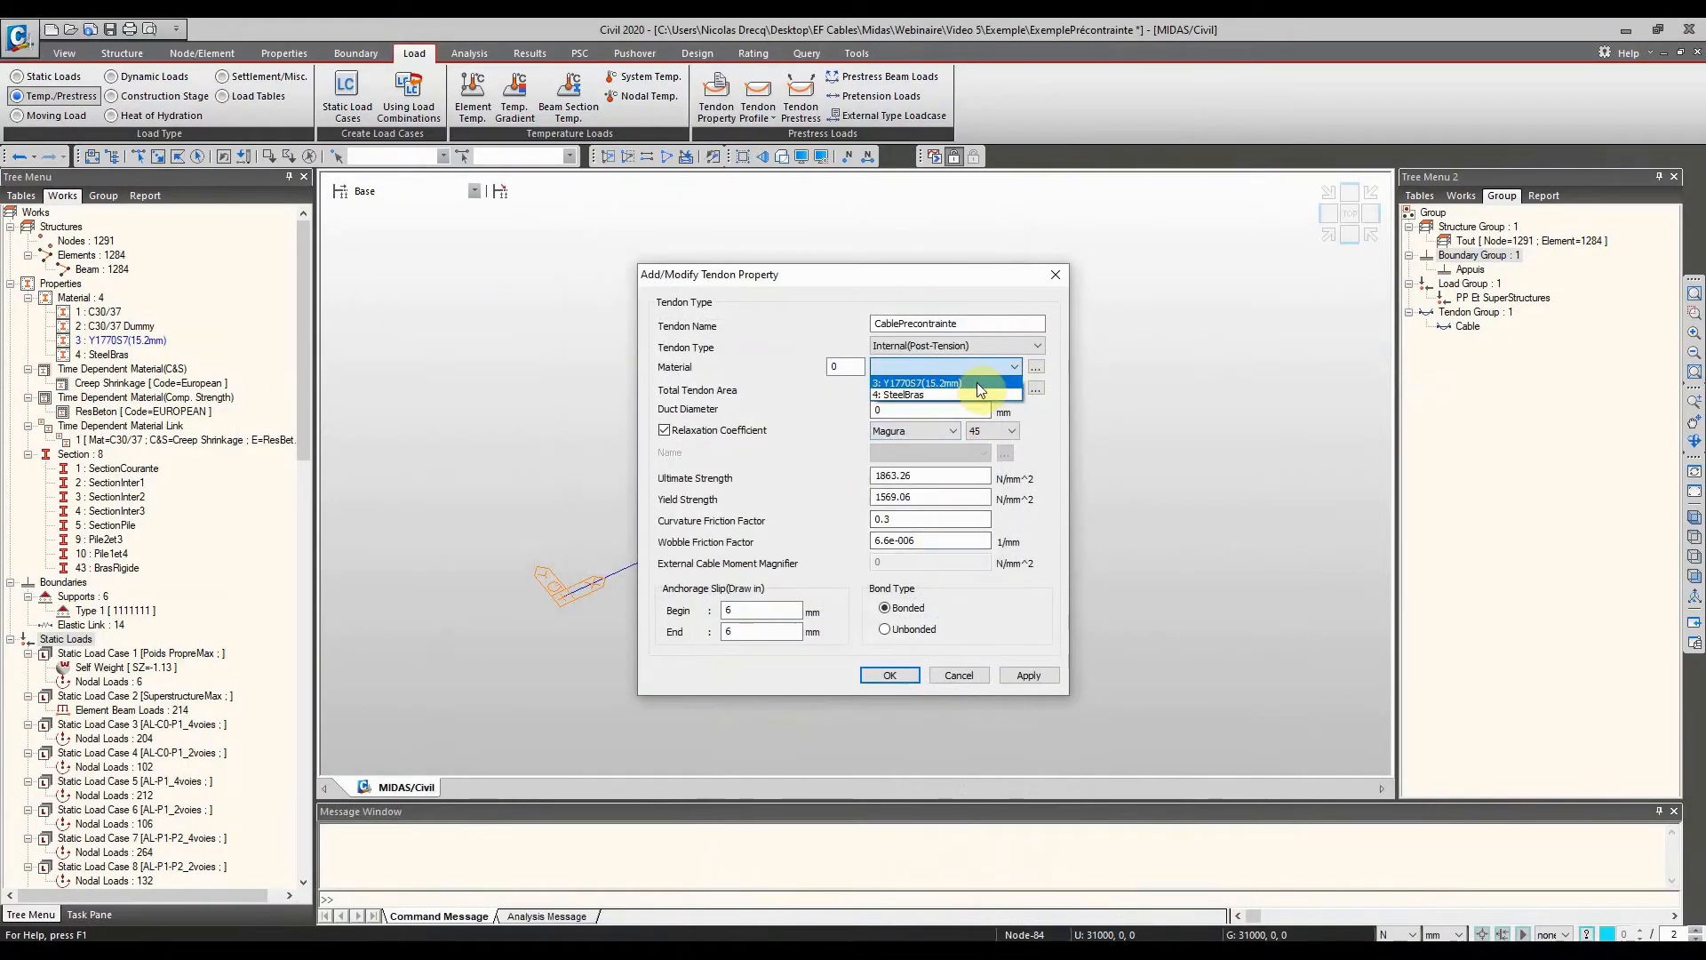
pyautogui.click(966, 384)
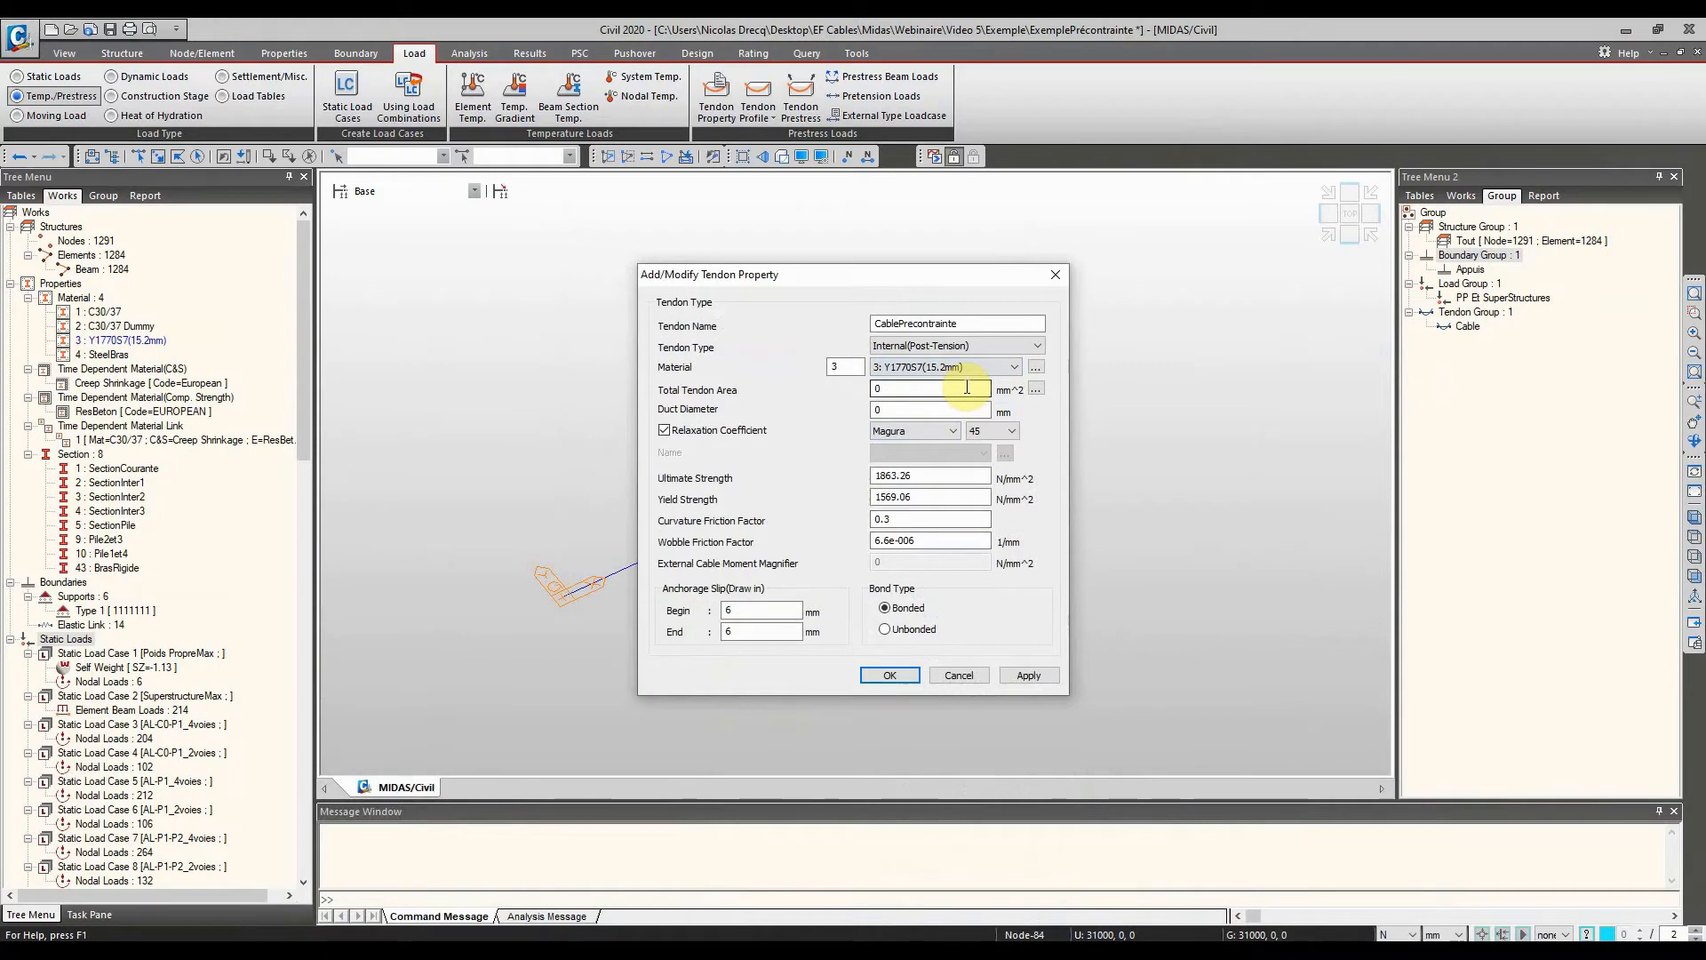
# Define the total tendon area with a strand diameter of 15.2mm(1x7) and 10 strands
pyautogui.click(1036, 388)
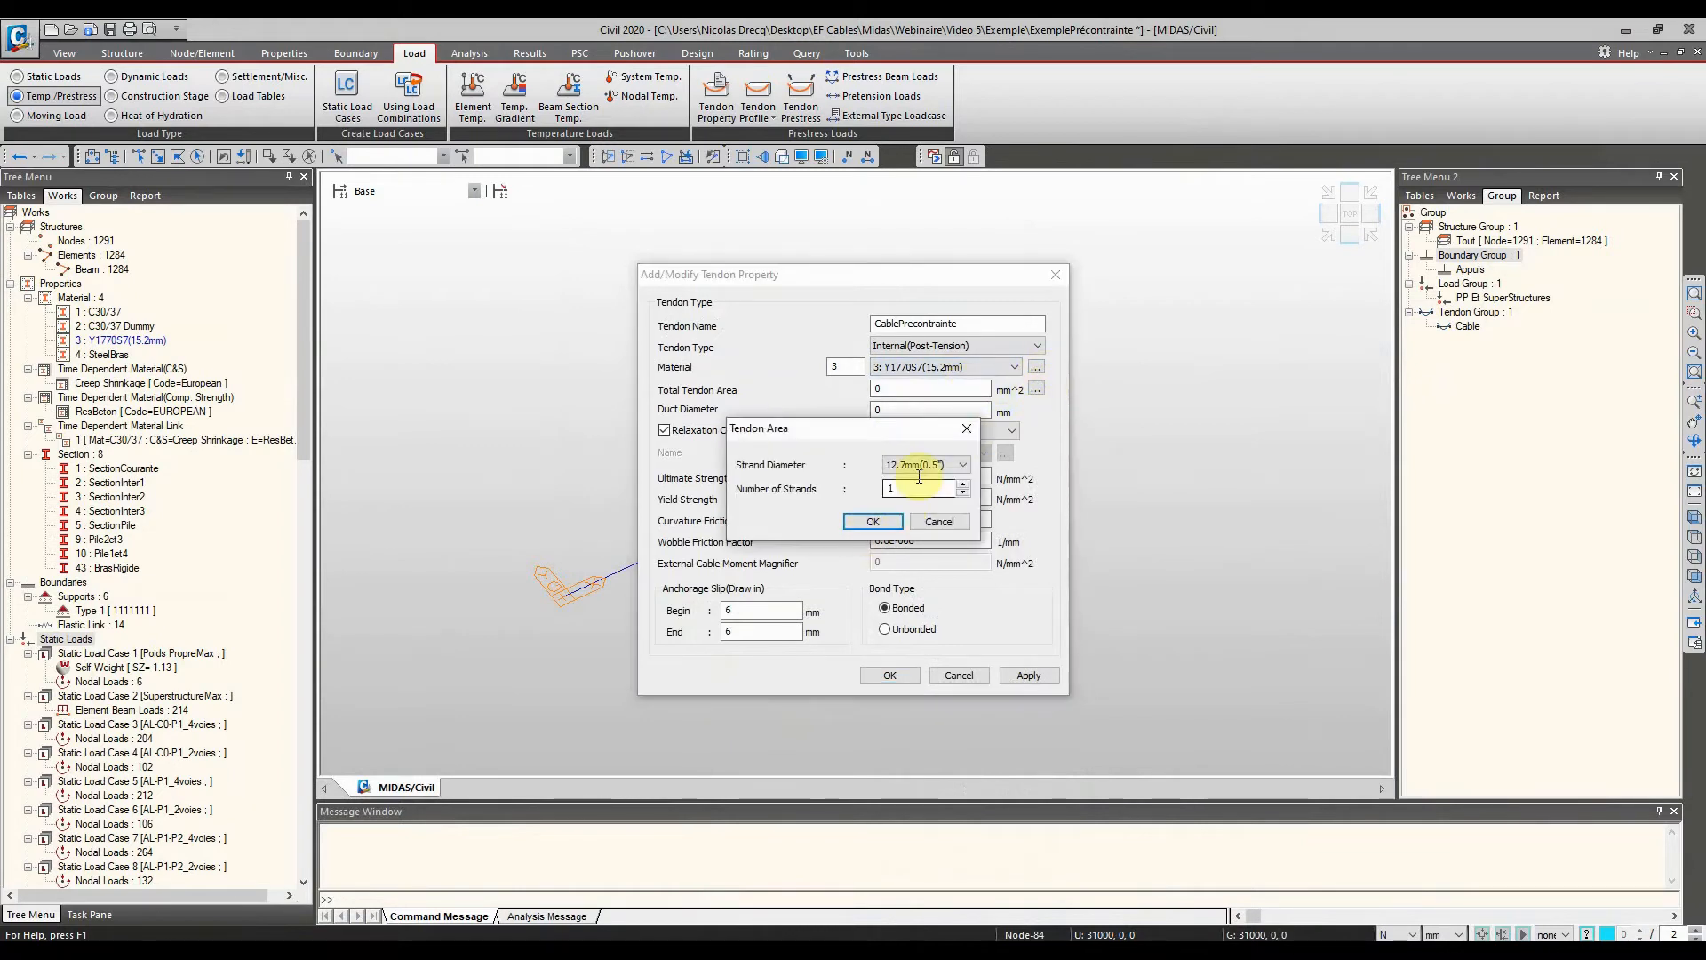
pyautogui.click(924, 465)
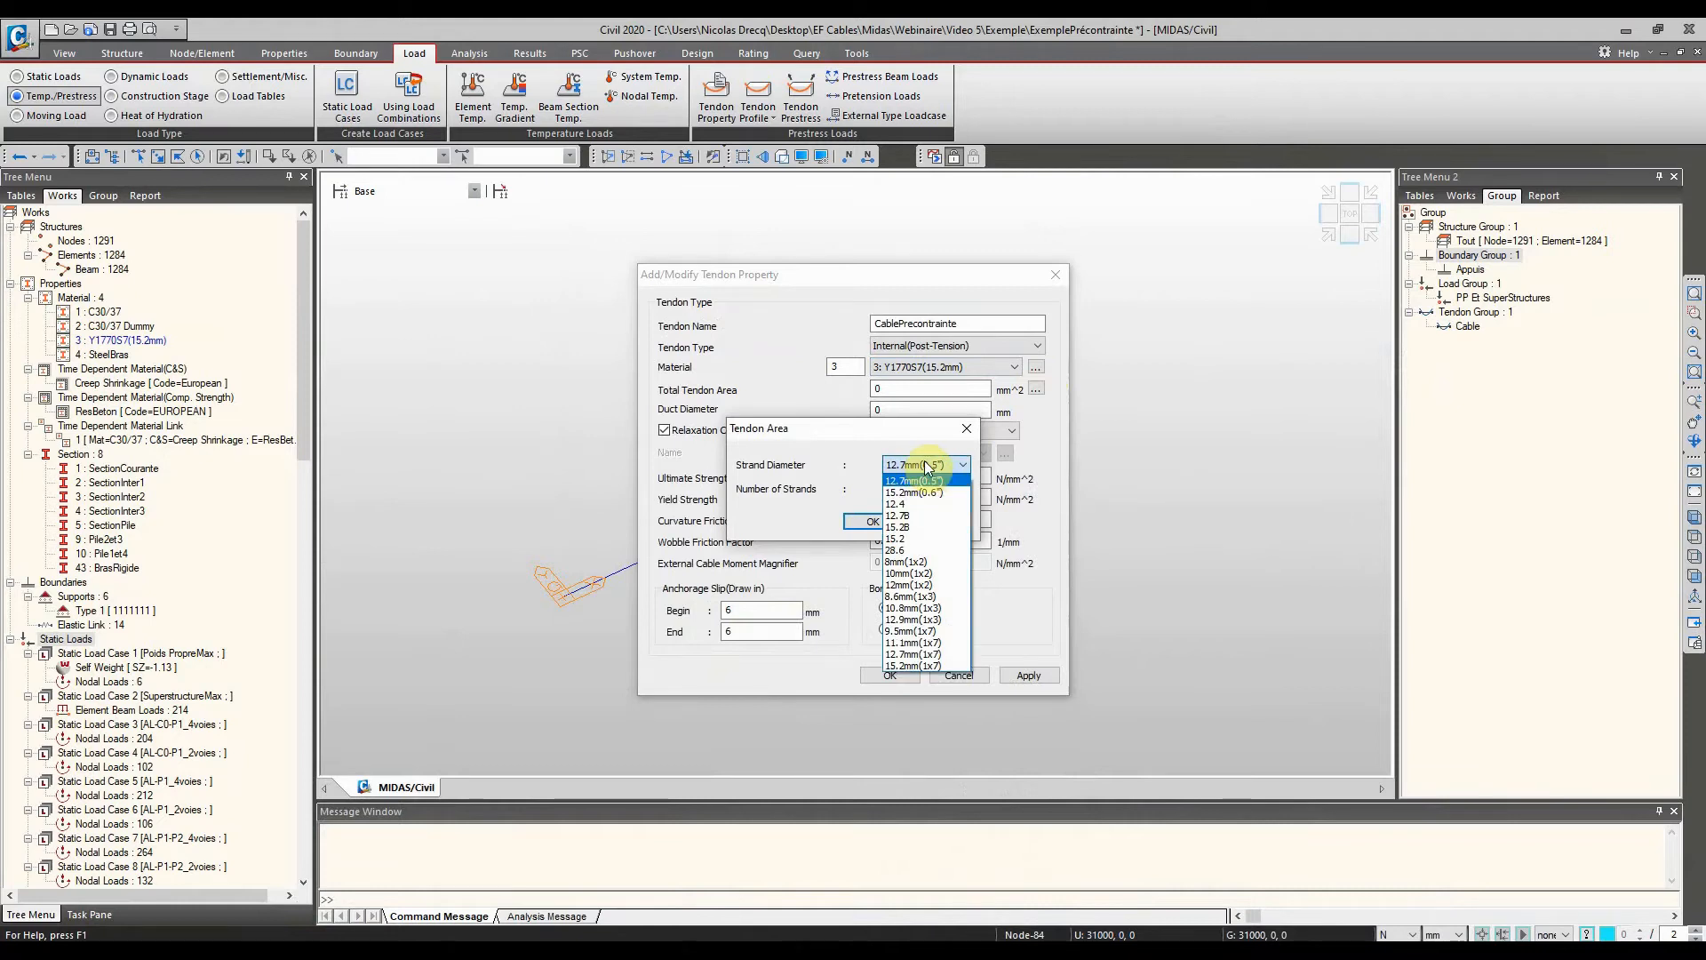
pyautogui.click(931, 667)
pyautogui.doubleClick(880, 488)
pyautogui.write('10')
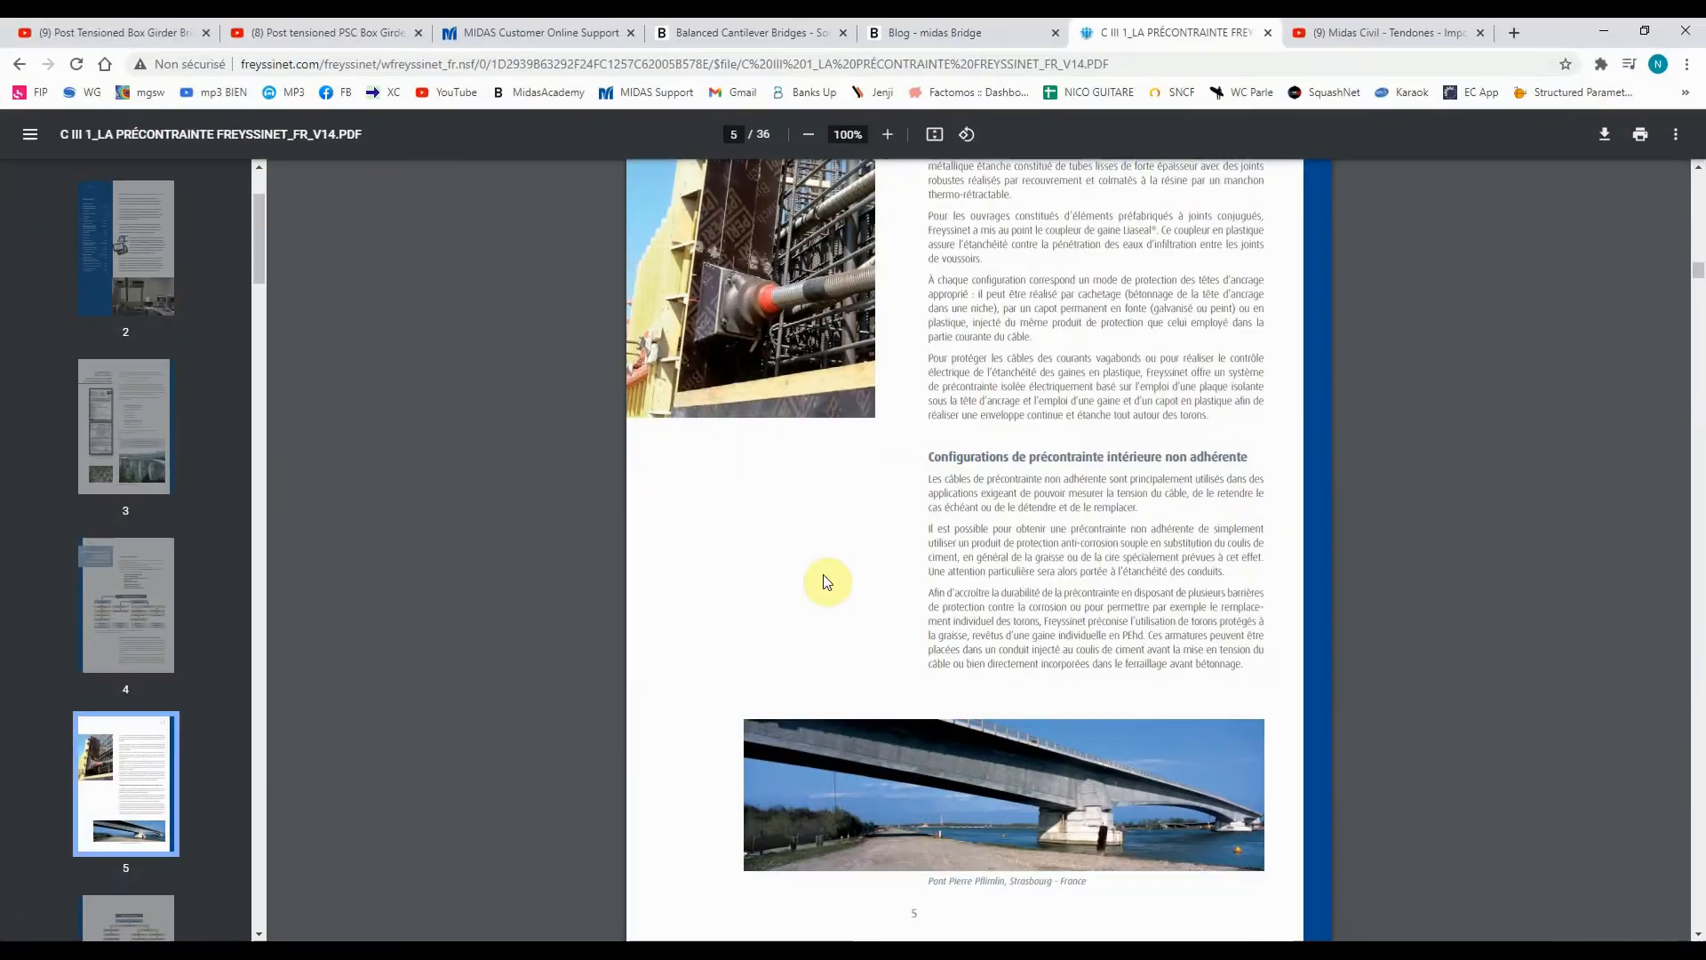
# Examine the model C anchorage units and the strand and cable characteristics tables in the Freyssinet brochure
pyautogui.scroll(-15, 868, 563)
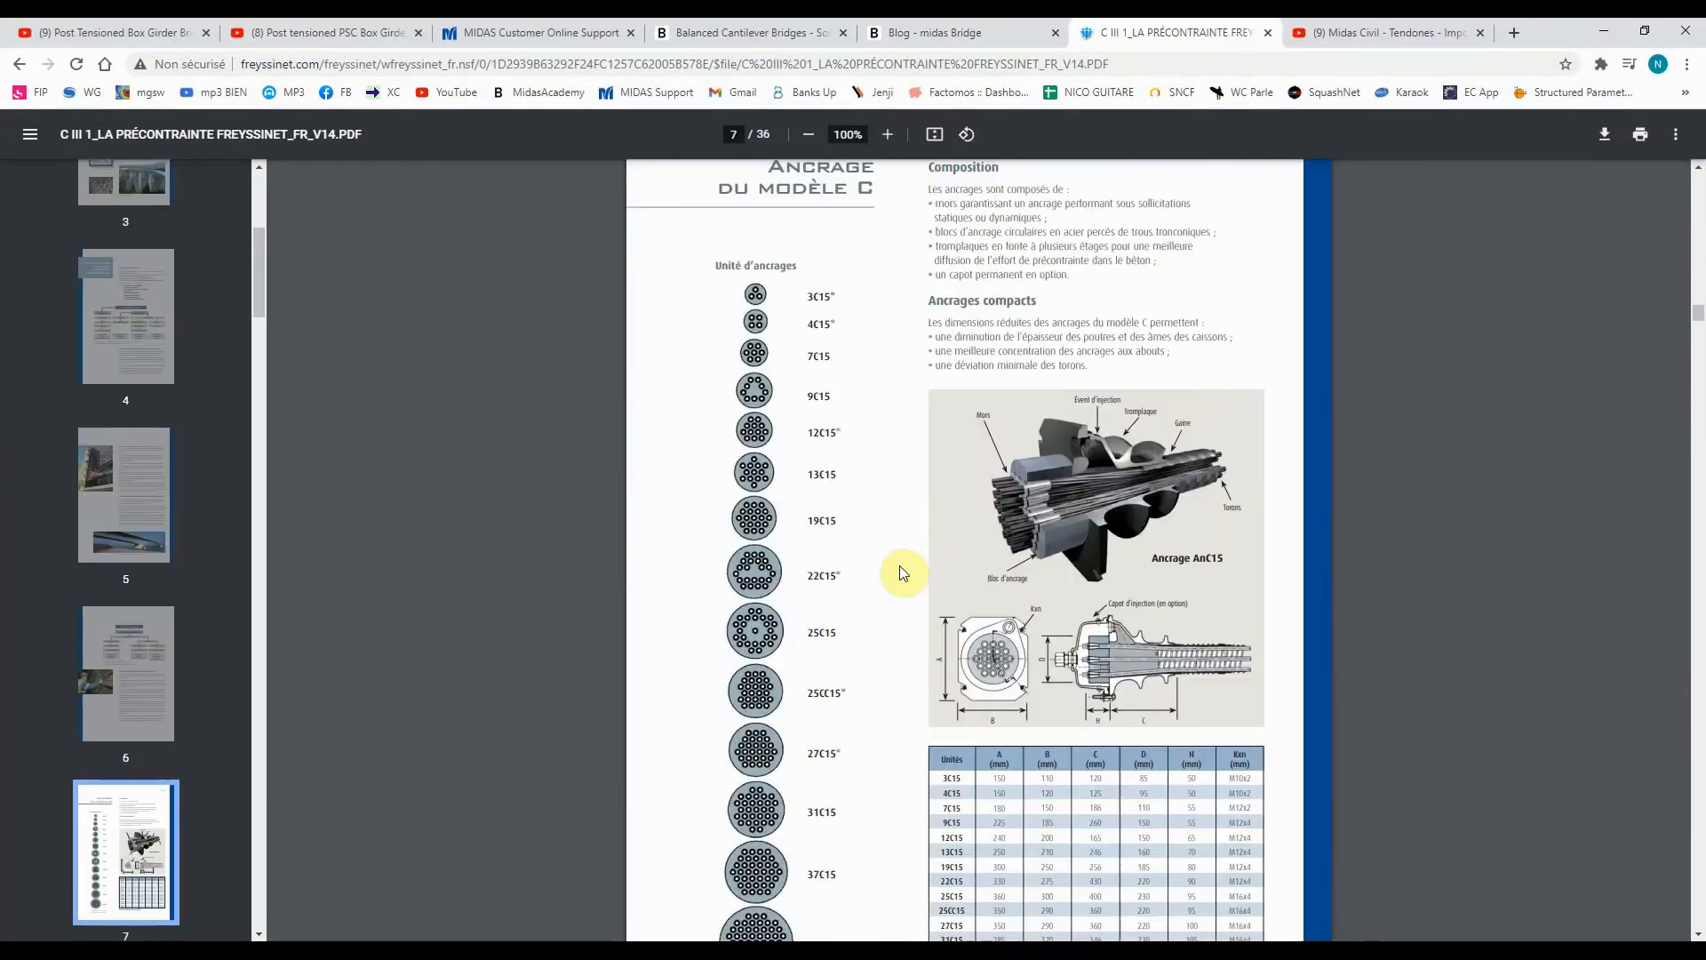
pyautogui.scroll(-10, 906, 564)
pyautogui.scroll(10, 917, 551)
pyautogui.scroll(-3, 919, 549)
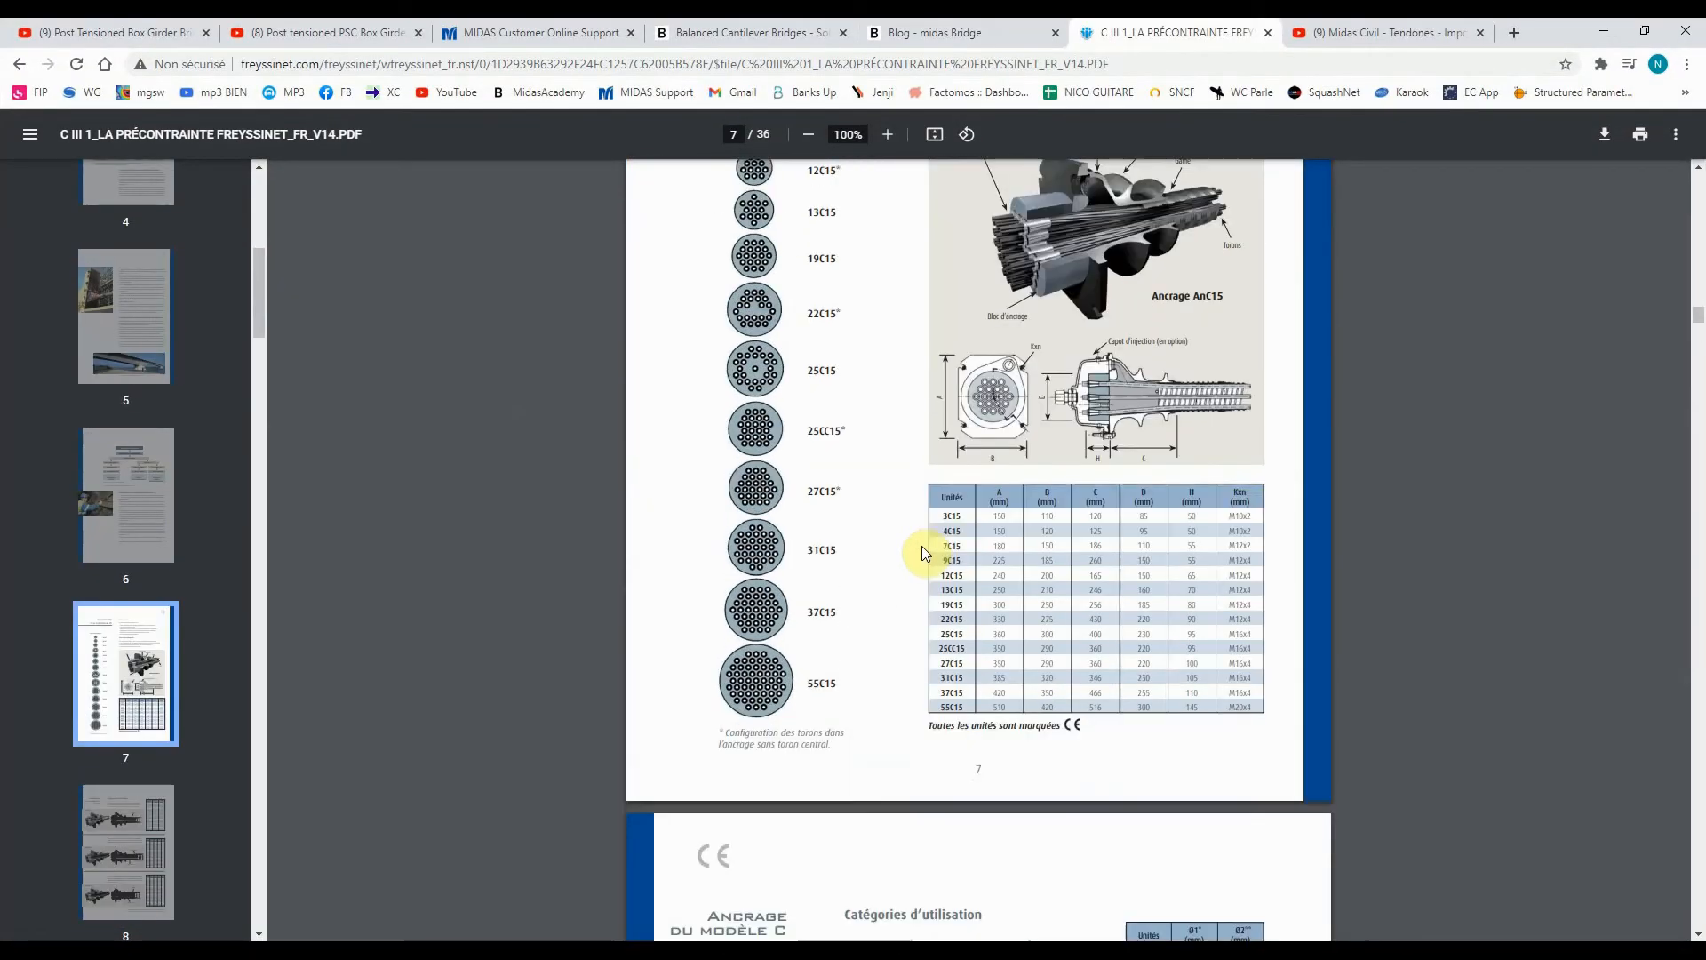
pyautogui.scroll(-1, 921, 546)
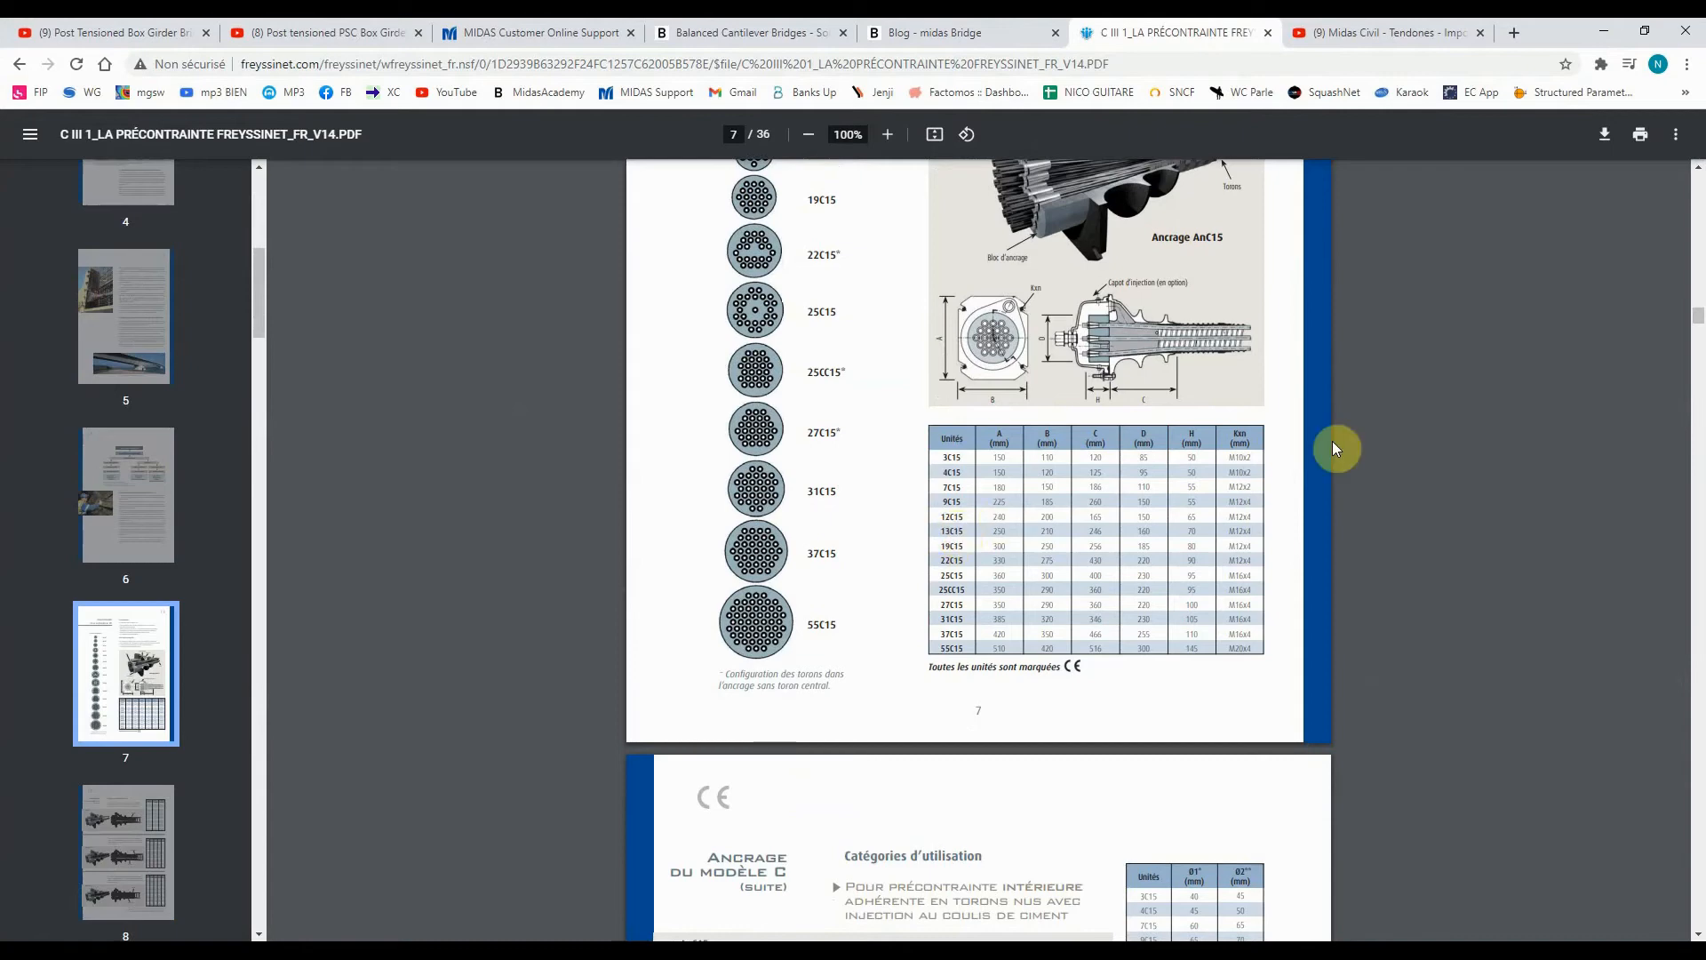
pyautogui.moveTo(1695, 318); pyautogui.dragTo(1652, 707)
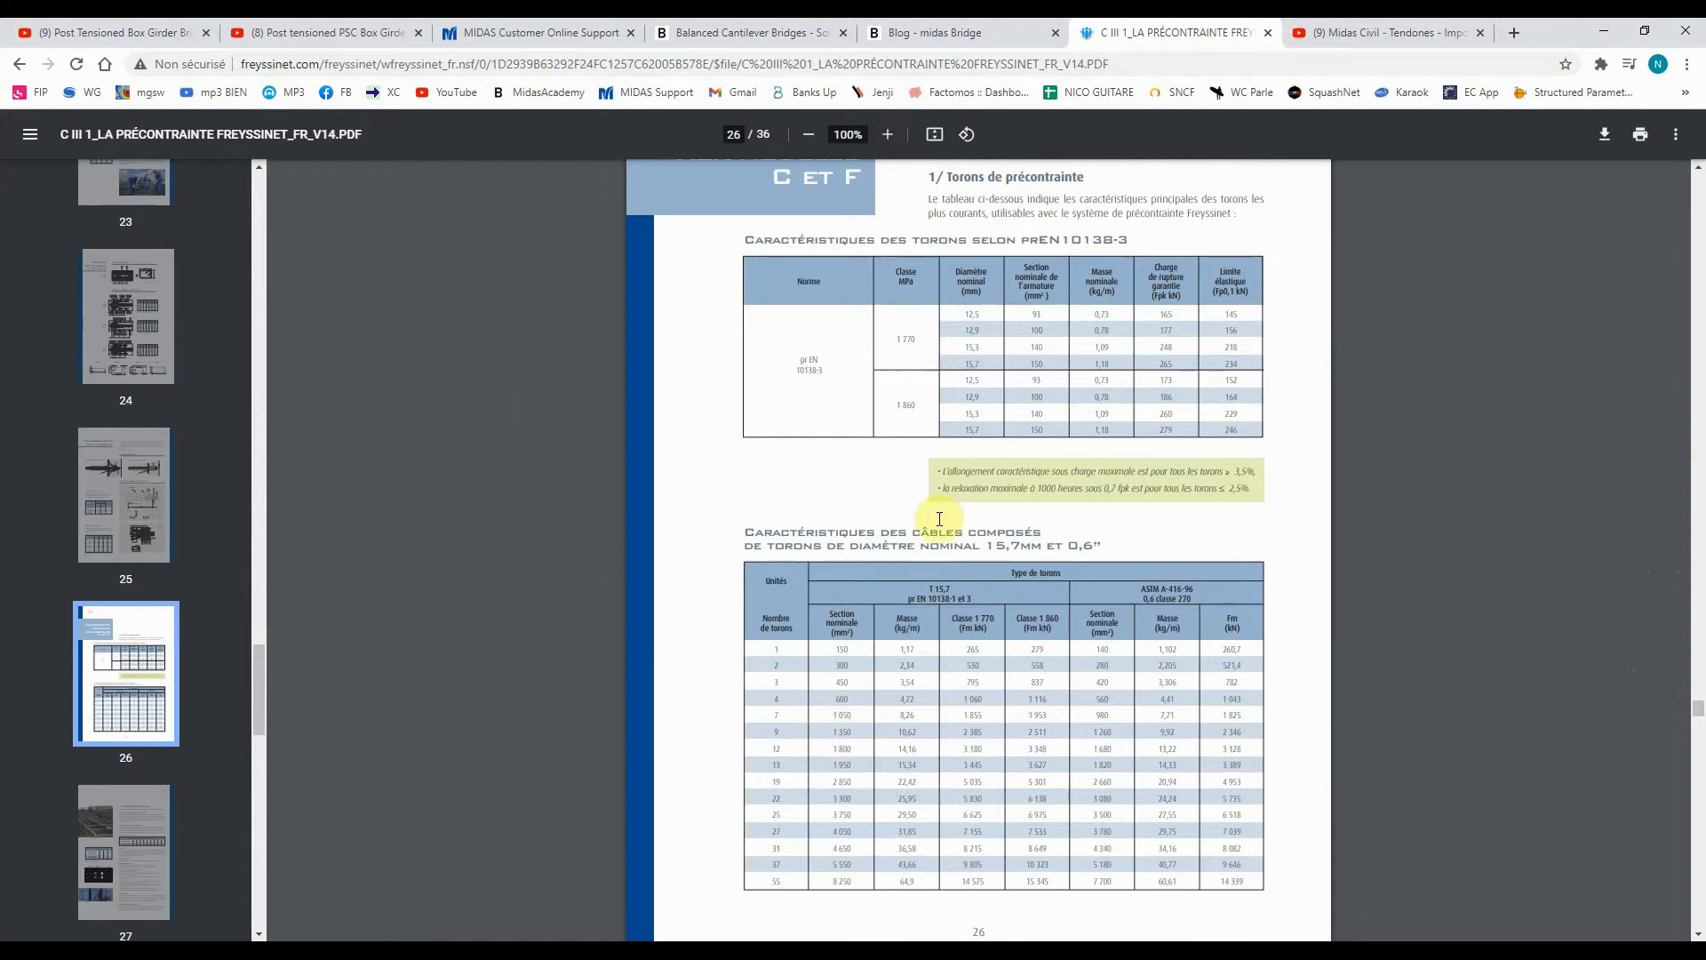
pyautogui.scroll(-15, 825, 765)
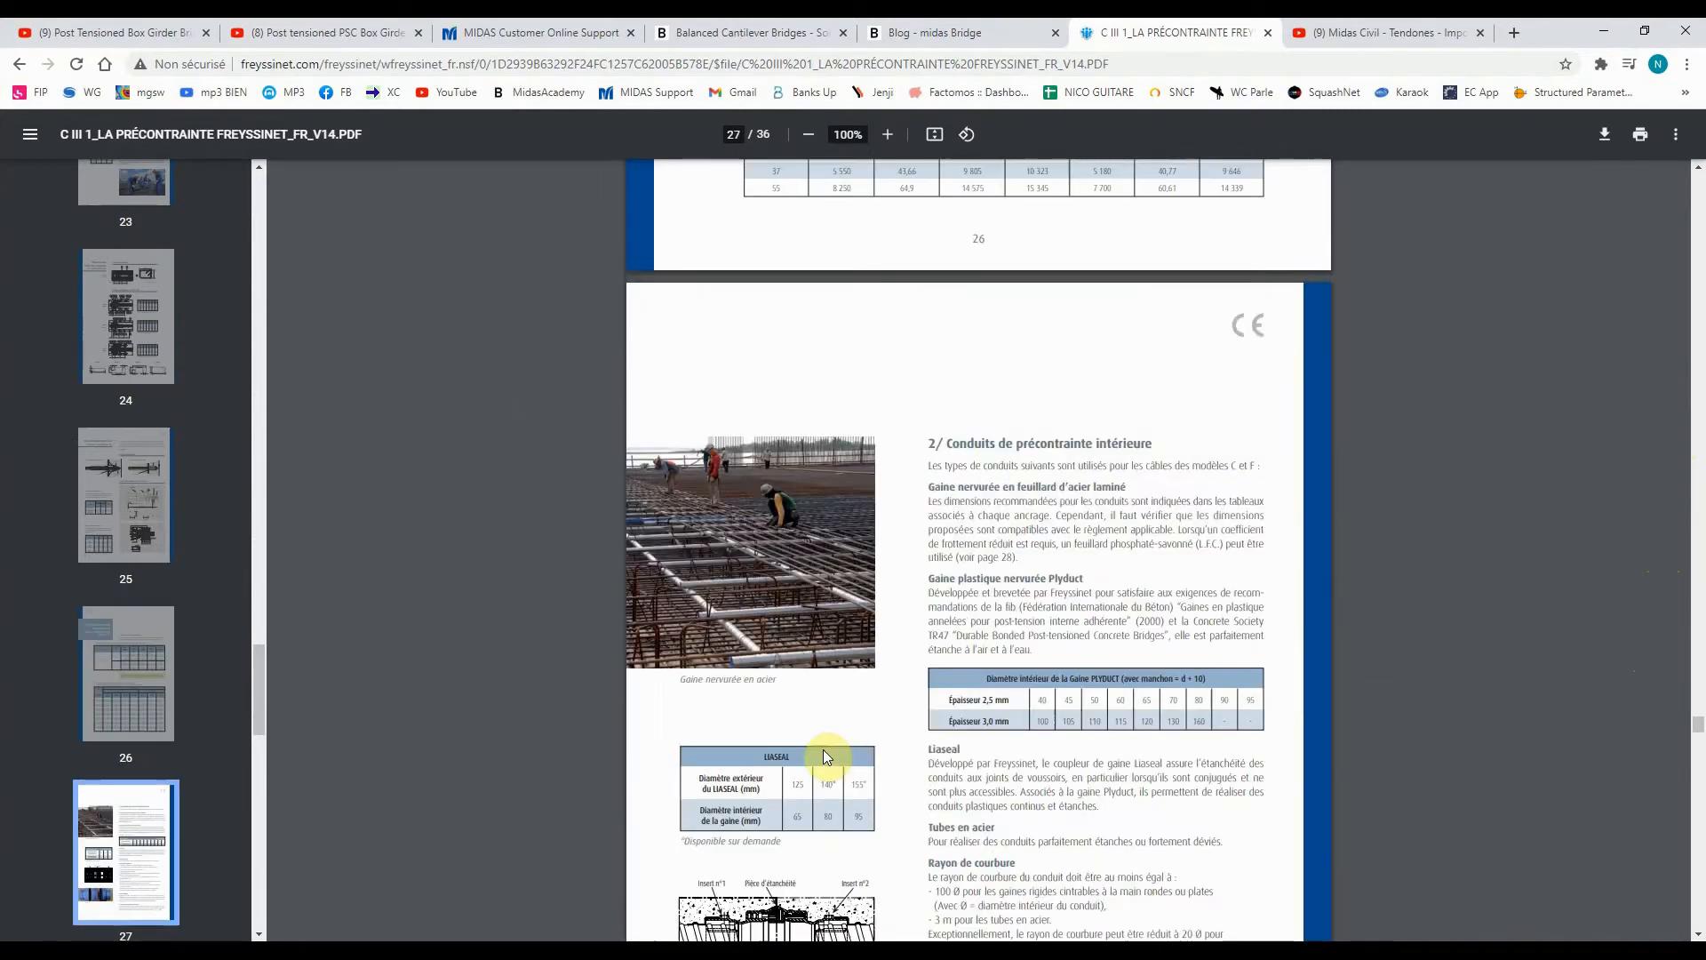
pyautogui.scroll(8, 825, 755)
pyautogui.scroll(10, 825, 749)
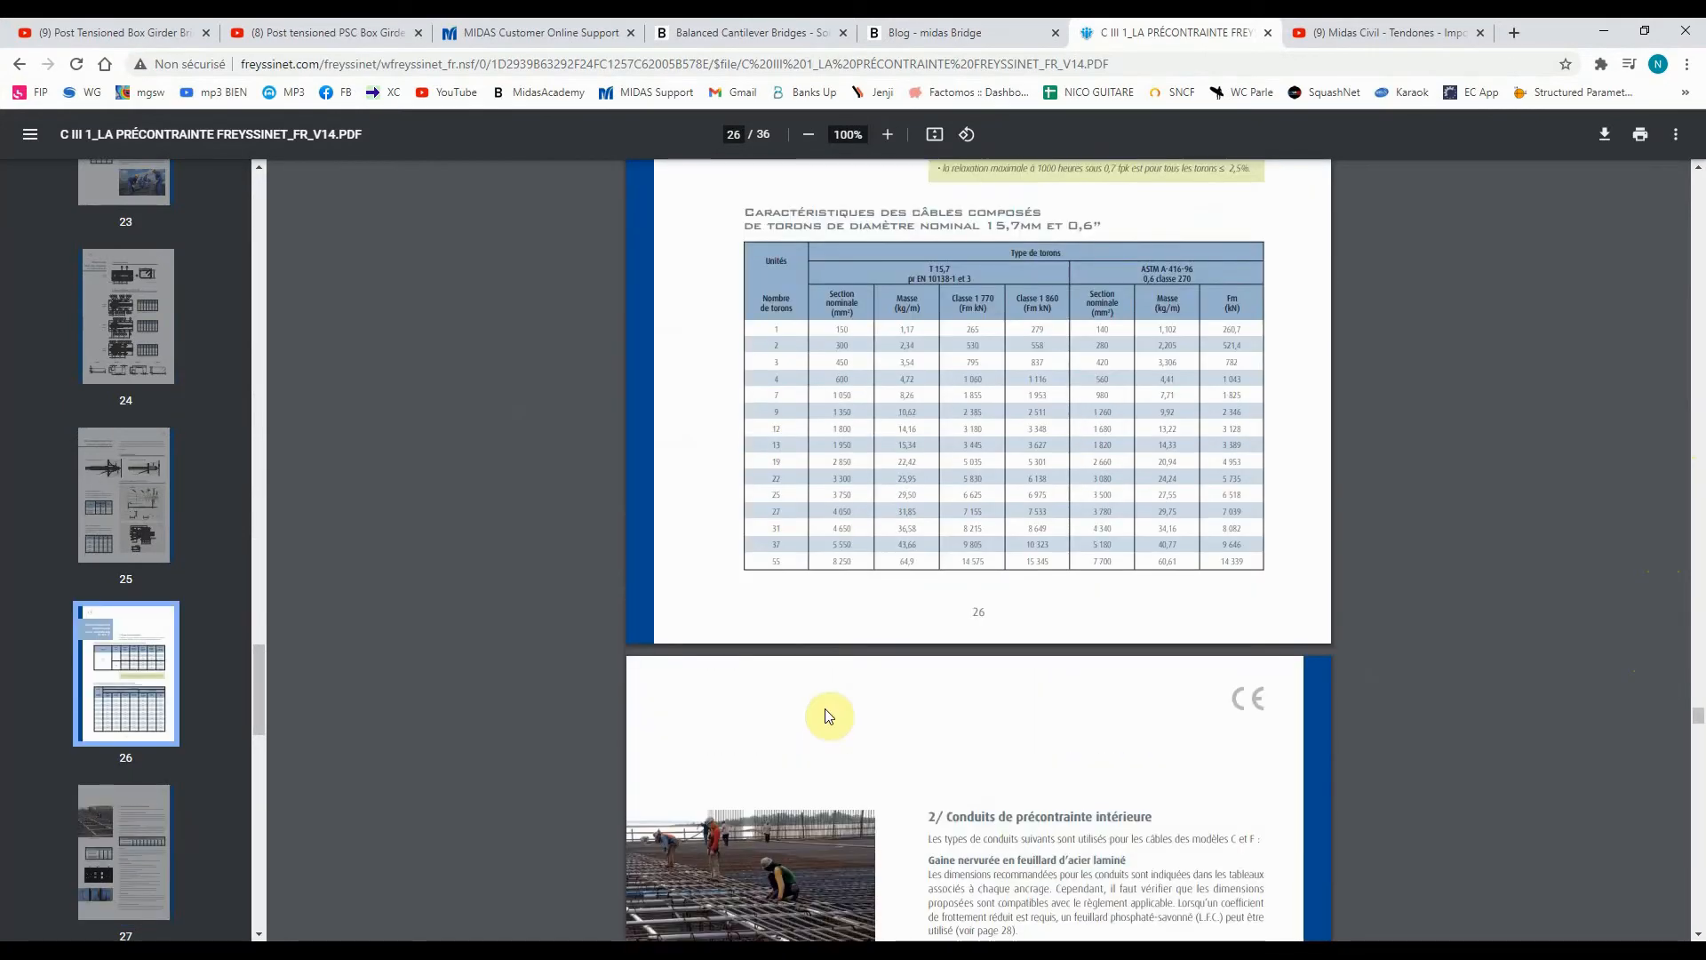
pyautogui.scroll(-3, 812, 716)
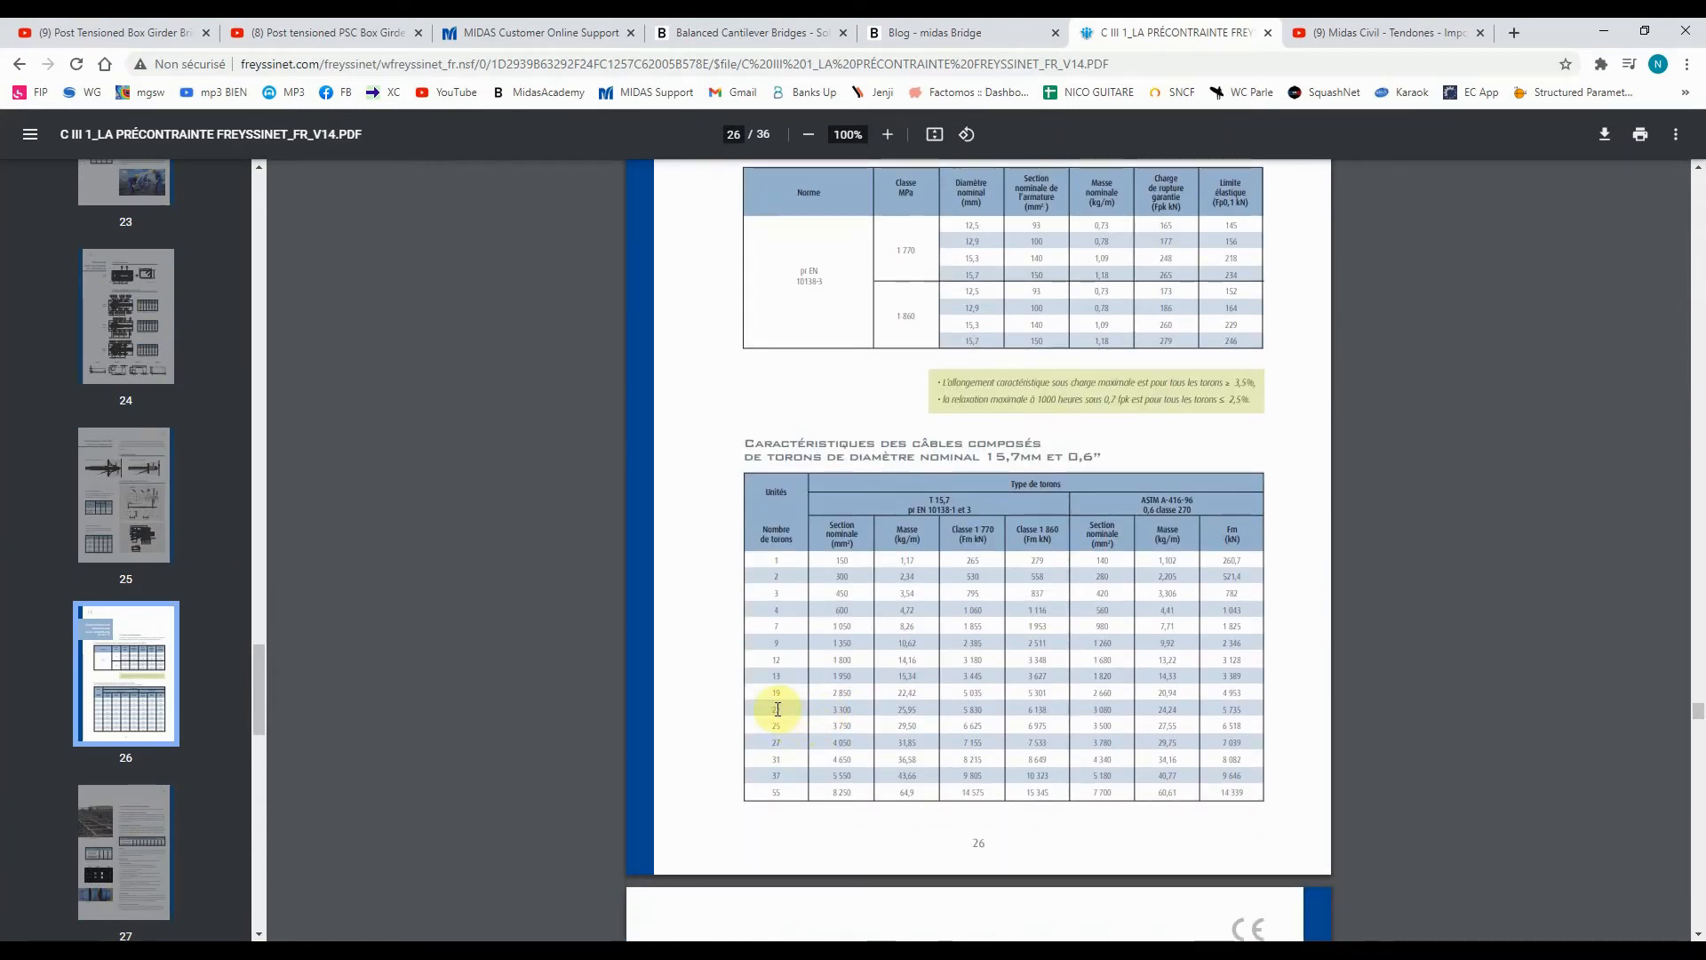
# Return to MIDAS Civil, change the number of strands to 22 and apply the tendon area
pyautogui.click(1604, 31)
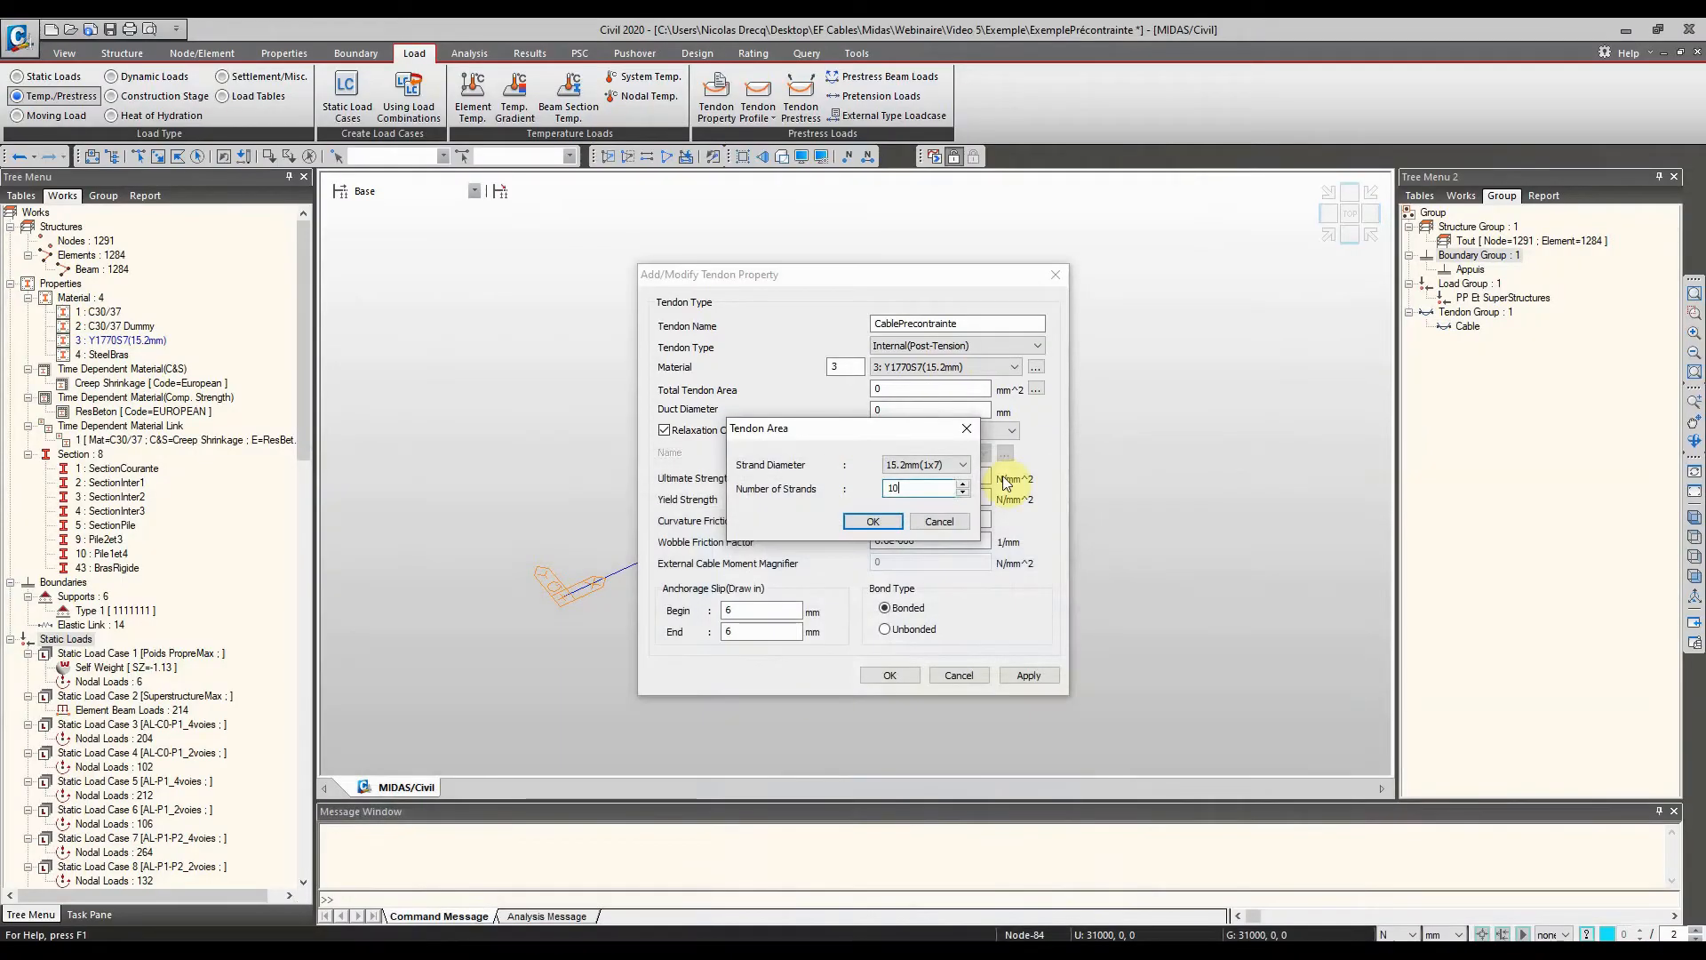
pyautogui.doubleClick(933, 488)
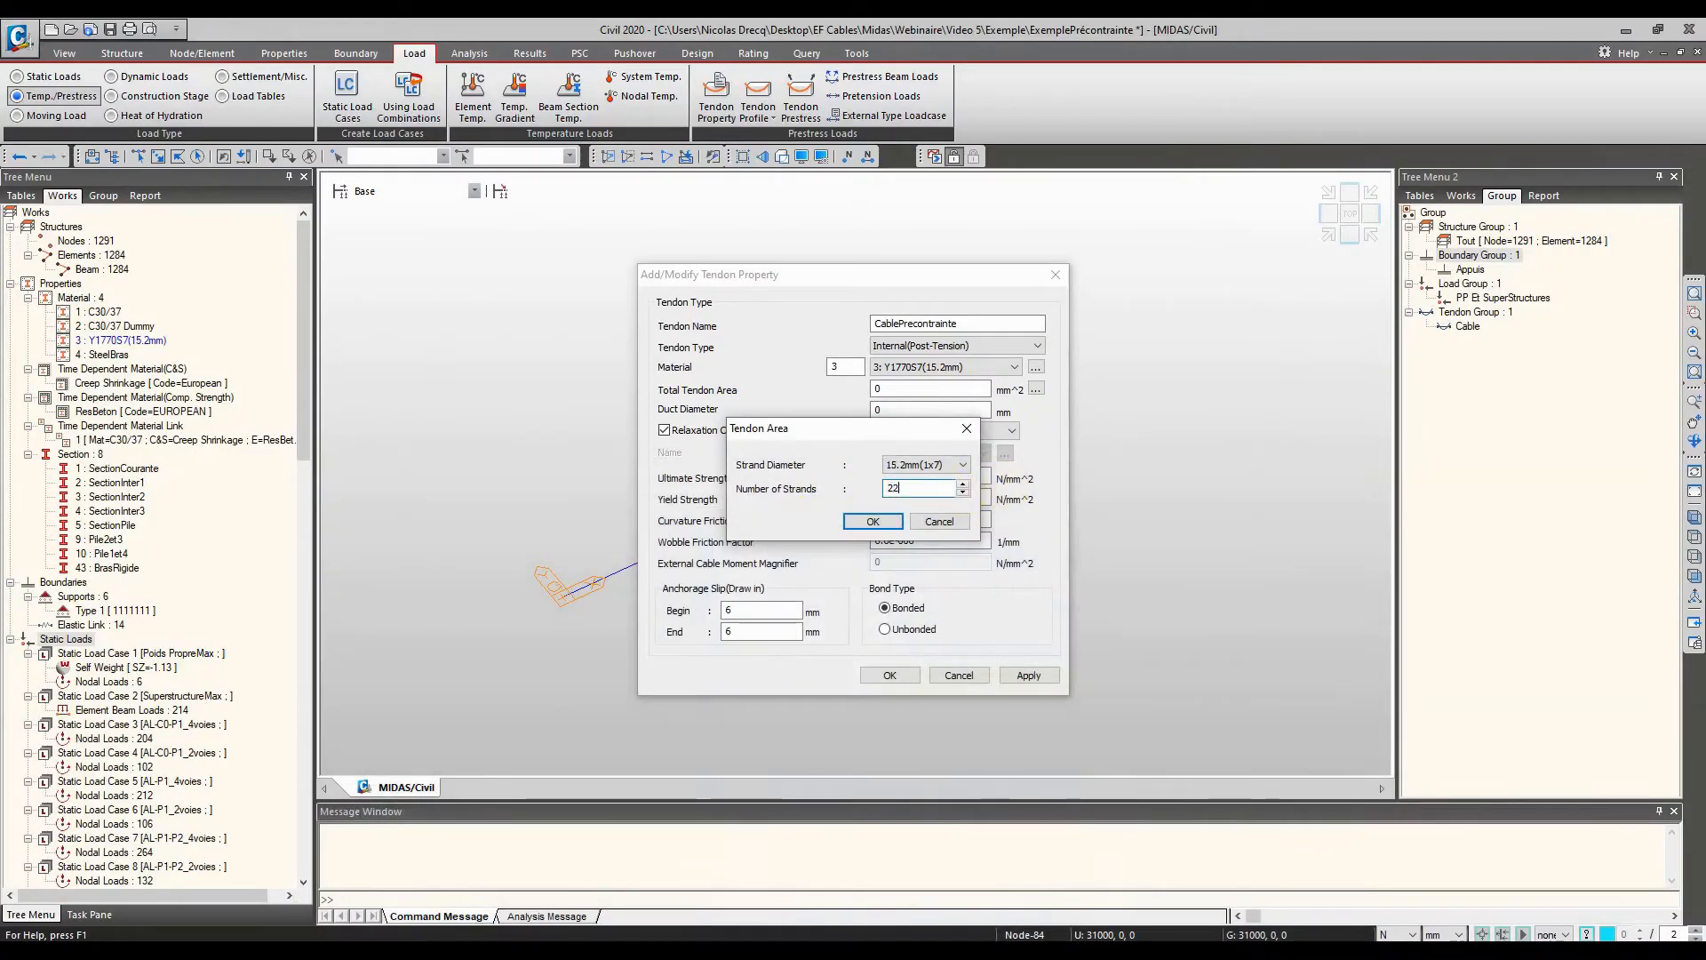
pyautogui.click(867, 523)
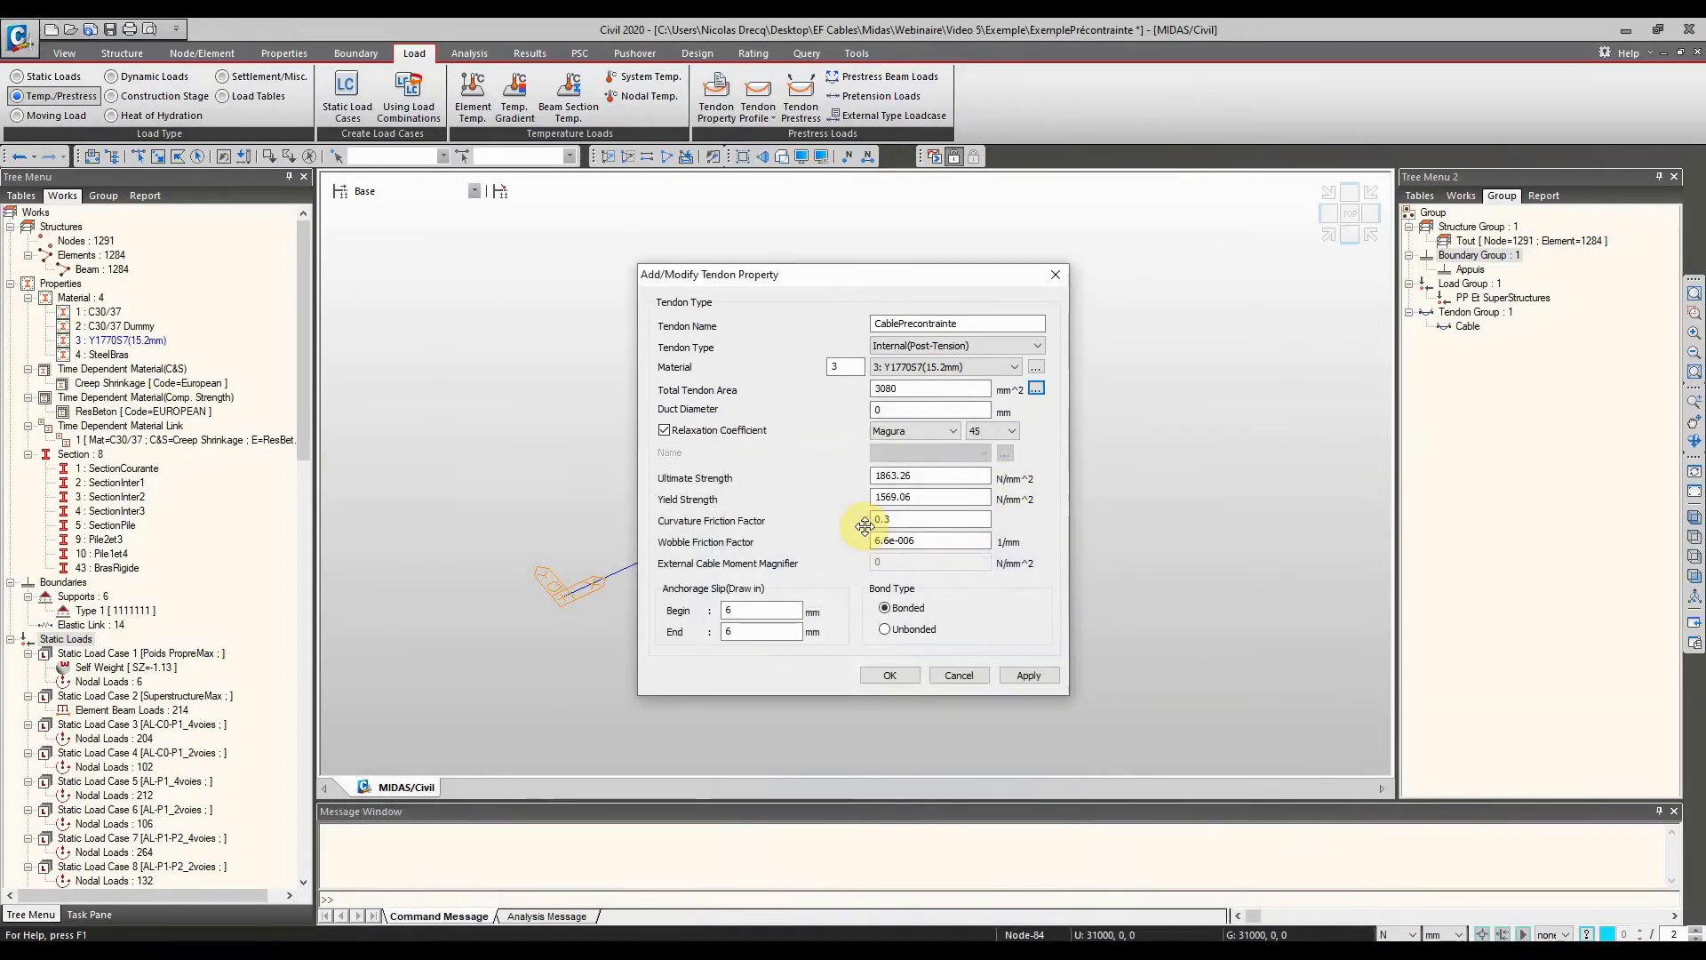
# Set the CablePrecontrainte duct diameter to 150 mm and its relaxation coefficient to European, and save the tendon property
pyautogui.doubleClick(880, 409)
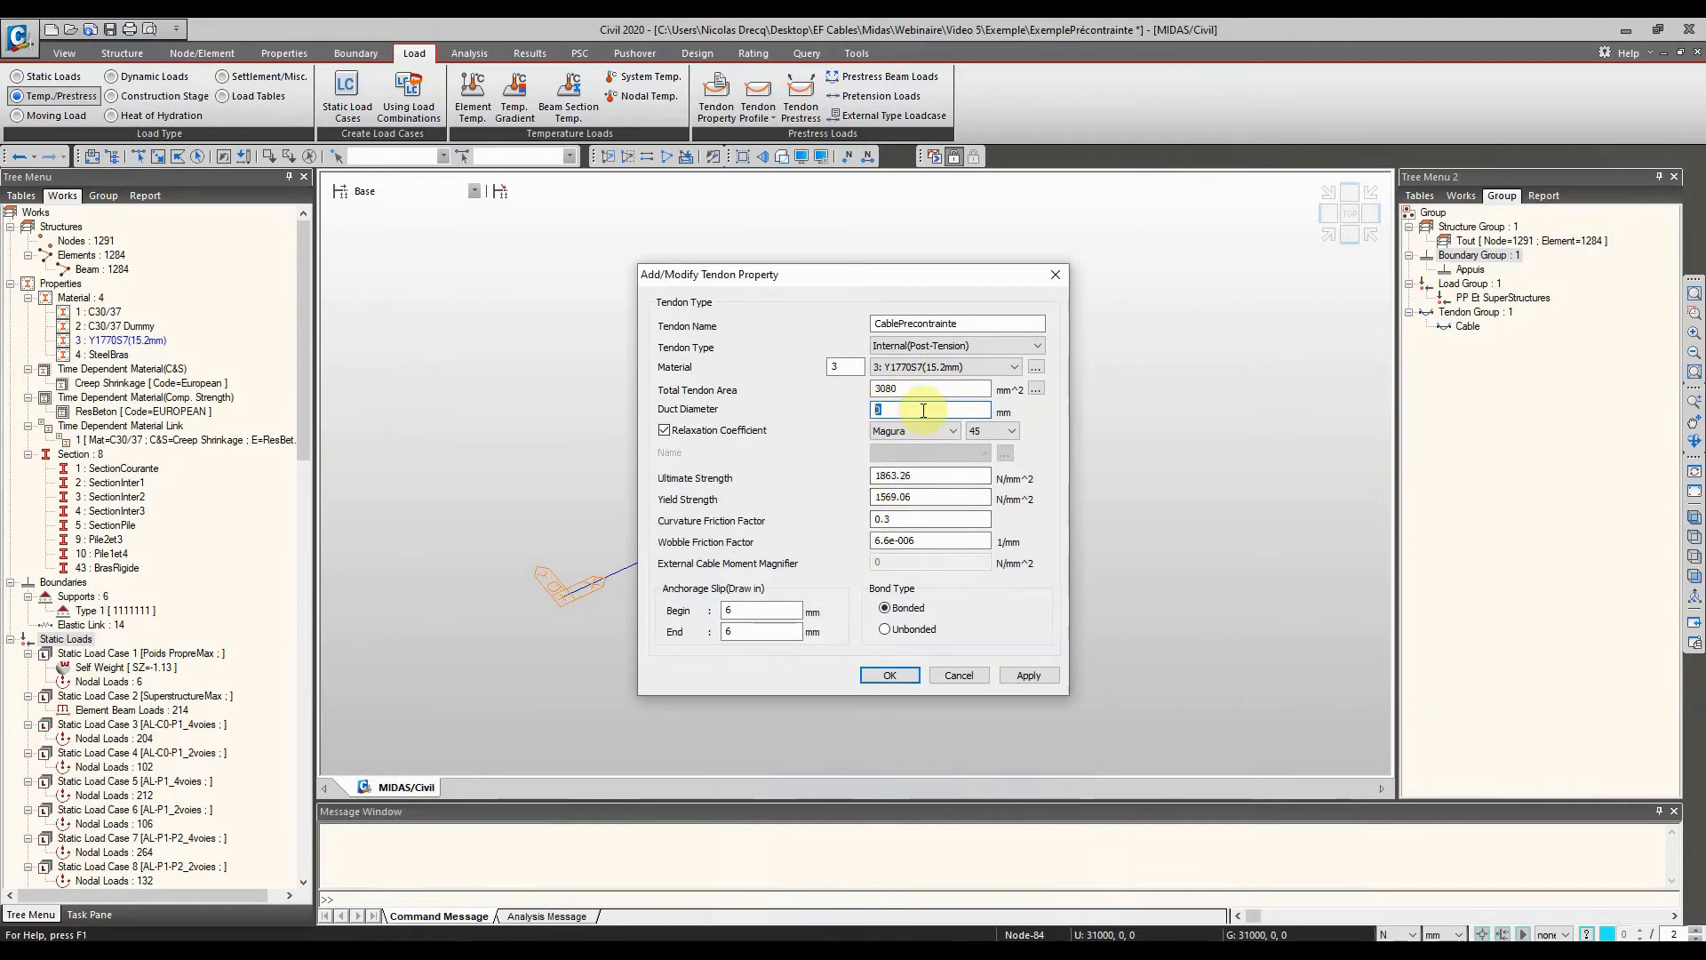
pyautogui.write('15')
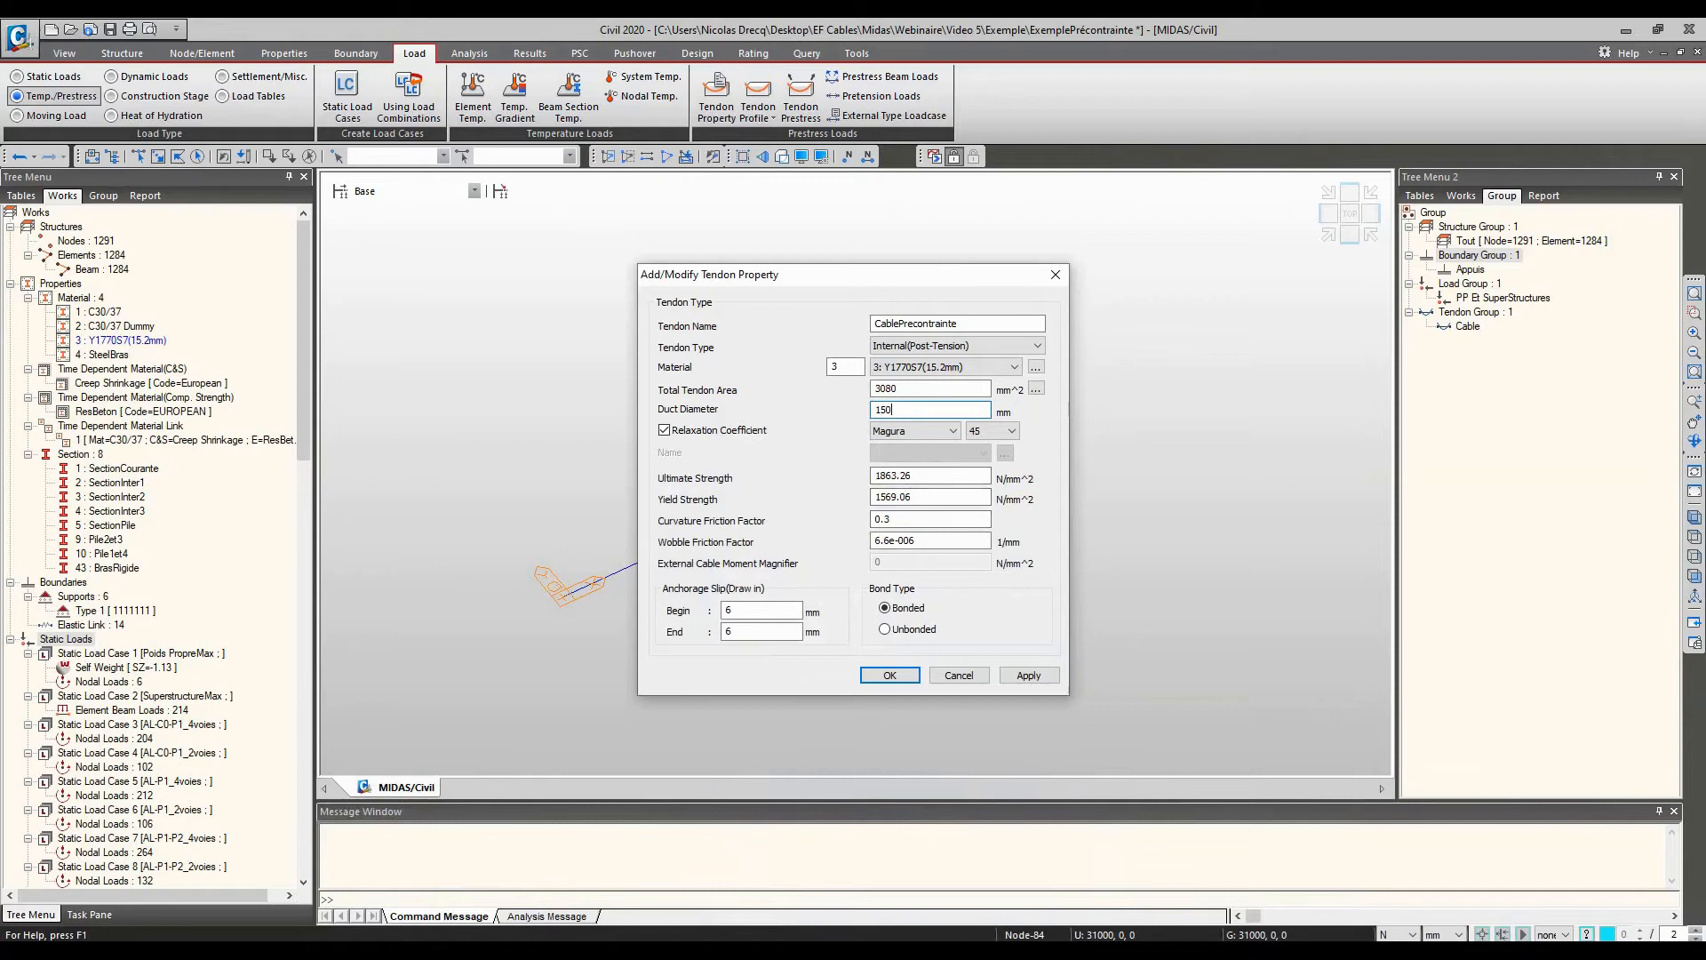
pyautogui.click(952, 430)
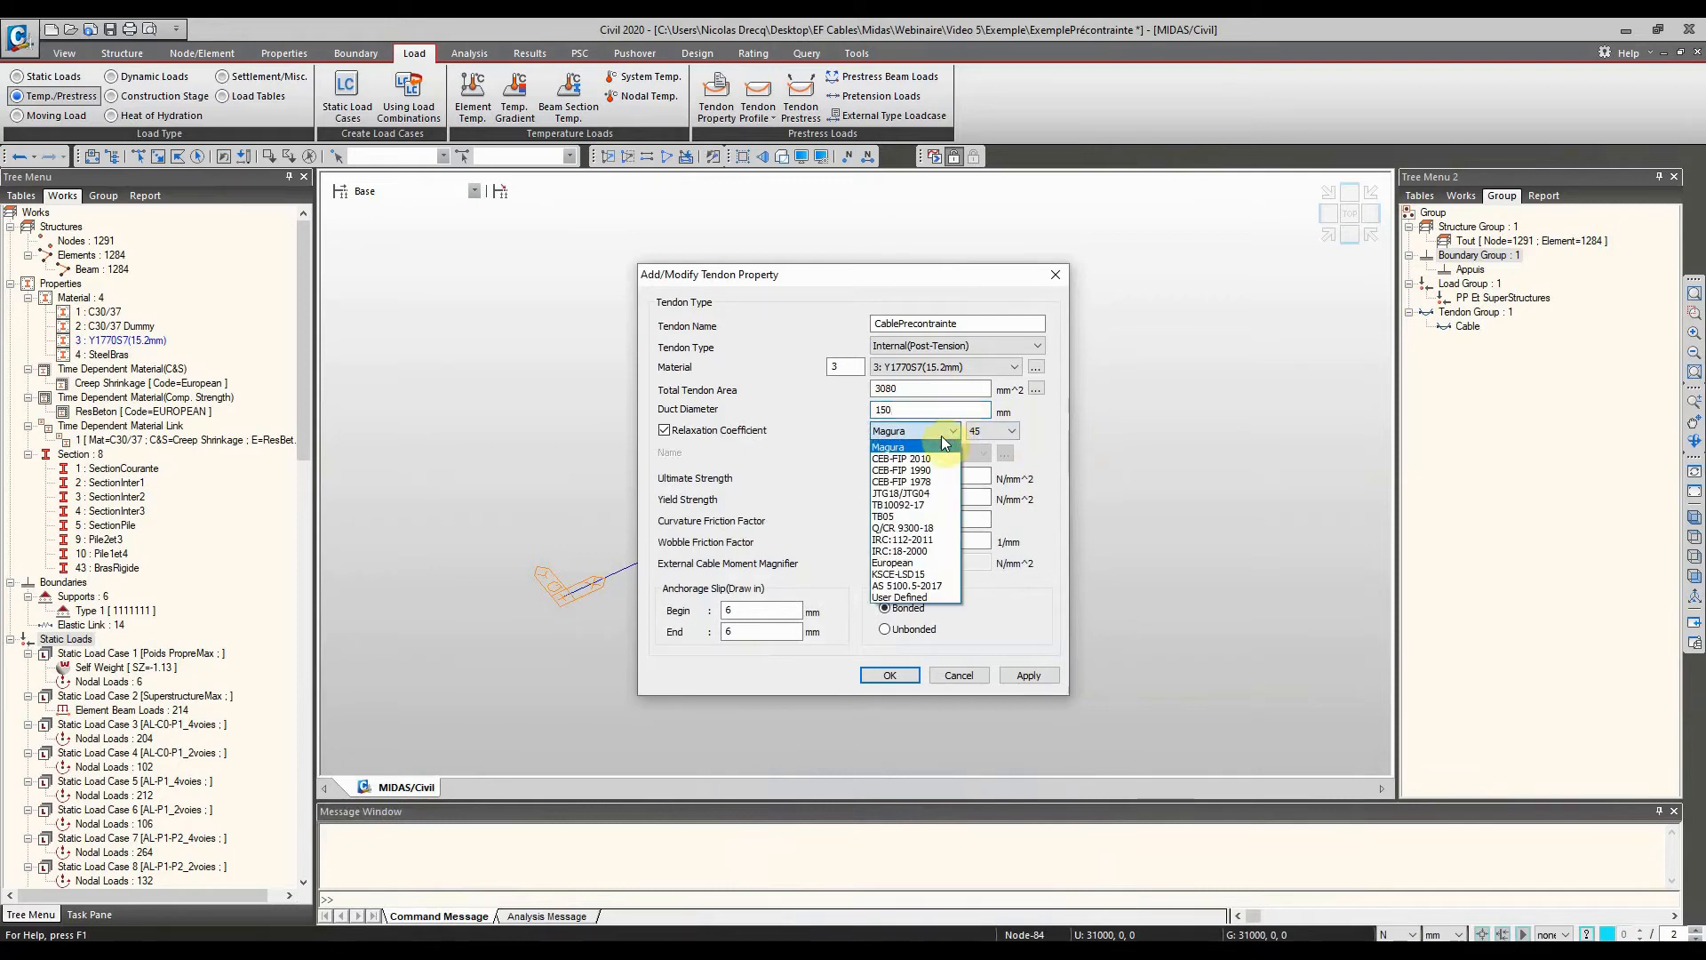
pyautogui.click(894, 562)
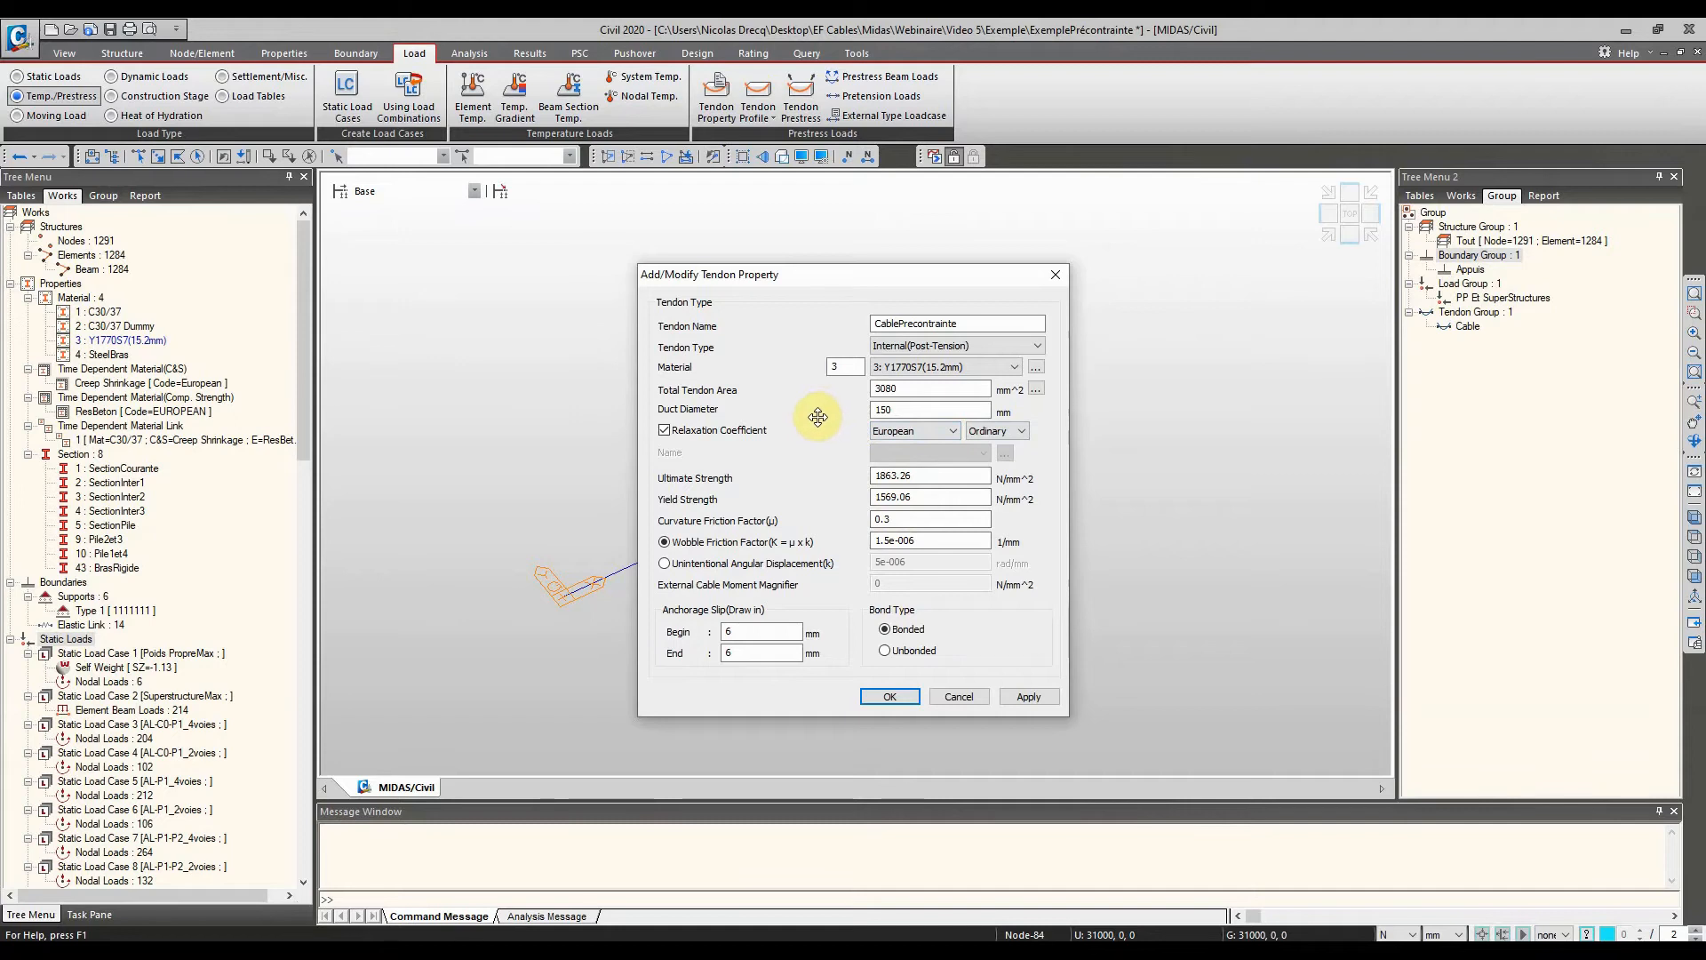
pyautogui.click(898, 693)
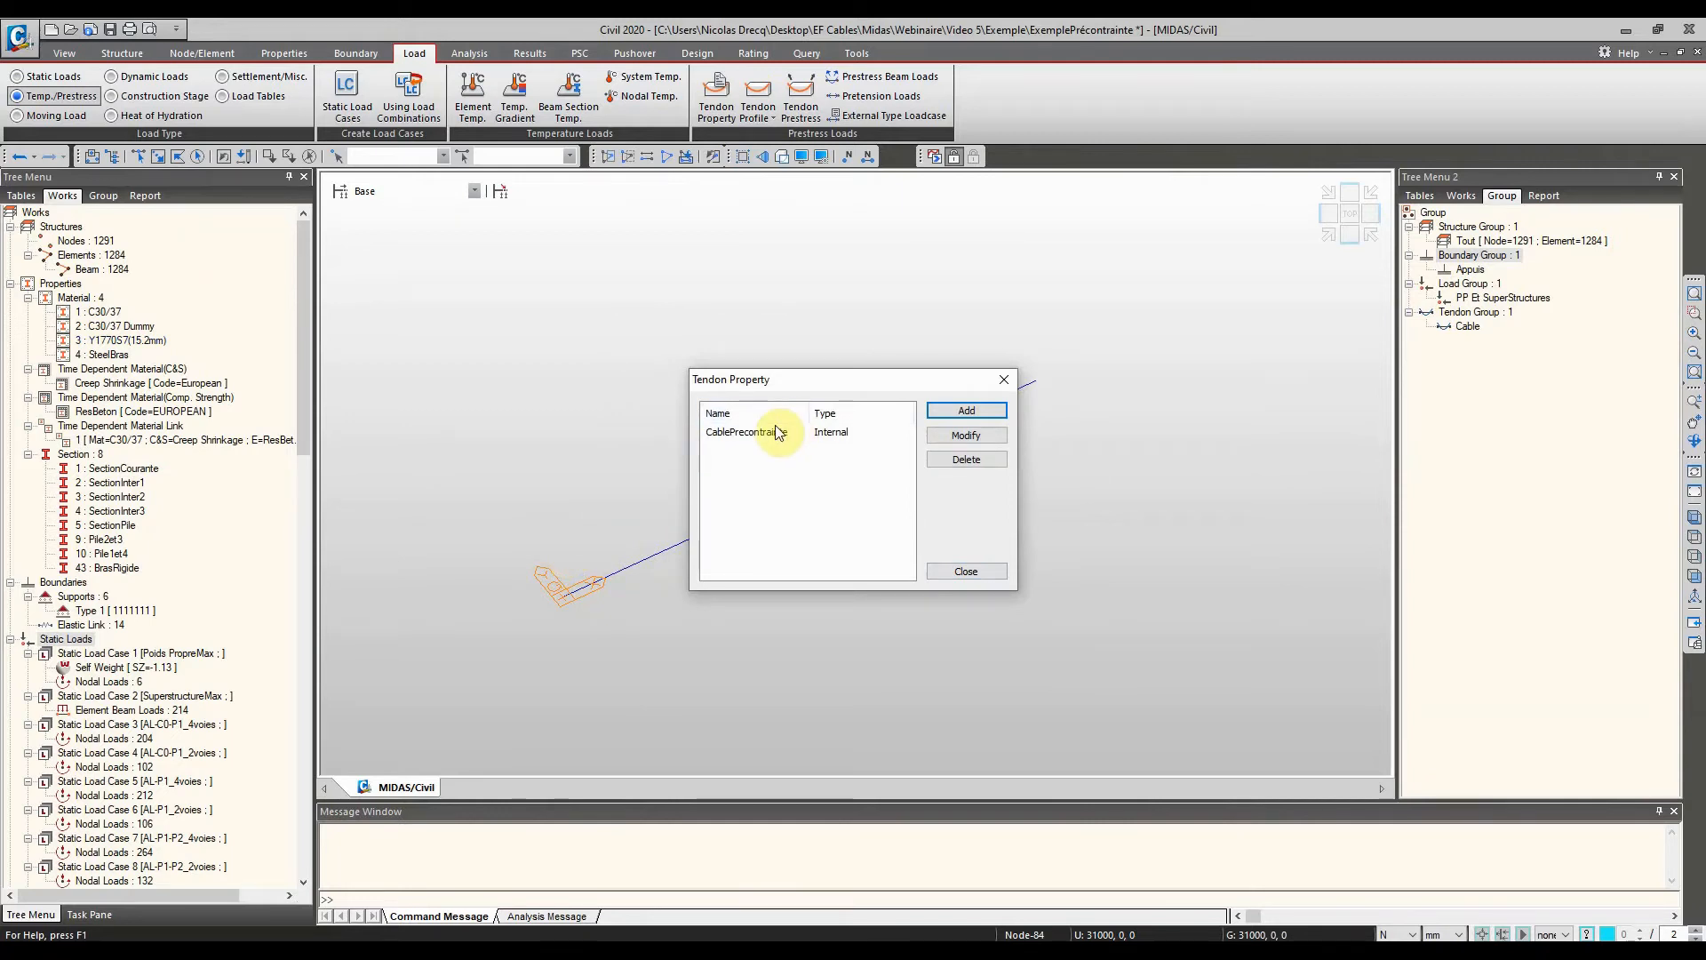
pyautogui.click(967, 569)
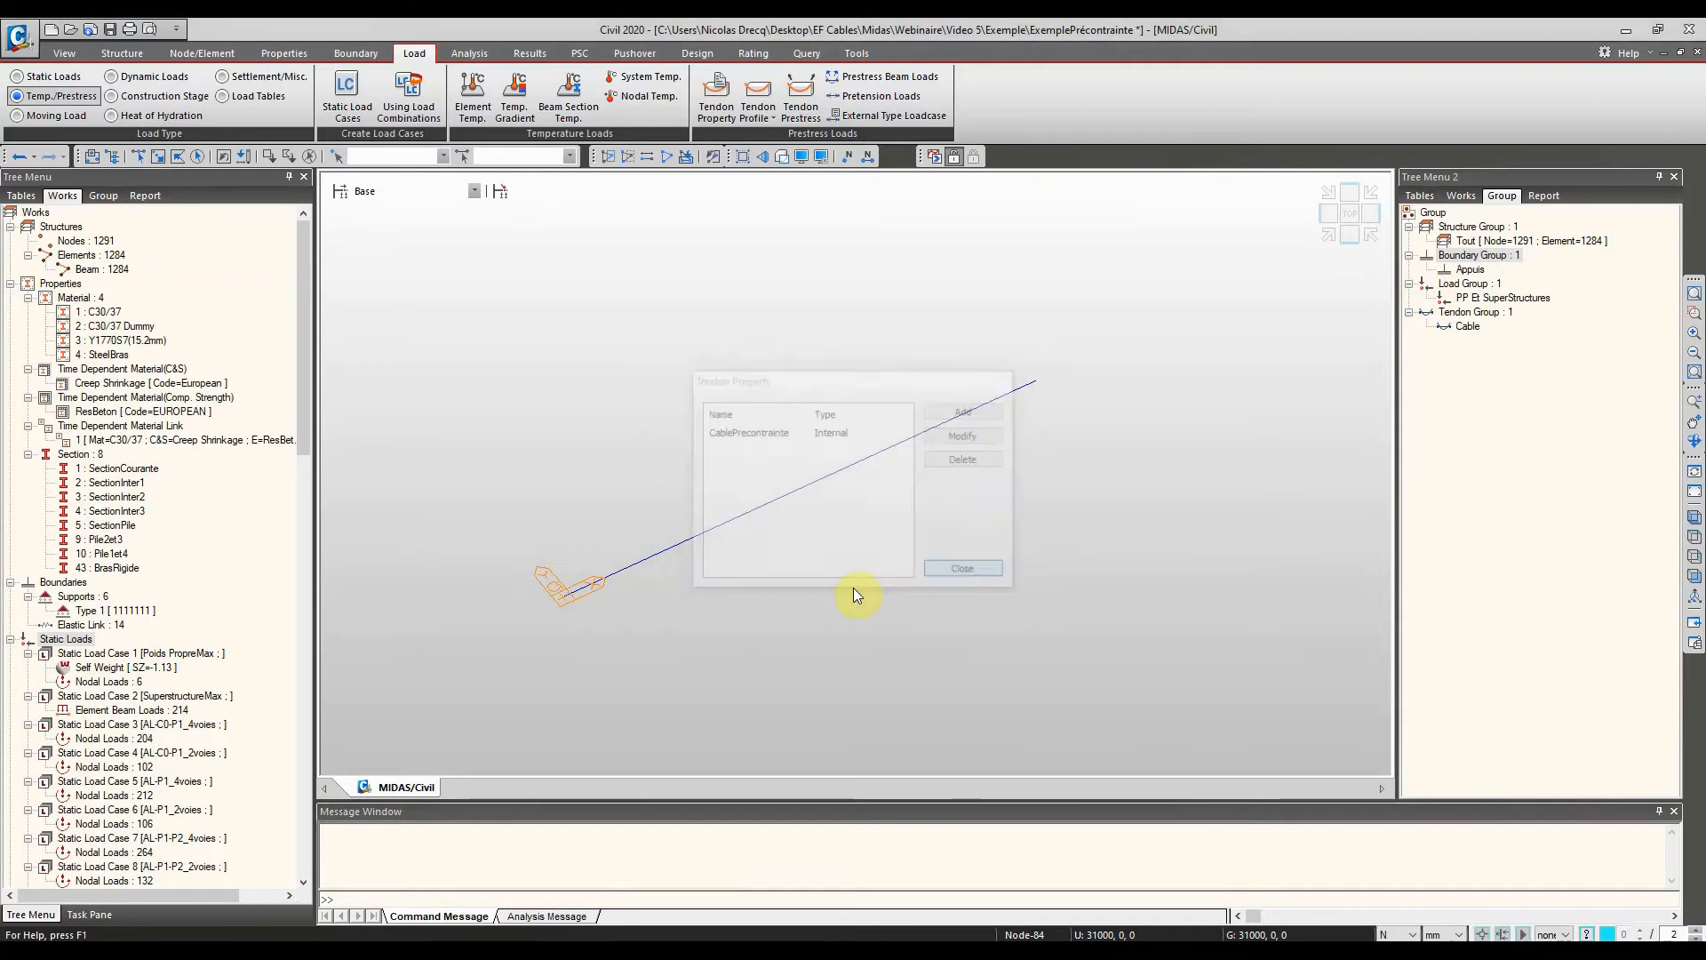
pyautogui.click(764, 105)
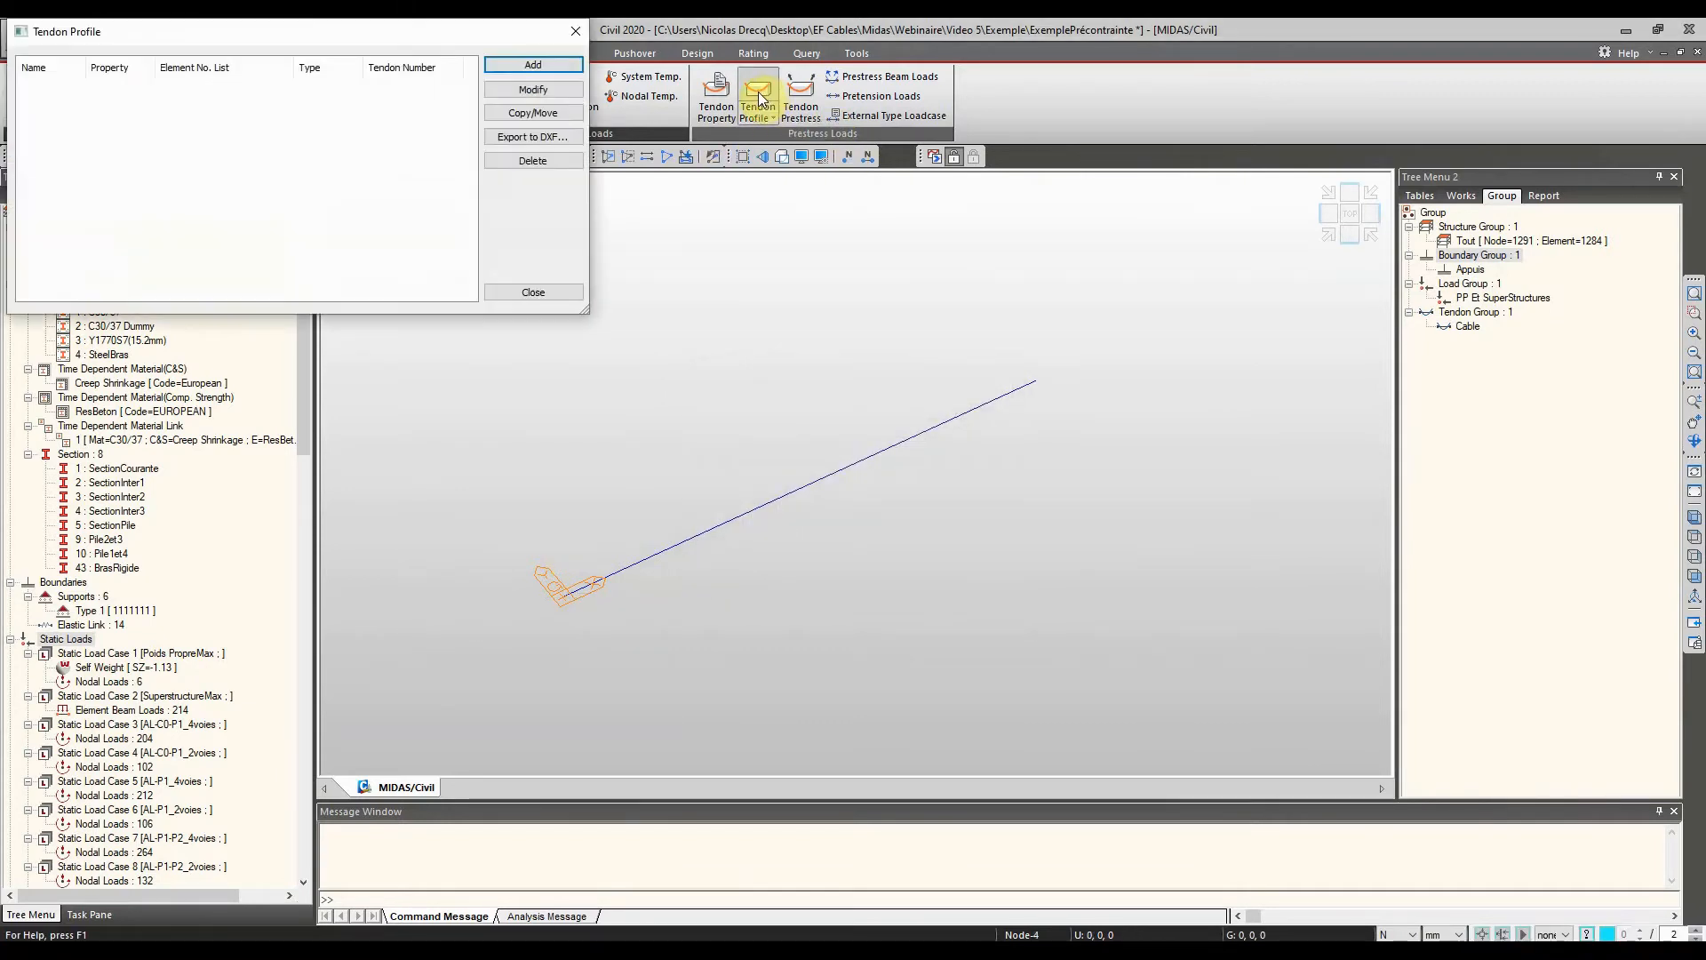
pyautogui.click(562, 68)
pyautogui.moveTo(223, 50); pyautogui.dragTo(716, 81)
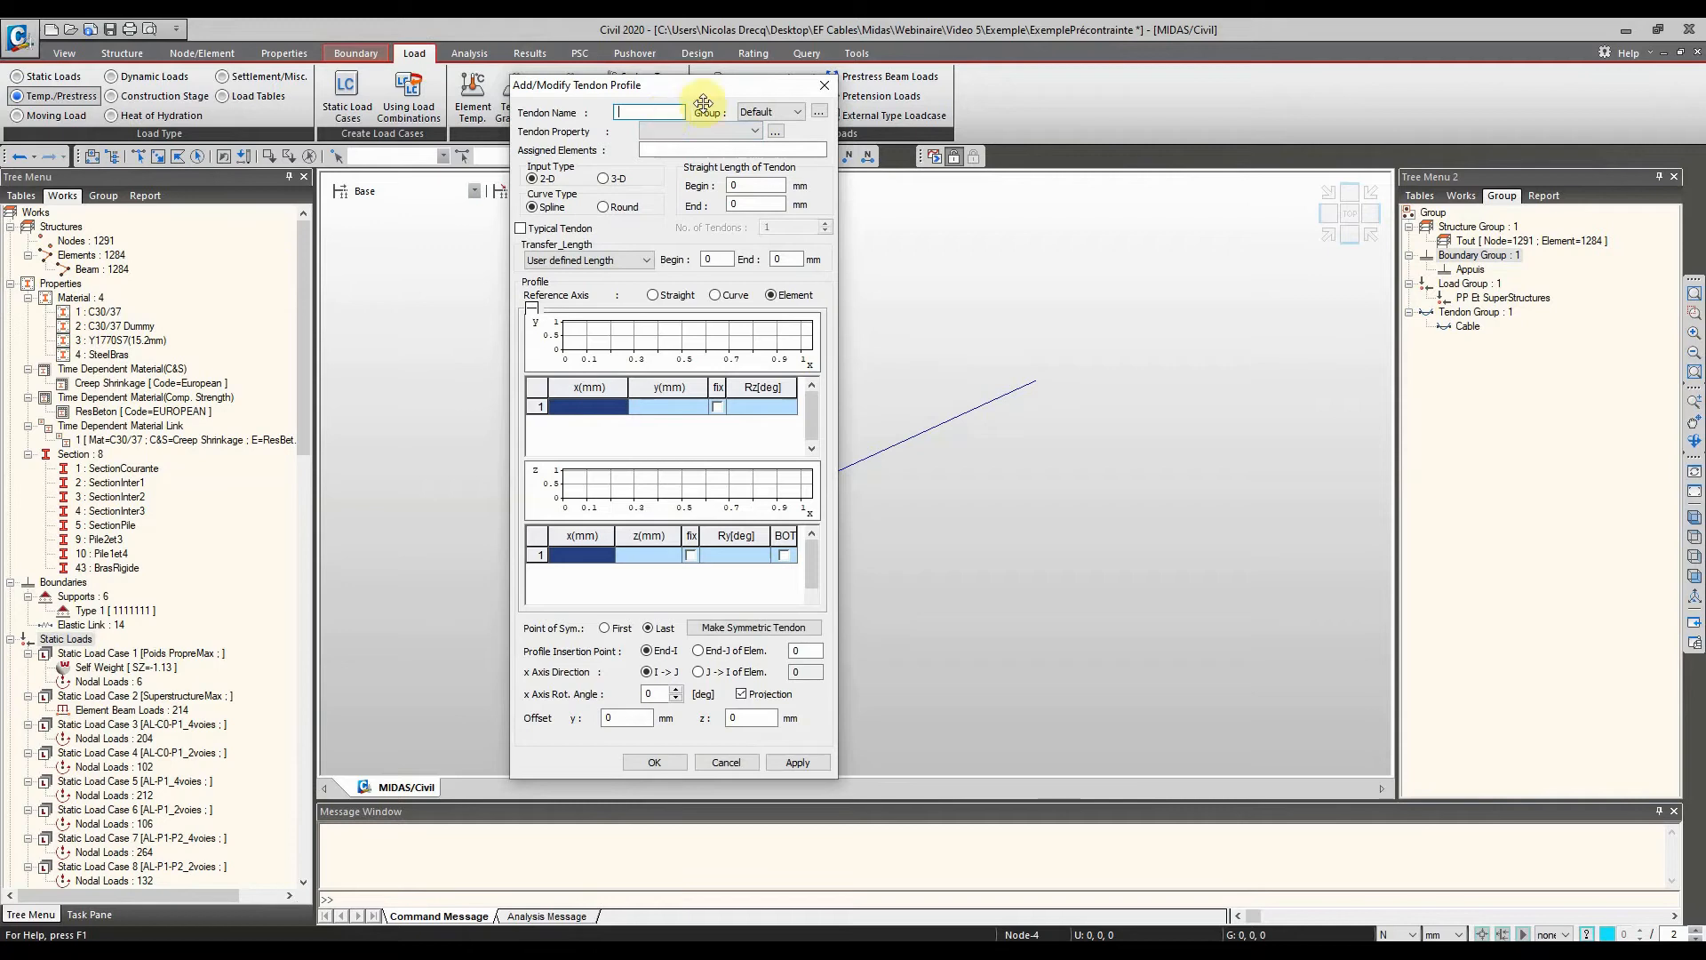
pyautogui.click(825, 85)
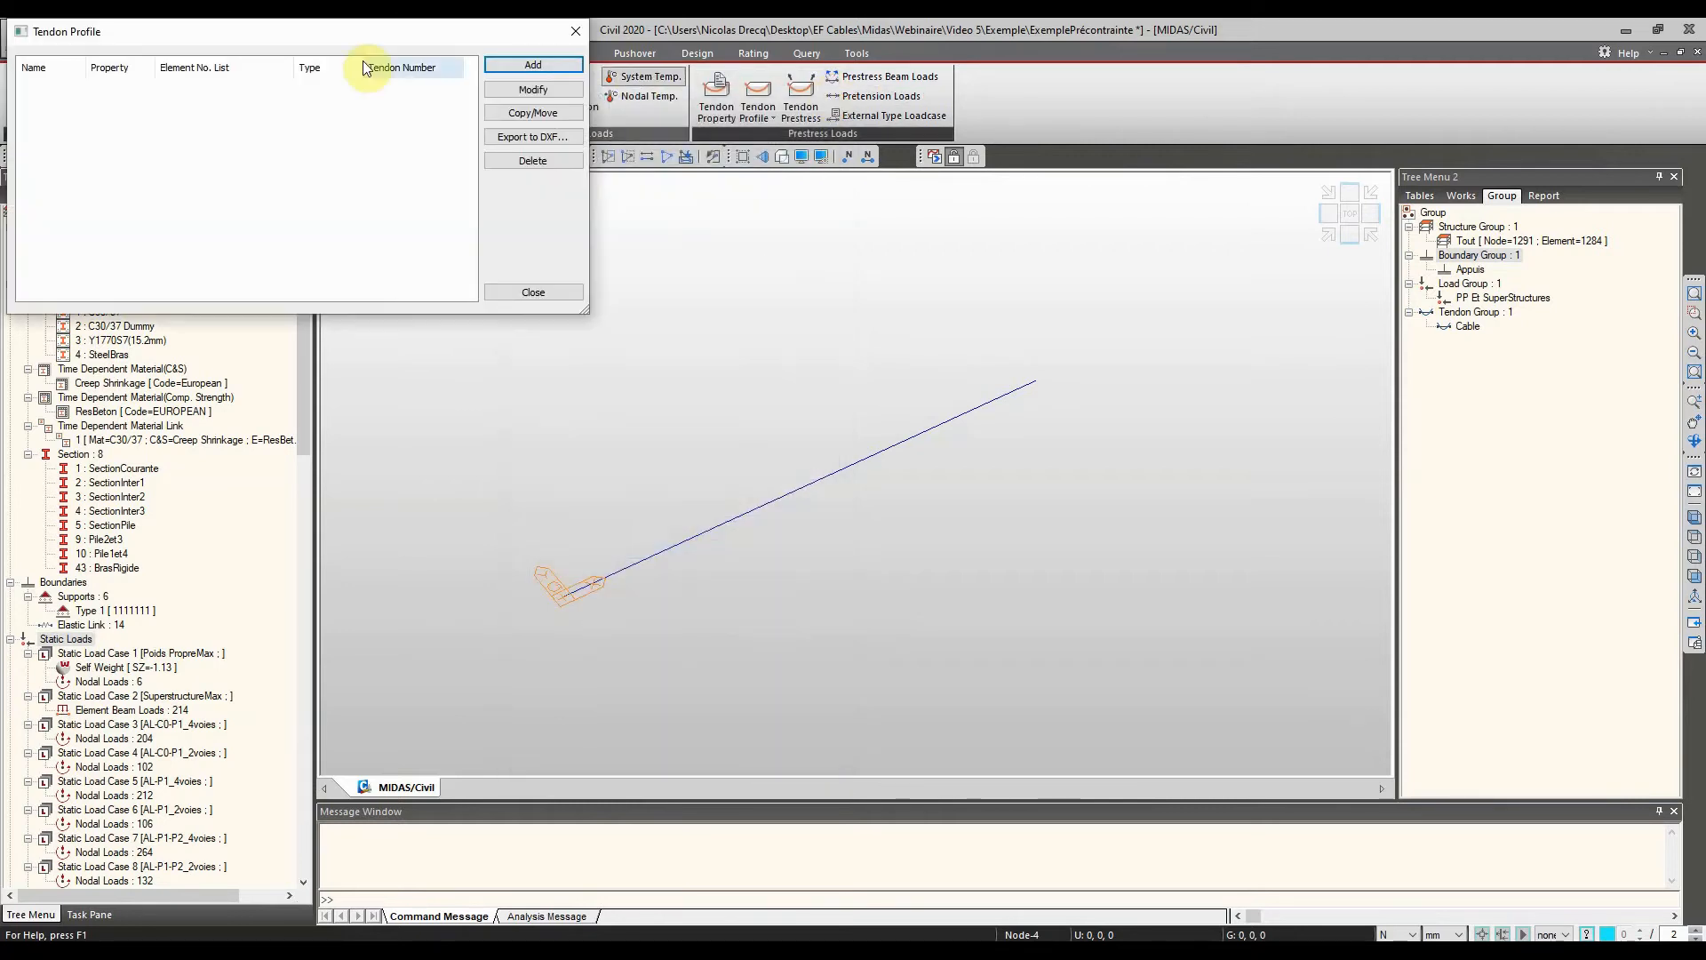
pyautogui.click(578, 34)
# Open the PSC Bridge Tendon Template and try to add a tendon without assigned elements
pyautogui.click(124, 53)
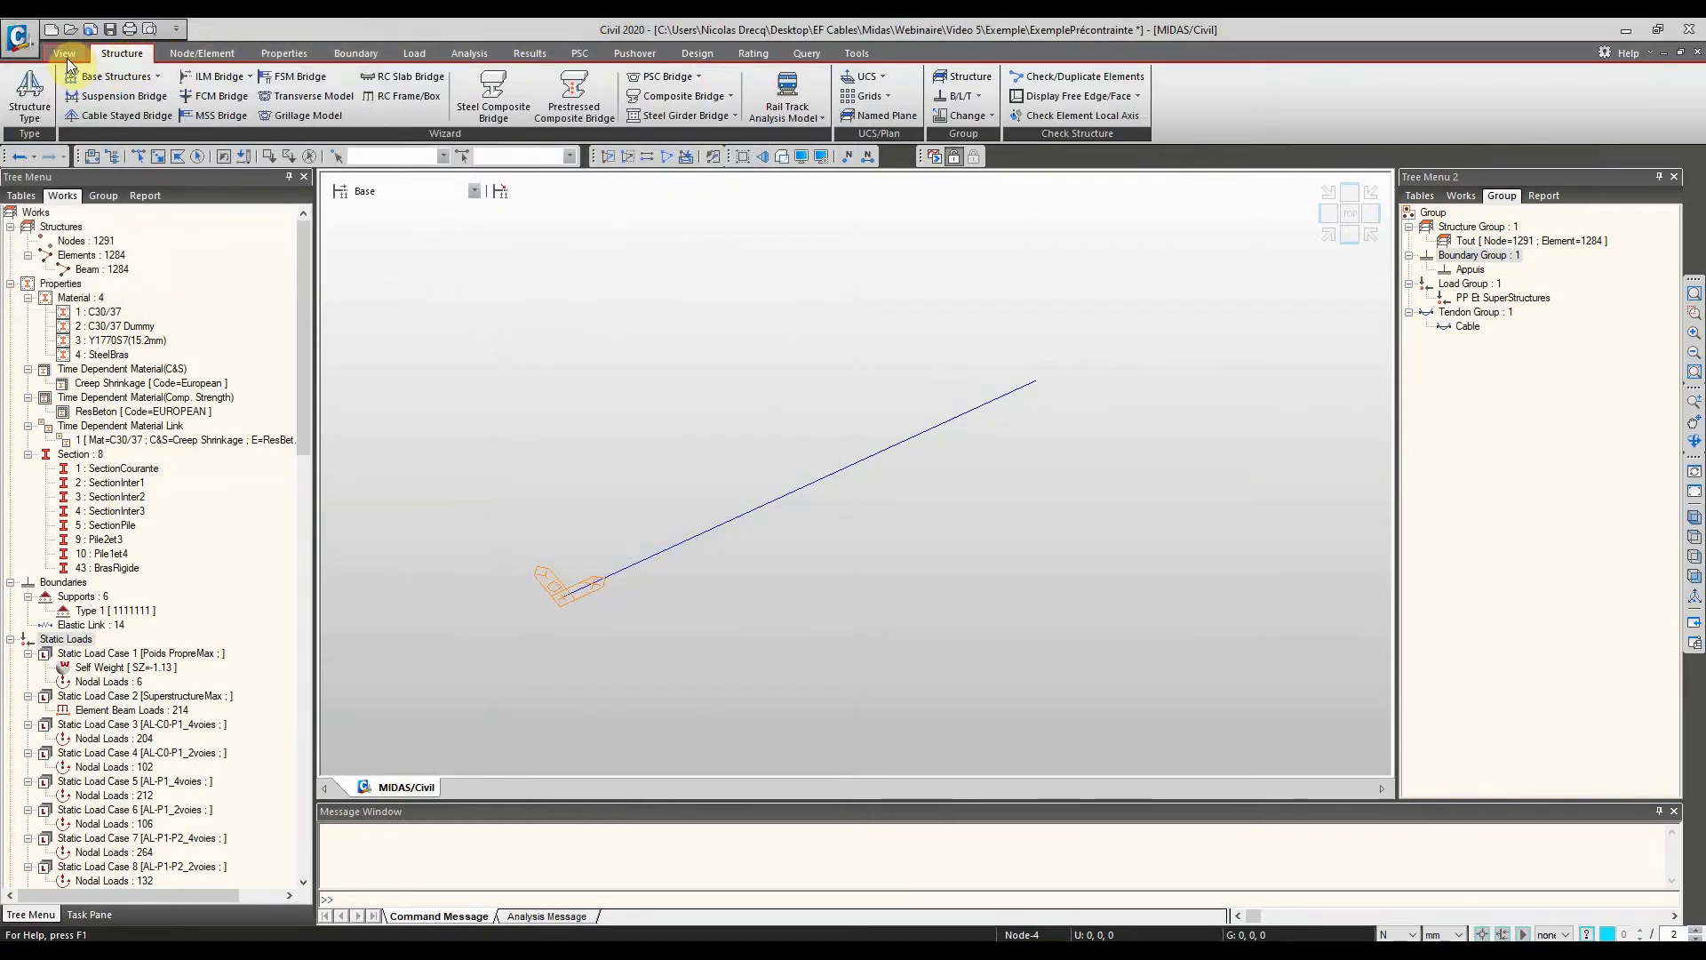
pyautogui.click(697, 76)
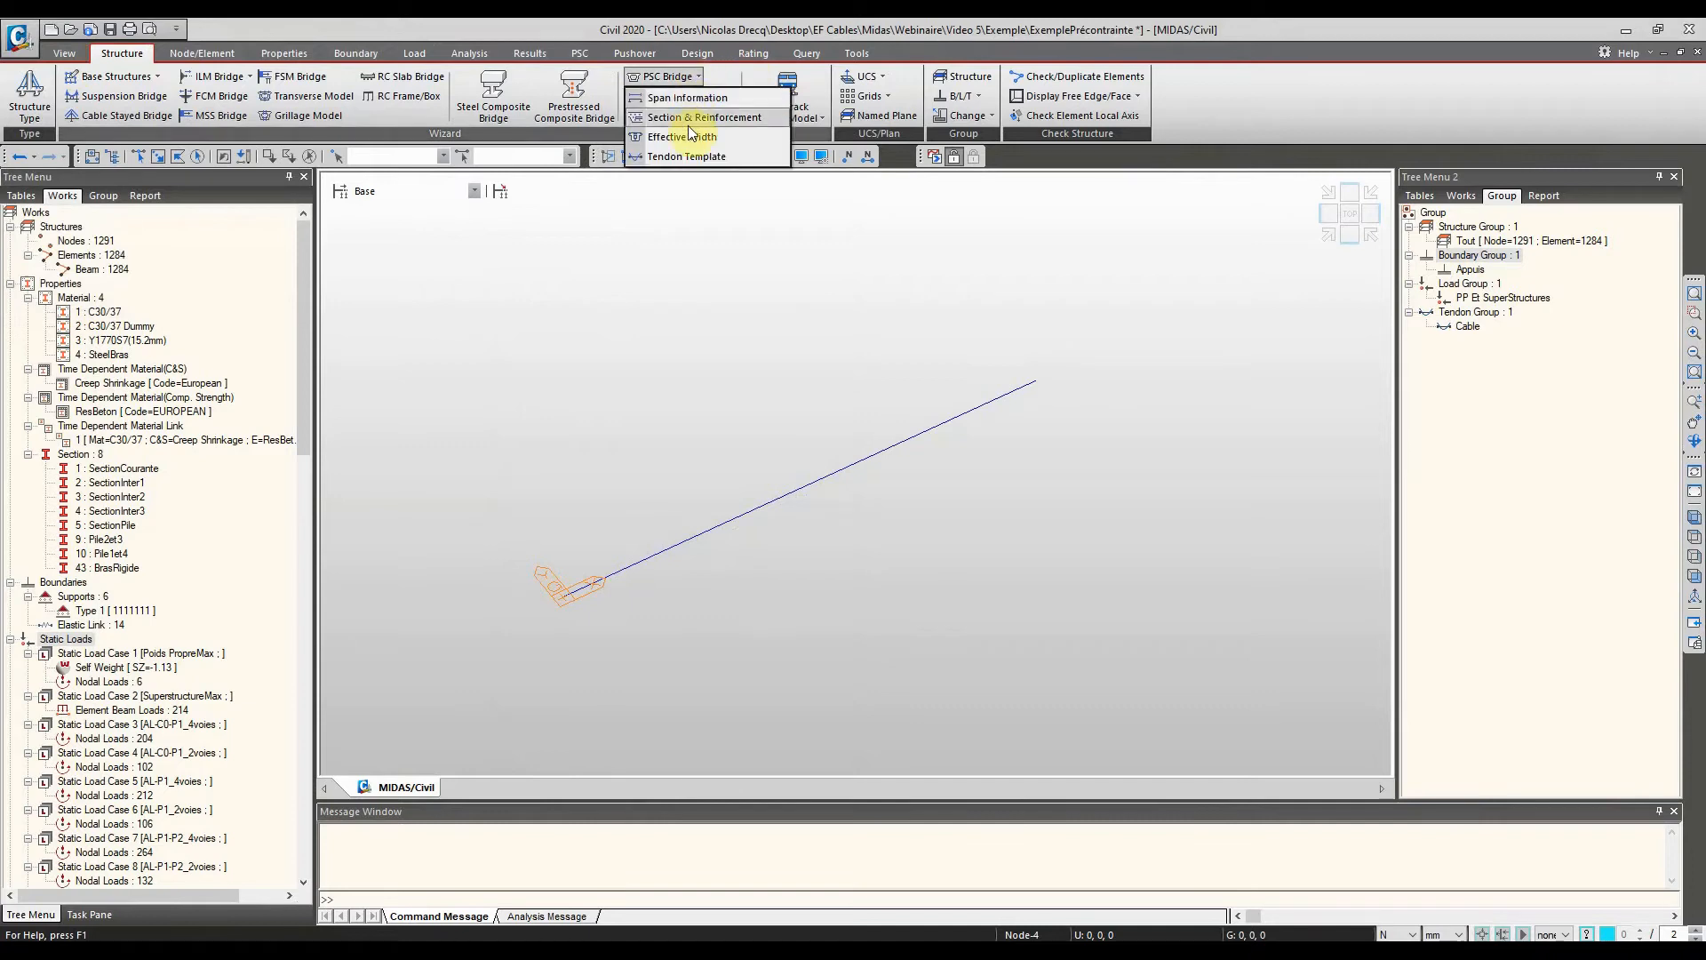
pyautogui.click(686, 157)
pyautogui.moveTo(343, 56); pyautogui.dragTo(563, 98)
pyautogui.click(682, 179)
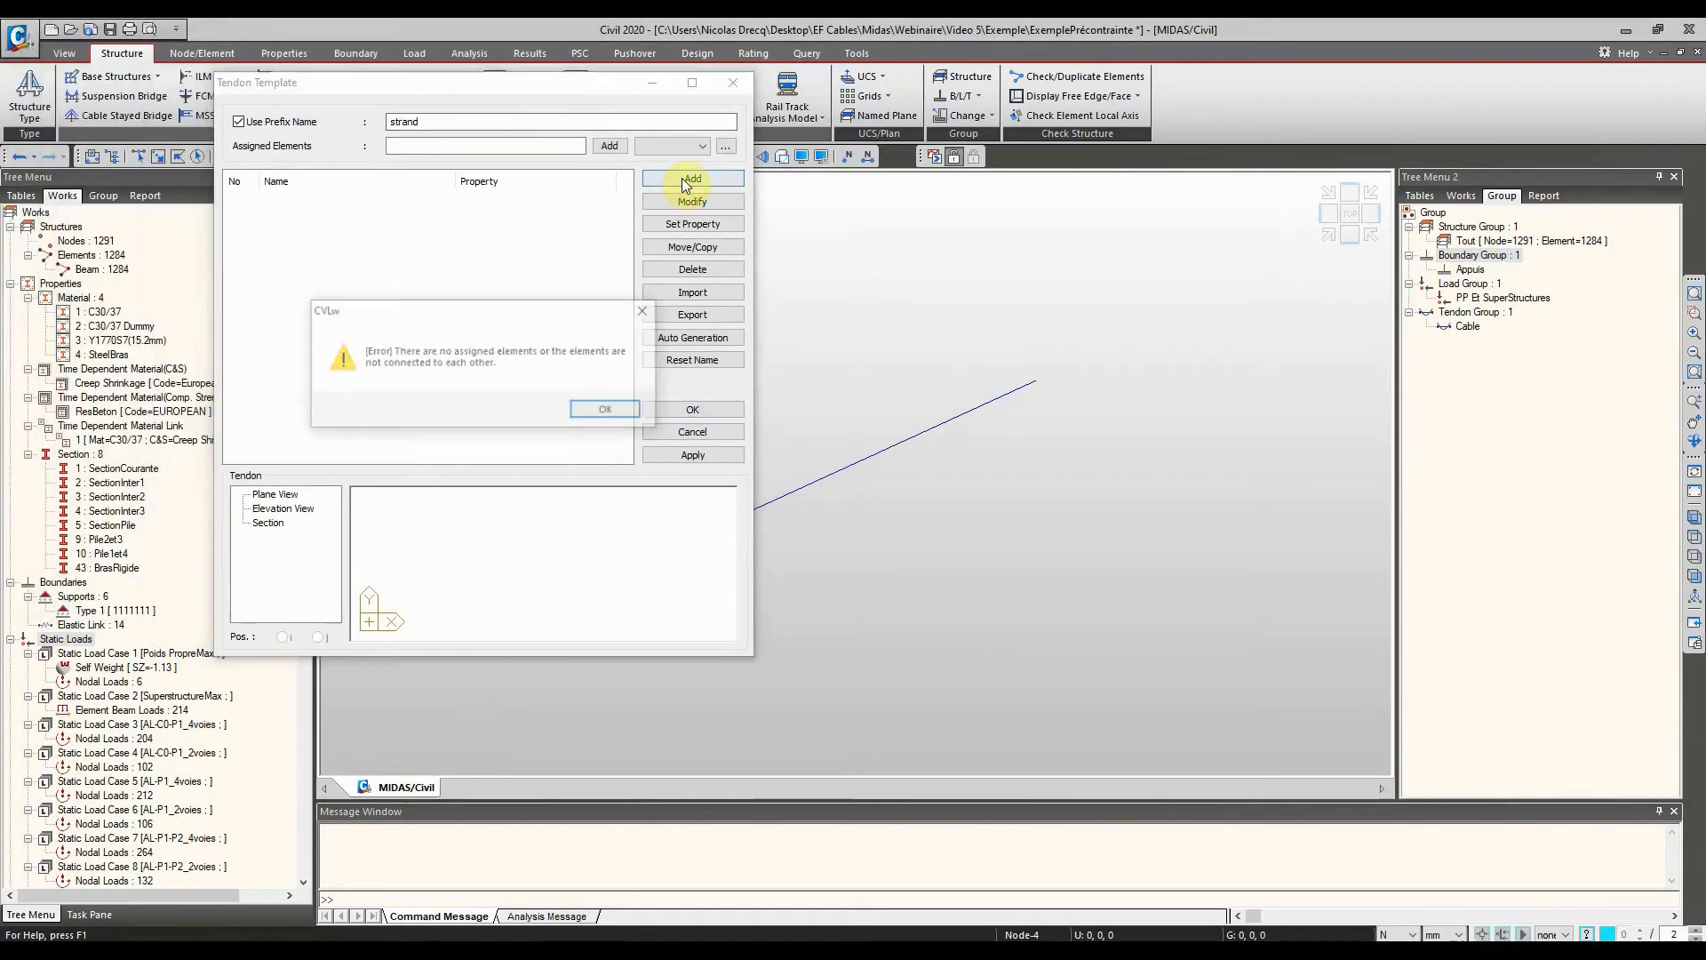
pyautogui.click(647, 311)
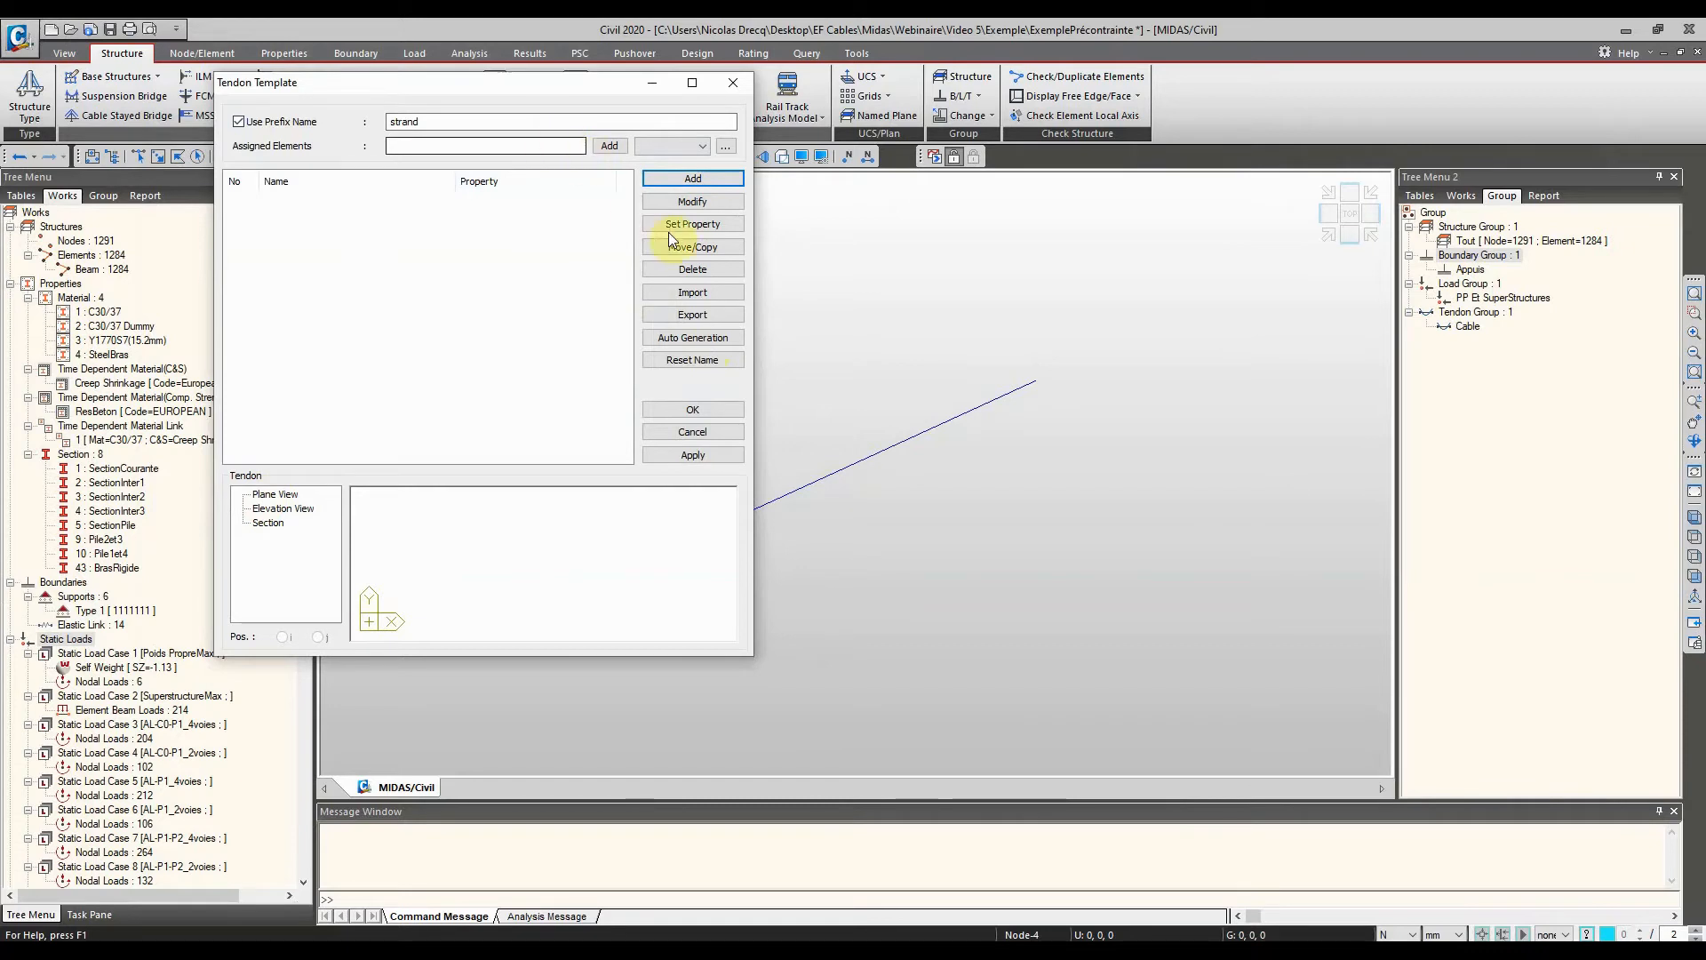
# Assign elements 500to713 to the tendon template and set the tendon name prefix to strand1
pyautogui.click(512, 146)
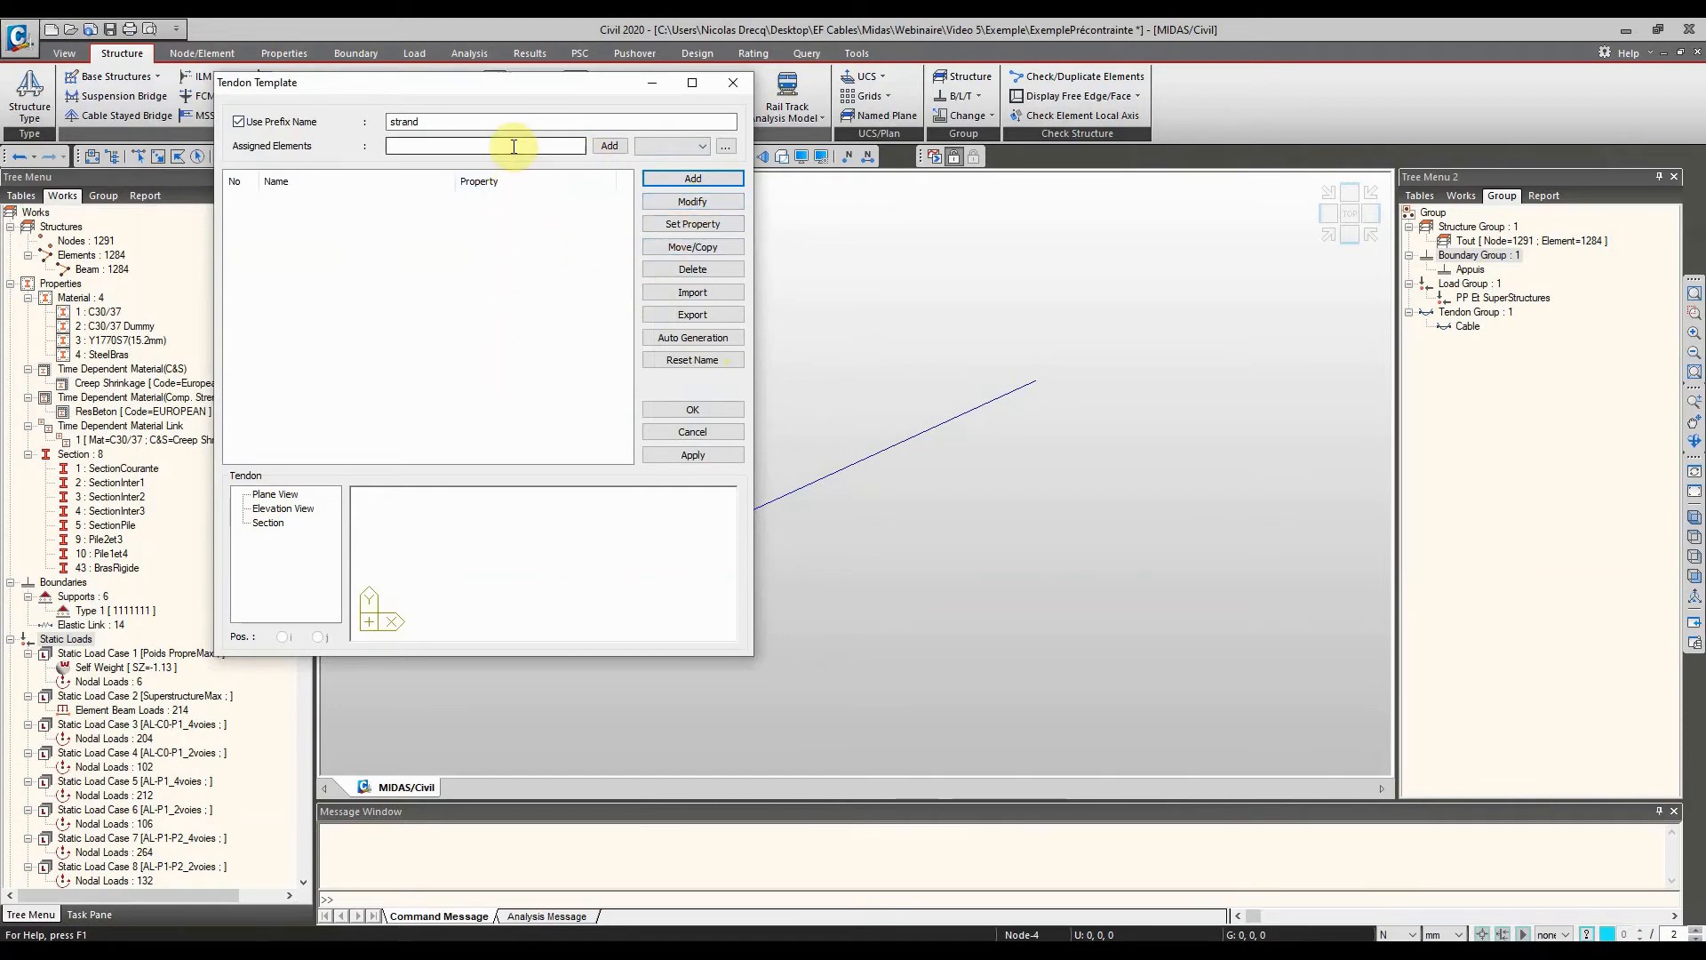
pyautogui.write('500')
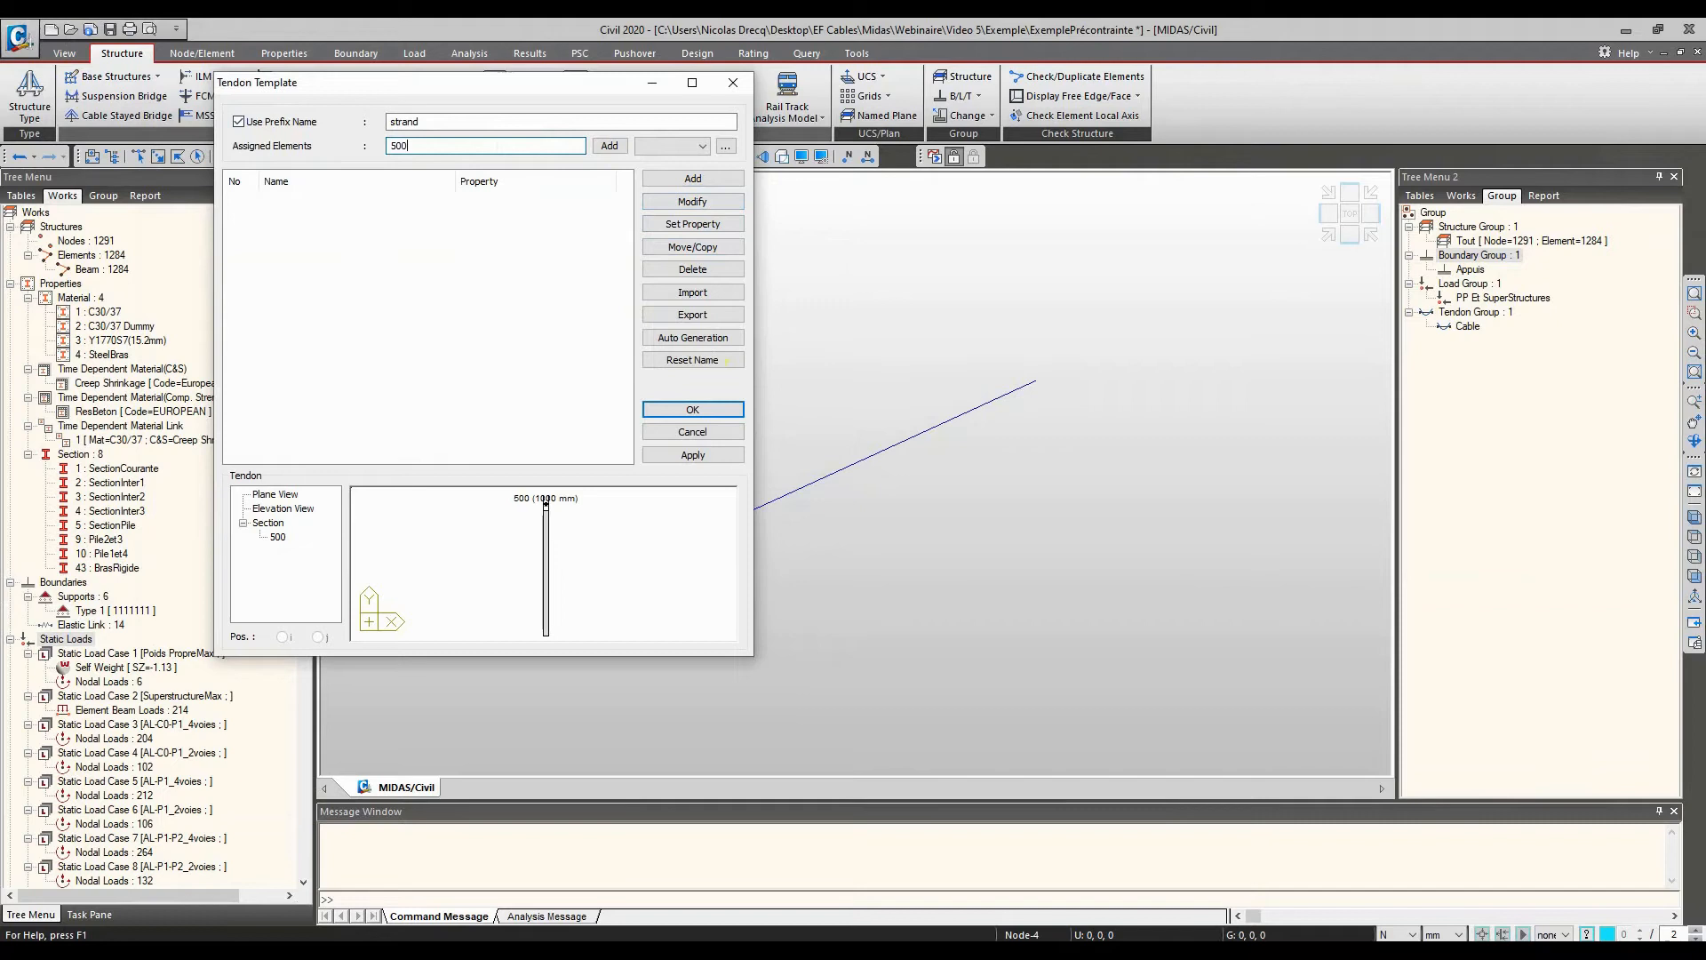
pyautogui.write('to71')
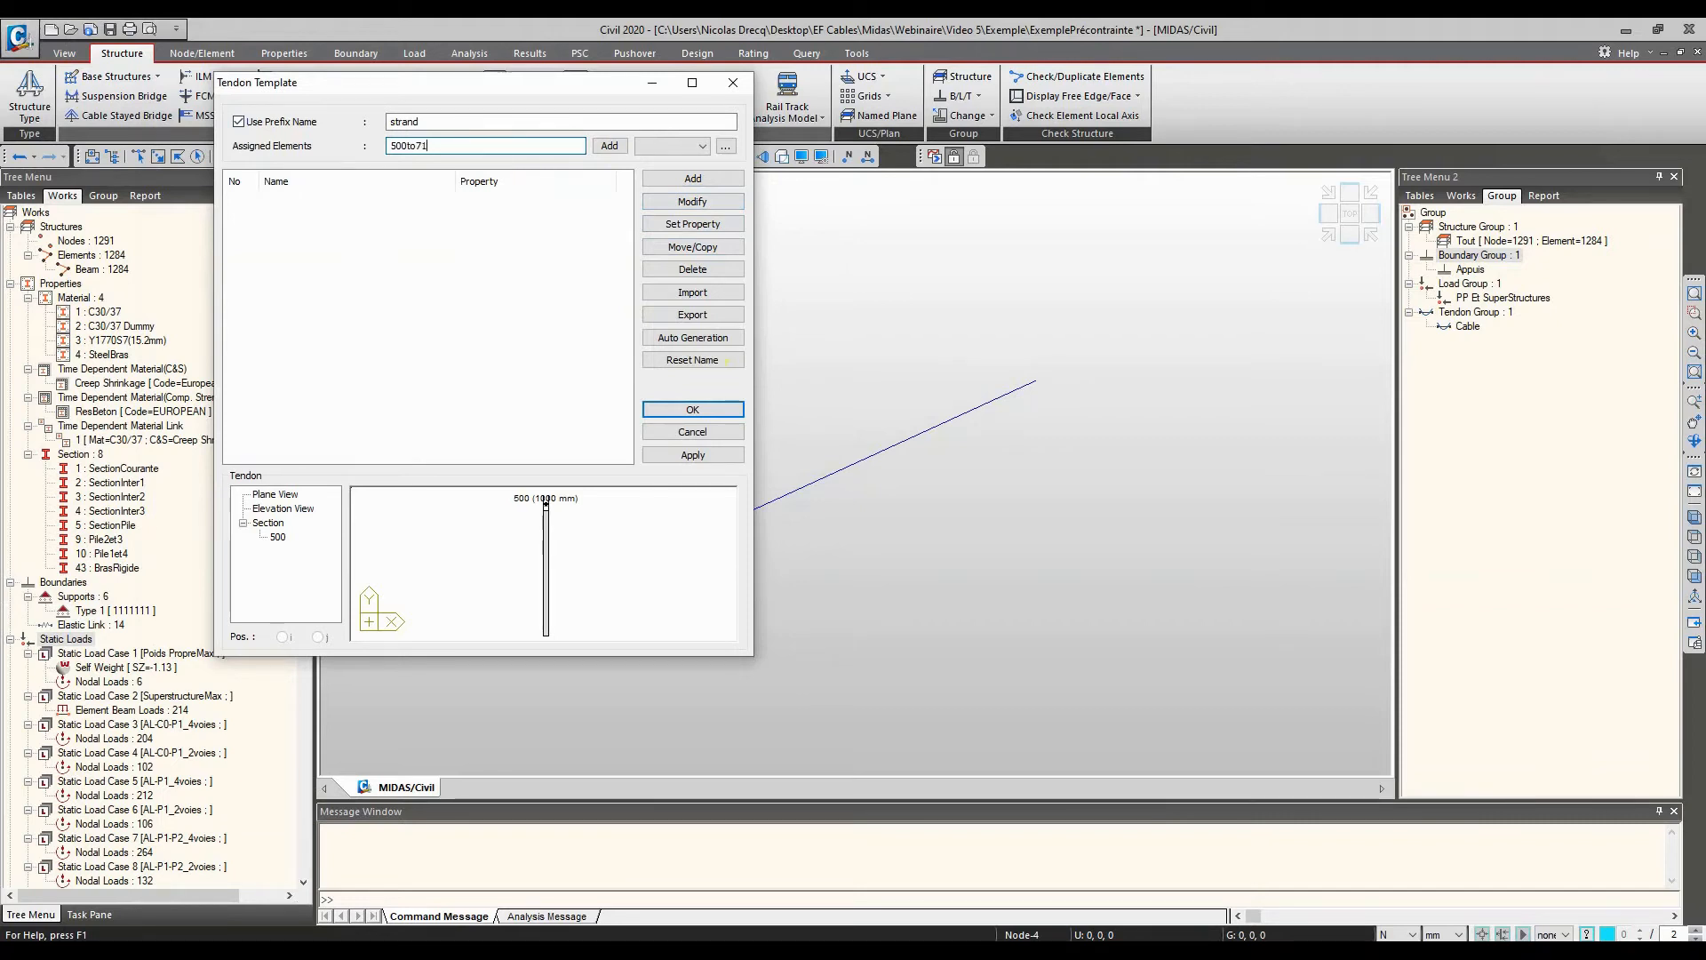
pyautogui.write('3')
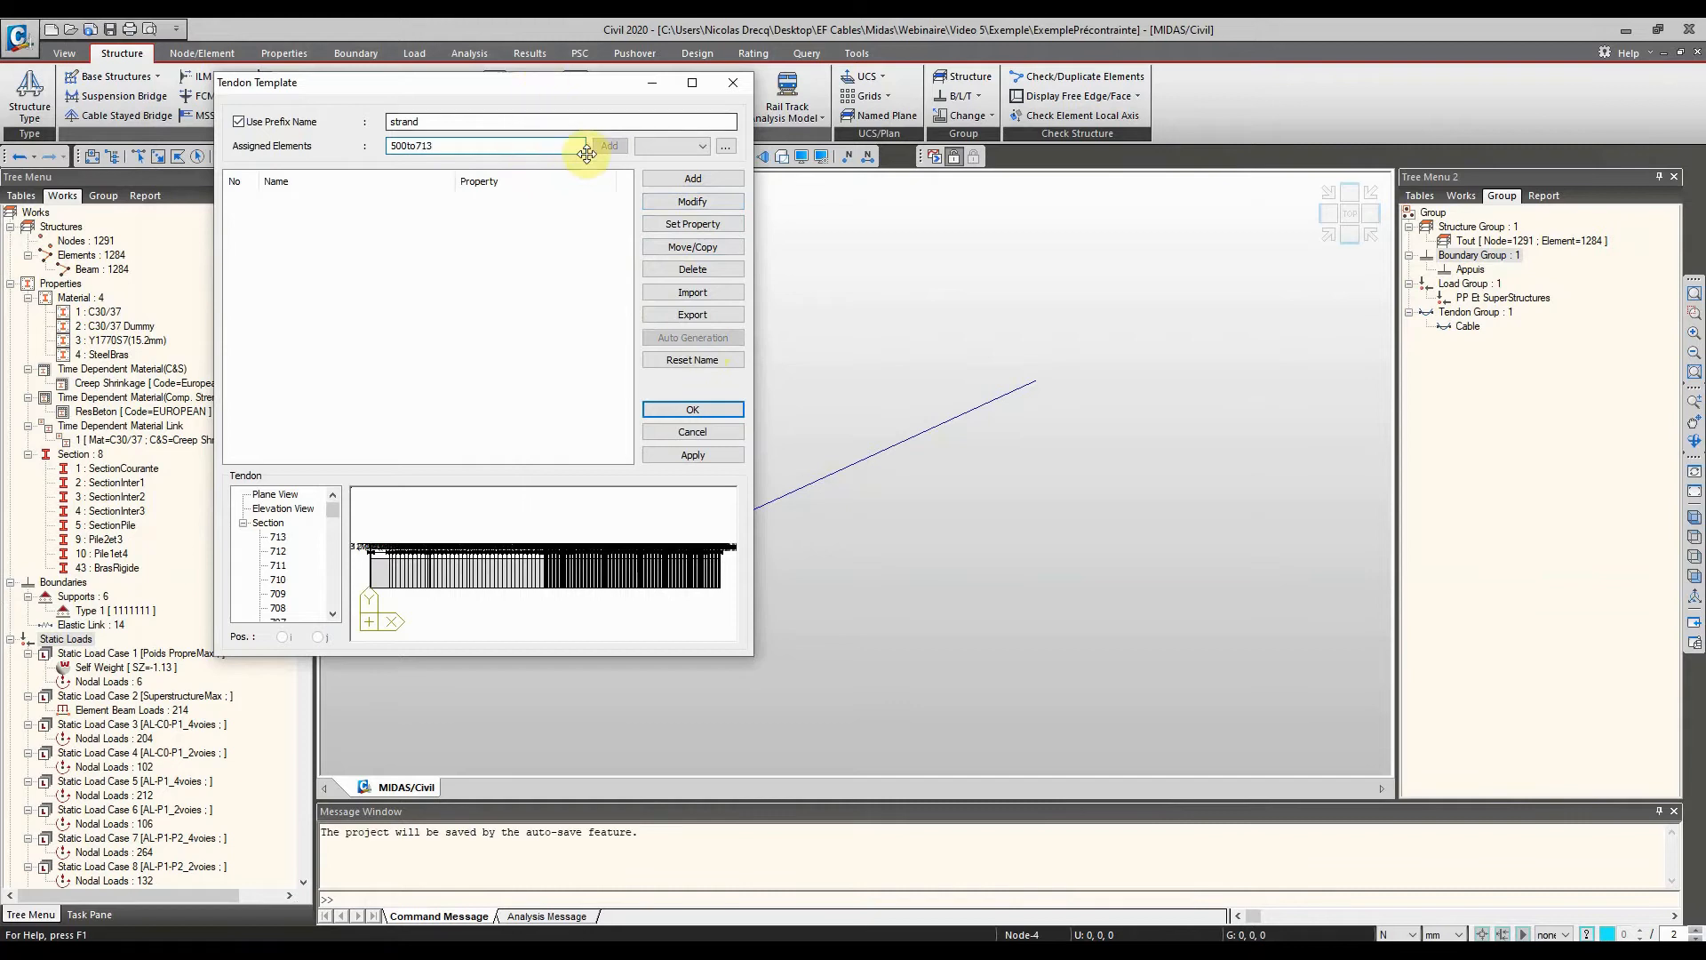
pyautogui.click(527, 123)
pyautogui.write('1')
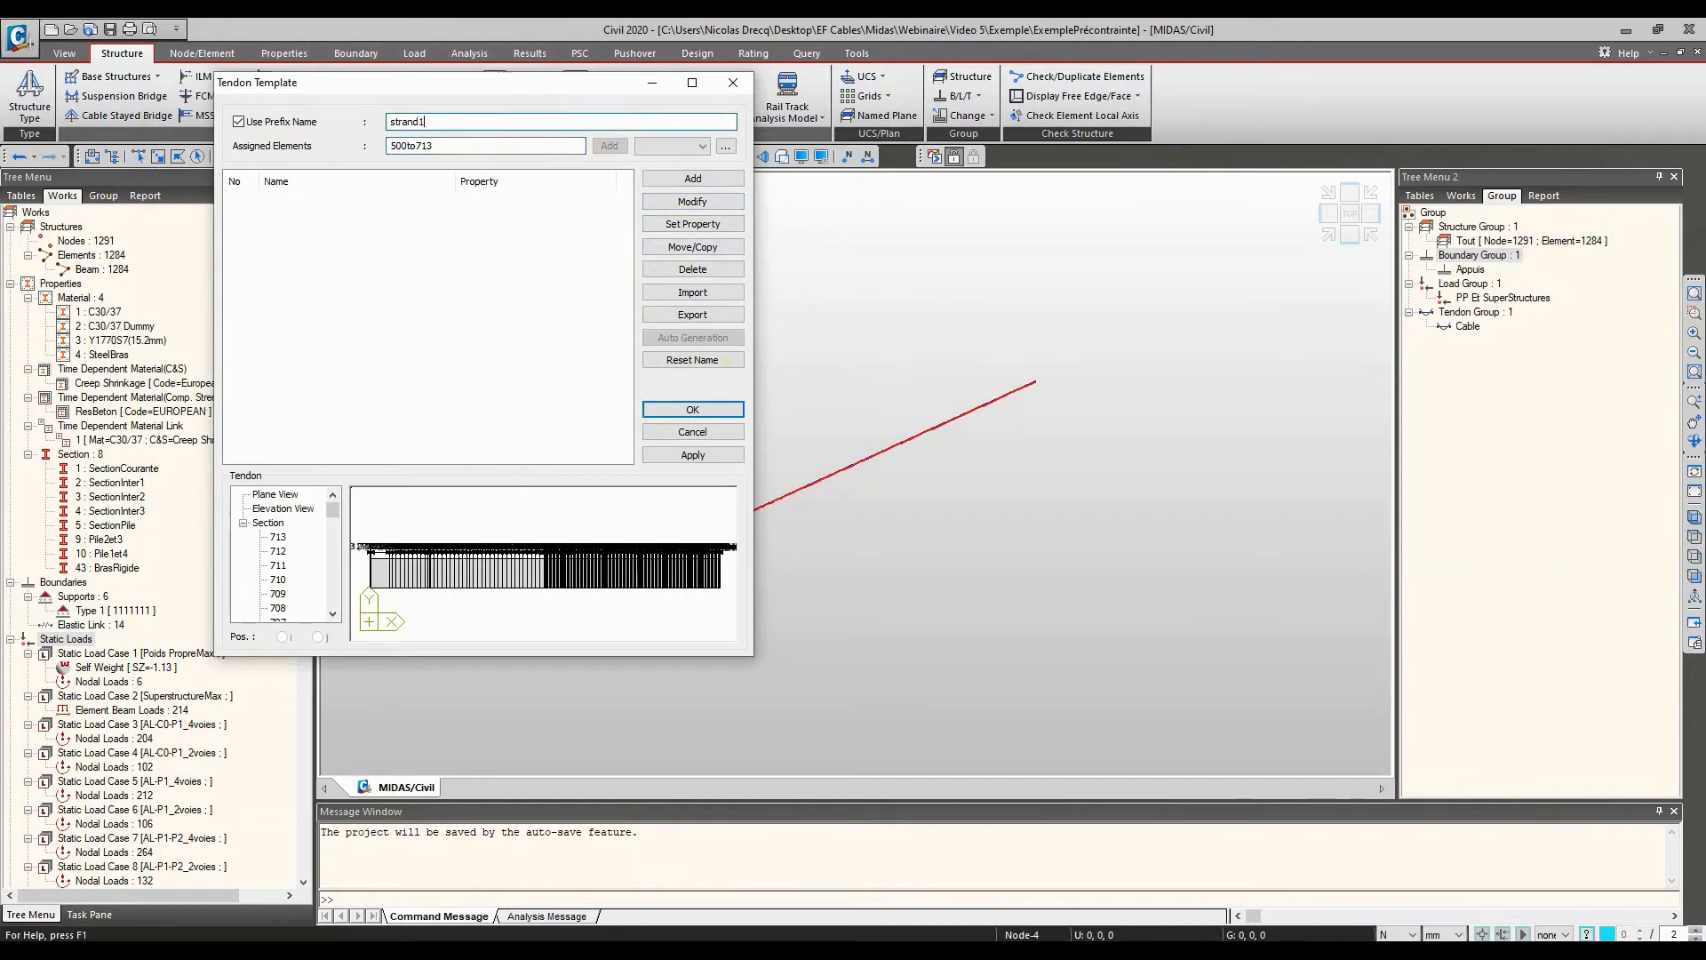
# Try the harped, curved and straight plan tendon types and a two-span setting on a new tendon, and discard it
pyautogui.click(669, 178)
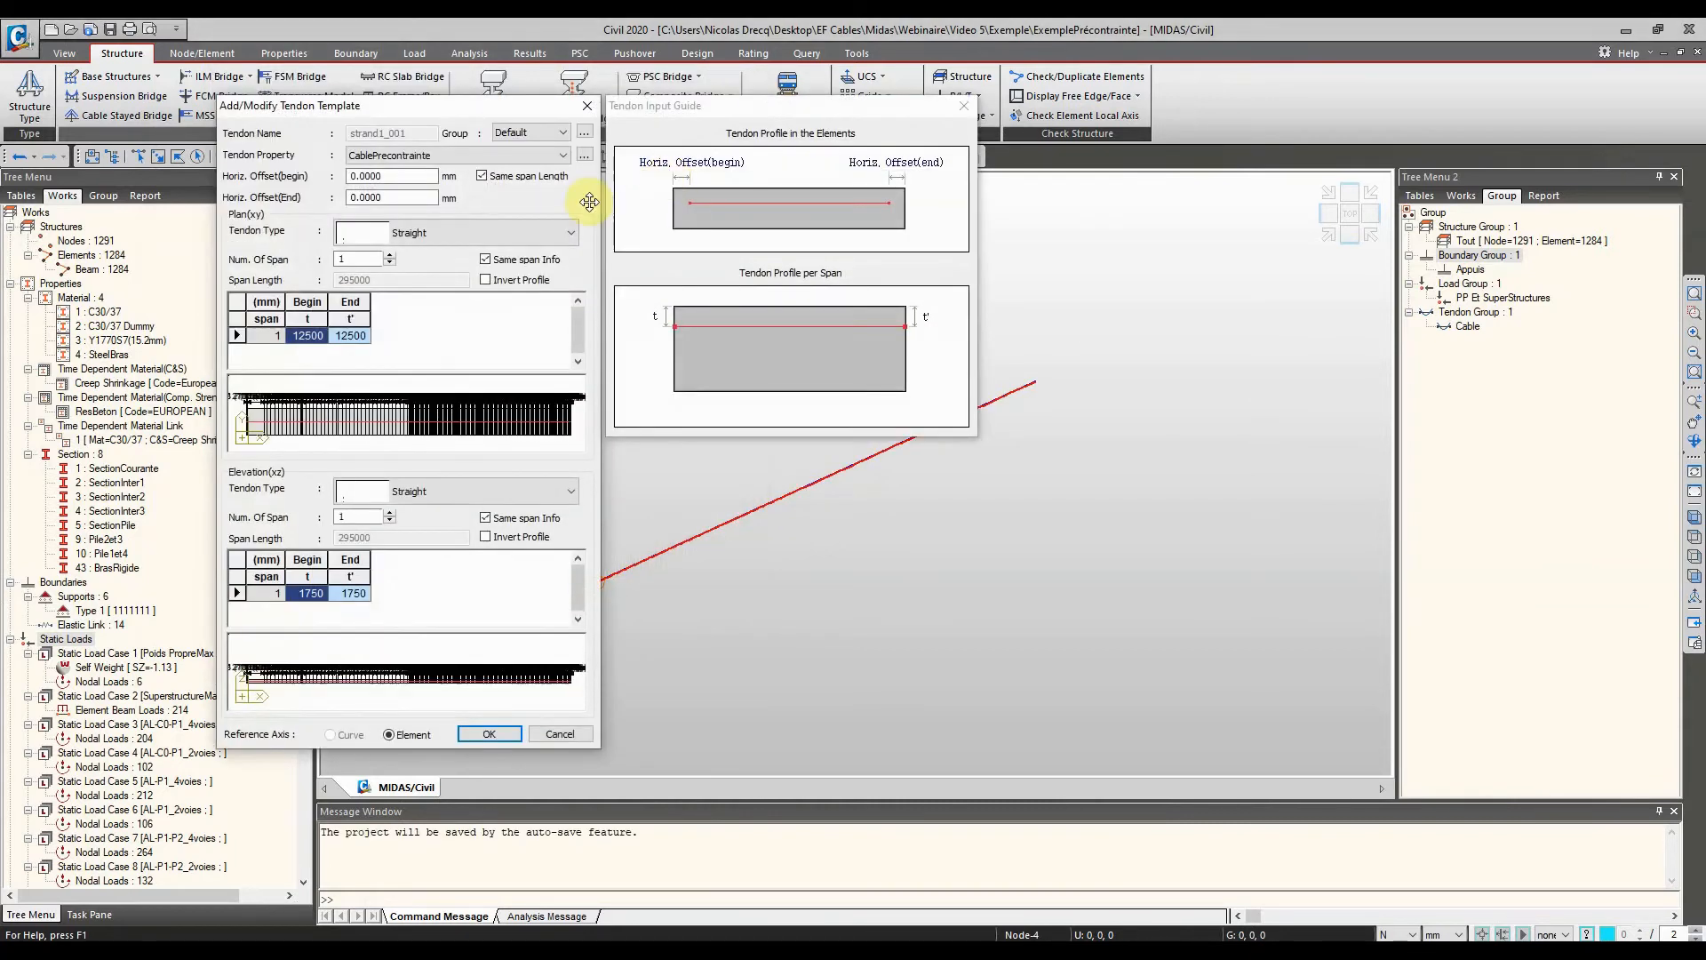
pyautogui.click(432, 234)
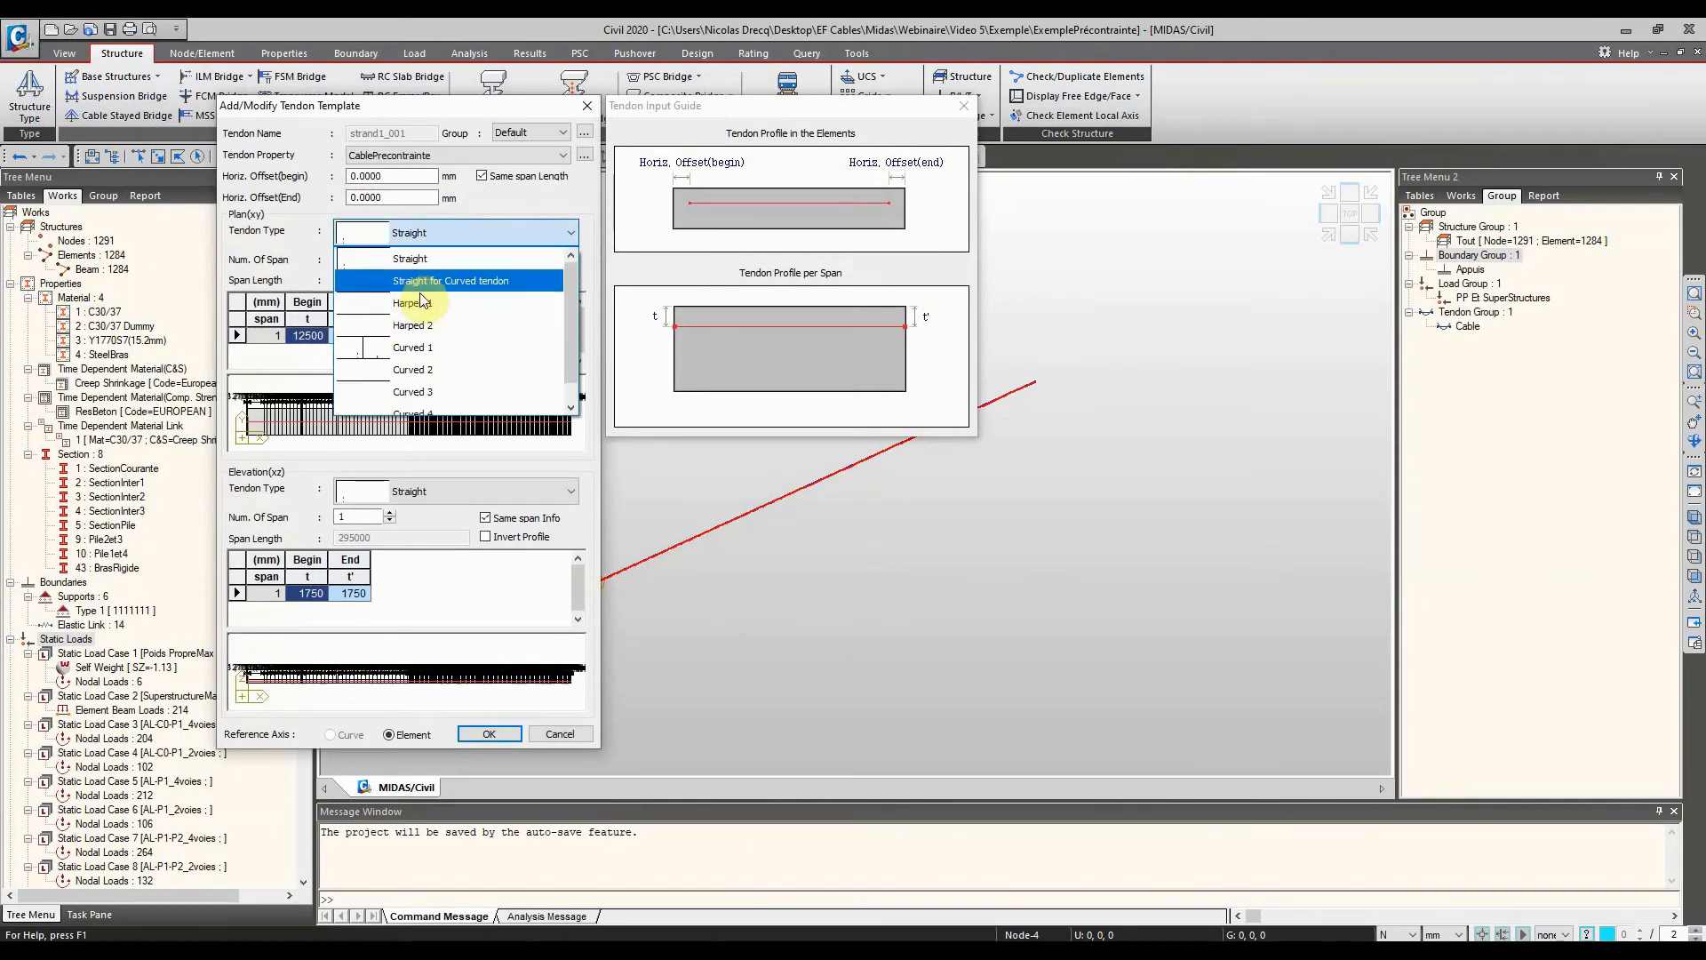
pyautogui.click(428, 302)
pyautogui.click(466, 240)
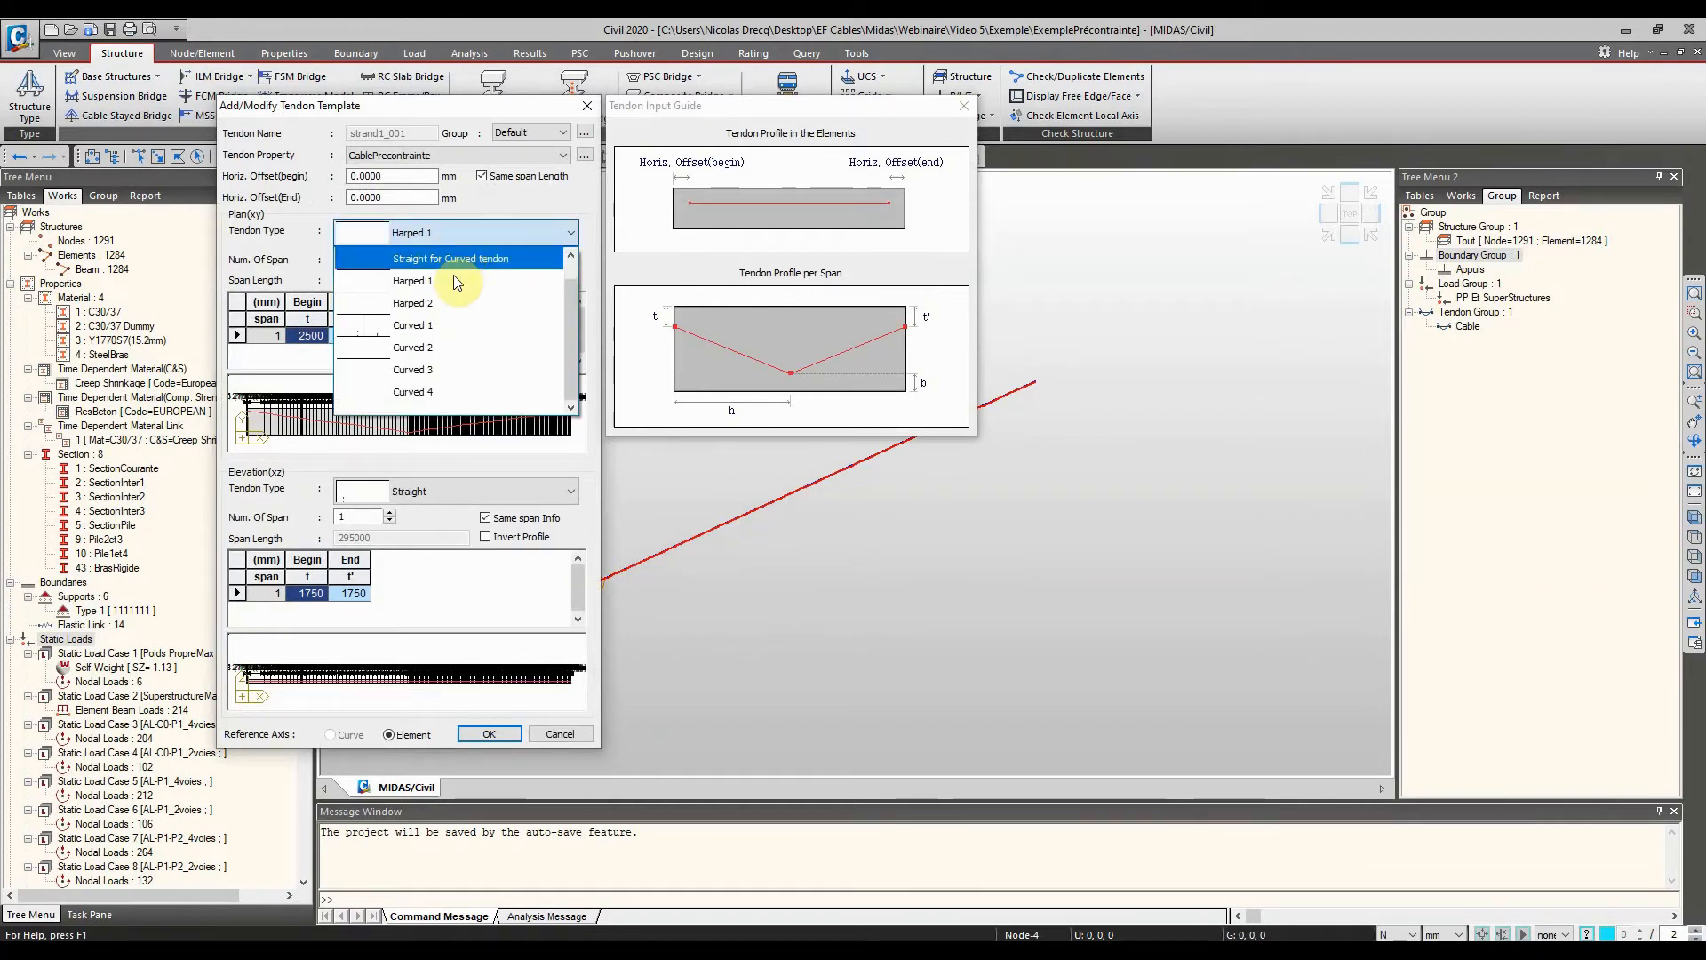
pyautogui.click(438, 325)
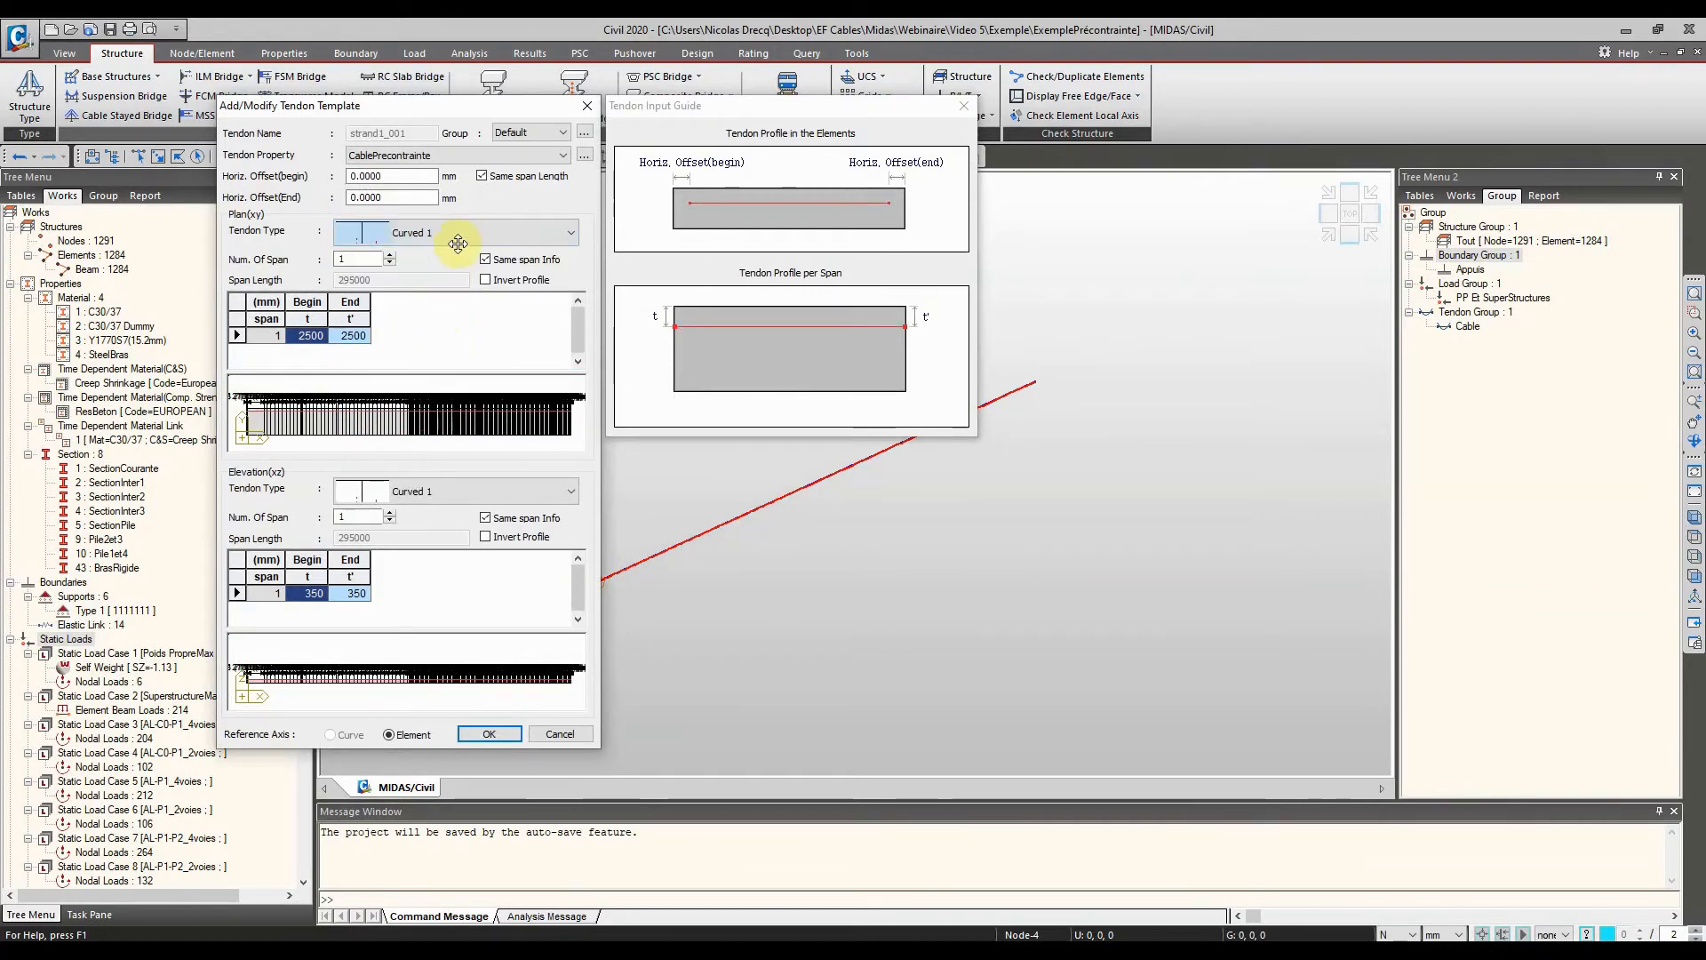
pyautogui.click(457, 236)
pyautogui.click(441, 352)
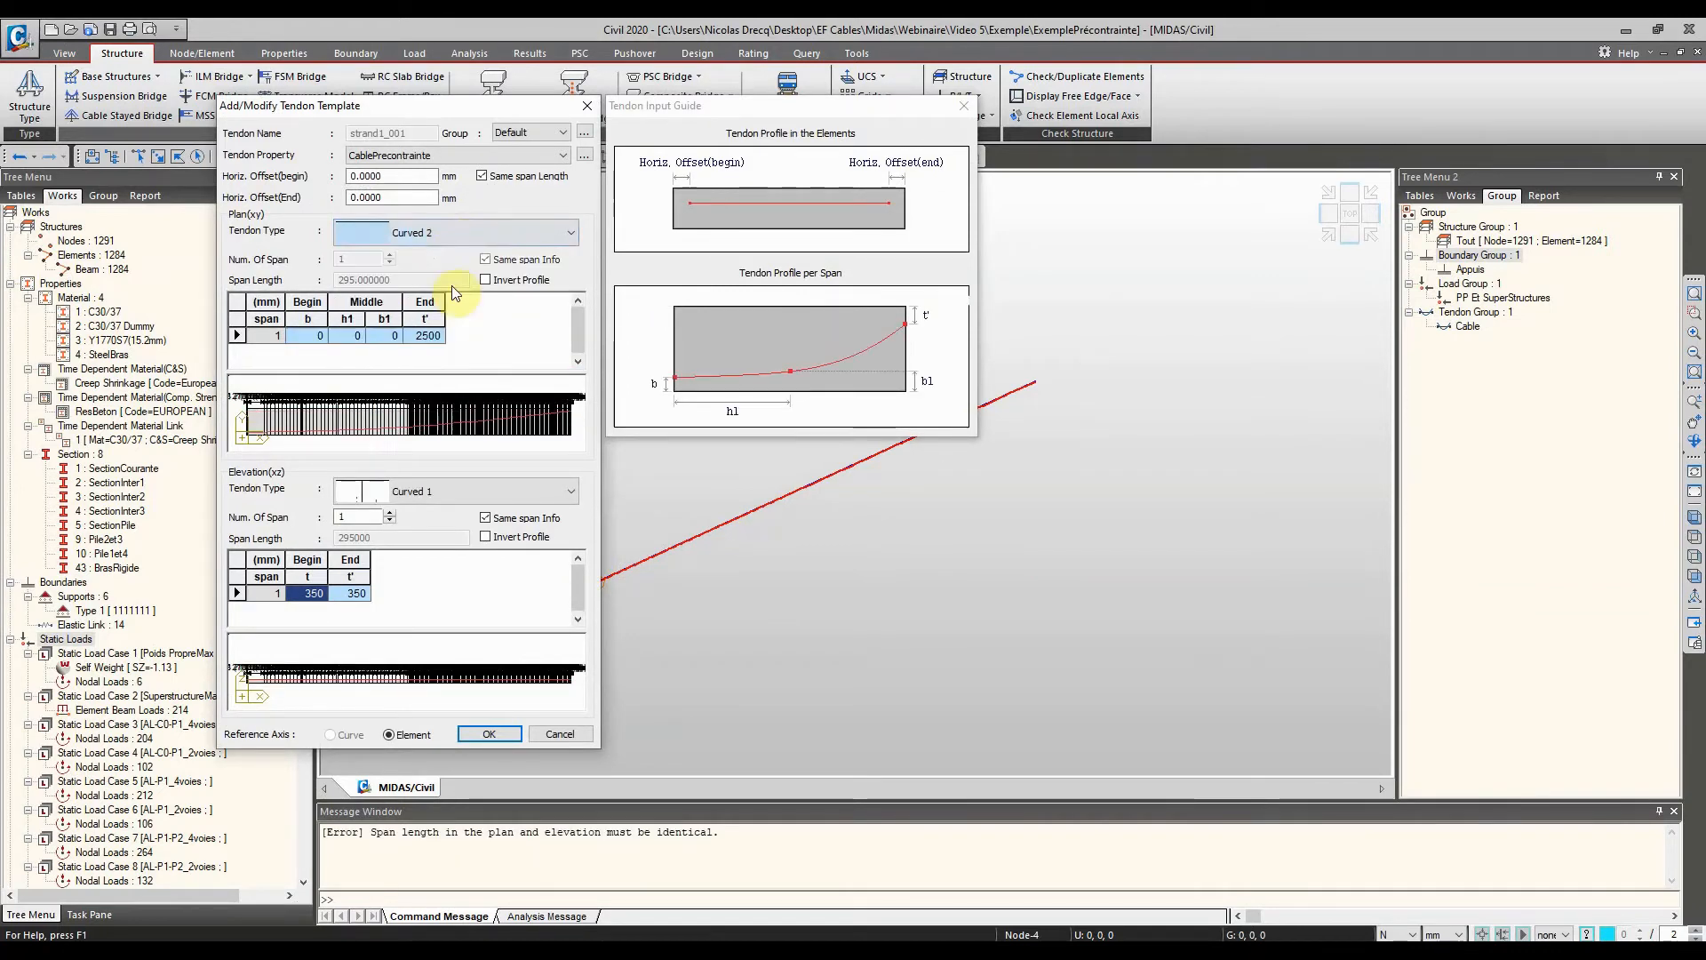
pyautogui.click(466, 229)
pyautogui.click(428, 386)
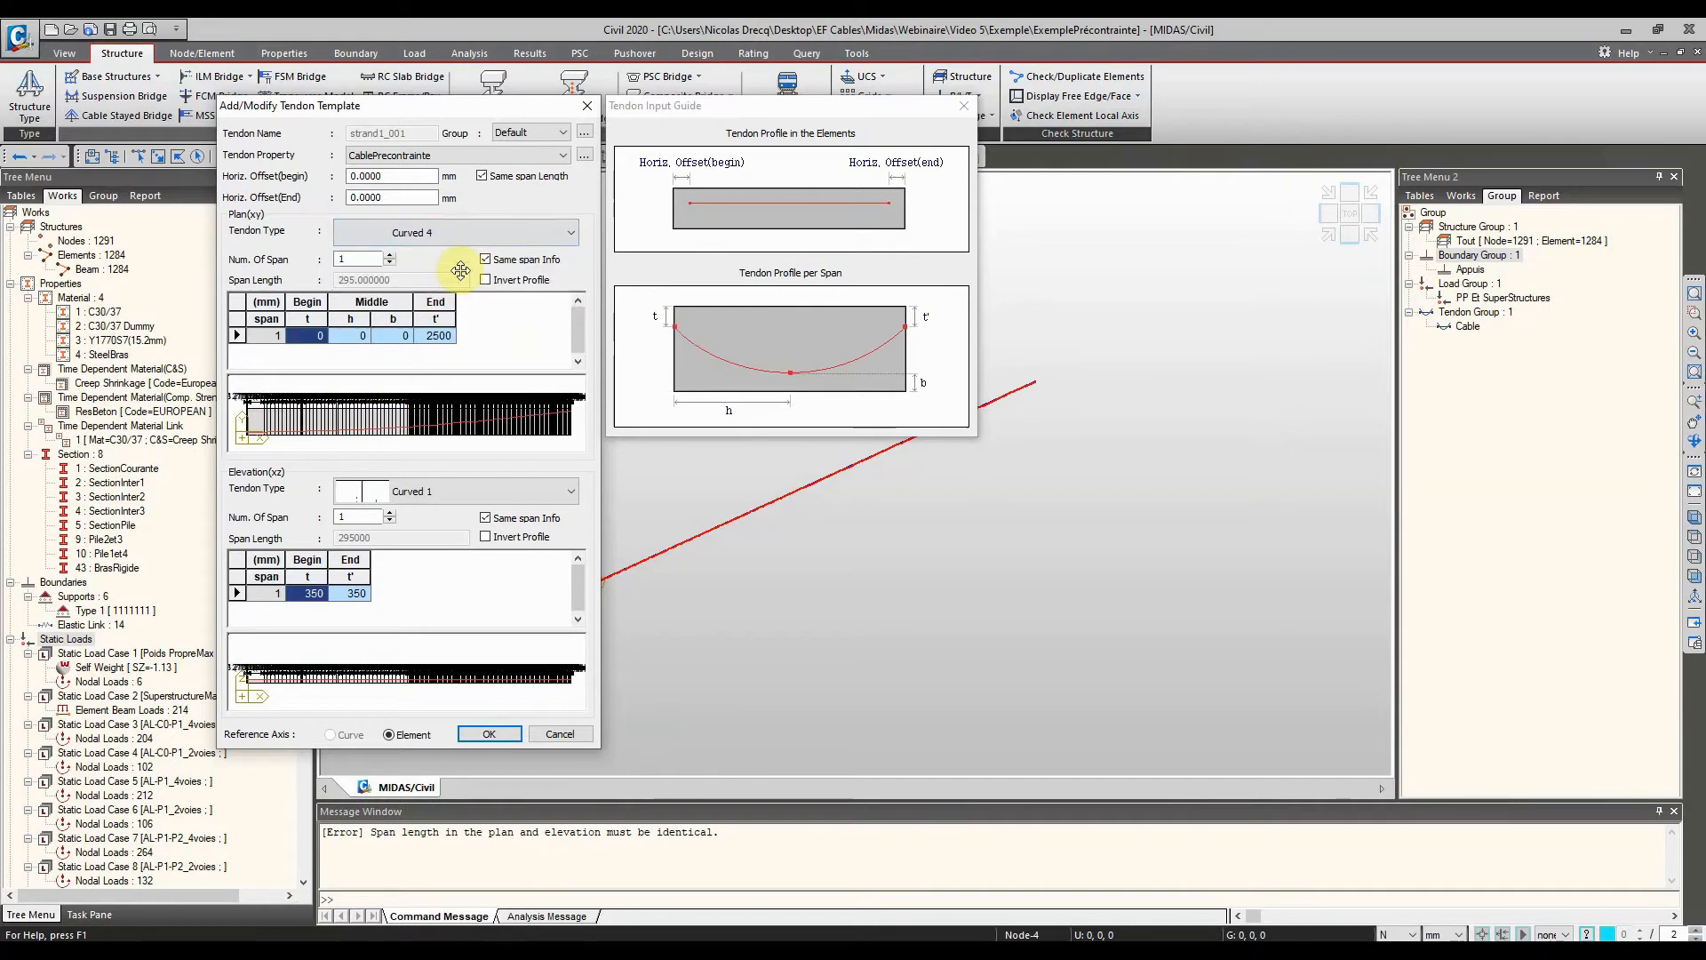
pyautogui.click(465, 237)
pyautogui.click(455, 277)
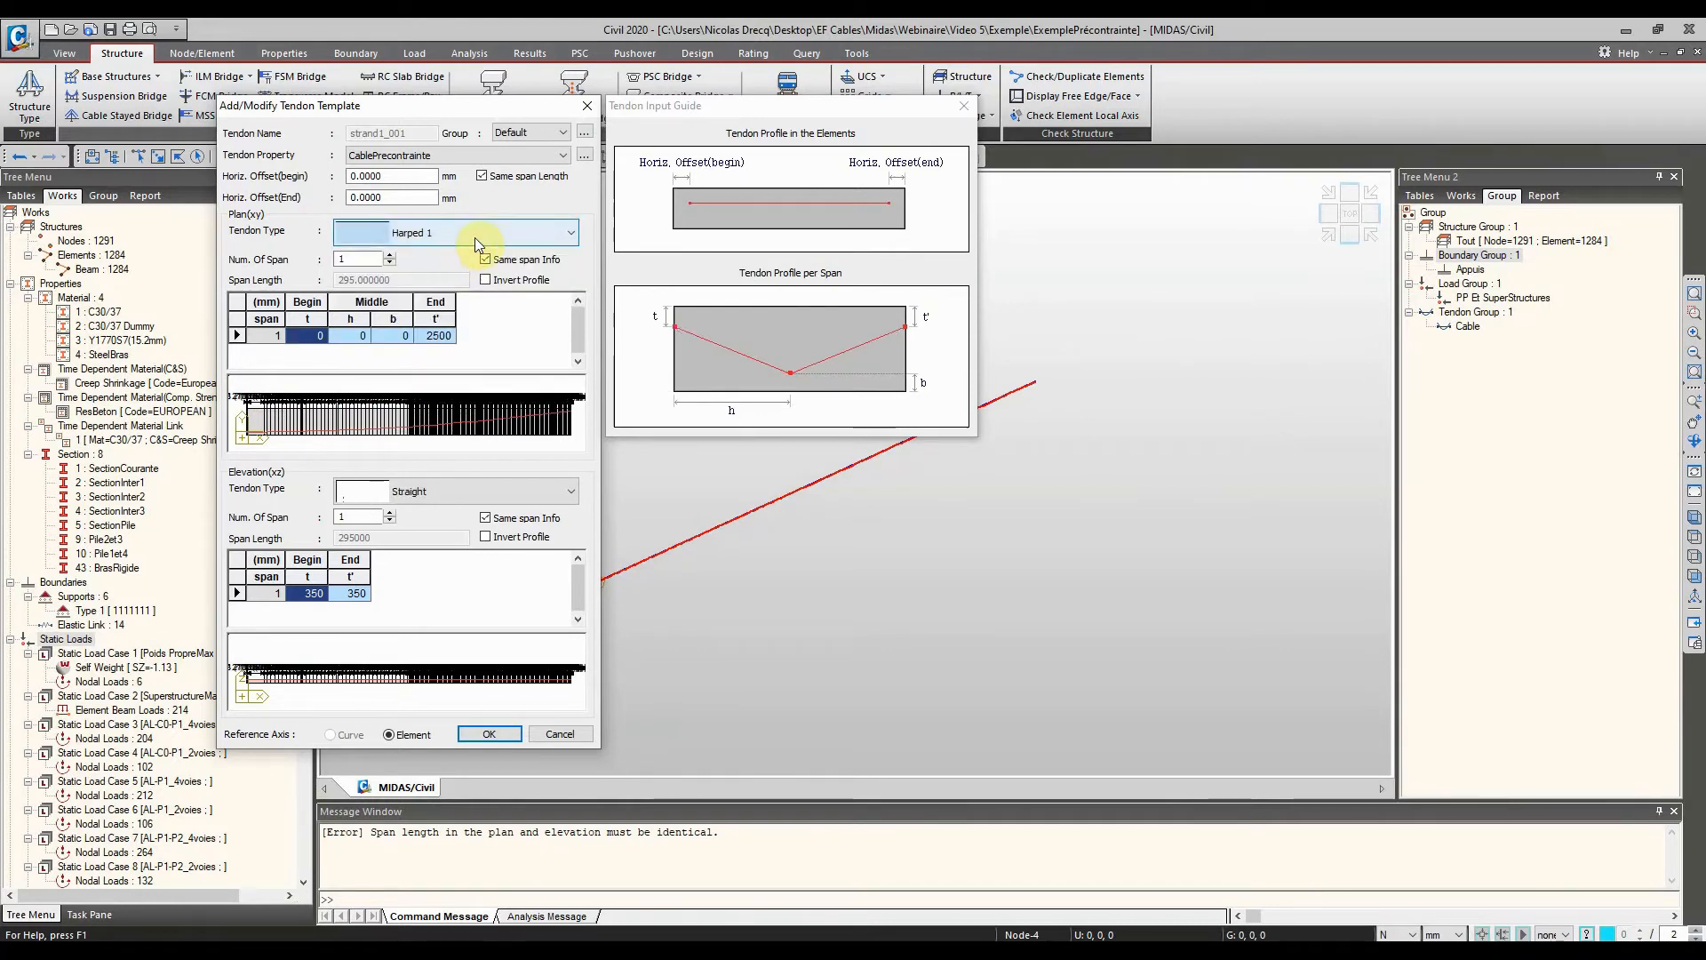
pyautogui.click(474, 237)
pyautogui.click(525, 253)
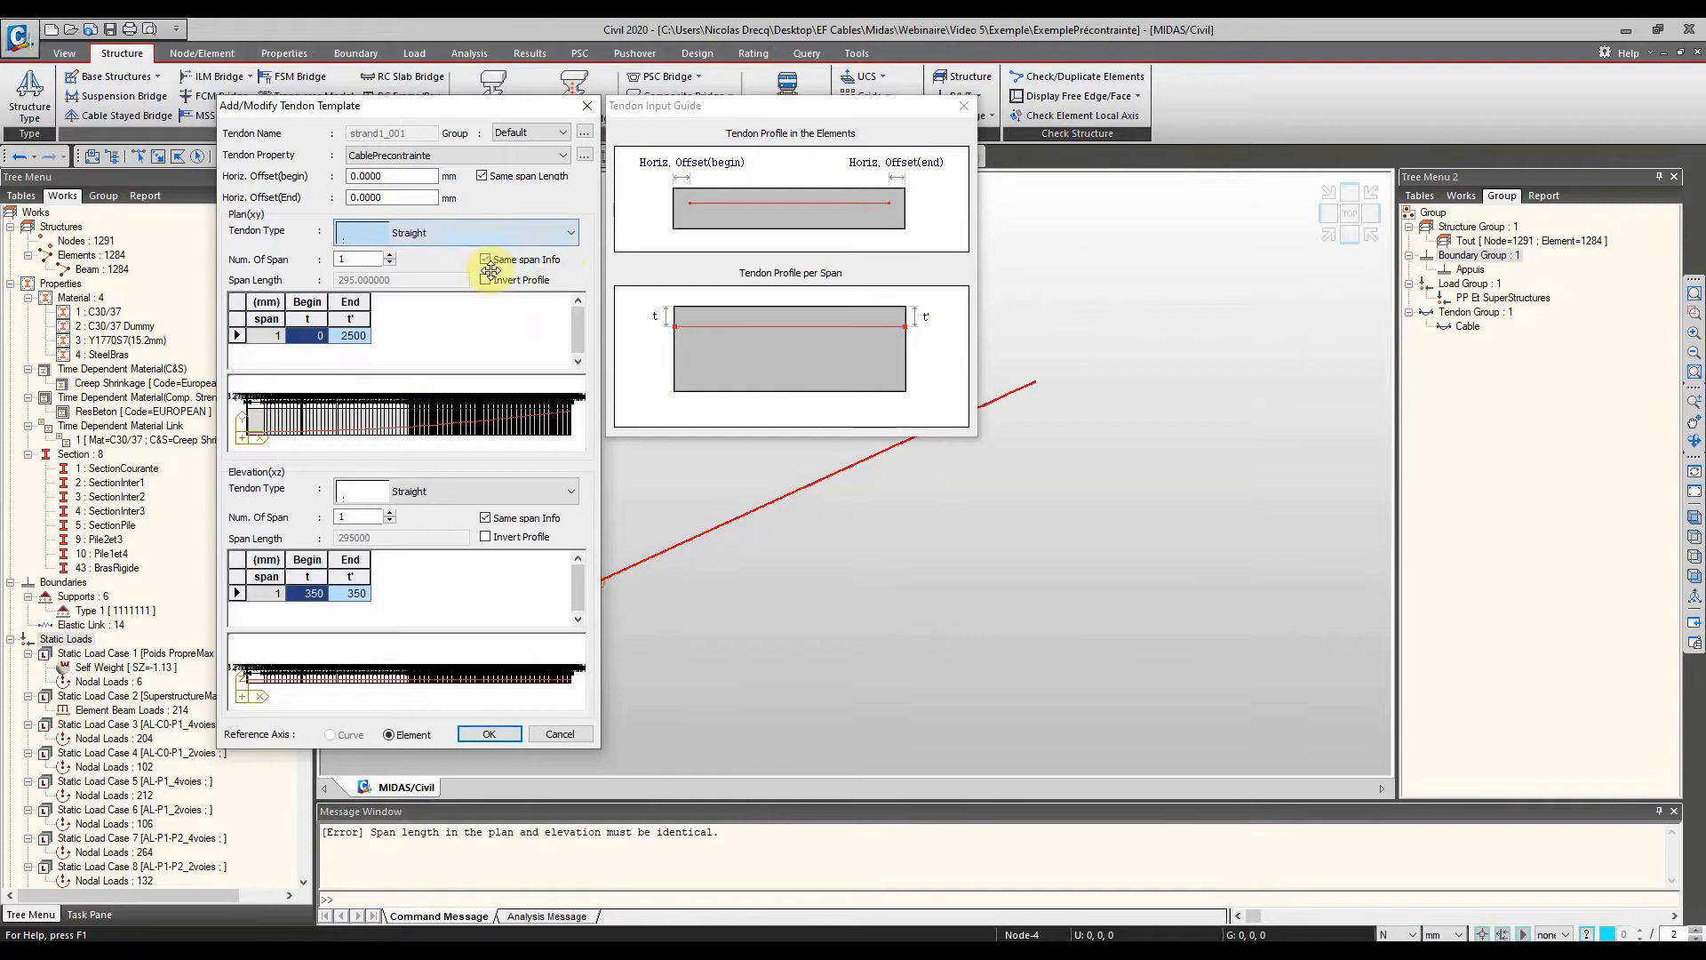
pyautogui.click(465, 238)
pyautogui.click(465, 235)
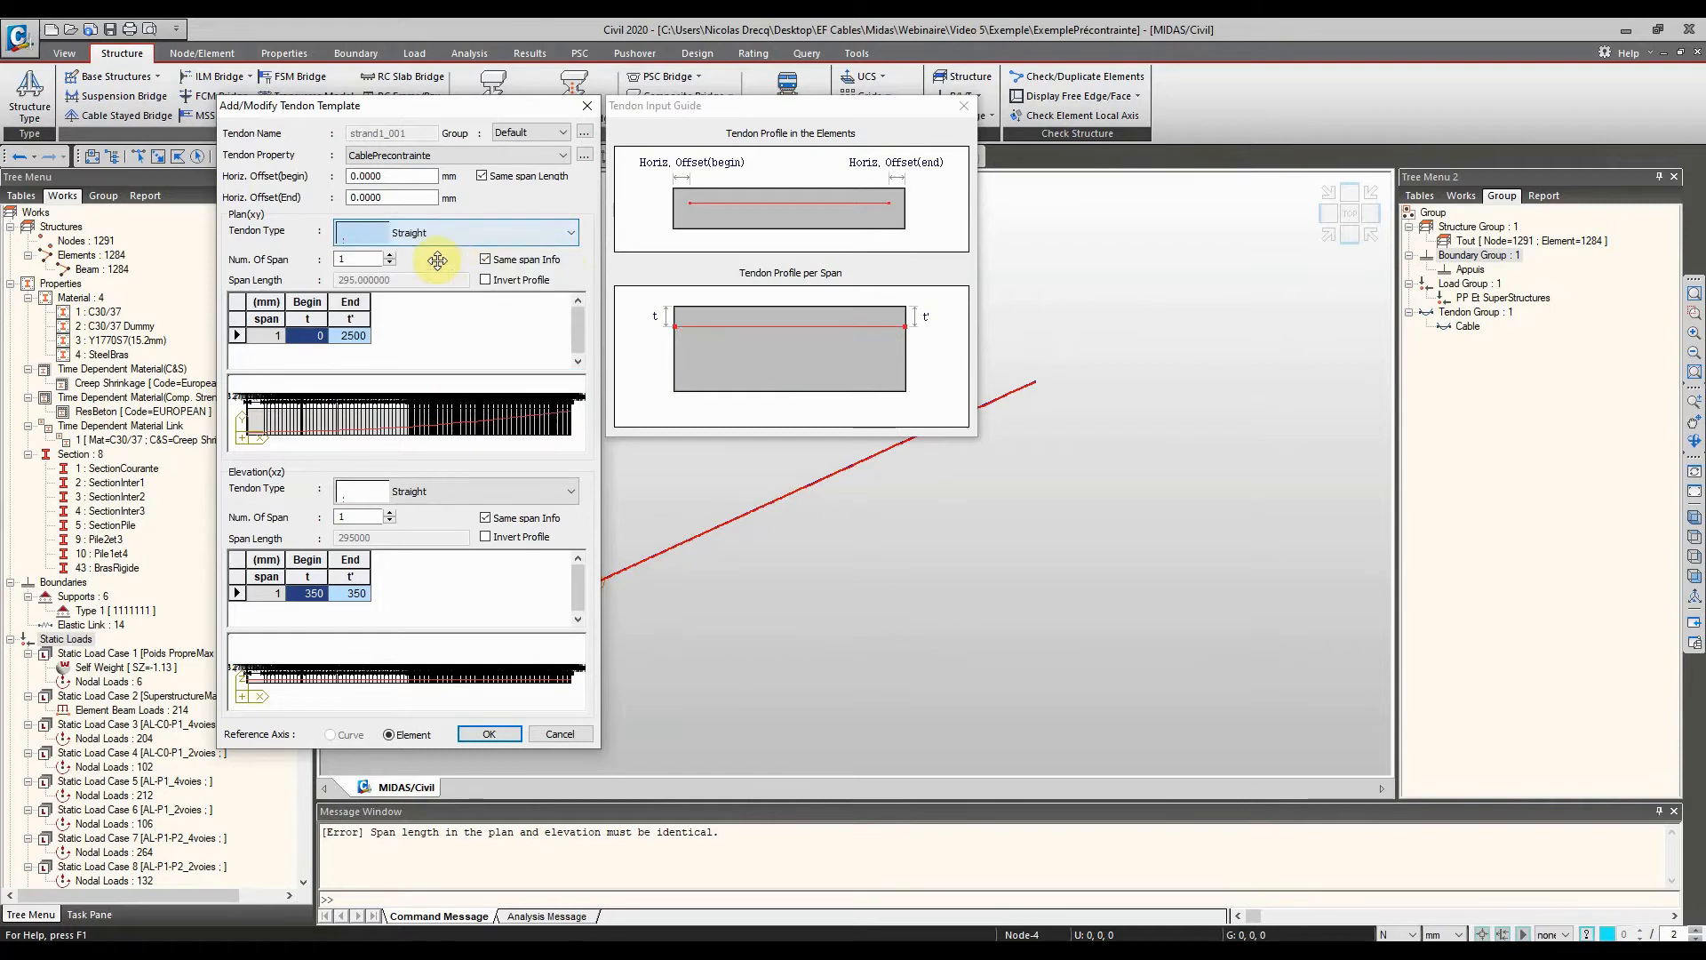
pyautogui.click(391, 263)
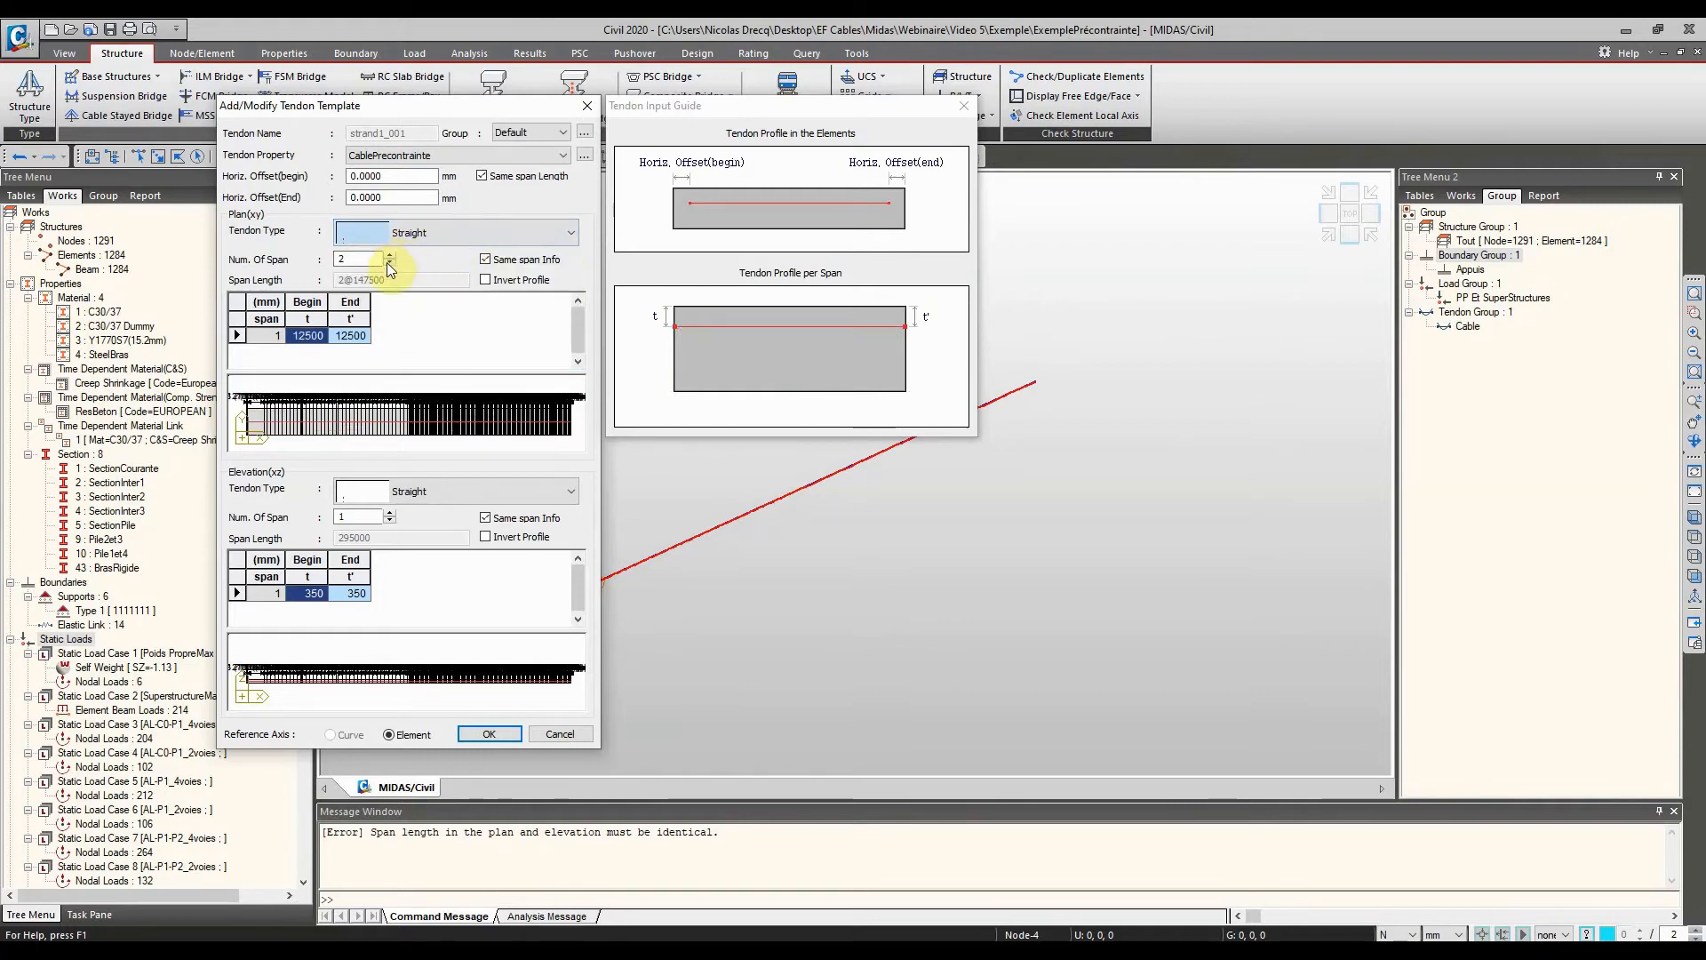
pyautogui.click(437, 233)
pyautogui.click(448, 281)
pyautogui.click(461, 238)
pyautogui.click(452, 255)
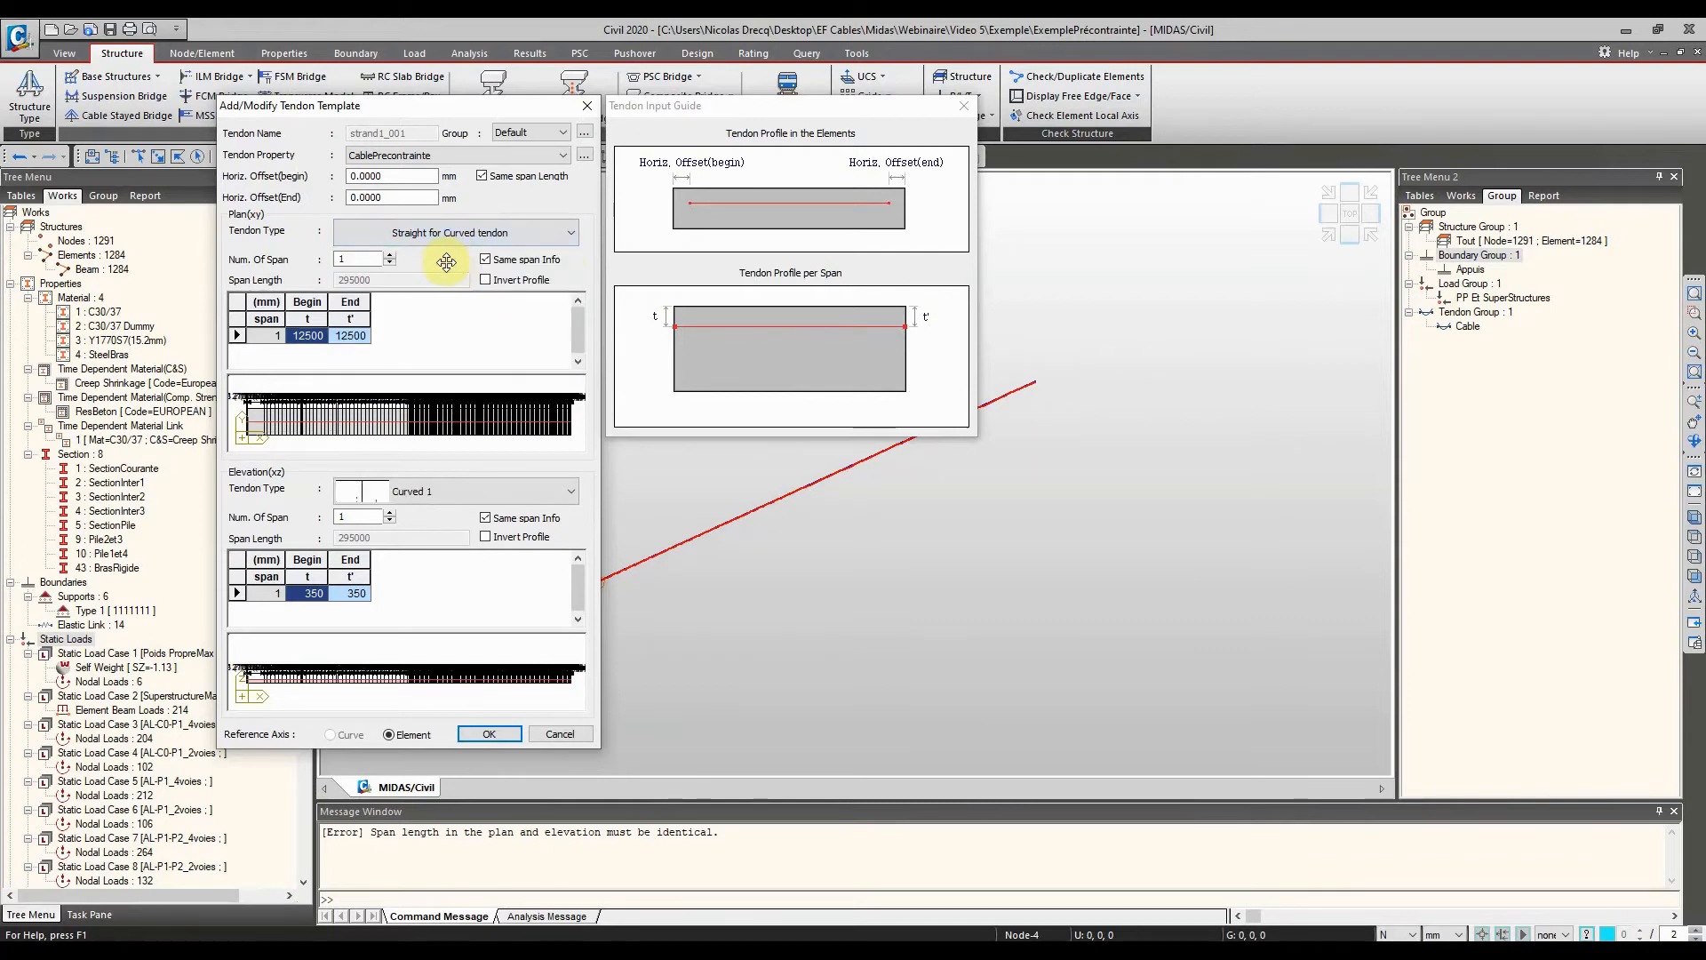
pyautogui.click(457, 232)
pyautogui.click(474, 258)
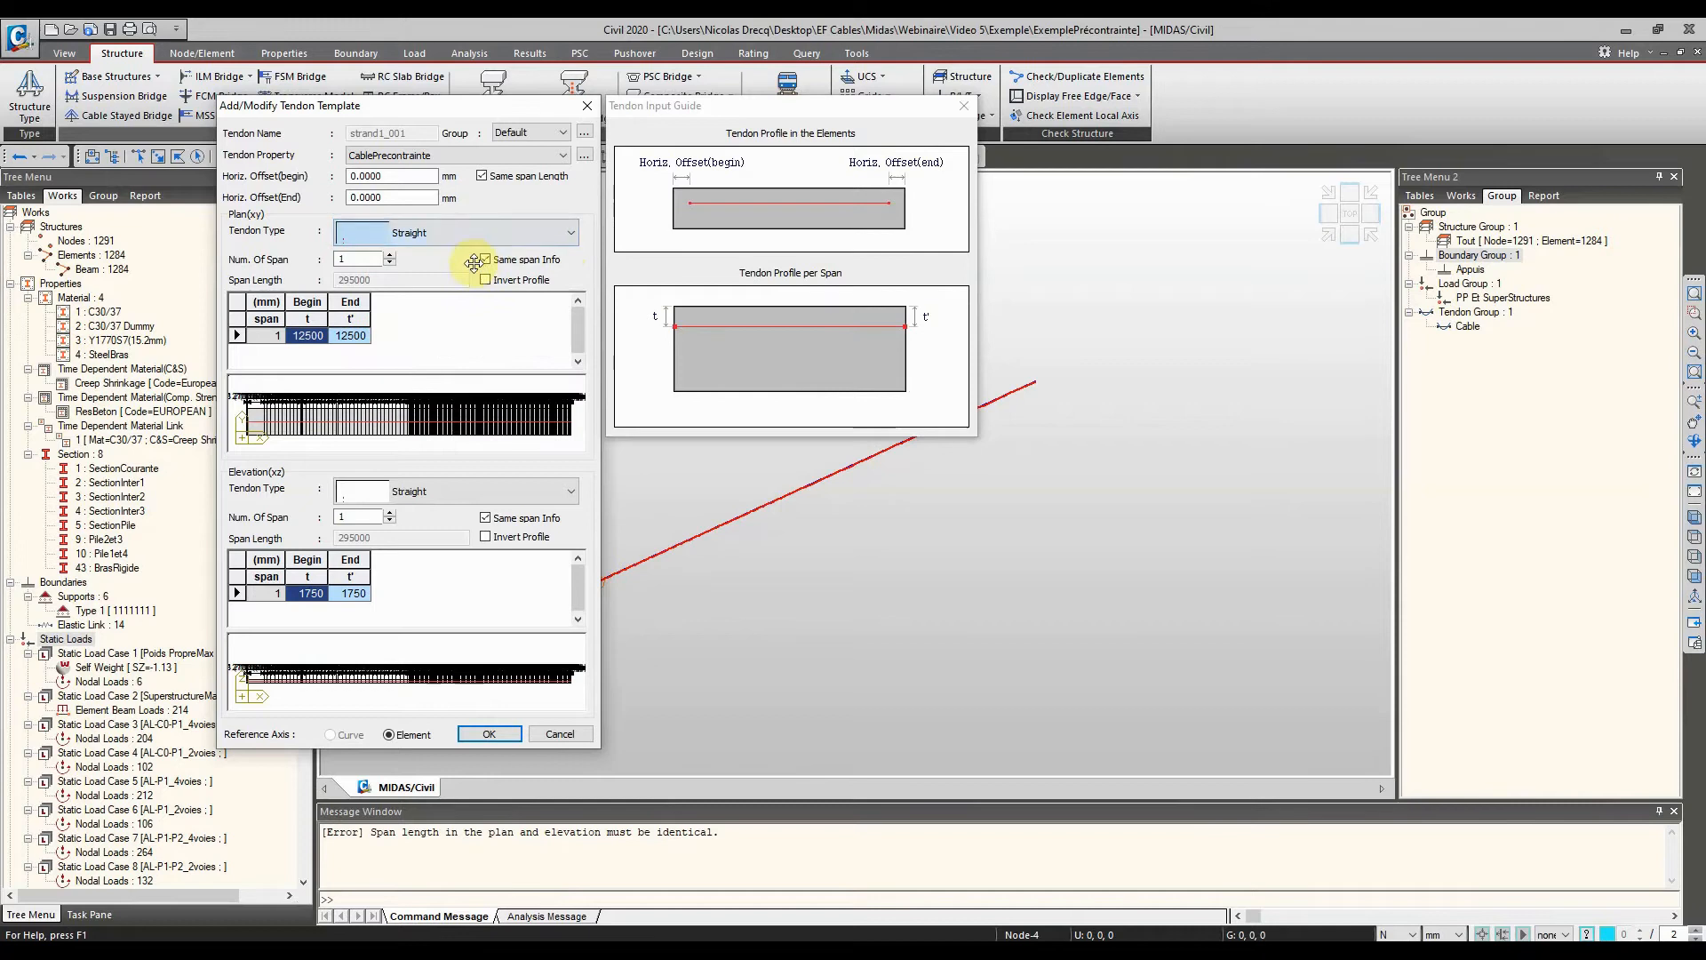
pyautogui.click(588, 106)
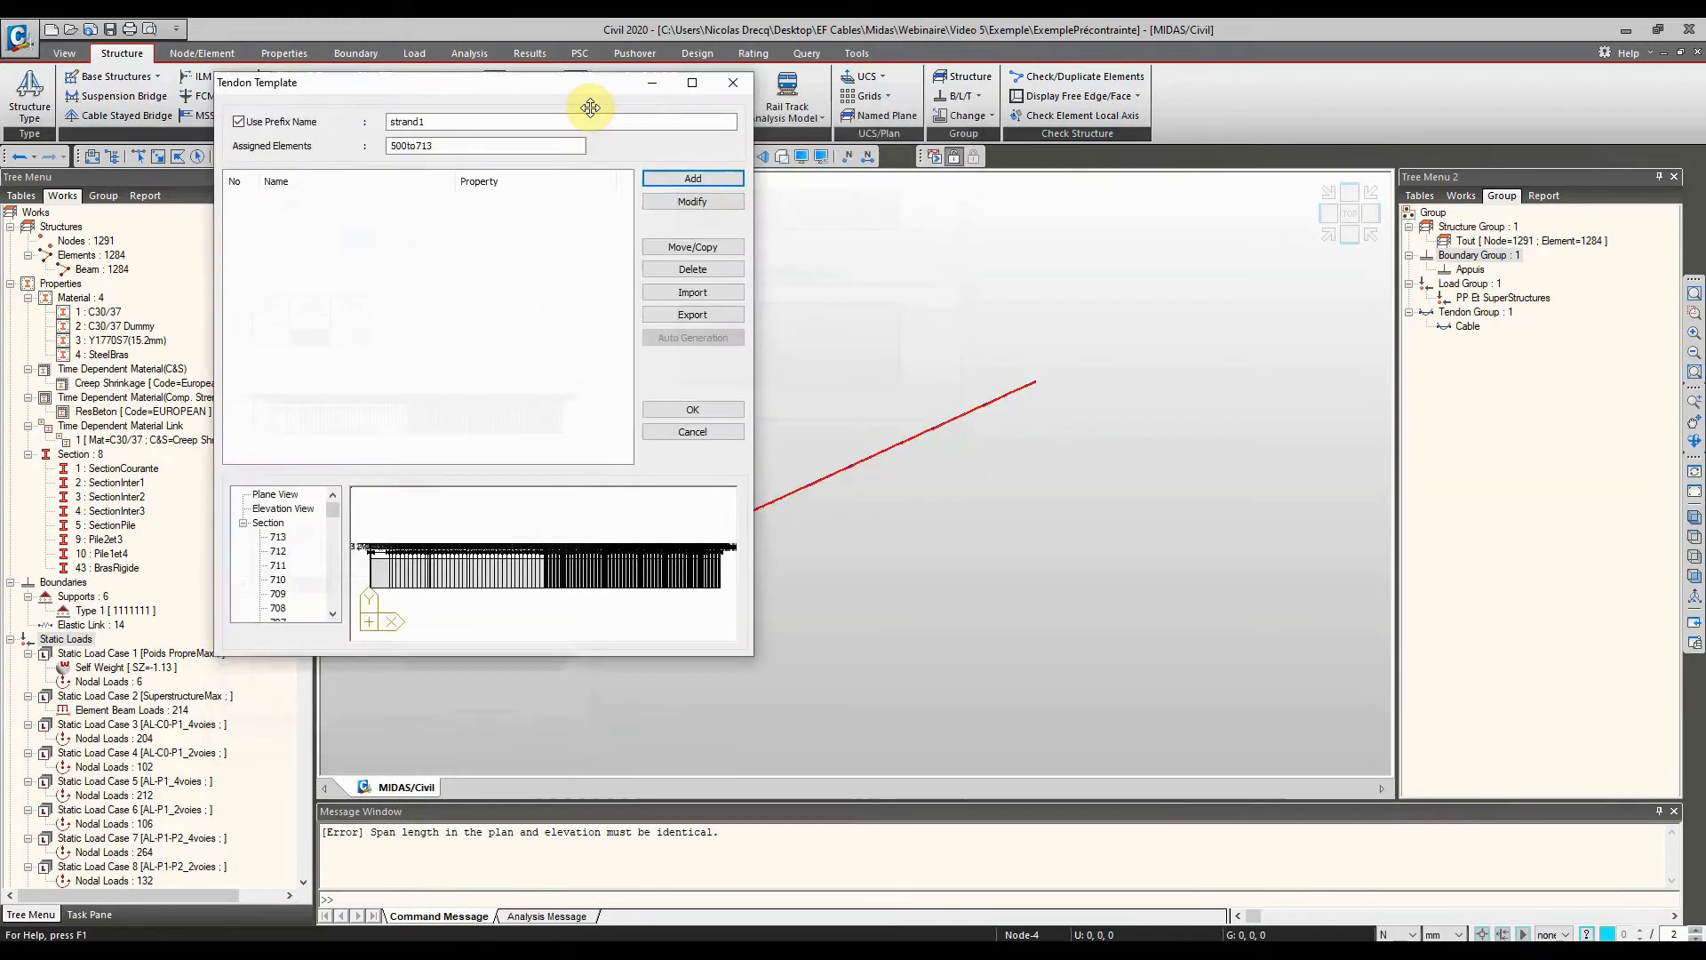
# Add a straight tendon to the Cable group with elevation distances of 250 mm at both ends, and generate it from the template
pyautogui.click(681, 177)
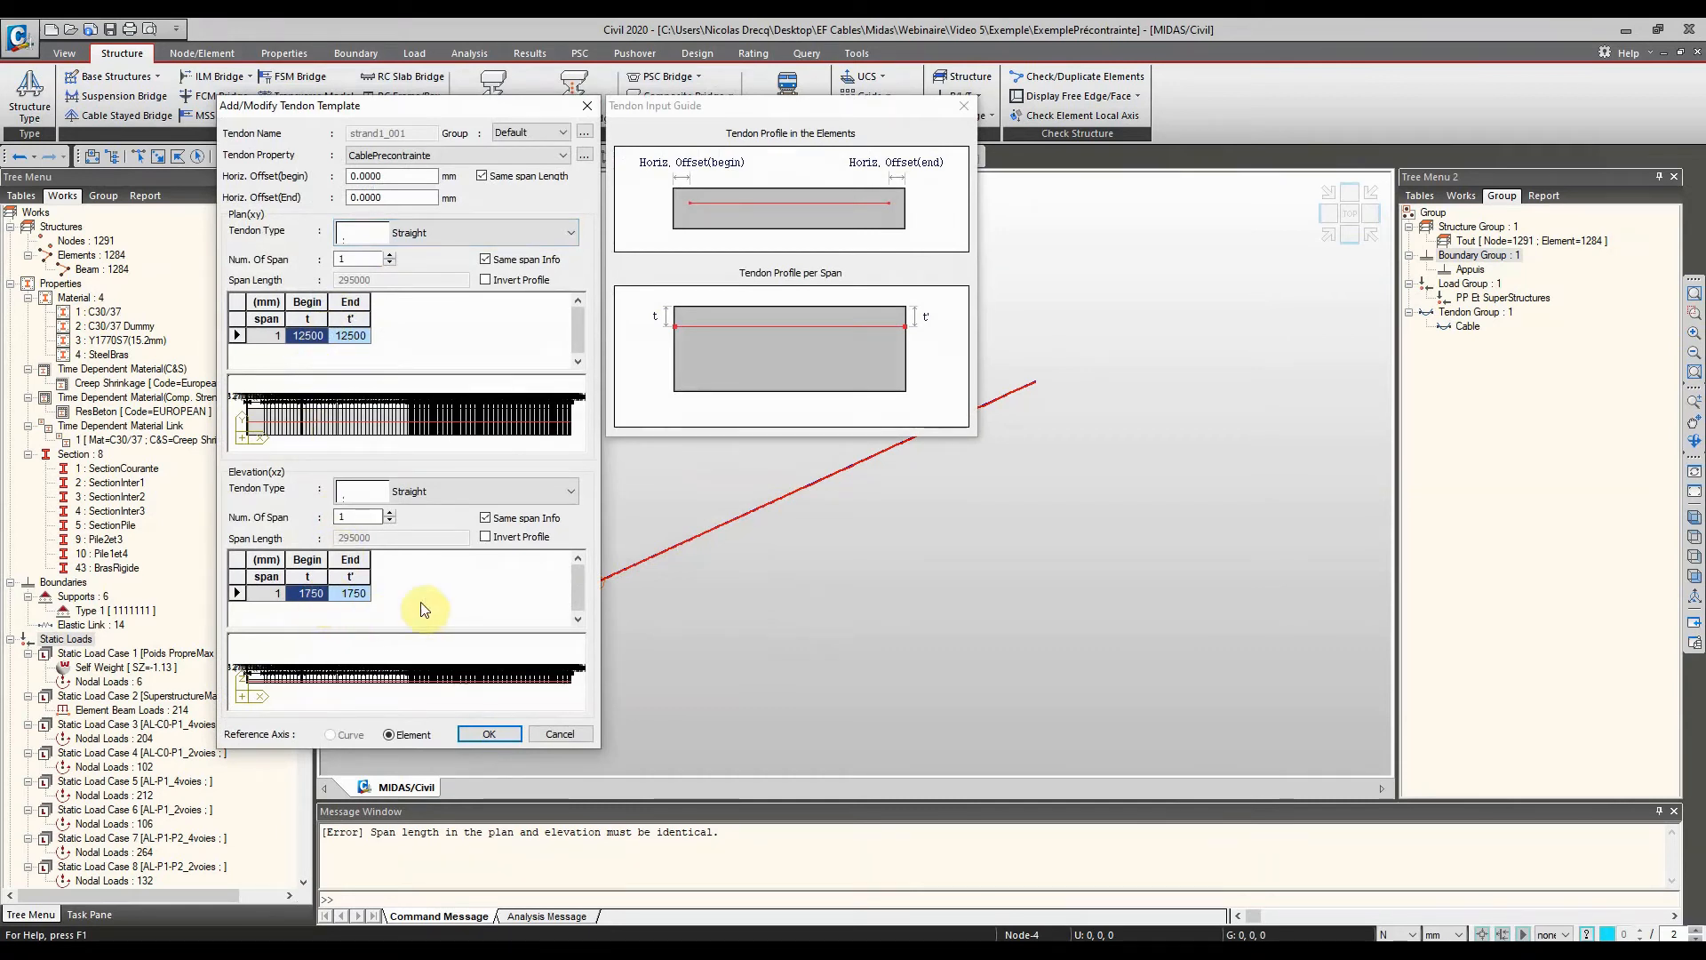
pyautogui.click(527, 133)
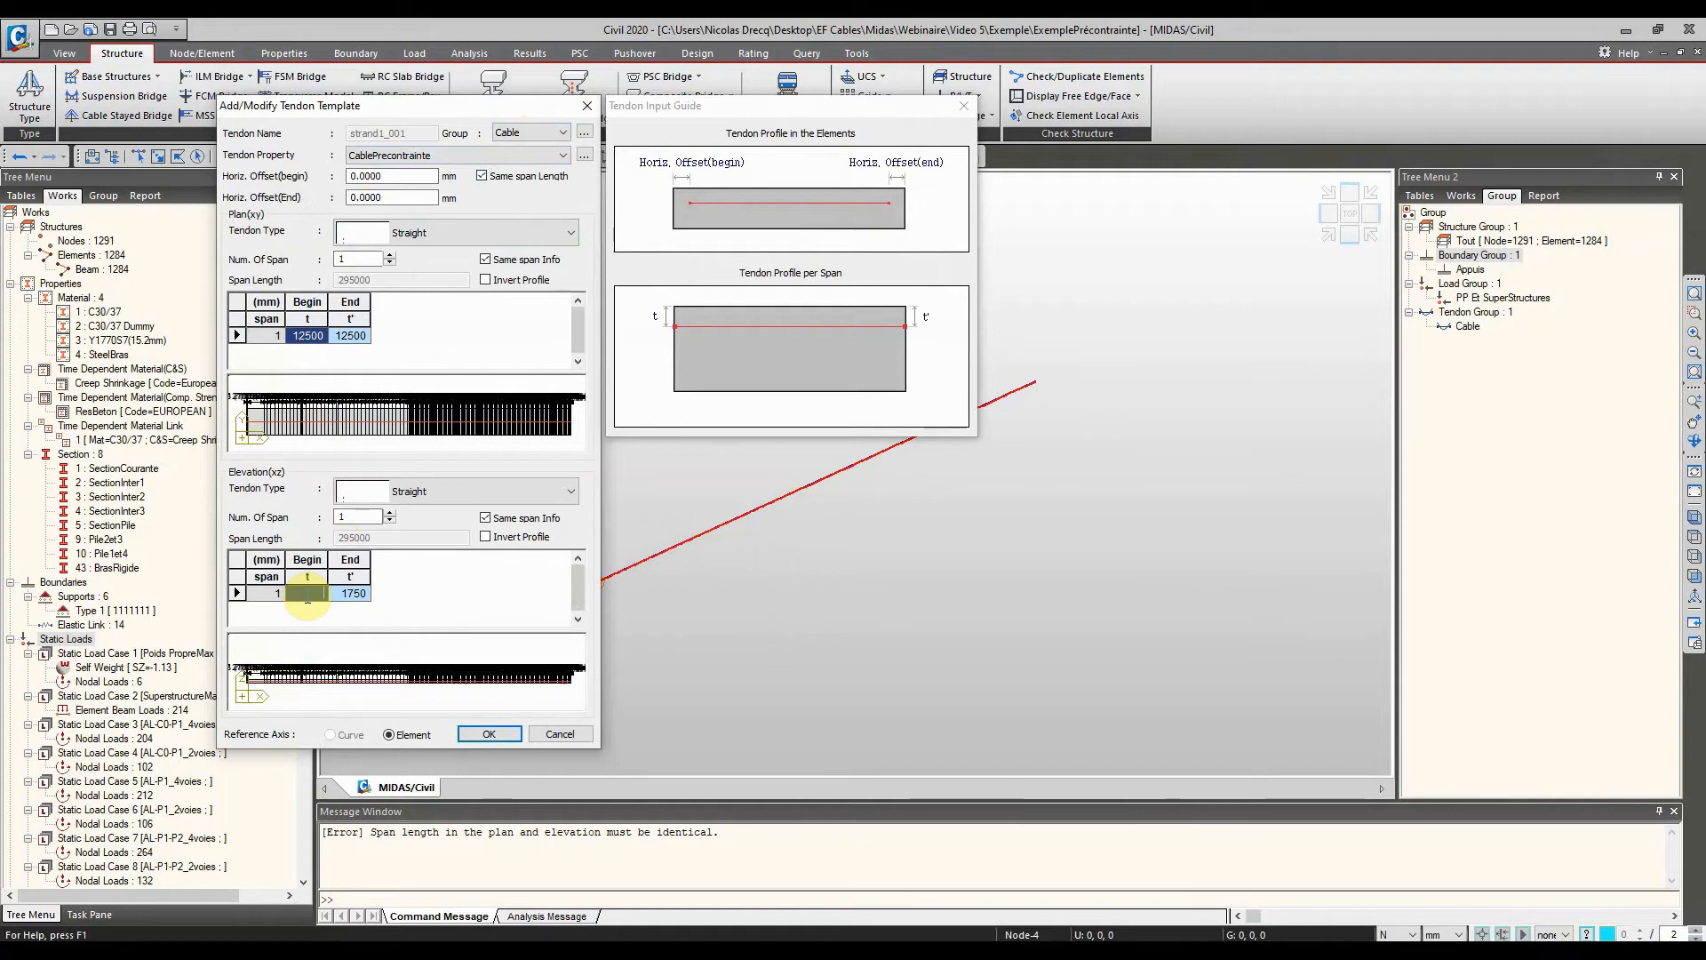
pyautogui.click(361, 592)
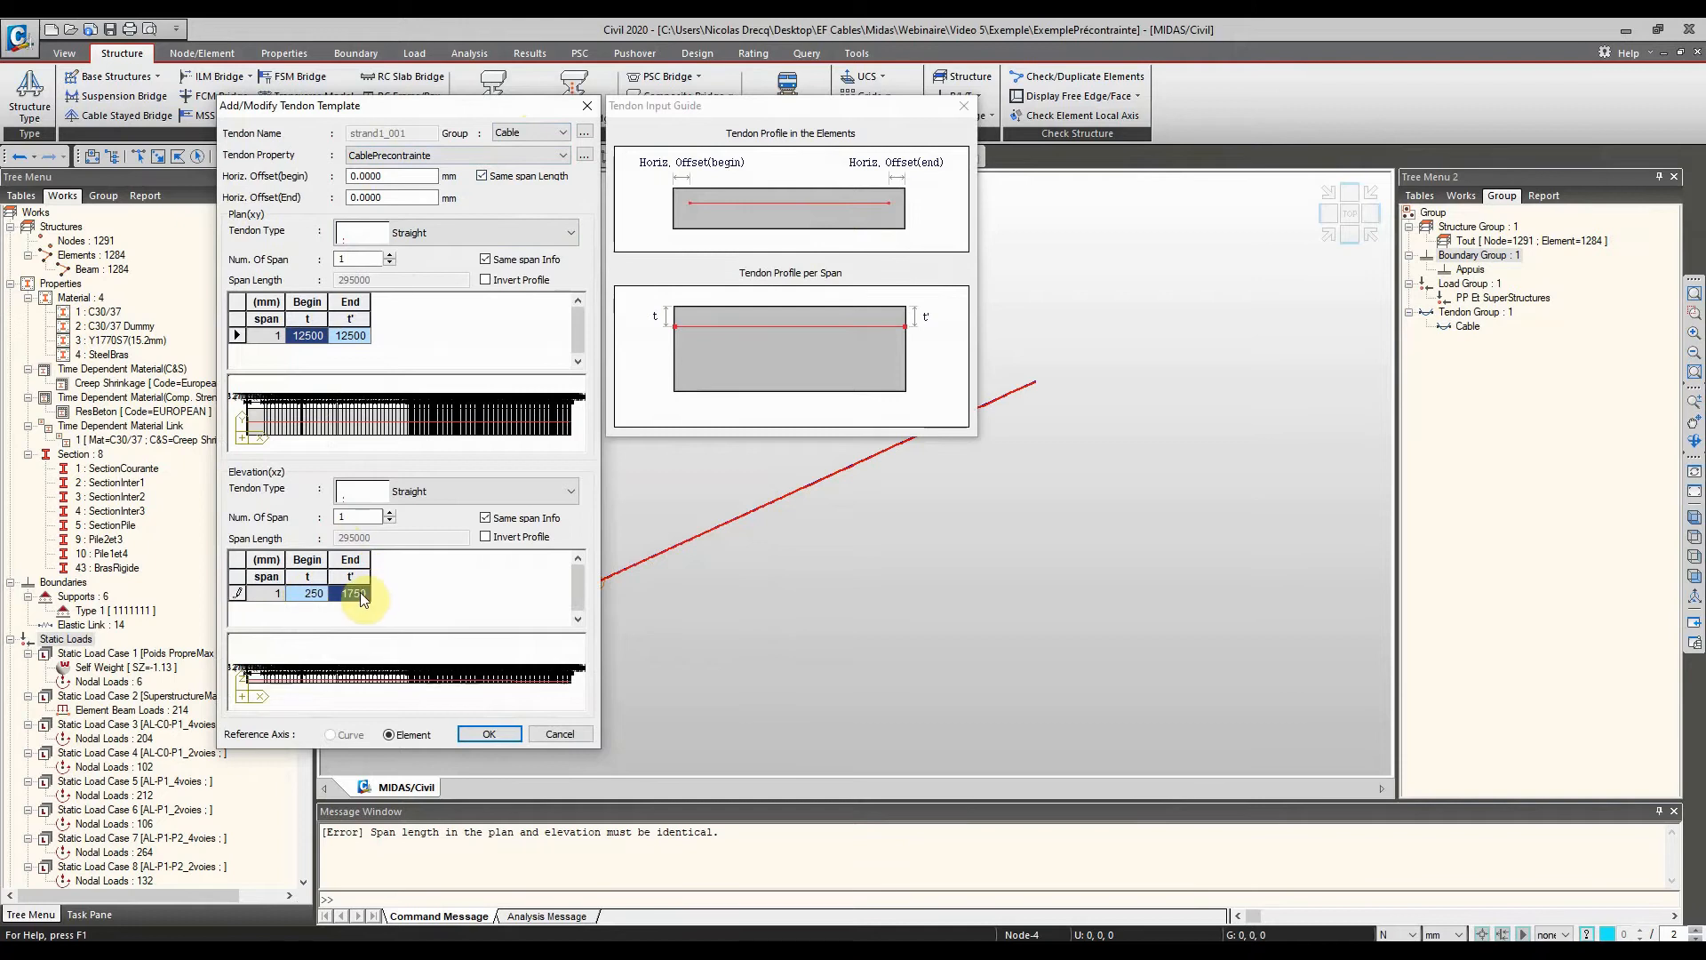
pyautogui.click(361, 591)
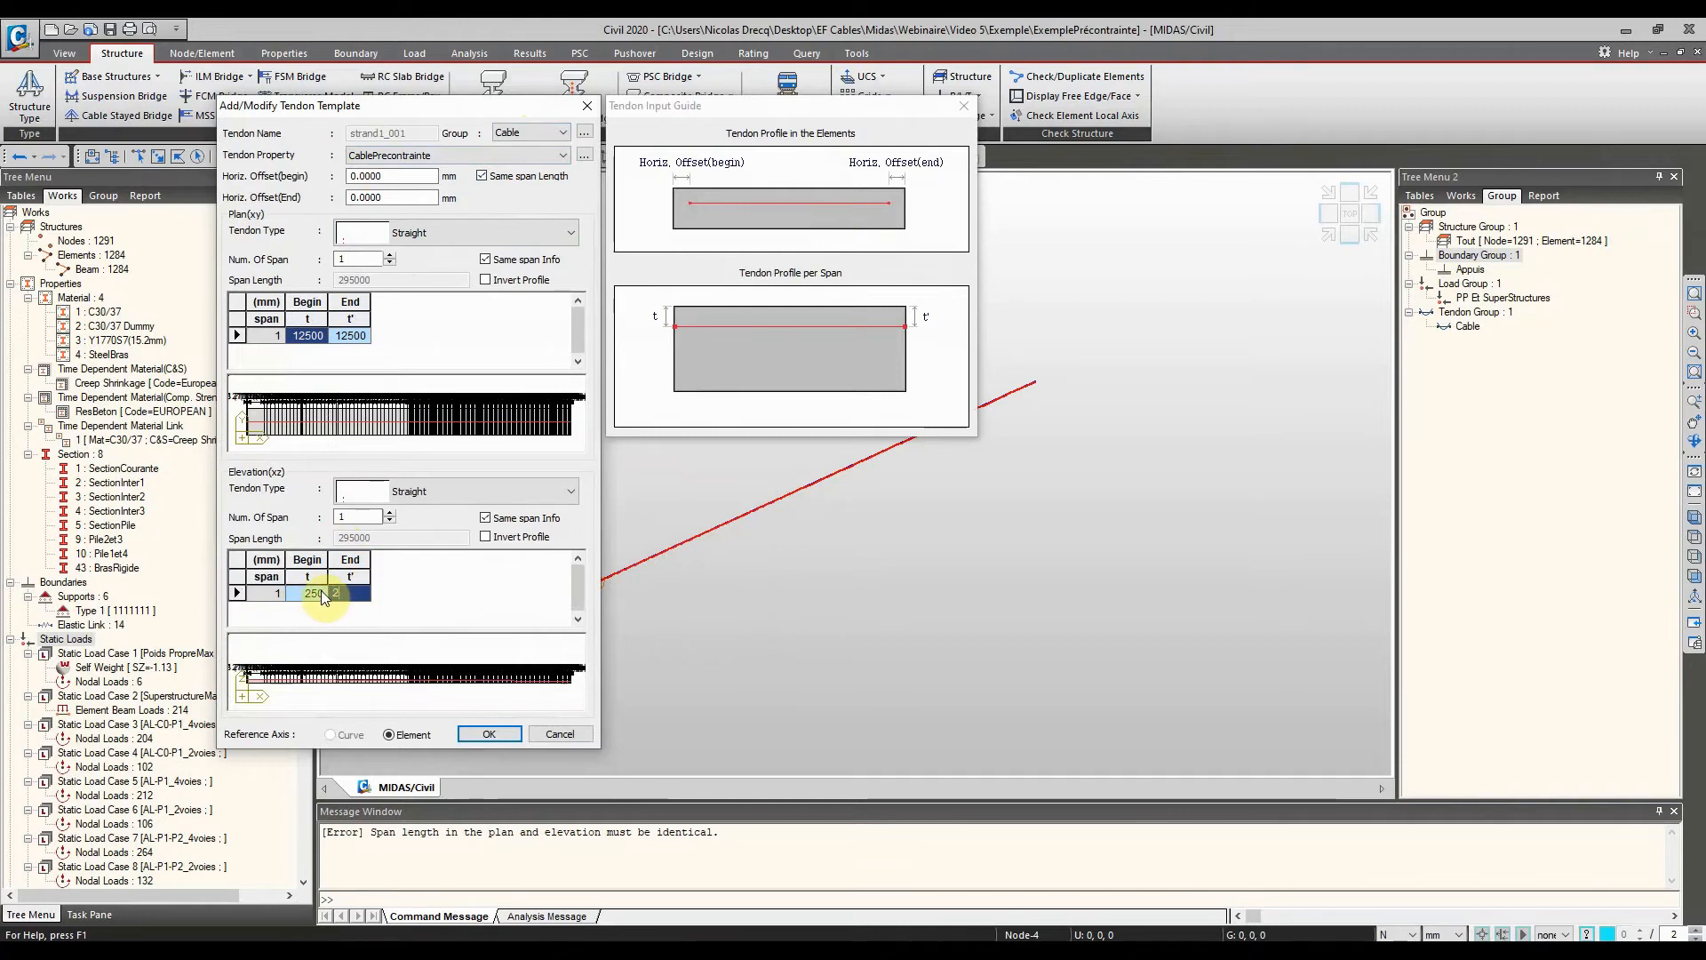
pyautogui.click(319, 591)
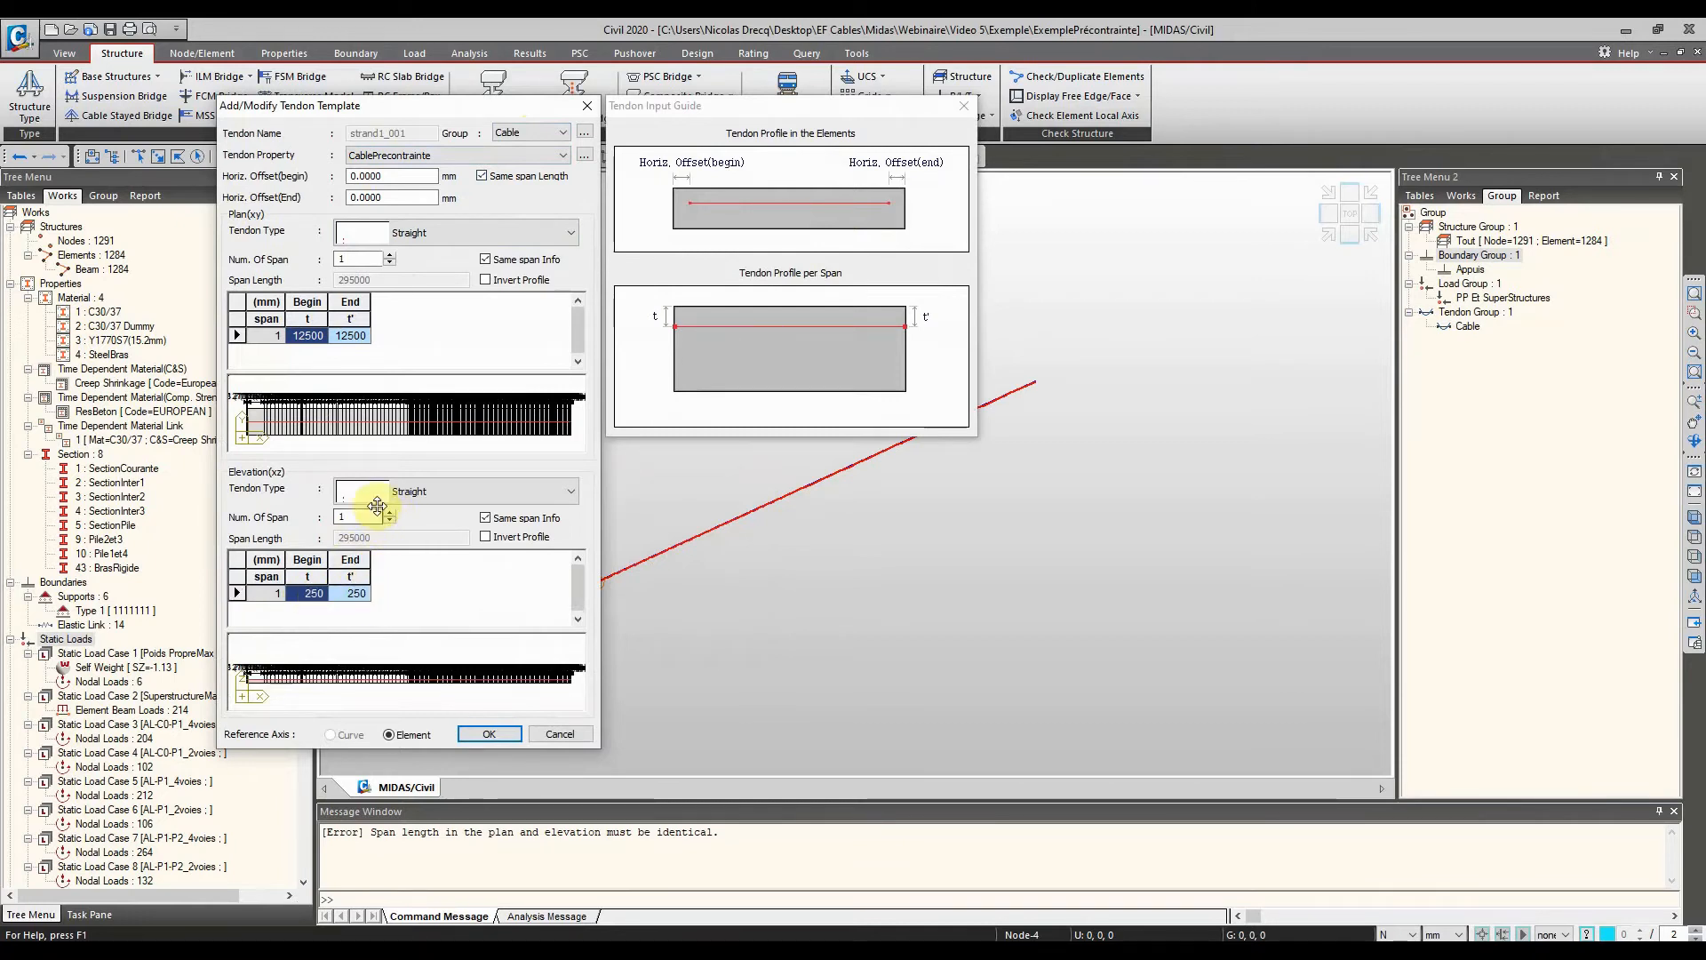
pyautogui.click(504, 738)
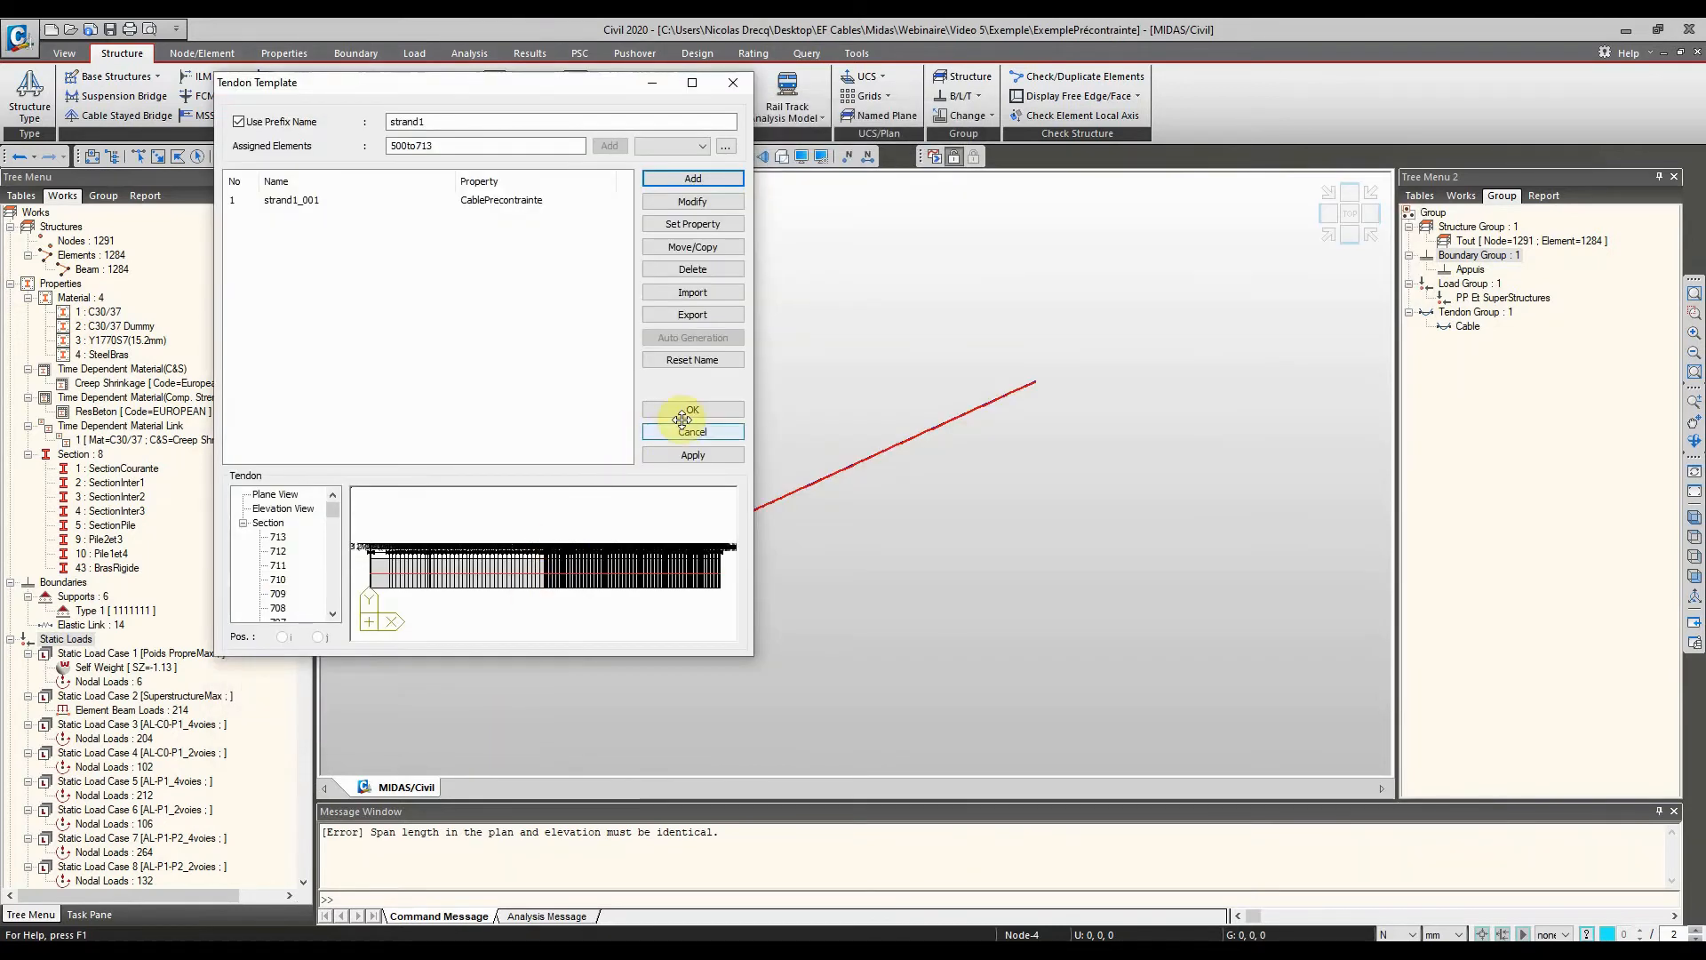
pyautogui.click(692, 409)
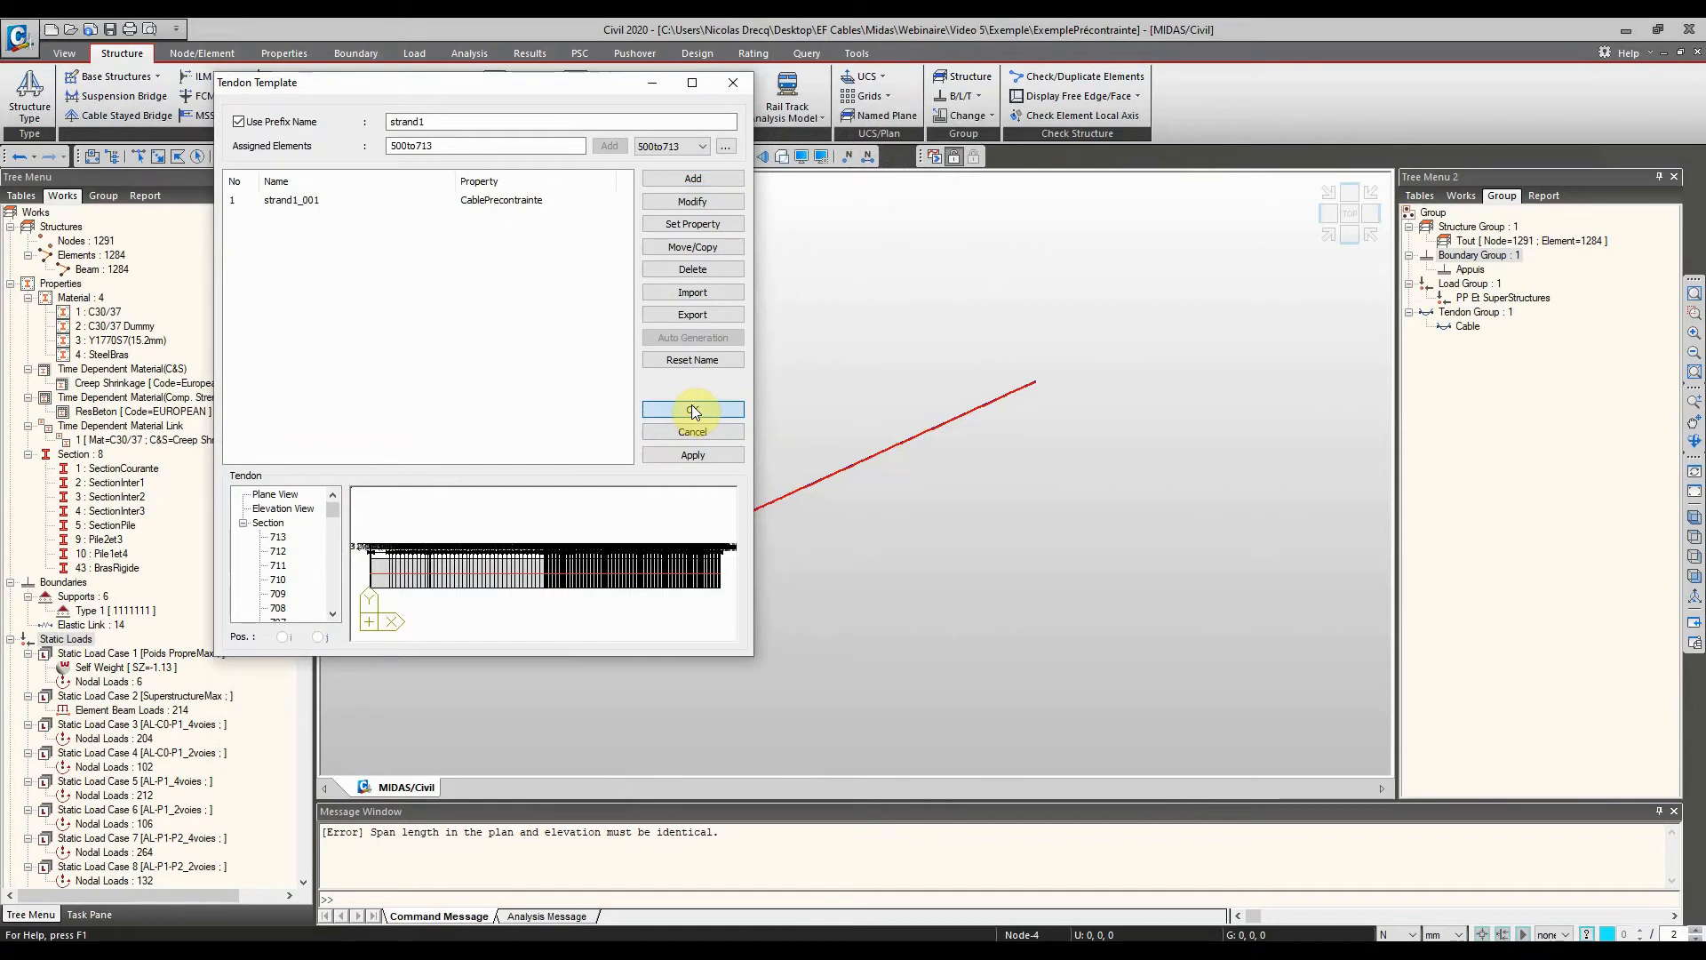
# Show the solid sections and examine the generated tendon's position in the deck from the front and at the girder end
pyautogui.click(783, 158)
pyautogui.keyDown('ctrl'); pyautogui.moveTo(631, 542); pyautogui.dragTo(450, 445, button='middle'); pyautogui.keyUp('ctrl')
pyautogui.scroll(10, 543, 492)
pyautogui.keyDown('ctrl'); pyautogui.moveTo(610, 428); pyautogui.dragTo(643, 306, button='middle'); pyautogui.keyUp('ctrl')
pyautogui.click(1358, 237)
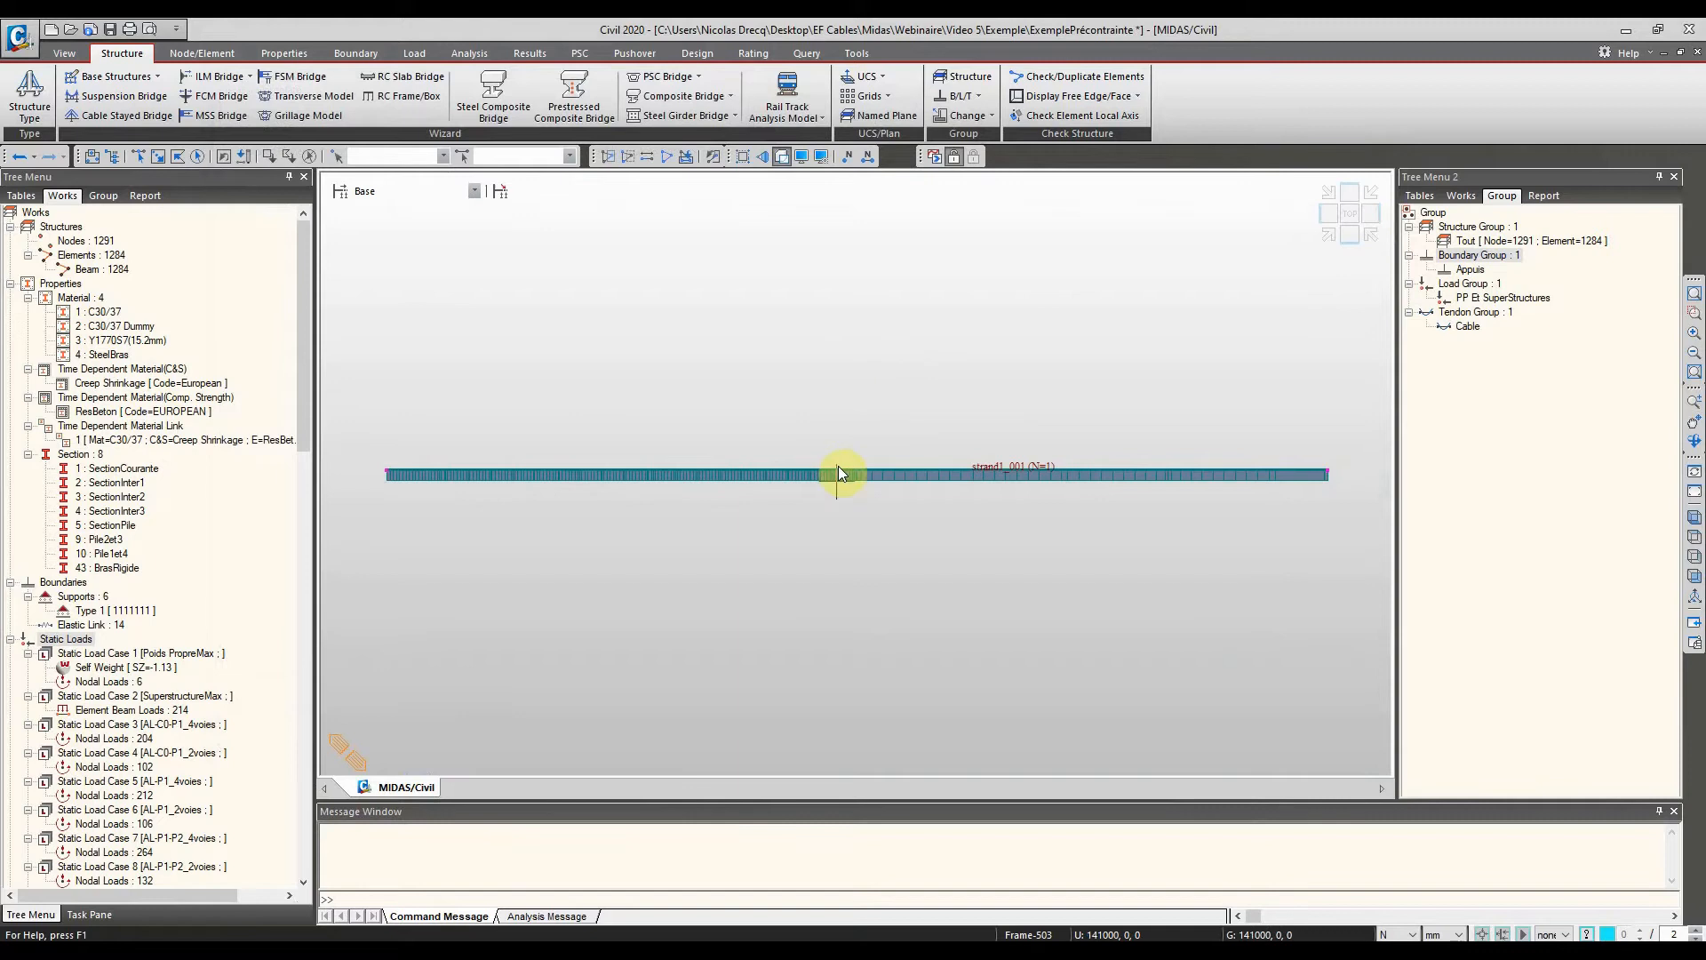
pyautogui.scroll(5, 969, 510)
pyautogui.scroll(2, 993, 428)
pyautogui.moveTo(744, 322); pyautogui.dragTo(1434, 227, button='middle')
pyautogui.moveTo(766, 252); pyautogui.dragTo(909, 338, button='middle')
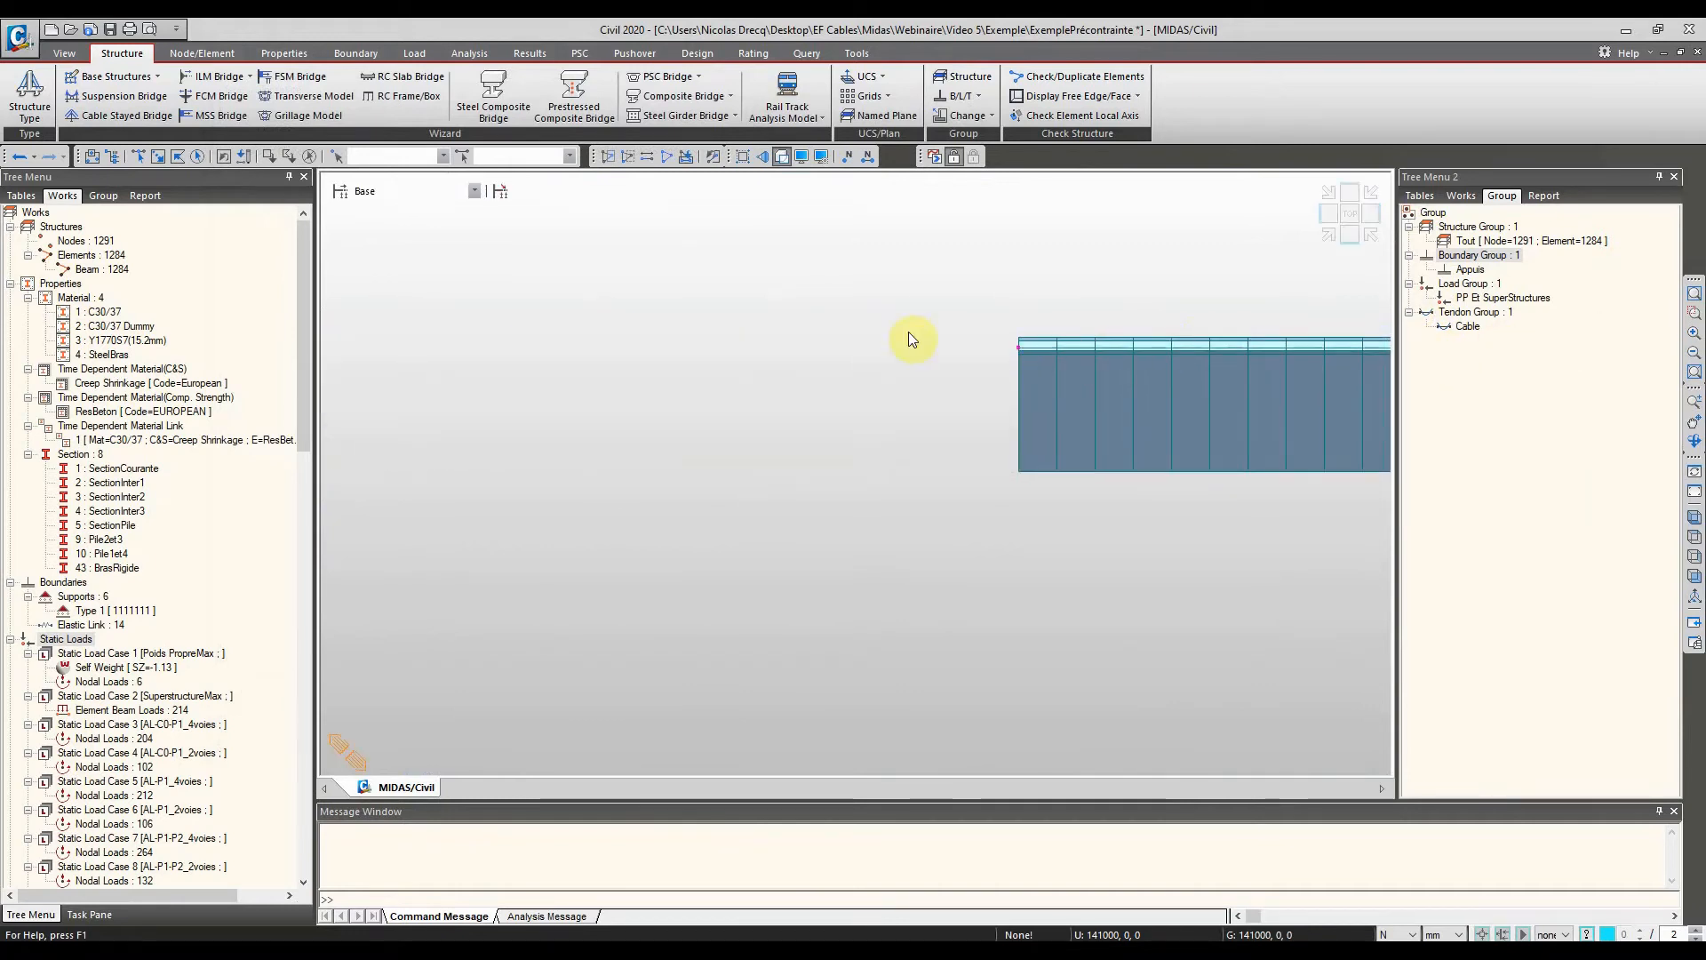
# Open the profile properties of tendon strand1_001 and review its plan and elevation coordinates
pyautogui.scroll(-20, 84, 711)
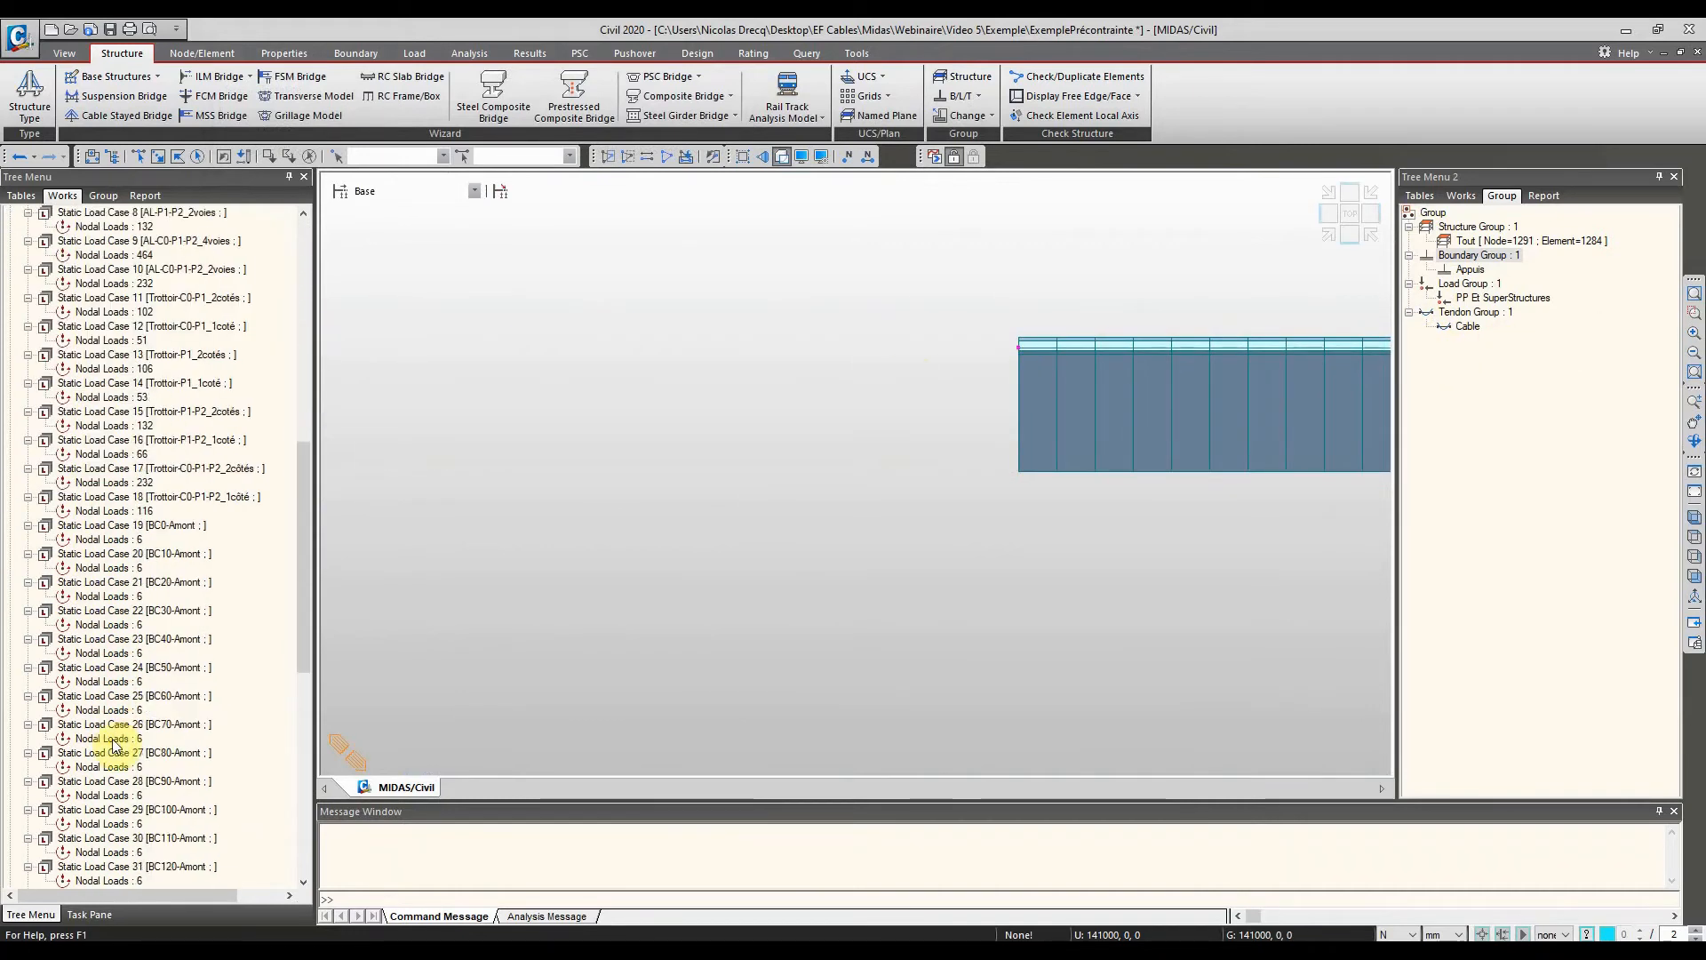
pyautogui.scroll(-6, 115, 766)
pyautogui.click(96, 868)
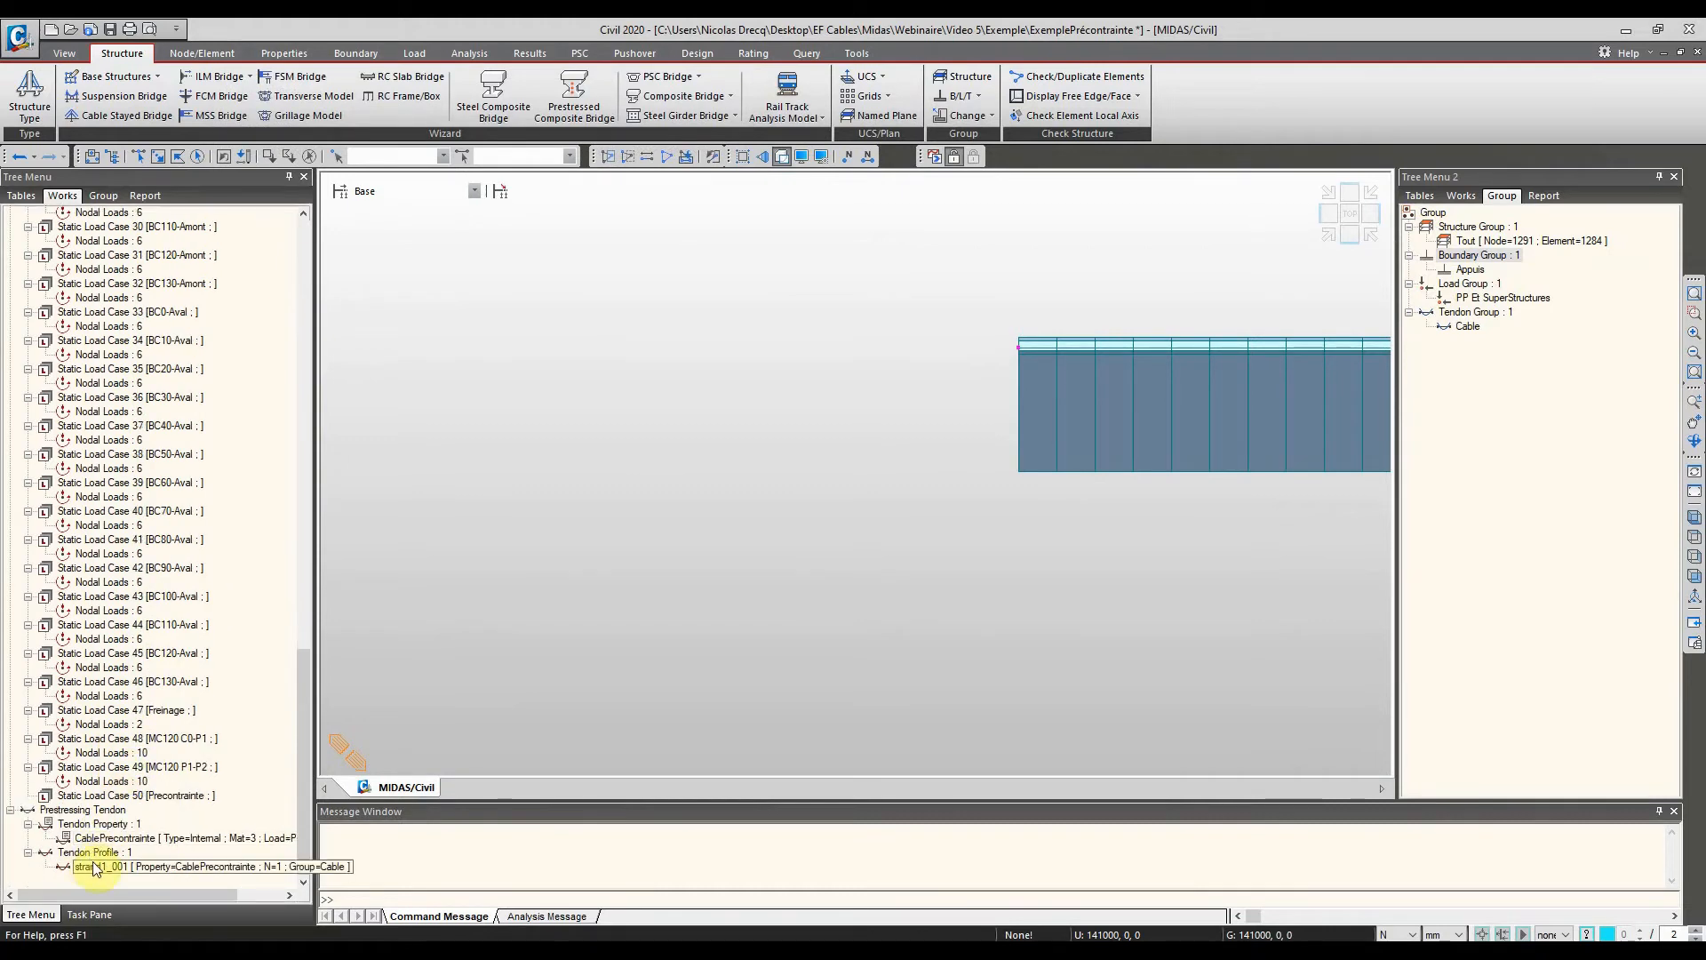
pyautogui.rightClick(96, 868)
pyautogui.click(131, 862)
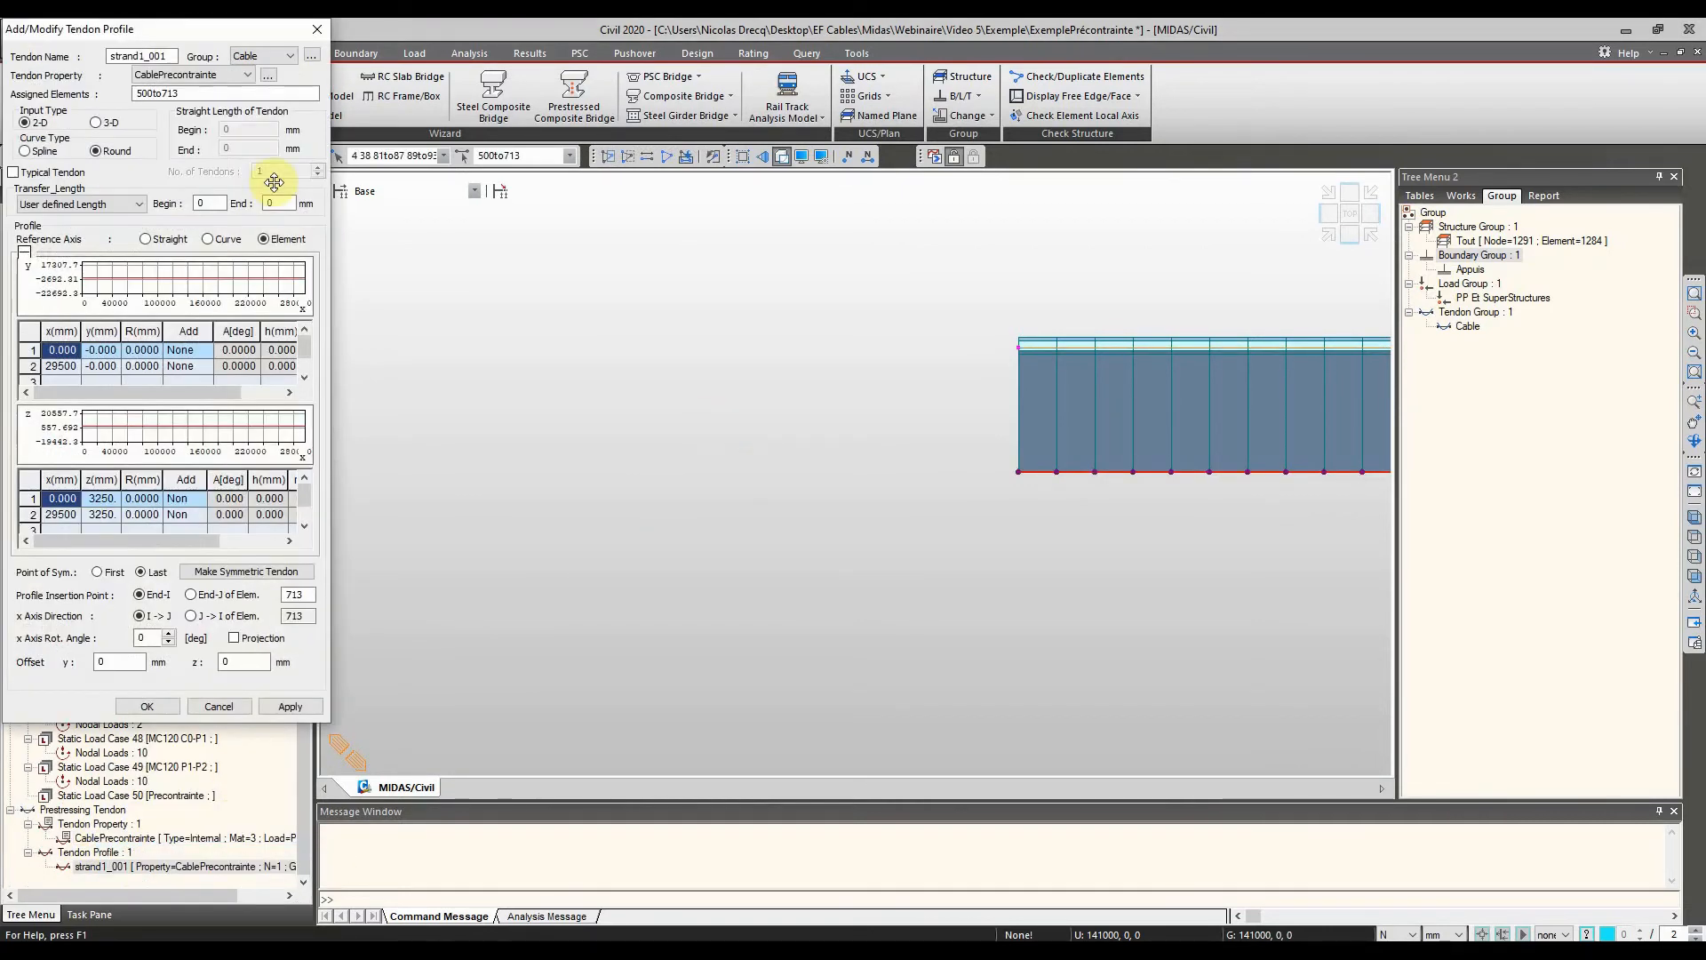
pyautogui.moveTo(211, 32); pyautogui.dragTo(622, 114)
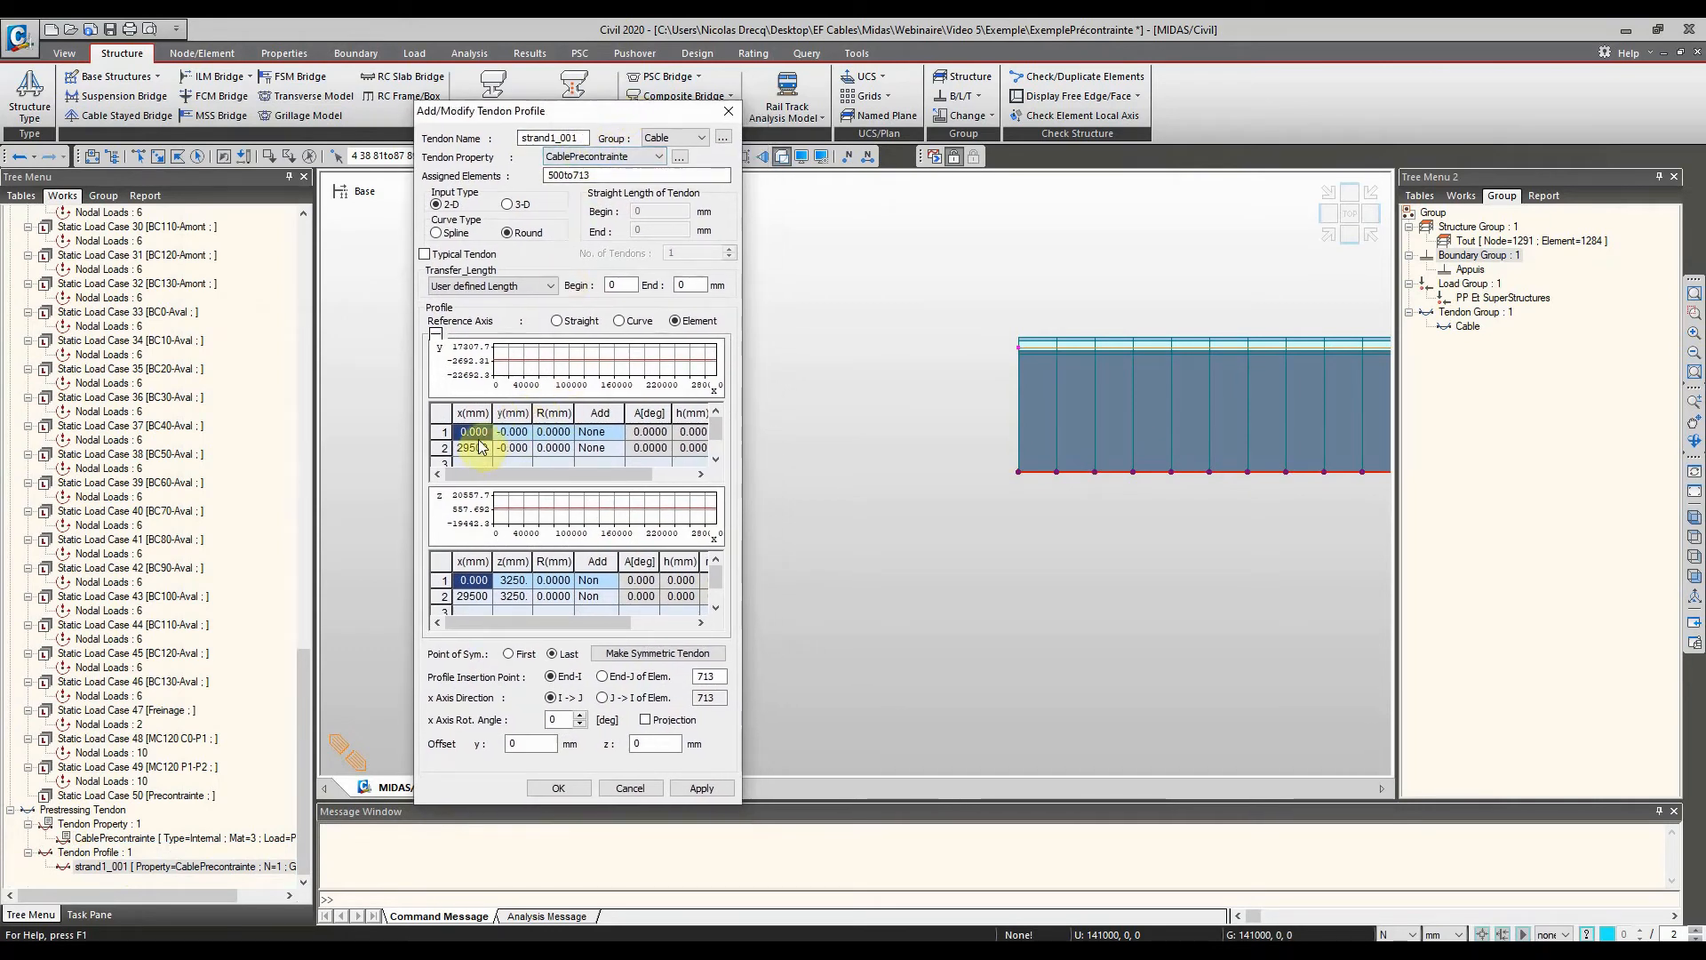
pyautogui.moveTo(567, 469); pyautogui.dragTo(455, 474)
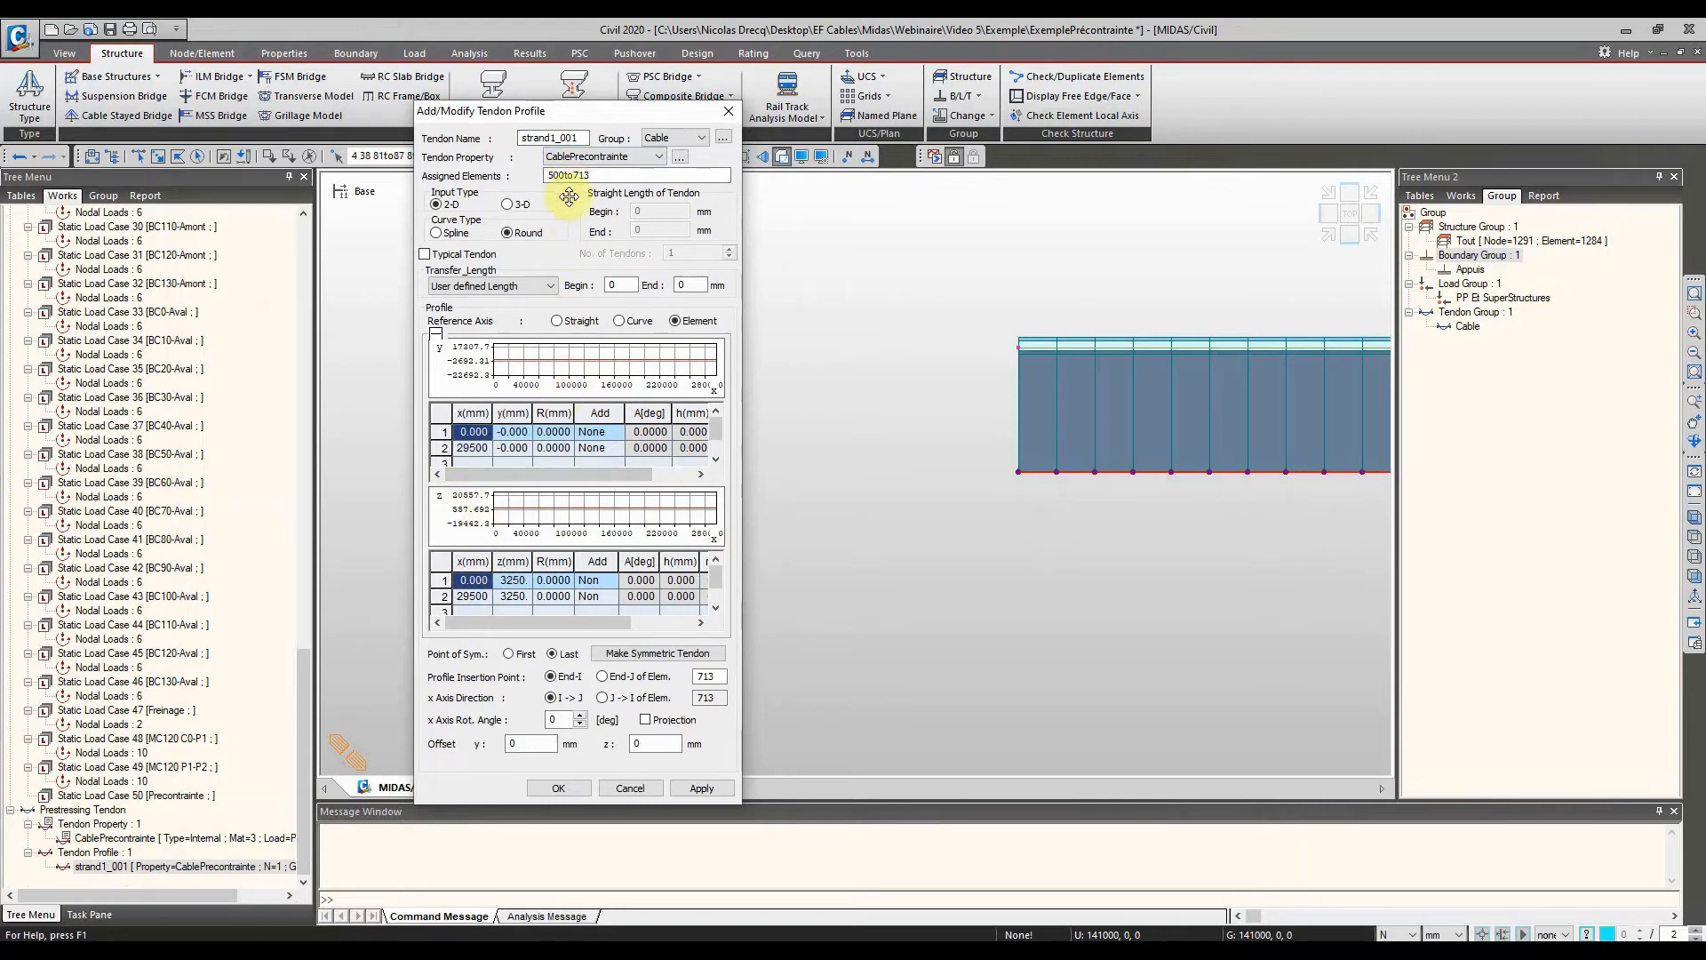
pyautogui.moveTo(512, 621); pyautogui.dragTo(448, 621)
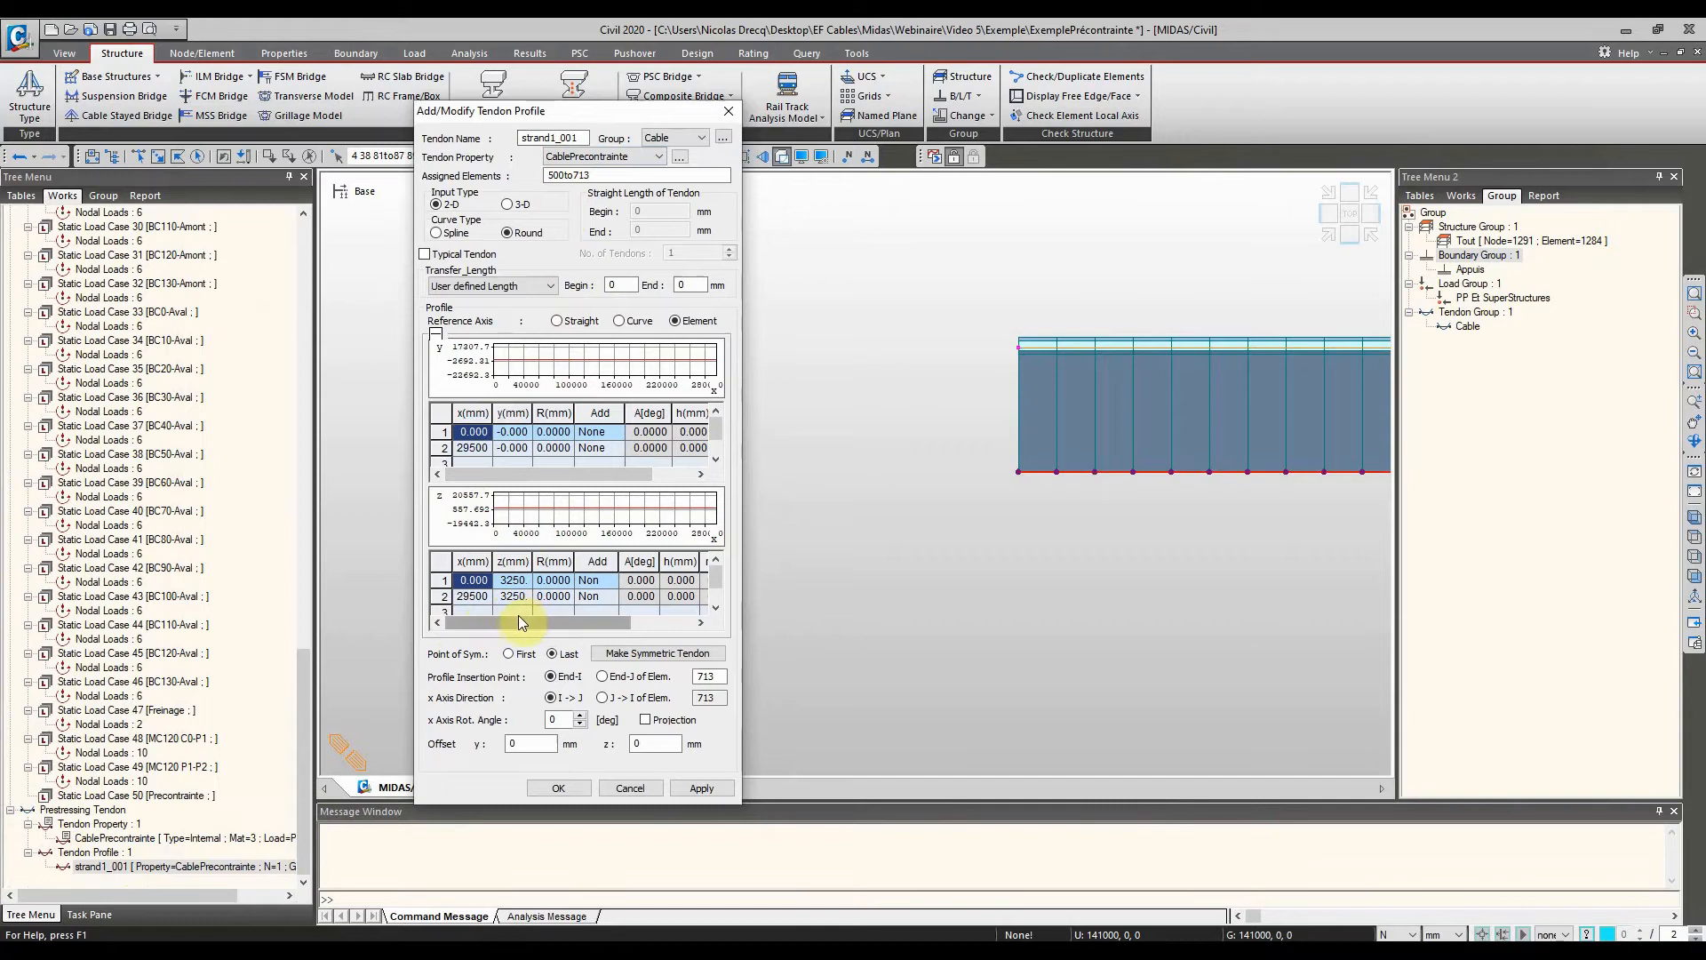
# Set the elevation z coordinate of both tendon profile points to 250 mm and save the profile
pyautogui.click(520, 583)
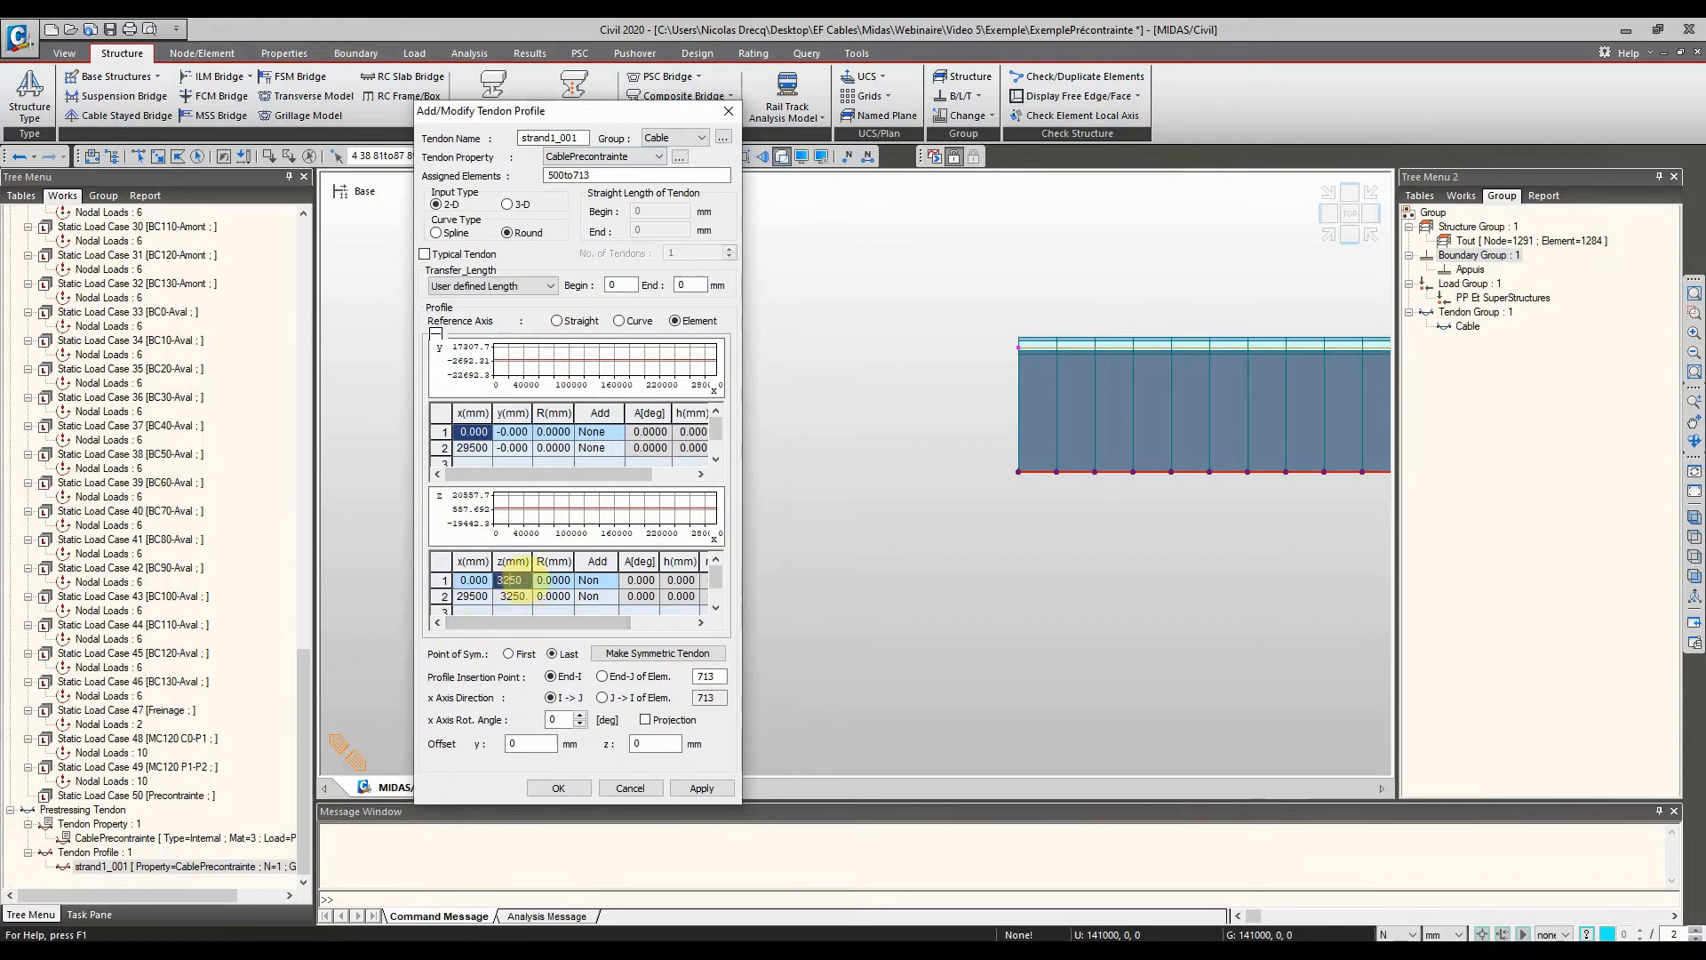
pyautogui.write('250')
pyautogui.click(511, 597)
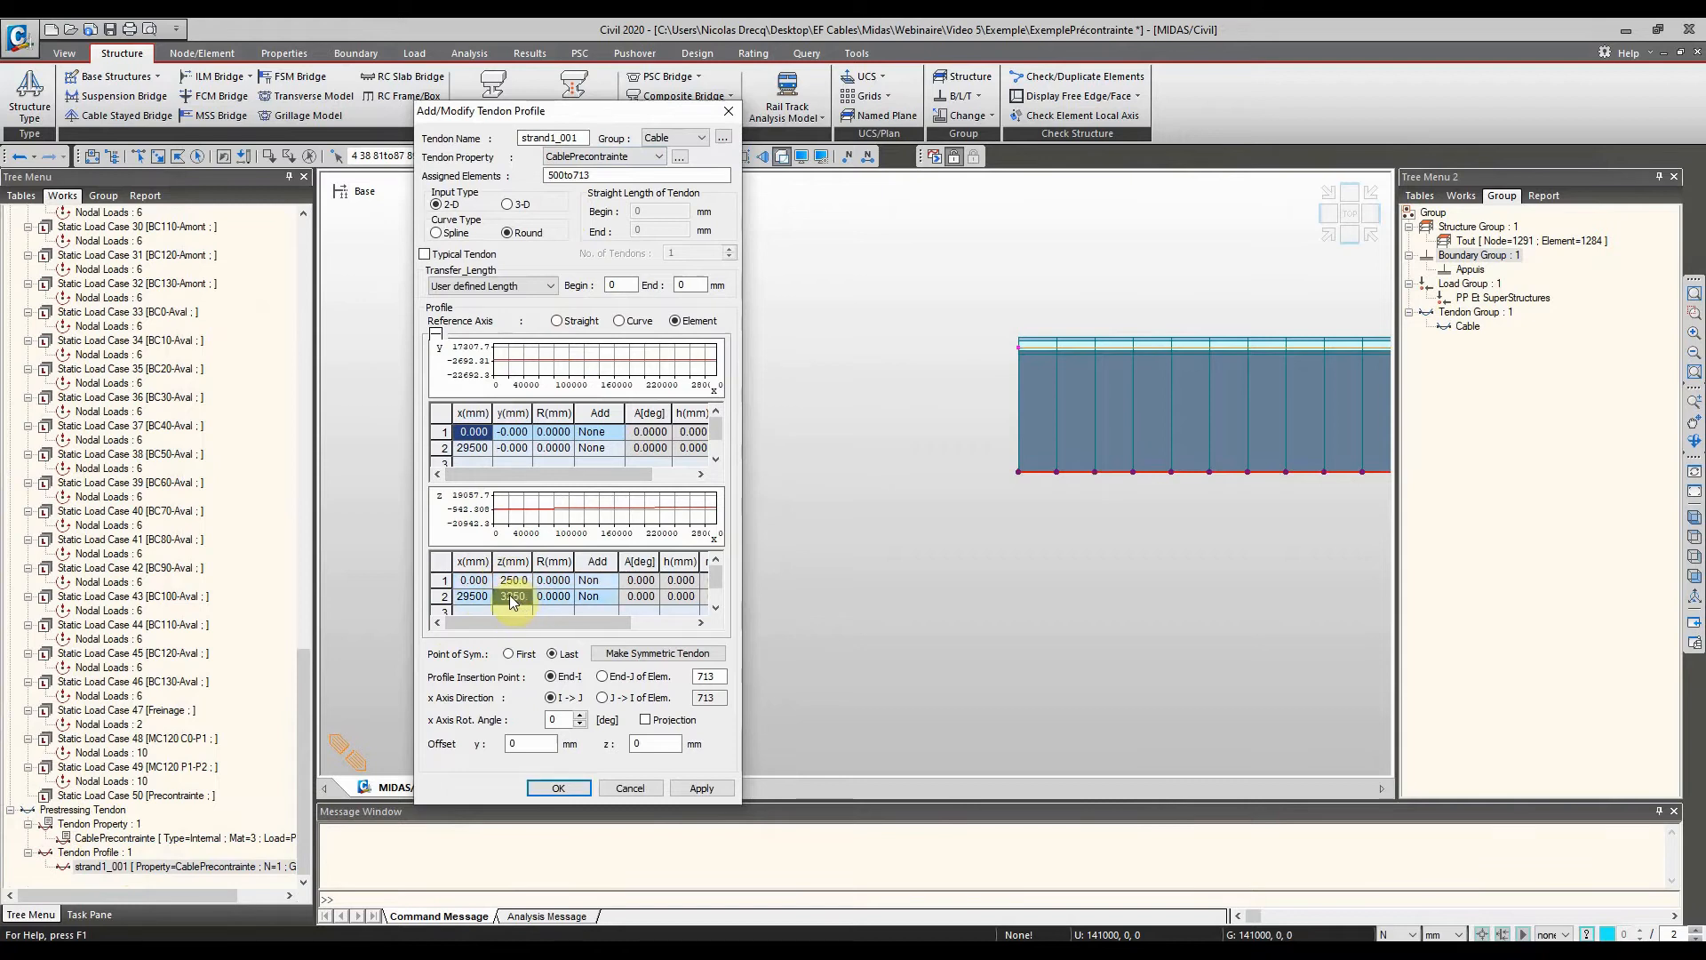
pyautogui.write('250')
pyautogui.click(513, 581)
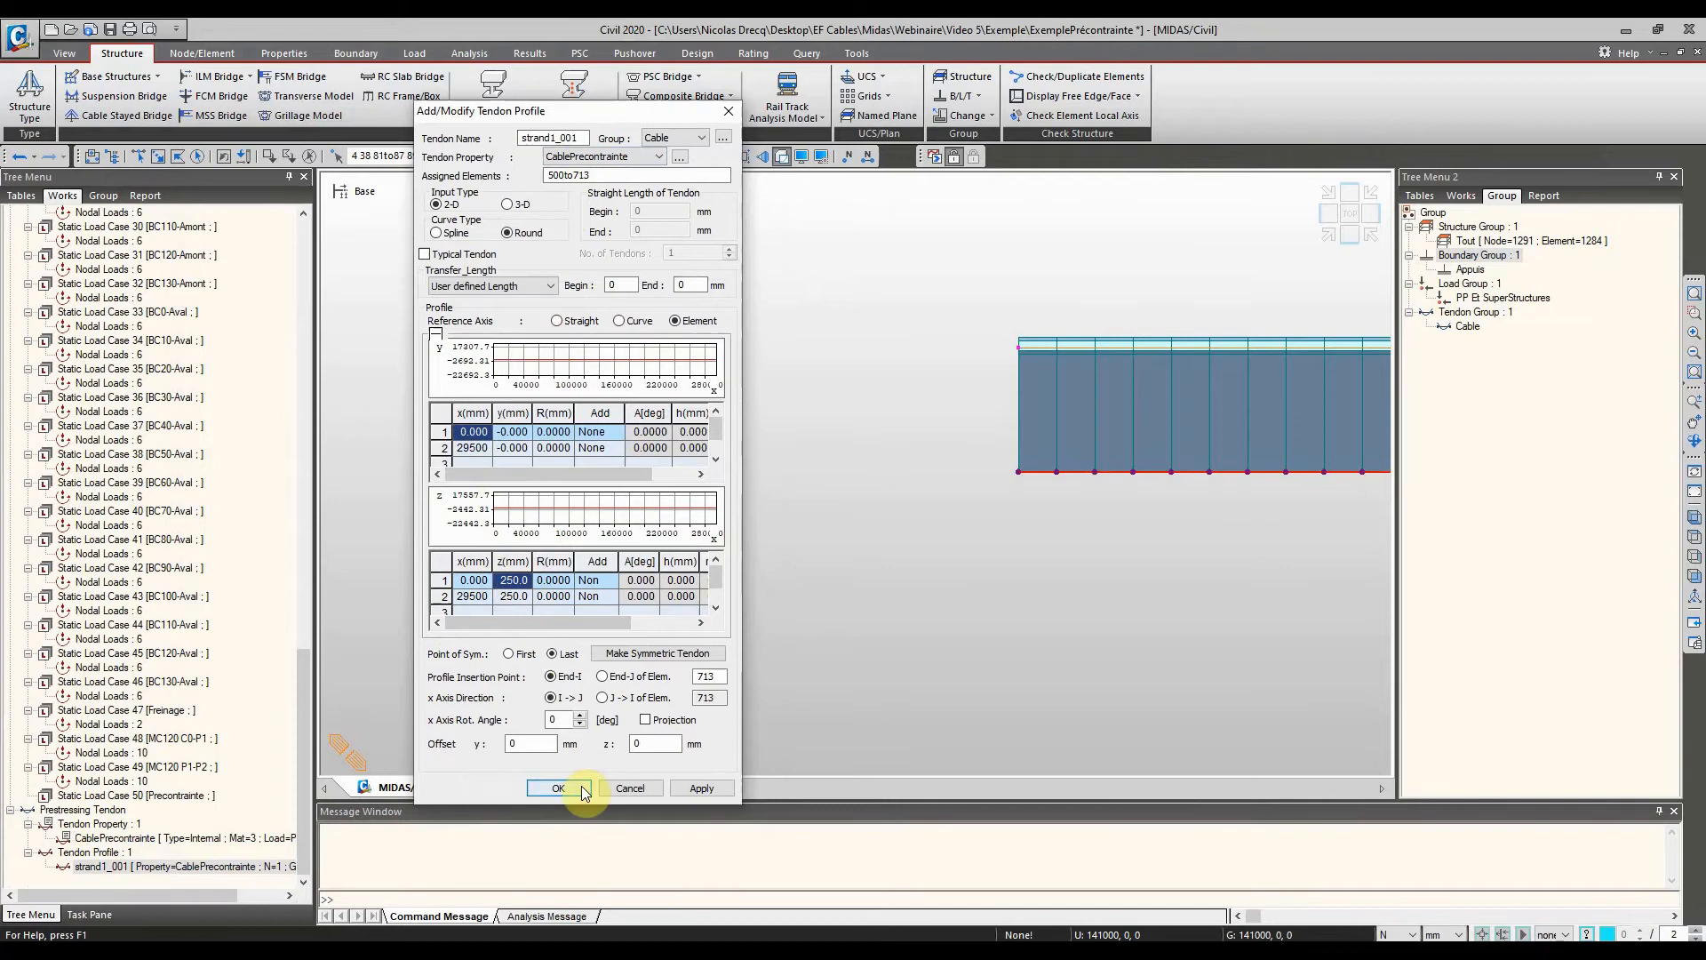
pyautogui.click(583, 791)
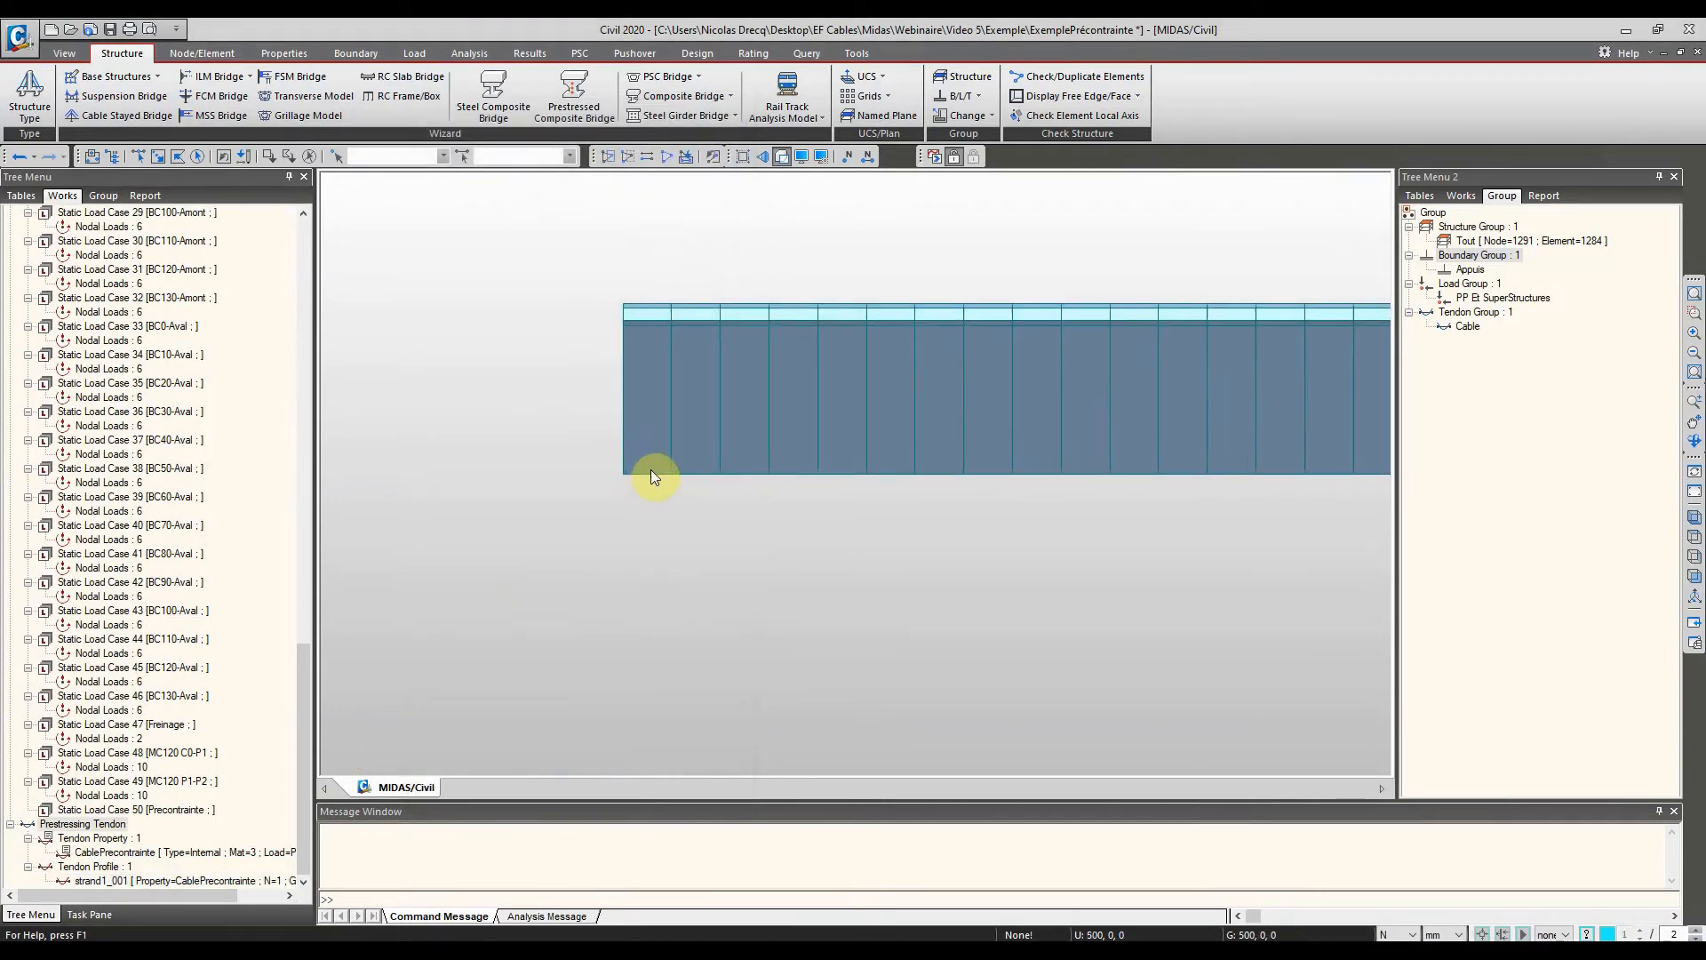
# Display tendon strand1_001 in the model and inspect its position near the bottom of the deck
pyautogui.click(124, 852)
pyautogui.rightClick(124, 881)
pyautogui.click(173, 827)
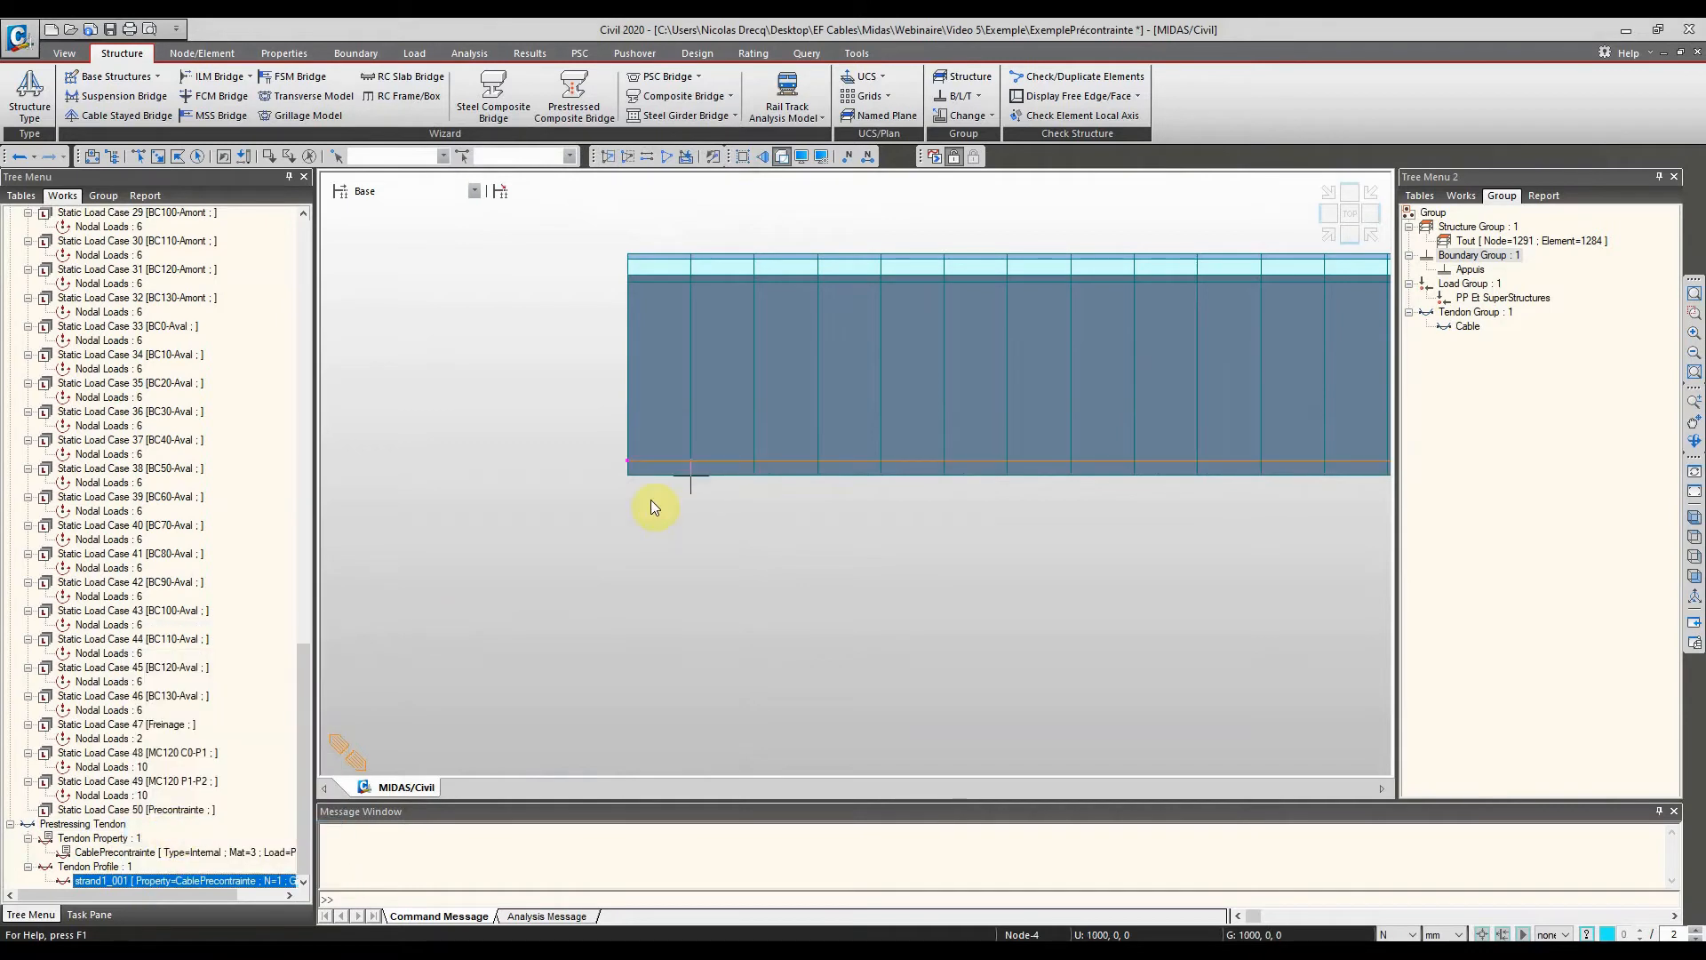
pyautogui.scroll(-6, 650, 501)
pyautogui.moveTo(656, 467); pyautogui.dragTo(325, 297, button='middle')
pyautogui.scroll(-2, 414, 424)
pyautogui.scroll(-2, 414, 425)
pyautogui.keyDown('ctrl'); pyautogui.moveTo(414, 424); pyautogui.dragTo(520, 451, button='middle'); pyautogui.keyUp('ctrl')
pyautogui.scroll(-3, 520, 451)
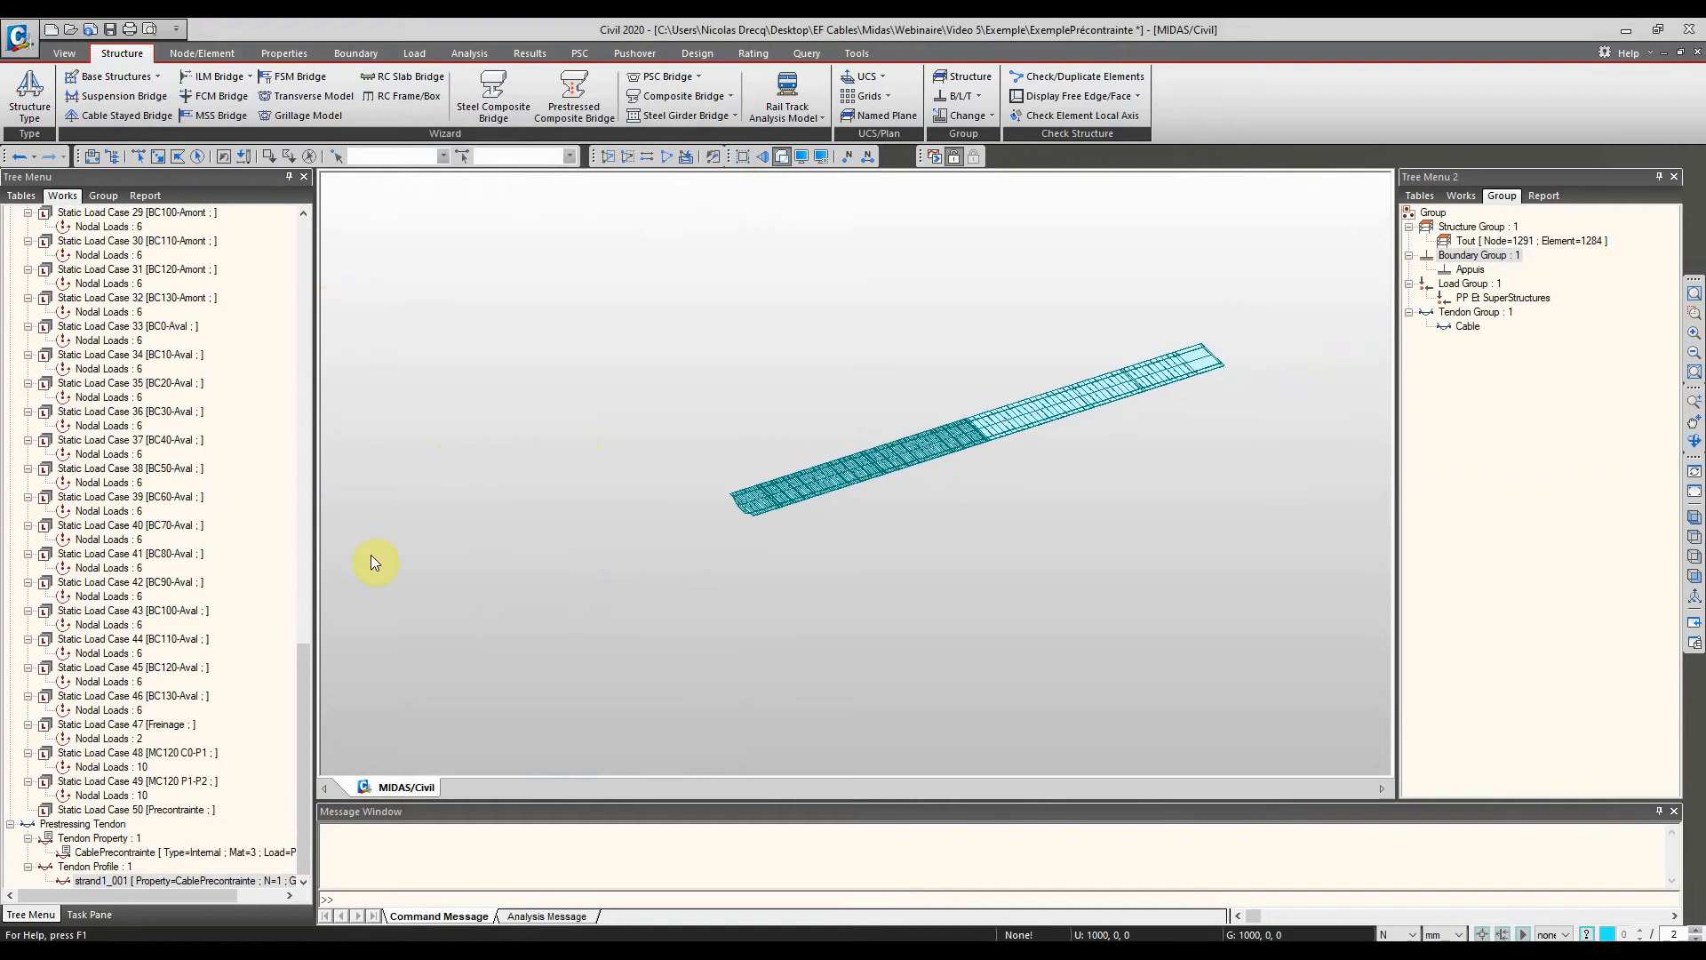
# Reopen the profile properties of tendon strand1_001 for review, close them, and view the deck from another angle
pyautogui.rightClick(146, 883)
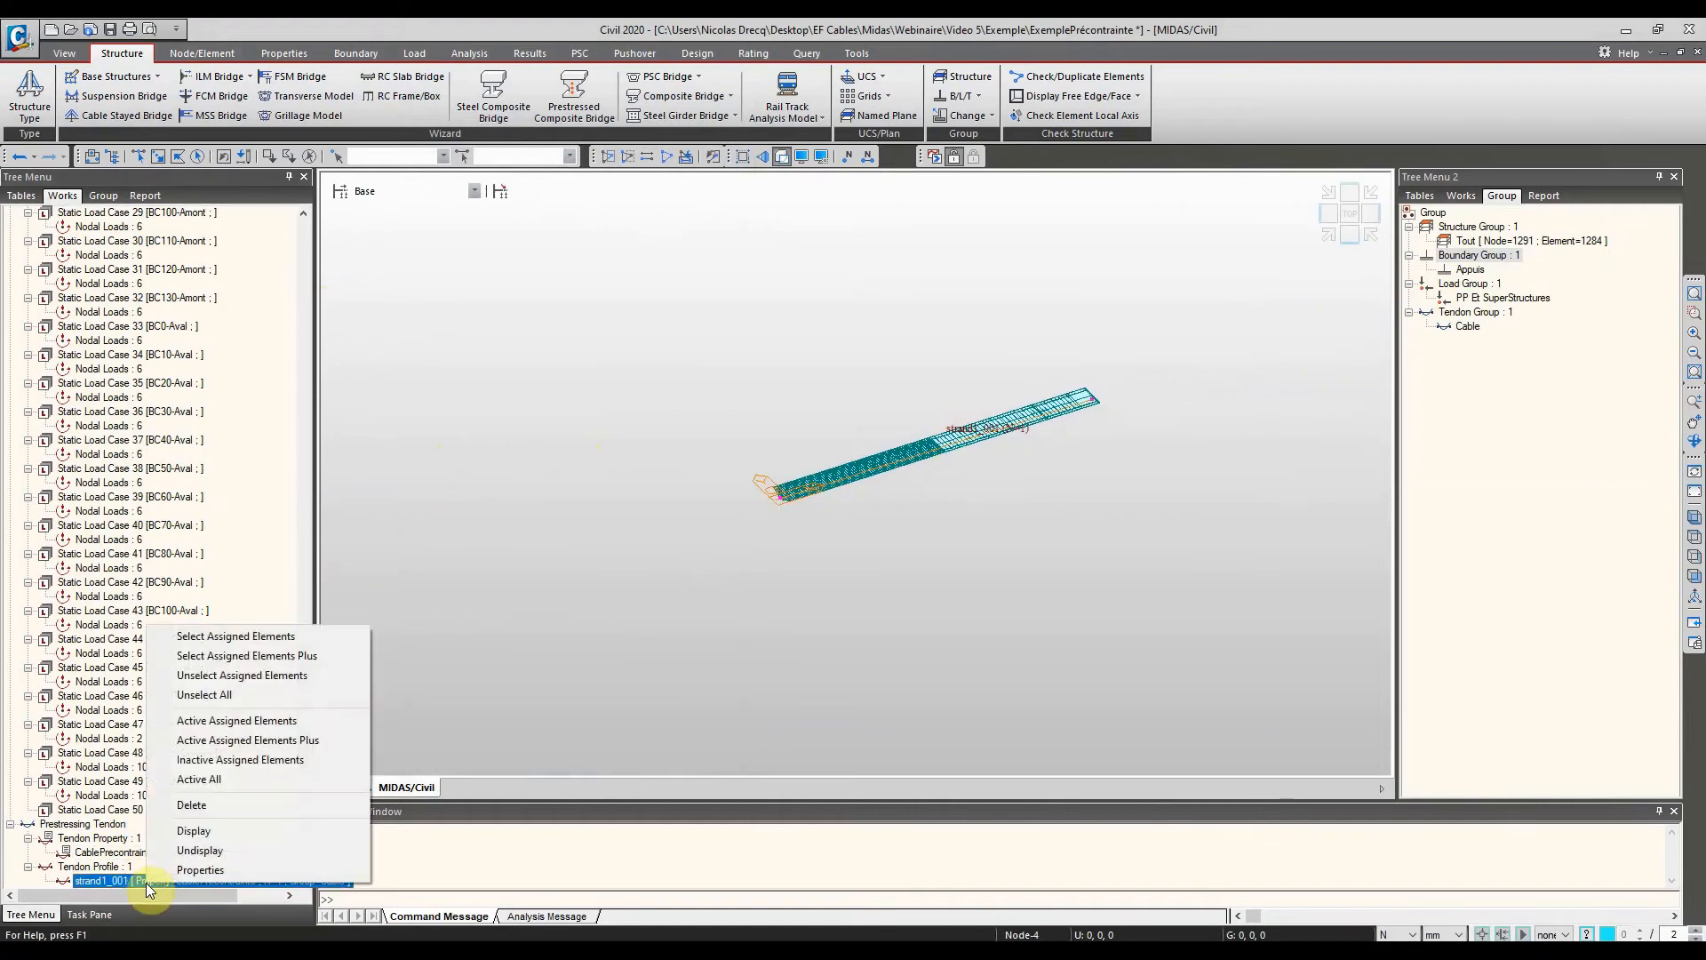
pyautogui.click(221, 871)
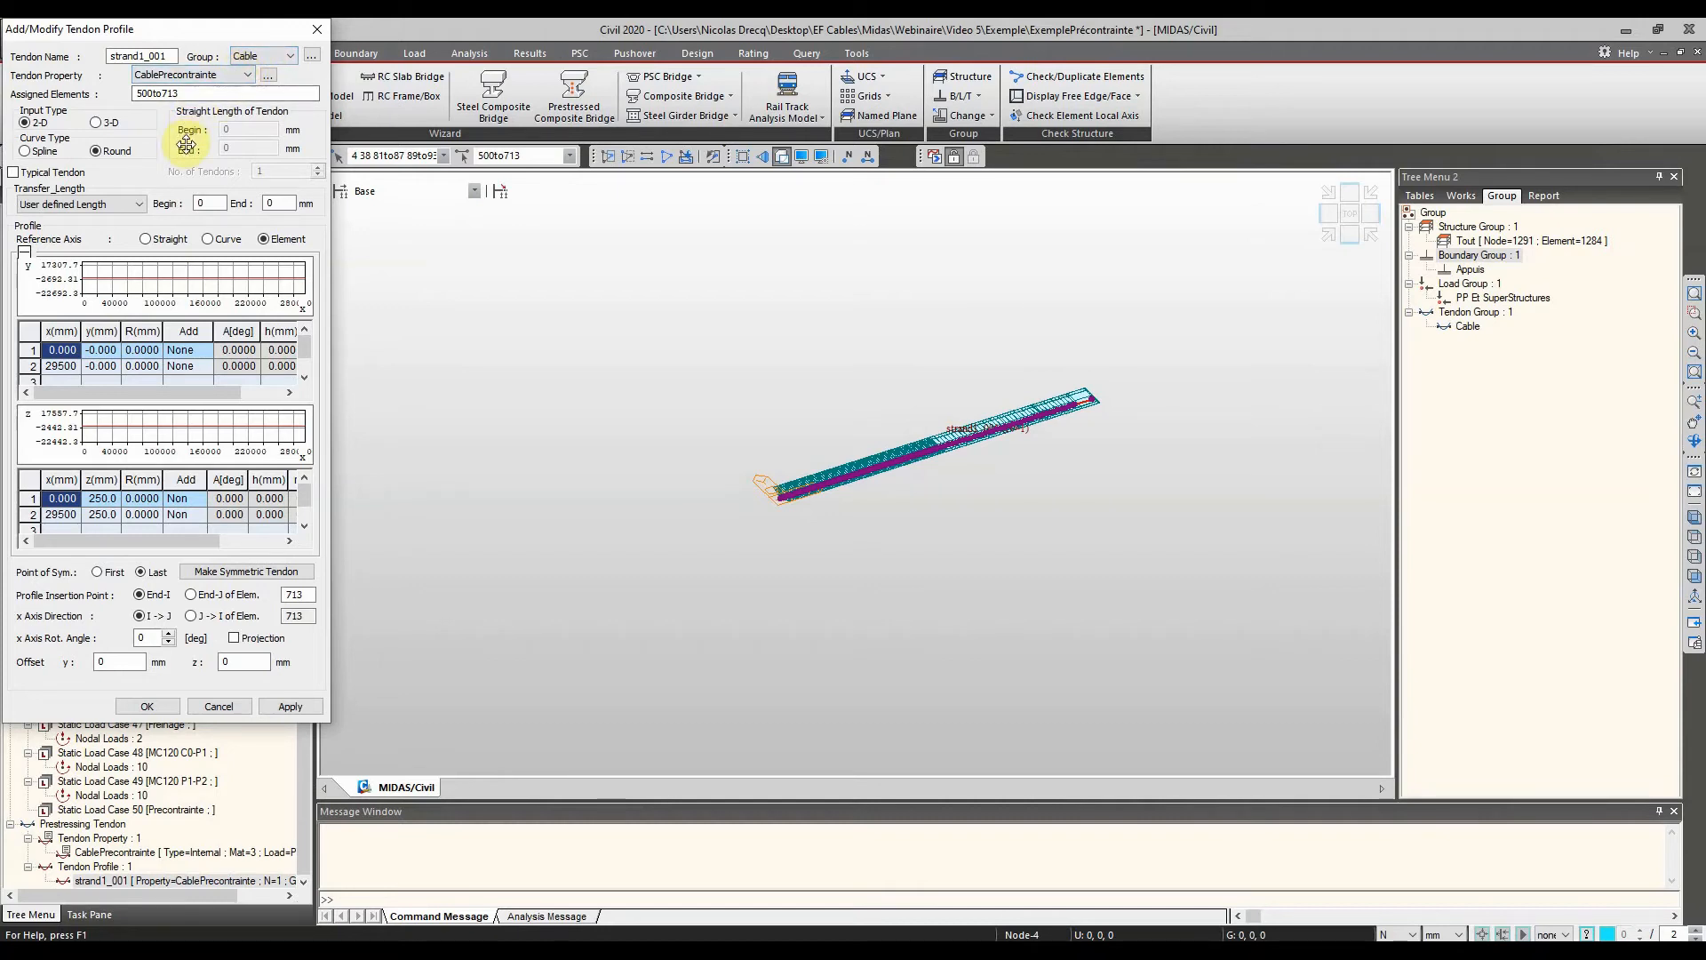
pyautogui.click(317, 30)
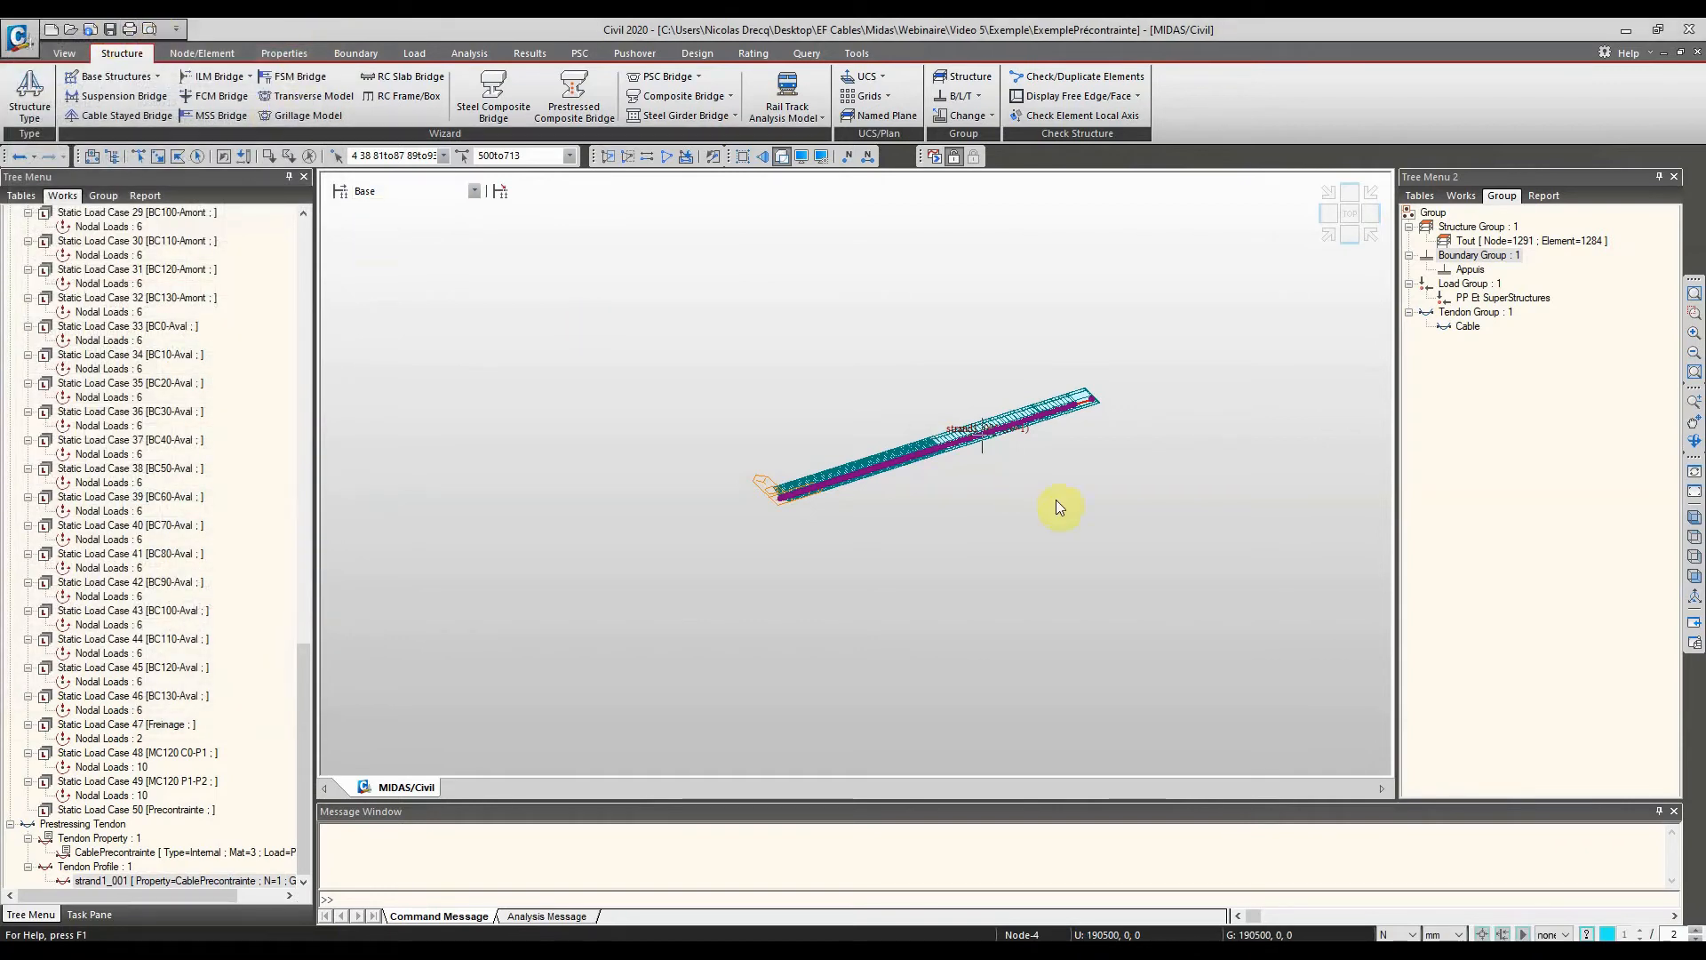
pyautogui.moveTo(834, 504); pyautogui.dragTo(933, 343, button='middle')
pyautogui.keyDown('ctrl'); pyautogui.moveTo(907, 423); pyautogui.dragTo(918, 402, button='middle'); pyautogui.keyUp('ctrl')
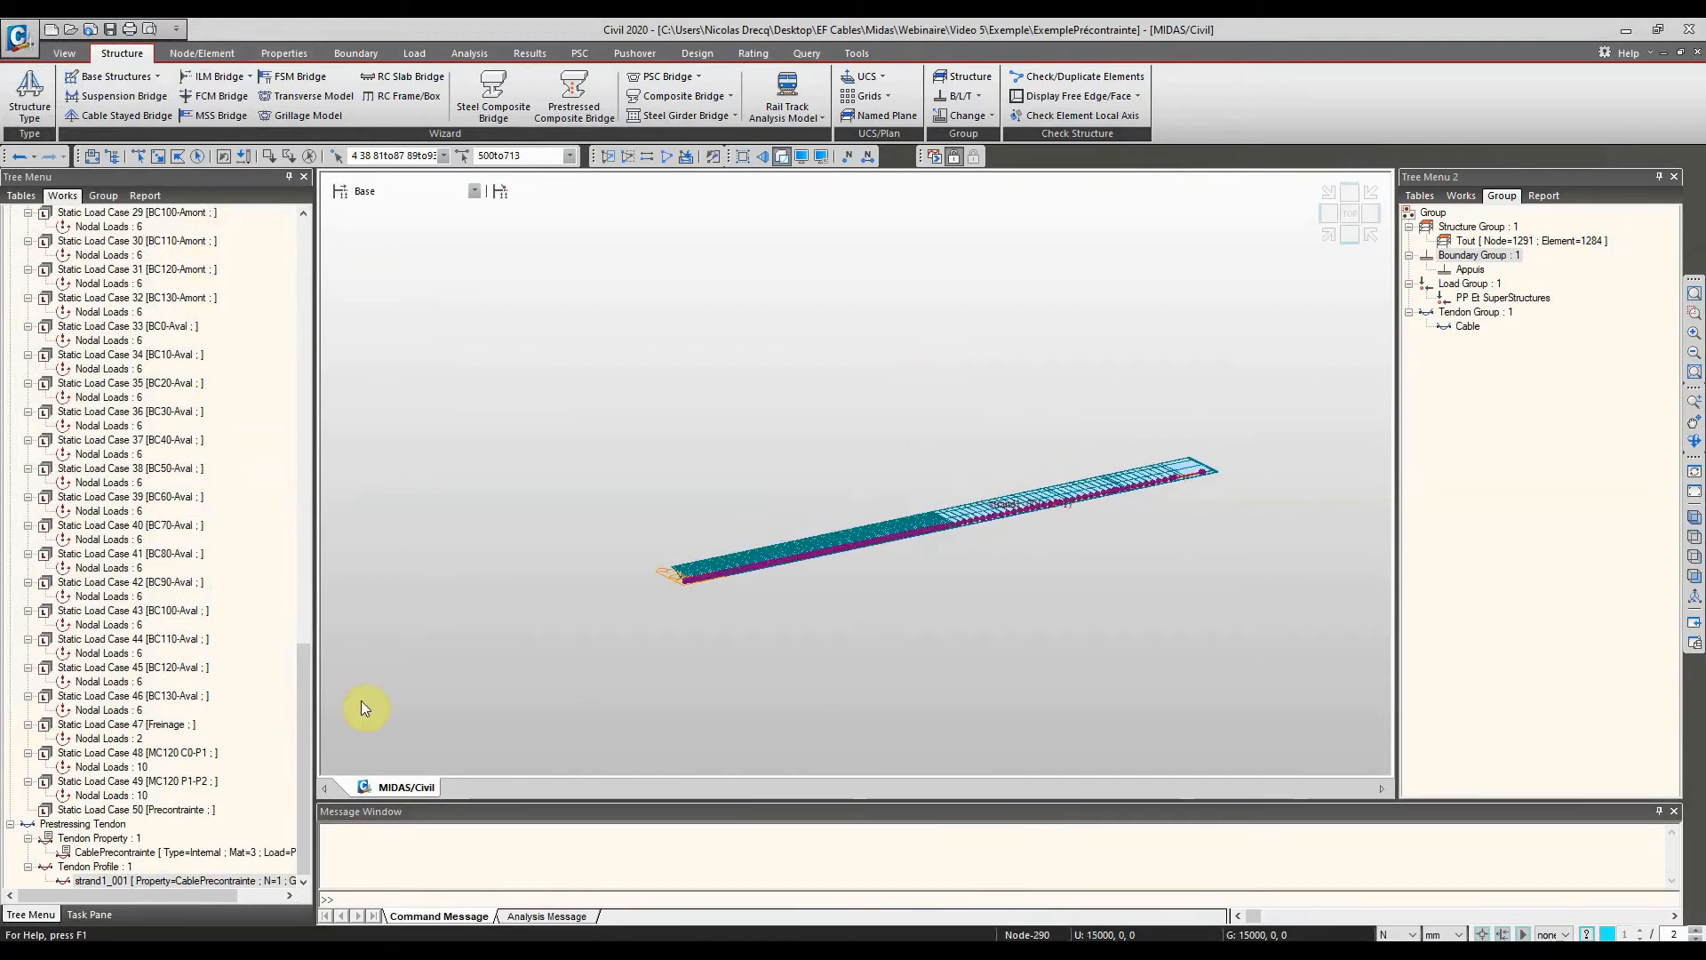
# Collapse static load cases 1 and 2 in the works tree and run the structural analysis
pyautogui.moveTo(311, 690); pyautogui.dragTo(323, 244)
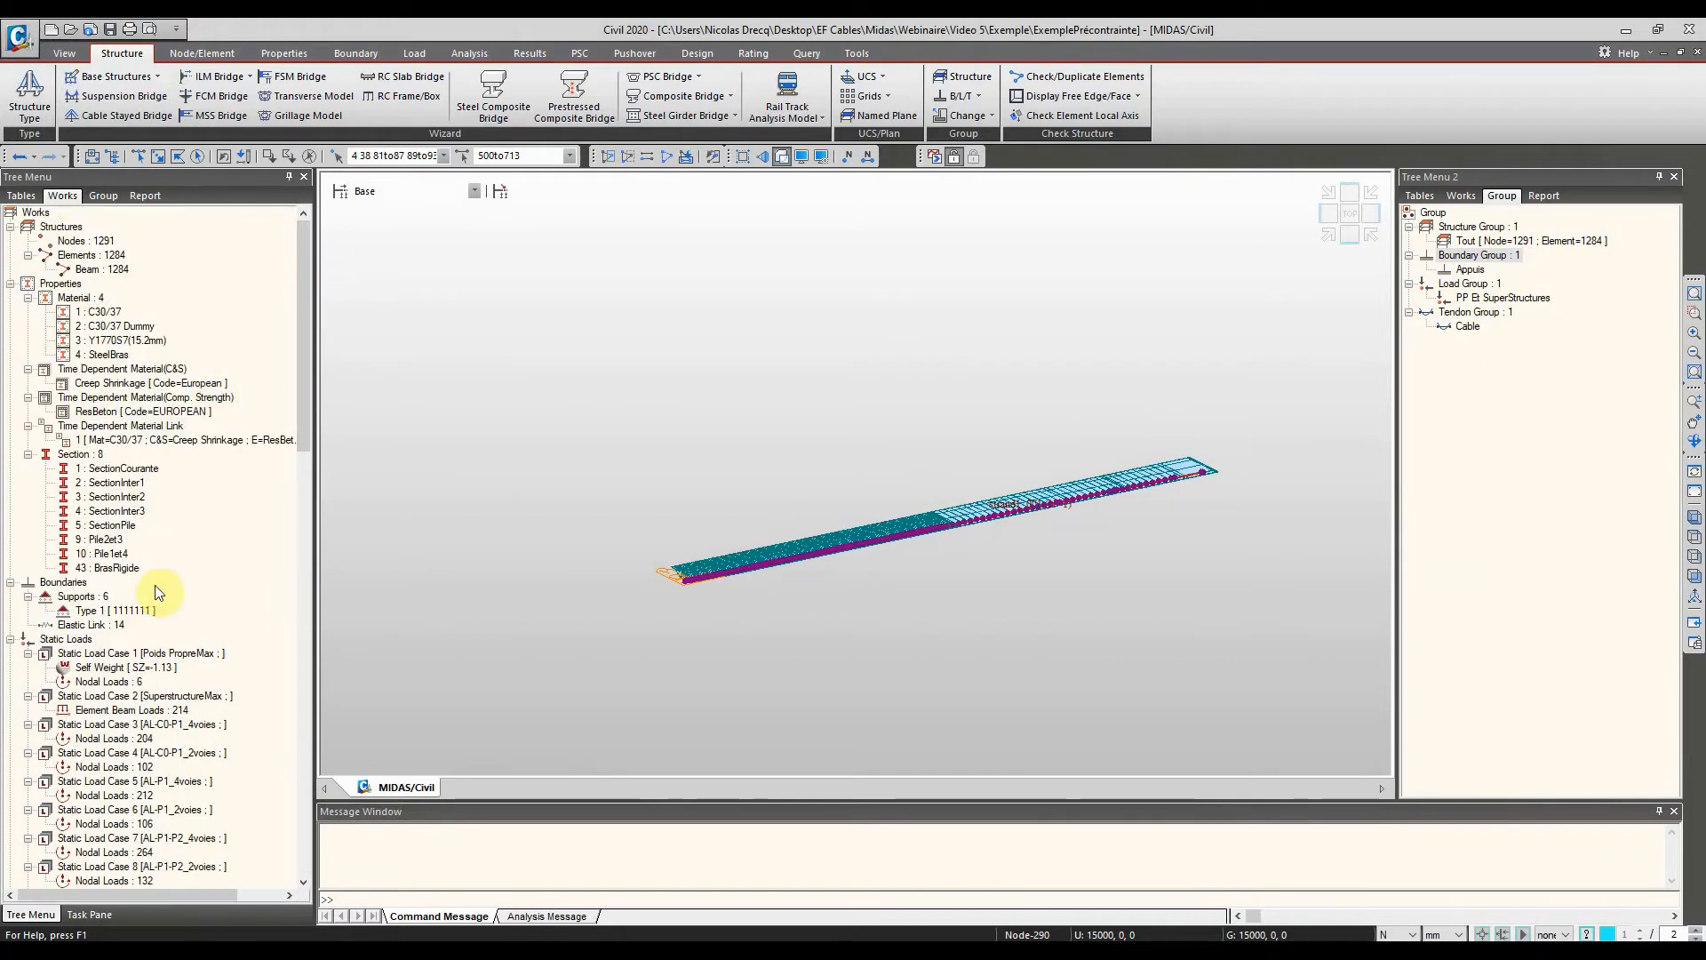
pyautogui.click(29, 656)
pyautogui.click(28, 668)
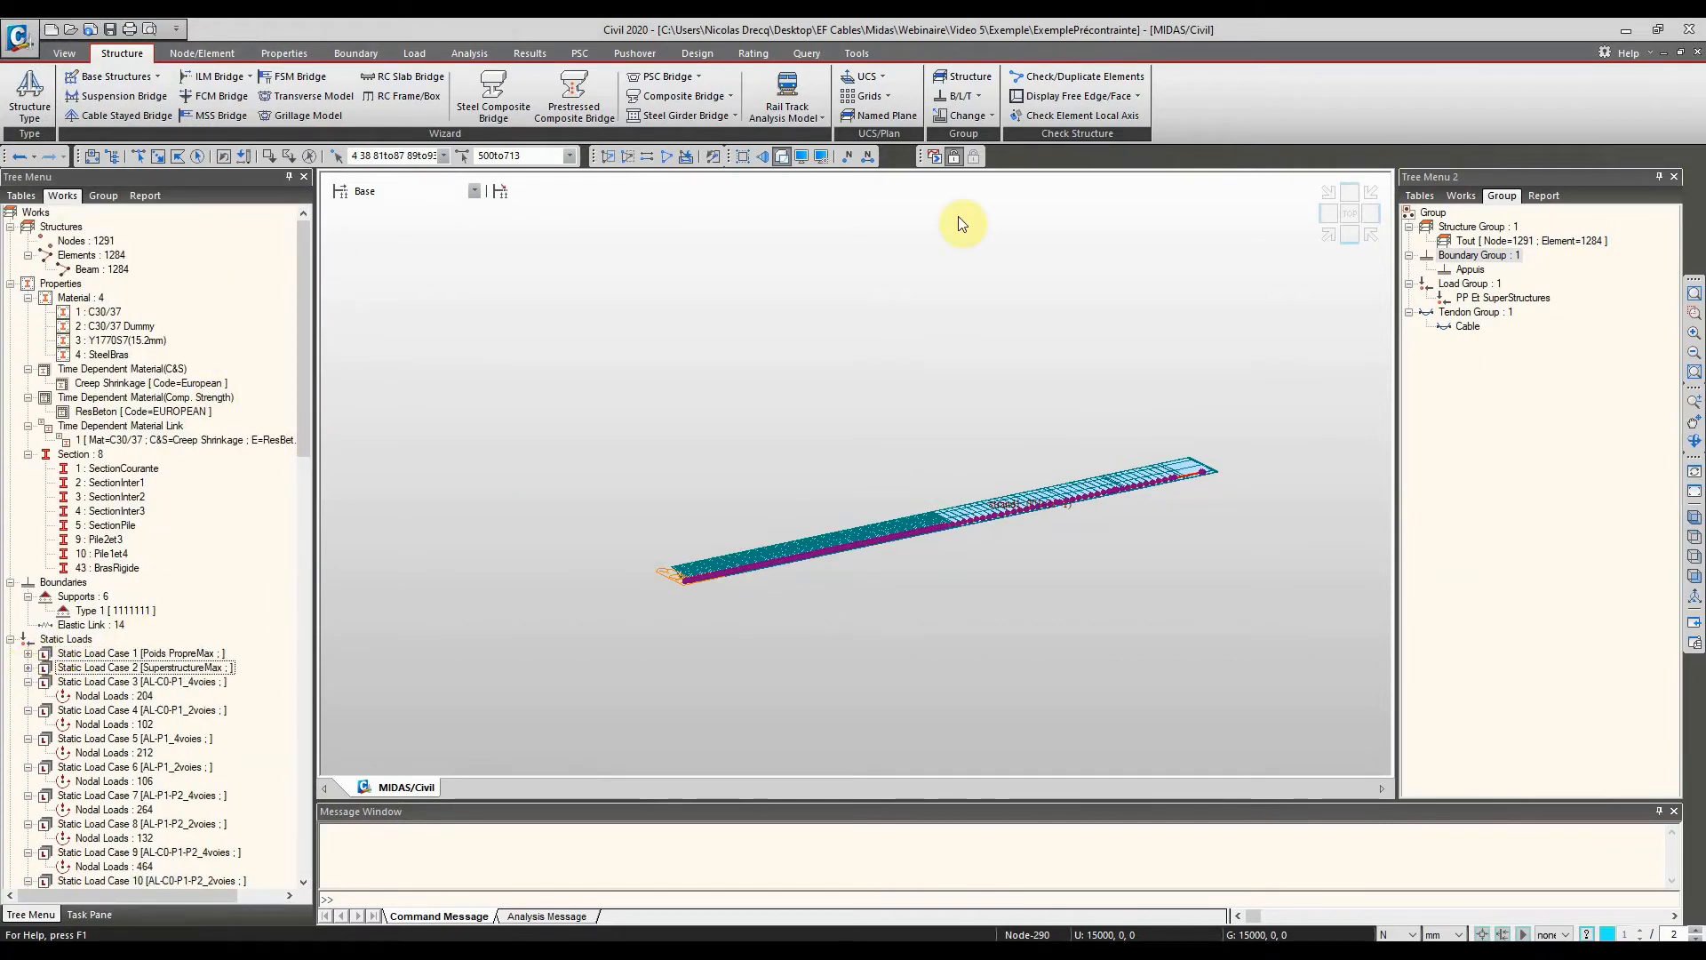
pyautogui.click(937, 158)
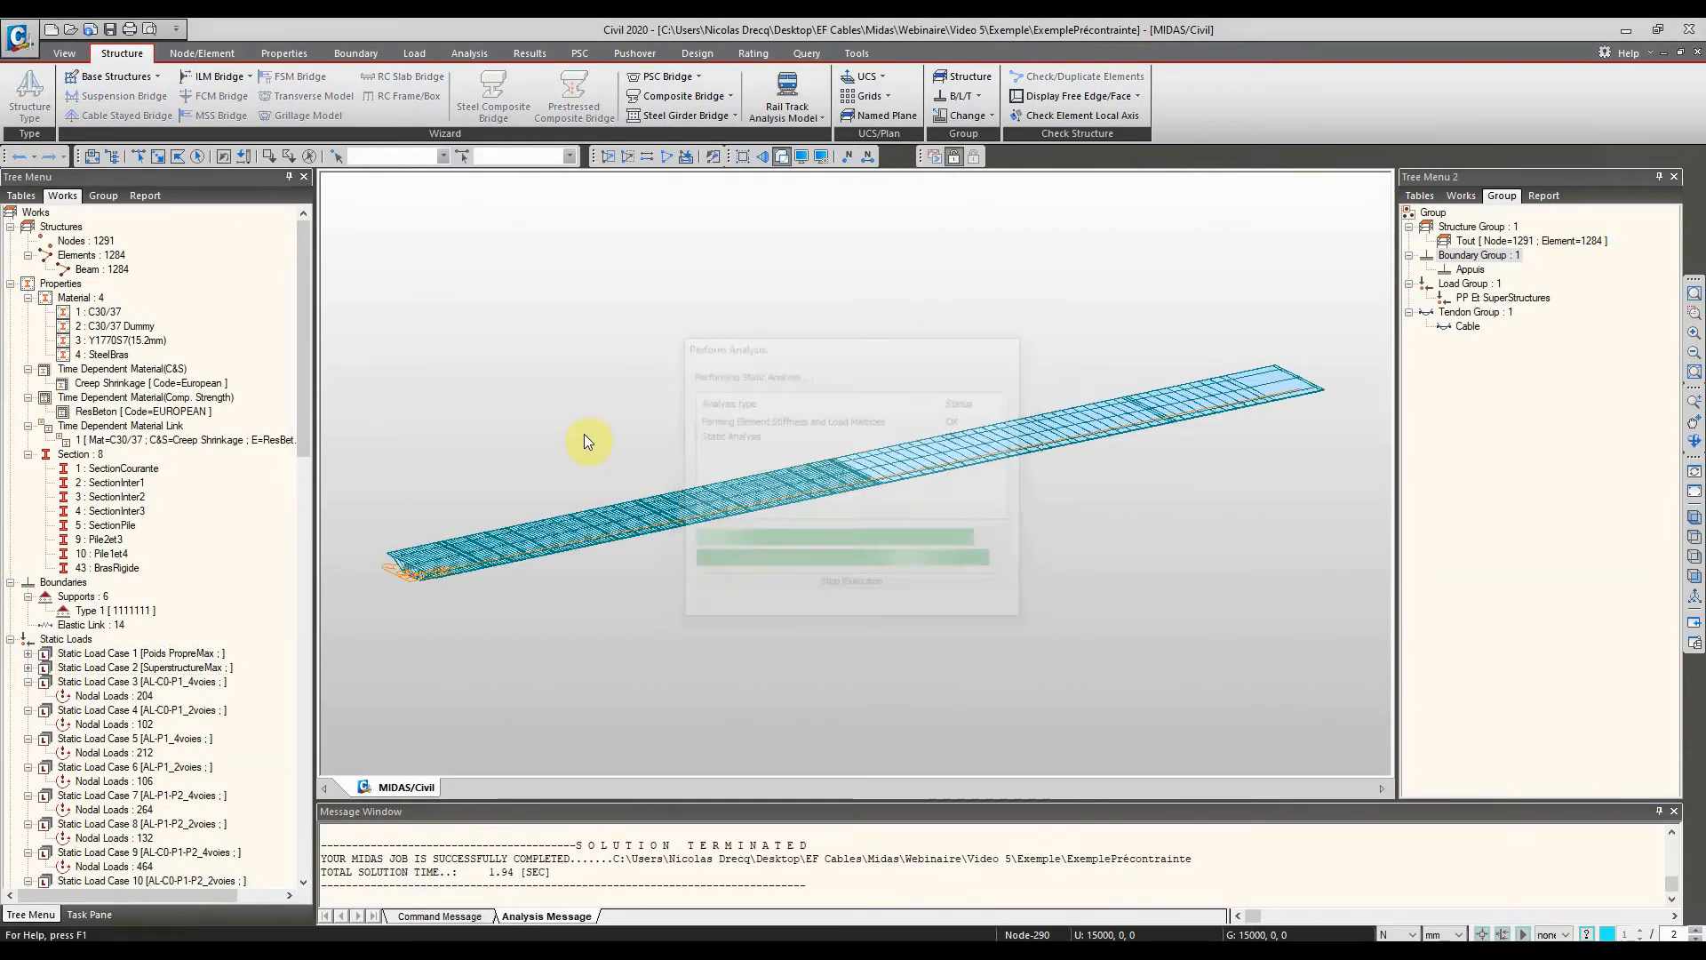
# Show the DXYZ displacement contour of the deck for the static load case Poids PropreMax
pyautogui.click(533, 53)
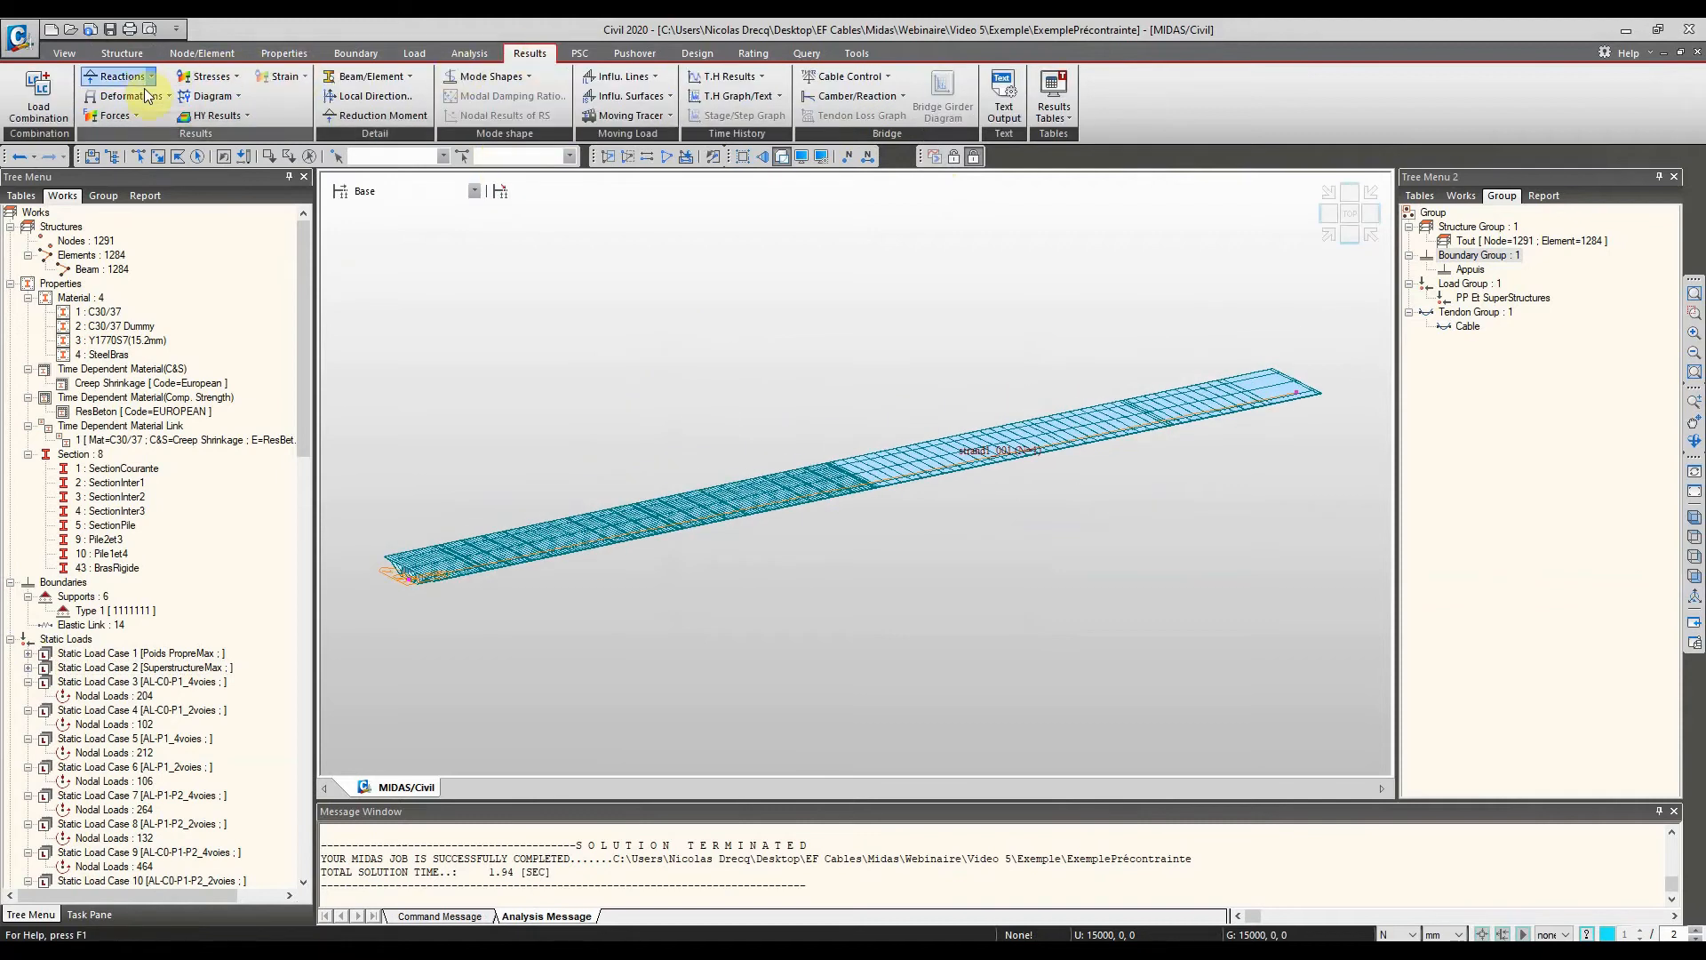
pyautogui.click(132, 116)
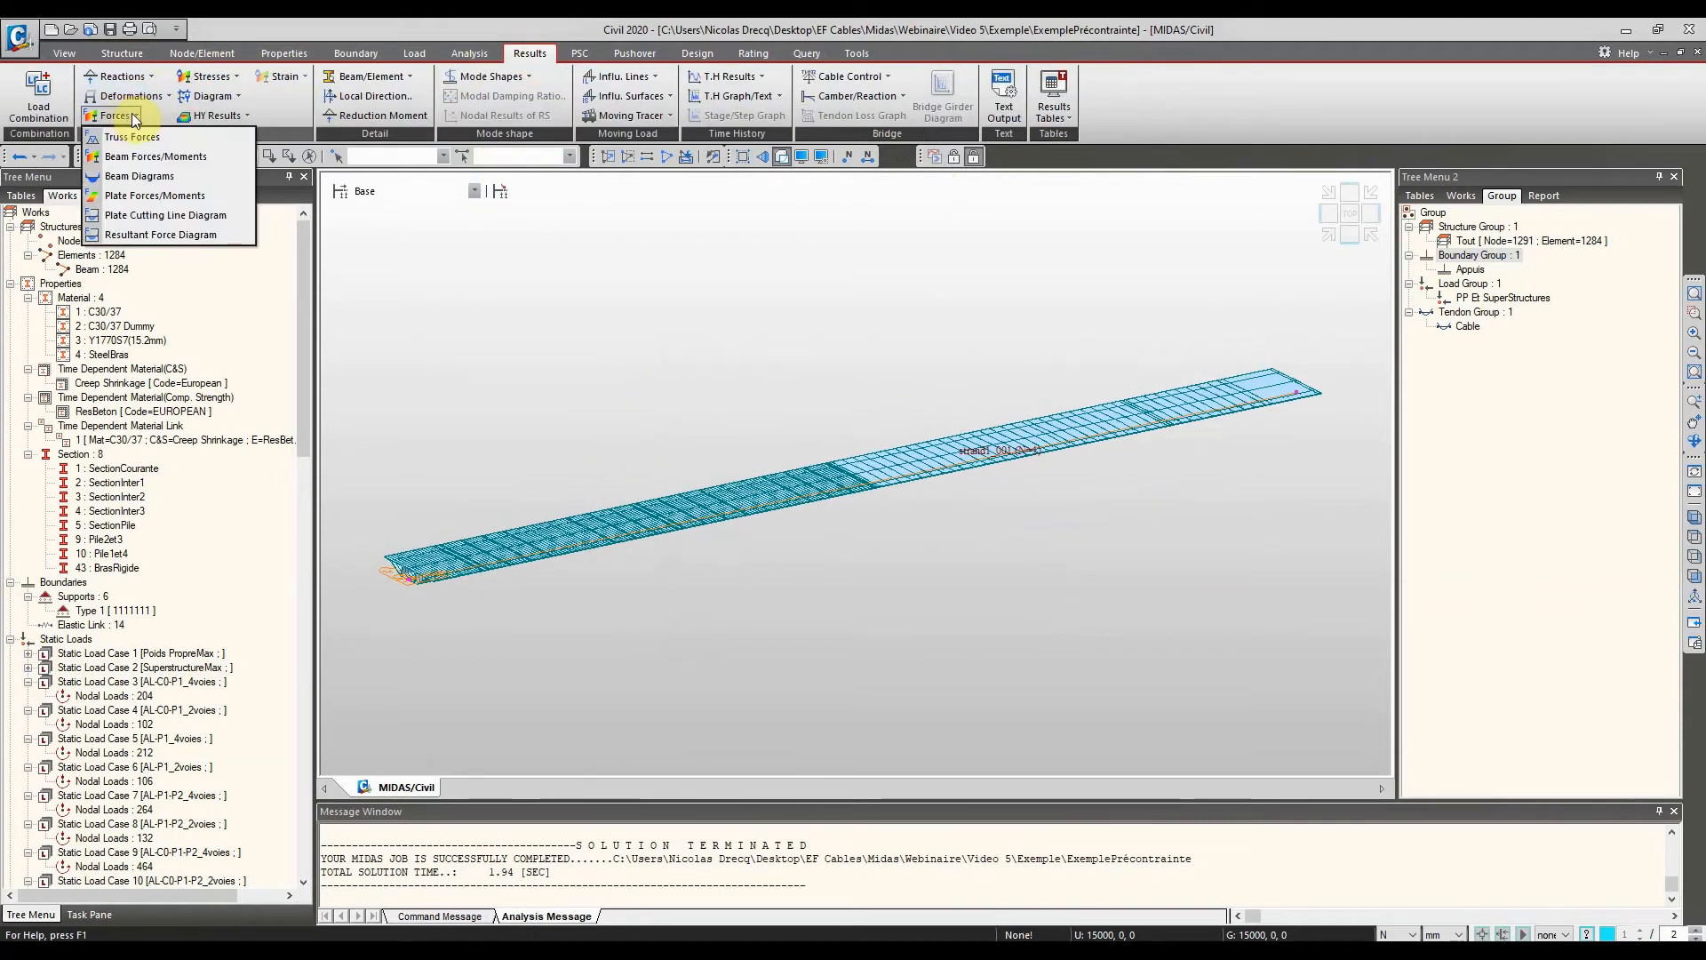
pyautogui.click(132, 116)
pyautogui.click(152, 95)
pyautogui.click(155, 136)
pyautogui.click(121, 268)
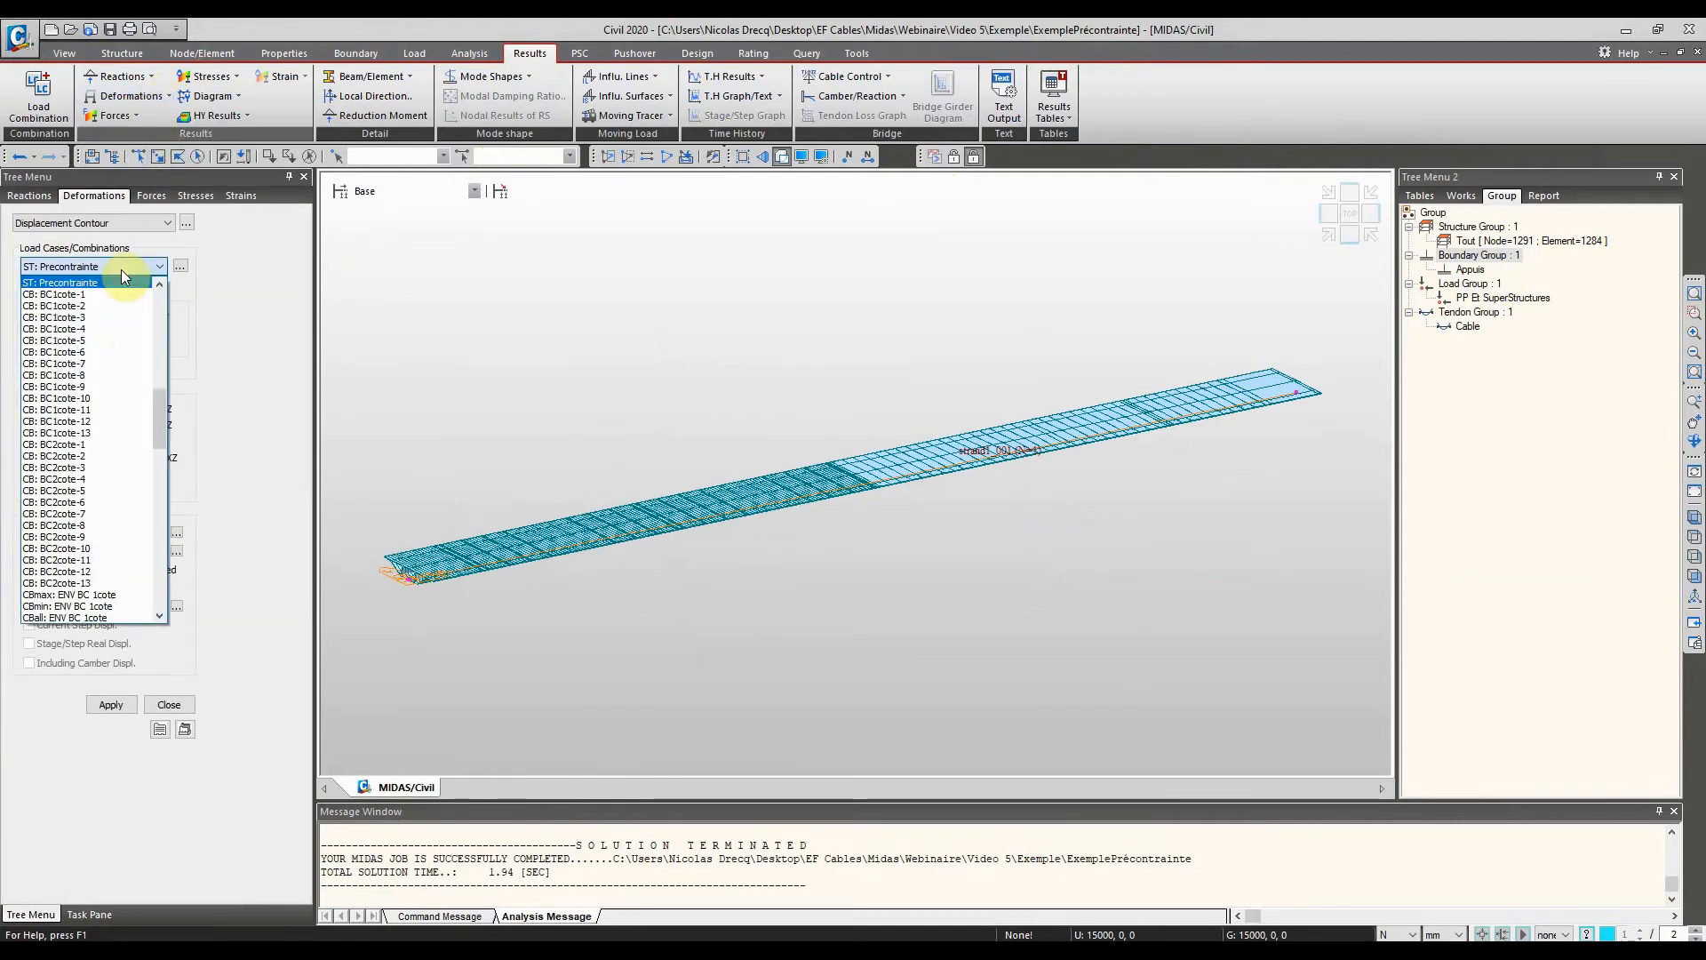
pyautogui.scroll(5, 153, 398)
pyautogui.click(113, 283)
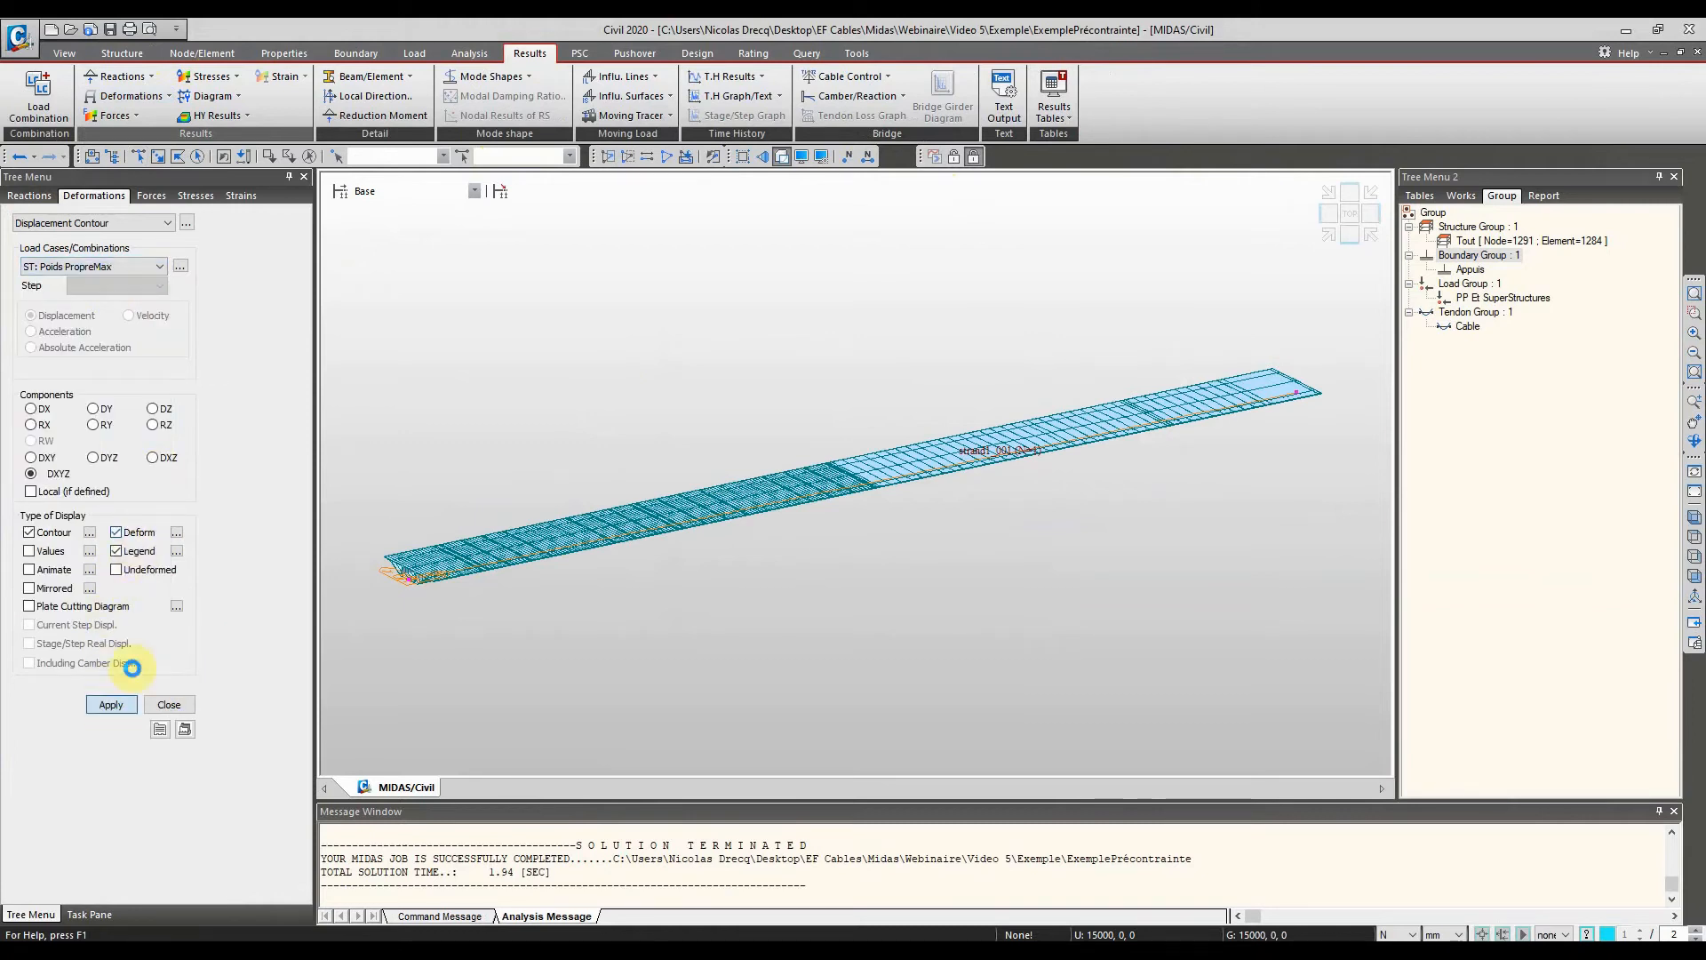
# Reactivate all elements and view the self-weight deformation of the complete bridge including its piers
pyautogui.moveTo(762, 348)
pyautogui.mouseDown(button='middle')
pyautogui.moveTo(723, 335)
pyautogui.moveTo(761, 332)
pyautogui.mouseUp(button='middle')
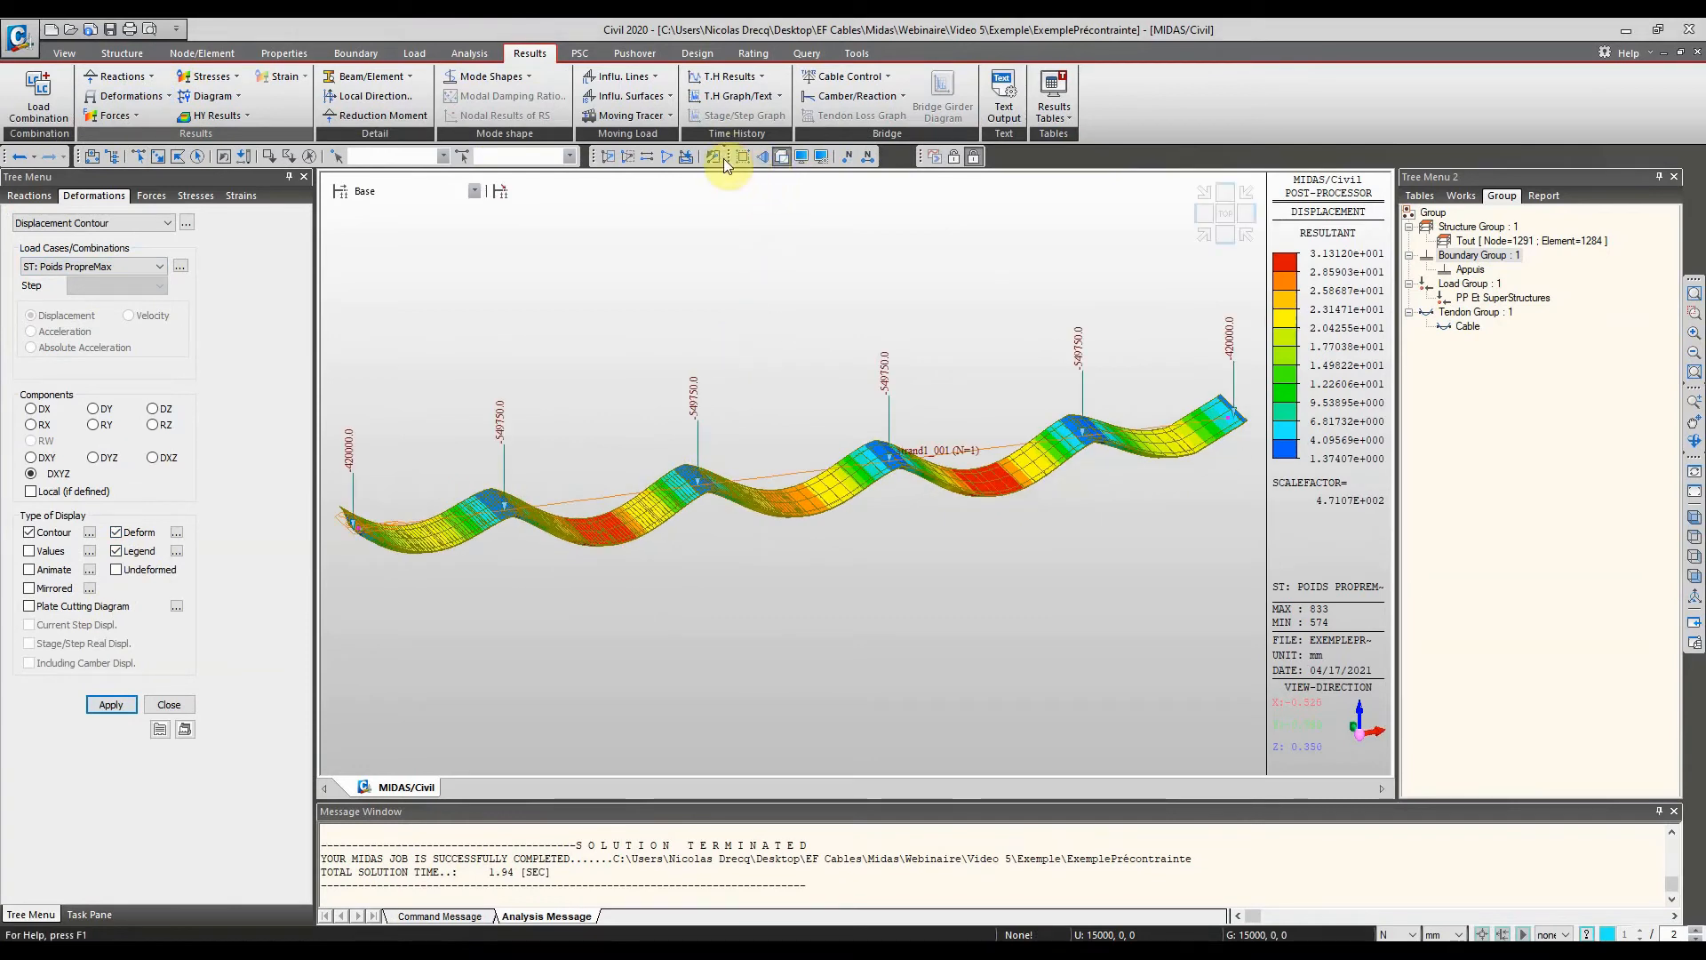
pyautogui.click(667, 156)
pyautogui.moveTo(741, 391)
pyautogui.keyDown('ctrl'); pyautogui.mouseDown(button='middle')
pyautogui.moveTo(746, 352)
pyautogui.moveTo(765, 408)
pyautogui.mouseUp(button='middle'); pyautogui.keyUp('ctrl')
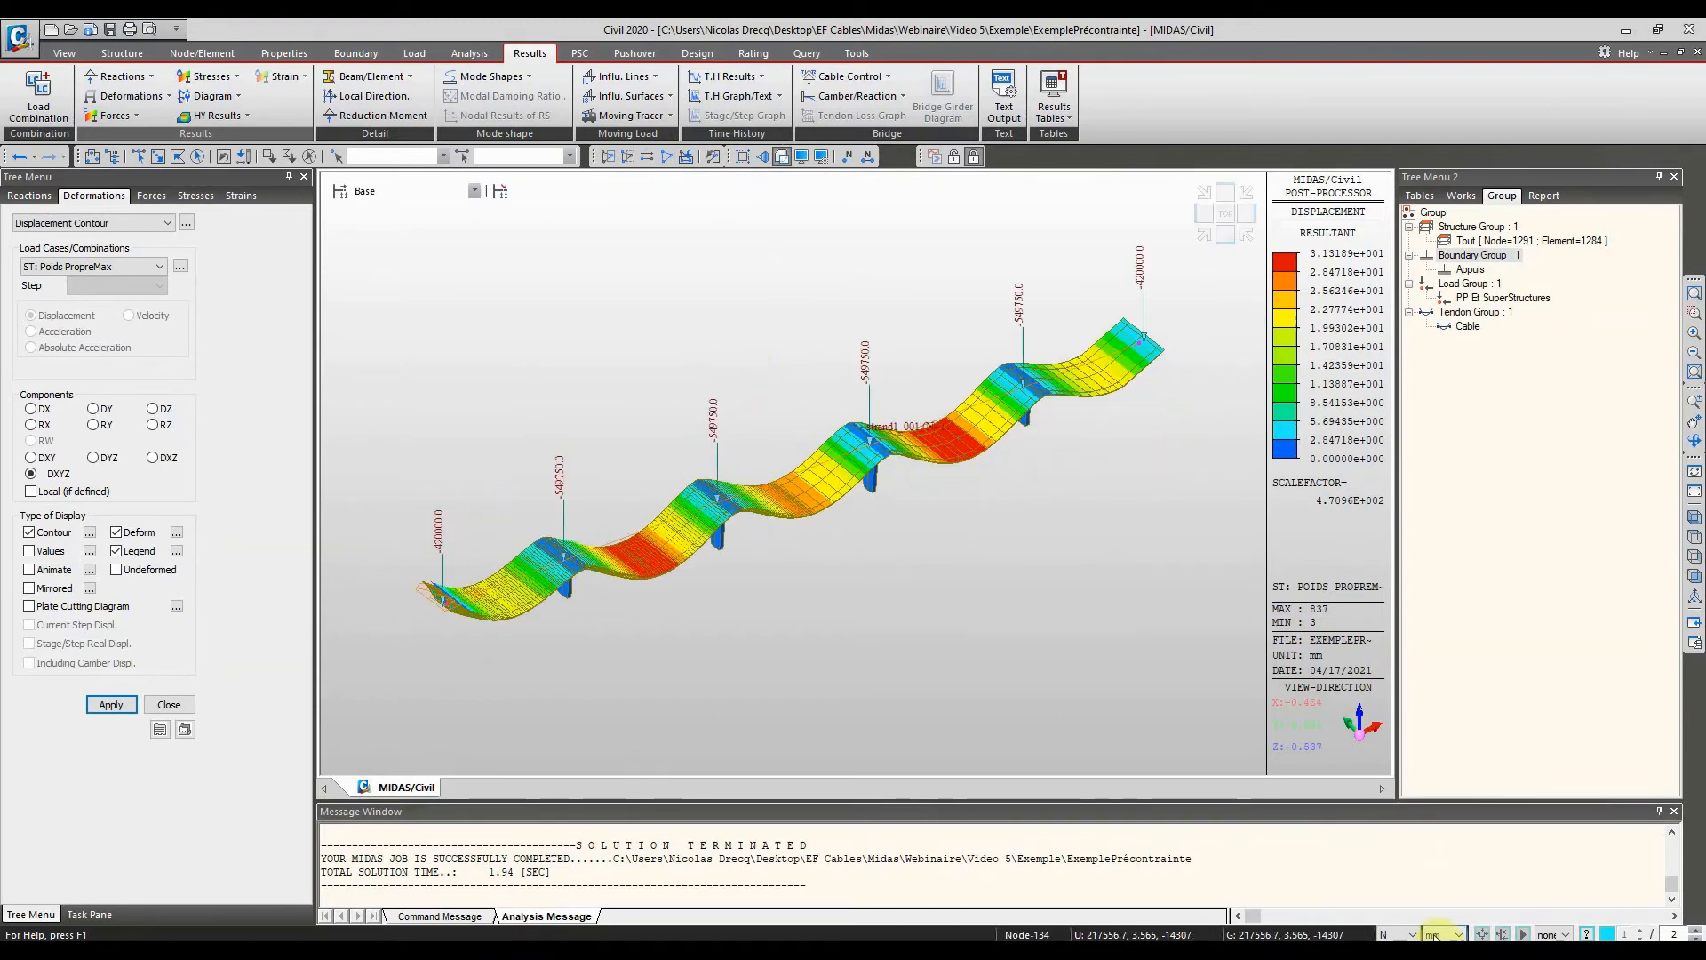
# Display the beam stress diagram for load case Poids PropreMax, using the combined normal stress at point 1 (-y,+z)
pyautogui.click(211, 83)
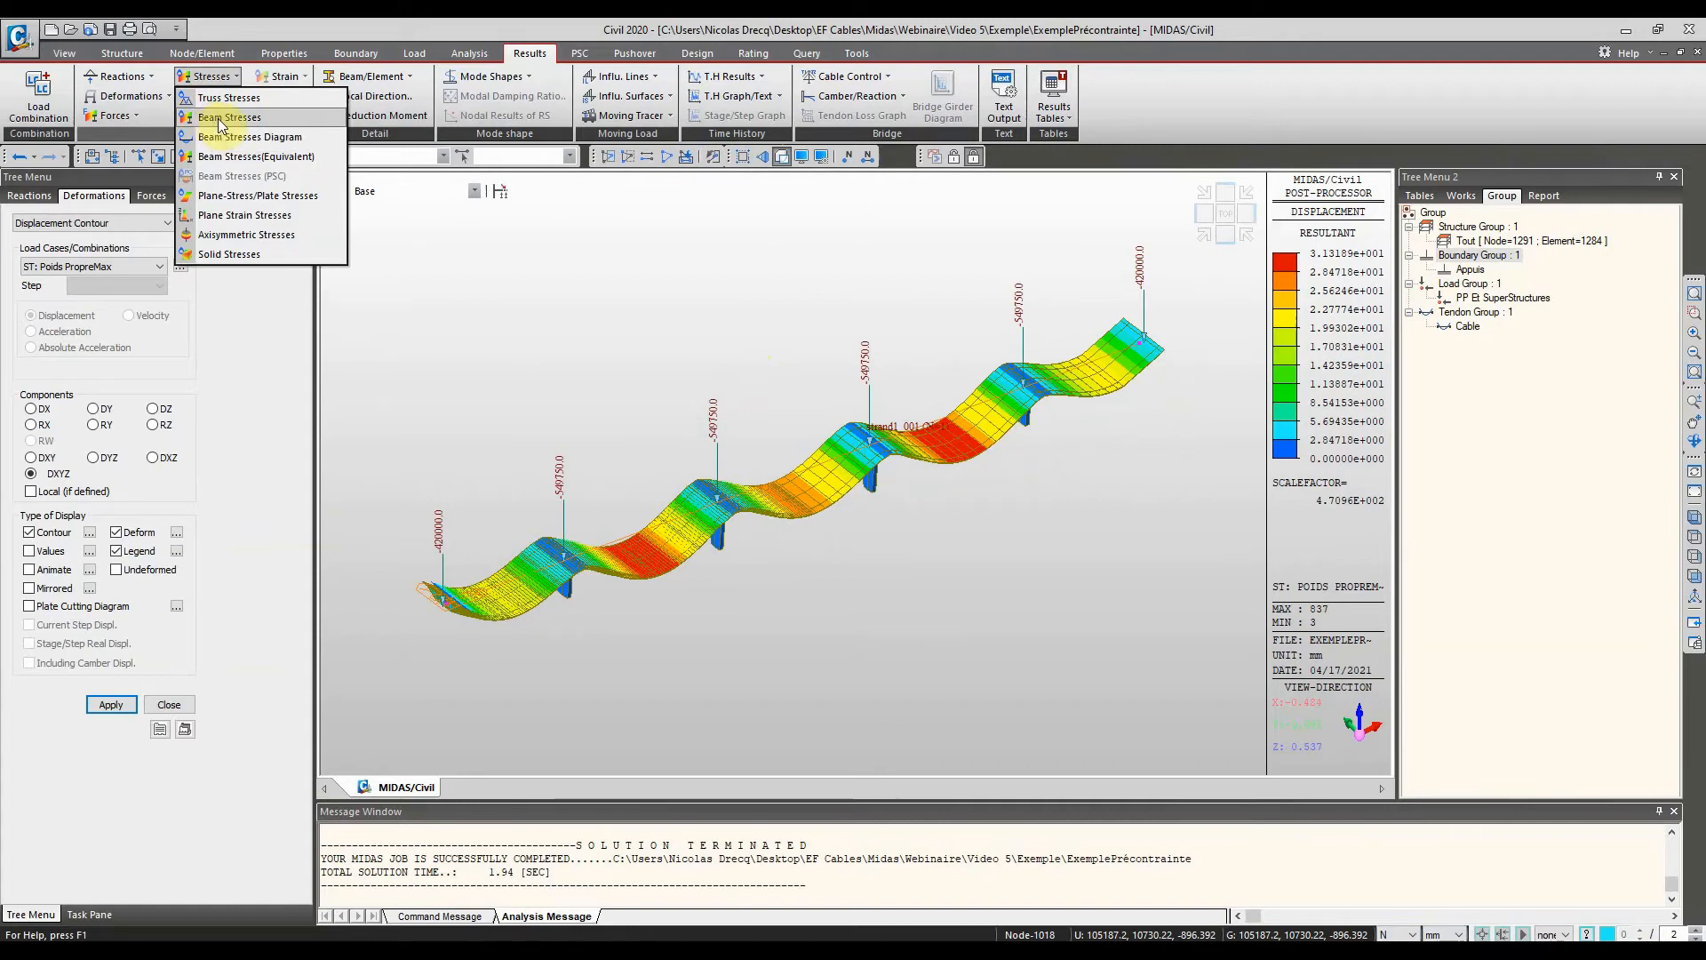
pyautogui.click(221, 118)
pyautogui.click(210, 77)
pyautogui.click(222, 137)
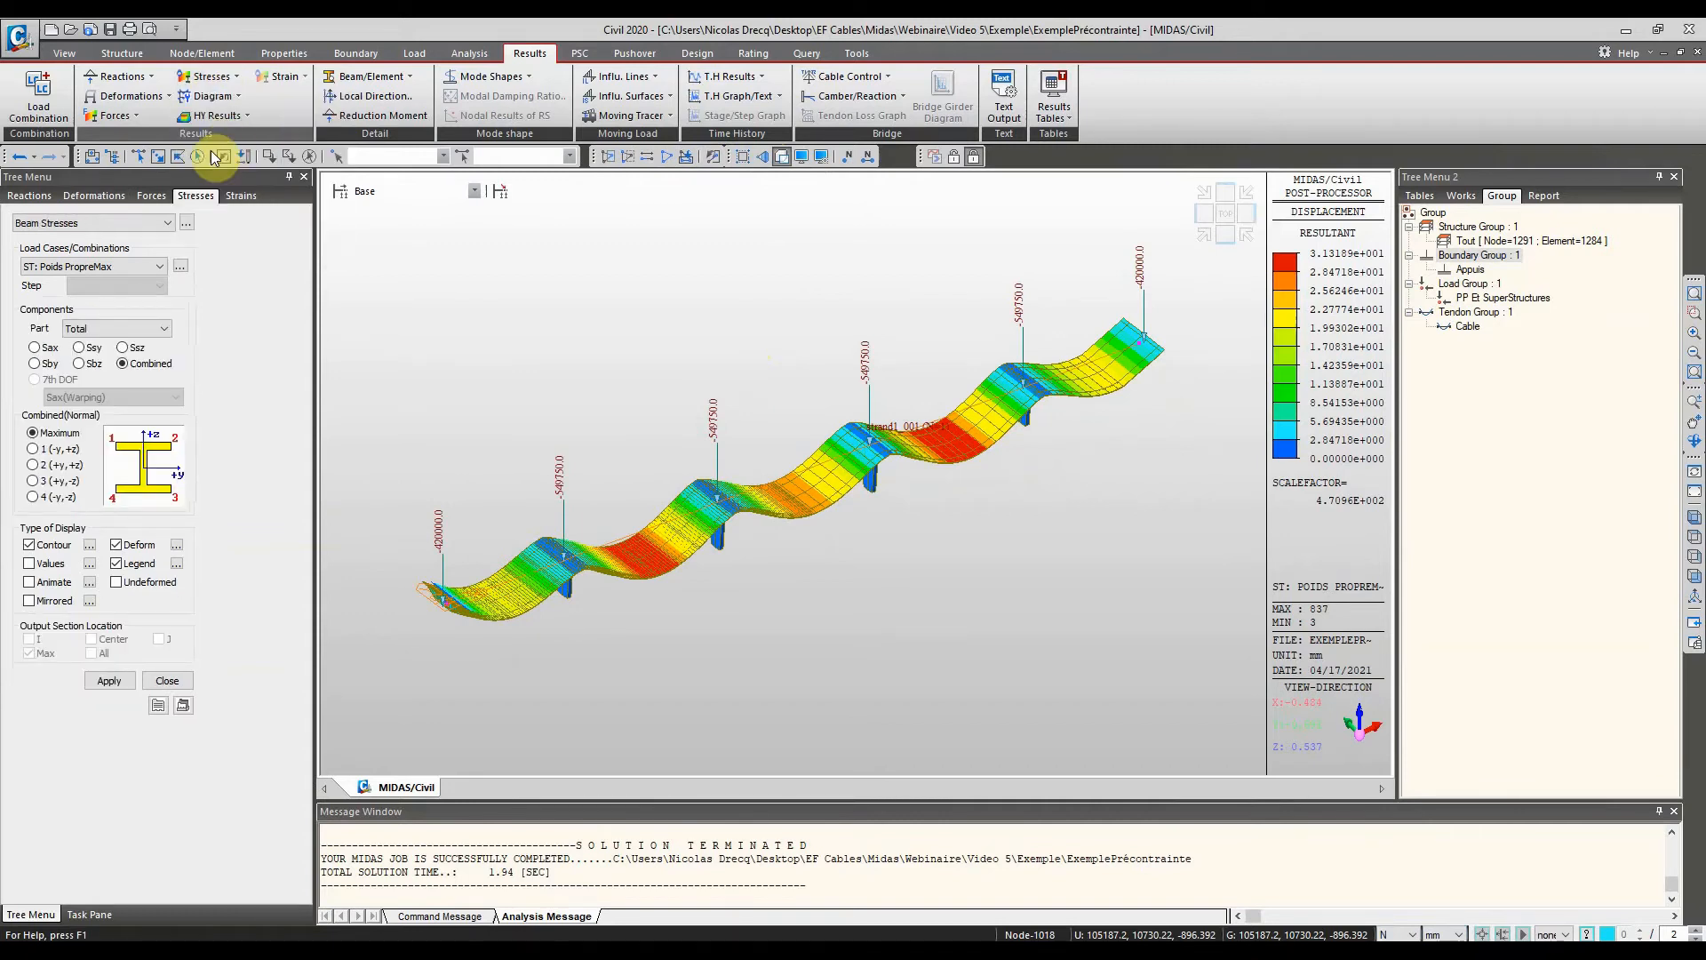
pyautogui.click(64, 473)
pyautogui.click(111, 782)
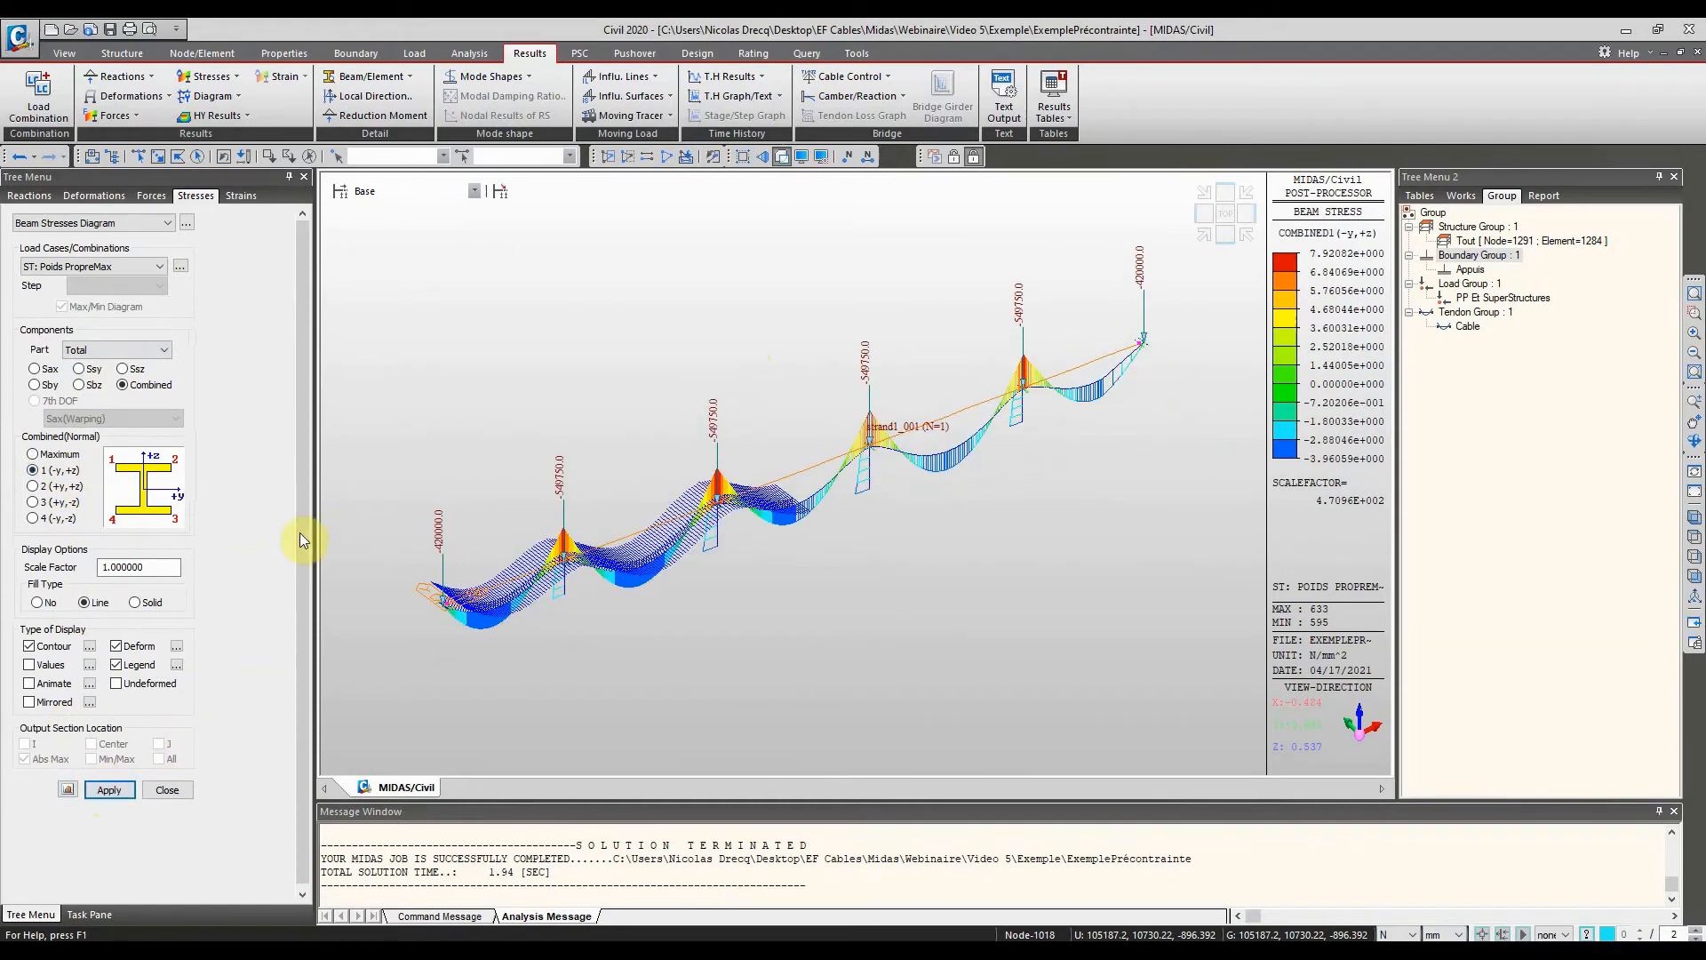
# Turn off the deformed shape and show the combined self-weight stress at section point 4 (-y,-z) from the side
pyautogui.click(119, 793)
pyautogui.keyDown('ctrl'); pyautogui.moveTo(653, 451); pyautogui.dragTo(582, 389, button='middle'); pyautogui.keyUp('ctrl')
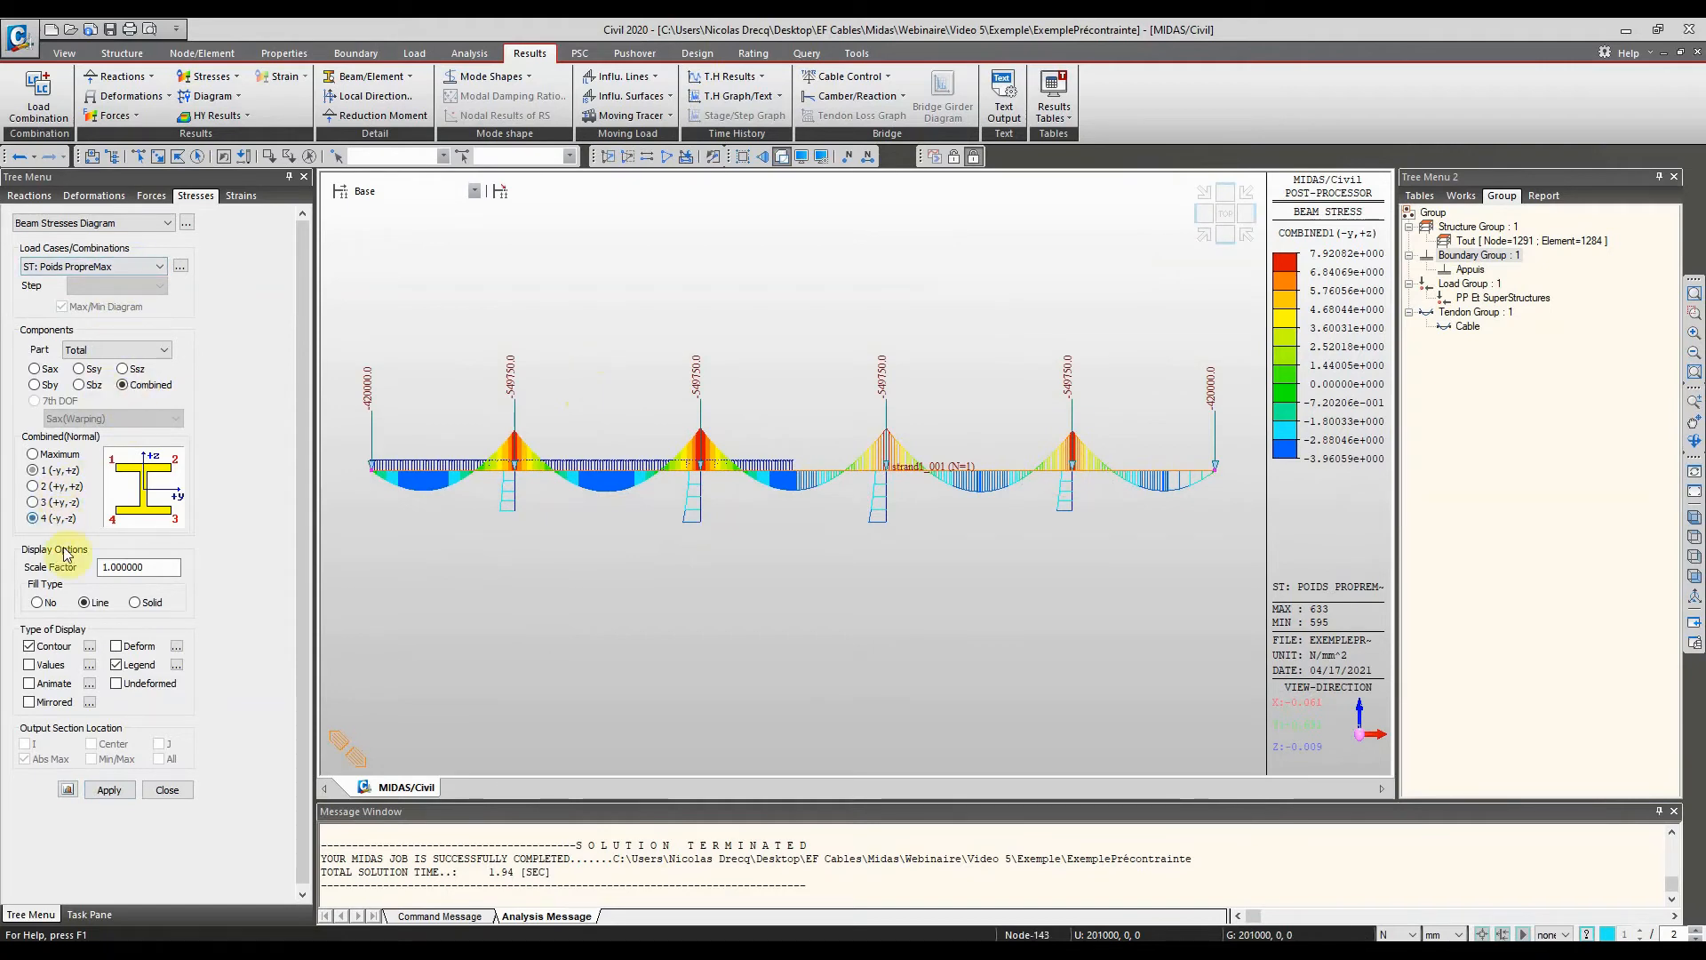
pyautogui.click(114, 791)
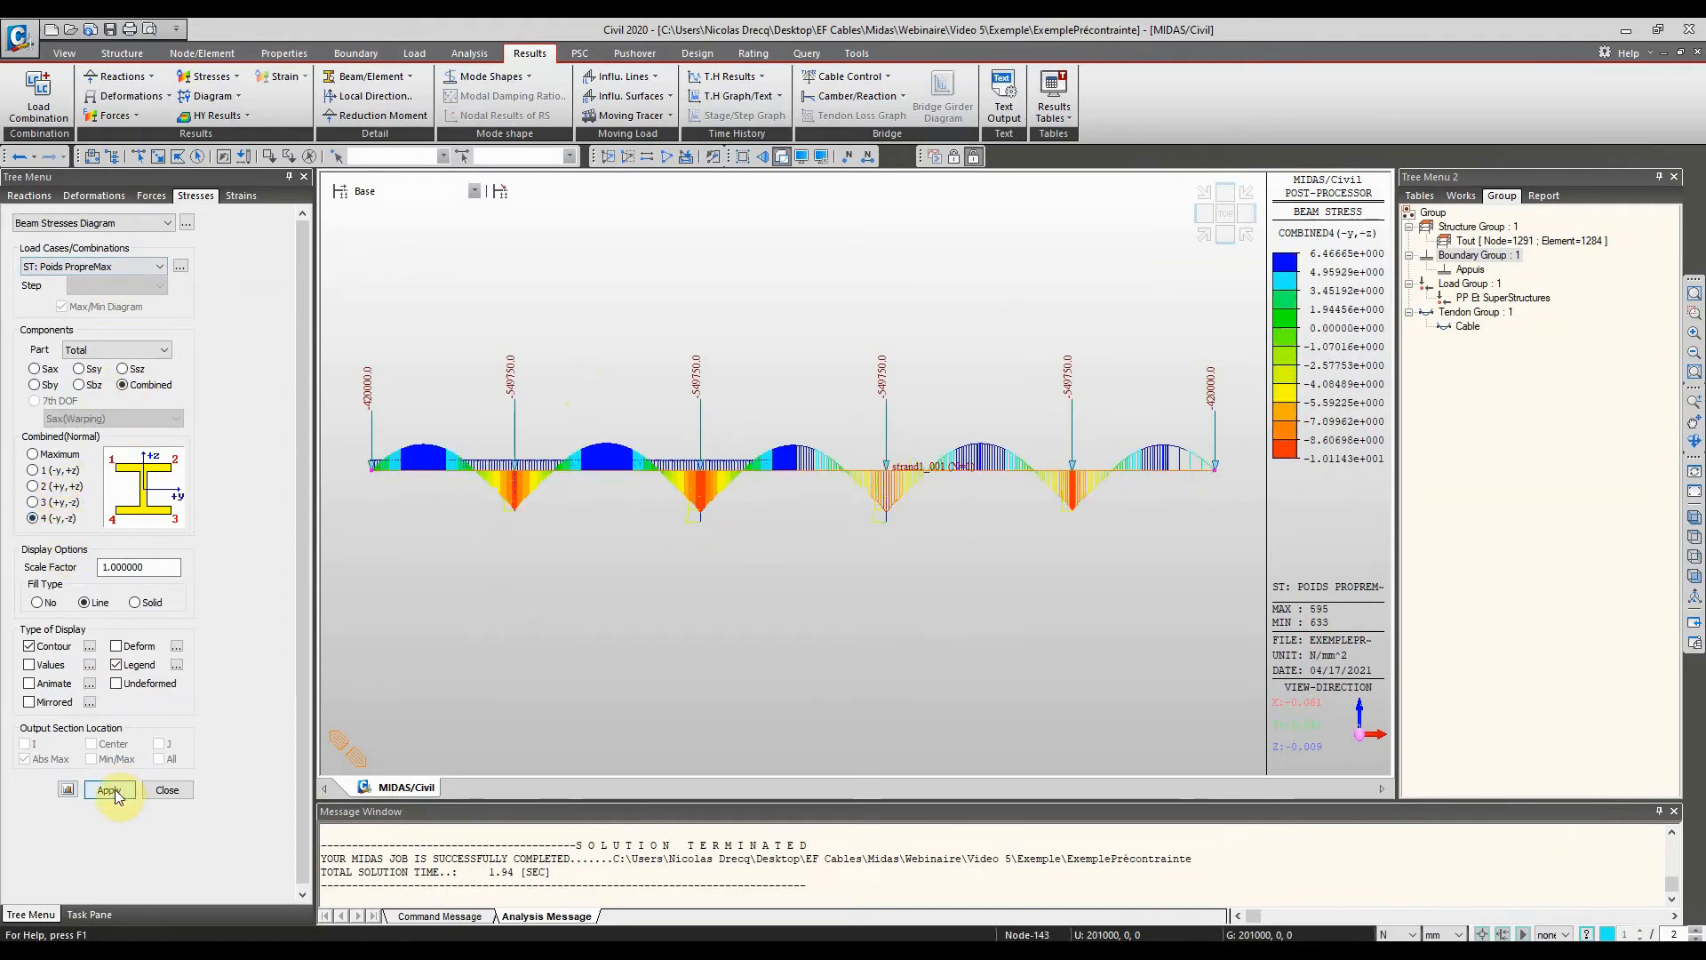
# Show the point 4 combined beam stress diagram for the static load case Precontrainte
pyautogui.click(115, 267)
pyautogui.moveTo(157, 313); pyautogui.dragTo(156, 364)
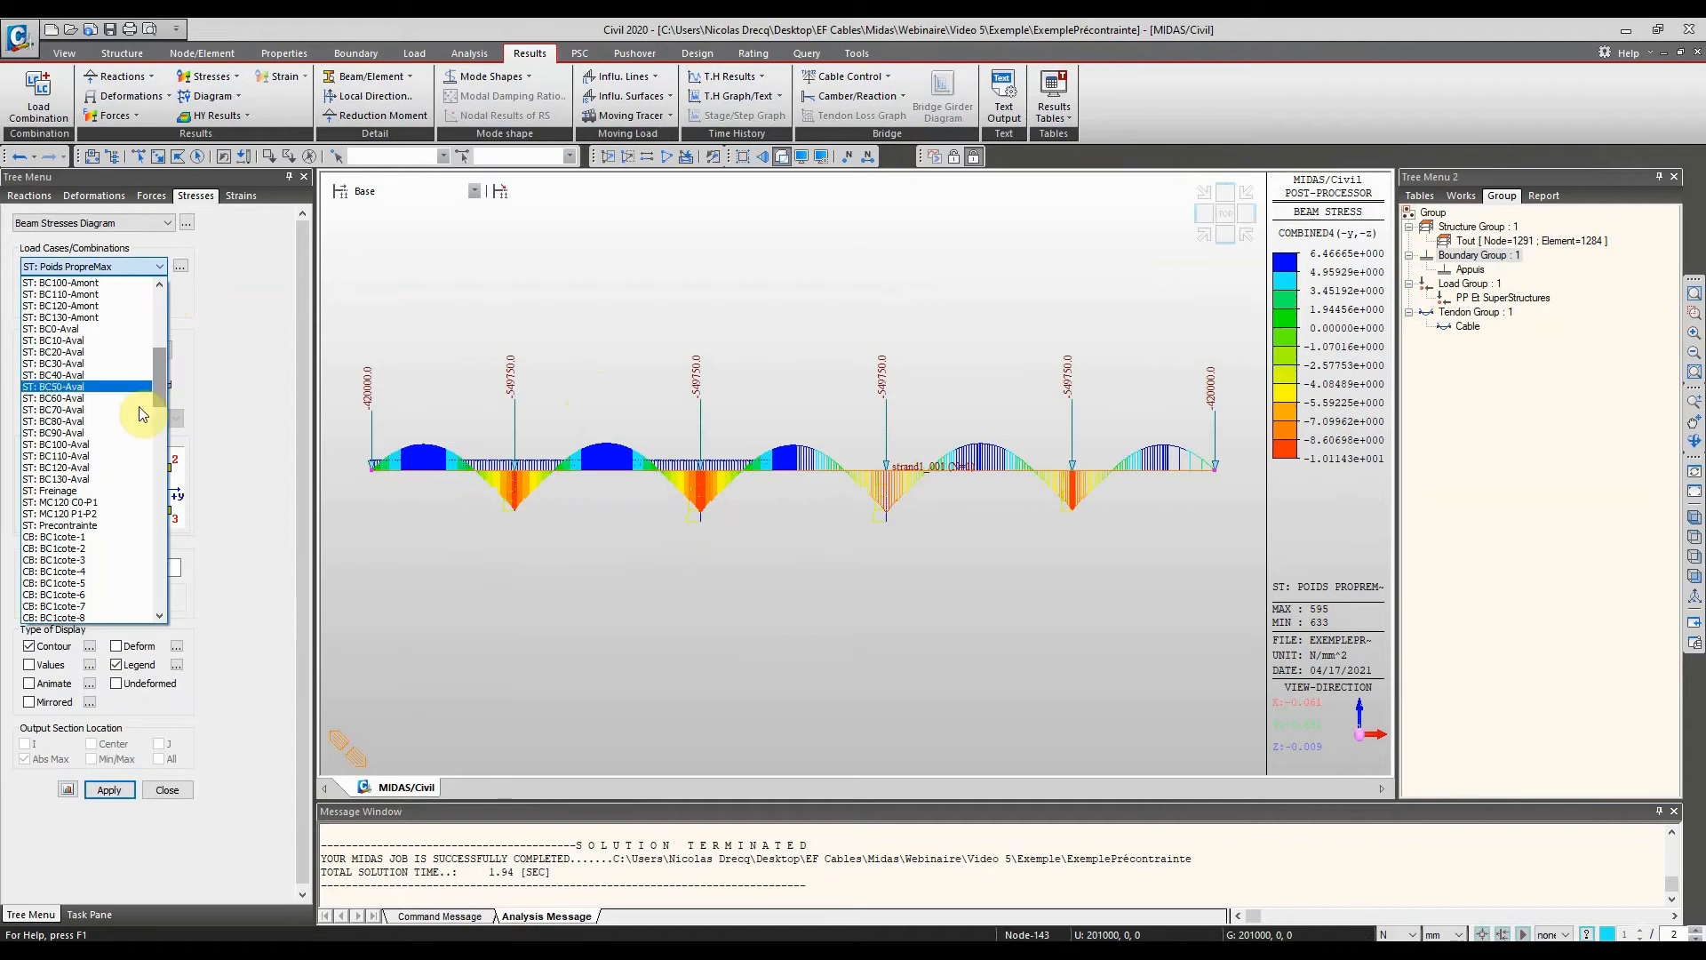
pyautogui.click(98, 527)
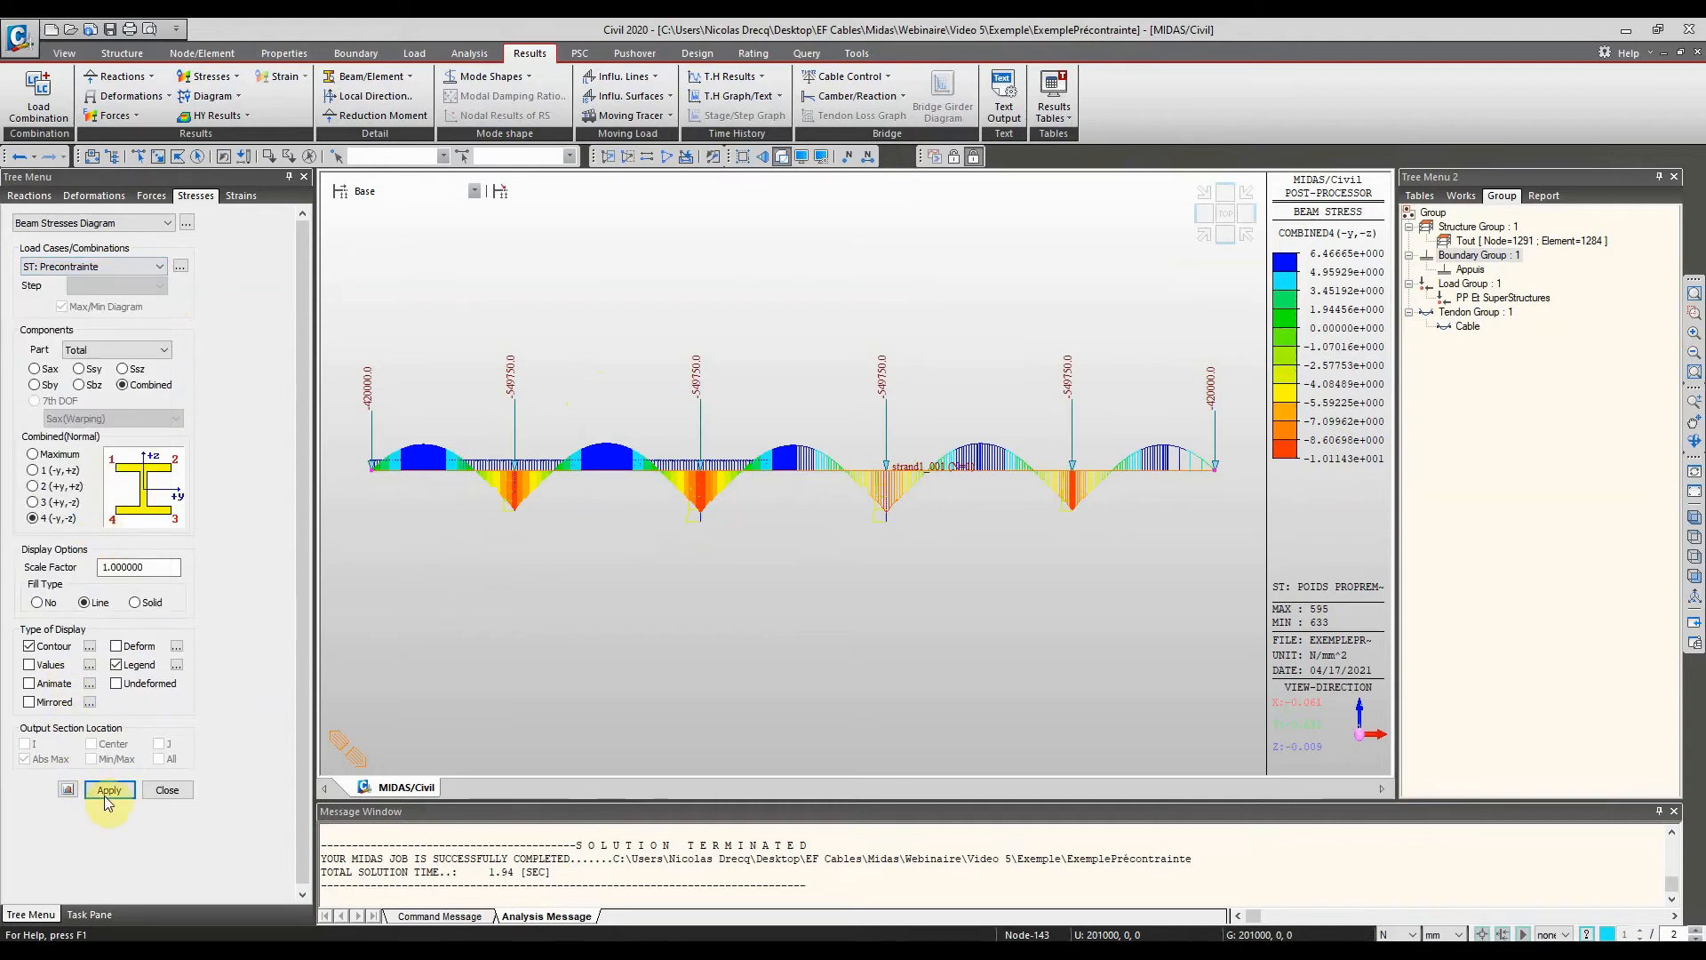
pyautogui.keyDown('ctrl'); pyautogui.moveTo(659, 340); pyautogui.dragTo(690, 392, button='middle'); pyautogui.keyUp('ctrl')
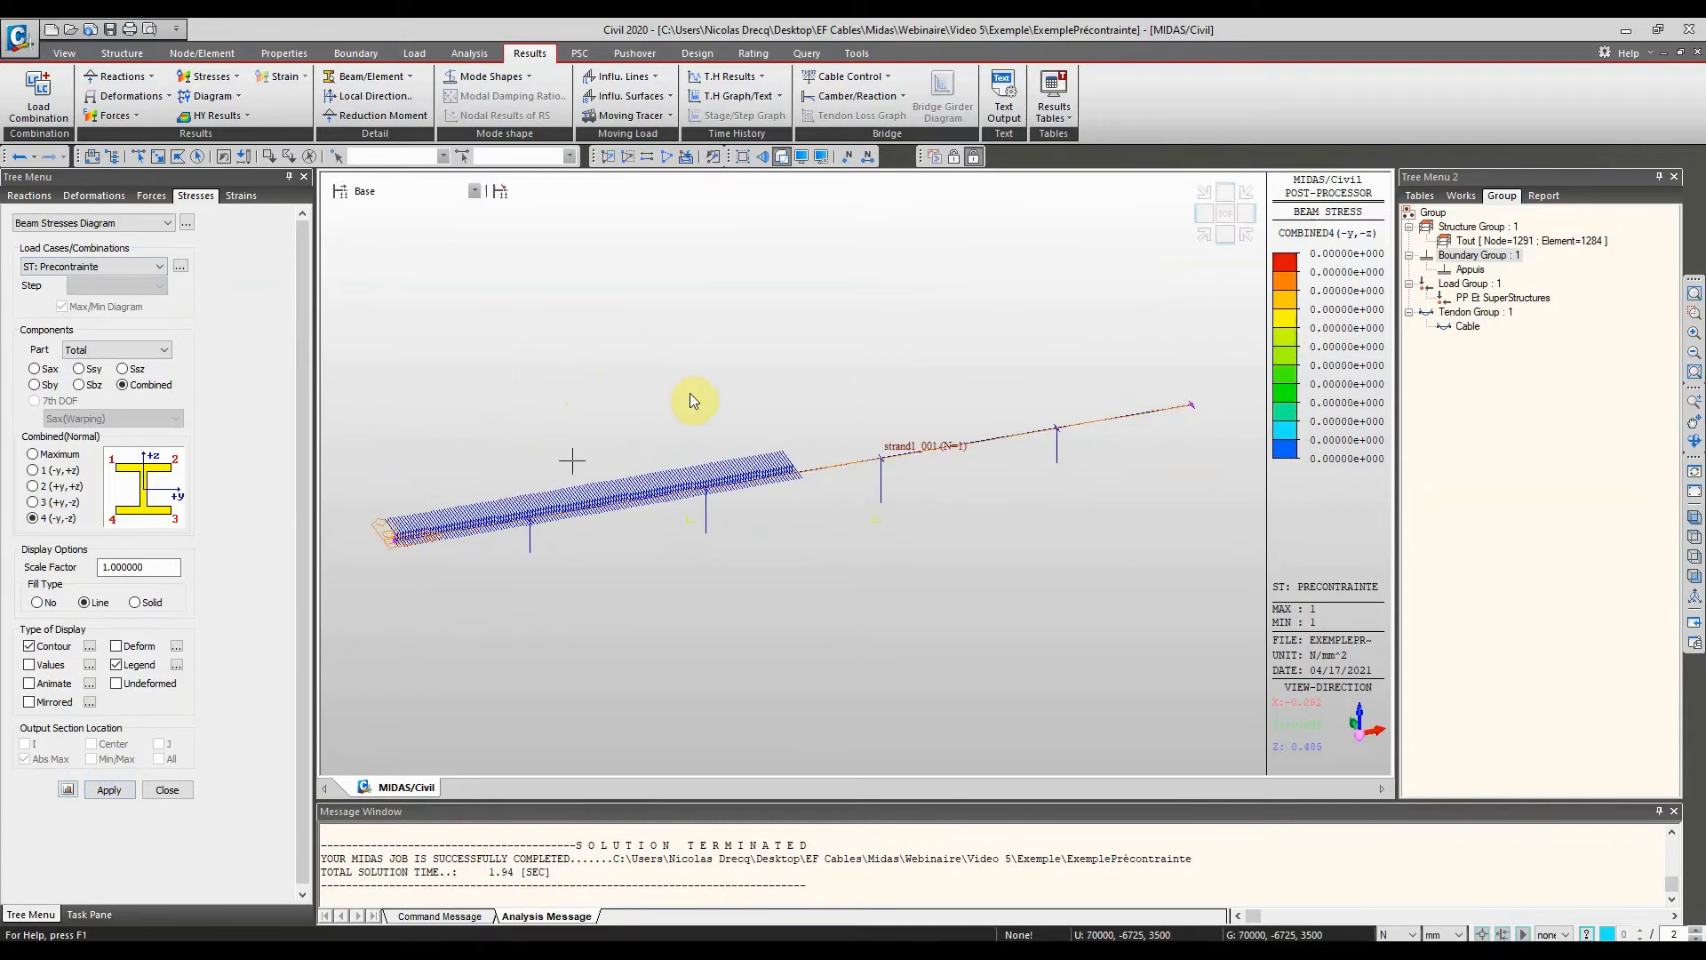
pyautogui.scroll(2, 894, 397)
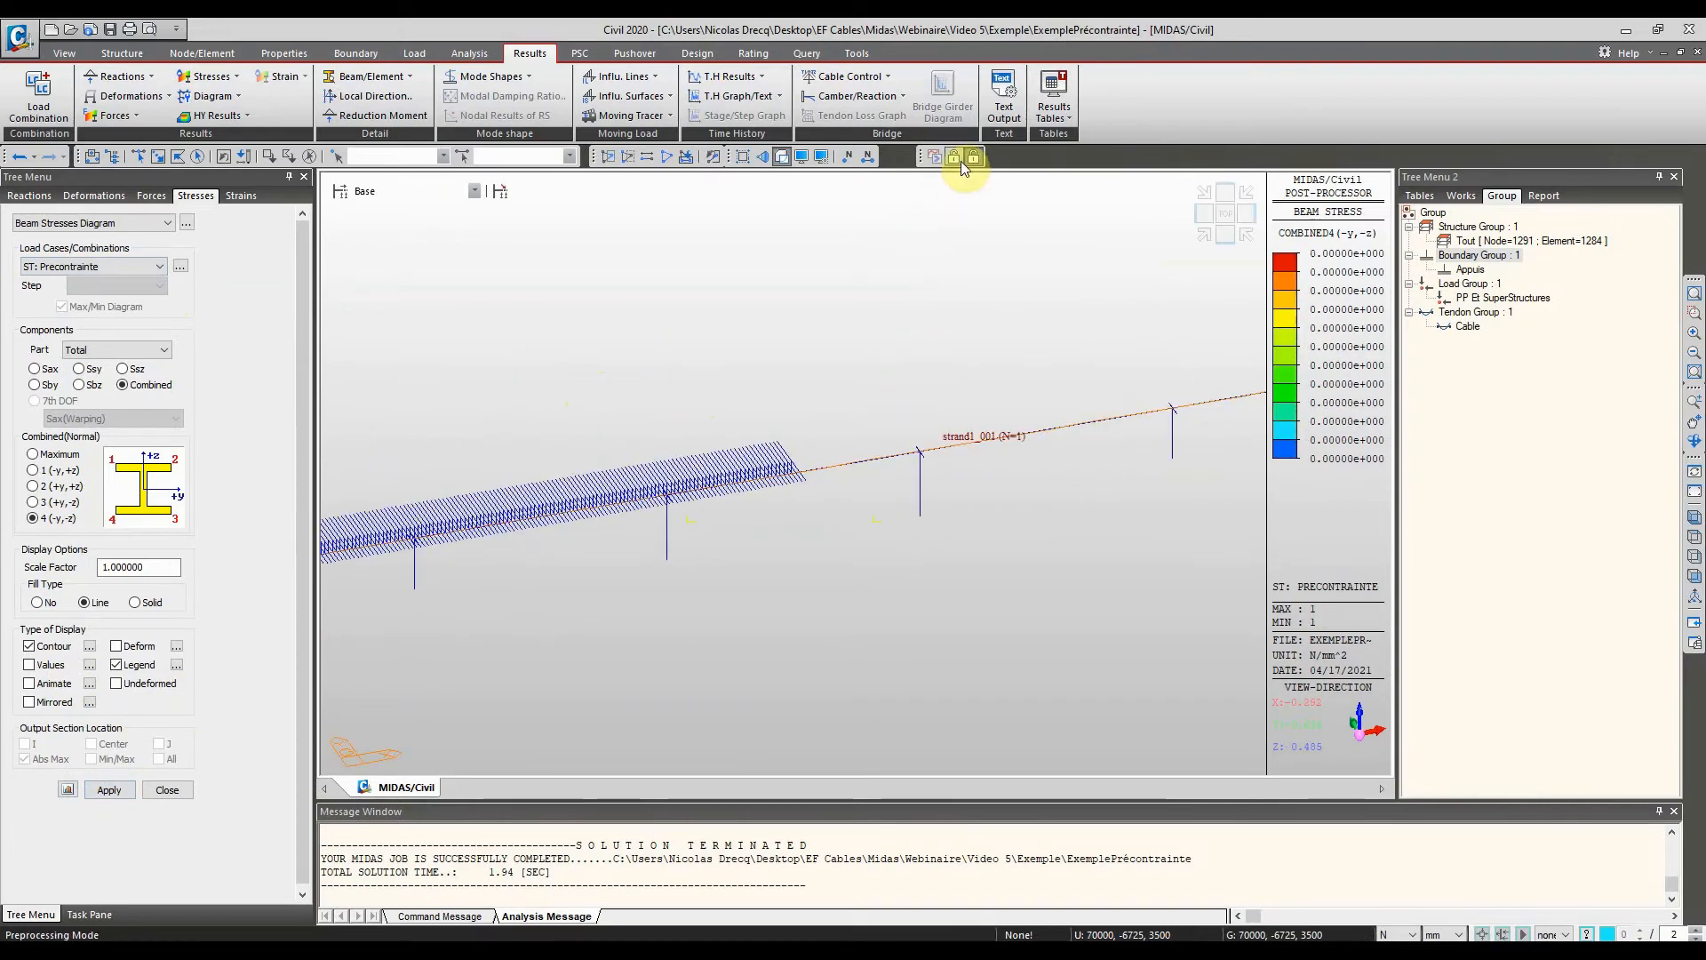
# Return to preprocessing mode and check the contents of static load case 50, Precontrainte, in the works tree
pyautogui.click(956, 159)
pyautogui.moveTo(299, 328); pyautogui.dragTo(157, 798)
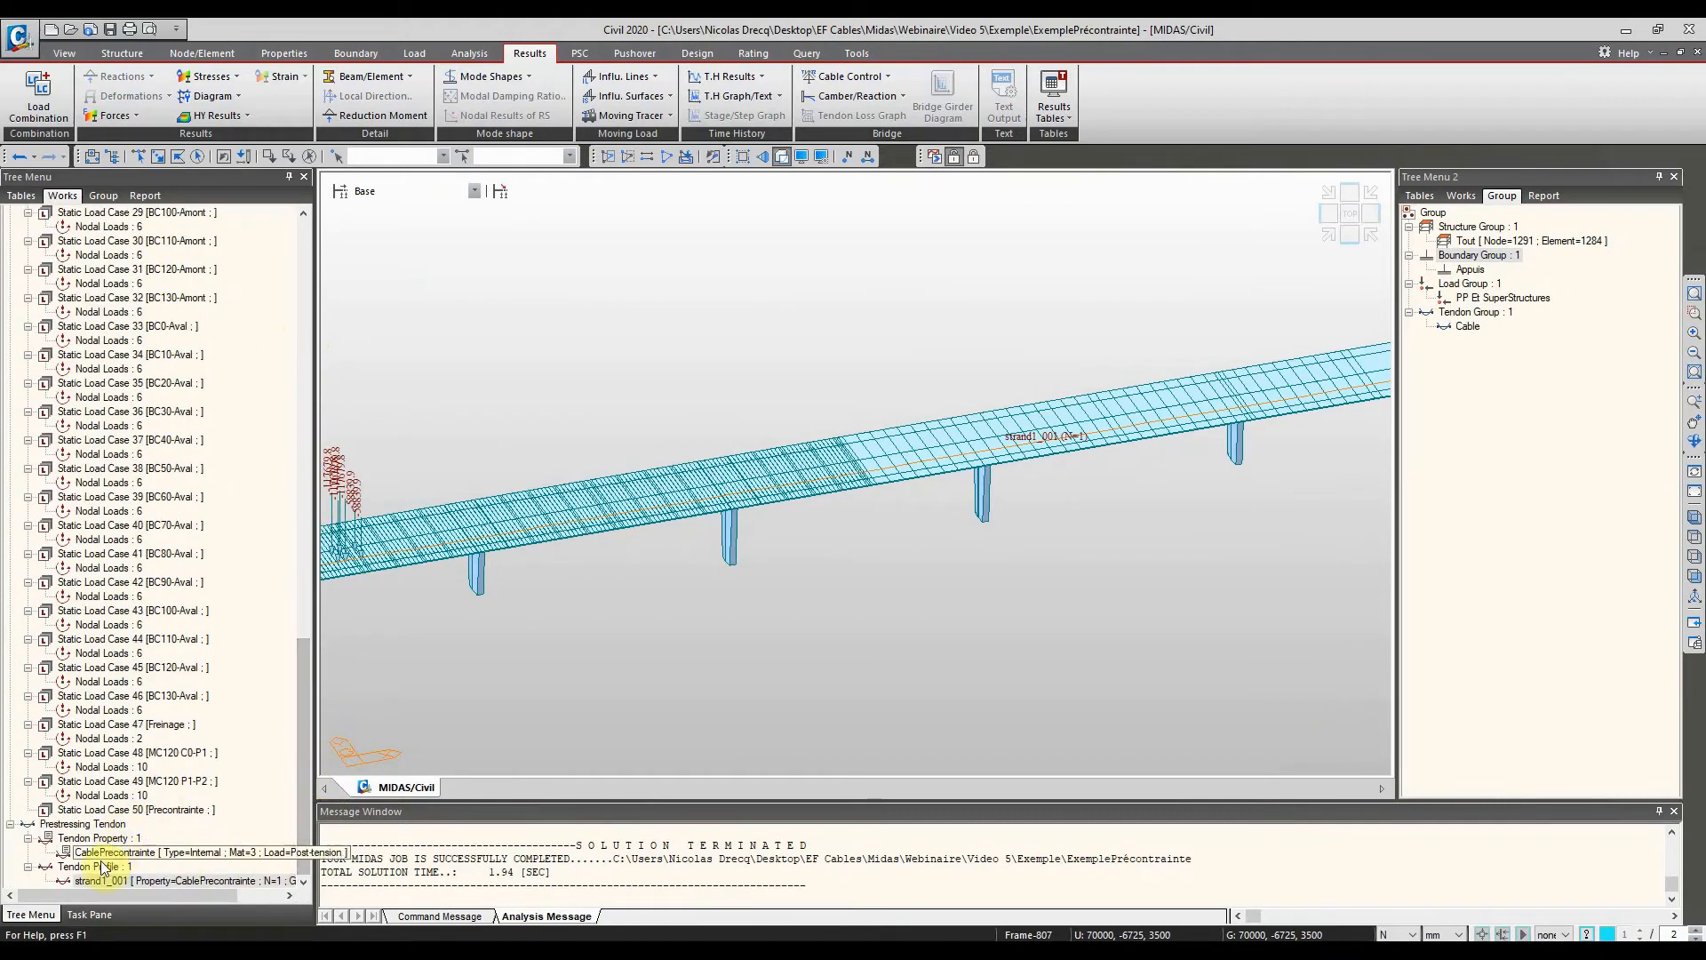
pyautogui.scroll(8, 111, 569)
pyautogui.scroll(8, 110, 534)
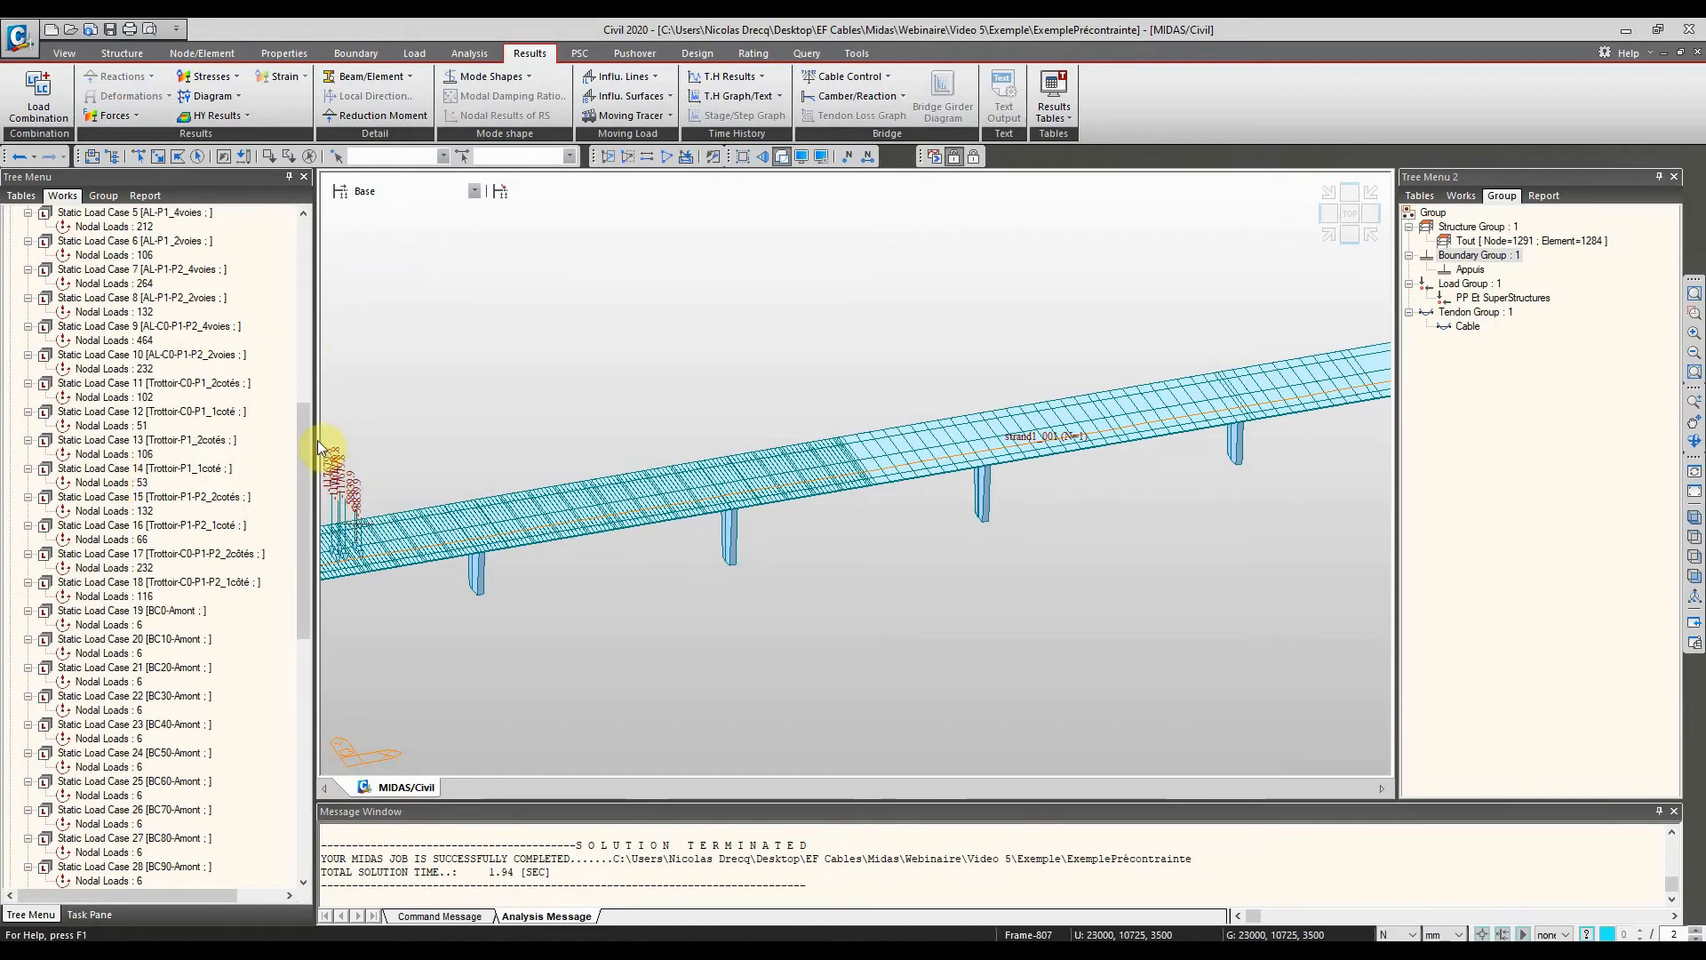
pyautogui.moveTo(302, 531); pyautogui.dragTo(303, 798)
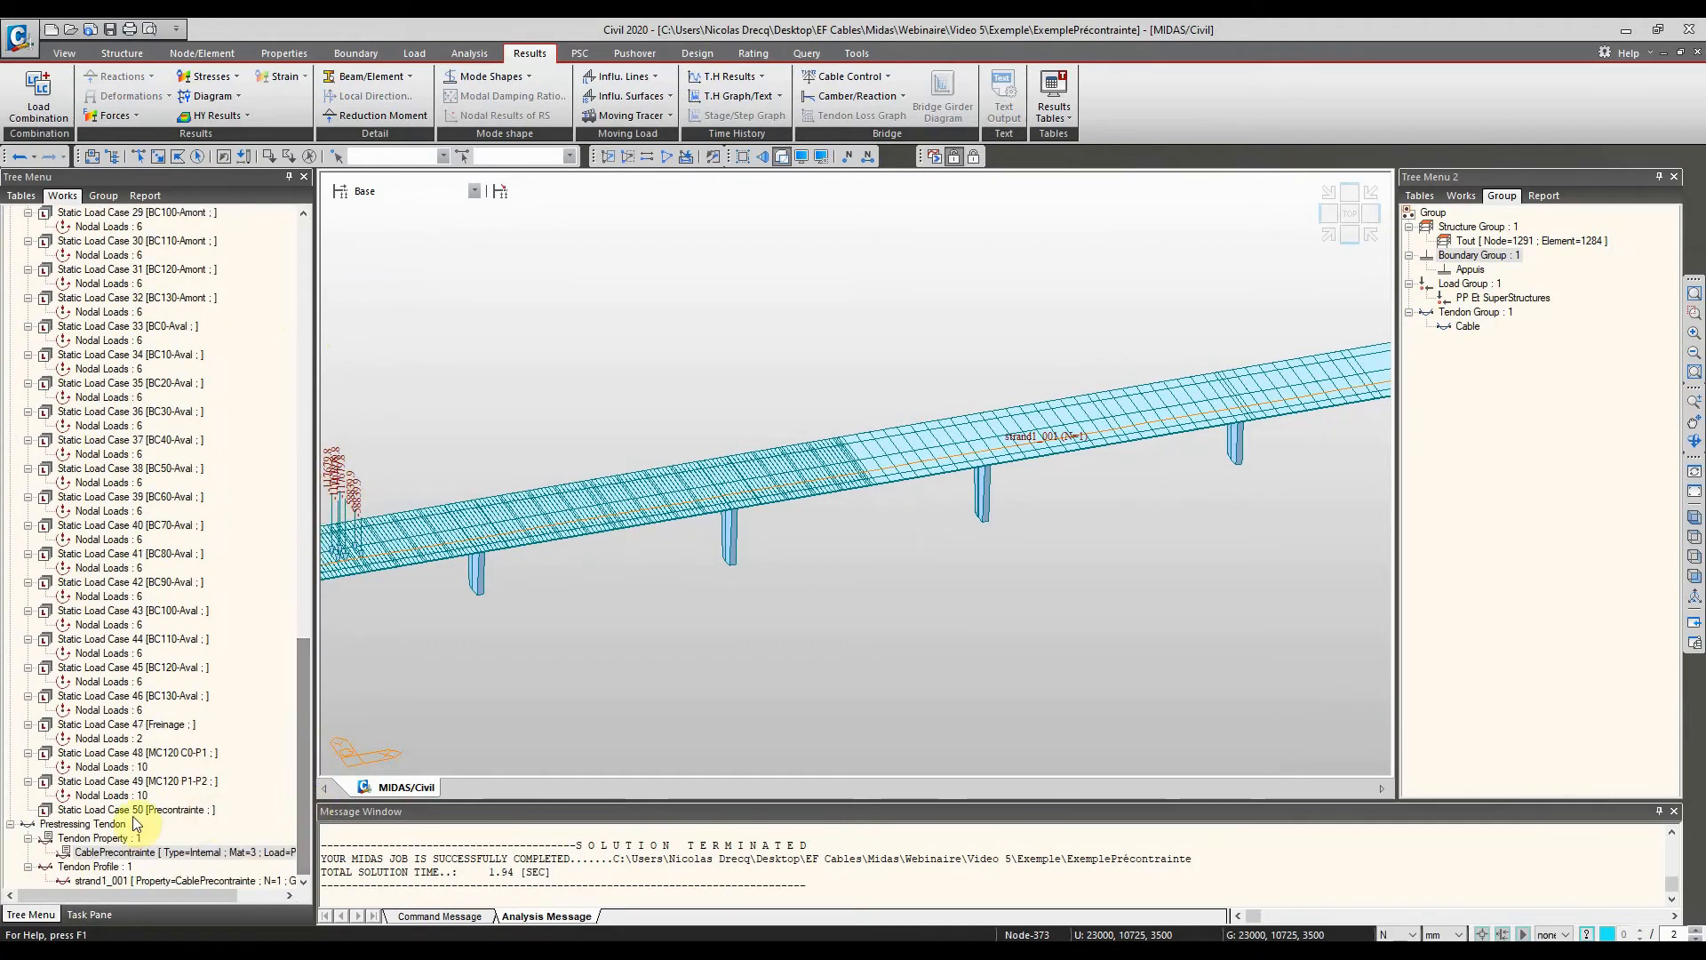
pyautogui.click(102, 810)
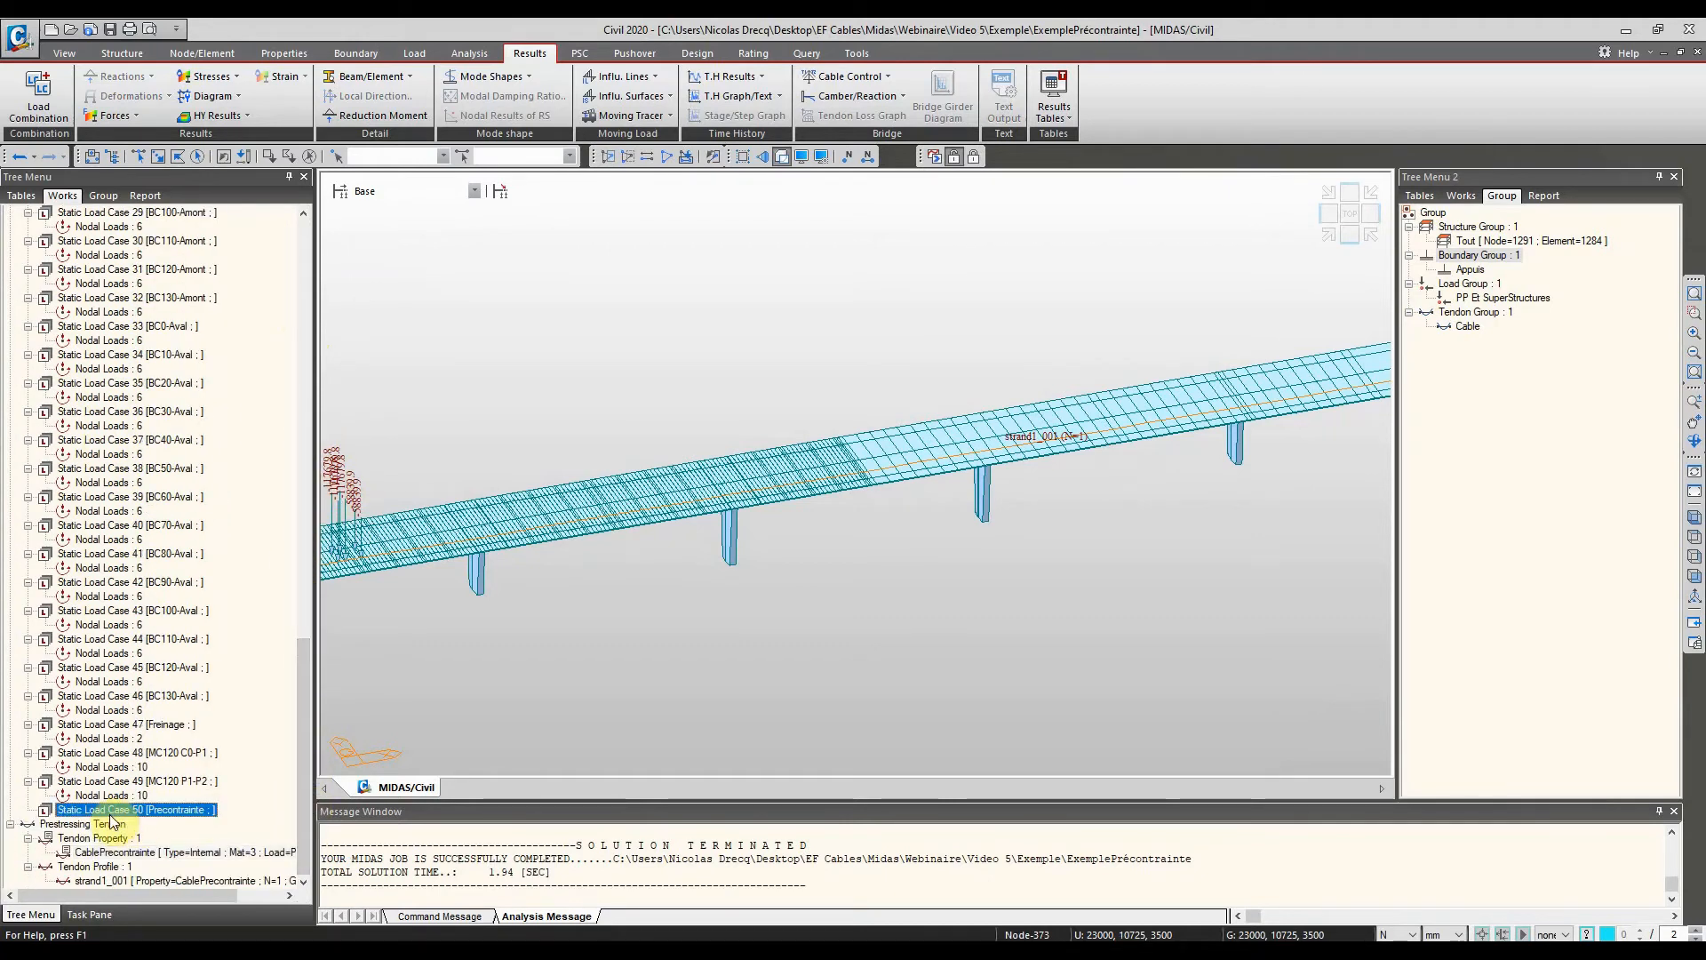
pyautogui.click(573, 356)
# Start a tendon prestress load for strand1_001 in load case Precontrainte, assigned to the load group PP Et SuperStructures
pyautogui.click(420, 55)
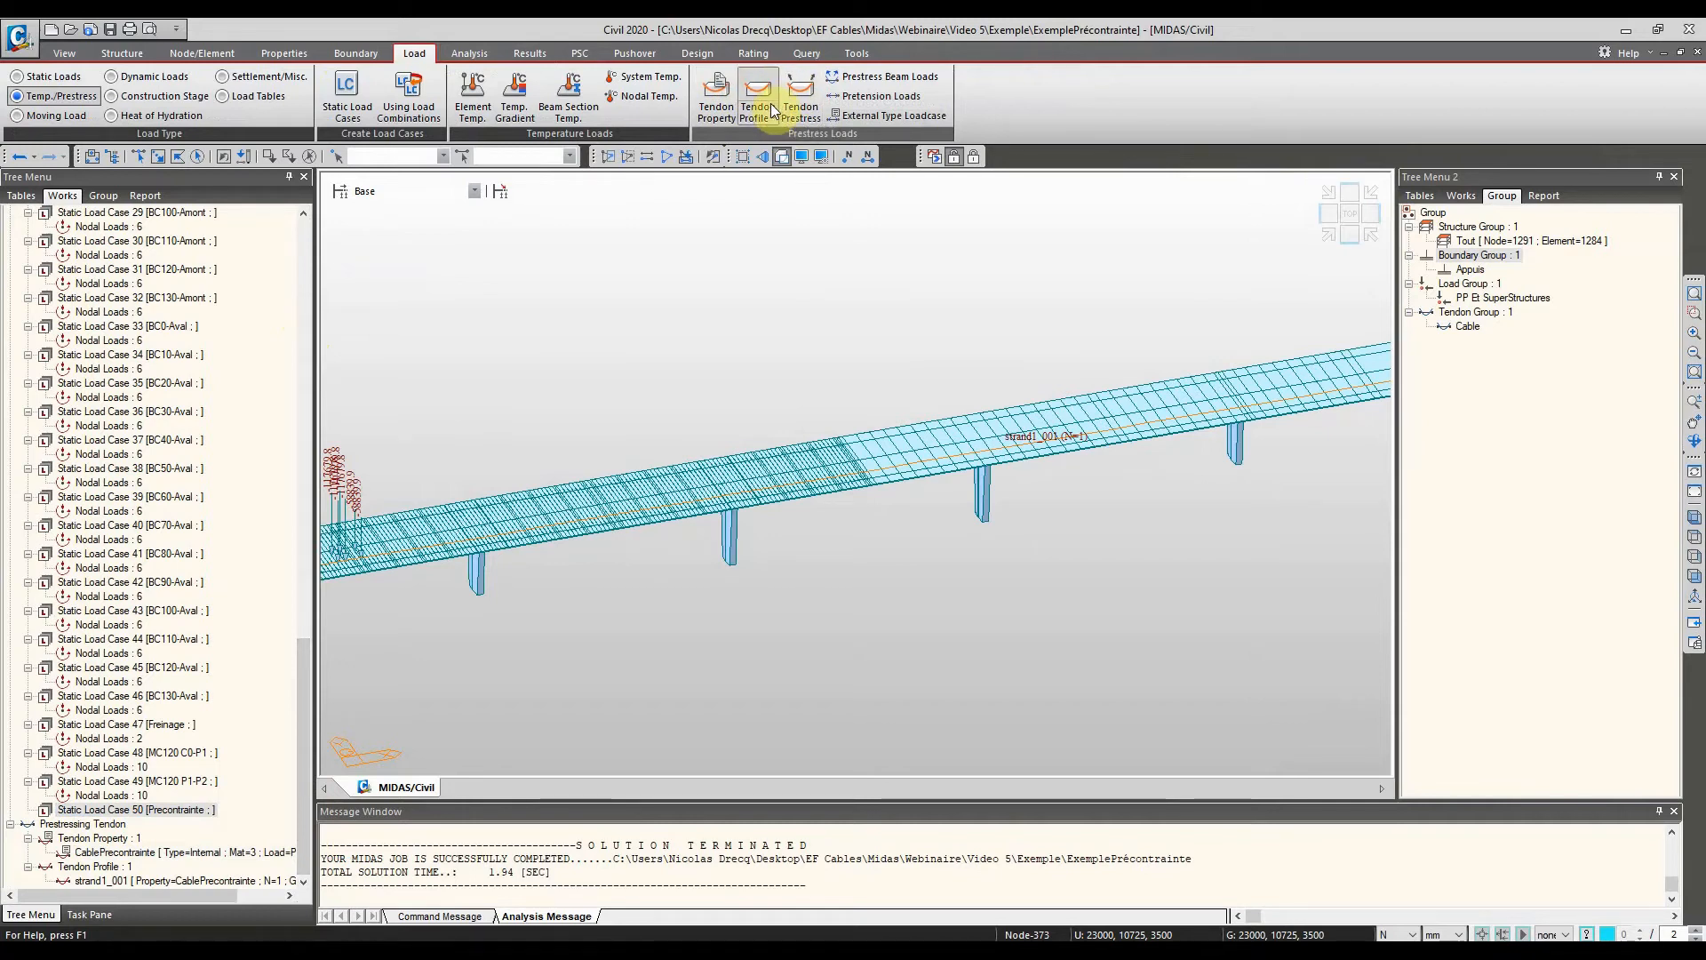
pyautogui.click(797, 107)
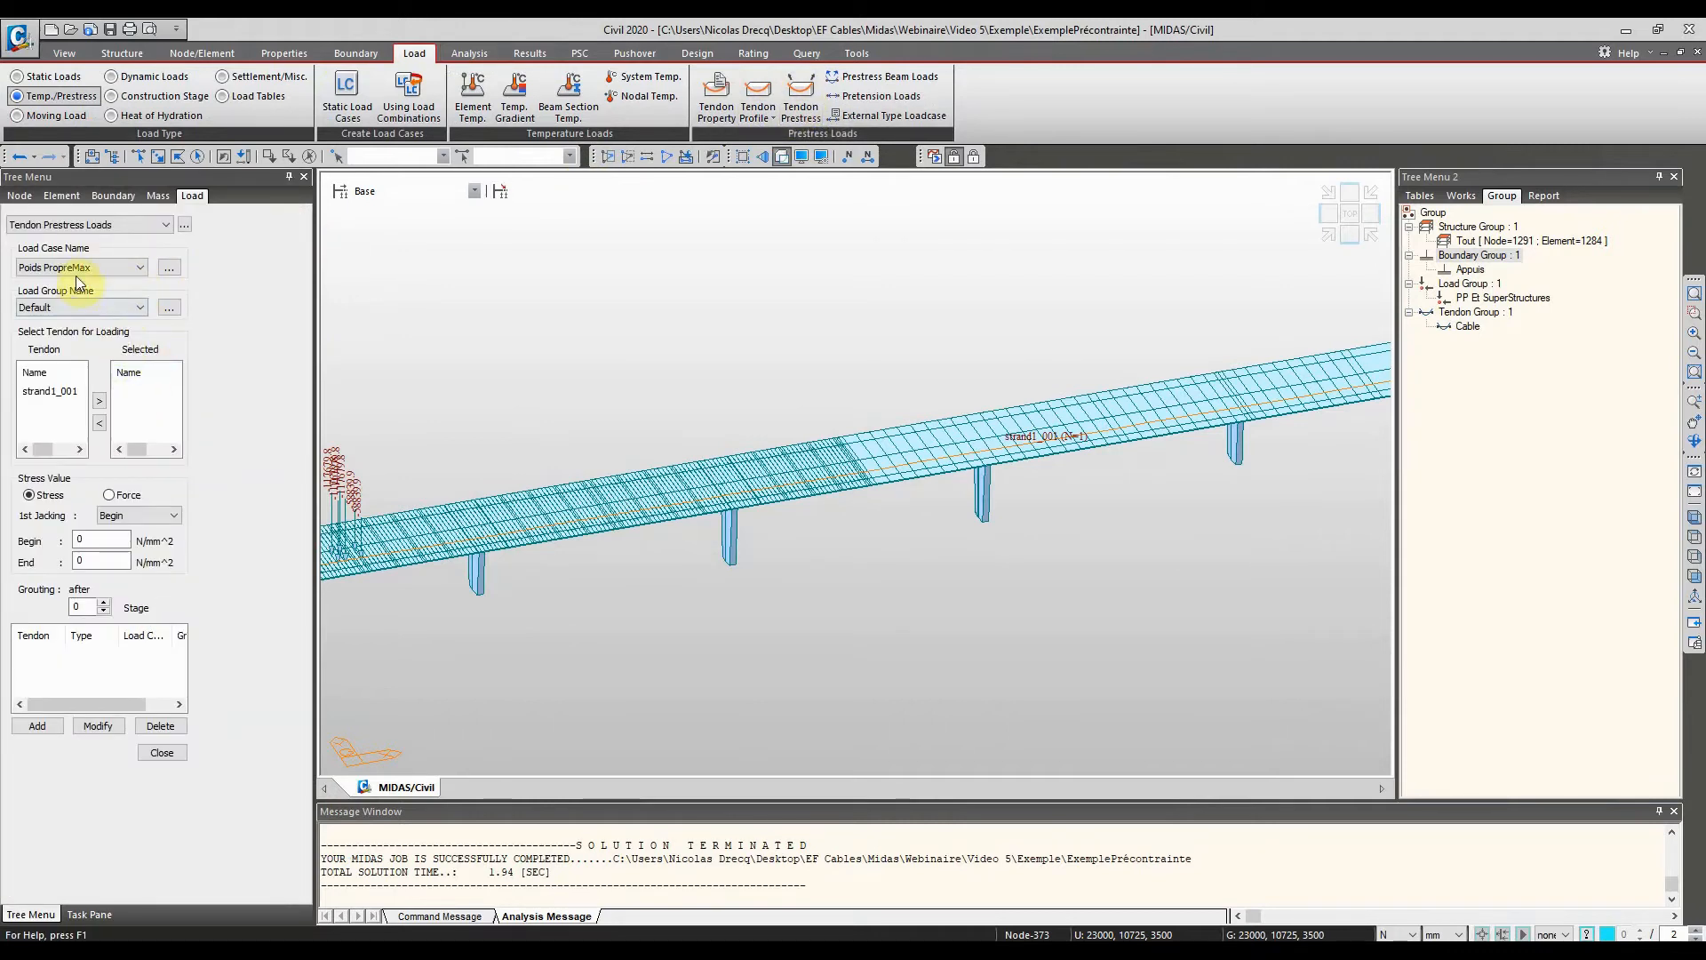
pyautogui.click(140, 266)
pyautogui.moveTo(141, 339); pyautogui.dragTo(137, 505)
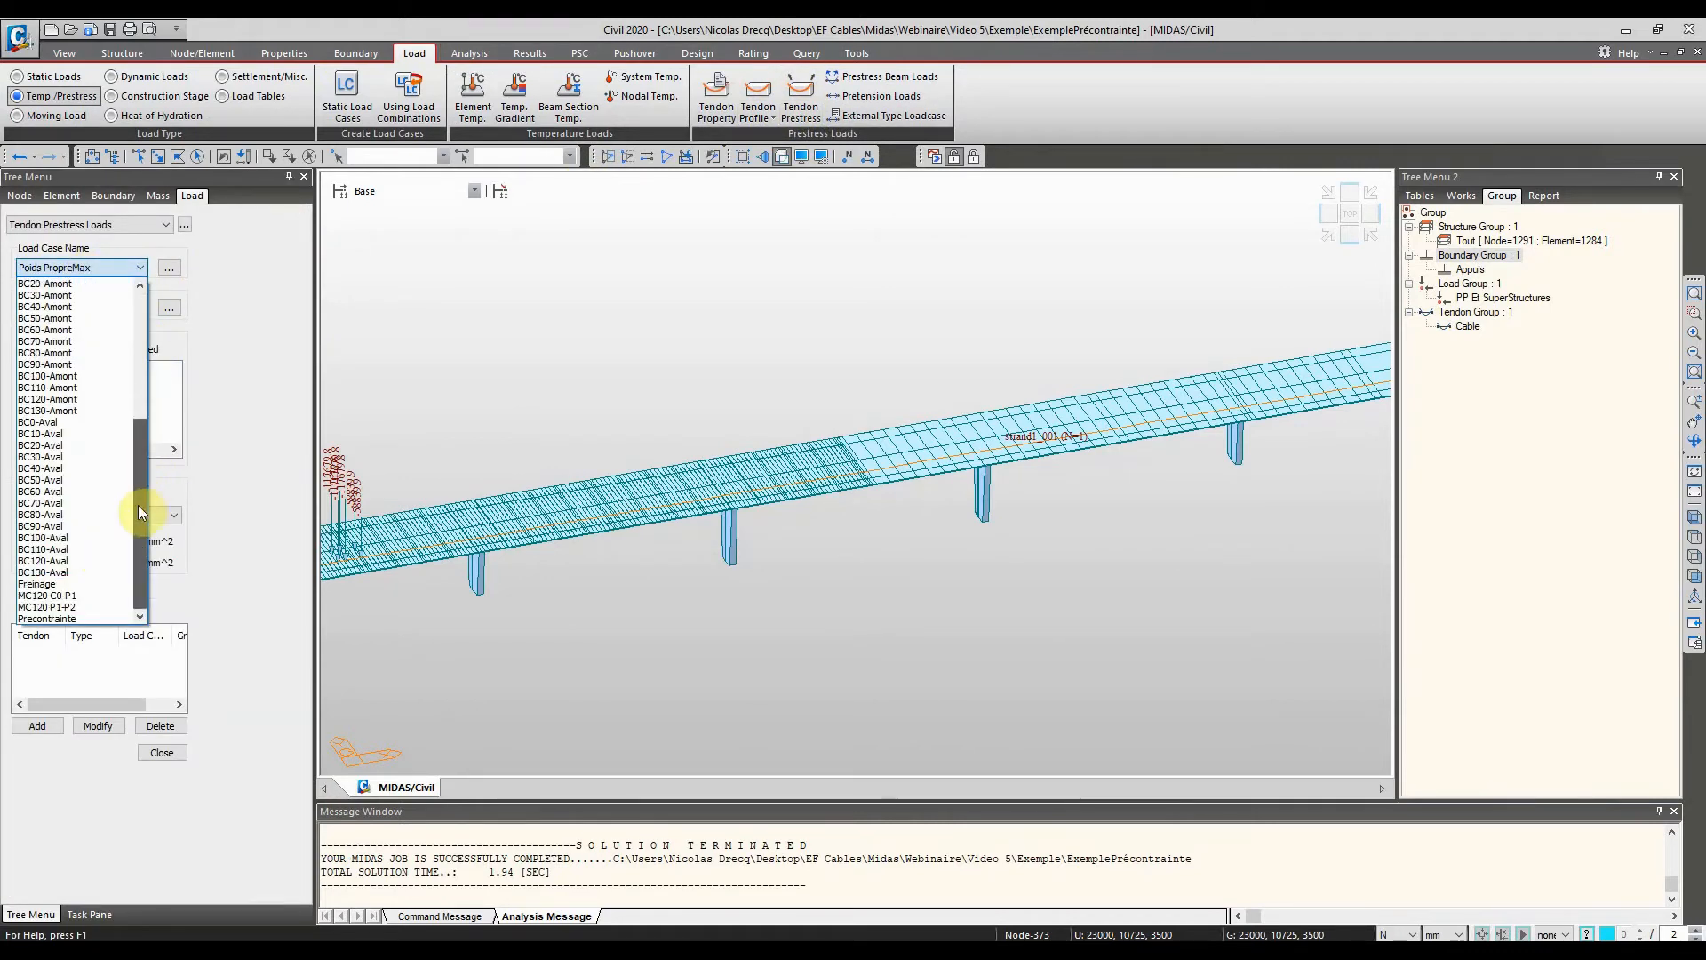
pyautogui.click(110, 619)
pyautogui.click(57, 391)
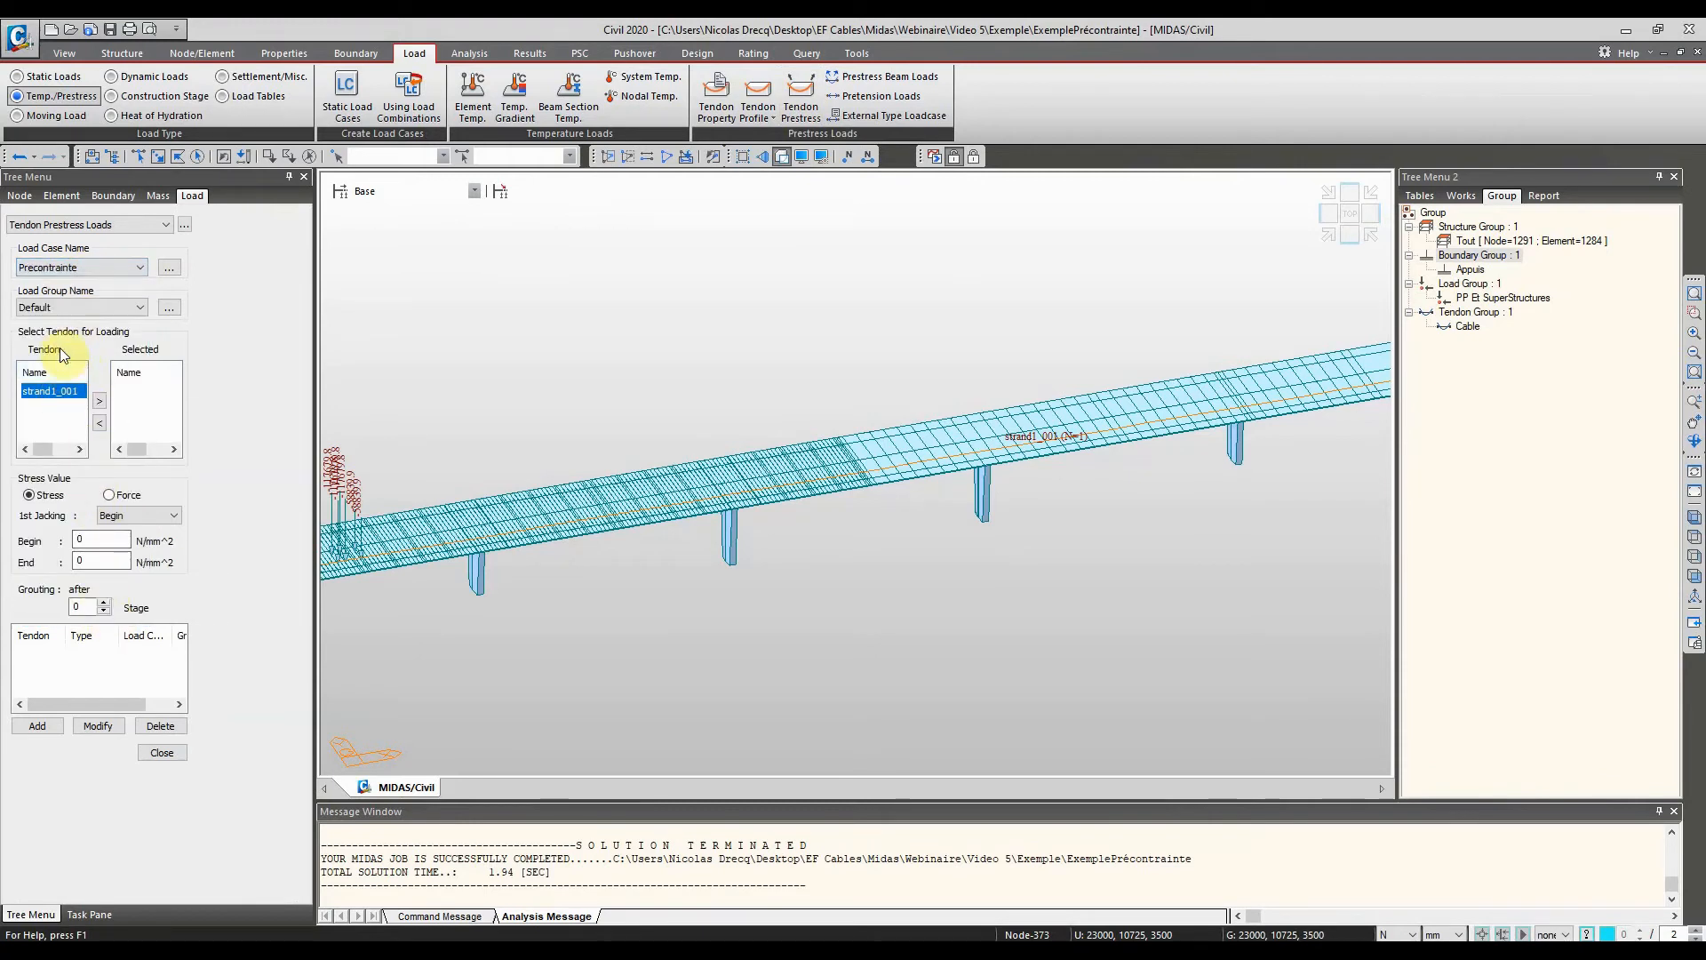
pyautogui.click(100, 403)
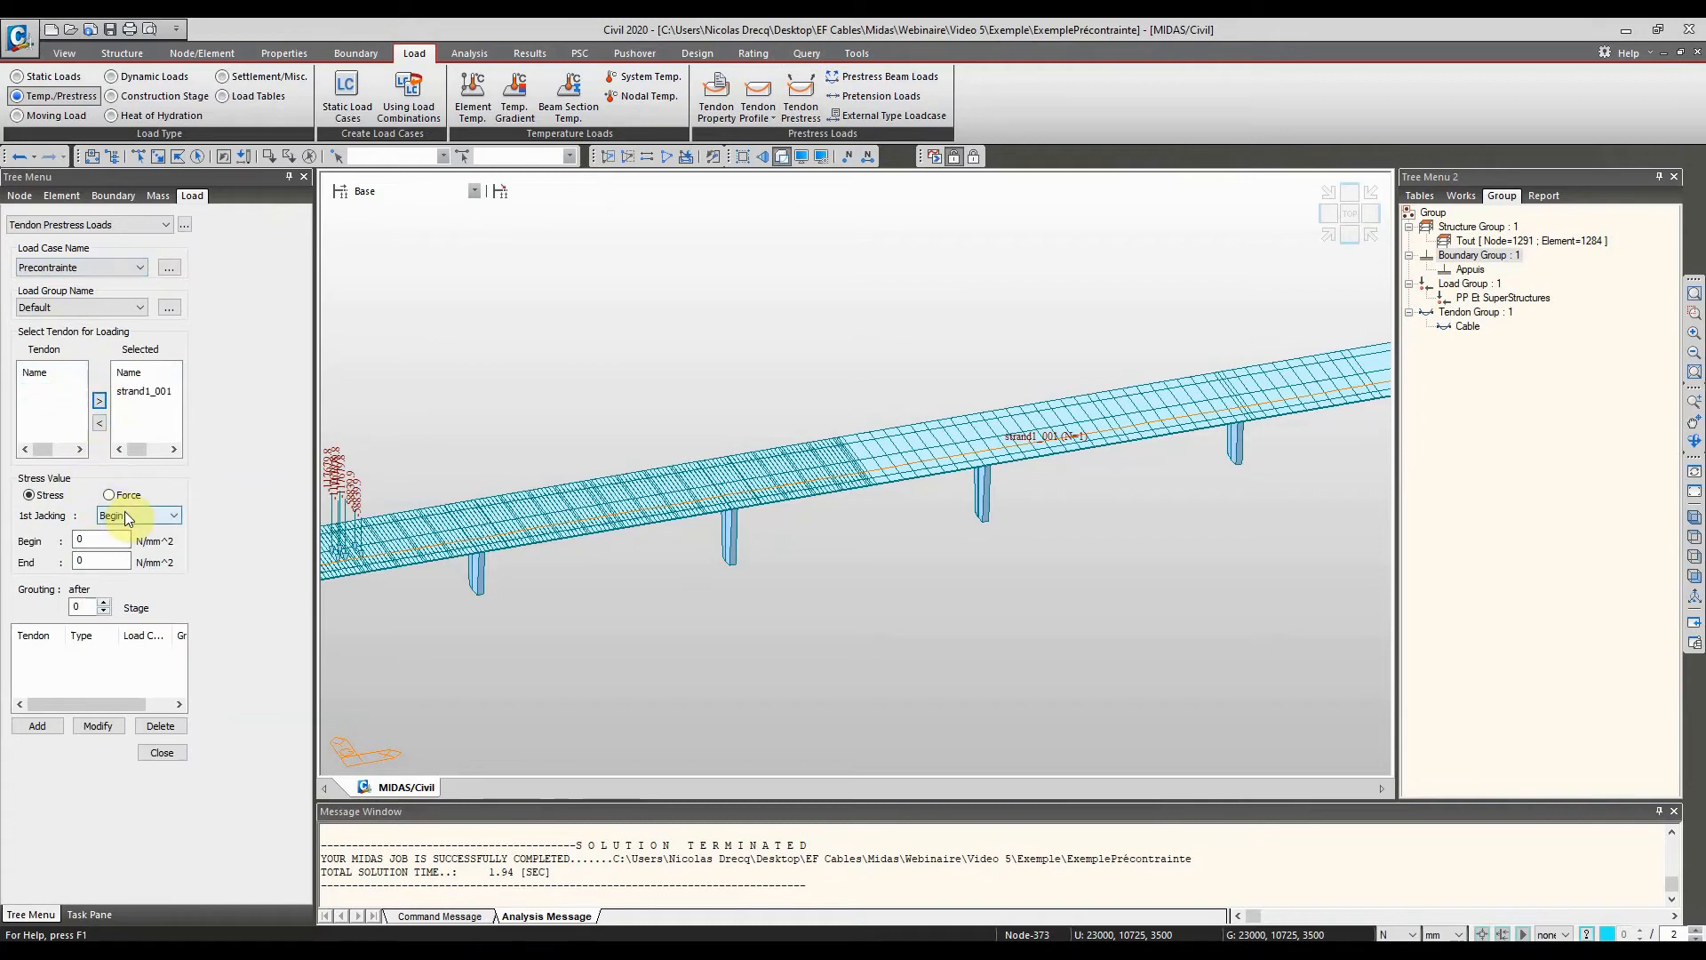
pyautogui.click(120, 307)
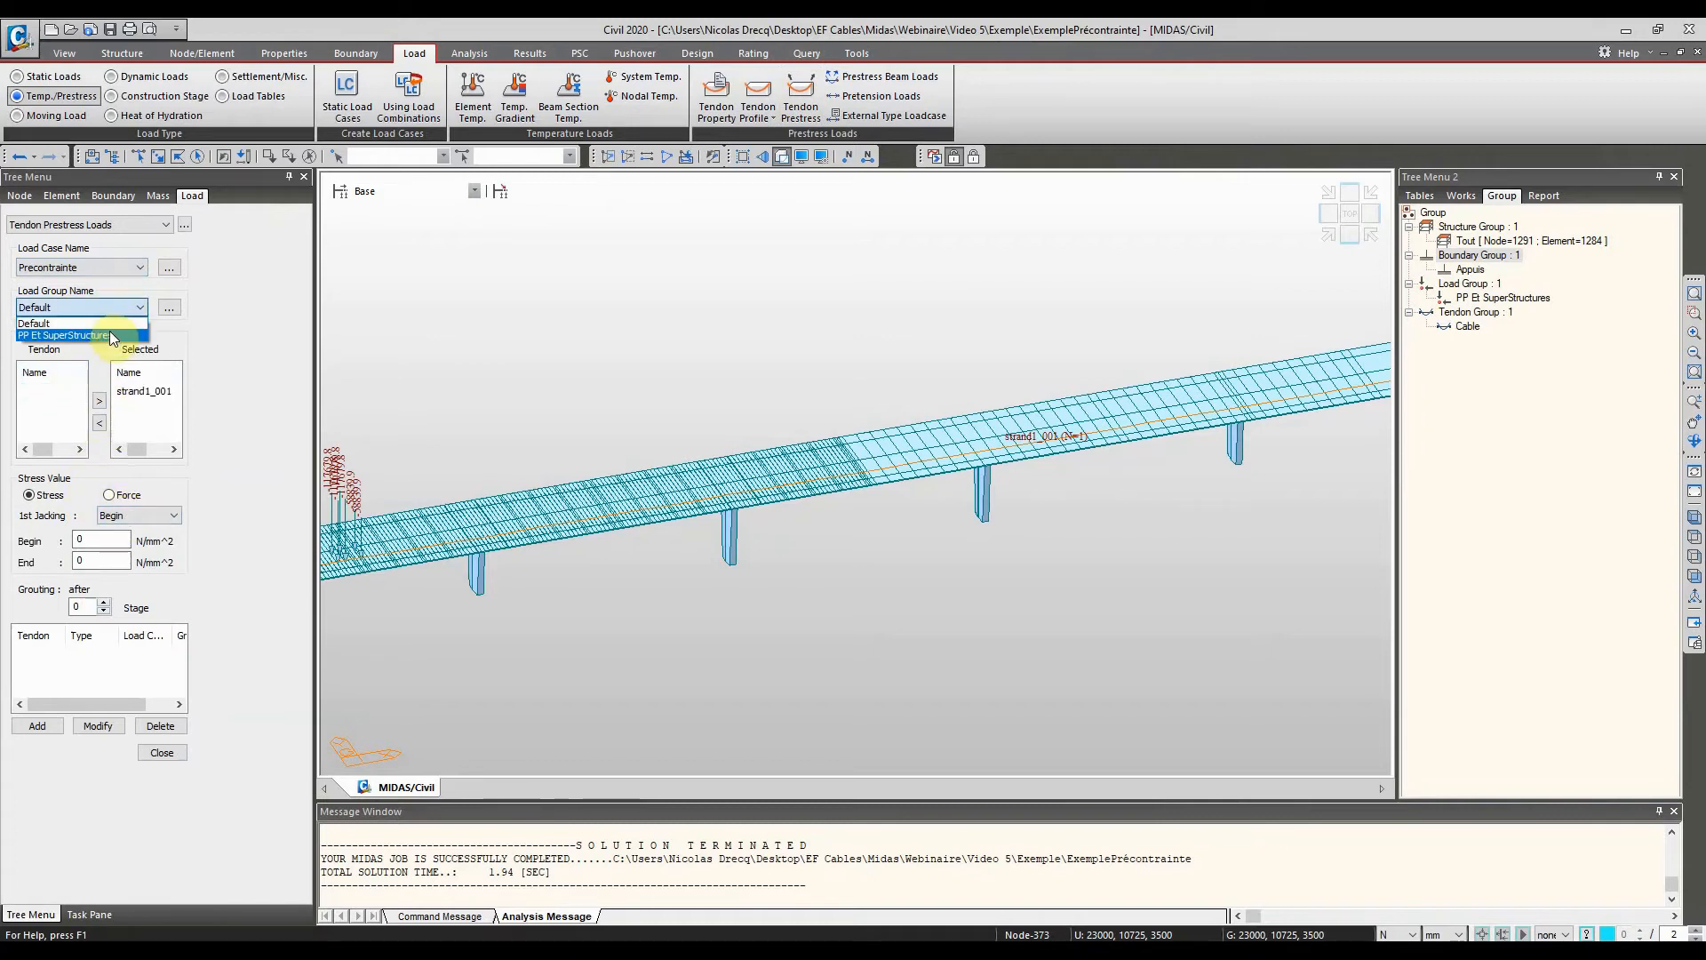
pyautogui.click(110, 336)
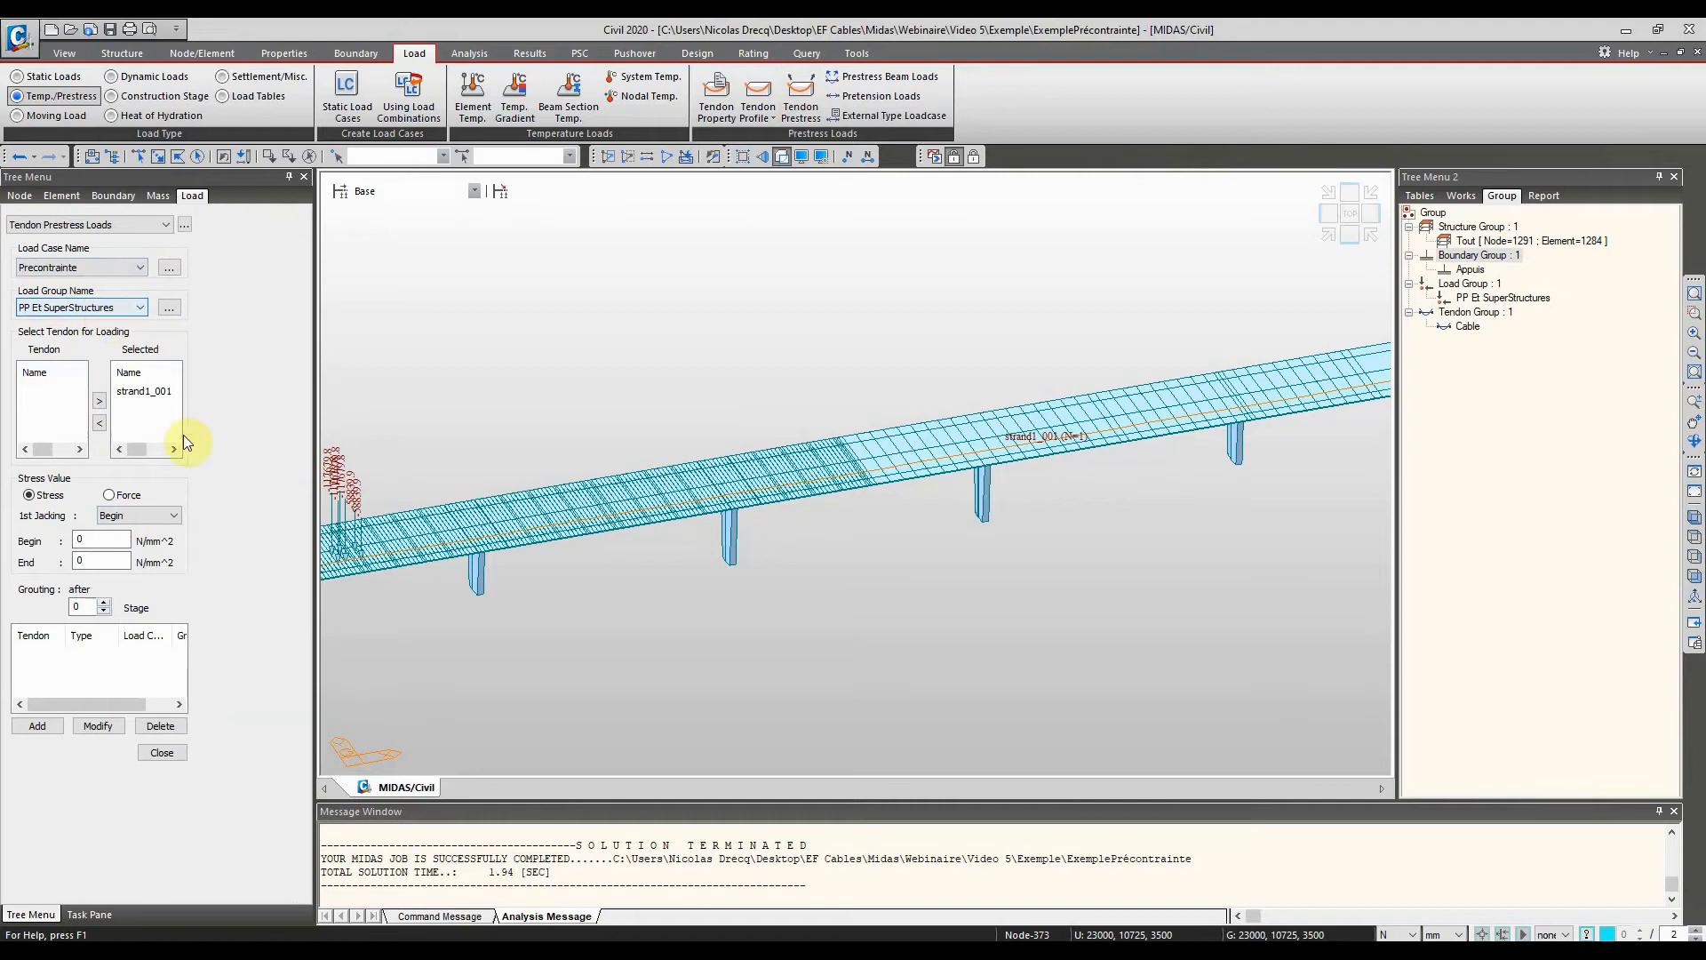
# Set the end jacking stress to 1239 N/mm², add the prestress load accepting deletion of the existing results, and close the load form
pyautogui.moveTo(113, 545); pyautogui.dragTo(57, 542)
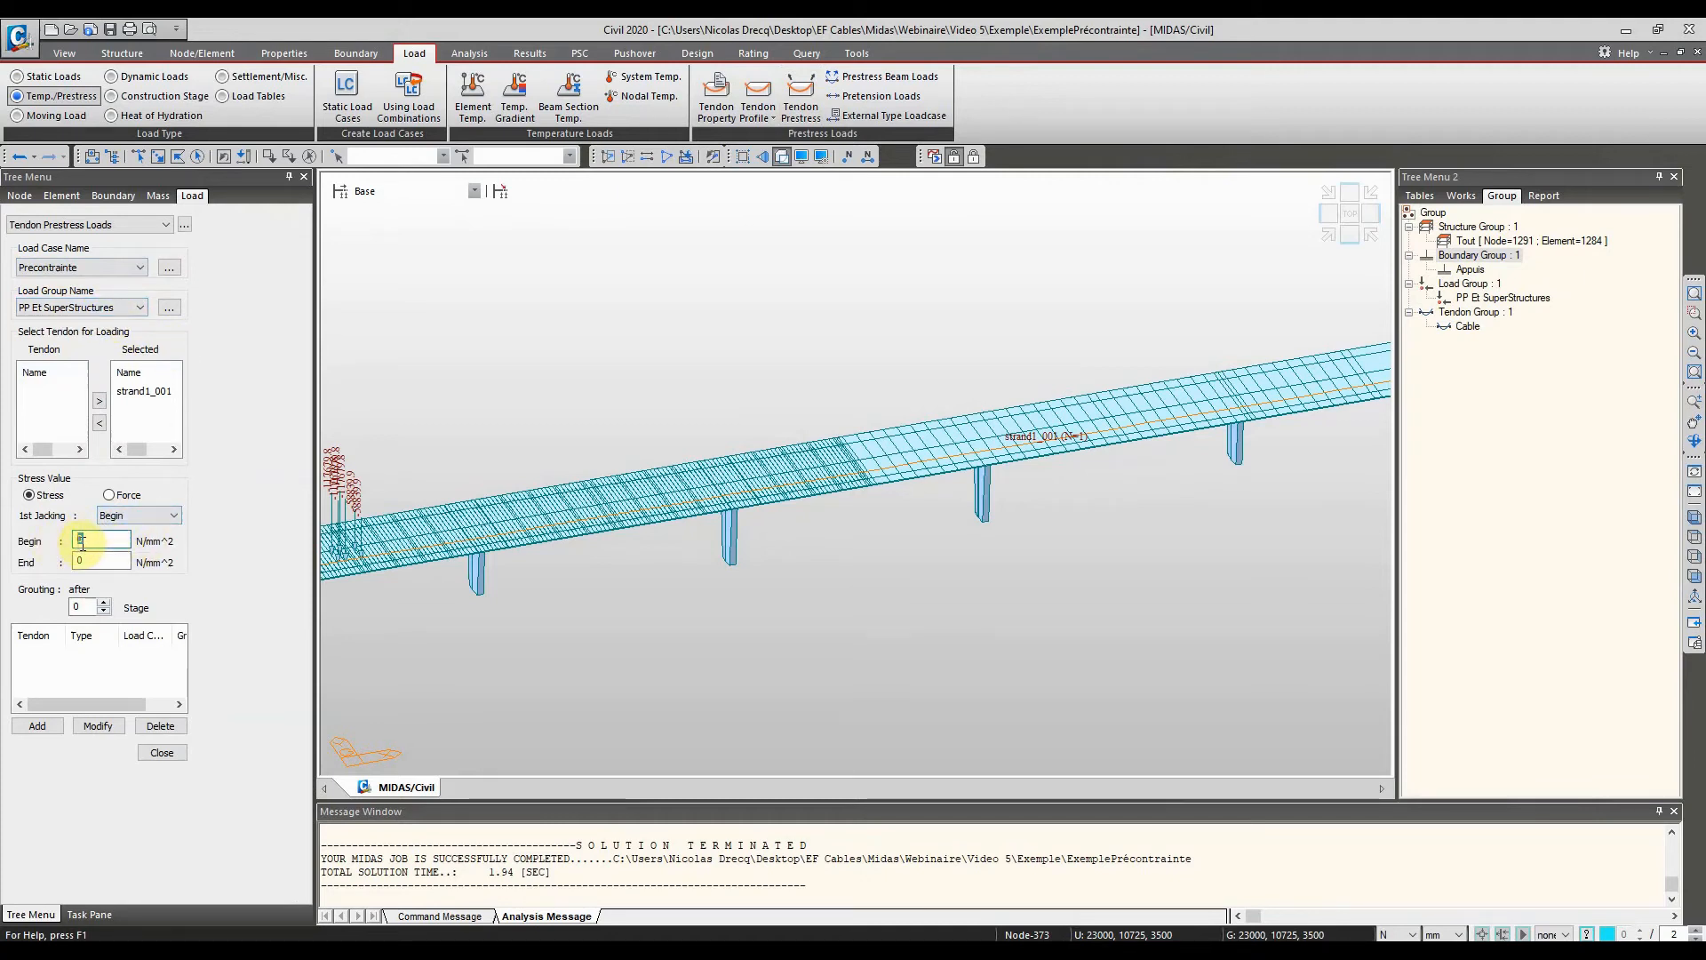
pyautogui.moveTo(92, 558); pyautogui.dragTo(76, 561)
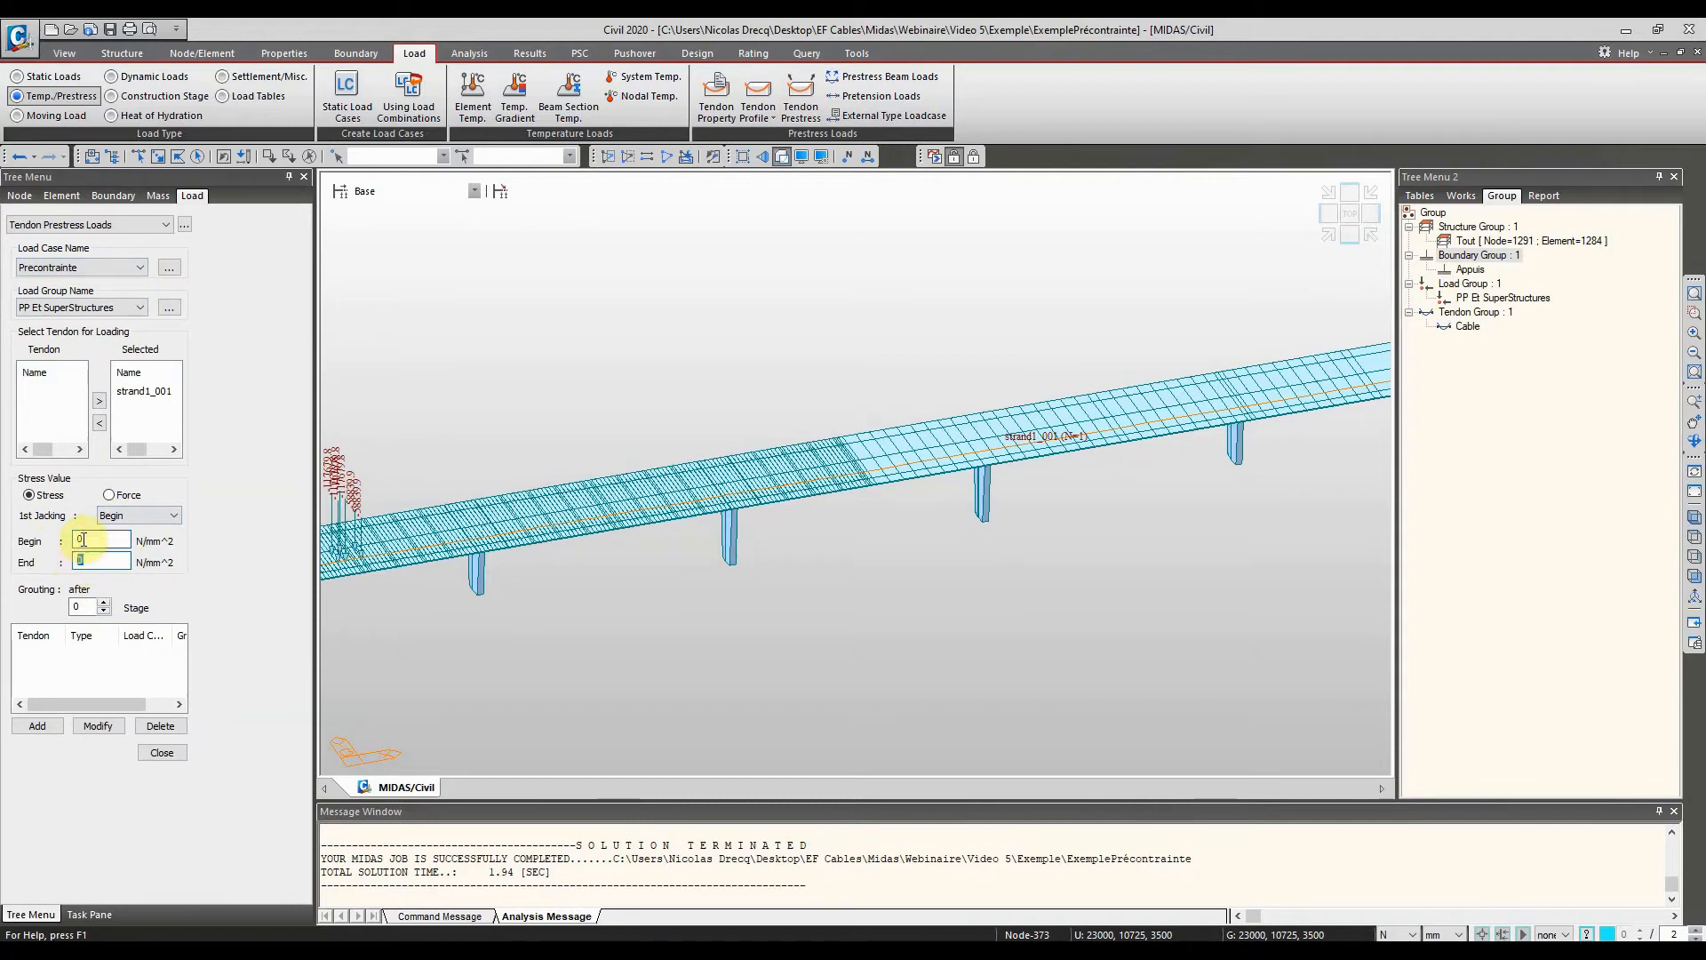
pyautogui.moveTo(81, 559); pyautogui.dragTo(70, 560)
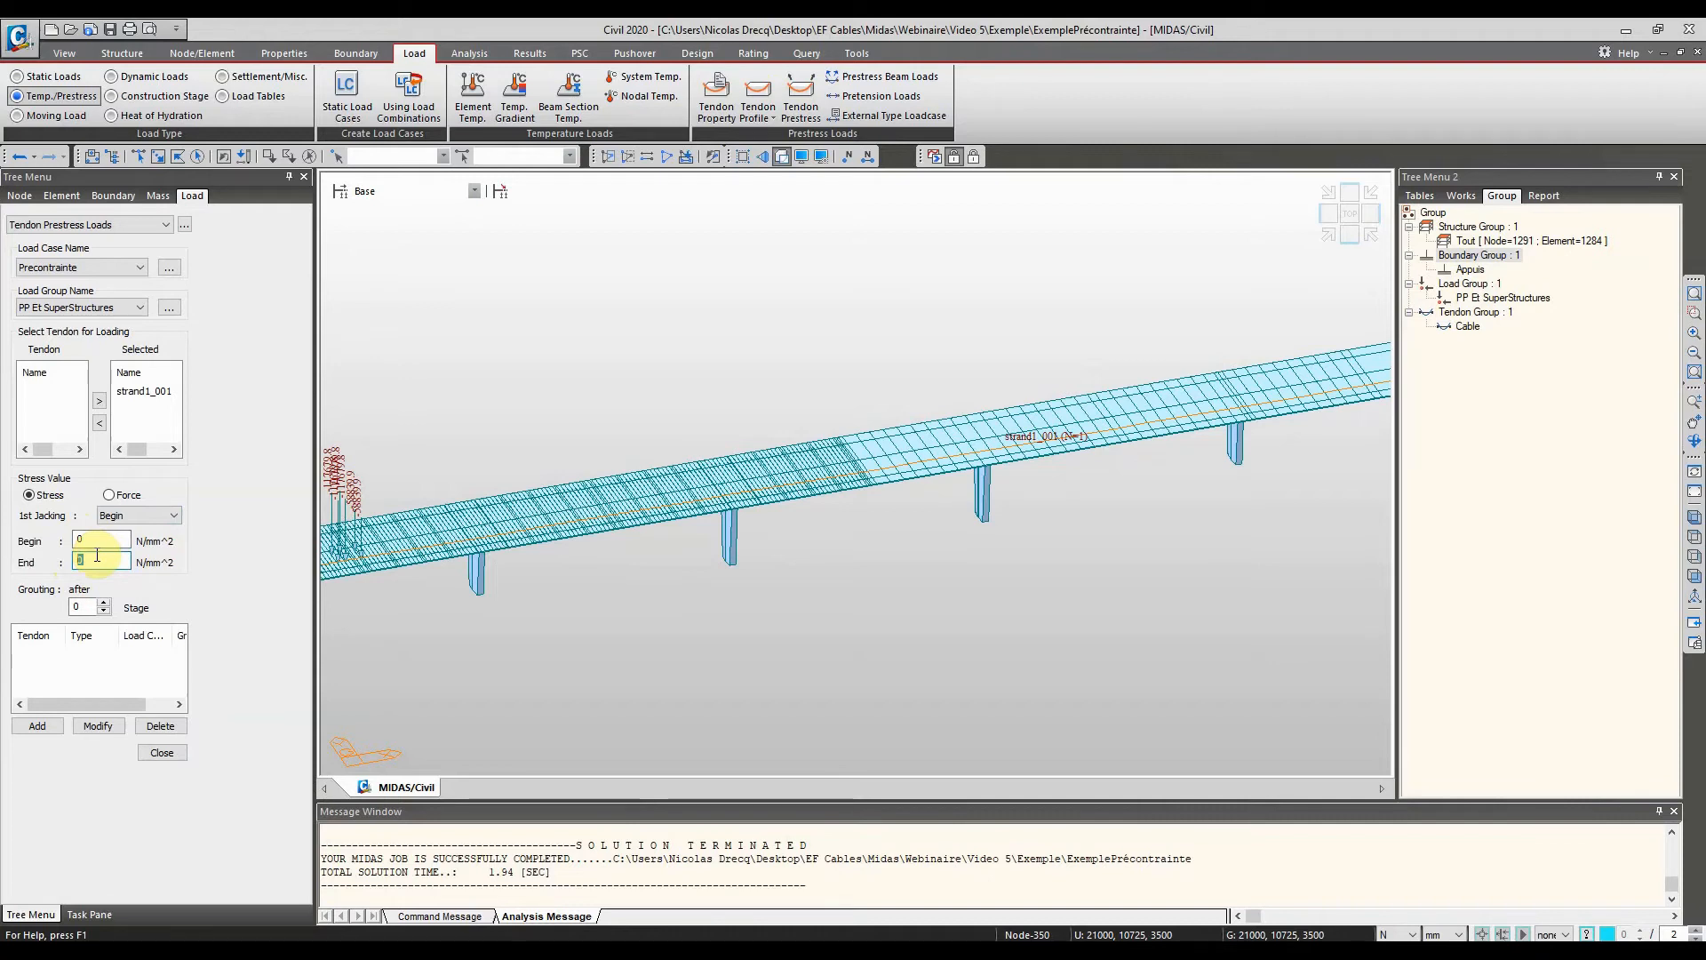
pyautogui.write('1239')
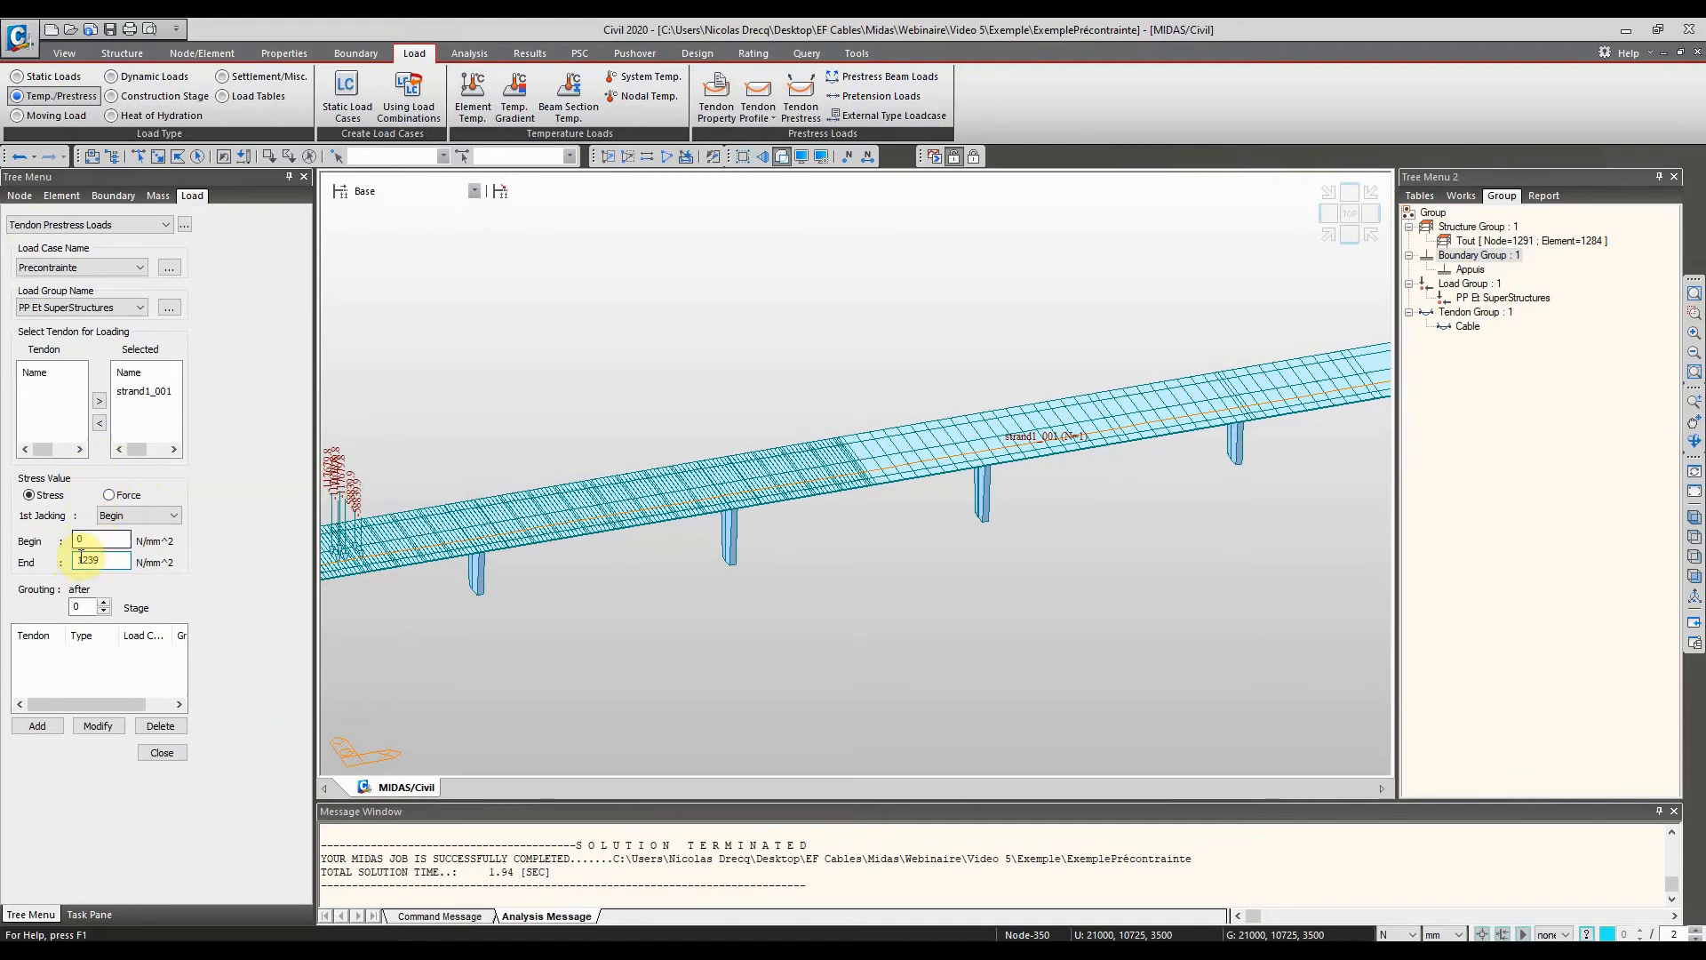
pyautogui.click(37, 726)
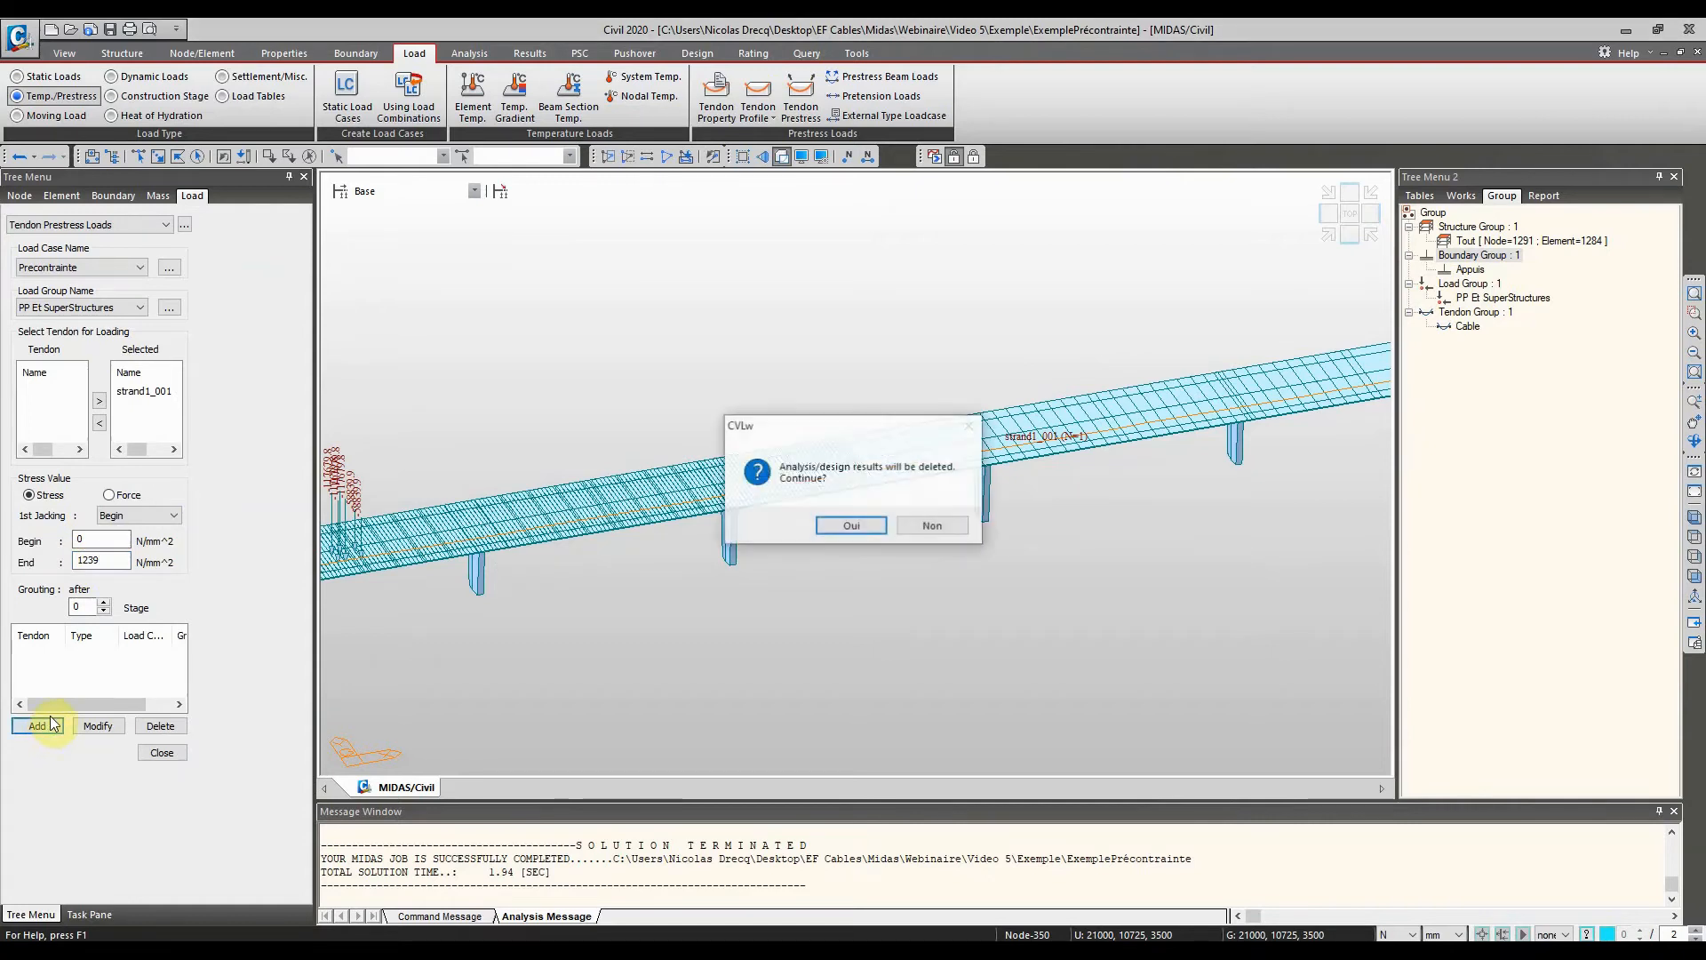
pyautogui.click(846, 526)
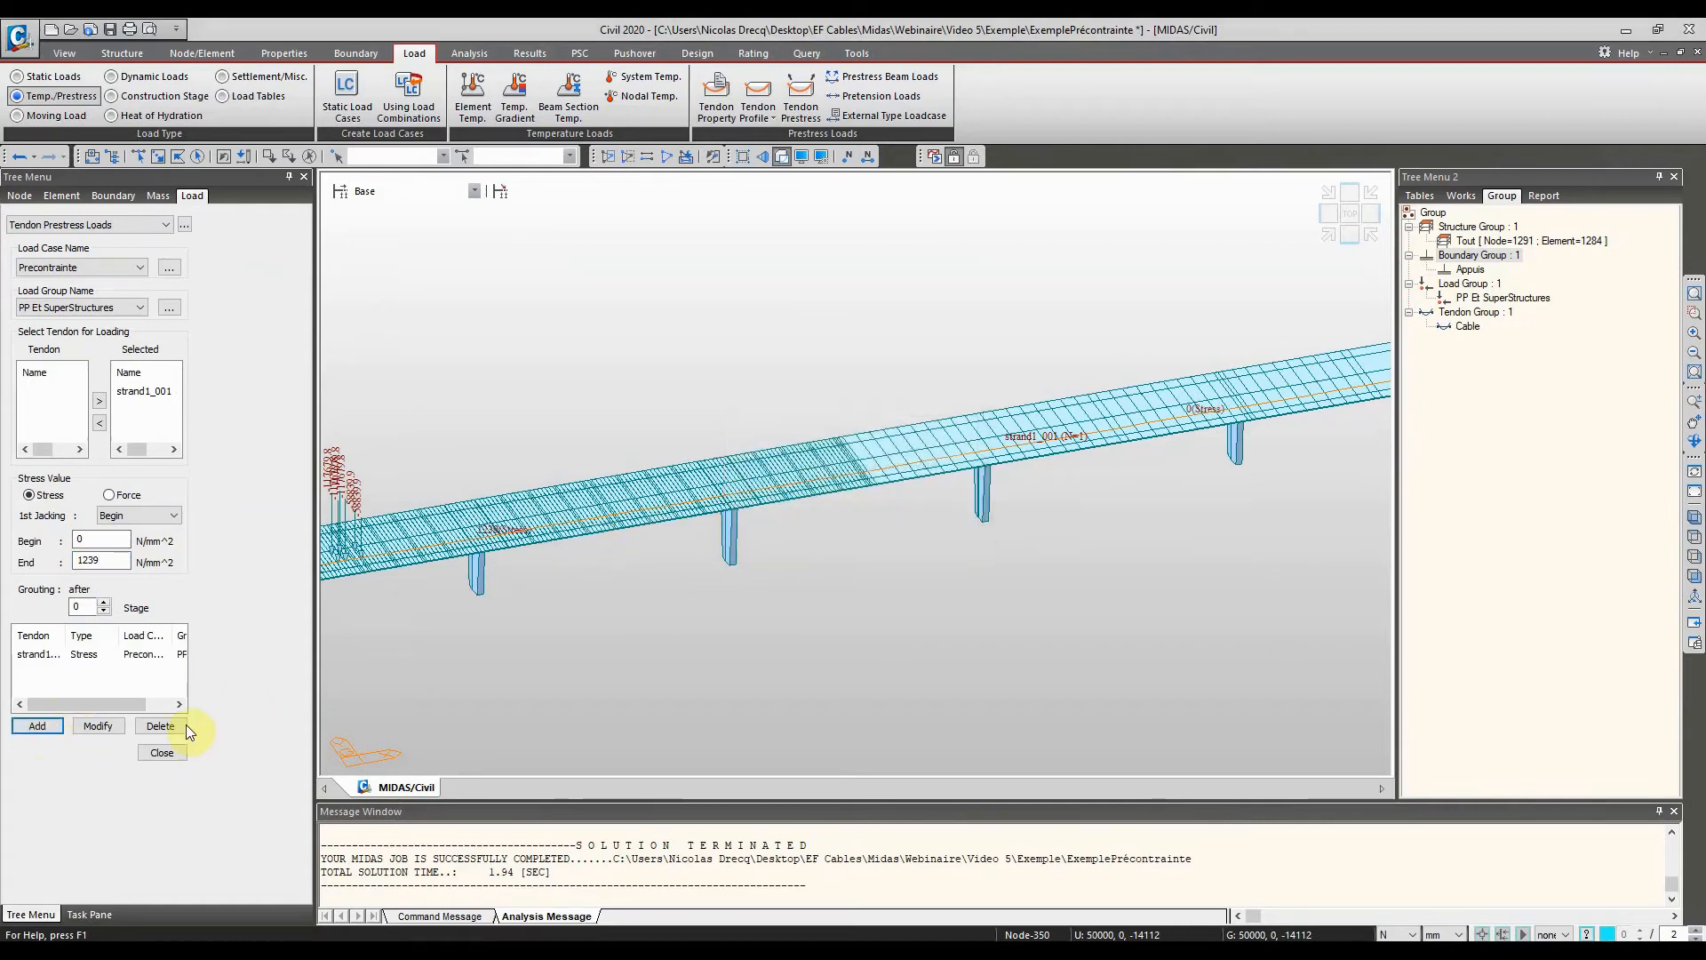
pyautogui.click(160, 754)
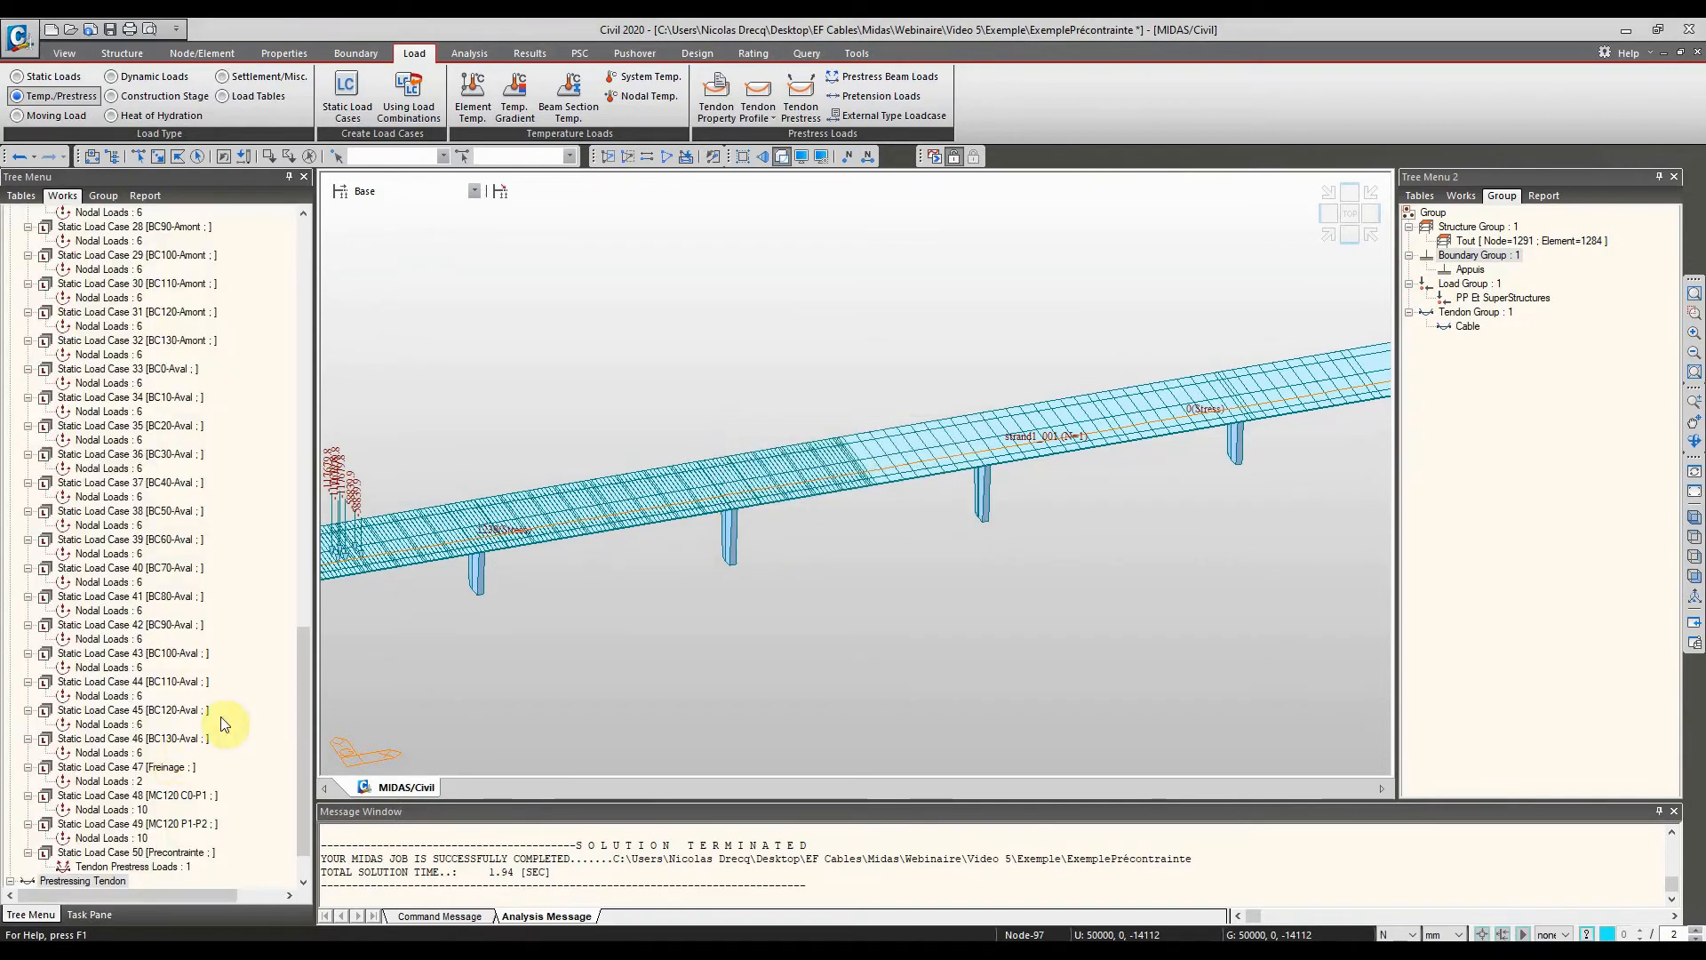
# Run the analysis again and display the maximum combined beam stress diagram for load case Precontrainte
pyautogui.click(932, 158)
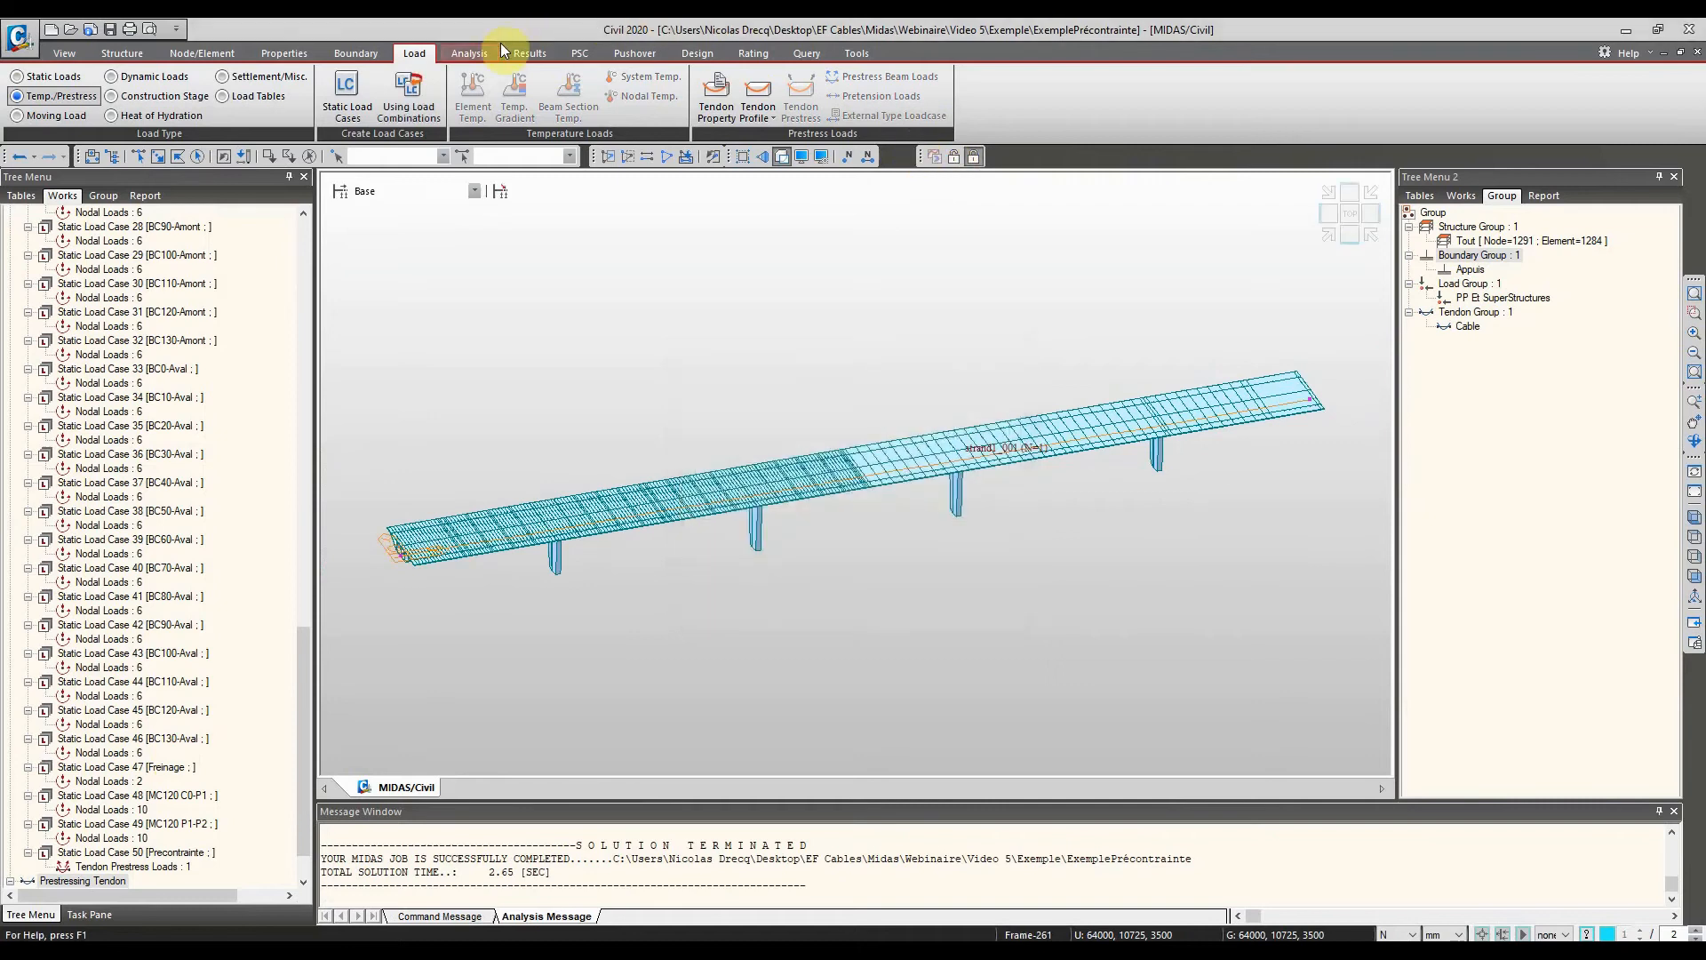
pyautogui.click(532, 51)
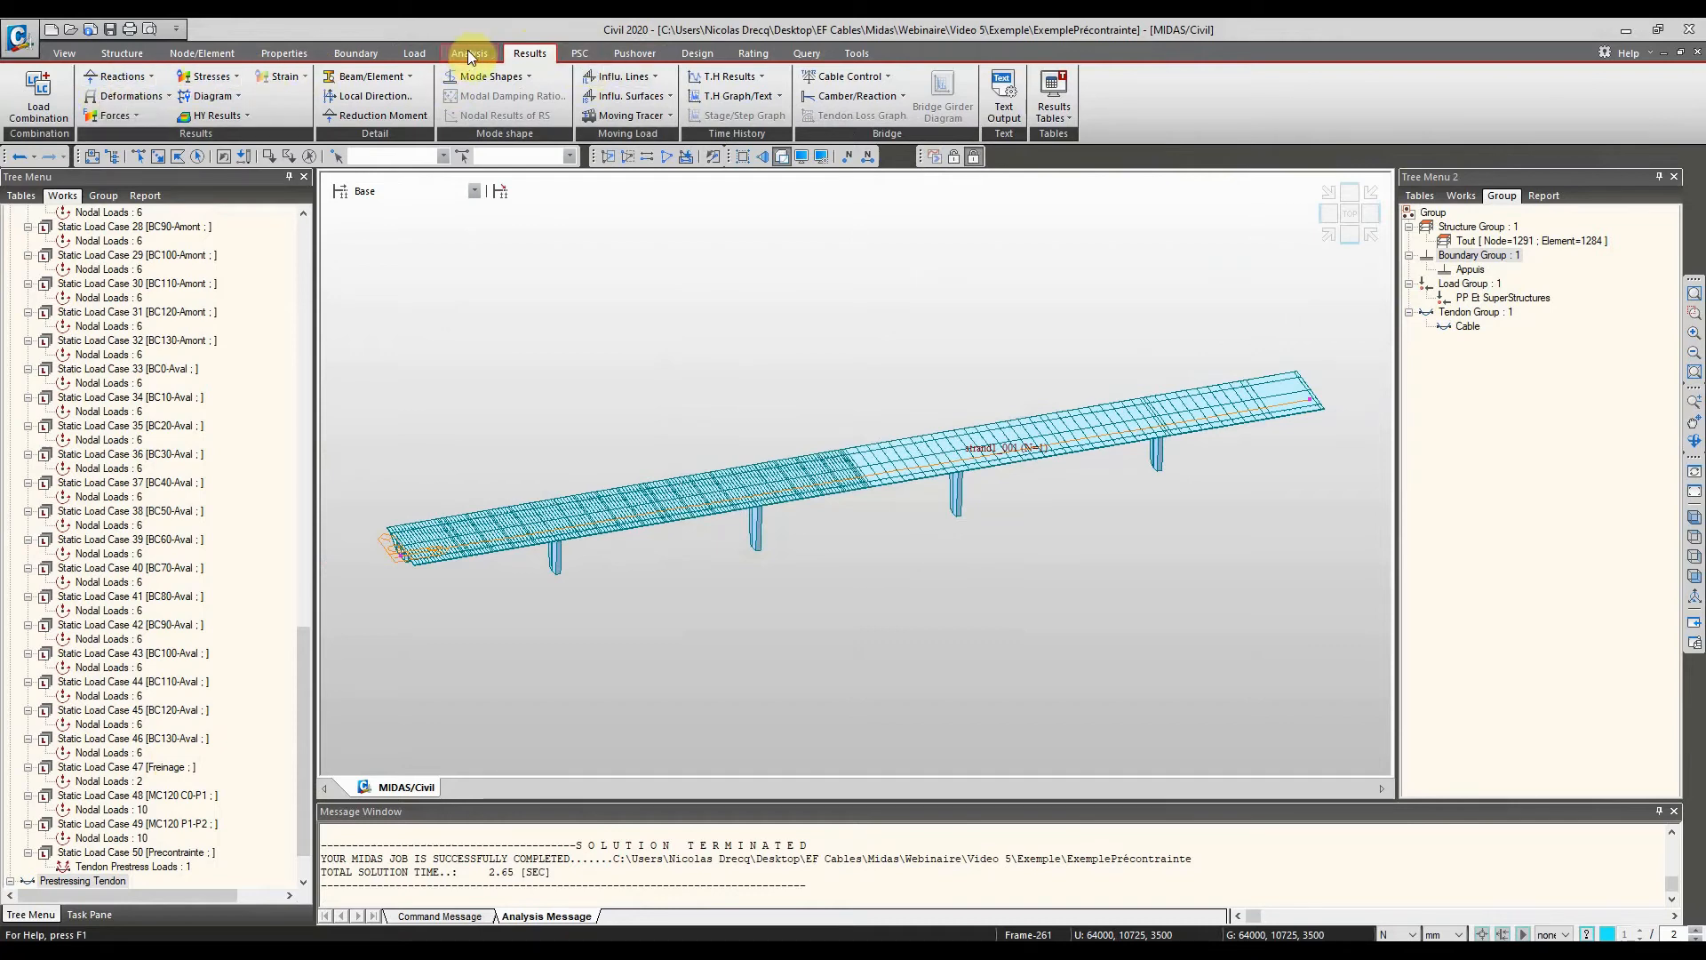
pyautogui.click(185, 96)
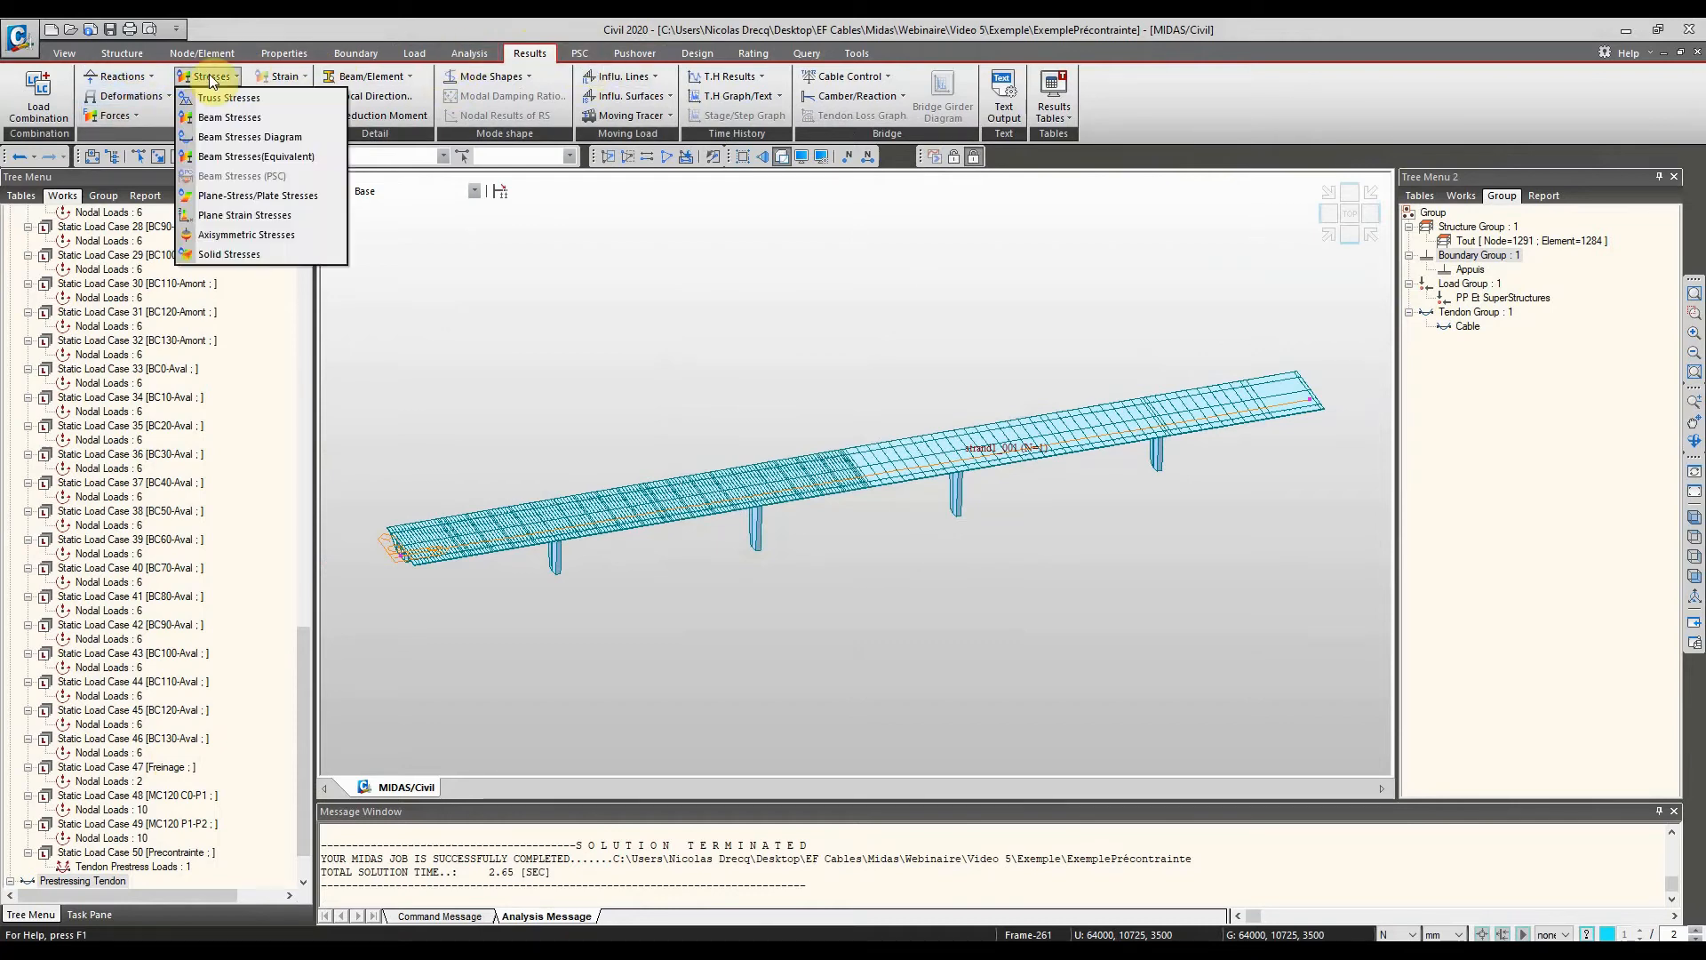
pyautogui.click(227, 135)
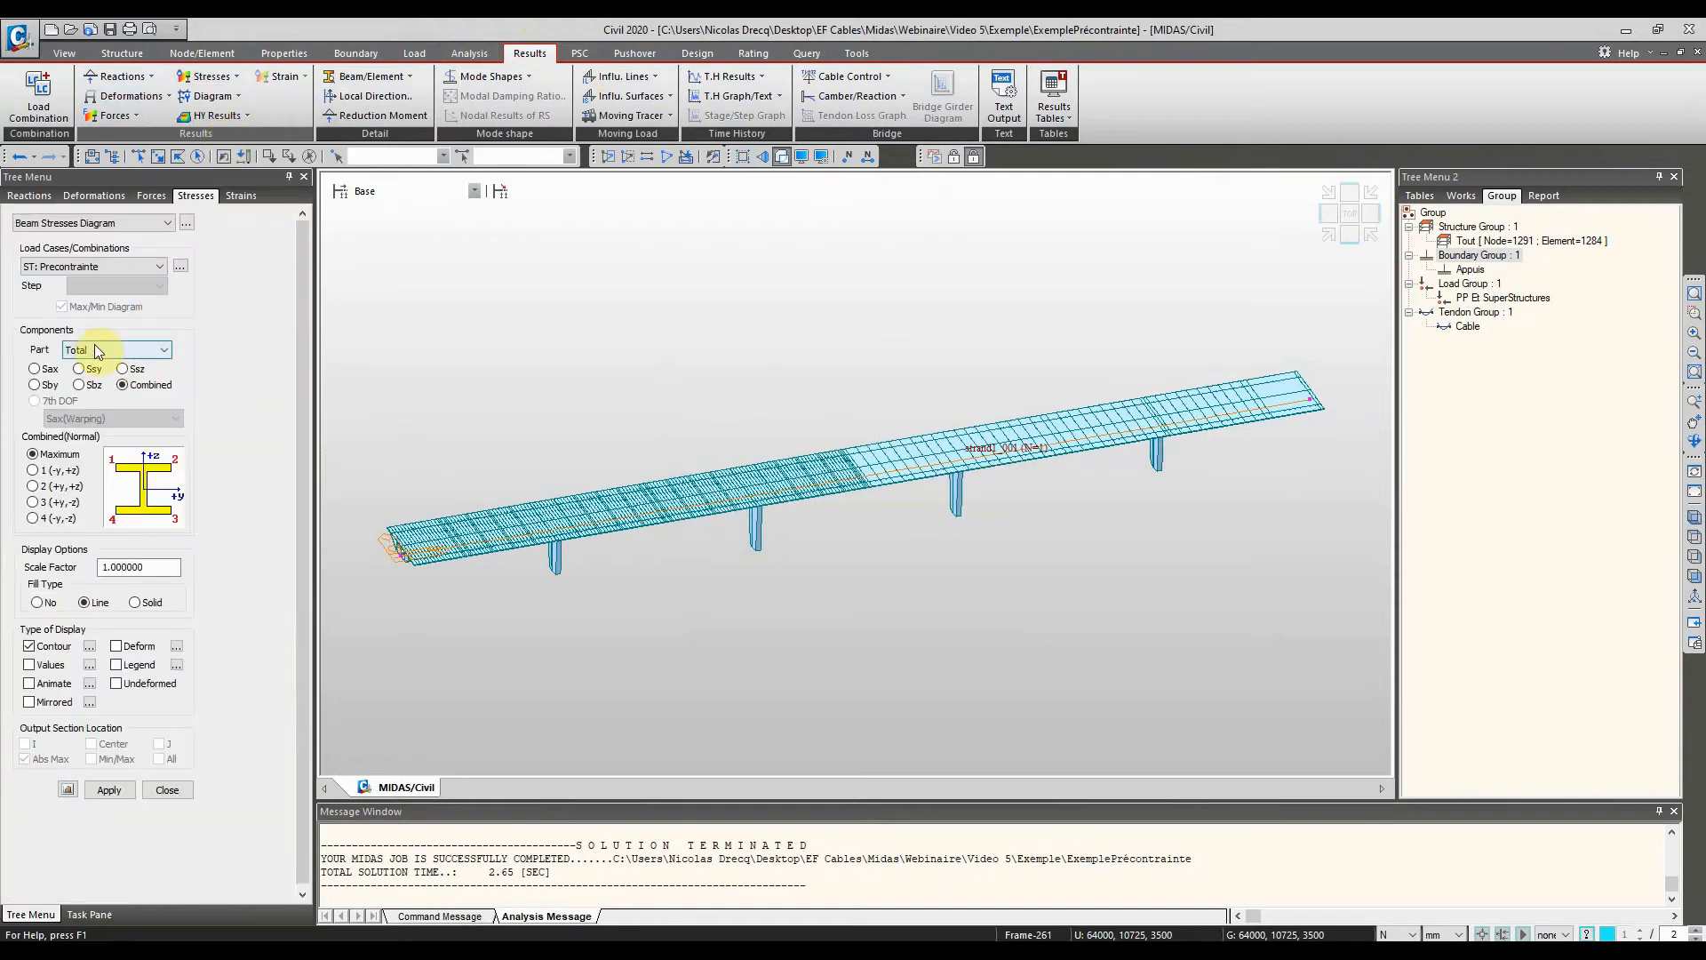
pyautogui.click(109, 789)
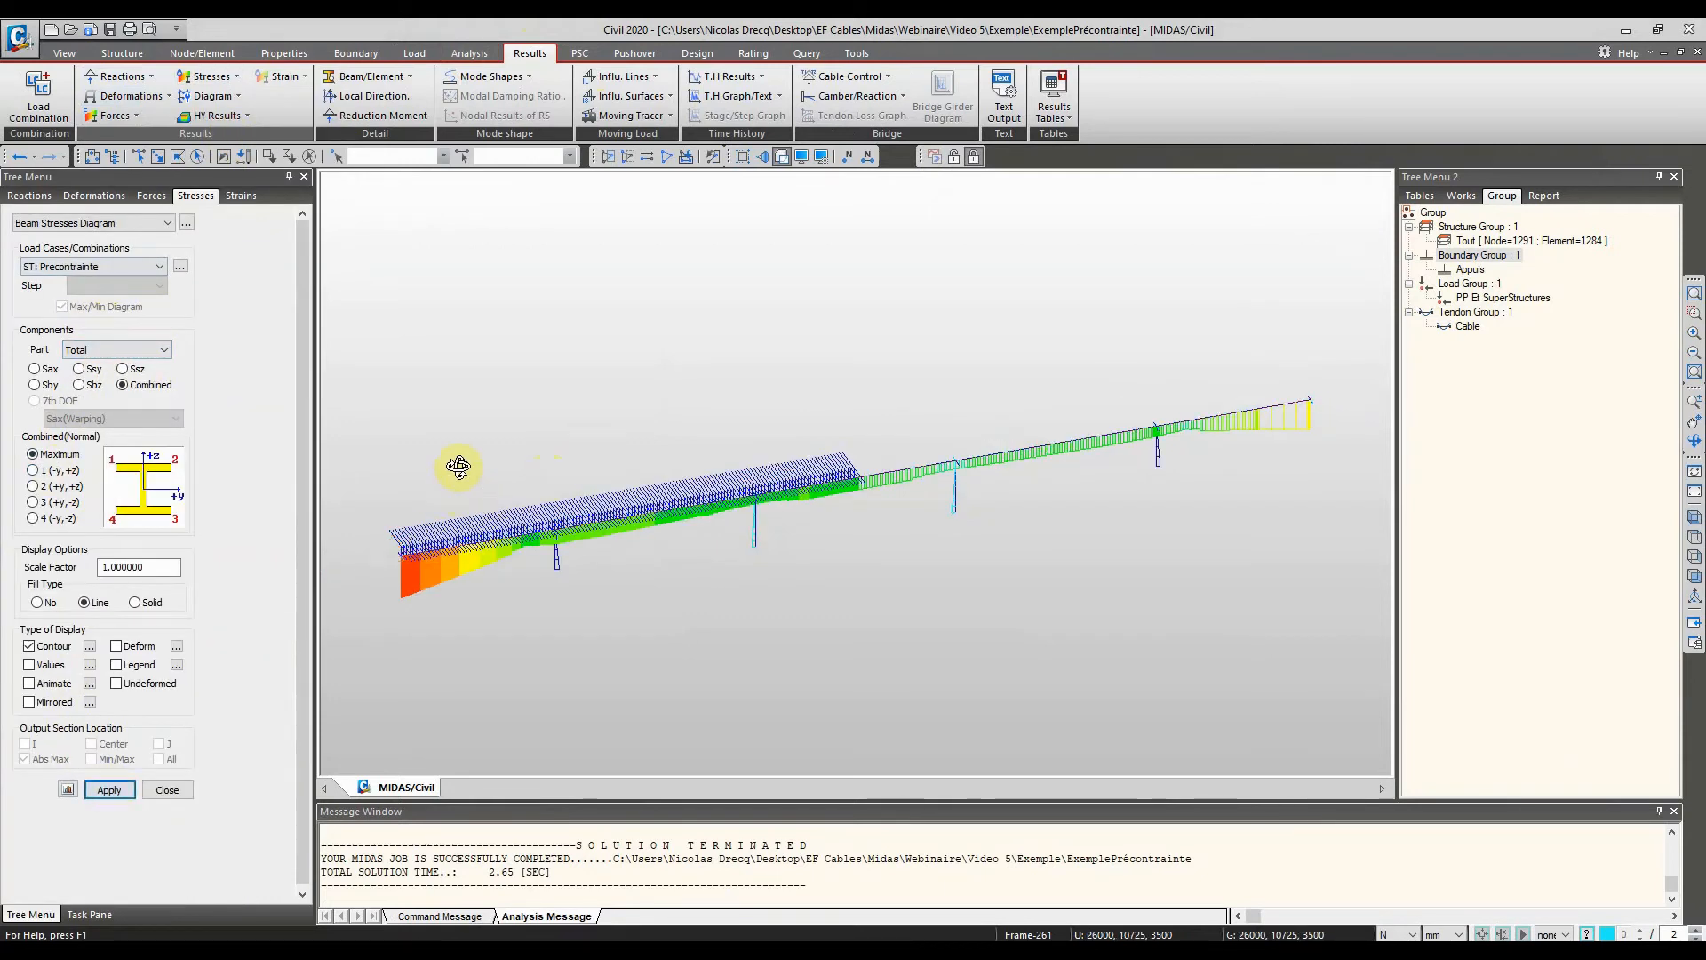
pyautogui.keyDown('ctrl'); pyautogui.moveTo(459, 467); pyautogui.dragTo(472, 472, button='middle'); pyautogui.keyUp('ctrl')
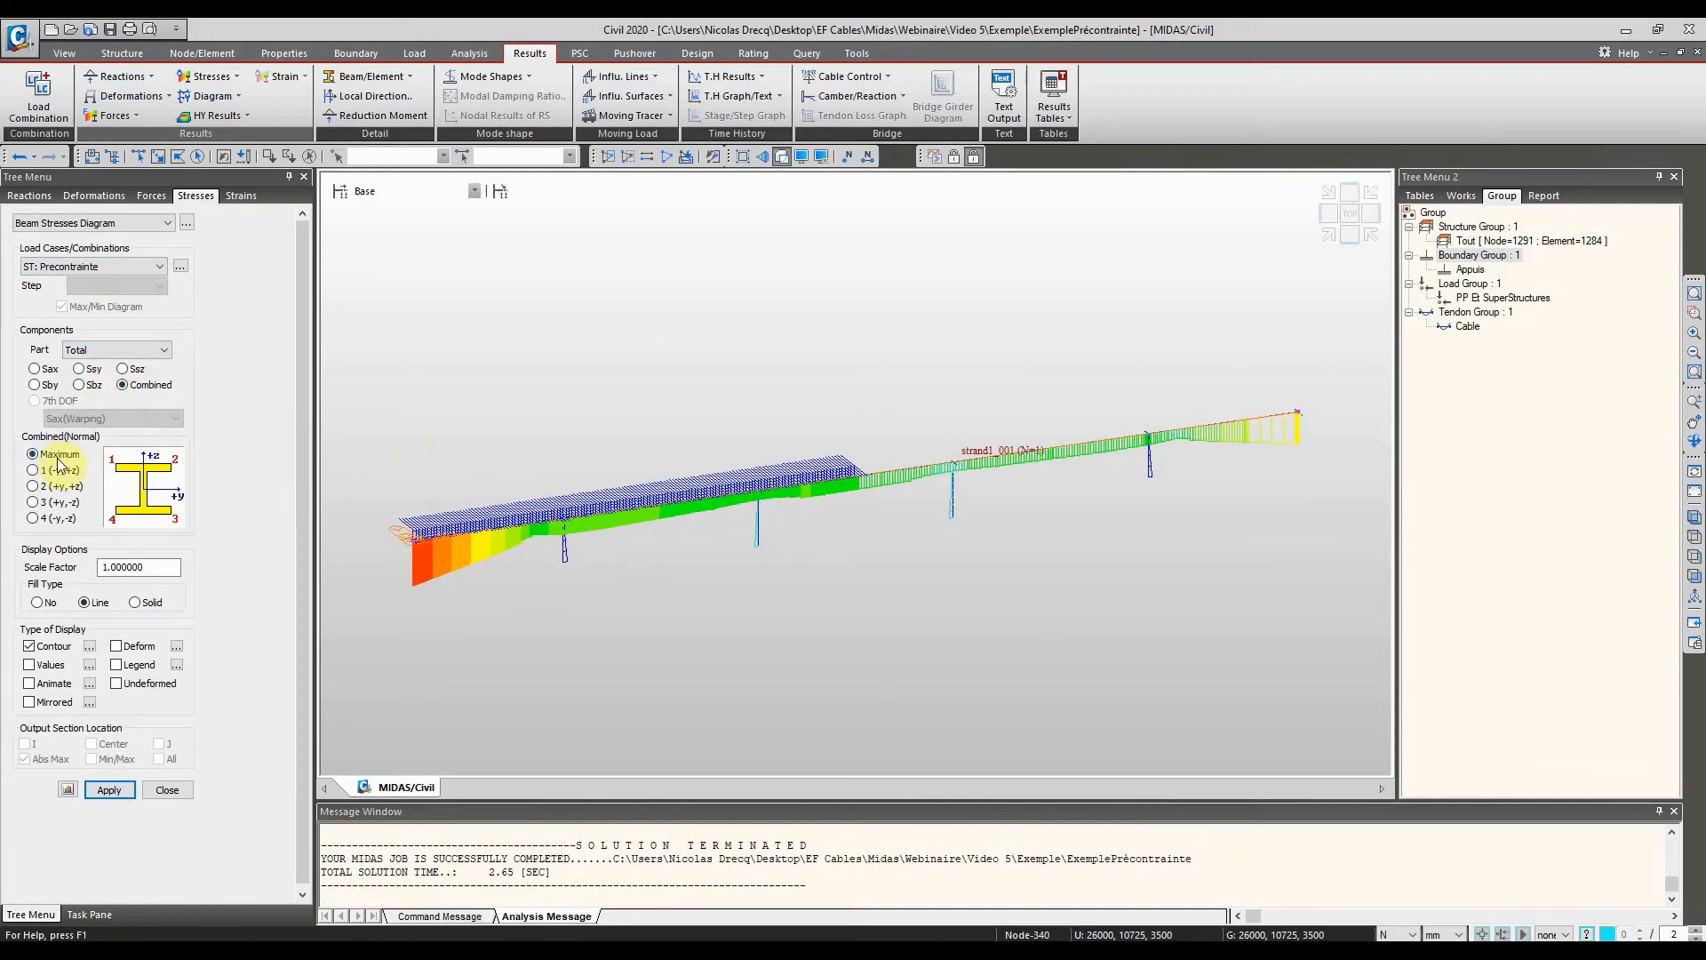
# Show the axial stress component Sax of the Precontrainte beam stress diagram and view it from the side
pyautogui.click(43, 372)
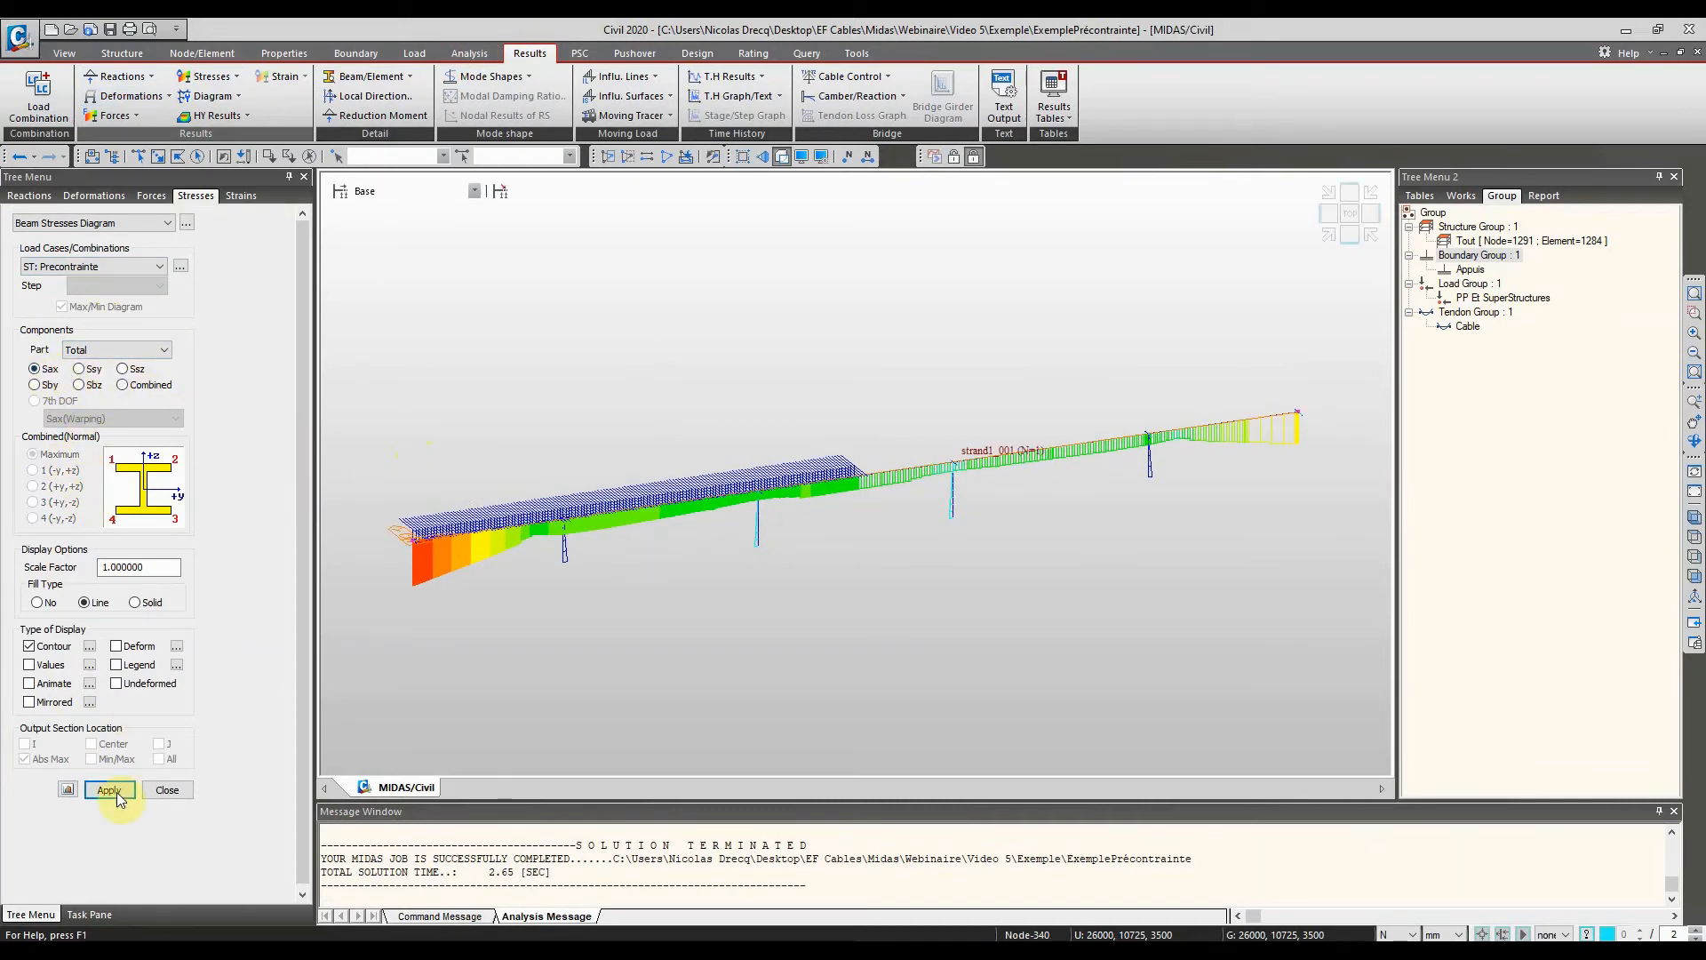
pyautogui.click(111, 790)
pyautogui.keyDown('ctrl'); pyautogui.moveTo(937, 509); pyautogui.dragTo(869, 528, button='middle'); pyautogui.keyUp('ctrl')
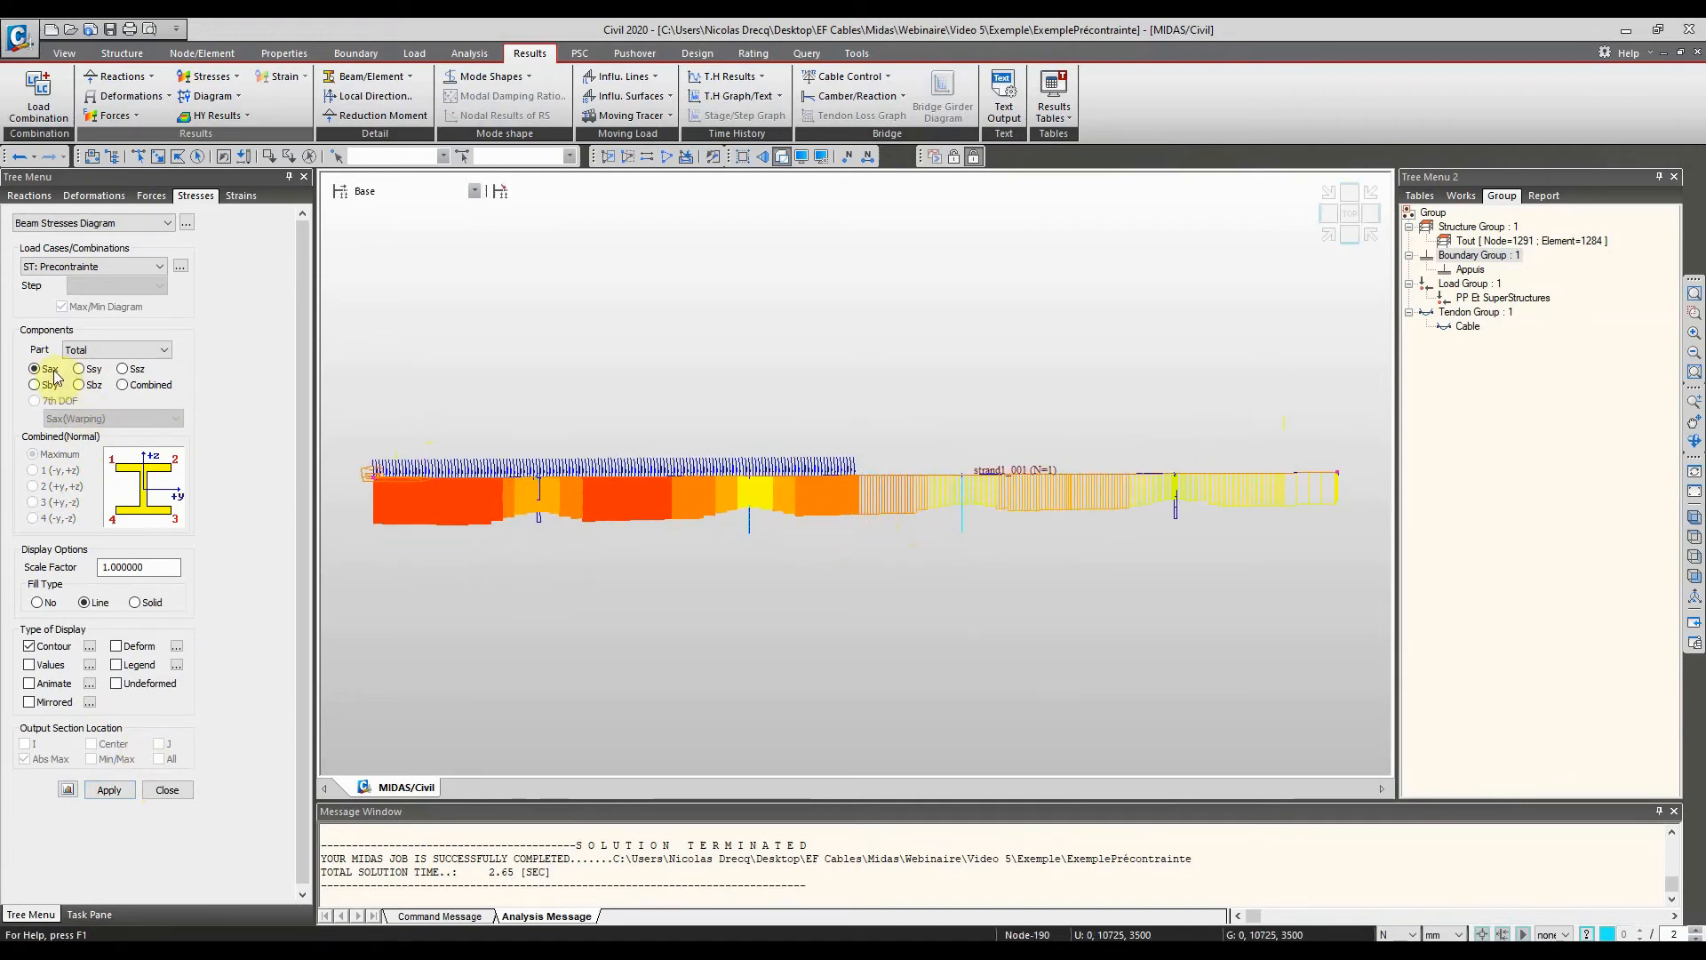
# Display the DXYZ displacement contour for load case Precontrainte with the deformed shape, and examine the bridge's deformation from several angles
pyautogui.click(168, 96)
pyautogui.click(133, 134)
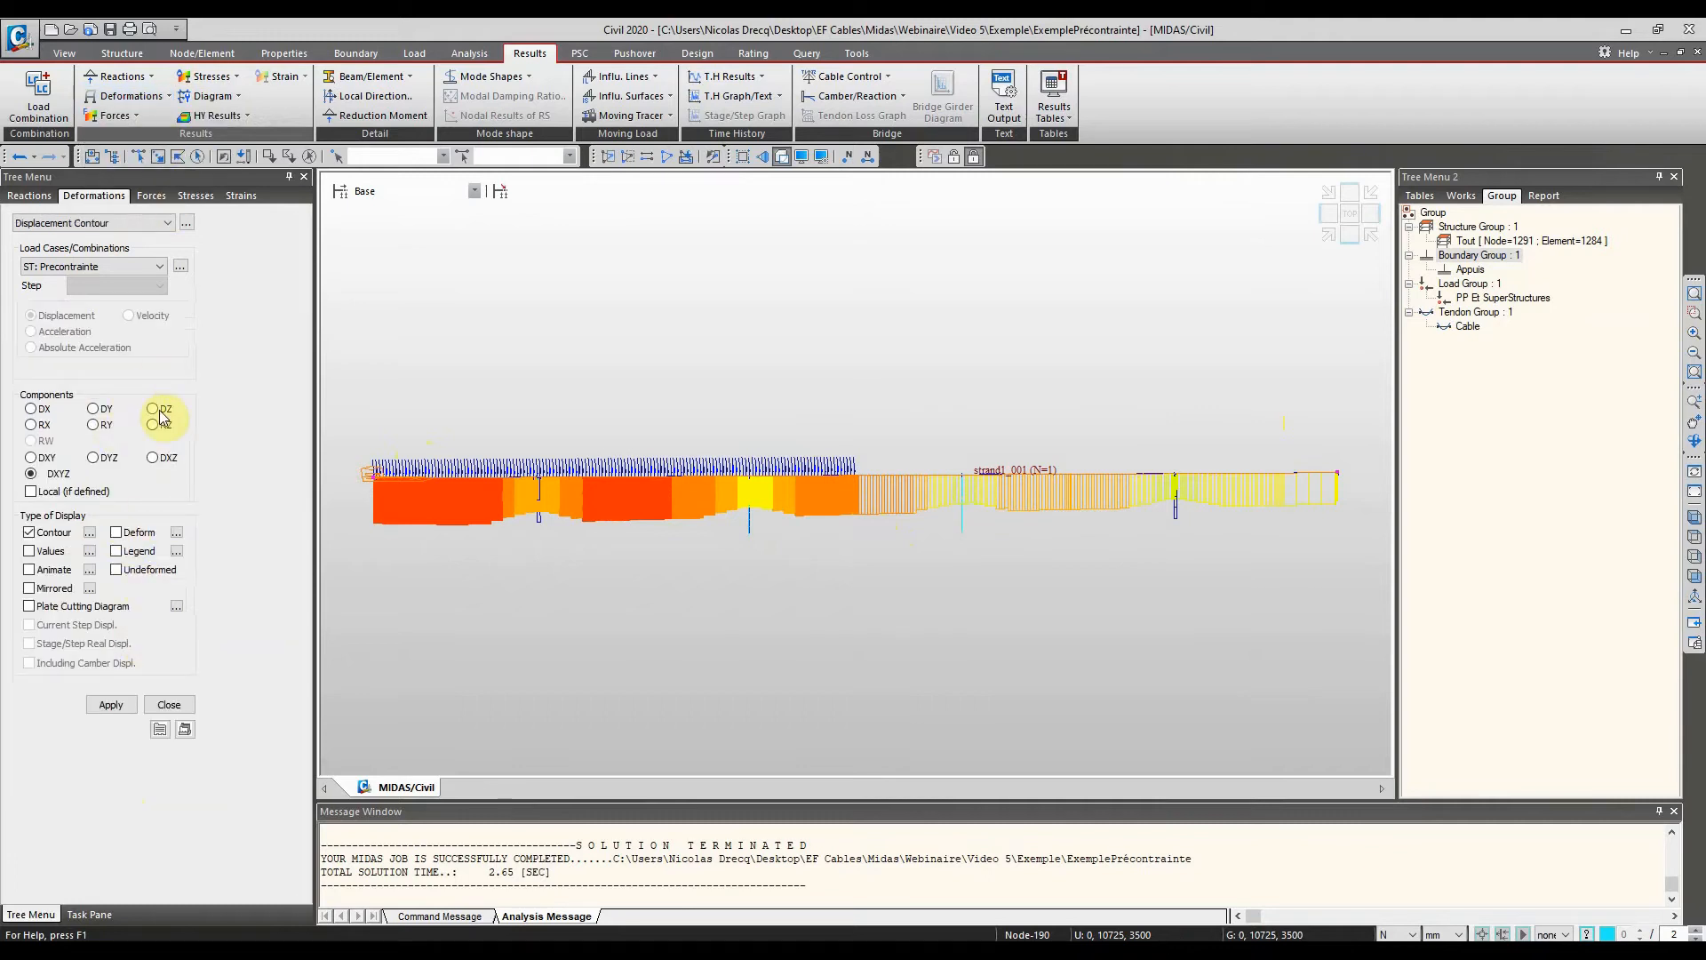
pyautogui.click(117, 531)
pyautogui.click(123, 704)
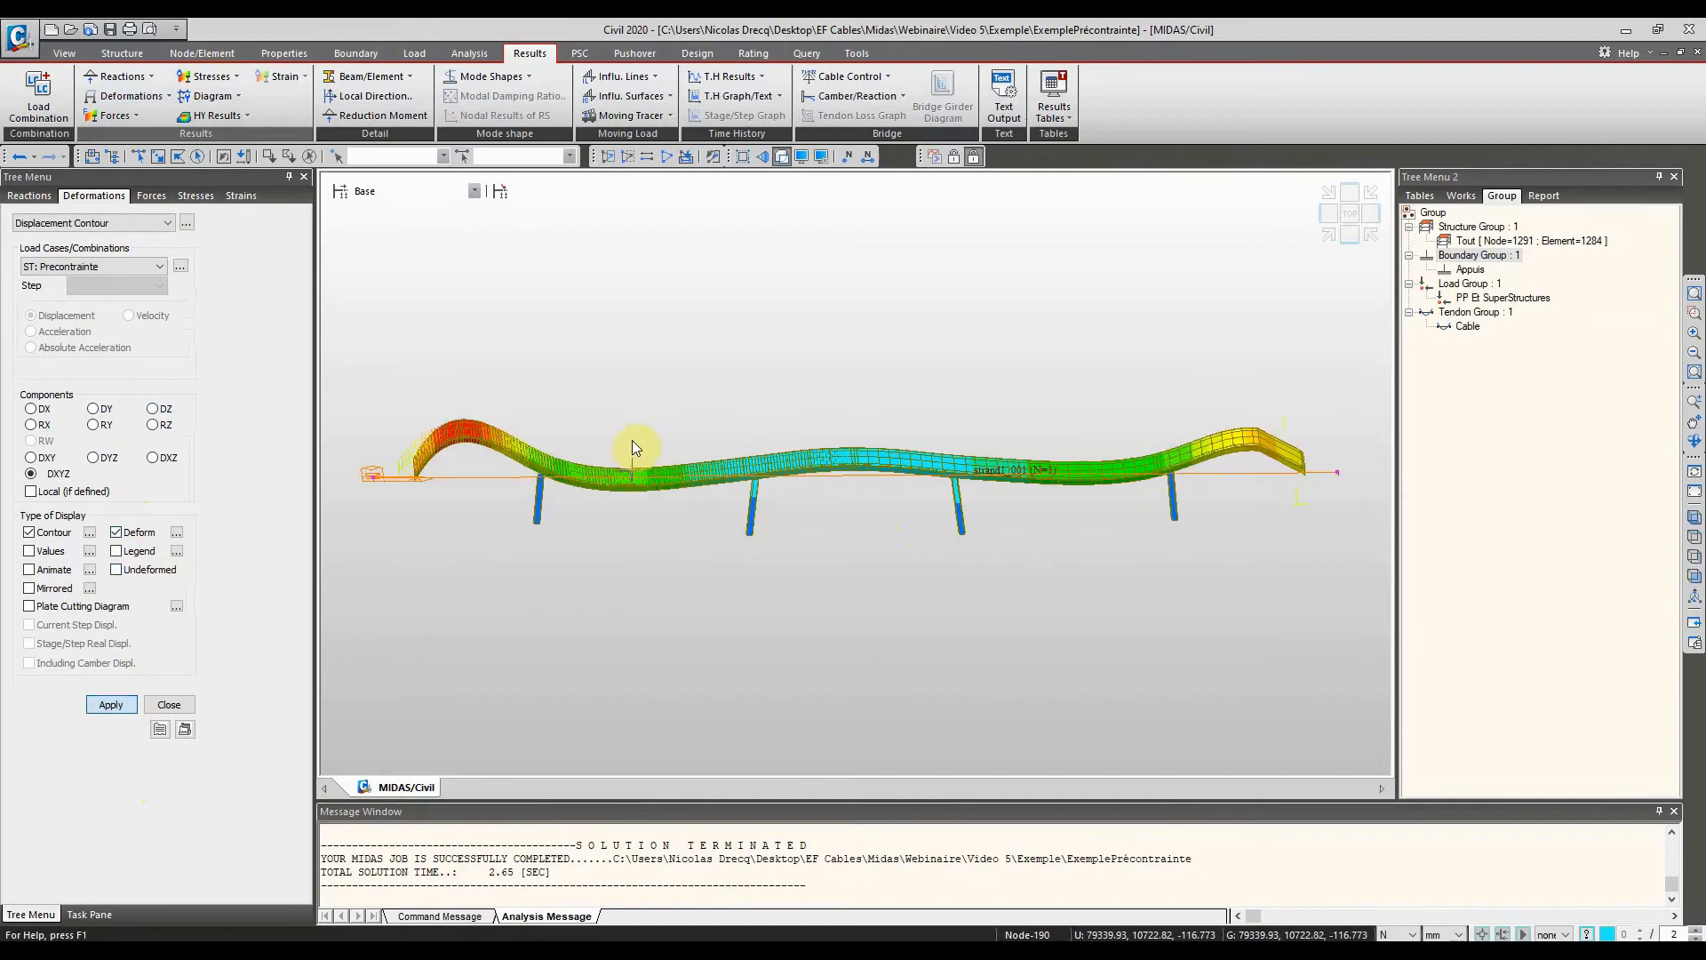
pyautogui.keyDown('ctrl'); pyautogui.moveTo(660, 404); pyautogui.dragTo(663, 380, button='middle'); pyautogui.keyUp('ctrl')
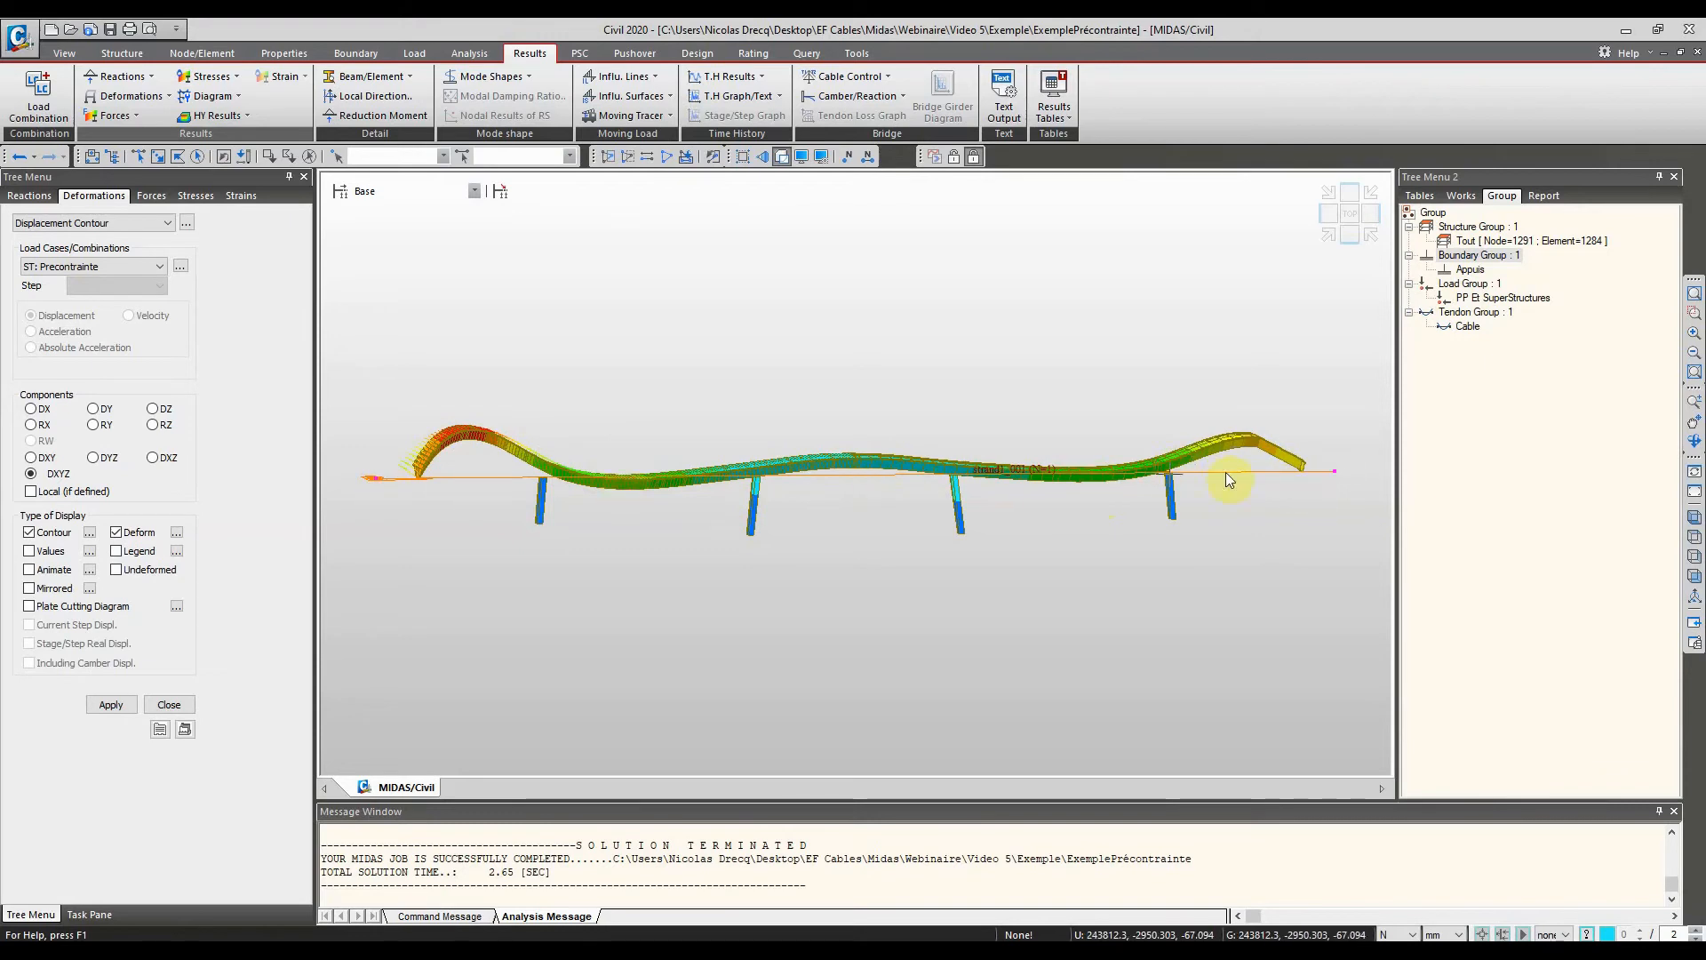
pyautogui.keyDown('ctrl'); pyautogui.moveTo(524, 405); pyautogui.dragTo(575, 445, button='middle'); pyautogui.keyUp('ctrl')
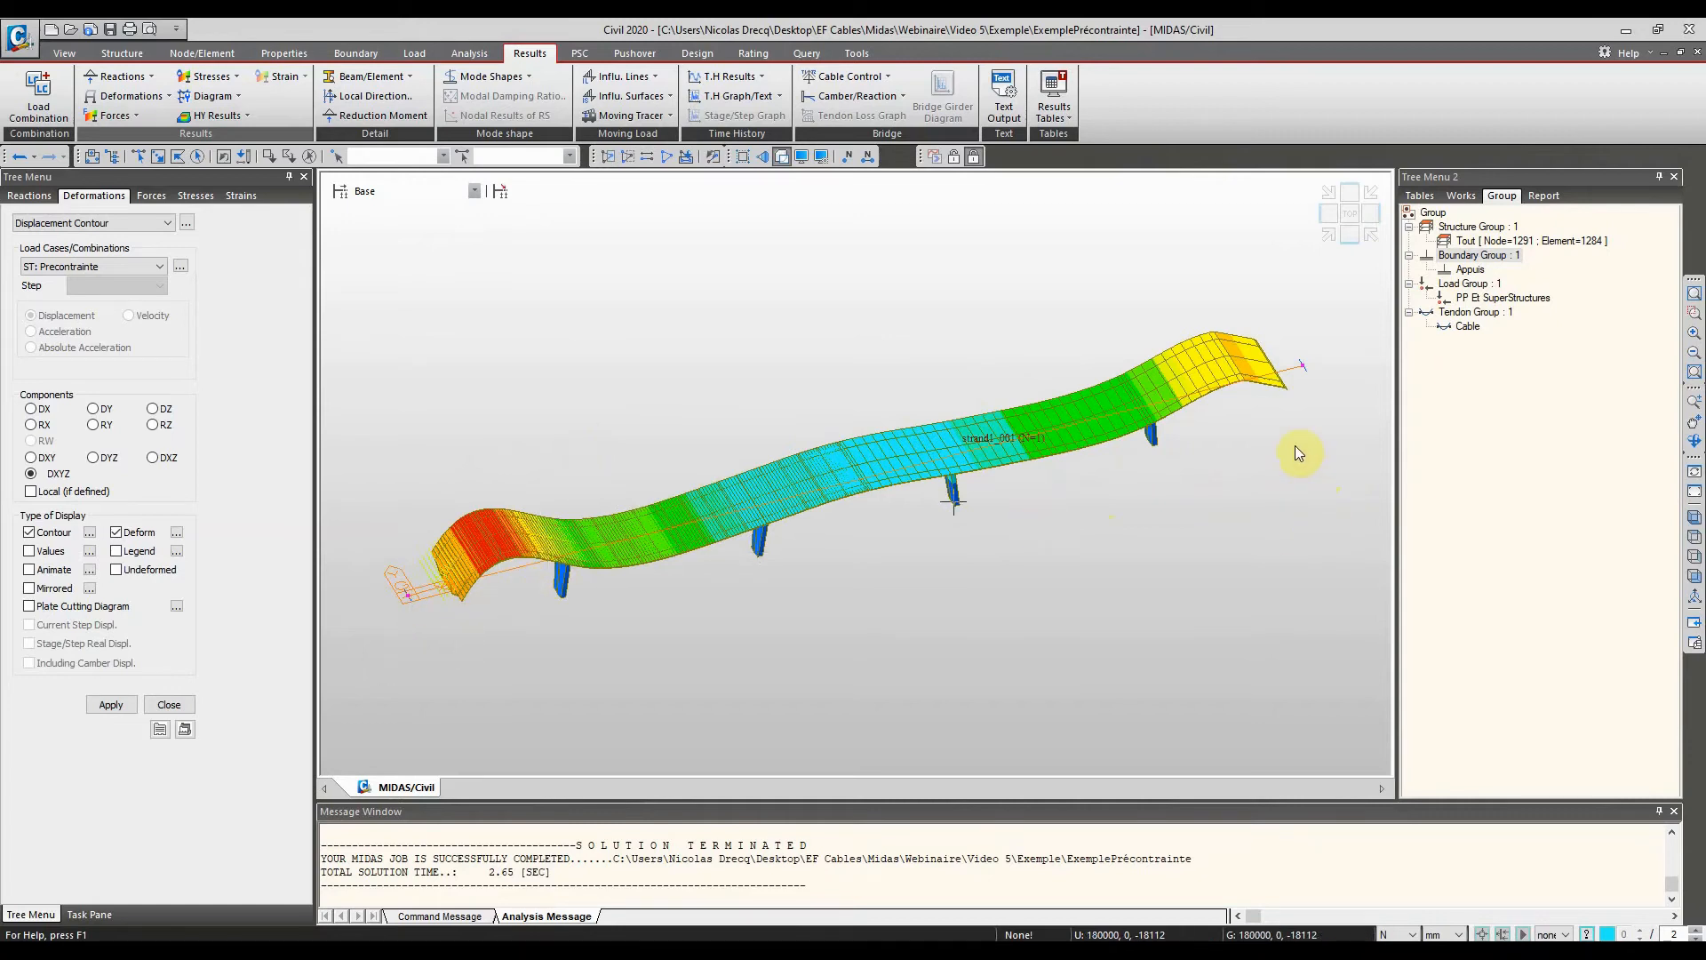
pyautogui.keyDown('ctrl'); pyautogui.moveTo(1213, 465); pyautogui.dragTo(1232, 408, button='middle'); pyautogui.keyUp('ctrl')
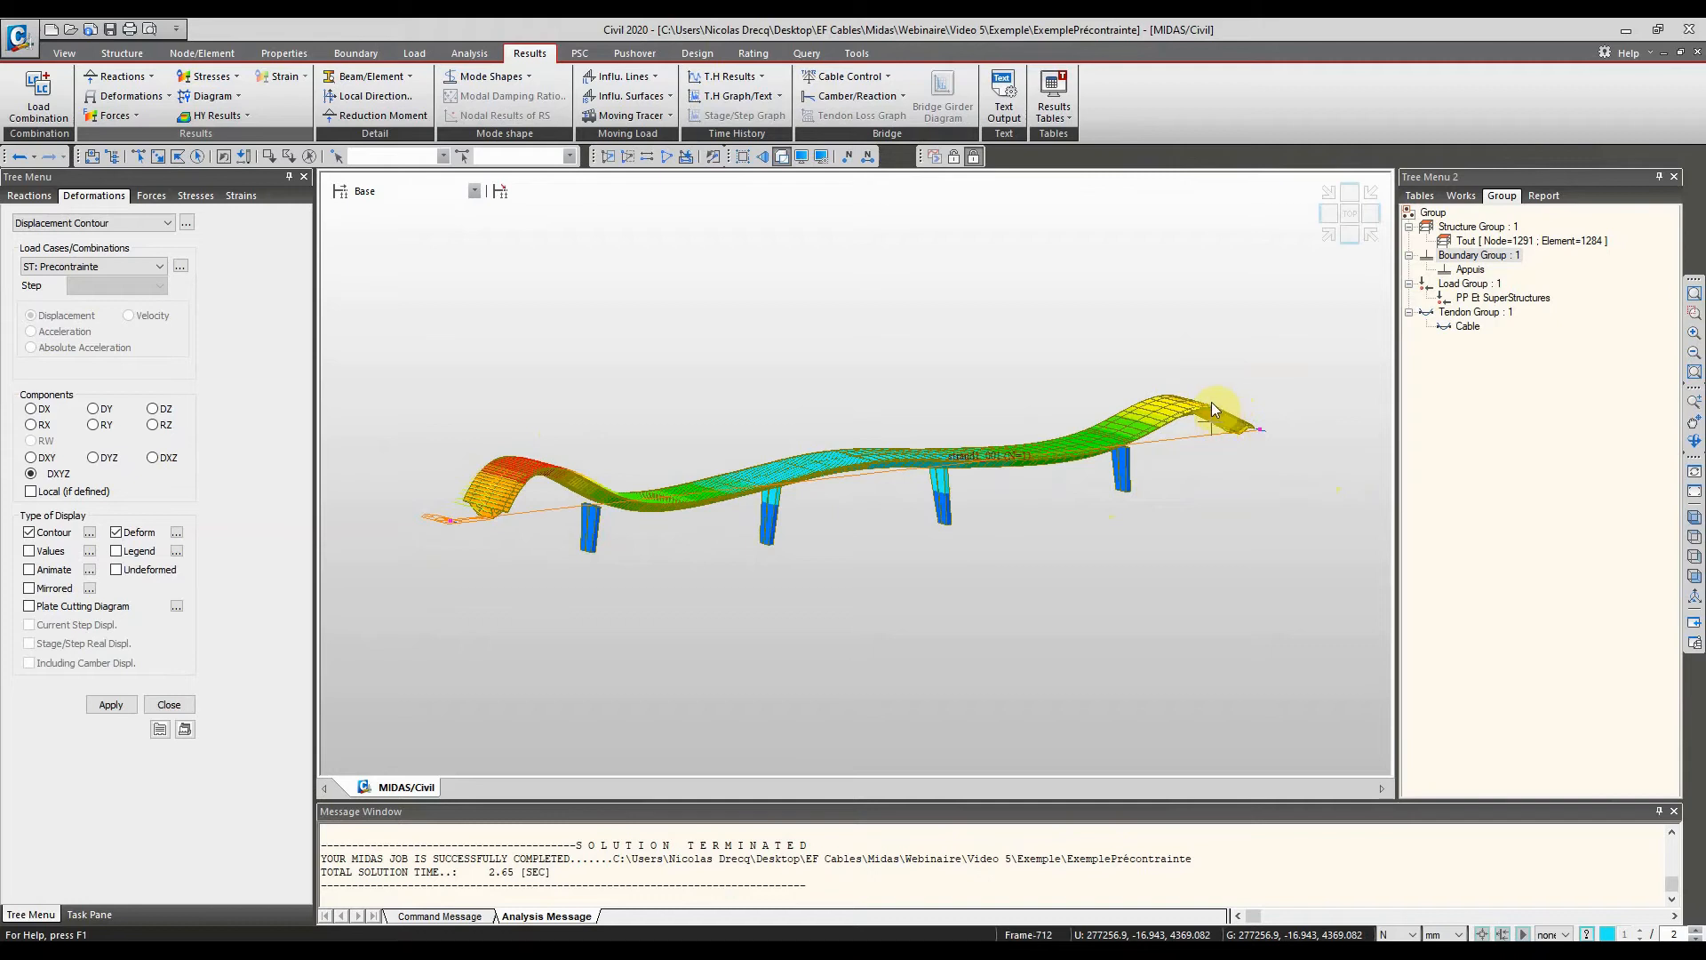
# Return to the model's preprocessing state and delete the tendon profile strand1_001, accepting deletion of the analysis results
pyautogui.click(953, 157)
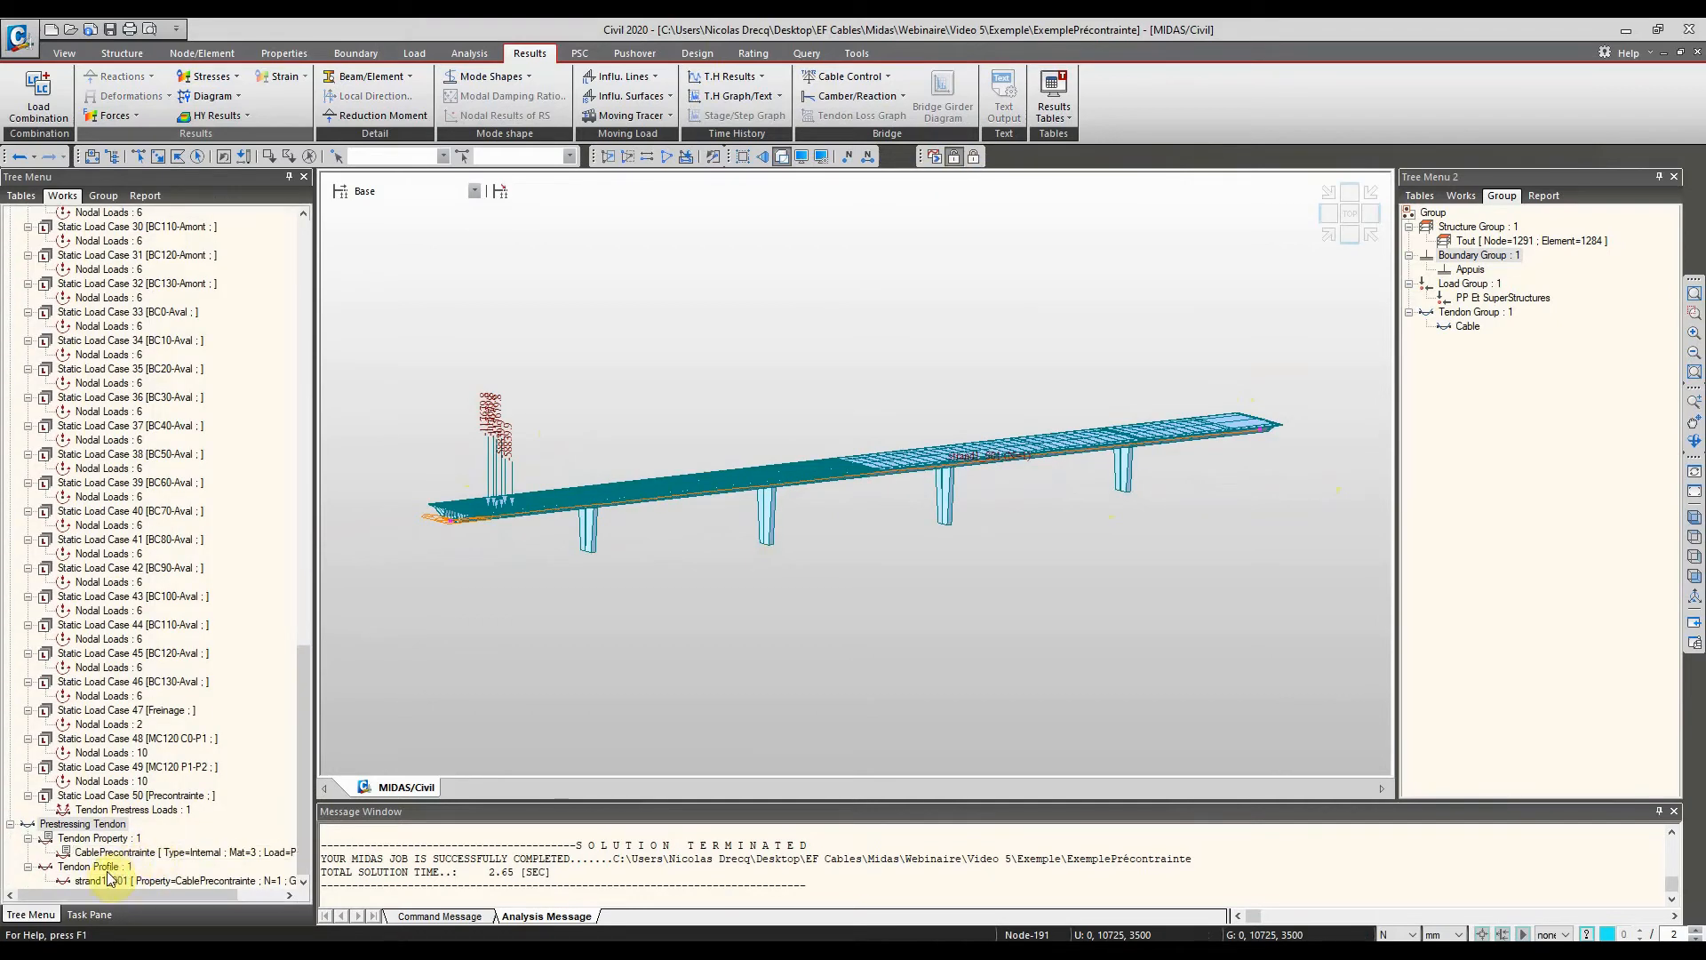
pyautogui.click(106, 853)
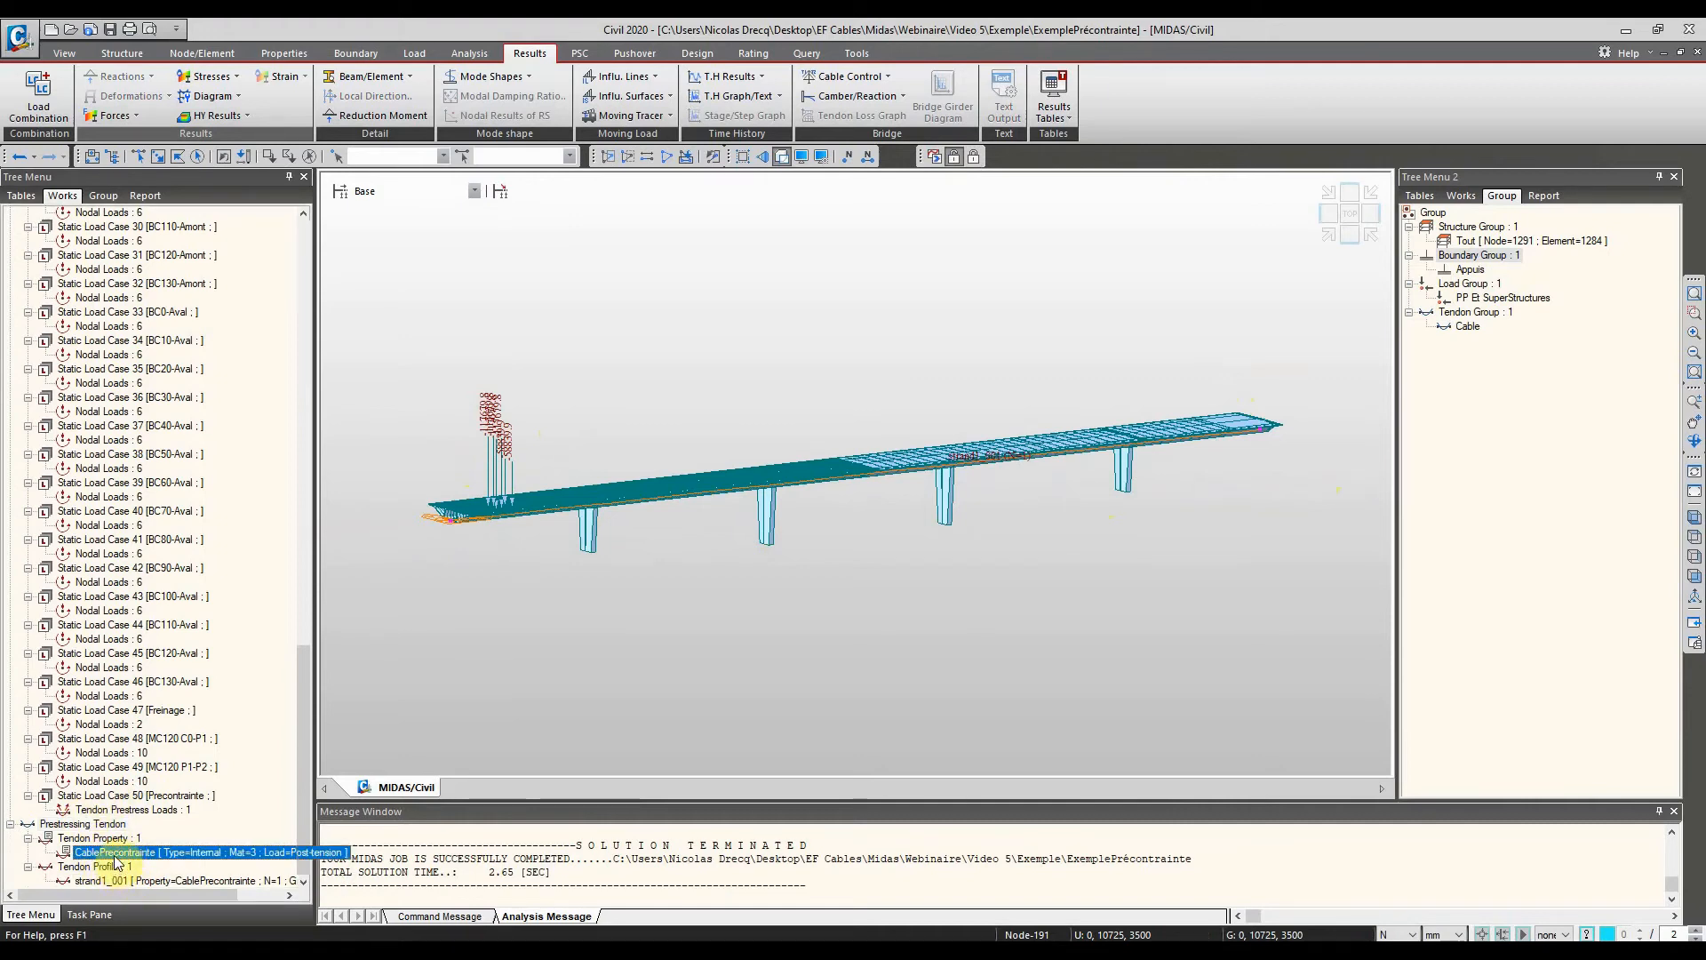
pyautogui.click(103, 878)
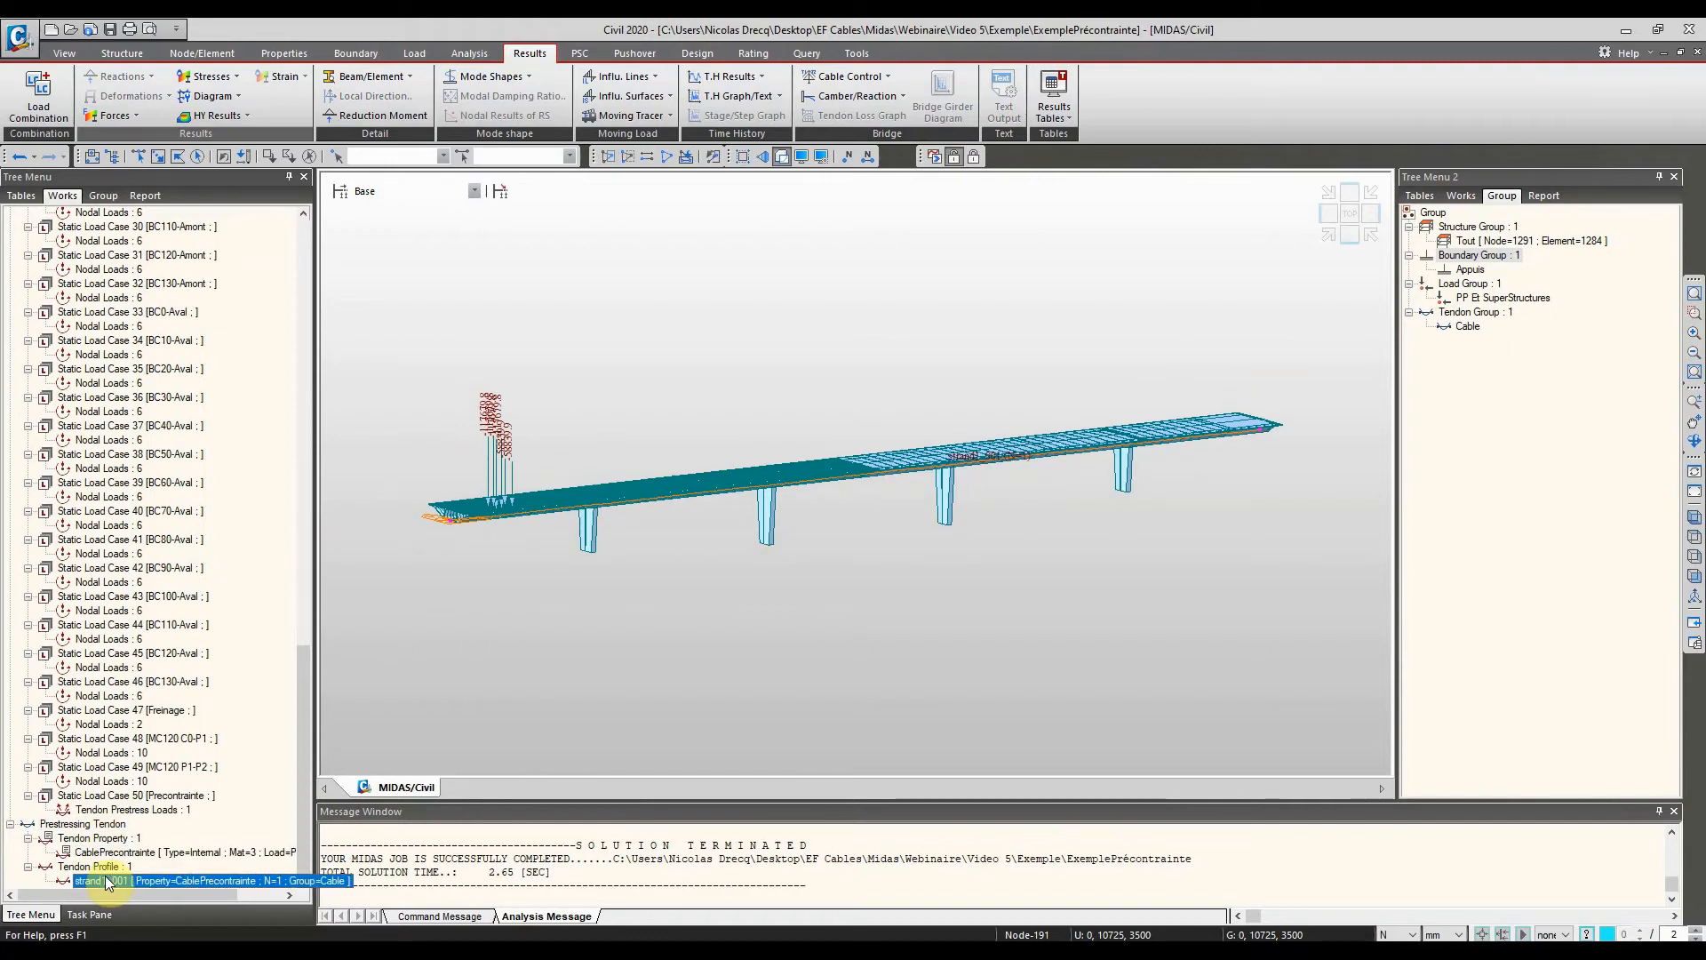
pyautogui.rightClick(105, 878)
pyautogui.click(172, 797)
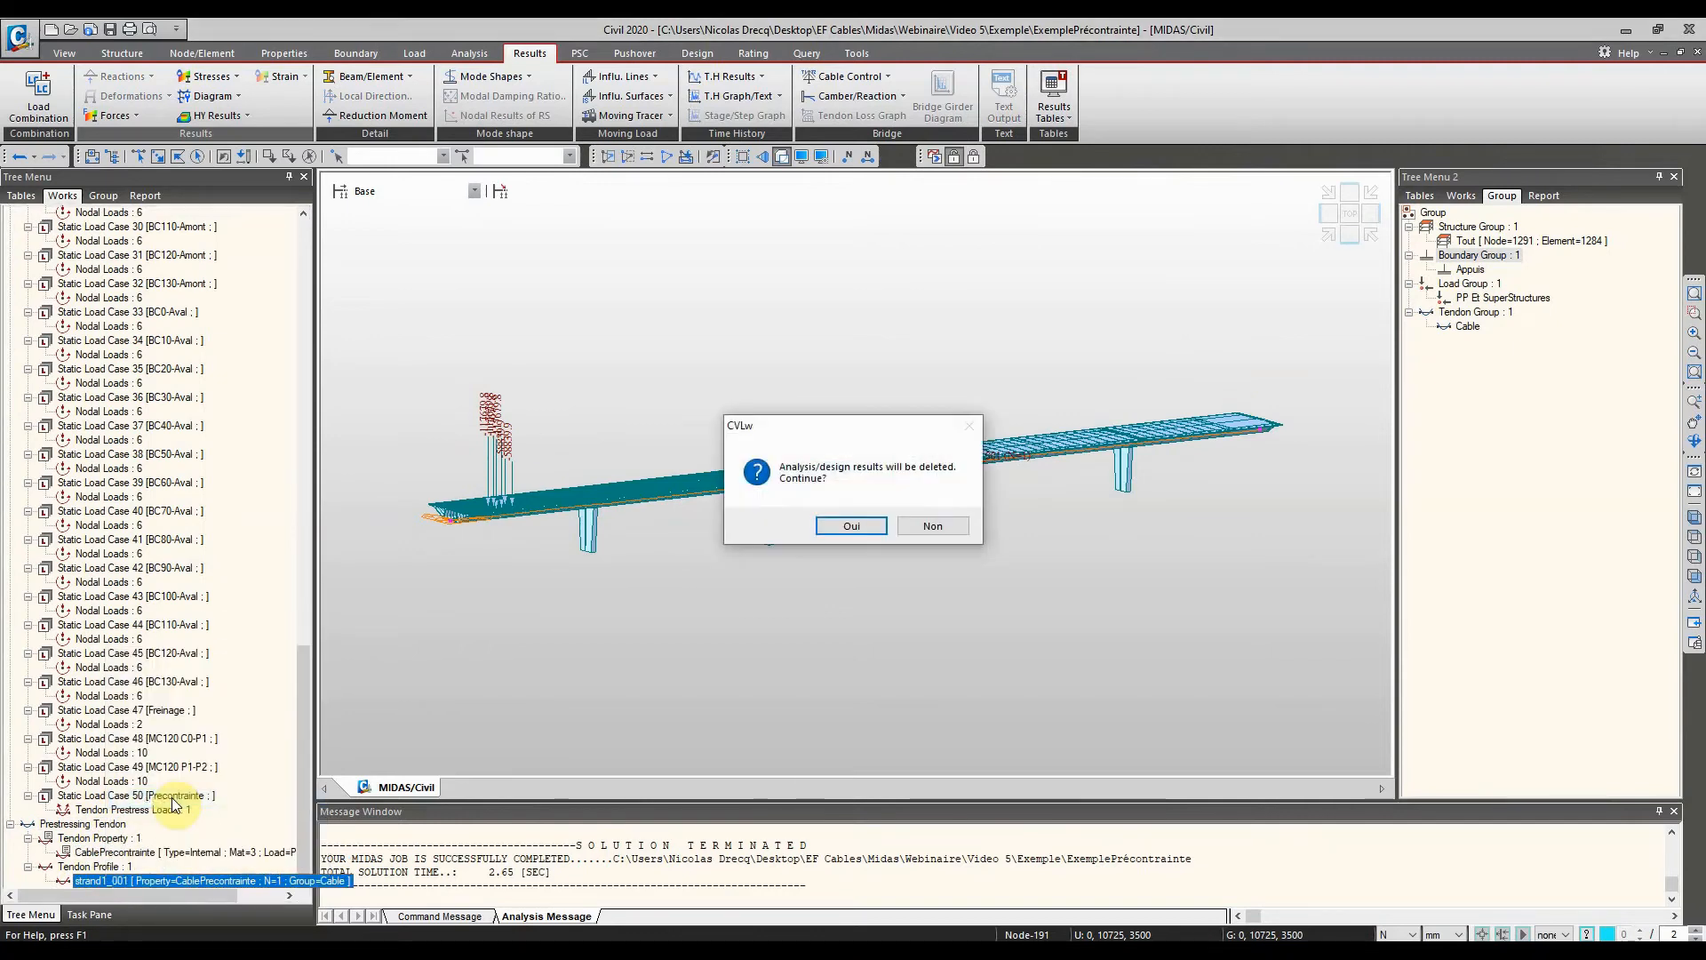
pyautogui.click(853, 522)
pyautogui.keyDown('ctrl'); pyautogui.moveTo(913, 358); pyautogui.dragTo(888, 399, button='middle'); pyautogui.keyUp('ctrl')
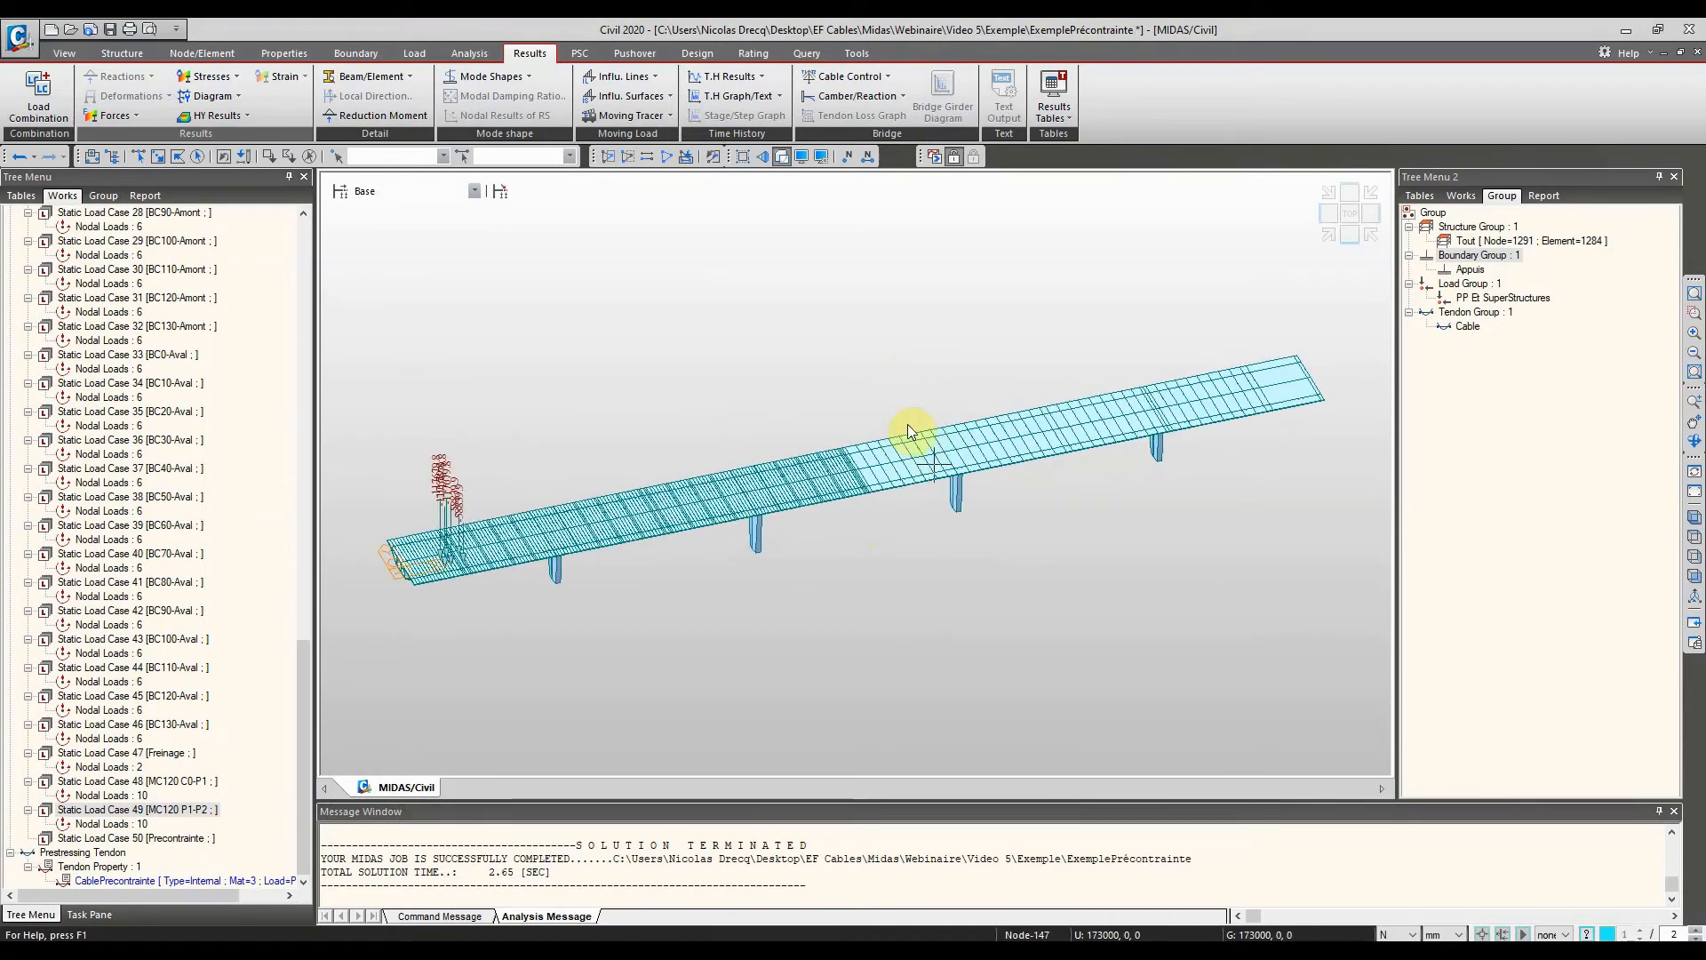
pyautogui.moveTo(681, 473)
pyautogui.keyDown('ctrl'); pyautogui.mouseDown(button='middle')
pyautogui.moveTo(661, 433)
pyautogui.moveTo(679, 441)
pyautogui.mouseUp(button='middle'); pyautogui.keyUp('ctrl')
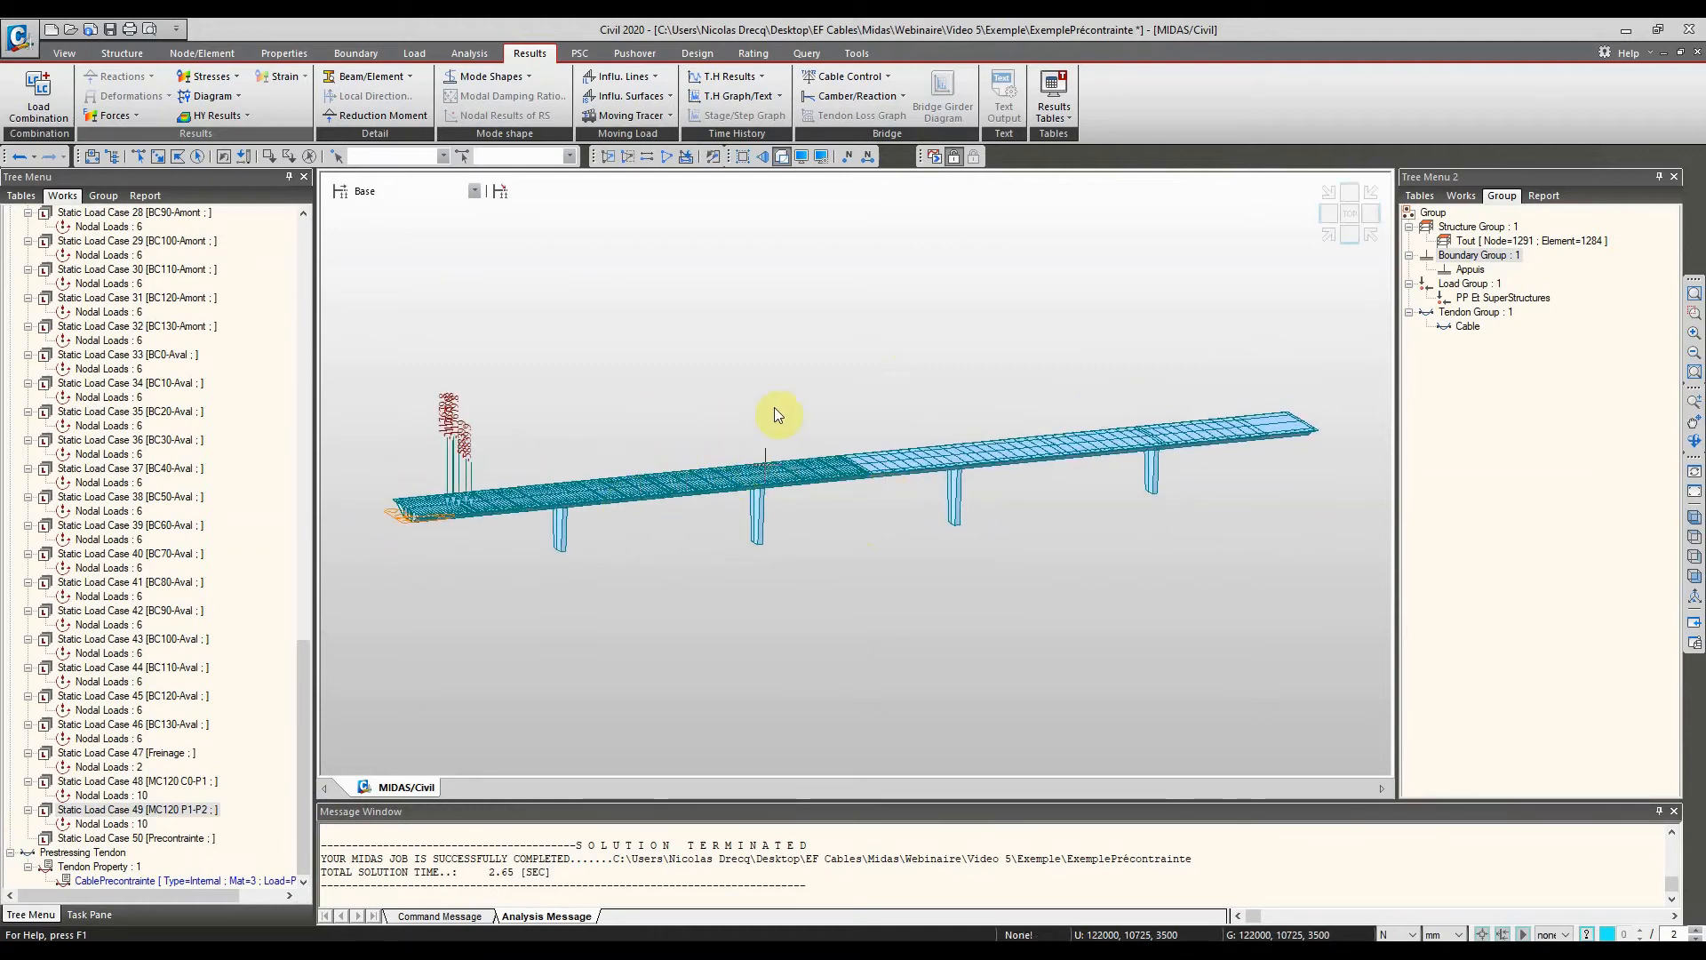
pyautogui.keyDown('ctrl'); pyautogui.moveTo(802, 535); pyautogui.dragTo(818, 542, button='middle'); pyautogui.keyUp('ctrl')
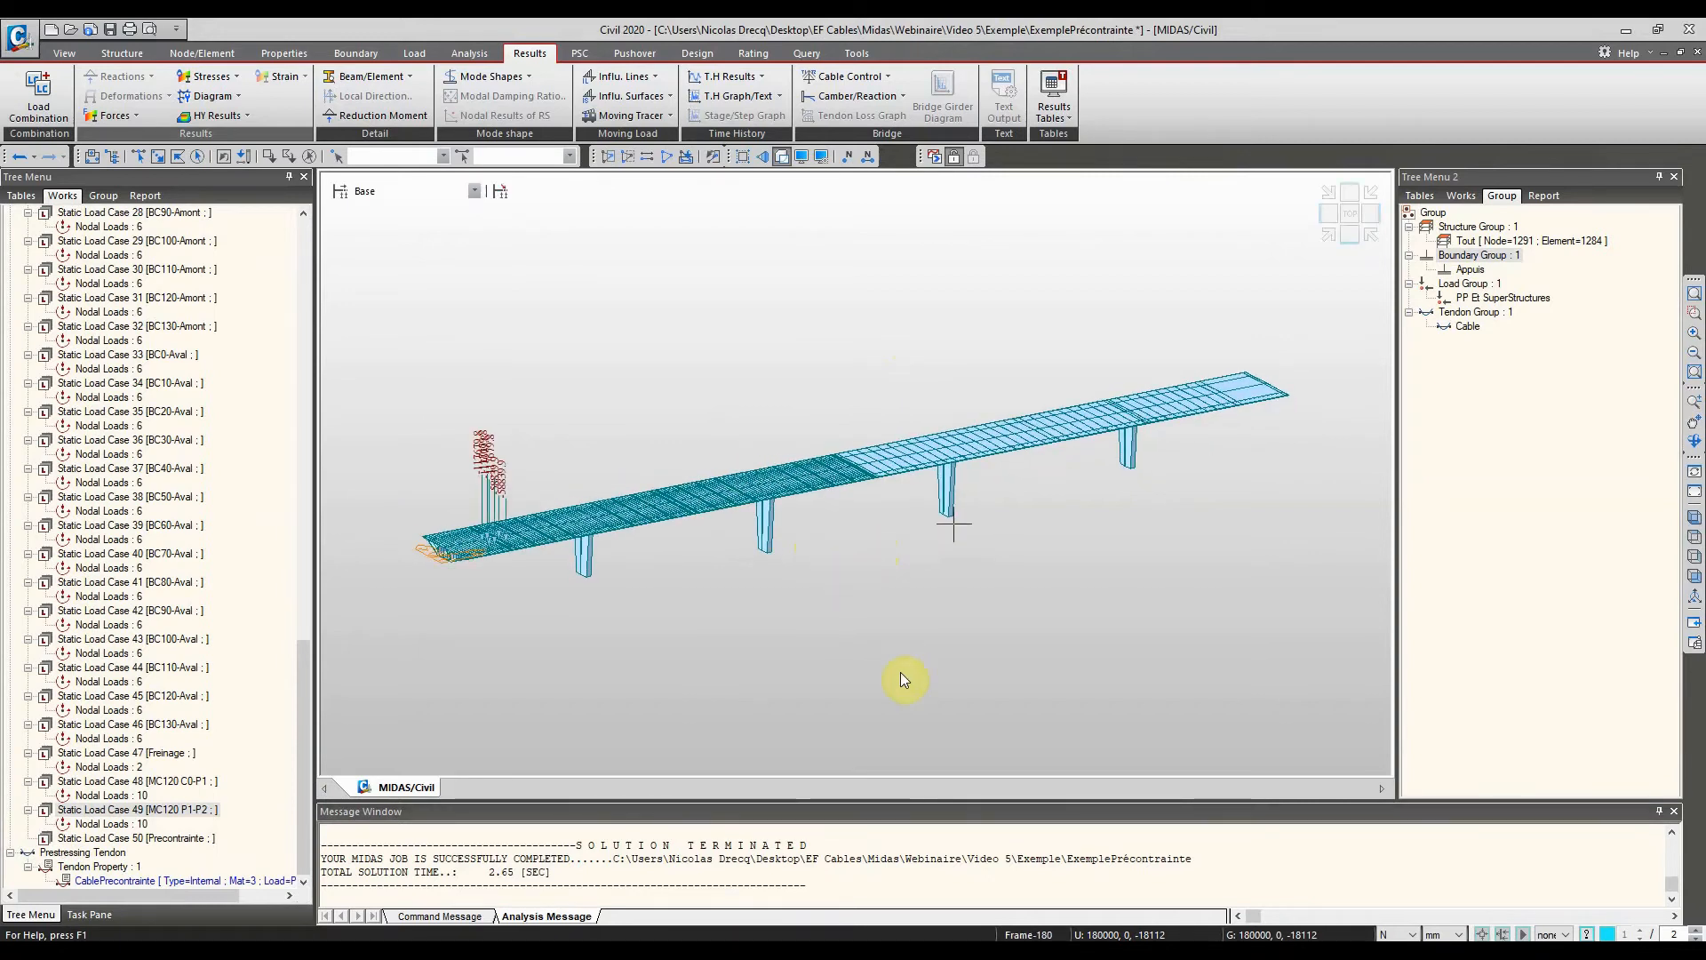
# Switch to AutoCAD and open the drawing Strand.dxf from the Video 5 Exemple folder
pyautogui.hotkey('alt', 'Tab')
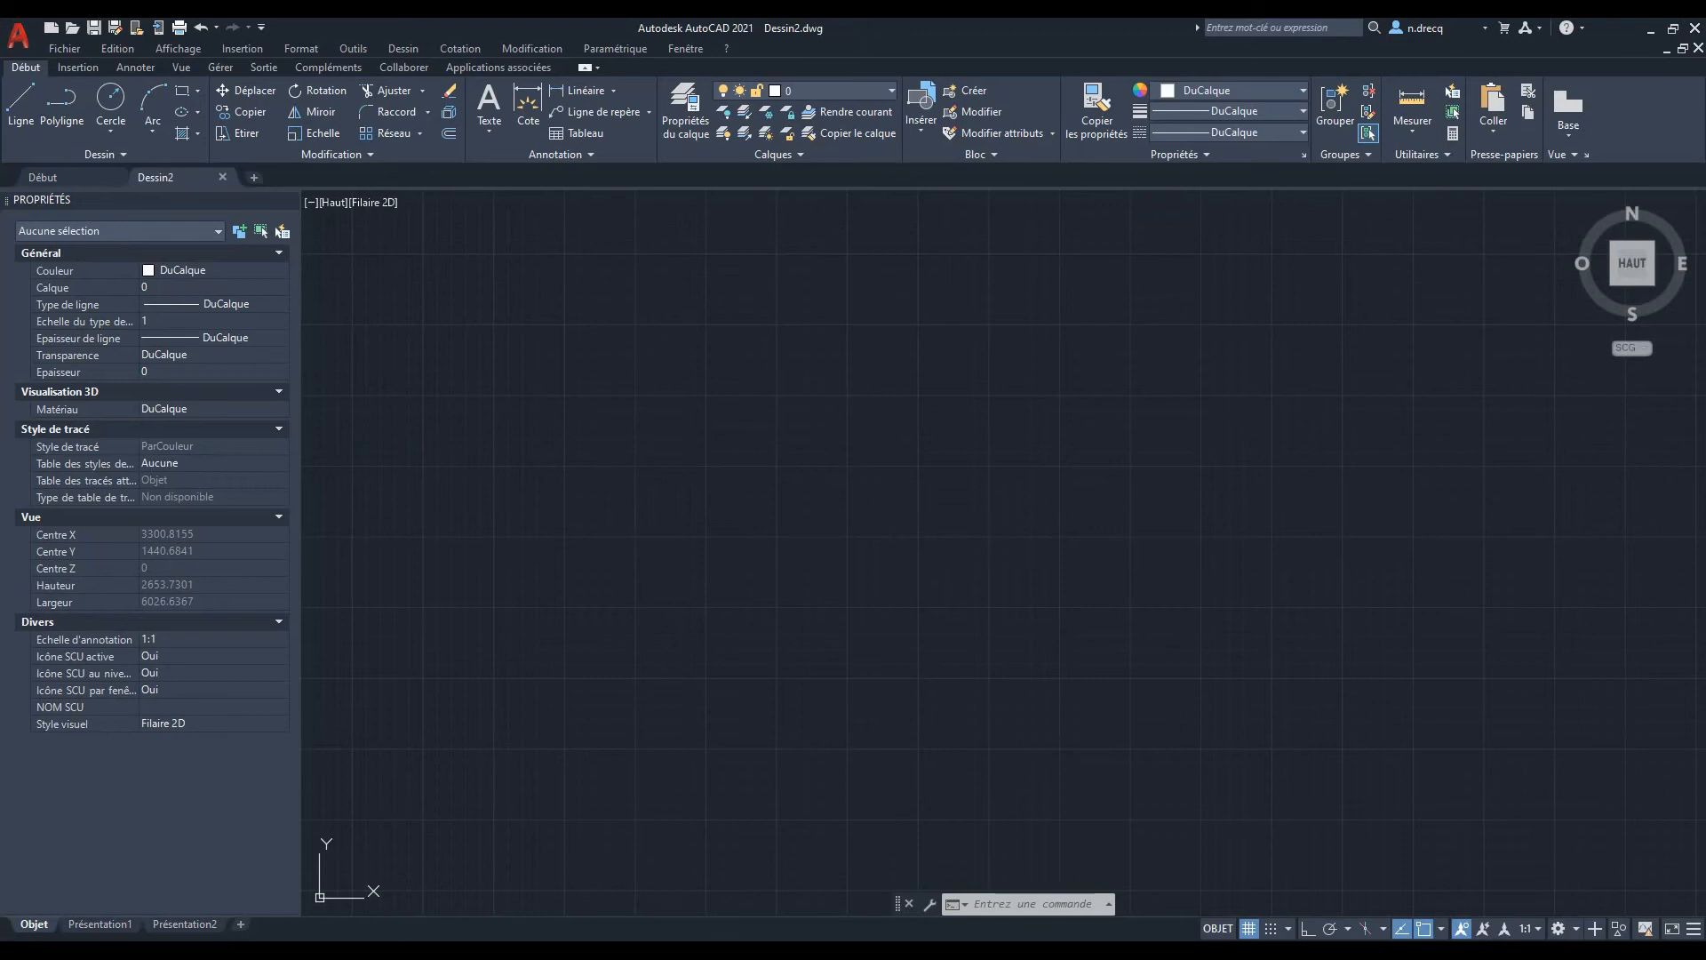
pyautogui.moveTo(543, 940)
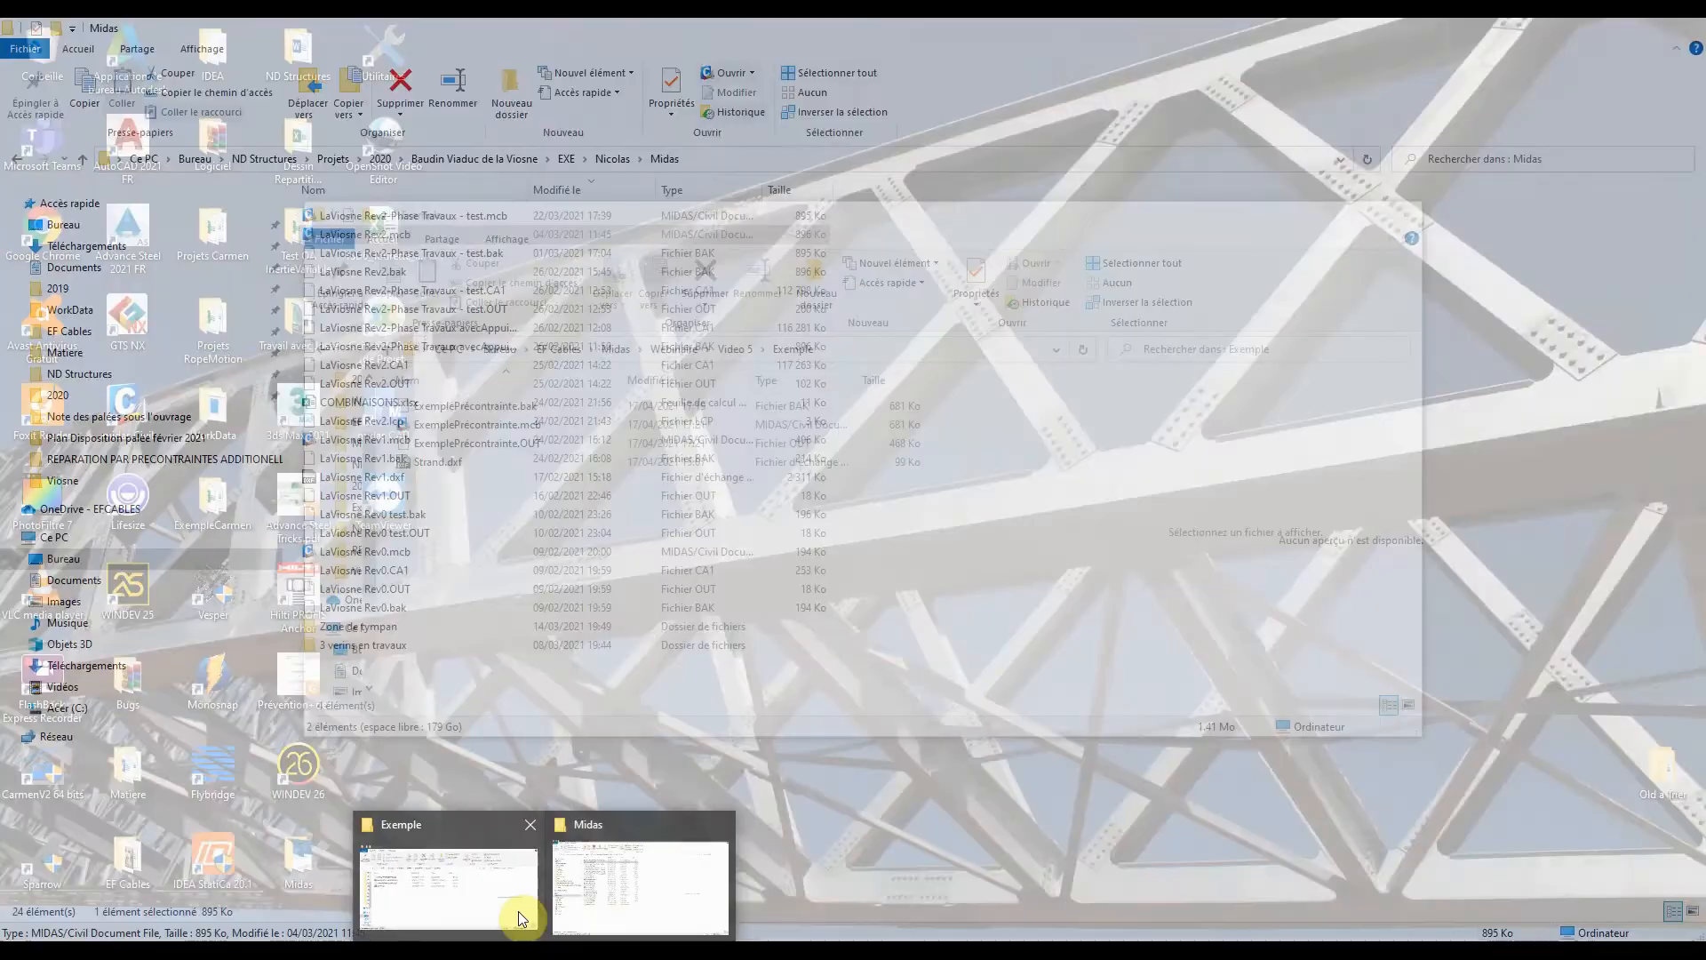
pyautogui.click(521, 919)
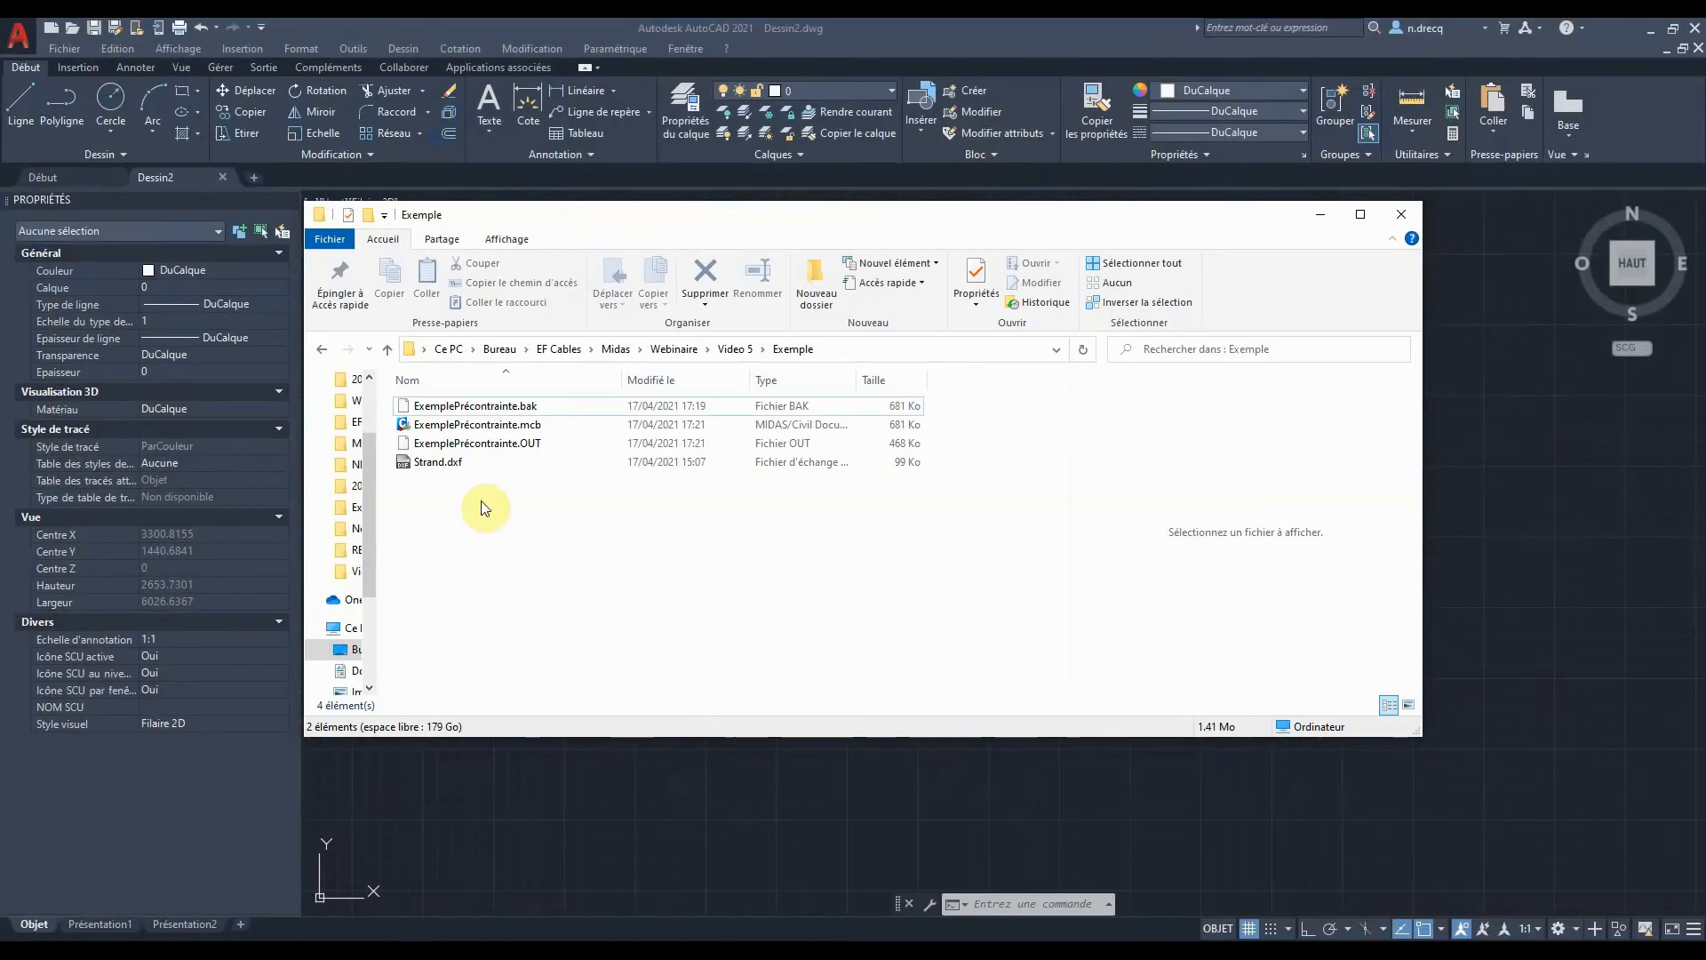
pyautogui.click(436, 464)
pyautogui.doubleClick(436, 464)
pyautogui.scroll(-2, 571, 381)
pyautogui.moveTo(780, 419); pyautogui.dragTo(617, 465, button='middle')
pyautogui.scroll(4, 560, 511)
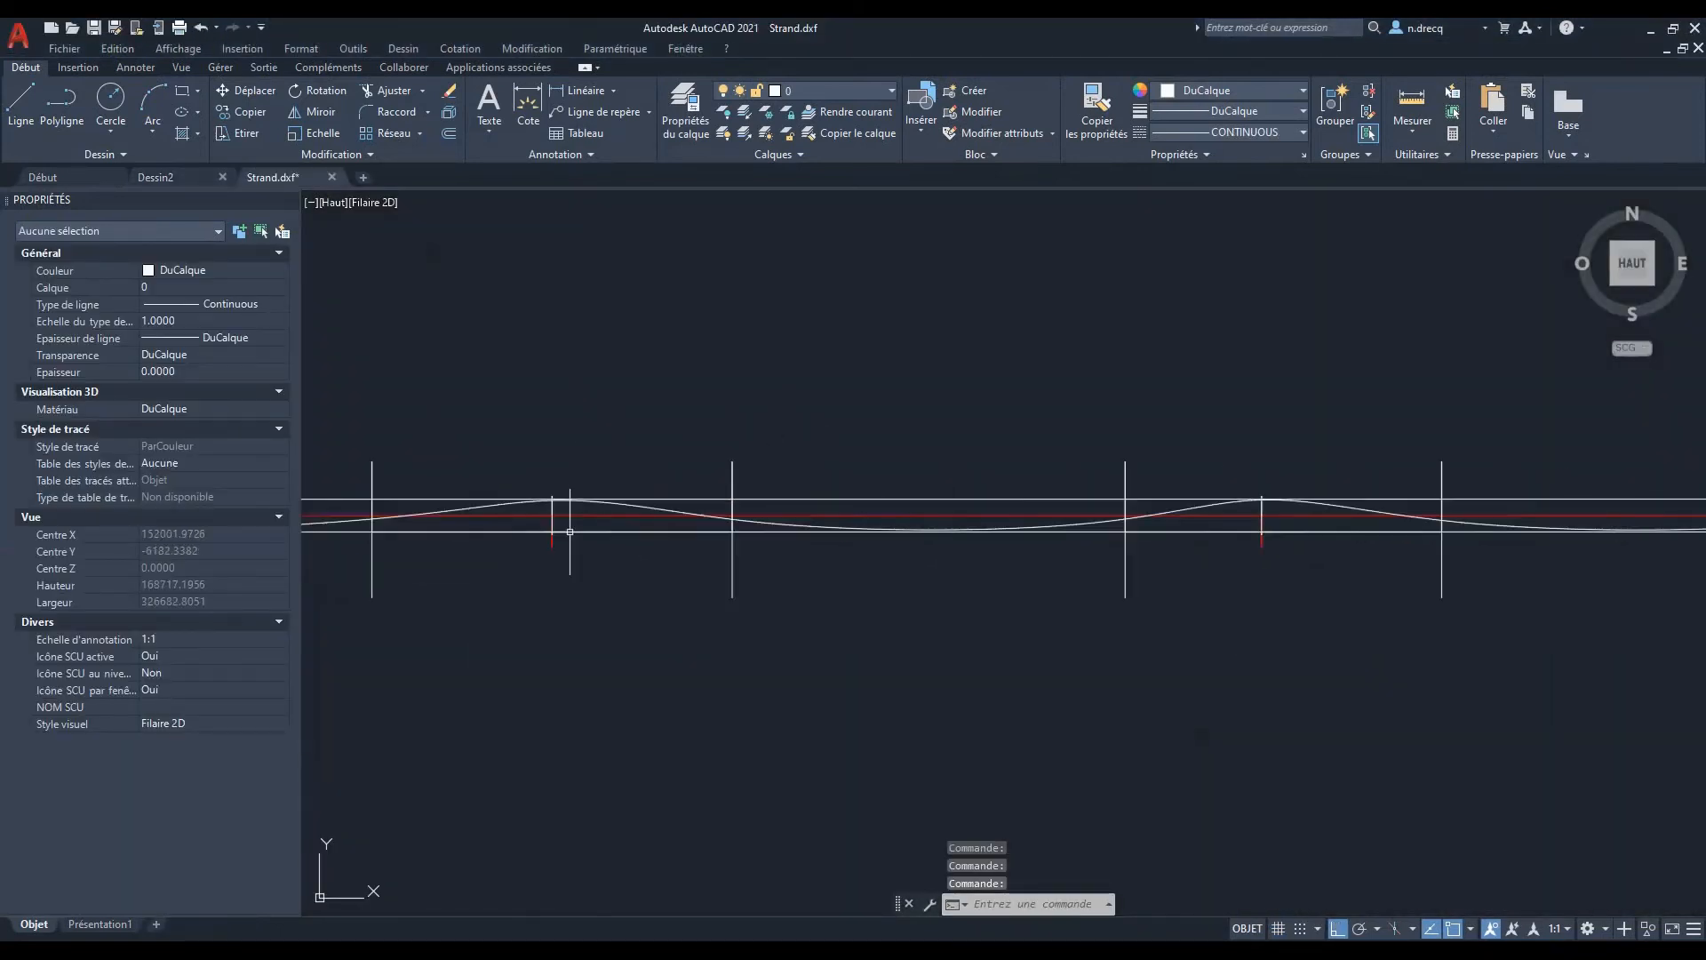
# Examine the first two vertical pier axis lines across the bridge elevation by selecting them, and clear the selection
pyautogui.click(551, 506)
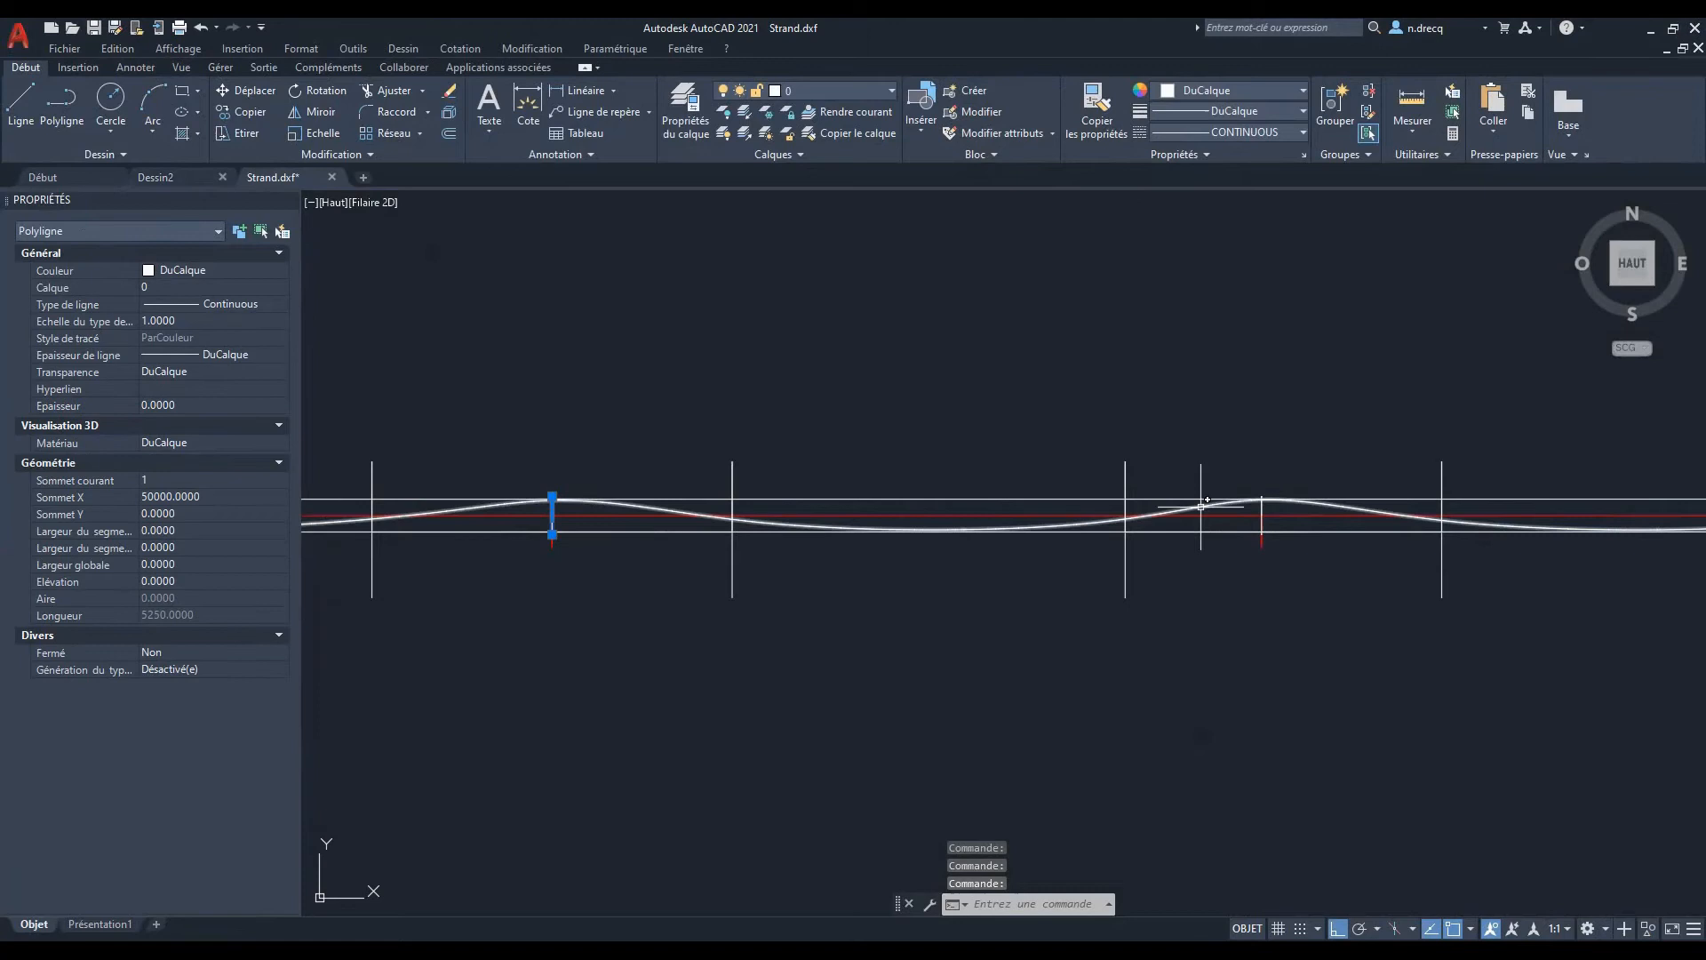
pyautogui.click(1264, 511)
pyautogui.scroll(-3, 1156, 480)
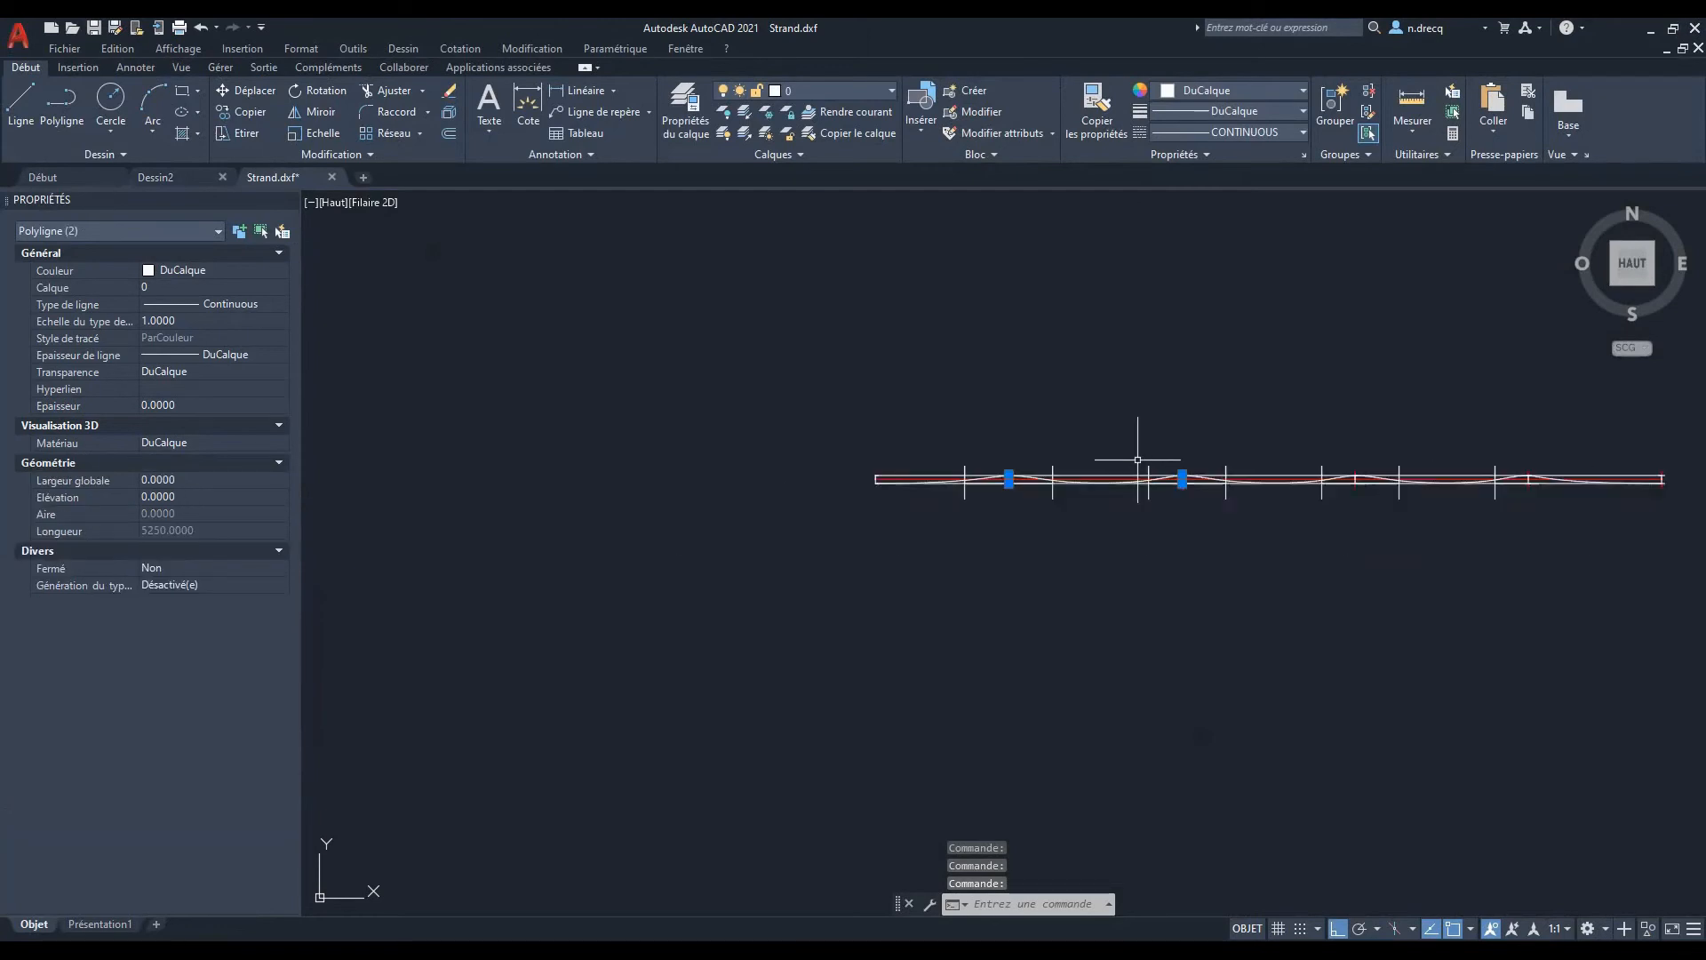
pyautogui.moveTo(1200, 457); pyautogui.dragTo(1102, 544, button='middle')
pyautogui.press('Escape')
pyautogui.scroll(7, 935, 568)
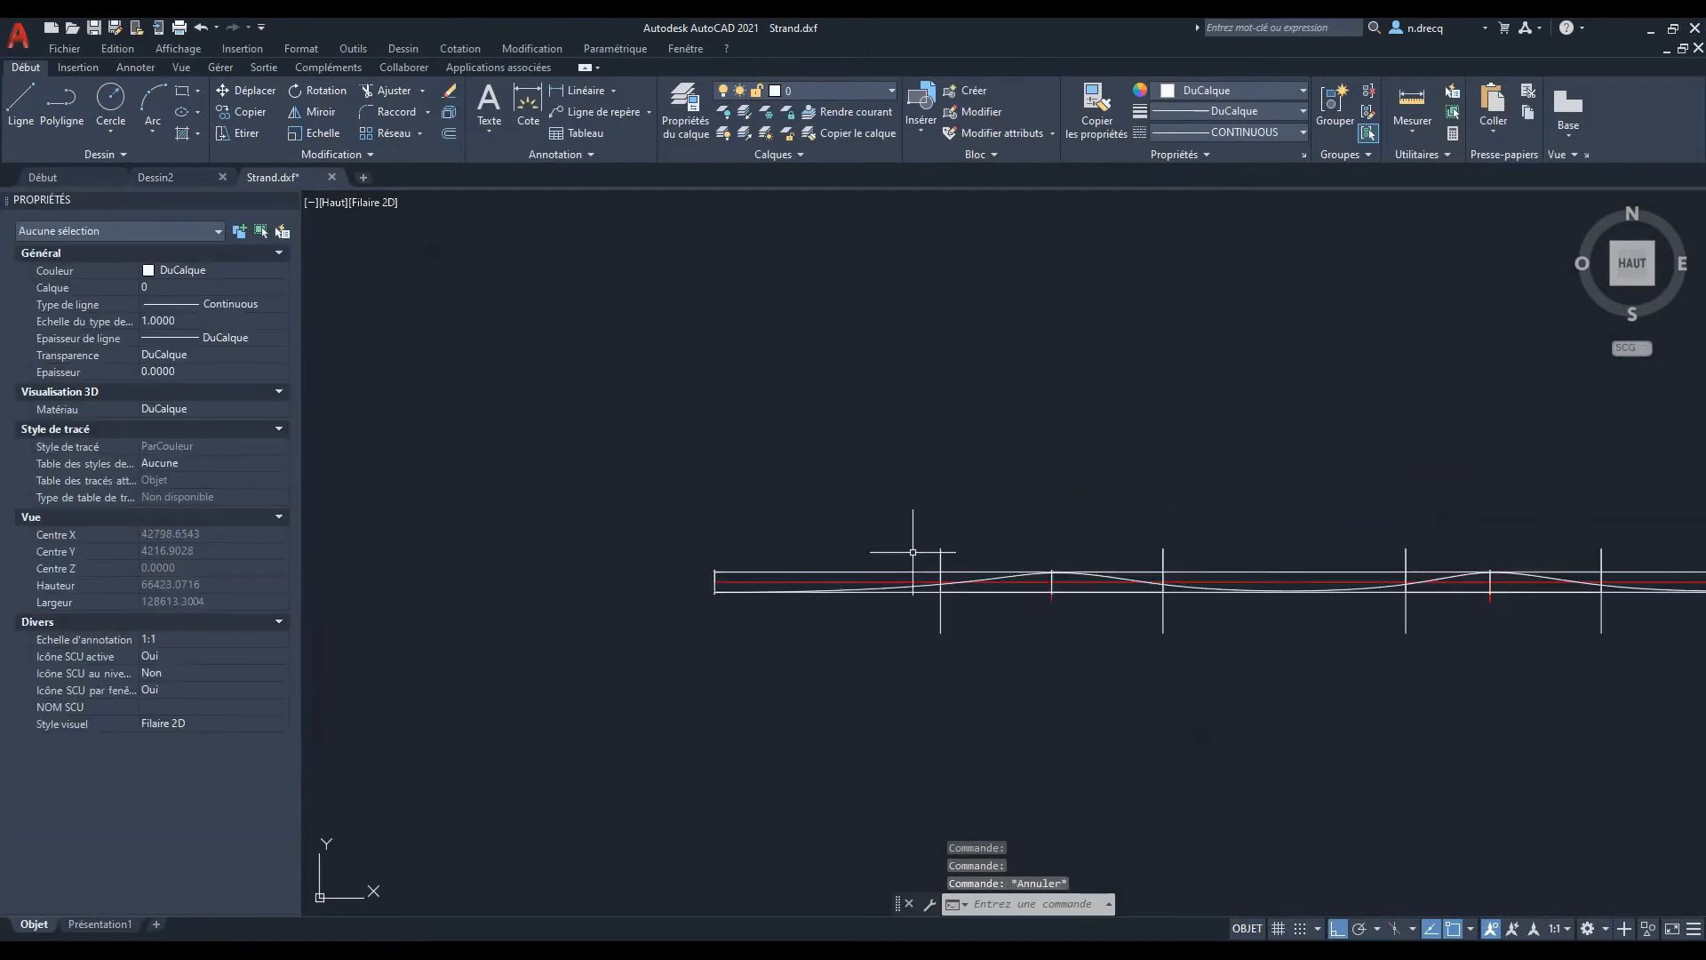
# Examine the 3D polyline on layer CABLE along the full bridge length by selecting it, and clear the selection
pyautogui.click(952, 634)
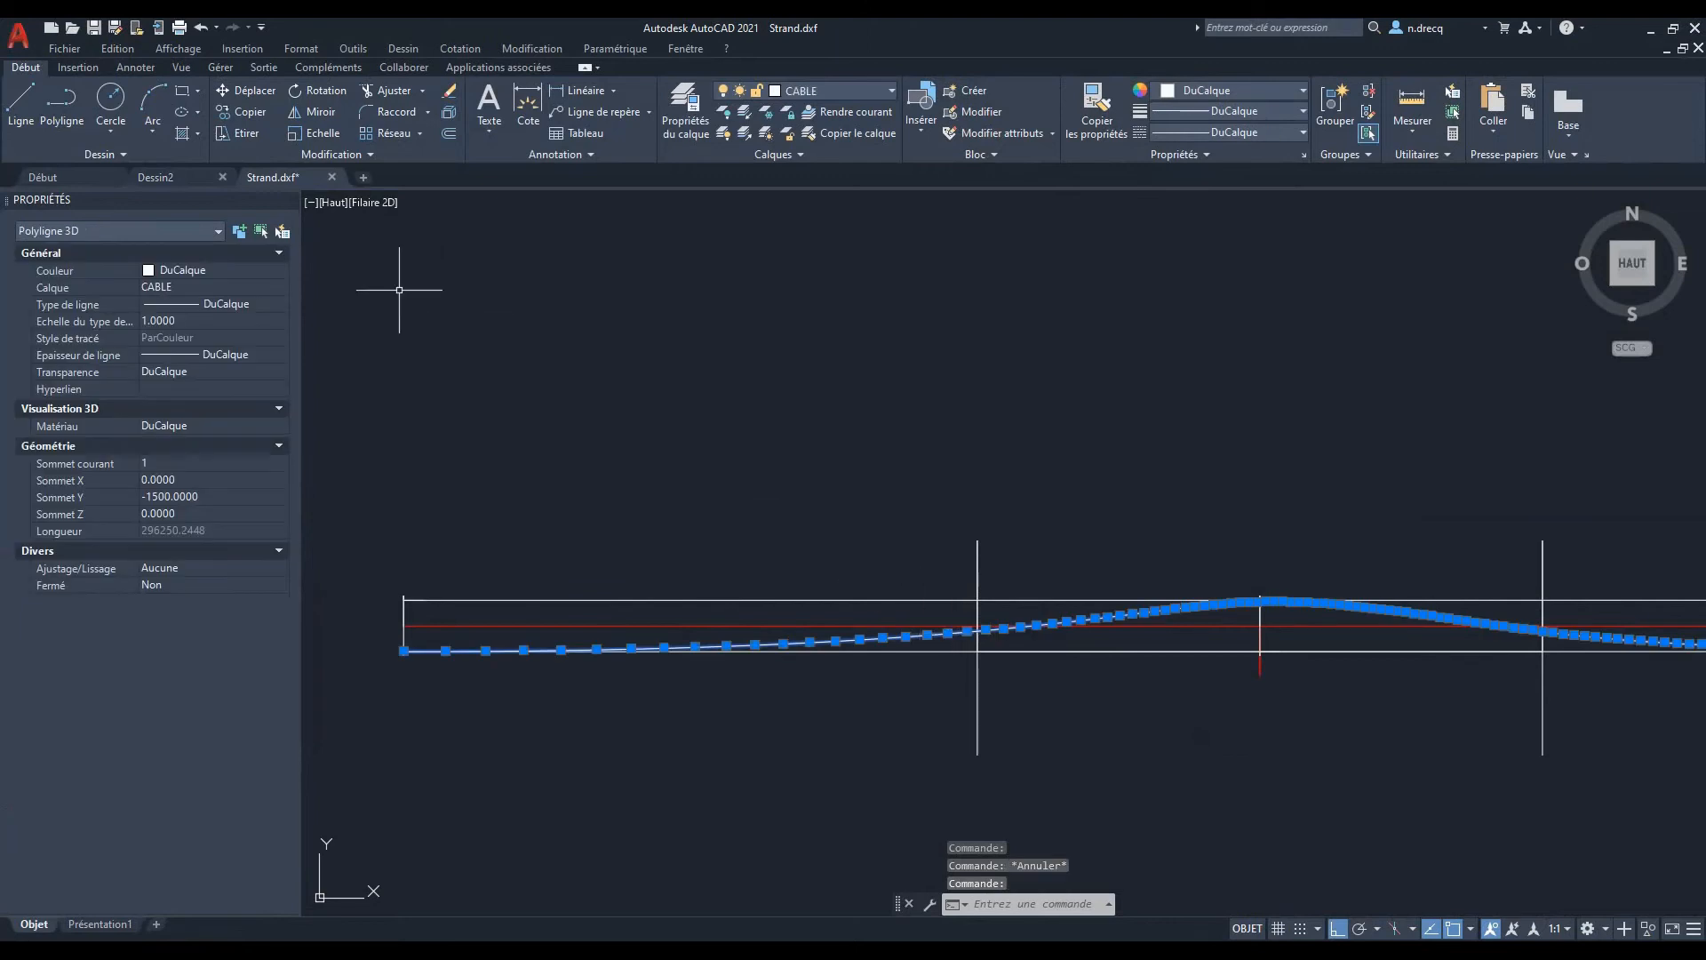
pyautogui.click(112, 155)
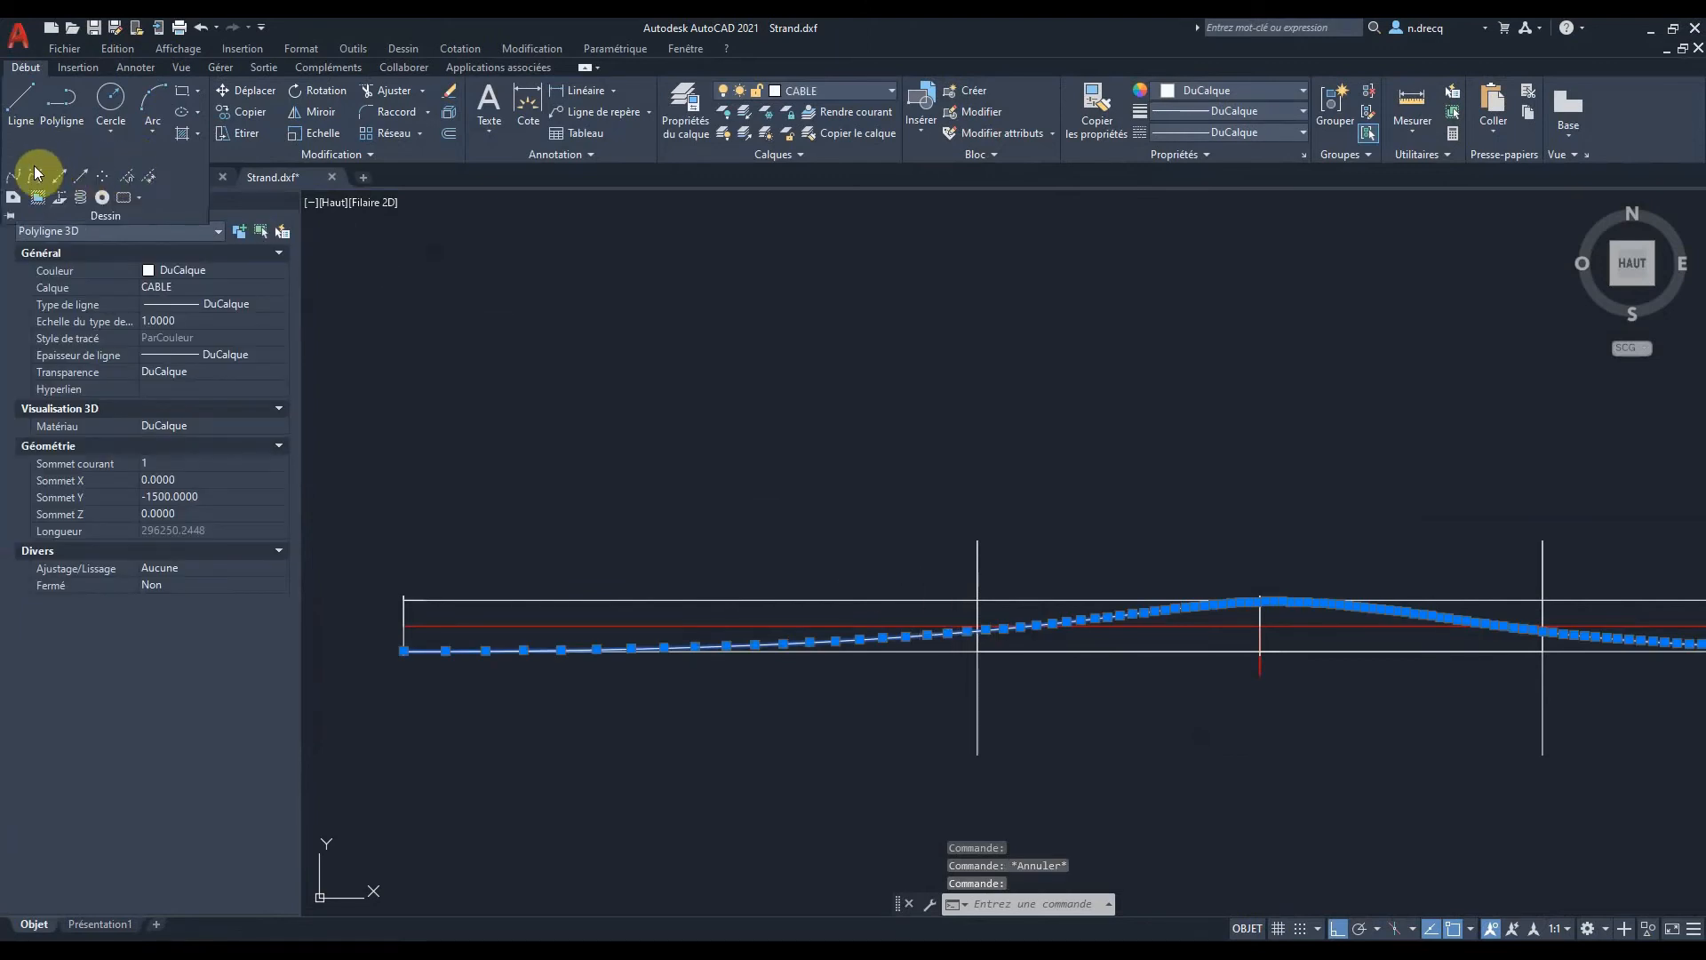
pyautogui.moveTo(829, 367); pyautogui.dragTo(617, 391, button='middle')
pyautogui.scroll(-2, 1187, 628)
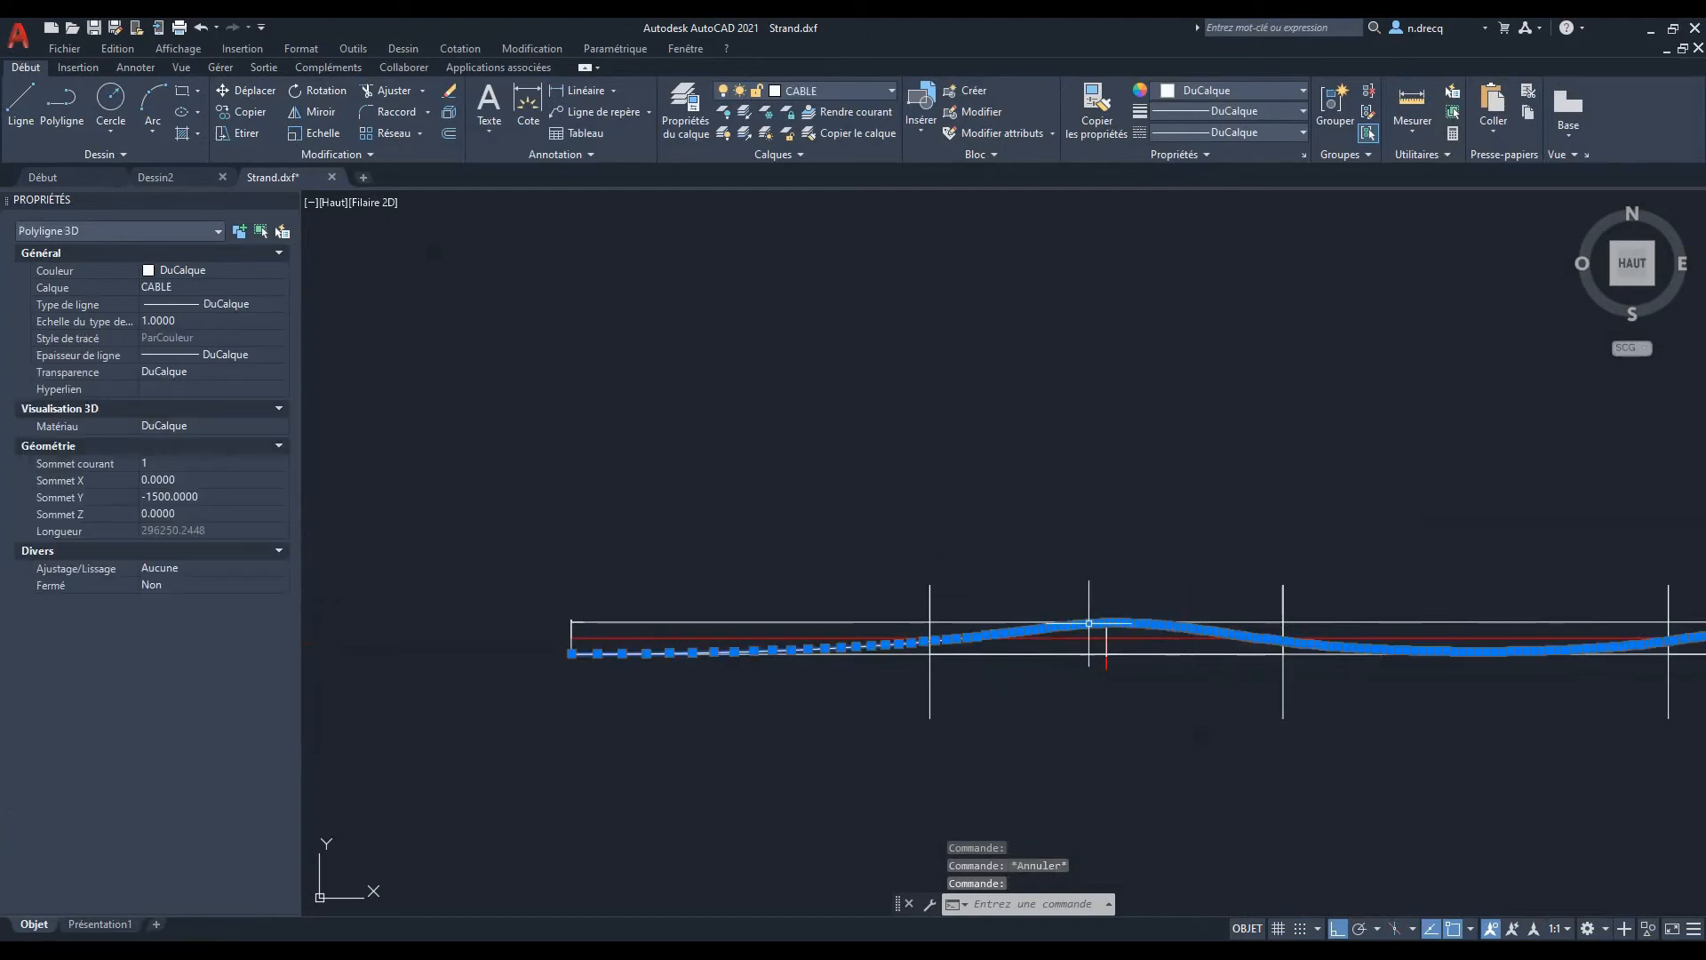
pyautogui.scroll(5, 1093, 613)
pyautogui.scroll(-3, 903, 544)
pyautogui.scroll(-3, 903, 544)
pyautogui.scroll(-2, 583, 514)
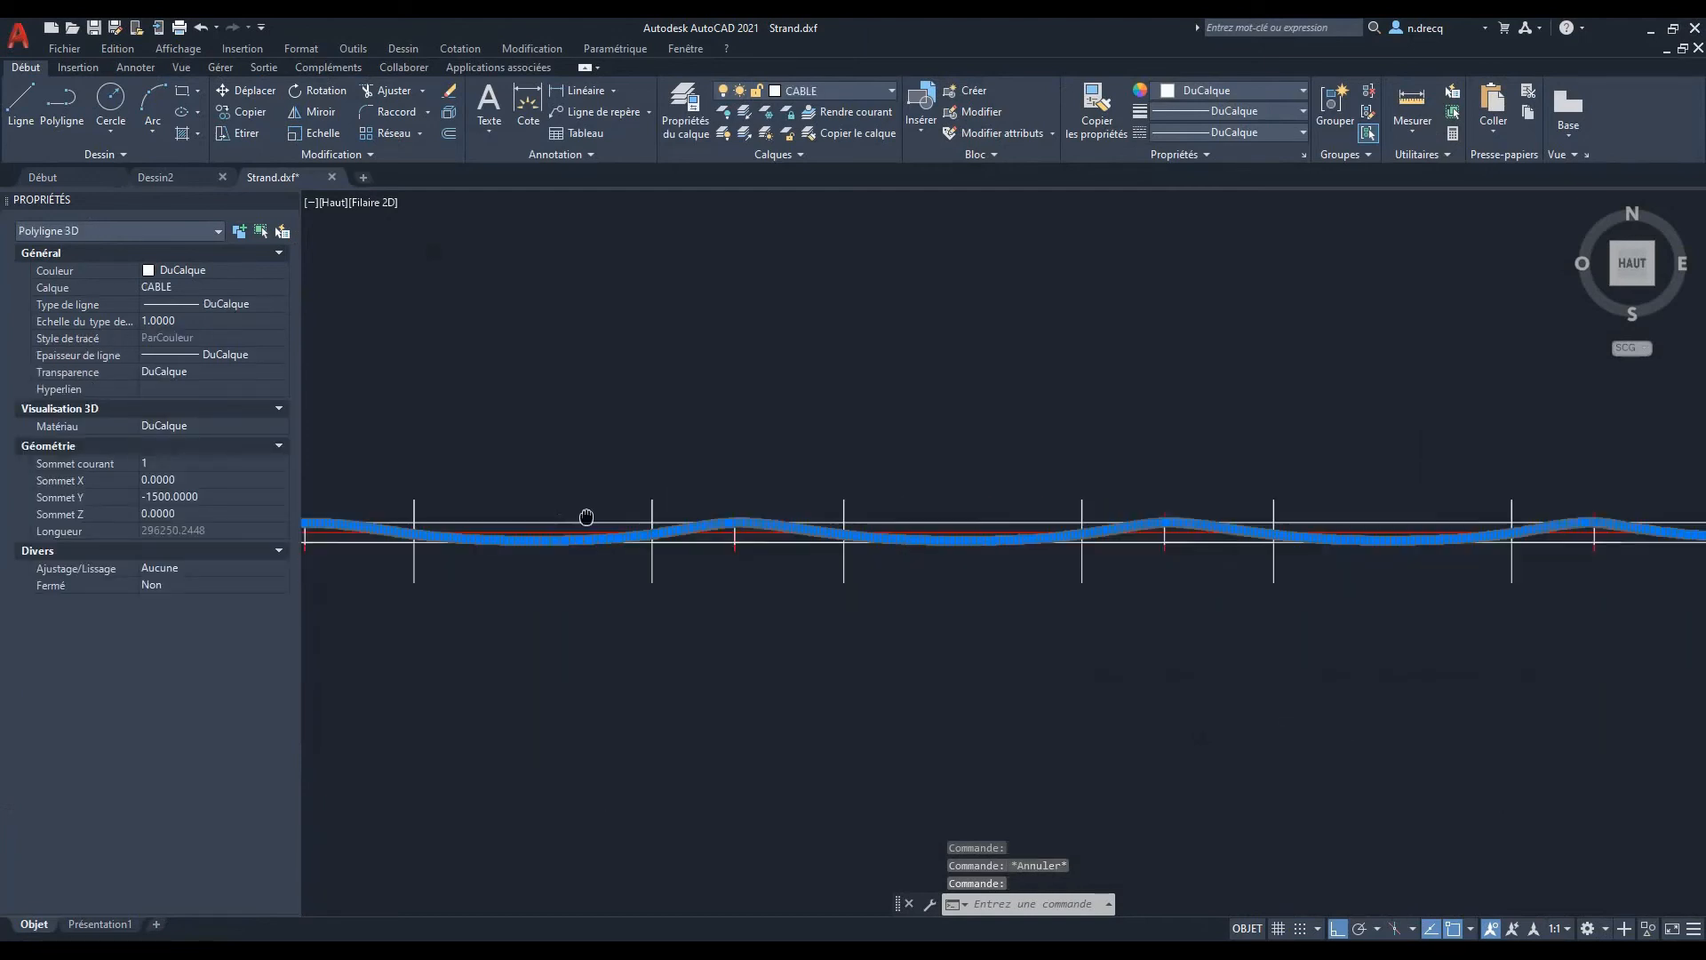
pyautogui.scroll(-1, 583, 445)
pyautogui.press('Escape')
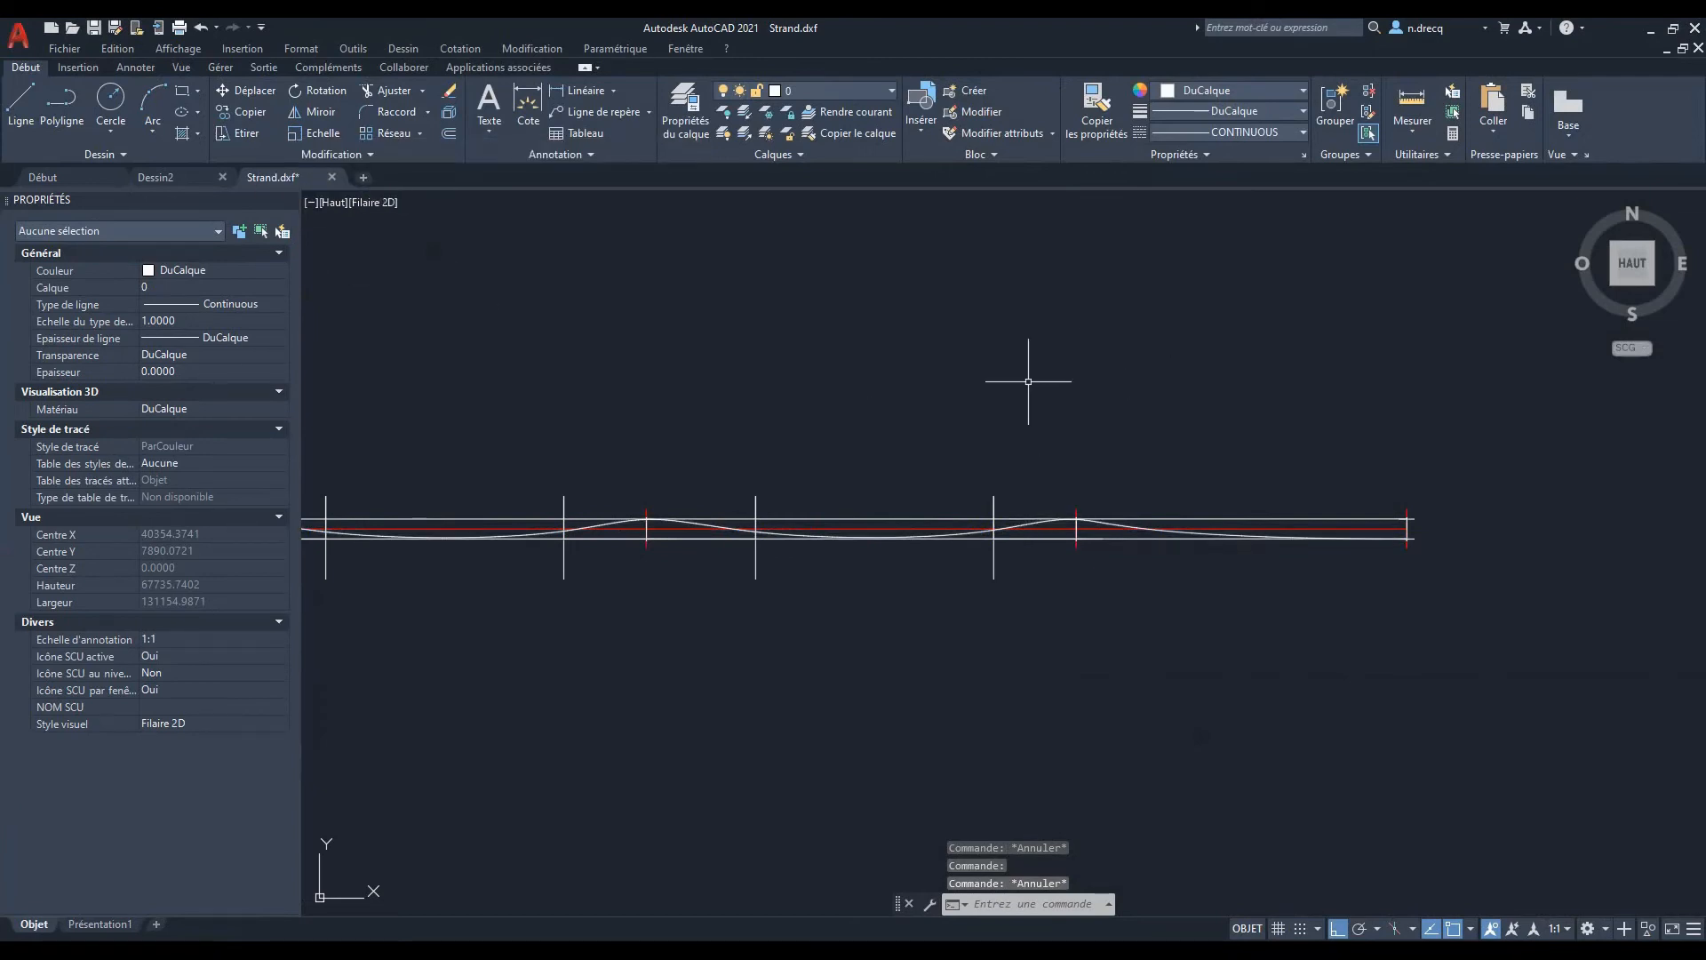
pyautogui.scroll(-5, 1048, 373)
pyautogui.moveTo(723, 370)
pyautogui.mouseDown(button='middle')
pyautogui.moveTo(963, 392)
pyautogui.moveTo(876, 411)
pyautogui.moveTo(801, 474)
pyautogui.mouseUp(button='middle')
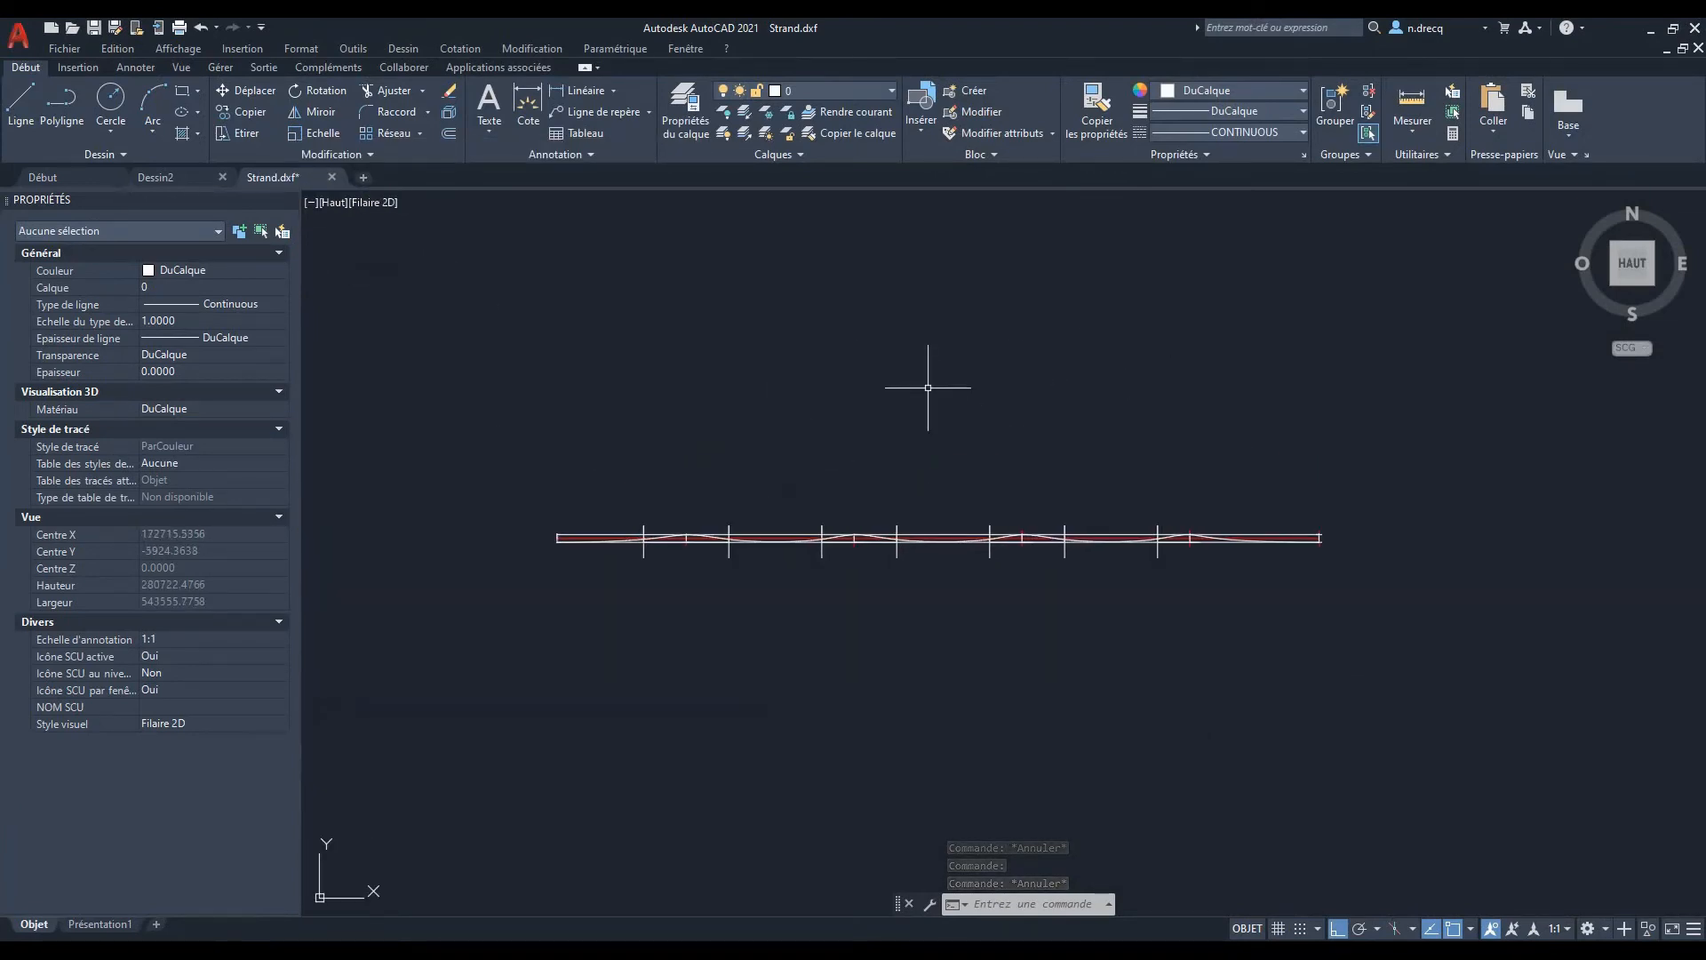
# Bring the Strand.dxf drawing back up, inspect the cable's curve over a pier, and switch to midas Civil
pyautogui.click(1650, 28)
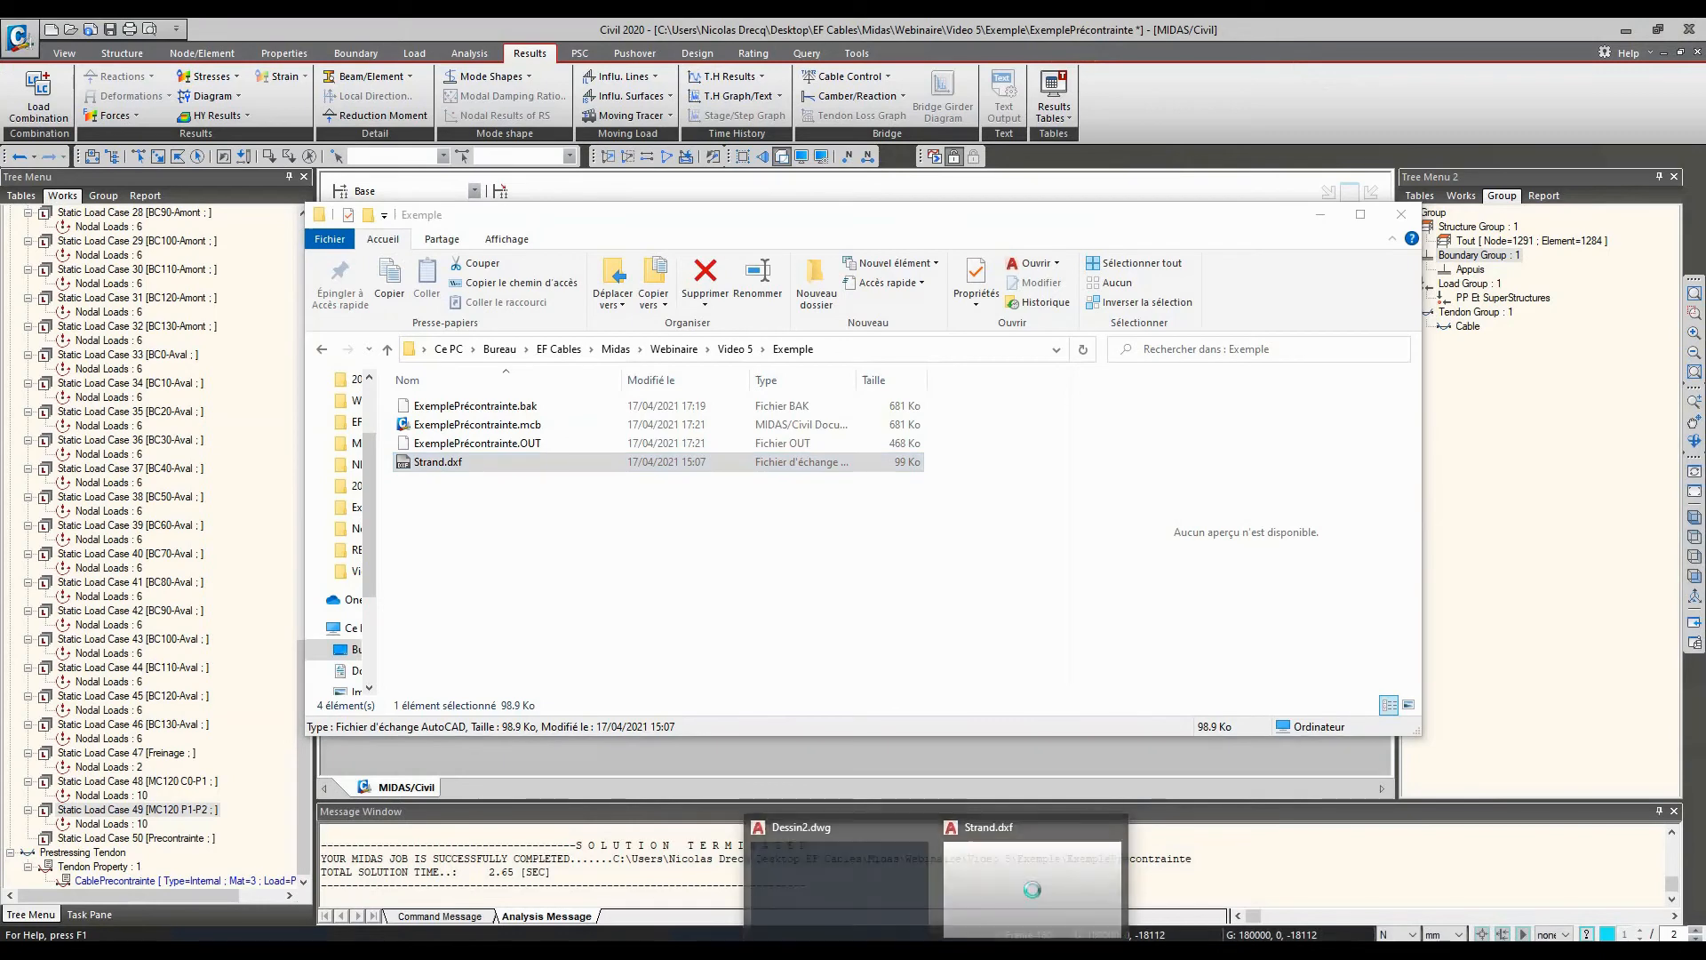
pyautogui.click(988, 910)
pyautogui.scroll(8, 838, 599)
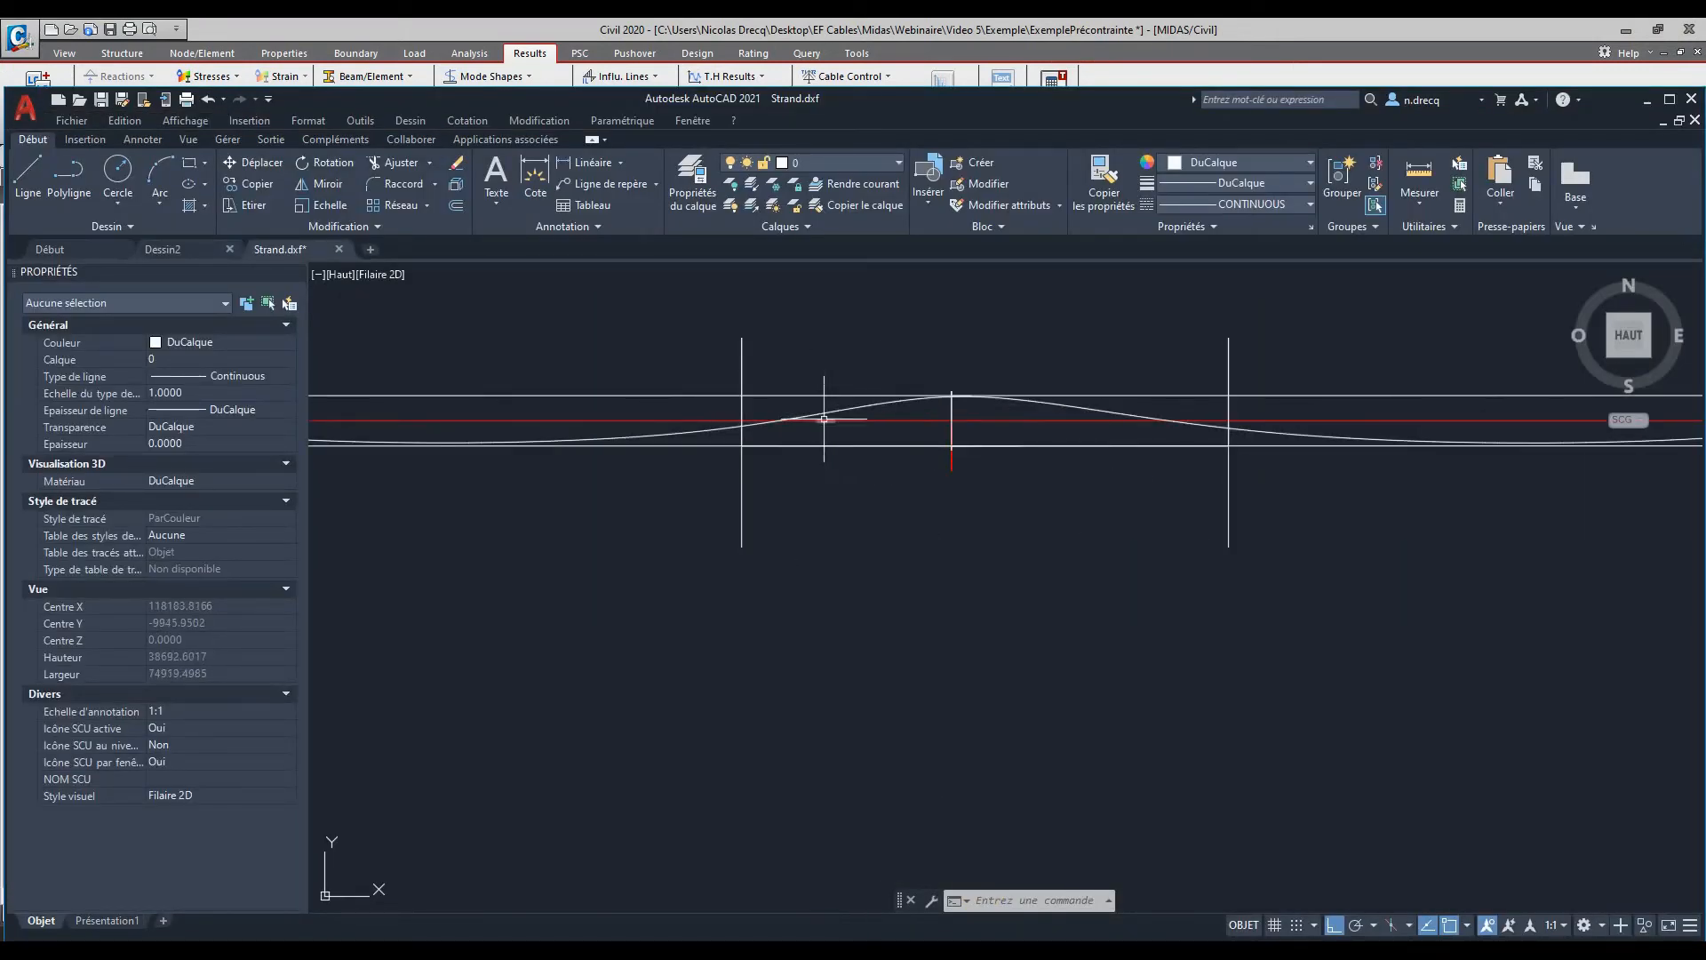
pyautogui.scroll(-2, 838, 406)
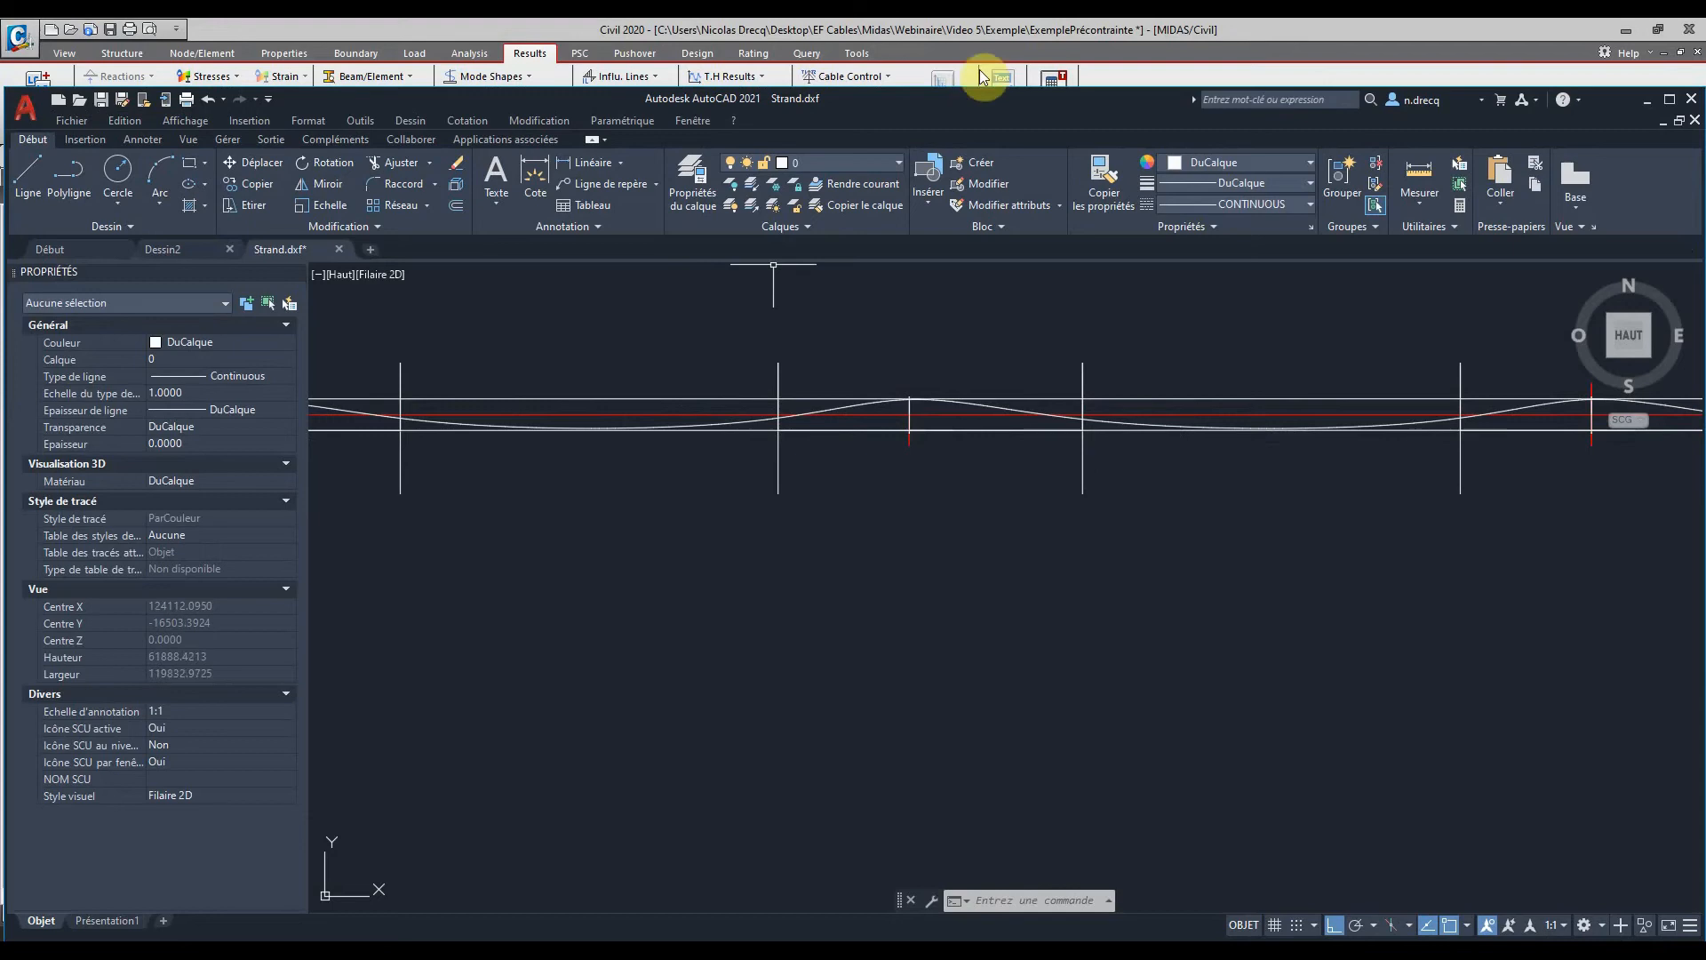
pyautogui.click(1004, 29)
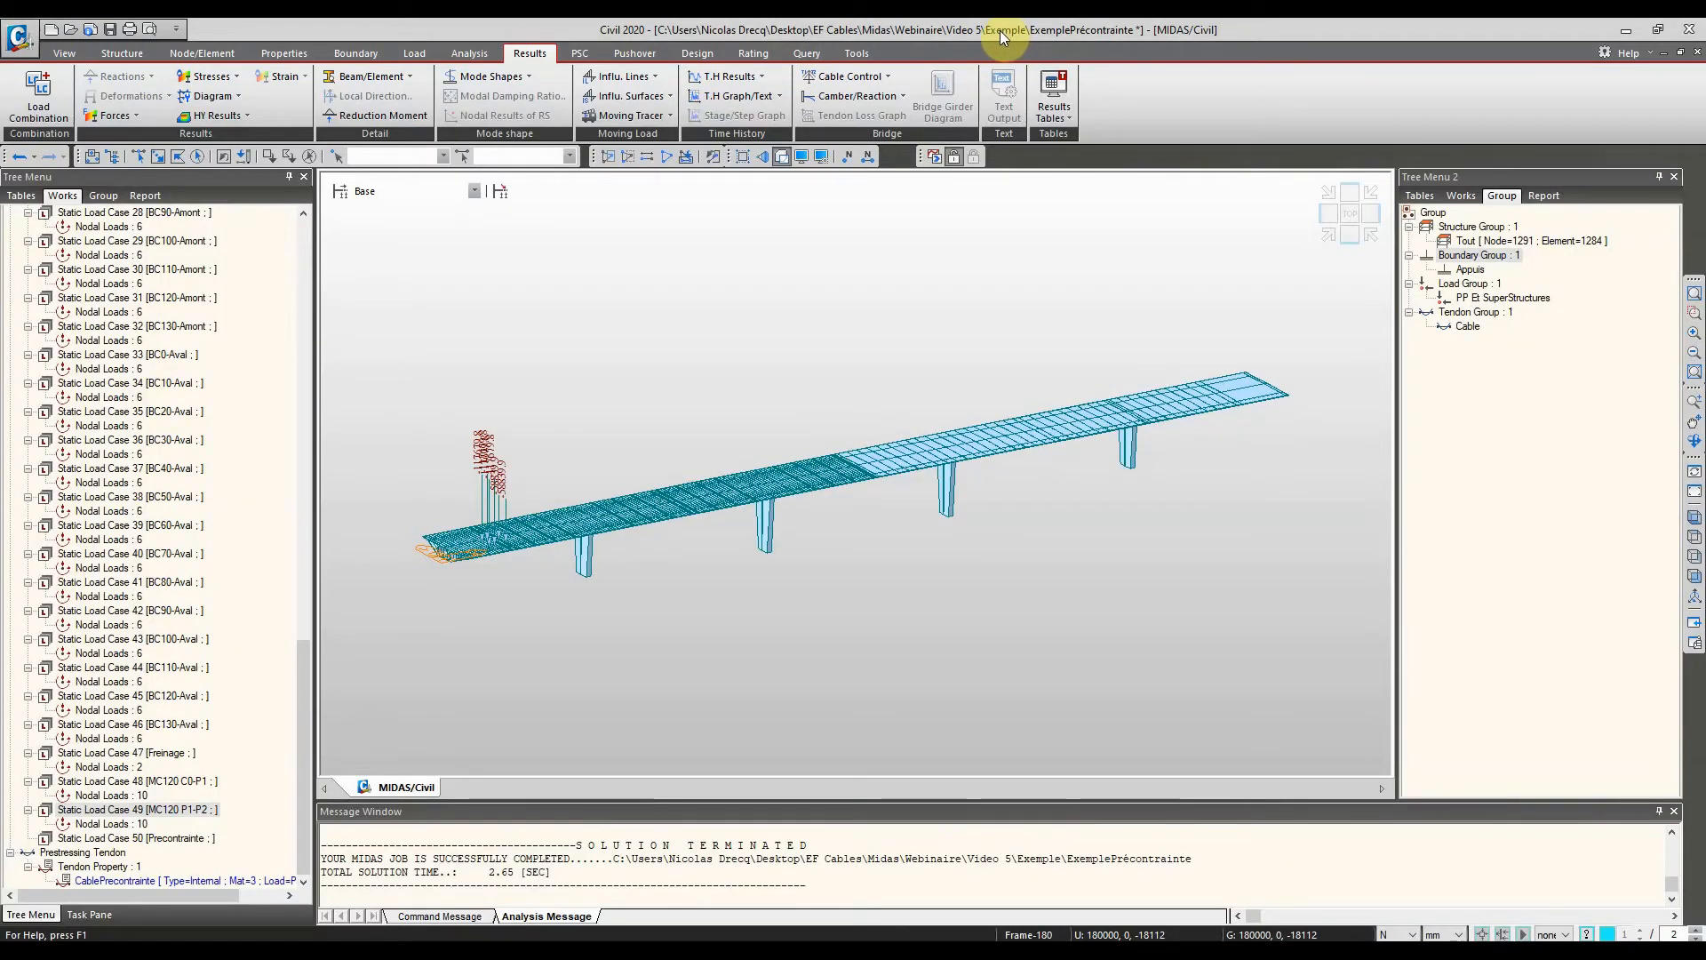
# Open the Tendon Profile Generator and load Strand.dxf from the Video 5 Exemple folder
pyautogui.click(859, 54)
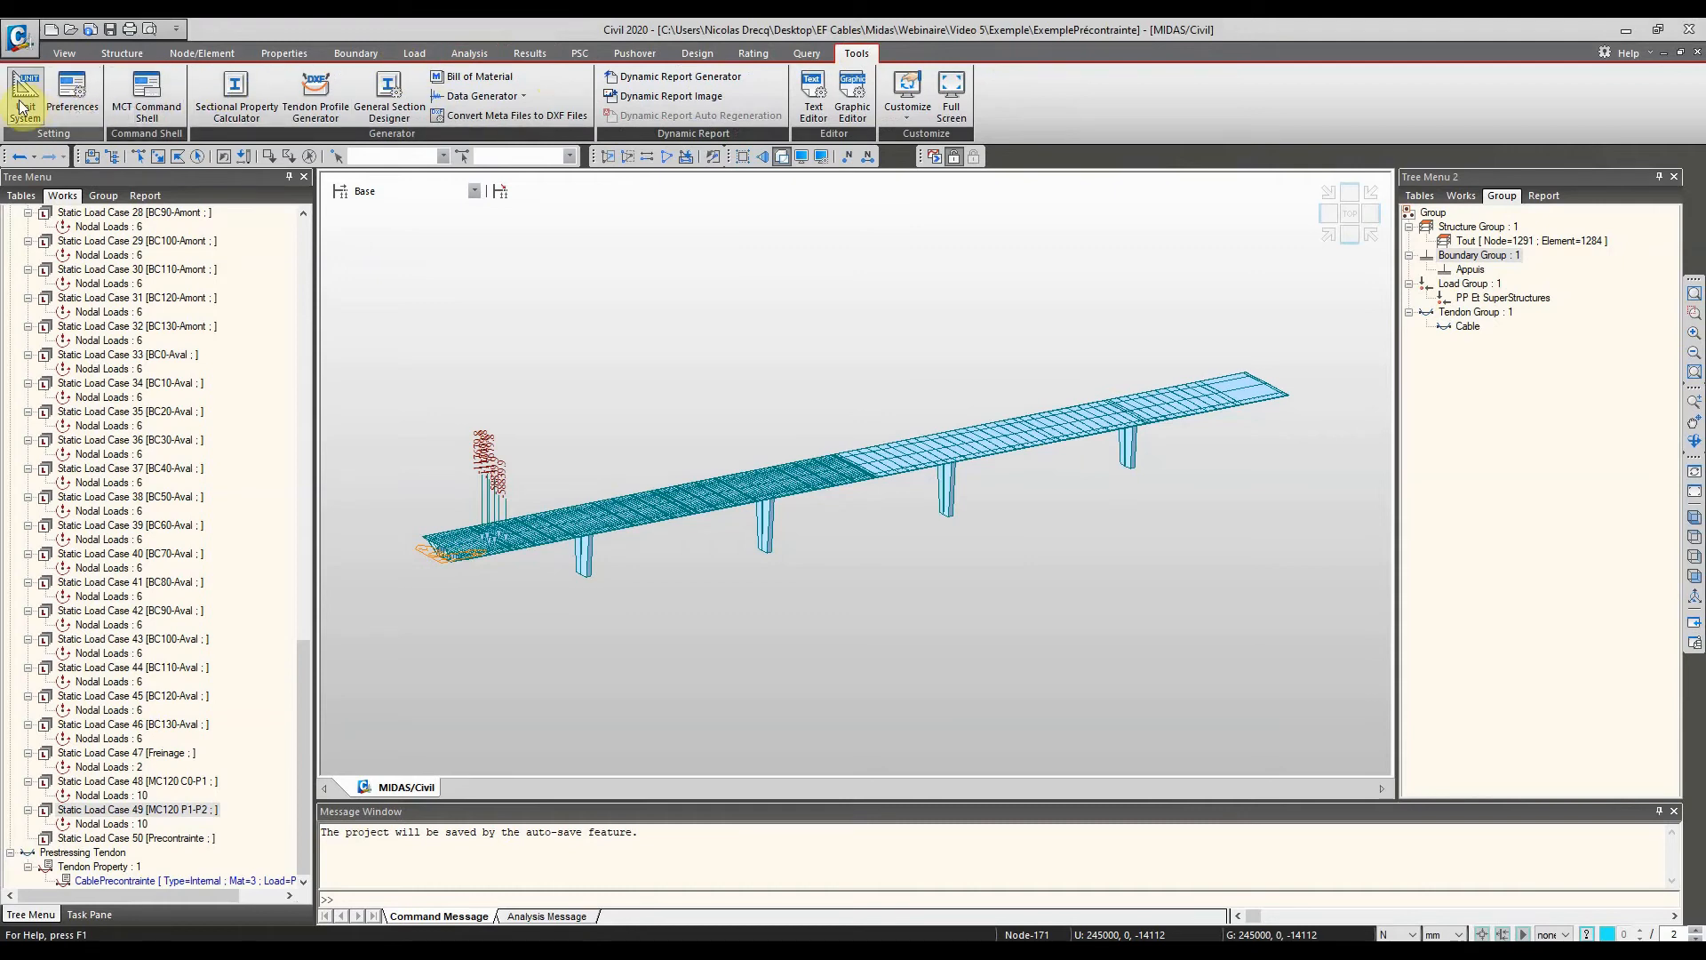
pyautogui.click(336, 105)
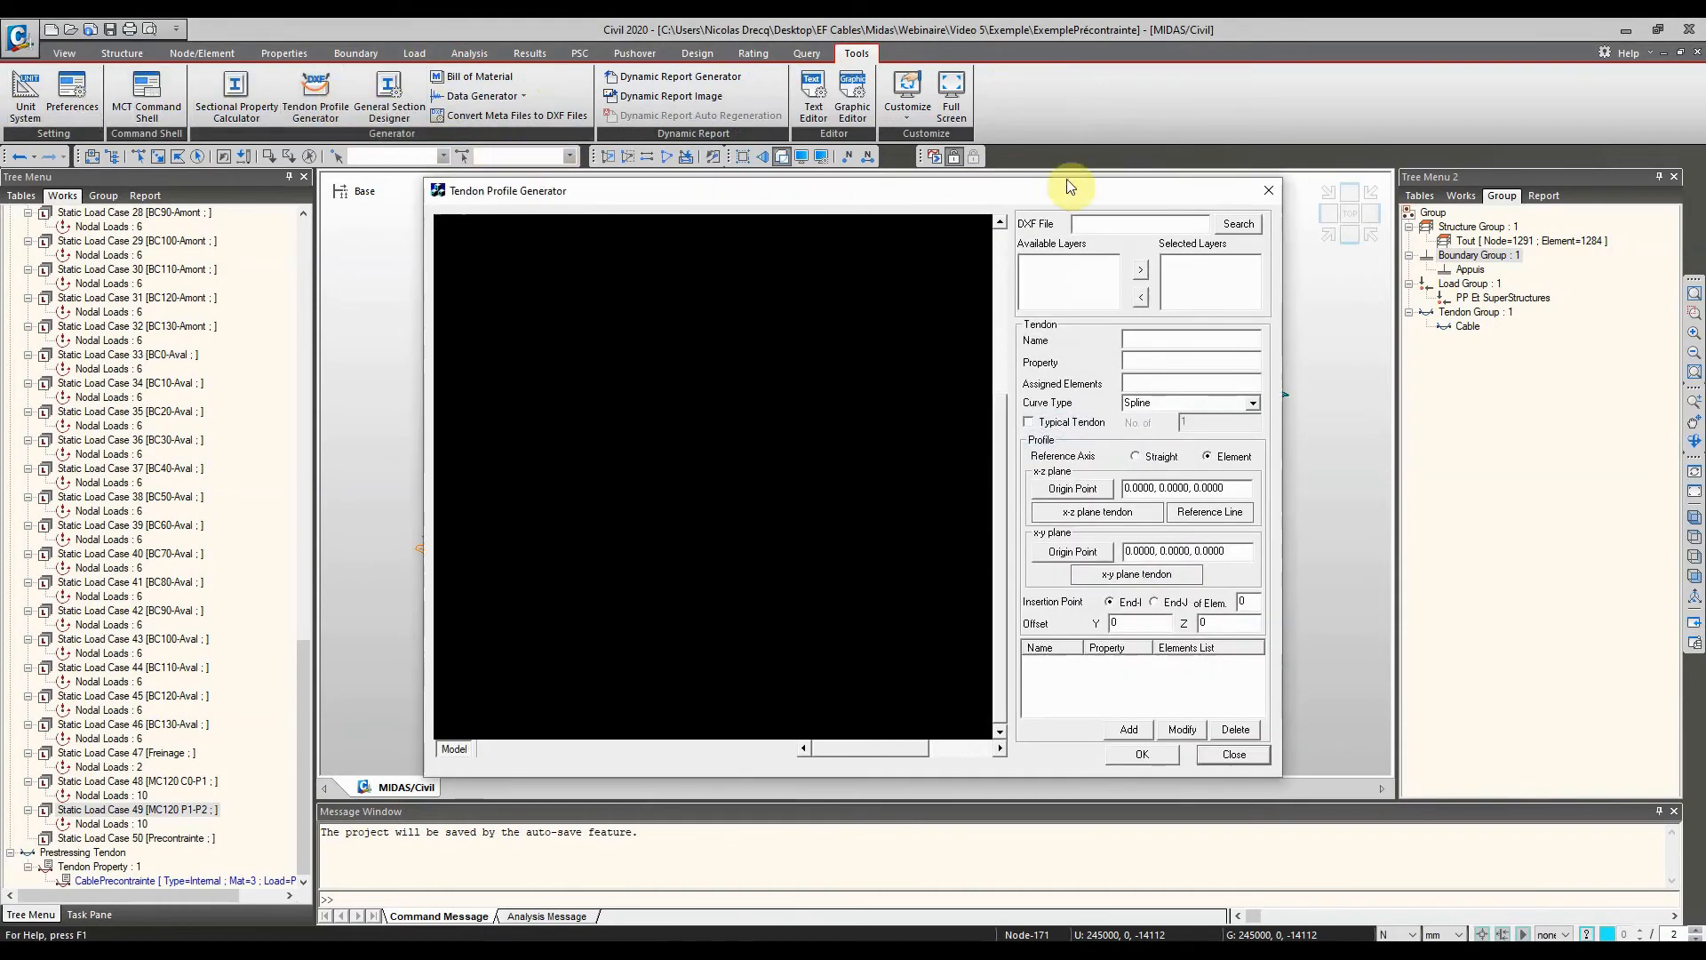
pyautogui.click(1239, 224)
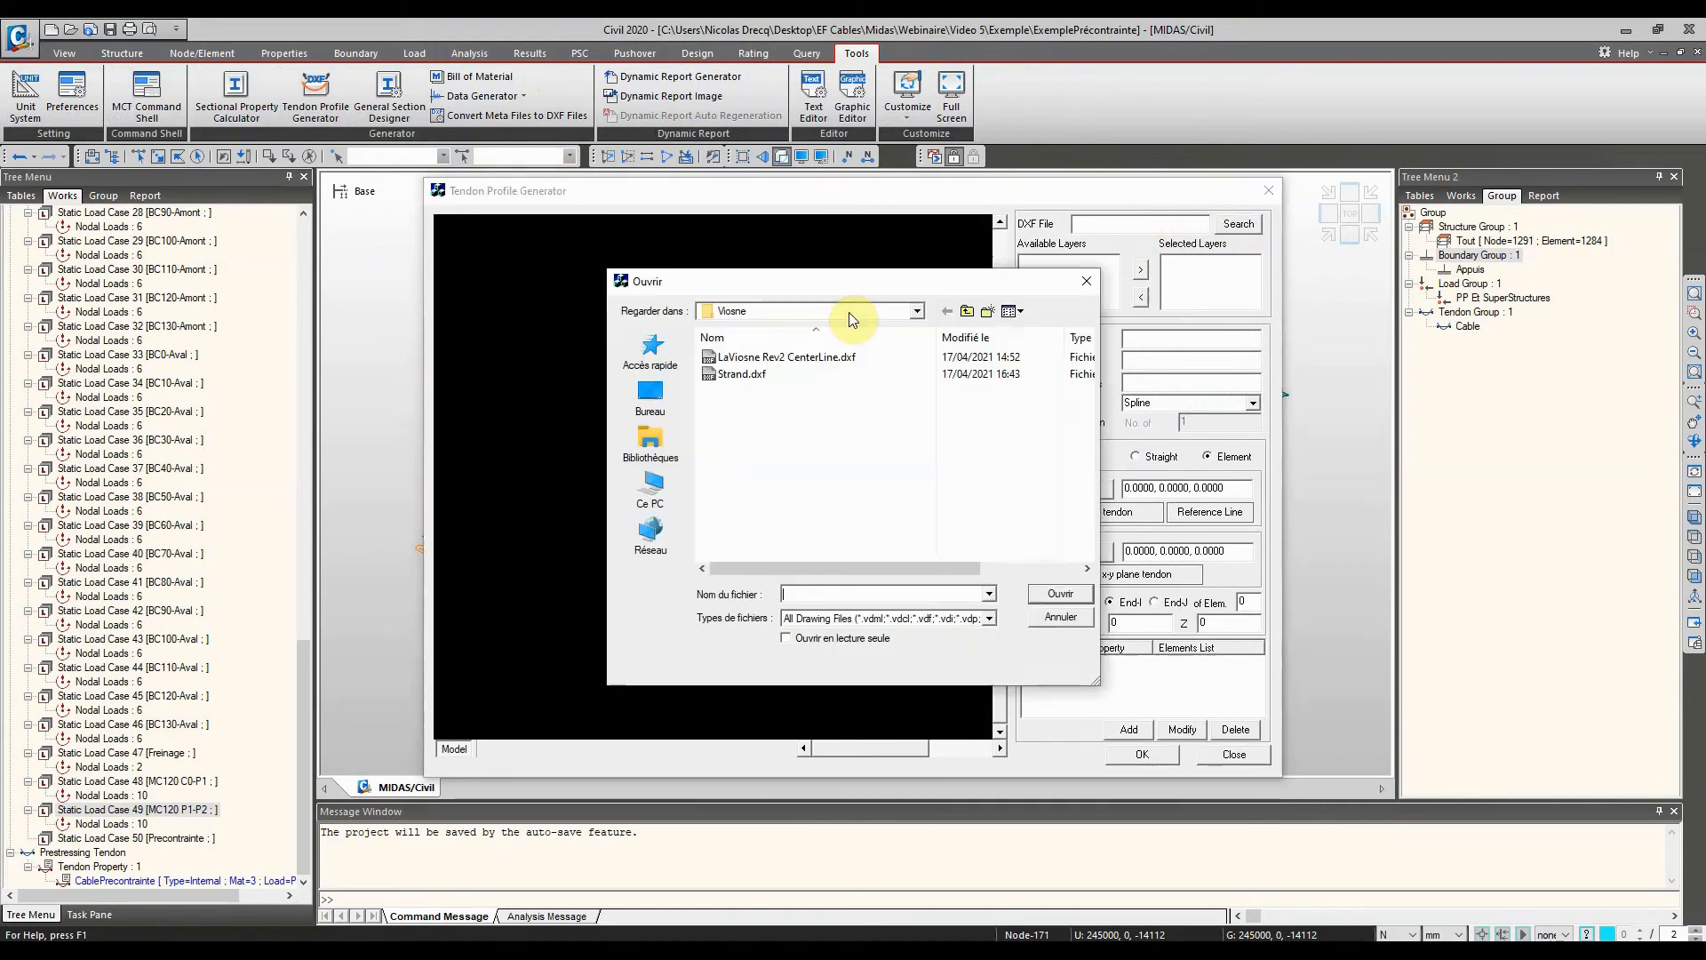
pyautogui.click(968, 312)
pyautogui.click(971, 312)
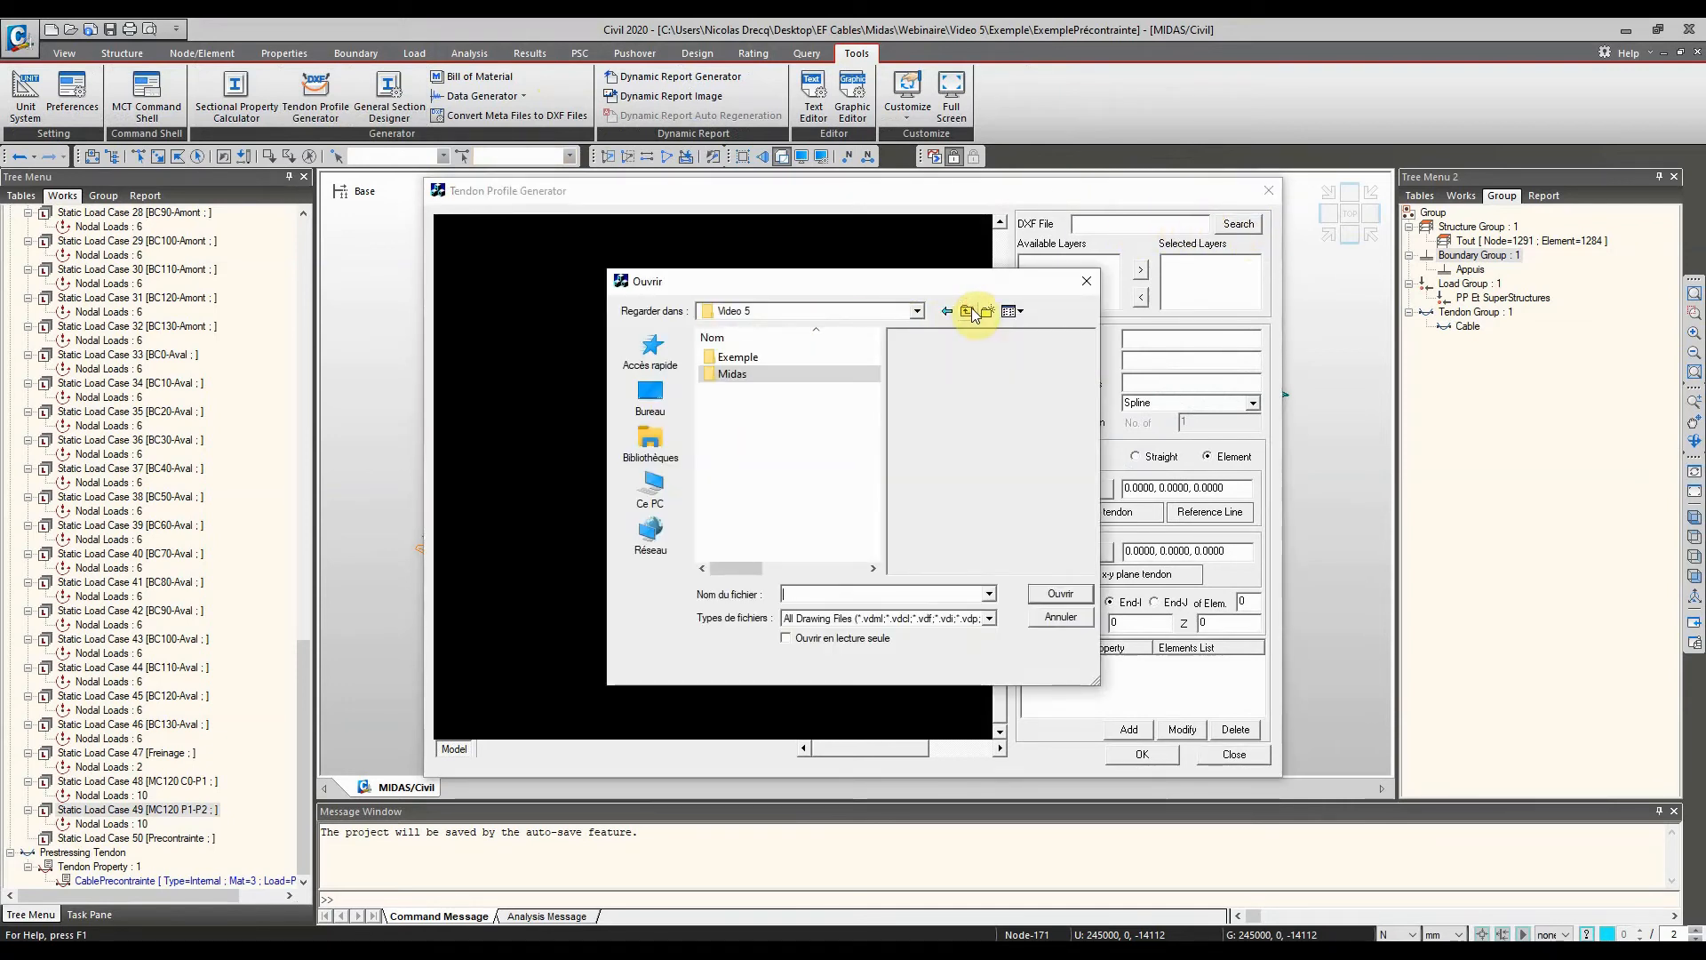
pyautogui.click(969, 312)
pyautogui.click(721, 387)
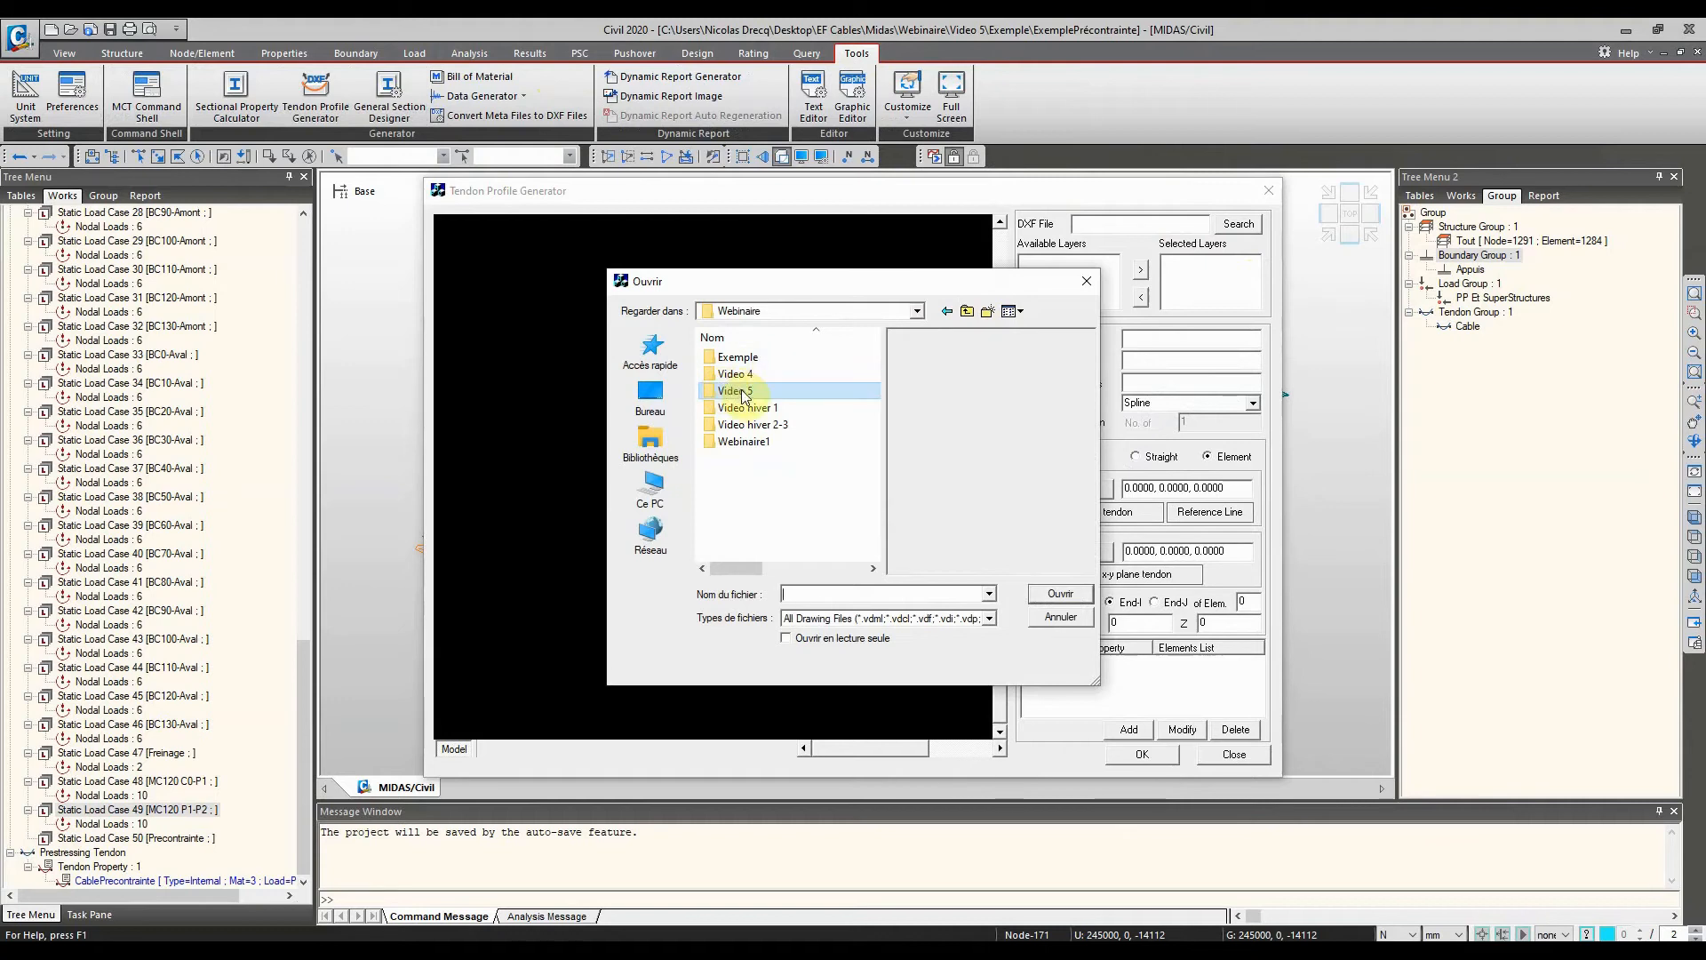
pyautogui.doubleClick(743, 393)
pyautogui.doubleClick(743, 358)
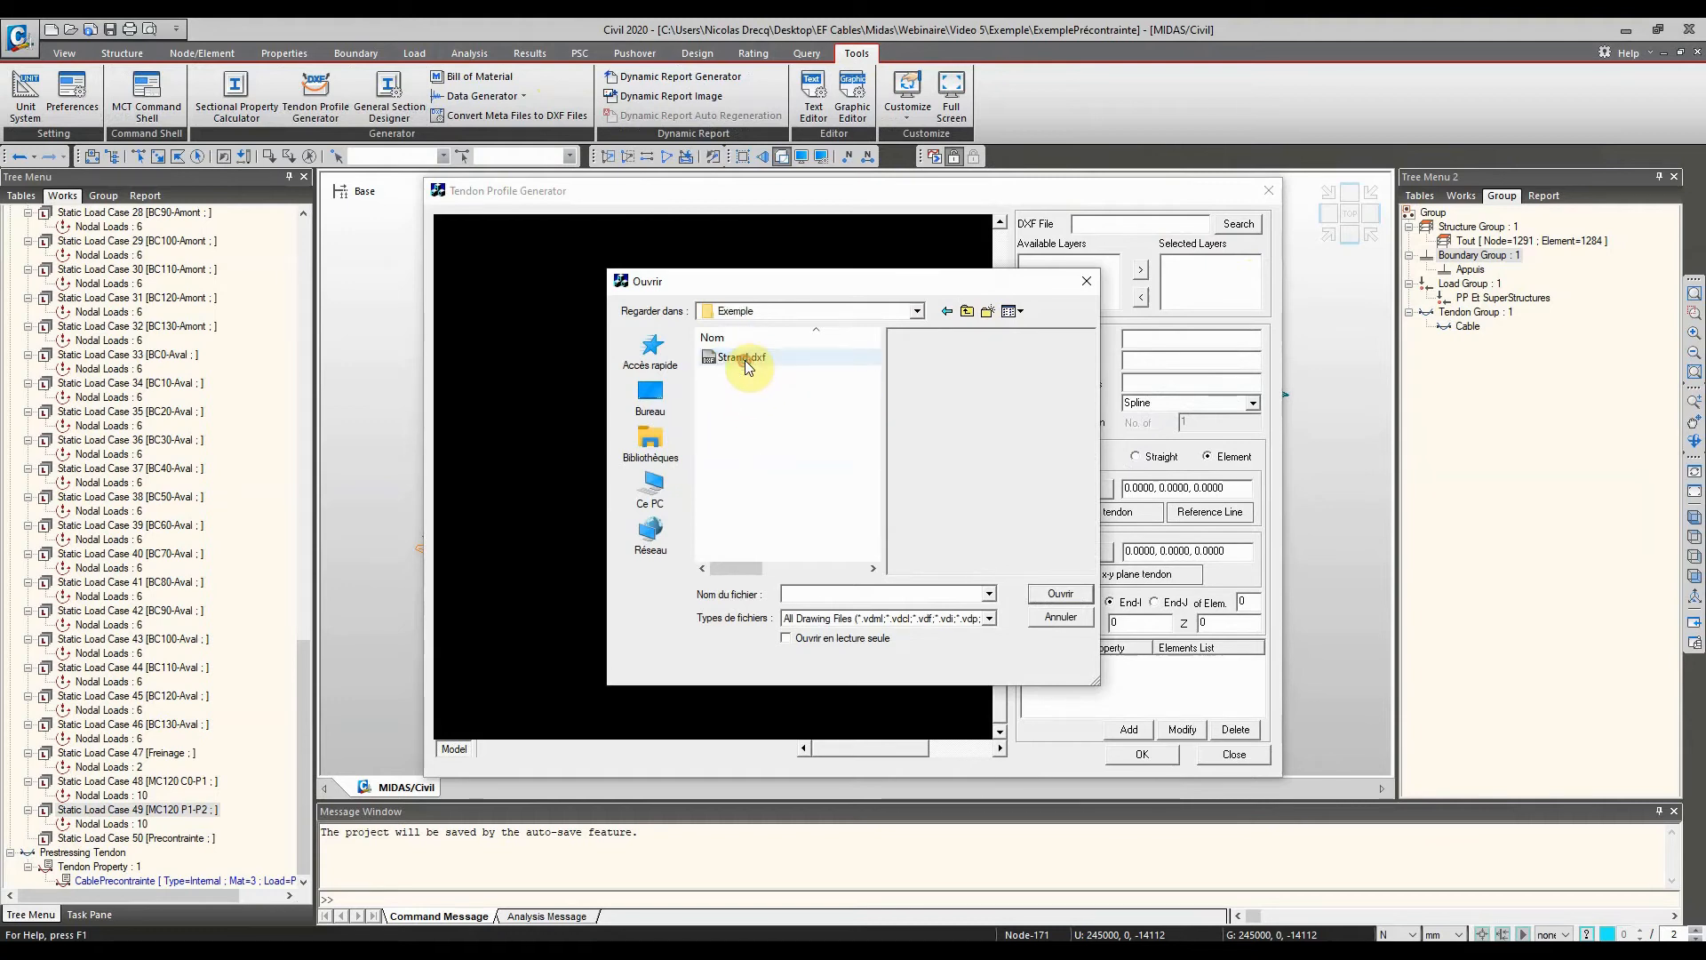
pyautogui.click(743, 359)
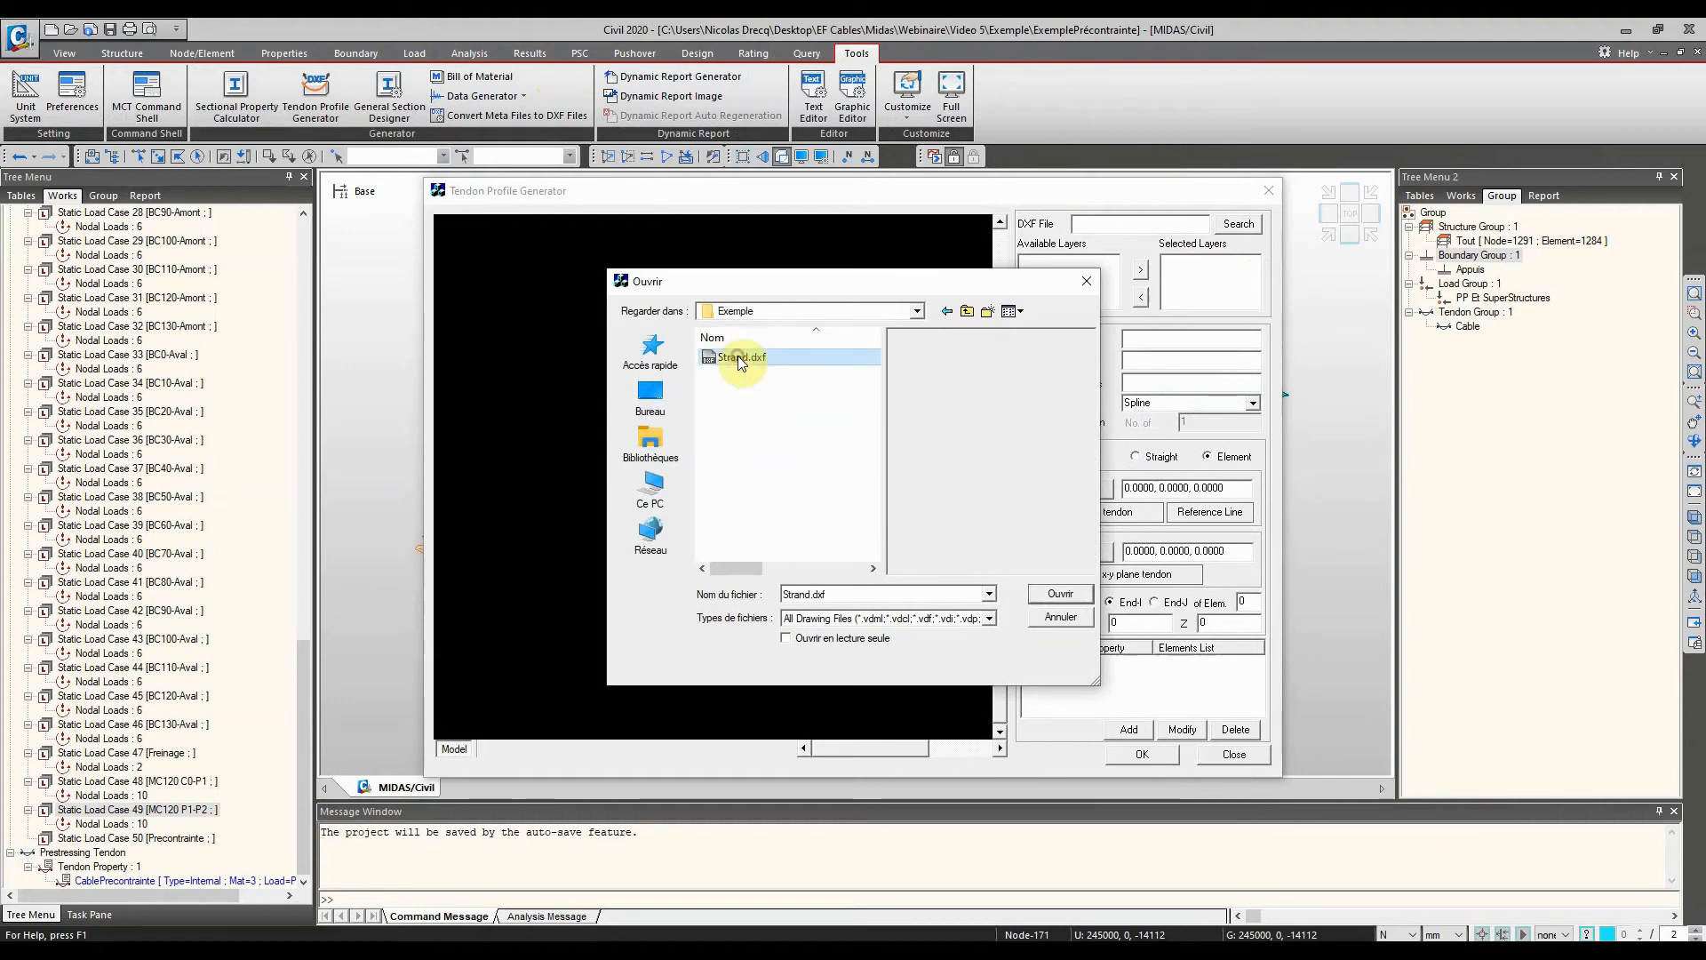
pyautogui.click(1076, 594)
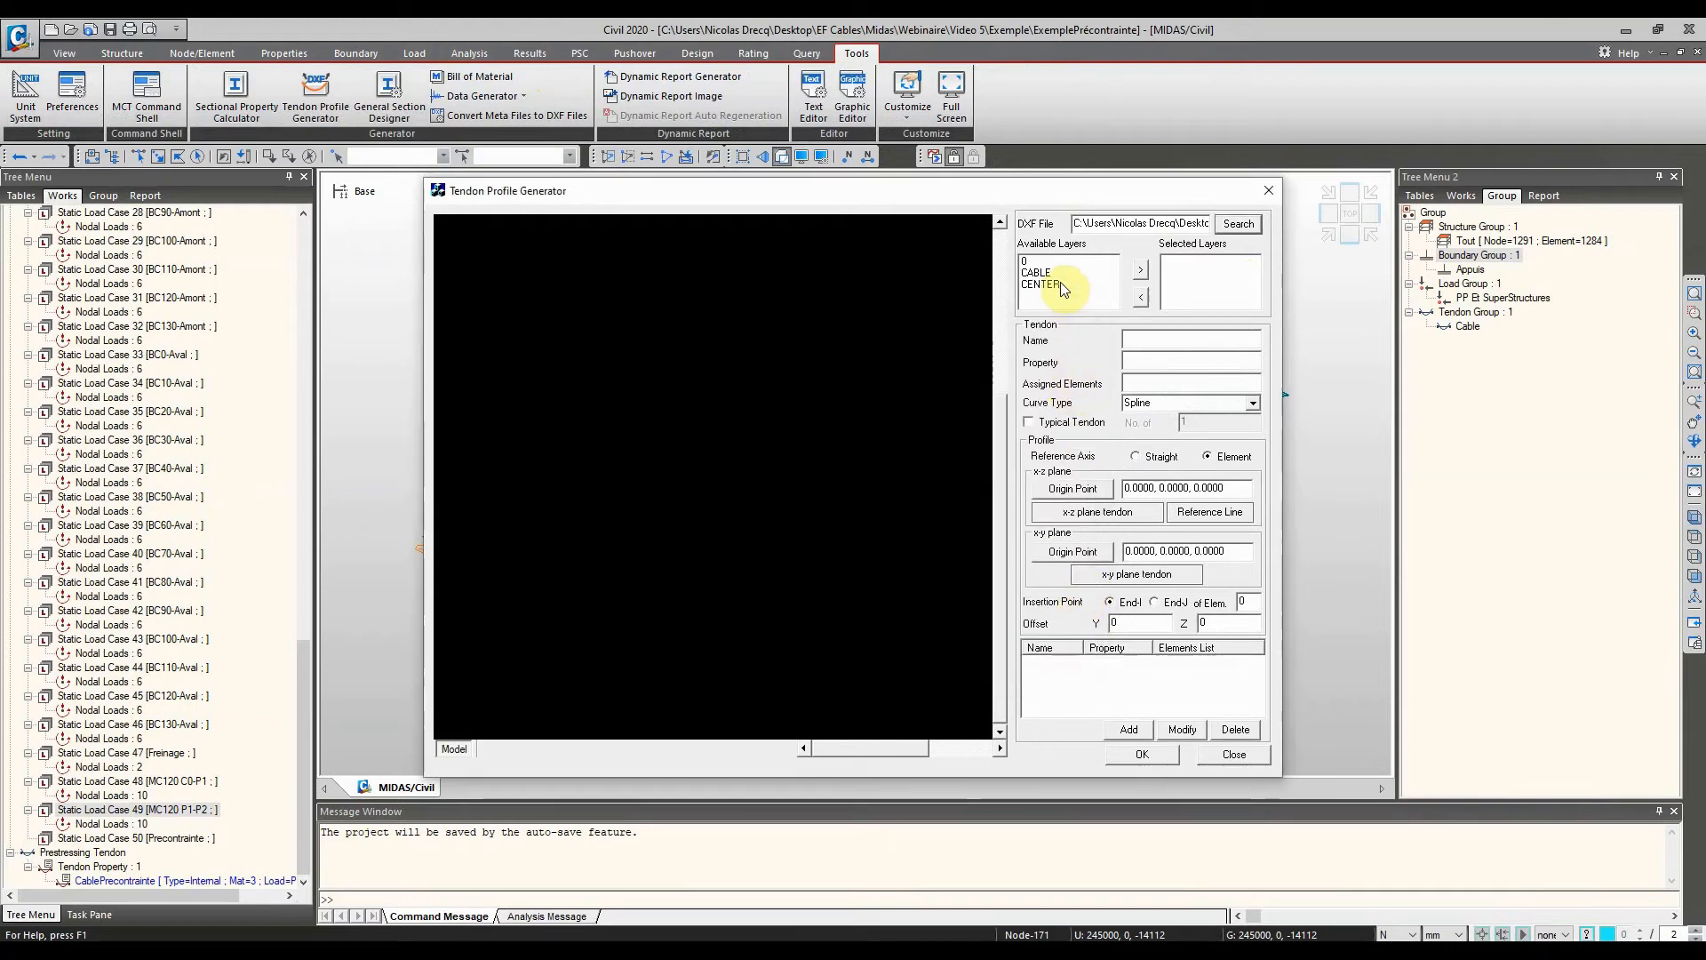
# Add the CABLE layer to the selected layers so the cable line is displayed in the preview
pyautogui.click(1046, 275)
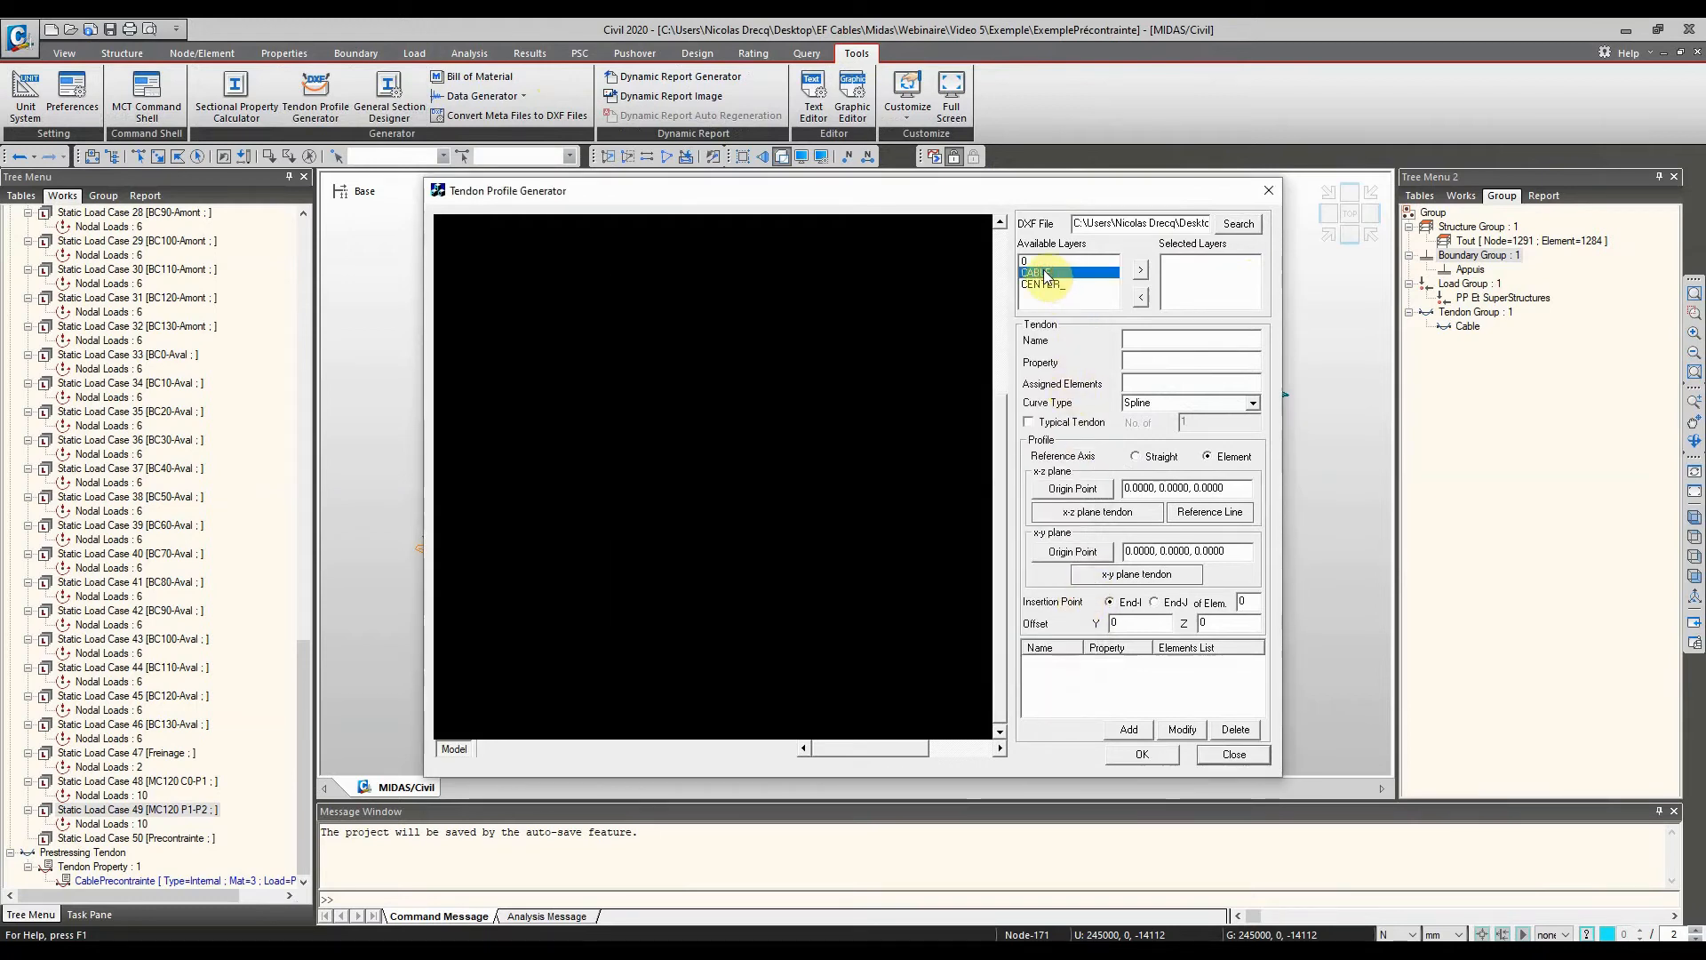
pyautogui.click(1140, 269)
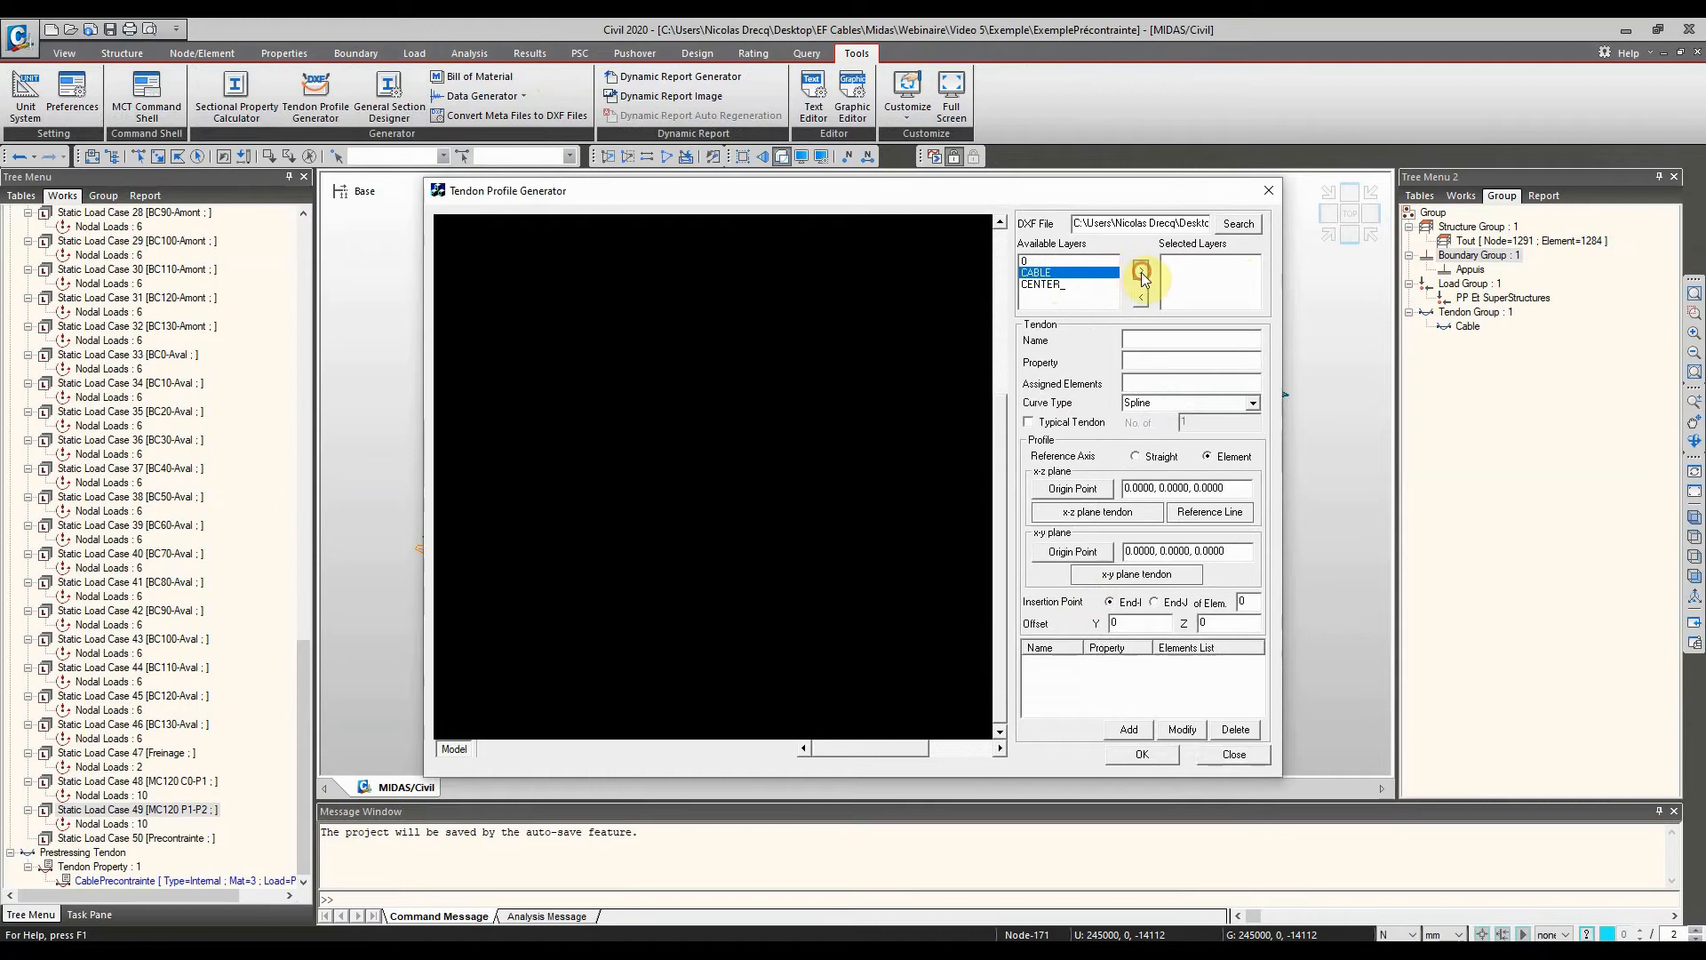
pyautogui.moveTo(596, 439); pyautogui.dragTo(654, 465, button='middle')
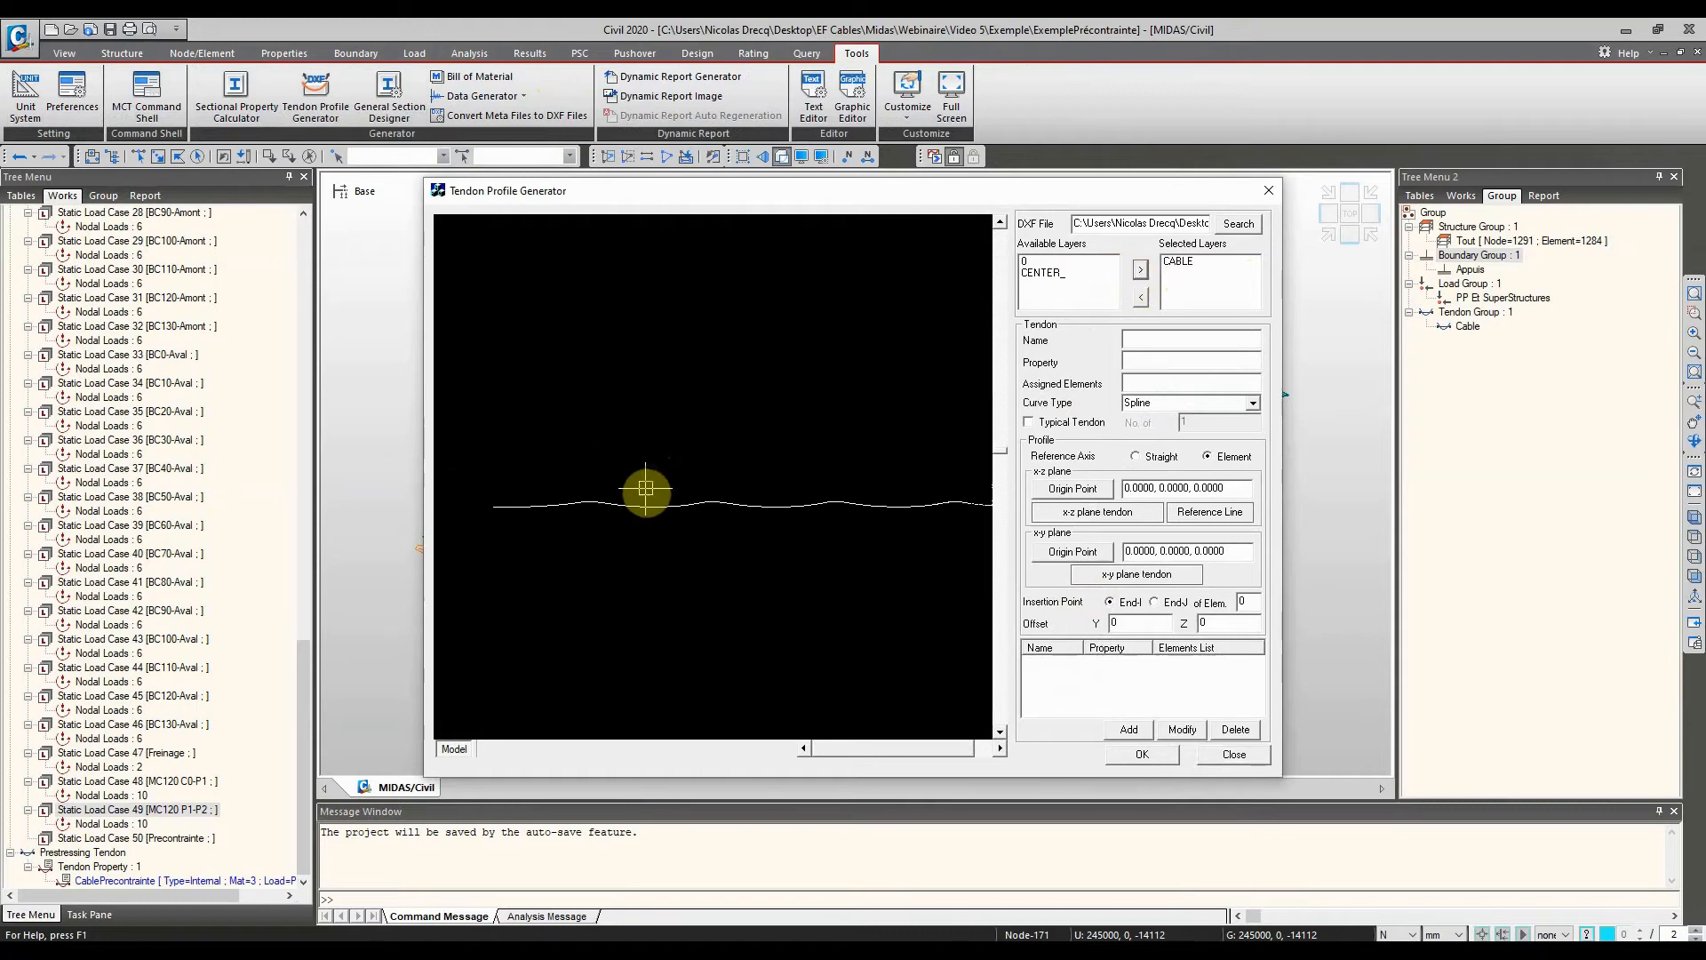
# Define the tendon as Strand26 with property CablePrecontrainte and assigned elements 500to713, and enable Typical Tendon
pyautogui.click(1149, 339)
pyautogui.write('St')
pyautogui.write('re')
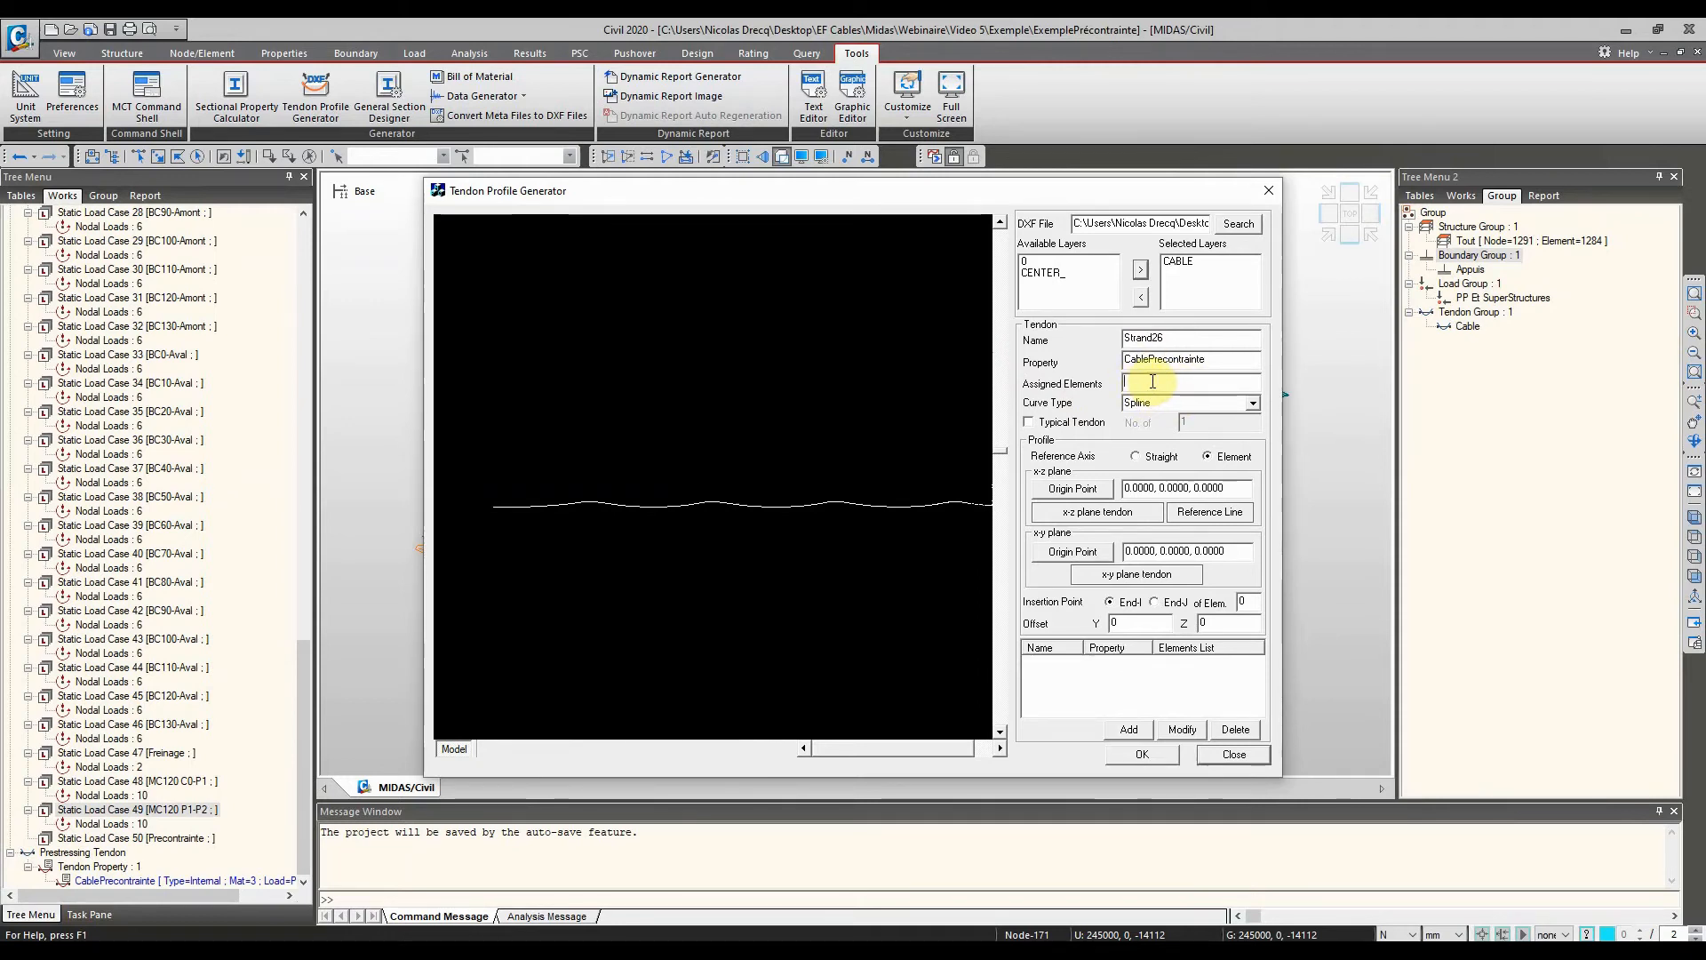
pyautogui.write('500to713')
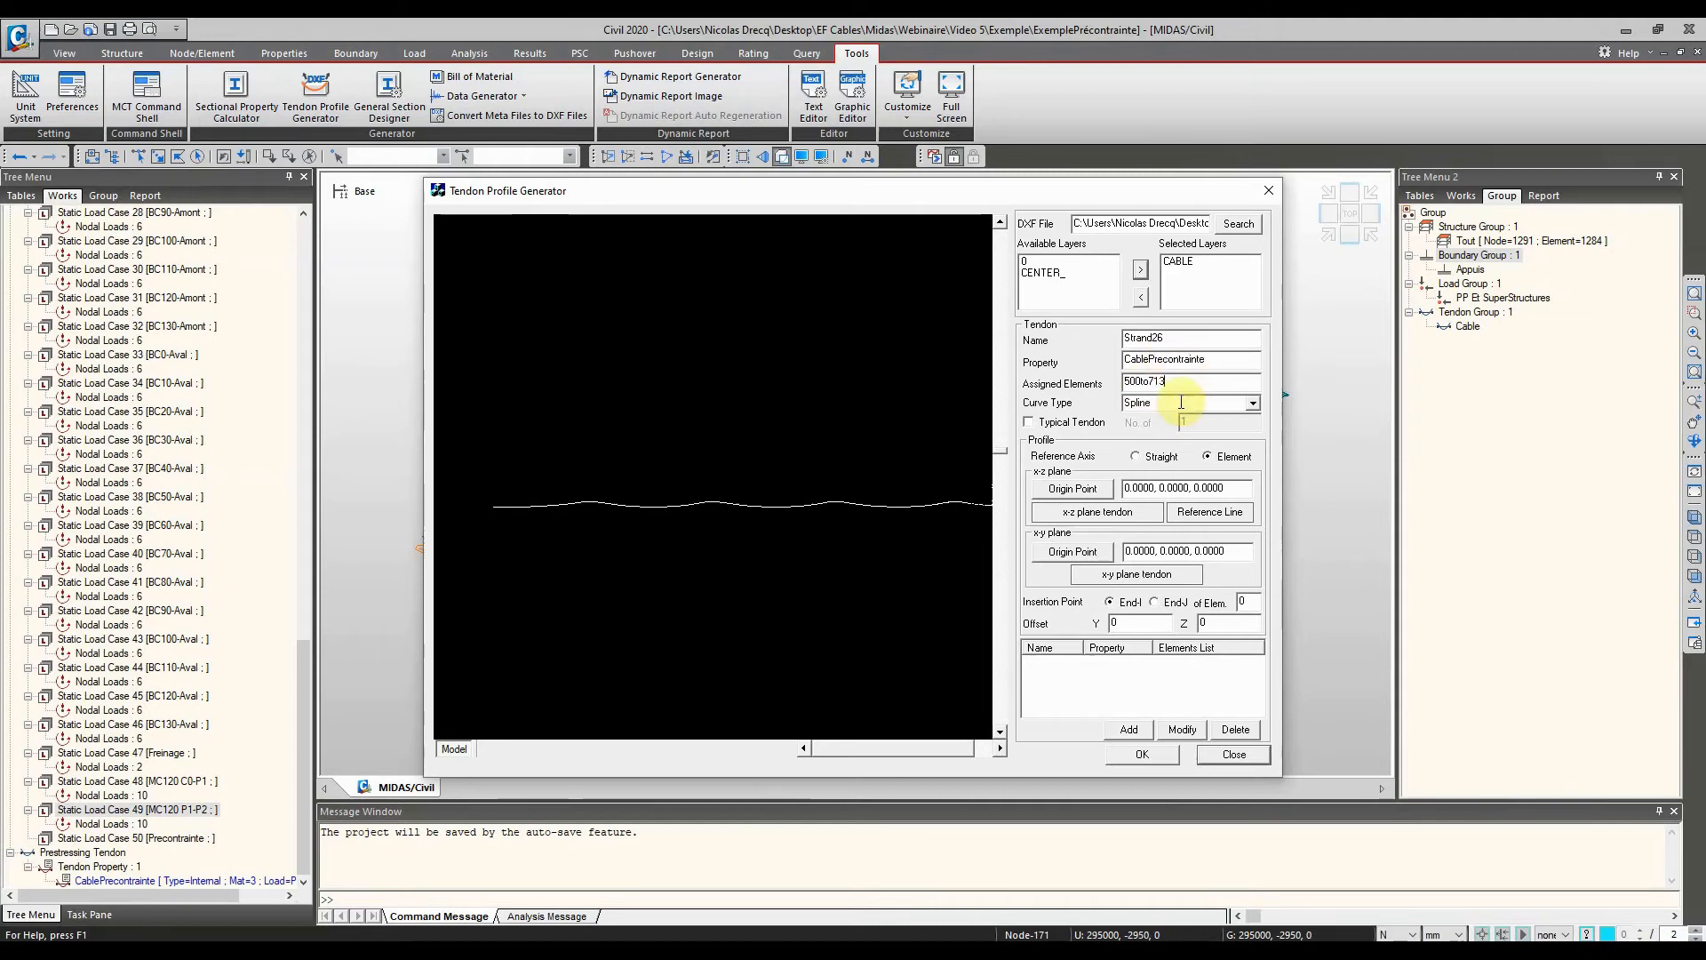
pyautogui.click(1071, 427)
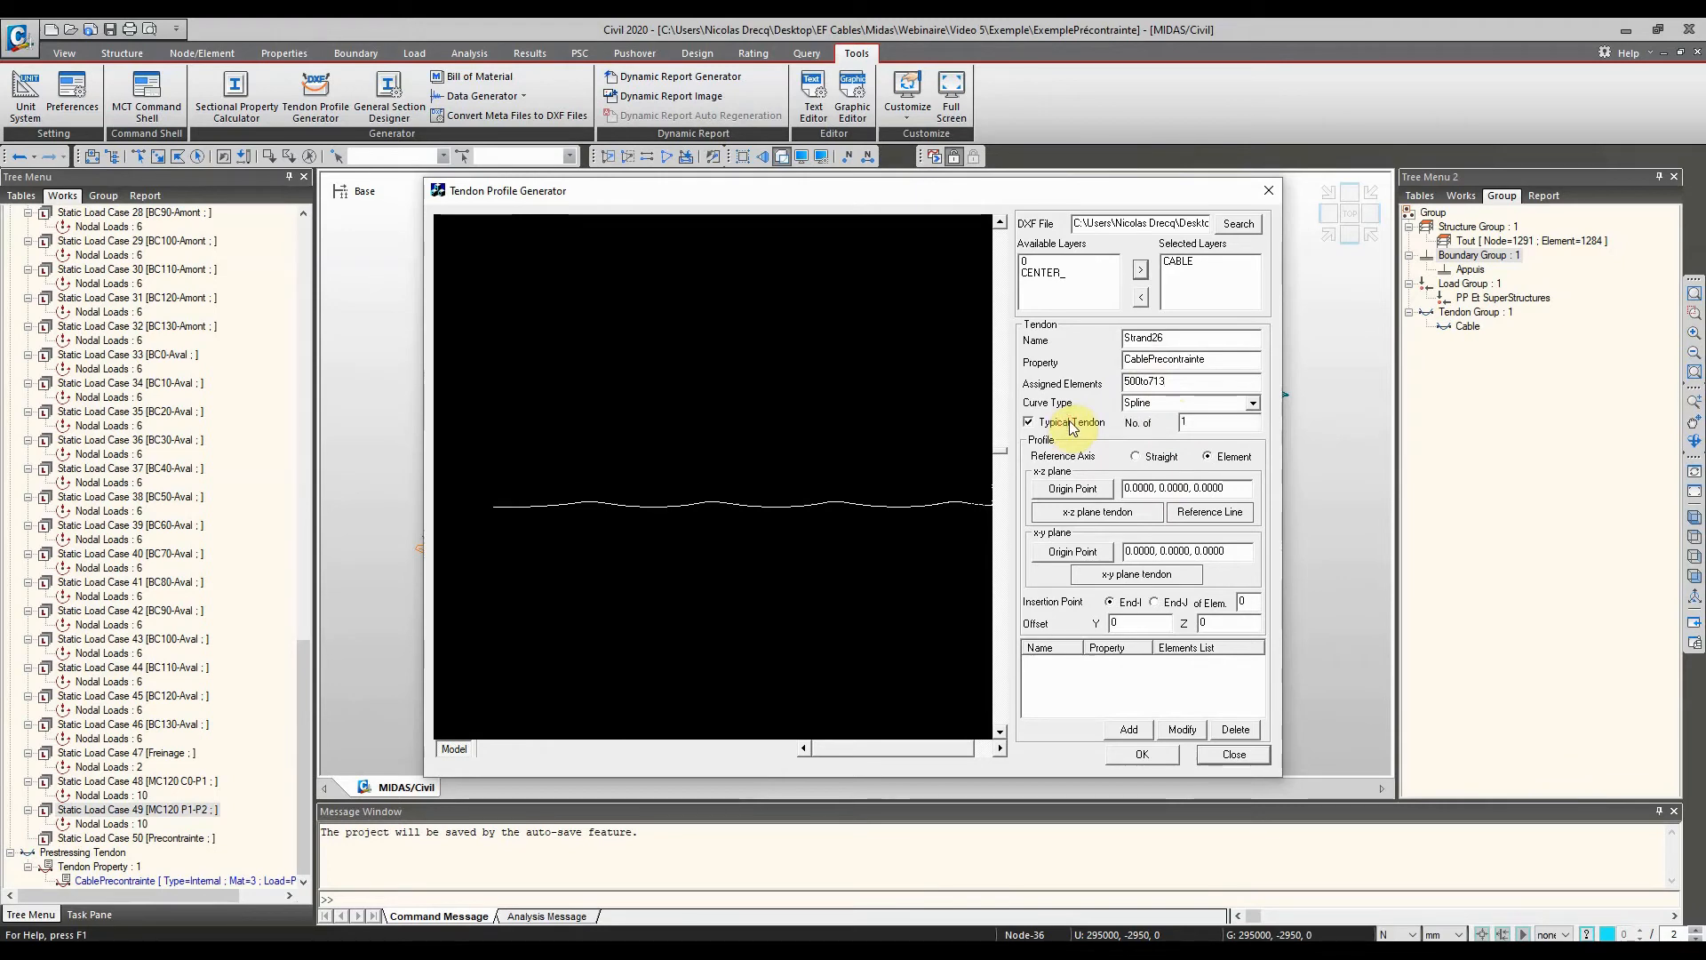
# Set the x-z plane origin point at 0, 0, 0 and select the cable line as the x-z plane tendon
pyautogui.click(1088, 494)
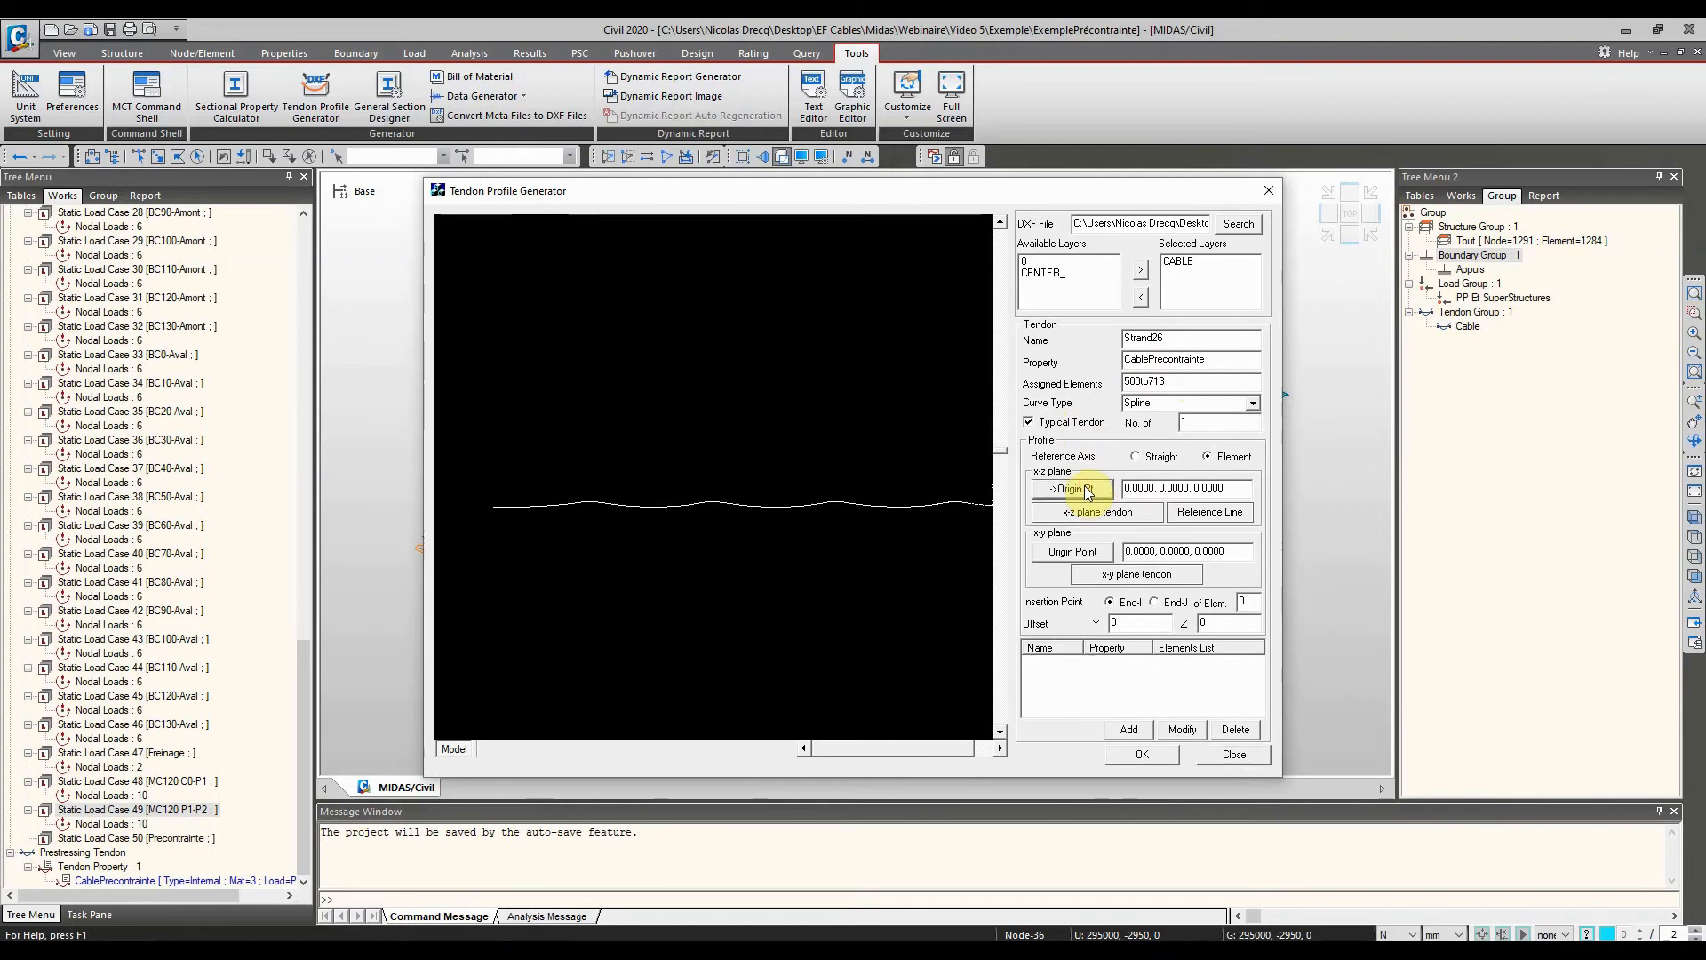
pyautogui.click(492, 509)
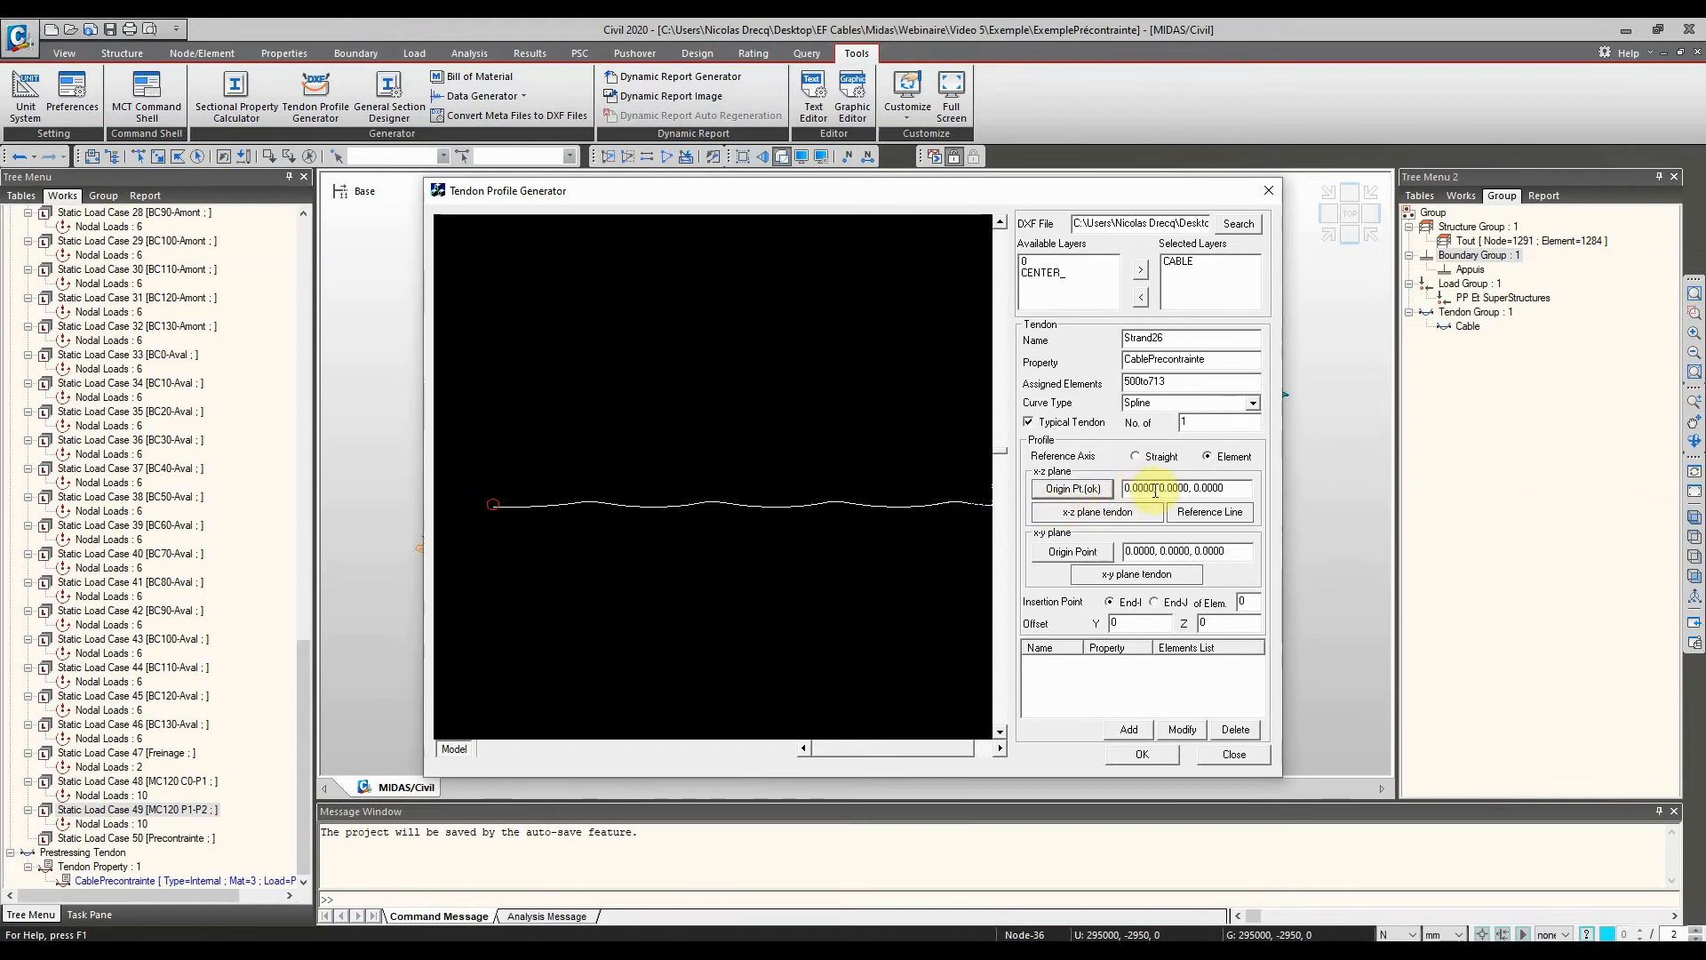
pyautogui.scroll(3, 522, 495)
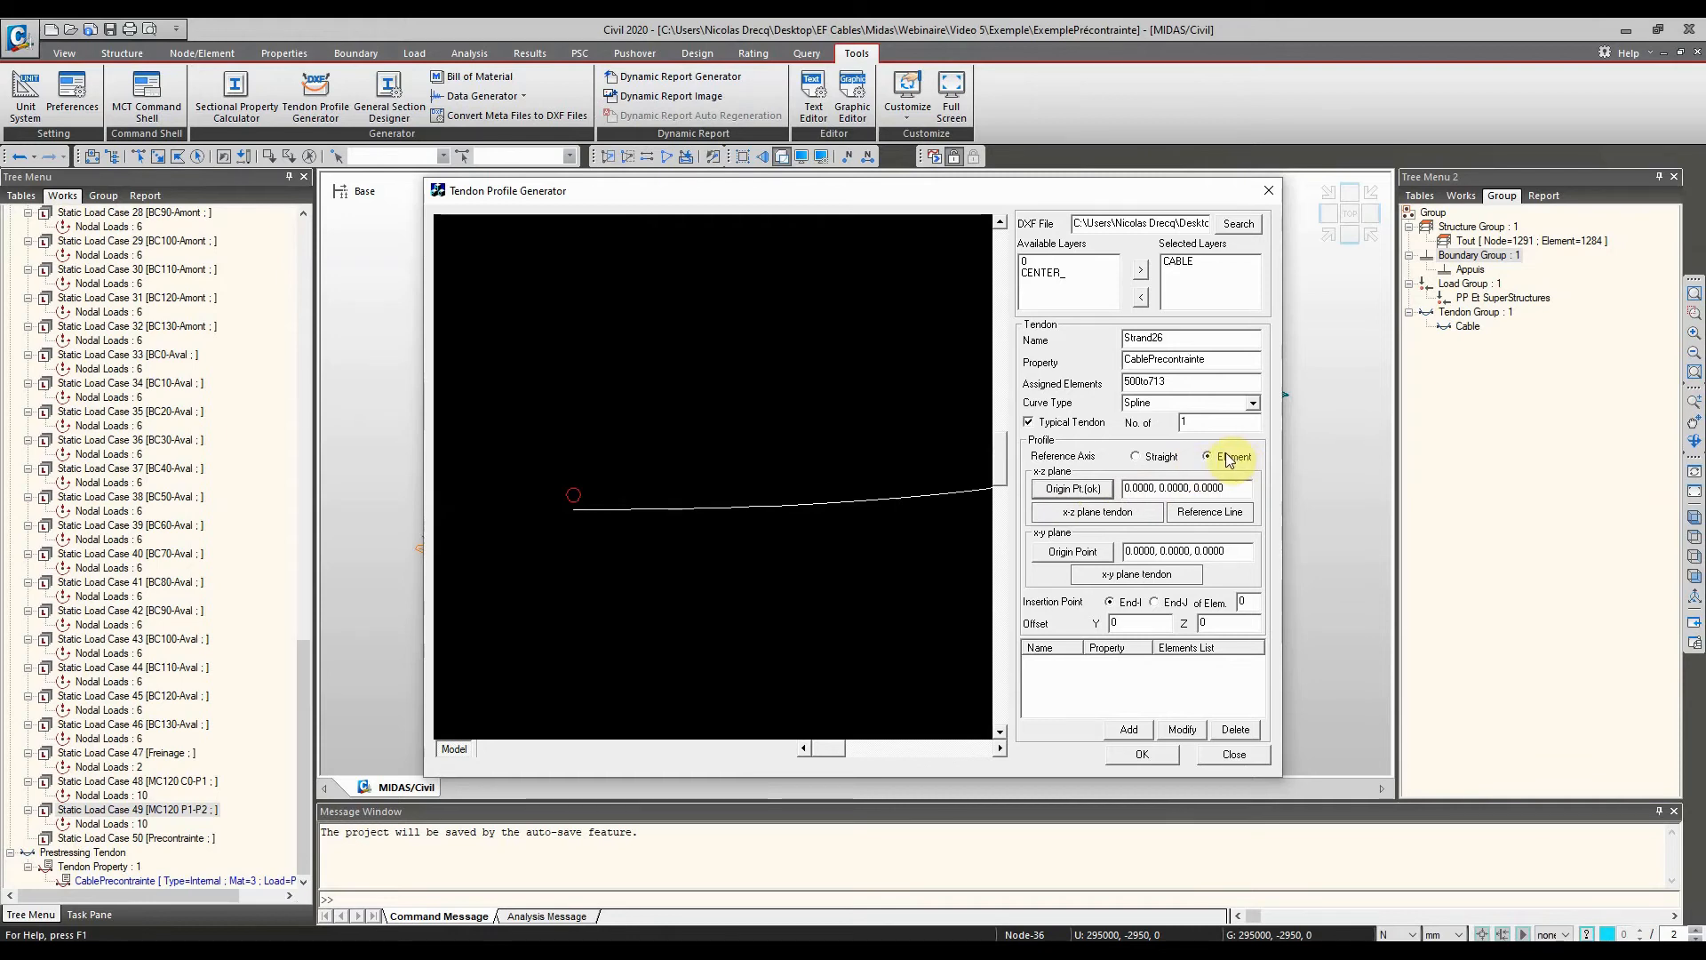
pyautogui.click(1098, 513)
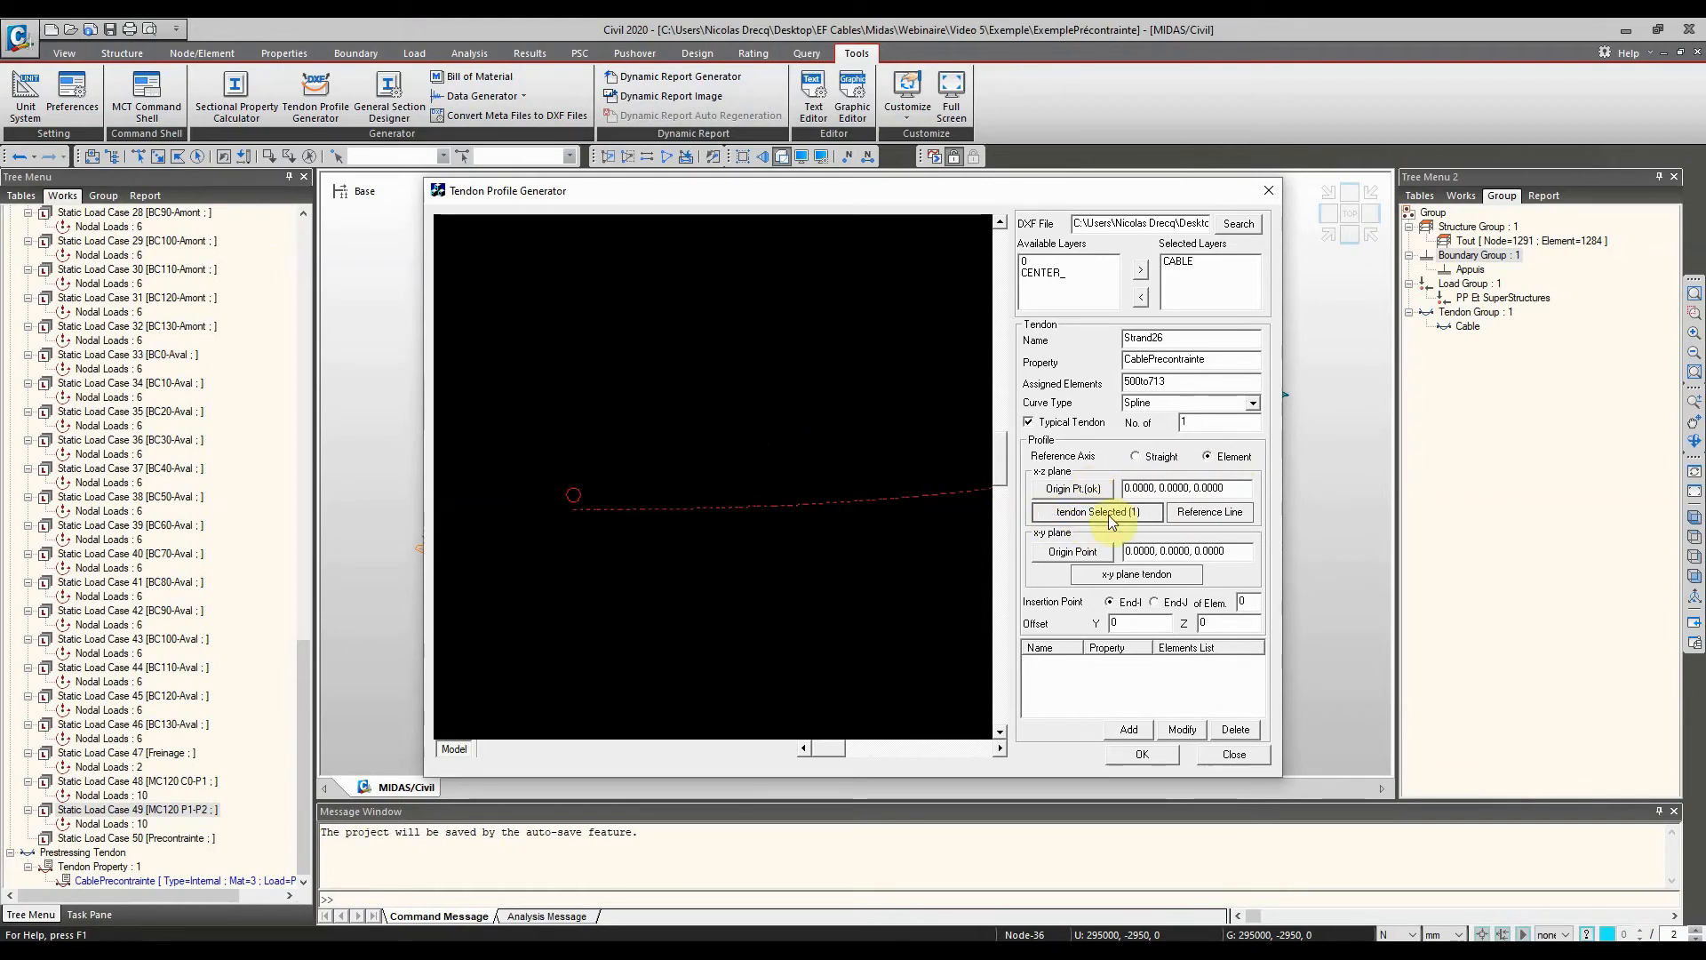
# Set the x-y plane origin point to the cable's start point at 0, -1500, 0
pyautogui.click(1079, 558)
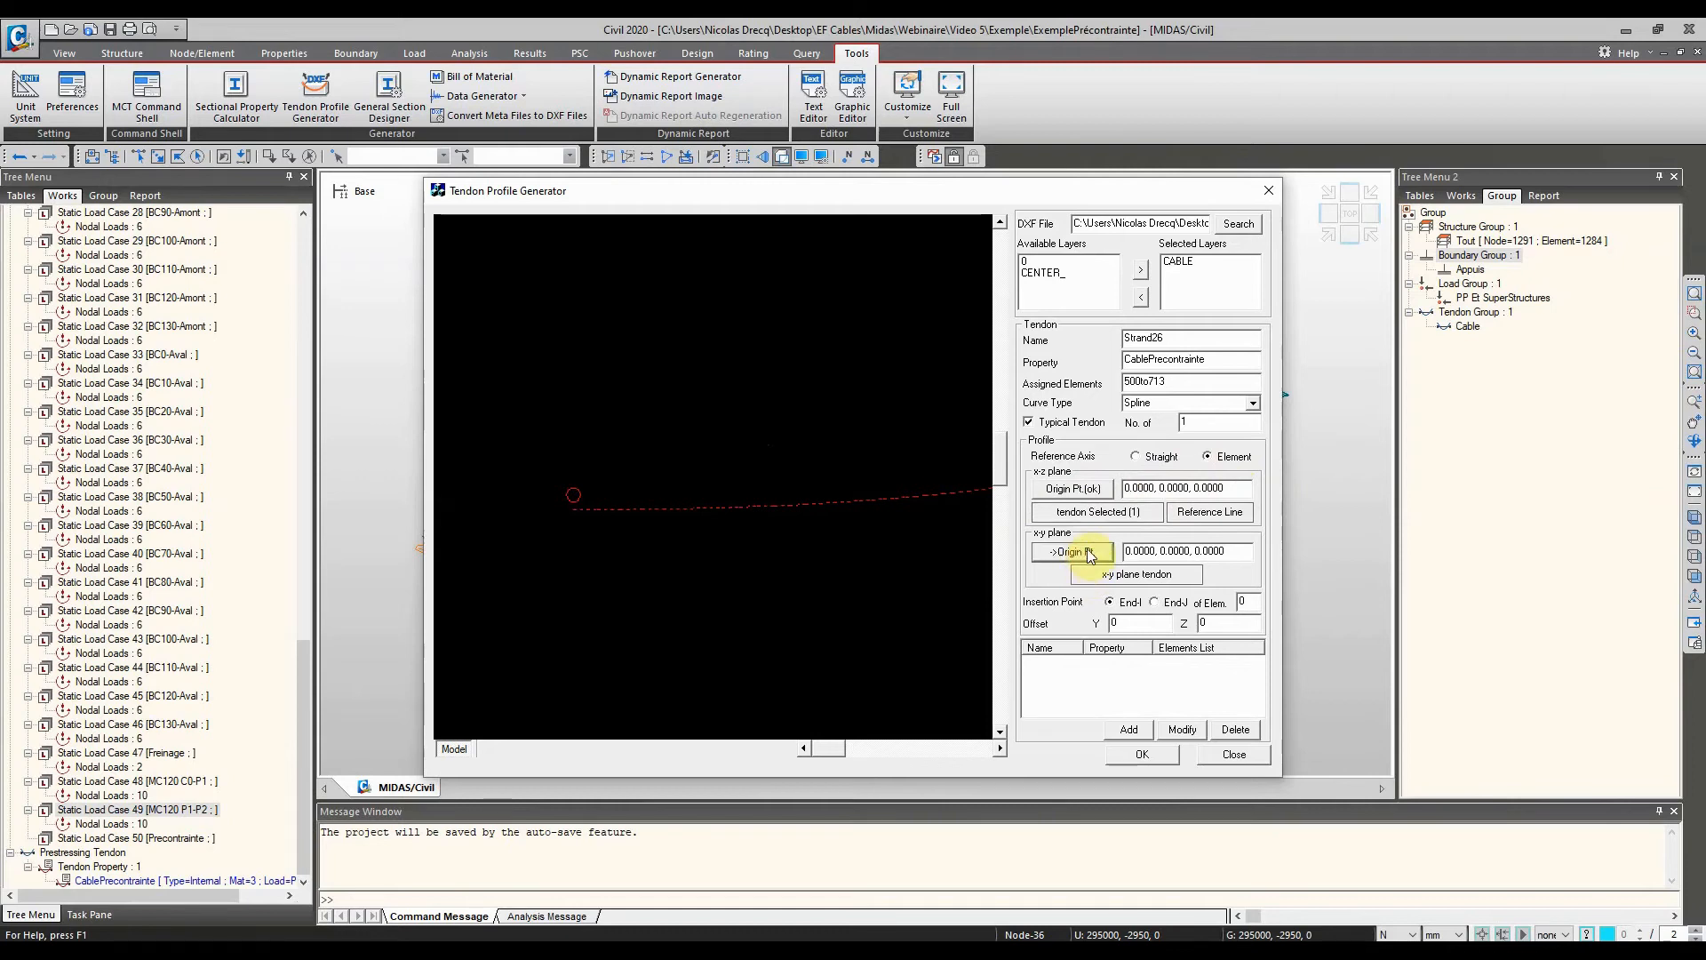
pyautogui.click(1121, 577)
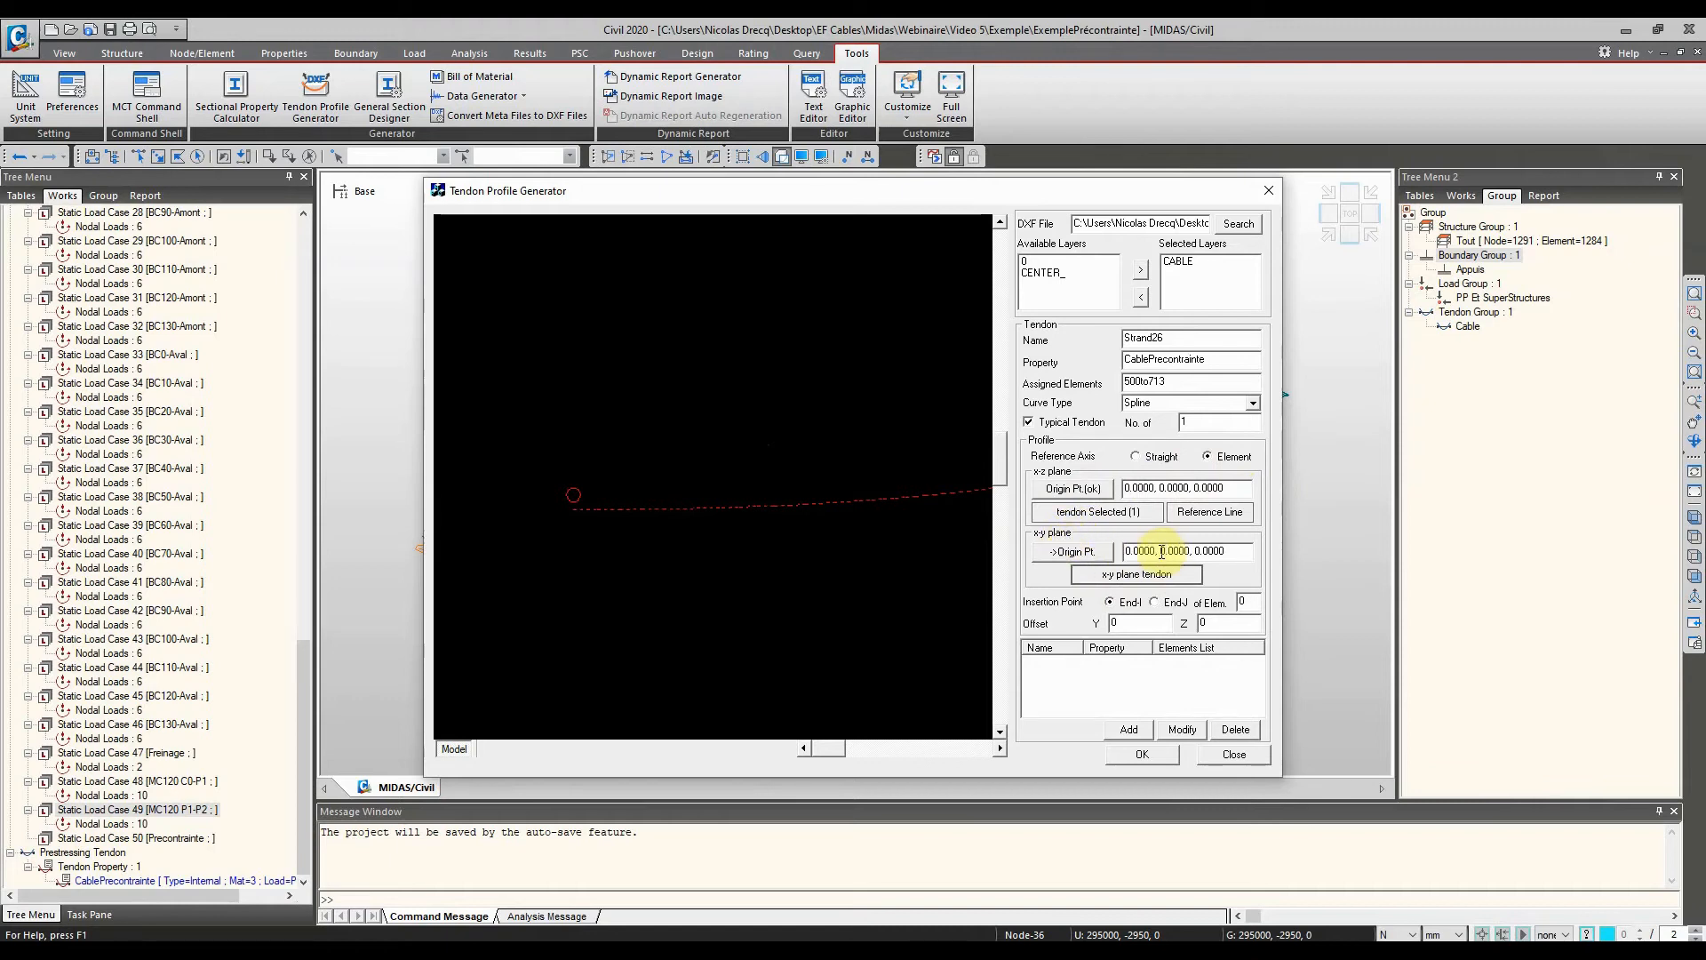
pyautogui.moveTo(883, 573); pyautogui.dragTo(745, 383)
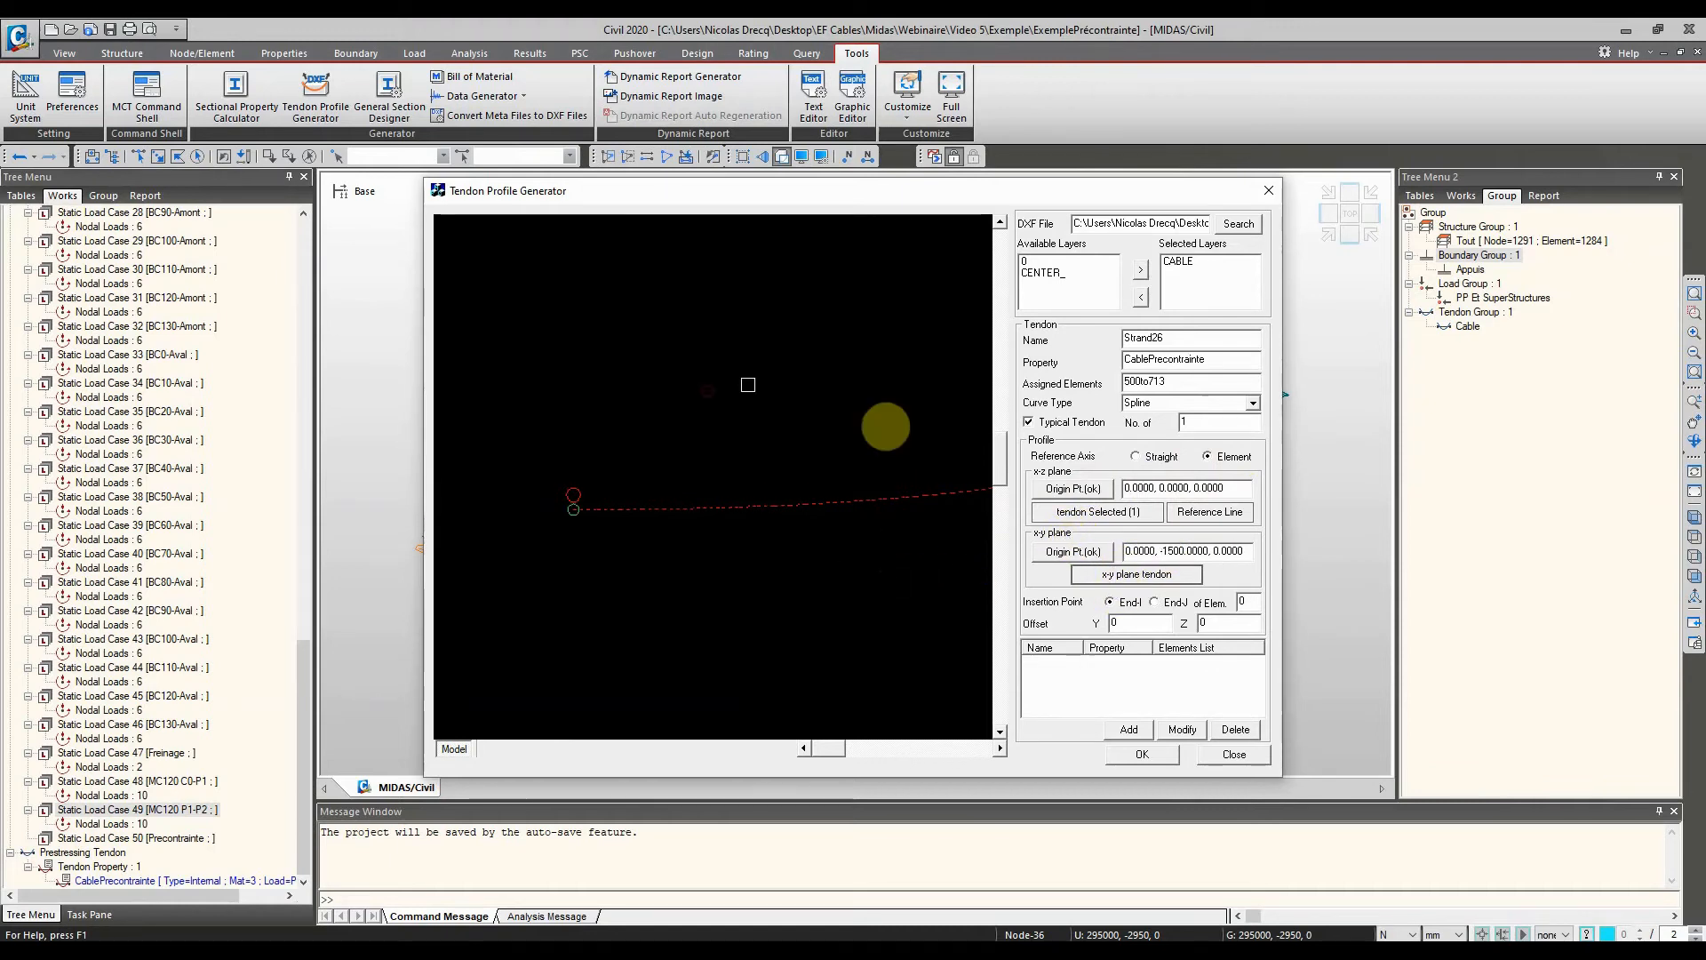
# Set the tendon's insertion point to End-I of element 713
pyautogui.click(1110, 601)
pyautogui.doubleClick(1242, 602)
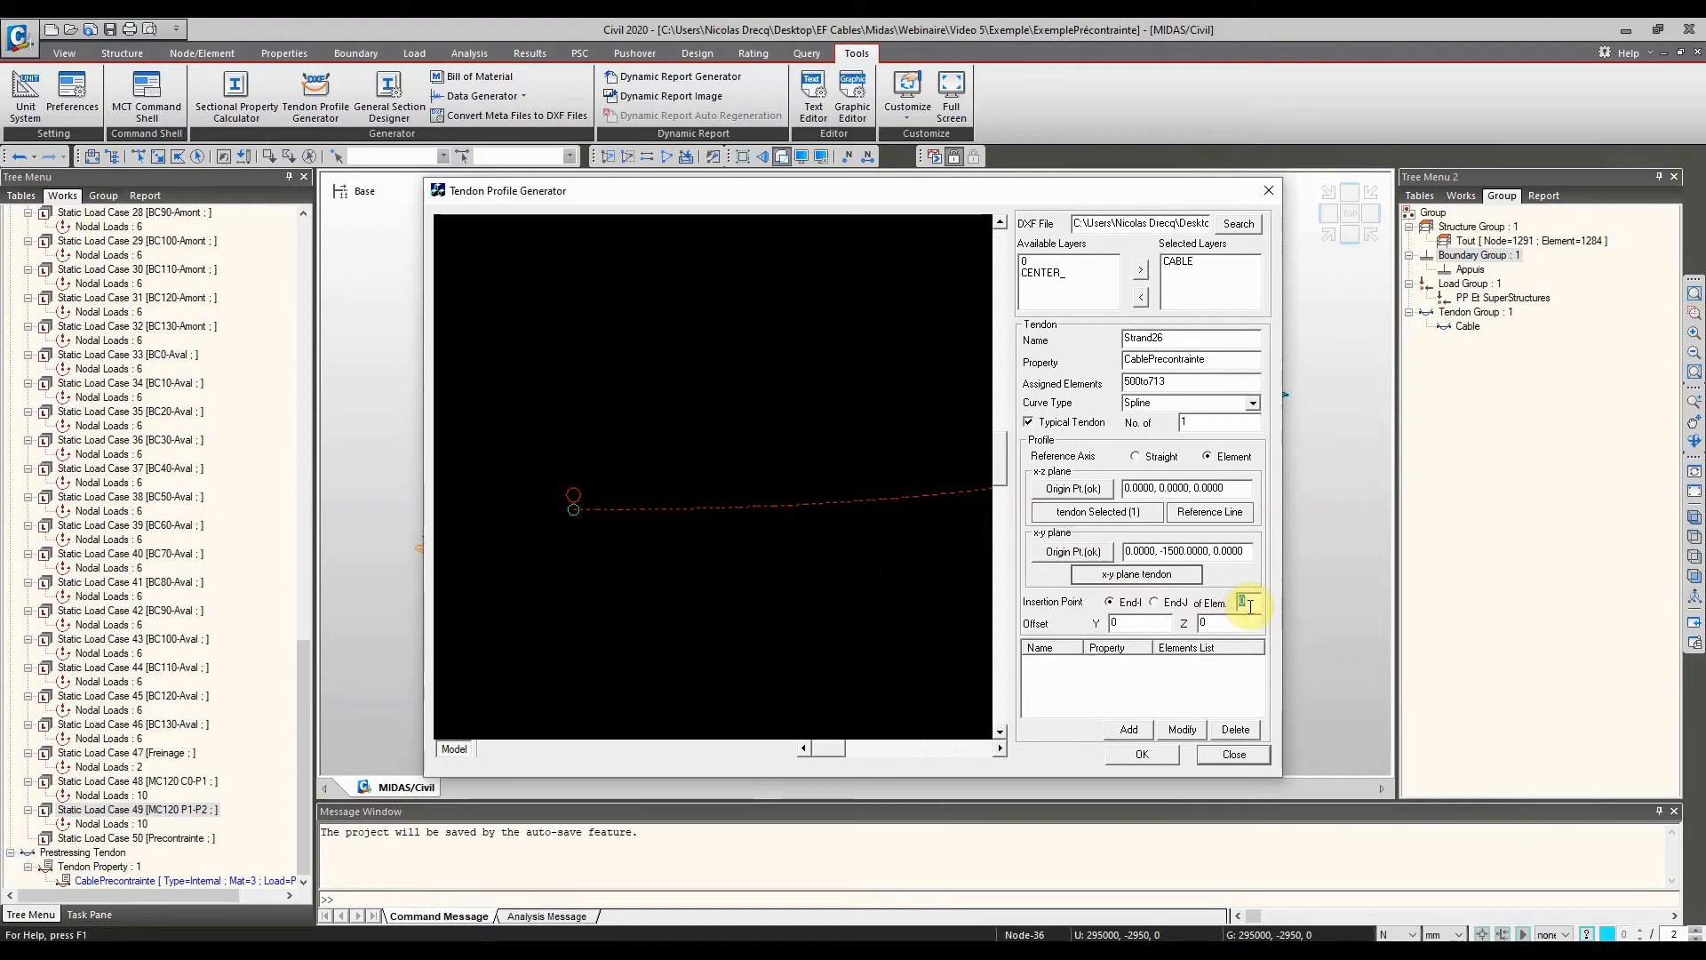
pyautogui.write('713')
# Select the cable line as the x-y plane tendon and add Strand26 to the tendon list
pyautogui.click(1140, 729)
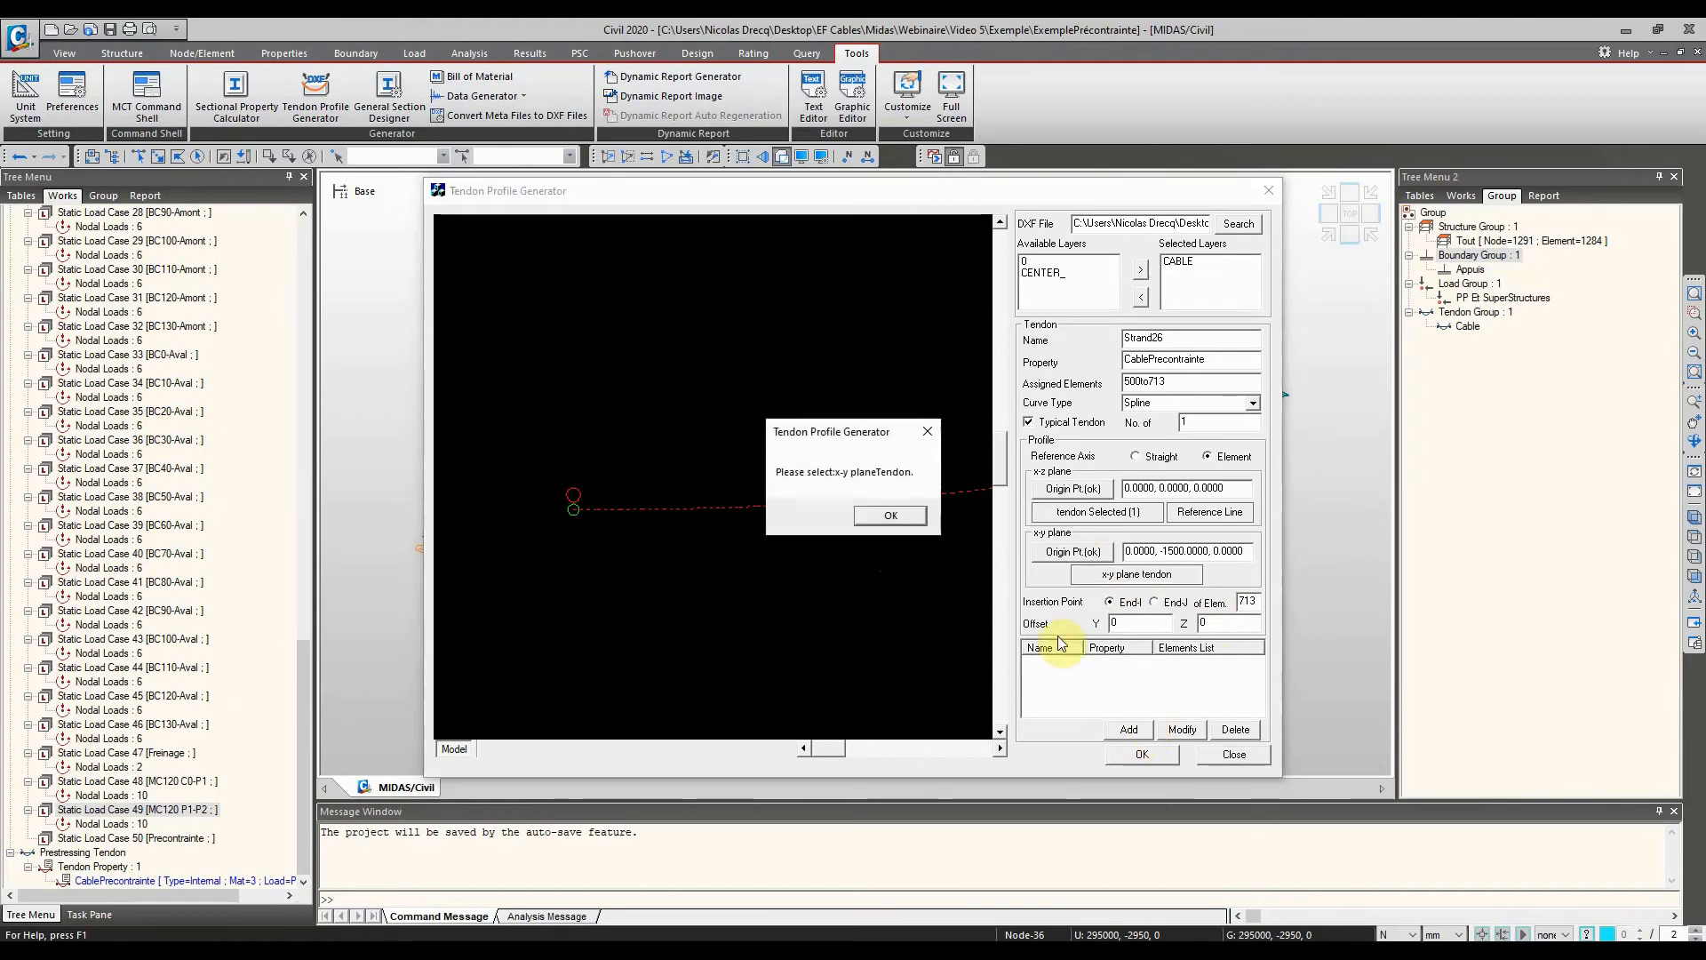
pyautogui.click(892, 515)
pyautogui.click(1162, 579)
pyautogui.moveTo(893, 578); pyautogui.dragTo(733, 404)
pyautogui.click(1128, 729)
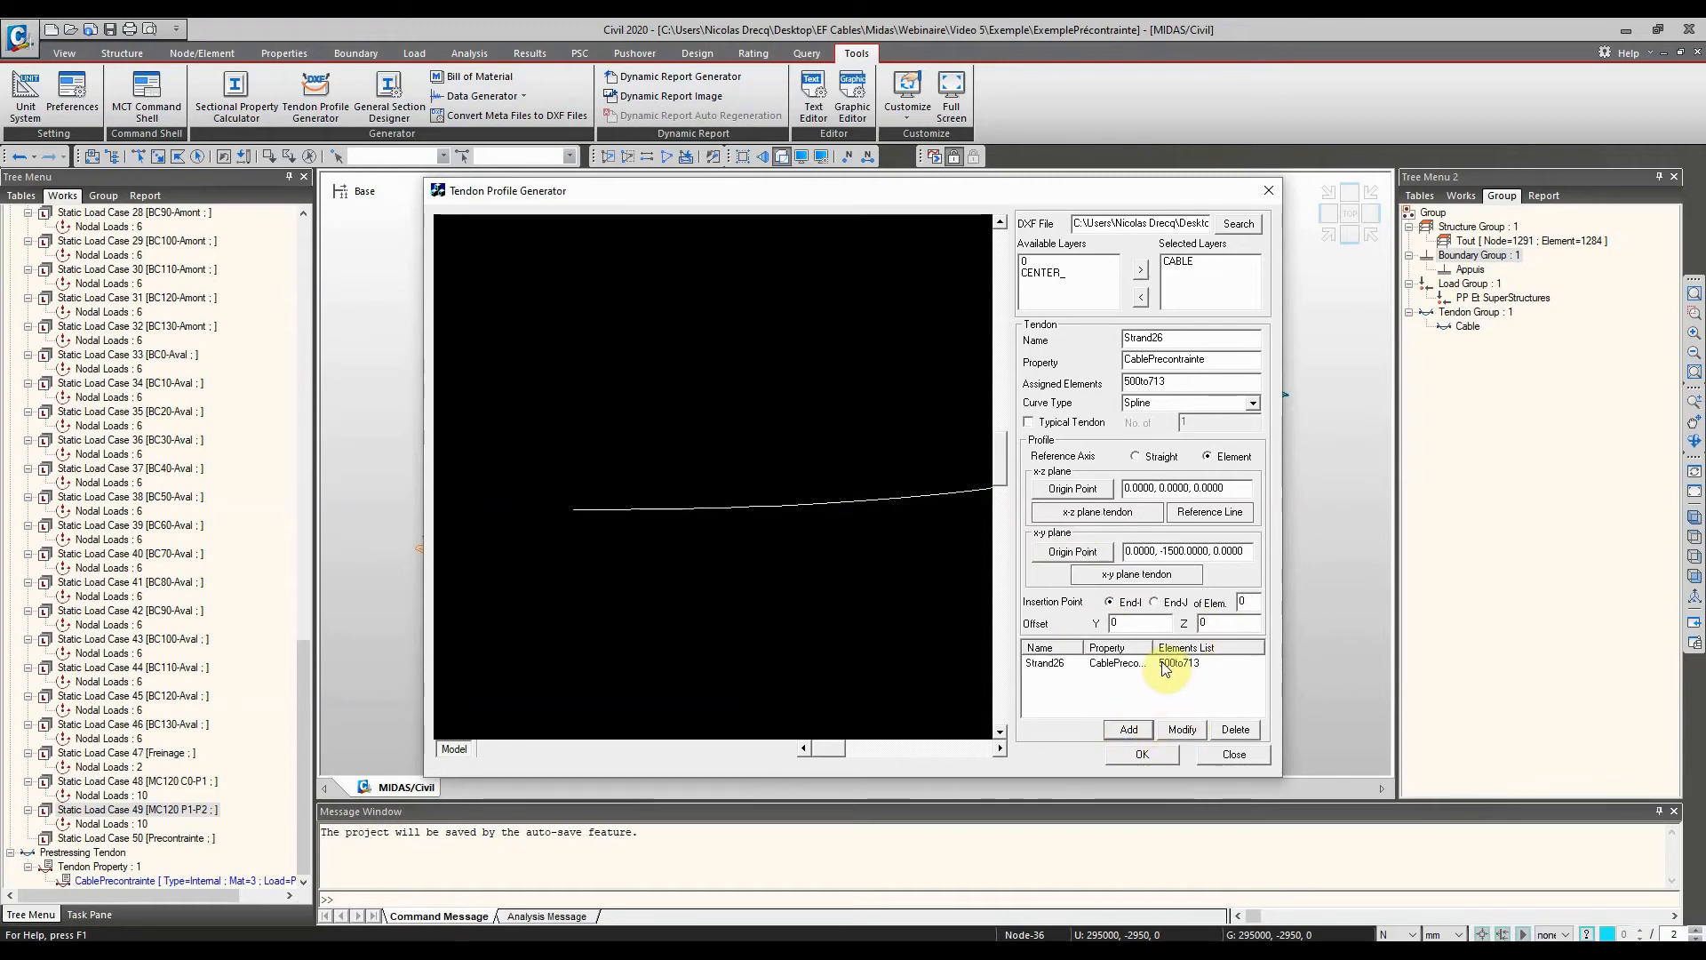
# Try to generate the tendon profile file, and disable the Avast shields for 10 minutes
pyautogui.click(1145, 754)
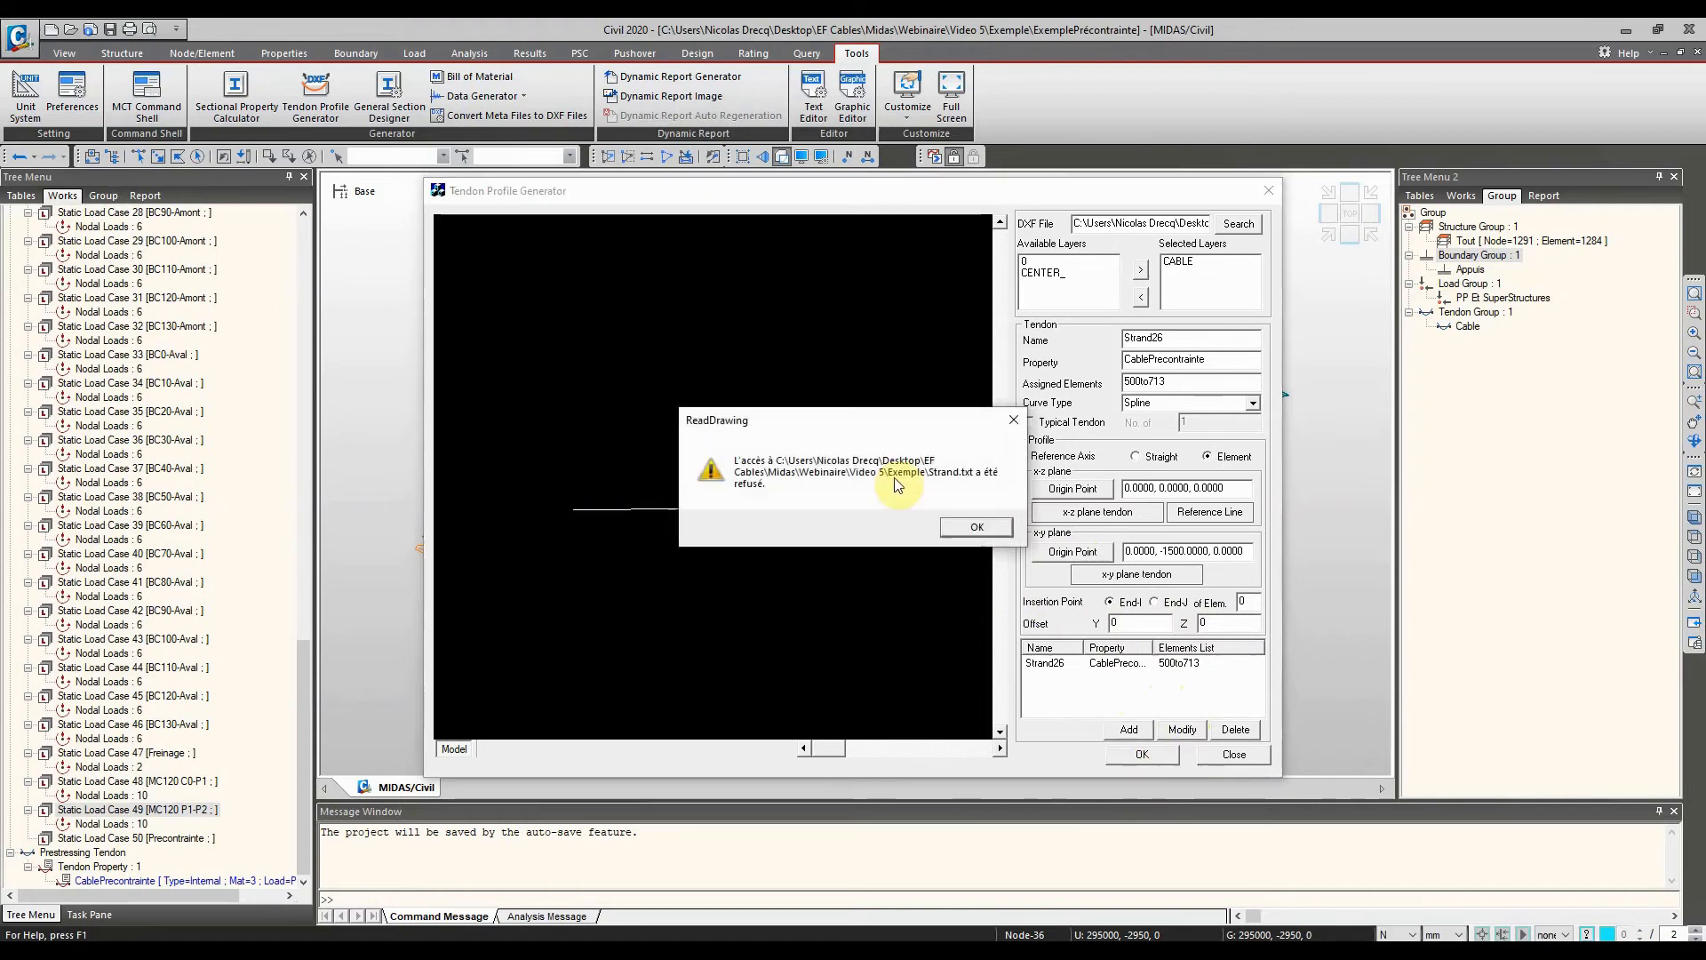
pyautogui.click(978, 527)
pyautogui.click(1501, 957)
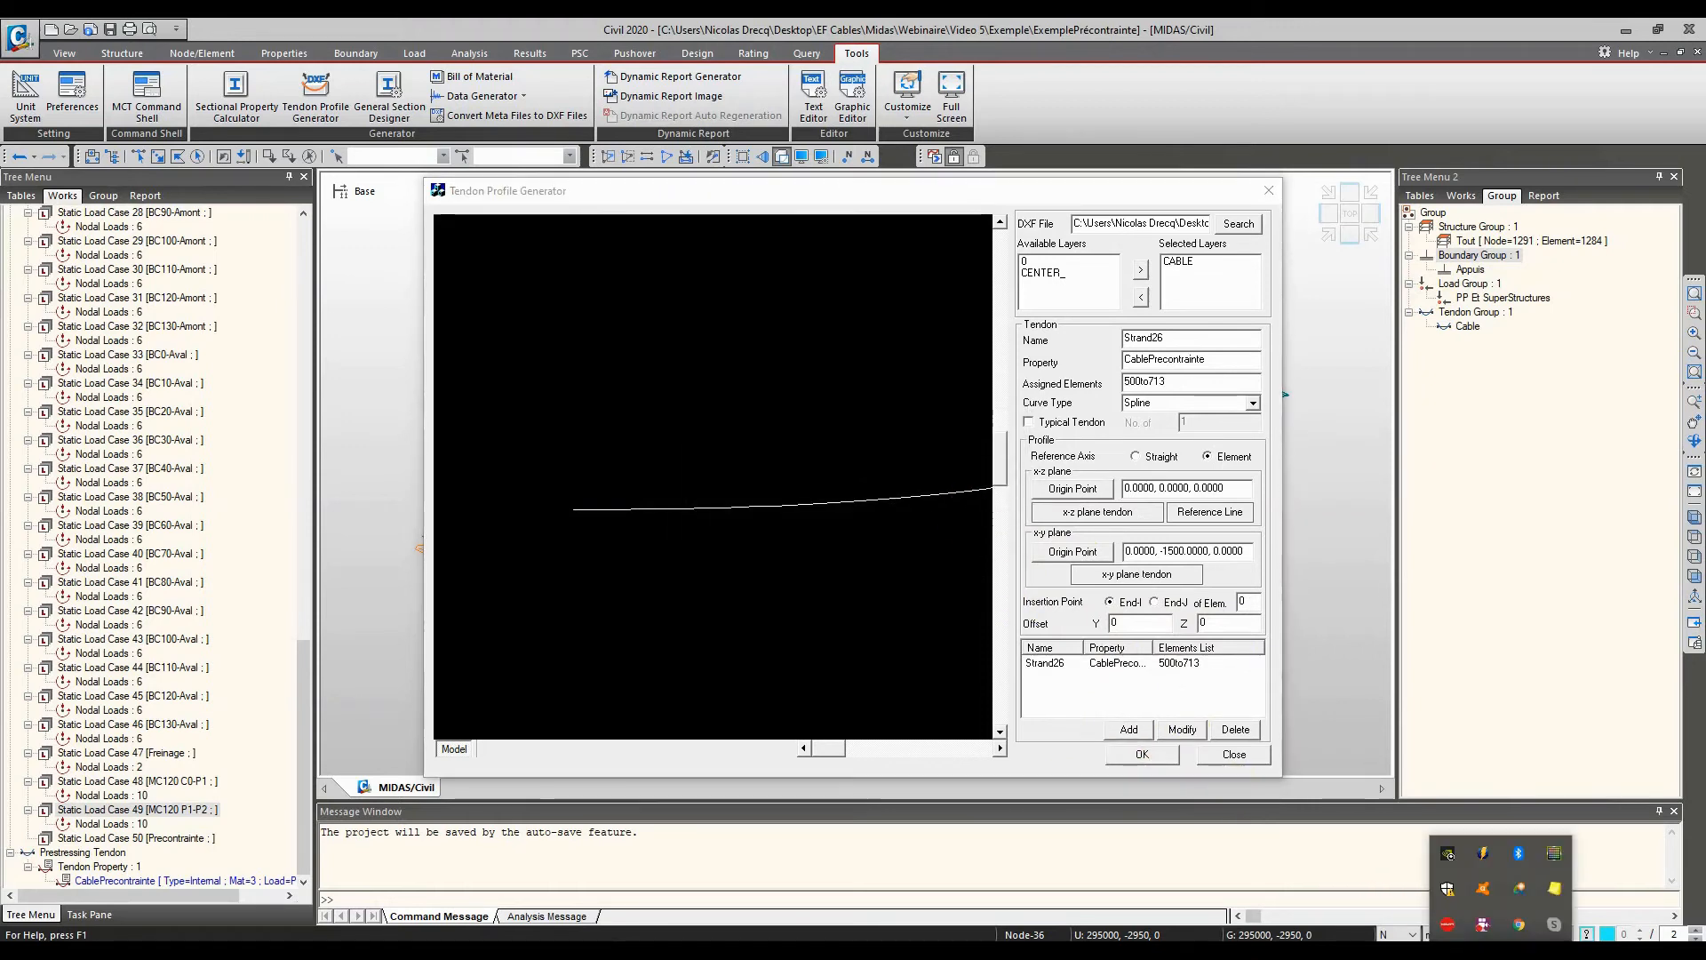
pyautogui.rightClick(1485, 899)
pyautogui.moveTo(1511, 768)
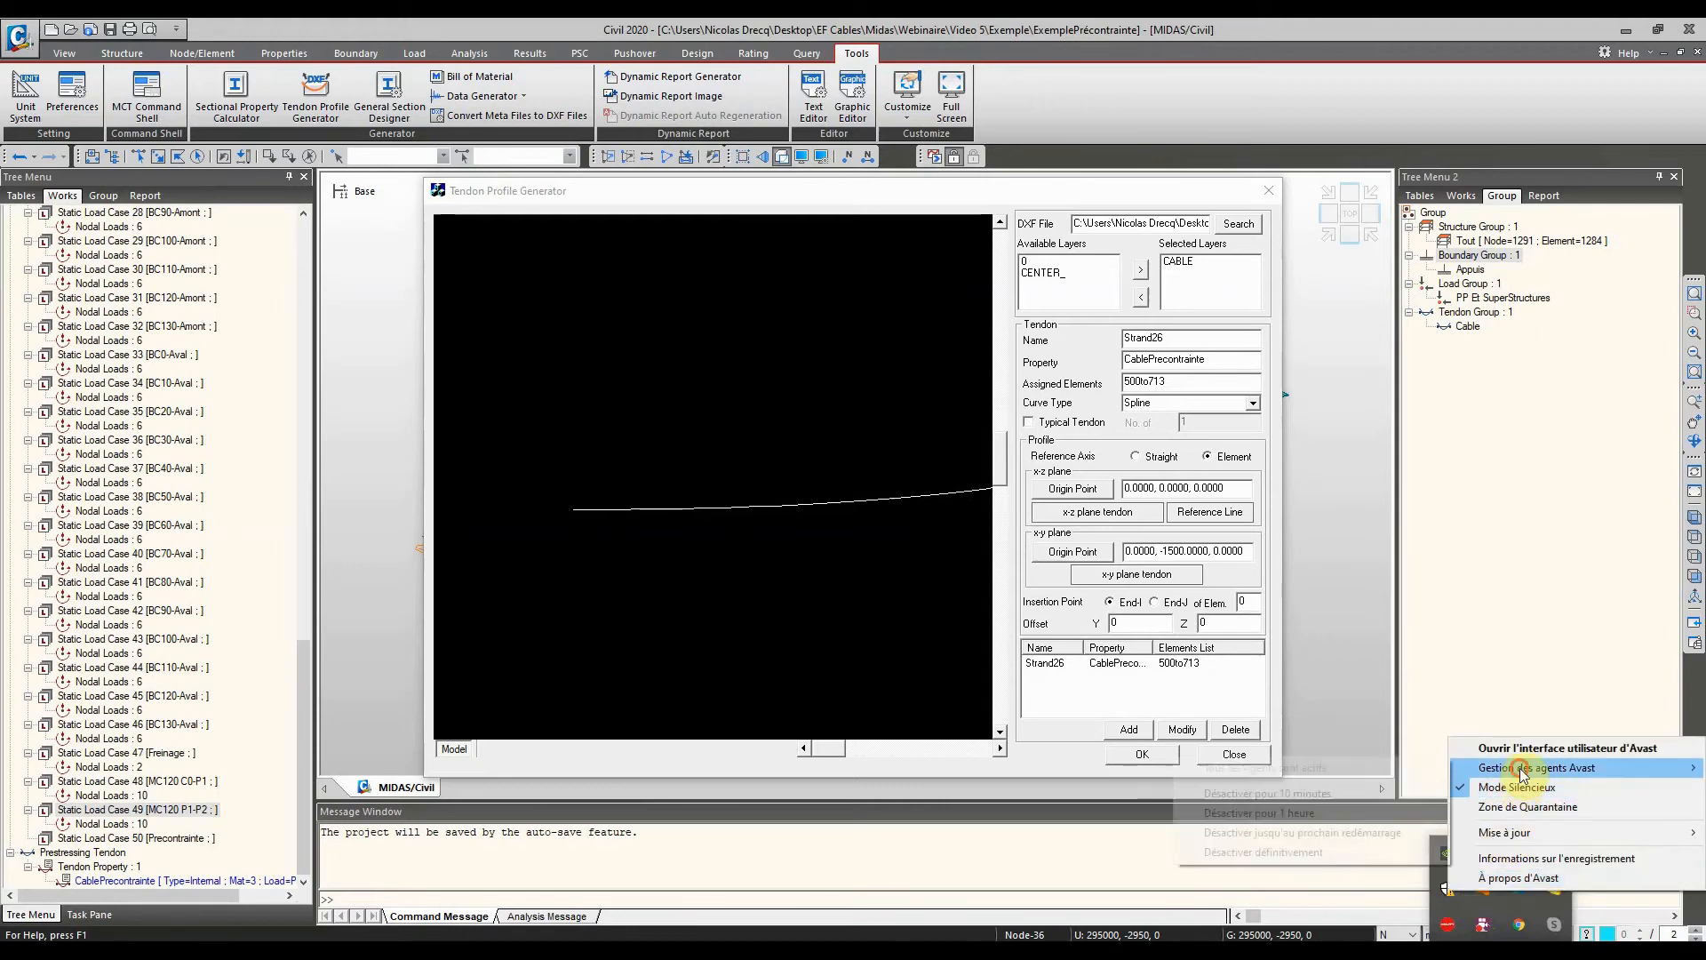
pyautogui.click(1392, 791)
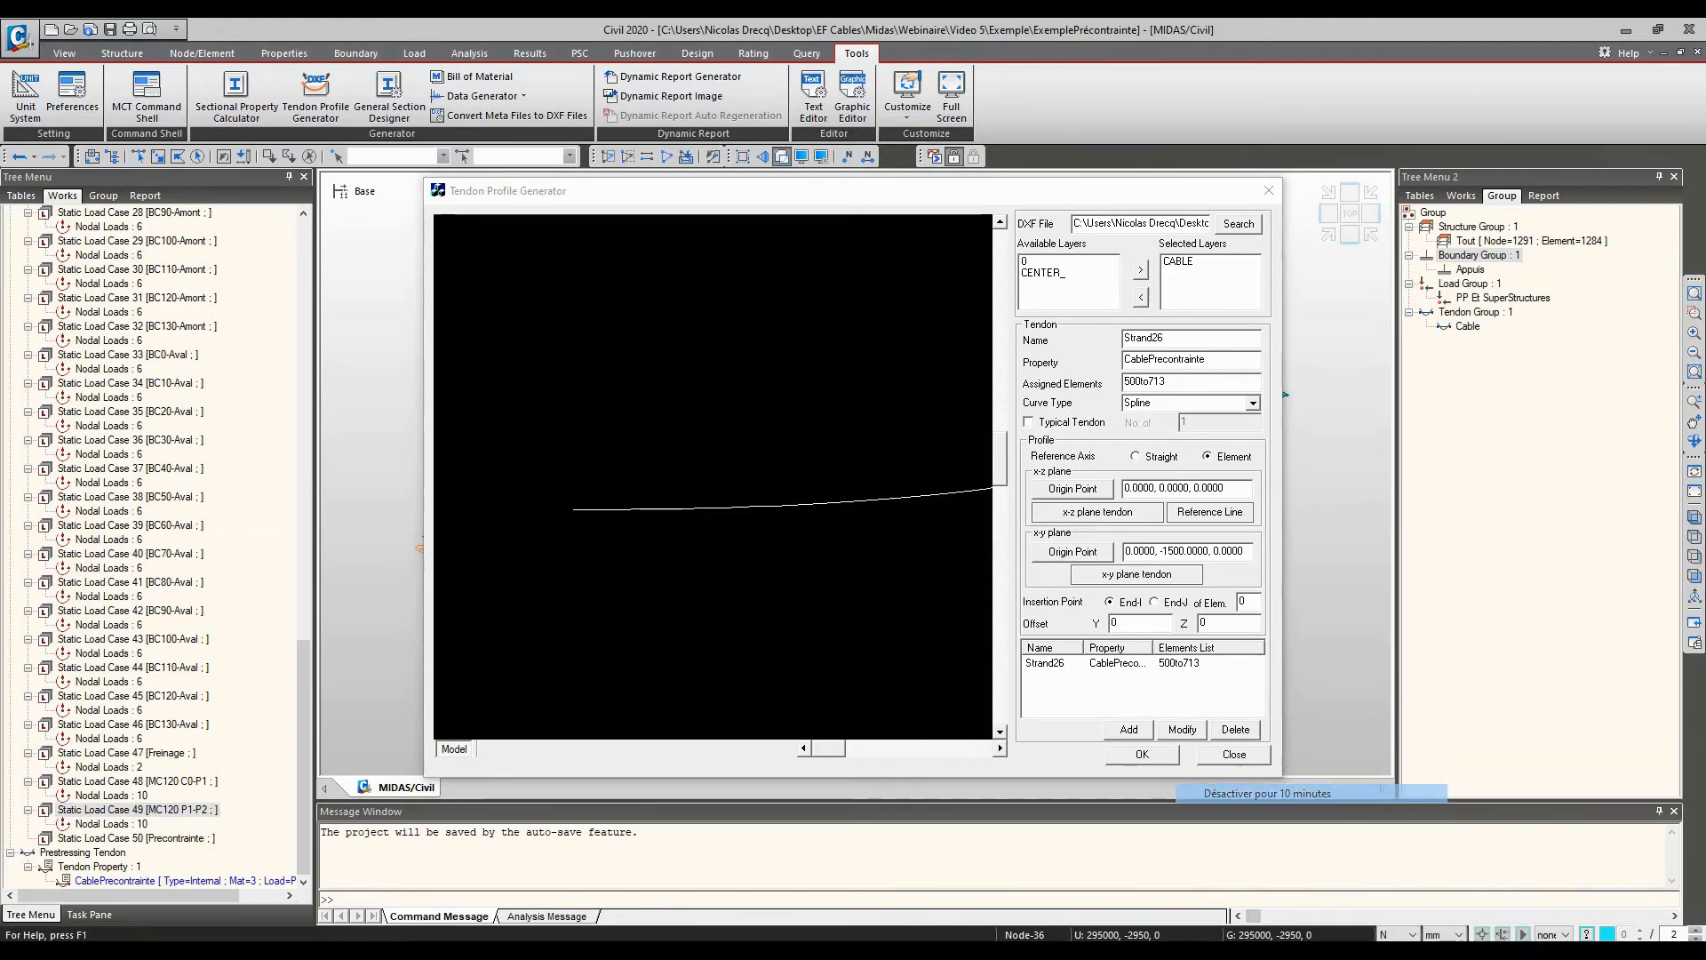
# Generate the Strand.txt tendon profile file from the Strand26 entry, repeating the attempt if access is refused
pyautogui.click(1149, 755)
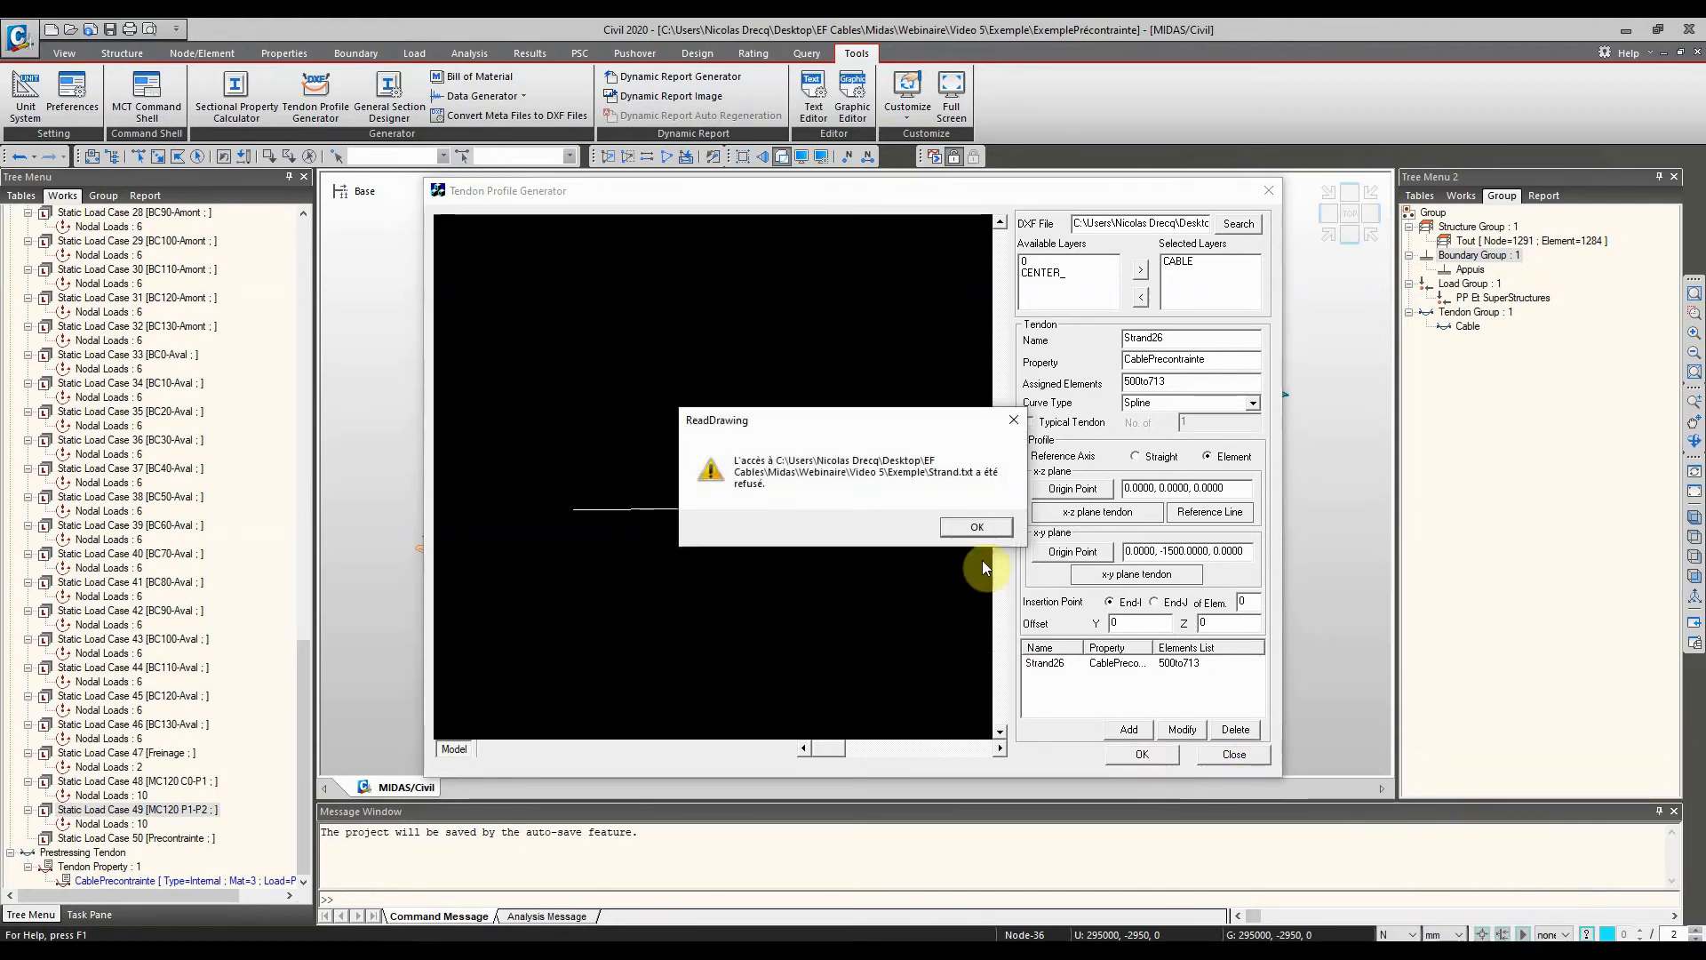
pyautogui.click(983, 533)
pyautogui.click(1175, 755)
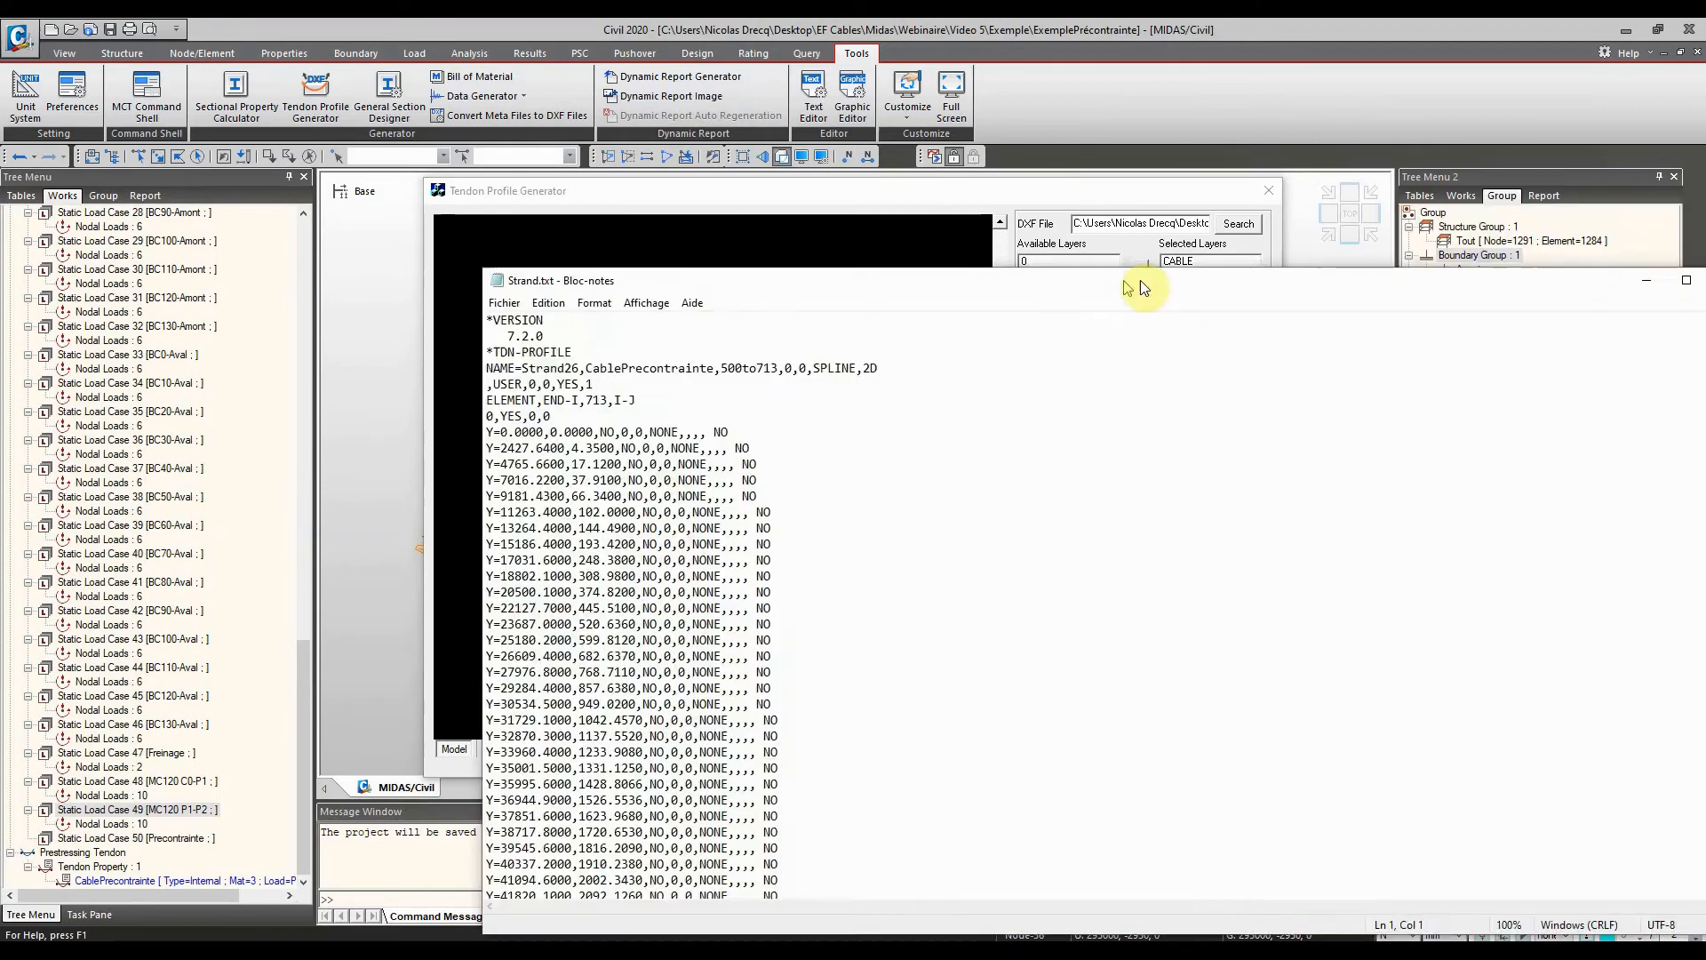
# Review the generated tendon coordinates in Strand.txt and select the entire text
pyautogui.moveTo(1139, 280); pyautogui.dragTo(915, 160)
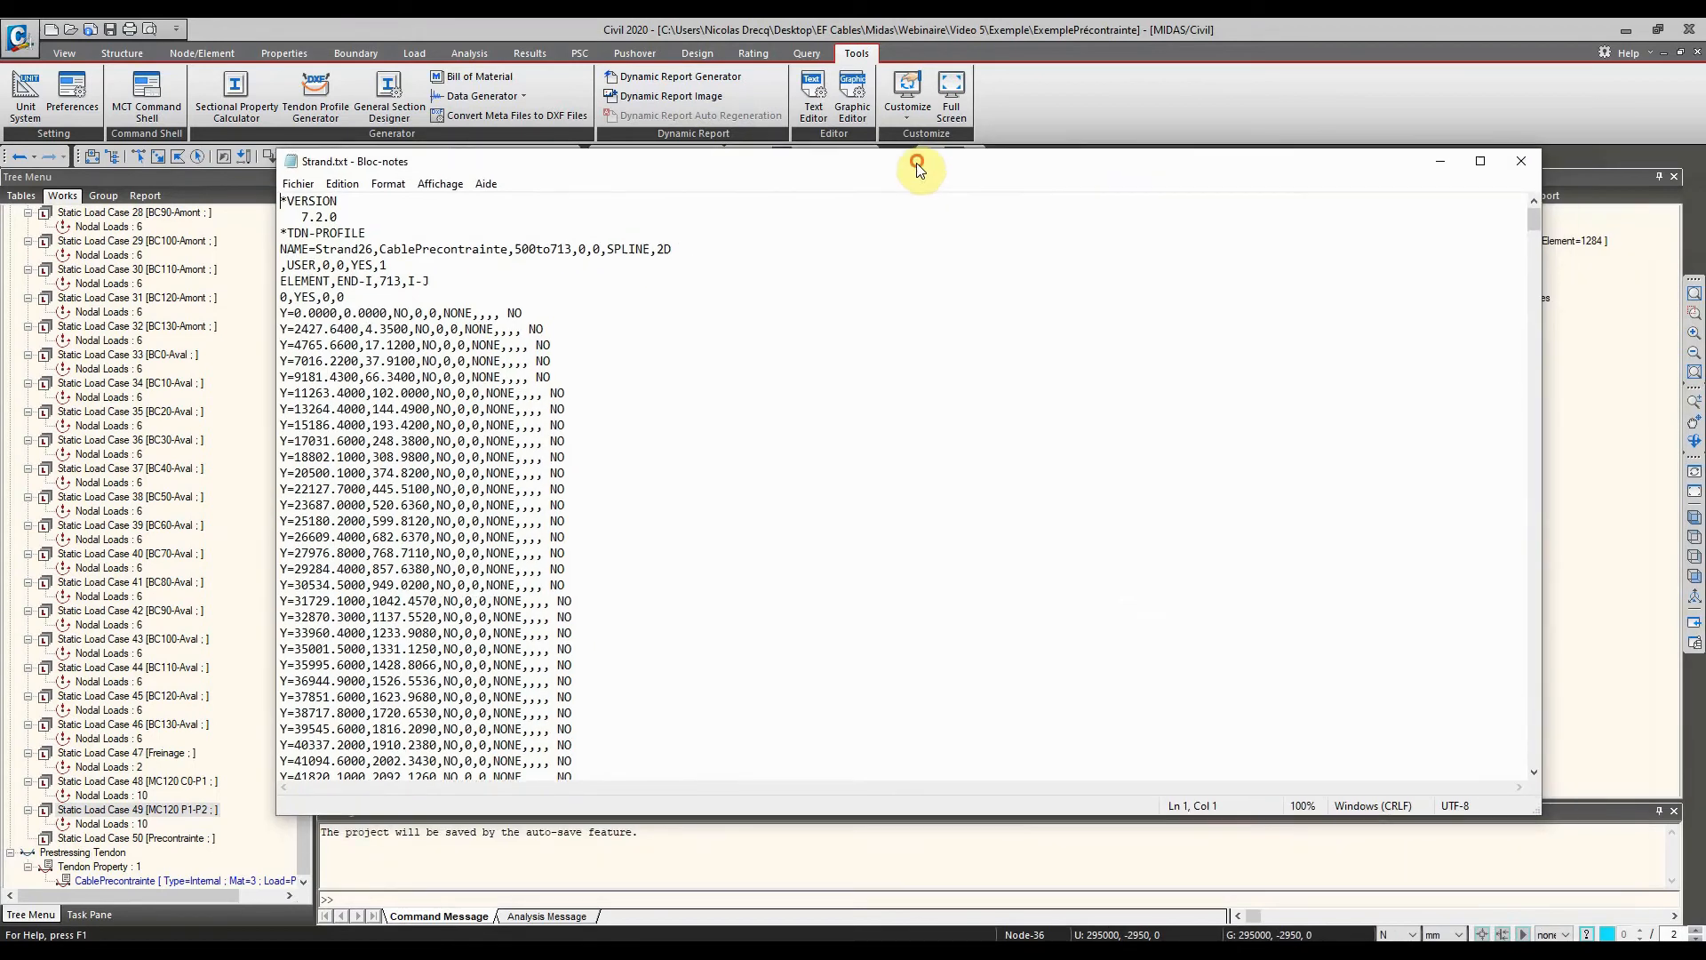
pyautogui.scroll(-20, 567, 373)
pyautogui.scroll(11, 593, 407)
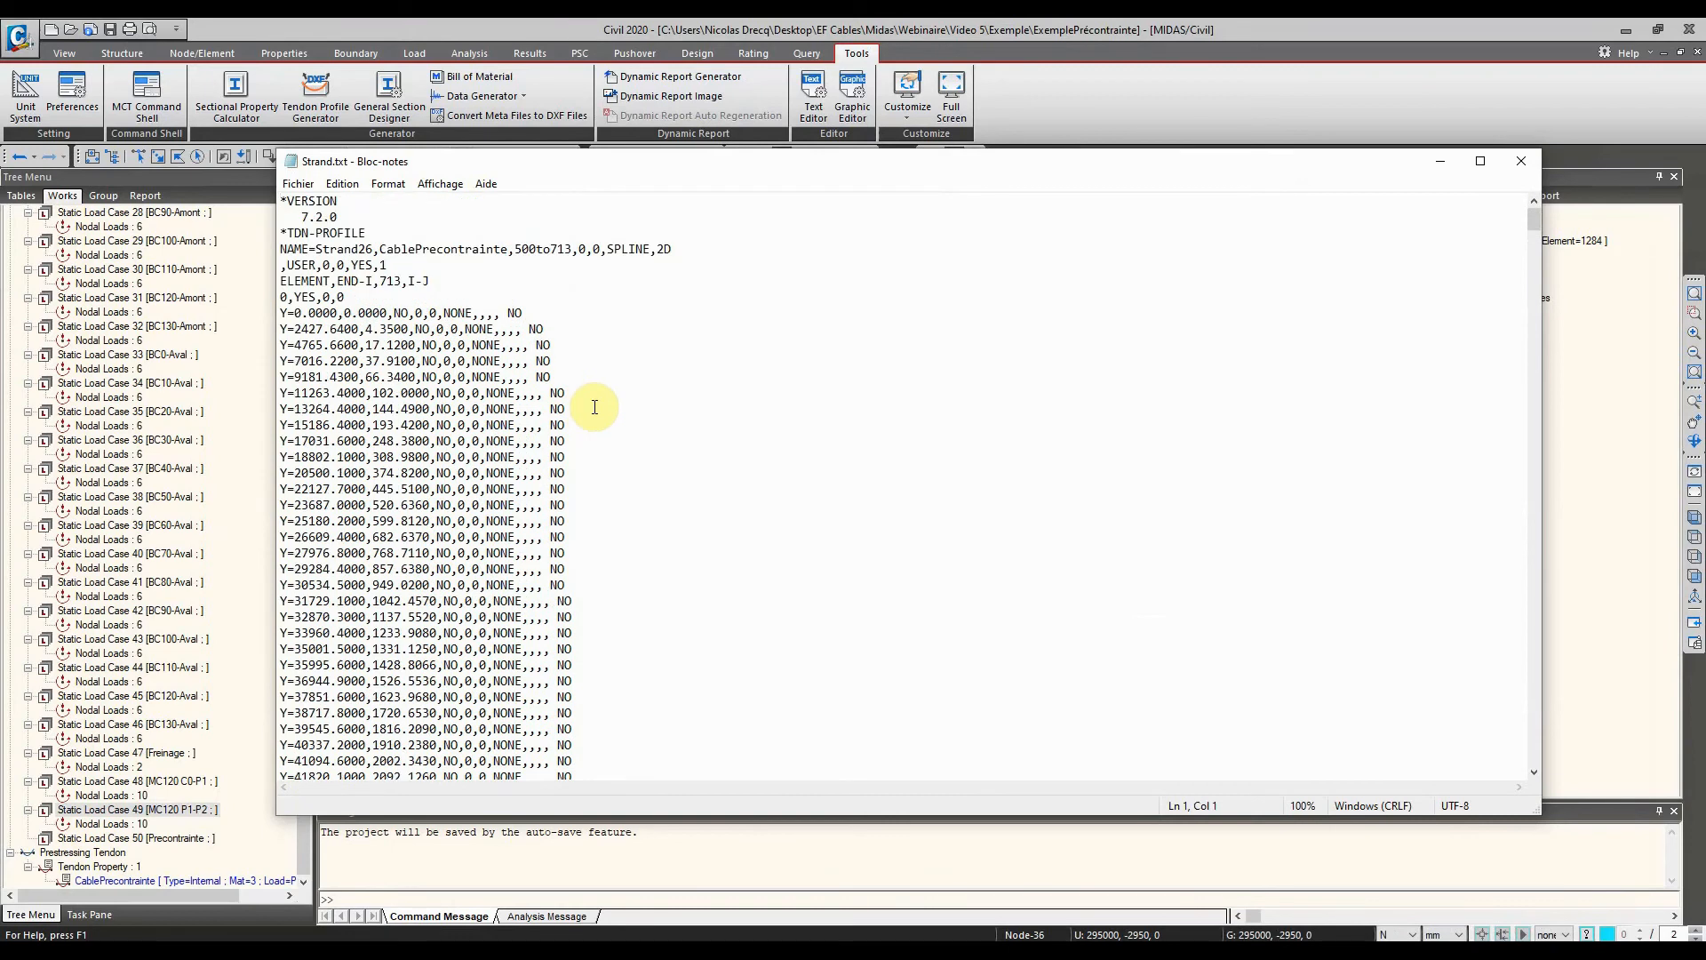
pyautogui.hotkey('ctrl', 'a')
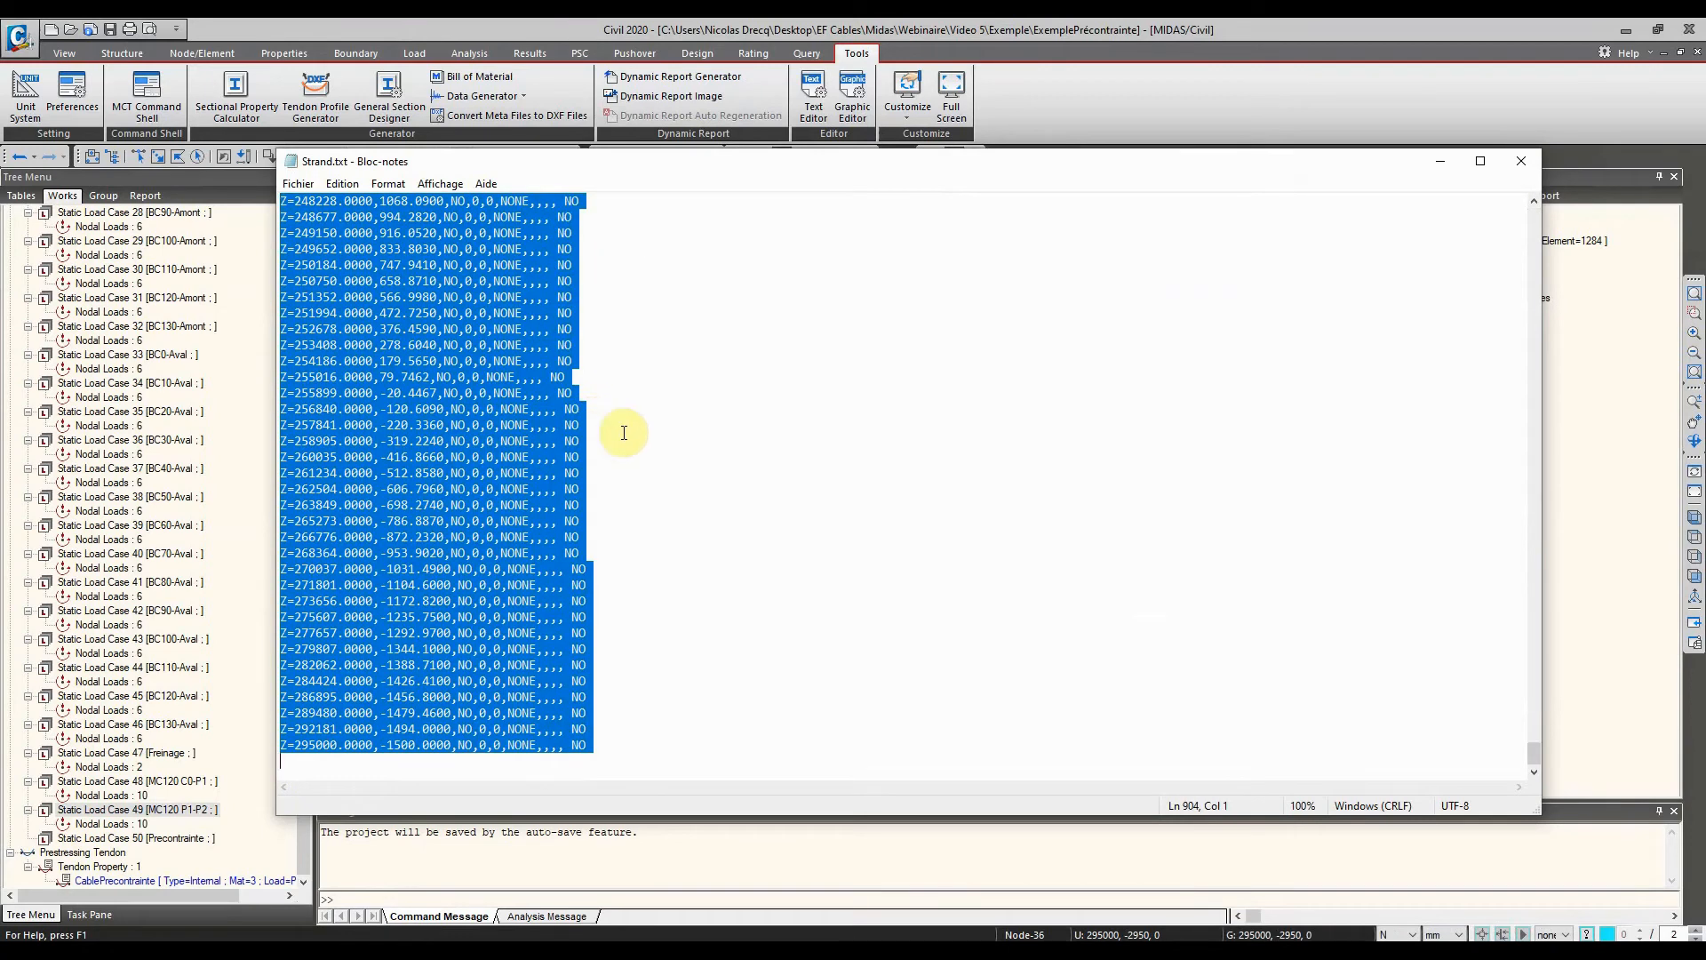
# Paste the copied Strand.txt tendon text into the MCT Command Shell, run it and close the shell
pyautogui.click(786, 31)
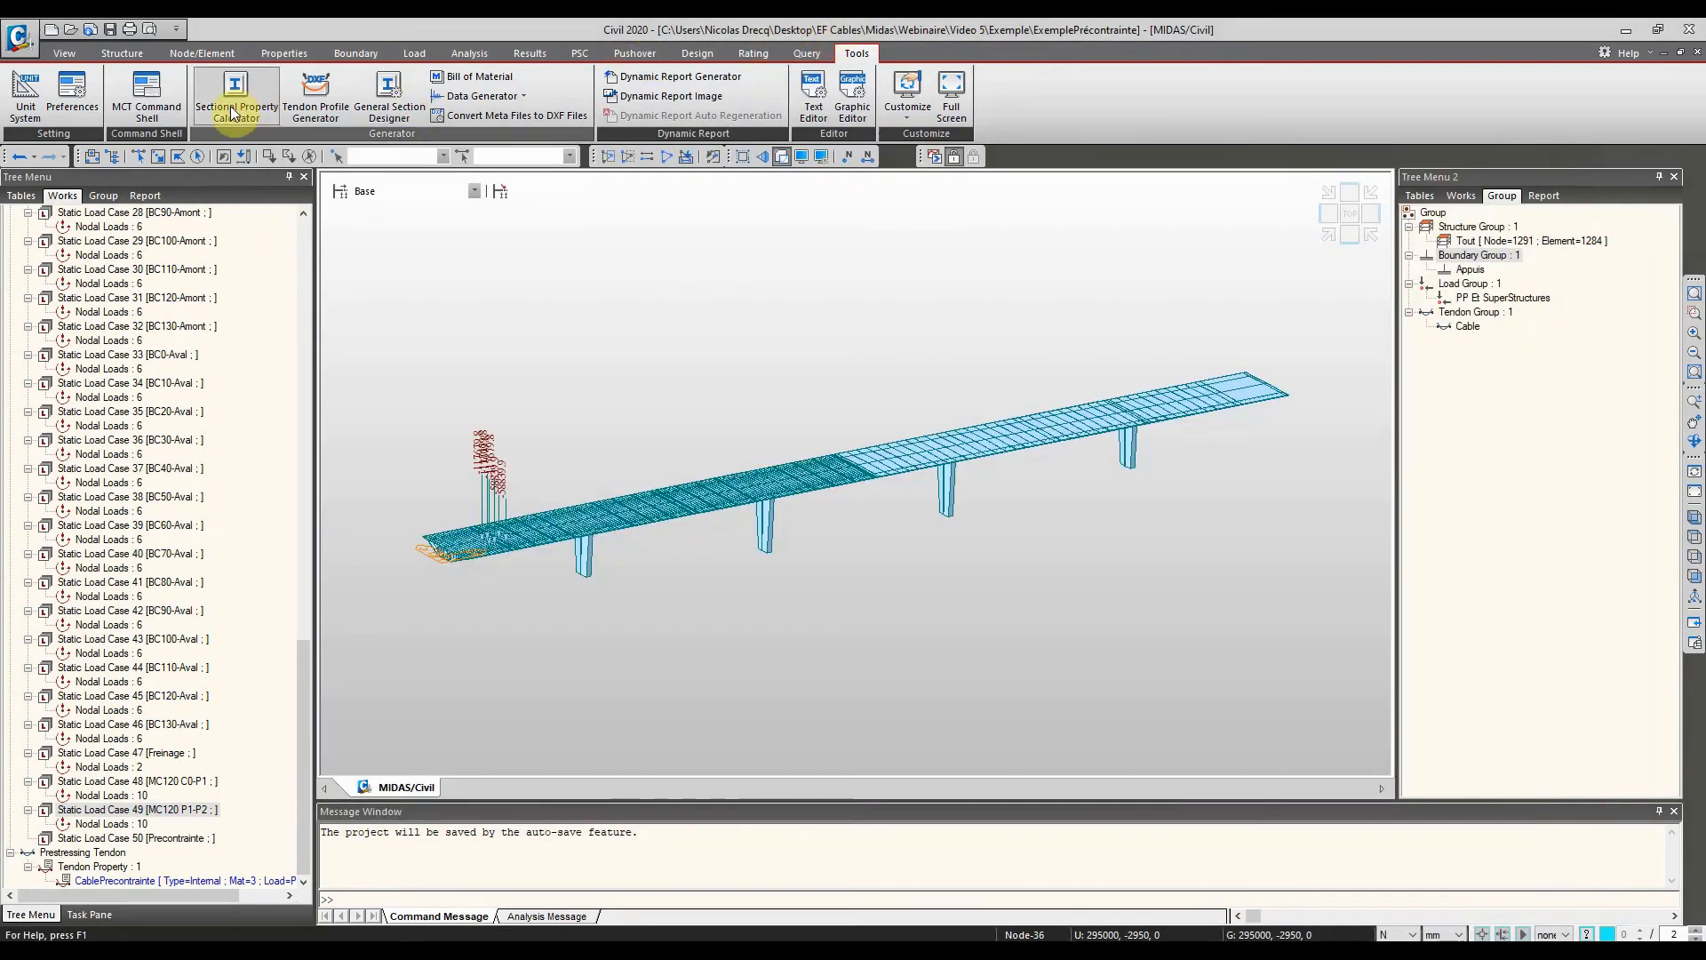
pyautogui.click(147, 84)
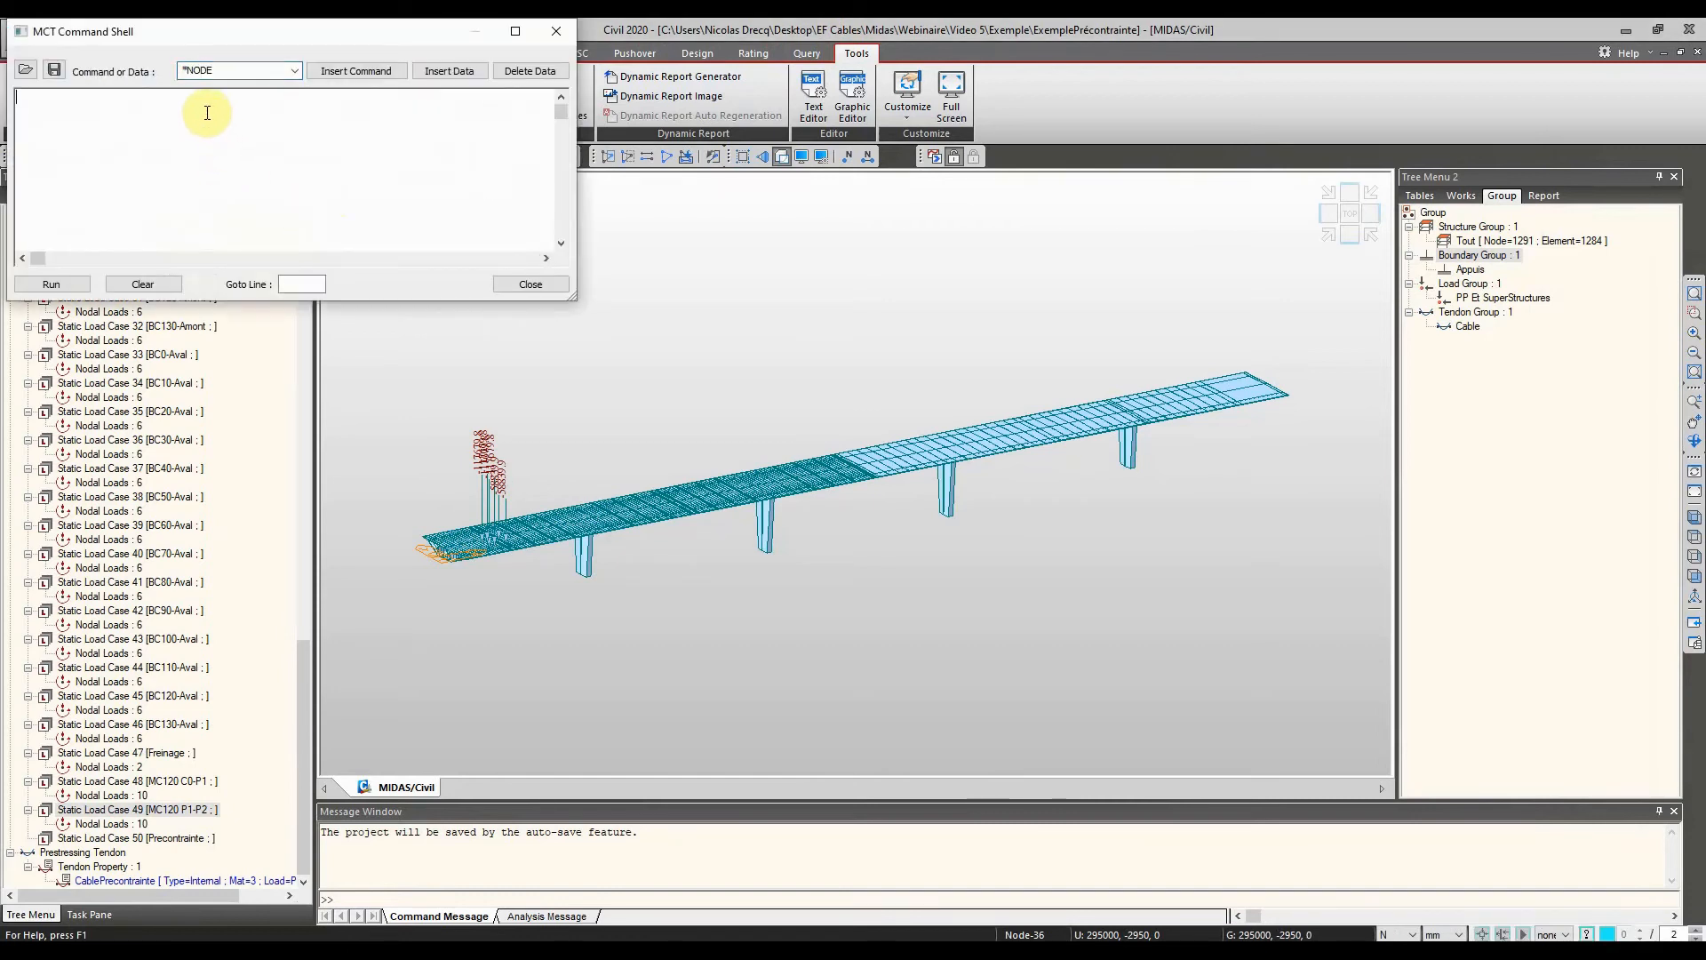
pyautogui.hotkey('ctrl', 'v')
pyautogui.click(52, 287)
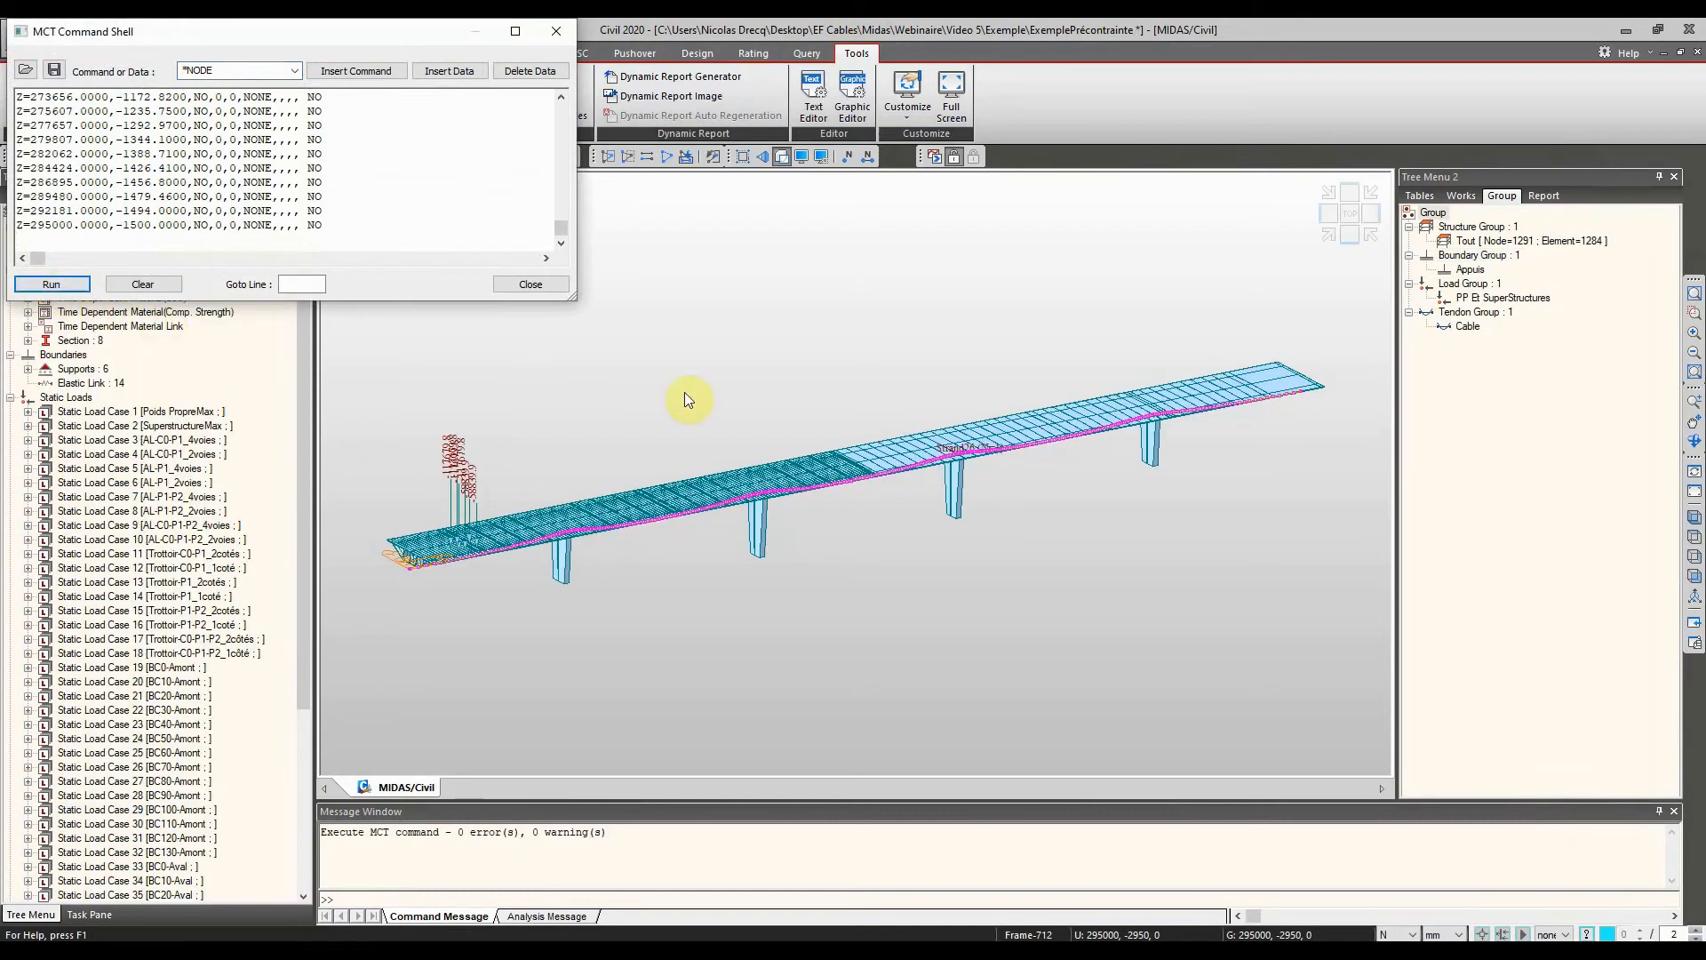
pyautogui.click(556, 286)
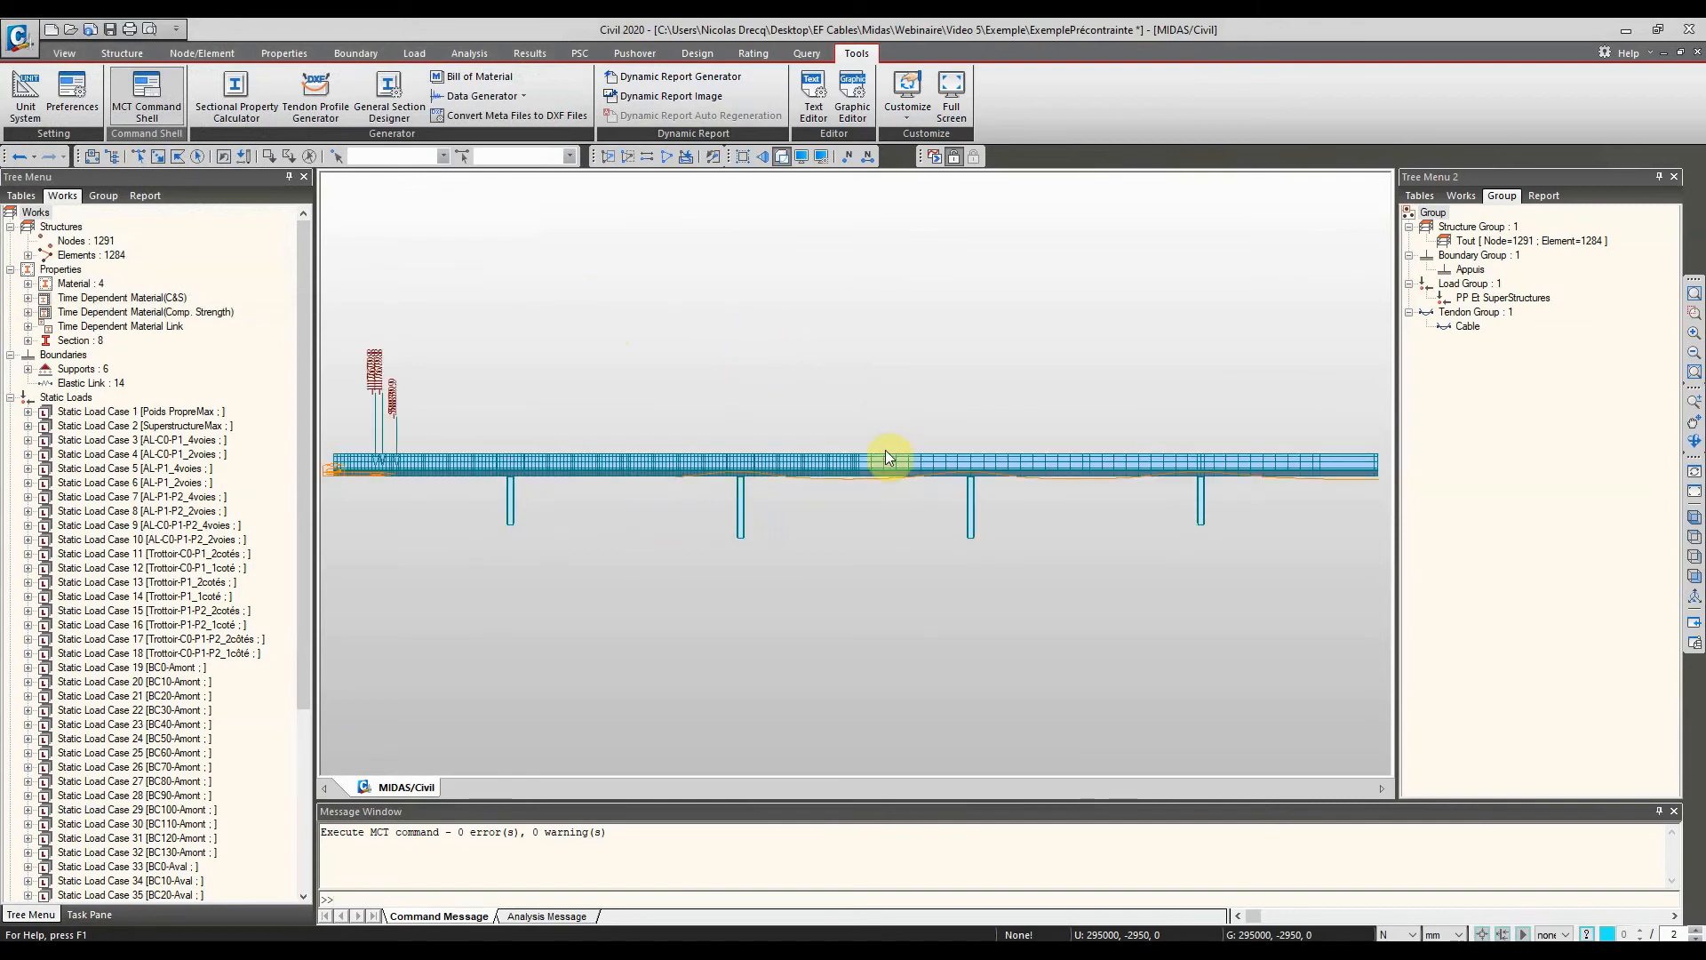
# Check the imported tendon in front view and set the Strand26 profile's z offset to 1750 mm
pyautogui.click(1350, 237)
pyautogui.scroll(1, 398, 465)
pyautogui.scroll(3, 398, 465)
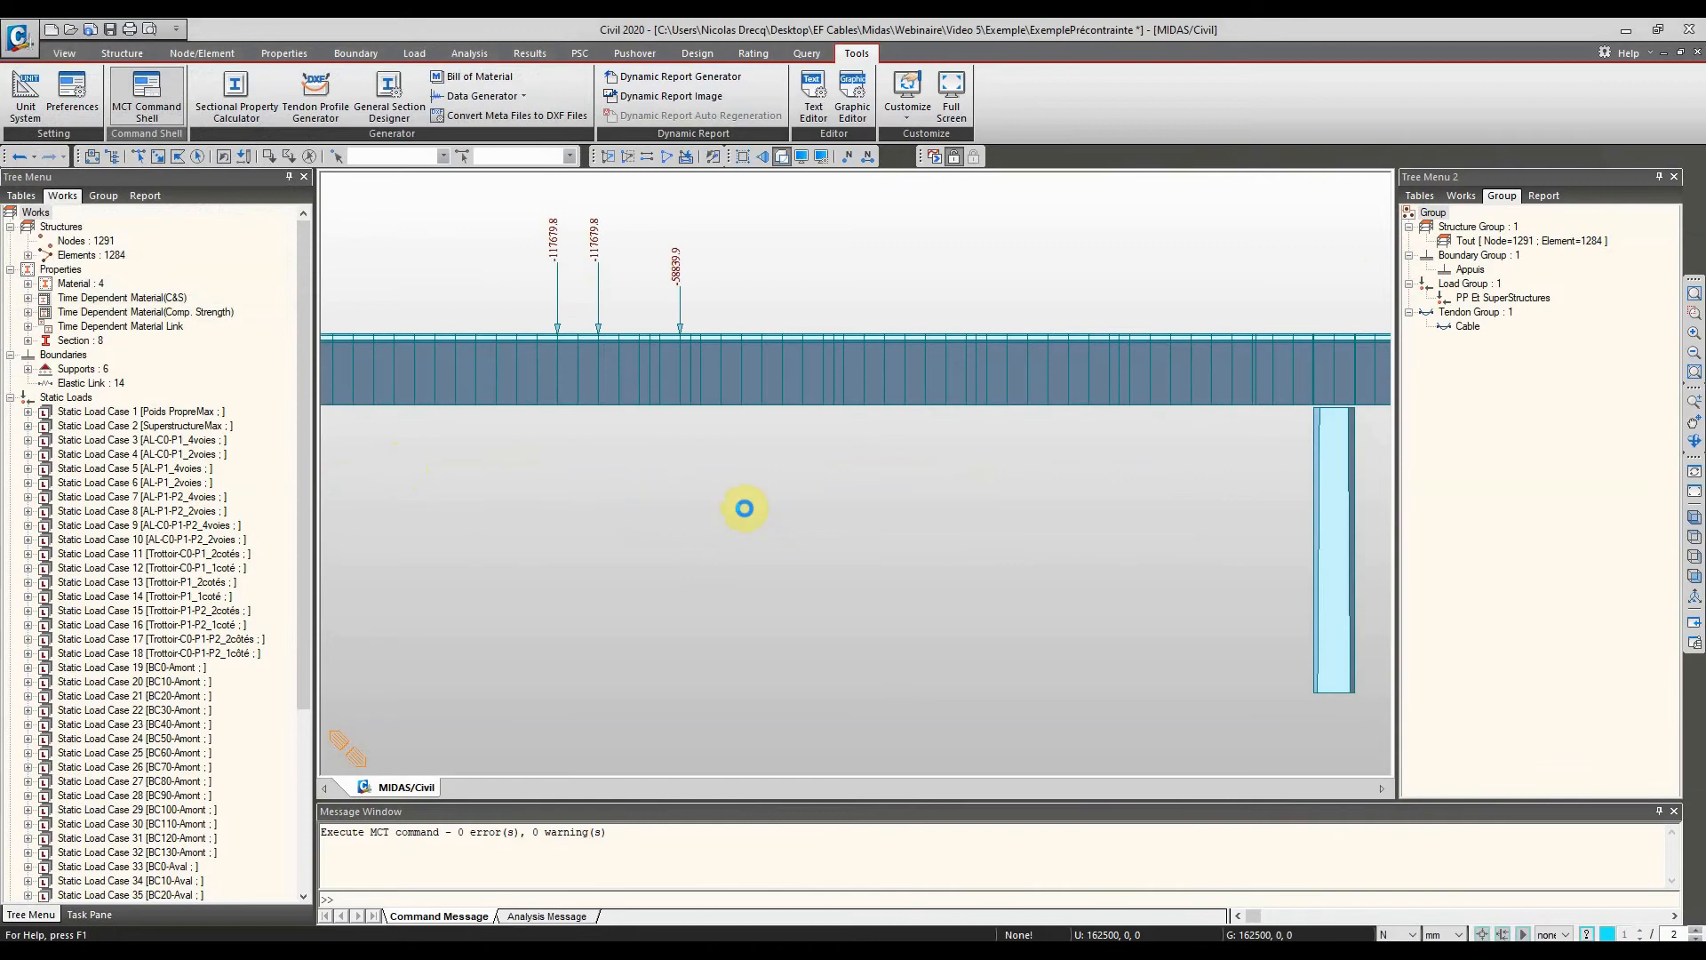
pyautogui.scroll(-4, 747, 578)
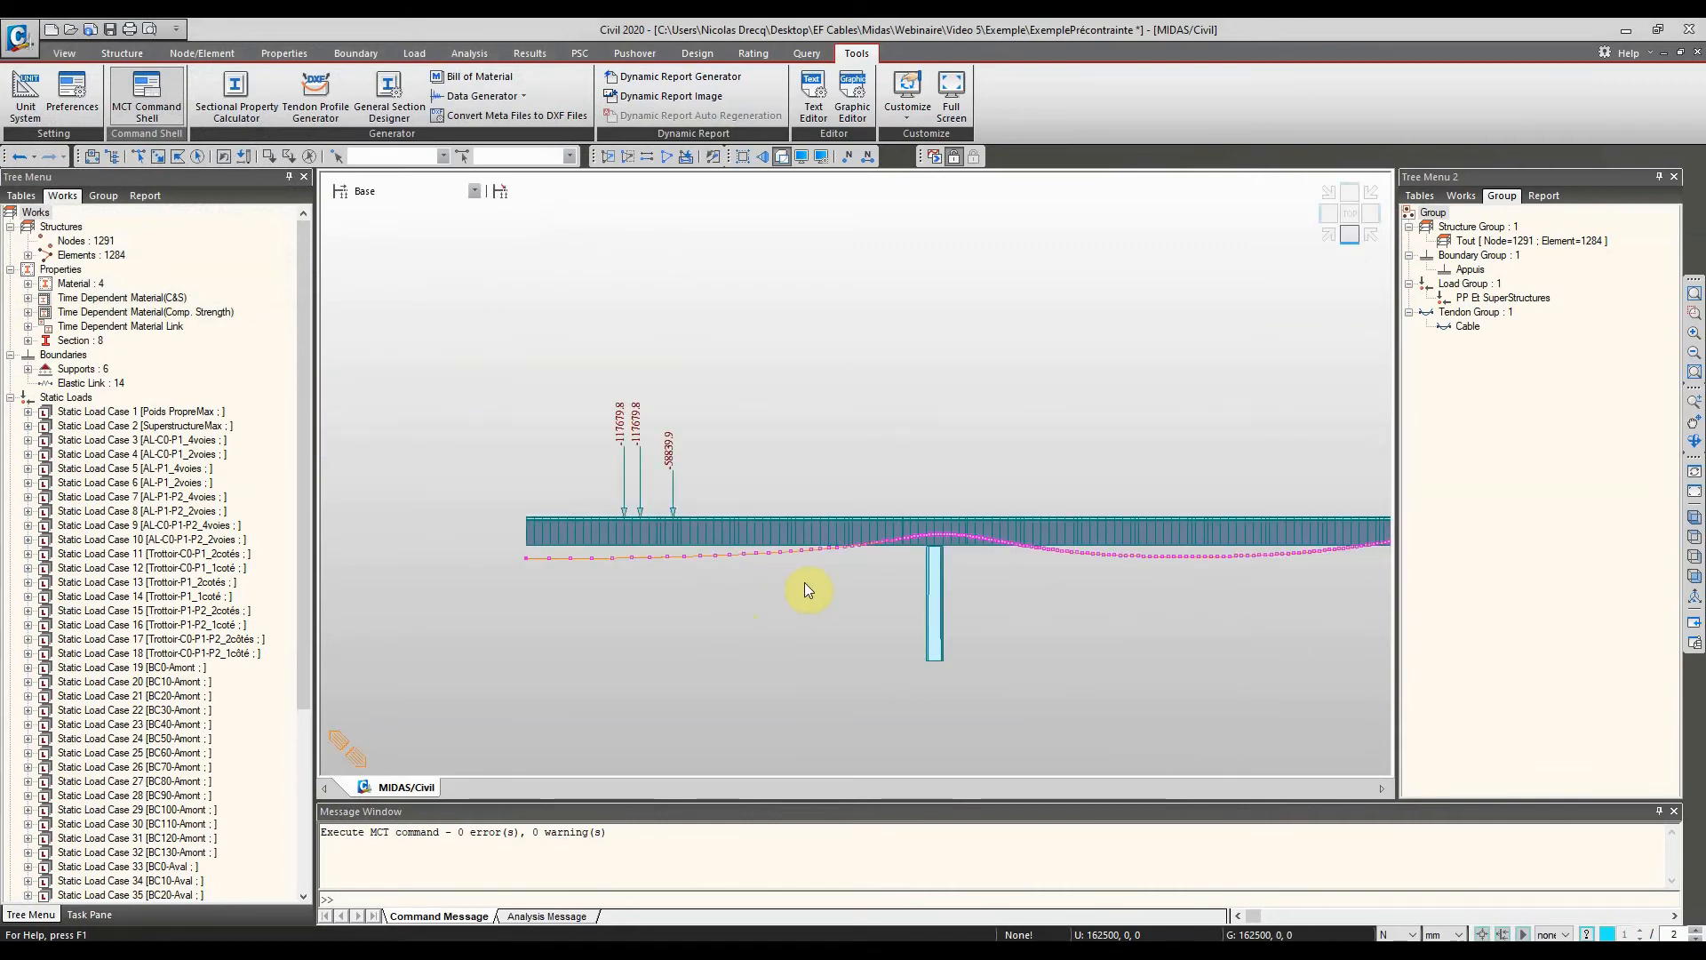
pyautogui.scroll(-6, 201, 620)
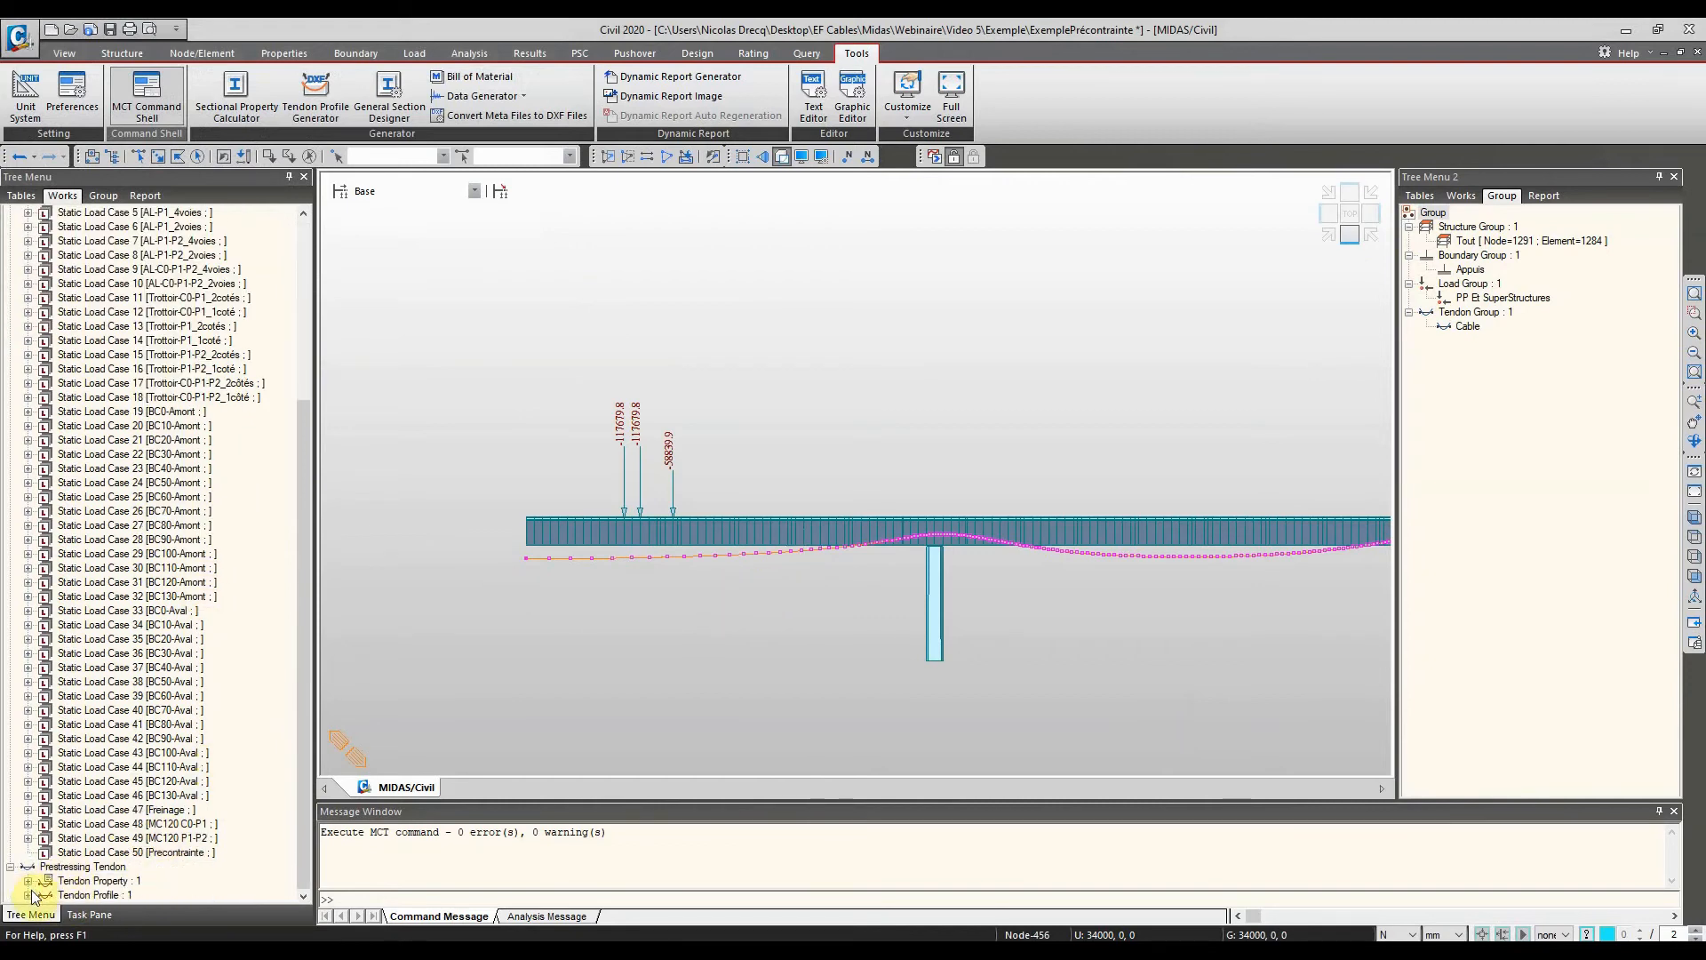
pyautogui.click(29, 894)
pyautogui.rightClick(89, 880)
pyautogui.click(120, 866)
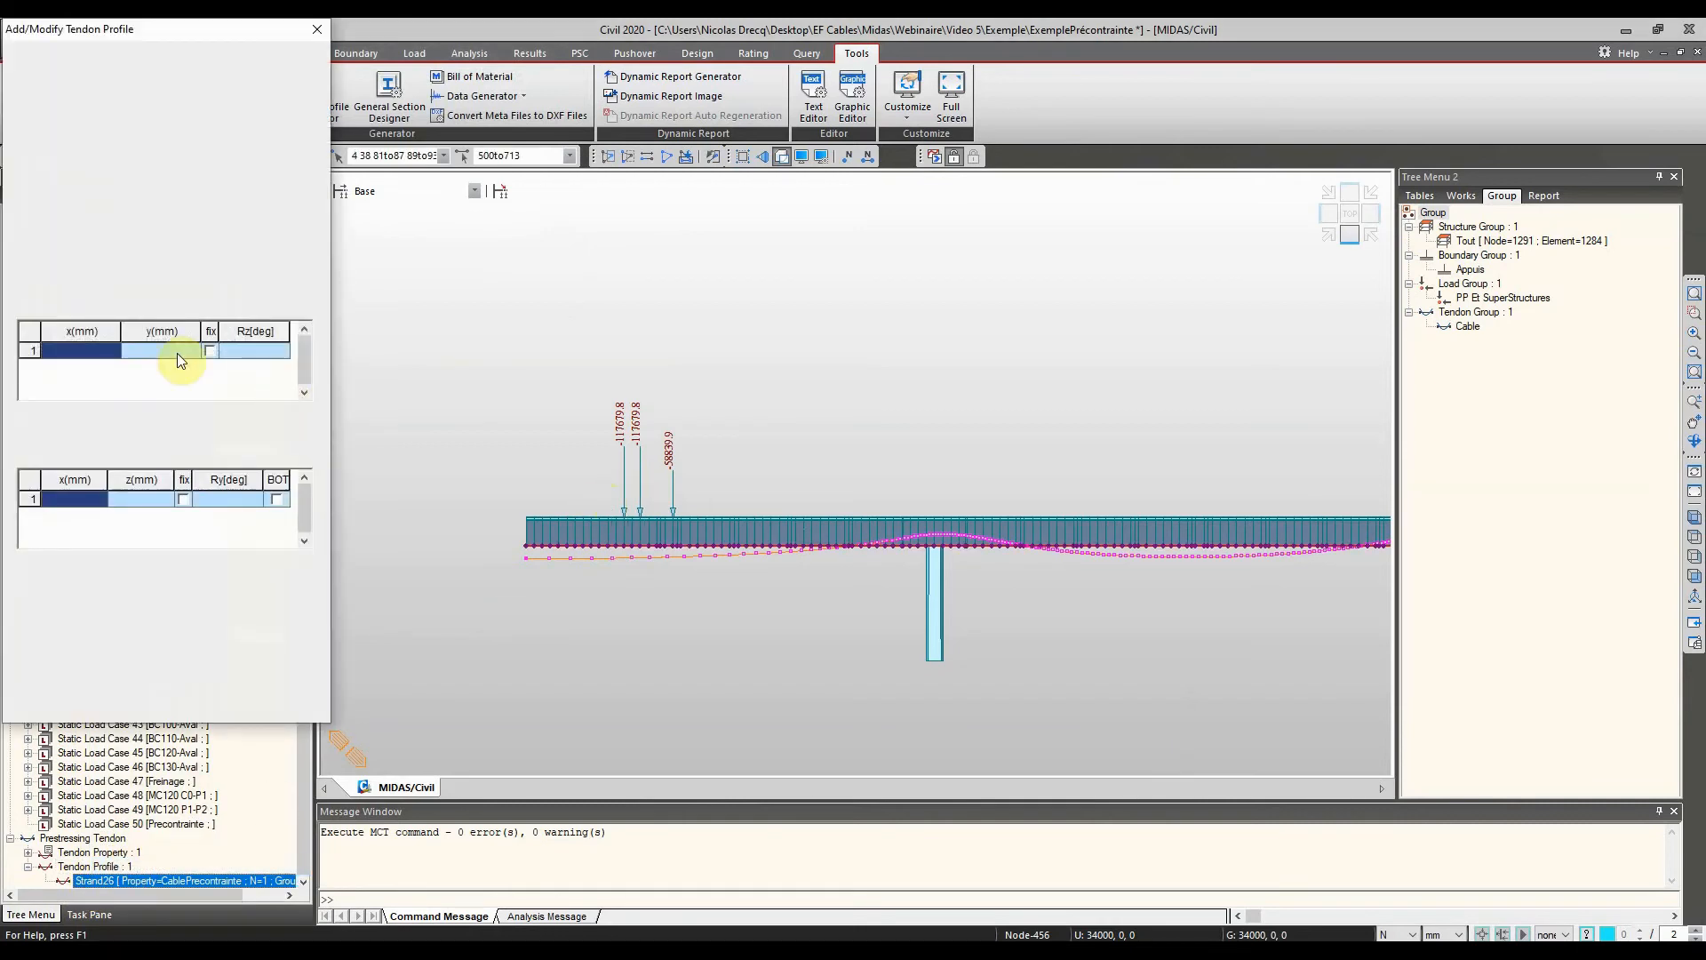
pyautogui.moveTo(306, 346); pyautogui.dragTo(305, 372)
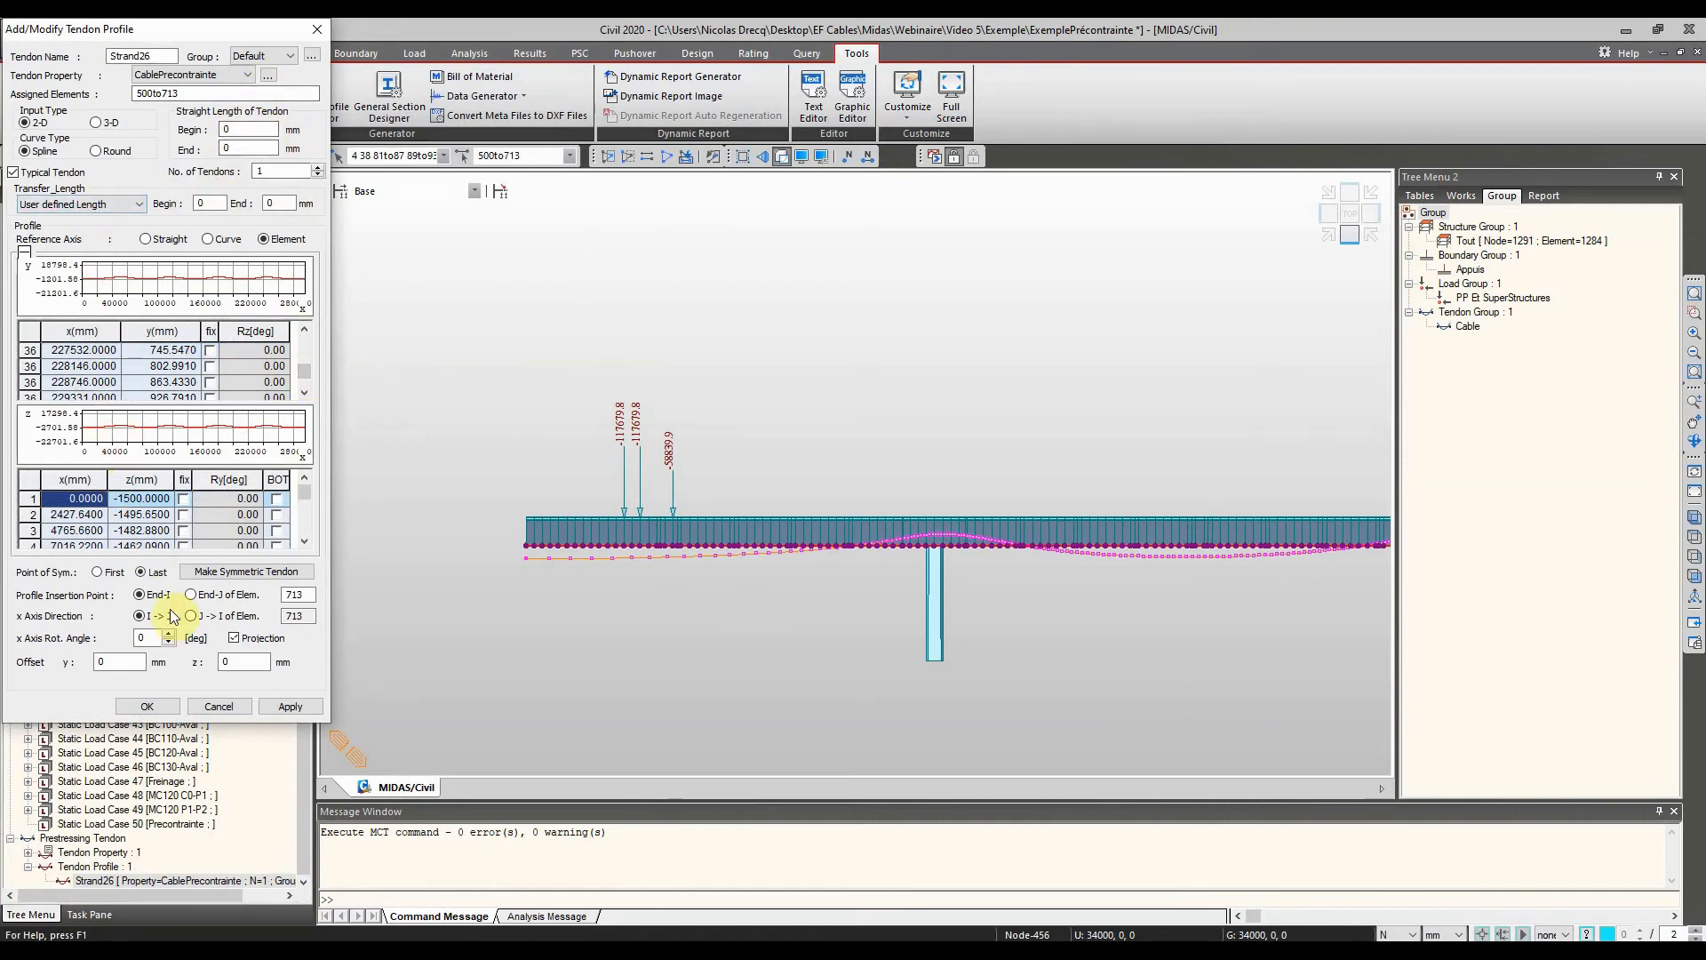
pyautogui.doubleClick(222, 661)
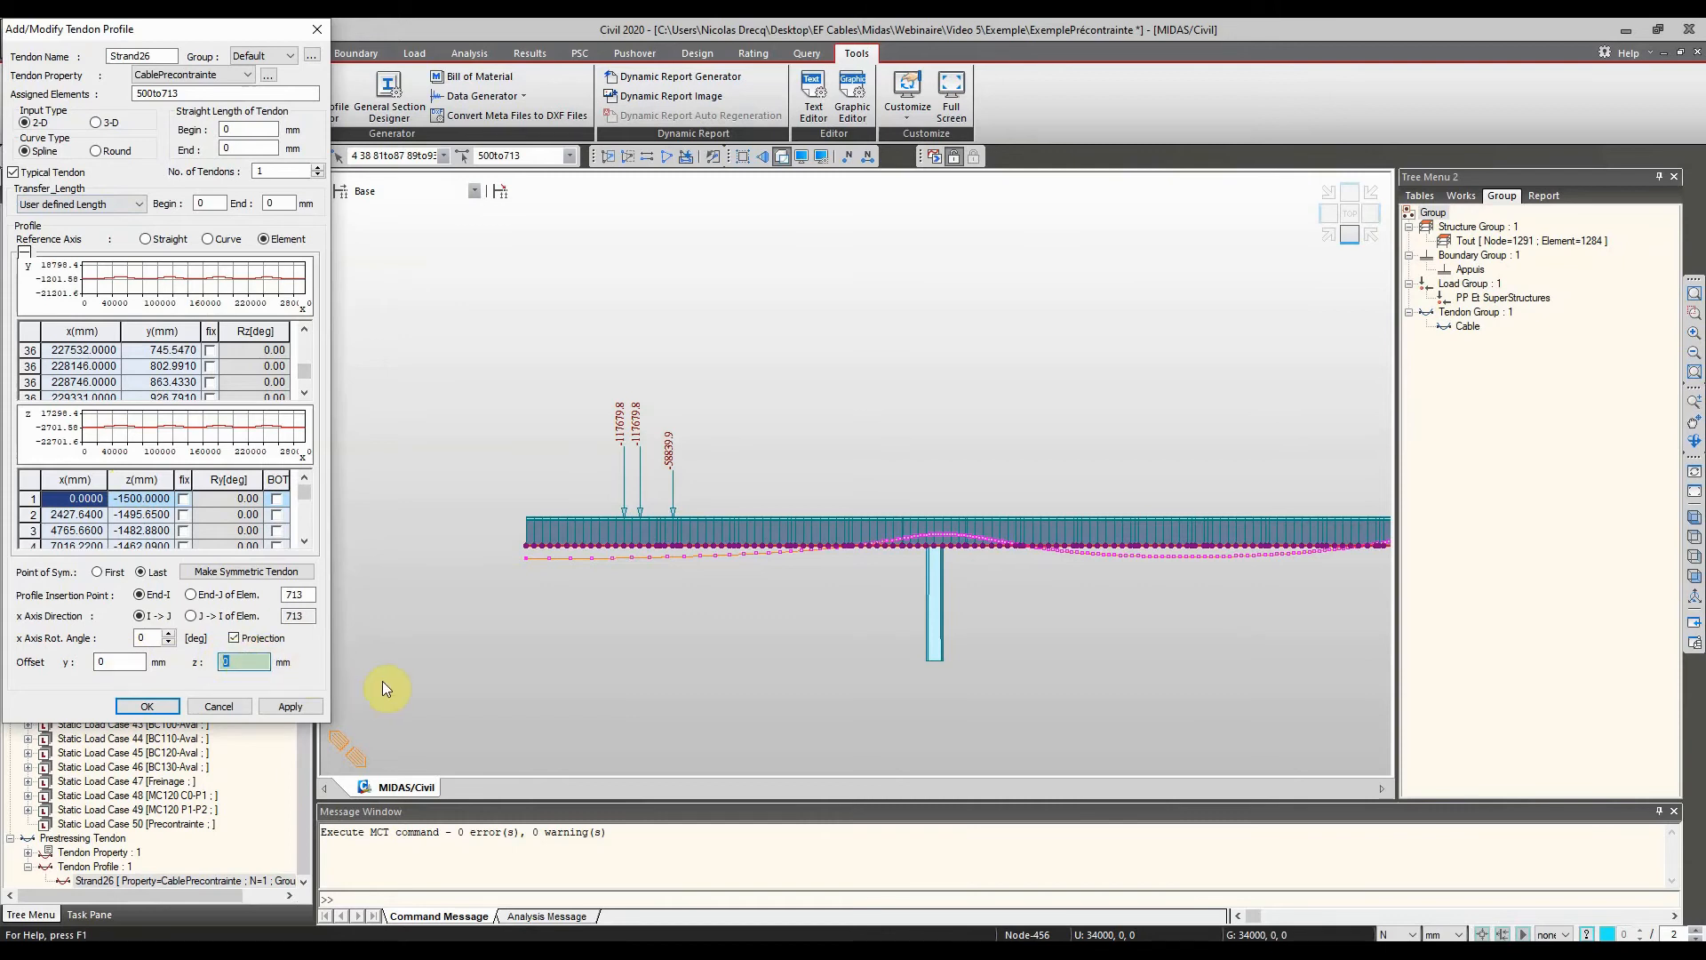
pyautogui.write('175')
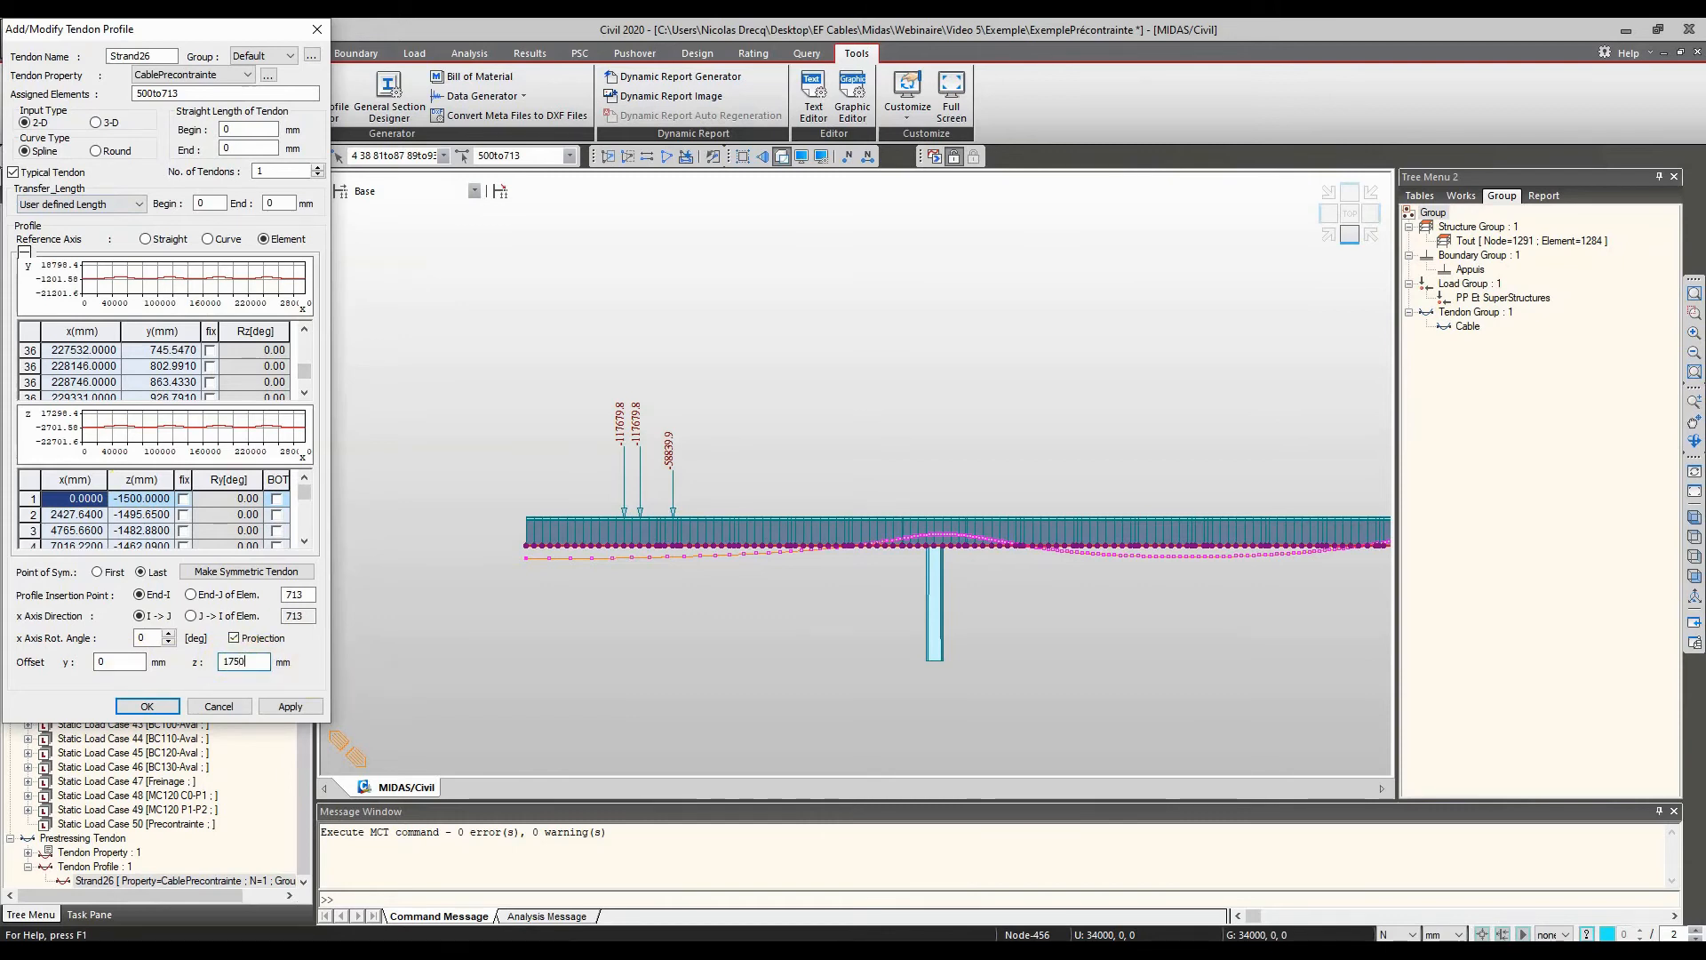
pyautogui.click(137, 703)
# Display the Strand26 tendon profile and examine its position in the deck along all spans of the bridge
pyautogui.scroll(-1, 142, 867)
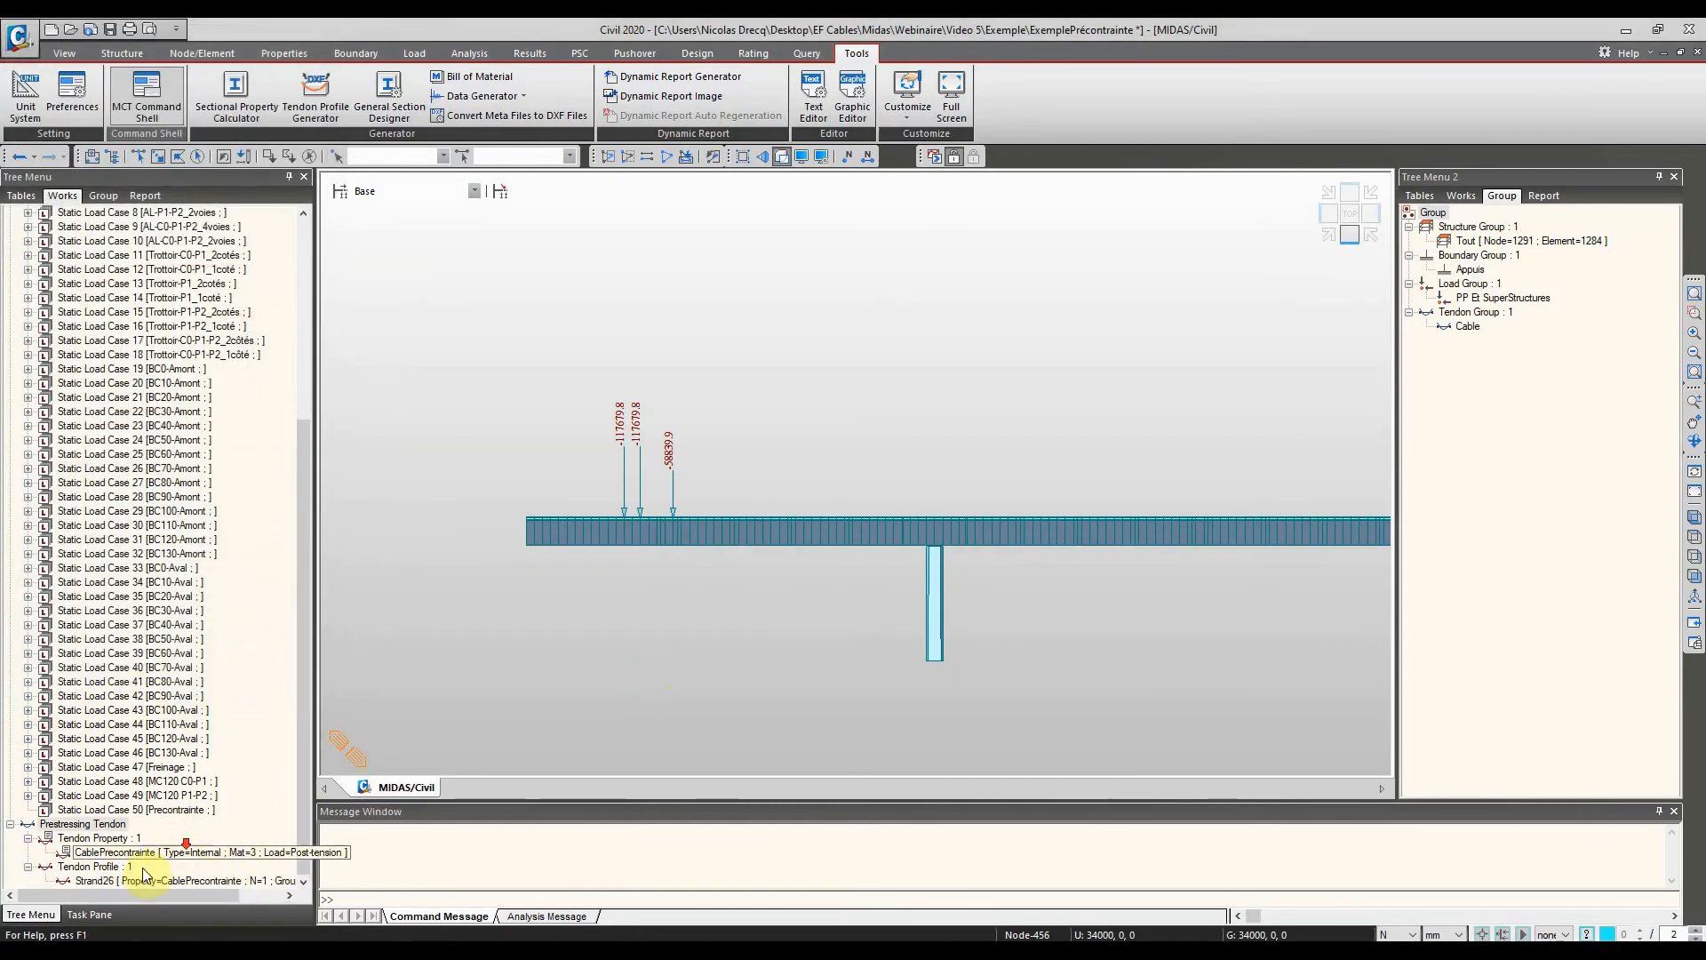
pyautogui.rightClick(140, 878)
pyautogui.click(188, 824)
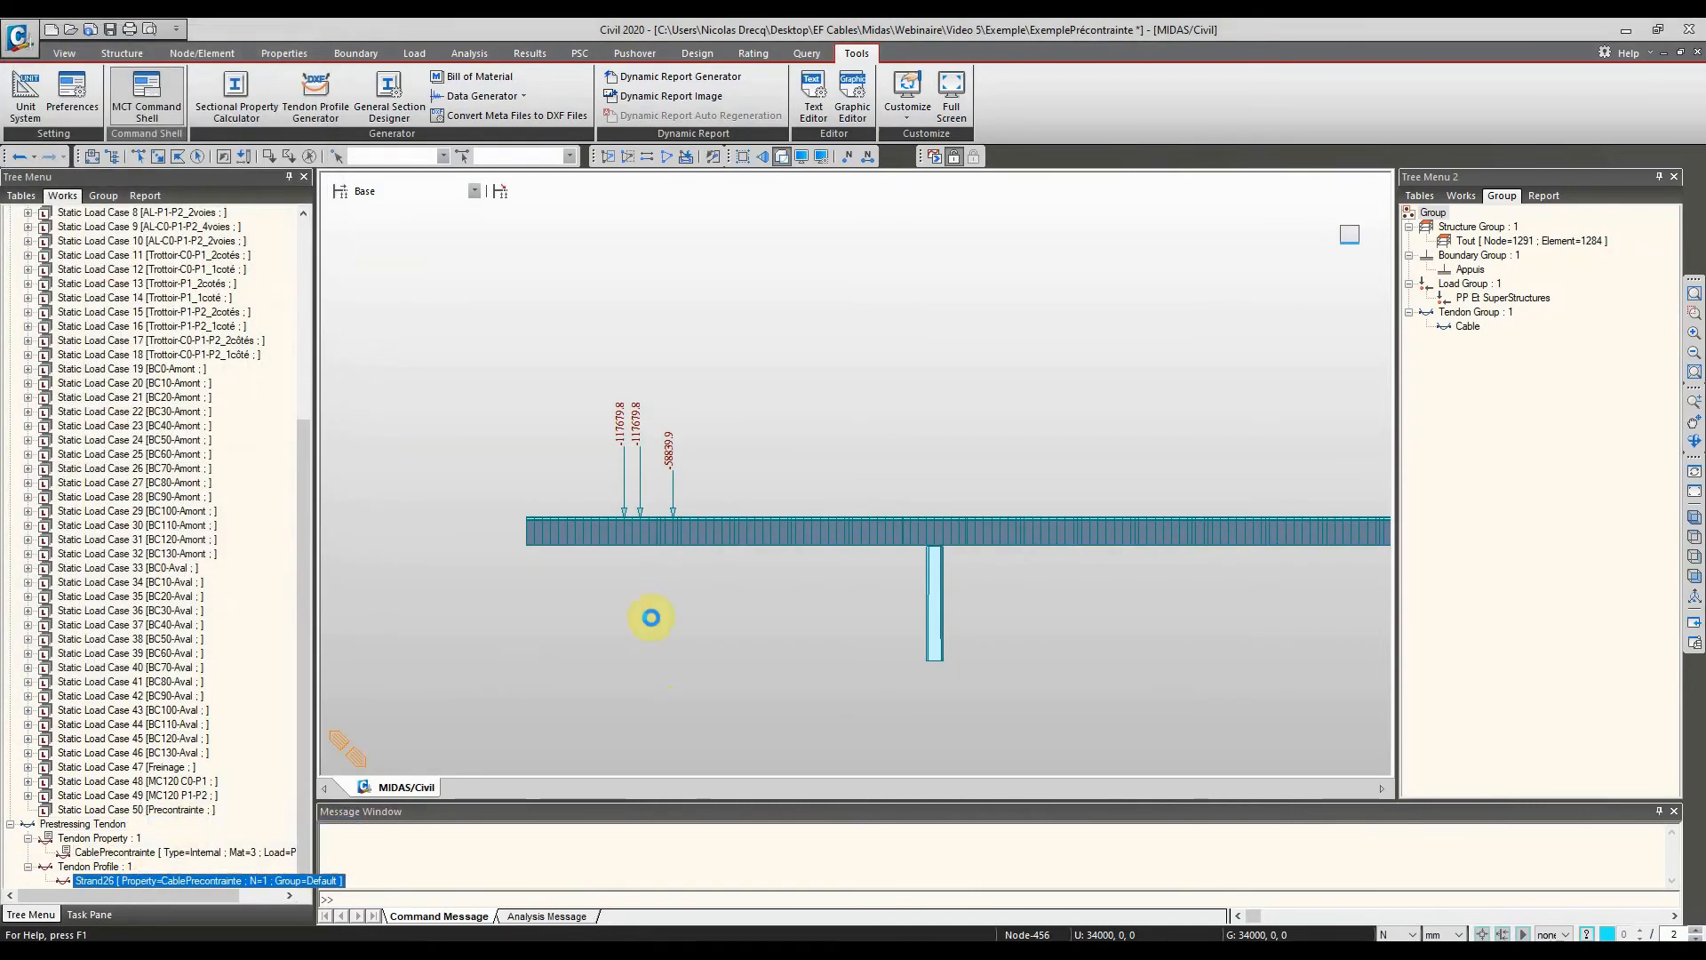
pyautogui.click(847, 557)
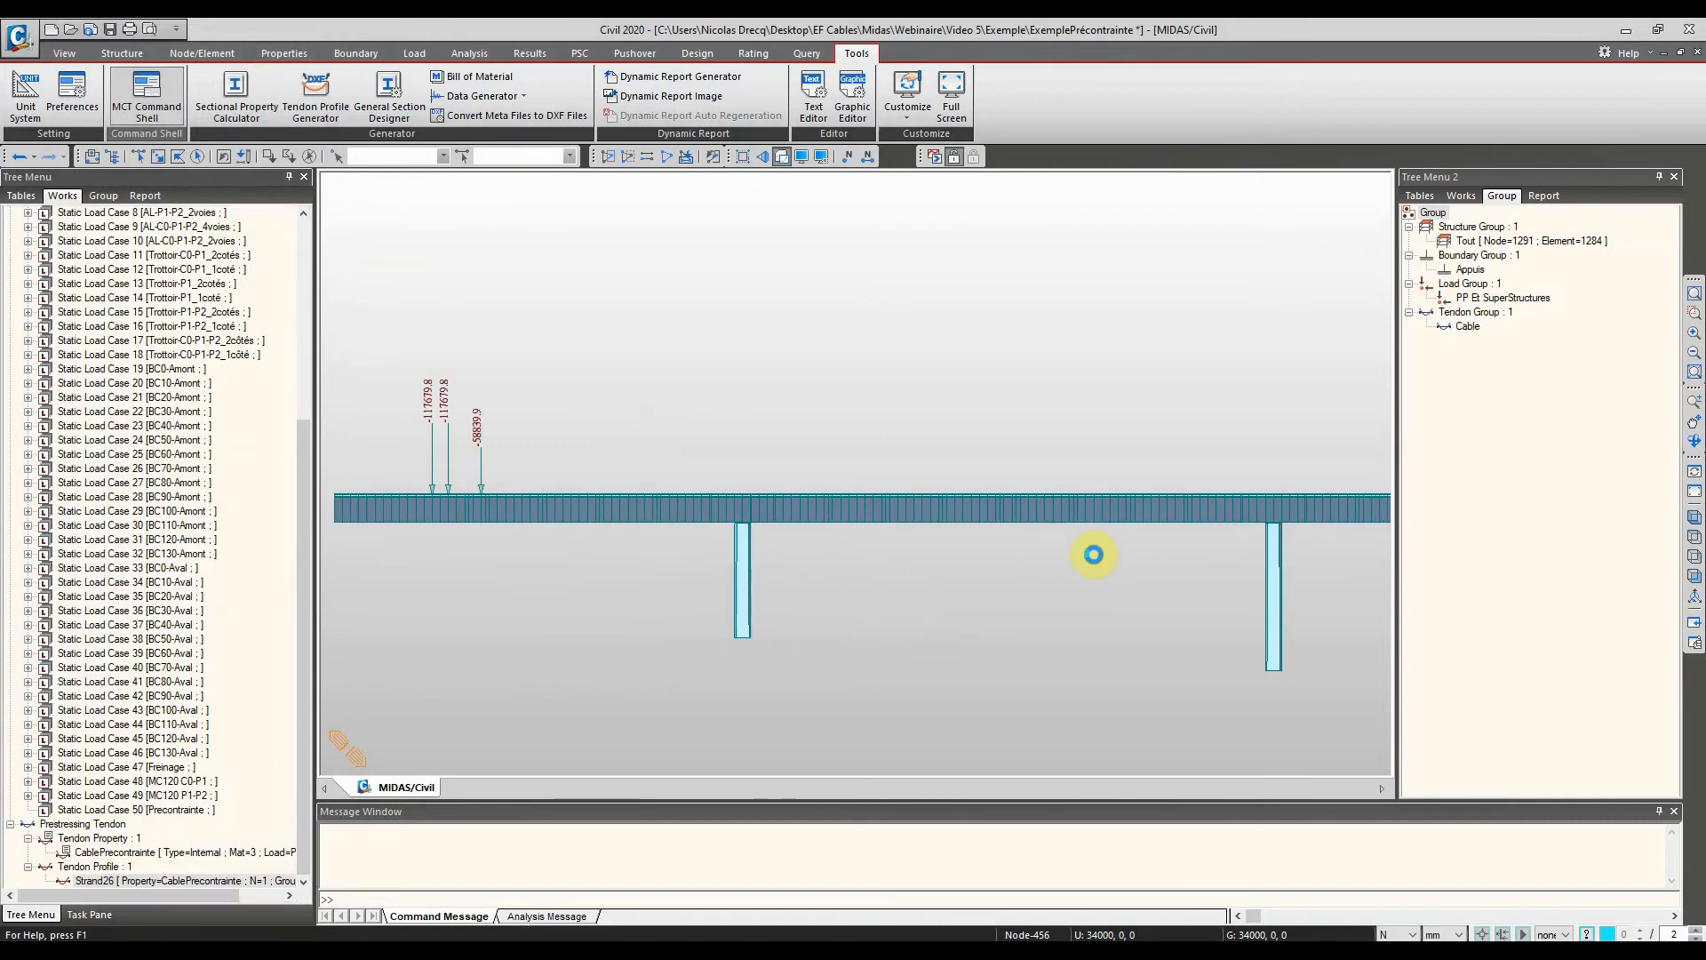
pyautogui.moveTo(1093, 554); pyautogui.dragTo(894, 551, button='middle')
pyautogui.moveTo(1255, 557); pyautogui.dragTo(664, 533, button='middle')
pyautogui.moveTo(1134, 537); pyautogui.dragTo(803, 495, button='middle')
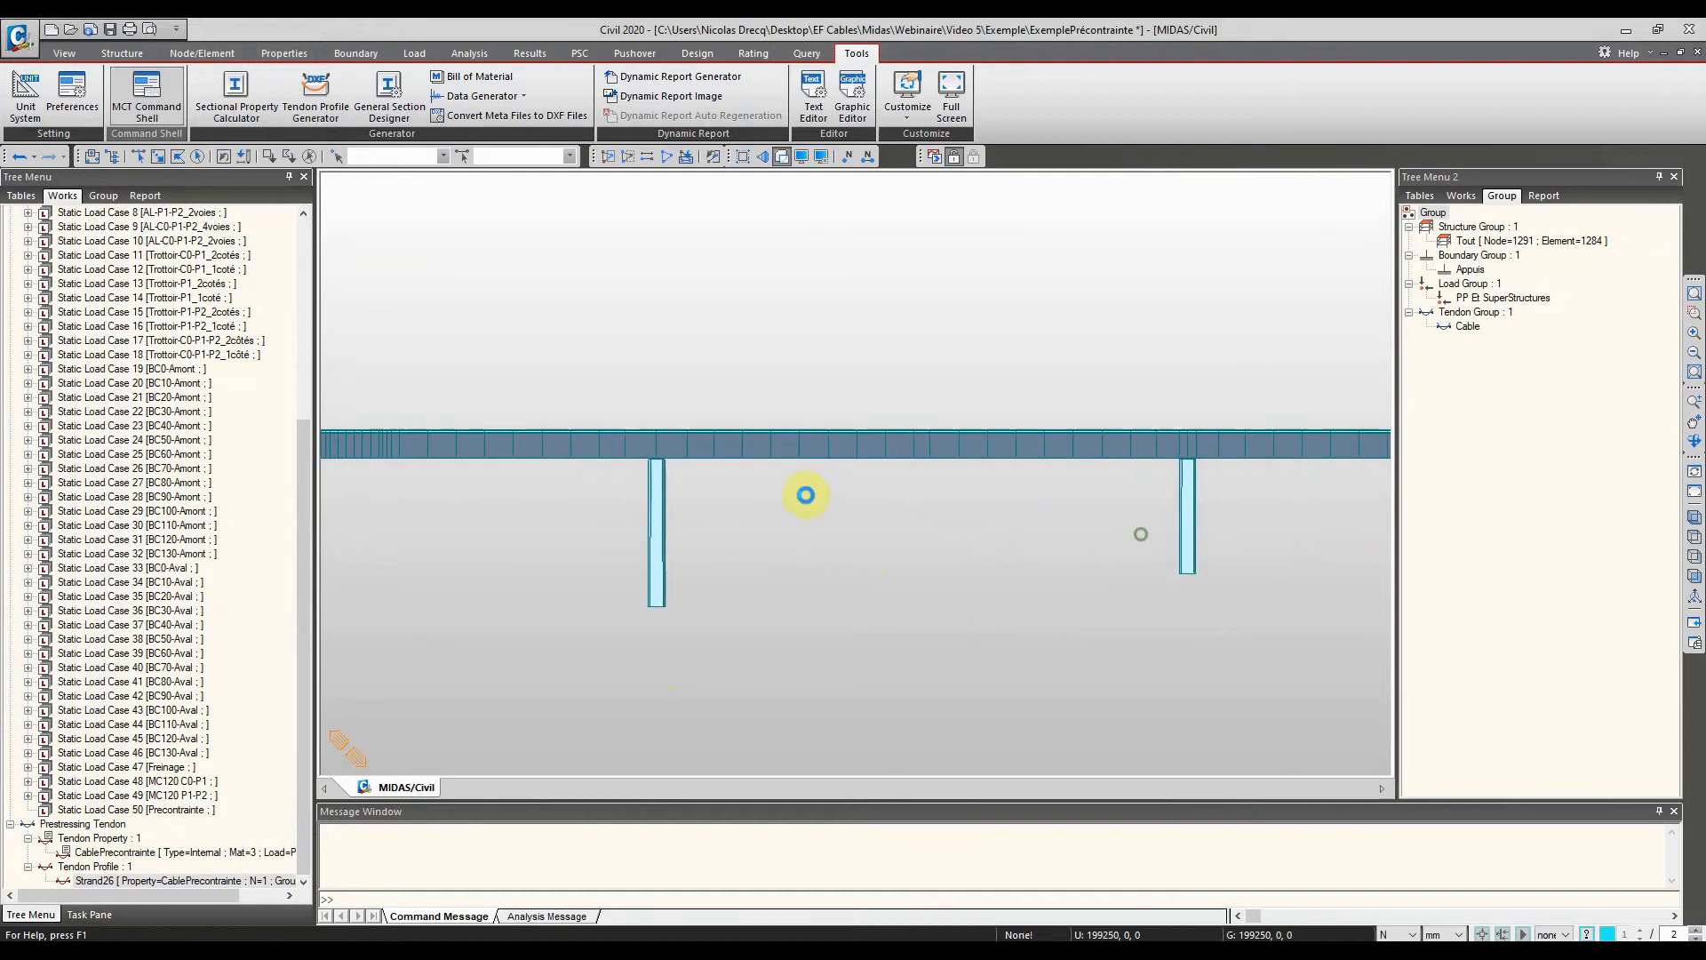
pyautogui.moveTo(1131, 525); pyautogui.dragTo(776, 554, button='middle')
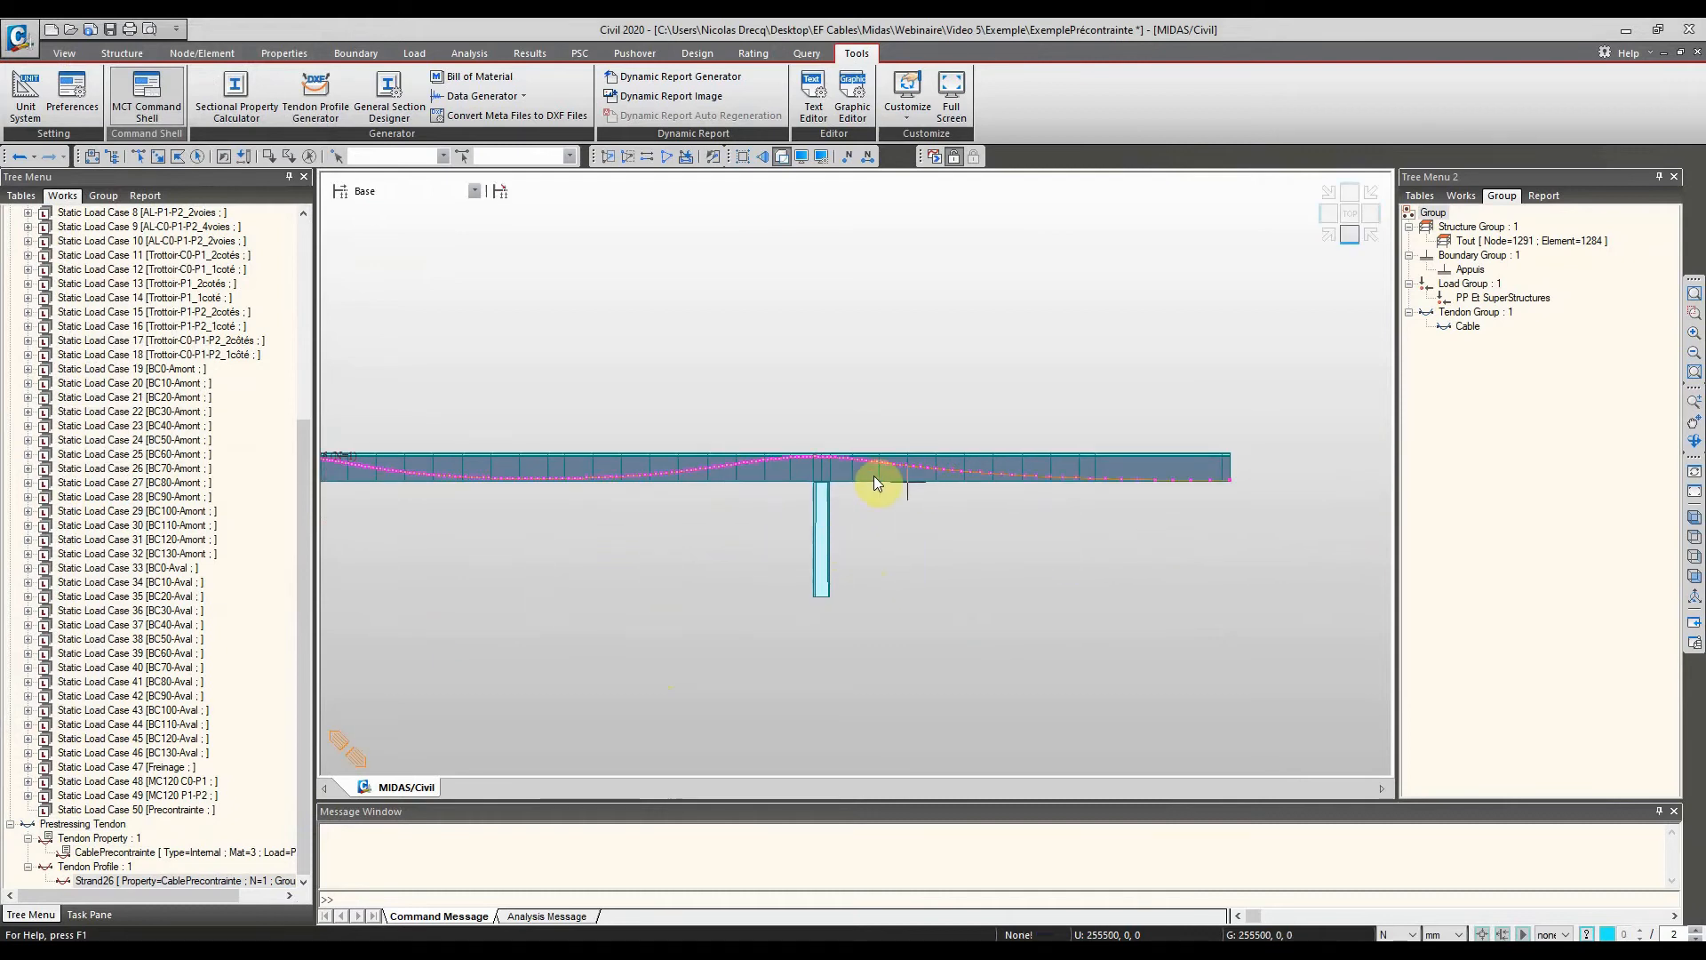
pyautogui.moveTo(884, 610); pyautogui.dragTo(1241, 528, button='middle')
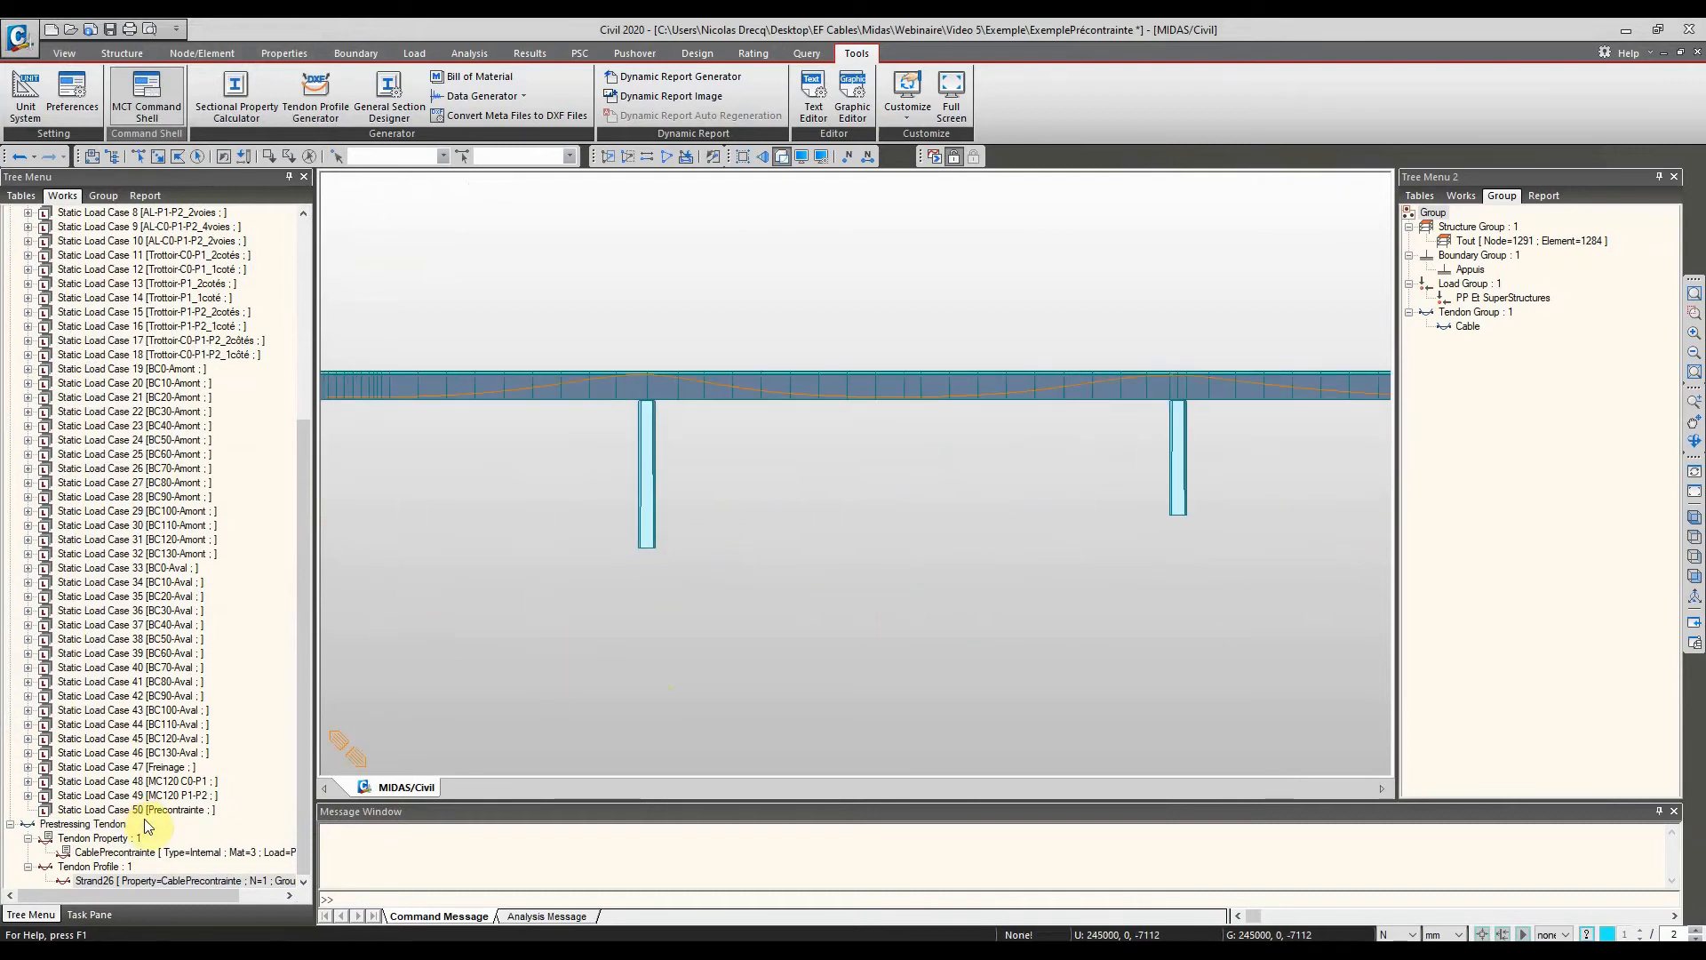
# Open the Strand26 profile's properties and assign the tendon to the Cable group
pyautogui.rightClick(122, 876)
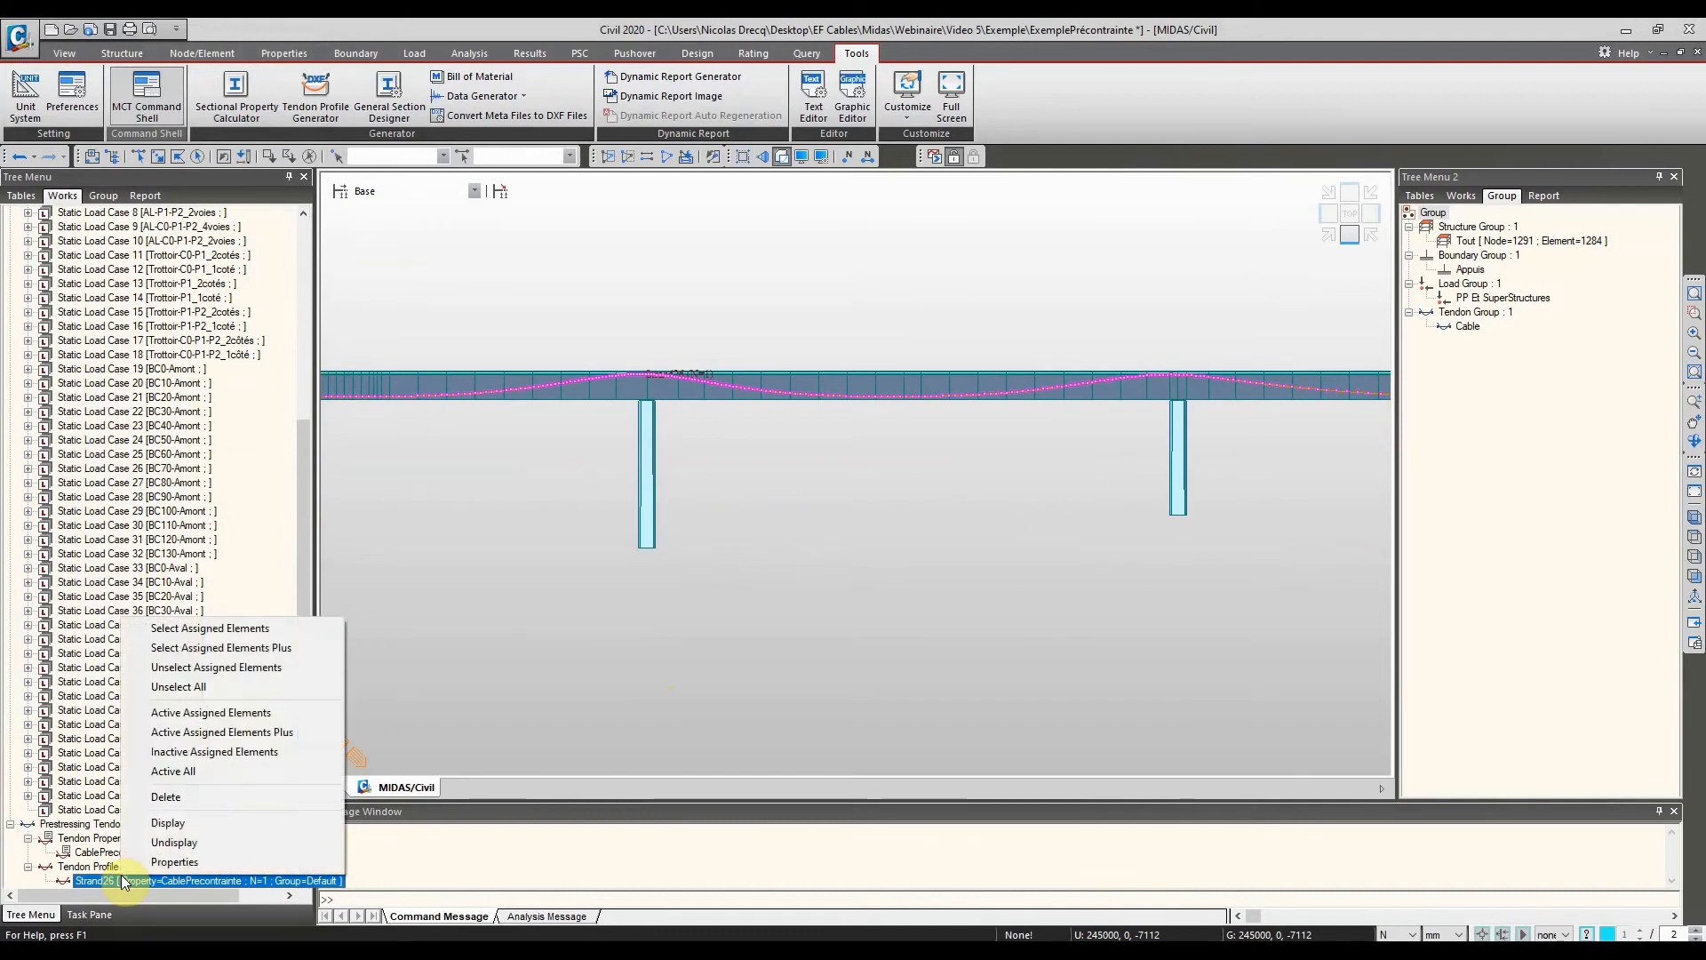
pyautogui.click(152, 861)
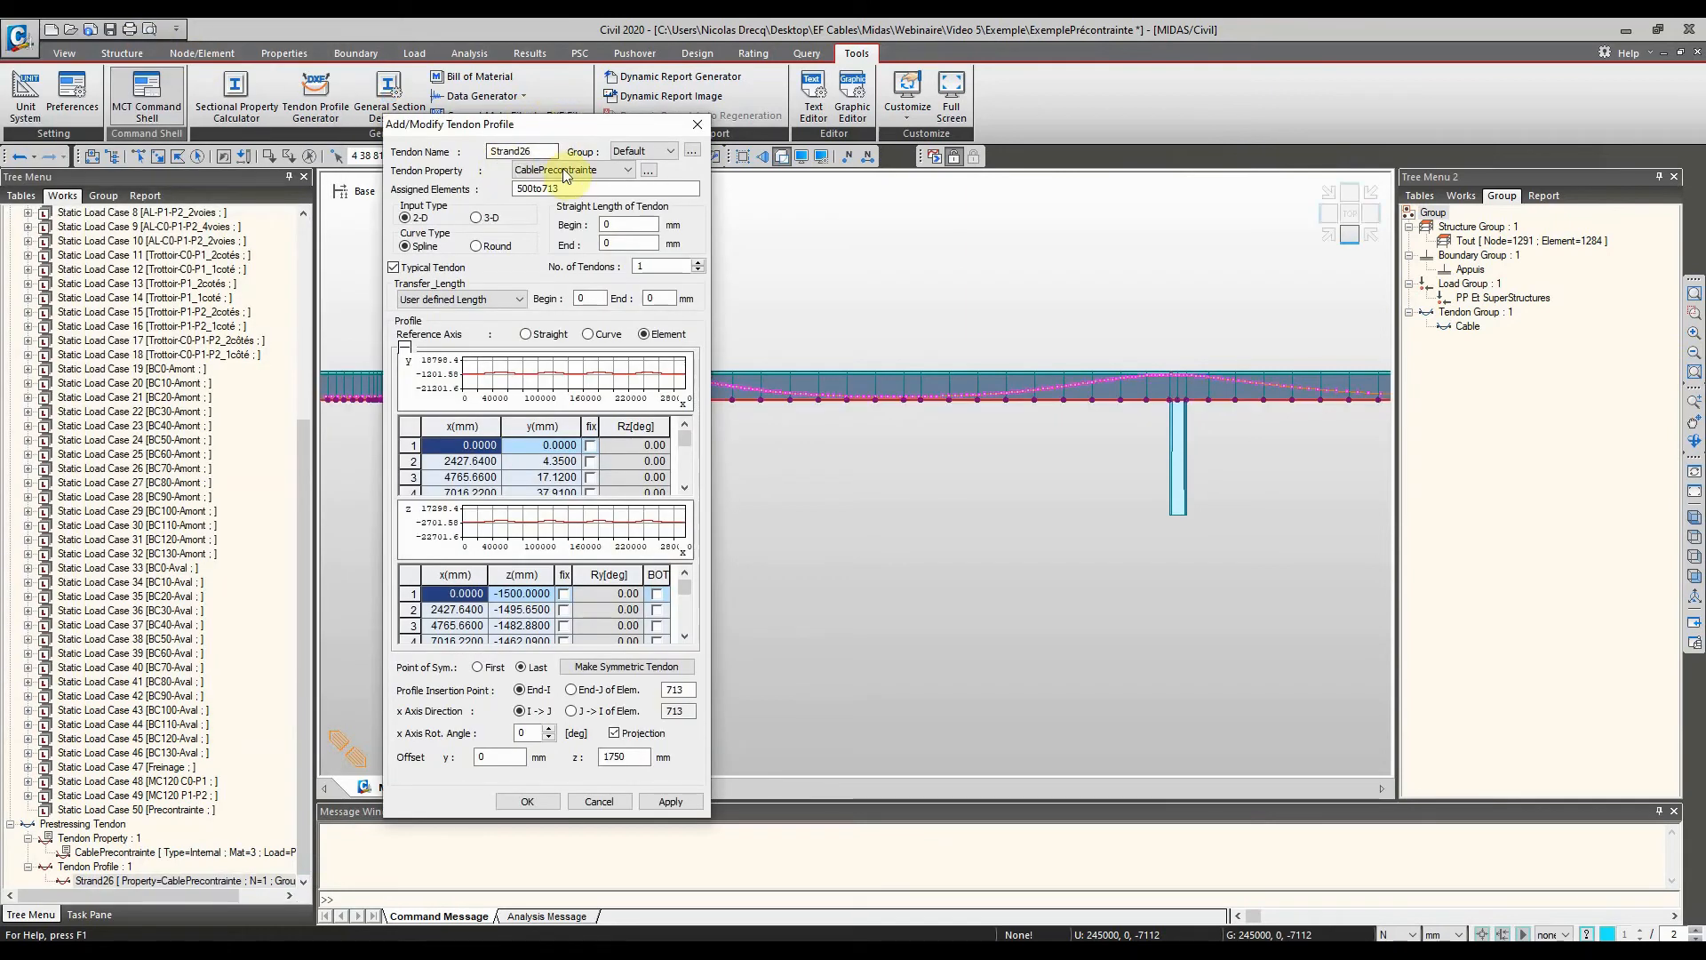
pyautogui.click(637, 152)
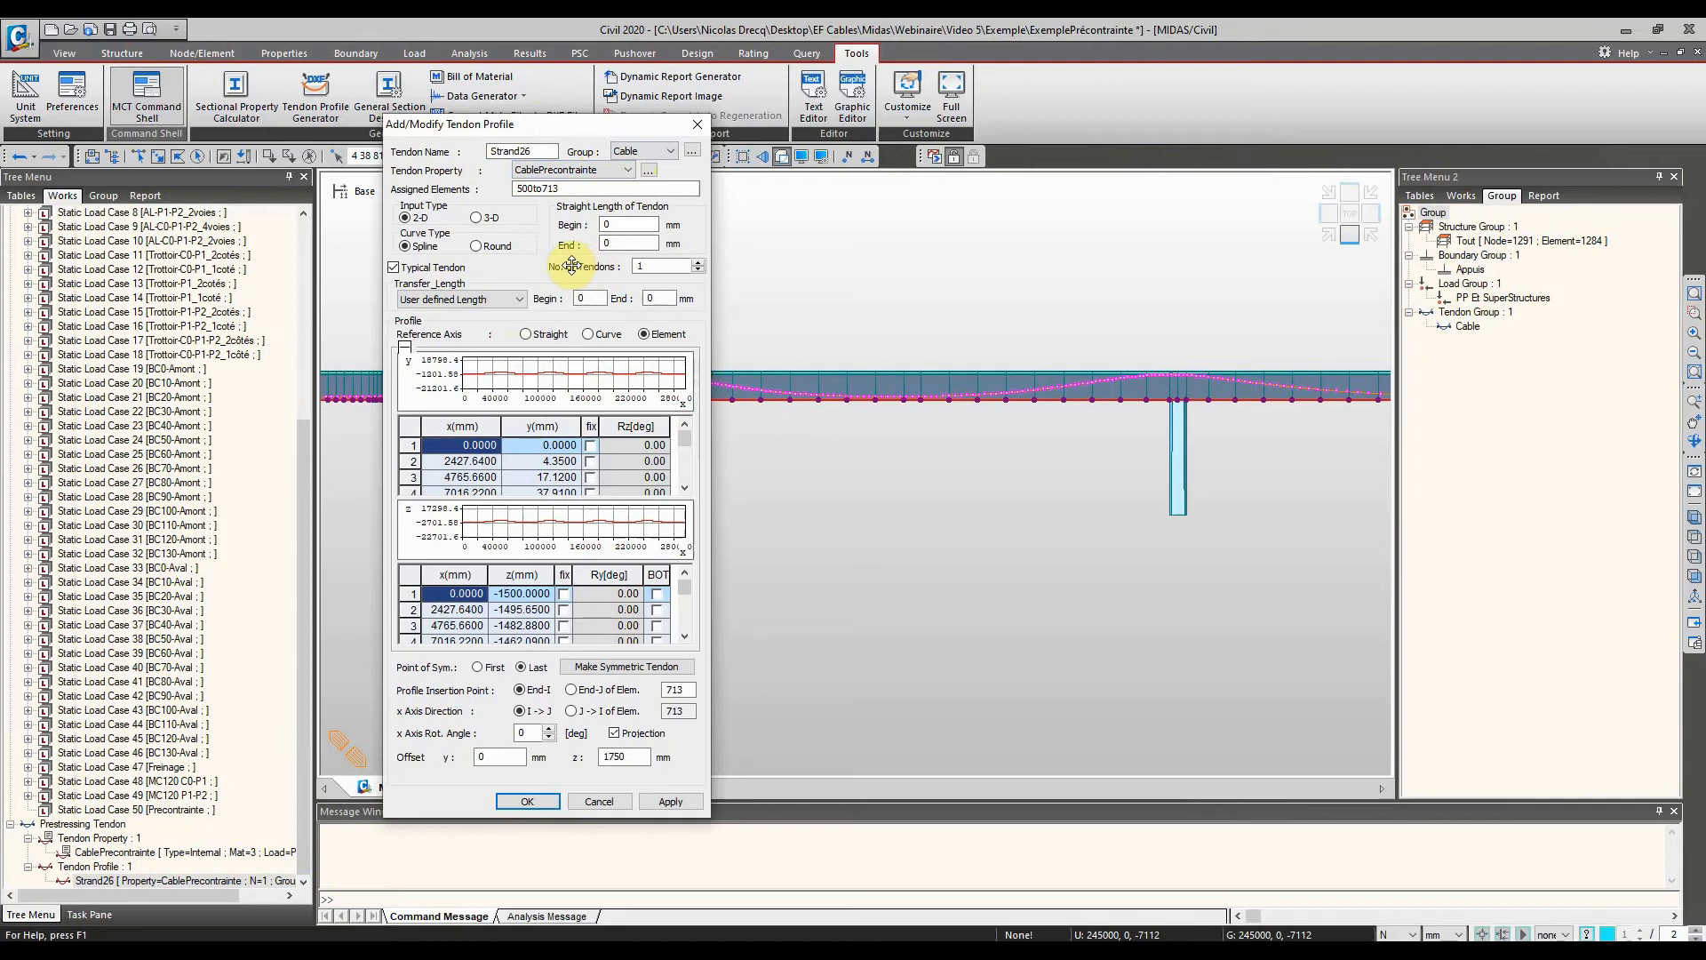
# Inspect the tendon at the deck's box section end, set Strand26's number of tendons to 20 and confirm the profile
pyautogui.doubleClick(641, 264)
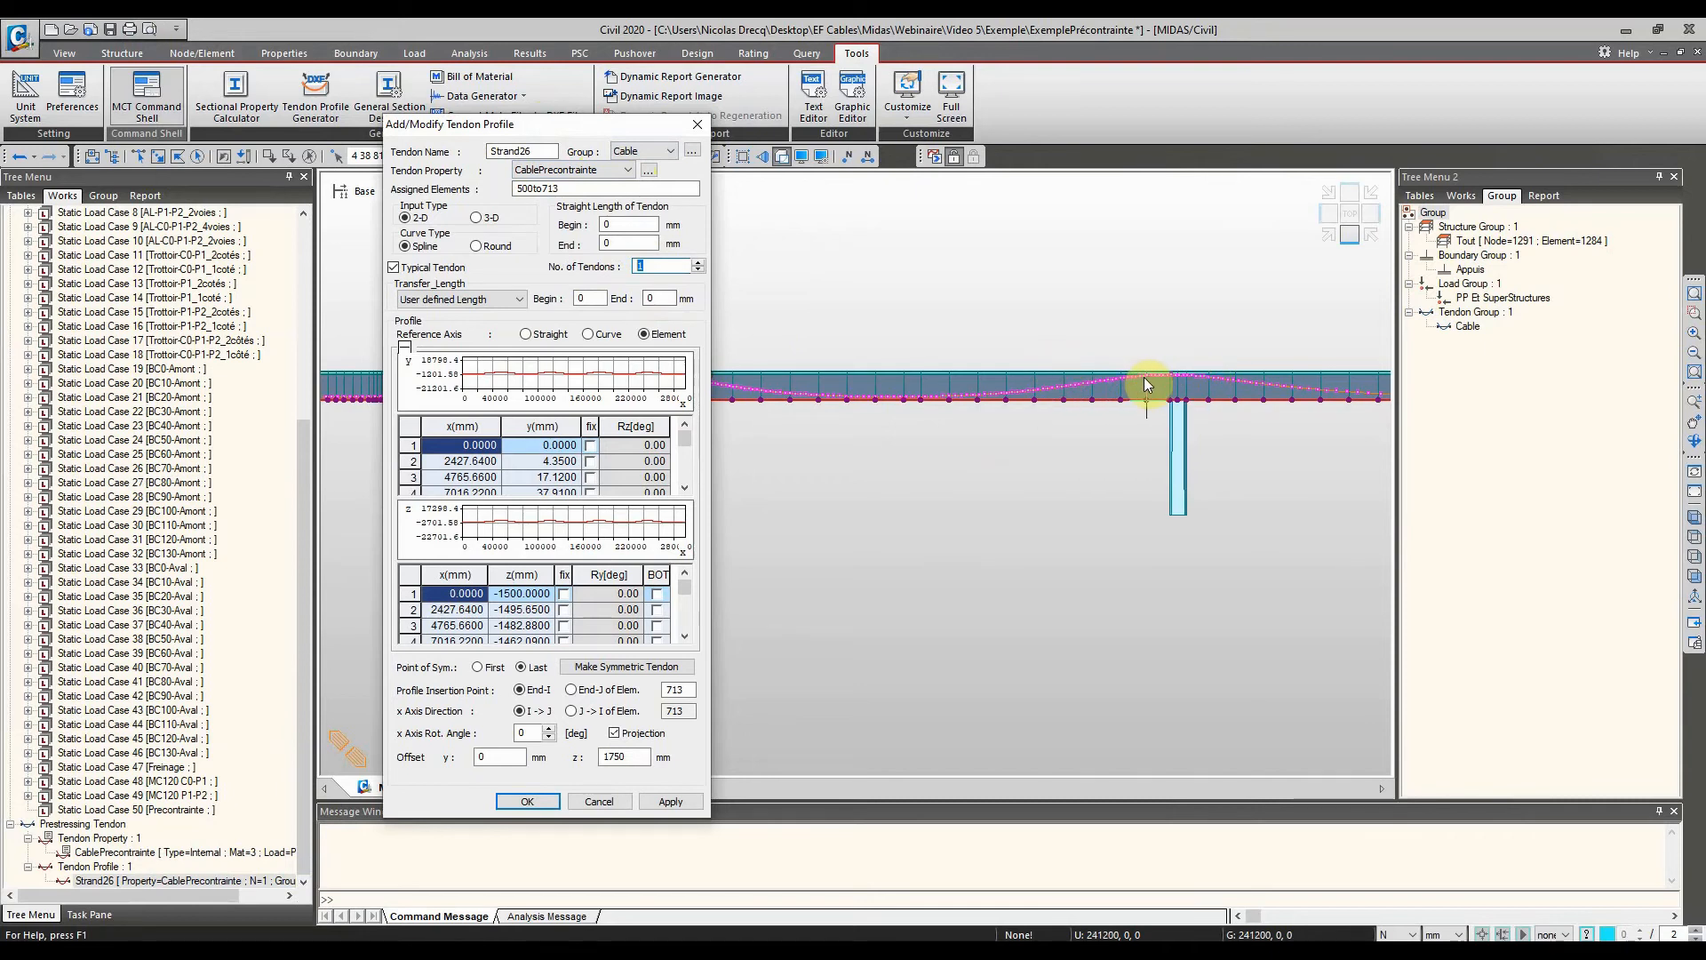
pyautogui.moveTo(1144, 376)
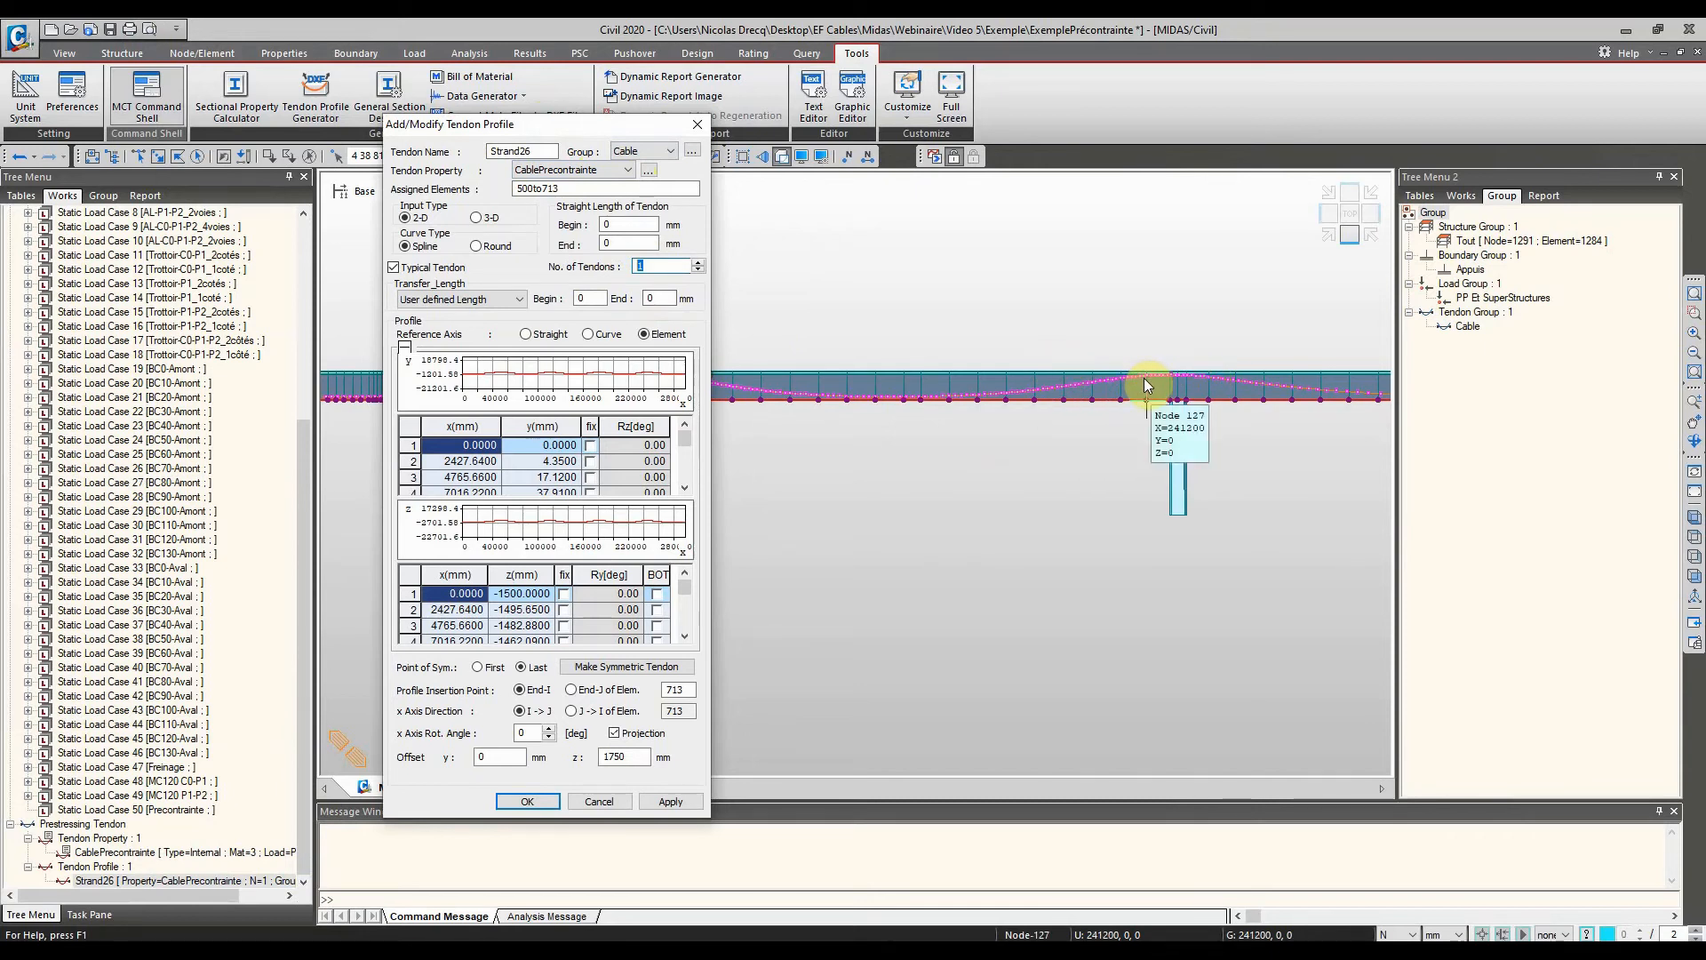
pyautogui.keyDown('ctrl'); pyautogui.moveTo(1117, 311); pyautogui.dragTo(918, 479, button='middle'); pyautogui.keyUp('ctrl')
pyautogui.keyDown('ctrl'); pyautogui.moveTo(1329, 354); pyautogui.dragTo(1253, 483, button='middle'); pyautogui.keyUp('ctrl')
pyautogui.keyDown('ctrl'); pyautogui.moveTo(918, 545); pyautogui.dragTo(1192, 488, button='middle'); pyautogui.keyUp('ctrl')
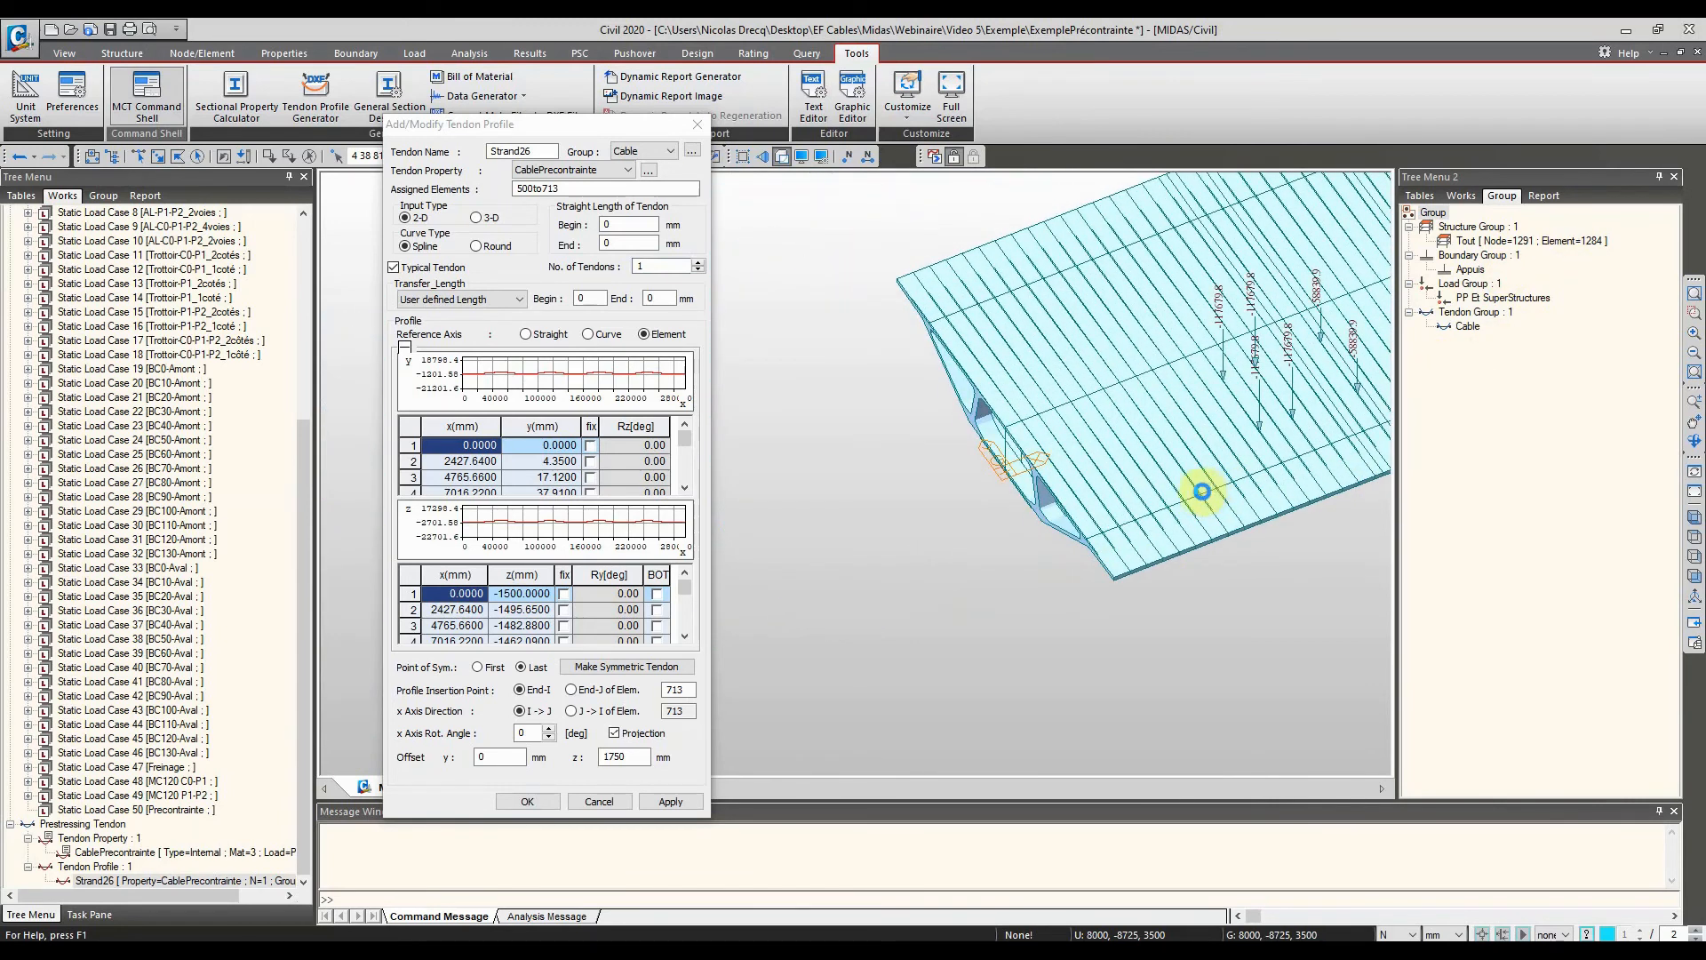
pyautogui.keyDown('ctrl'); pyautogui.moveTo(1000, 445); pyautogui.dragTo(1047, 384, button='middle'); pyautogui.keyUp('ctrl')
pyautogui.keyDown('ctrl'); pyautogui.moveTo(998, 648); pyautogui.dragTo(1032, 412, button='middle'); pyautogui.keyUp('ctrl')
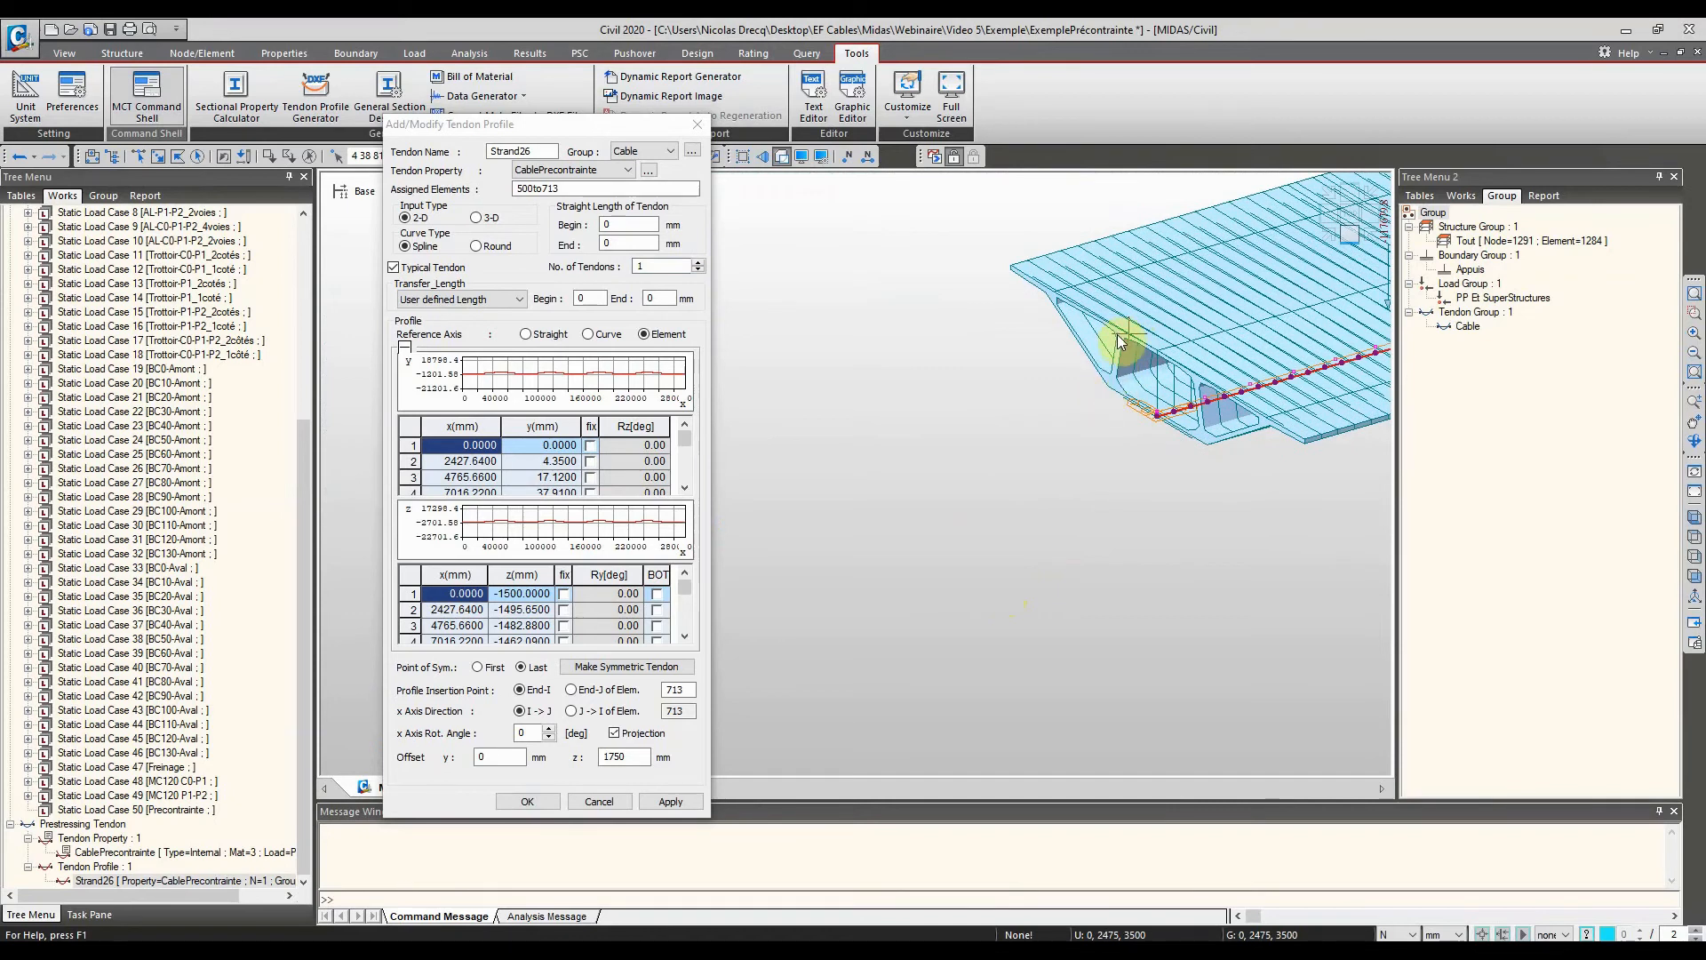
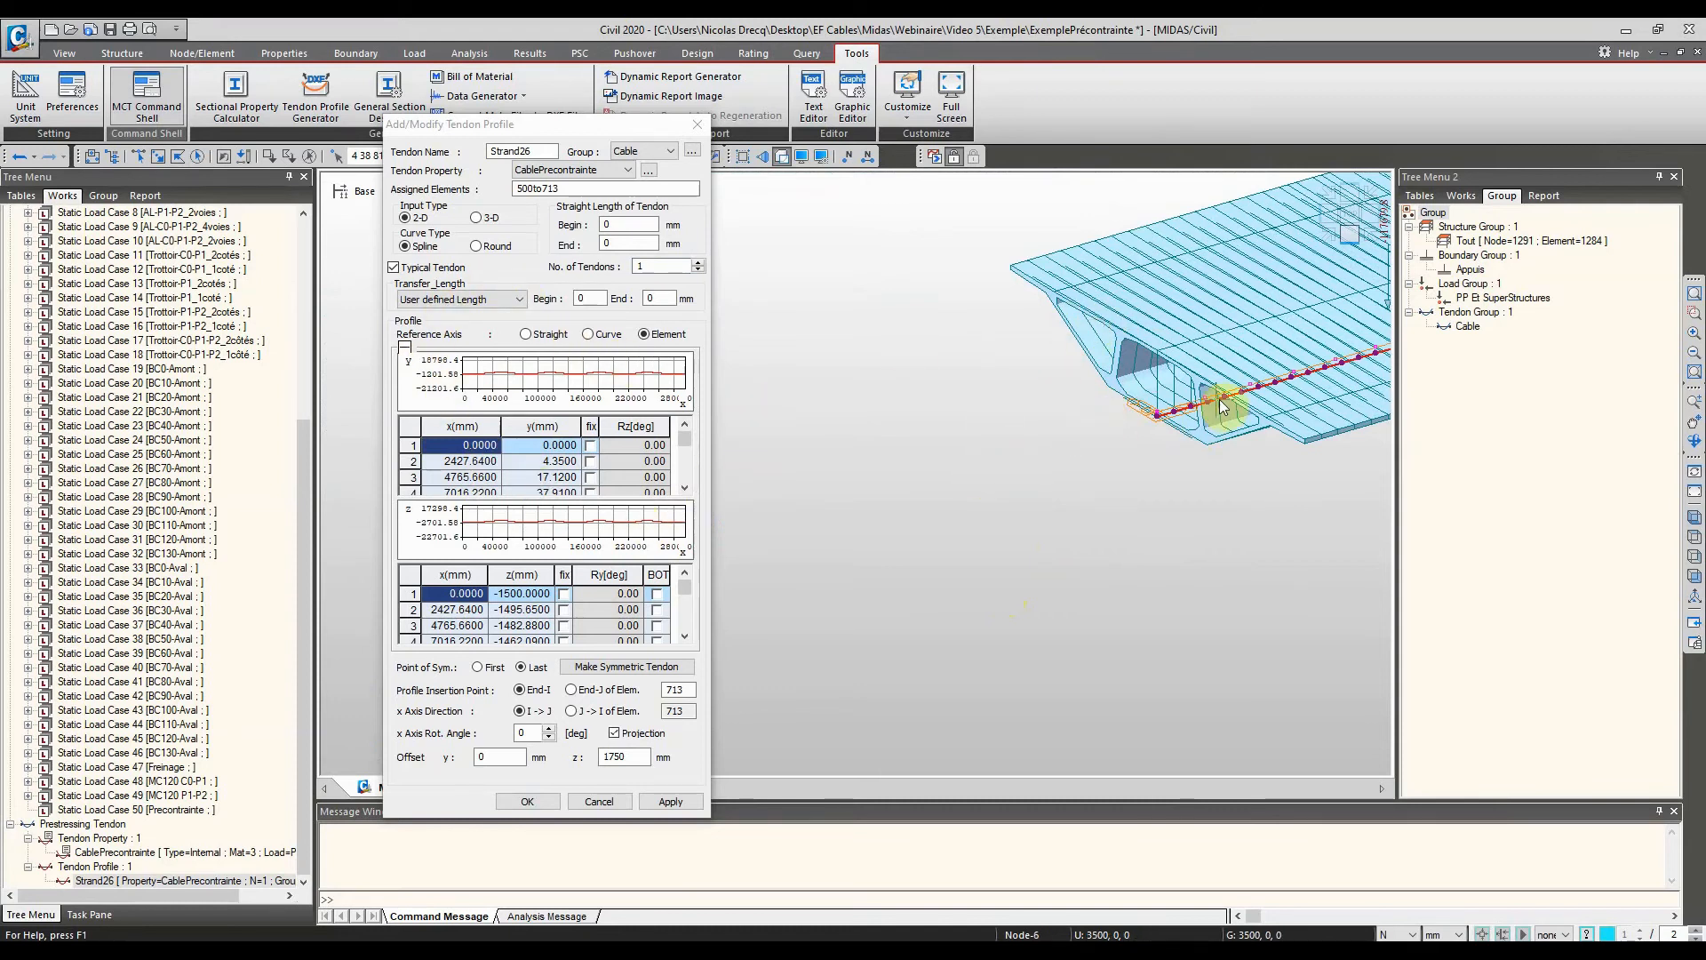
pyautogui.doubleClick(658, 265)
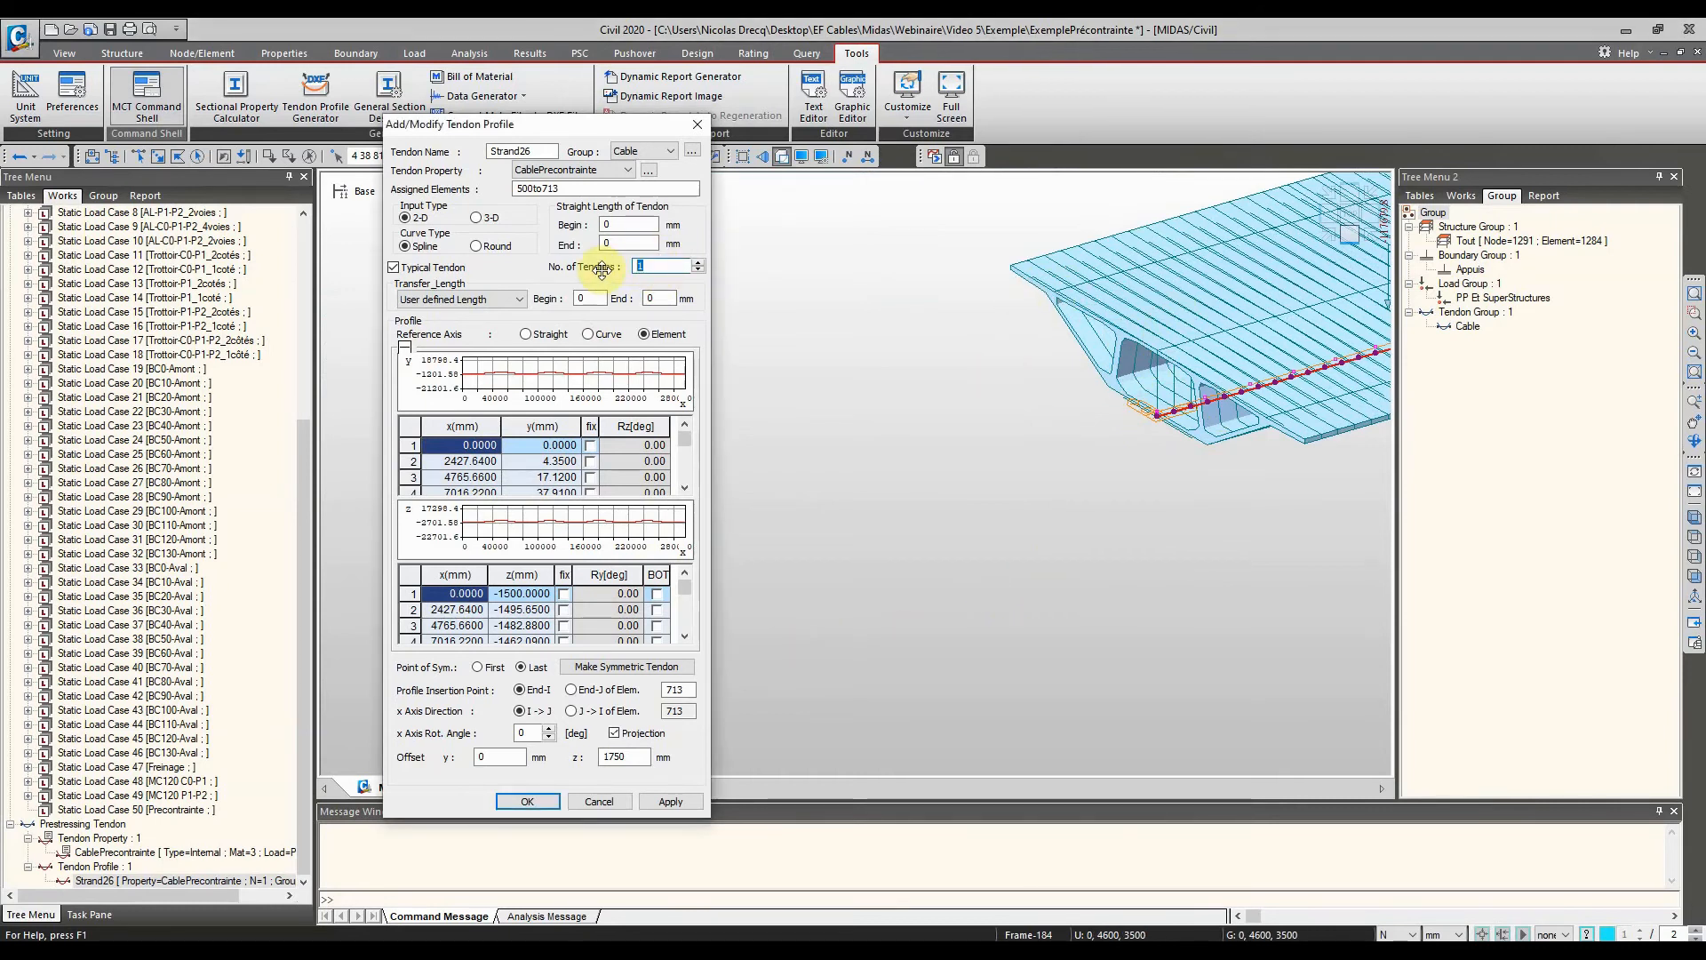
pyautogui.write('20')
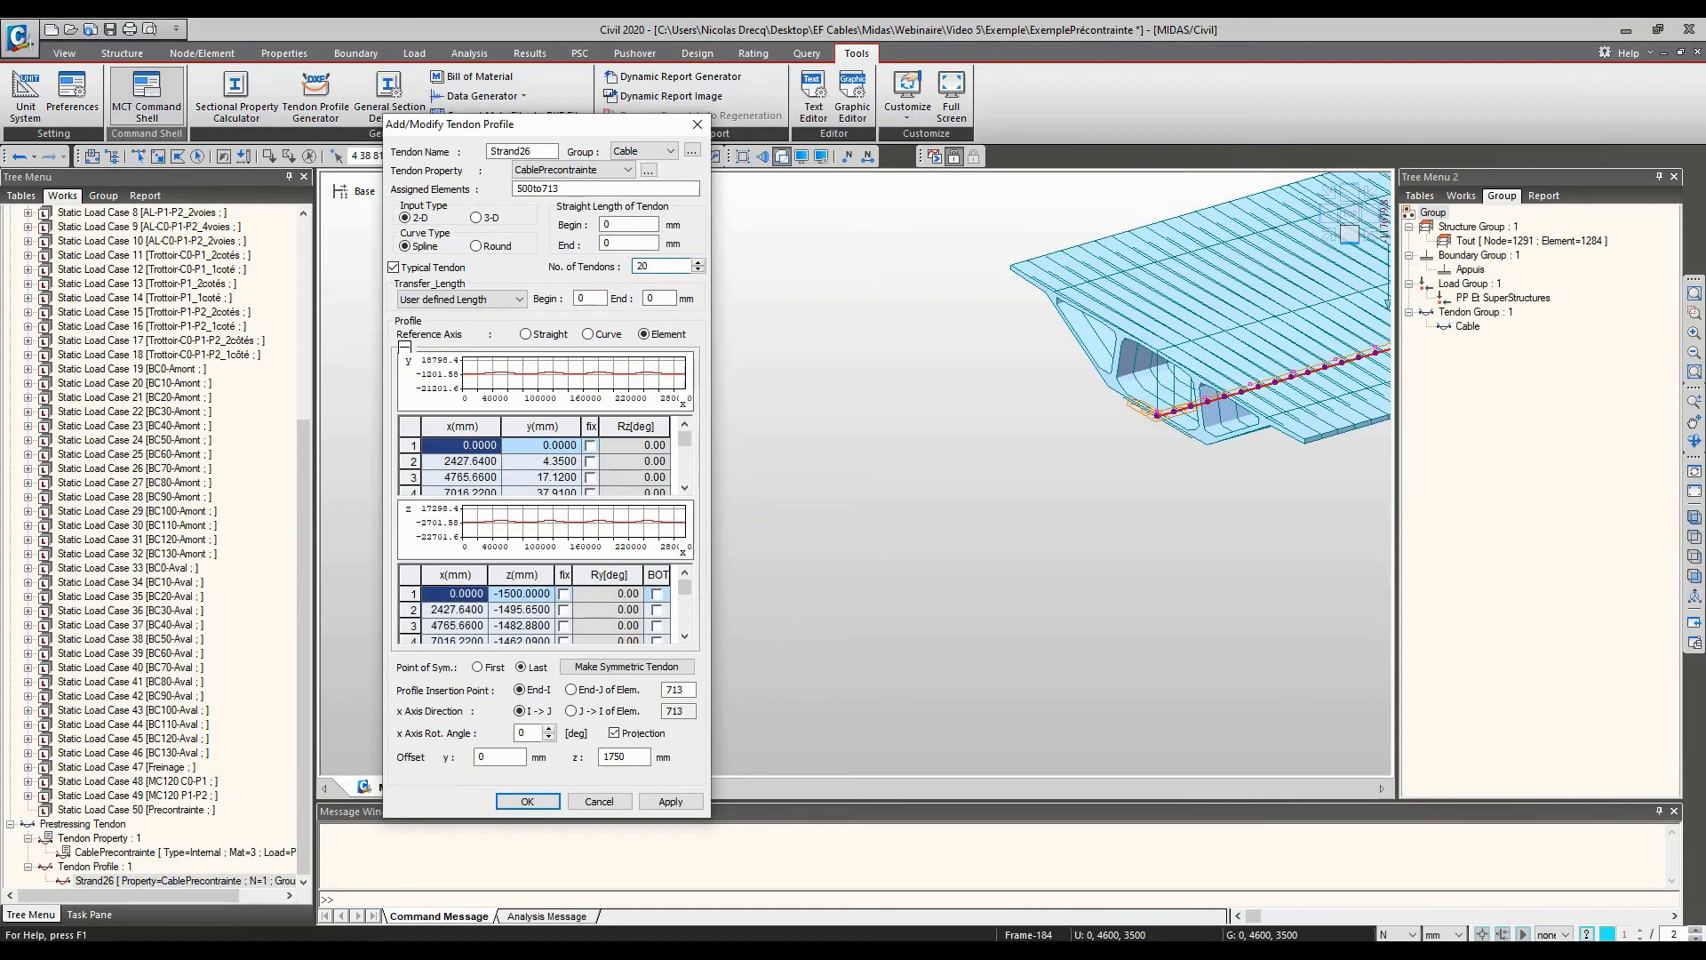
pyautogui.click(527, 802)
pyautogui.moveTo(1142, 411); pyautogui.dragTo(551, 548, button='middle')
pyautogui.scroll(-5, 574, 524)
pyautogui.moveTo(820, 205); pyautogui.dragTo(419, 372, button='middle')
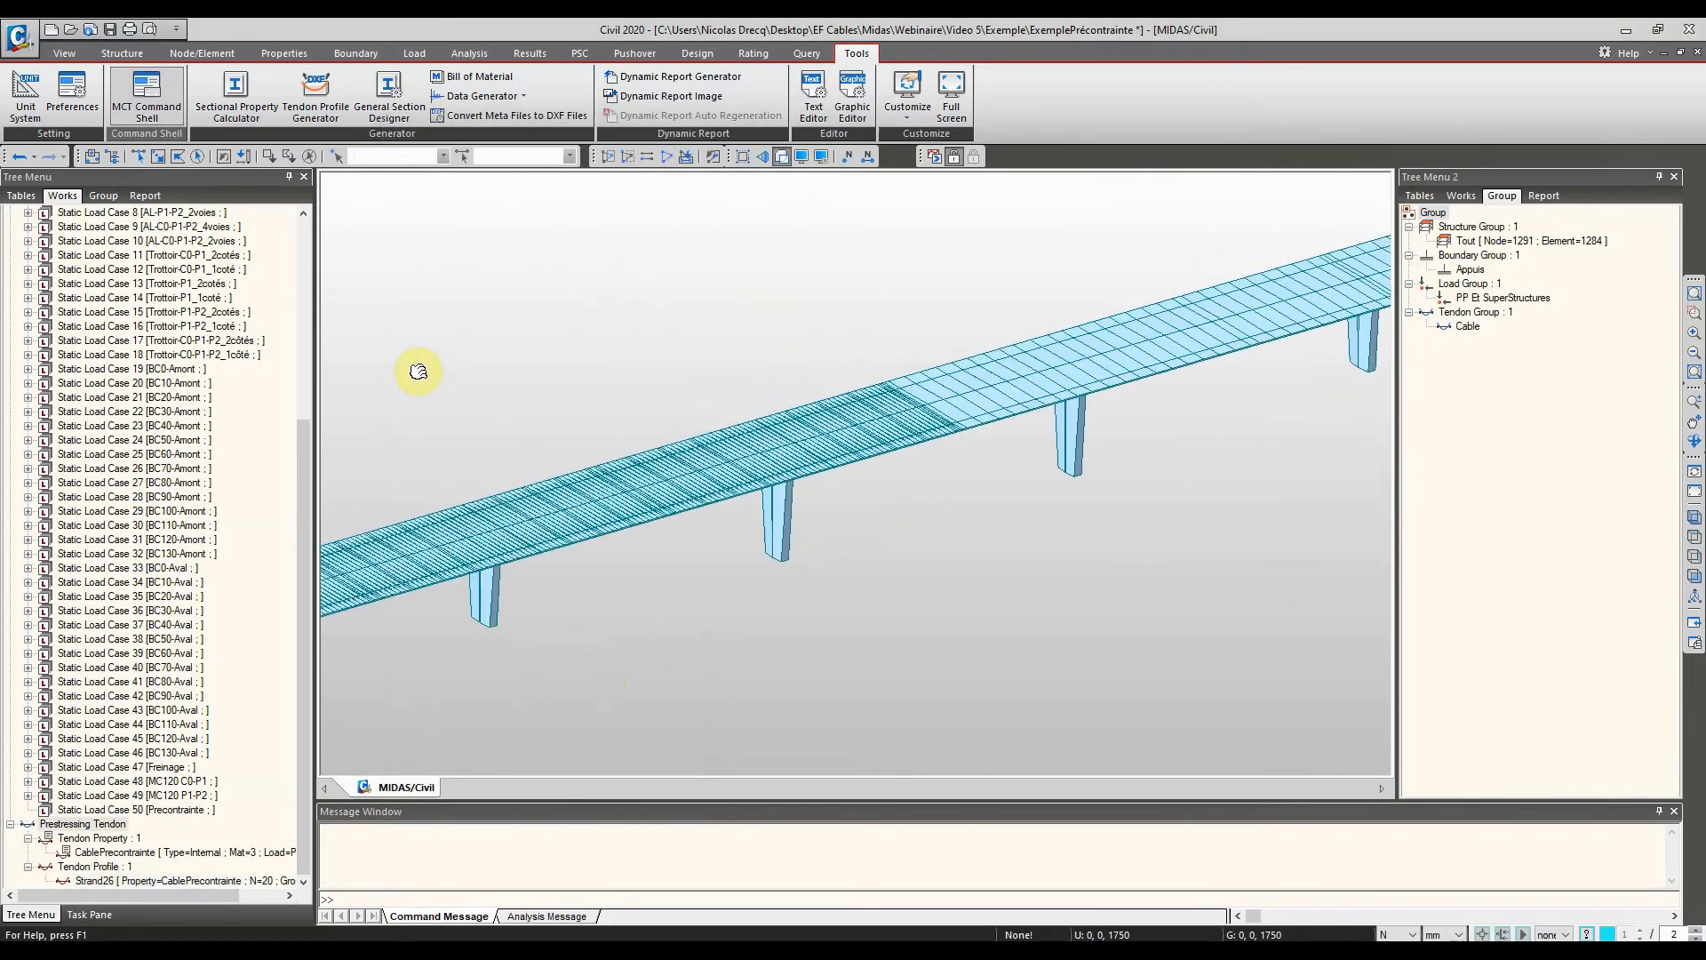
pyautogui.scroll(-5, 558, 343)
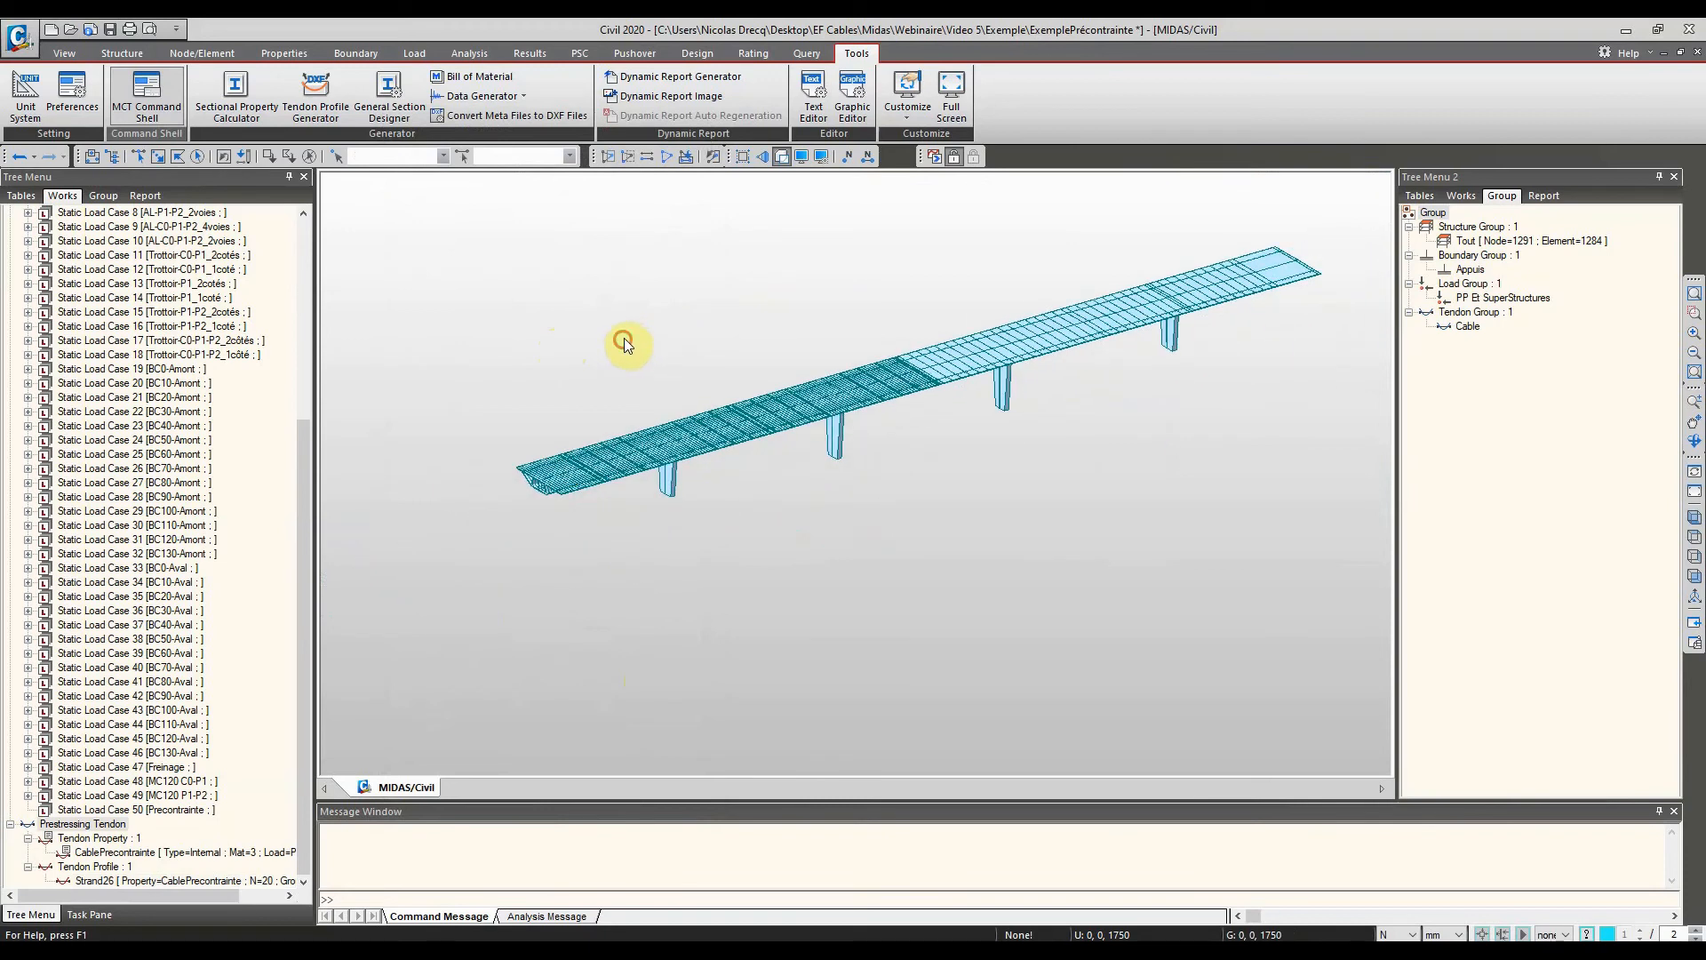
# Start a new construction stage named BetonnageCintre with a duration of 15 days
pyautogui.click(457, 51)
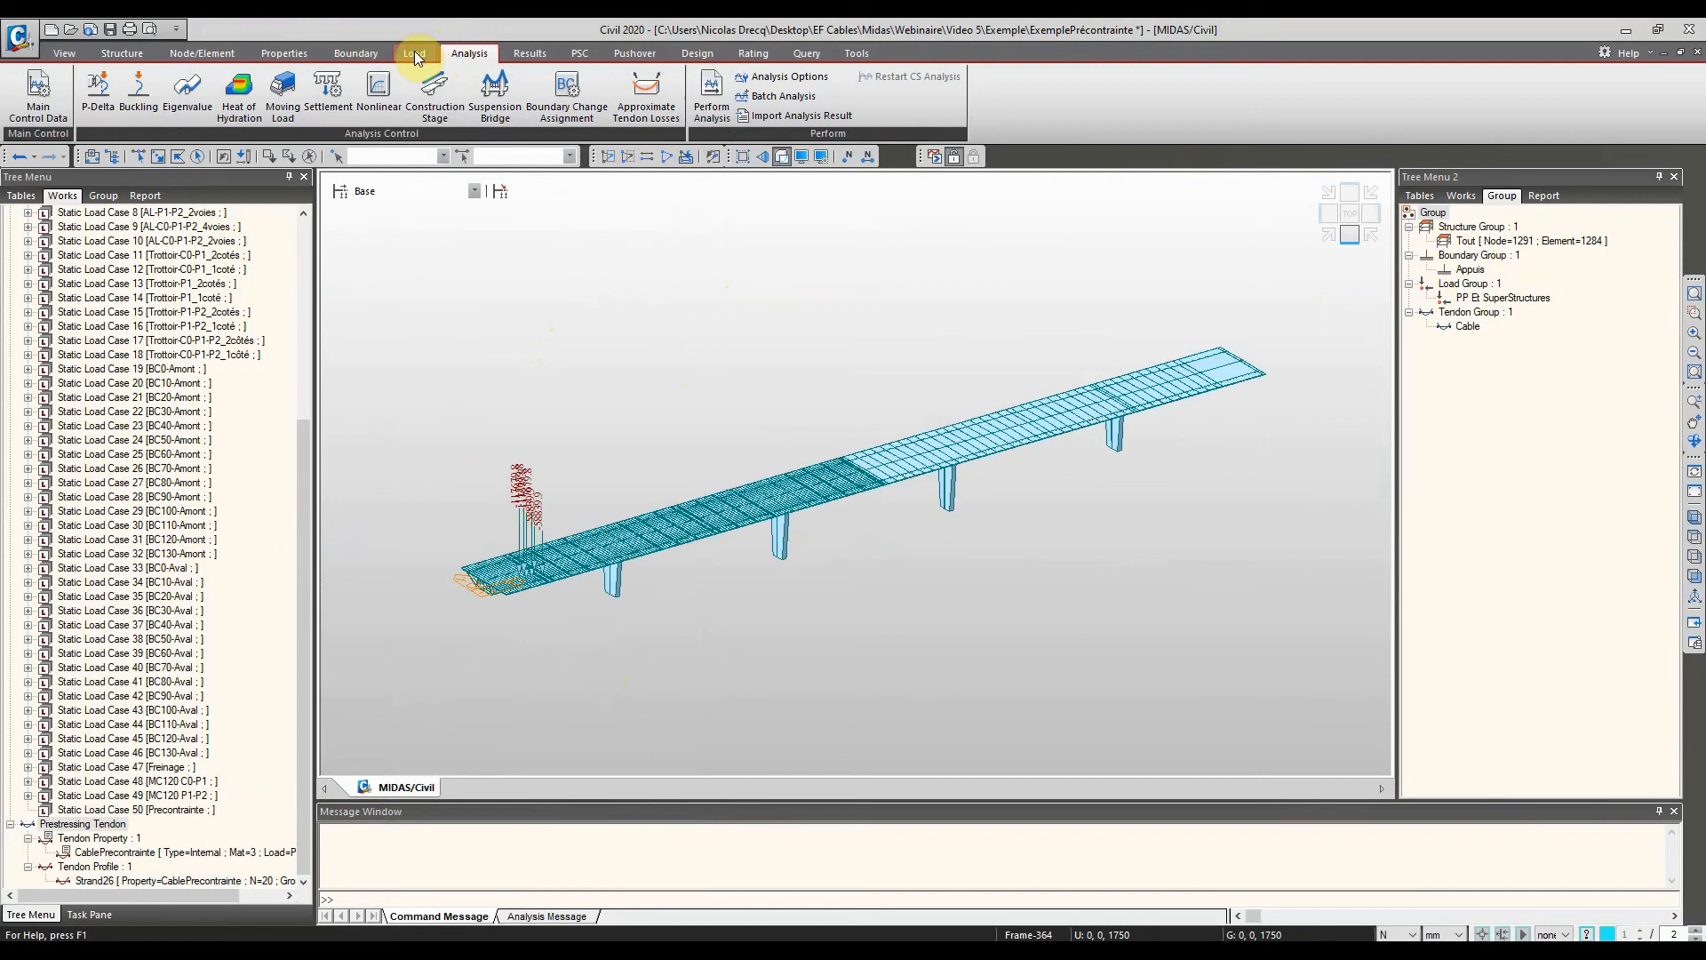
pyautogui.click(415, 54)
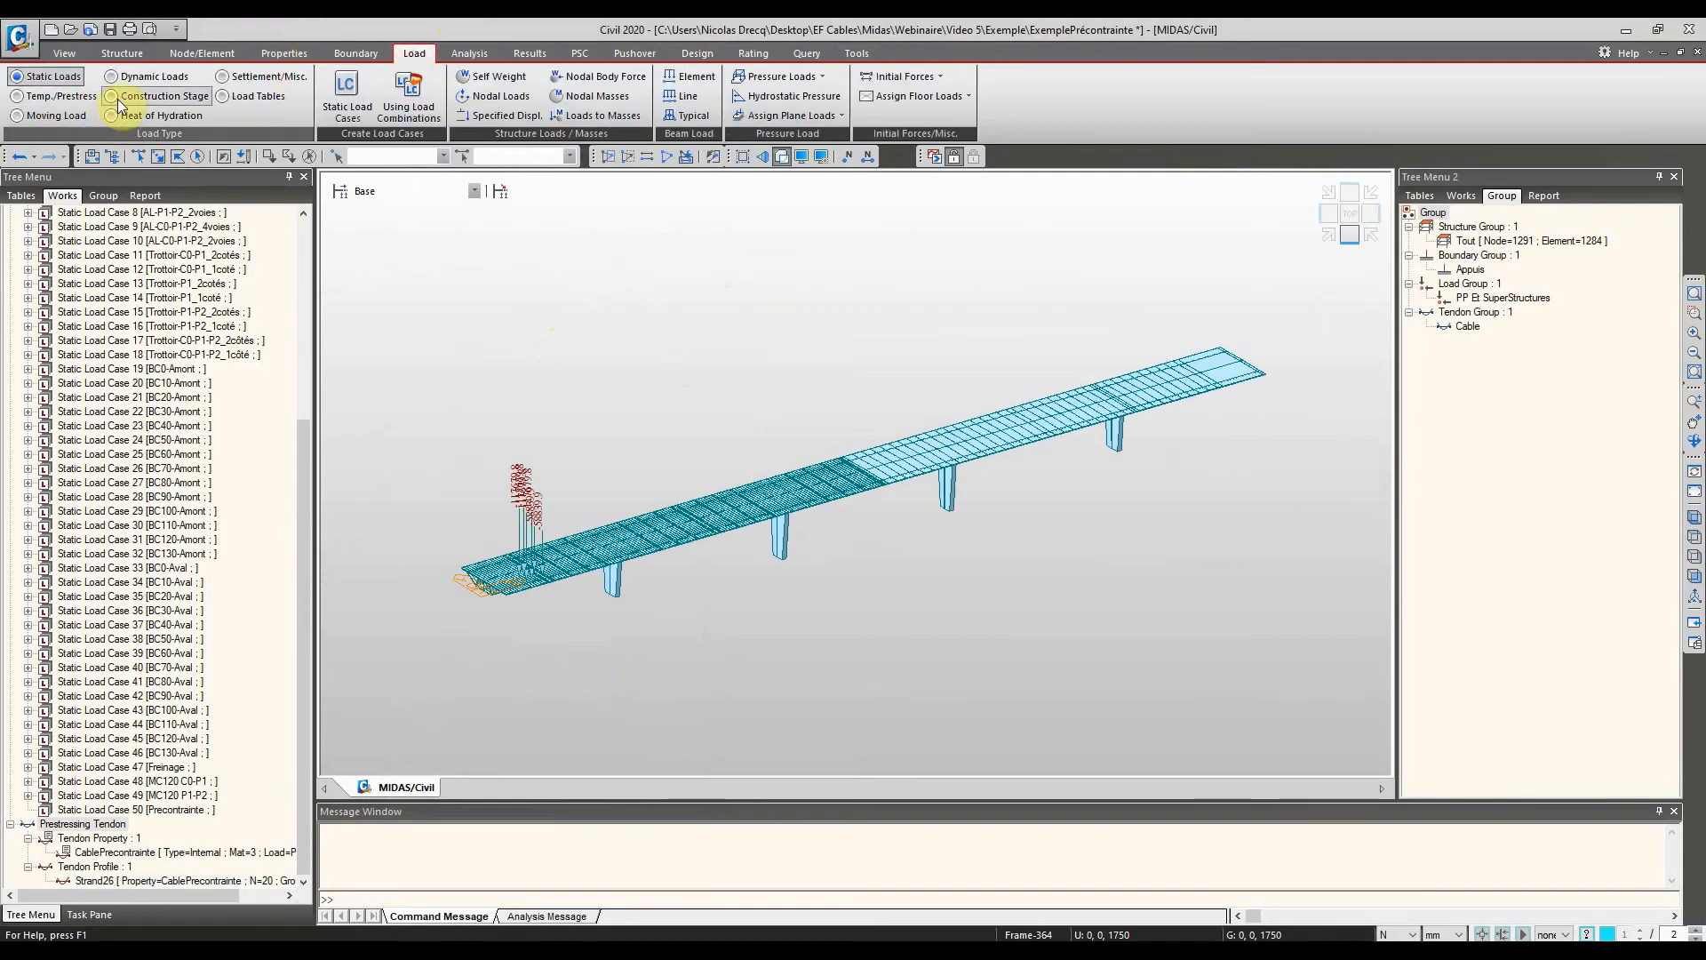
pyautogui.click(146, 96)
pyautogui.click(347, 109)
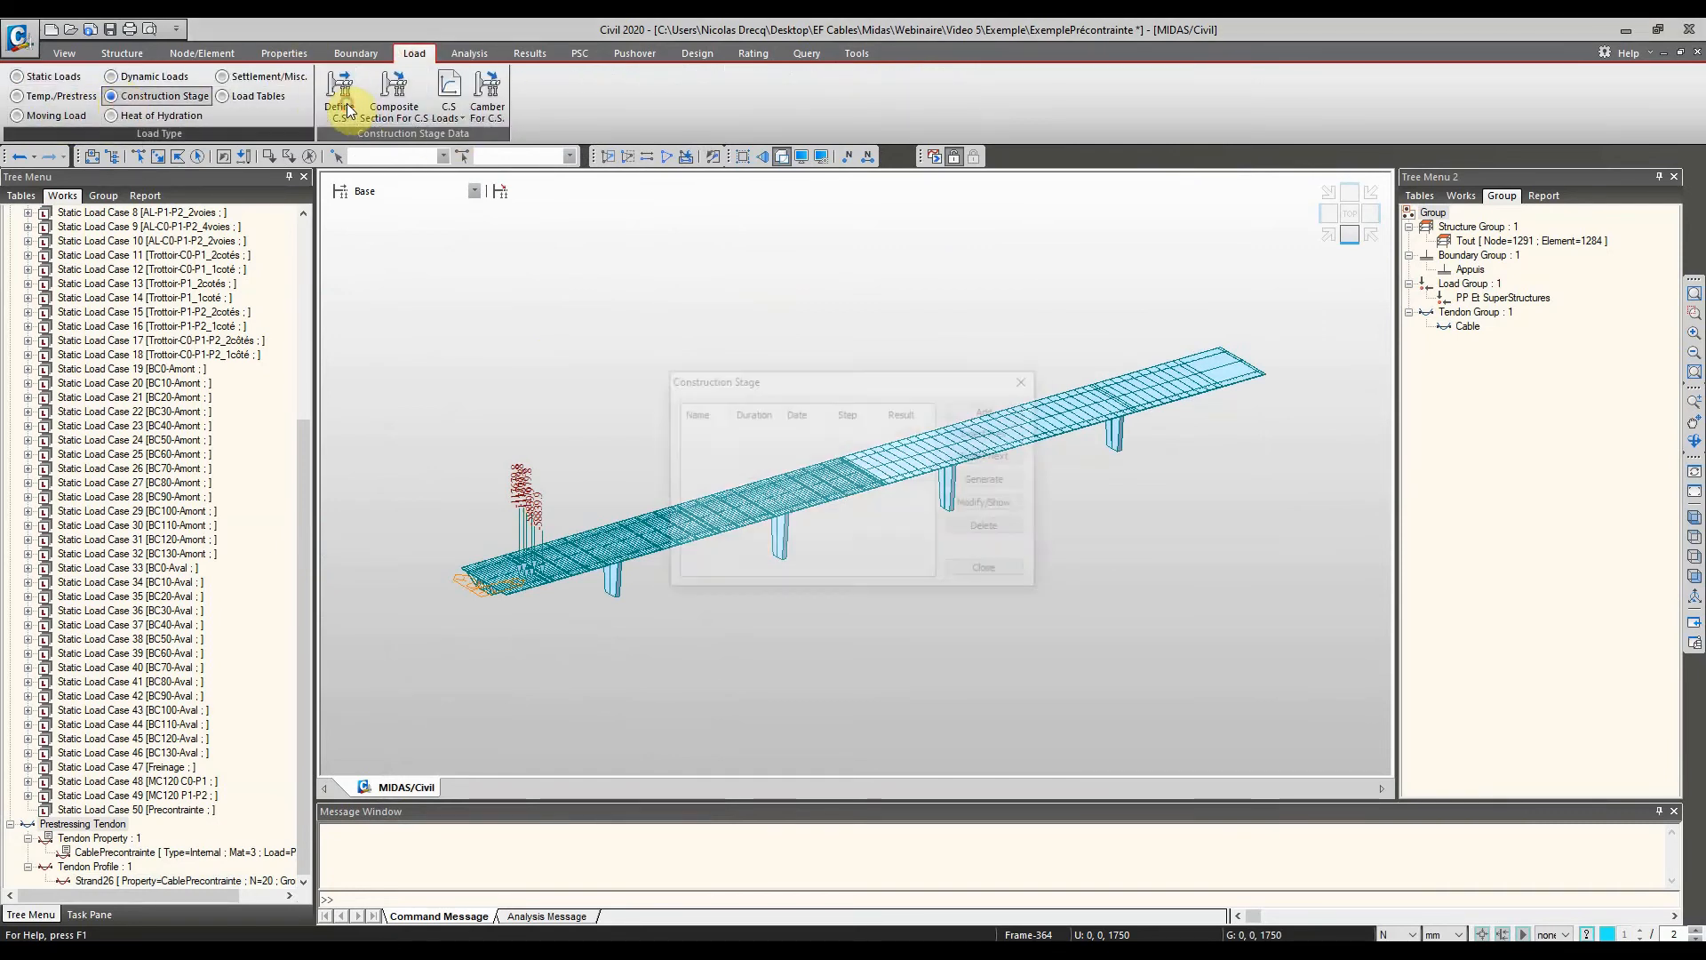
pyautogui.click(989, 412)
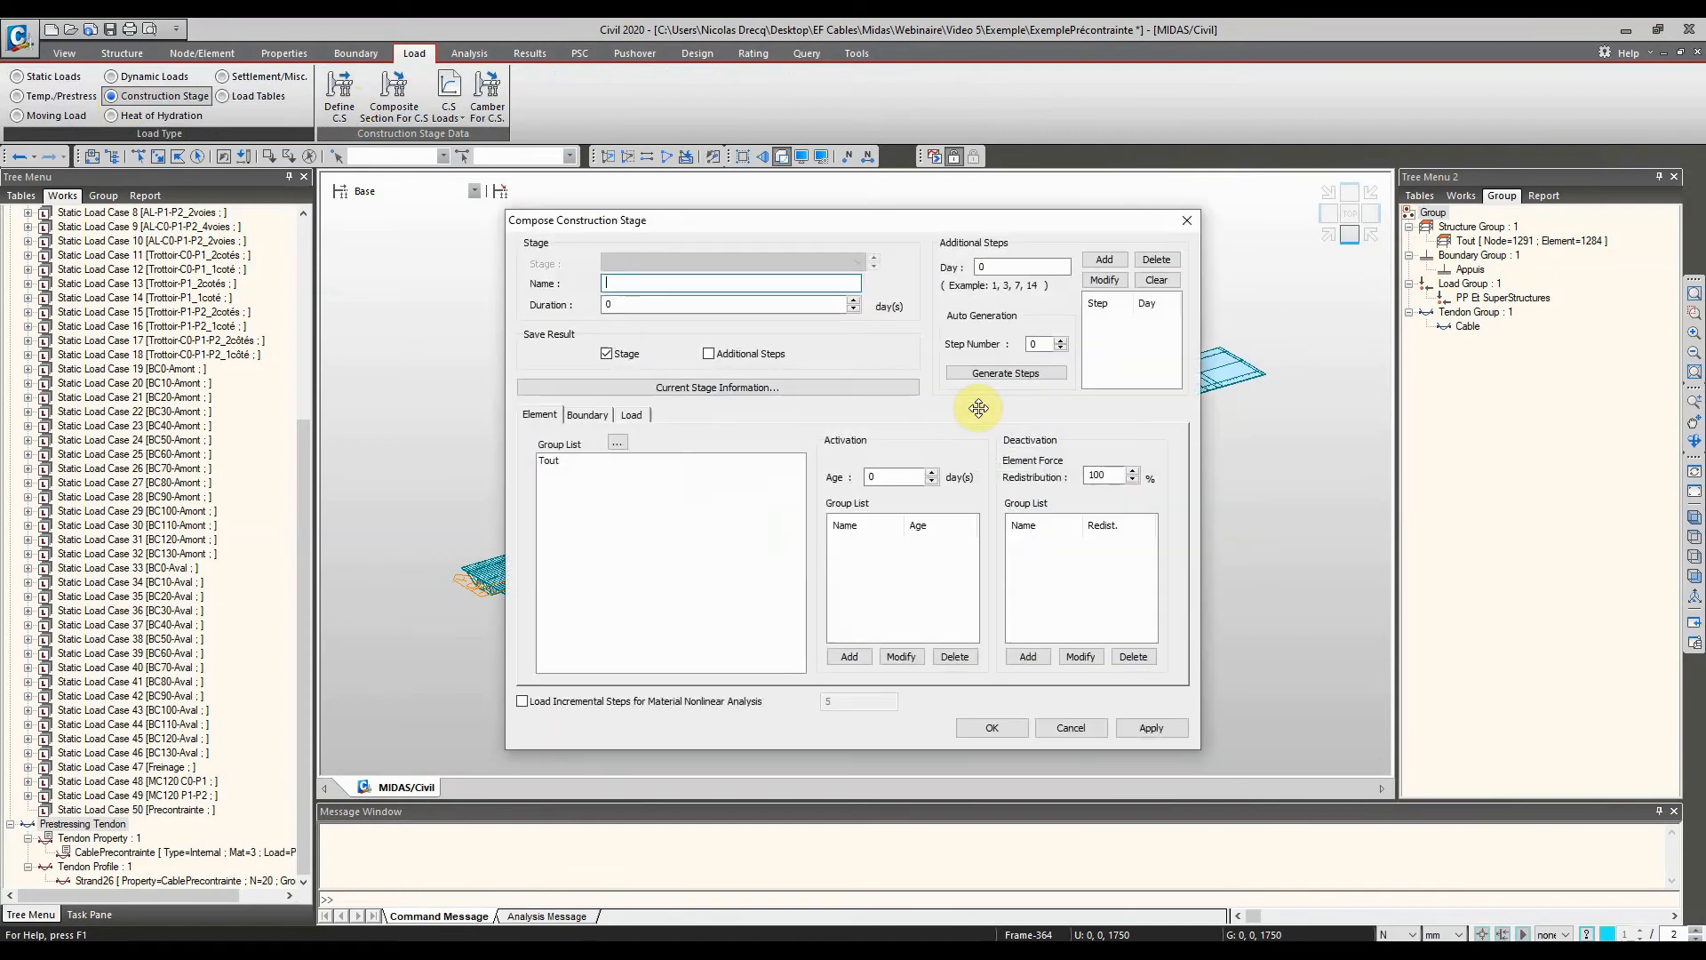
pyautogui.write('BetonnageCintre')
pyautogui.press('Tab')
pyautogui.write('15')
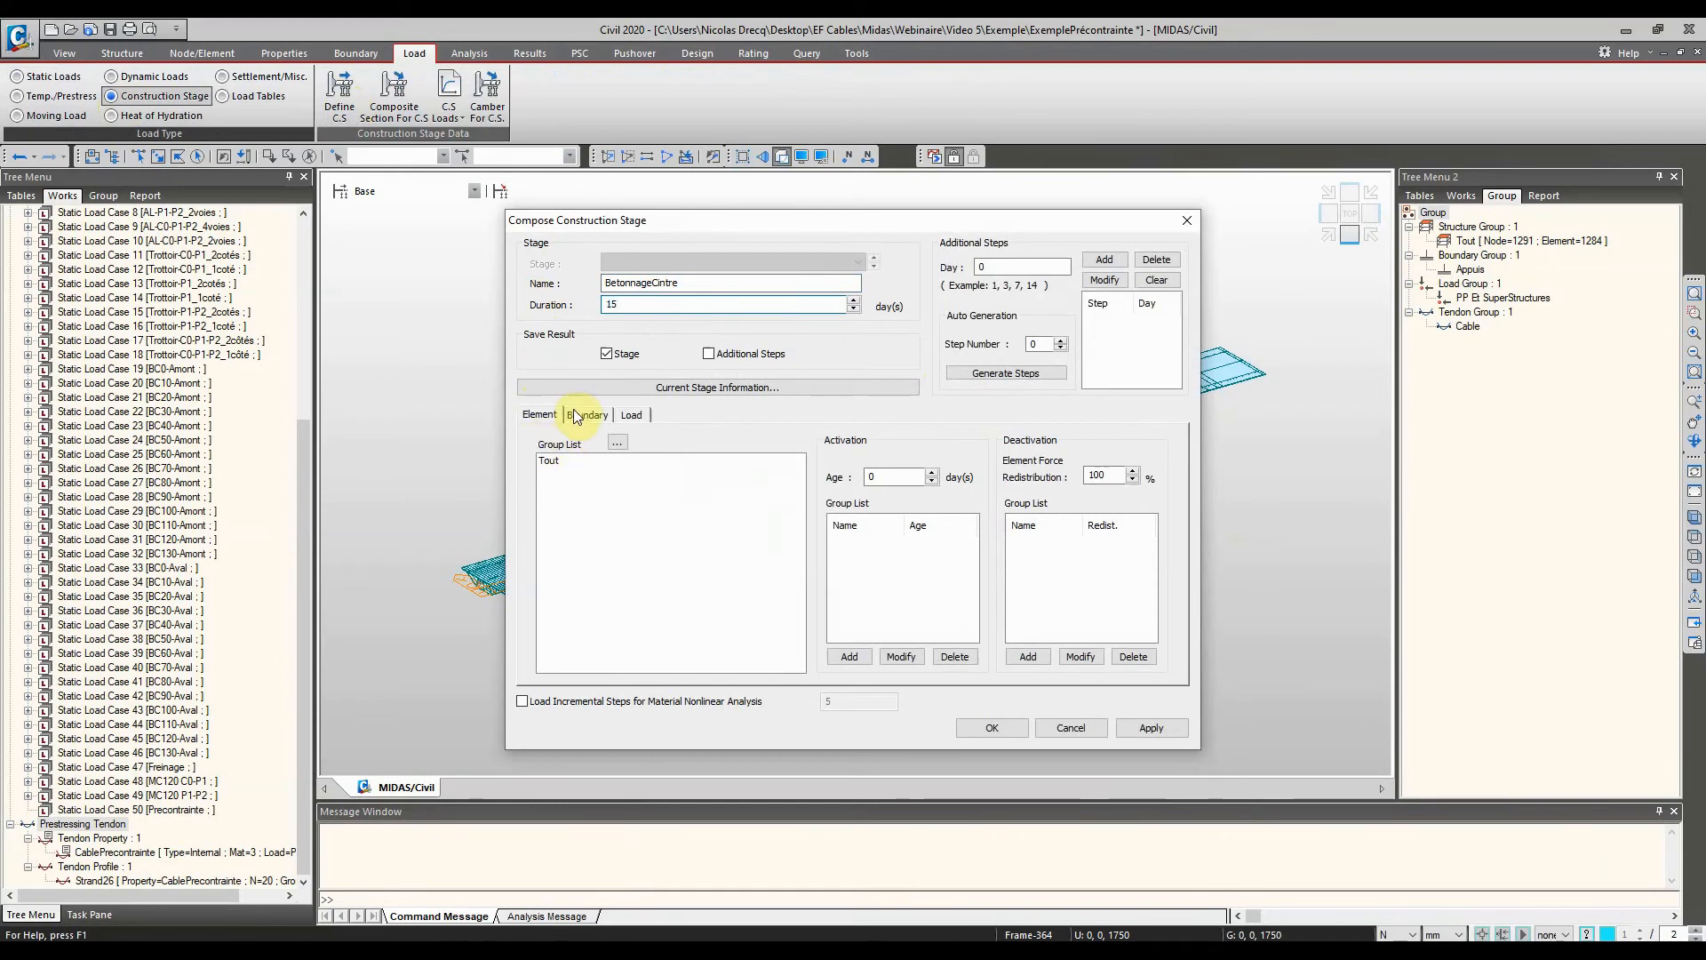
# Activate the Tout element group and the Appuis boundary group, in deformed position, in the BetonnageCintre stage
pyautogui.click(559, 460)
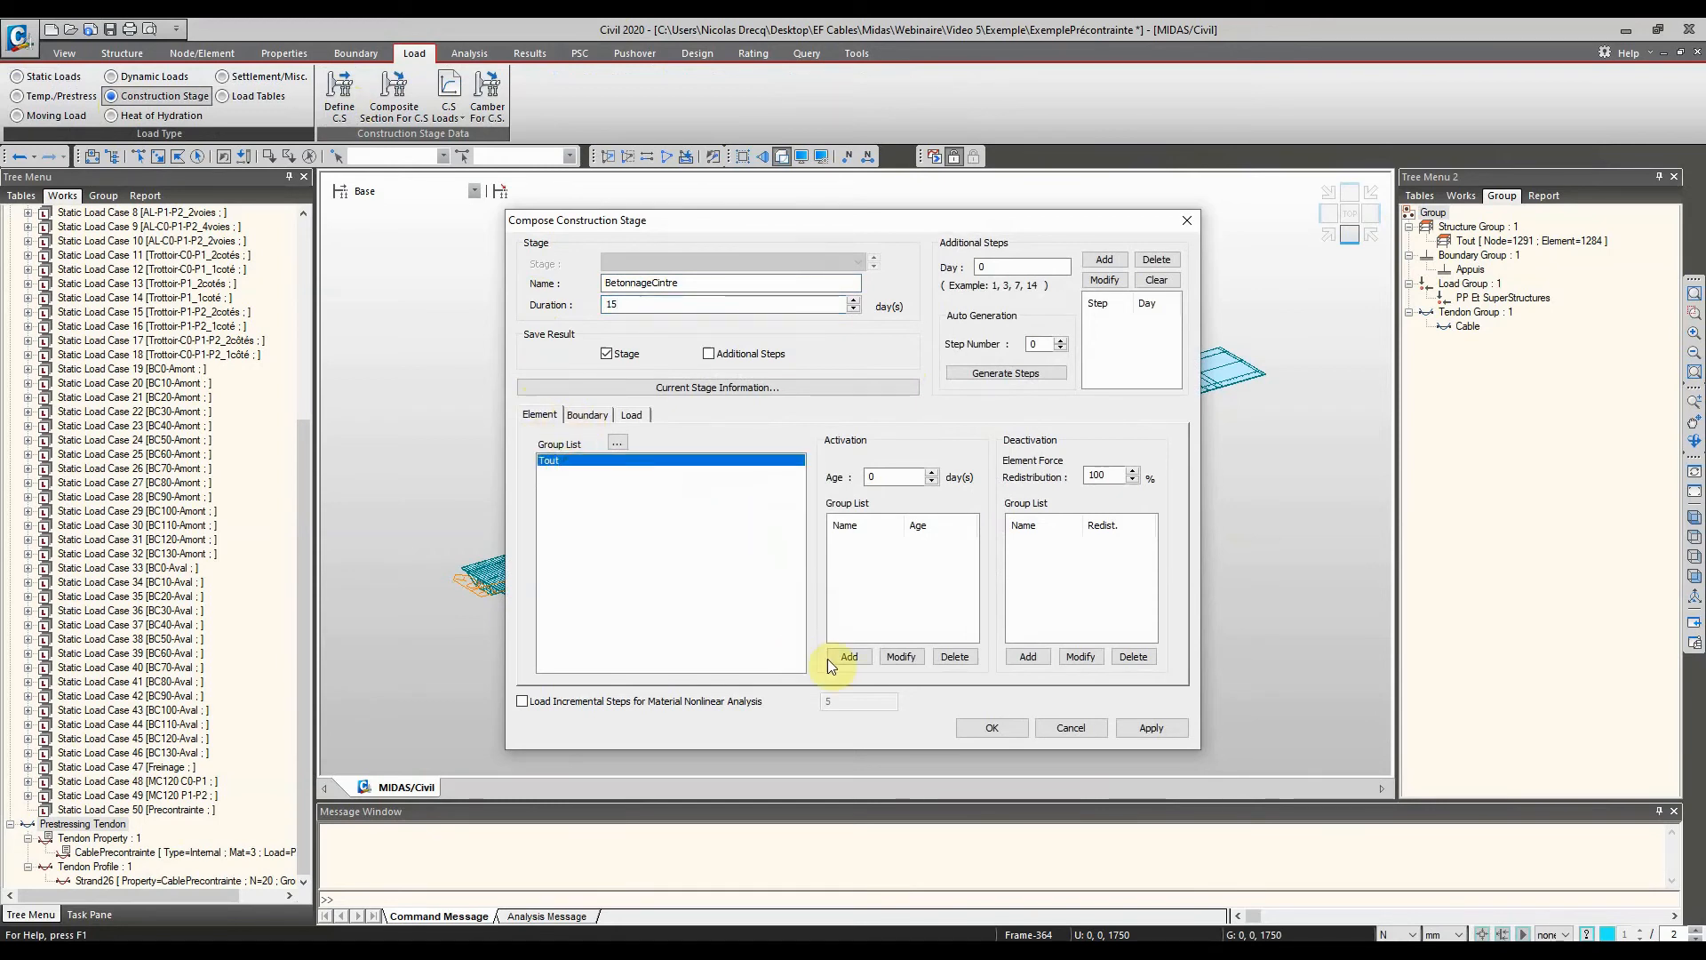
pyautogui.click(850, 656)
pyautogui.click(578, 416)
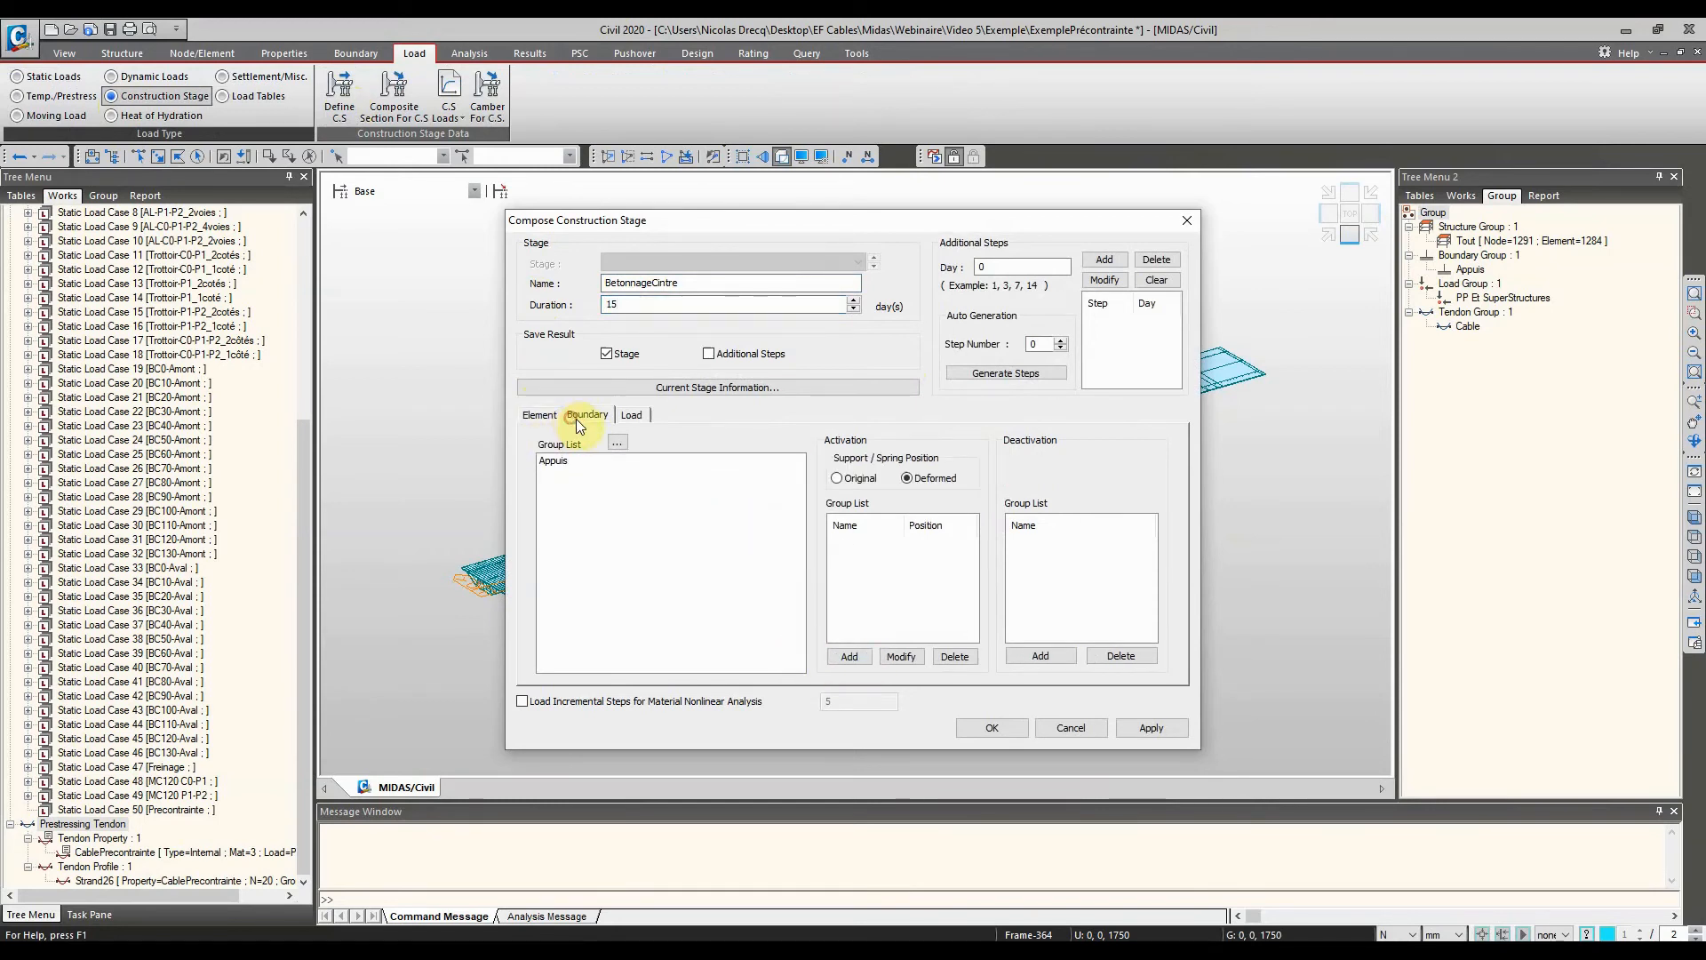
pyautogui.click(553, 460)
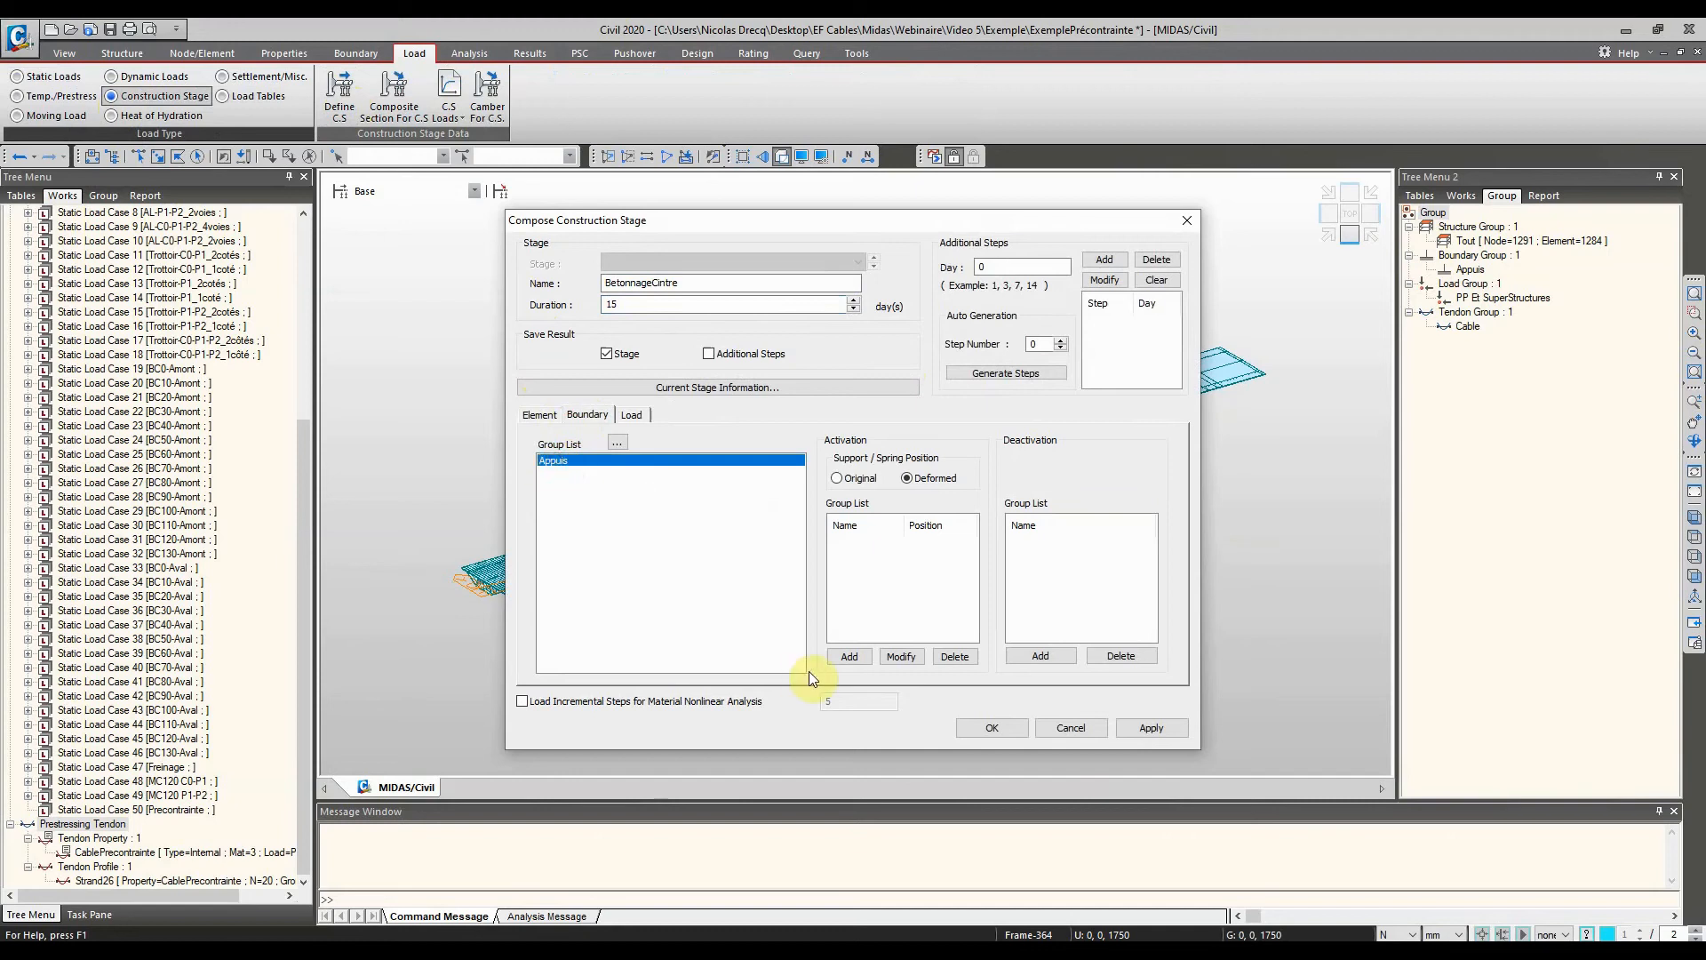
pyautogui.click(855, 662)
# Activate the PP Et SuperStructures load group on the first day of BetonnageCintre, review the activated groups and confirm the stage
pyautogui.click(636, 418)
pyautogui.click(567, 462)
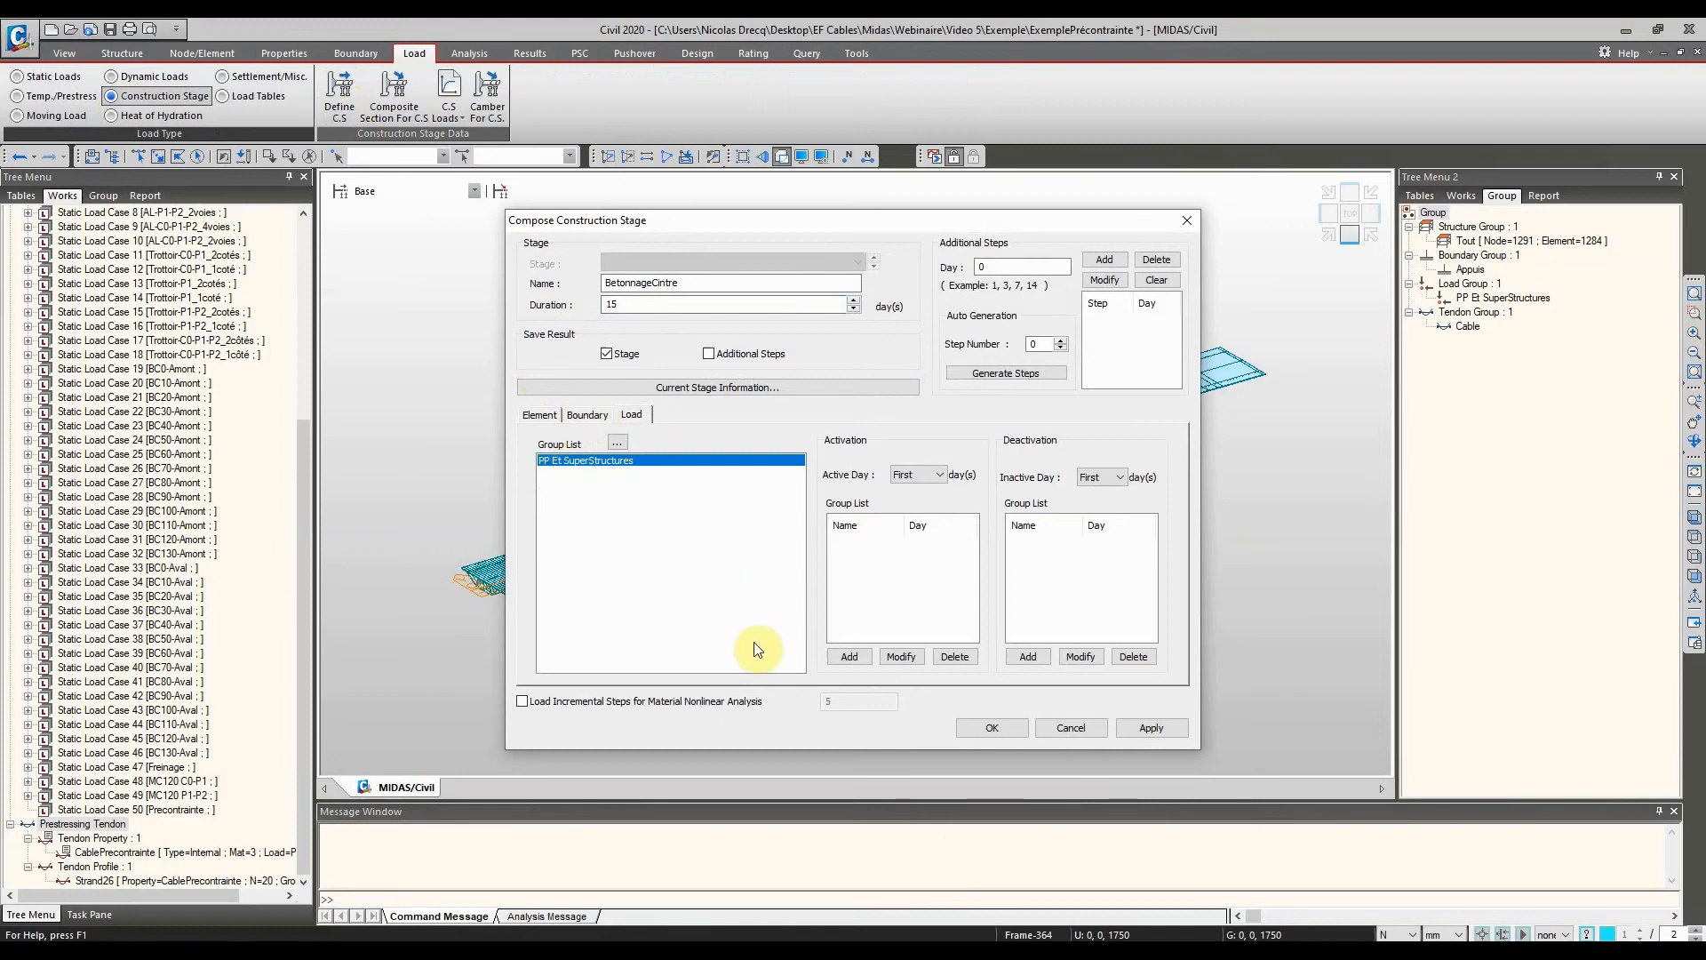
pyautogui.click(852, 656)
pyautogui.click(587, 414)
pyautogui.click(542, 414)
pyautogui.click(588, 414)
pyautogui.click(633, 414)
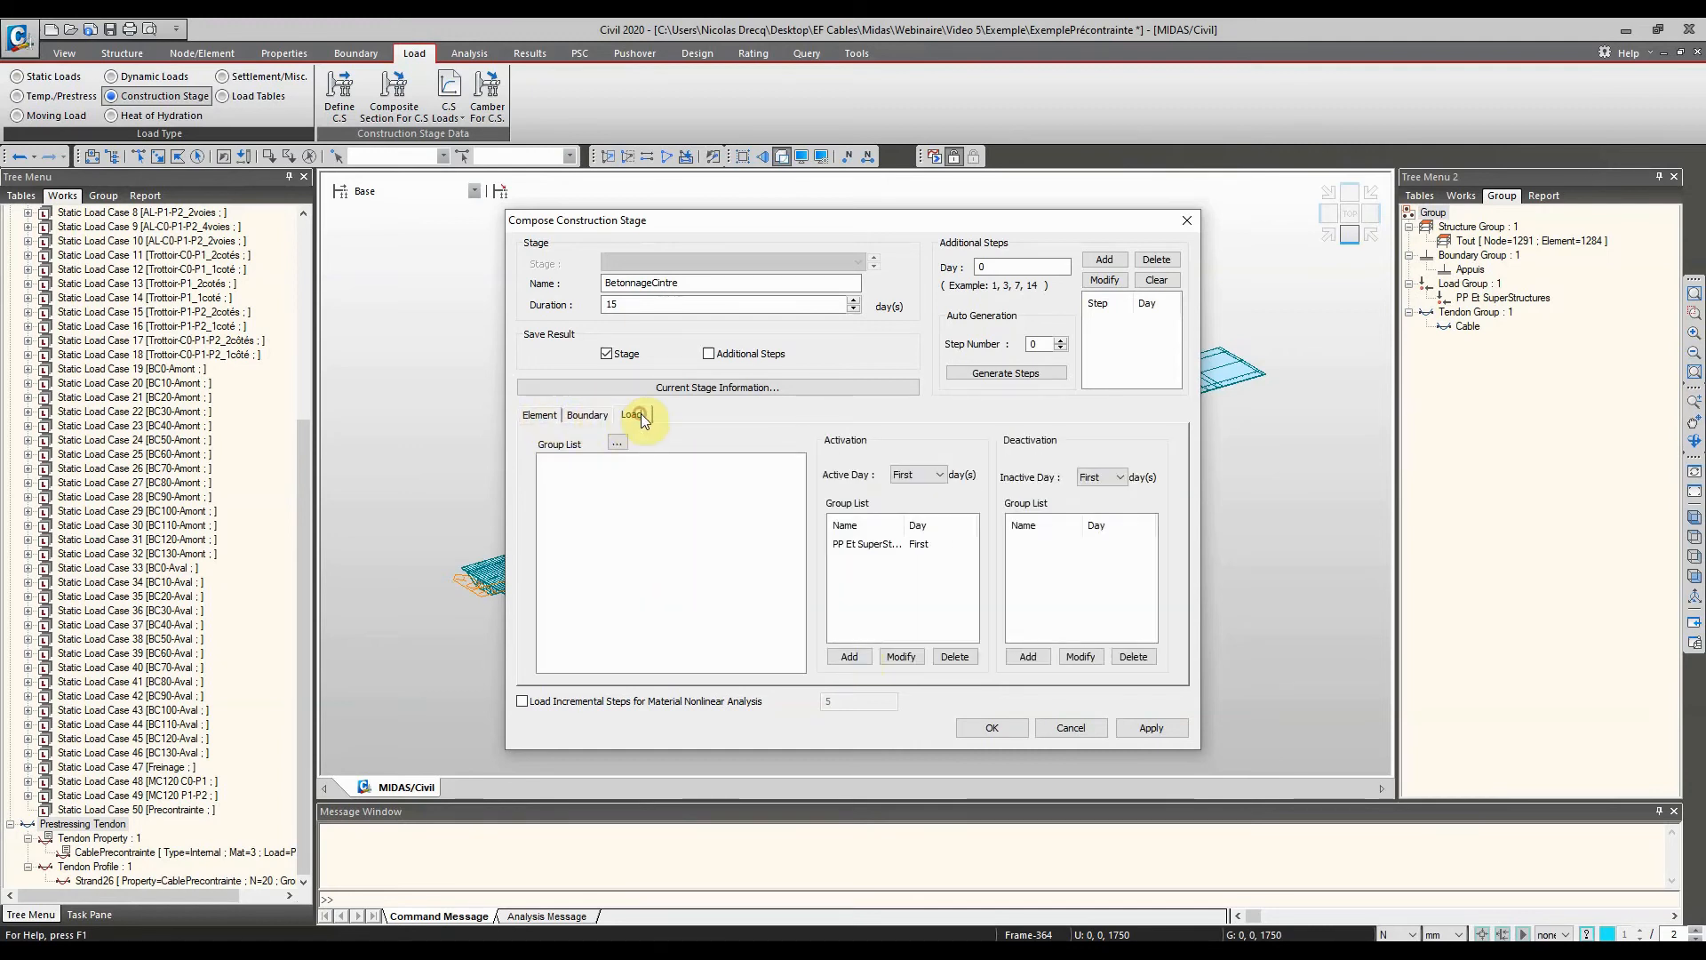
pyautogui.click(994, 728)
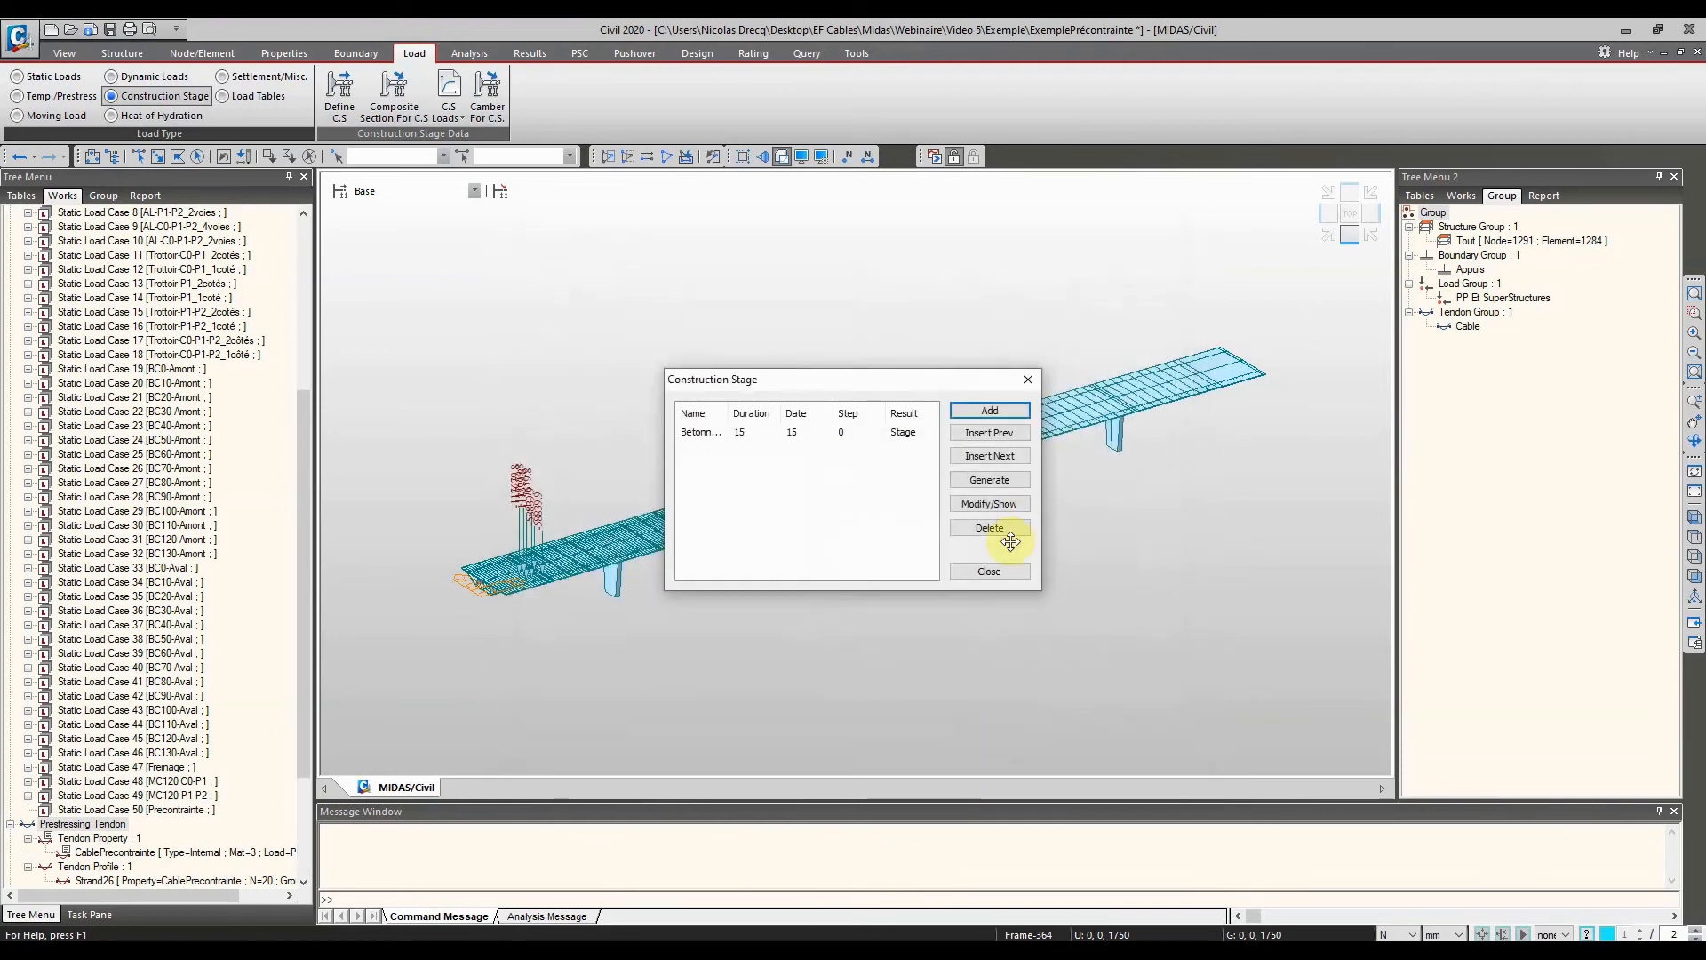
pyautogui.click(1016, 574)
# Check the Cable tendon group and the group assignment of the Strand26 tendon profile
pyautogui.rightClick(1471, 325)
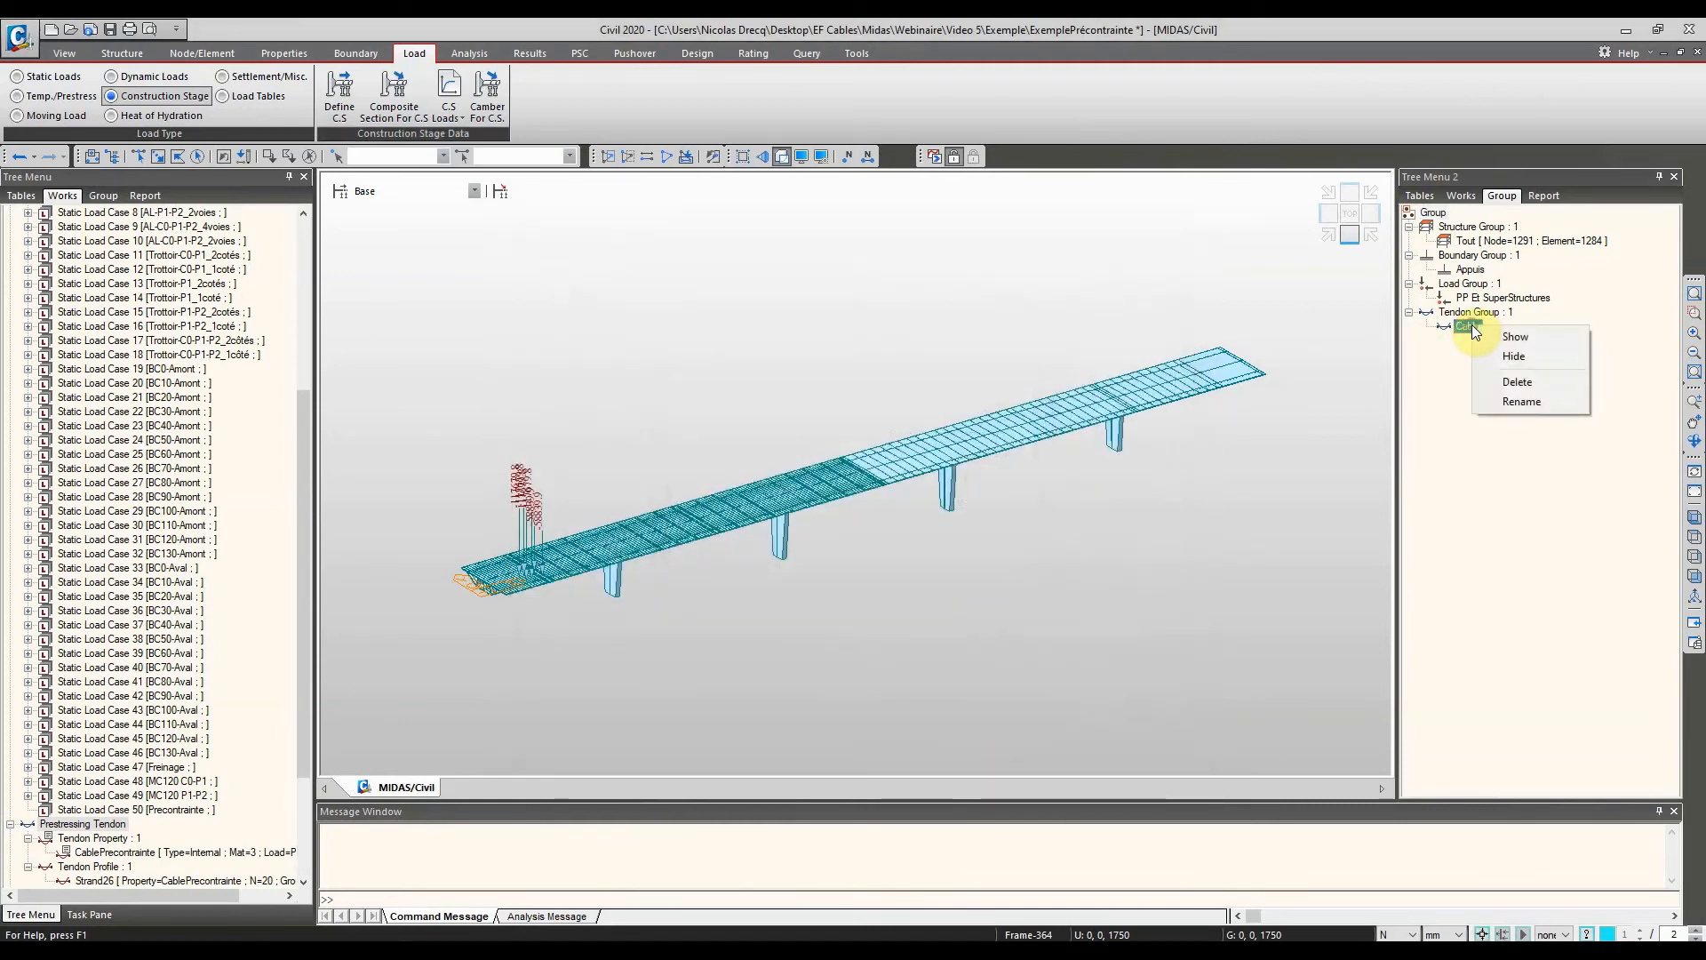
pyautogui.click(1441, 410)
pyautogui.scroll(-4, 199, 694)
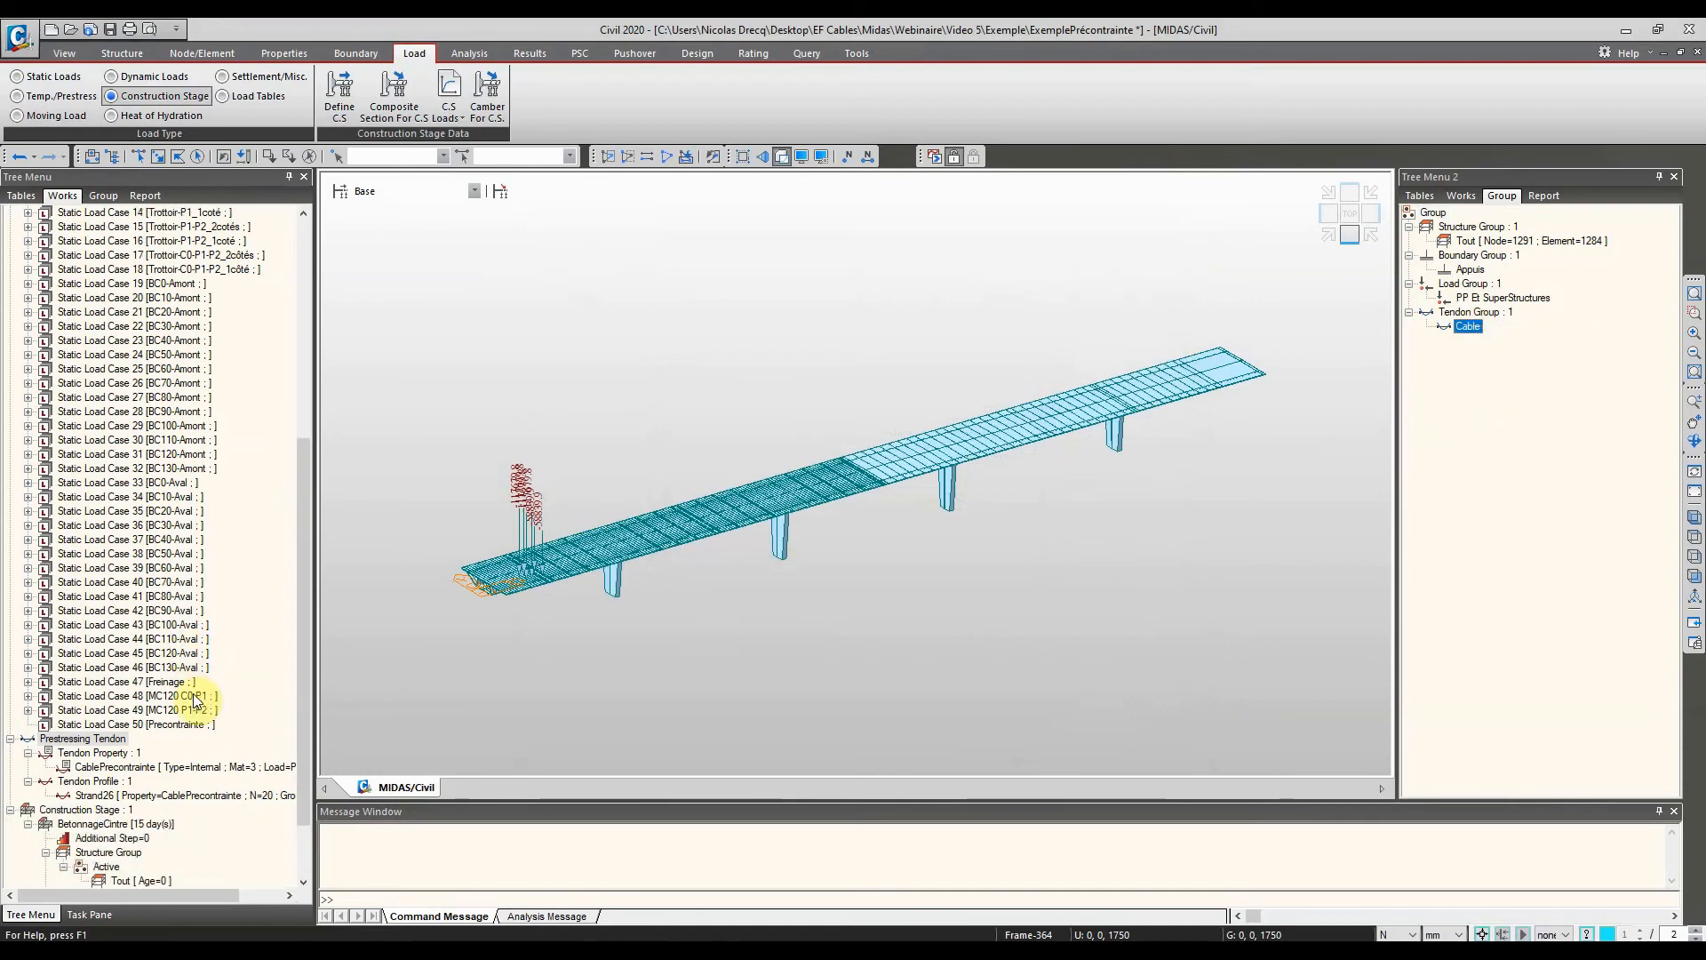
pyautogui.moveTo(188, 894); pyautogui.dragTo(259, 893)
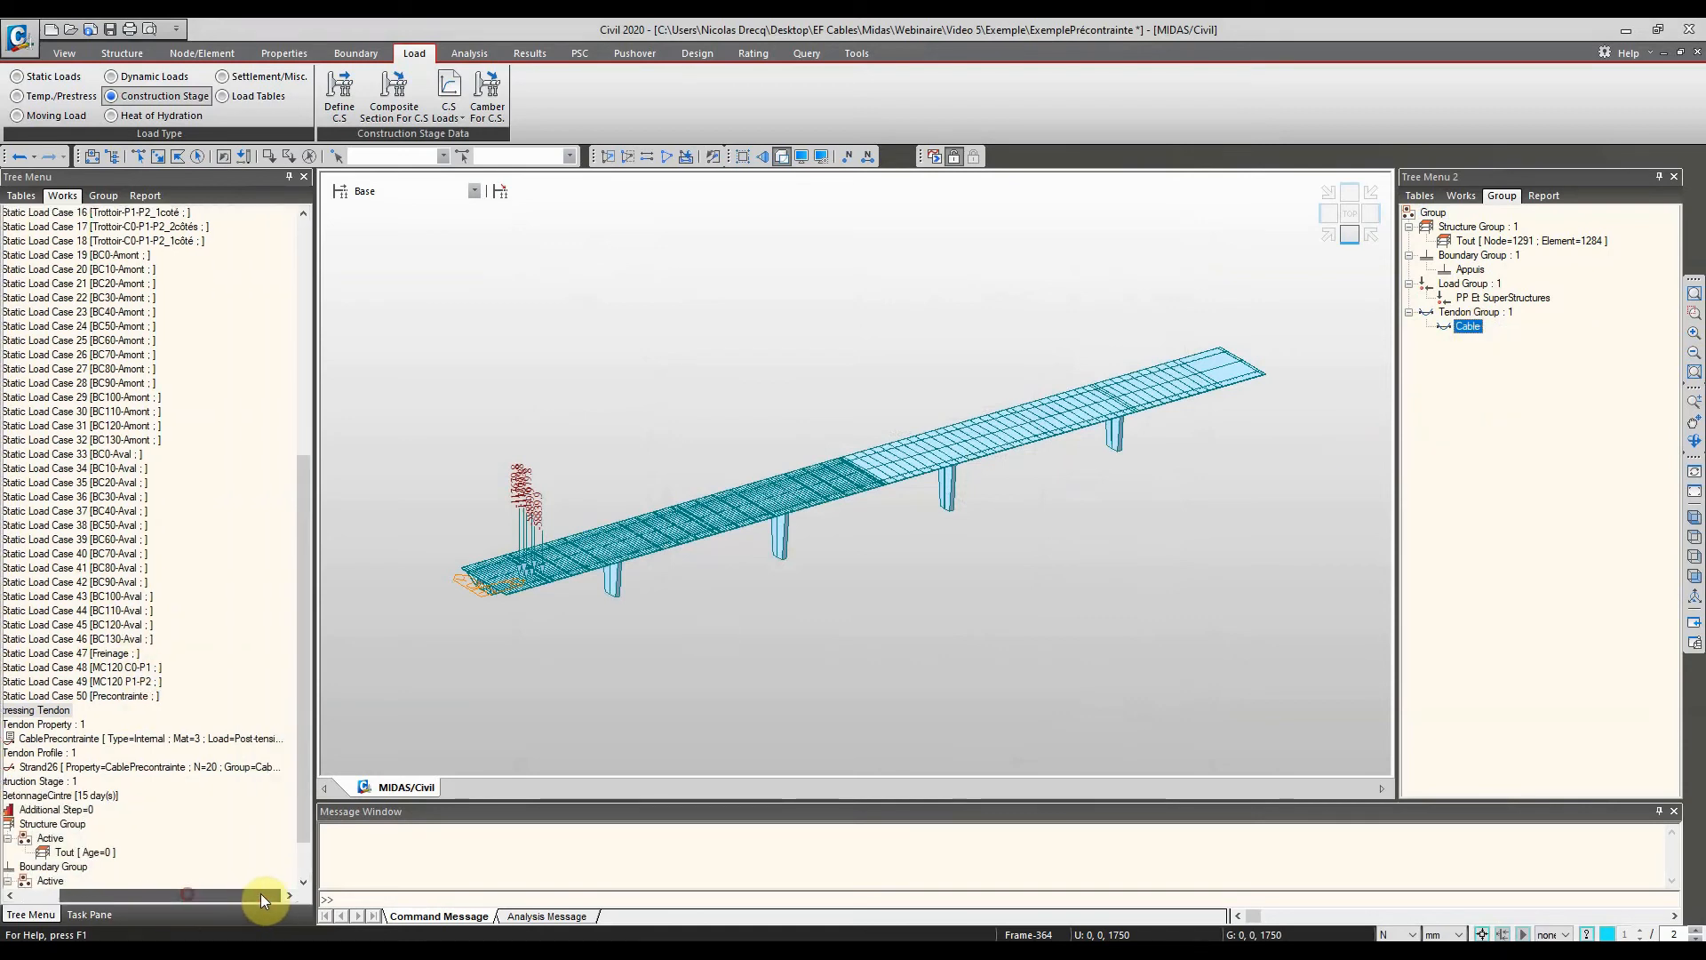
pyautogui.click(243, 766)
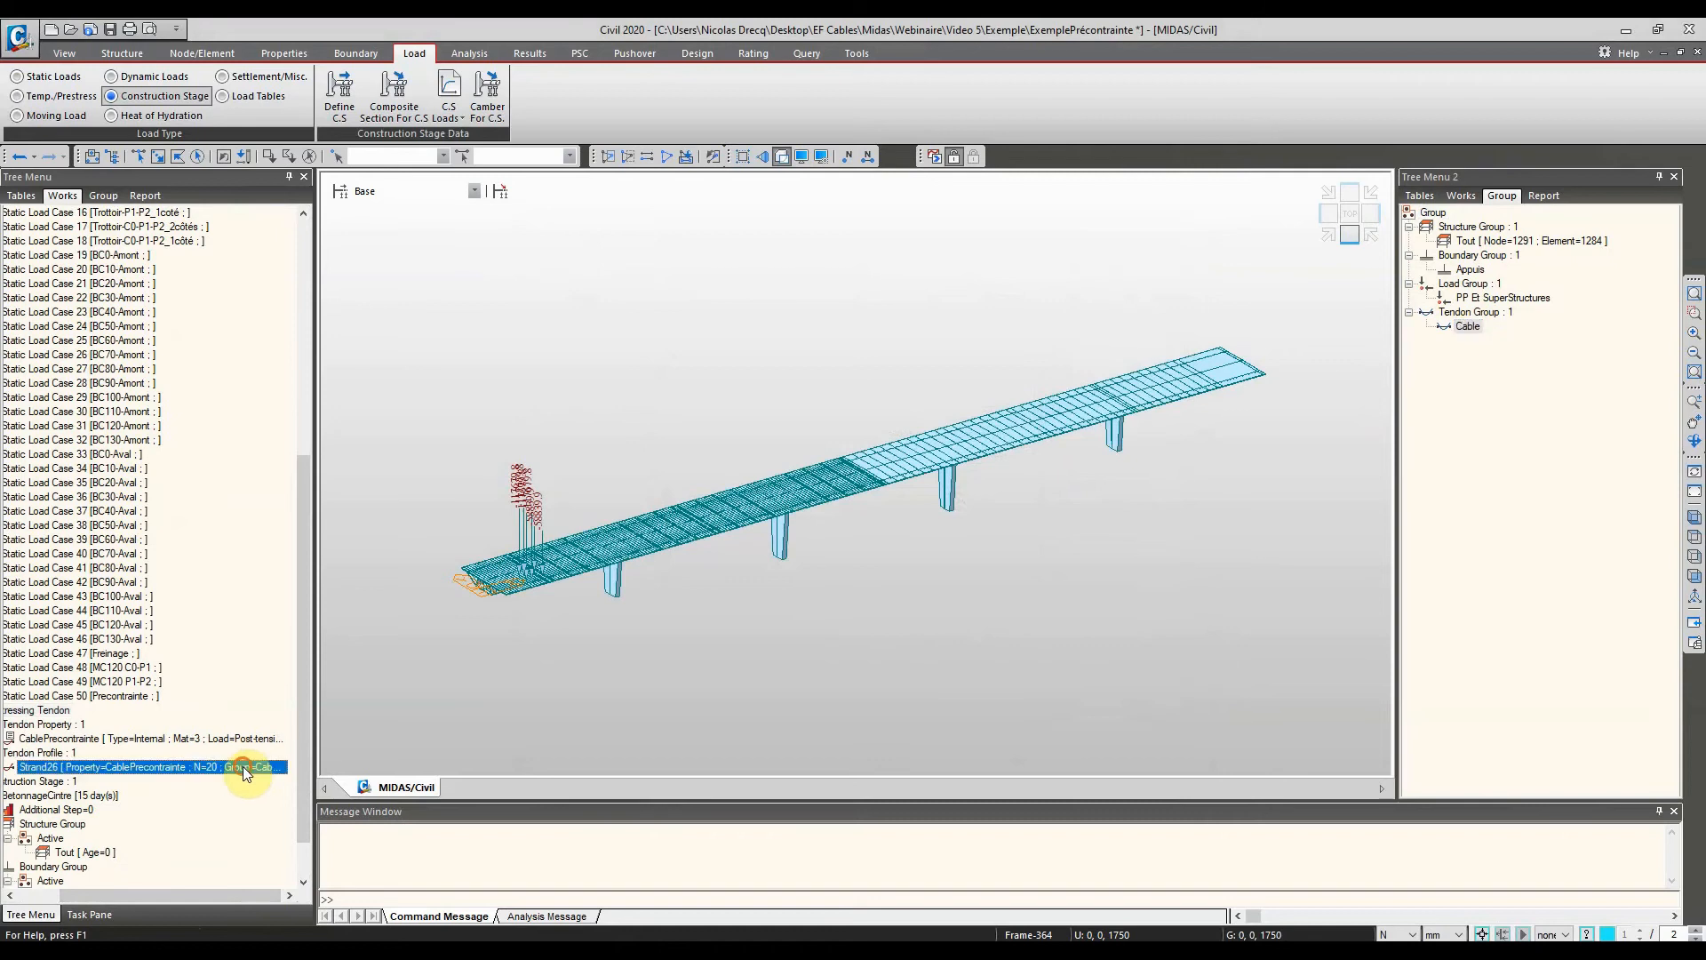
pyautogui.moveTo(229, 893); pyautogui.dragTo(142, 892)
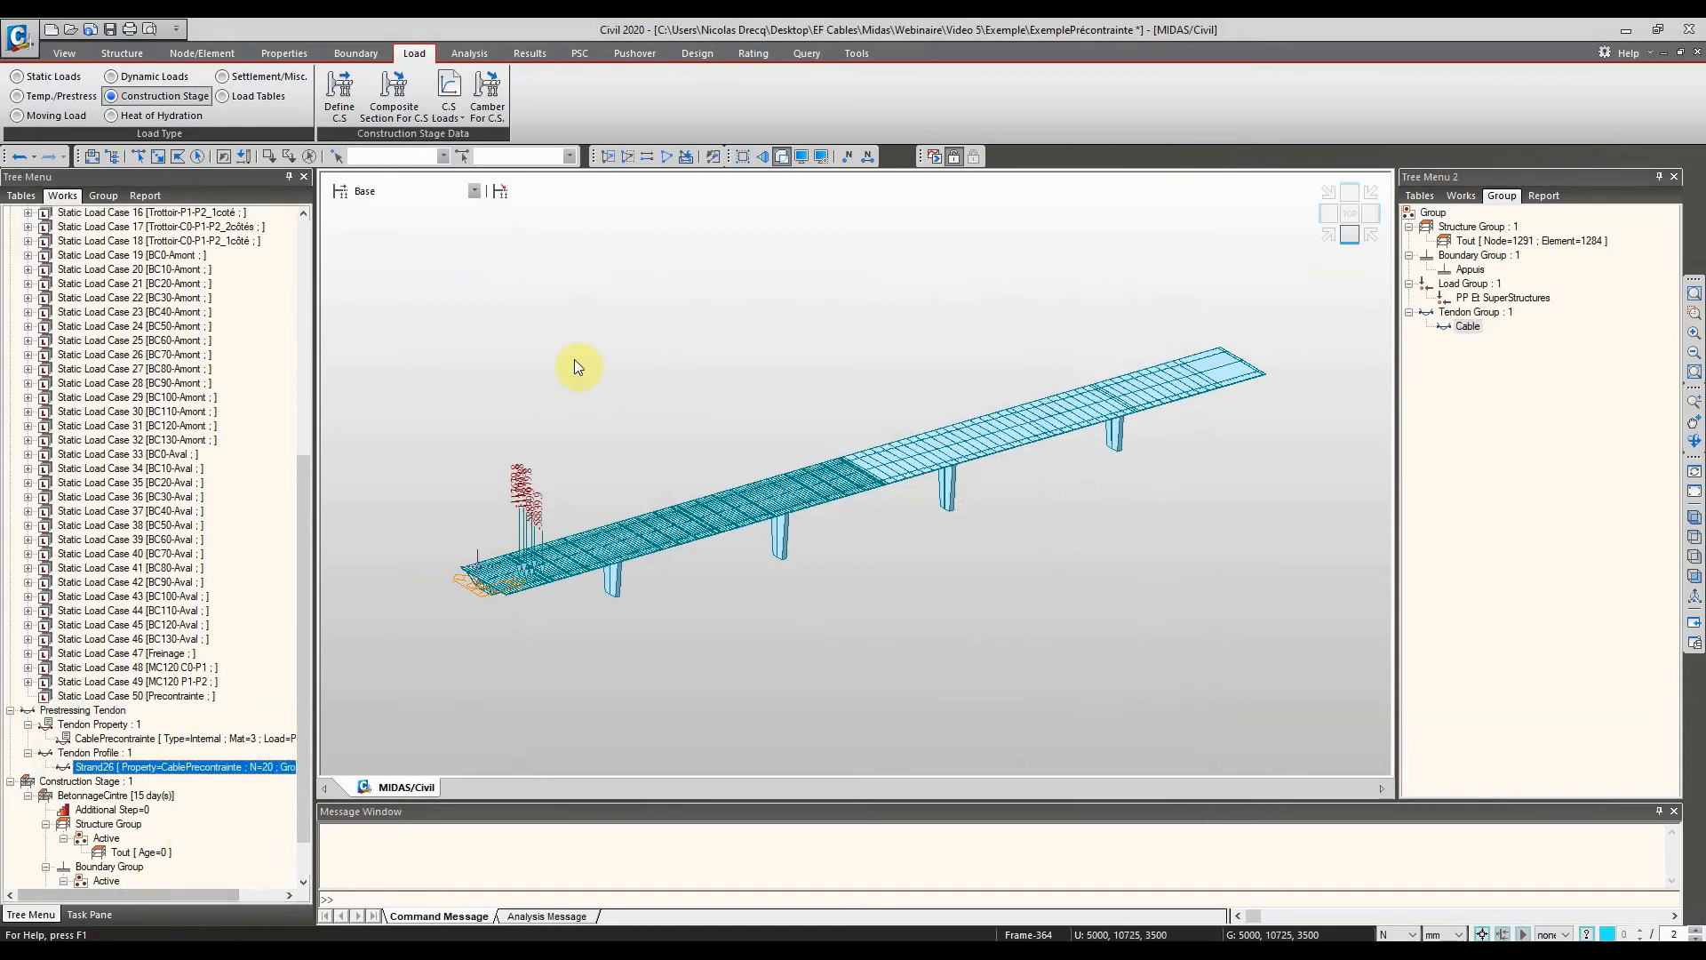
# Reopen the BetonnageCintre stage and set the activation age of the Tout element group to 5 days
pyautogui.click(340, 89)
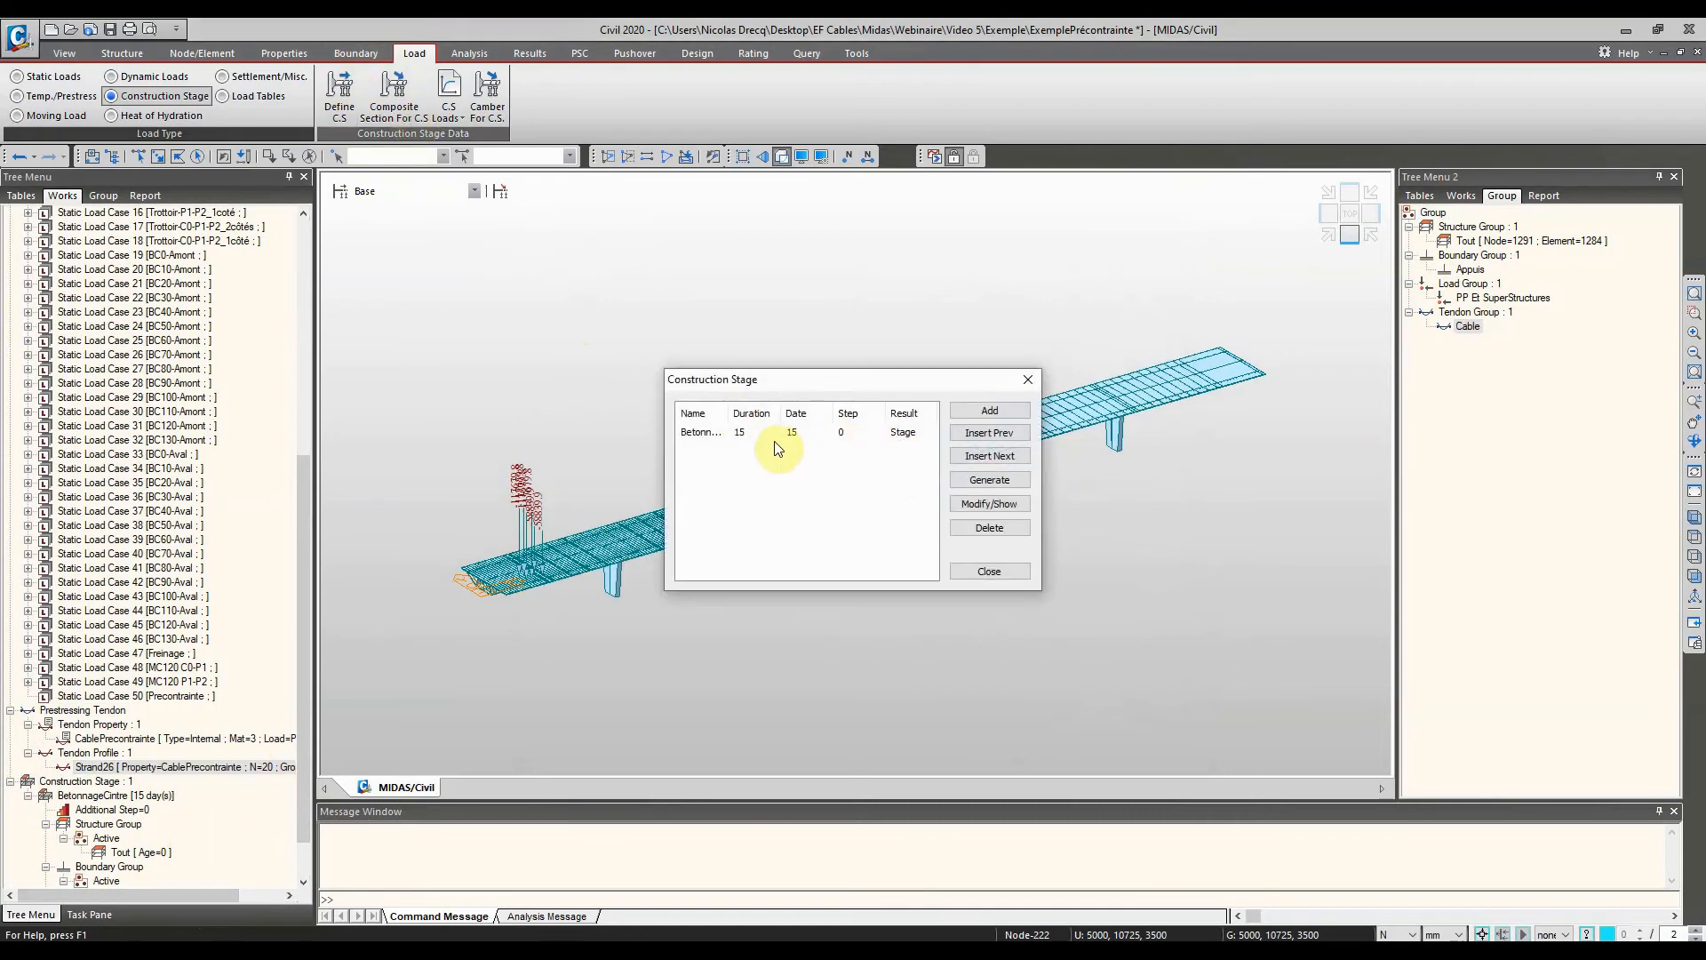
pyautogui.click(755, 436)
pyautogui.doubleClick(755, 435)
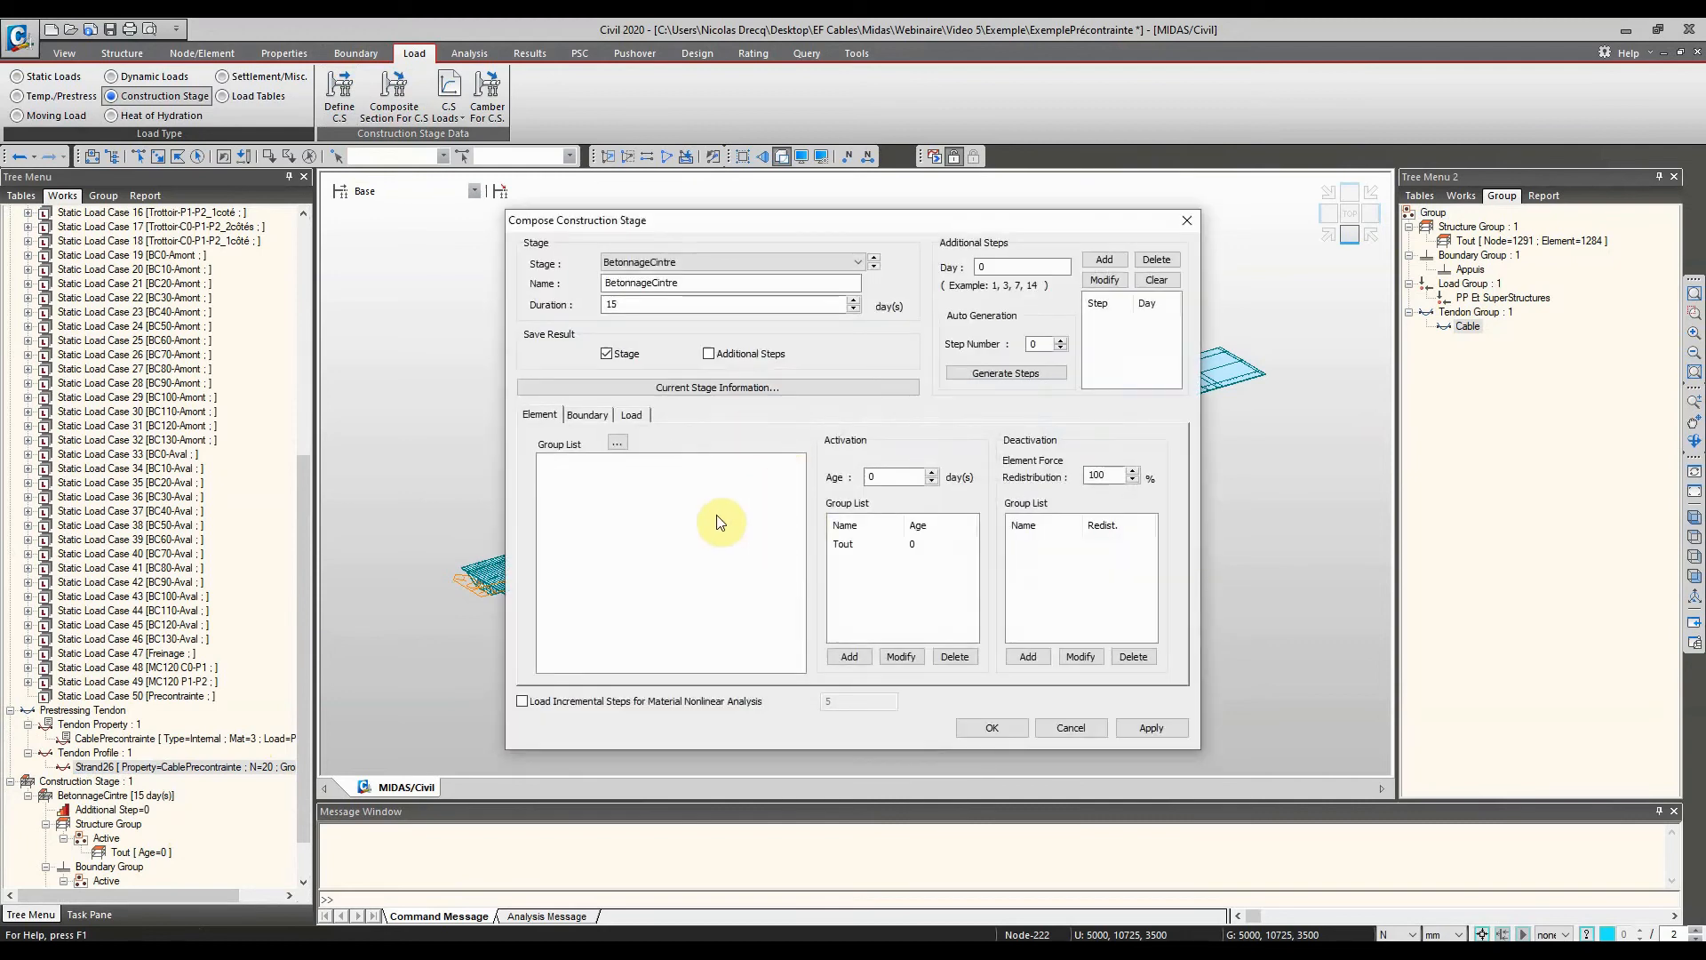
pyautogui.click(857, 544)
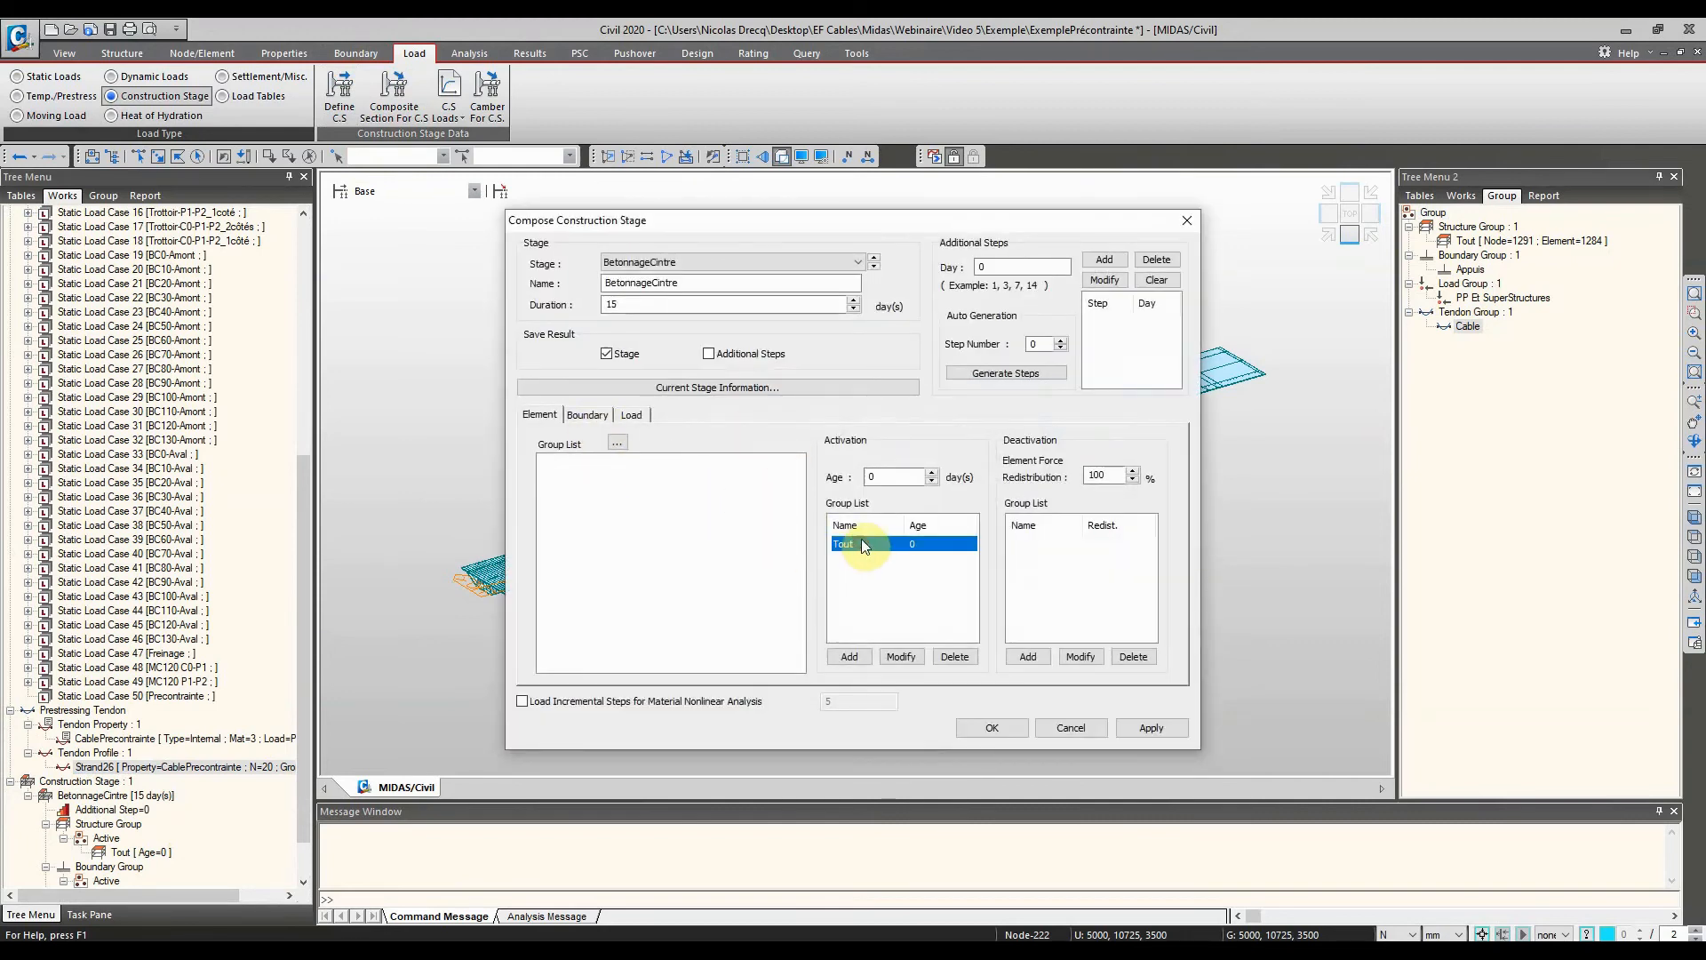
pyautogui.click(913, 657)
pyautogui.click(911, 544)
pyautogui.doubleClick(906, 478)
pyautogui.write('5')
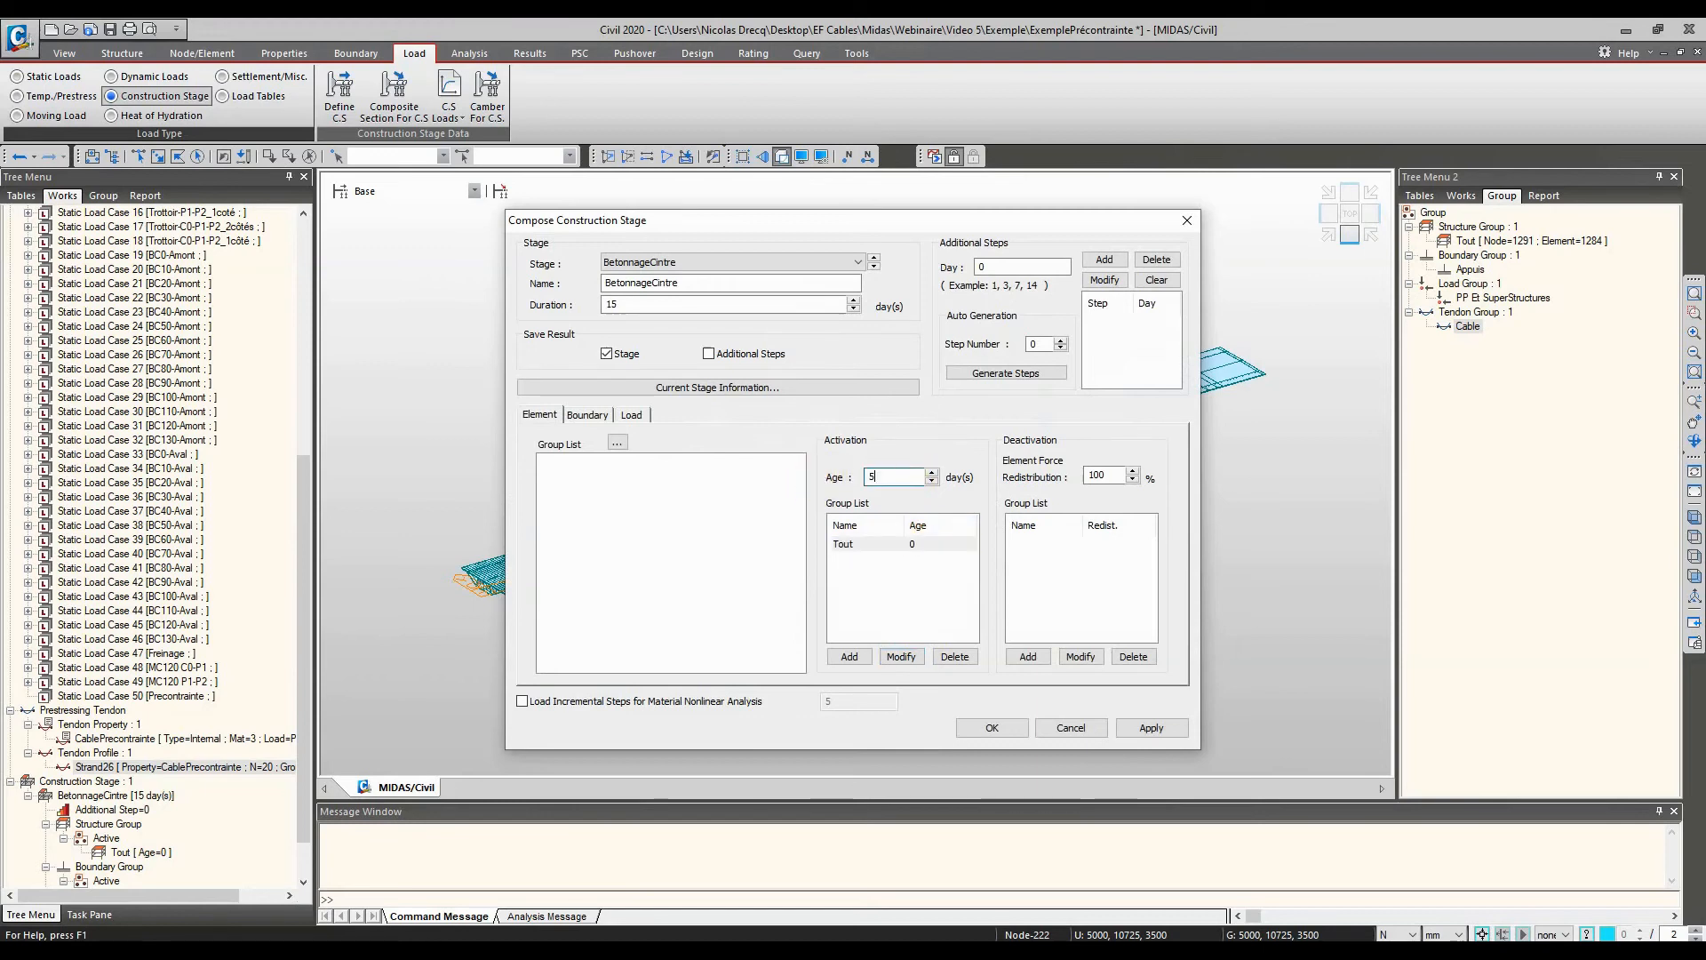
pyautogui.click(901, 657)
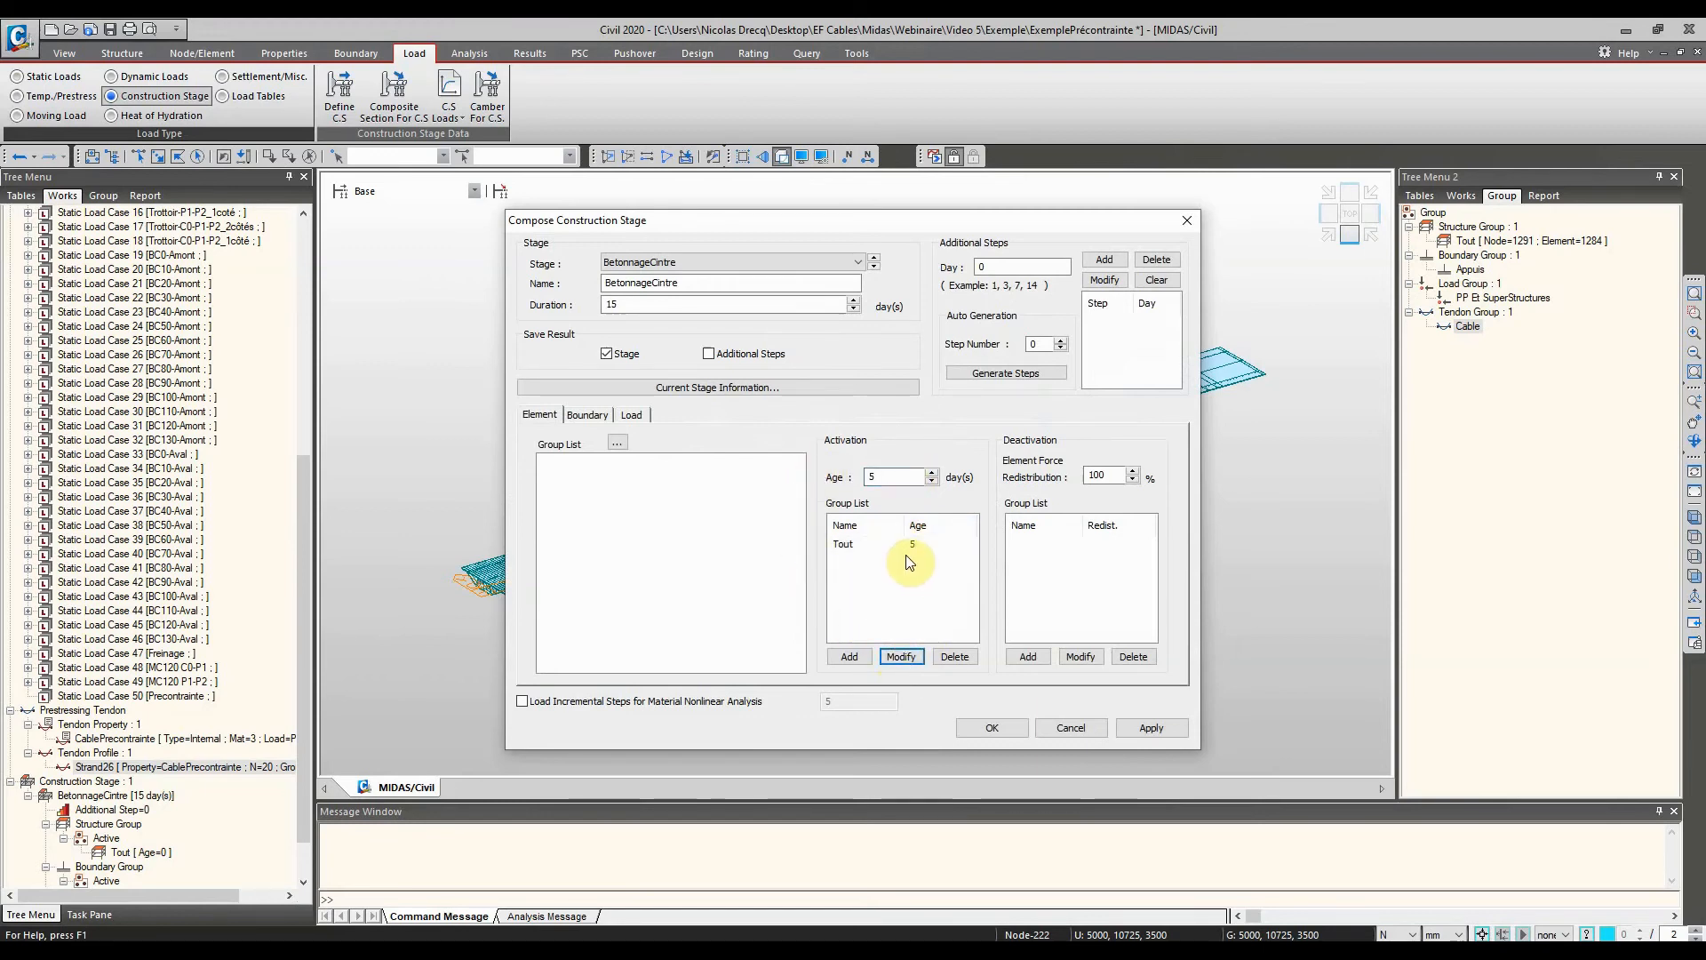
pyautogui.click(989, 725)
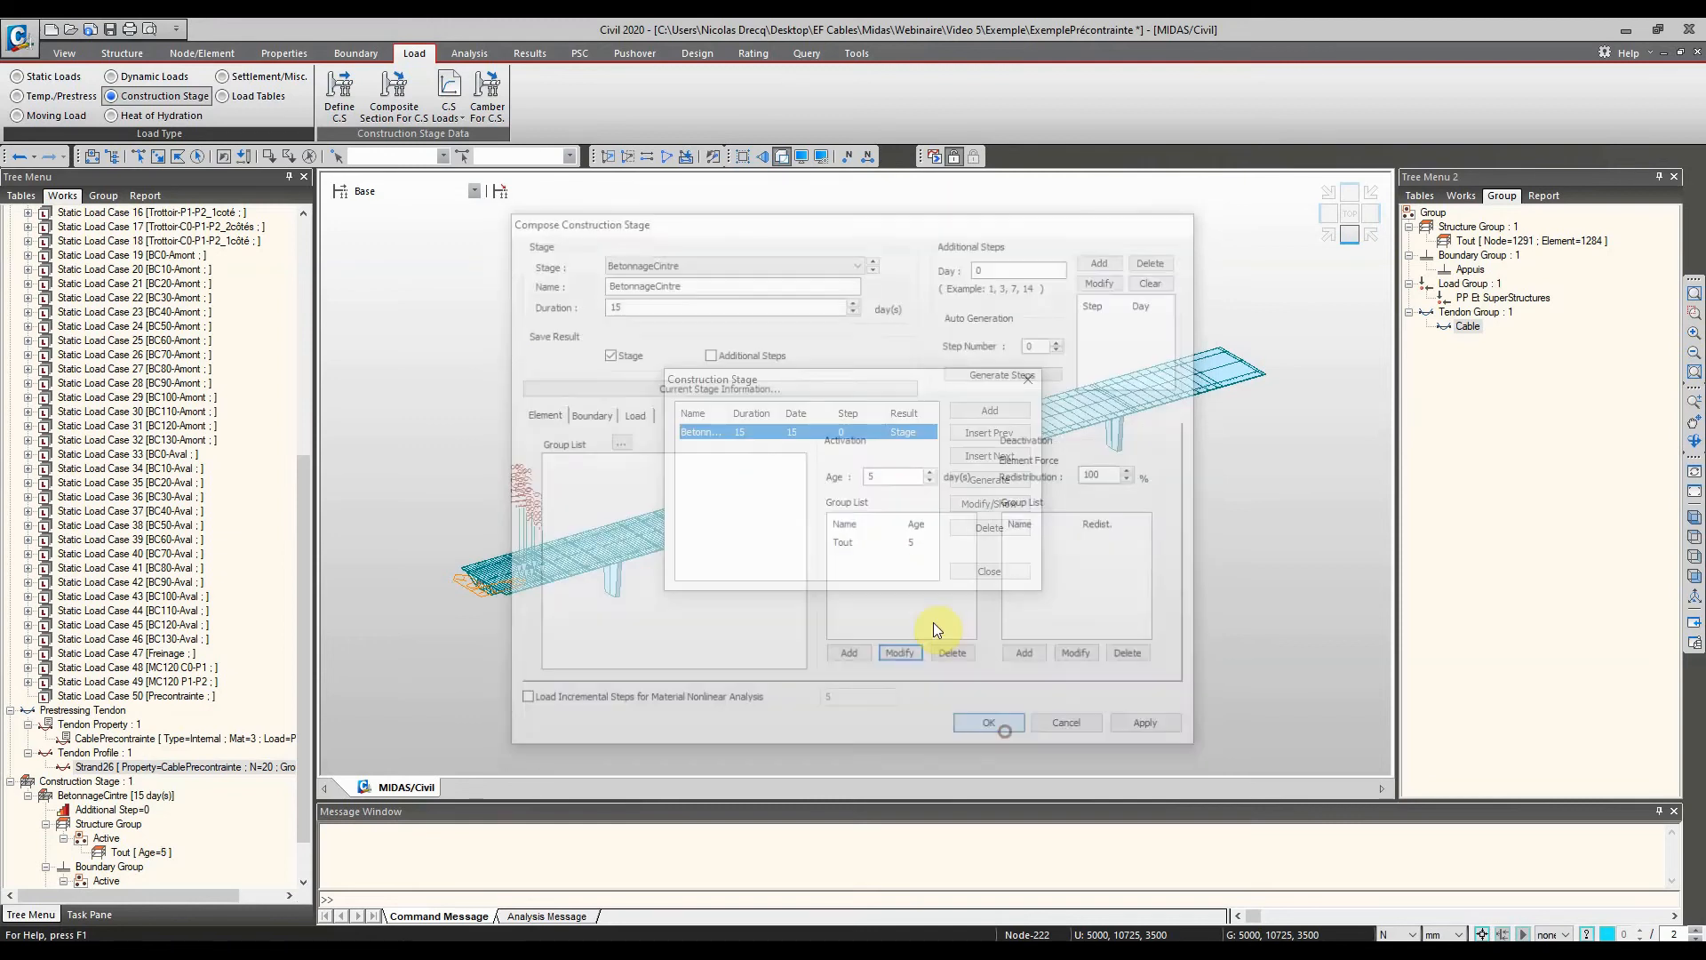
pyautogui.click(988, 411)
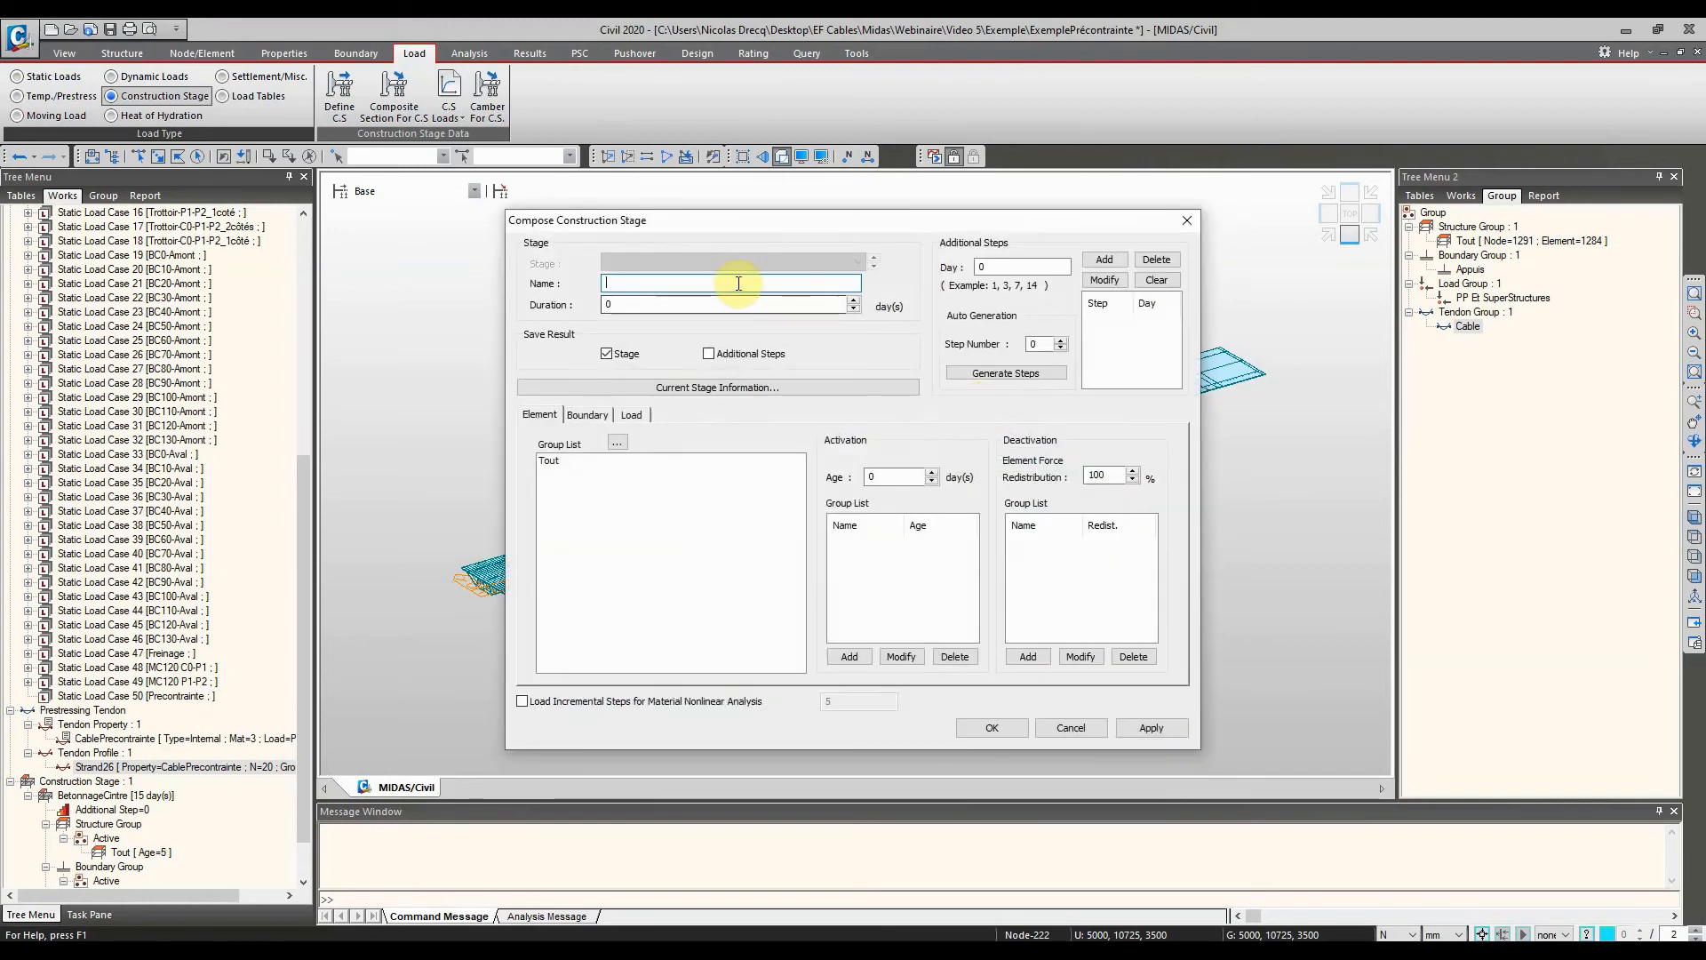
pyautogui.write('ActivationCable')
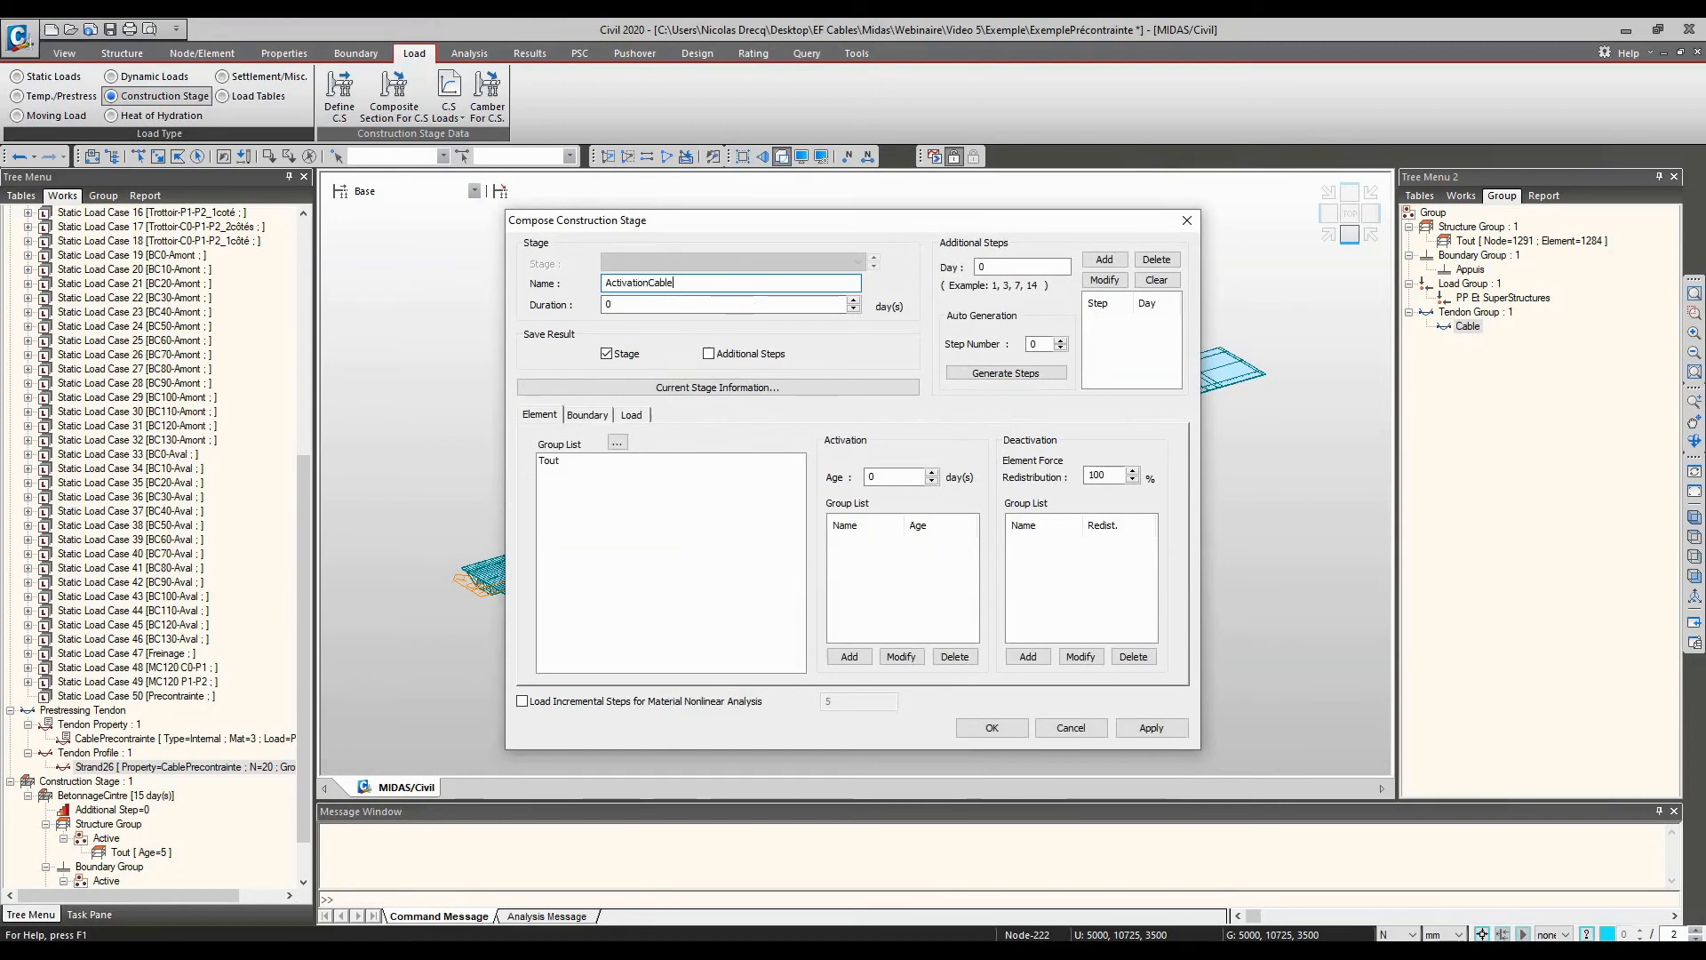
pyautogui.click(631, 416)
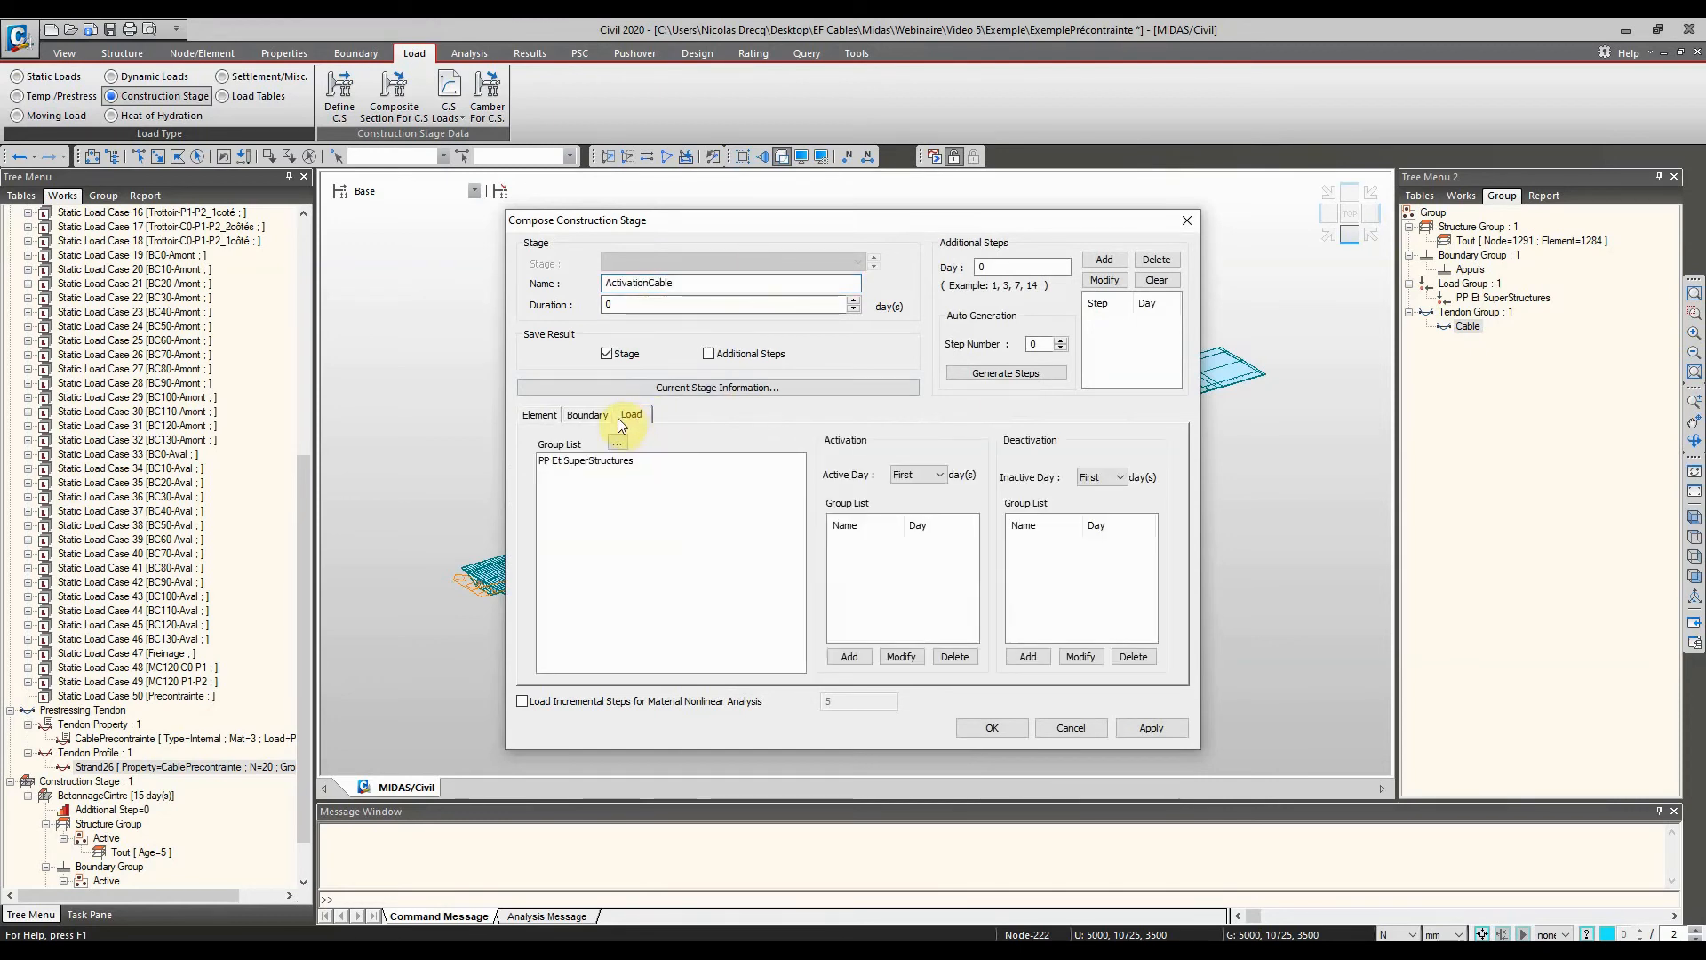
pyautogui.click(591, 415)
pyautogui.click(551, 418)
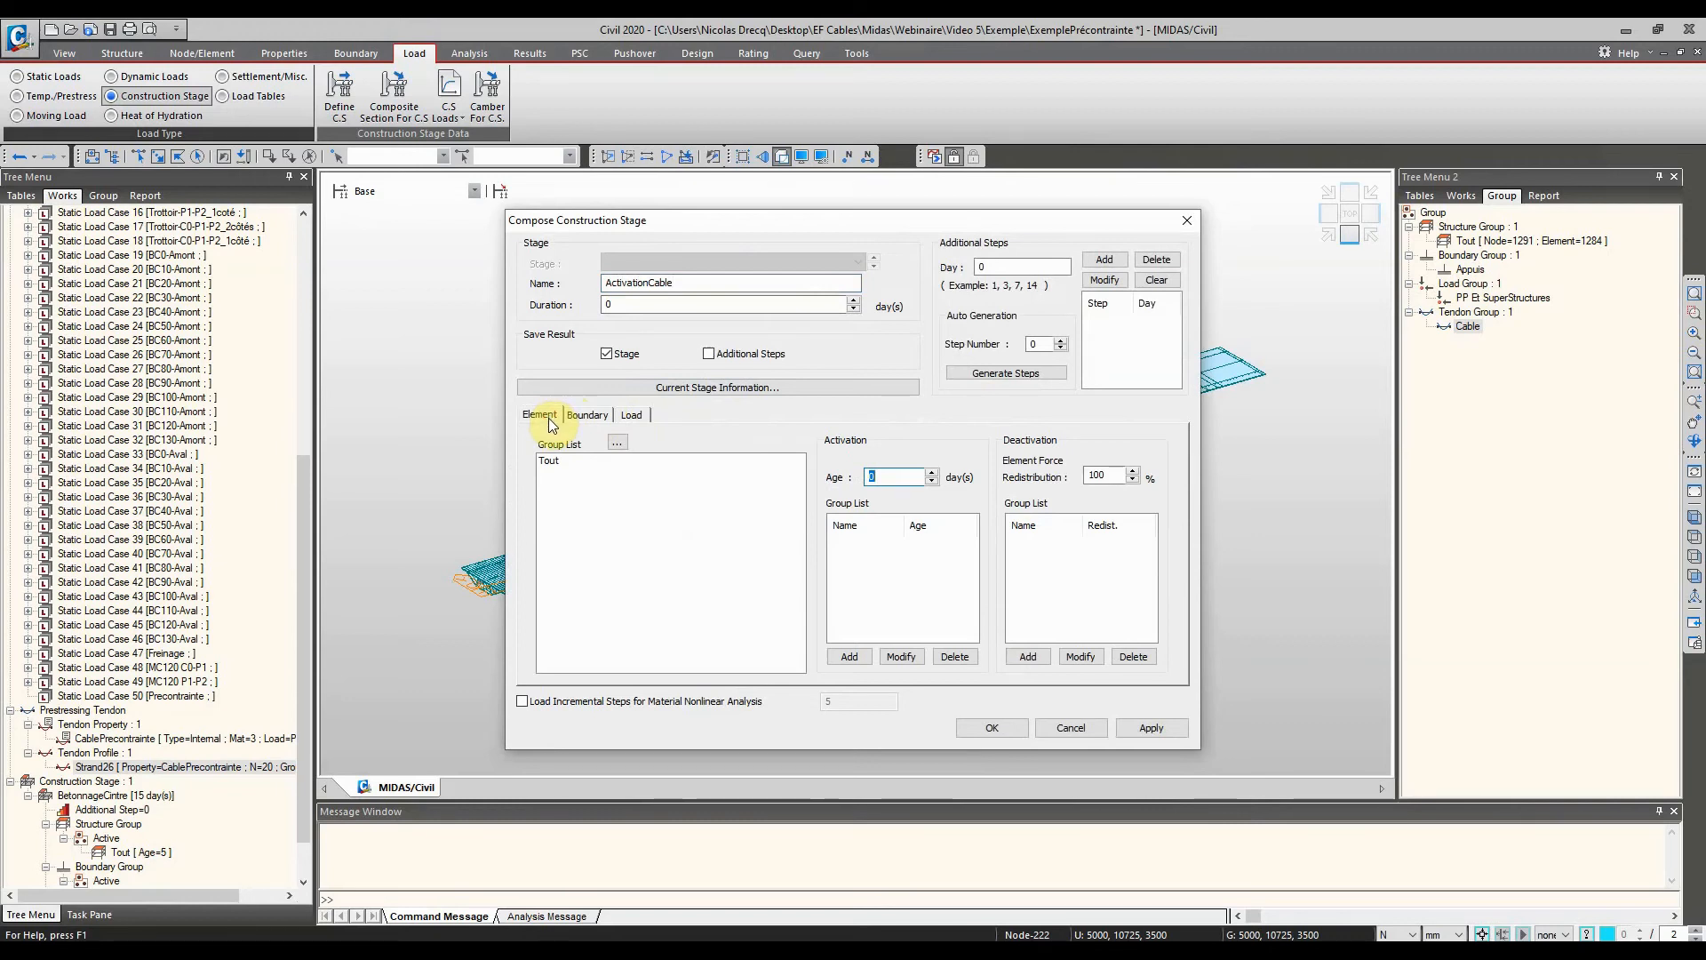
pyautogui.click(1187, 220)
pyautogui.click(999, 573)
# Save the model and review the groups active in the BetonnageCintre stage and the Precontrainte static load case
pyautogui.click(1471, 311)
pyautogui.click(130, 27)
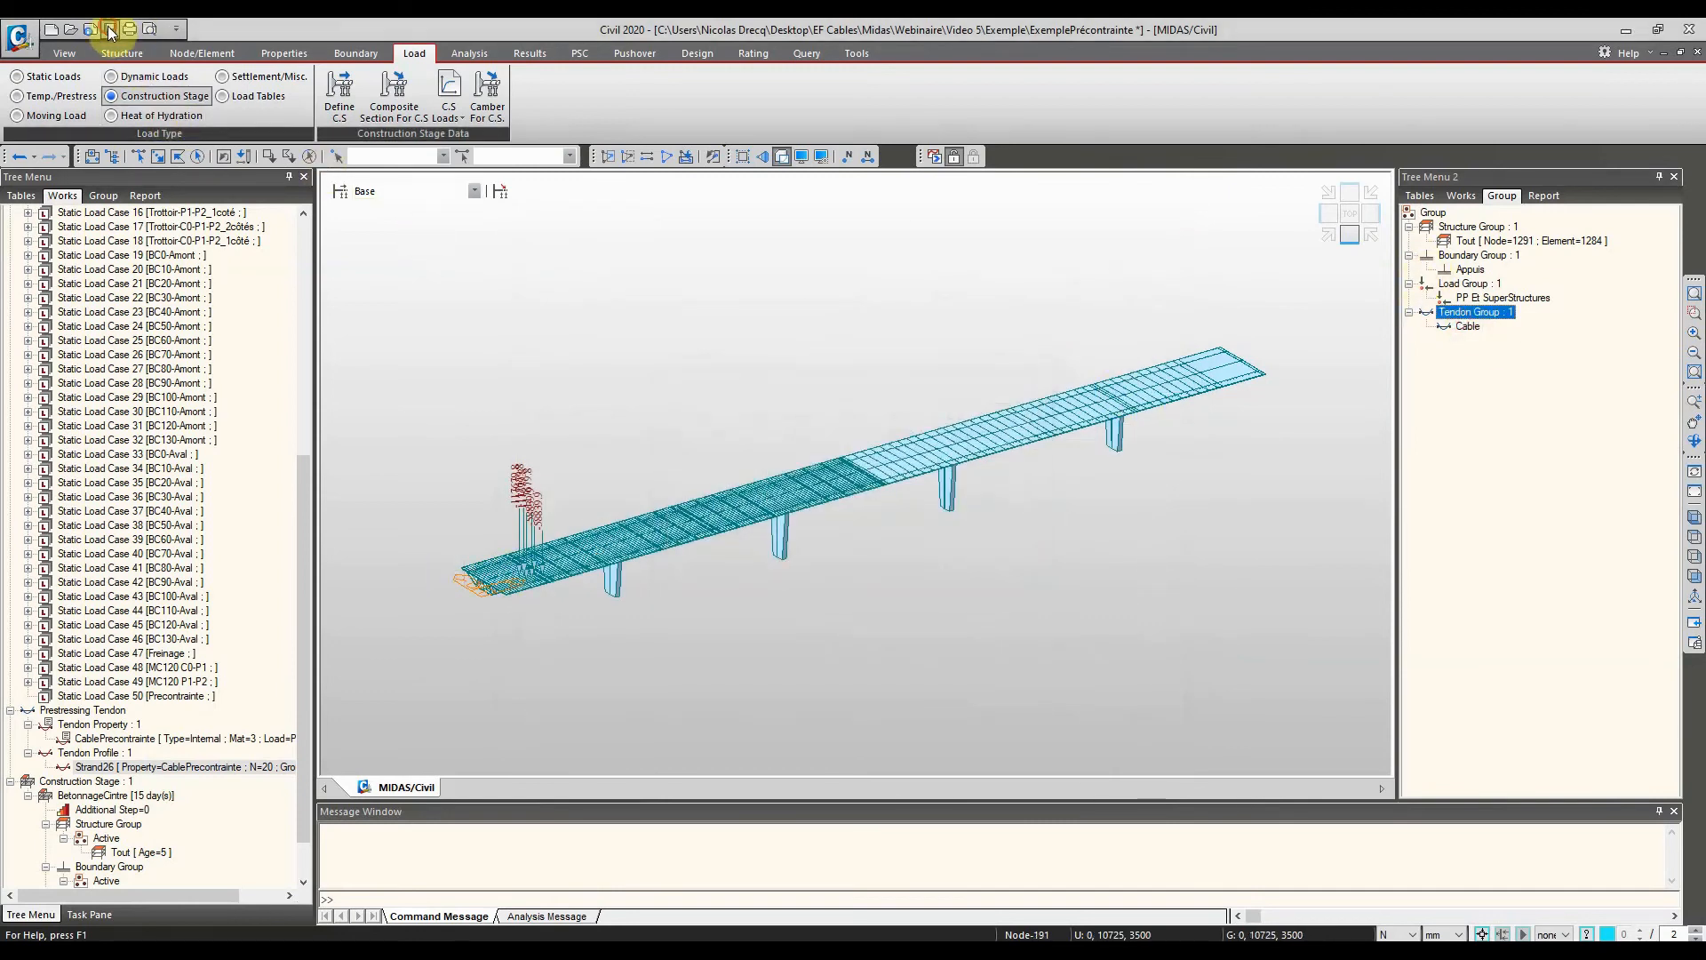
pyautogui.click(146, 880)
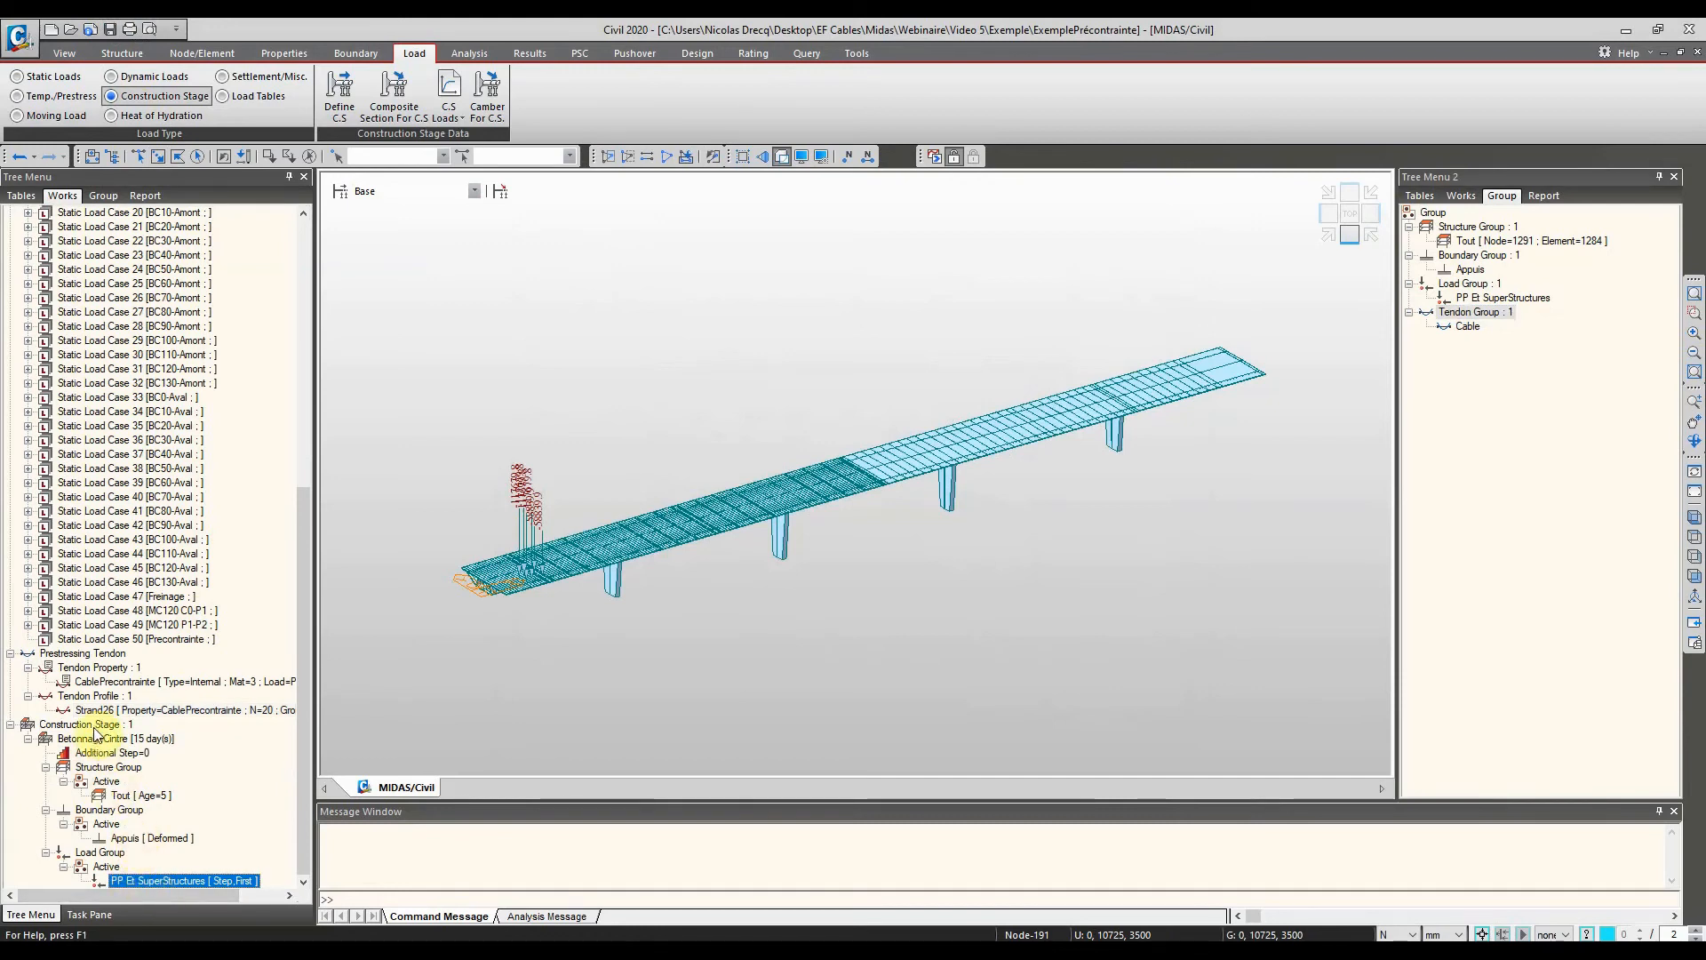
pyautogui.scroll(3, 44, 674)
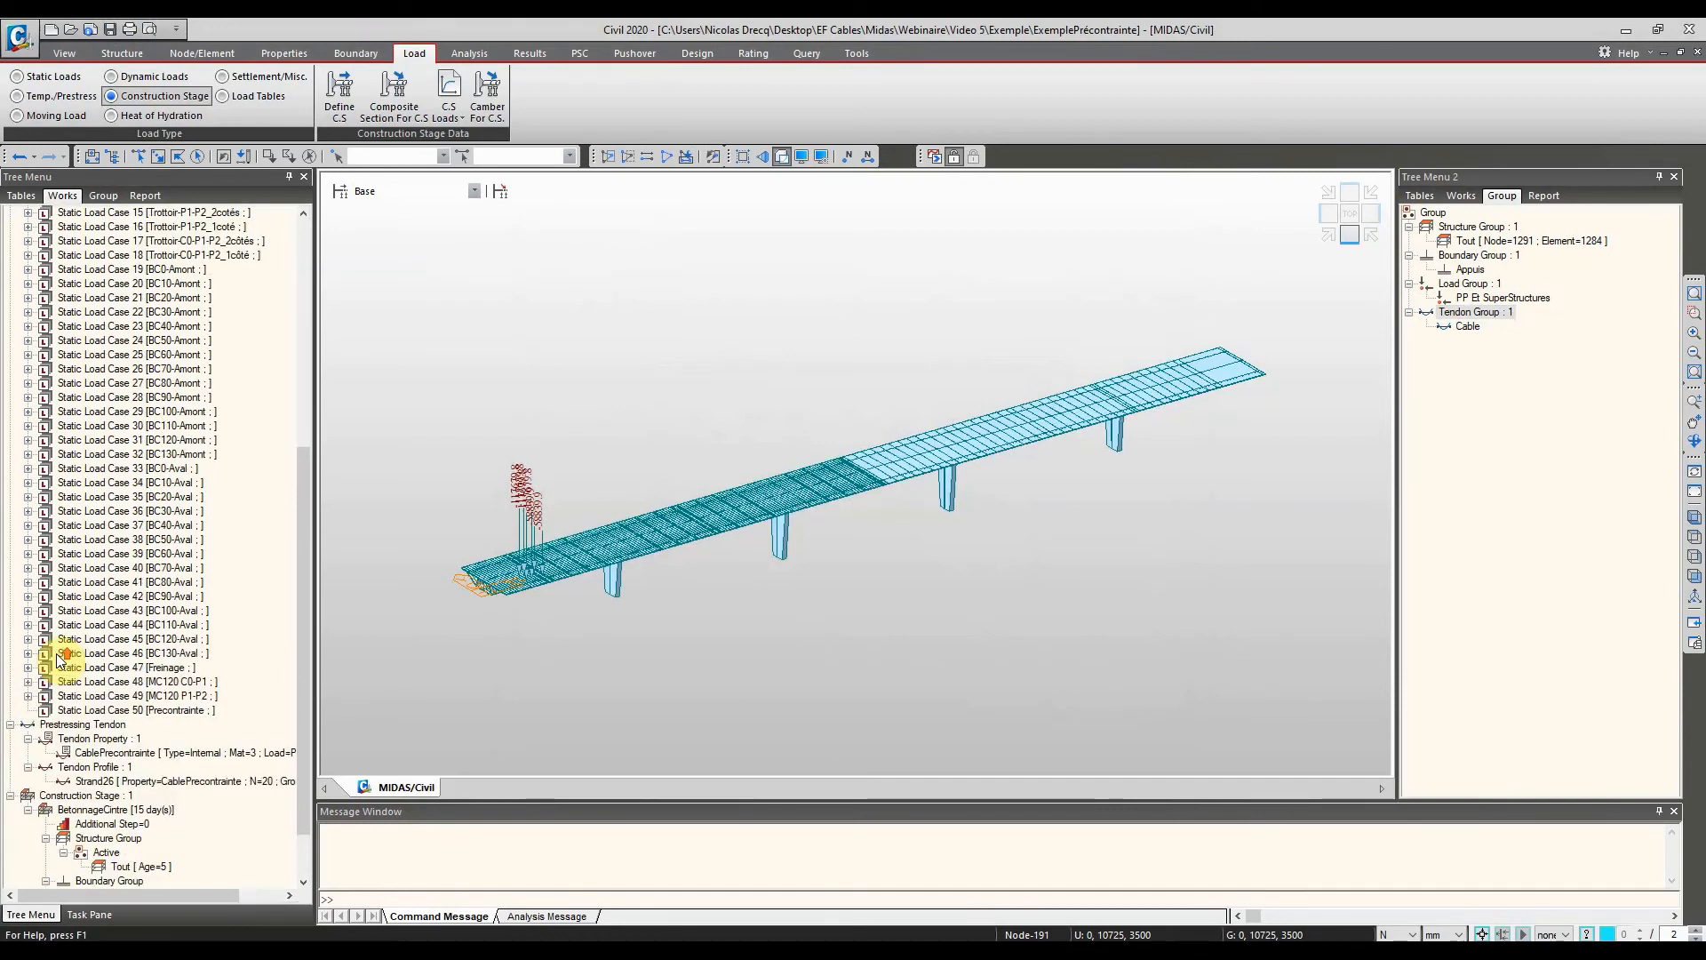
pyautogui.click(46, 755)
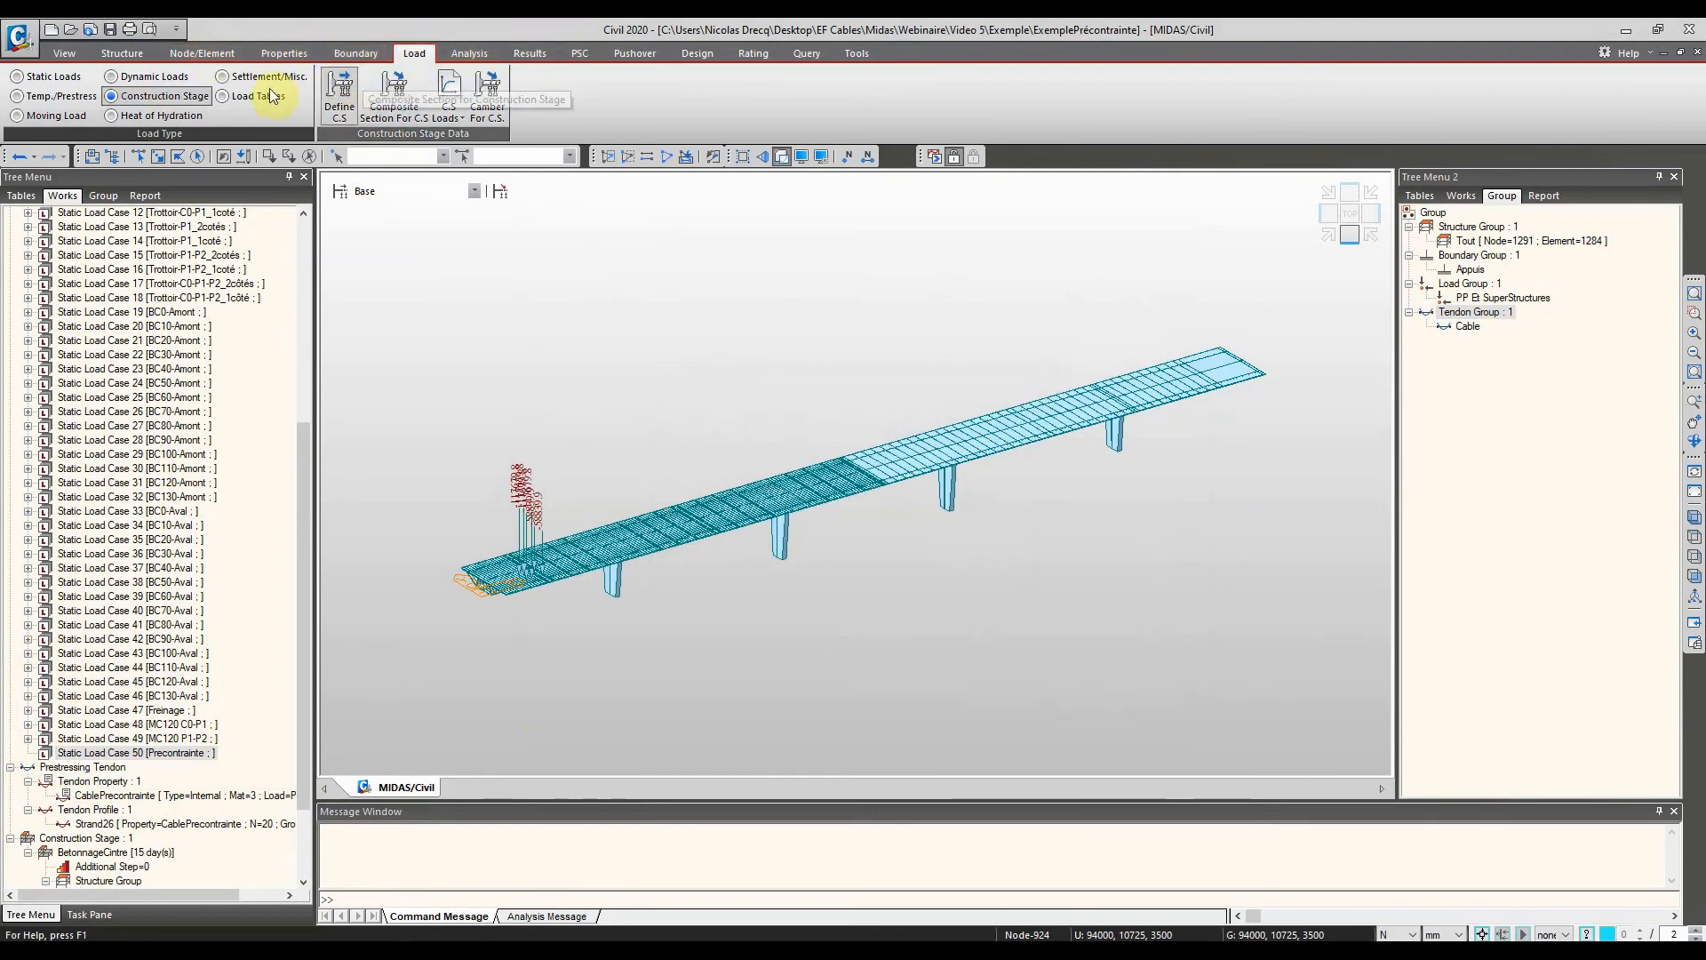
# Start a tendon prestress load for the Precontrainte load case and check which load groups are available
pyautogui.click(58, 96)
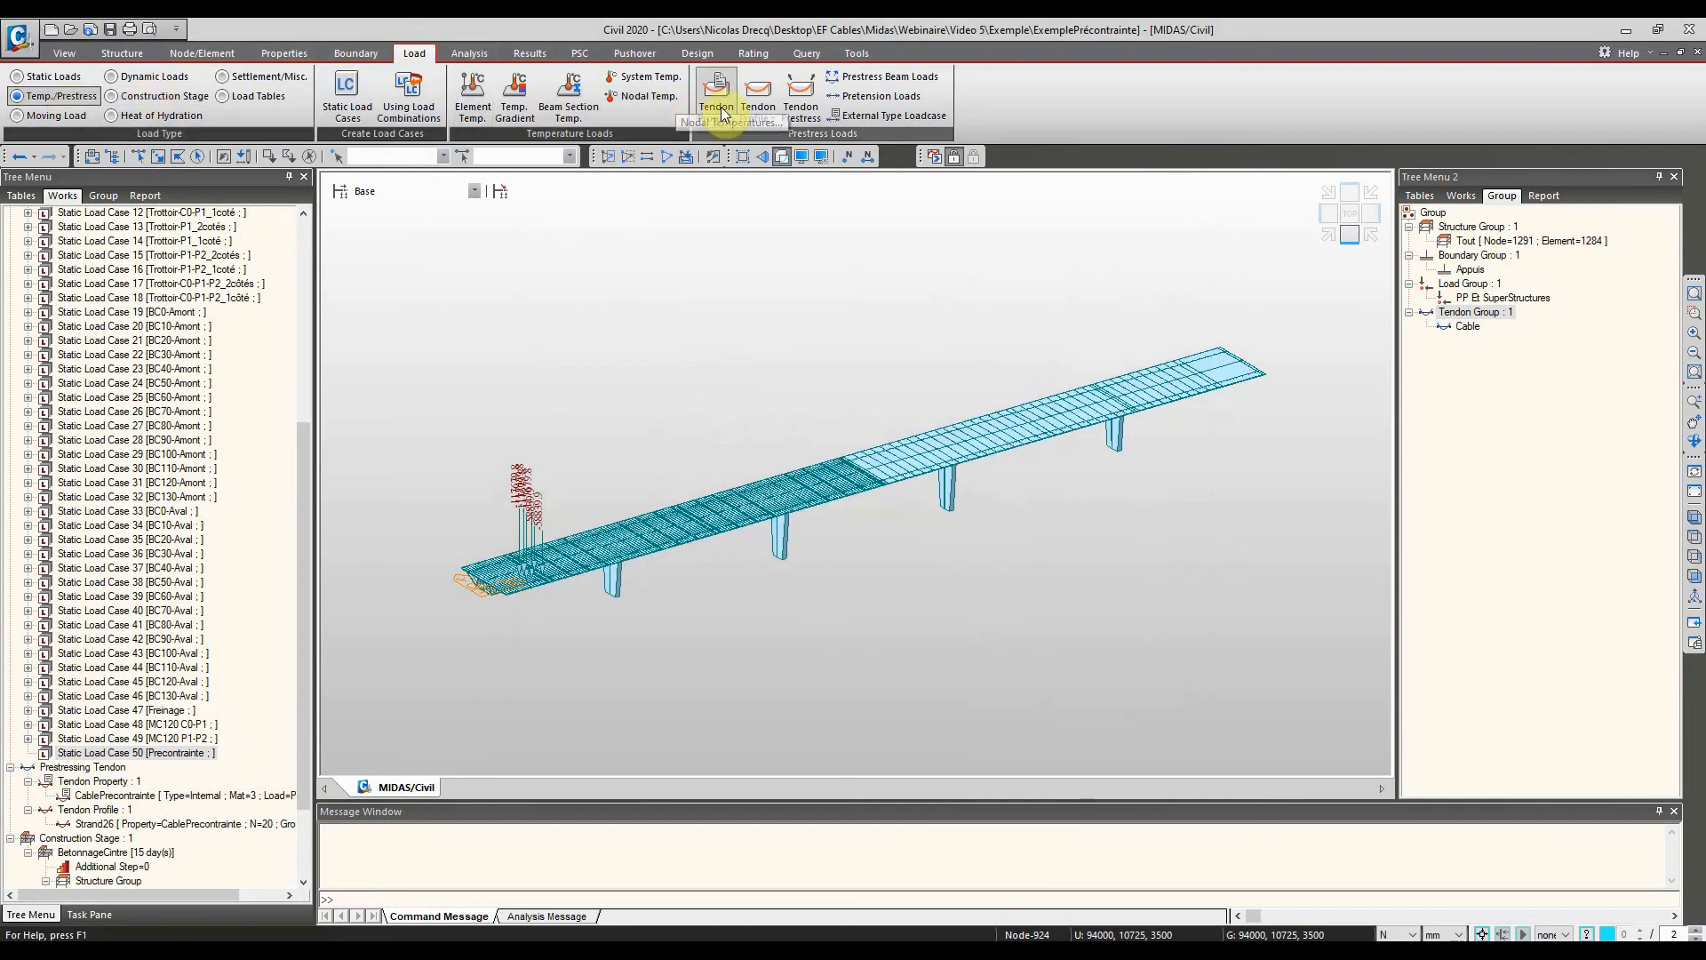
pyautogui.click(800, 88)
pyautogui.click(107, 267)
pyautogui.click(107, 270)
pyautogui.click(99, 308)
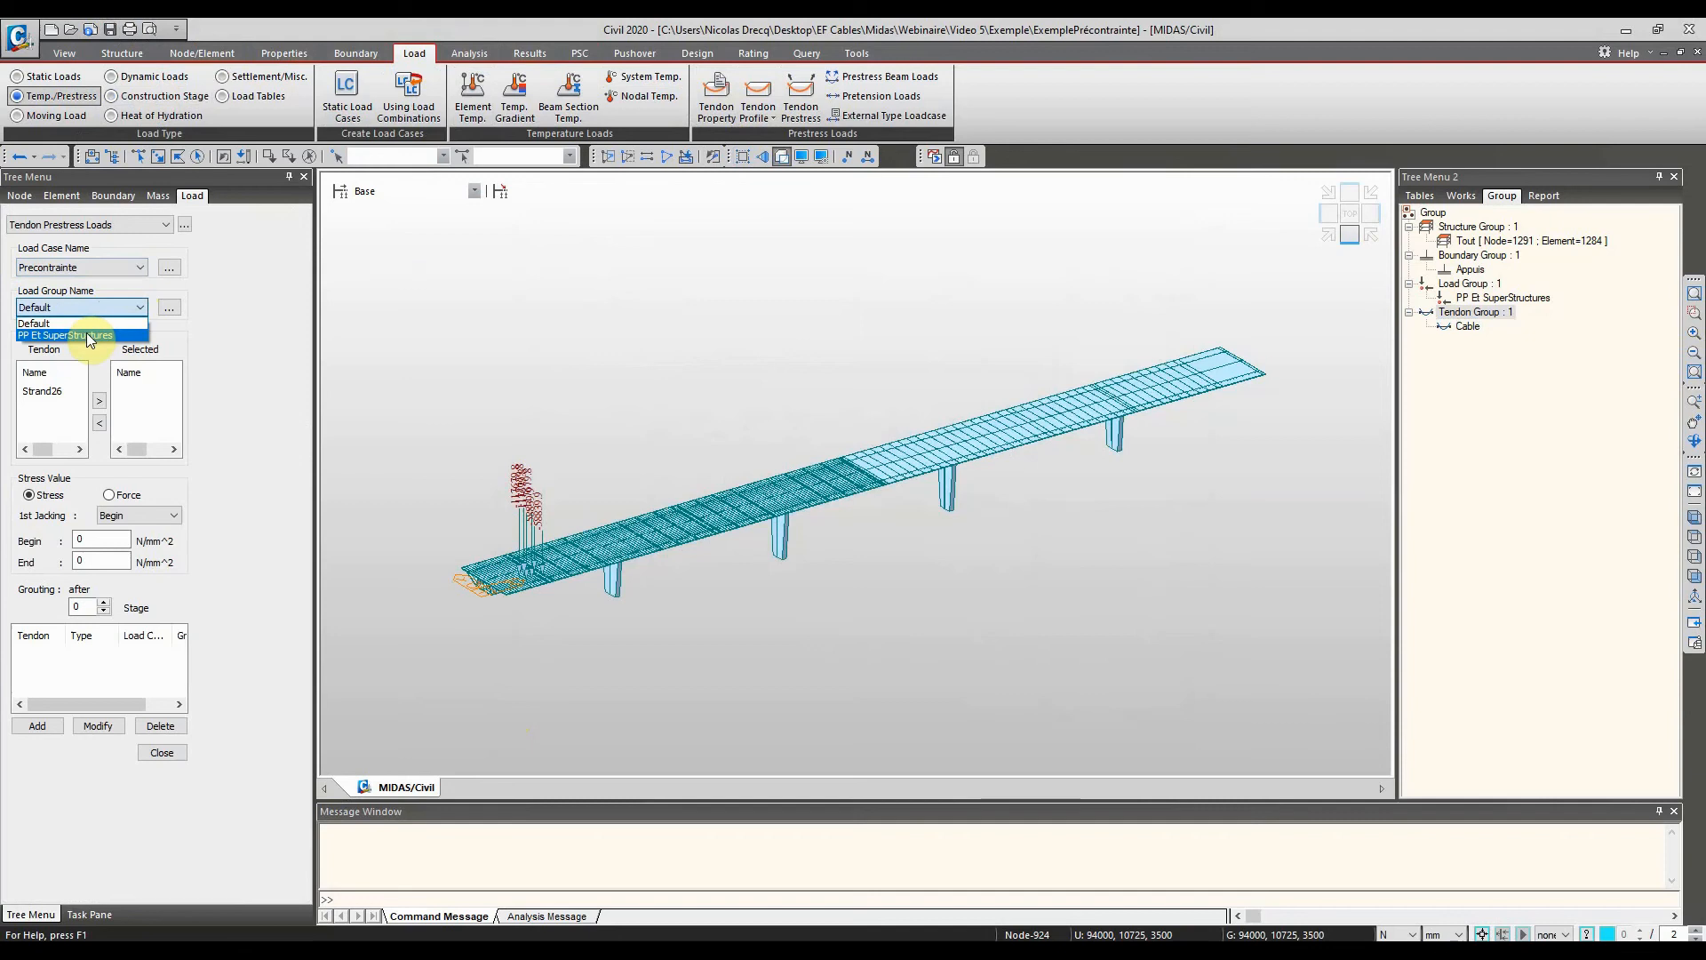
pyautogui.click(103, 306)
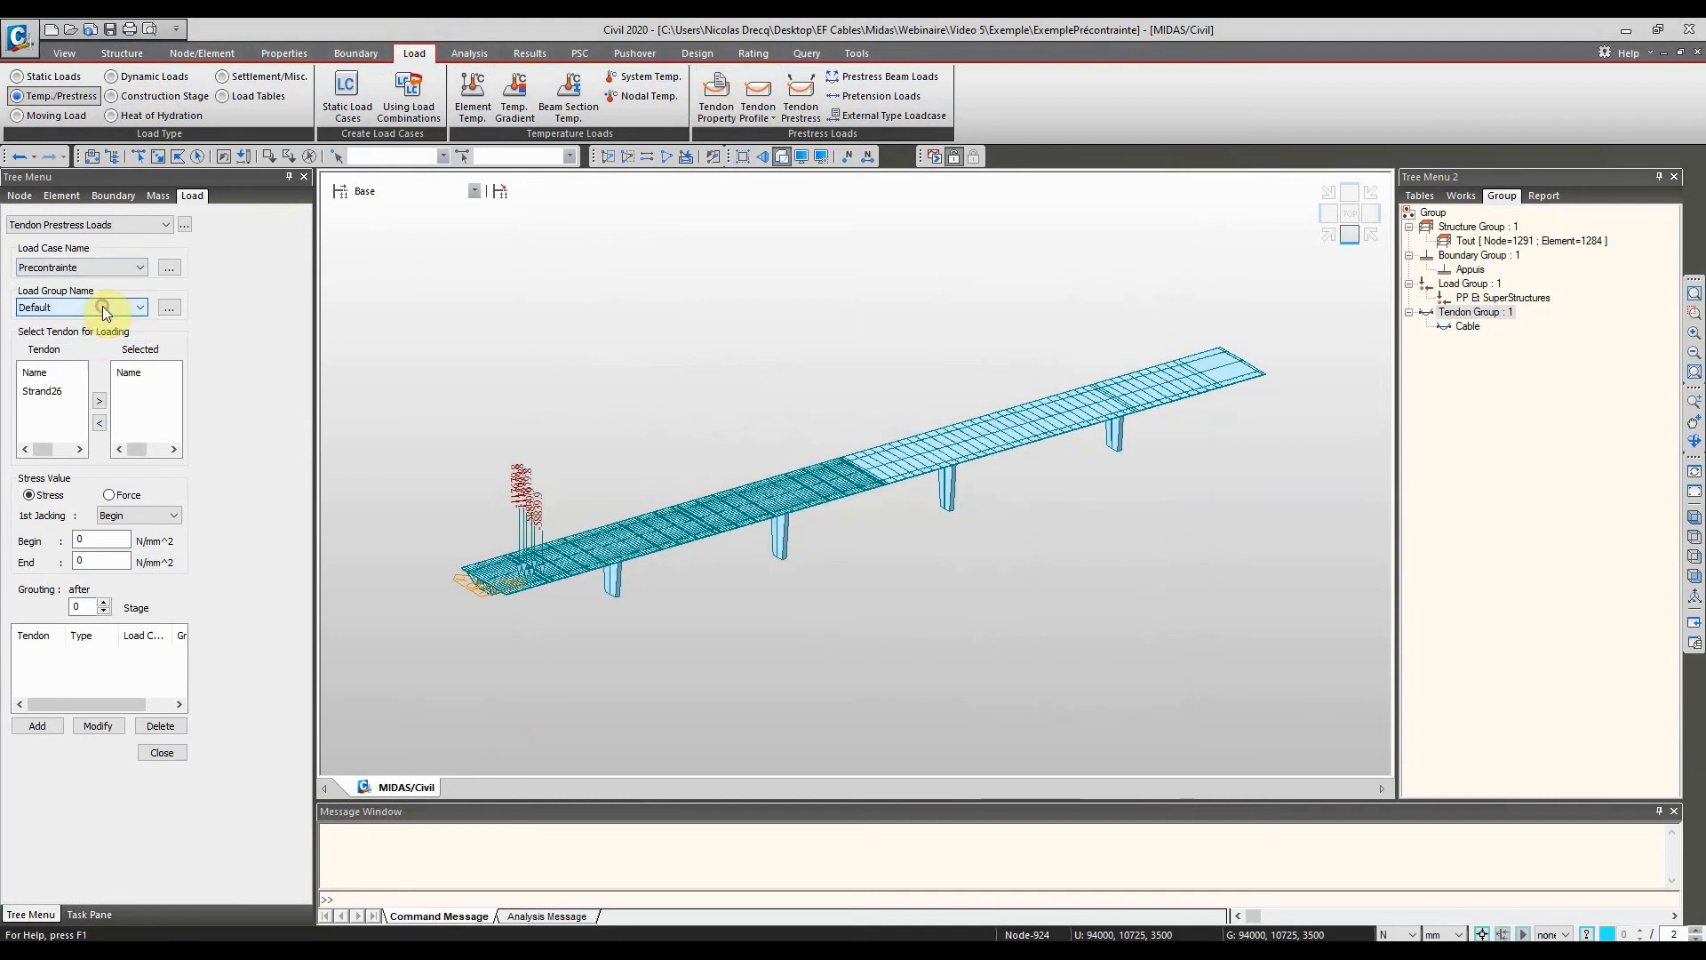
# Create a new load group named Precontrainte
pyautogui.rightClick(1473, 285)
pyautogui.click(1505, 304)
pyautogui.write('Precontrai')
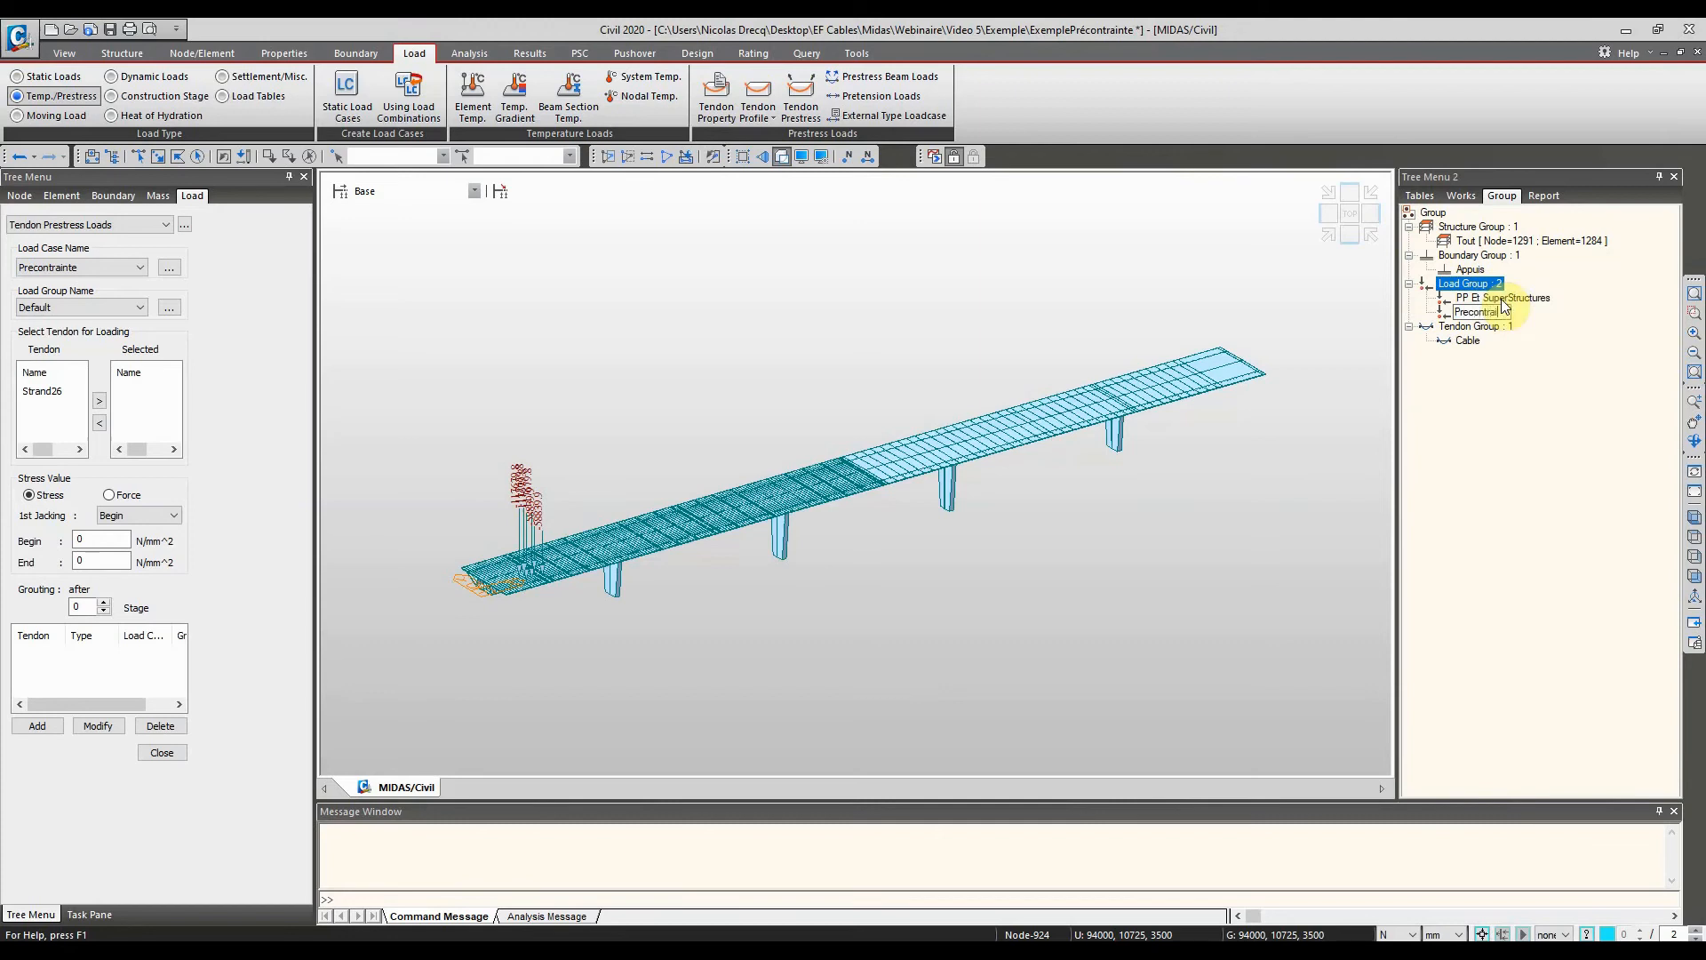
pyautogui.write('nte')
pyautogui.press('Return')
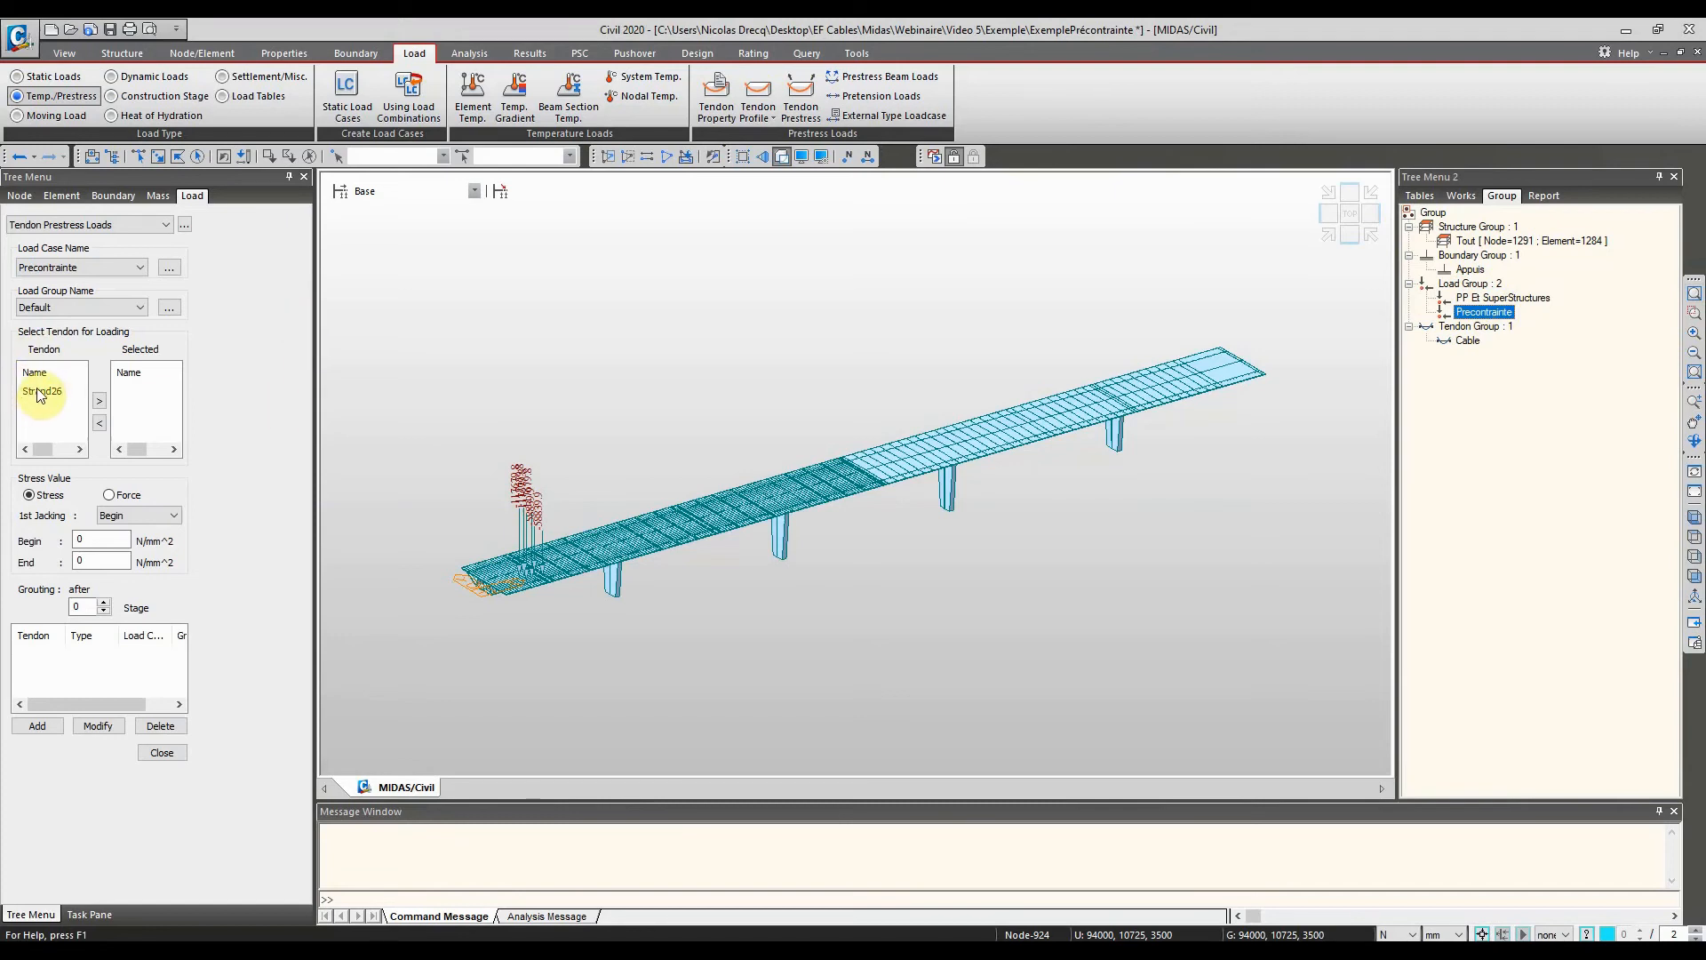
# Add a prestress load in the Precontrainte load group to tendon Strand26, jacked from its beginning with a stress of 1239 N/mm^2
pyautogui.click(67, 307)
pyautogui.click(62, 345)
pyautogui.click(55, 390)
pyautogui.click(99, 401)
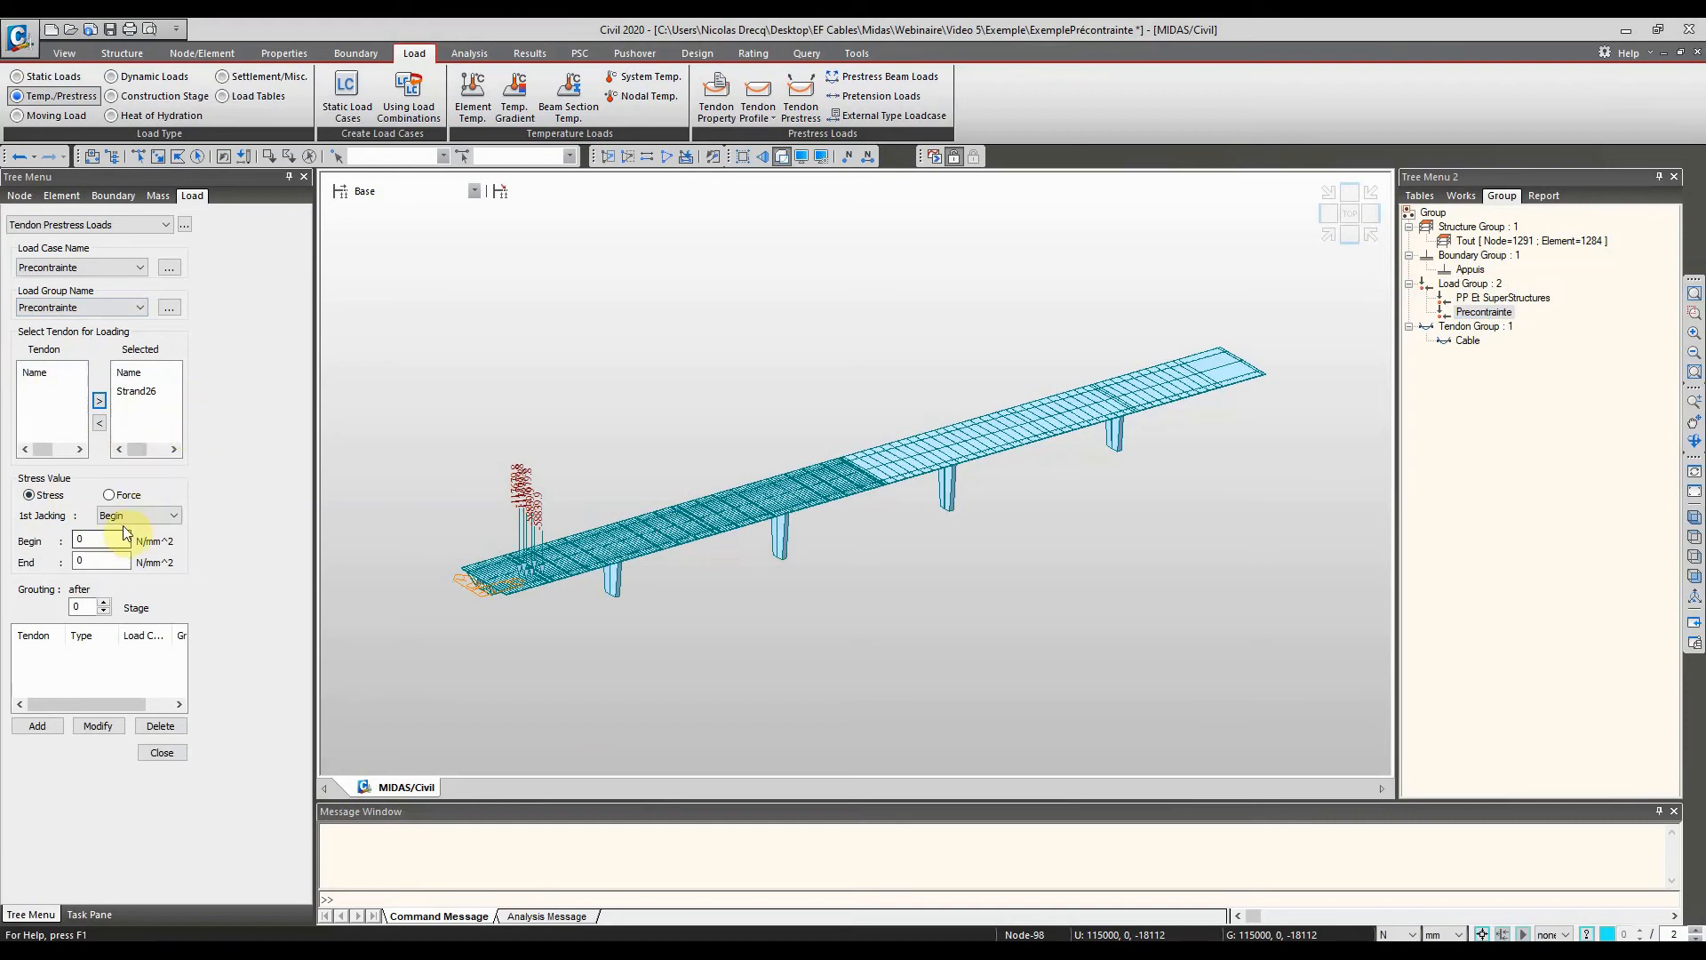
pyautogui.doubleClick(80, 540)
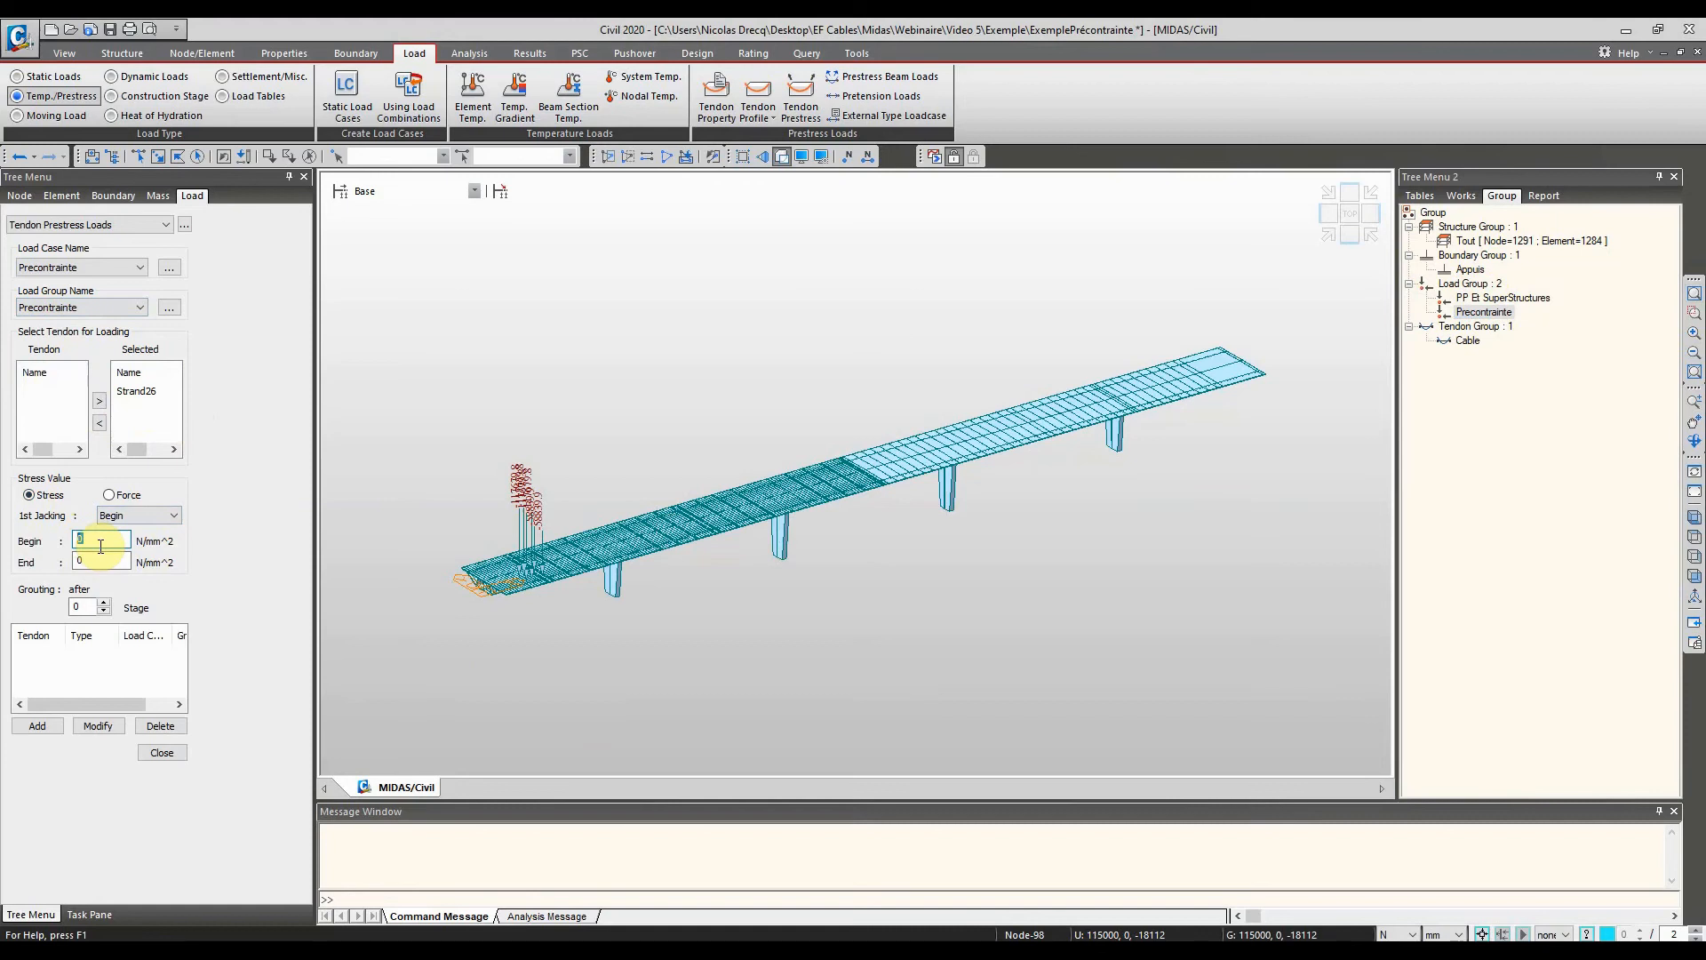
pyautogui.write('1239')
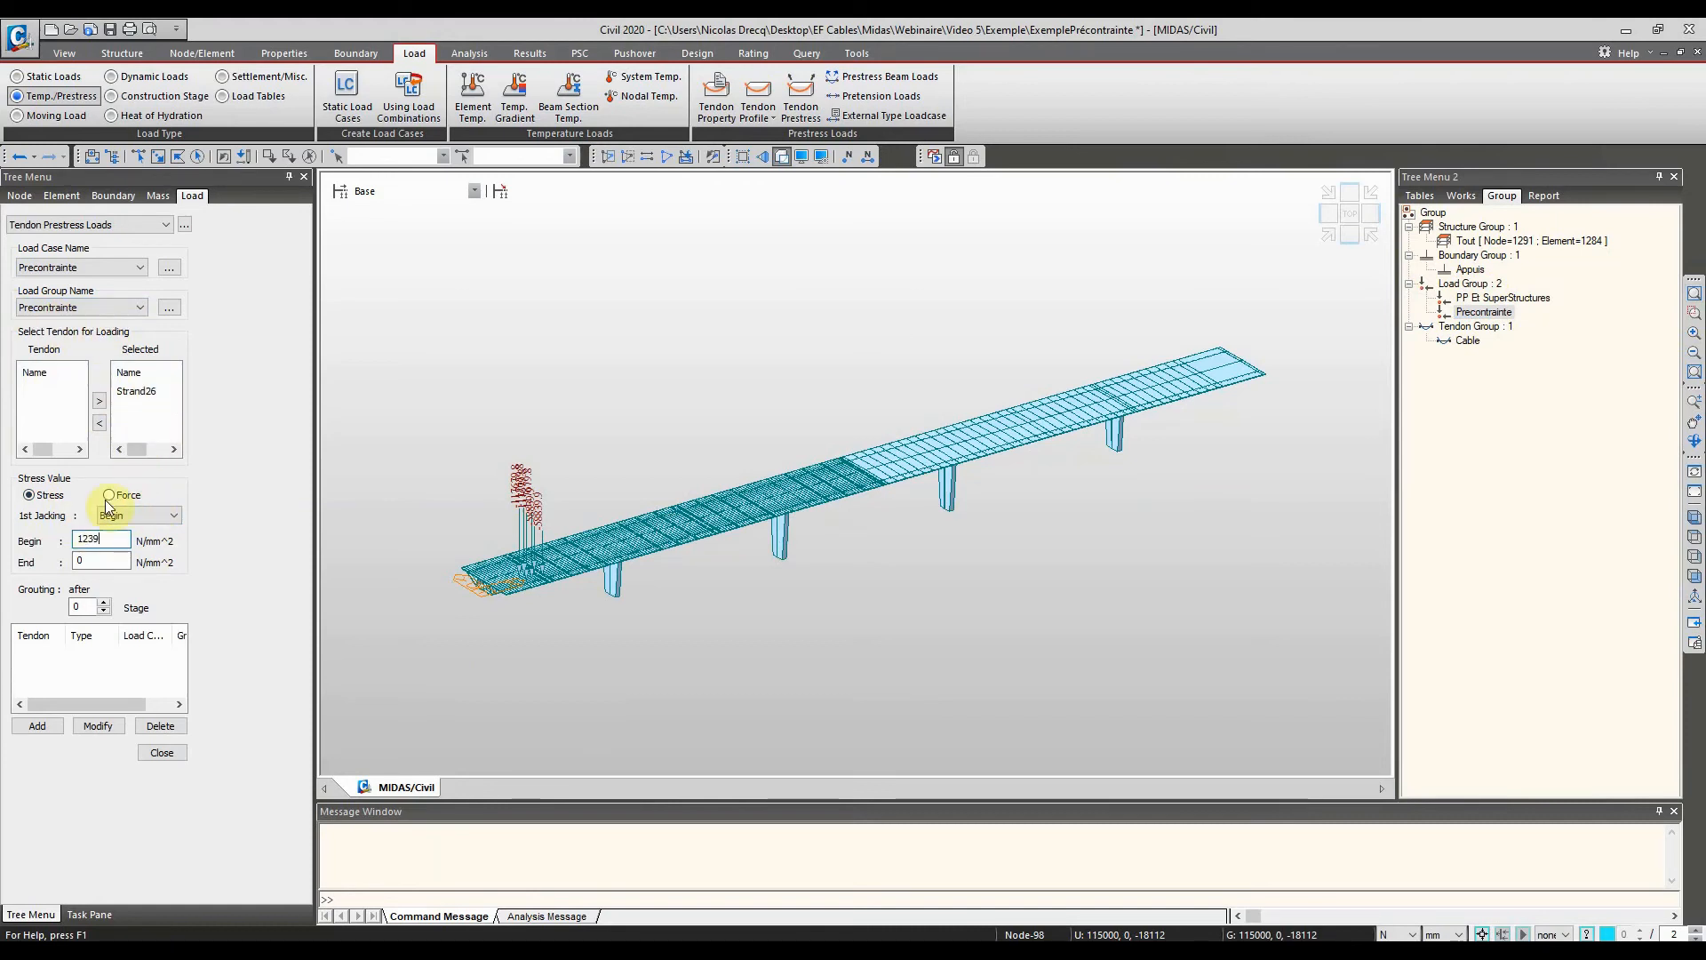
pyautogui.click(44, 725)
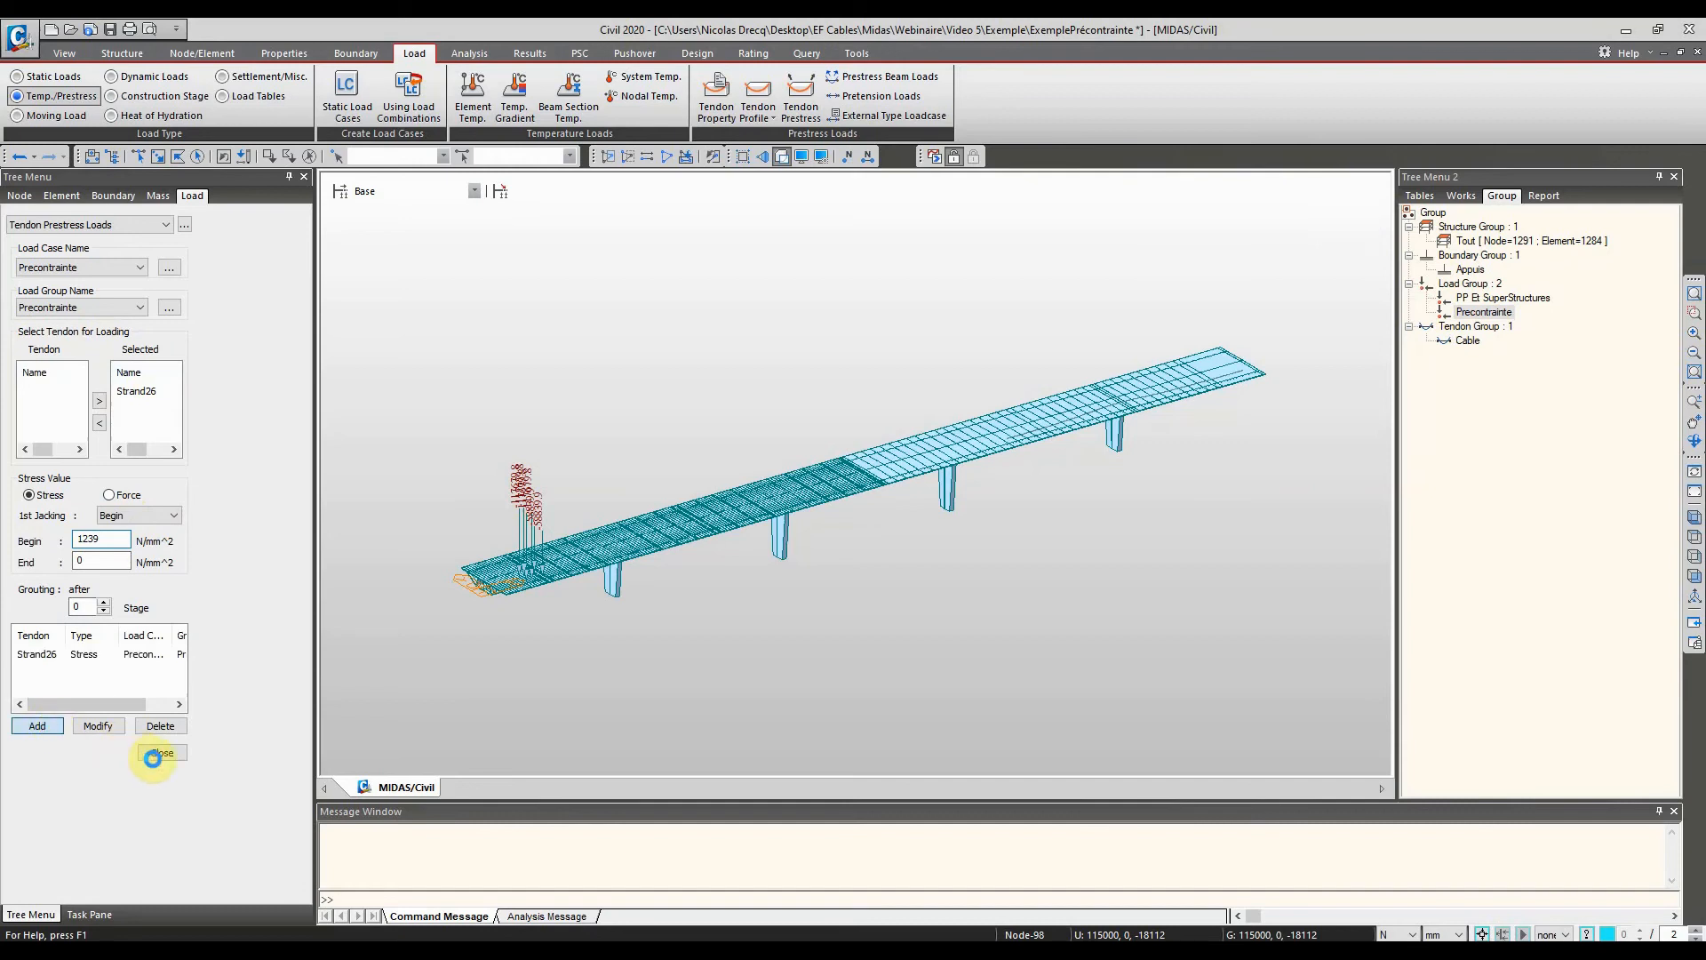
pyautogui.click(156, 754)
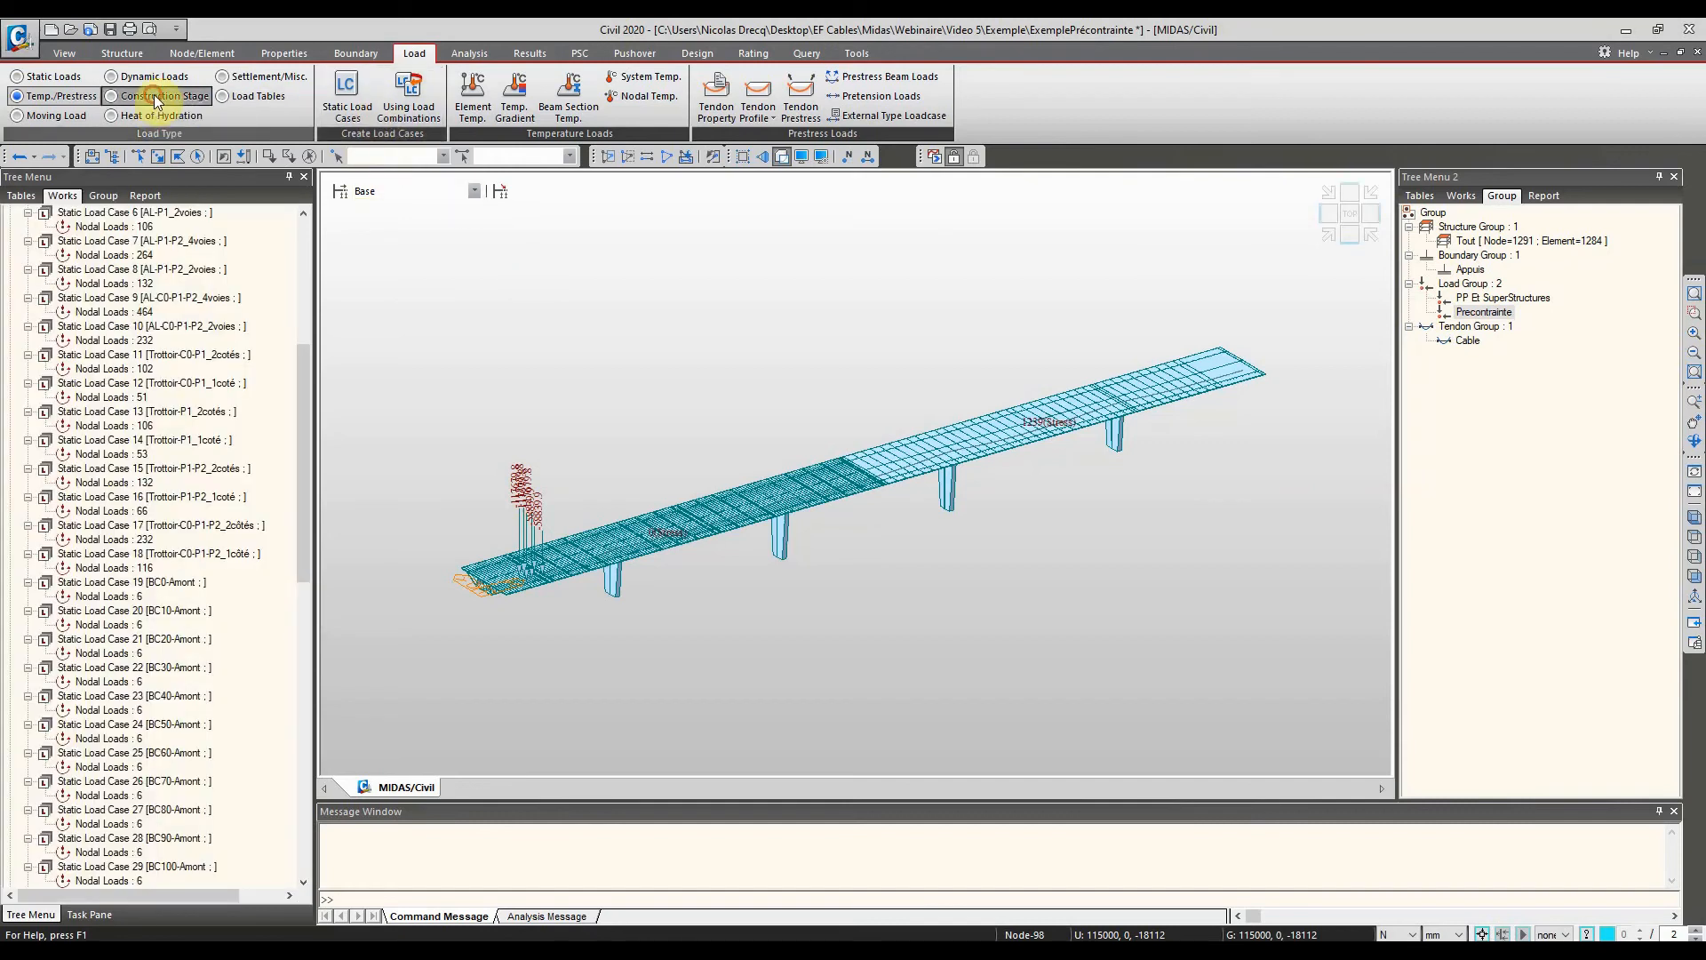
# Add a construction stage named Precontrainte that activates the Precontrainte load group on the first day
pyautogui.click(112, 96)
pyautogui.click(341, 93)
pyautogui.click(789, 440)
pyautogui.click(987, 410)
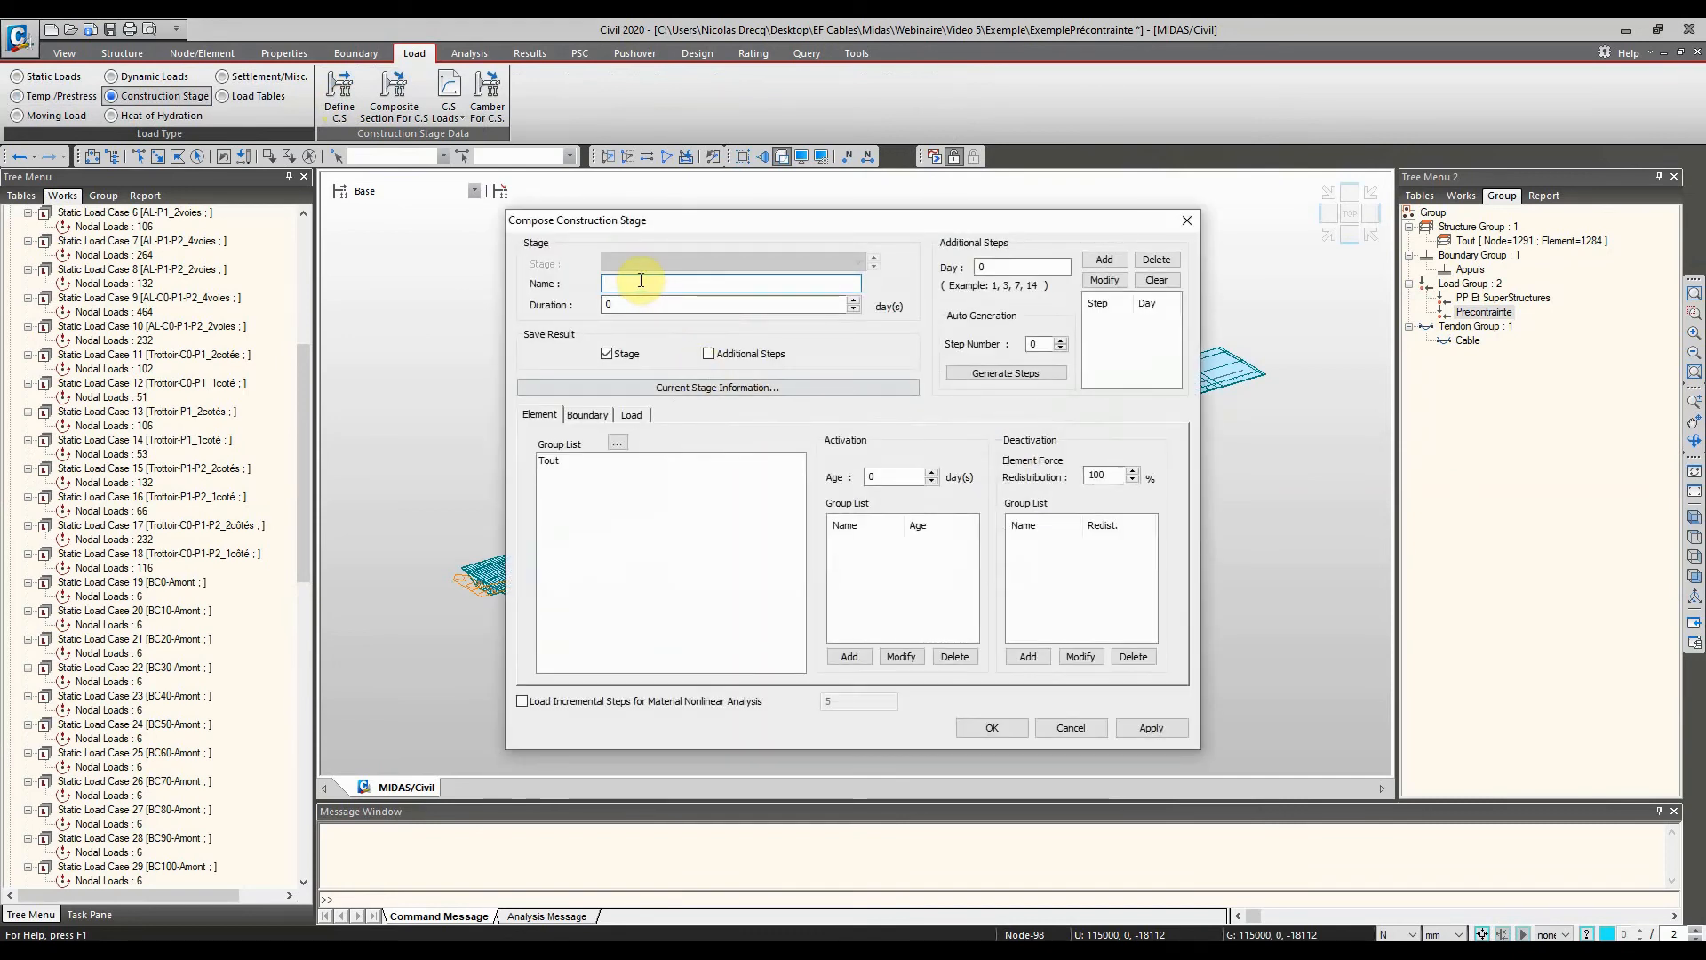
pyautogui.write('Precontrainte')
pyautogui.click(631, 414)
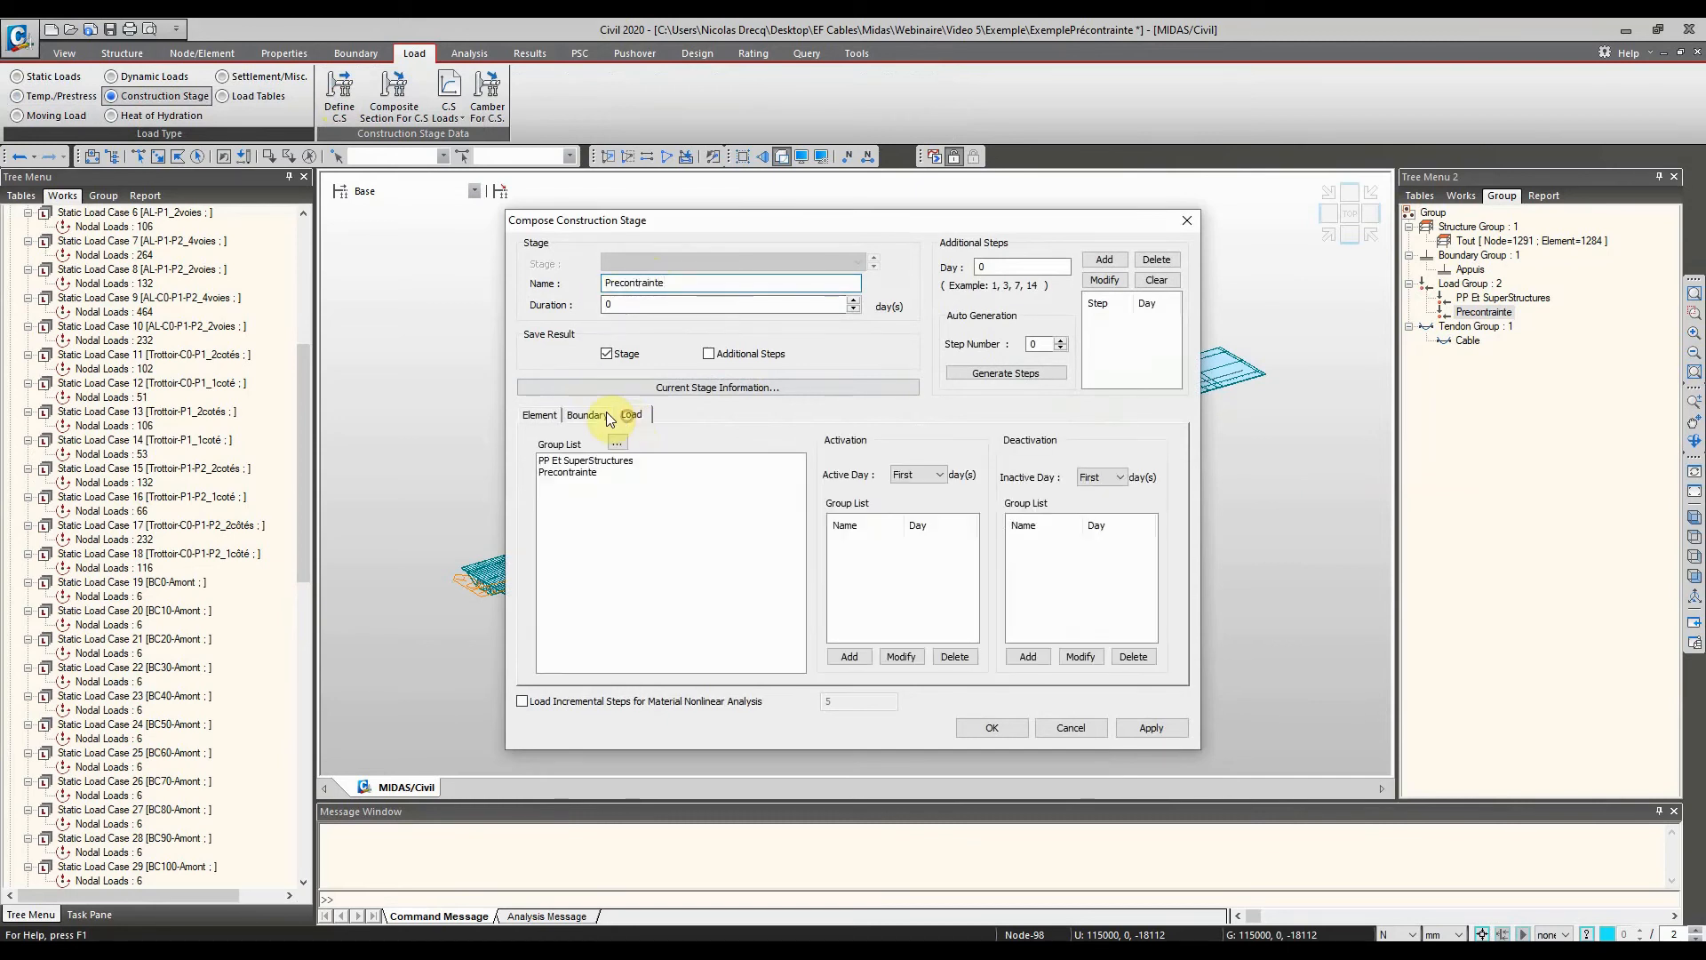
pyautogui.click(579, 472)
pyautogui.click(849, 656)
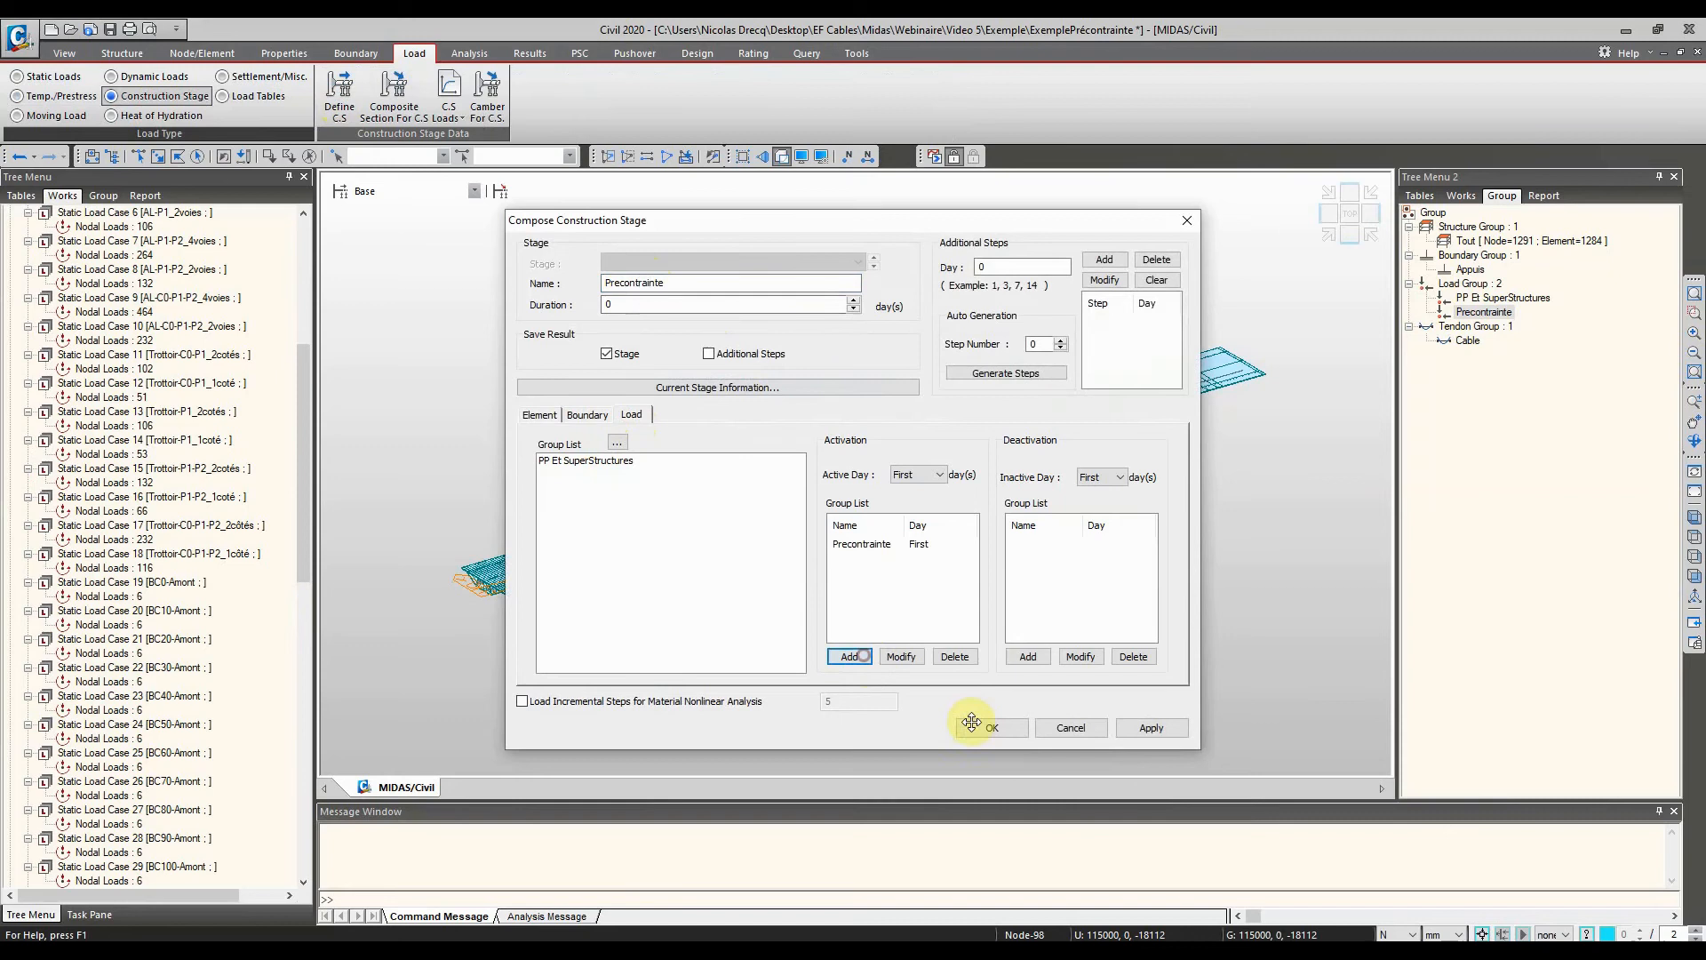
pyautogui.click(992, 728)
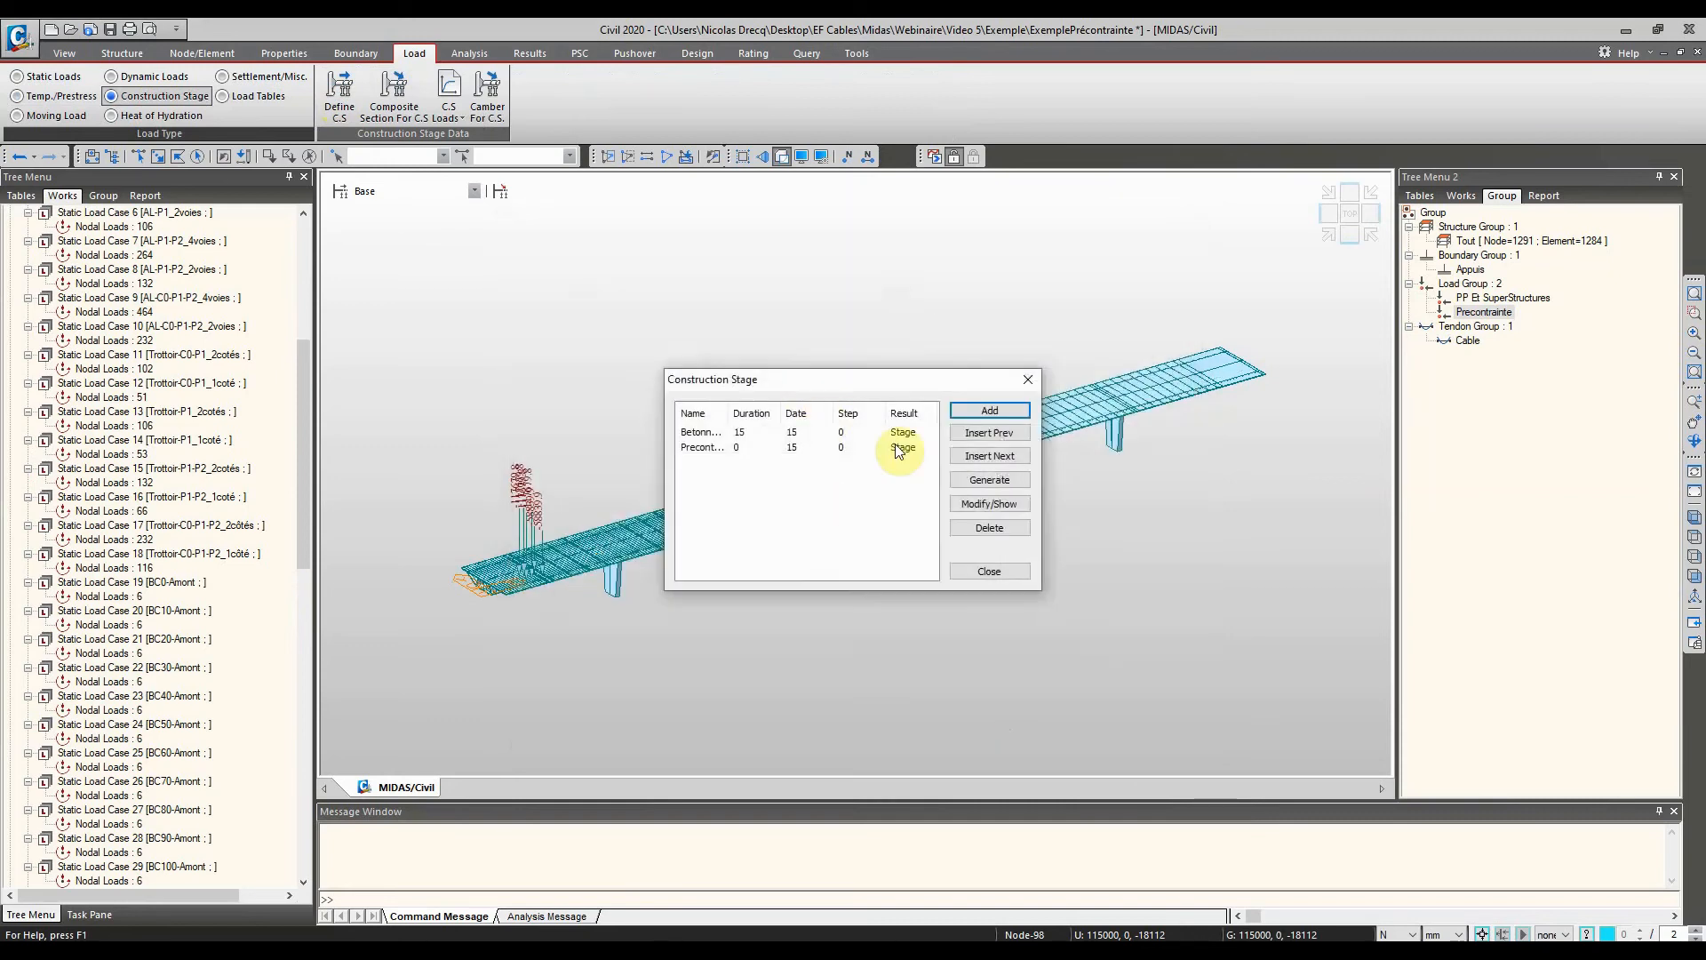
# Add a construction stage named Vieillissement with a duration of 36000 days and finish the stage definition
pyautogui.click(991, 409)
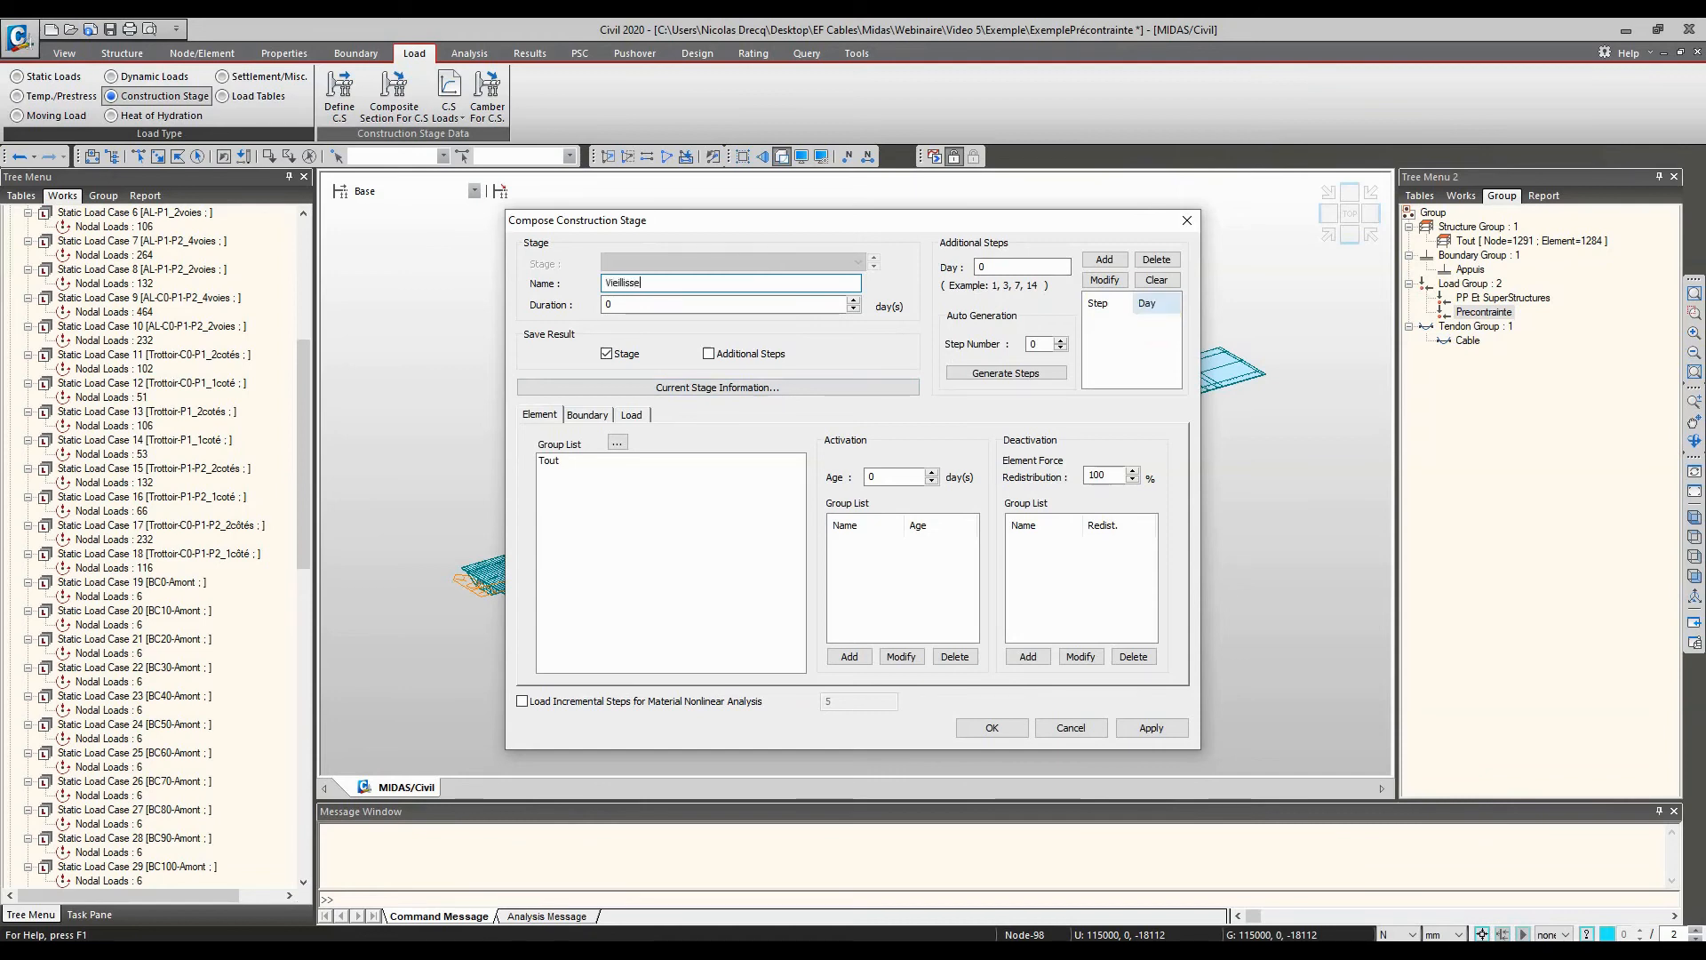
pyautogui.press('Tab')
pyautogui.write('3600')
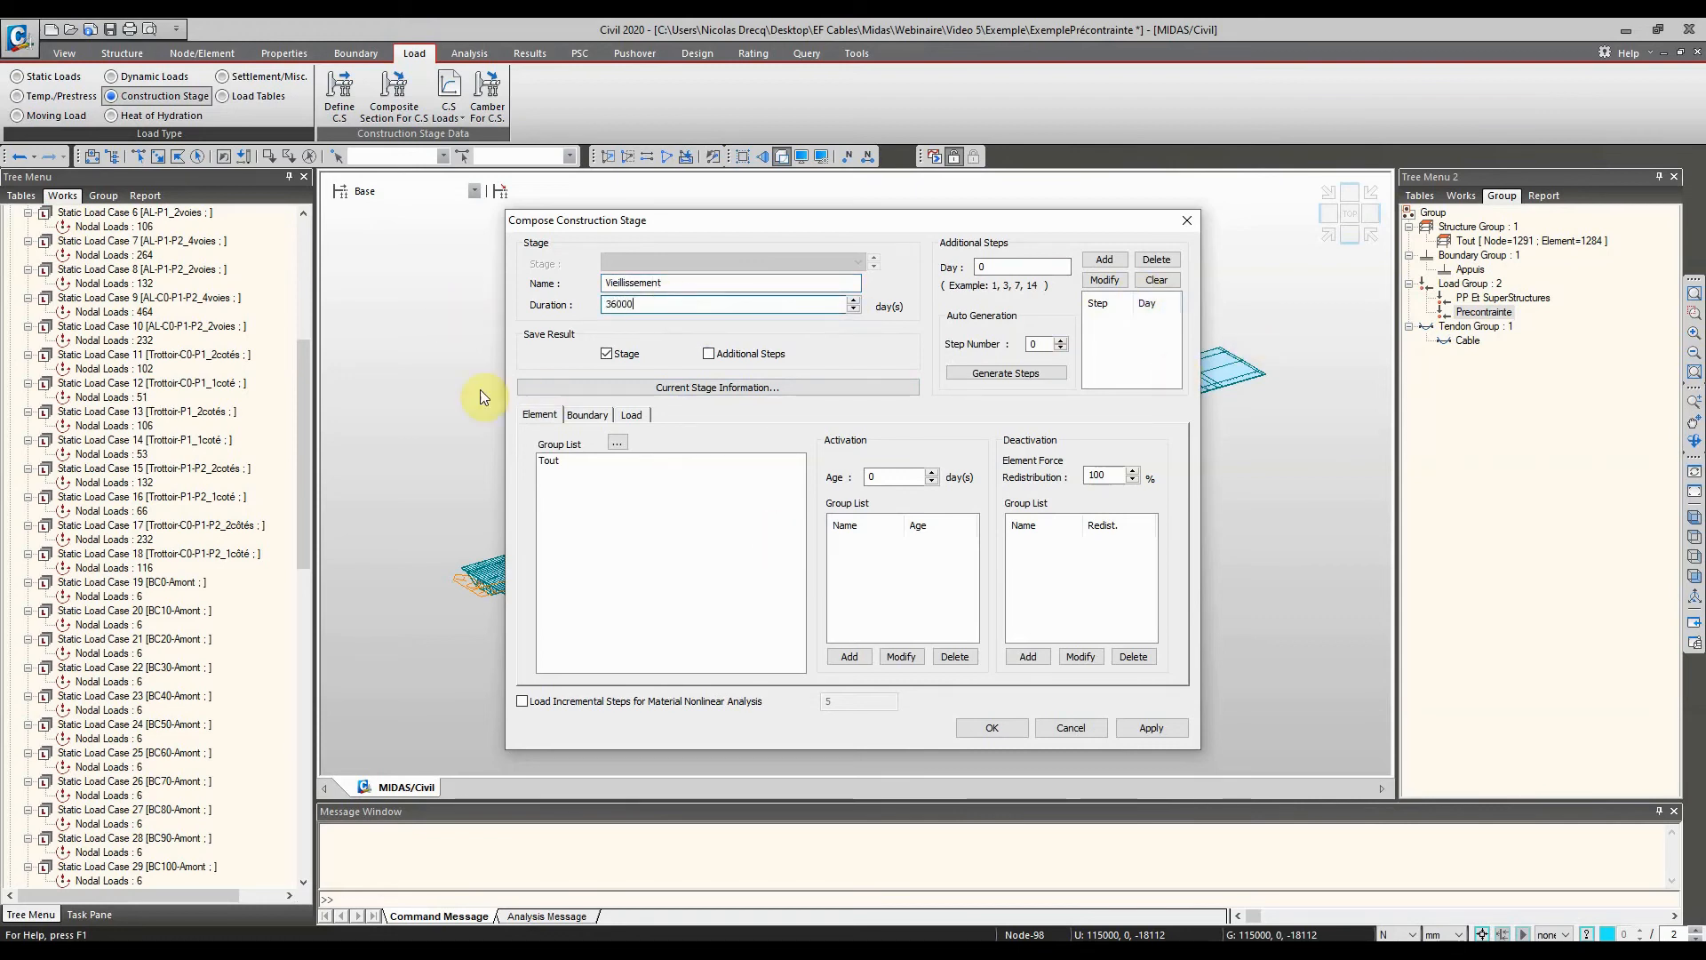
pyautogui.write('0')
pyautogui.click(985, 729)
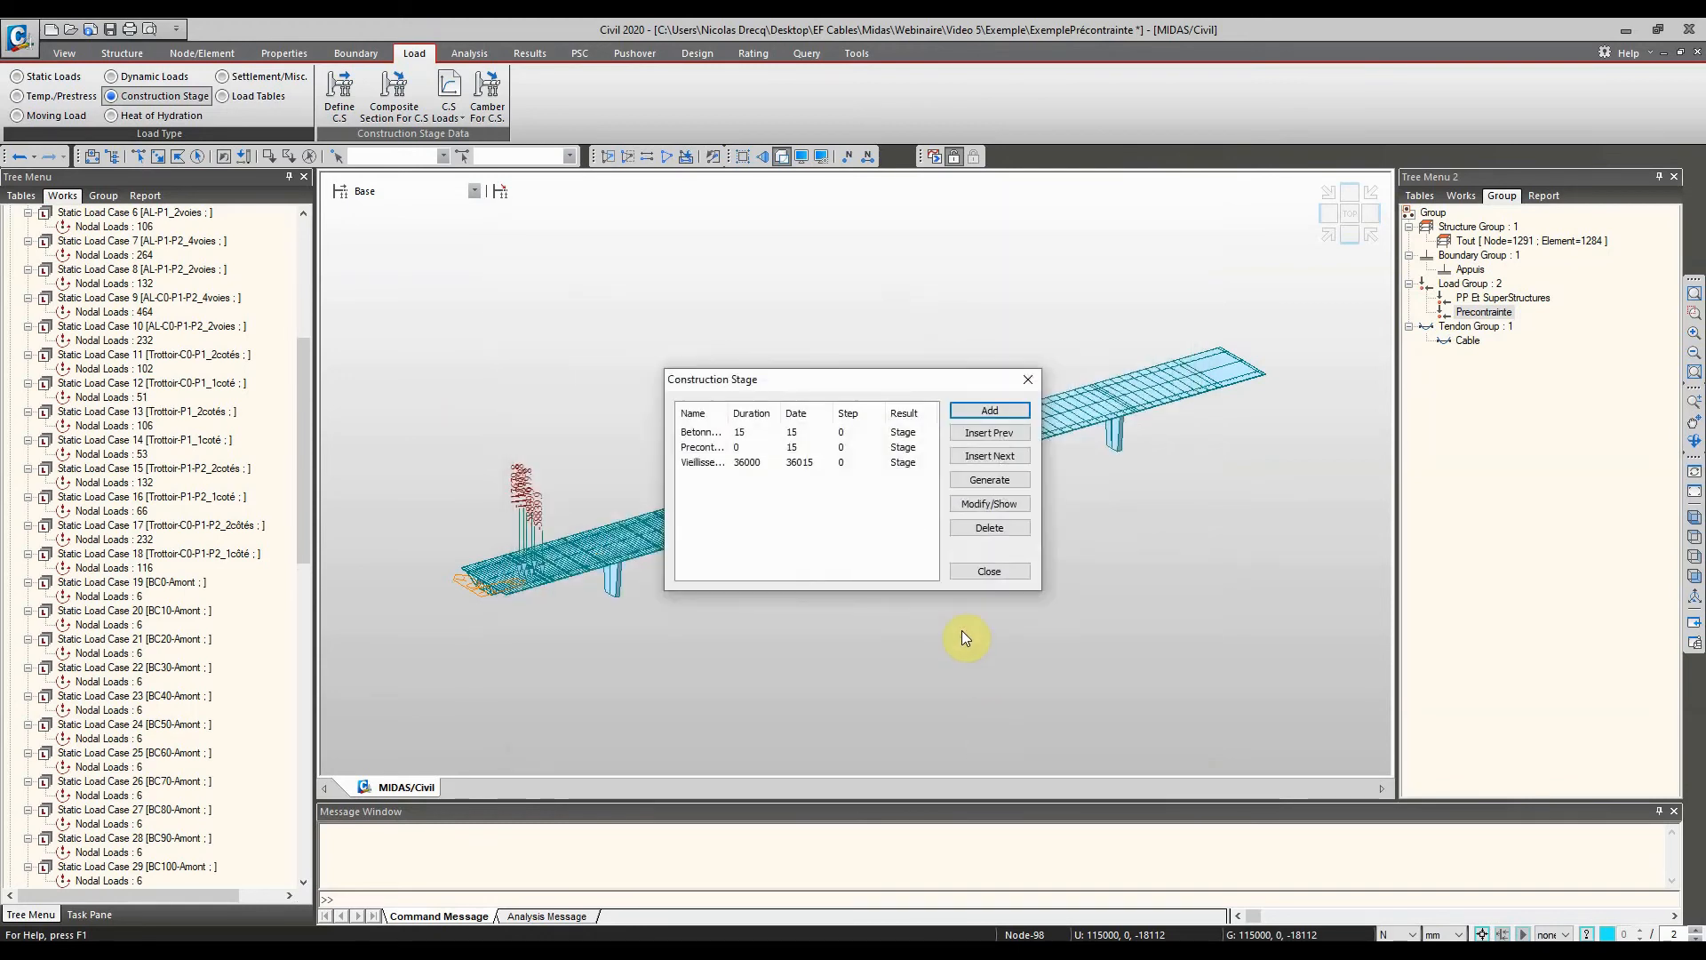
pyautogui.click(992, 572)
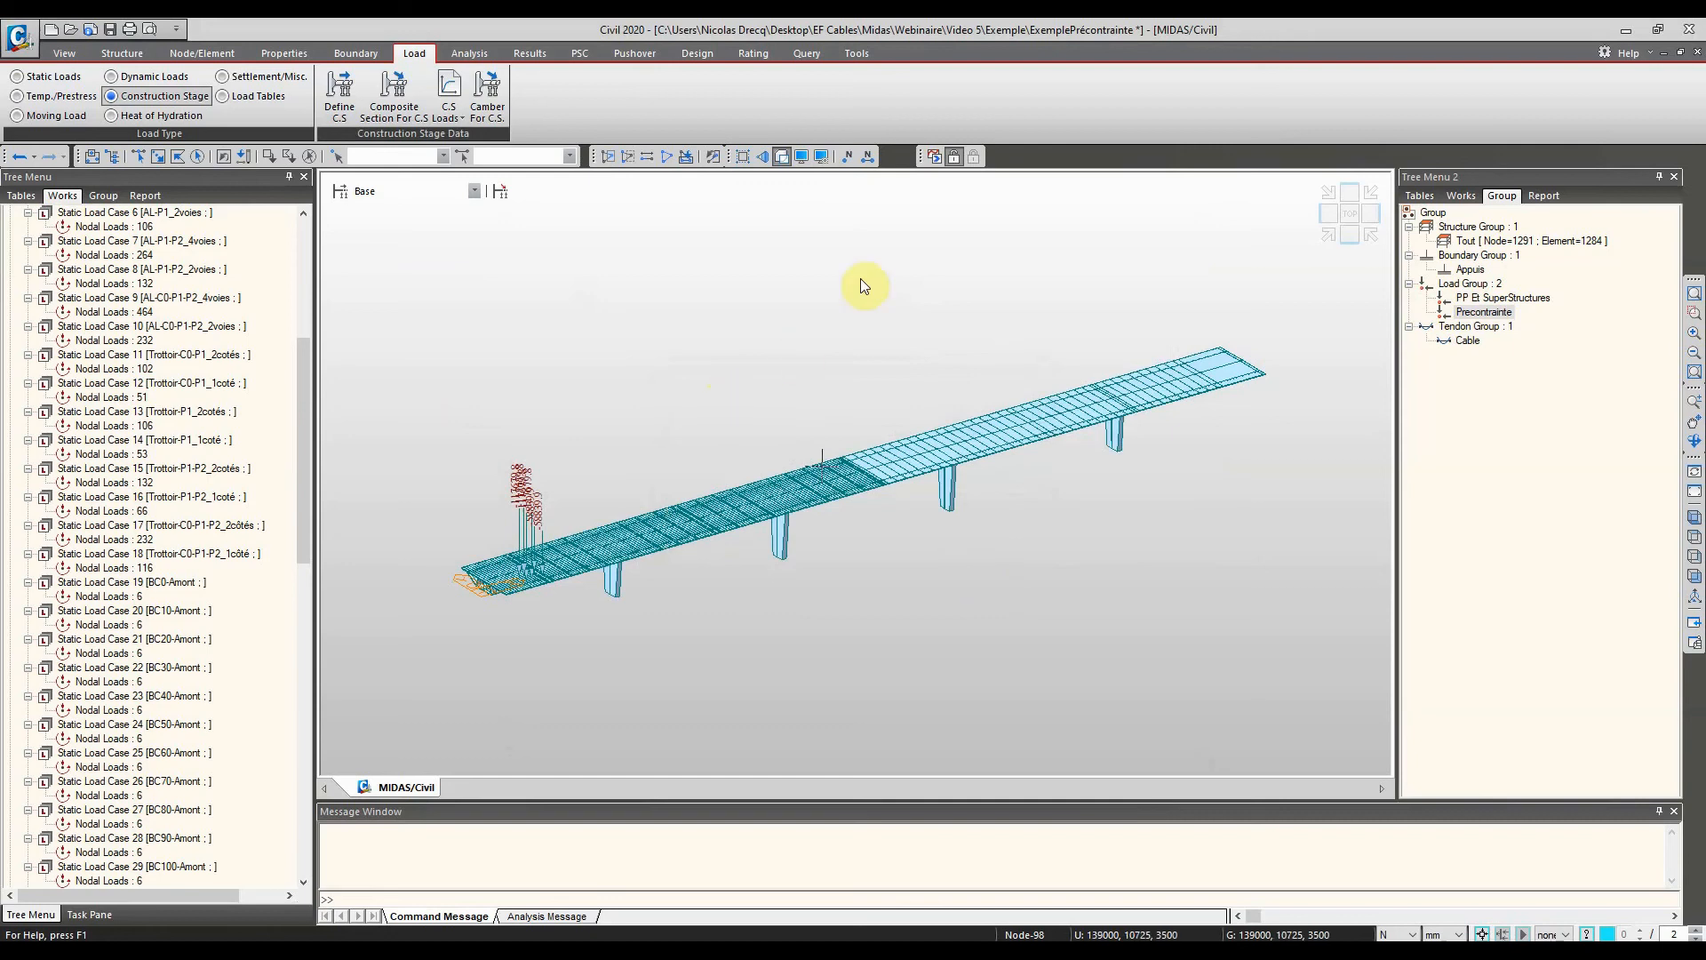
# Run the analysis and check the stage selection available for the results
pyautogui.click(935, 158)
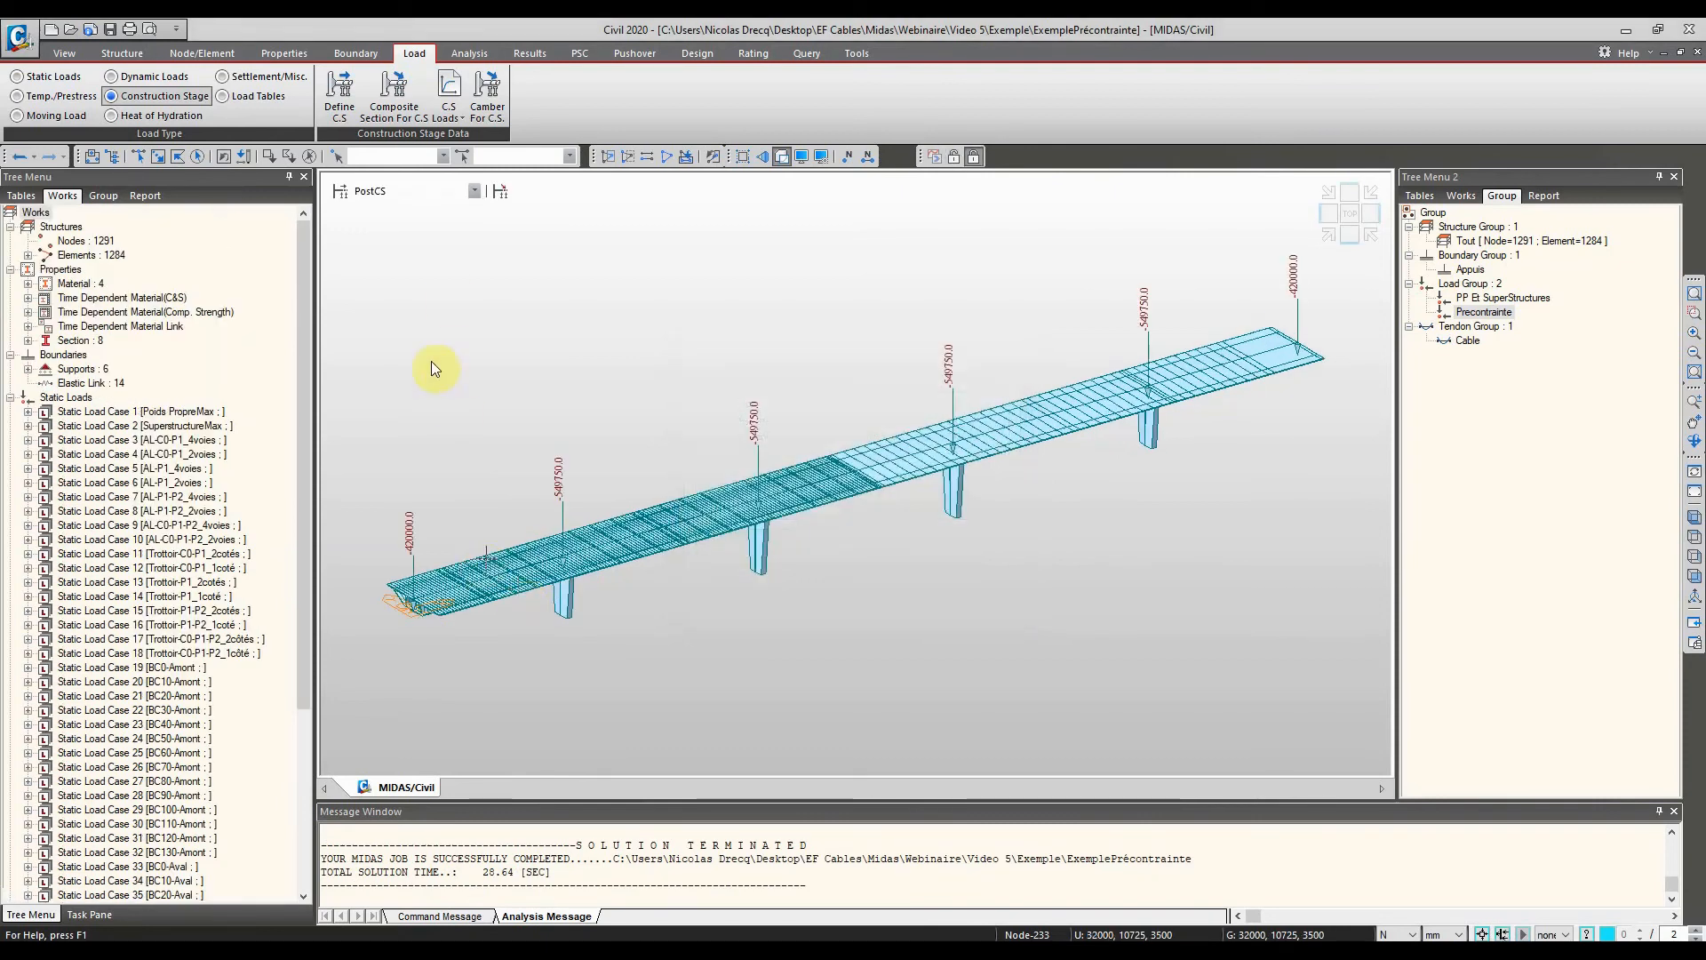
pyautogui.click(437, 191)
pyautogui.click(415, 188)
pyautogui.click(409, 191)
# Open the load combinations and review the list, including the load cases of the ENV BC envelope
pyautogui.click(465, 52)
pyautogui.click(526, 52)
pyautogui.click(38, 93)
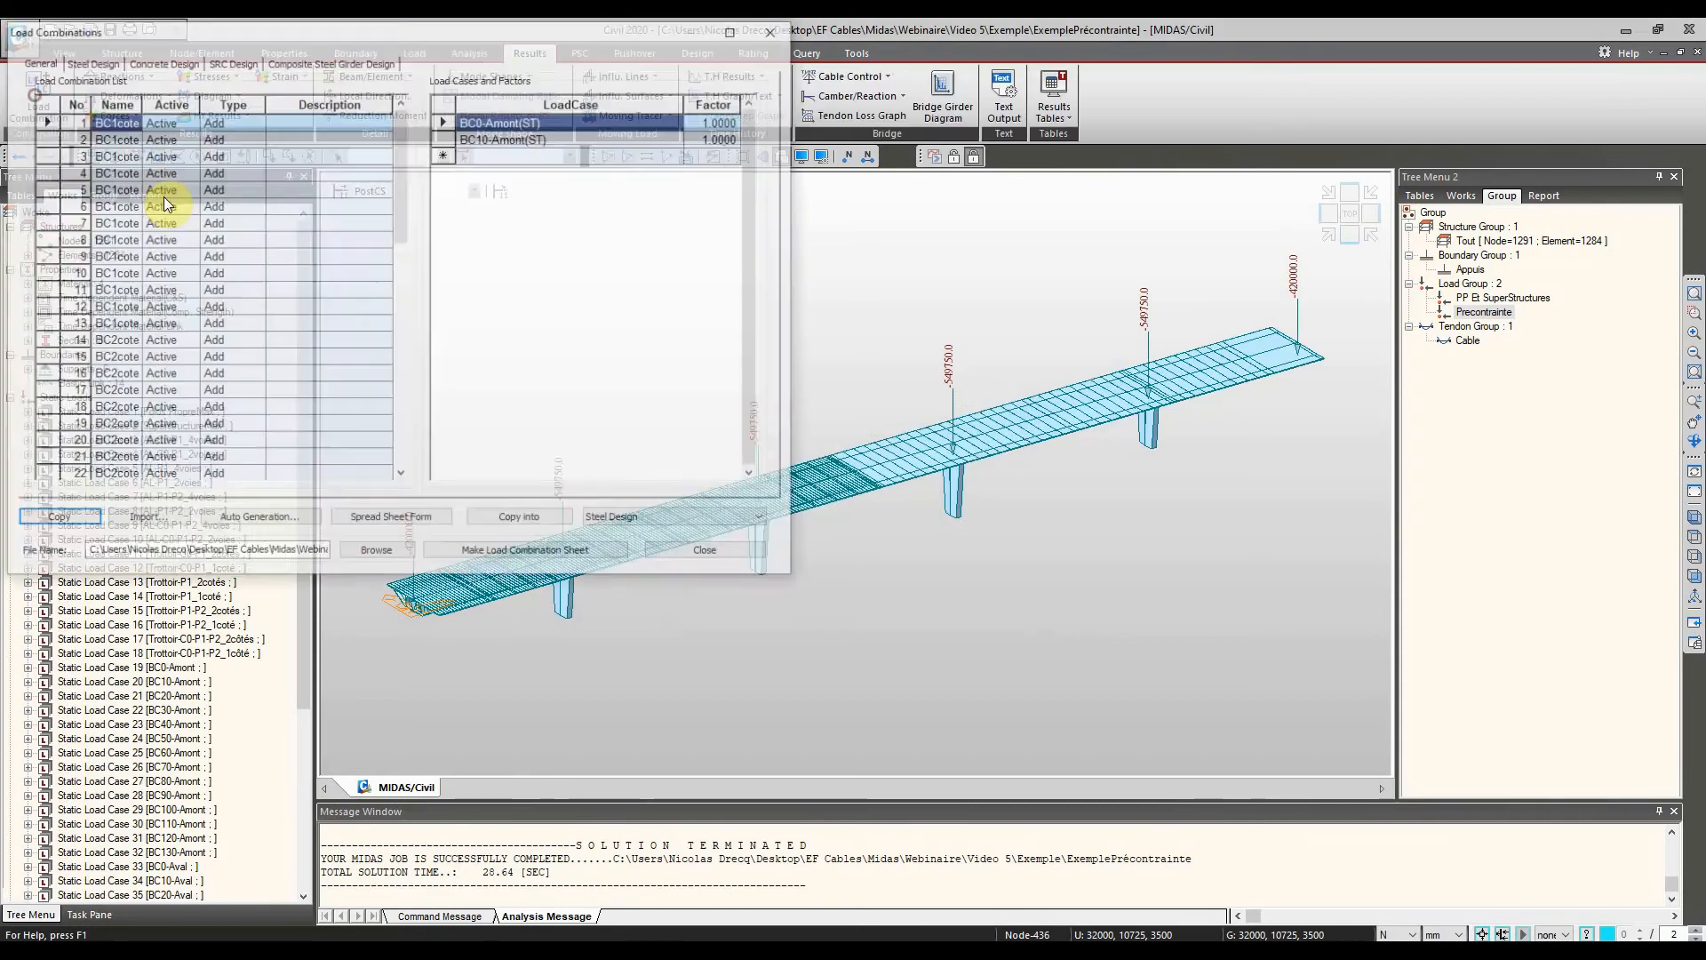
pyautogui.doubleClick(142, 103)
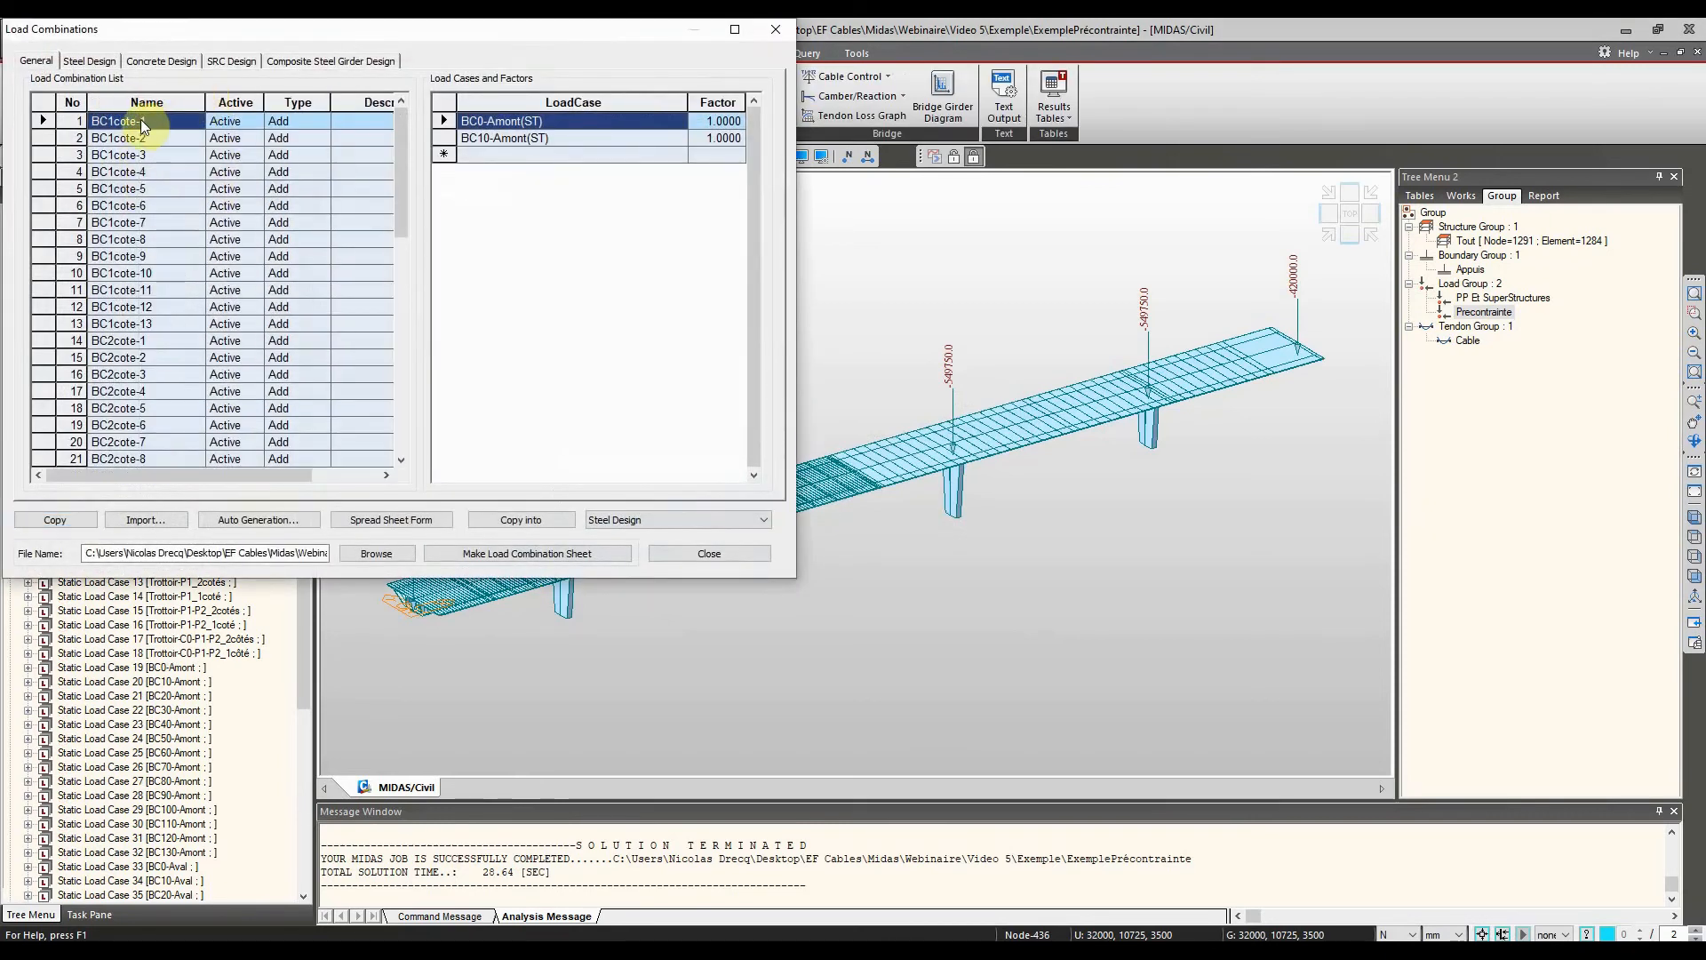
pyautogui.scroll(-12, 147, 156)
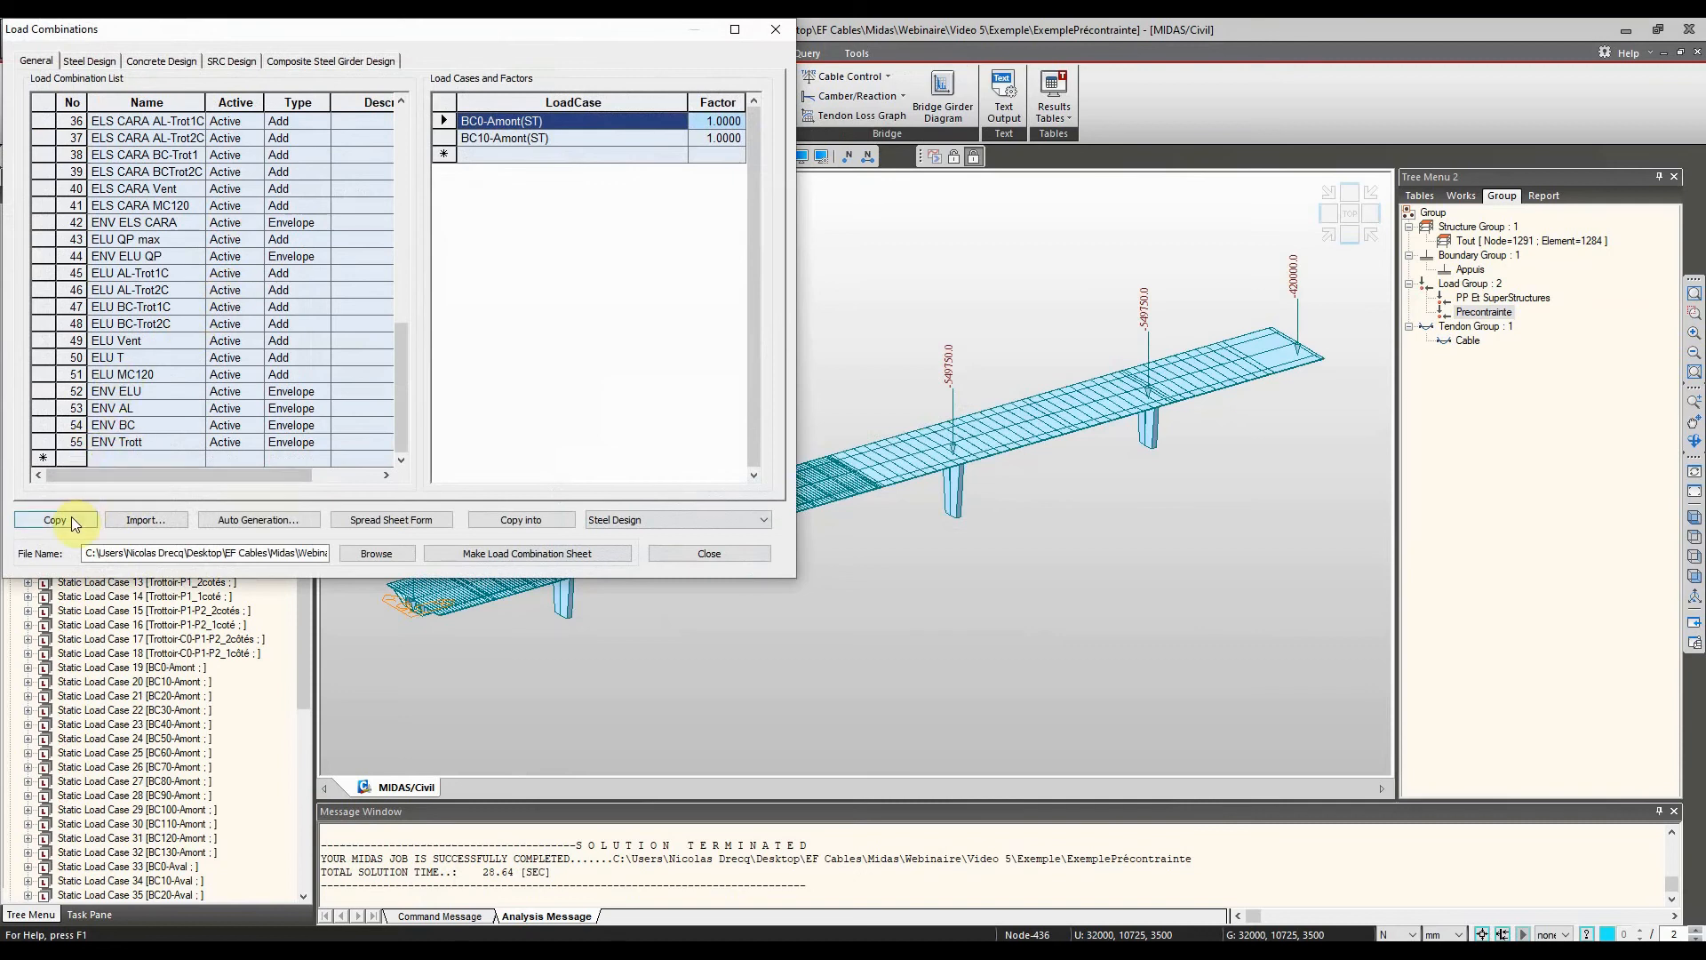
pyautogui.click(117, 457)
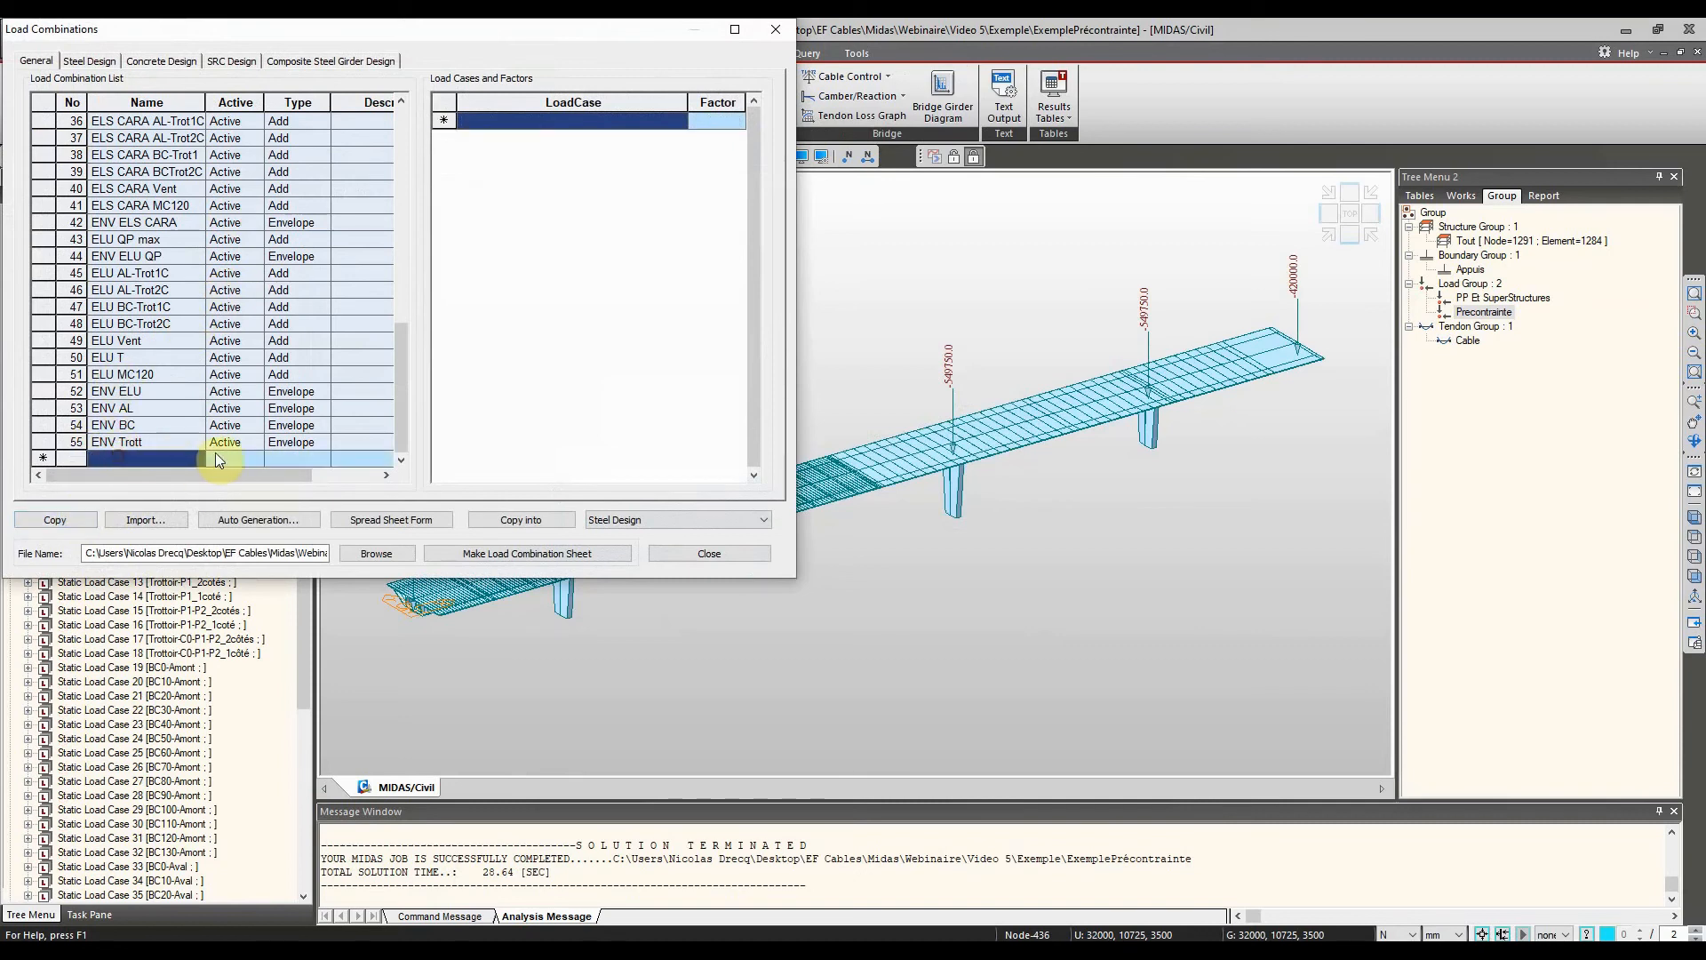
pyautogui.click(158, 424)
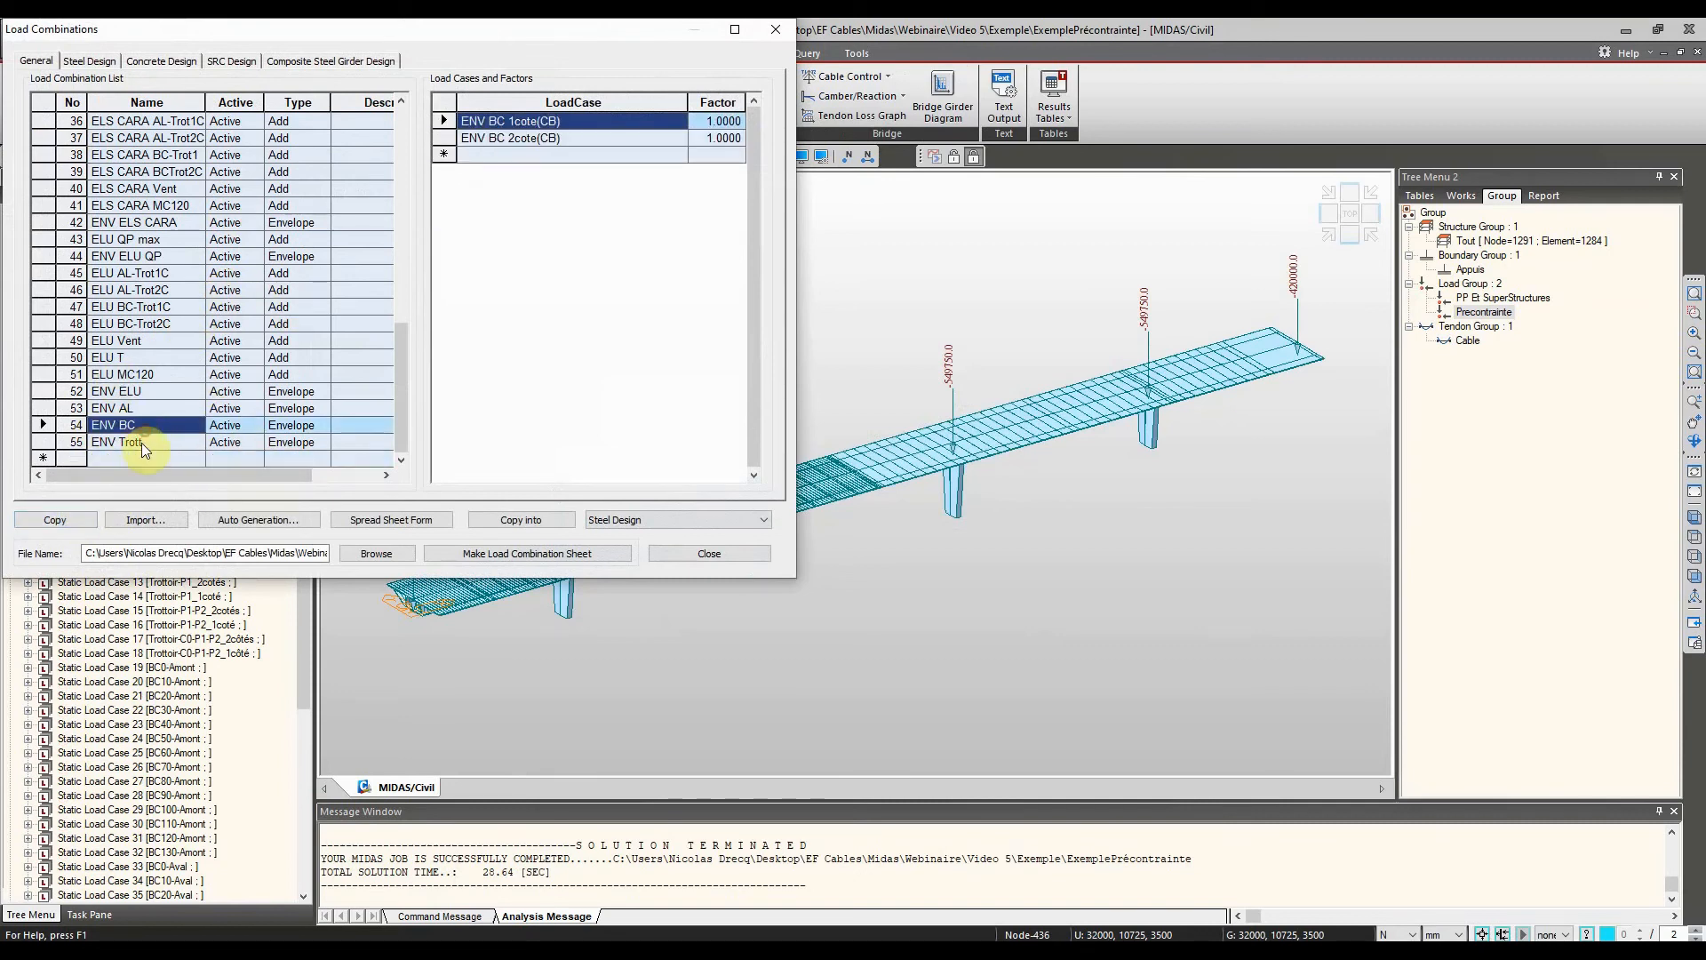
pyautogui.click(552, 152)
pyautogui.scroll(4, 137, 306)
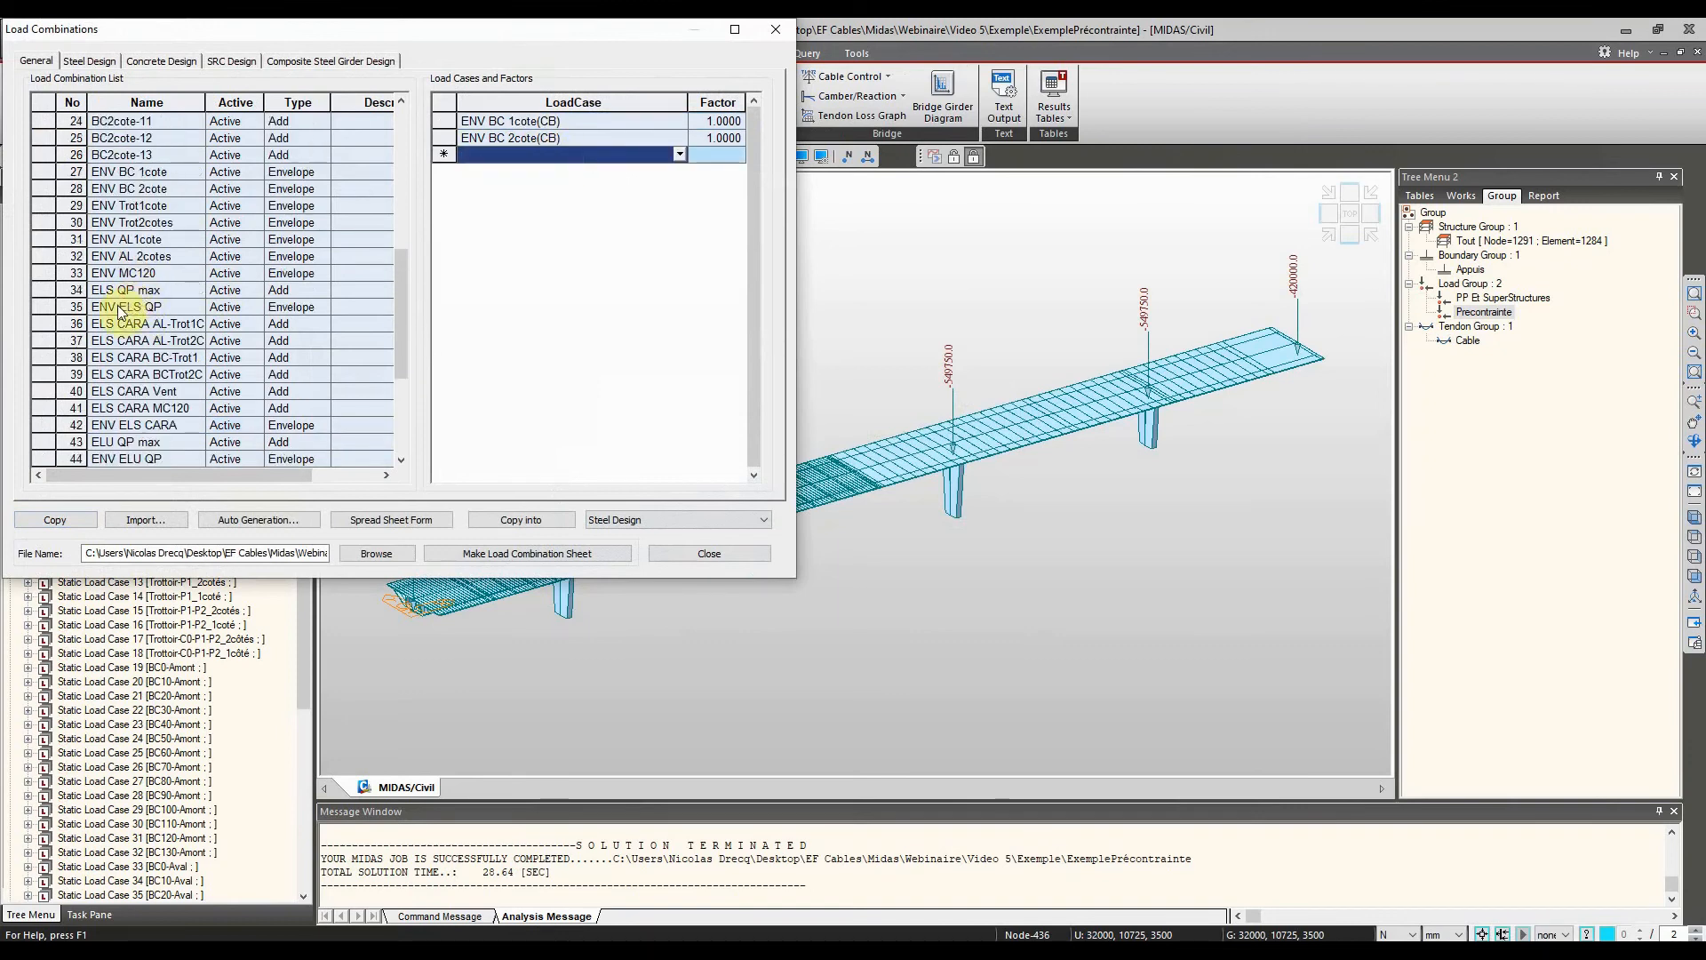
# Add the Summation(CS) construction stage load case with factor 1.0000 to the ENV BC 1cote combination
pyautogui.click(125, 172)
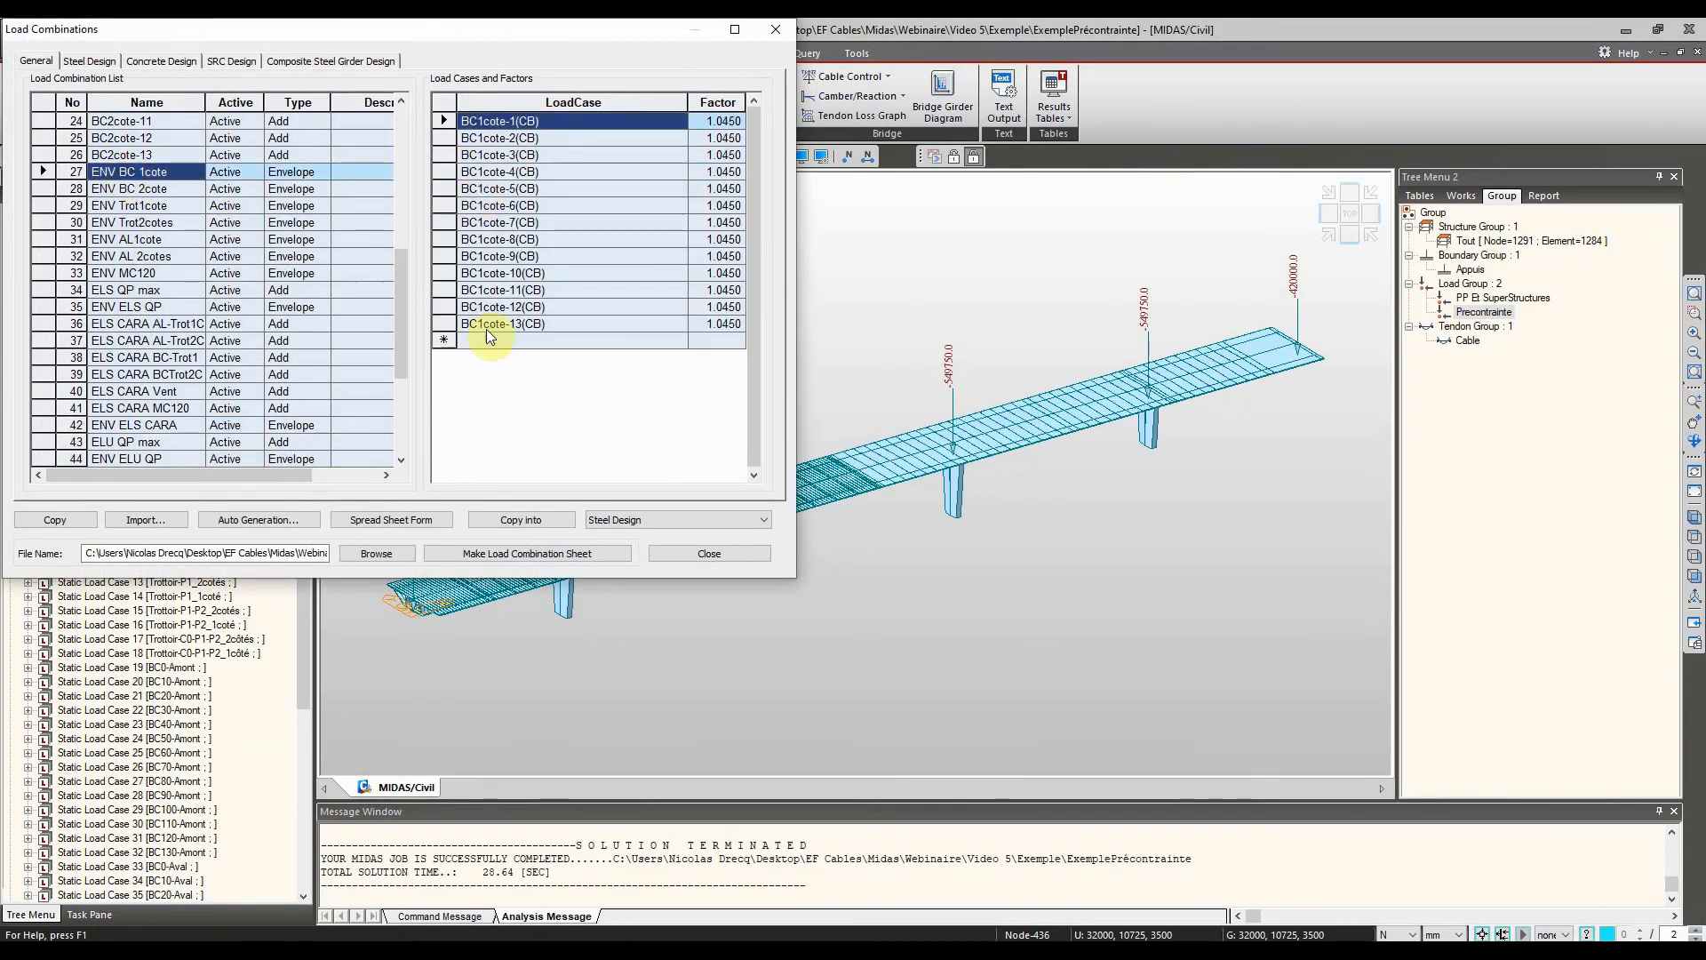
pyautogui.click(530, 339)
pyautogui.click(679, 340)
pyautogui.scroll(-10, 562, 410)
pyautogui.scroll(7, 538, 494)
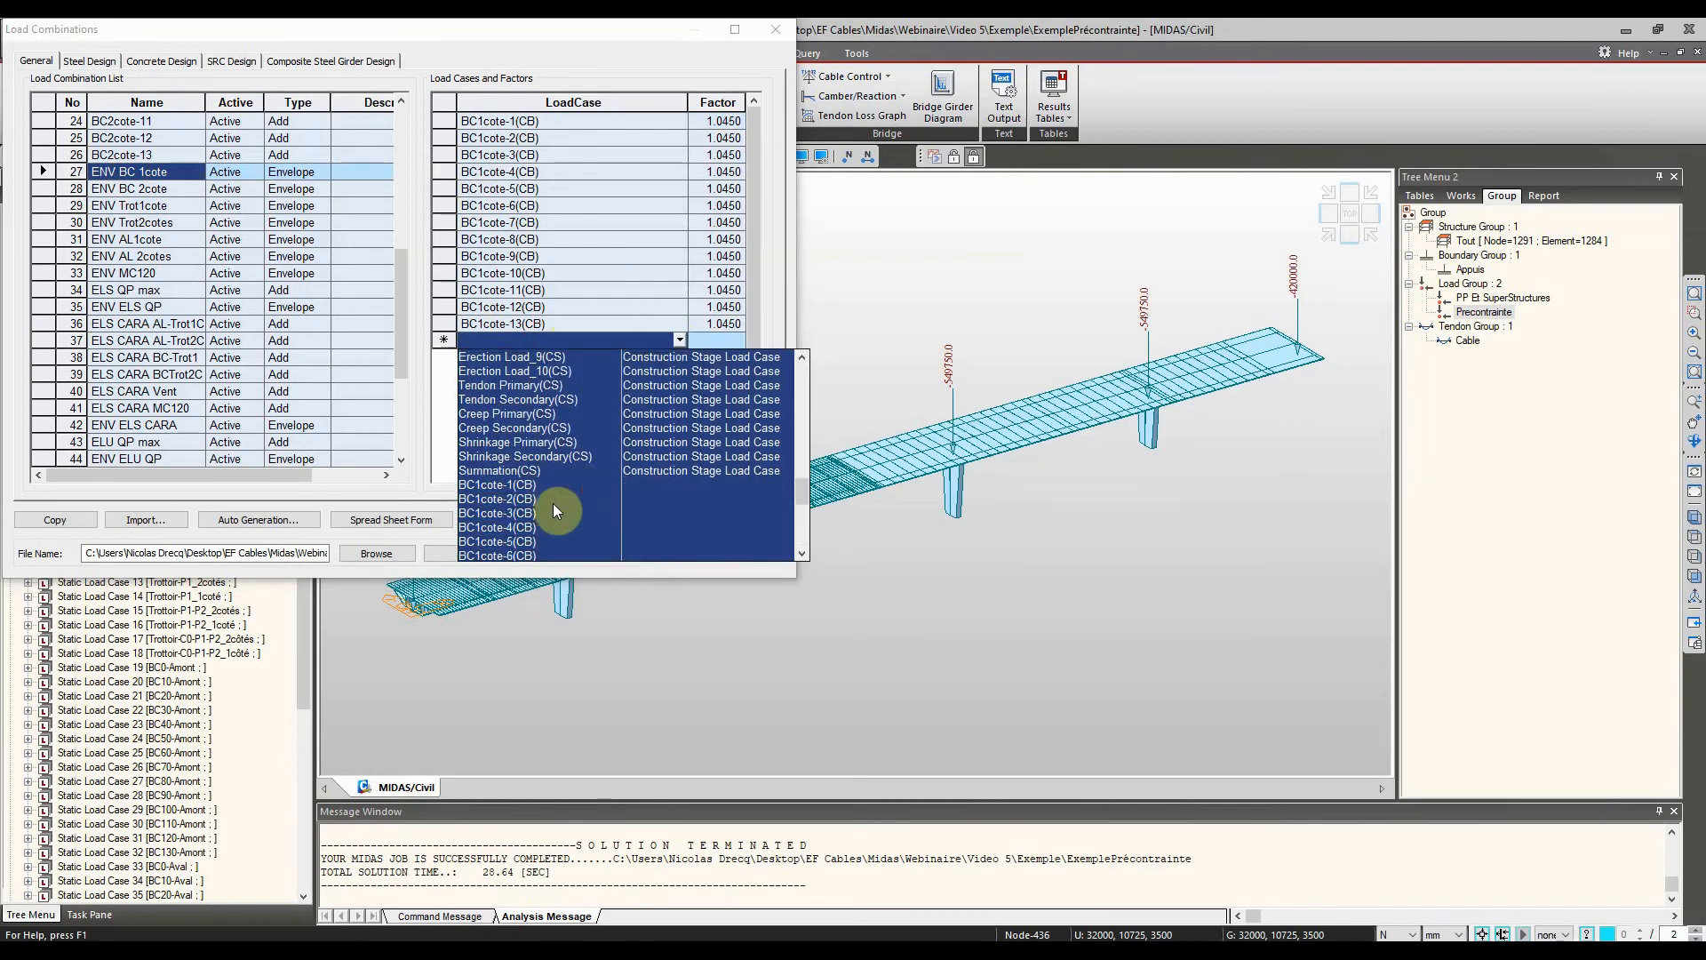
pyautogui.click(526, 483)
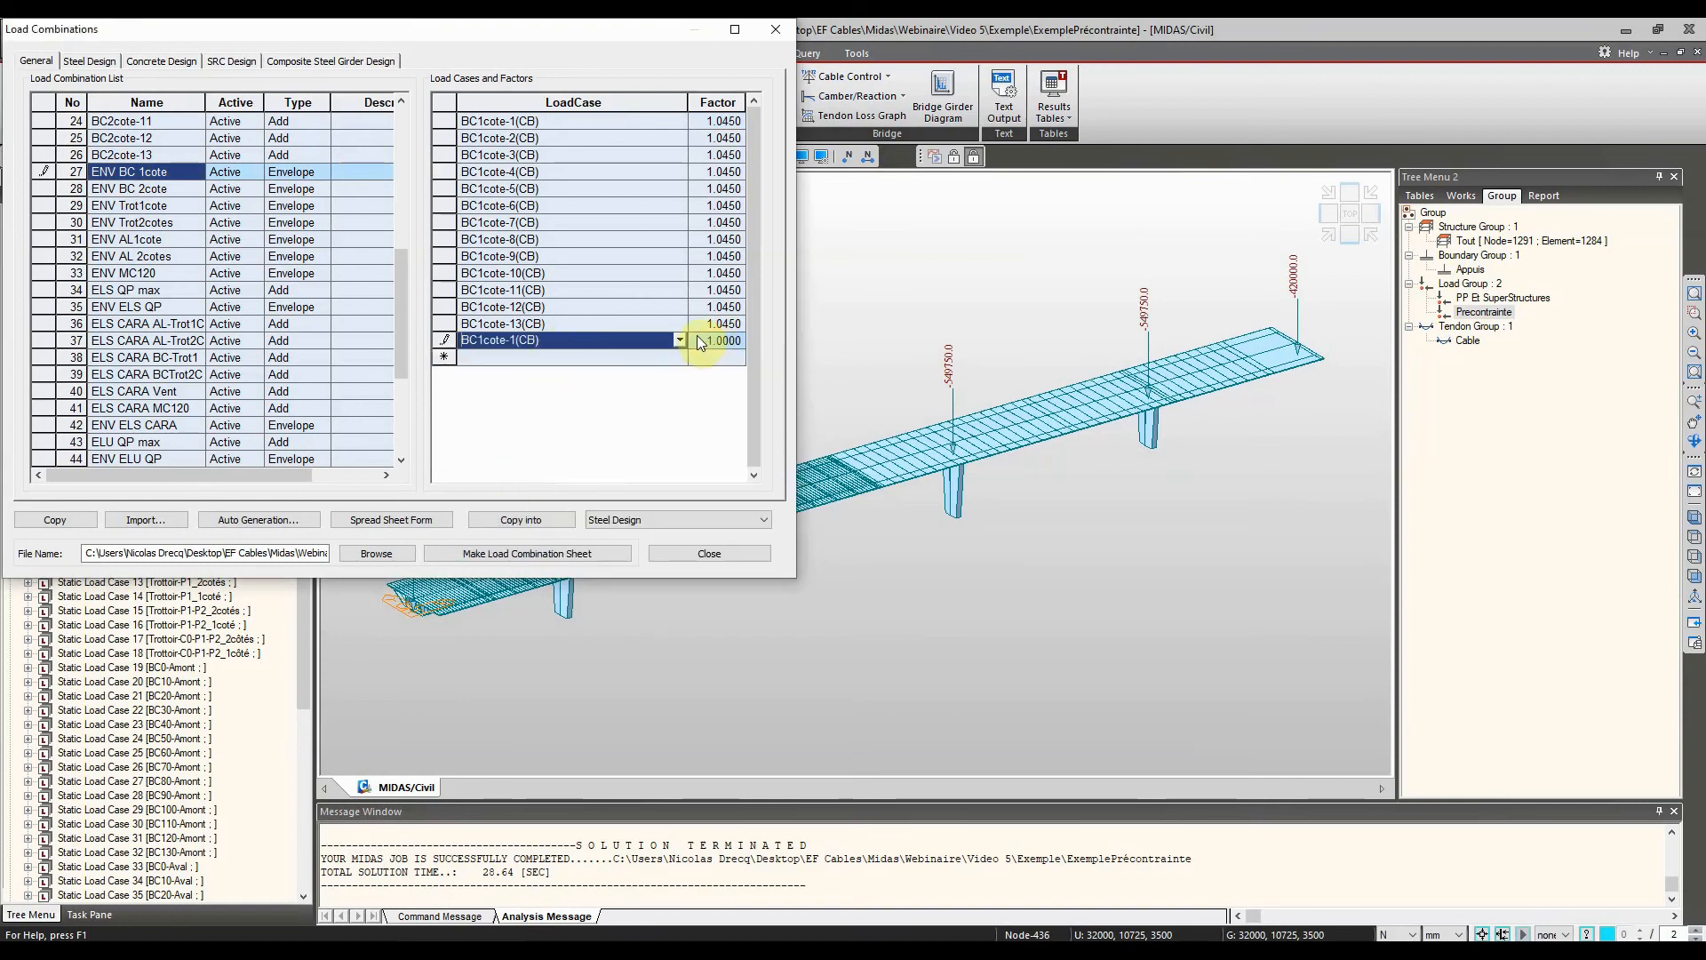
pyautogui.click(680, 340)
pyautogui.click(515, 467)
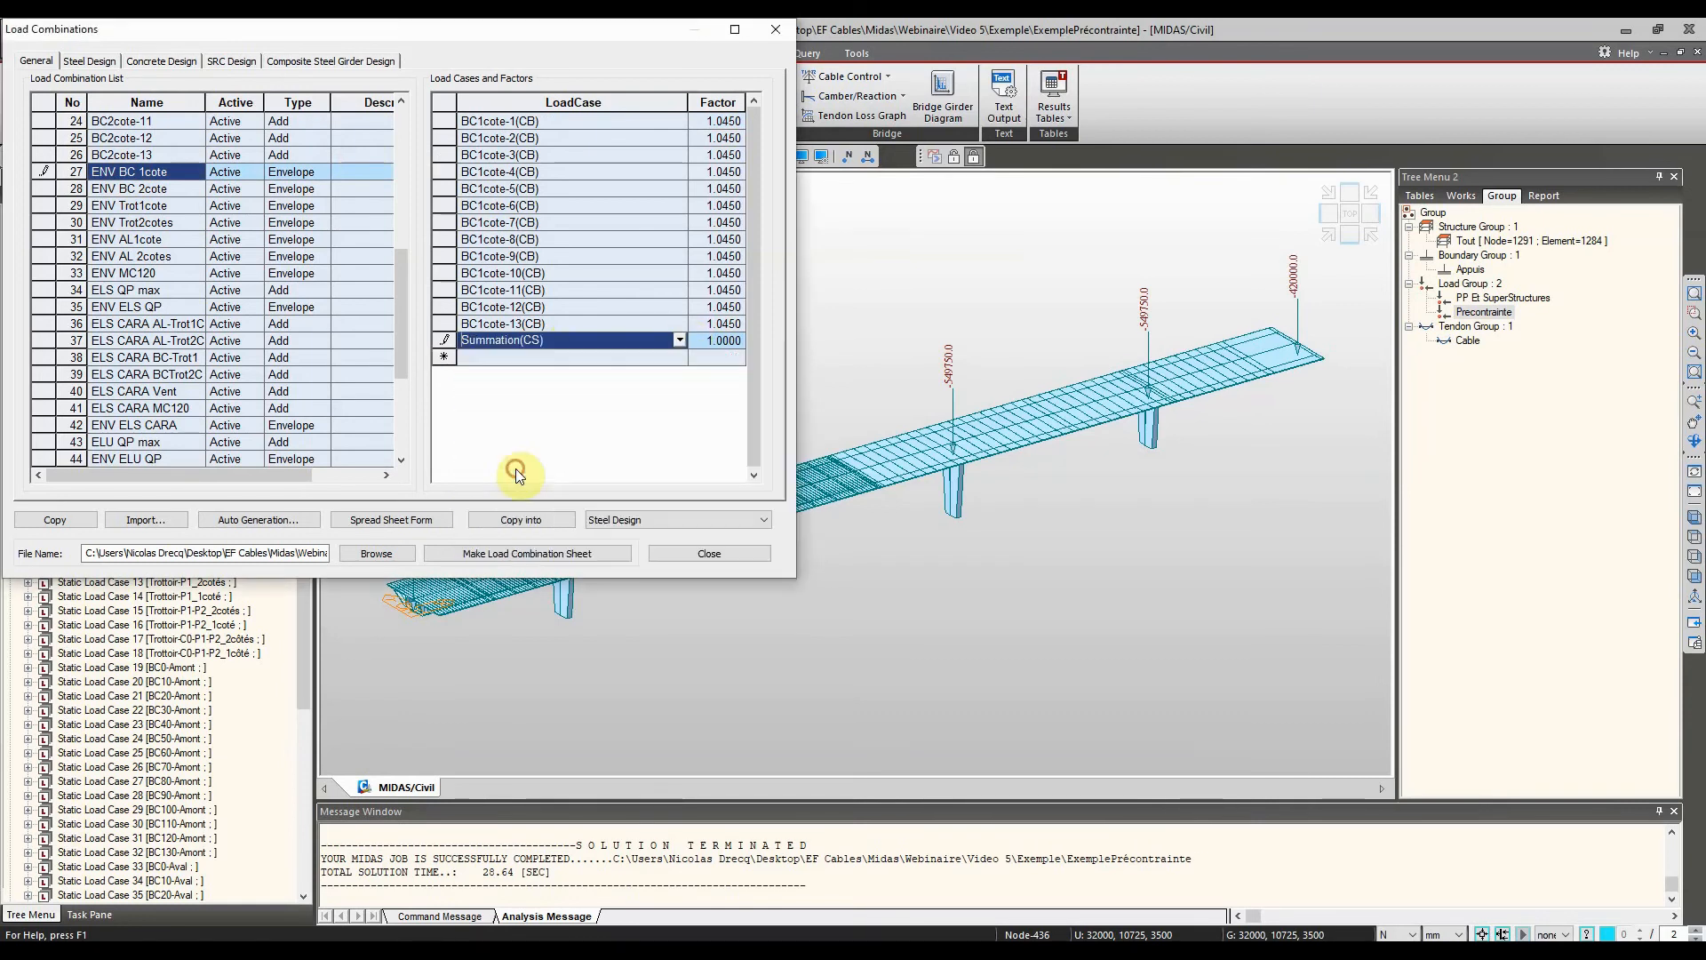
pyautogui.click(533, 358)
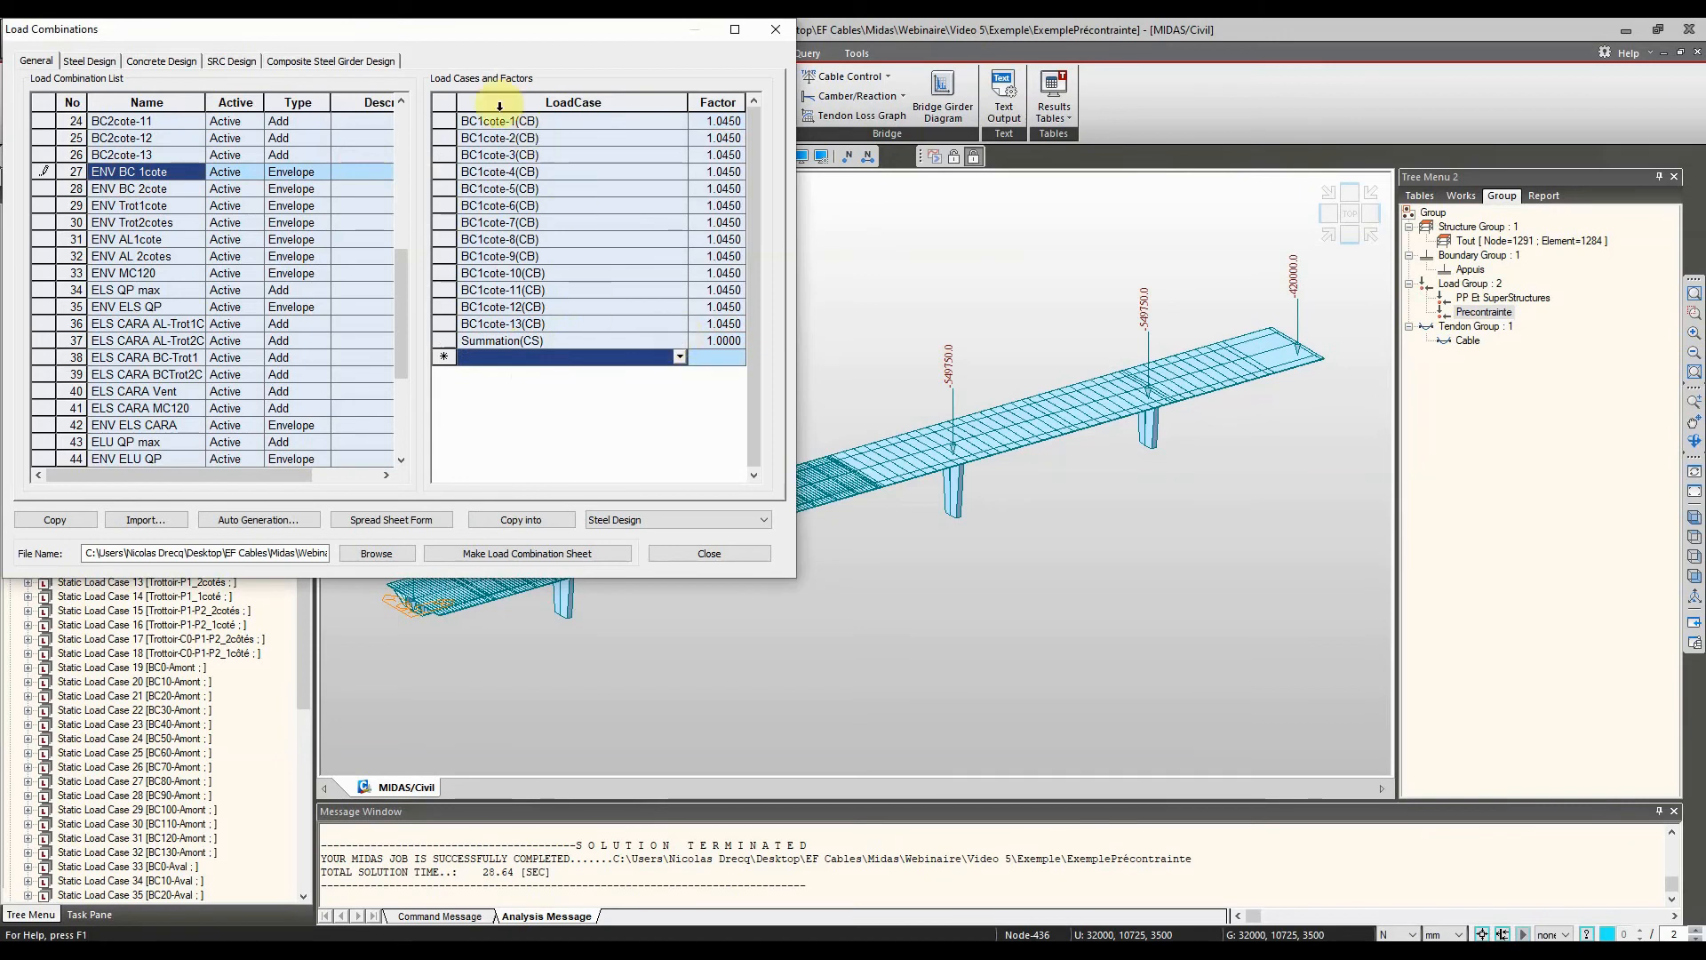
pyautogui.click(737, 558)
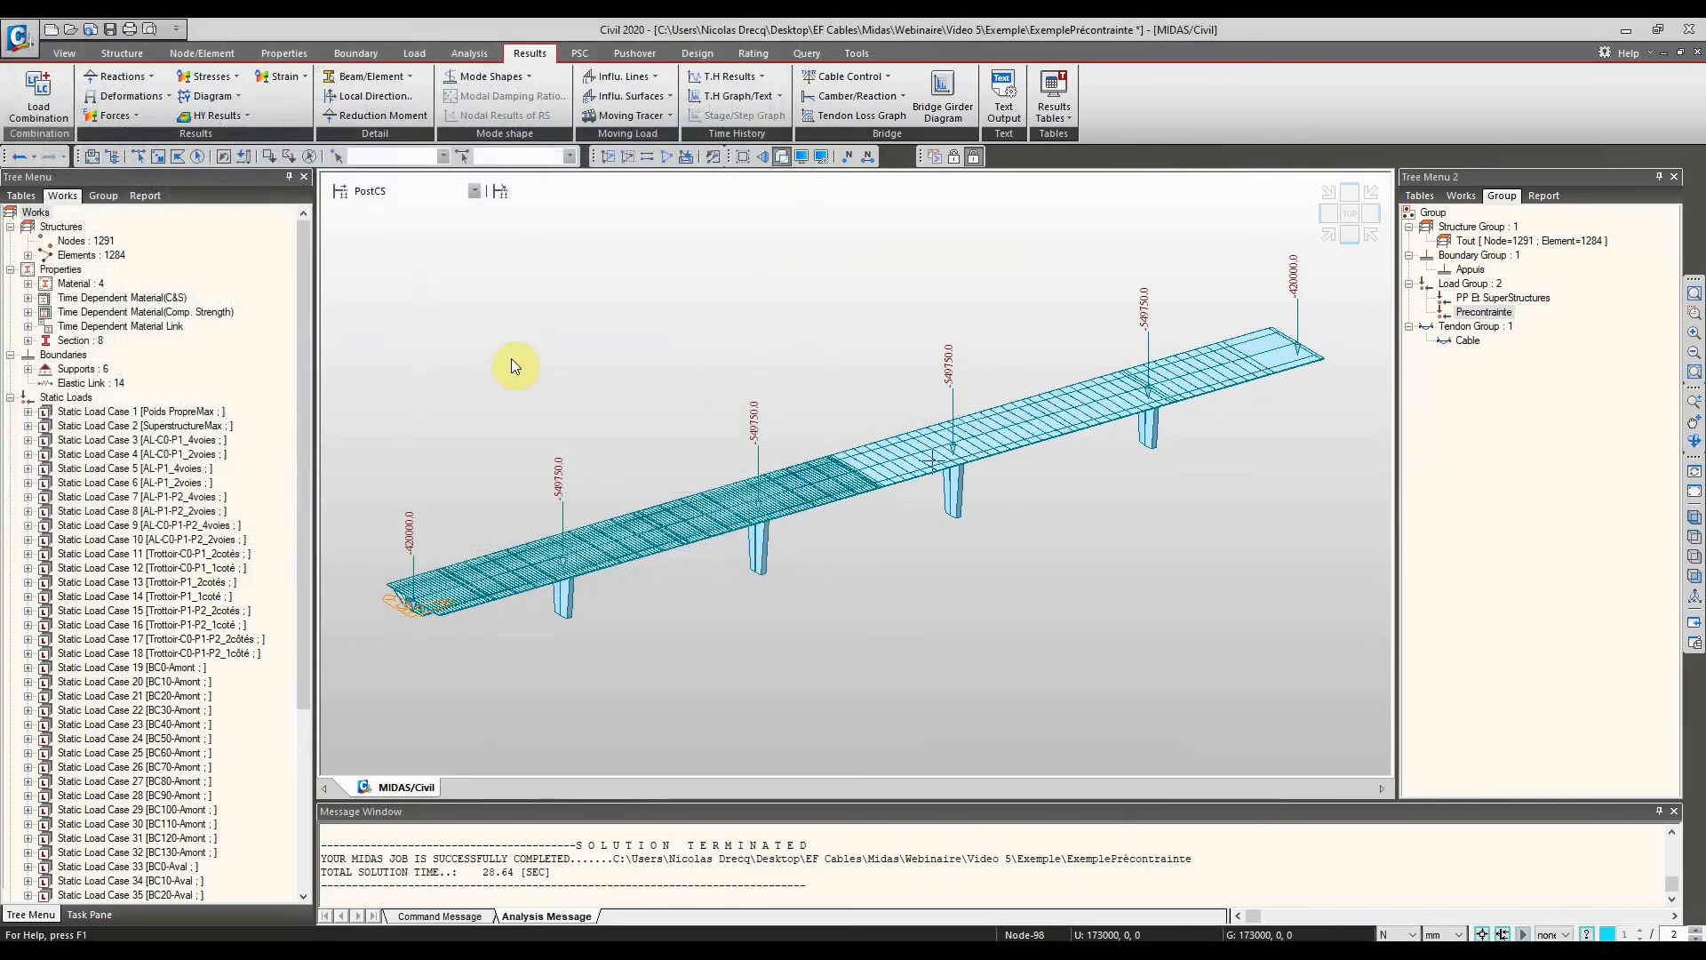
# Display the maximum combined beam stress diagram for CS: Summation in the BetonnageCintre stage
pyautogui.keyDown('ctrl'); pyautogui.moveTo(503, 363); pyautogui.dragTo(508, 368, button='middle'); pyautogui.keyUp('ctrl')
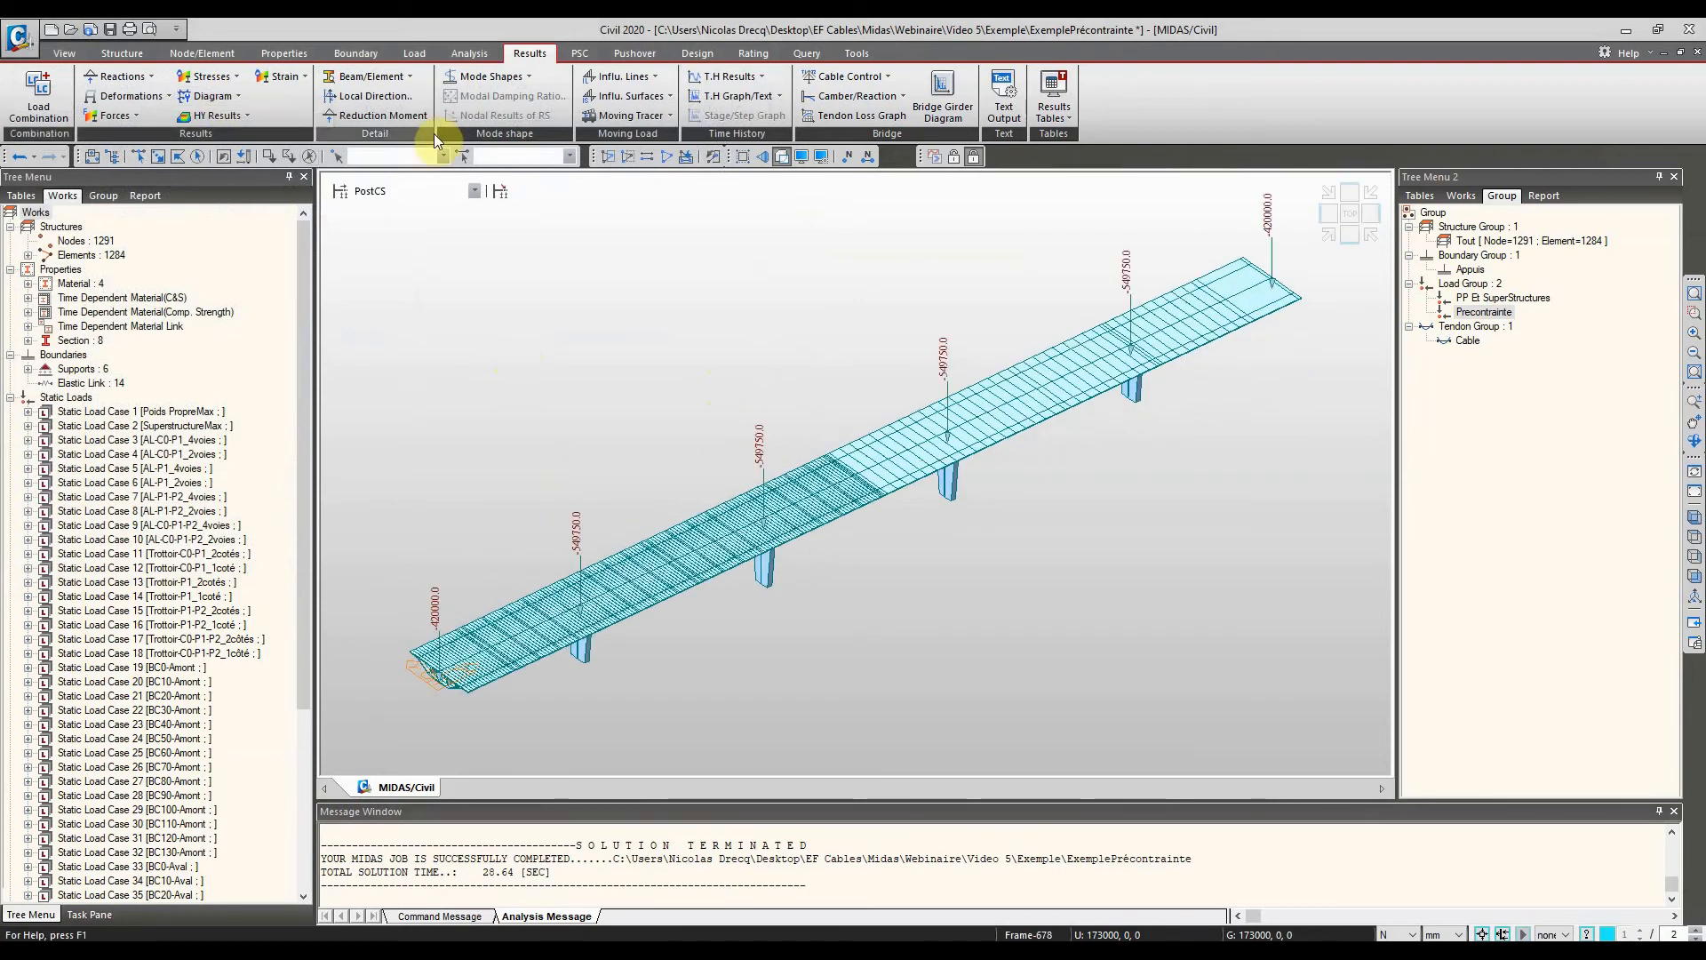
pyautogui.click(448, 188)
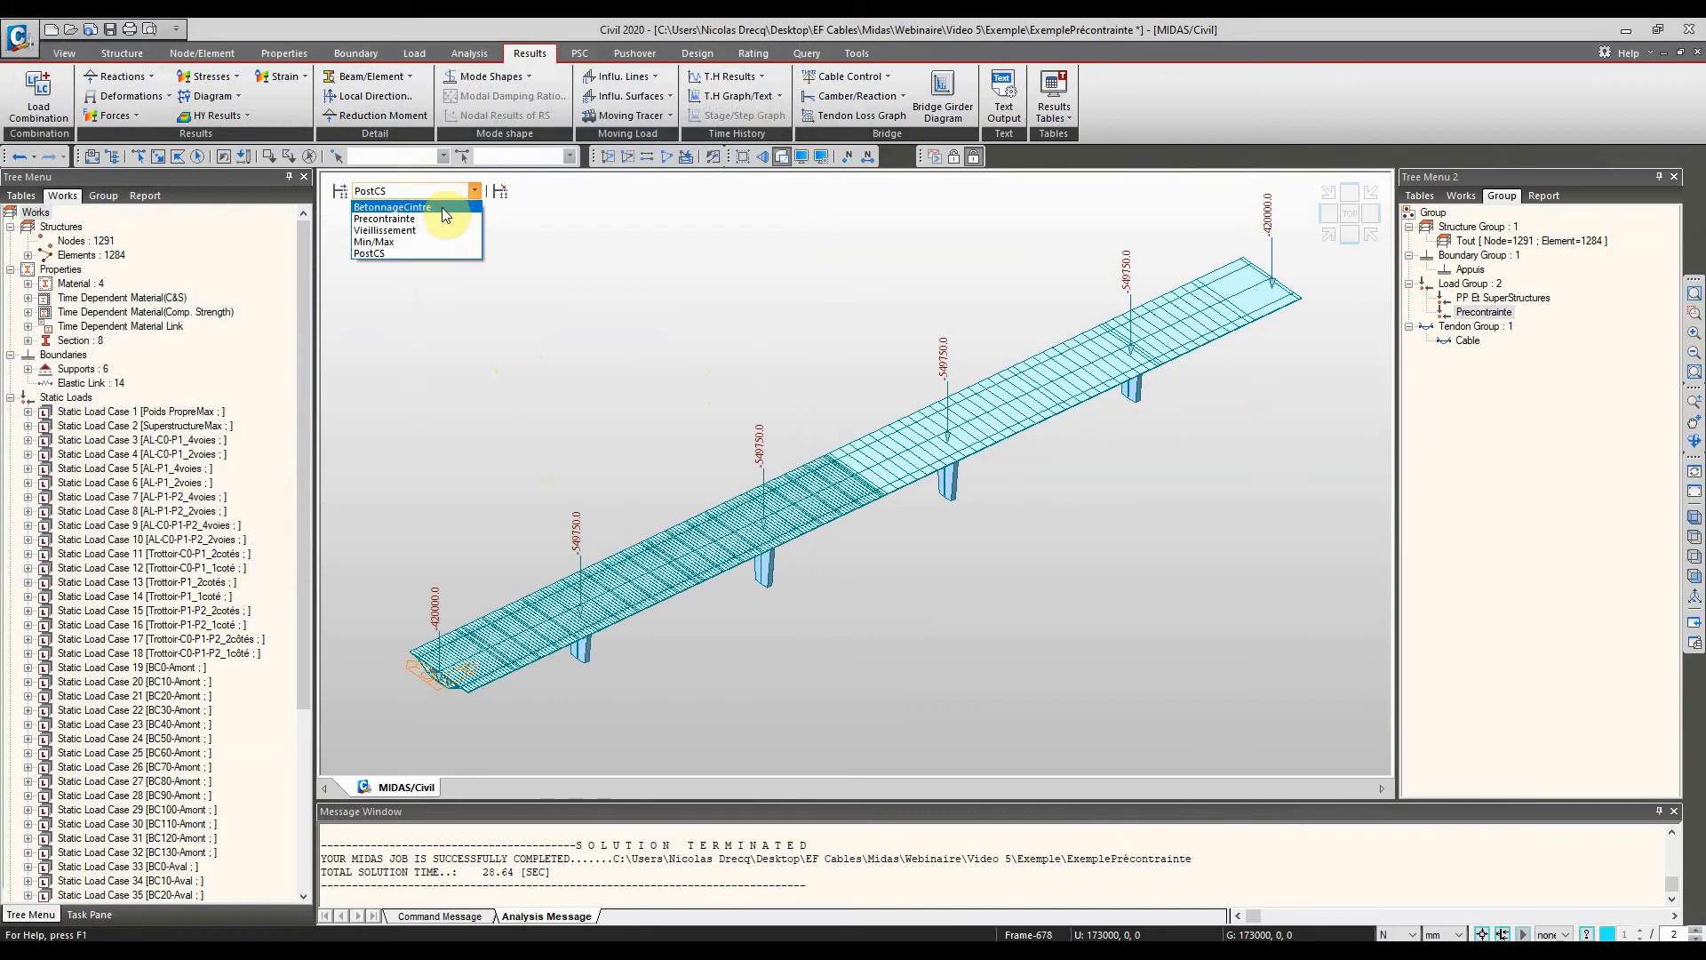
pyautogui.click(440, 206)
pyautogui.click(222, 76)
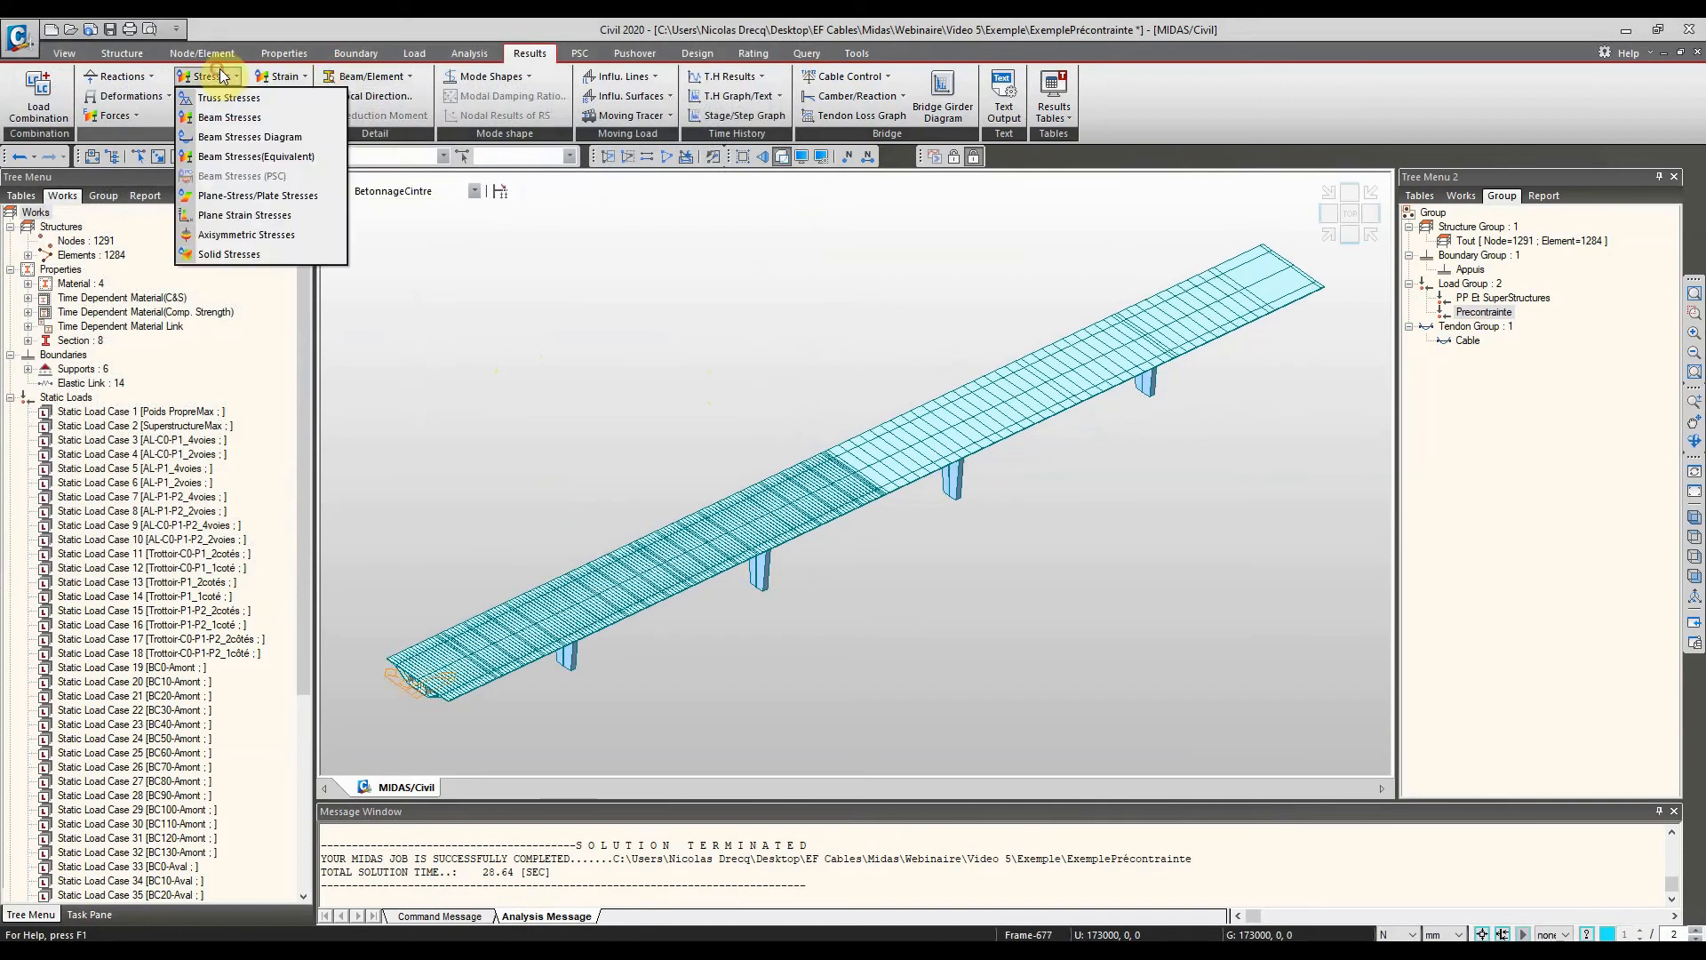
pyautogui.click(250, 137)
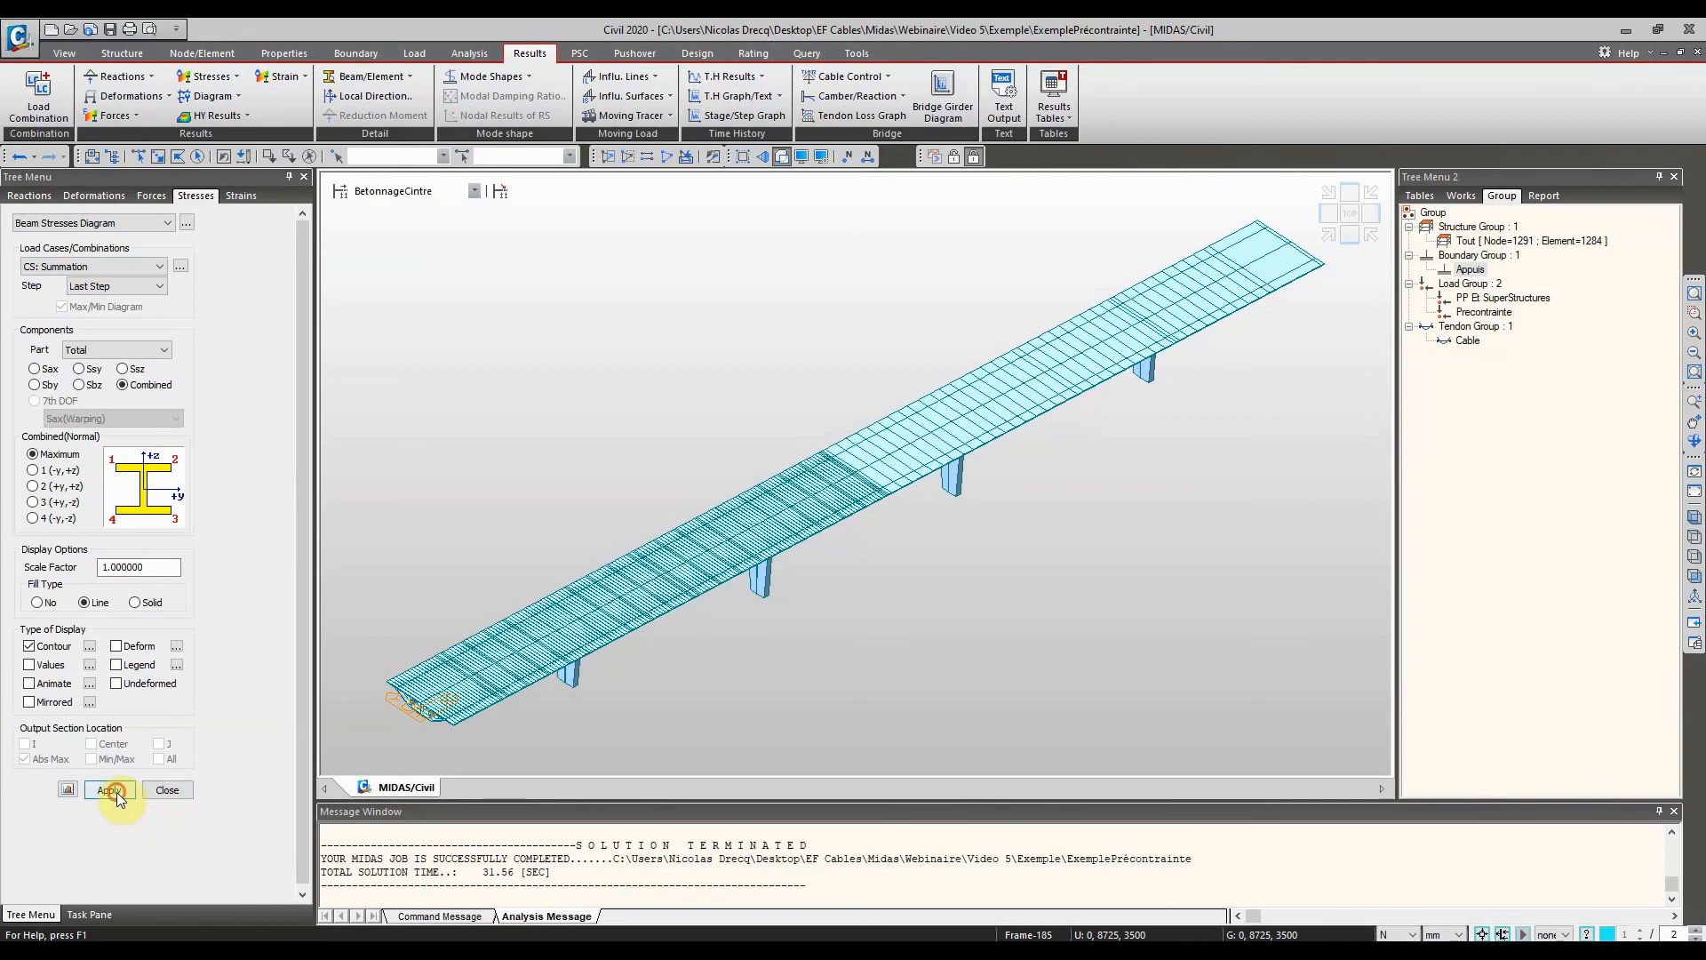
pyautogui.click(111, 789)
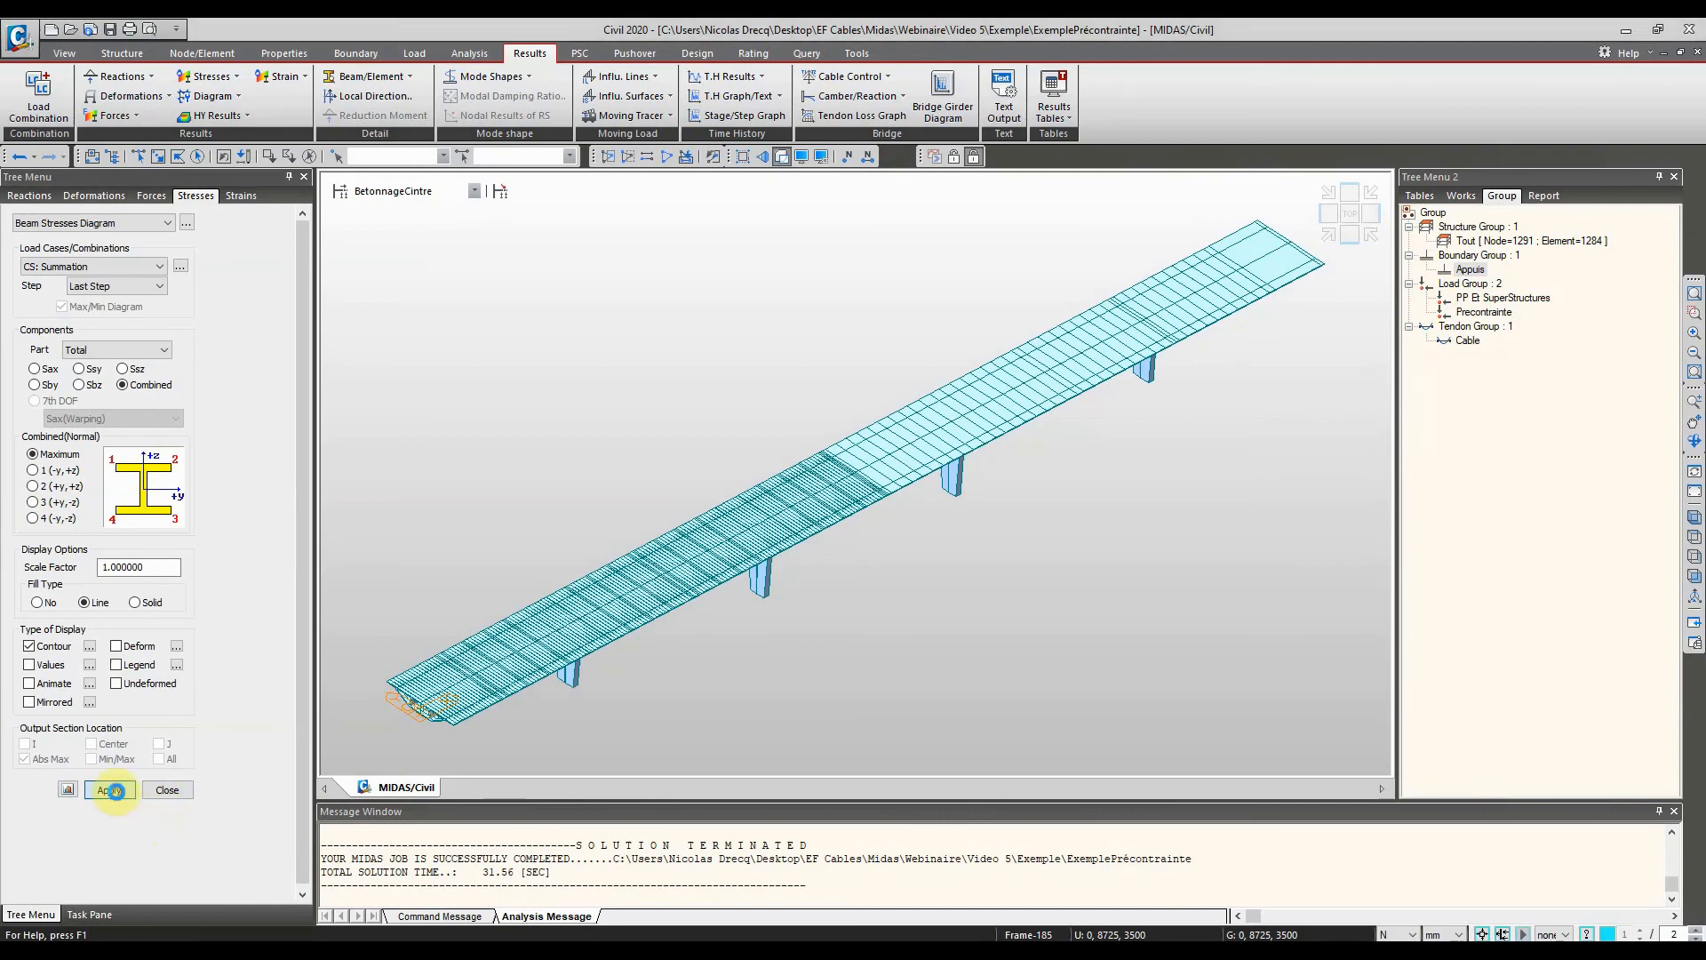
# Examine the BetonnageCintre combined stress diagrams at section points 1 (-y,+z) and 4 (-y,-z)
pyautogui.moveTo(671, 467); pyautogui.dragTo(693, 439)
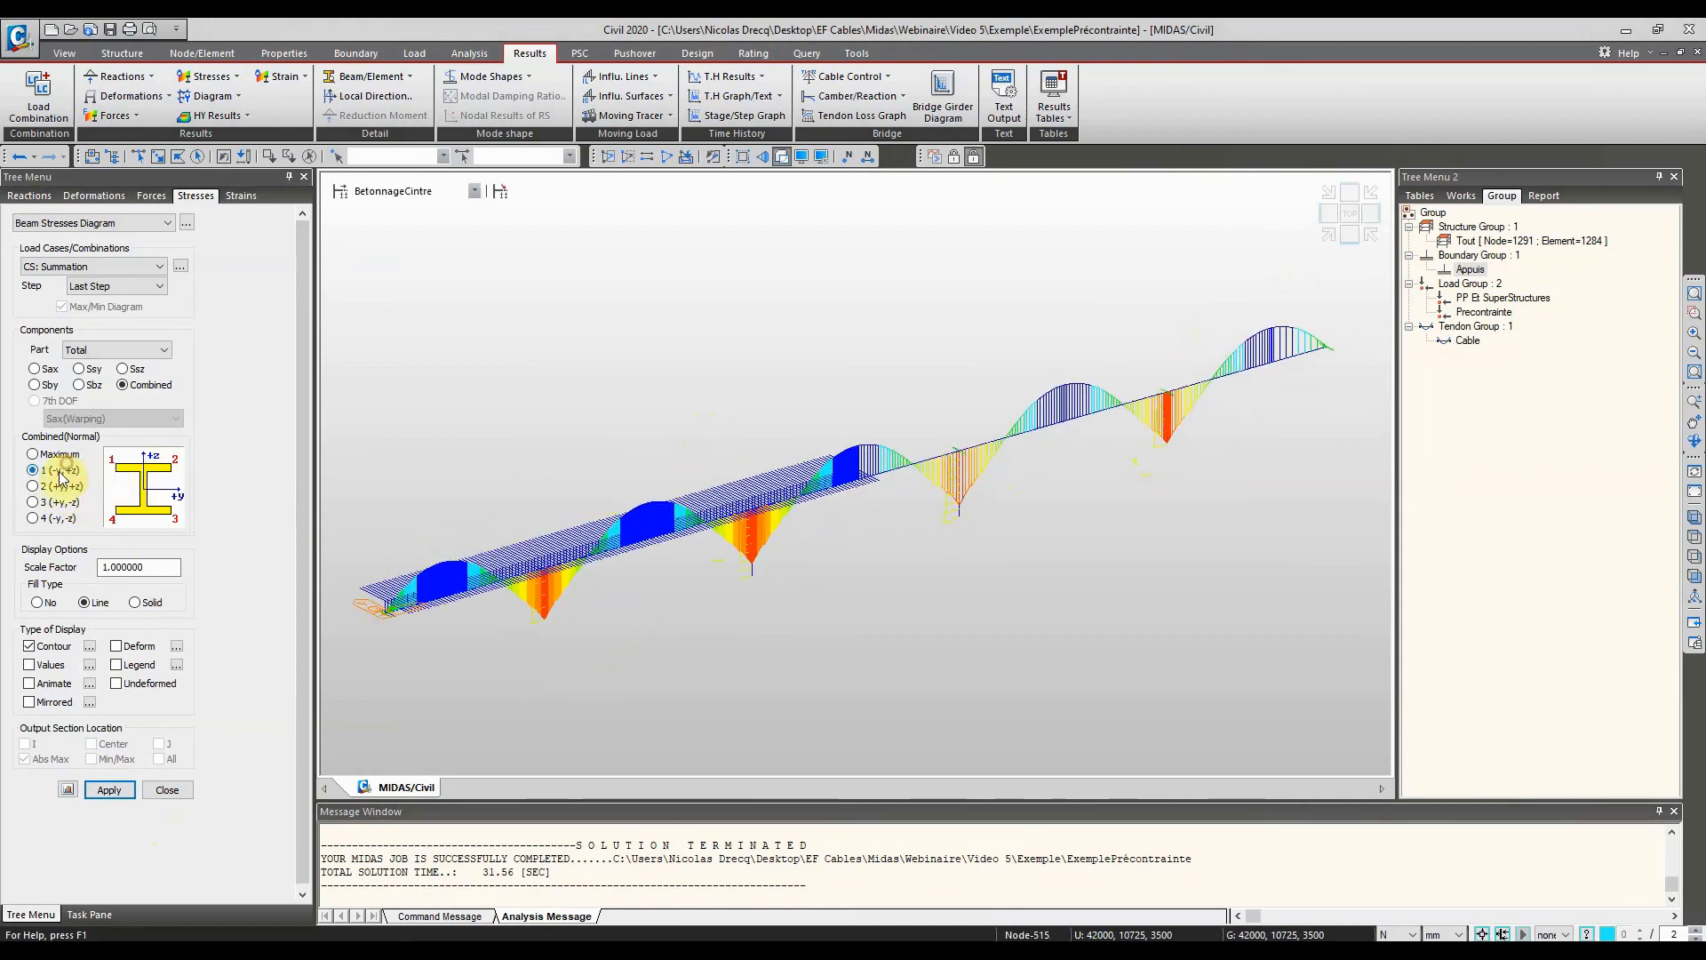
pyautogui.click(108, 790)
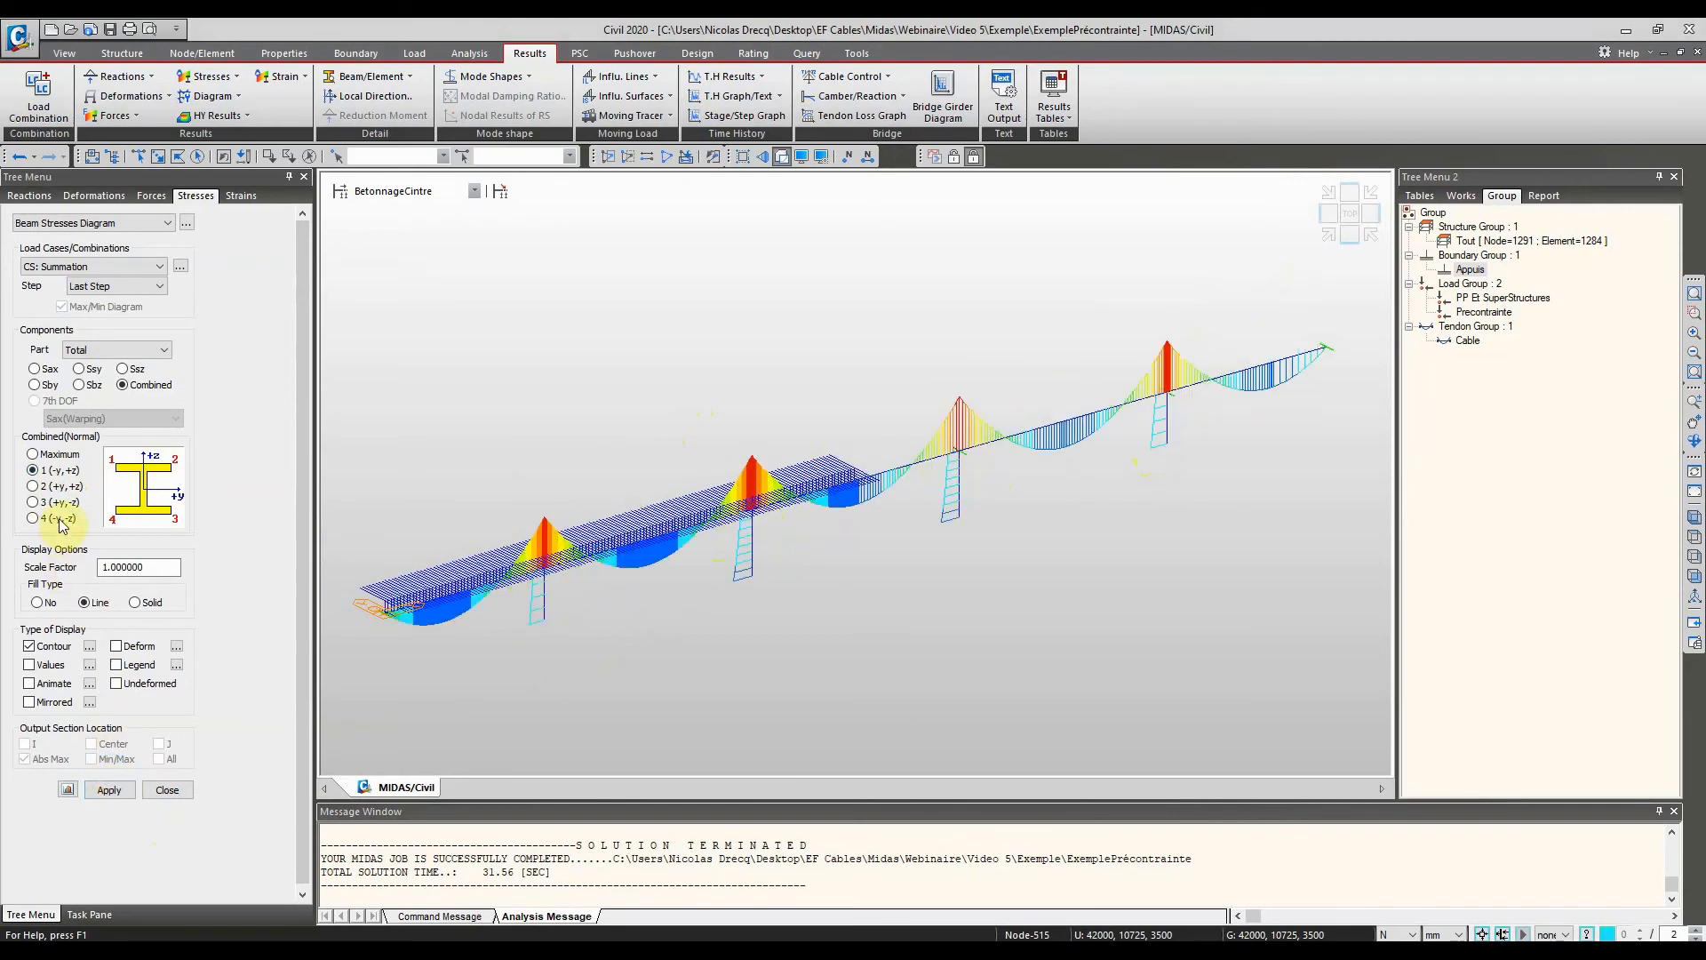
pyautogui.click(125, 798)
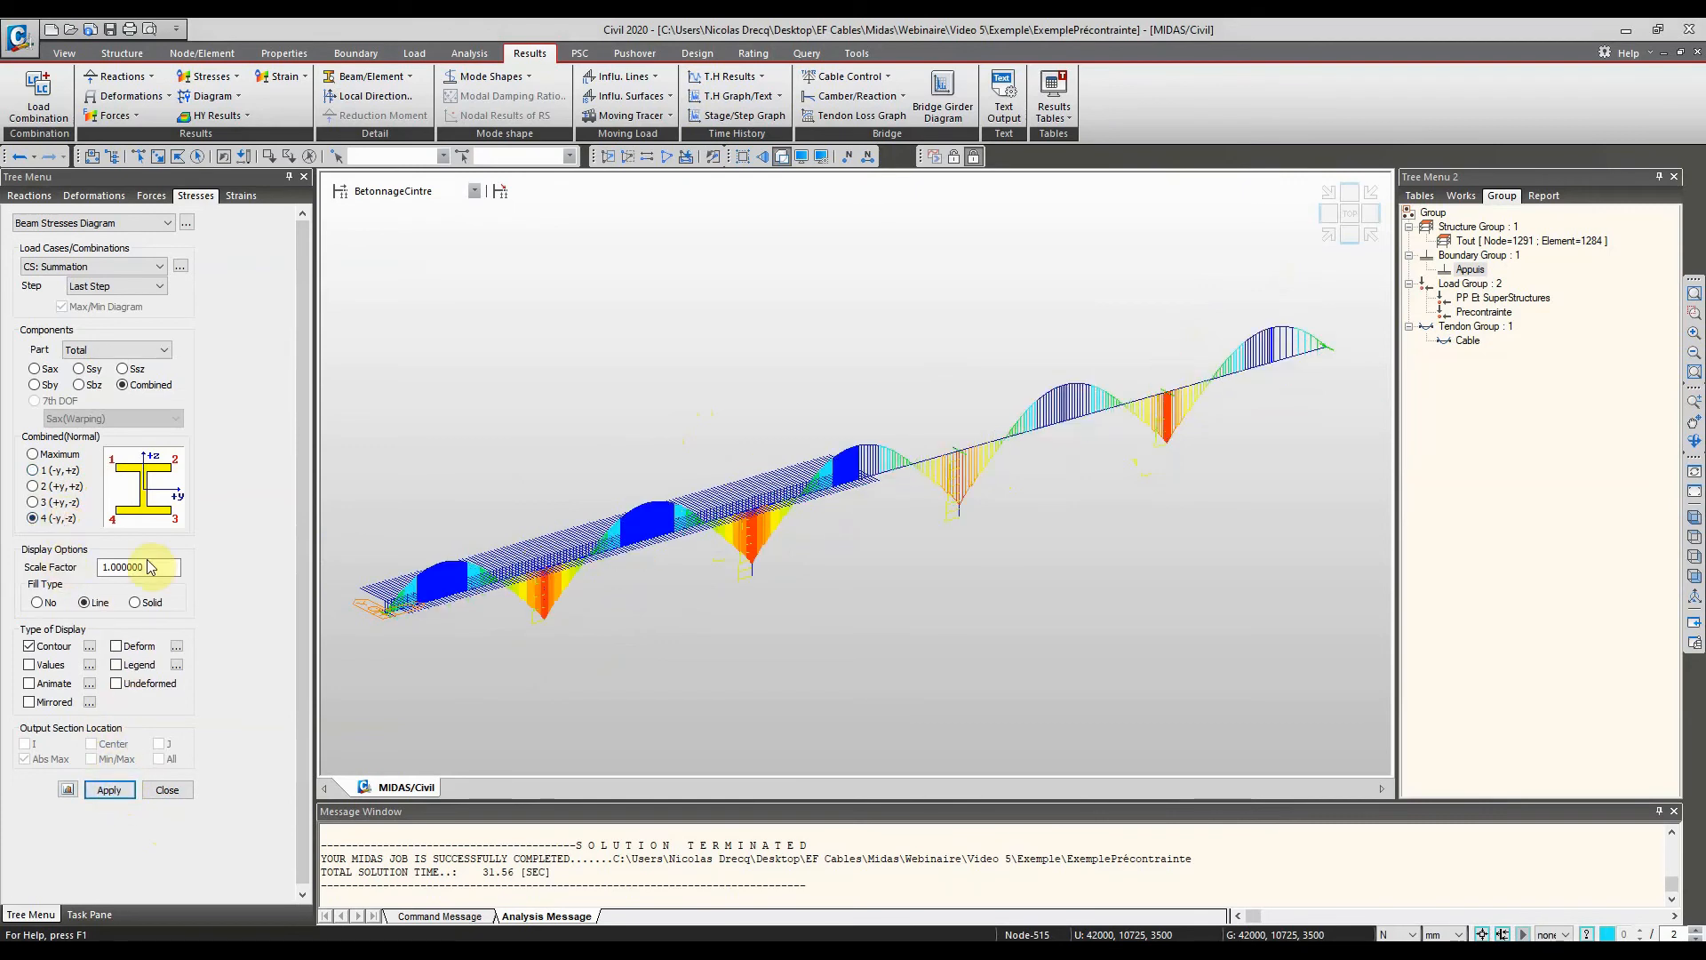
# Display the Precontrainte stage's combined beam stress diagram at section point 1 (-y,+z) and examine it
pyautogui.click(474, 194)
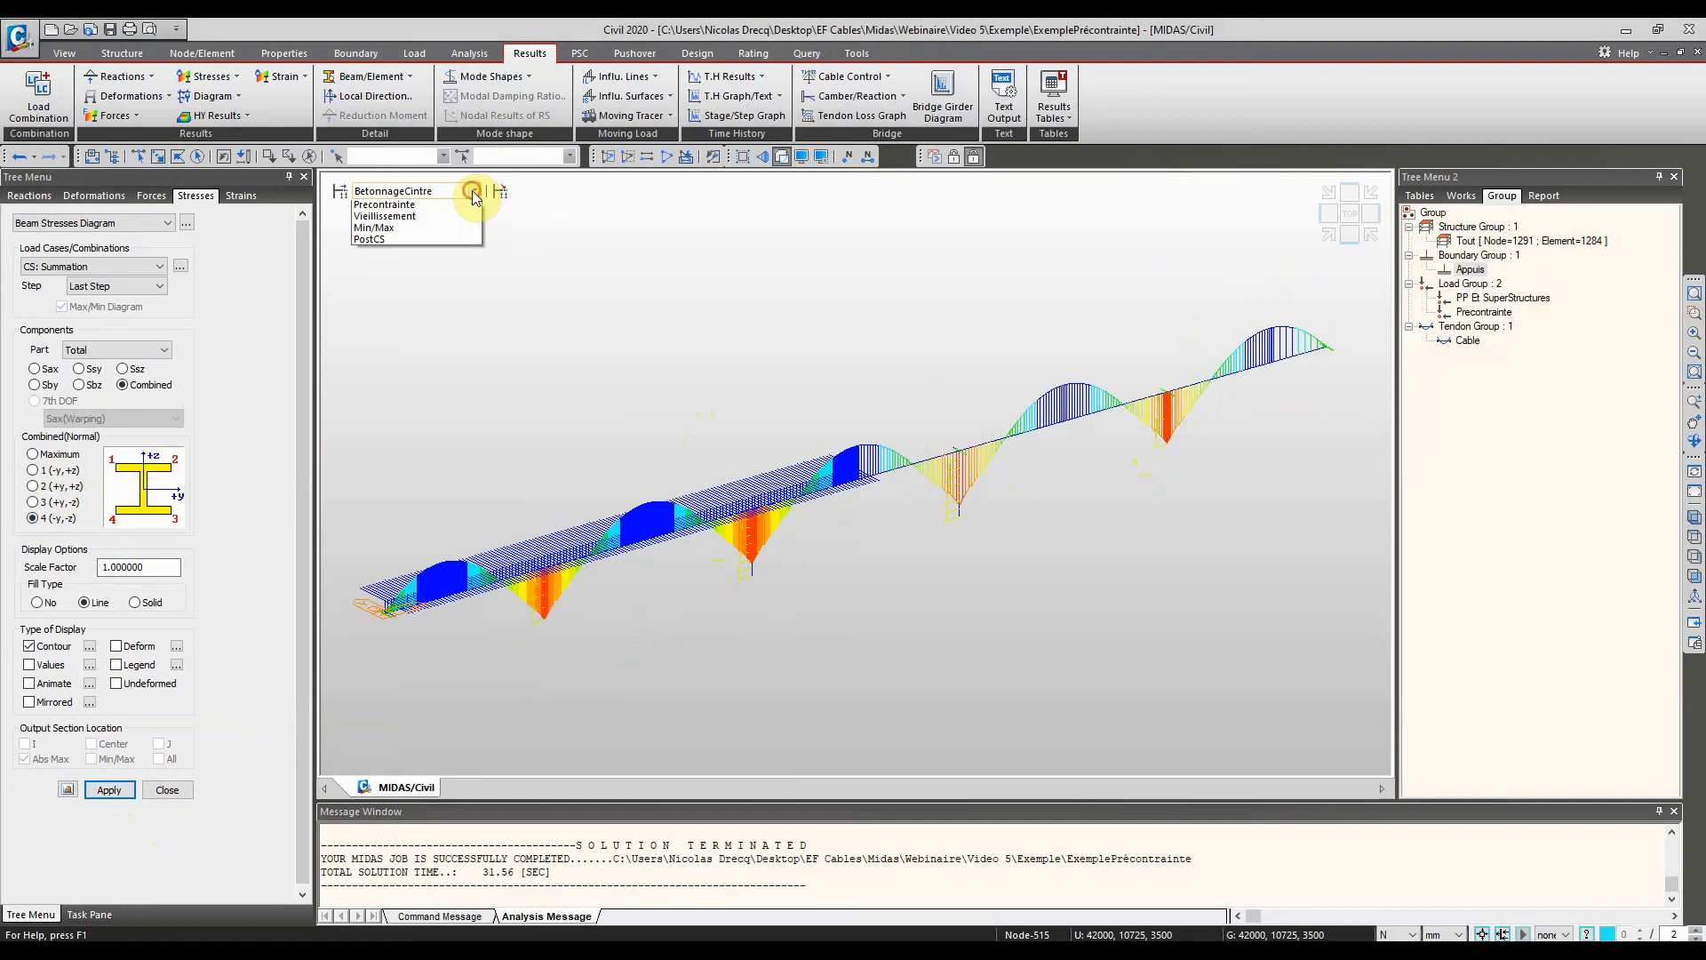
pyautogui.click(440, 218)
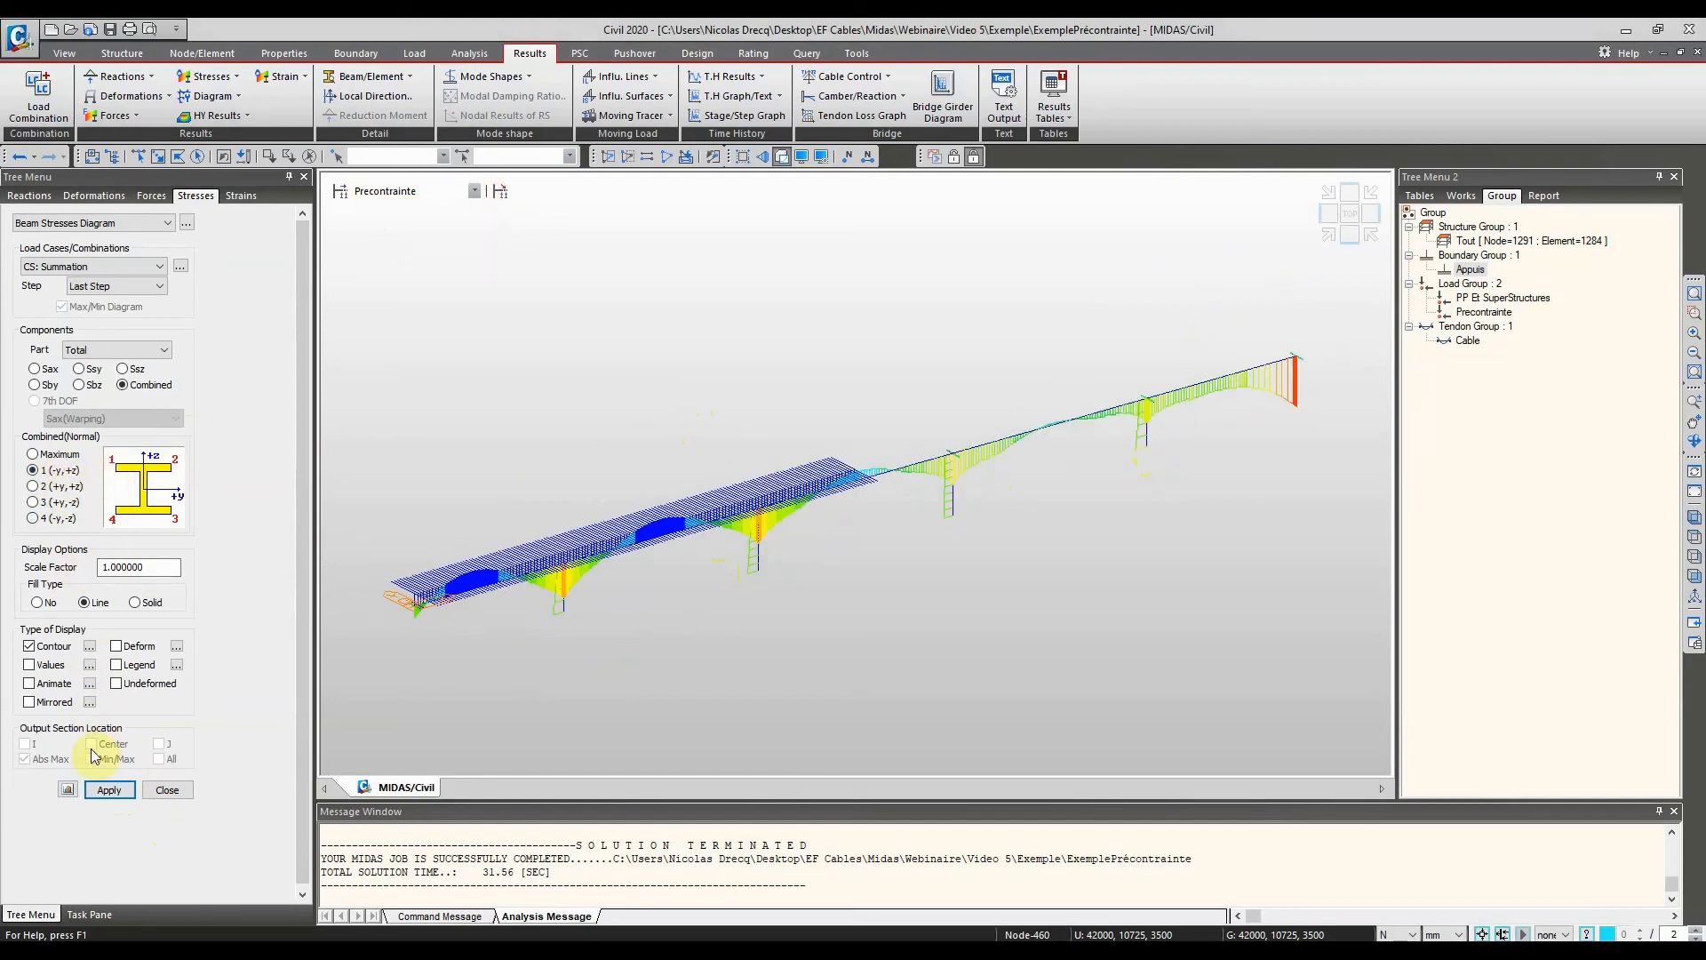
pyautogui.click(111, 789)
pyautogui.moveTo(564, 439); pyautogui.dragTo(570, 458, button='middle')
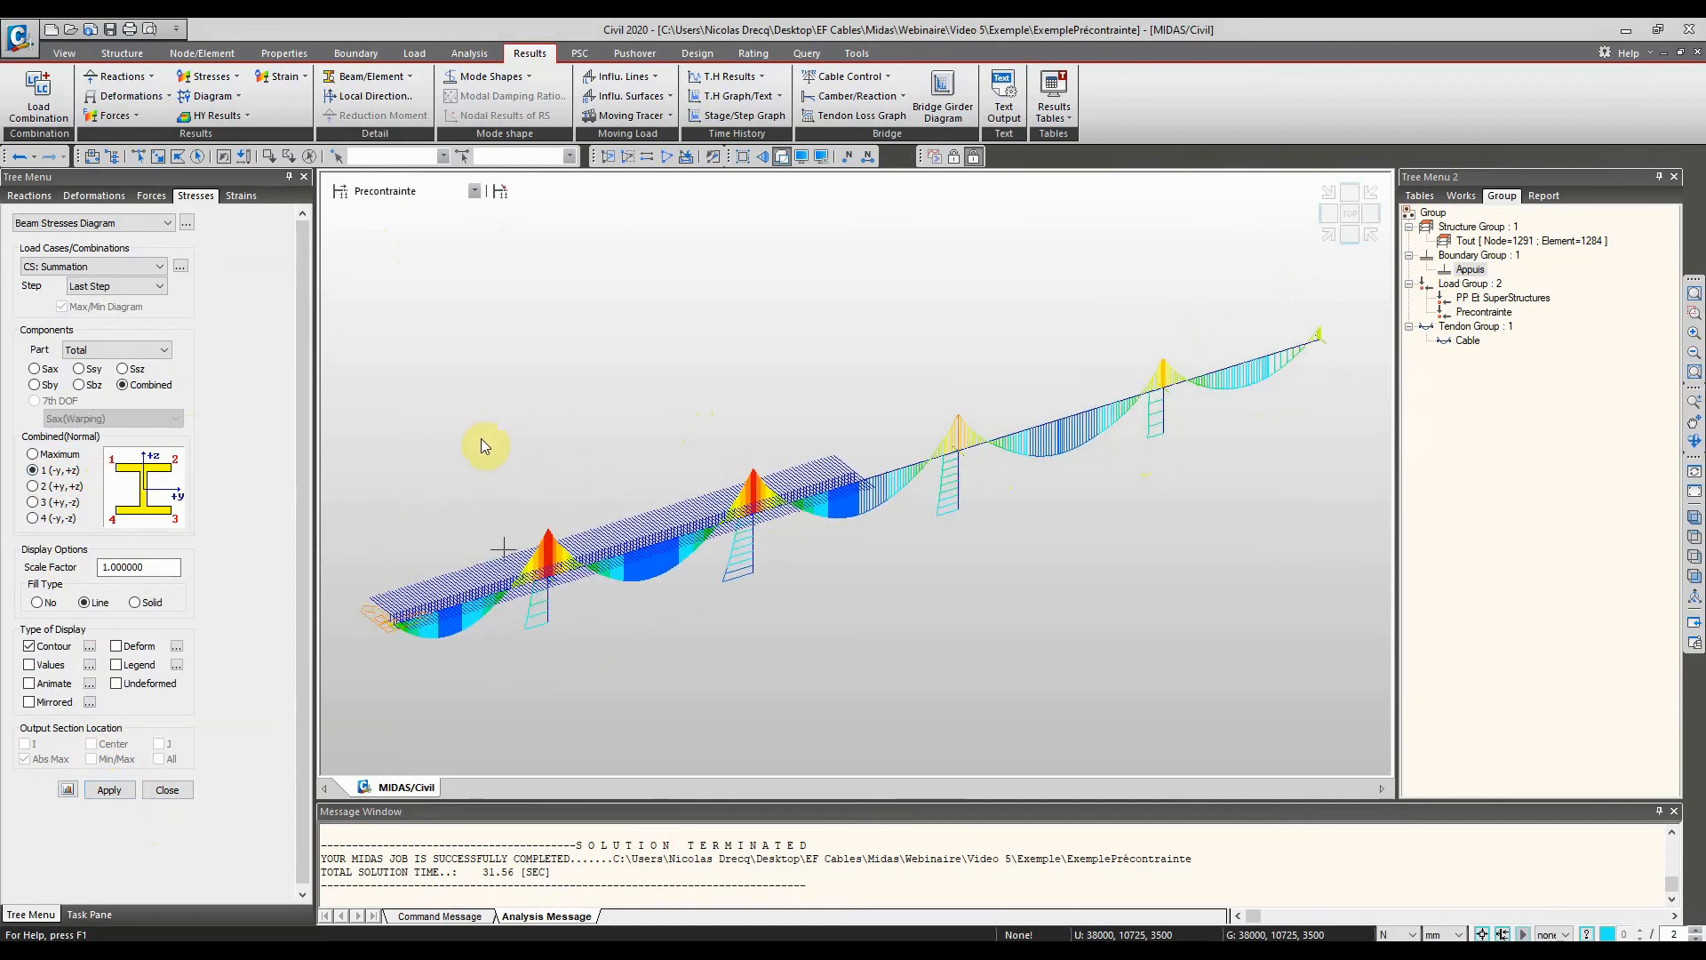
pyautogui.moveTo(652, 449)
pyautogui.mouseDown(button='middle')
pyautogui.moveTo(602, 419)
pyautogui.moveTo(629, 424)
pyautogui.mouseUp(button='middle')
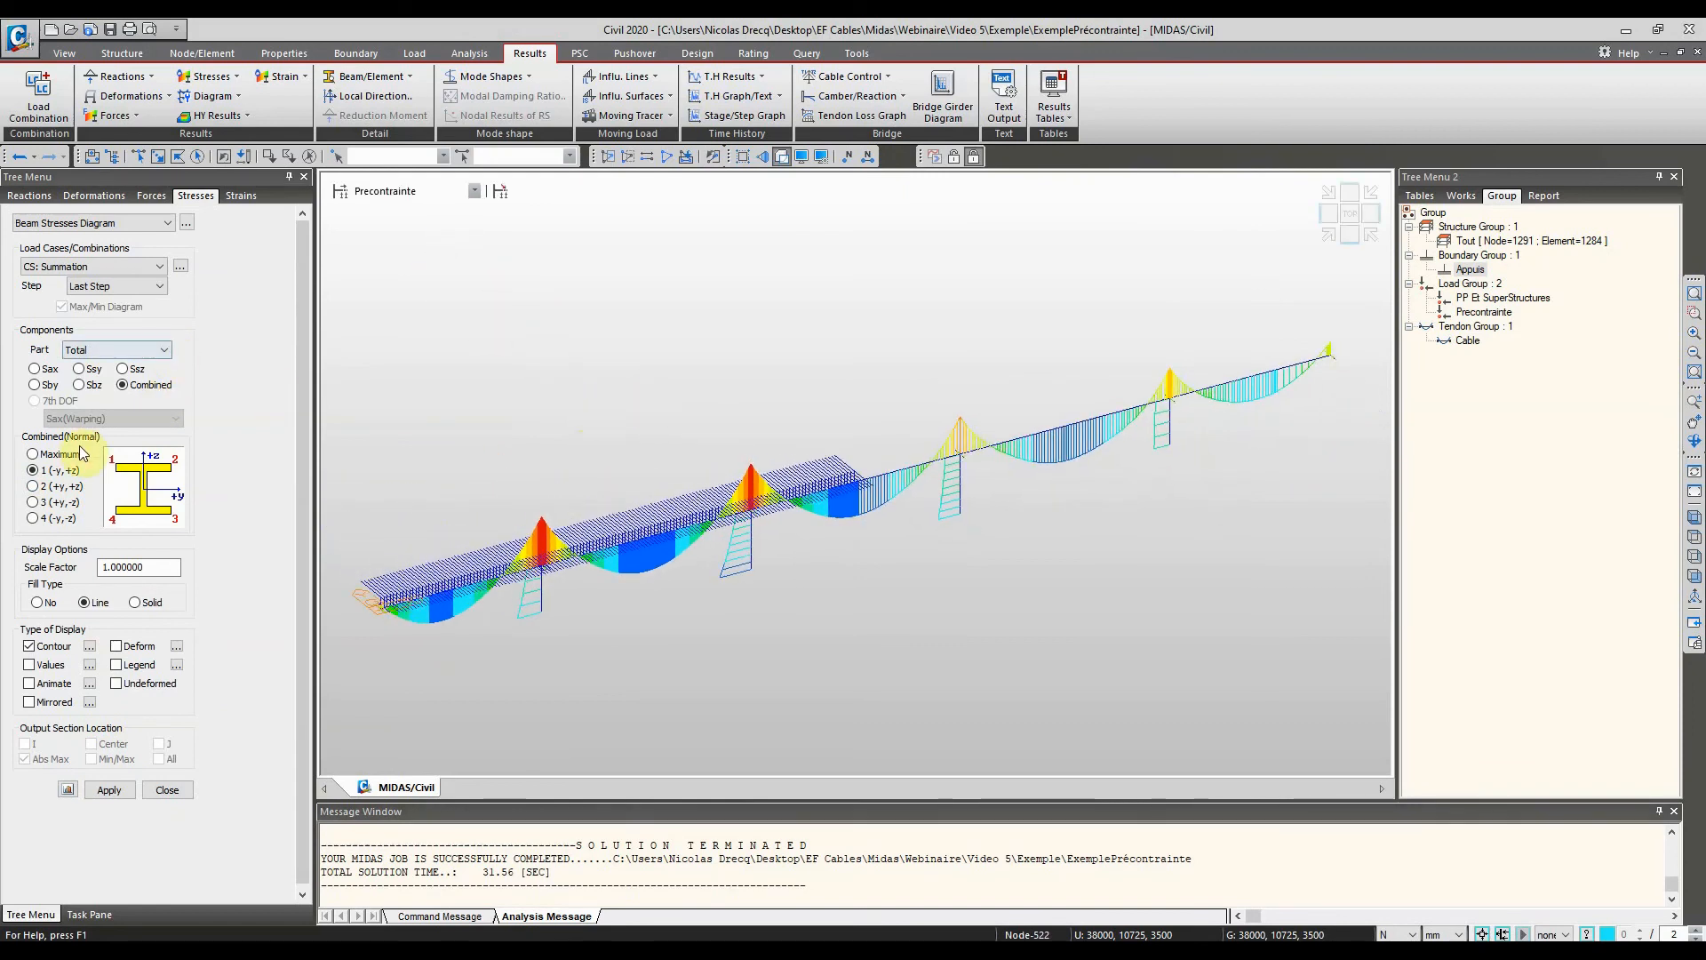
# Display the combined beam stress diagram of ST: Precontrainte in the PostCS stage at section point 1 (-y,+z) and examine it
pyautogui.click(480, 194)
pyautogui.click(419, 253)
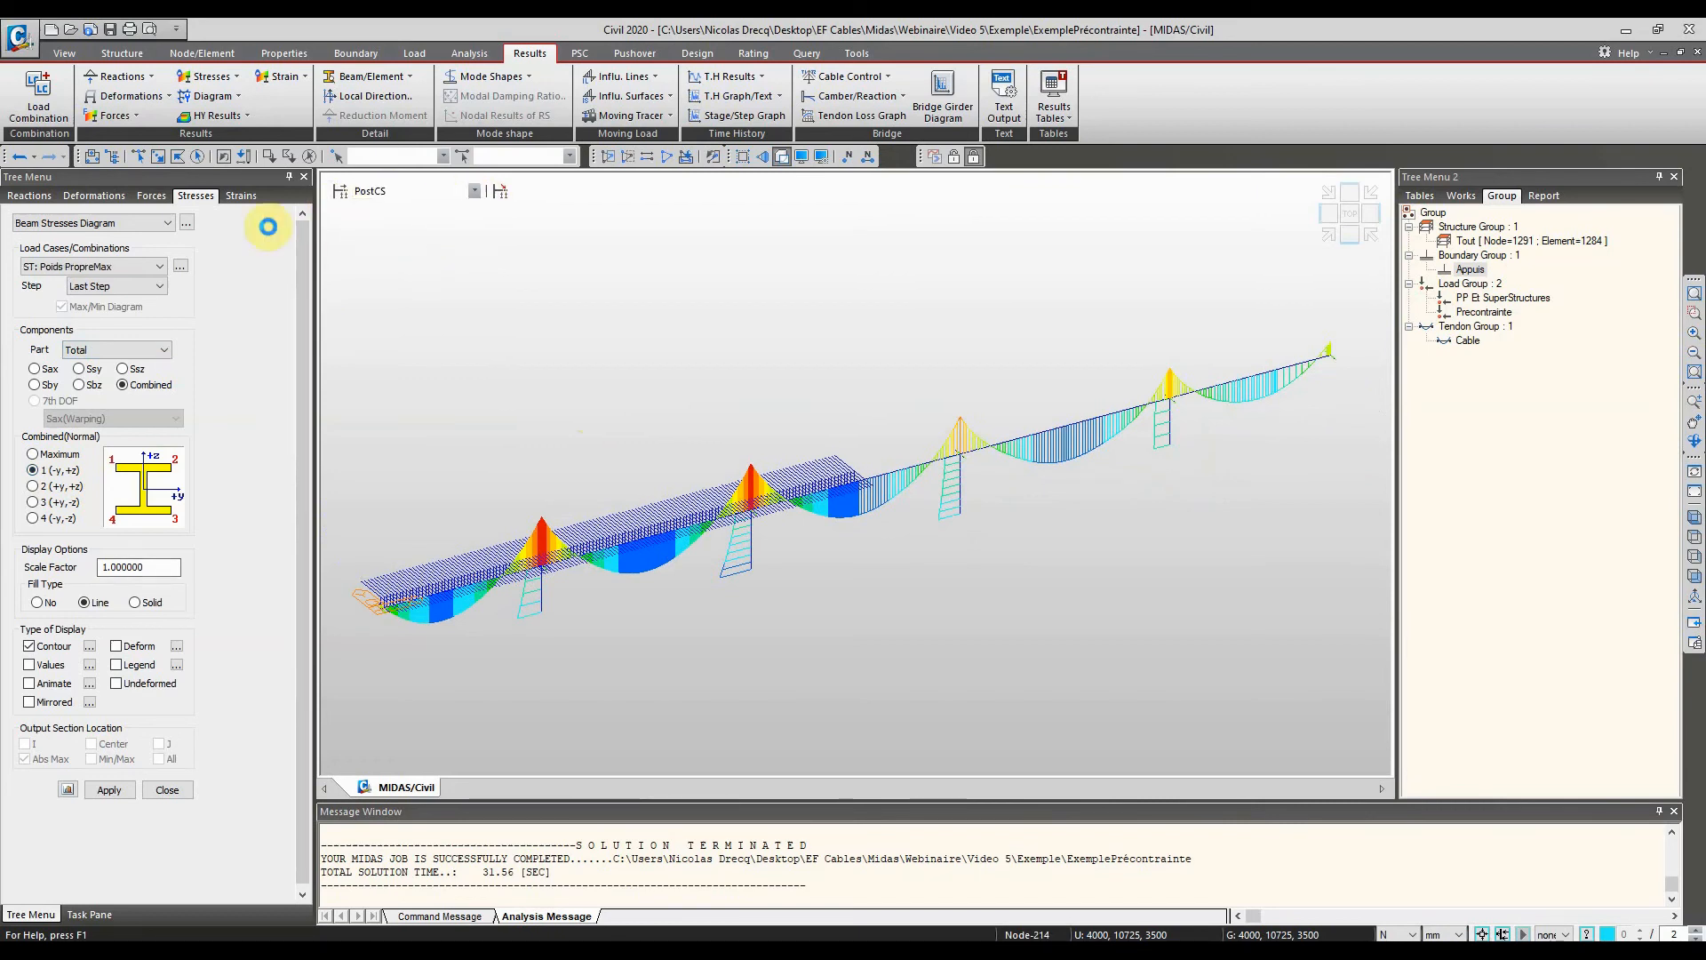
pyautogui.click(129, 264)
pyautogui.moveTo(158, 322); pyautogui.dragTo(146, 614)
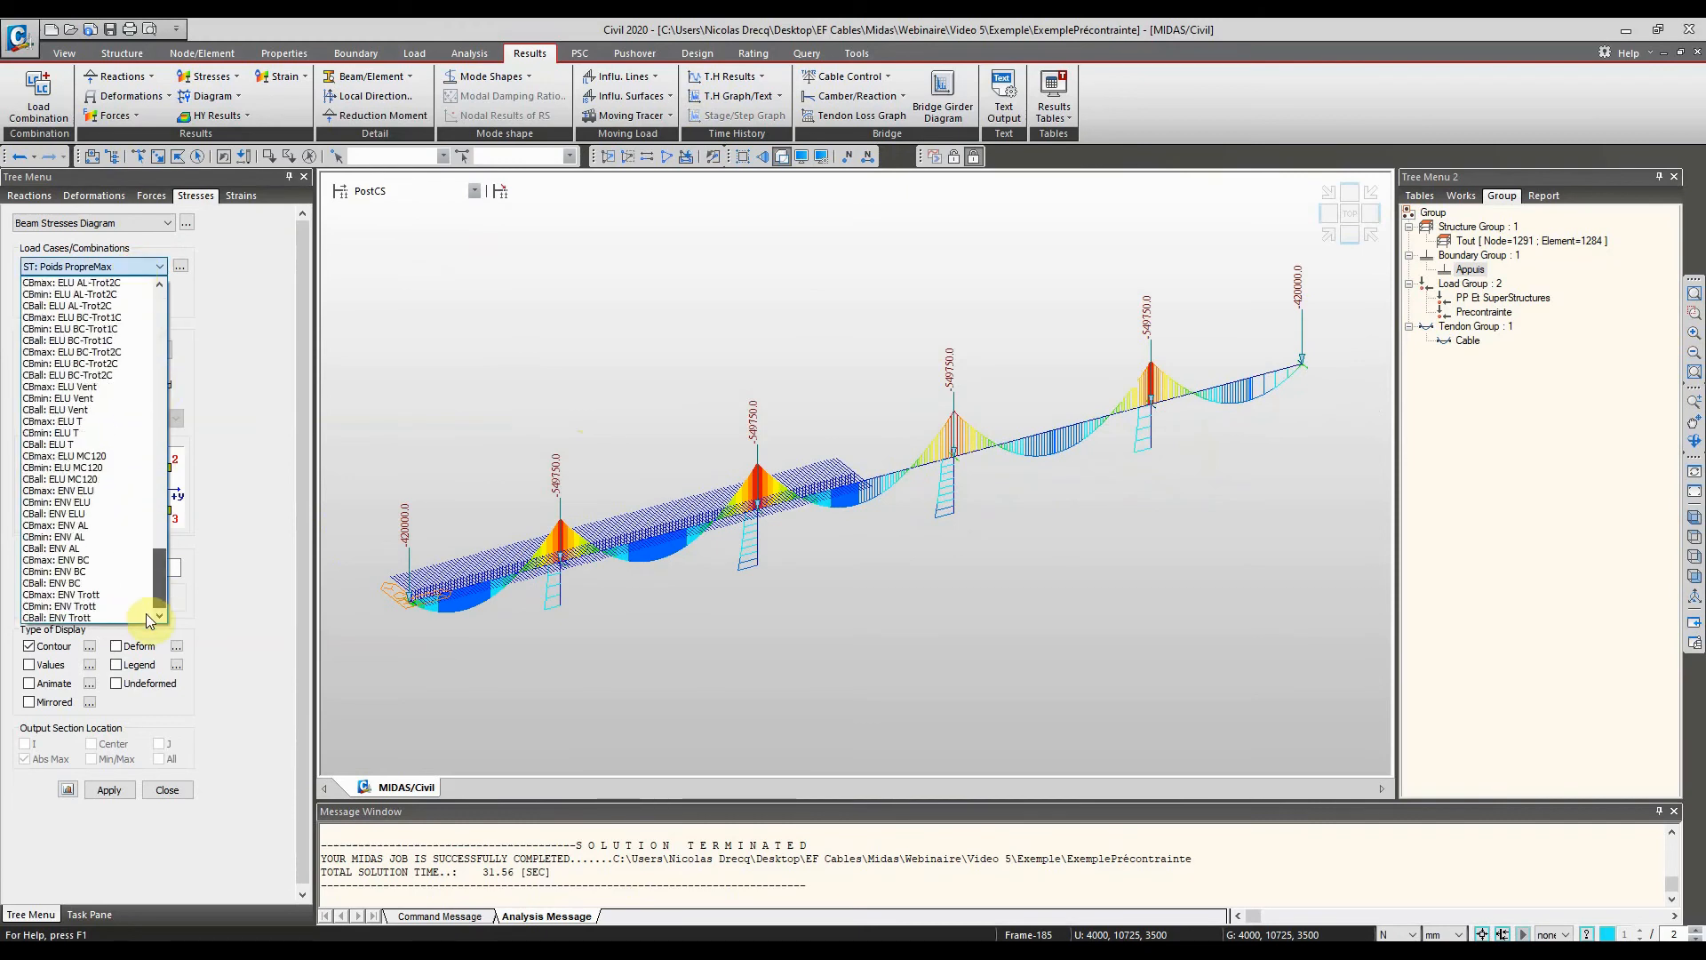
pyautogui.scroll(20, 119, 568)
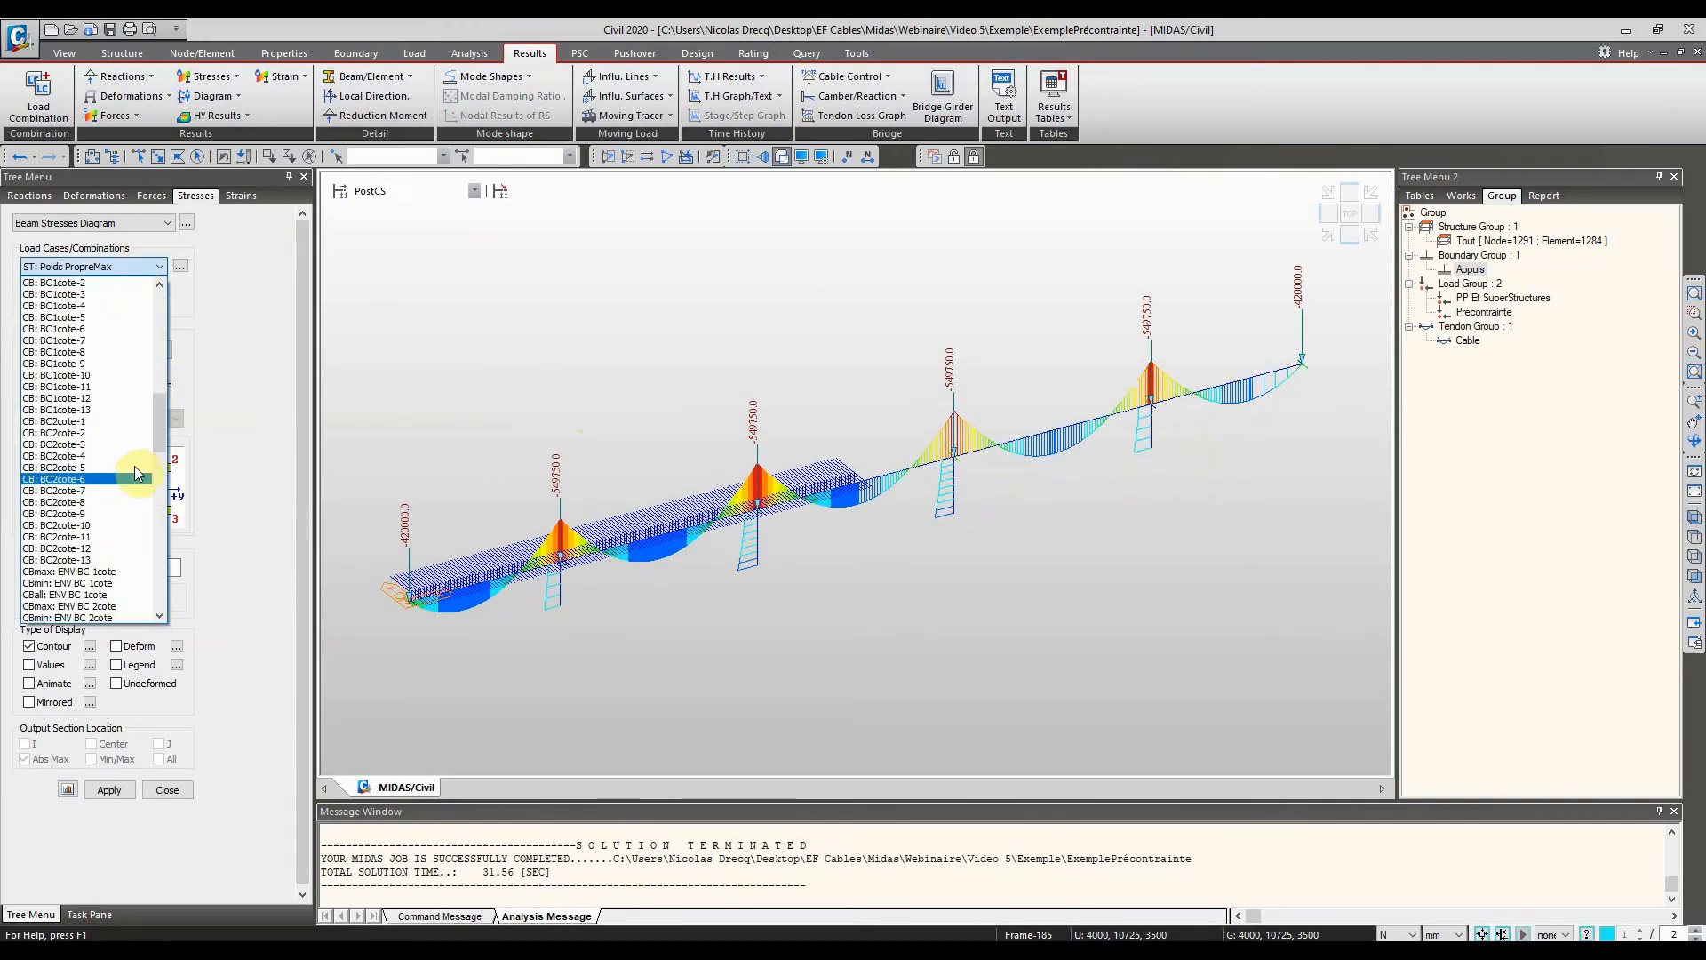
pyautogui.moveTo(157, 428)
pyautogui.mouseDown()
pyautogui.moveTo(165, 320)
pyautogui.moveTo(178, 383)
pyautogui.moveTo(164, 604)
pyautogui.moveTo(157, 328)
pyautogui.moveTo(164, 414)
pyautogui.mouseUp()
pyautogui.click(109, 398)
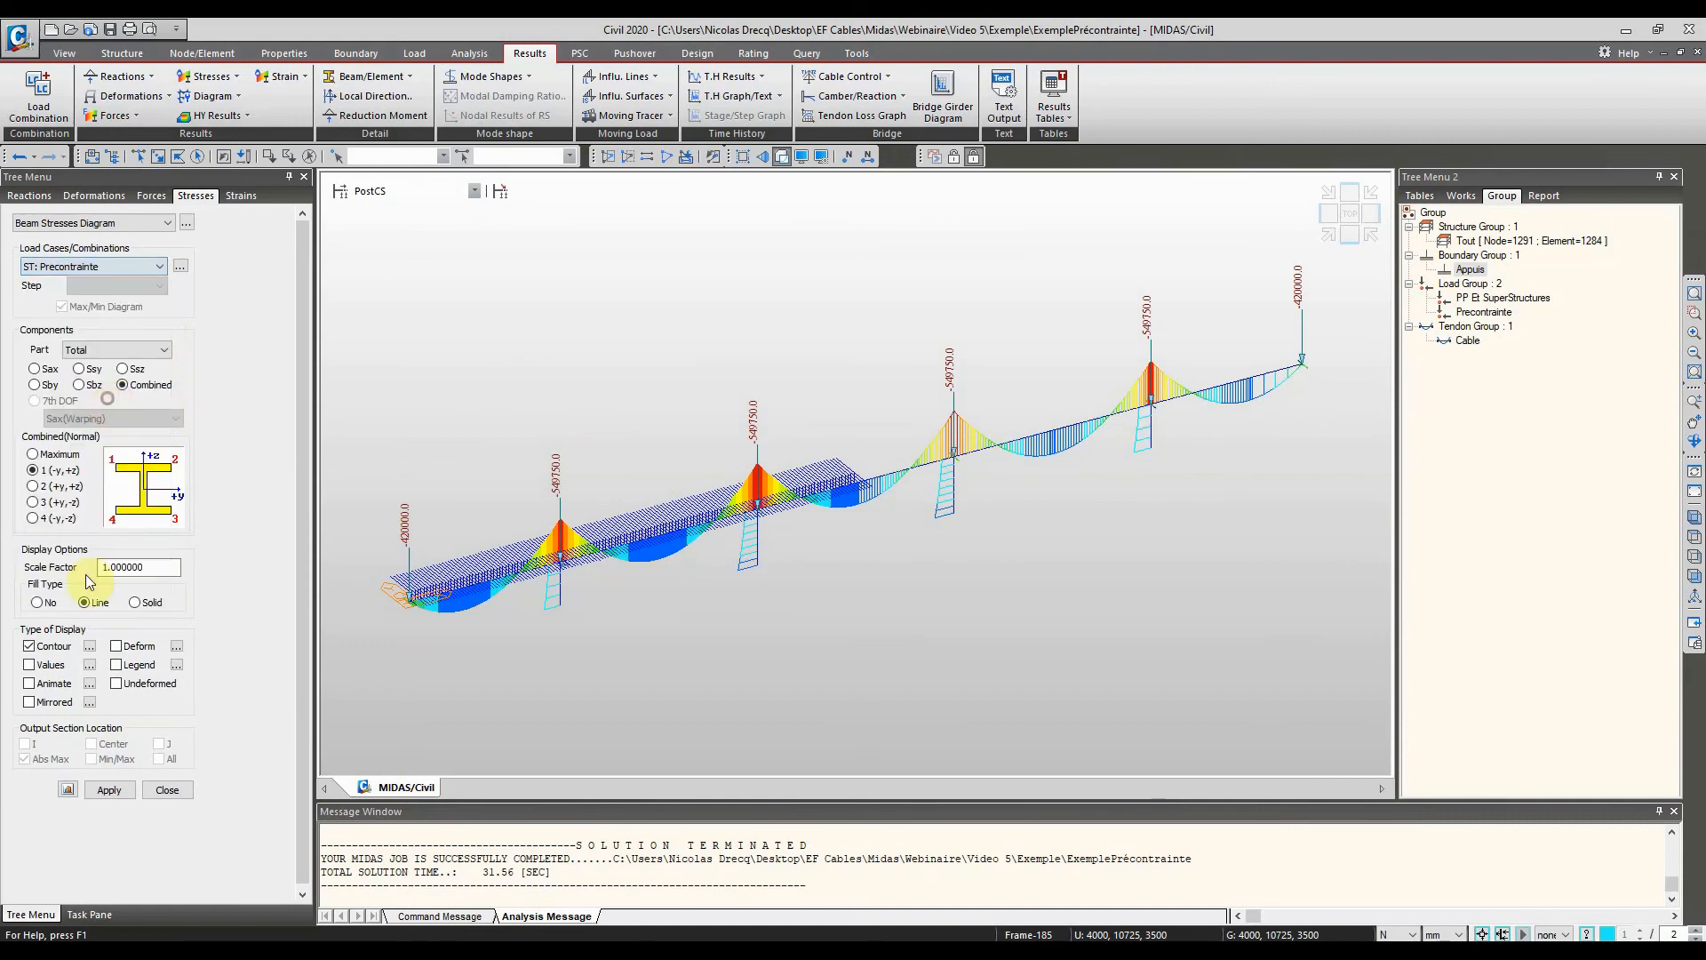
pyautogui.click(116, 792)
pyautogui.keyDown('ctrl'); pyautogui.moveTo(688, 505); pyautogui.dragTo(711, 373, button='middle'); pyautogui.keyUp('ctrl')
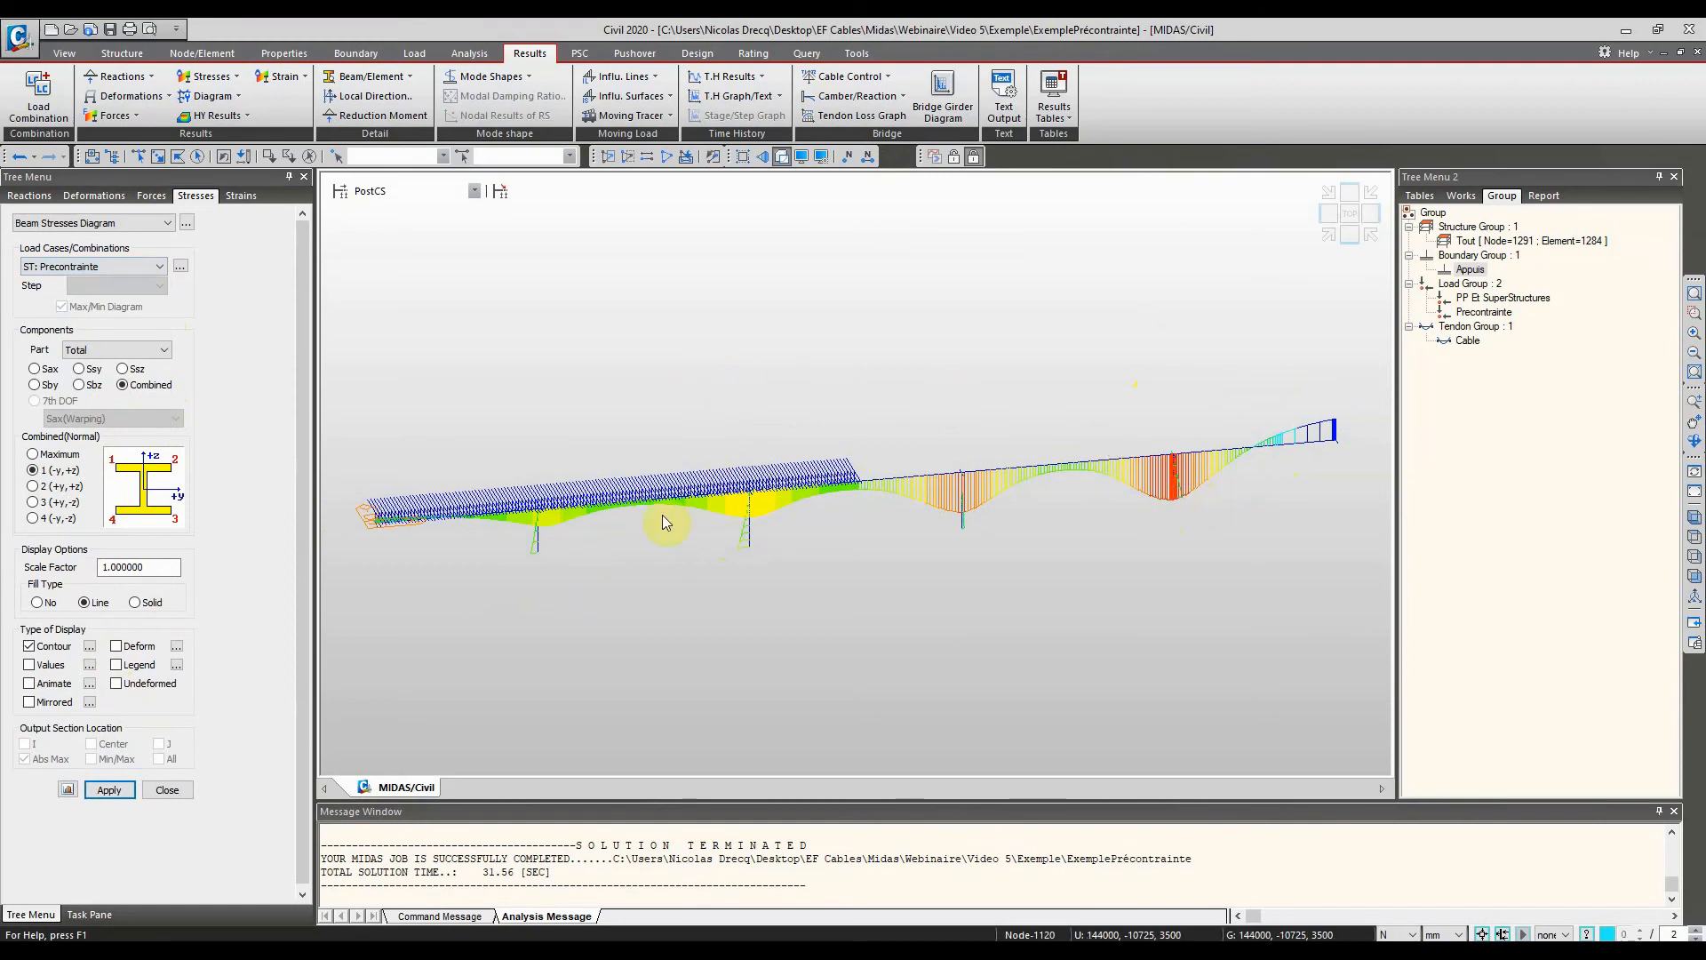
# Show values and the legend on the Precontrainte beam stress diagram and examine it
pyautogui.click(51, 667)
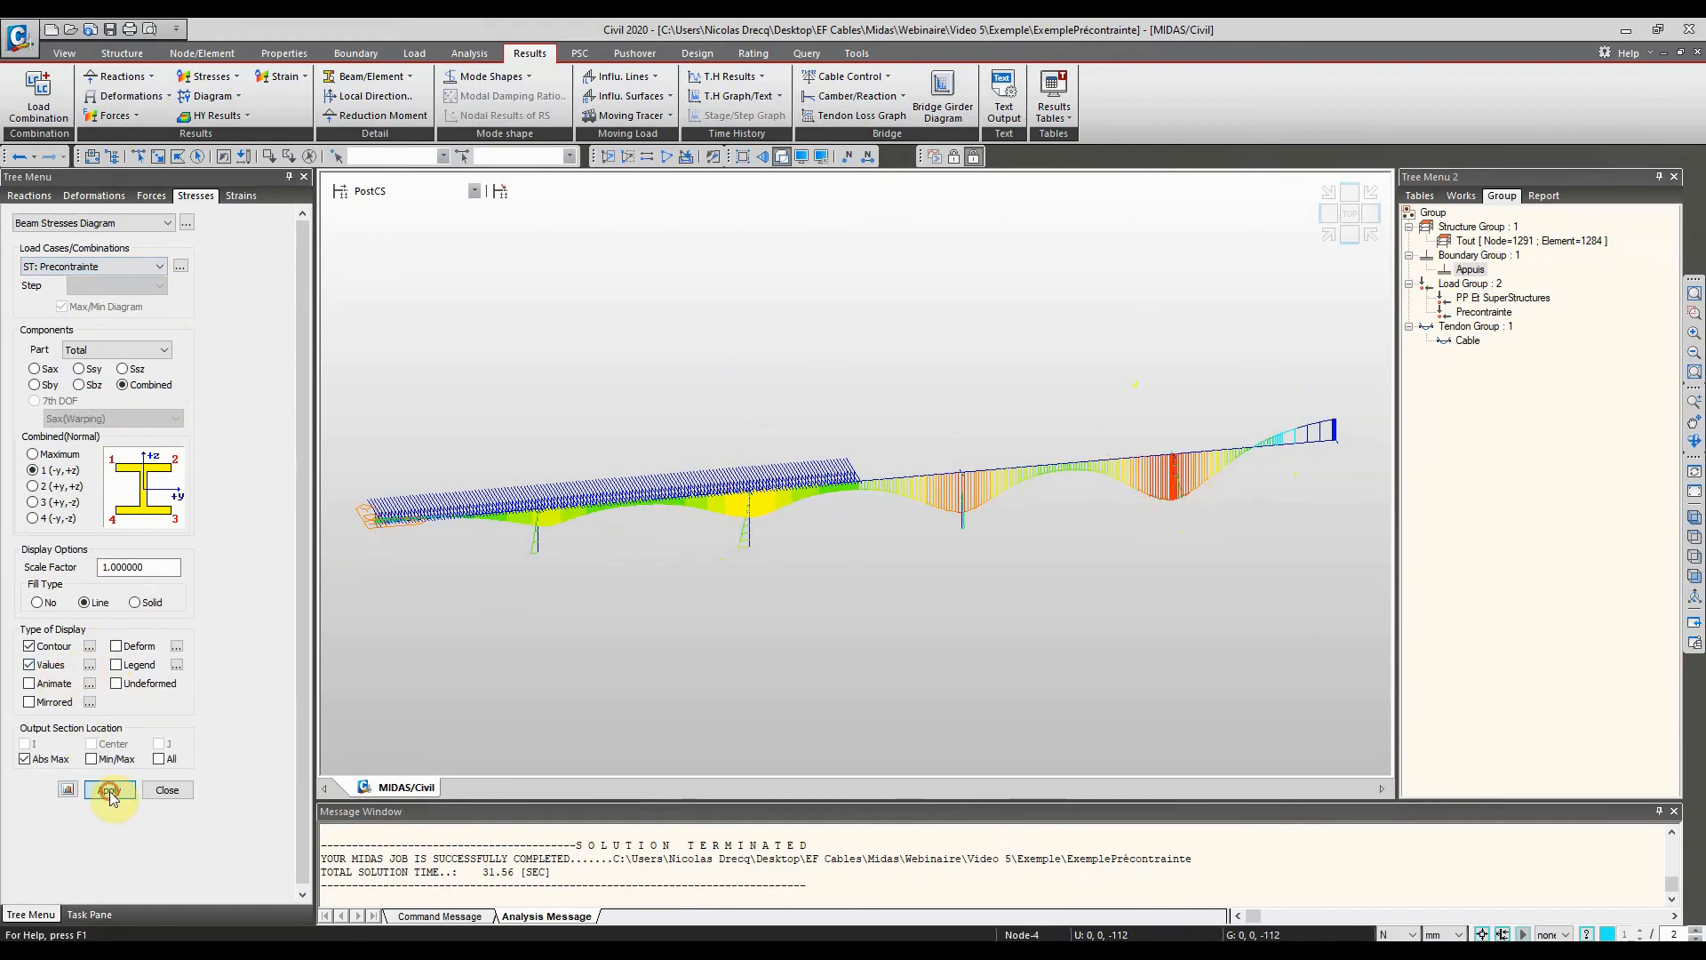
pyautogui.click(109, 791)
pyautogui.keyDown('ctrl'); pyautogui.moveTo(960, 401); pyautogui.dragTo(613, 495, button='middle'); pyautogui.keyUp('ctrl')
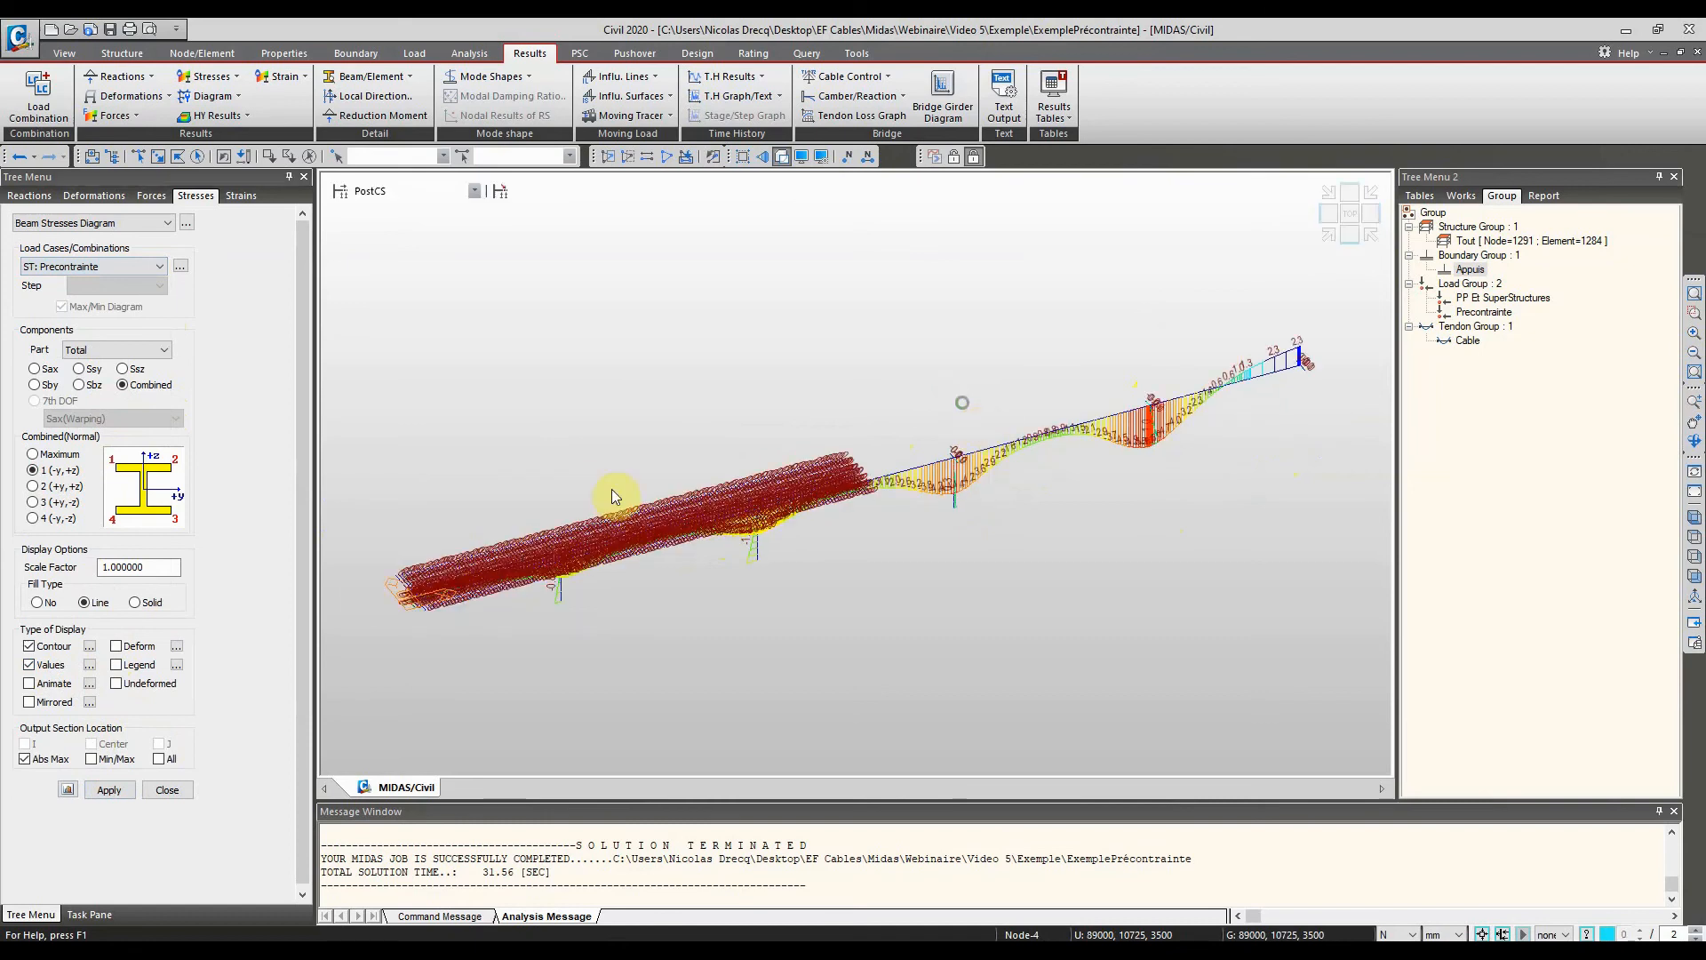
pyautogui.click(116, 646)
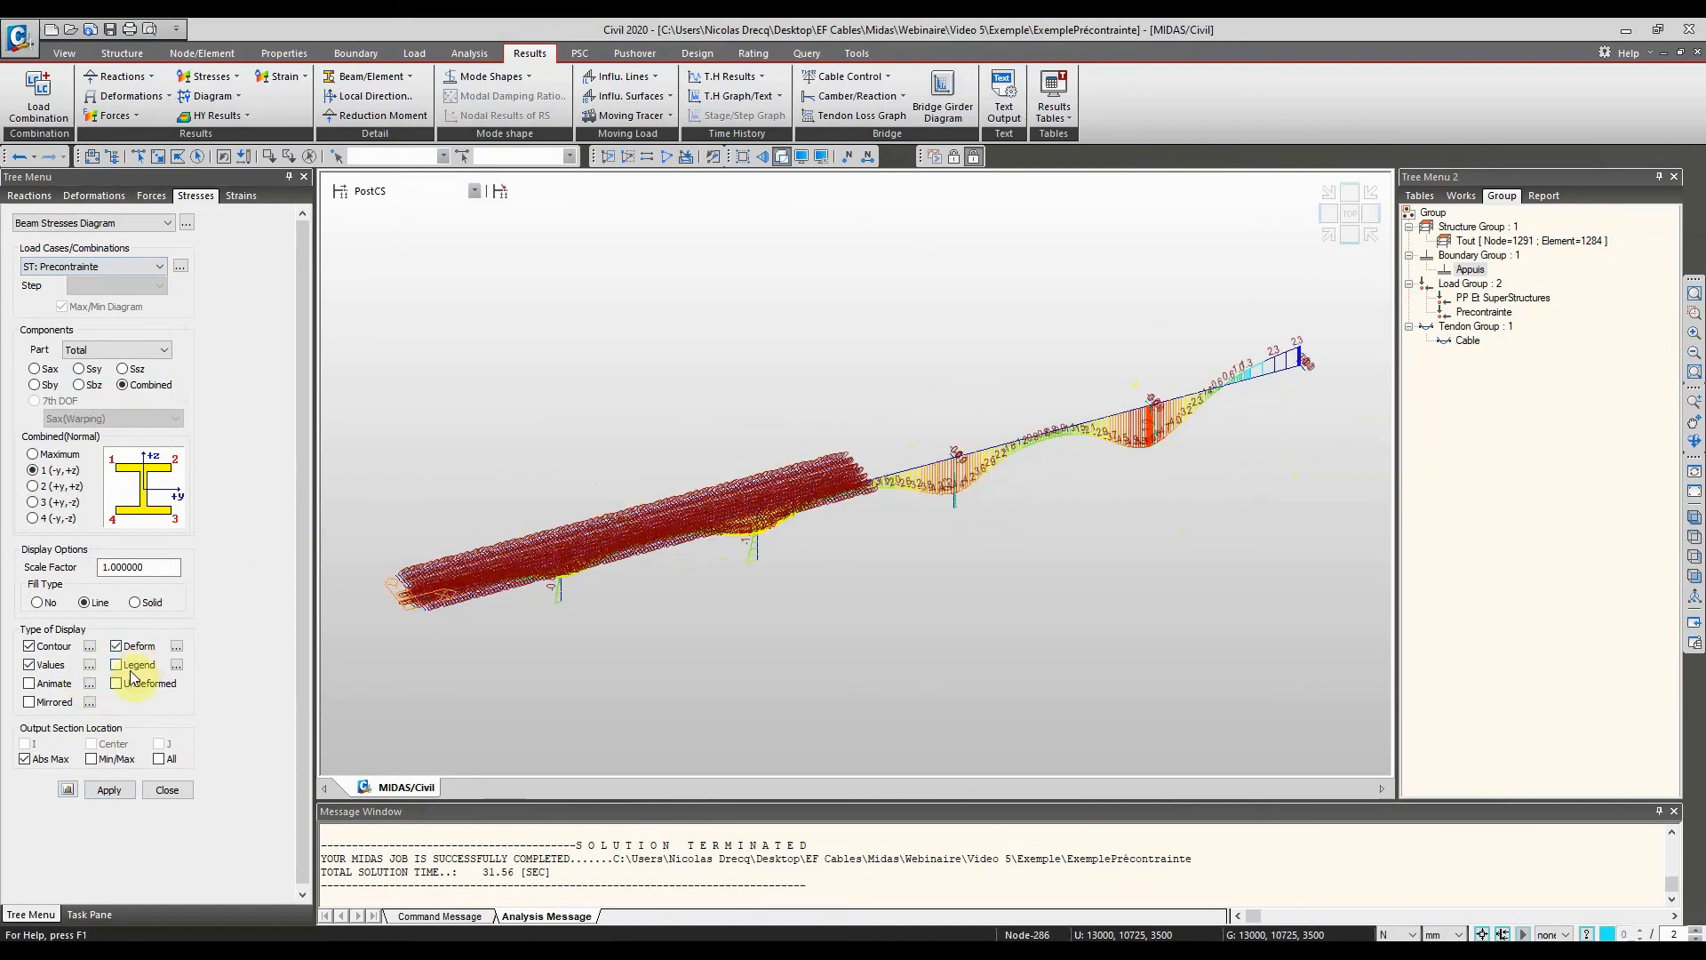
pyautogui.click(136, 650)
pyautogui.click(108, 790)
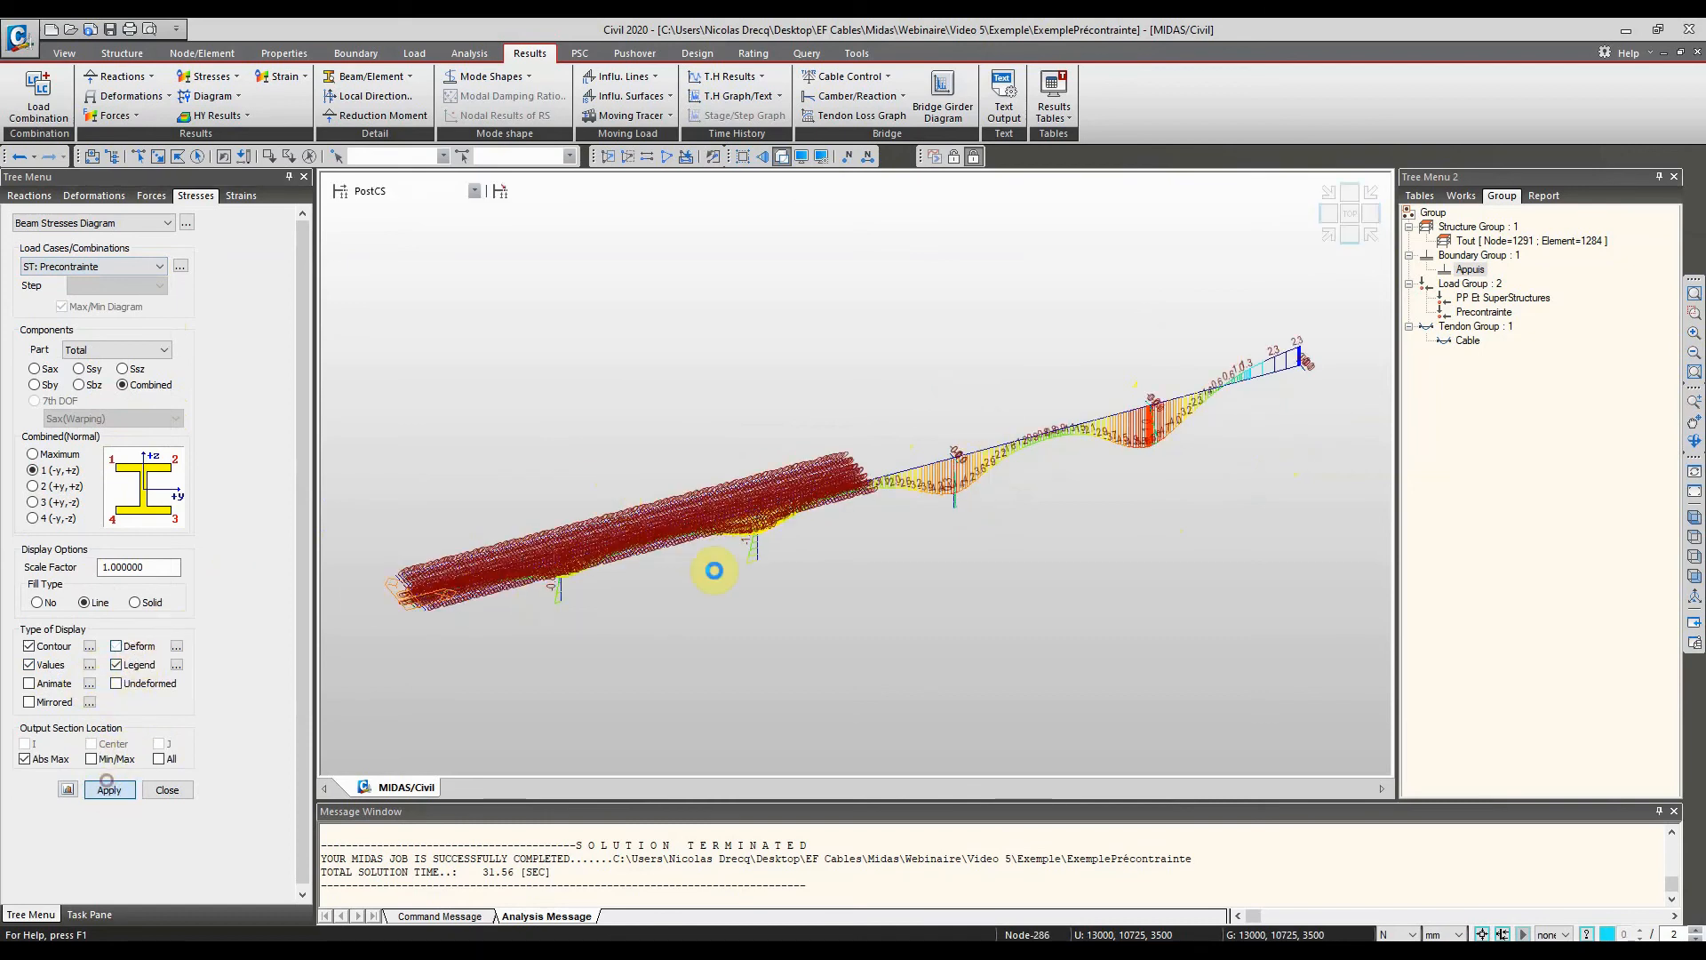
pyautogui.keyDown('ctrl'); pyautogui.moveTo(889, 508); pyautogui.dragTo(884, 514, button='middle'); pyautogui.keyUp('ctrl')
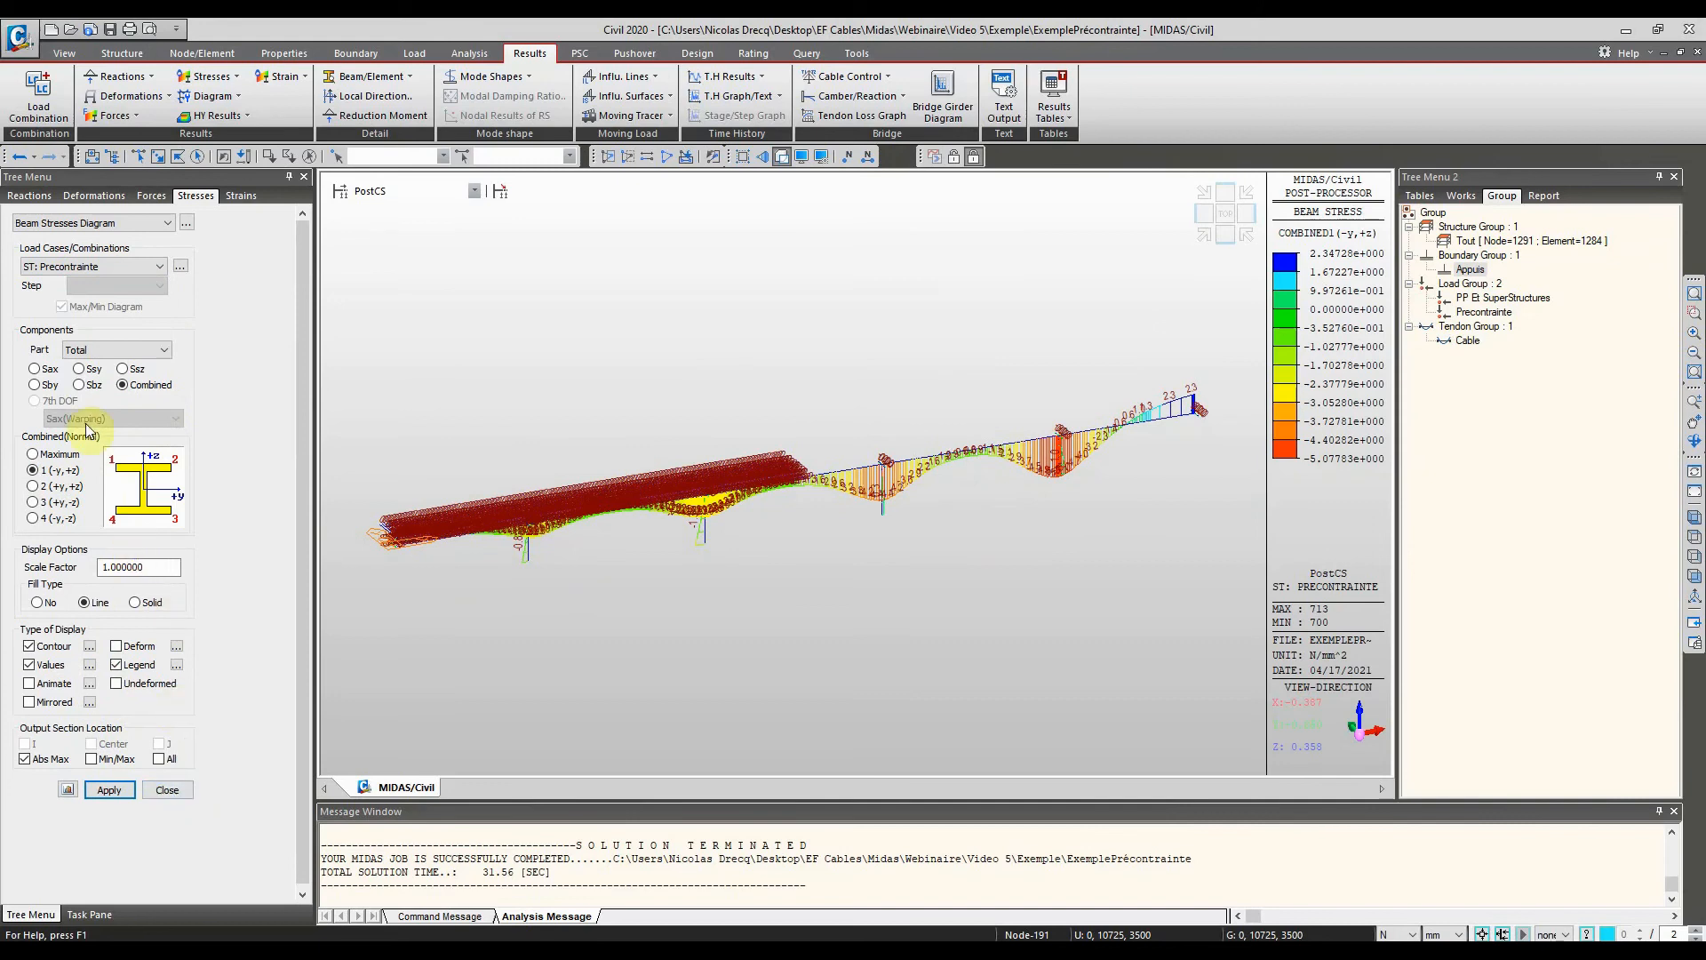
# Display the BetonnageCintre stage's CS: Summation stress diagram at section point 1 (-y,+z), then close the stress results
pyautogui.click(465, 192)
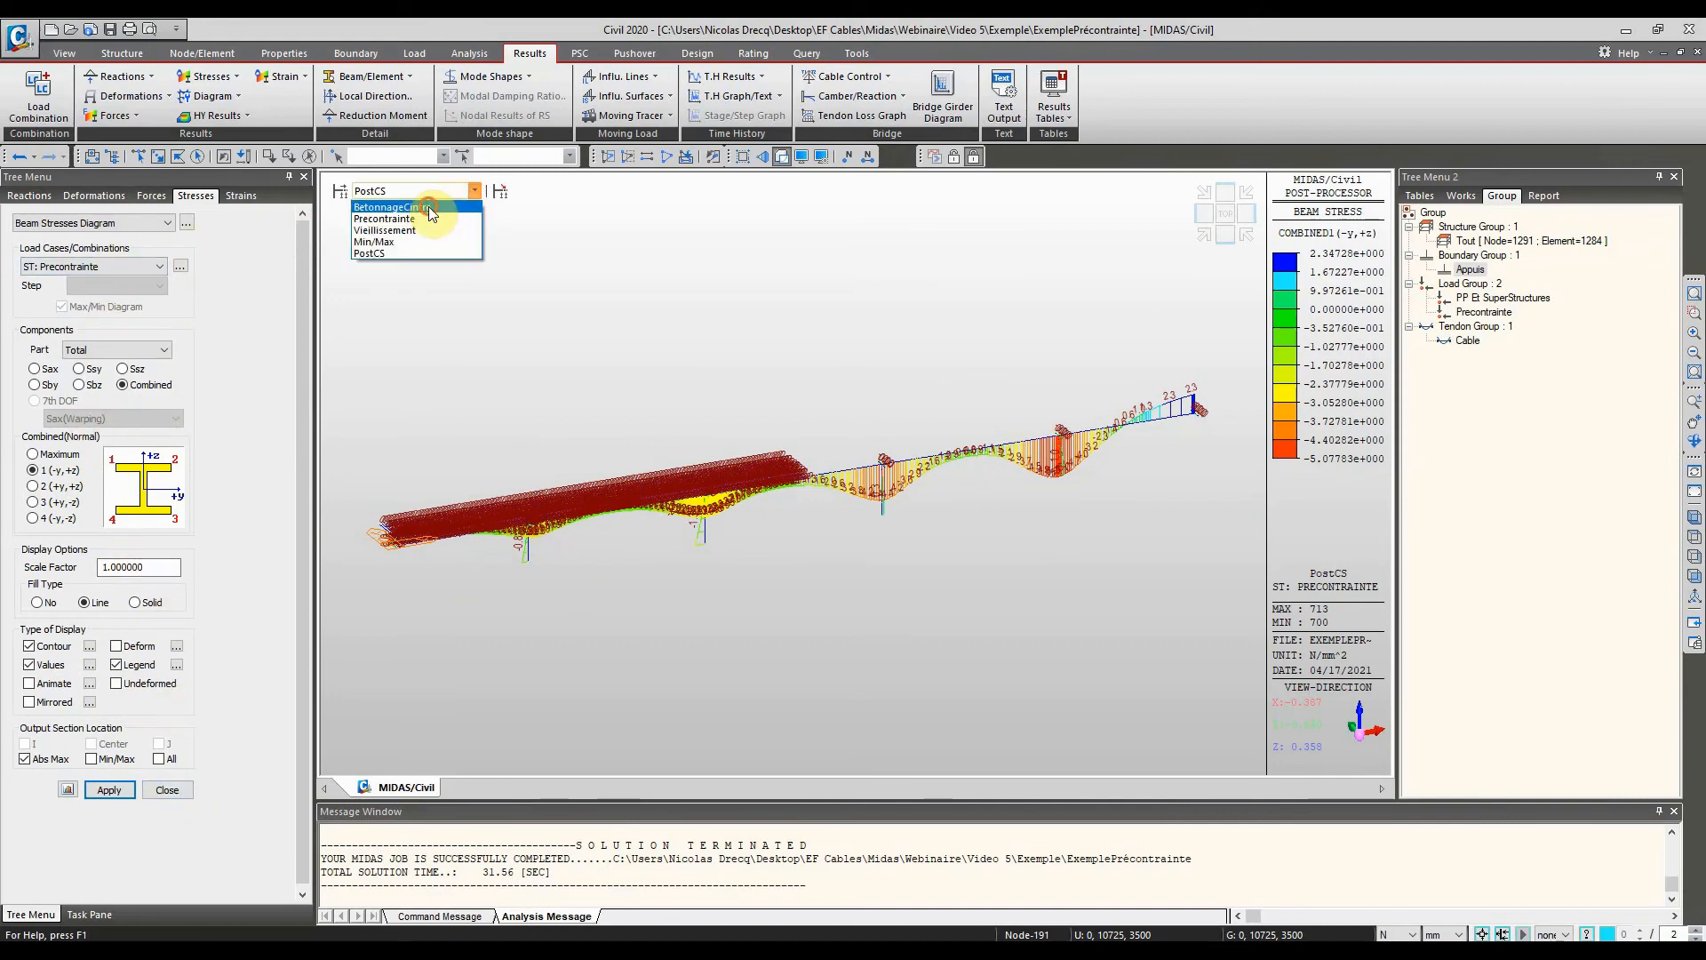
pyautogui.click(431, 208)
pyautogui.click(108, 790)
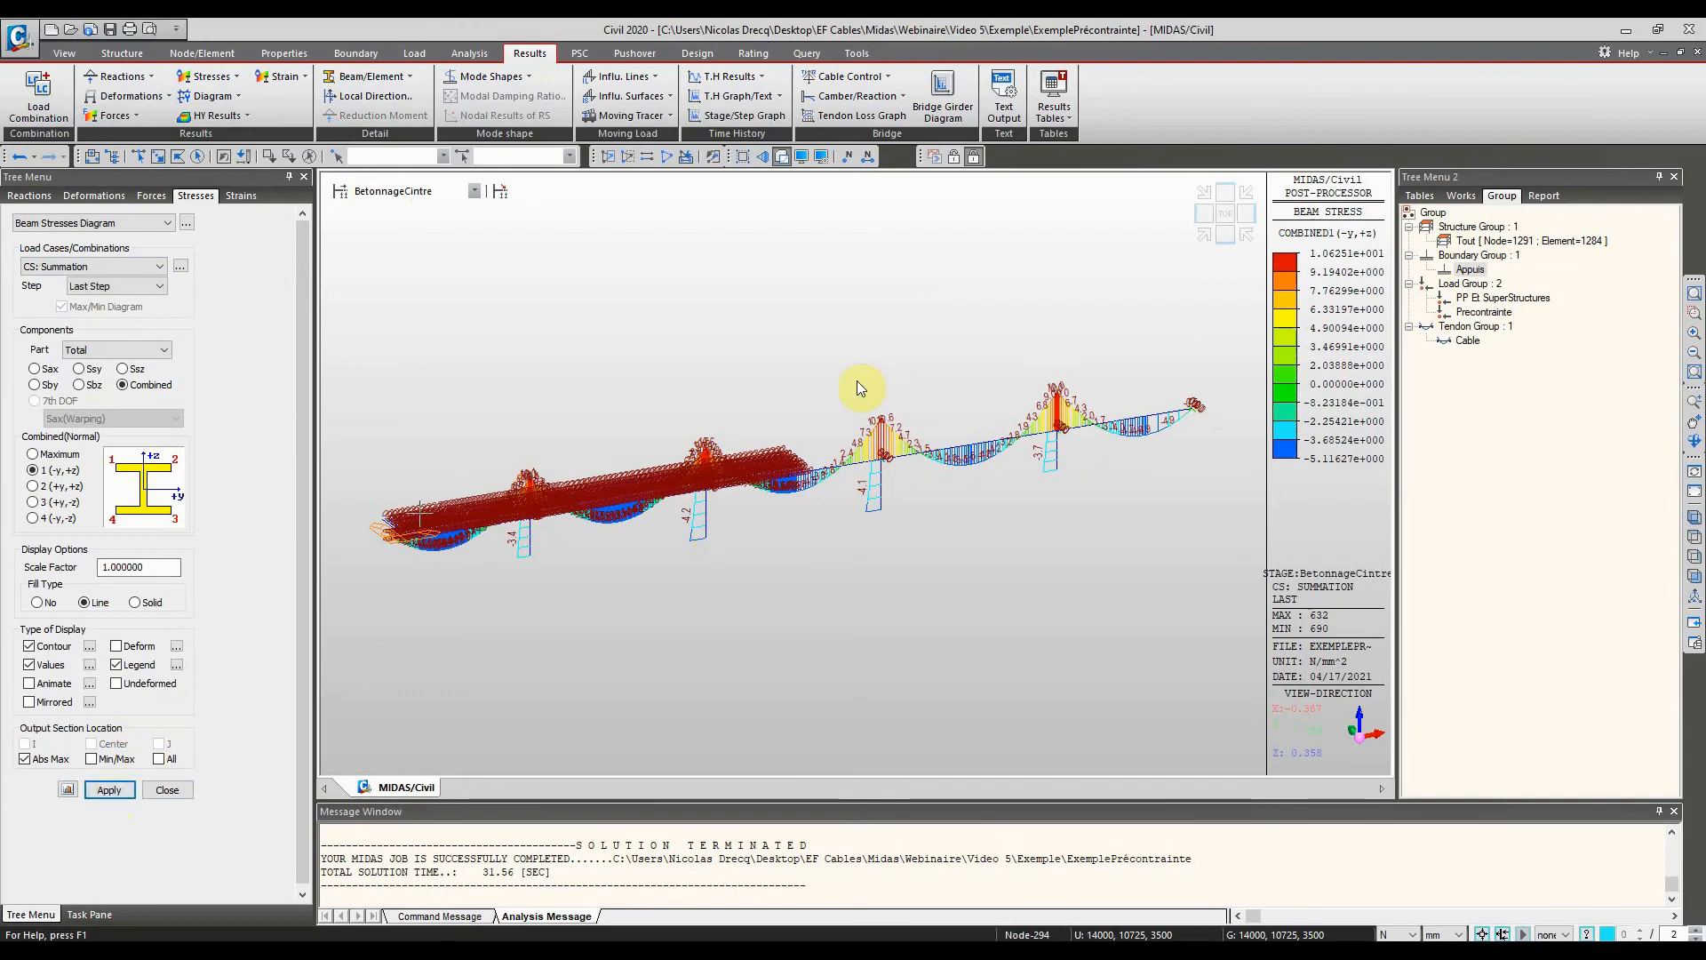
pyautogui.click(174, 790)
# Return to the Base stage and open the tendon prestress loads of static load case 50, Precontrainte
pyautogui.scroll(-10, 171, 667)
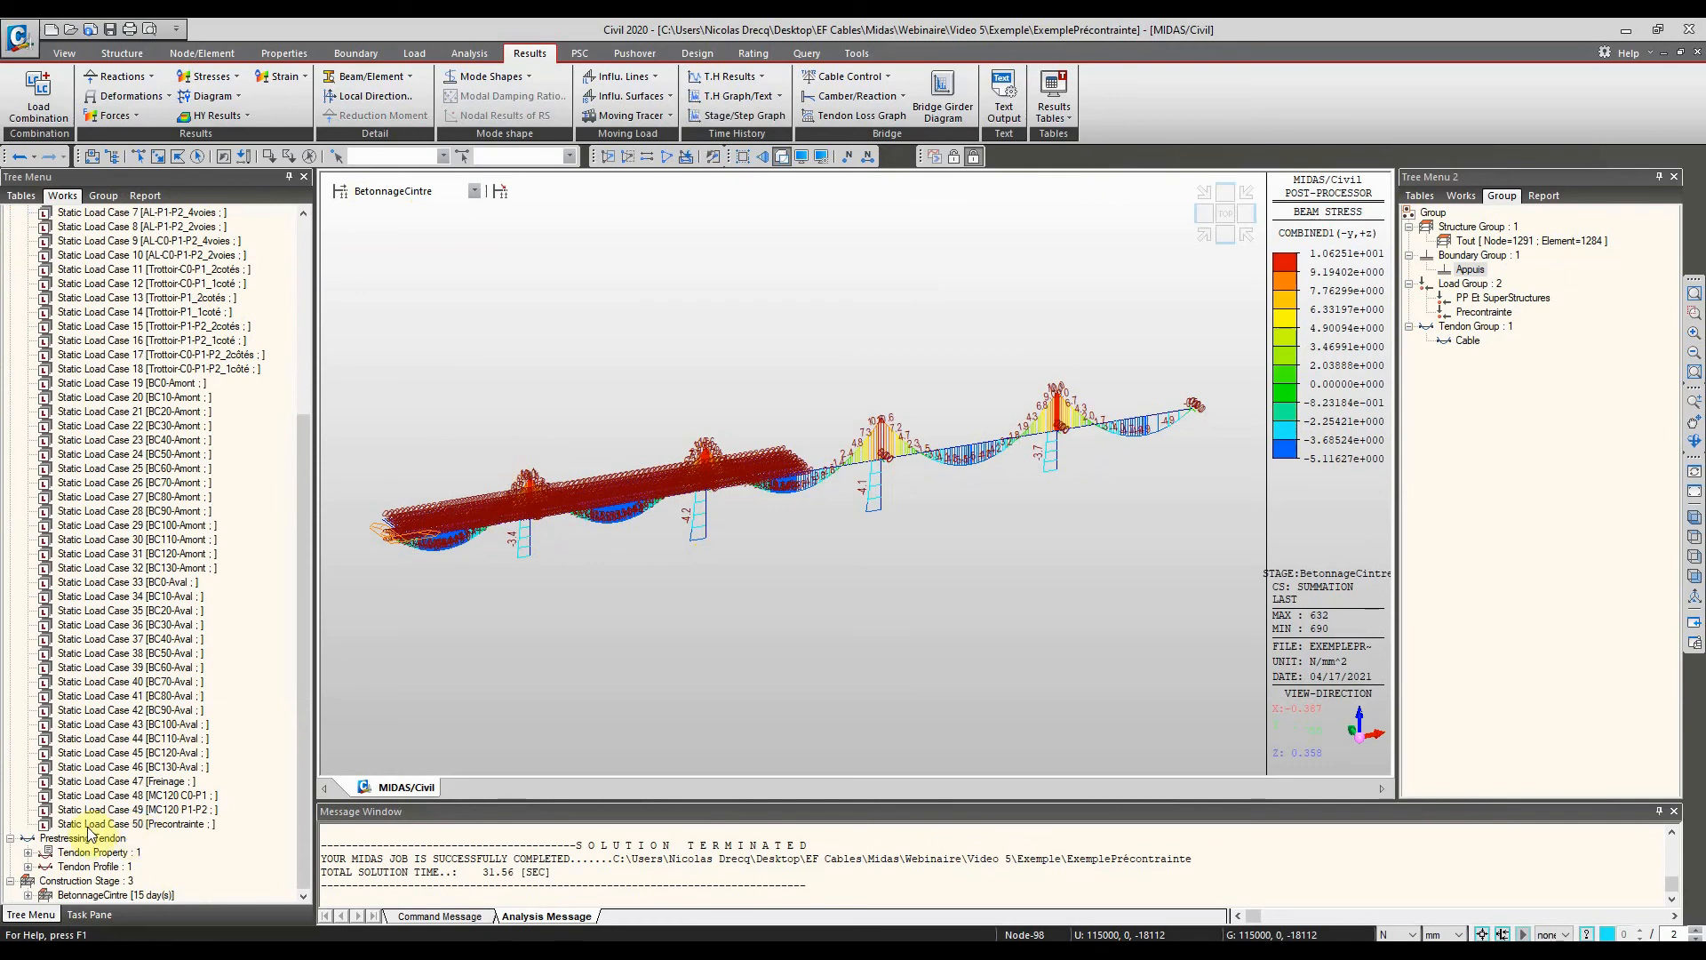
pyautogui.click(41, 825)
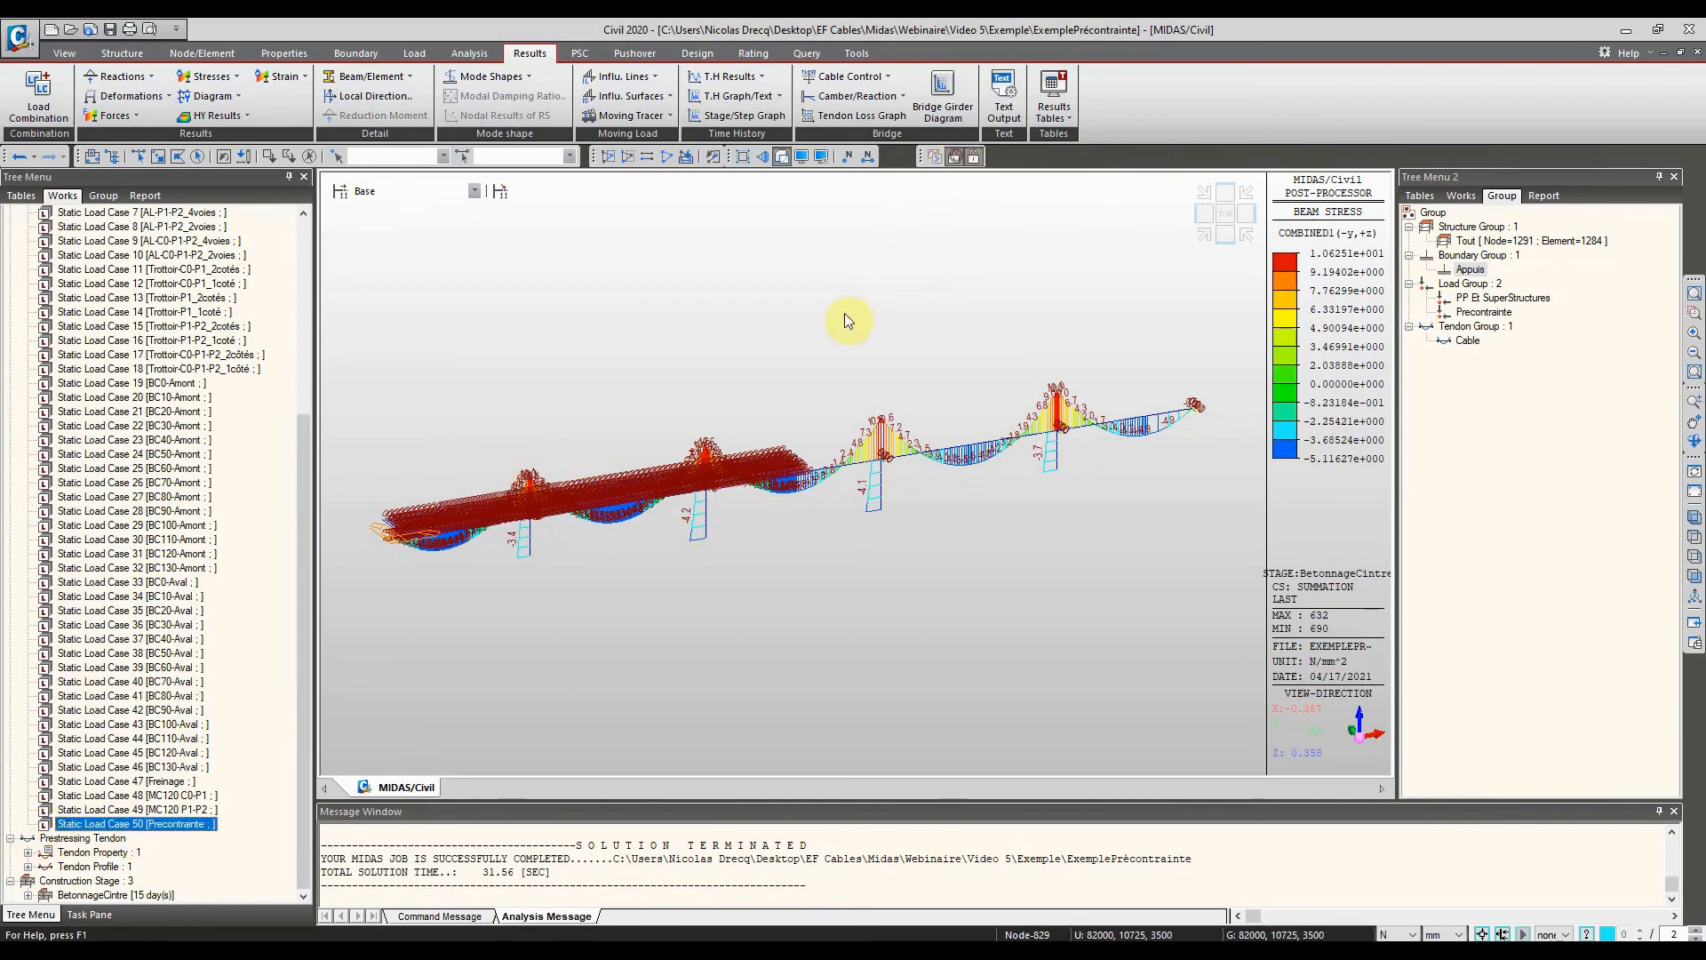
pyautogui.scroll(-9, 108, 807)
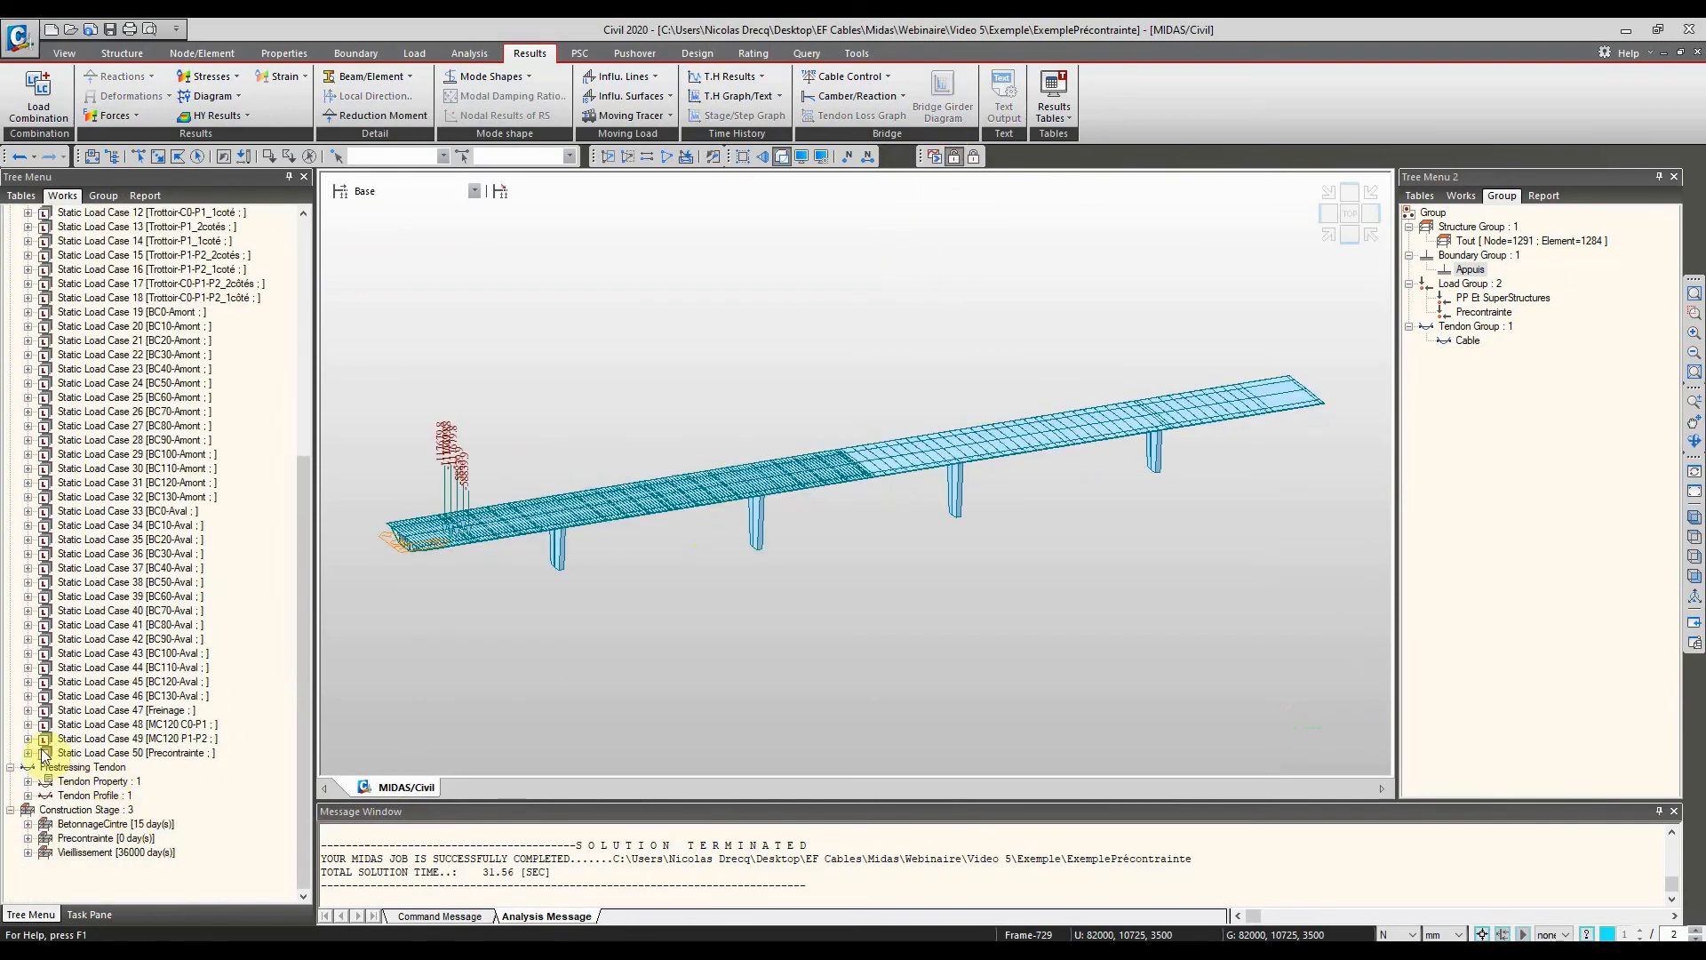
pyautogui.click(28, 753)
pyautogui.click(124, 796)
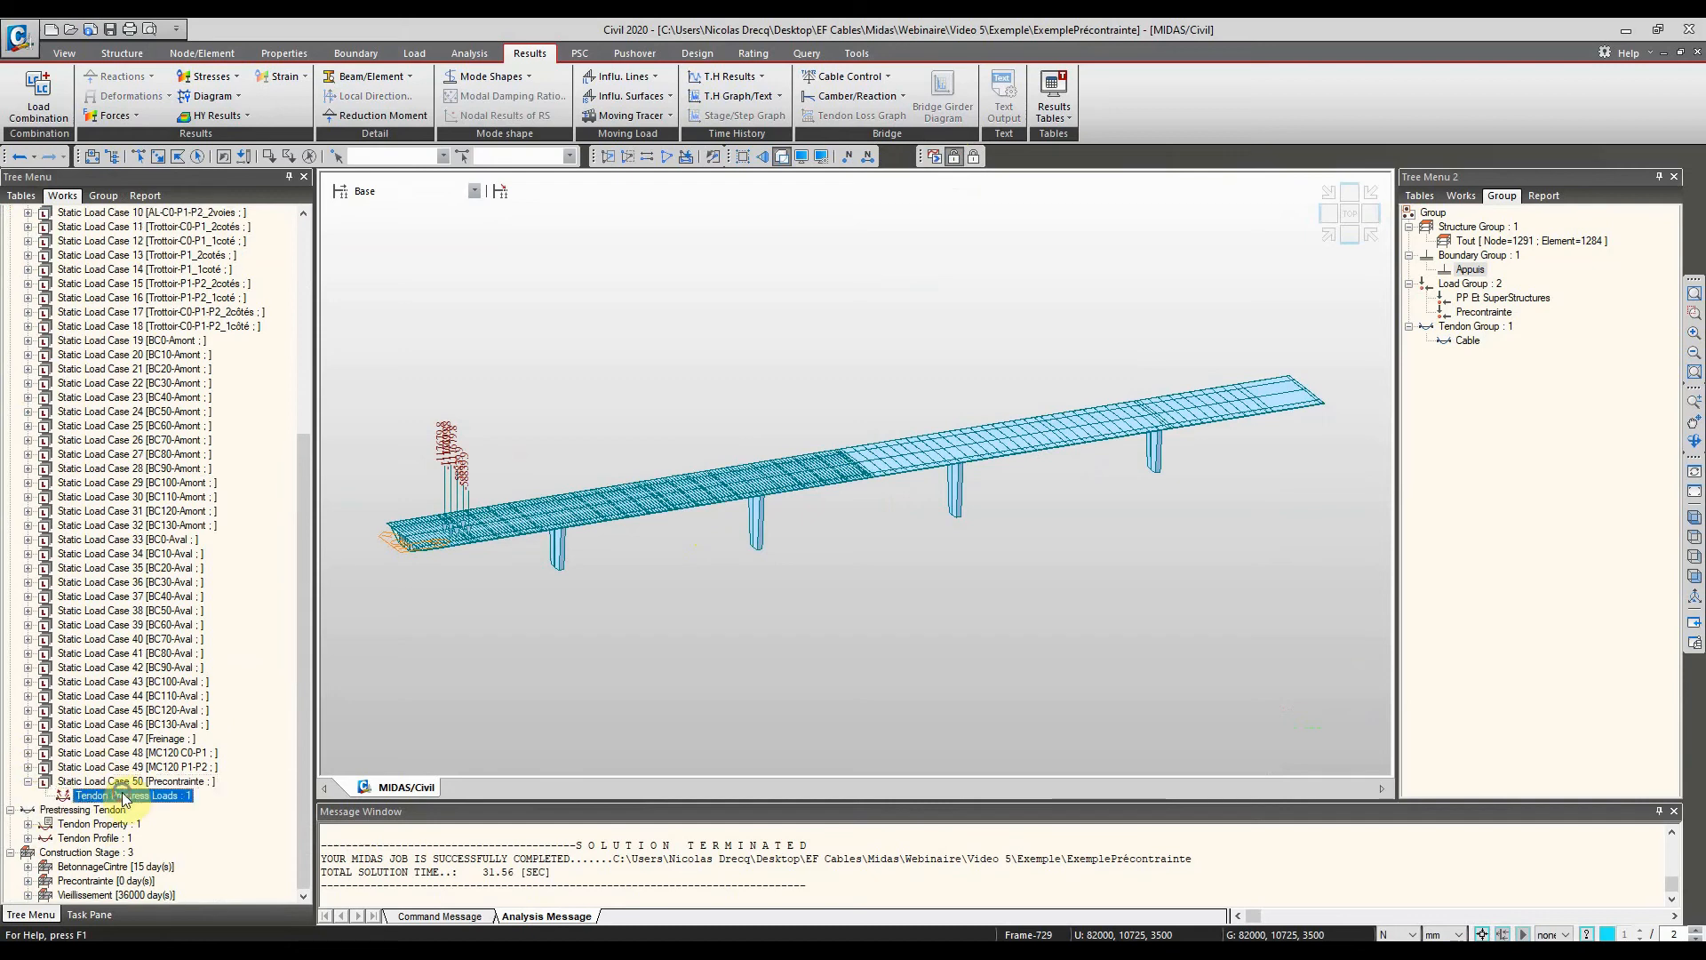
pyautogui.rightClick(124, 797)
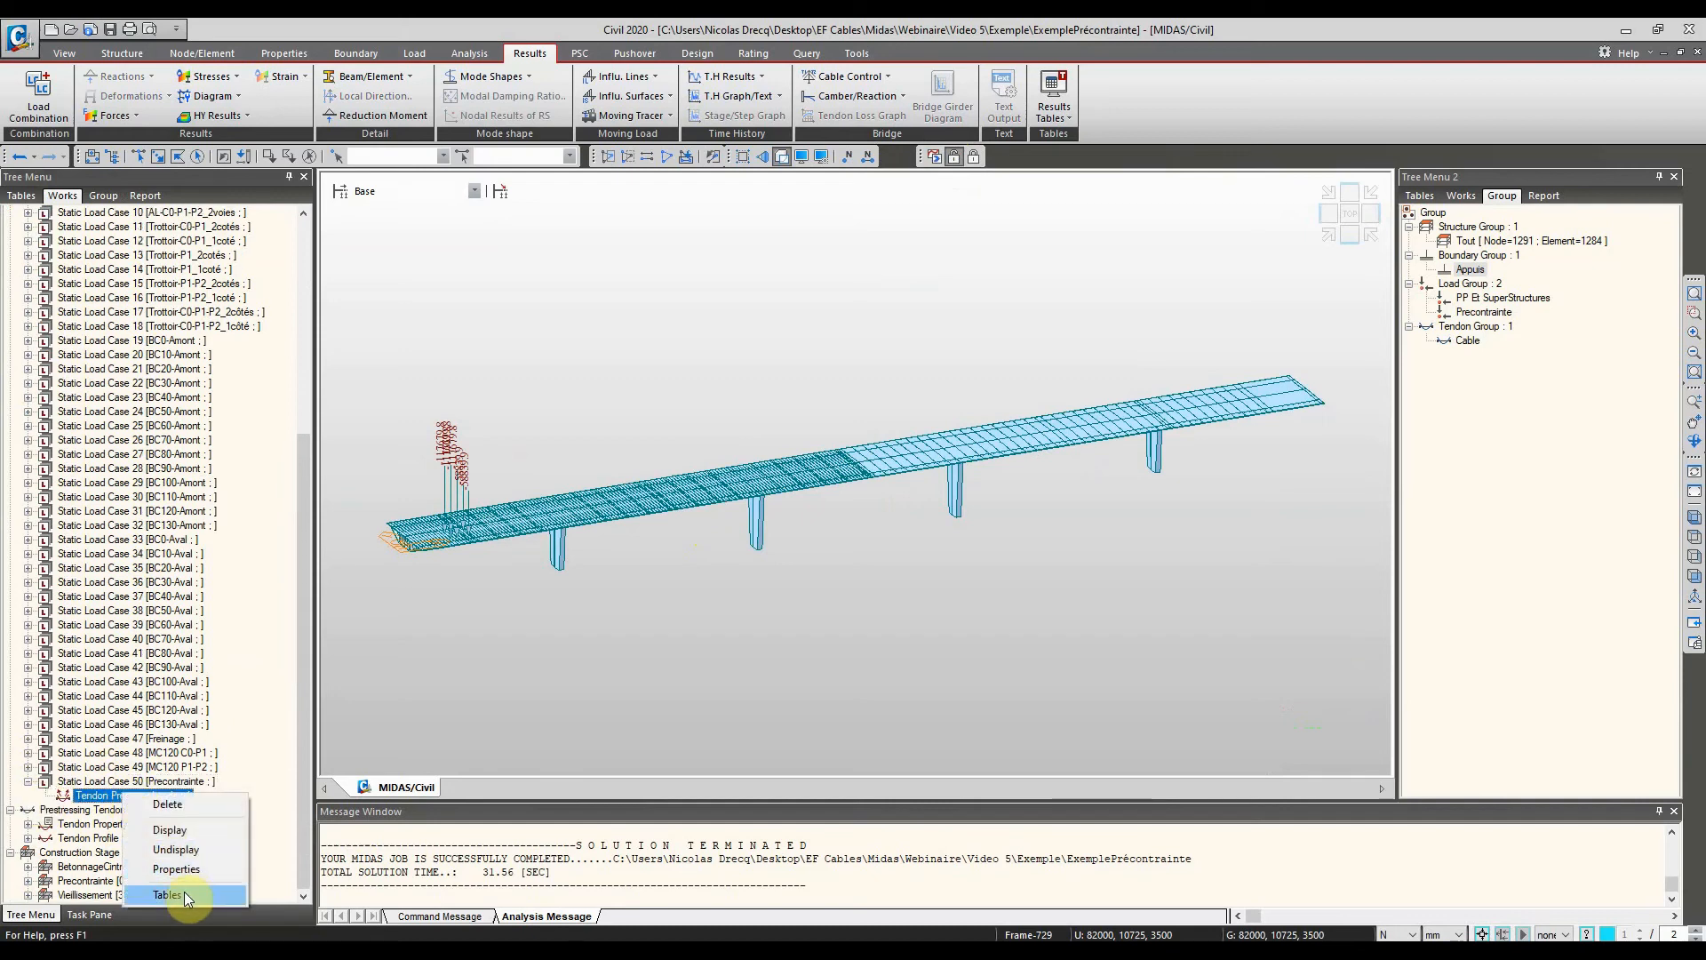
pyautogui.click(82, 790)
pyautogui.doubleClick(89, 796)
# Set the end stress of Strand26's Precontrainte prestress load to 1239 N/mm^2, accepting deletion of the analysis results
pyautogui.click(40, 387)
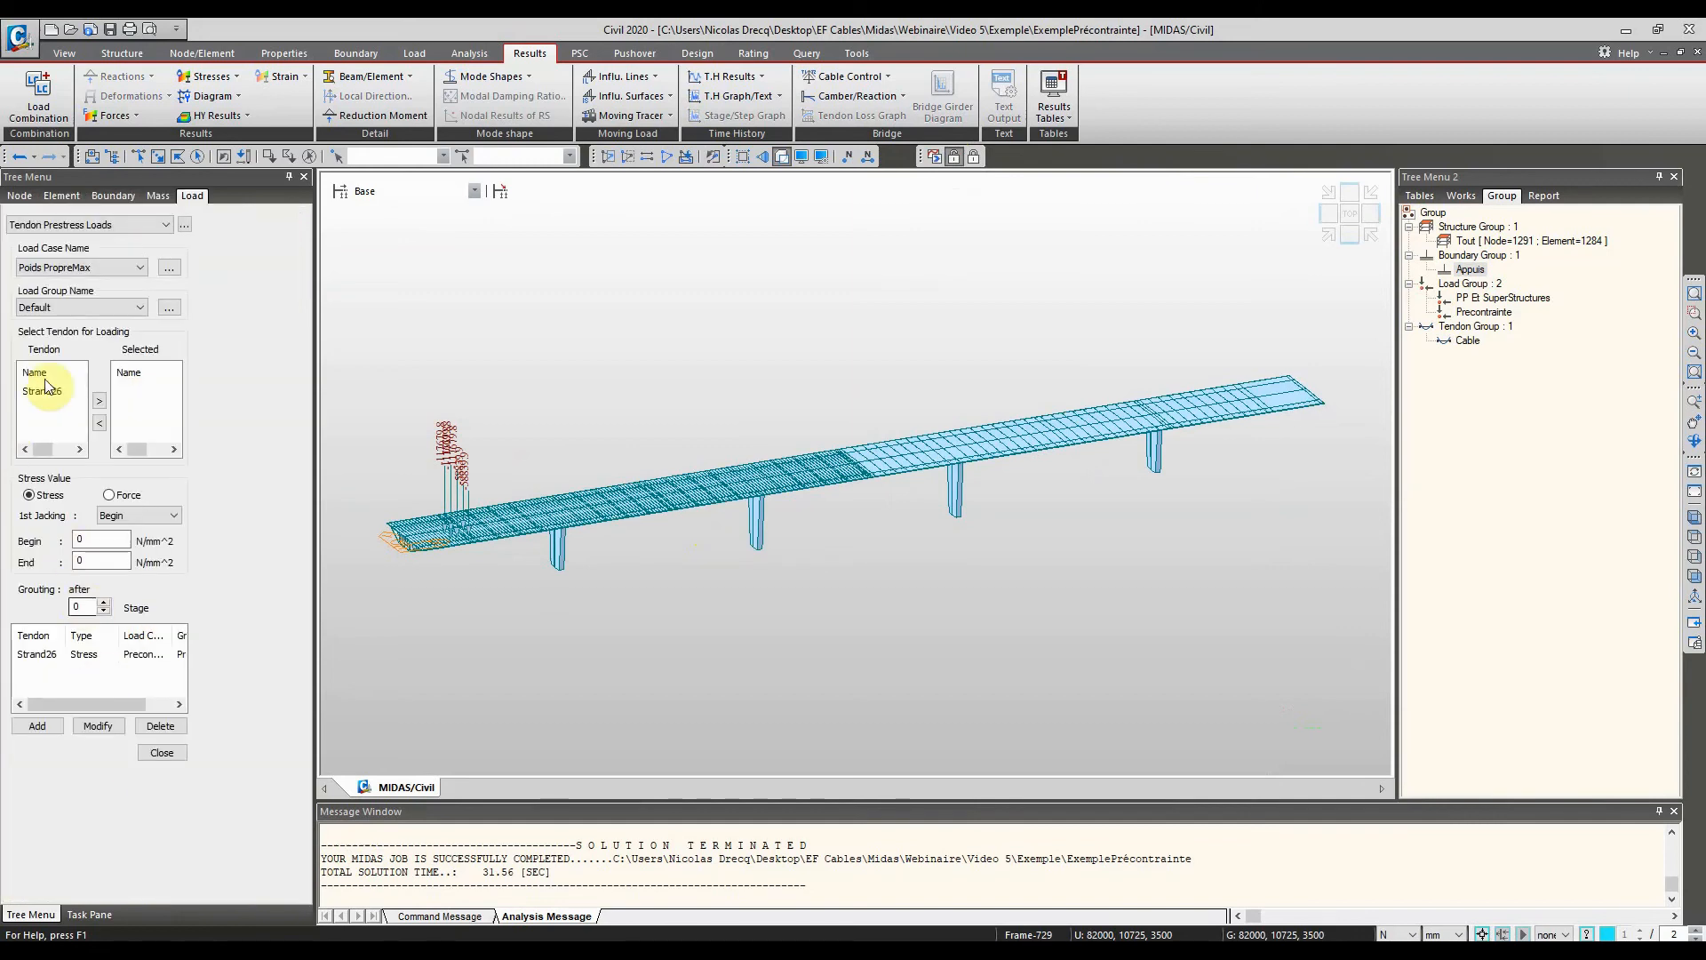
pyautogui.click(118, 658)
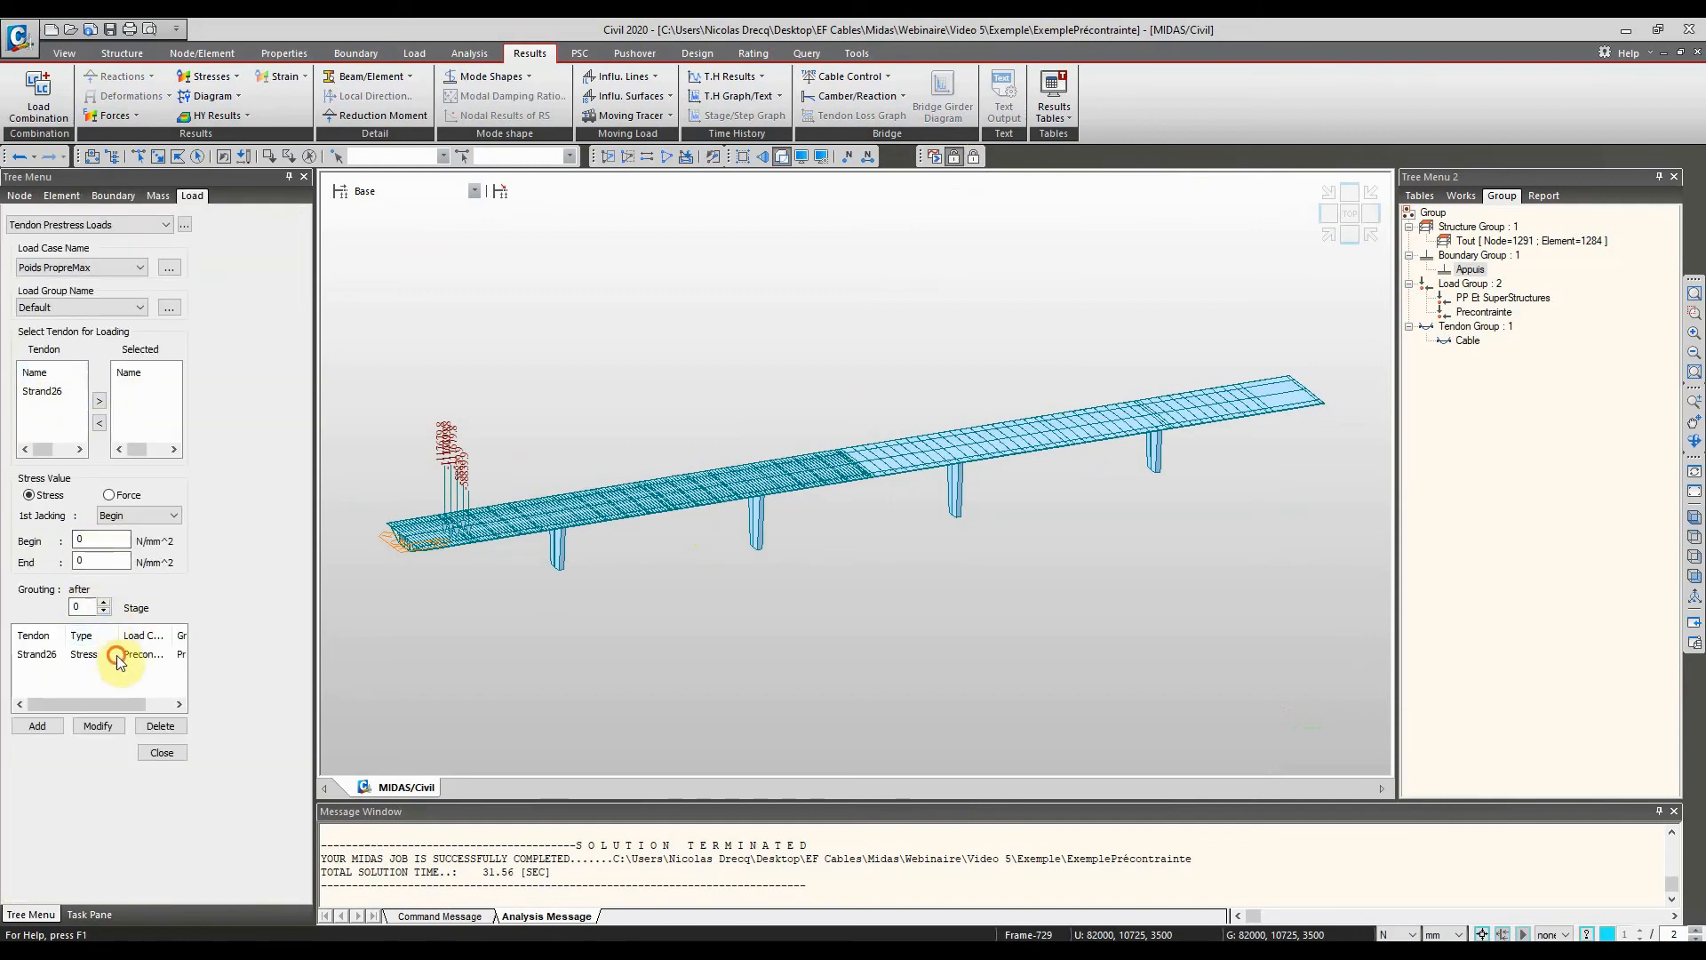
pyautogui.click(98, 559)
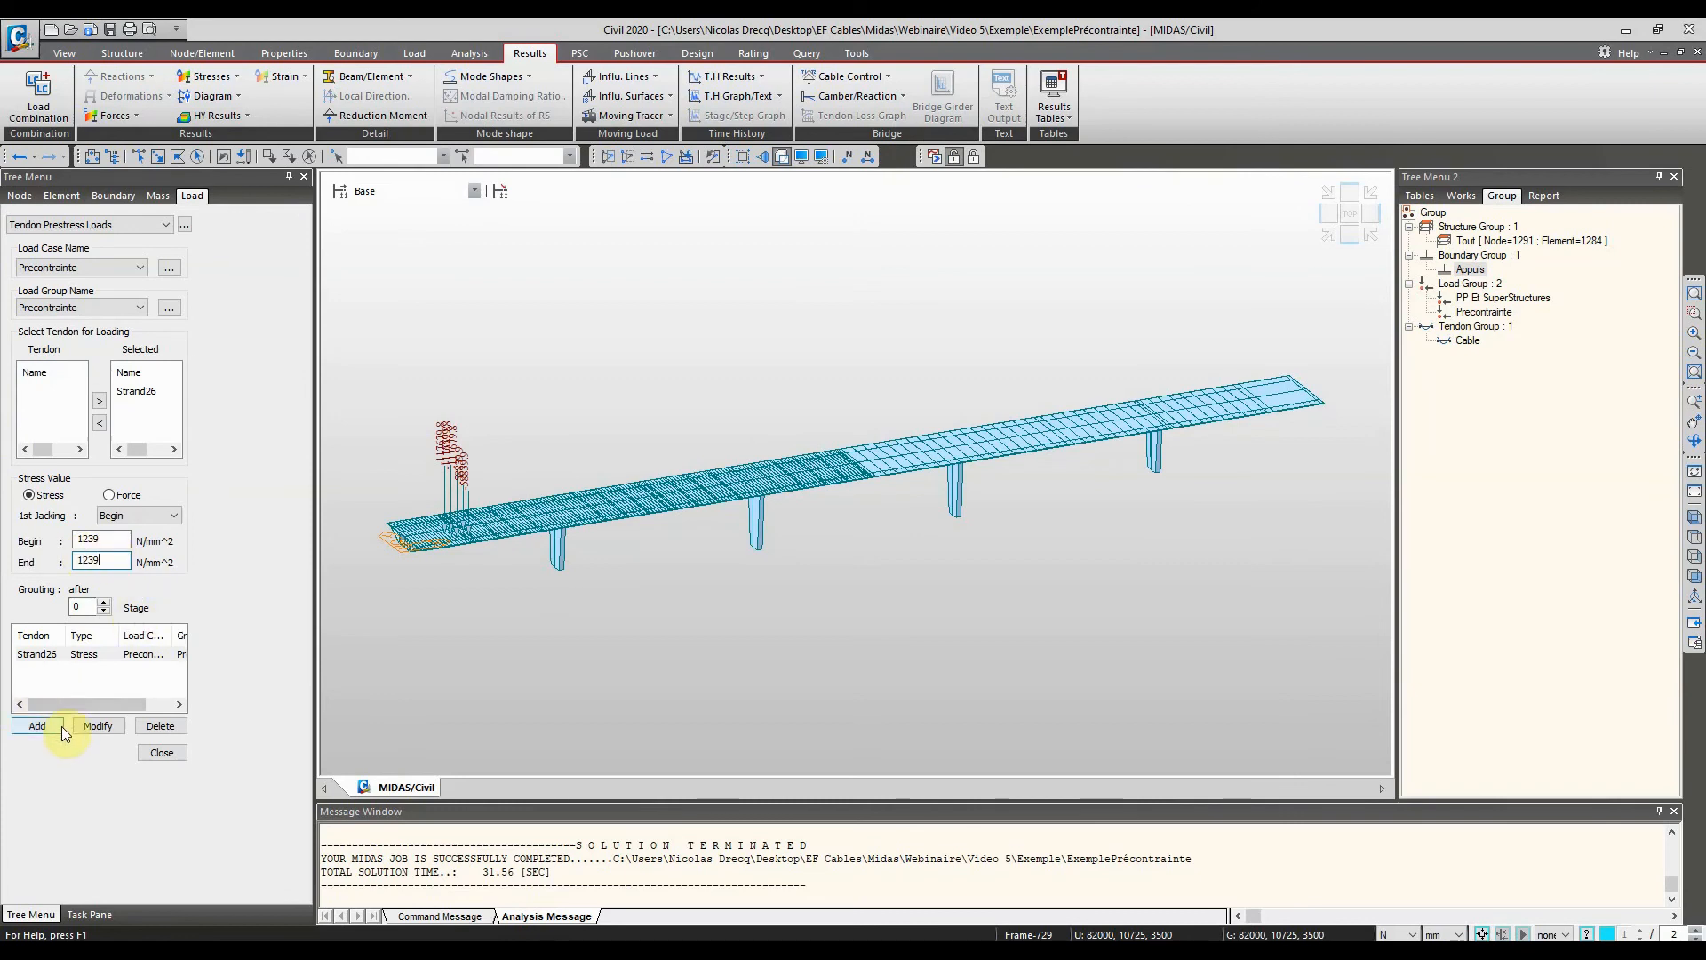
pyautogui.click(96, 726)
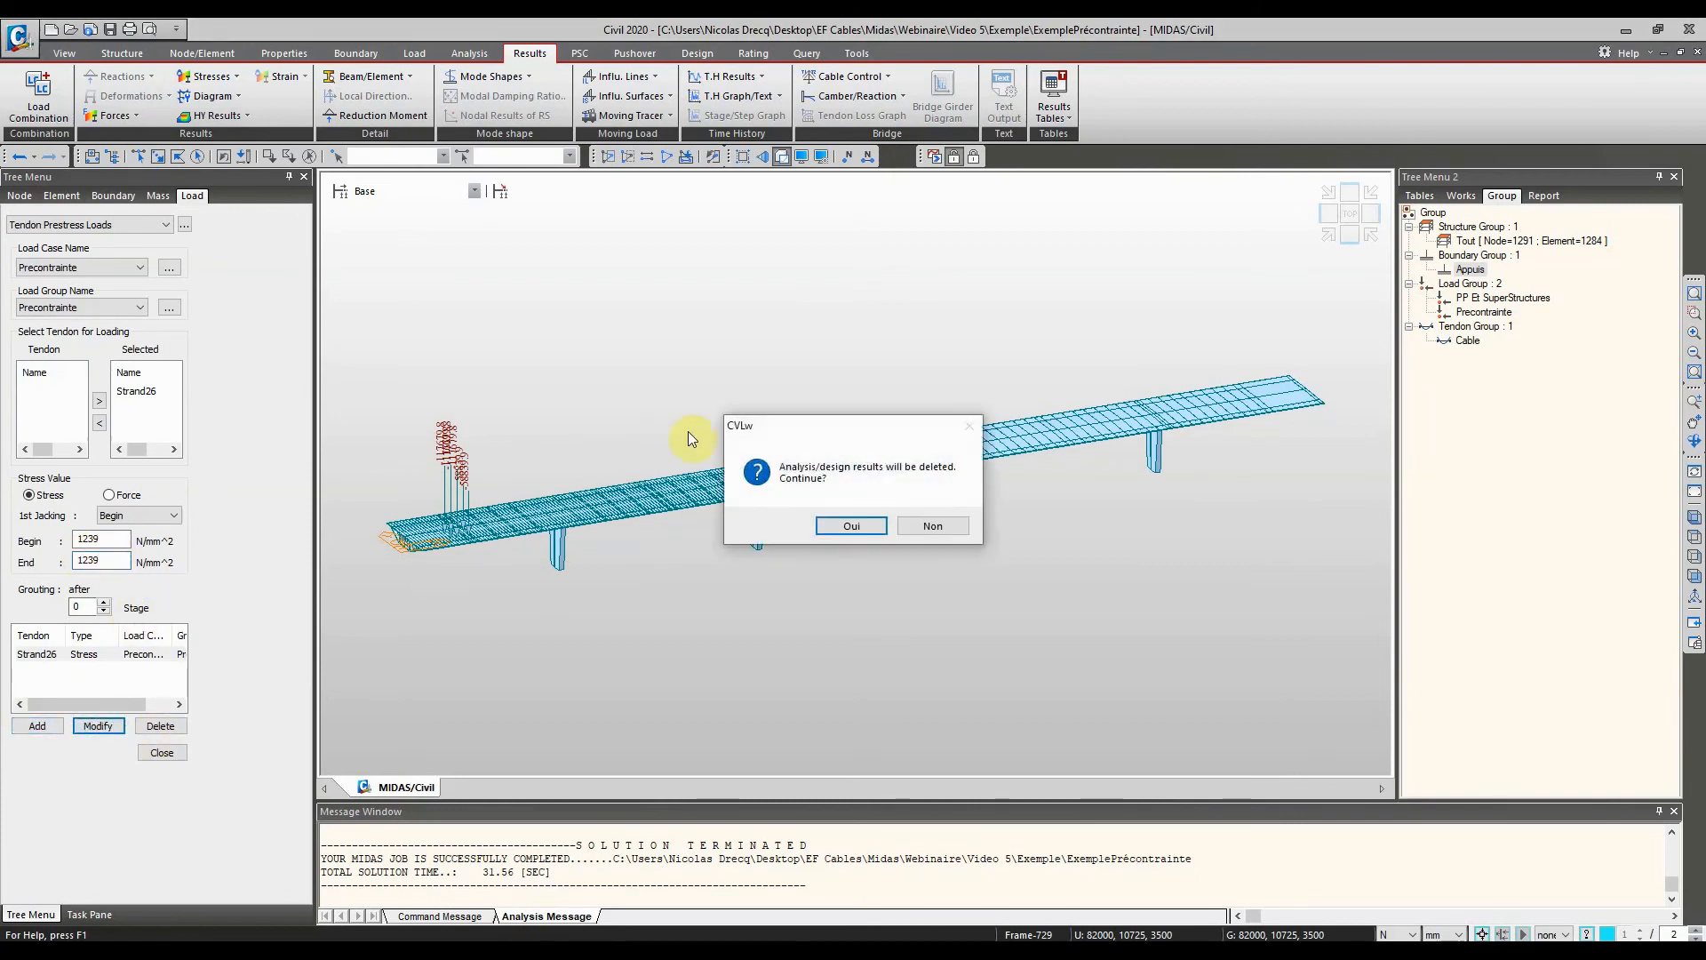
pyautogui.click(851, 525)
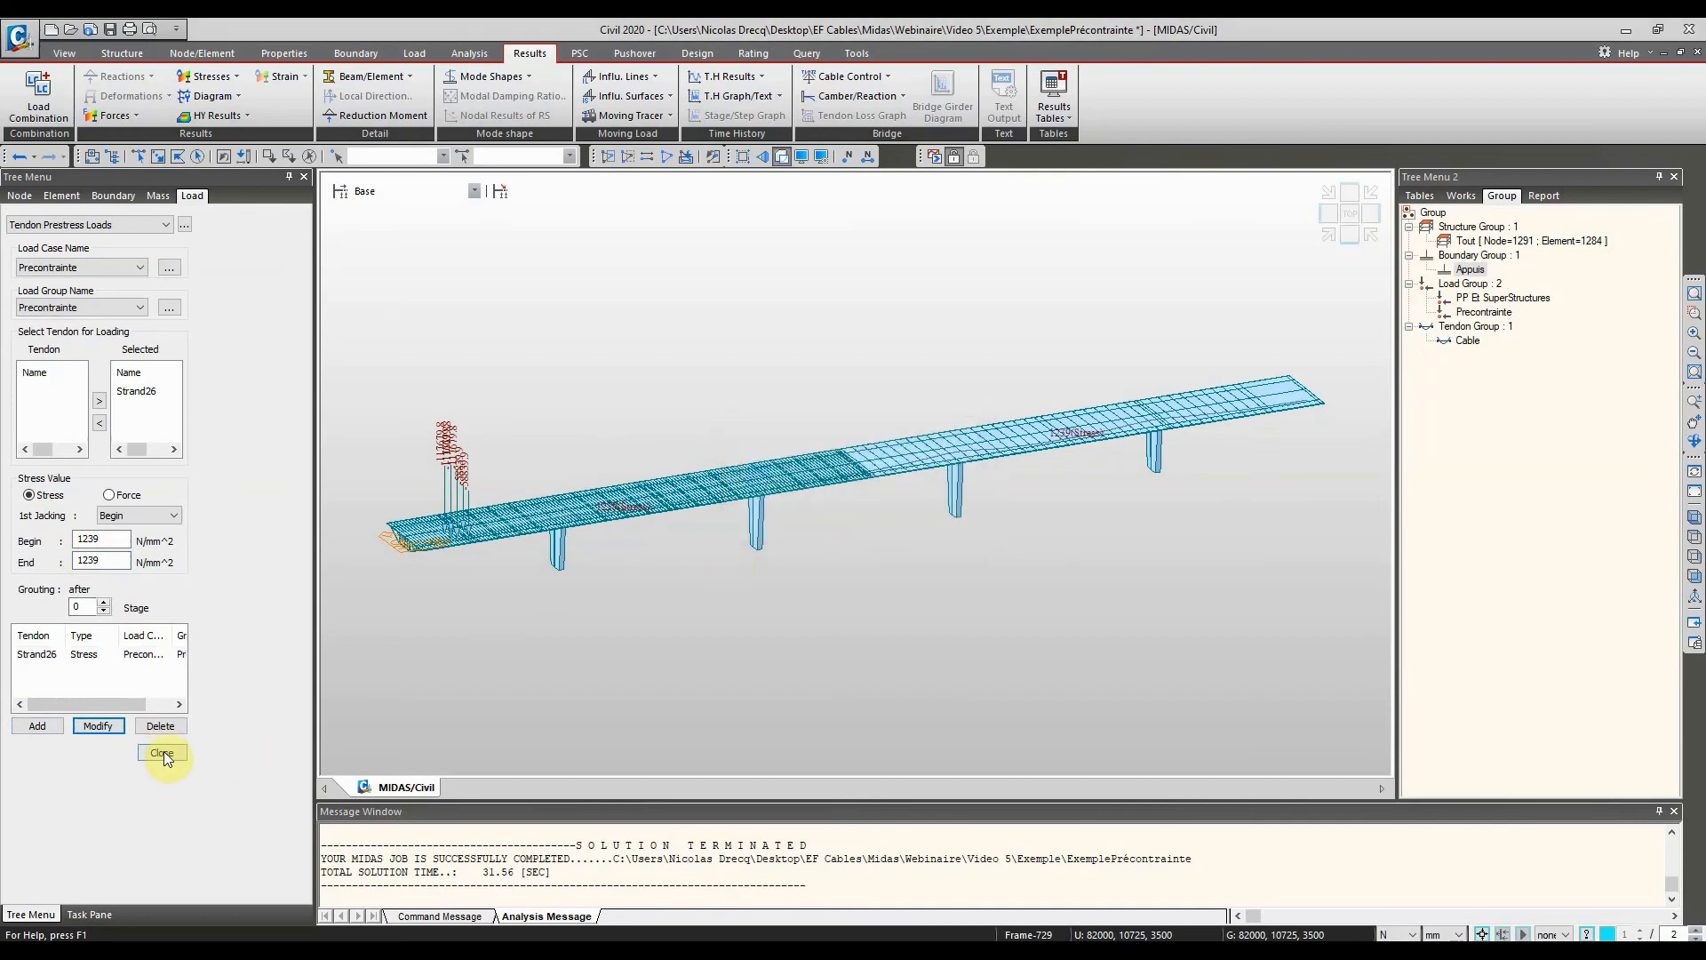
pyautogui.click(163, 754)
# Set the number of tendons in the Strand26 tendon profile to 30
pyautogui.scroll(-15, 182, 773)
pyautogui.scroll(-2, 198, 795)
pyautogui.click(27, 810)
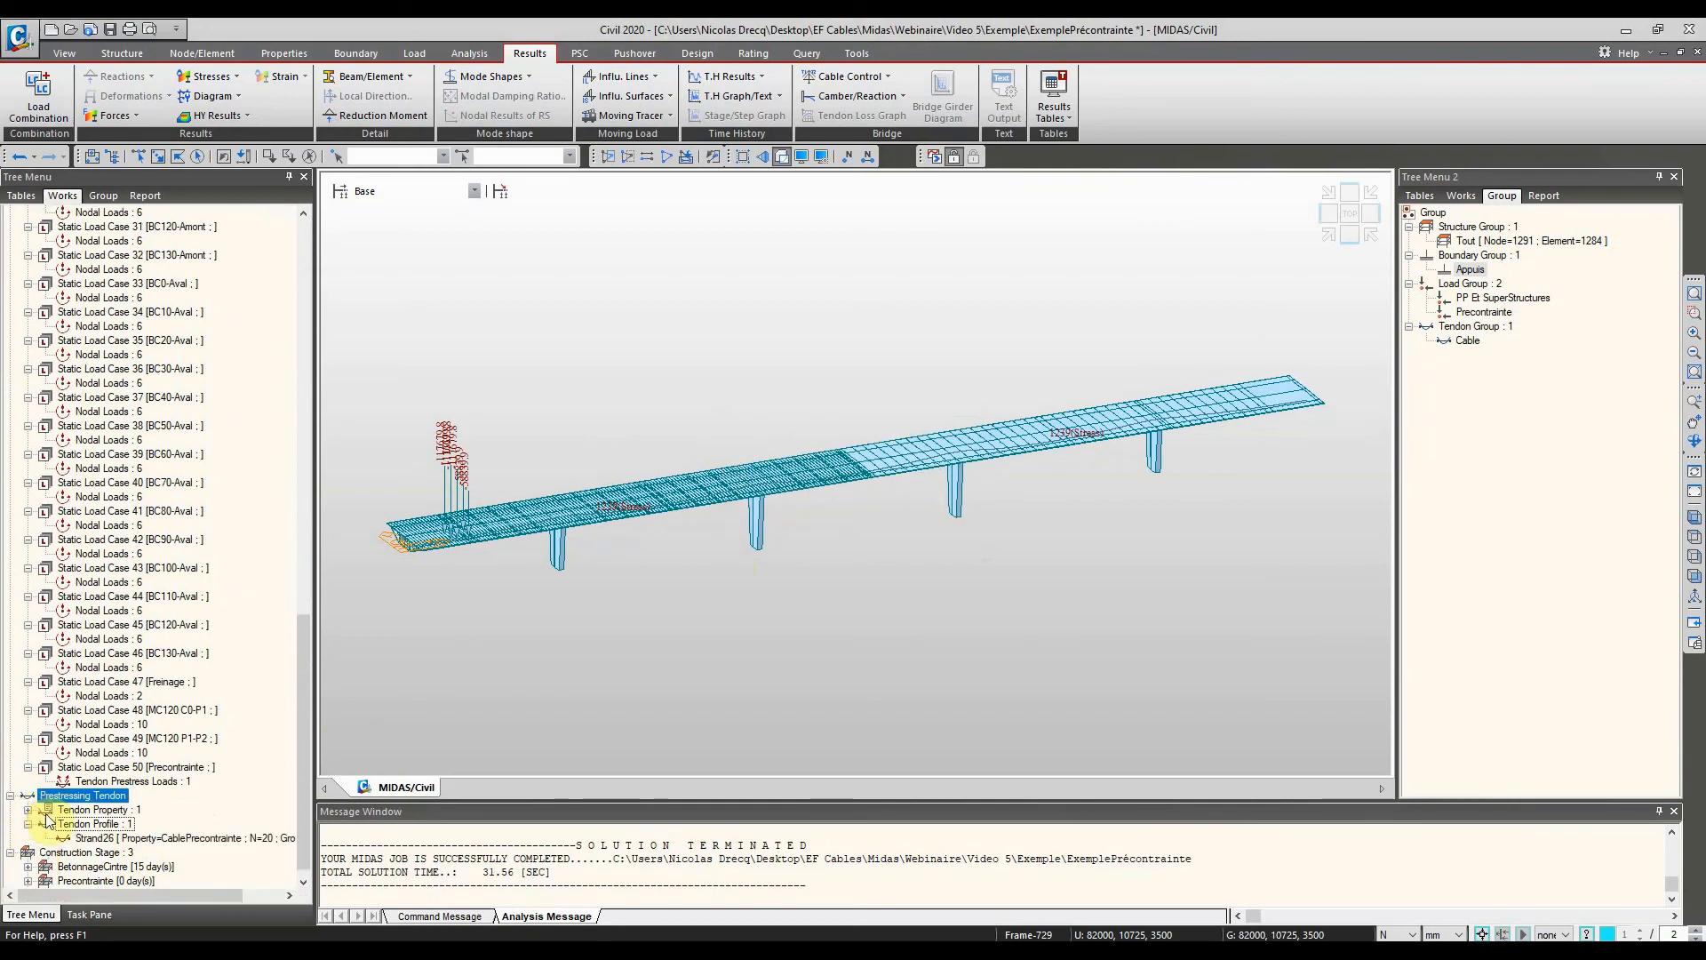
pyautogui.click(28, 809)
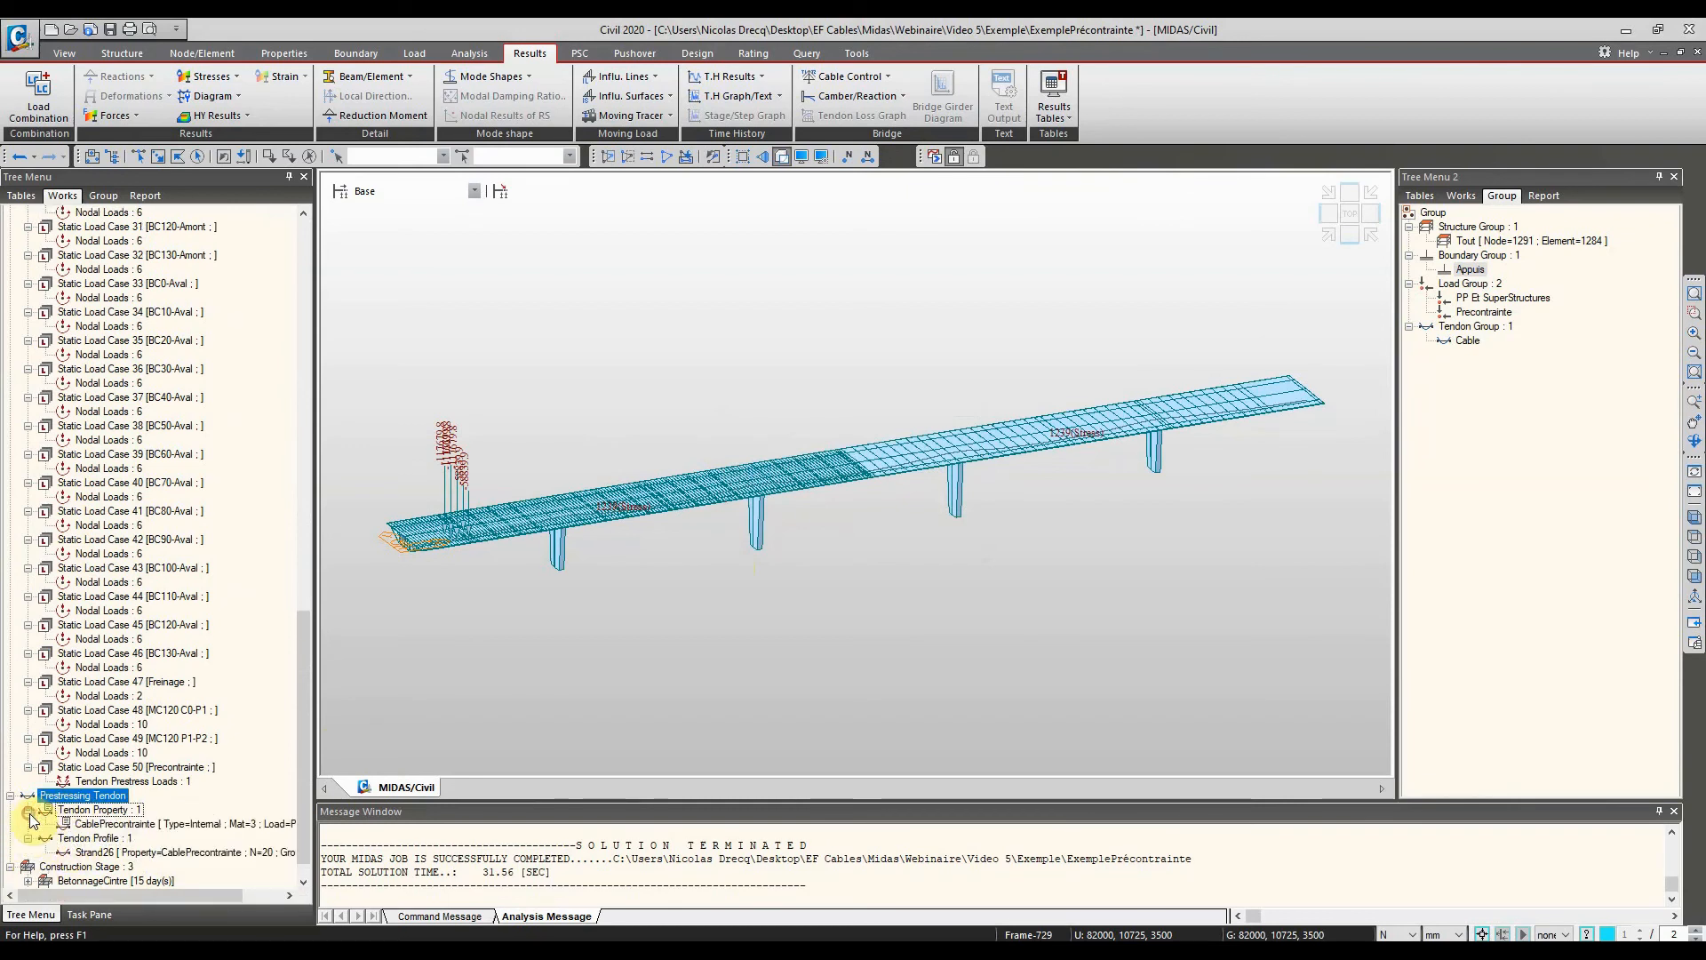
pyautogui.click(105, 852)
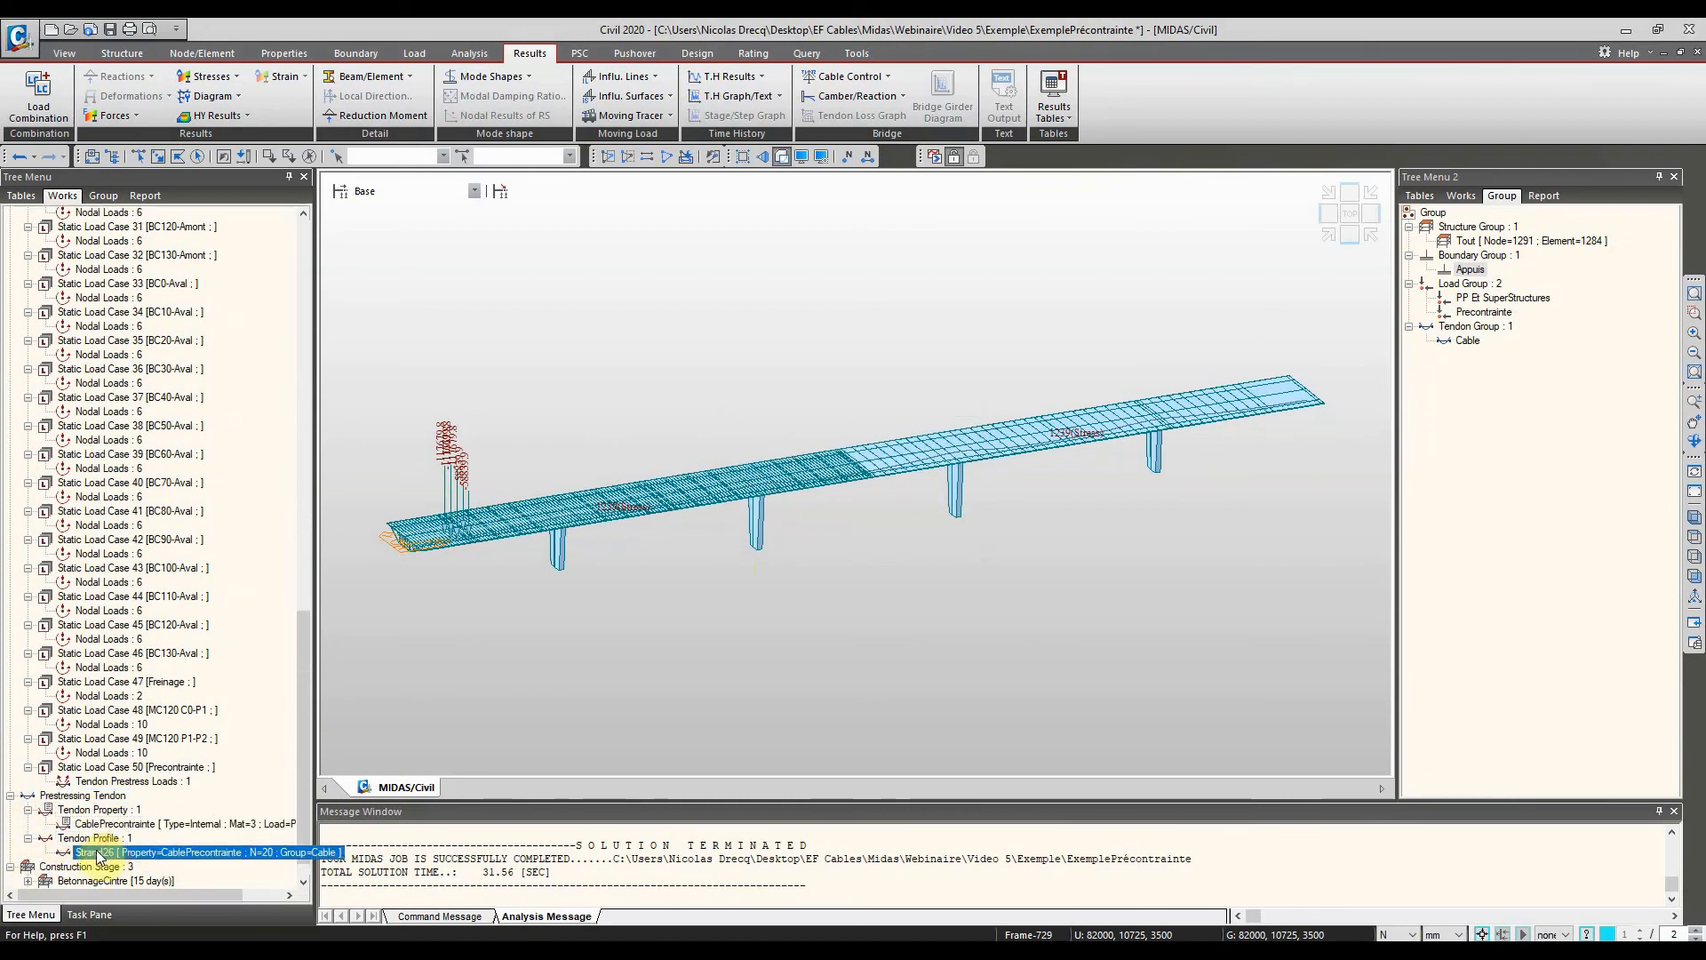
pyautogui.rightClick(99, 855)
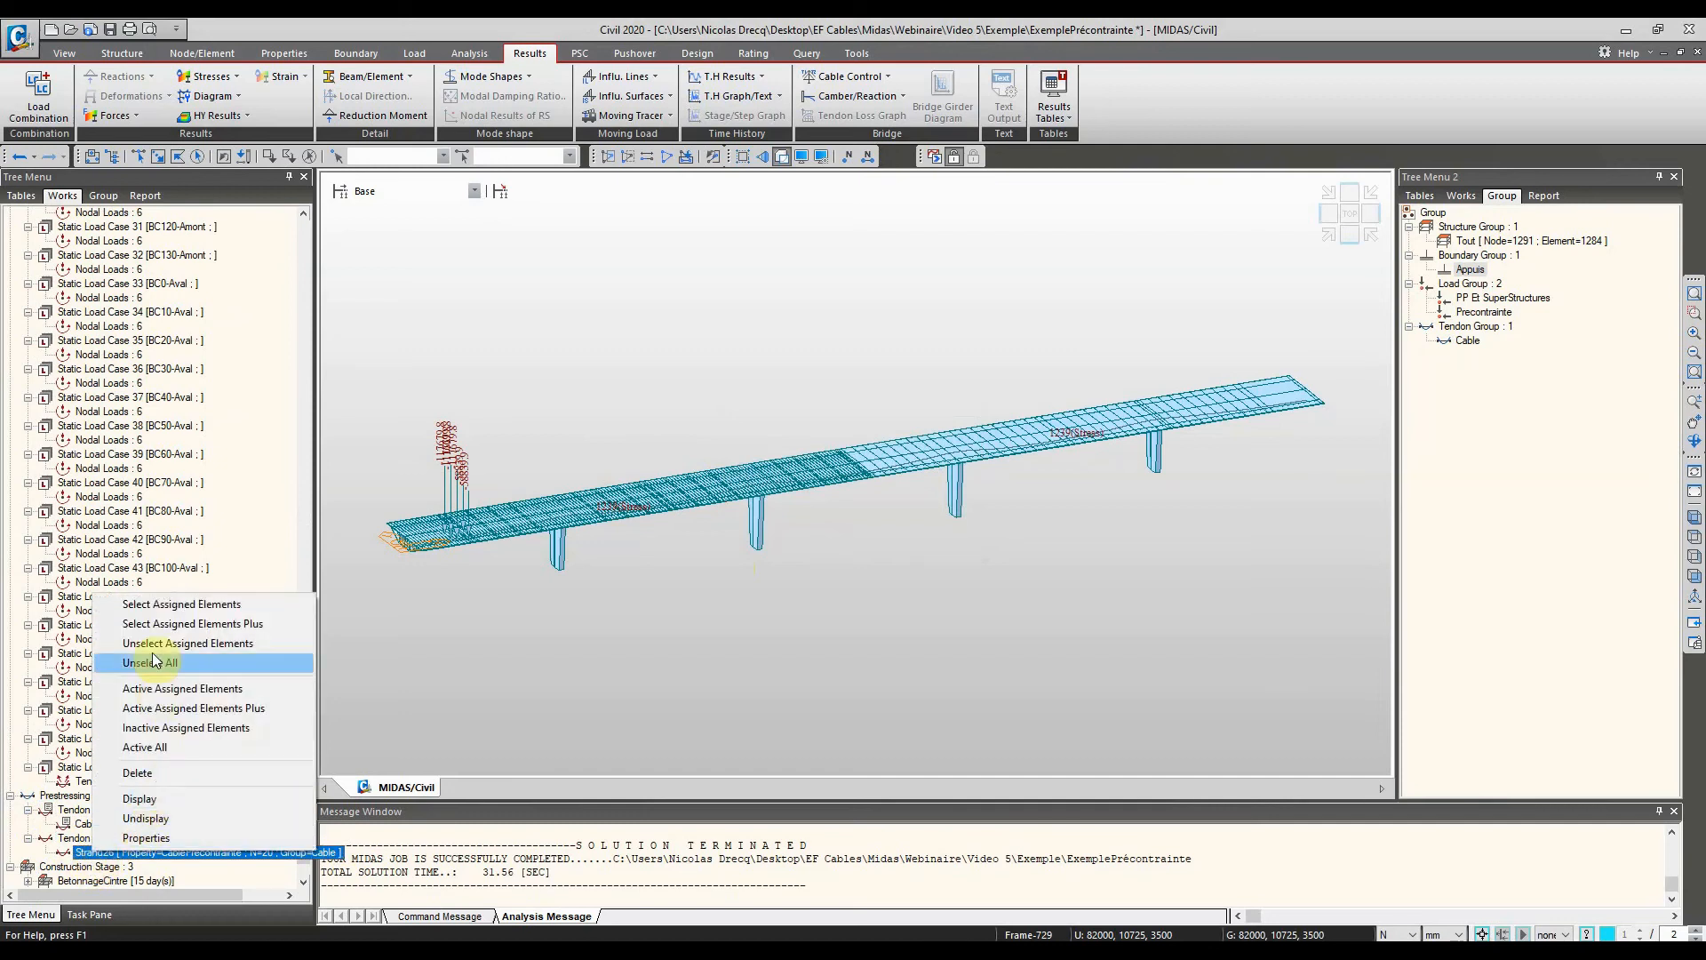
pyautogui.click(142, 838)
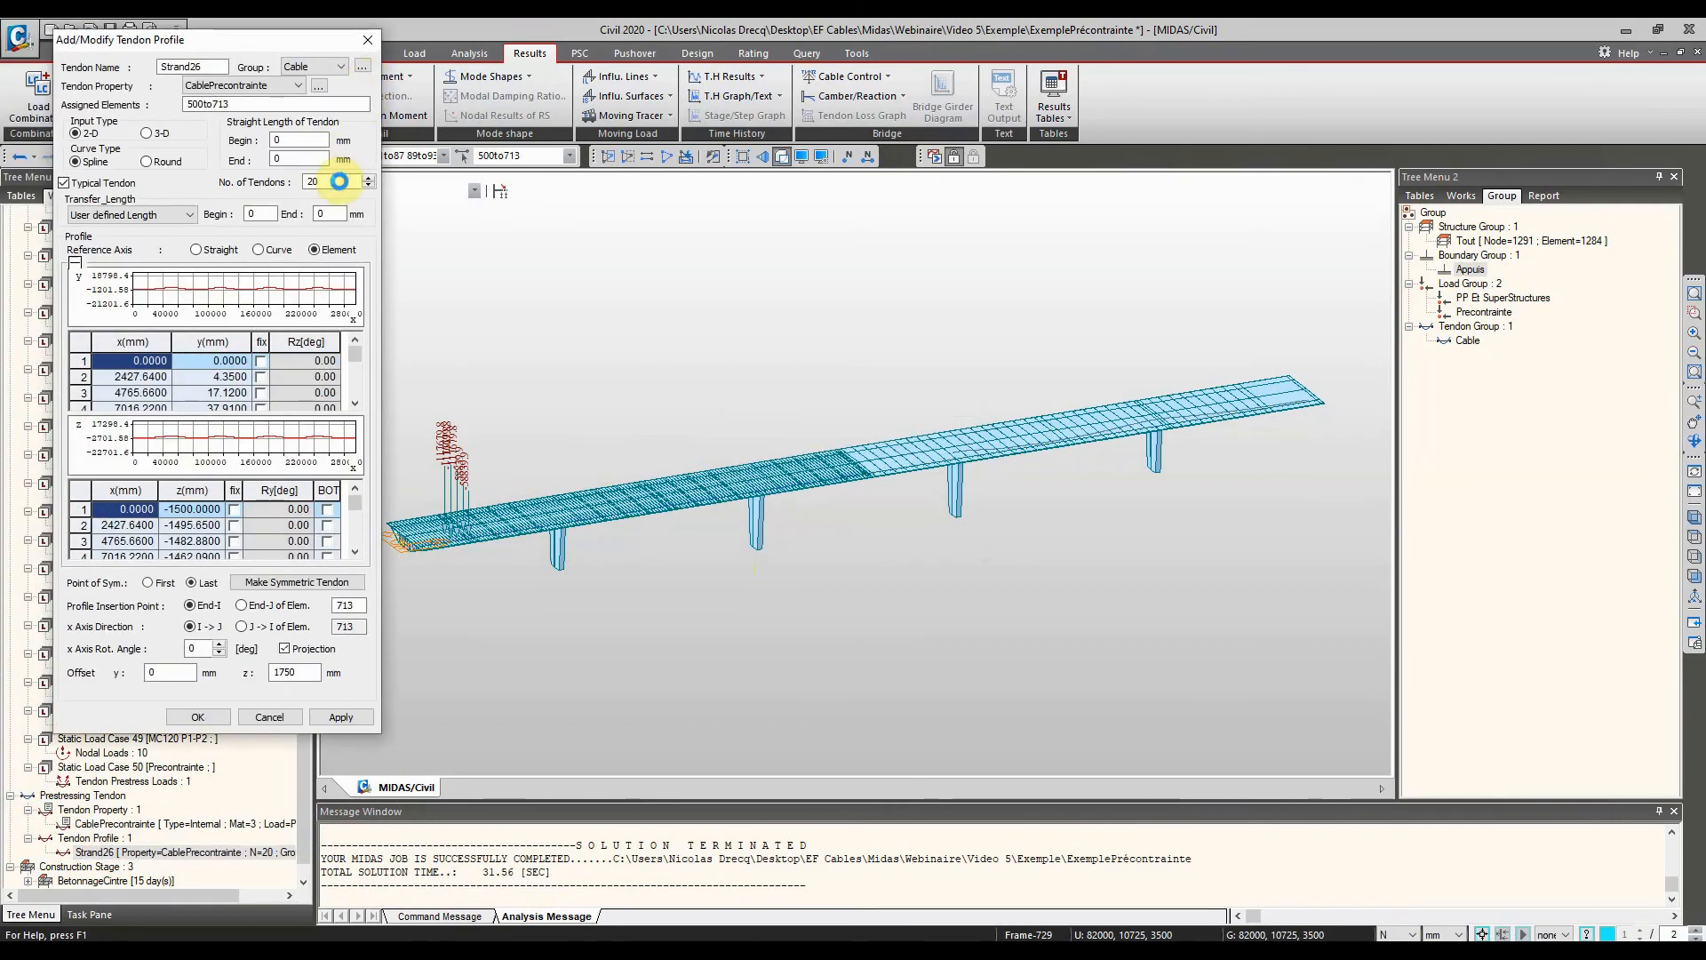
pyautogui.write('4')
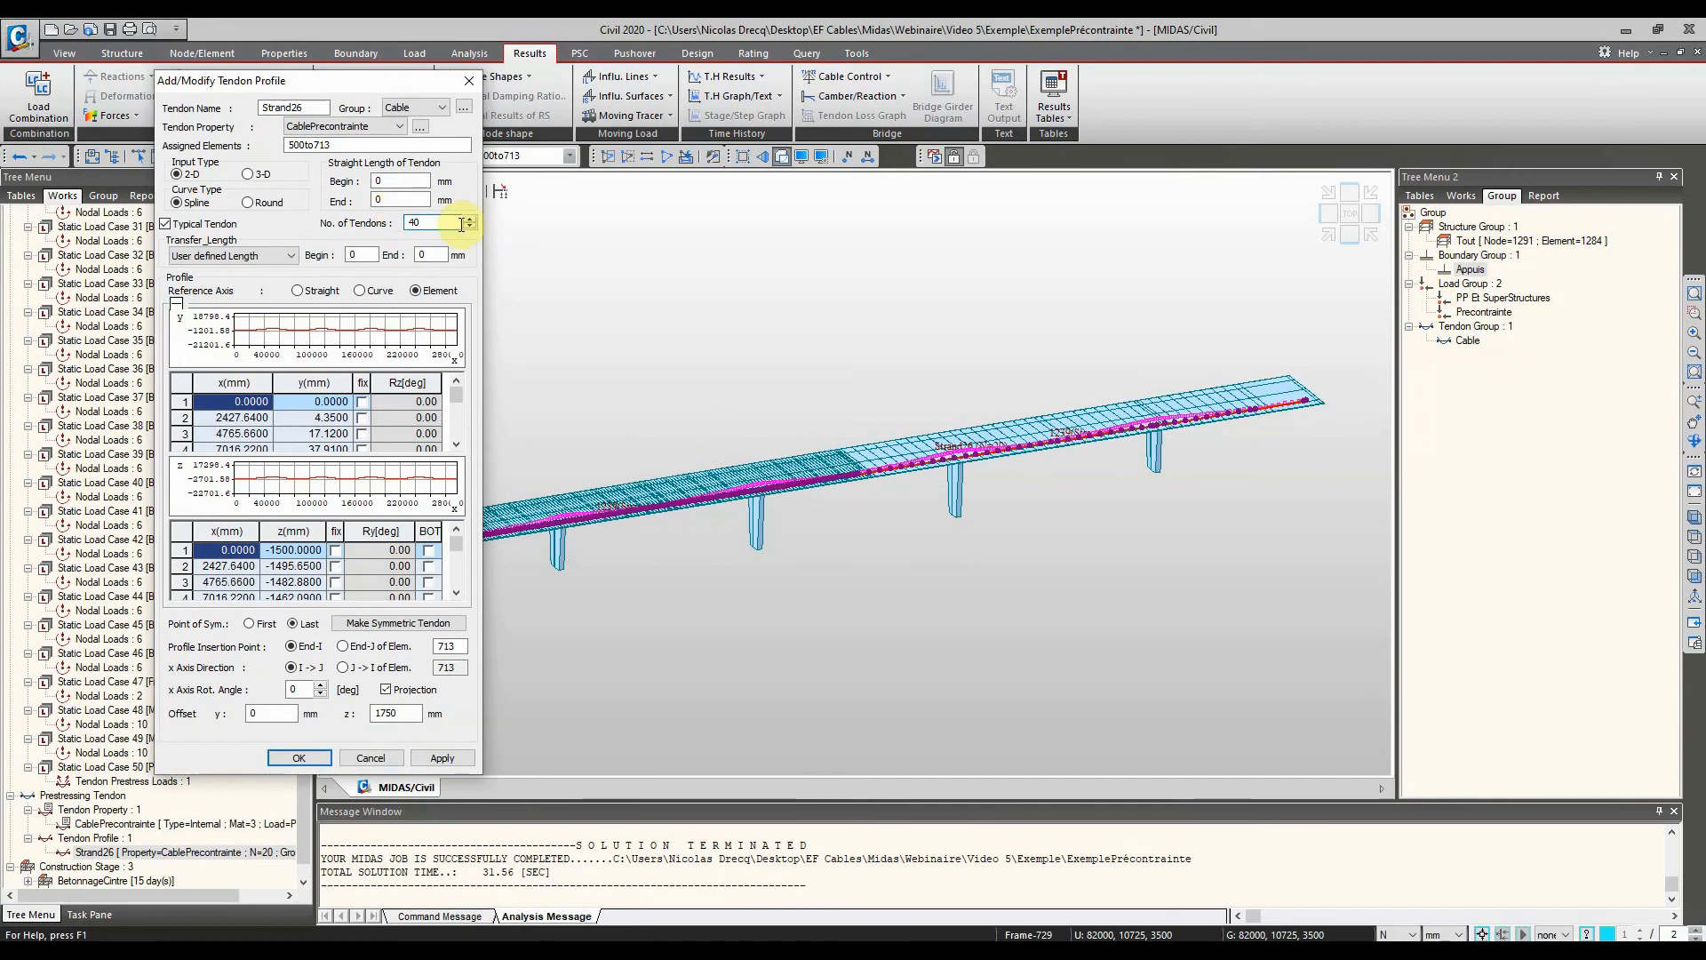
pyautogui.write('30')
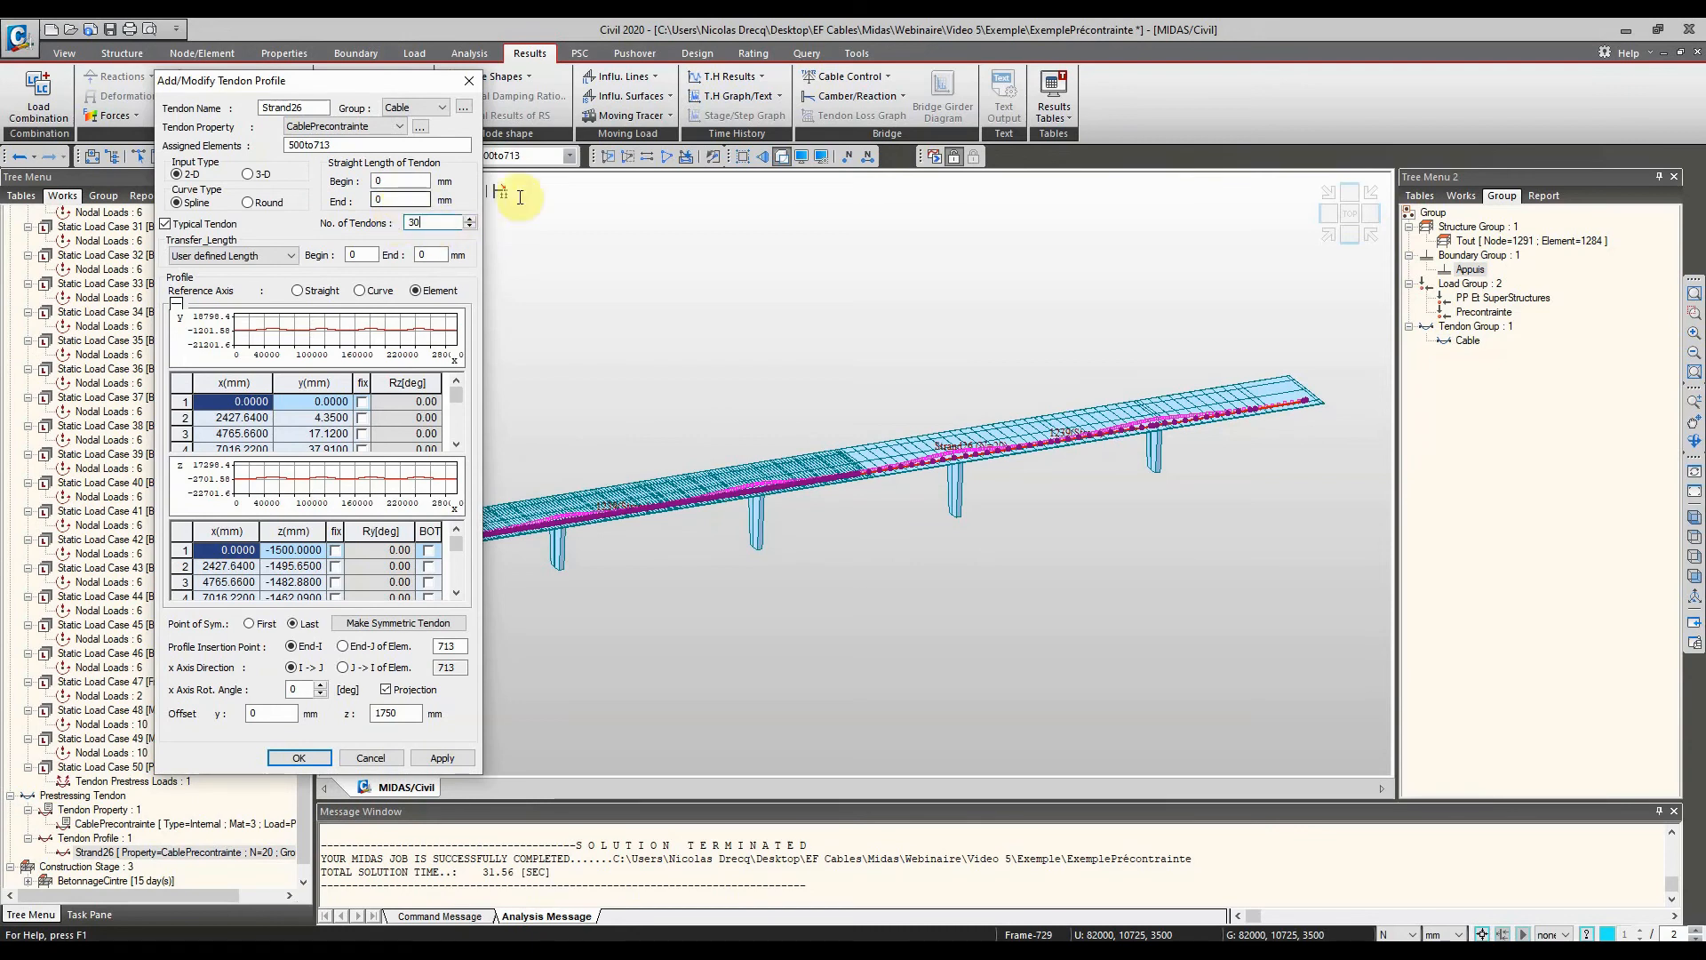
pyautogui.click(302, 757)
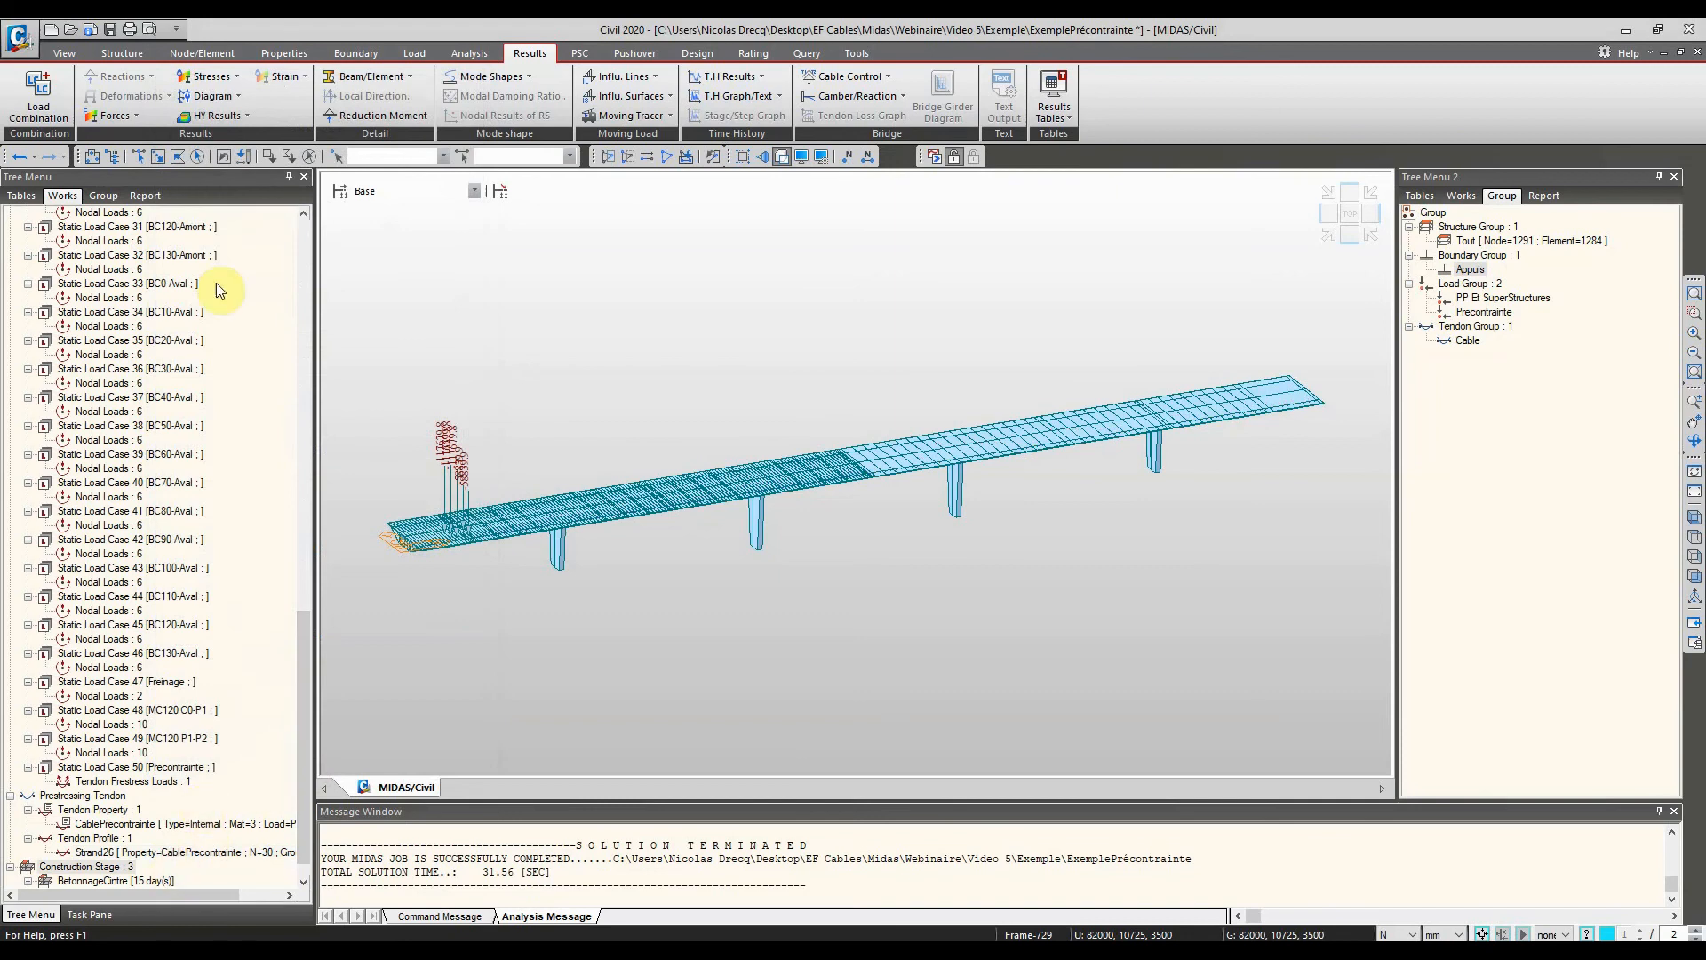
# Save the model and rerun the analysis with the modified prestressing
pyautogui.hotkey('ctrl', 's')
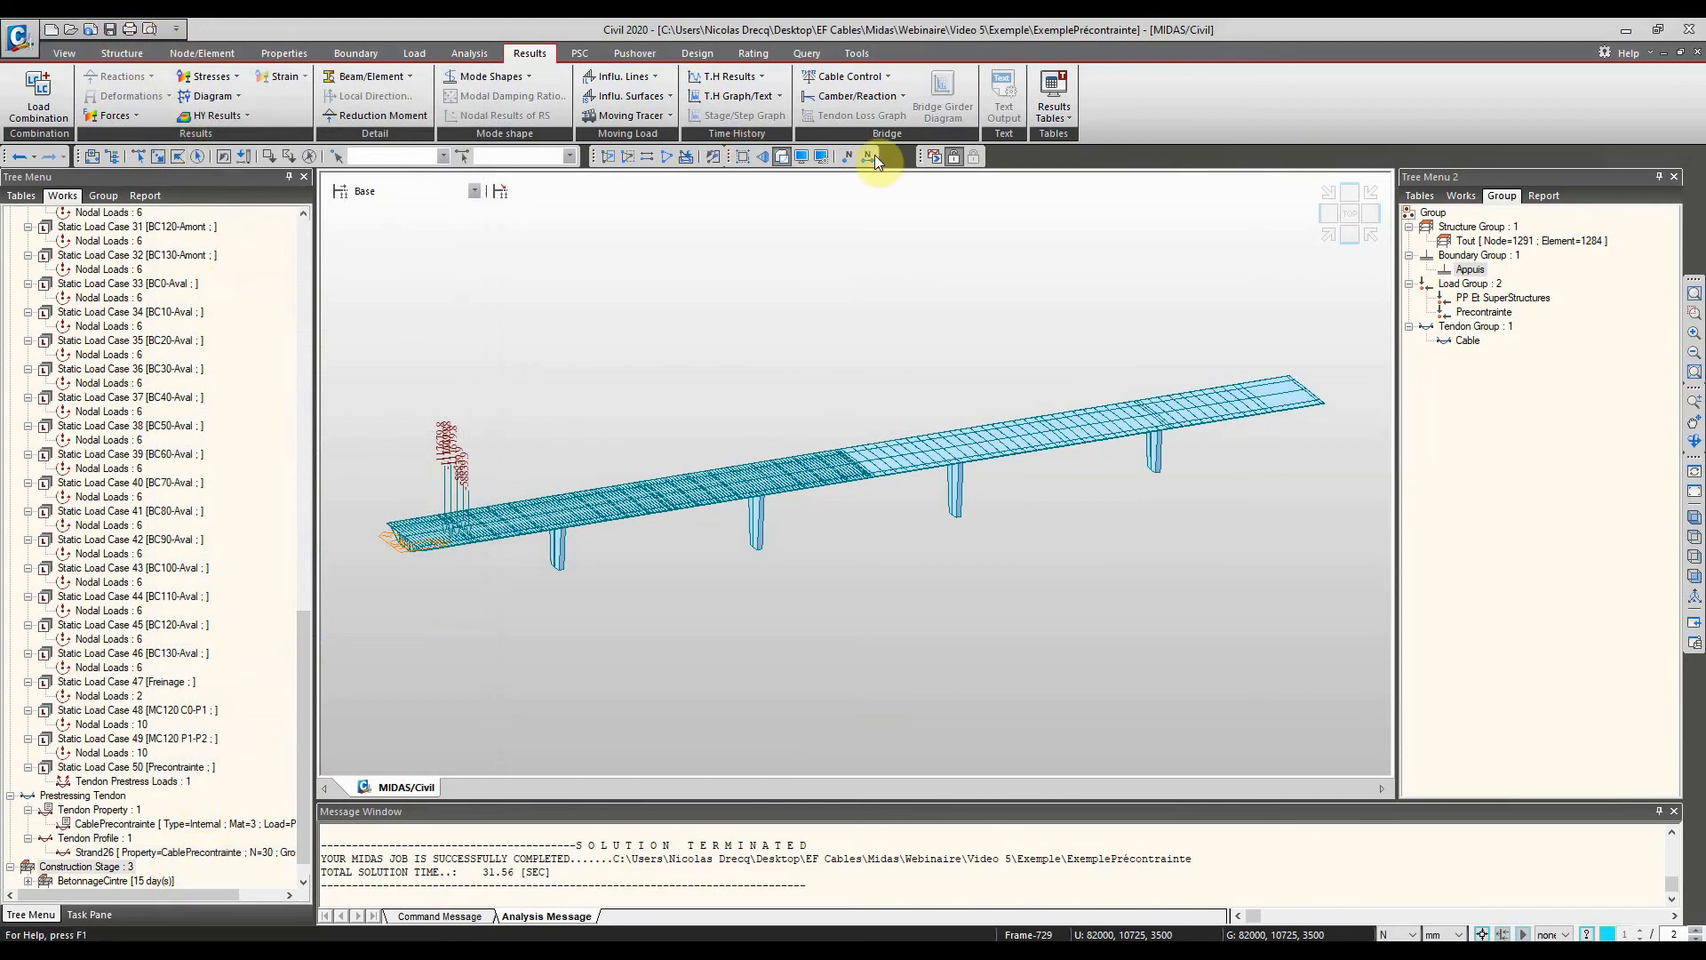
pyautogui.click(934, 156)
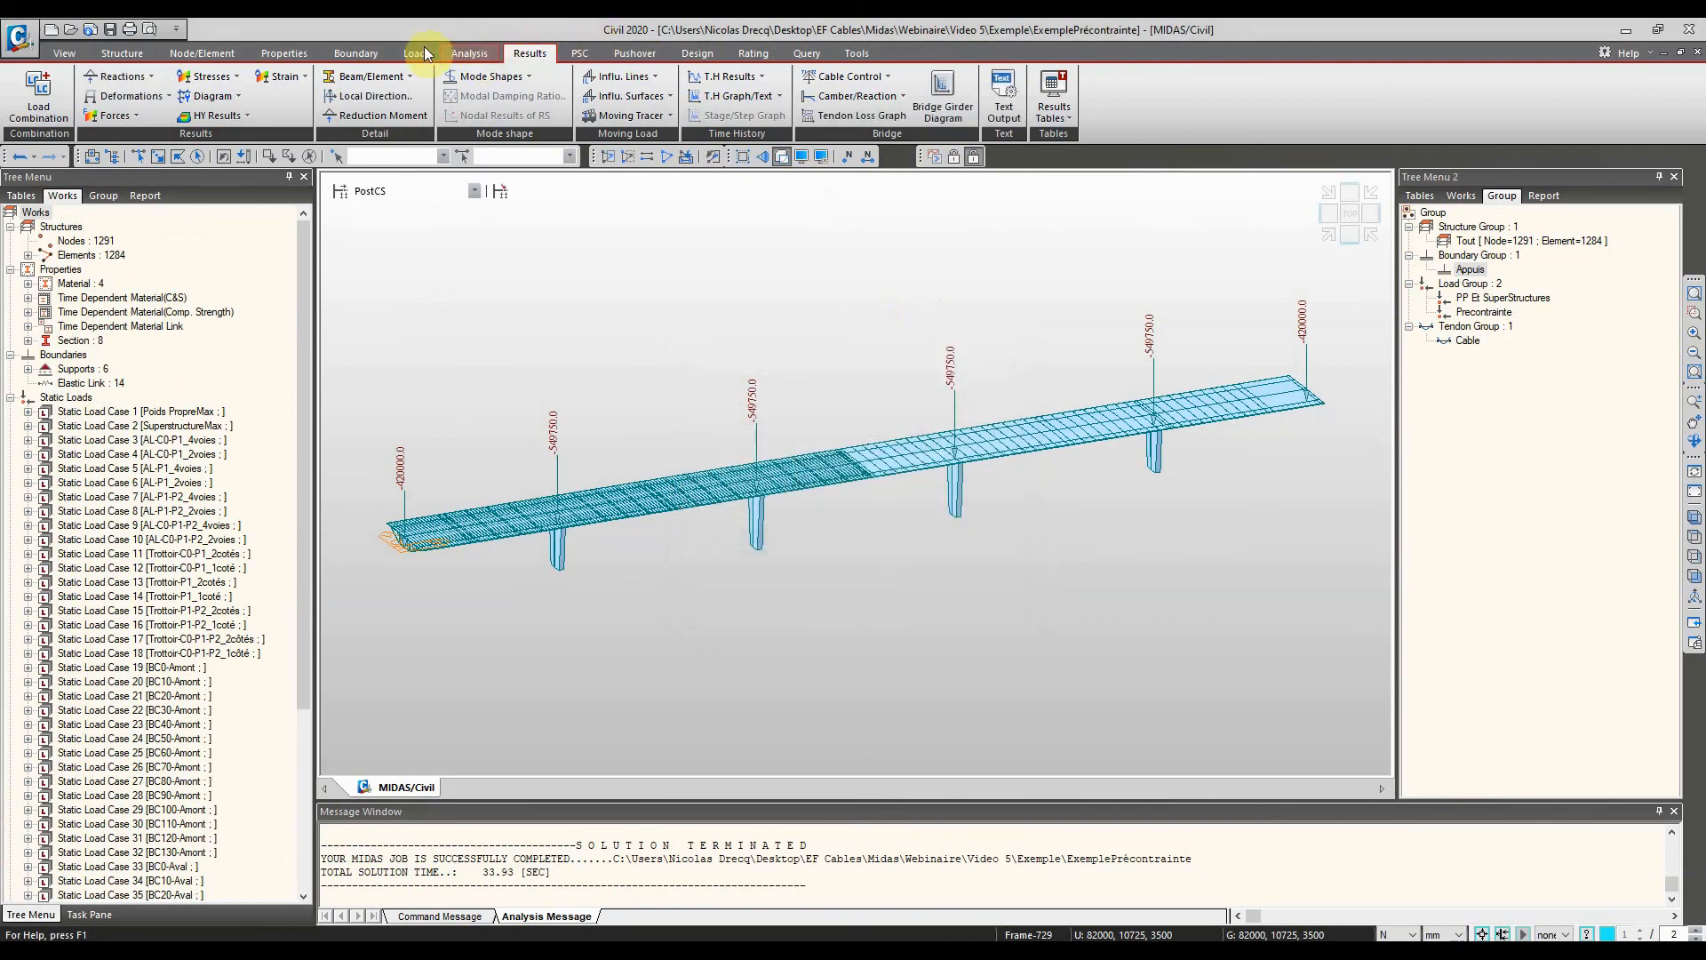
# Display the Maximum combined beam stress diagram for static load case Precontrainte, with contour and legend
pyautogui.click(232, 78)
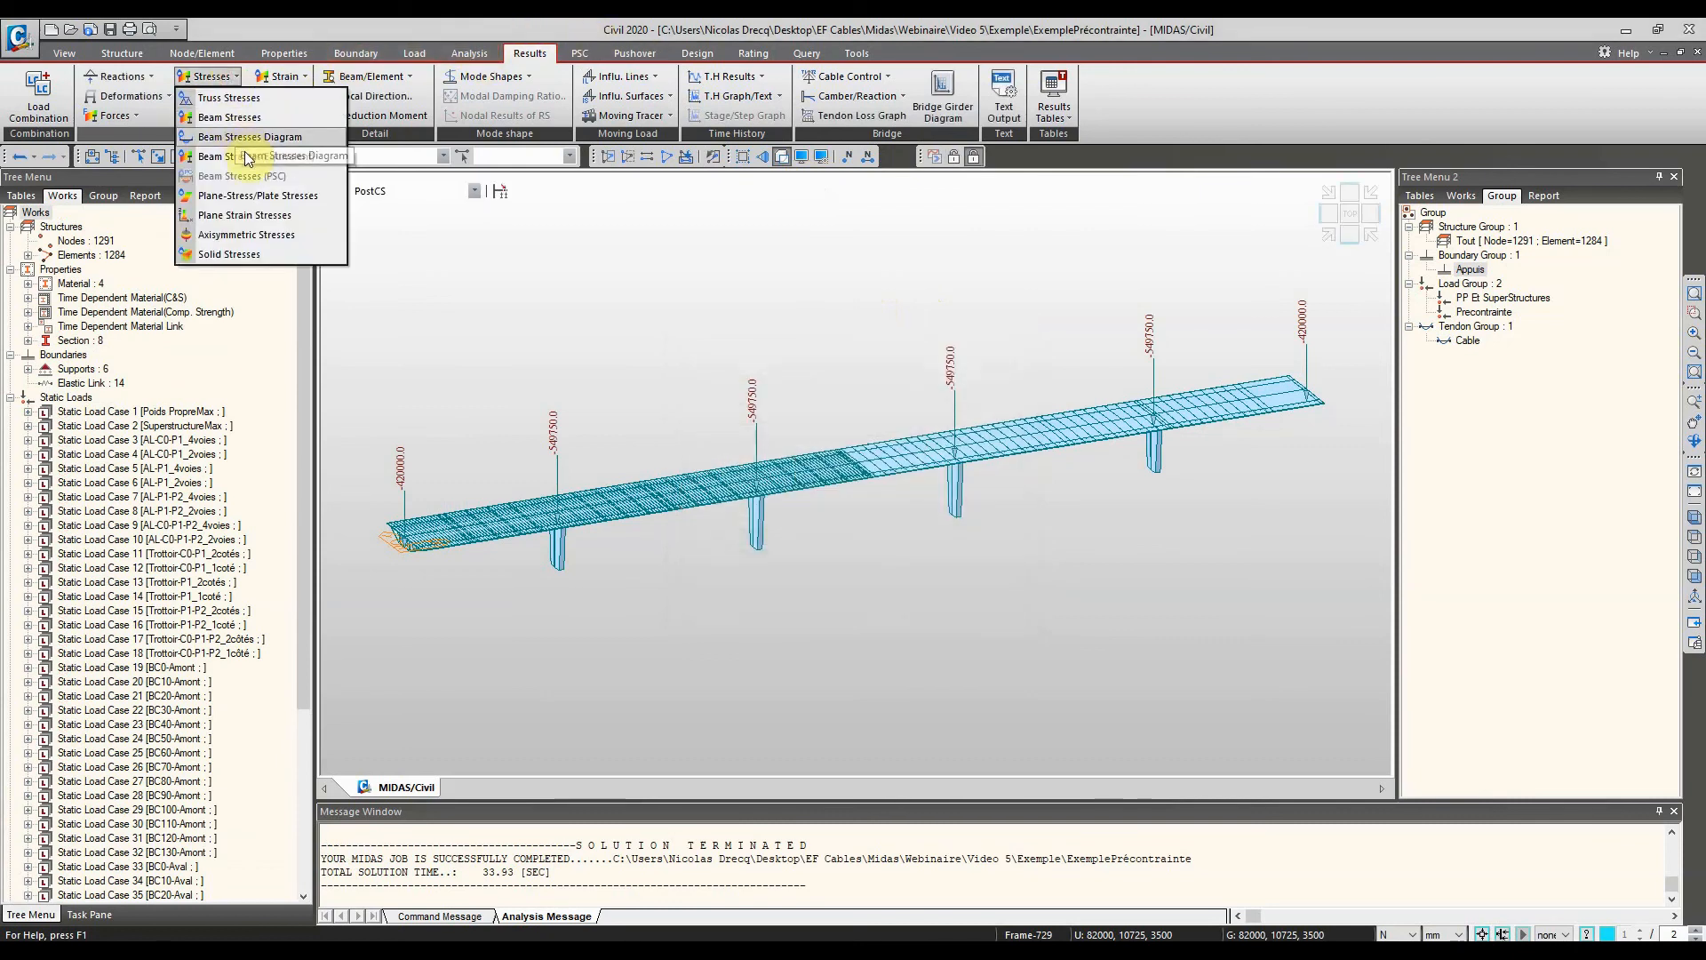
pyautogui.click(229, 118)
pyautogui.click(218, 77)
pyautogui.click(230, 80)
pyautogui.click(233, 76)
pyautogui.click(233, 124)
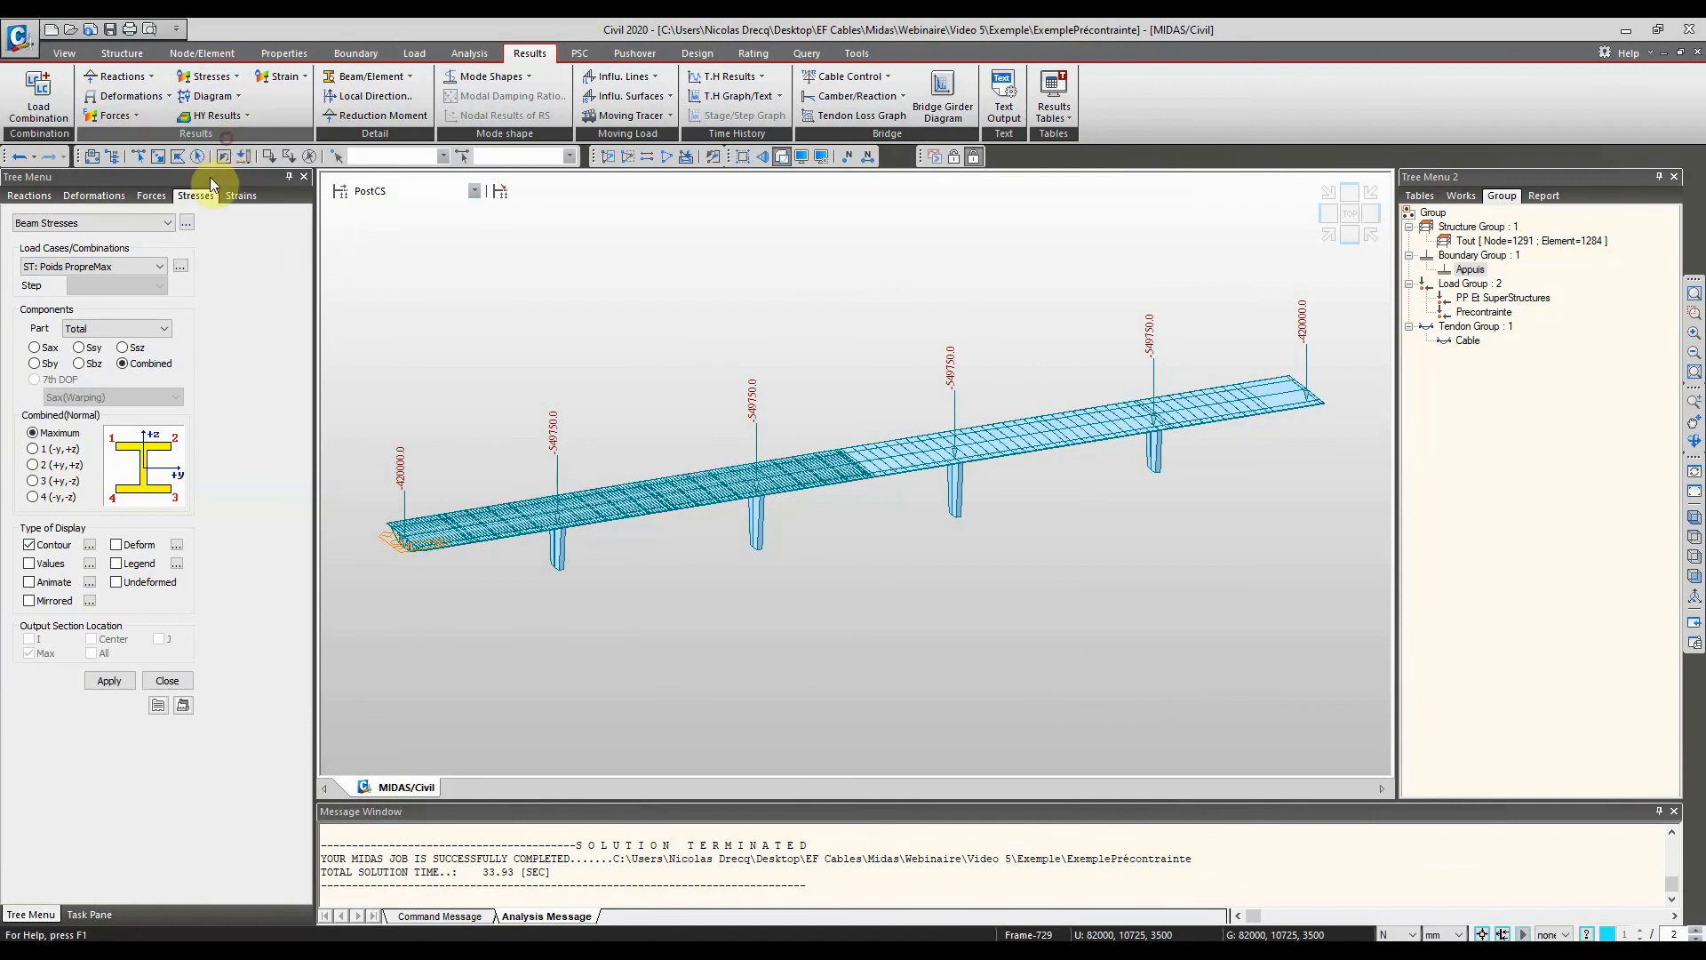
pyautogui.click(159, 267)
pyautogui.moveTo(158, 323); pyautogui.dragTo(163, 389)
pyautogui.click(96, 451)
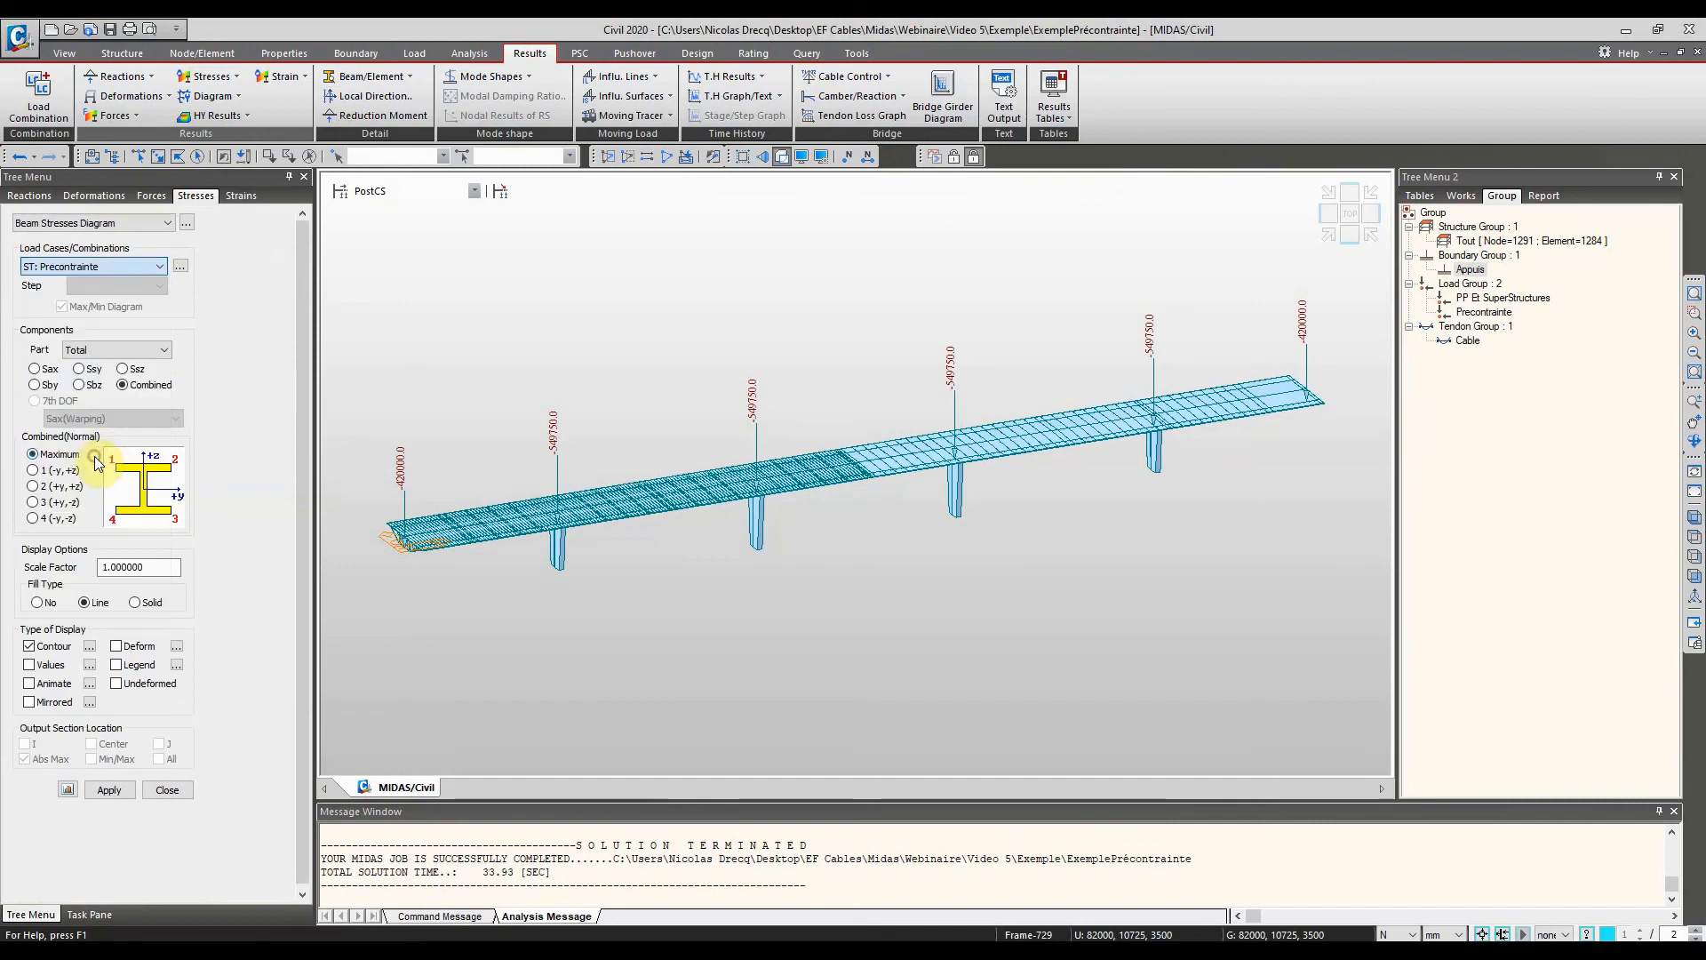
pyautogui.click(140, 666)
pyautogui.click(109, 790)
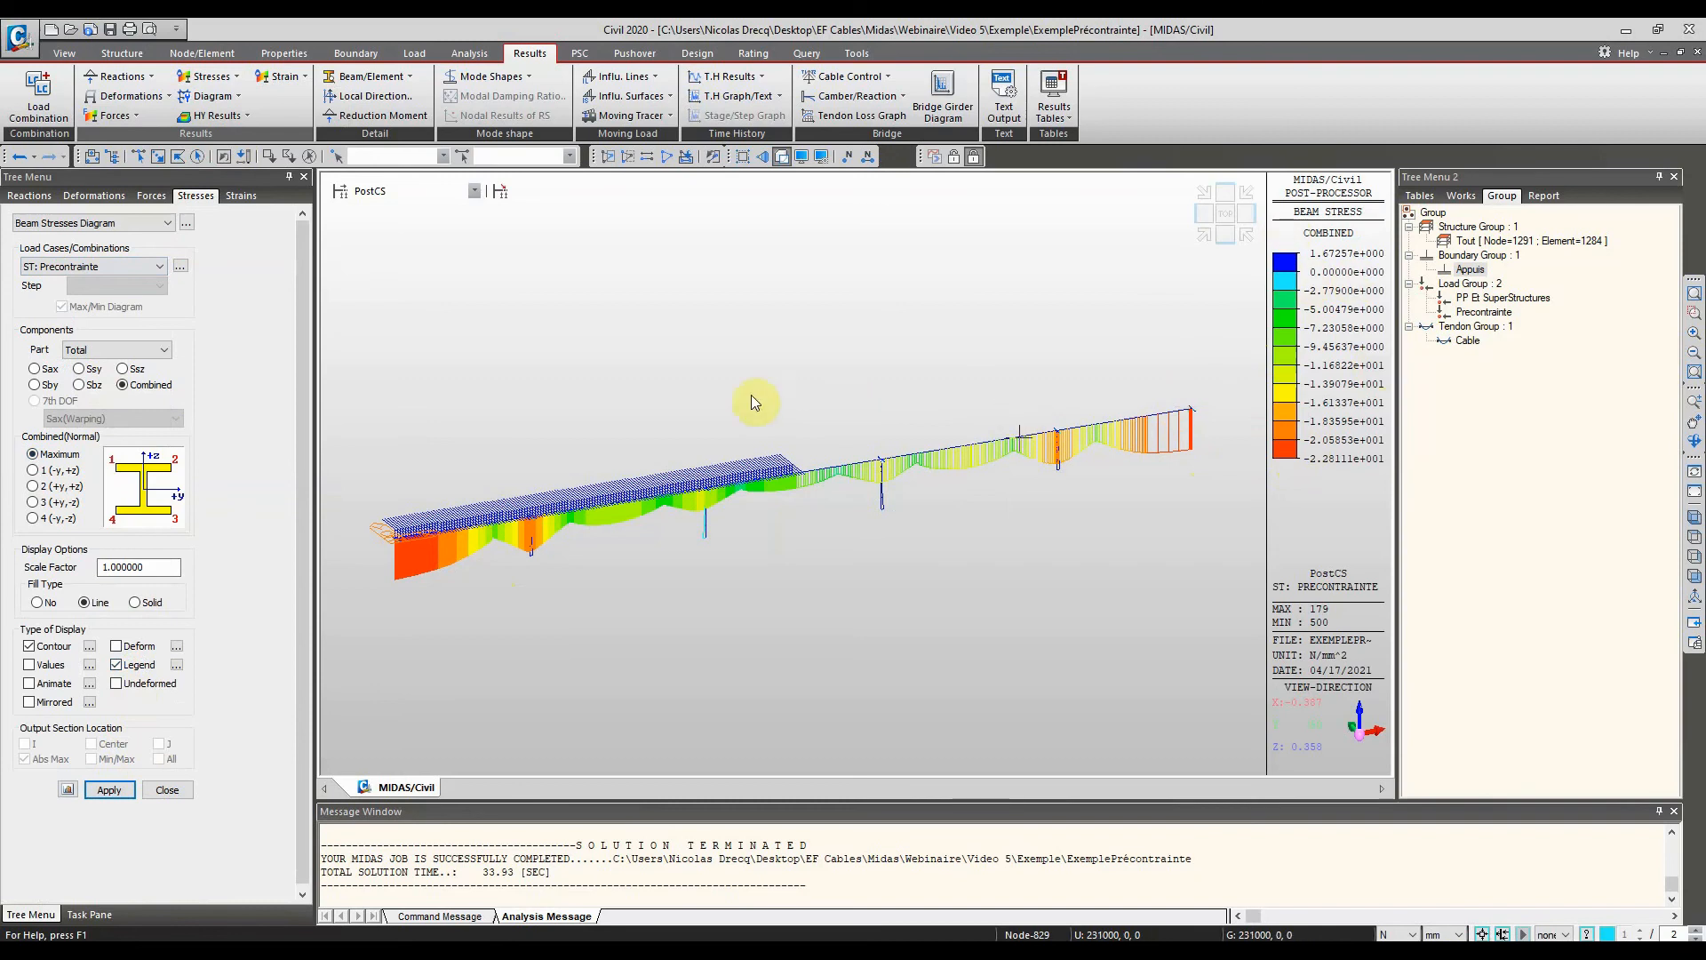
# Switch to the Precontrainte construction stage and display the combined 1 (-y,+z) beam stress diagram
pyautogui.click(391, 191)
pyautogui.click(417, 219)
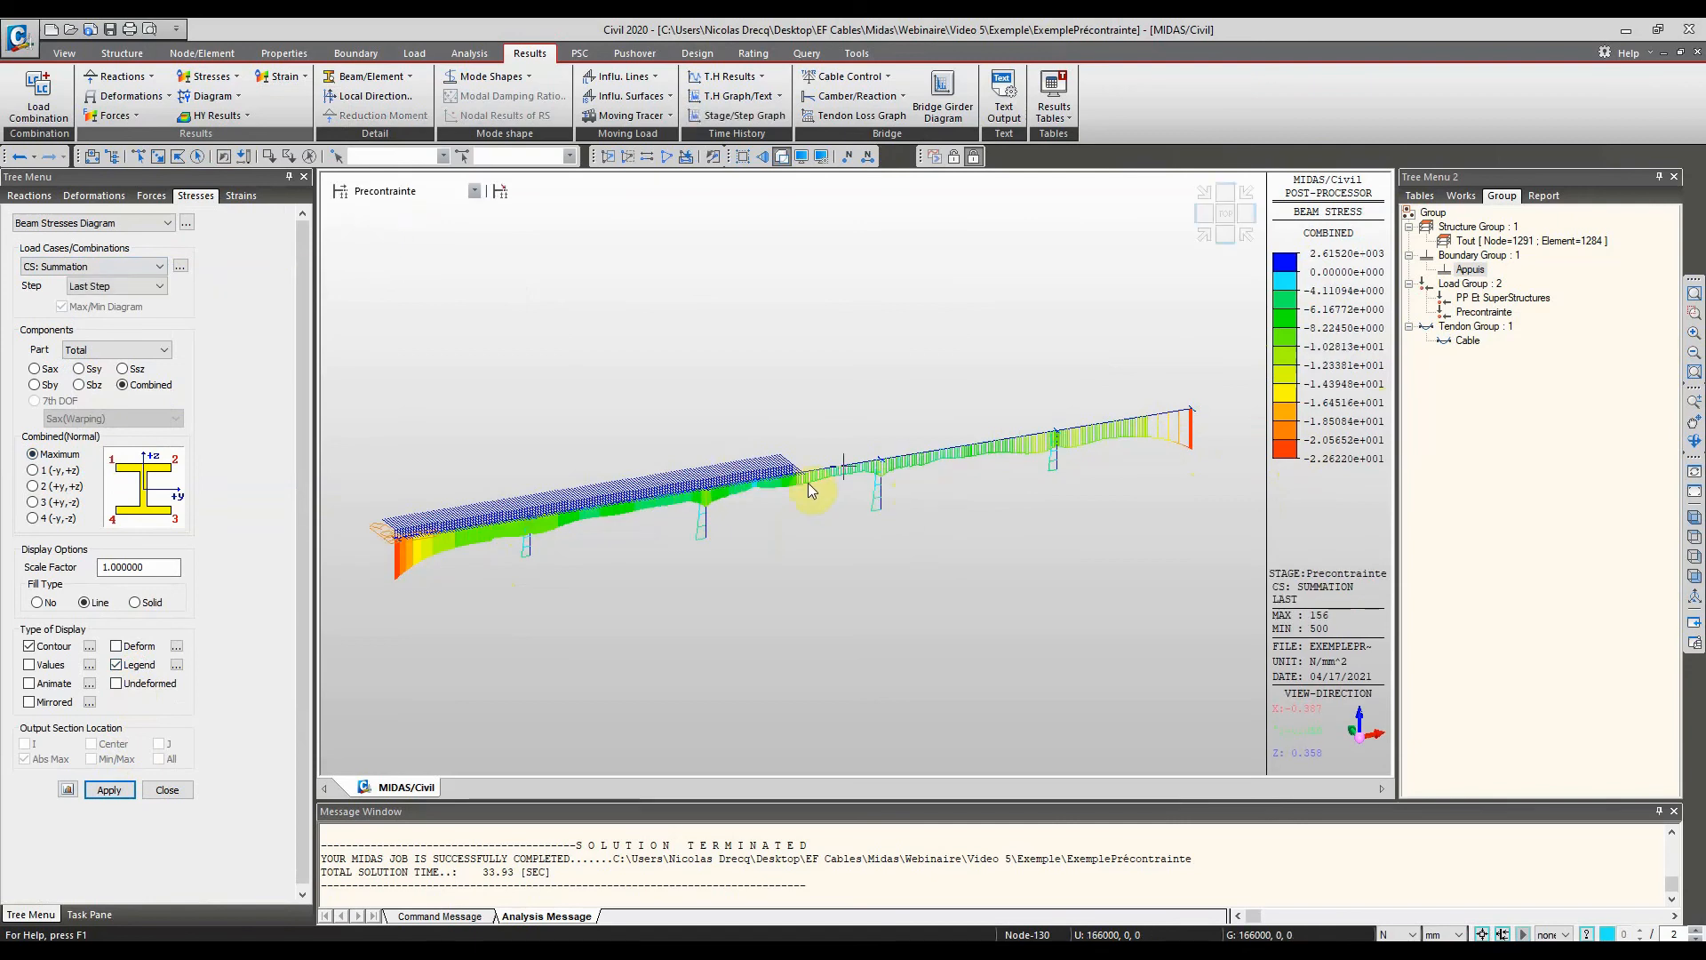
pyautogui.click(460, 199)
pyautogui.click(430, 208)
pyautogui.click(443, 194)
pyautogui.click(434, 215)
pyautogui.click(55, 470)
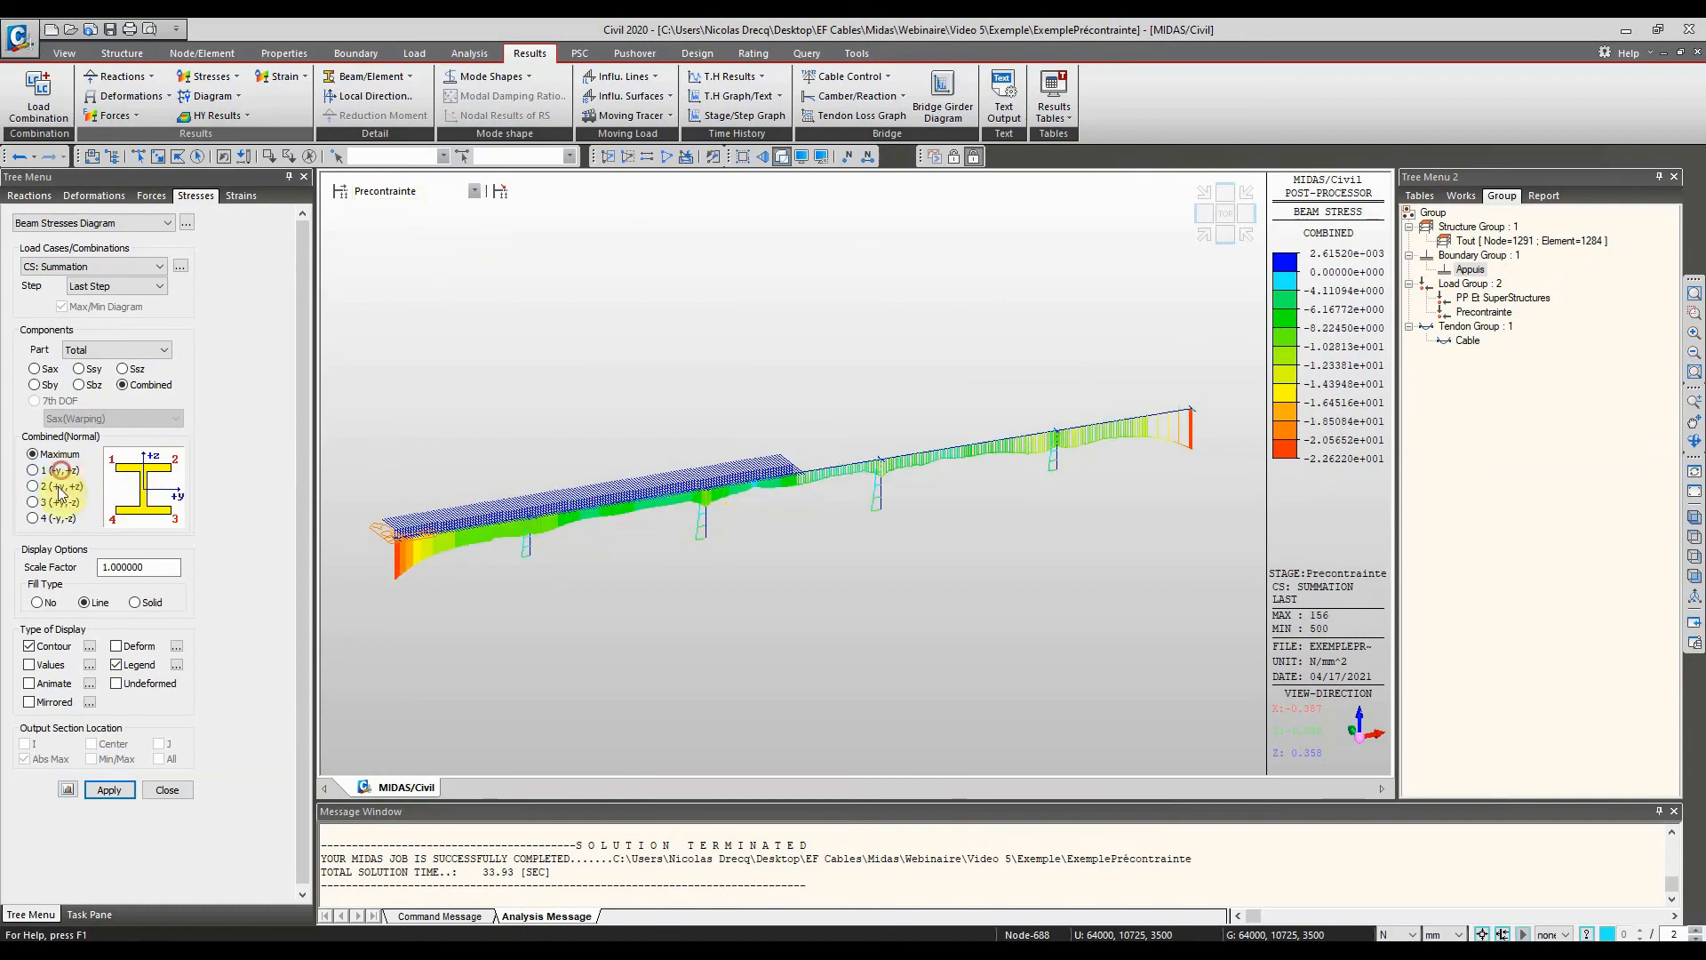
pyautogui.click(107, 789)
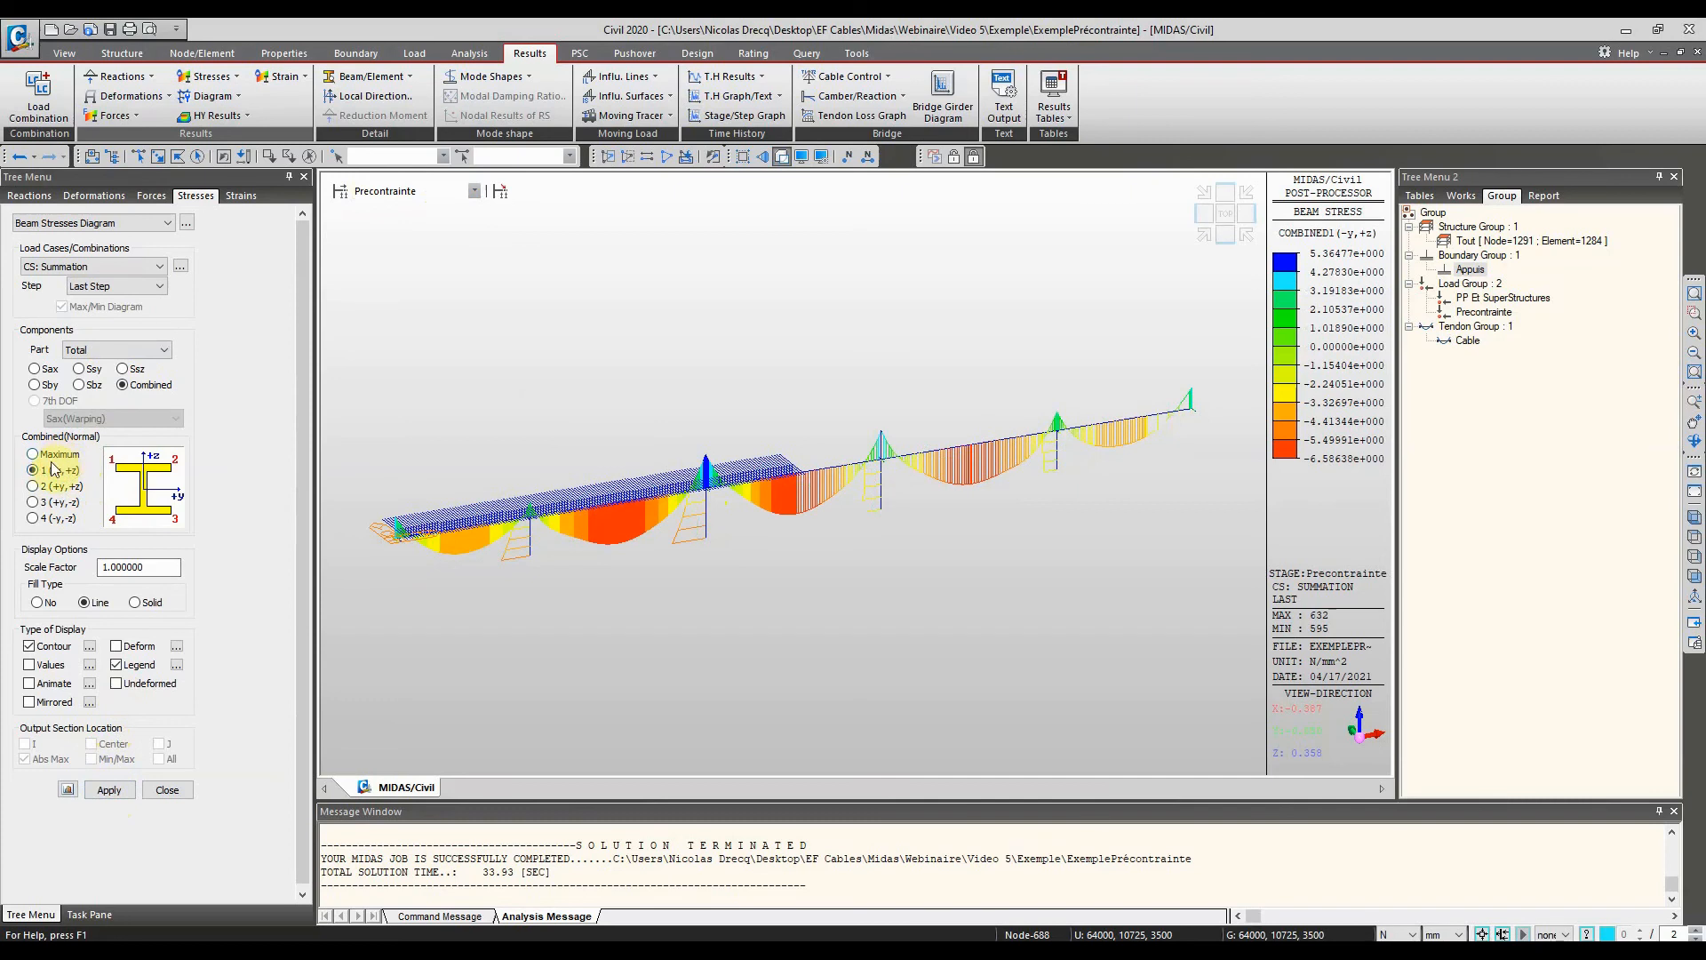
# Compare the 1 (-y,+z) stresses at the BetonnageCintre stage with those at the Precontrainte stage
pyautogui.click(446, 191)
pyautogui.click(446, 190)
pyautogui.click(446, 190)
pyautogui.click(435, 211)
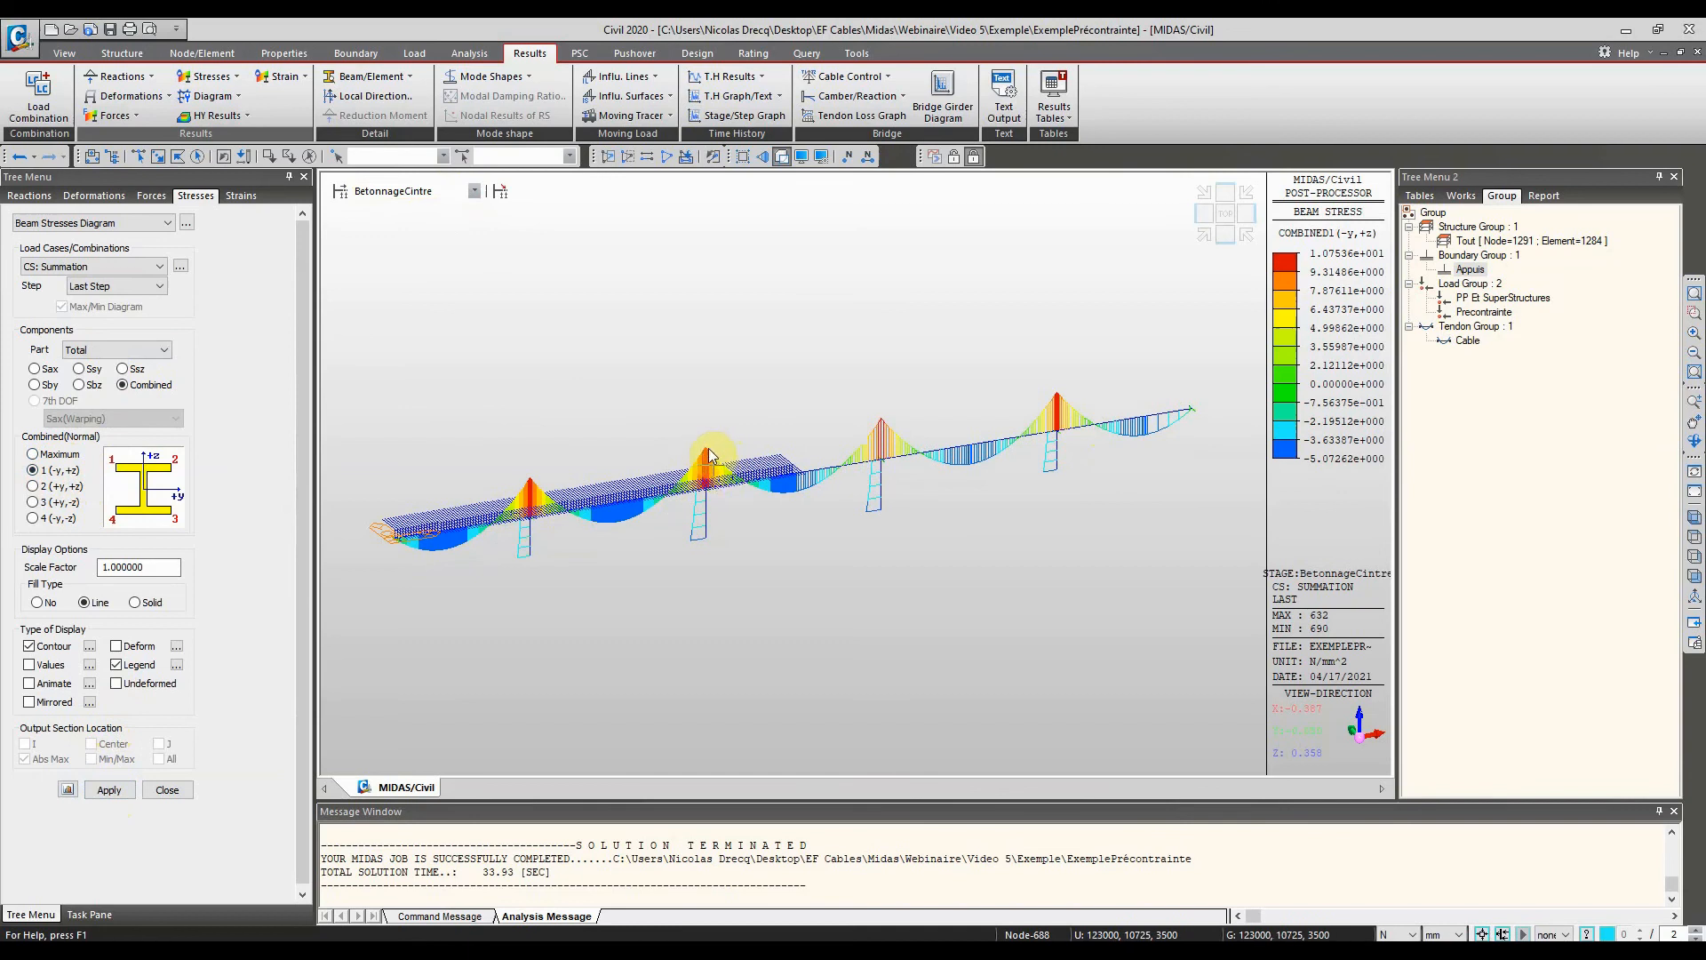
pyautogui.click(477, 191)
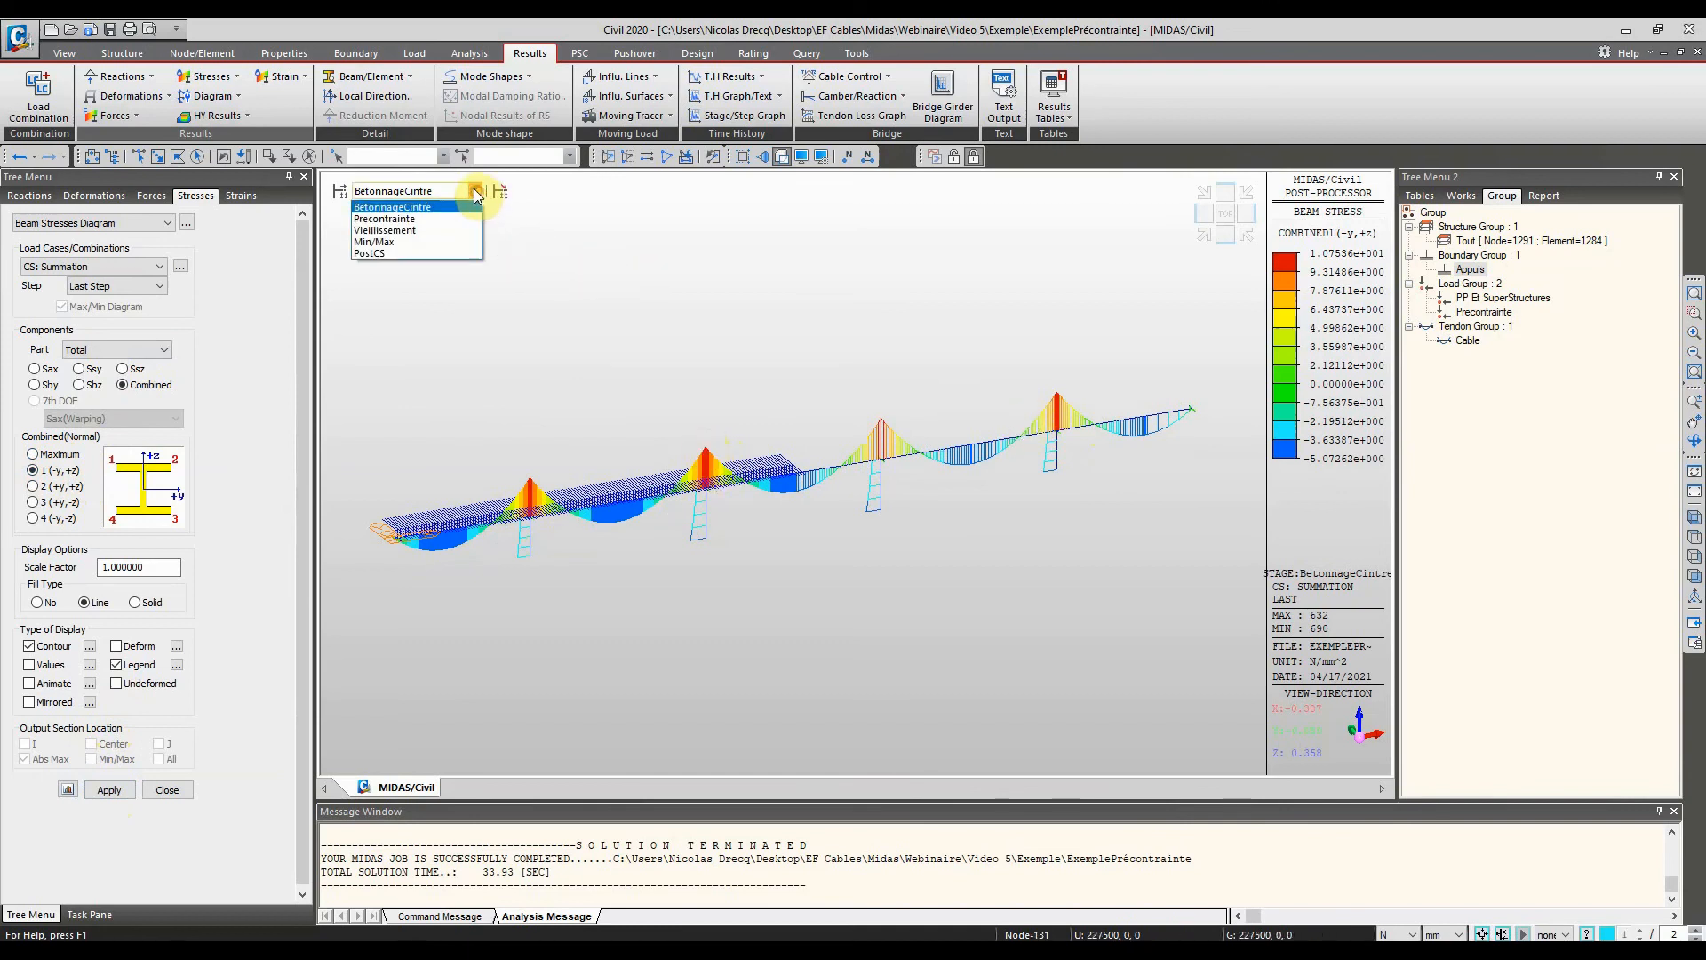
pyautogui.click(413, 222)
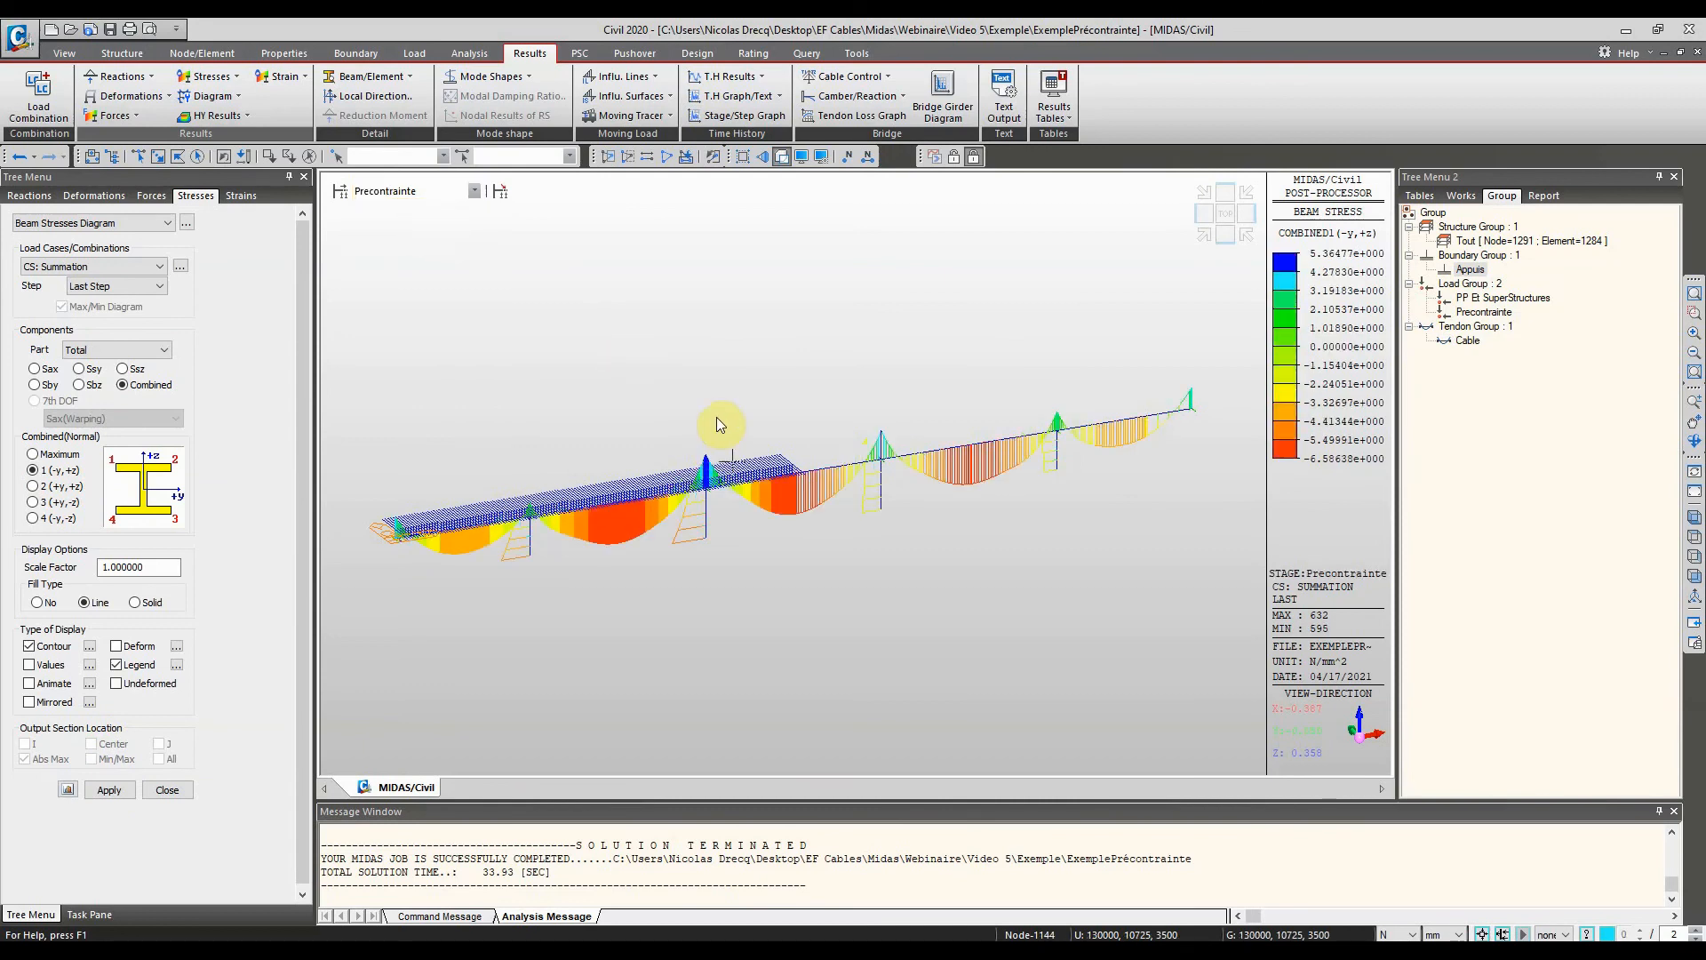
# Select elements 500to713 and isolate them in the stress diagram view
pyautogui.click(519, 158)
pyautogui.write('500to7')
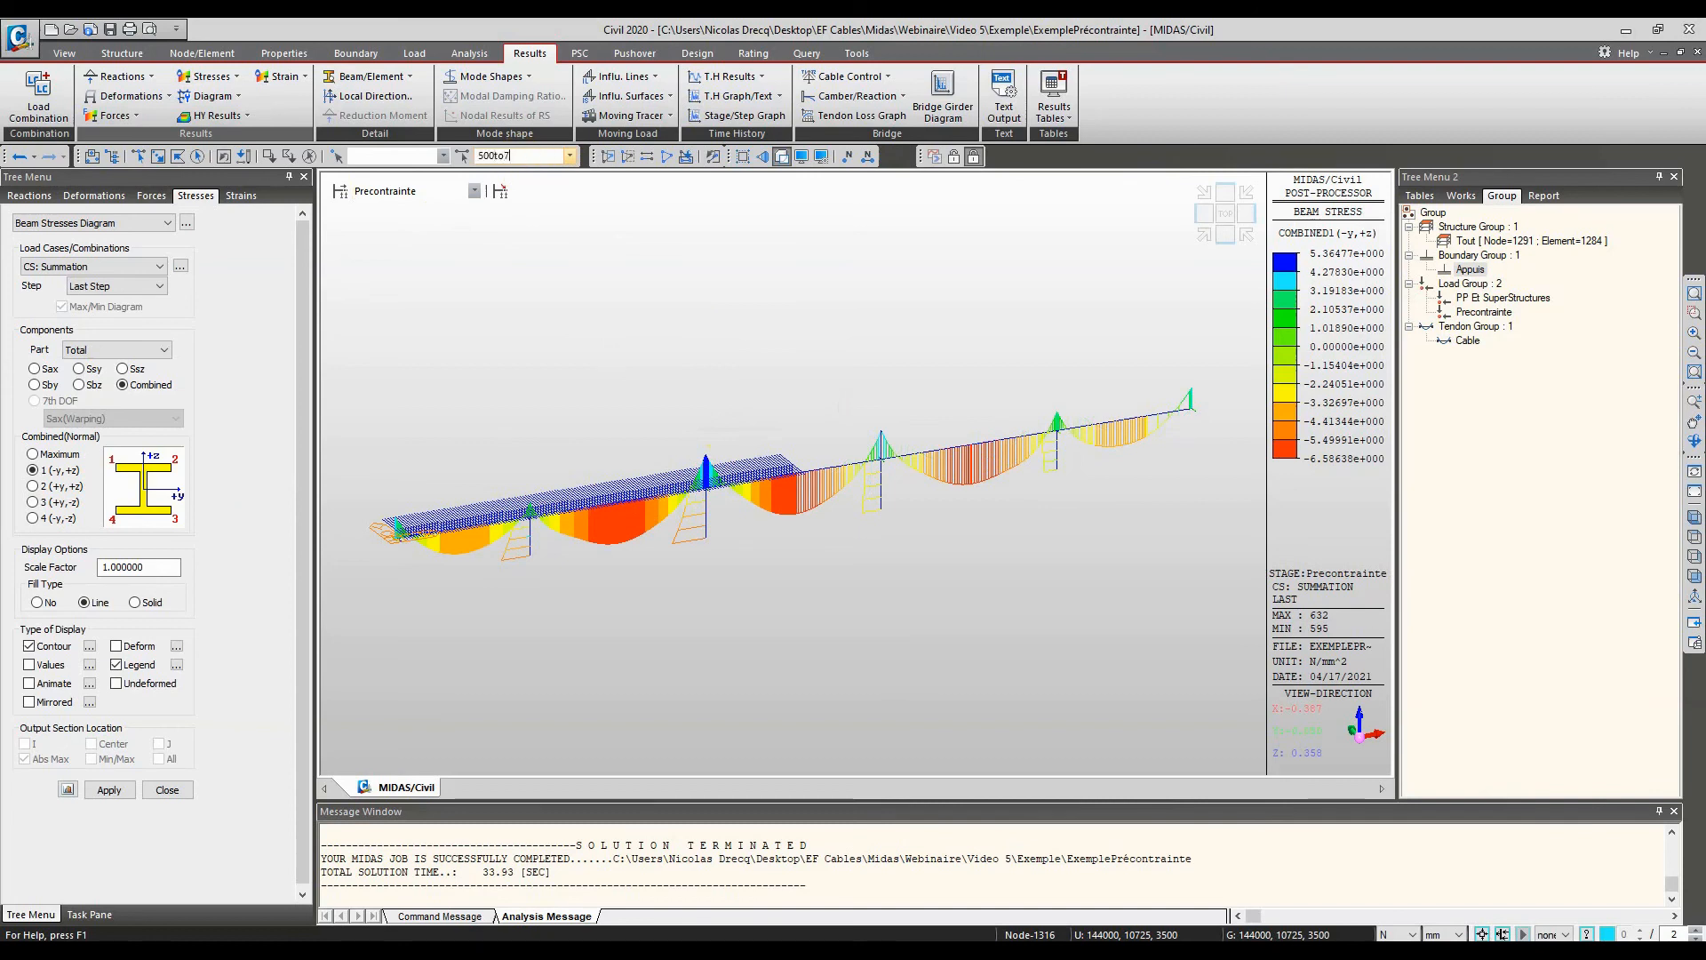
pyautogui.write('13')
pyautogui.press('Return')
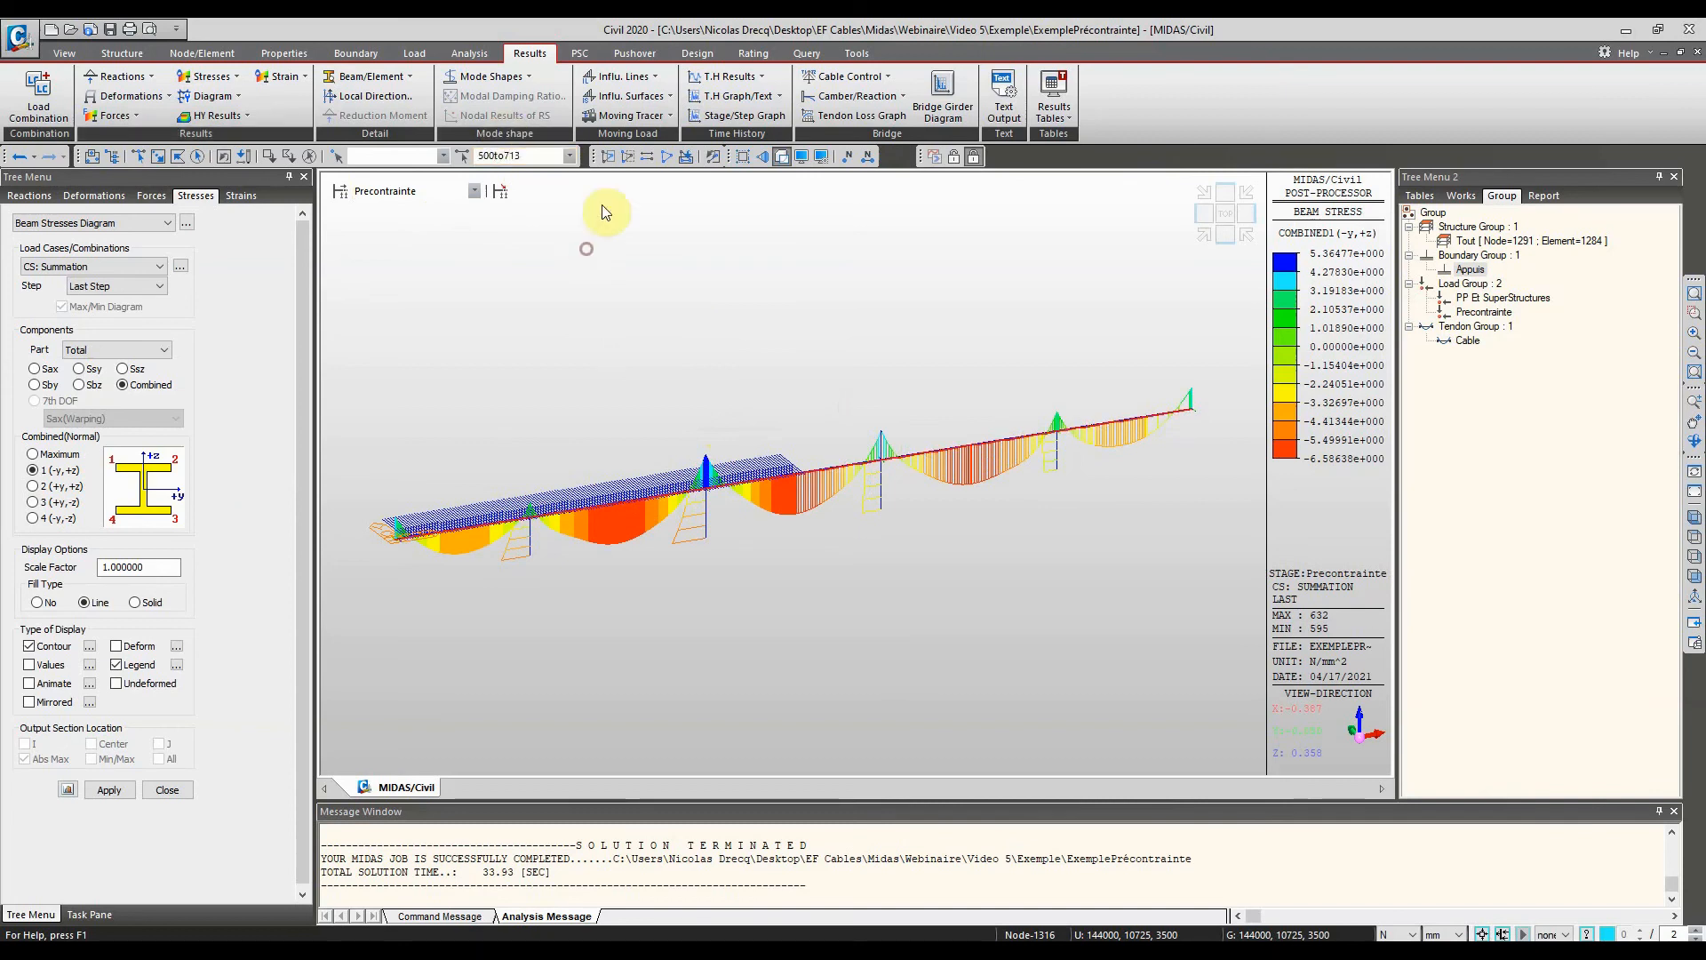
pyautogui.click(610, 158)
pyautogui.click(538, 156)
pyautogui.write('500to')
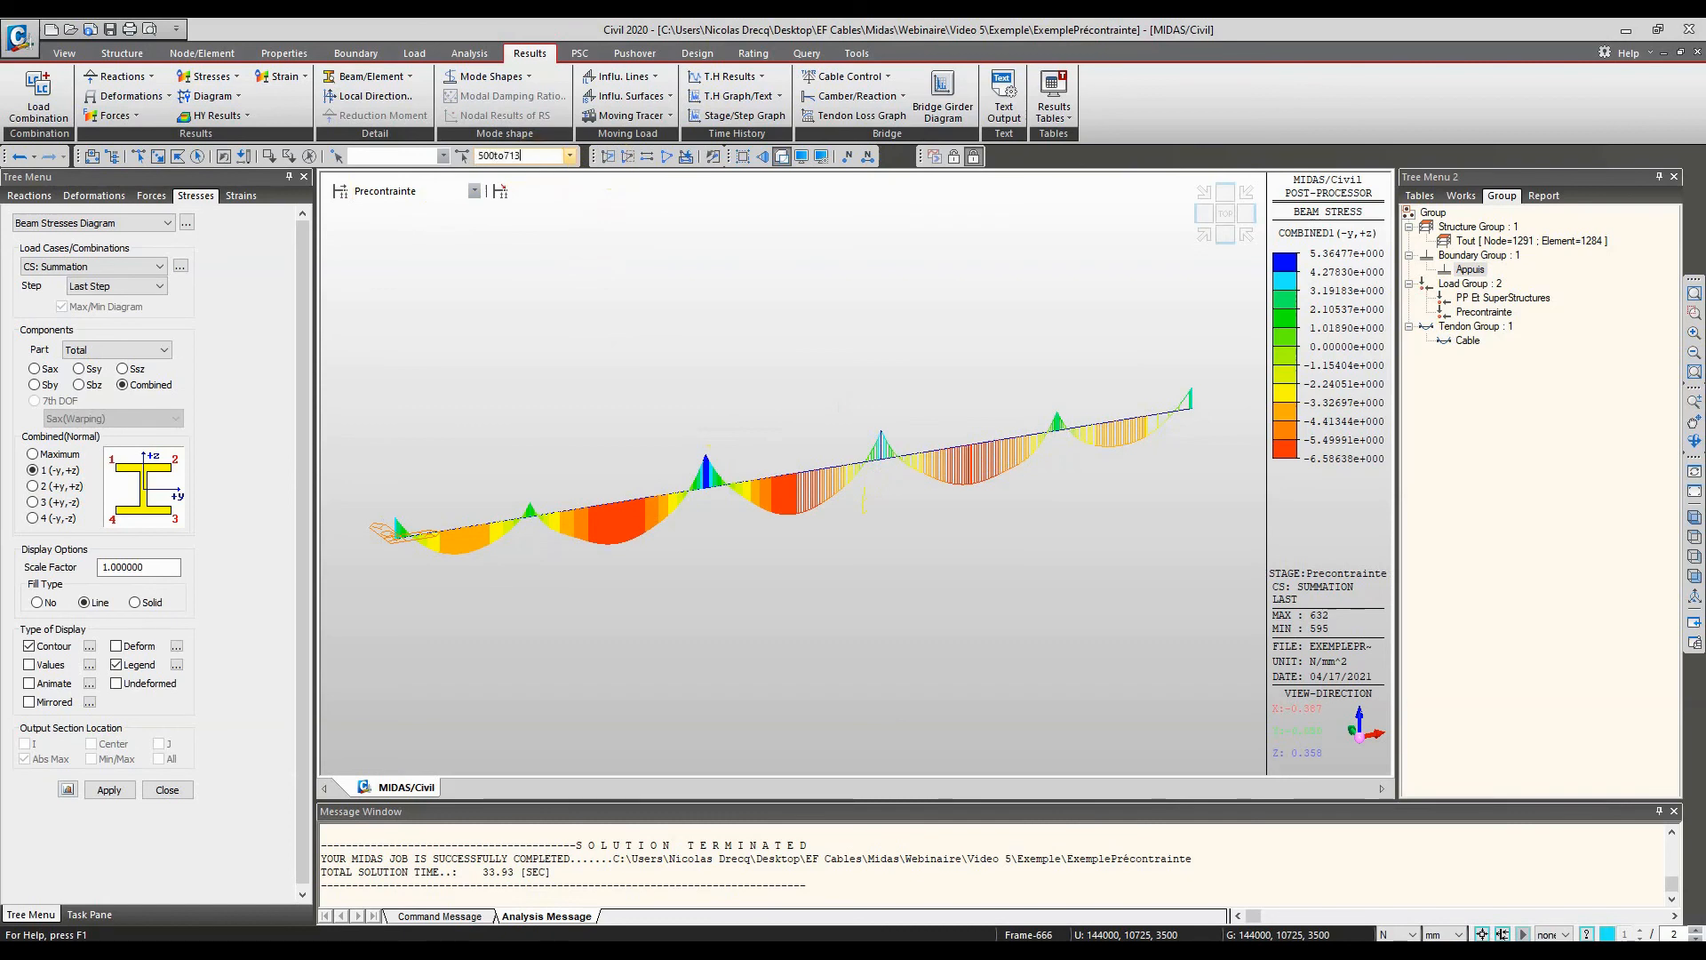
pyautogui.press('Return')
pyautogui.click(605, 156)
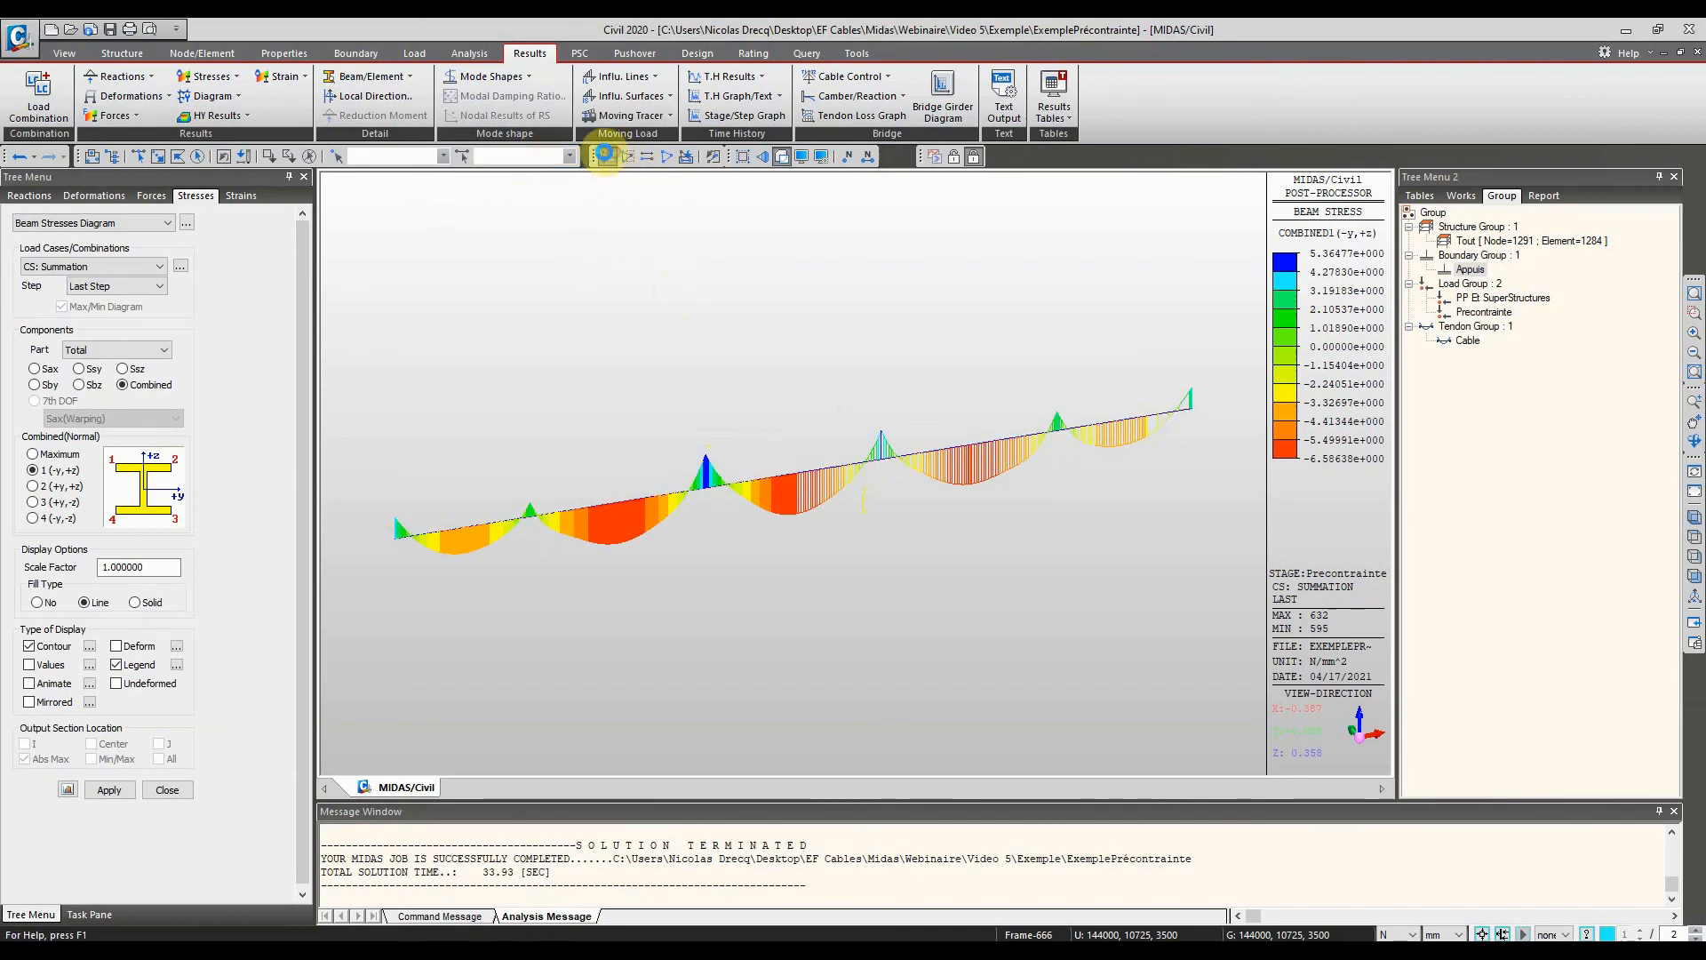
# Display the combined 4 (-y,-z) stress diagram on the isolated elements at the Precontrainte stage
pyautogui.keyDown('ctrl'); pyautogui.moveTo(606, 325); pyautogui.dragTo(589, 306, button='middle'); pyautogui.keyUp('ctrl')
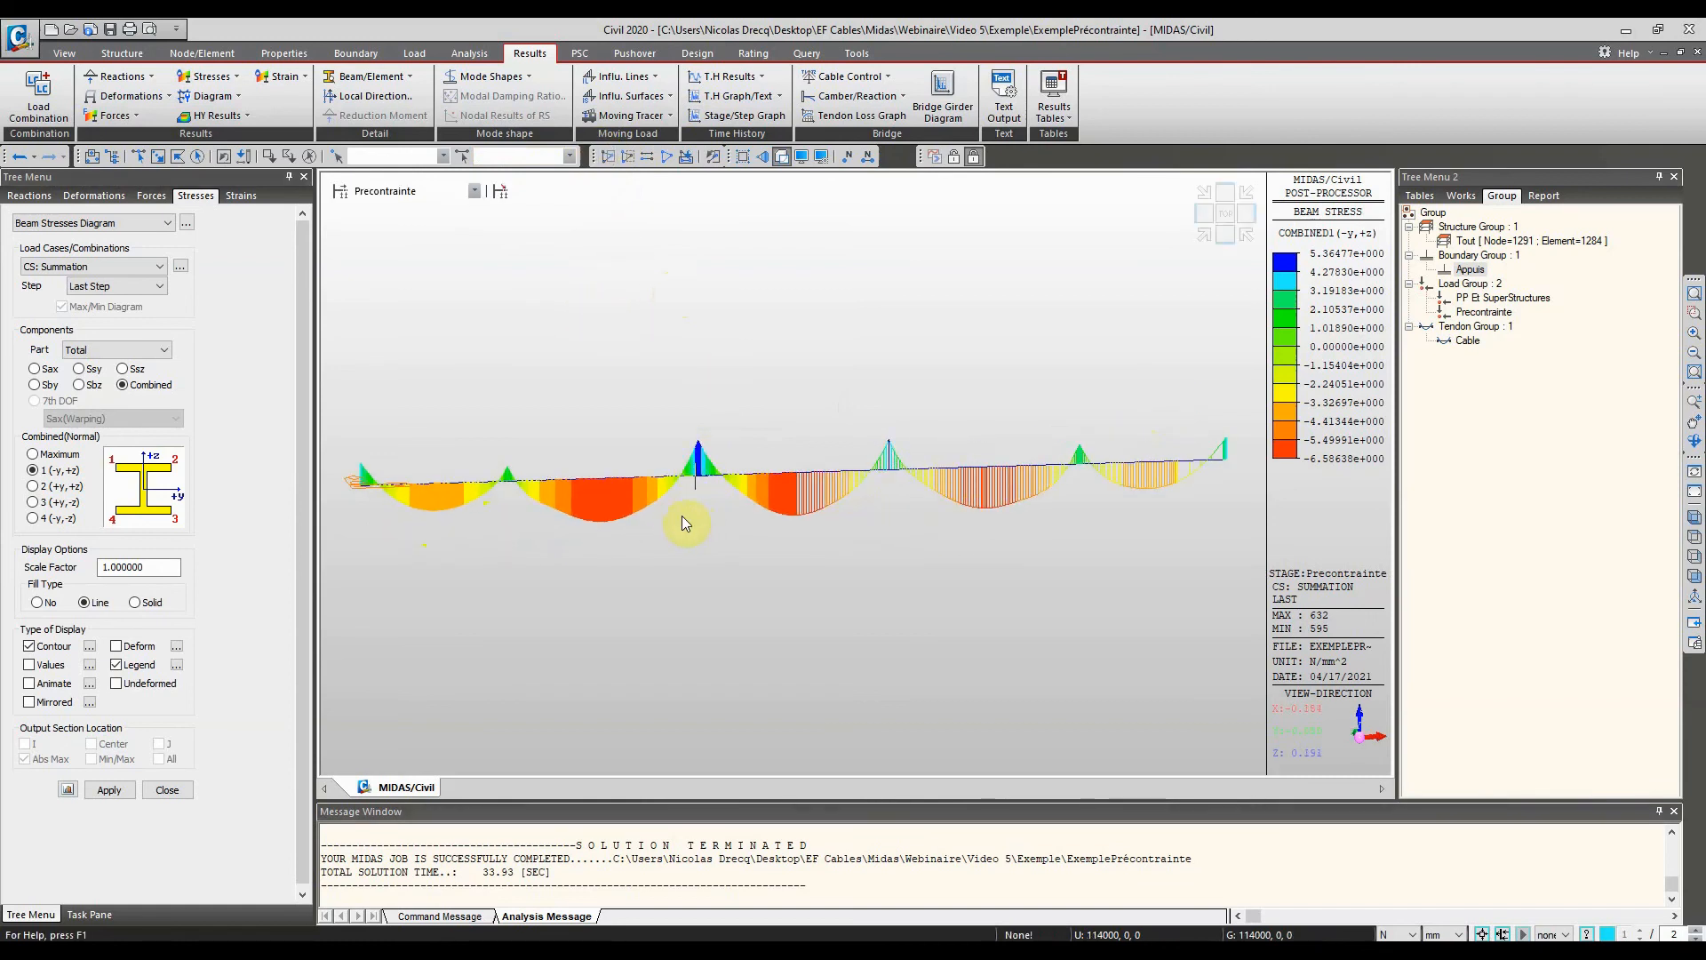
pyautogui.moveTo(701, 455)
pyautogui.keyDown('ctrl'); pyautogui.mouseDown(button='middle')
pyautogui.moveTo(657, 409)
pyautogui.moveTo(697, 450)
pyautogui.mouseUp(button='middle'); pyautogui.keyUp('ctrl')
pyautogui.click(35, 518)
pyautogui.click(108, 790)
pyautogui.keyDown('ctrl'); pyautogui.moveTo(643, 451); pyautogui.dragTo(655, 432, button='middle'); pyautogui.keyUp('ctrl')
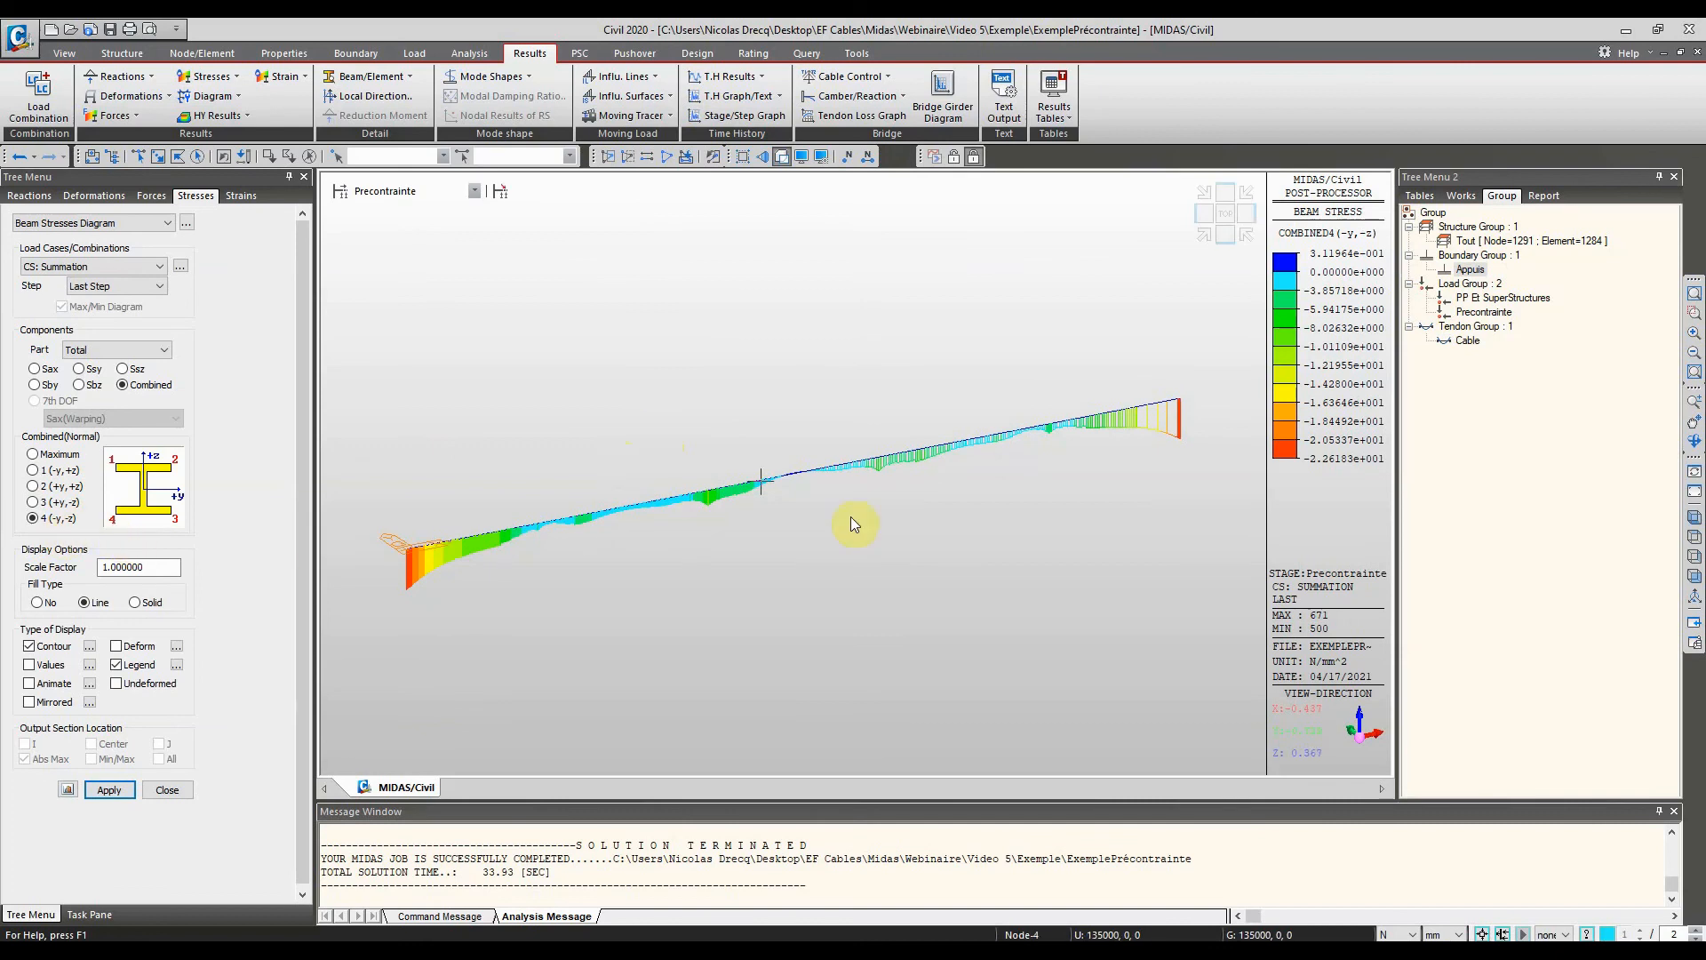
# Recheck the 1 (-y,+z) stress diagram of the isolated elements, and return to the 4 (-y,-z) component for comparison
pyautogui.moveTo(829, 529)
pyautogui.click(64, 471)
pyautogui.click(108, 789)
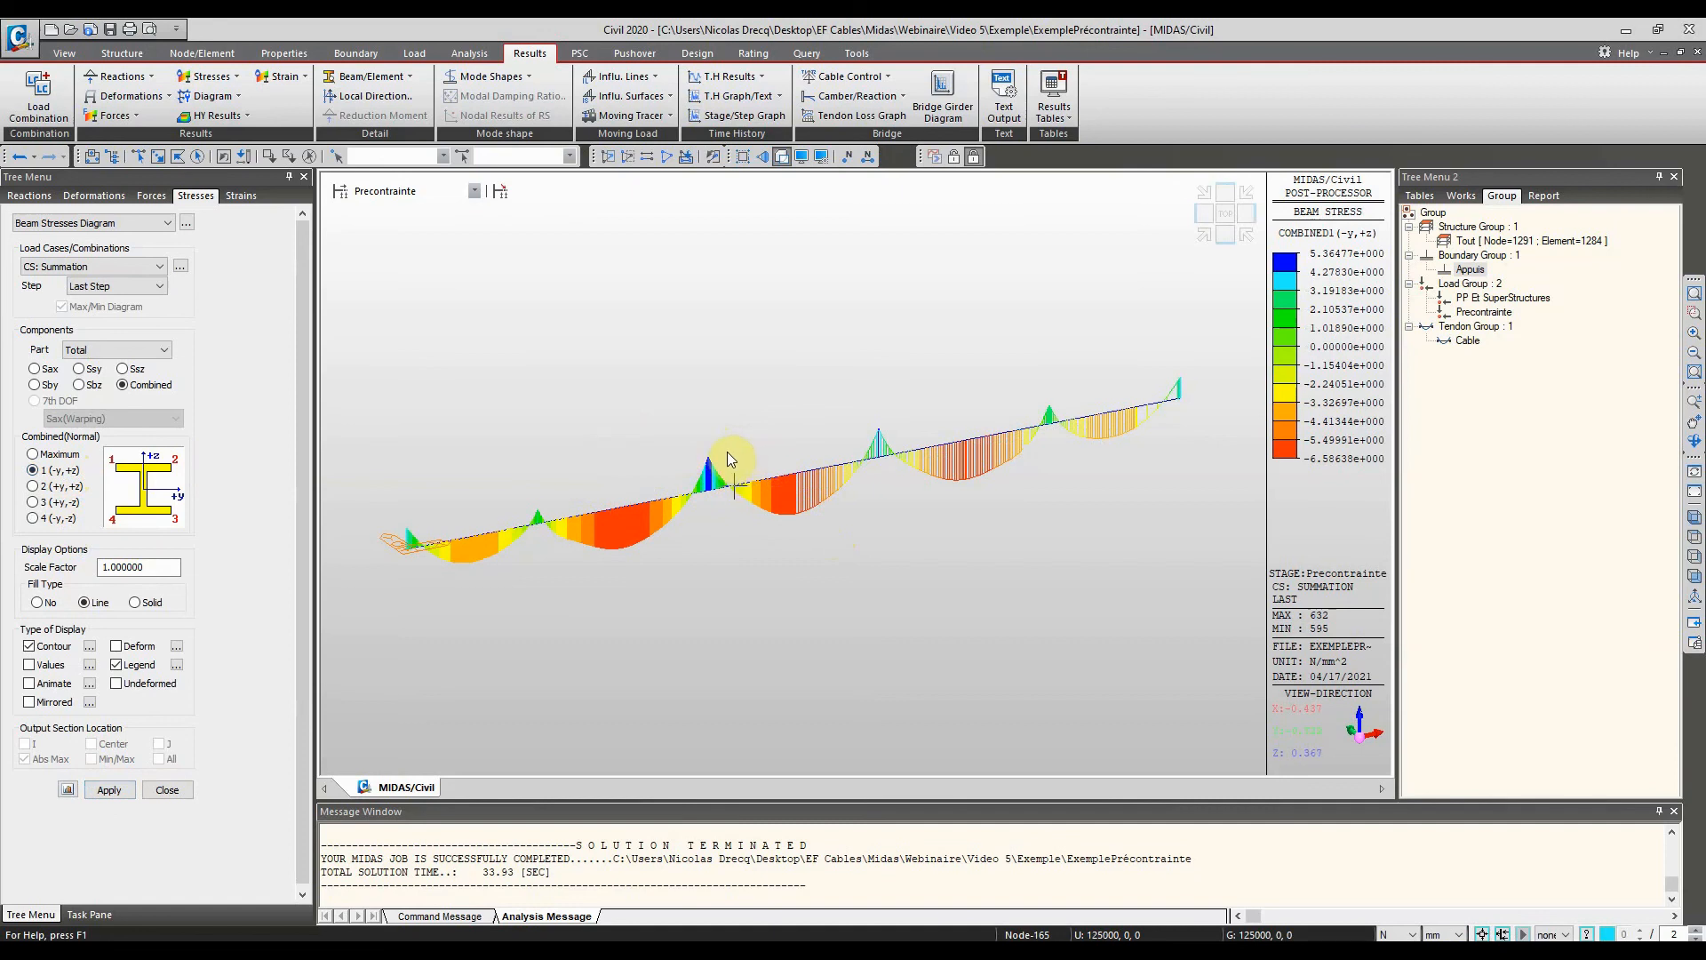
pyautogui.click(40, 518)
pyautogui.click(109, 790)
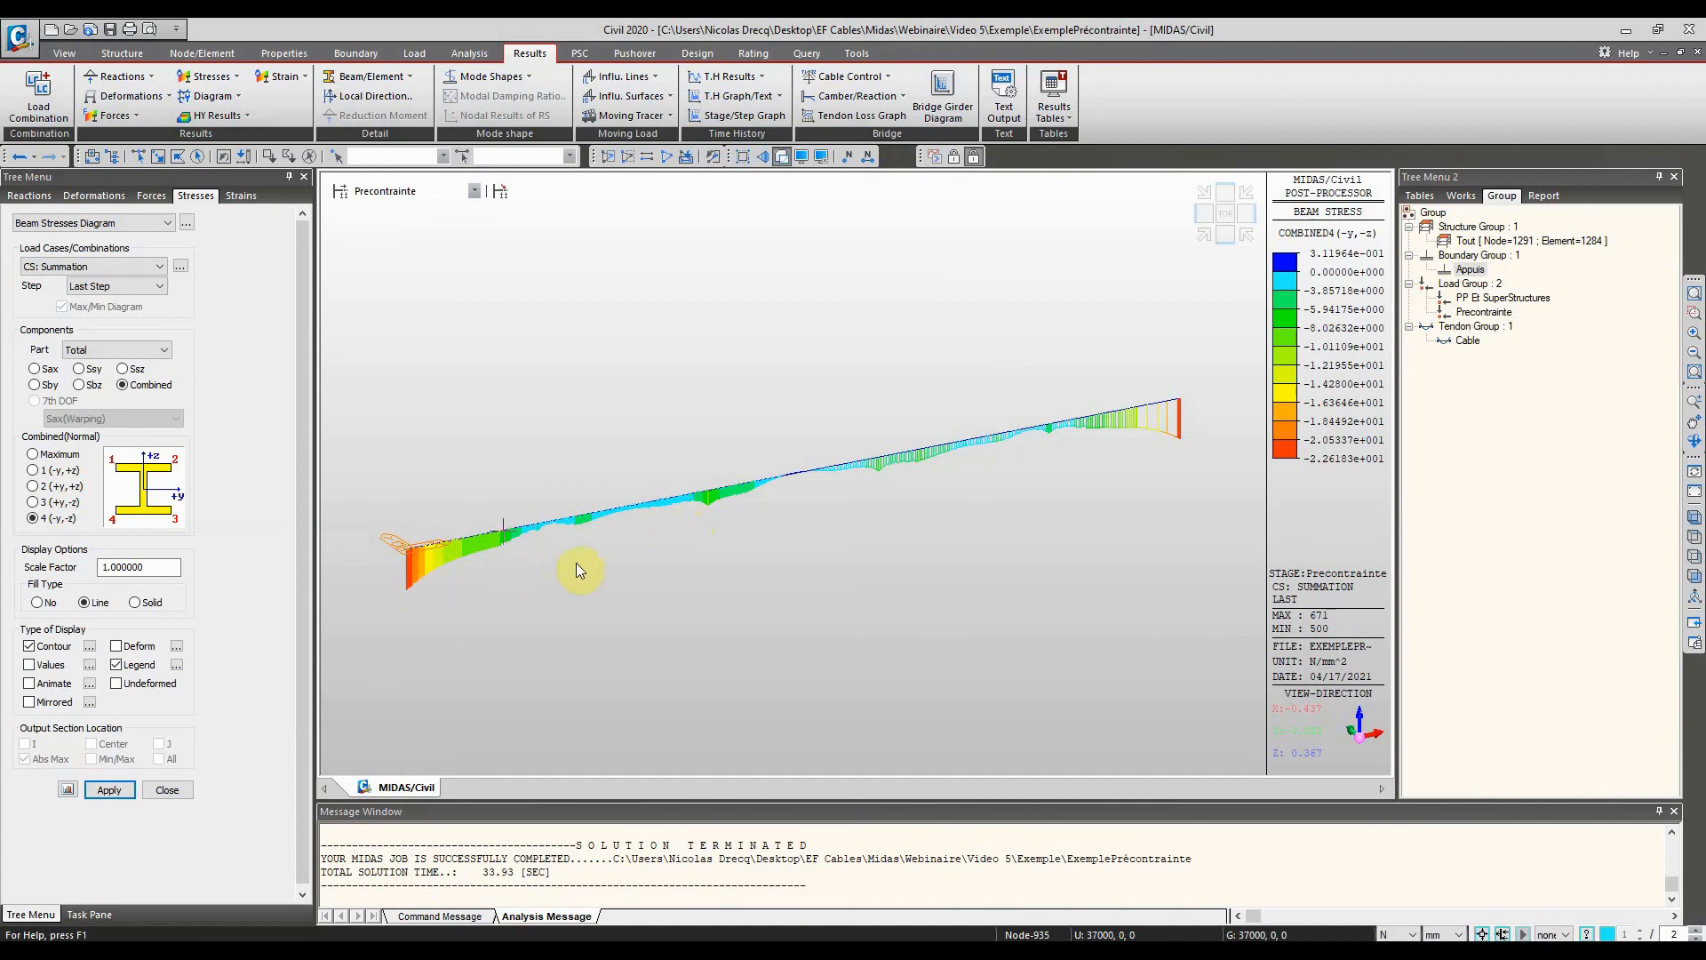
pyautogui.moveTo(584, 563)
pyautogui.keyDown('ctrl'); pyautogui.moveTo(705, 399); pyautogui.dragTo(663, 444, button='middle'); pyautogui.keyUp('ctrl')
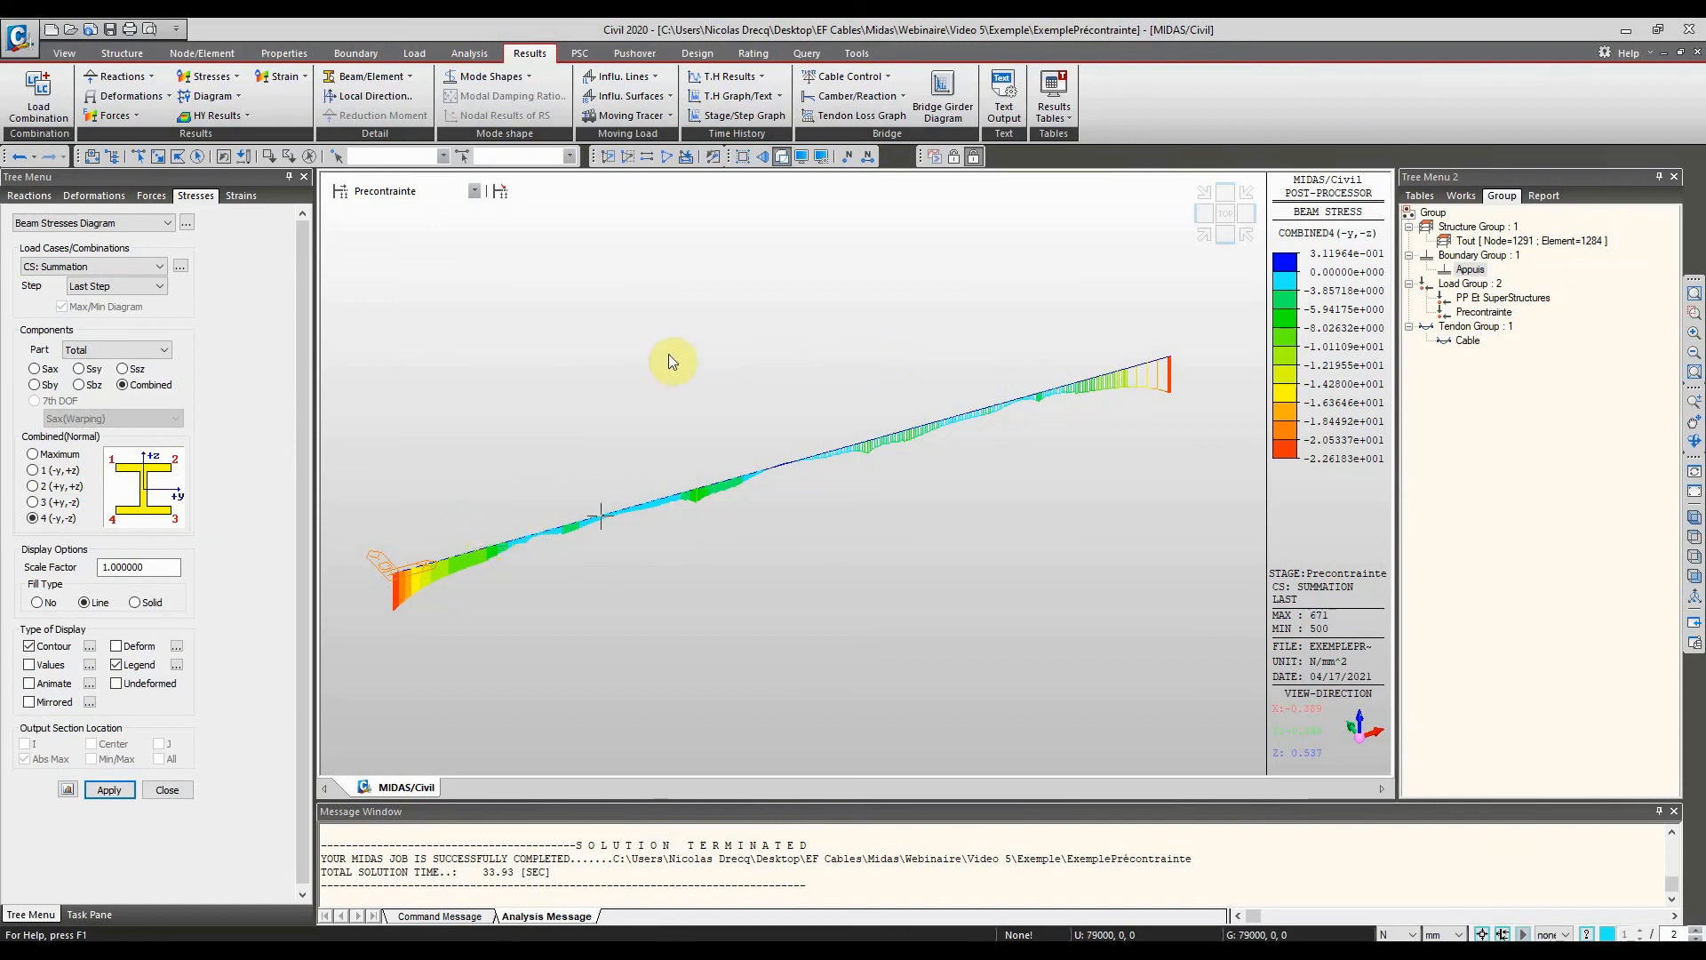
# Switch to the Vieillissement stage and display its combined 1 (-y,+z) beam stress diagram
pyautogui.click(478, 192)
pyautogui.click(422, 232)
pyautogui.keyDown('ctrl'); pyautogui.moveTo(699, 508); pyautogui.dragTo(690, 438, button='middle'); pyautogui.keyUp('ctrl')
pyautogui.click(34, 471)
pyautogui.click(109, 790)
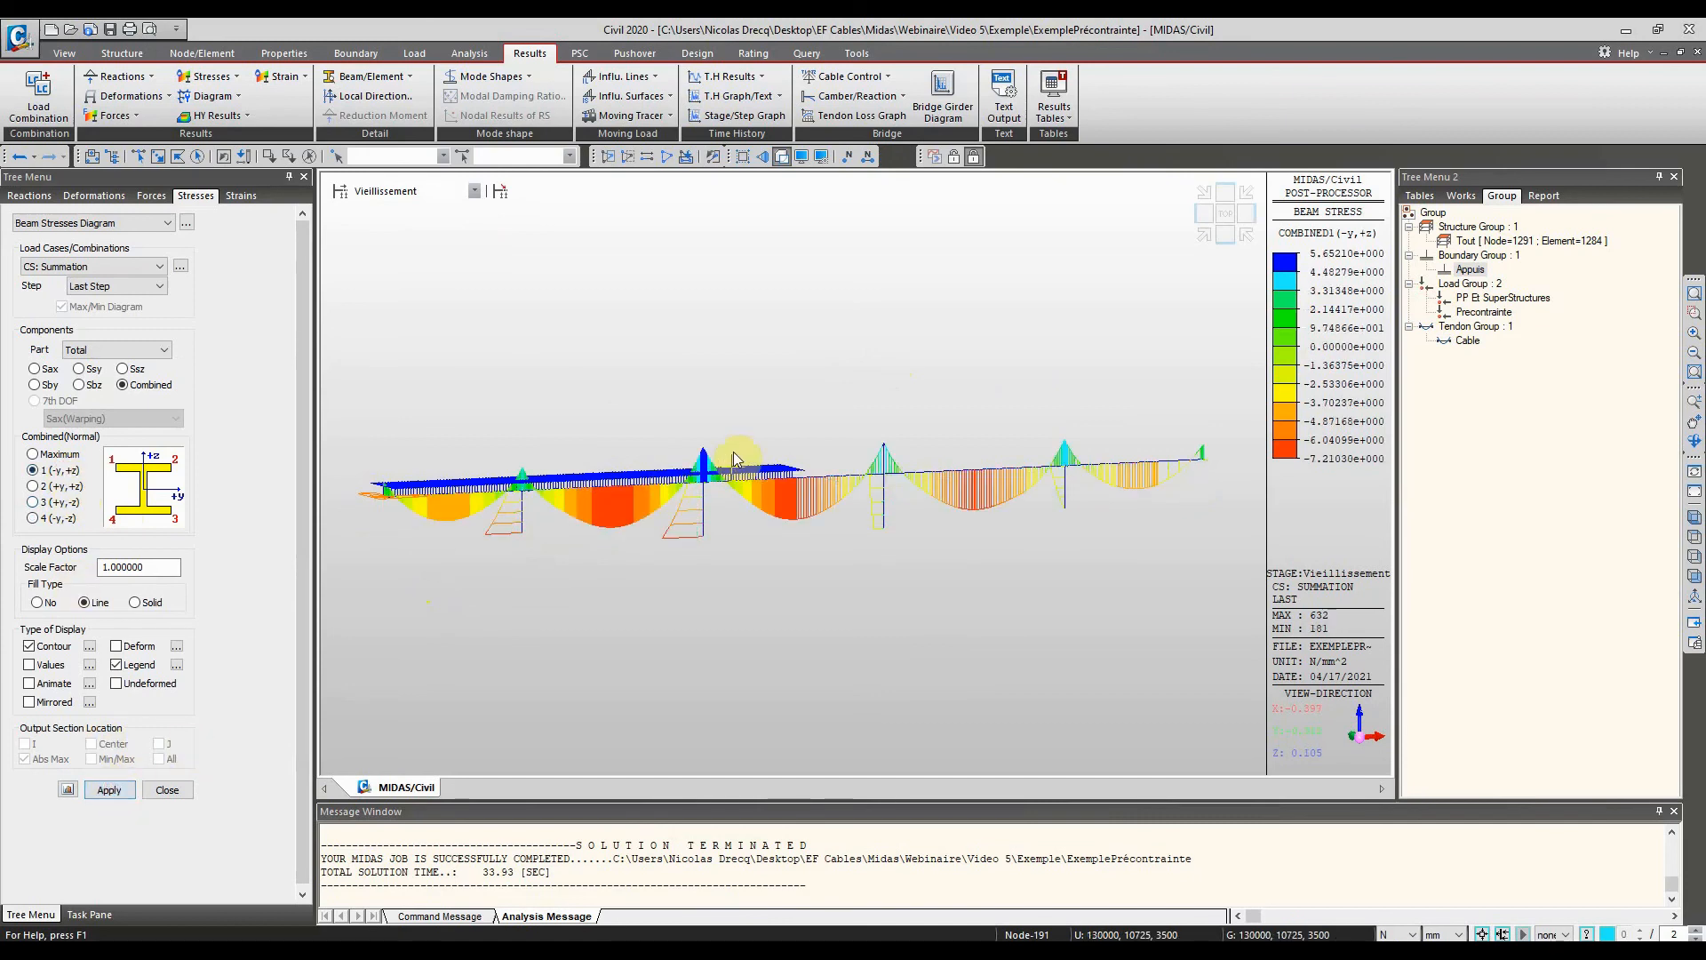
pyautogui.keyDown('ctrl'); pyautogui.moveTo(734, 395); pyautogui.dragTo(751, 414, button='middle'); pyautogui.keyUp('ctrl')
# Compare the 1 (-y,+z) stresses at the Precontrainte stage with those at the Vieillissement stage
pyautogui.click(468, 190)
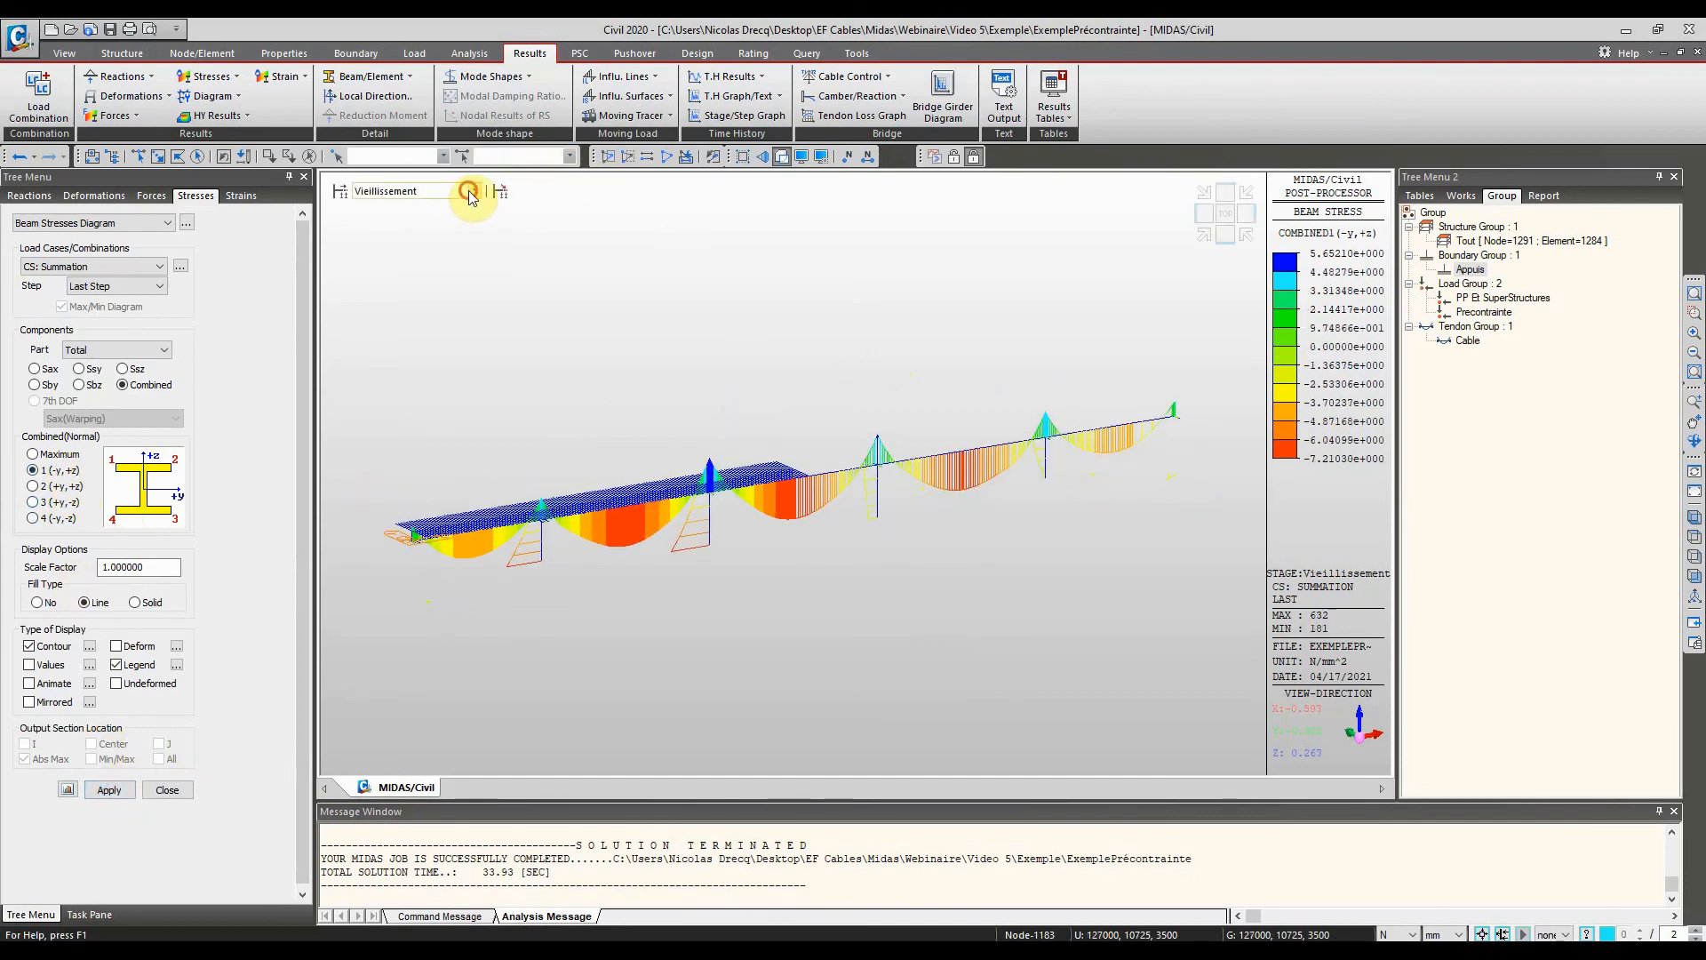
pyautogui.click(440, 219)
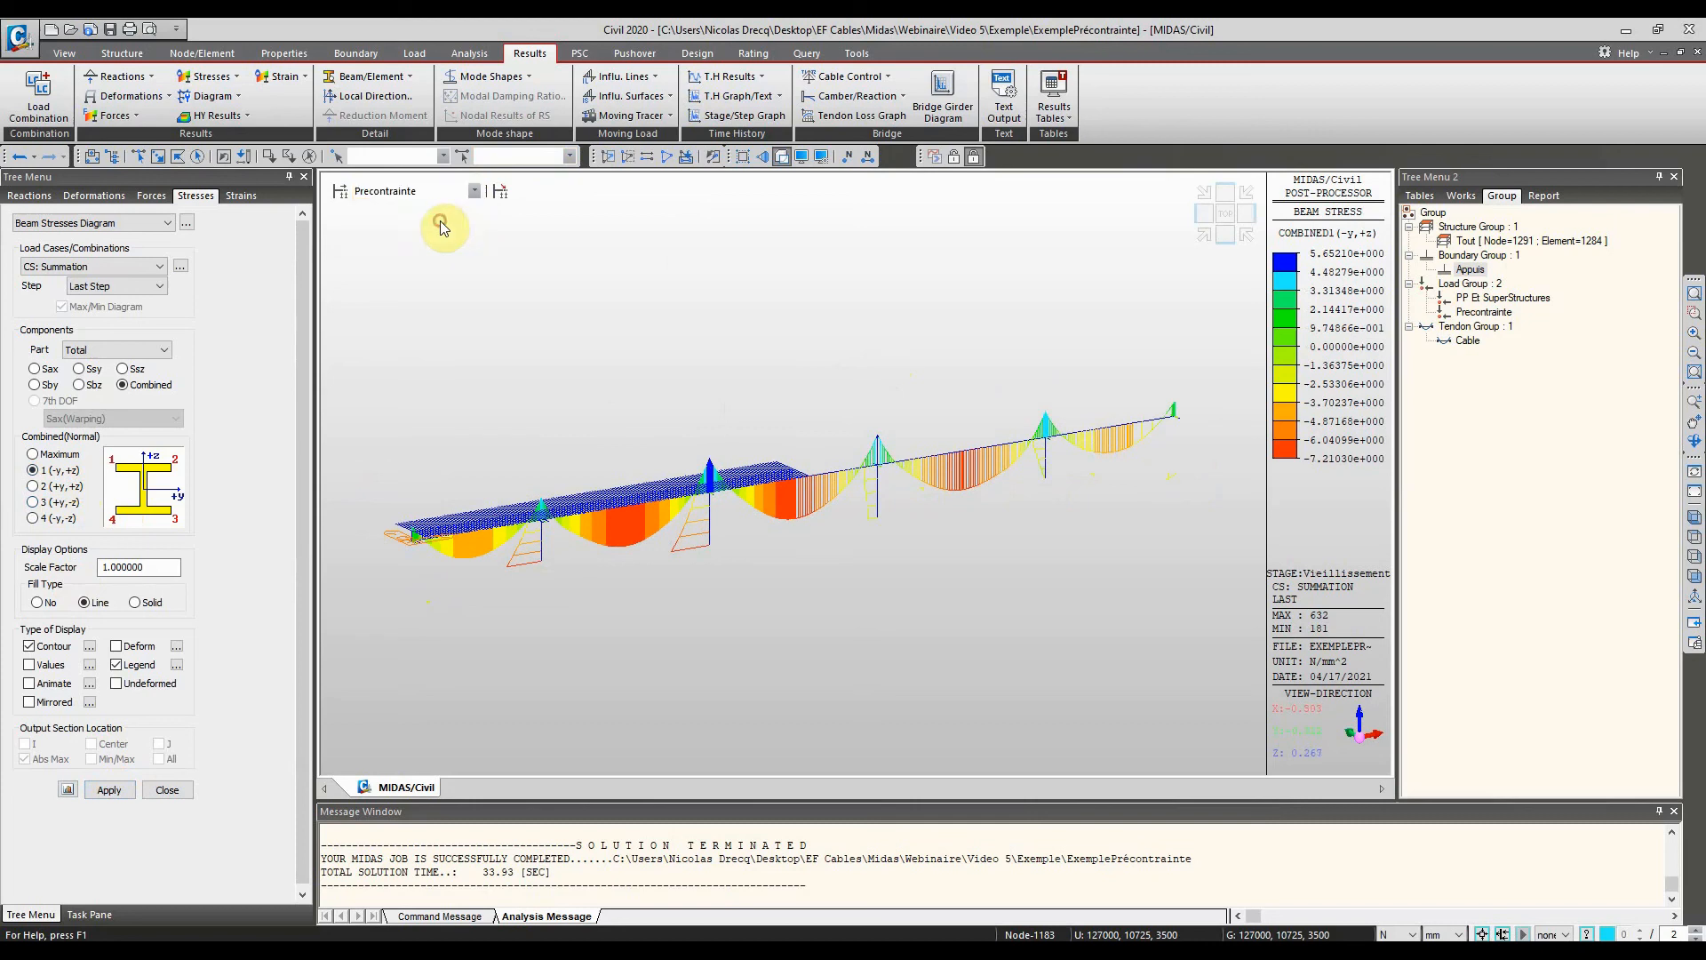
pyautogui.click(461, 197)
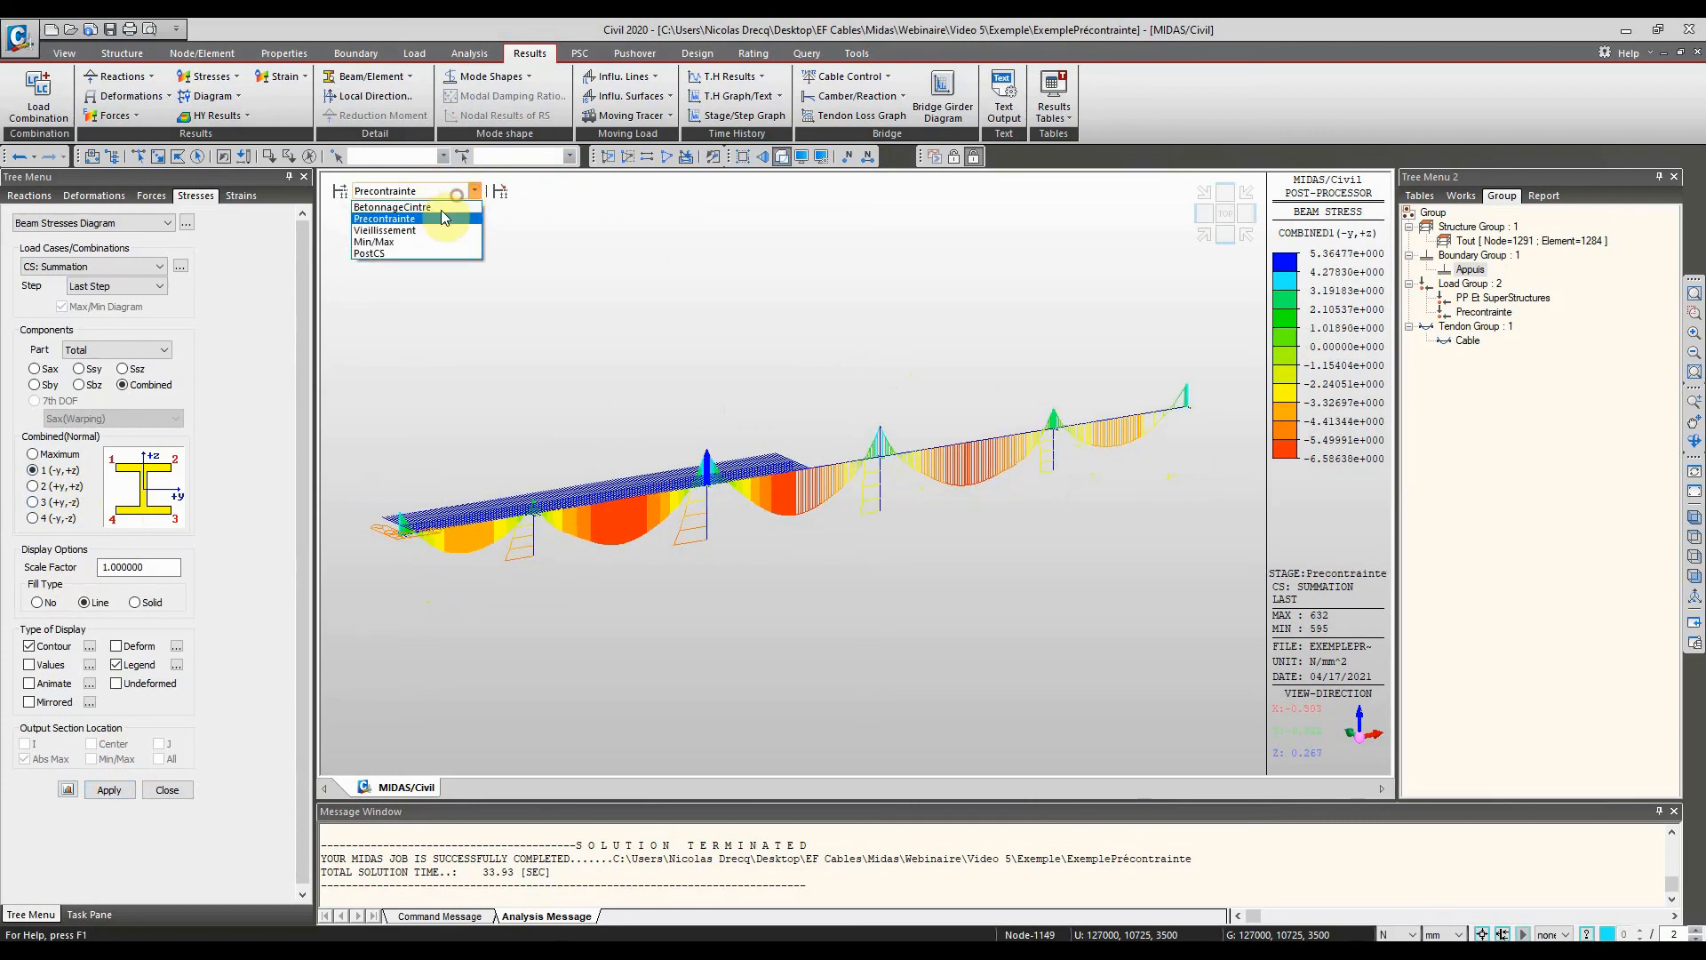
pyautogui.click(428, 230)
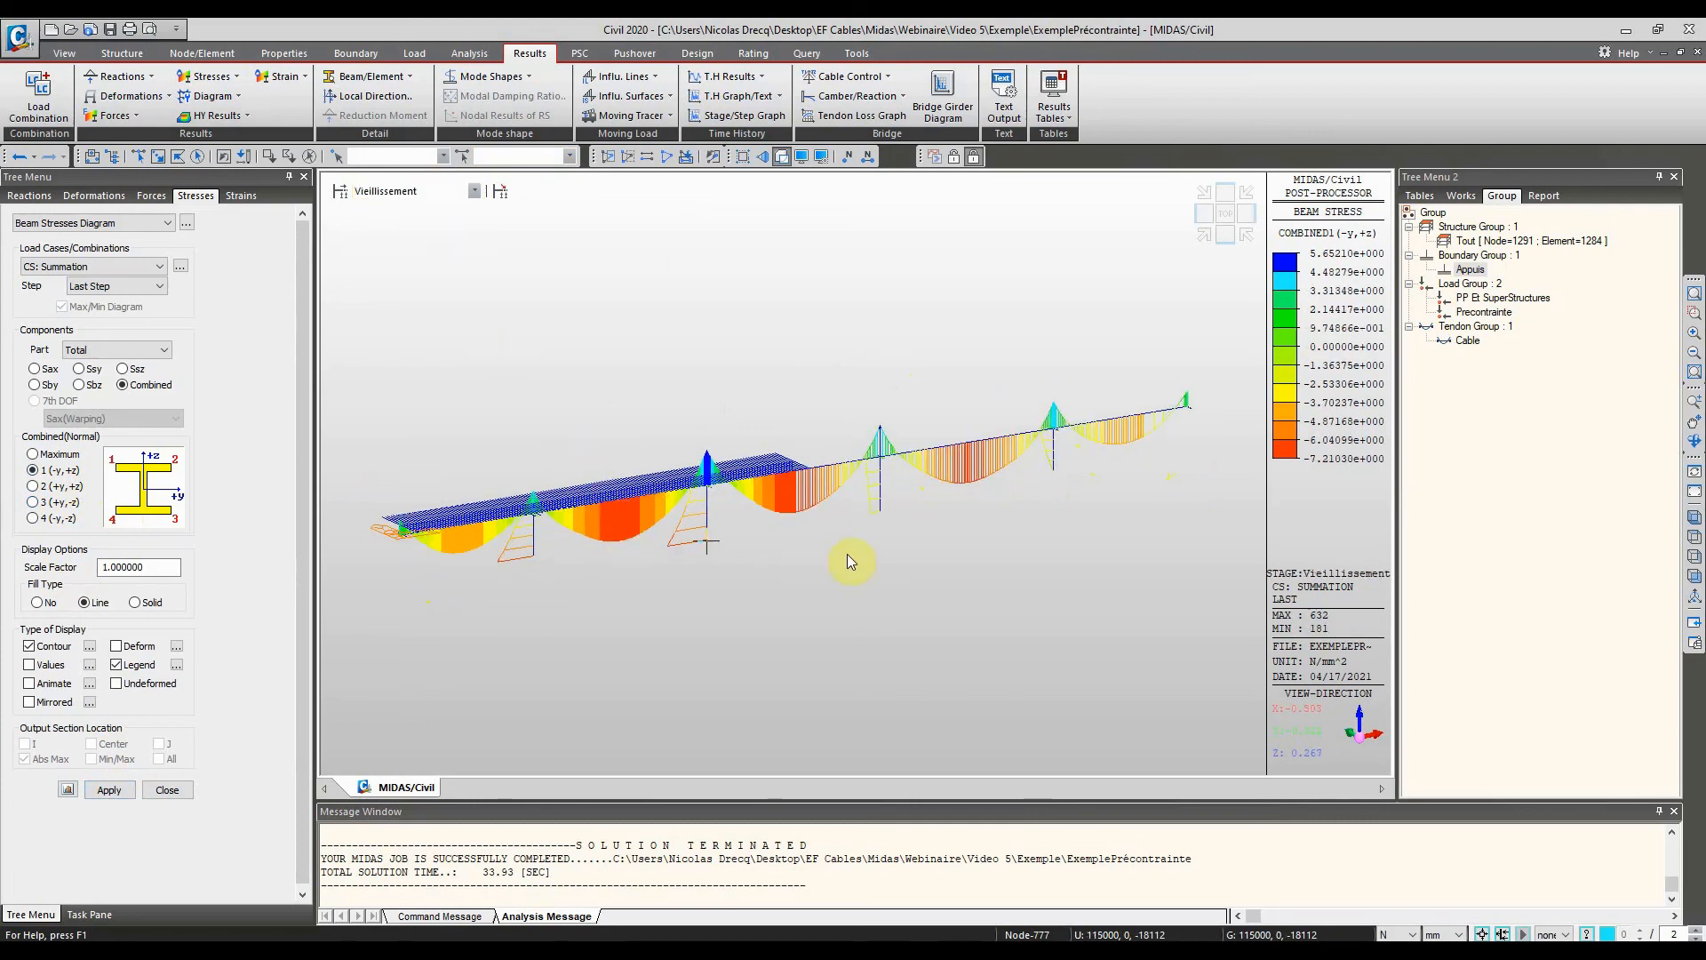
pyautogui.keyDown('ctrl'); pyautogui.moveTo(875, 342); pyautogui.dragTo(860, 367, button='middle'); pyautogui.keyUp('ctrl')
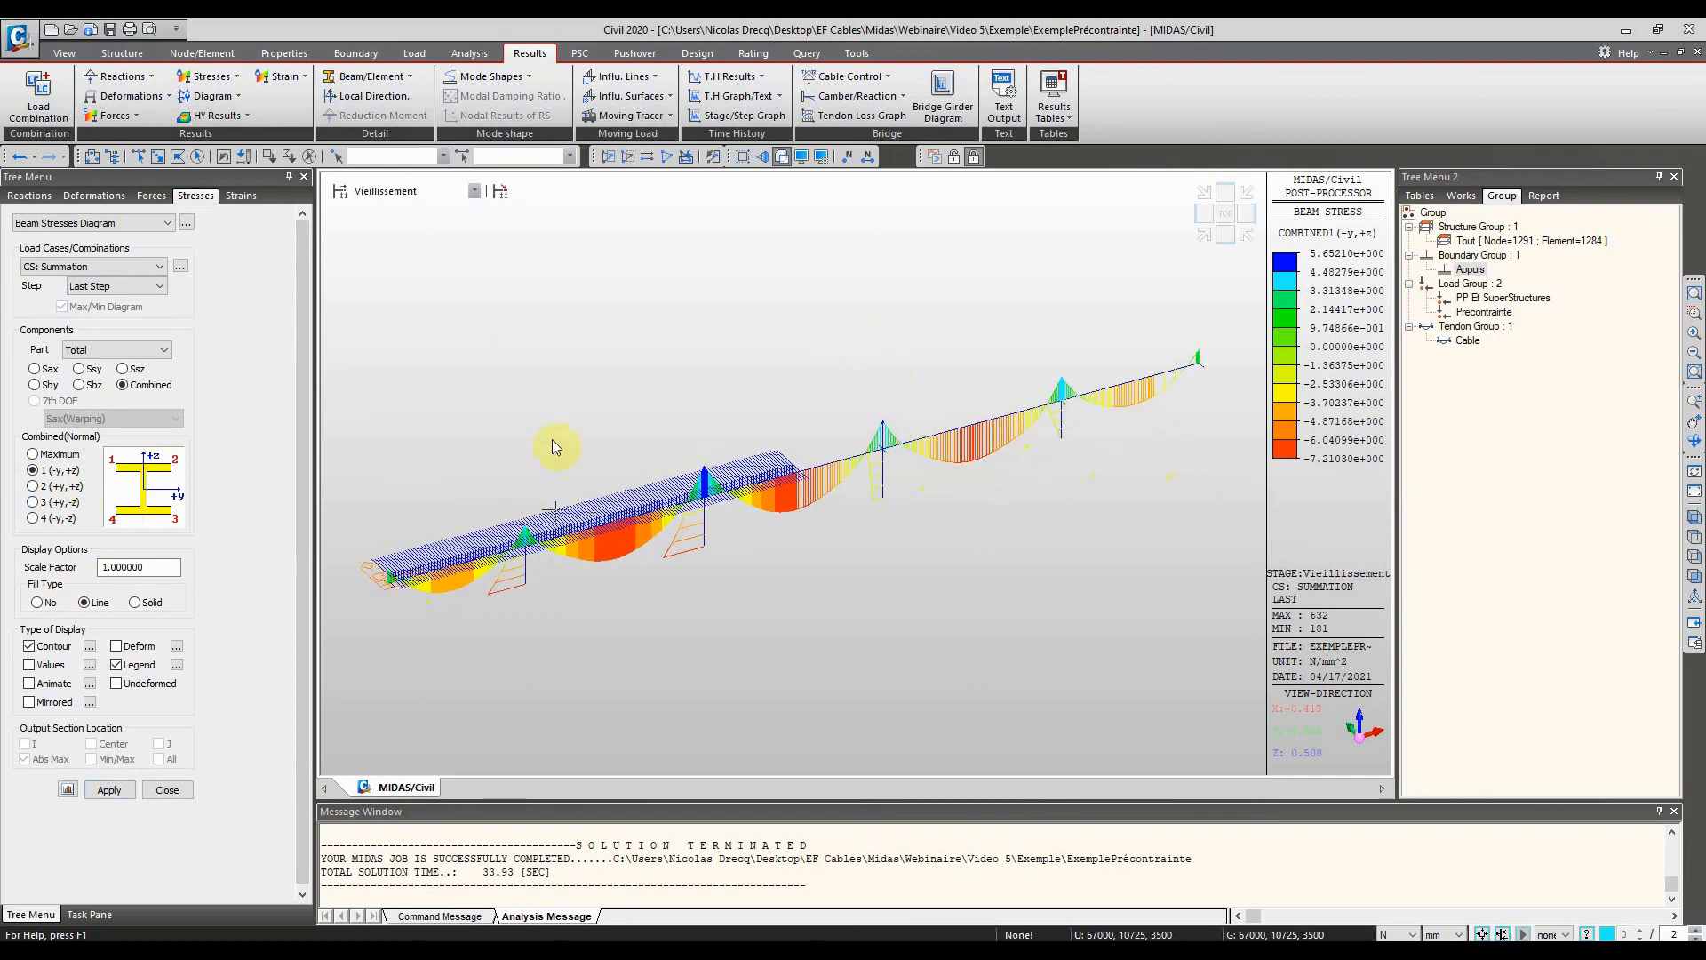
# Switch to the PostCS stage and open the Tendon Loss results table
pyautogui.click(473, 190)
pyautogui.click(404, 251)
pyautogui.keyDown('ctrl'); pyautogui.moveTo(736, 407); pyautogui.dragTo(830, 397, button='middle'); pyautogui.keyUp('ctrl')
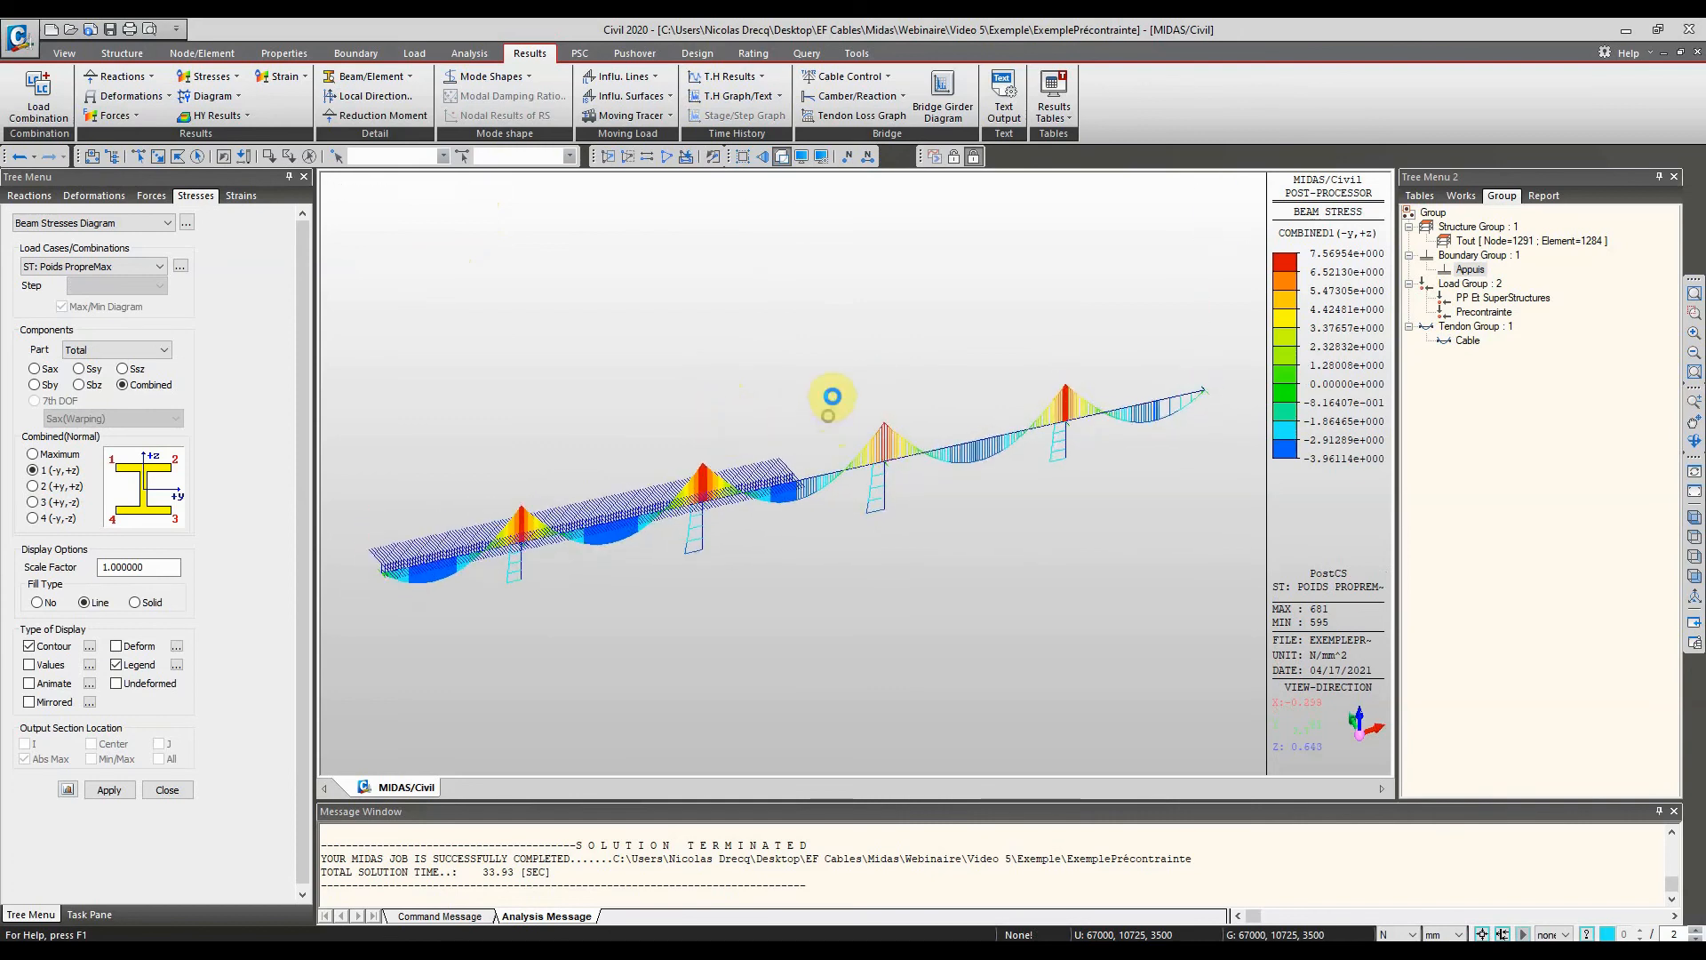
pyautogui.click(1066, 119)
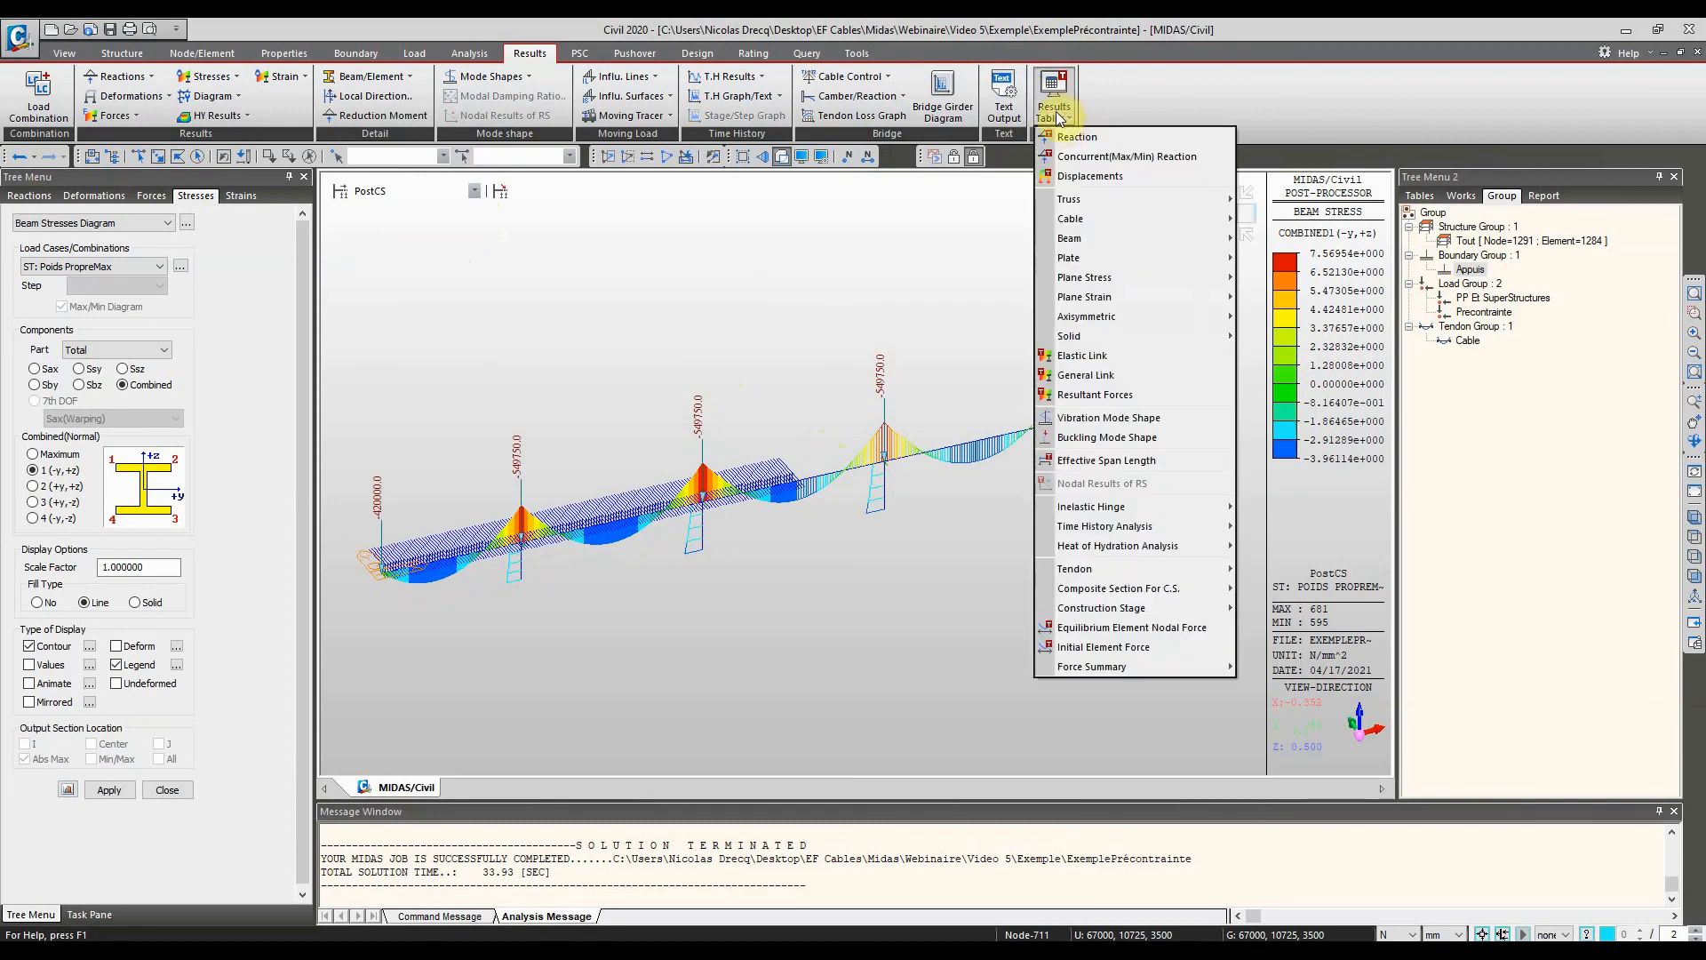
pyautogui.moveTo(1158, 594)
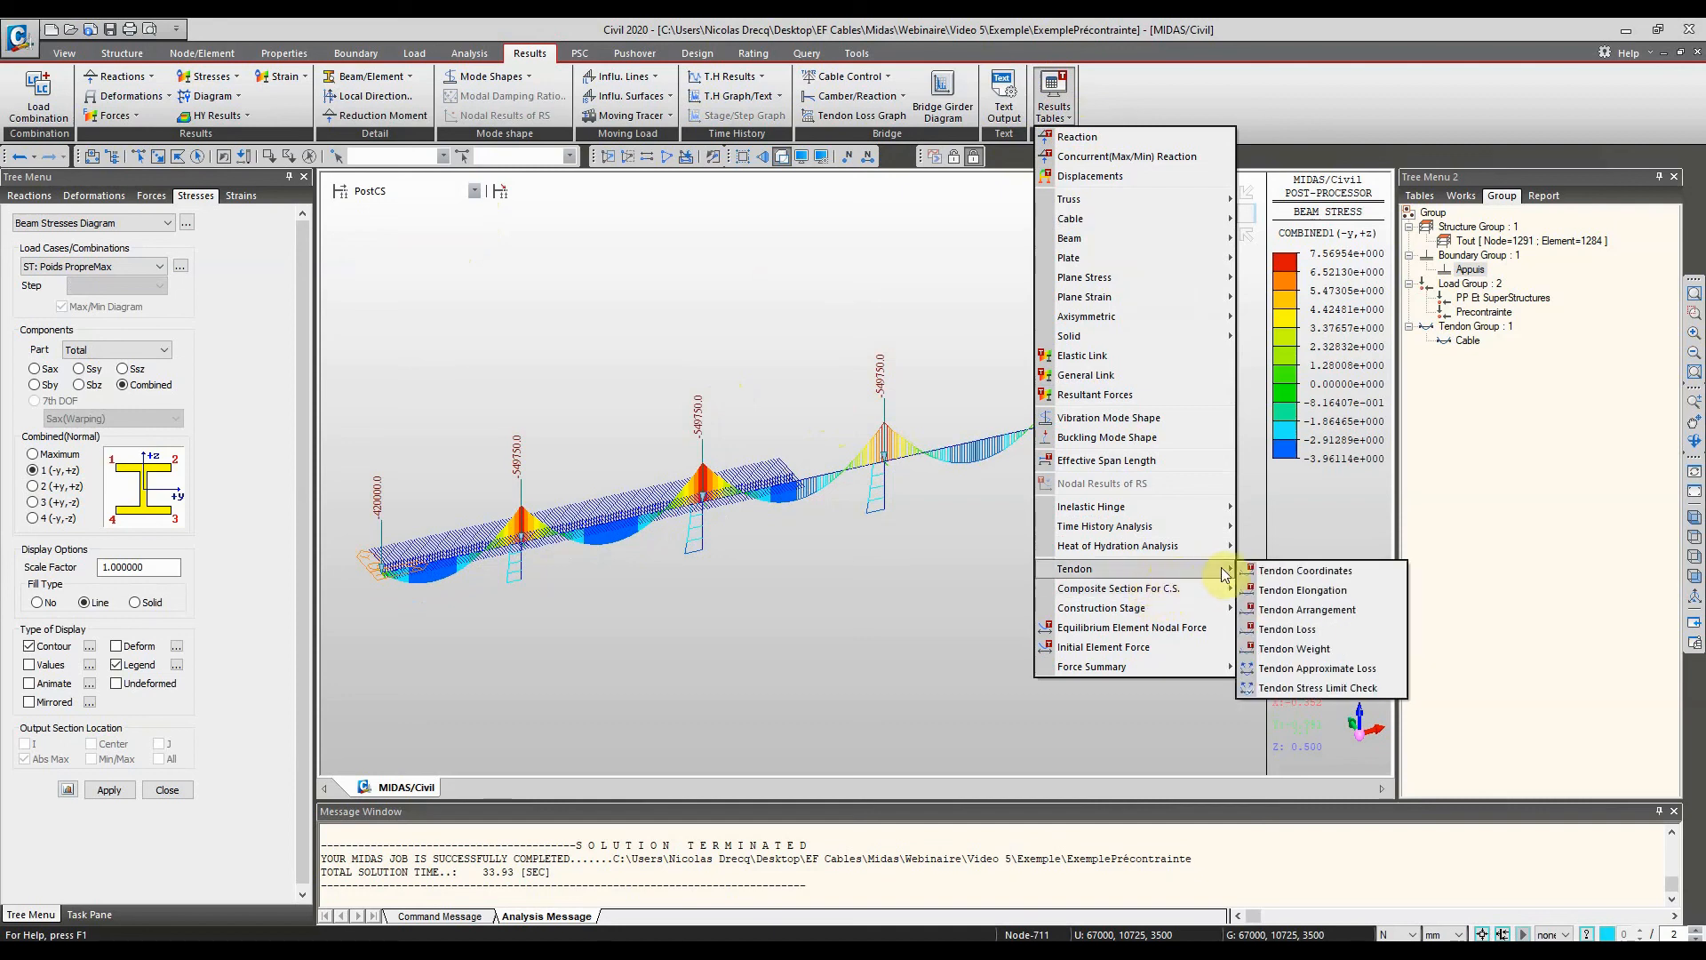
pyautogui.click(1296, 630)
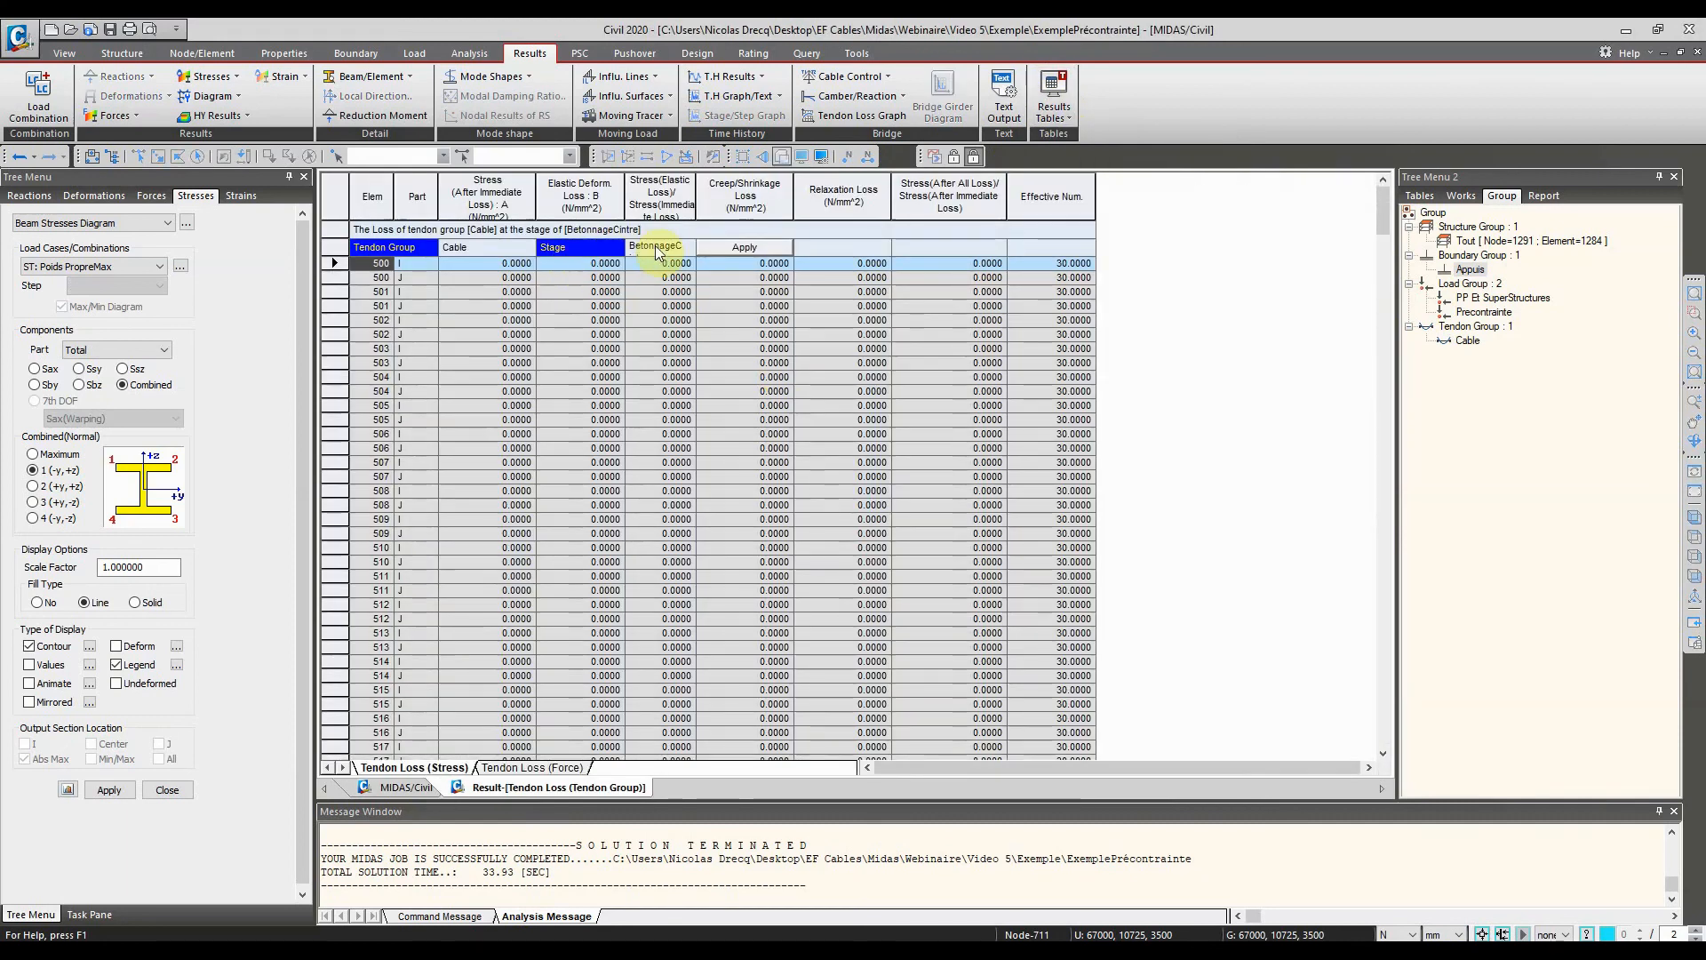
# Show the Cable group's tendon stress losses at the Precontrainte stage and examine the element values
pyautogui.click(687, 247)
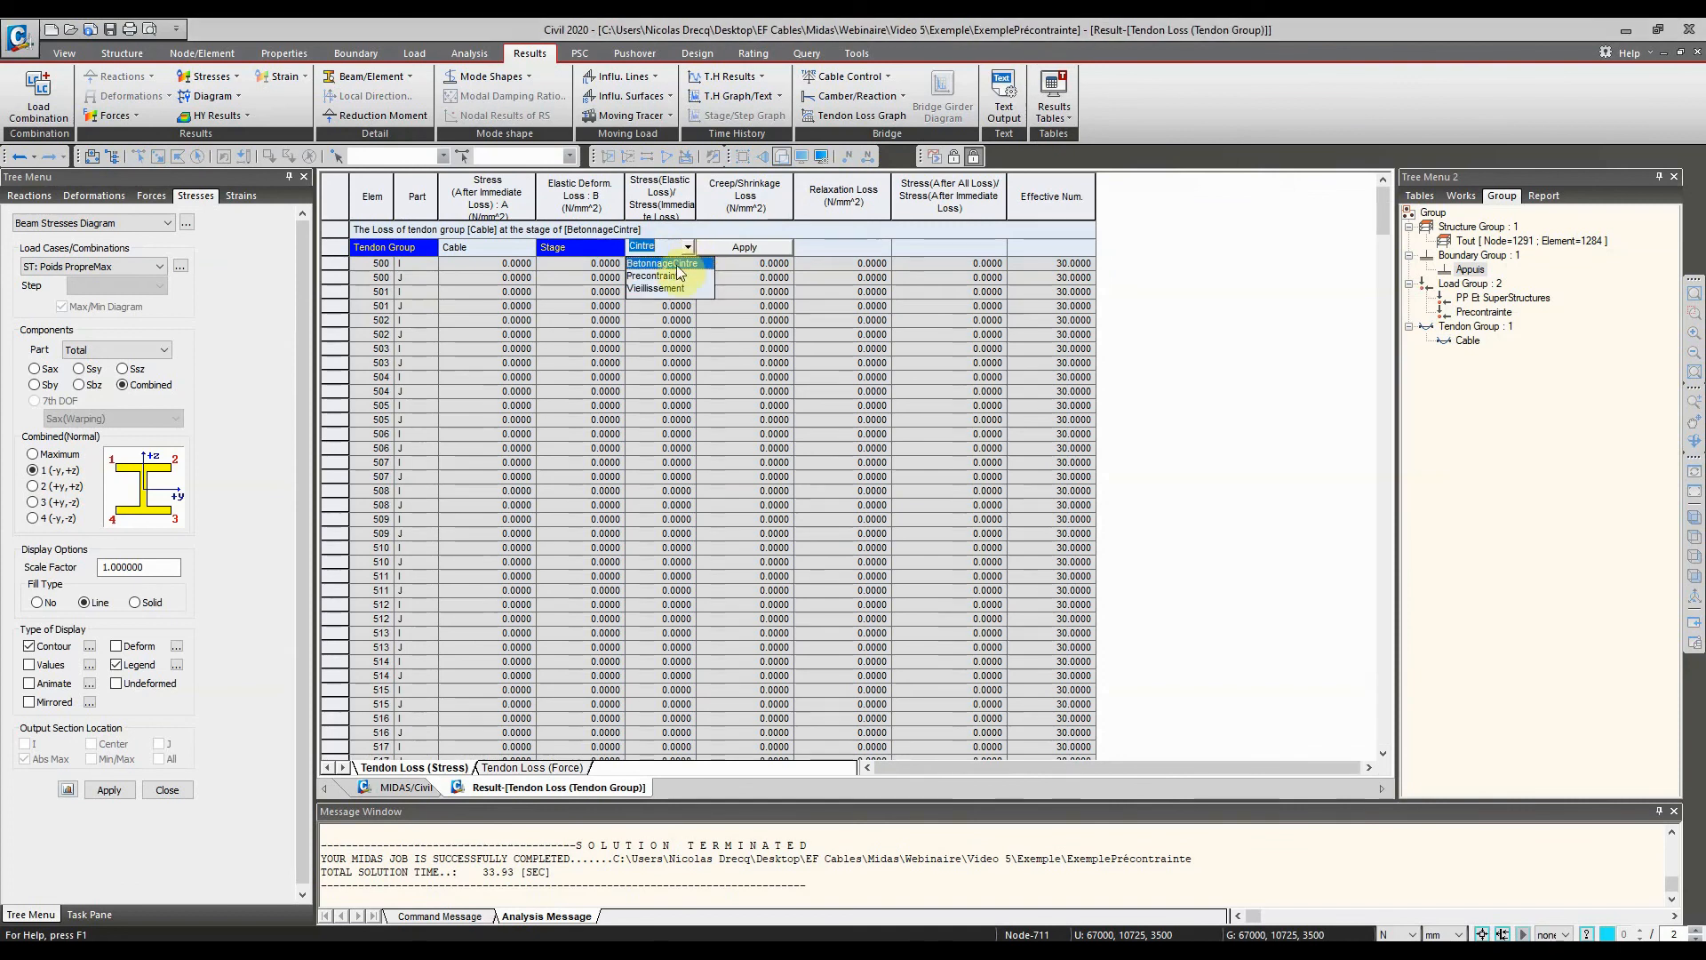
pyautogui.click(665, 277)
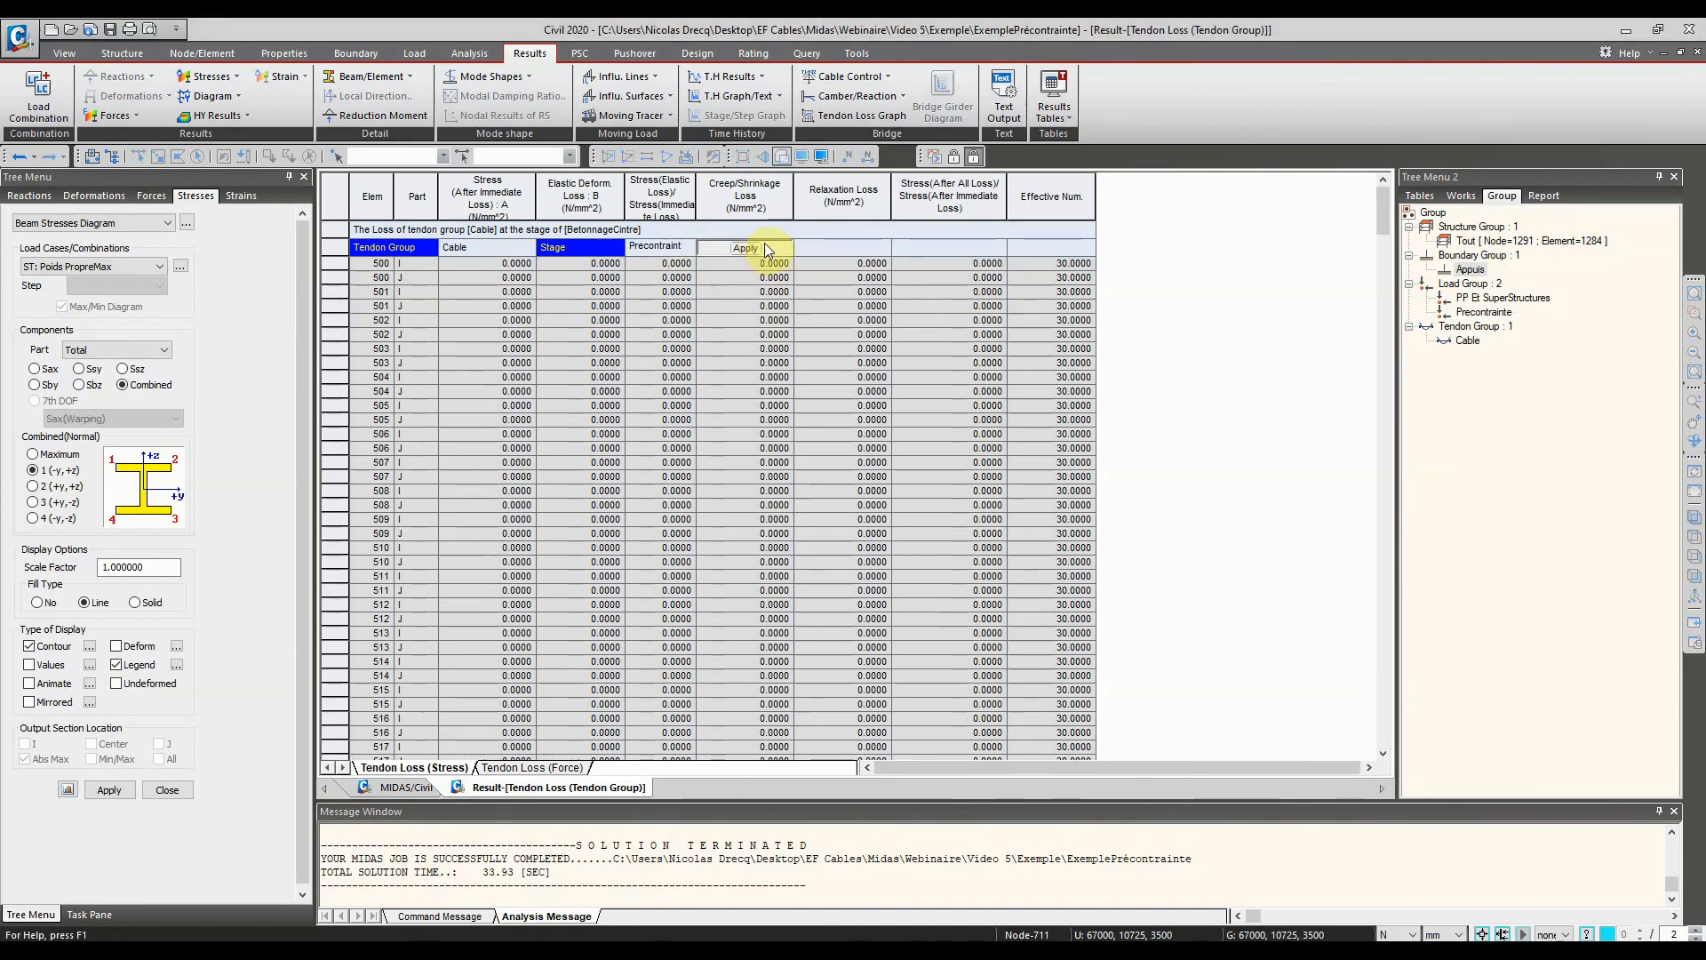
pyautogui.click(758, 247)
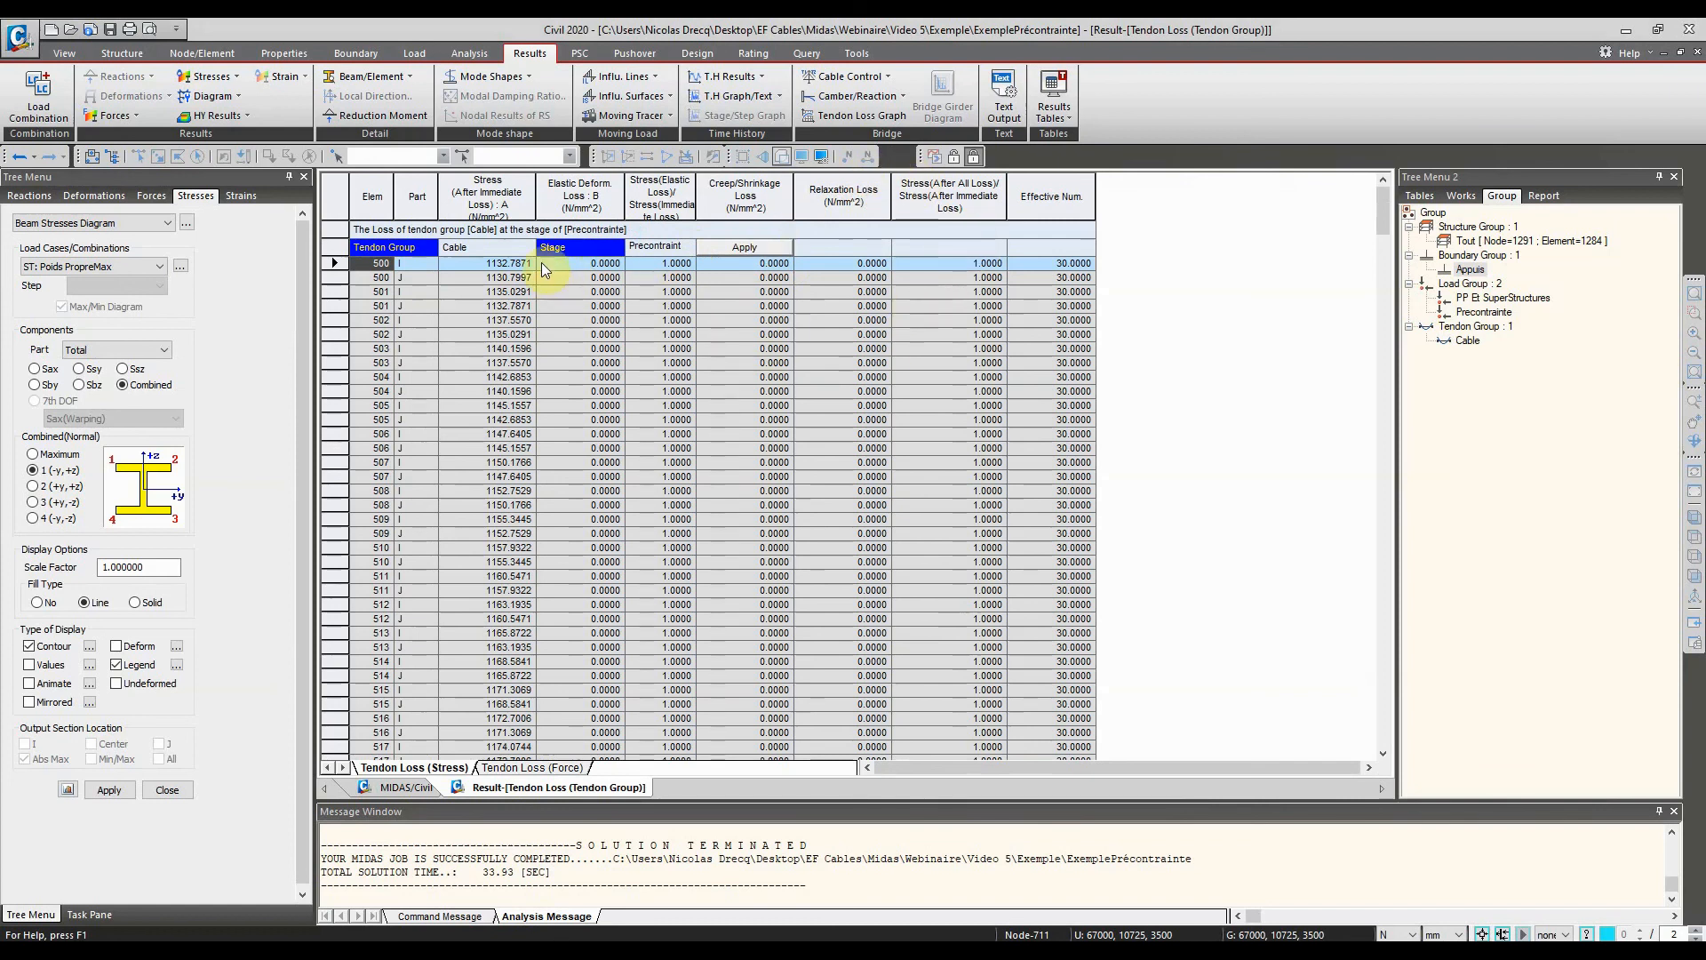
pyautogui.scroll(-13, 511, 471)
pyautogui.scroll(8, 514, 471)
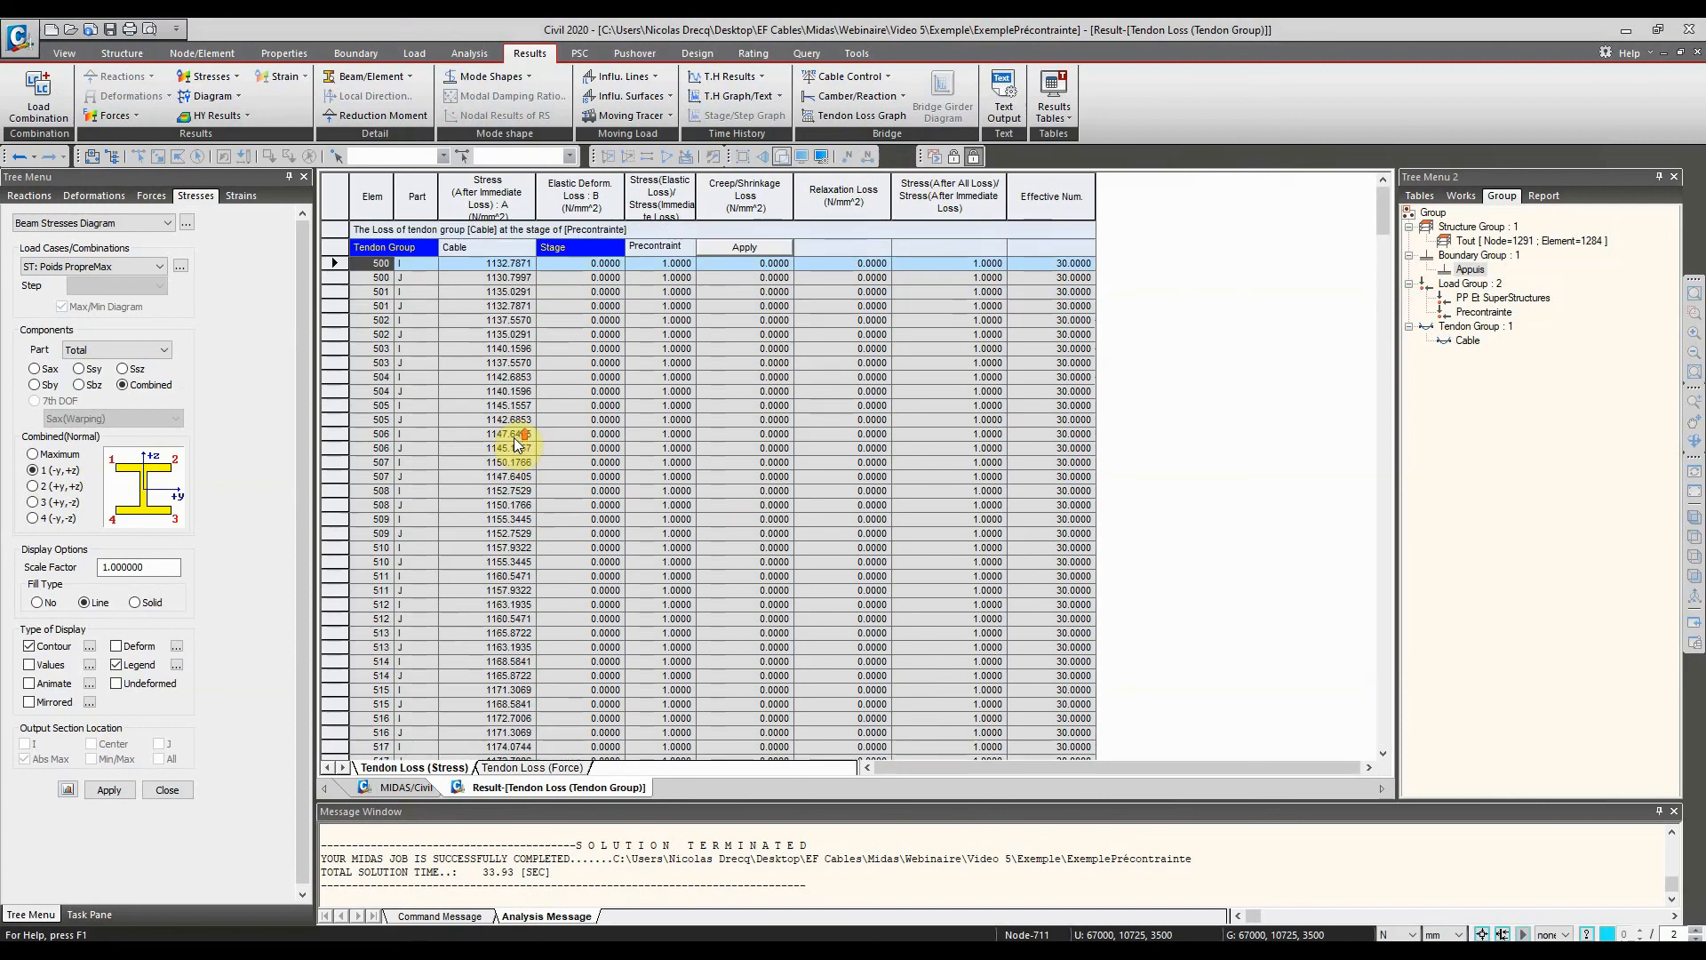
# Show the Cable group's tendon stress losses at the Vieillissement stage, examine the values across all elements, and close the table
pyautogui.click(680, 249)
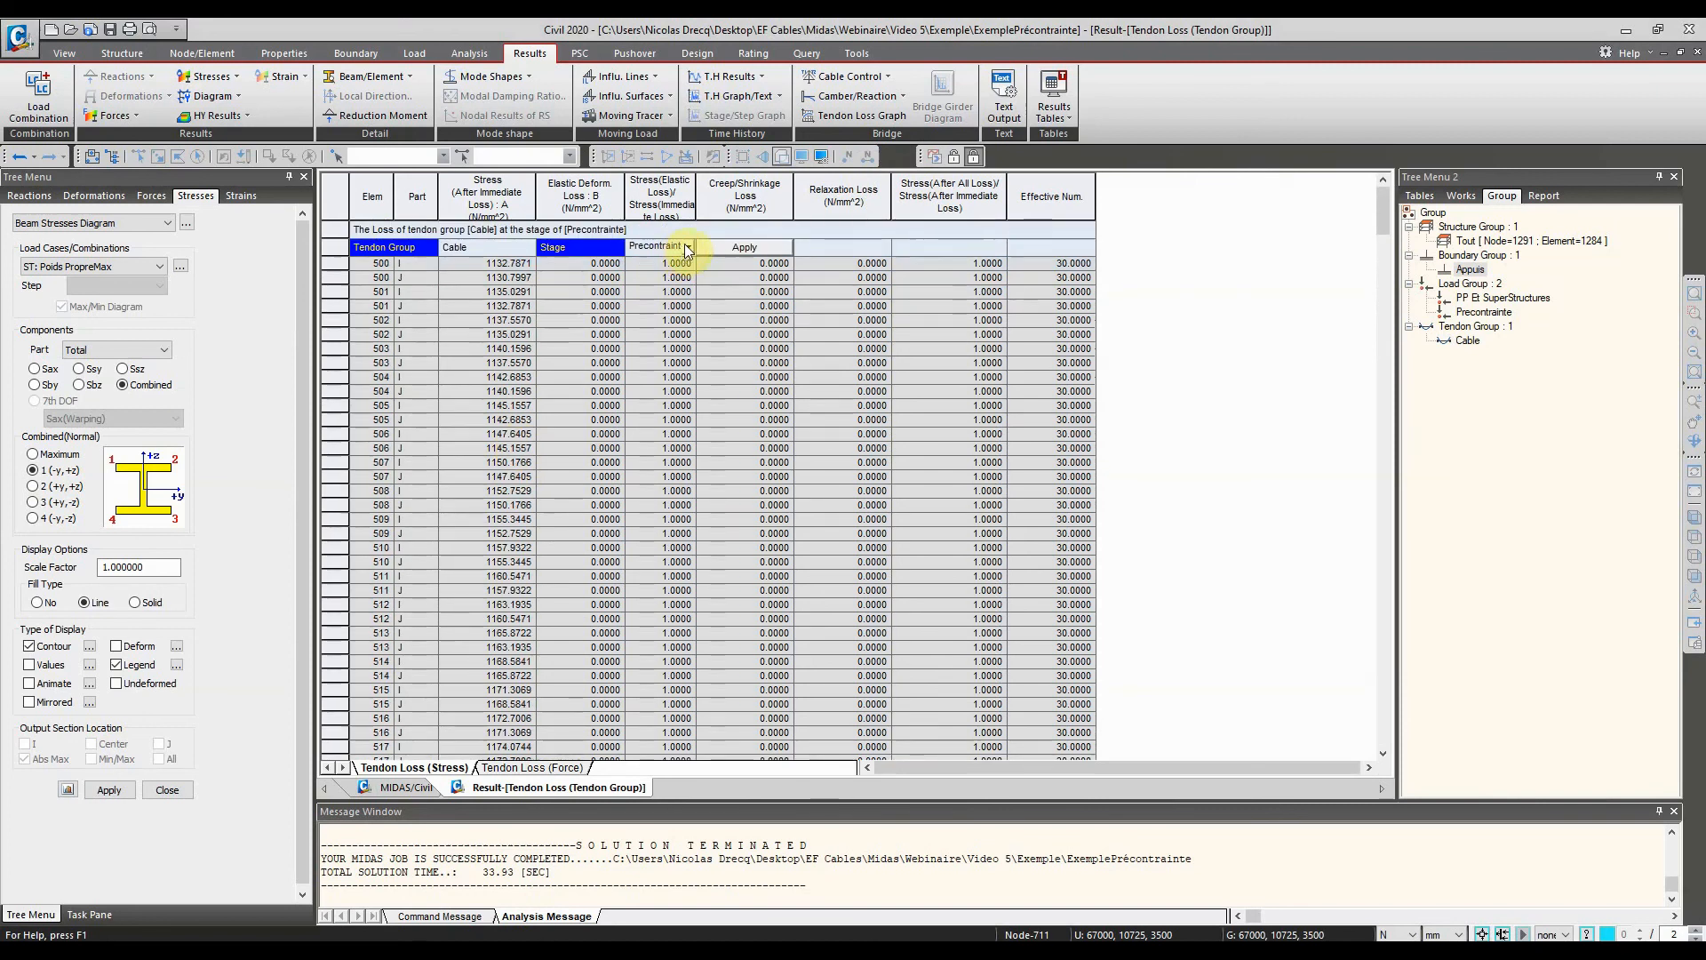
pyautogui.click(687, 247)
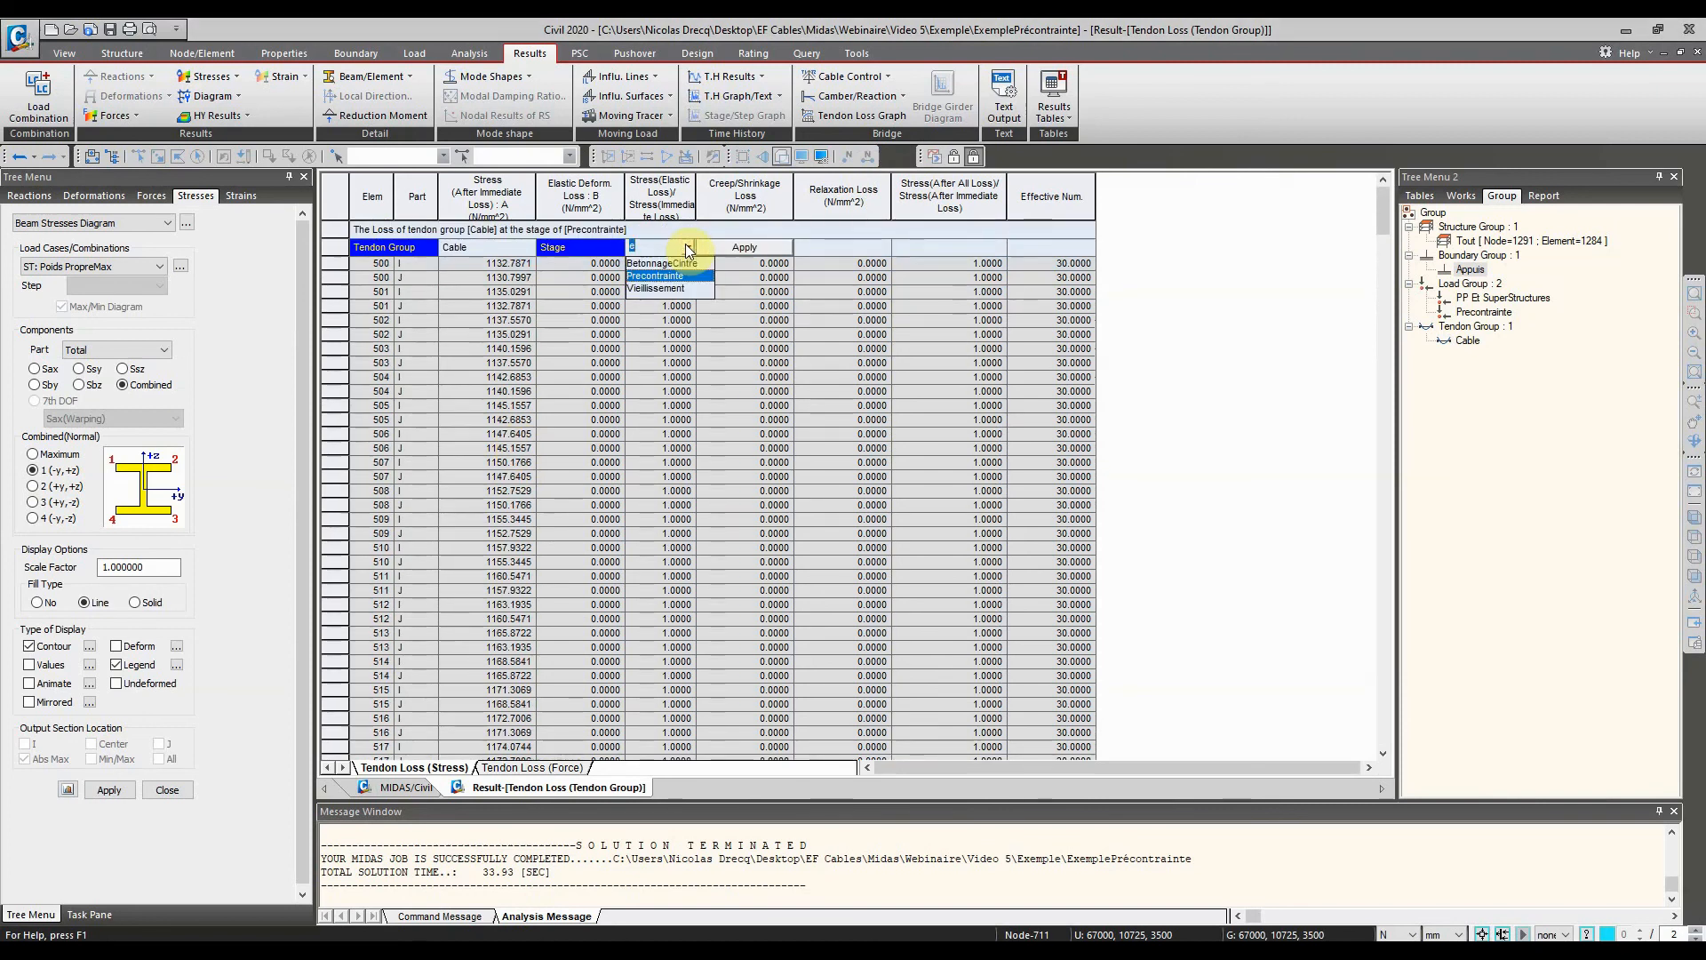
pyautogui.click(662, 289)
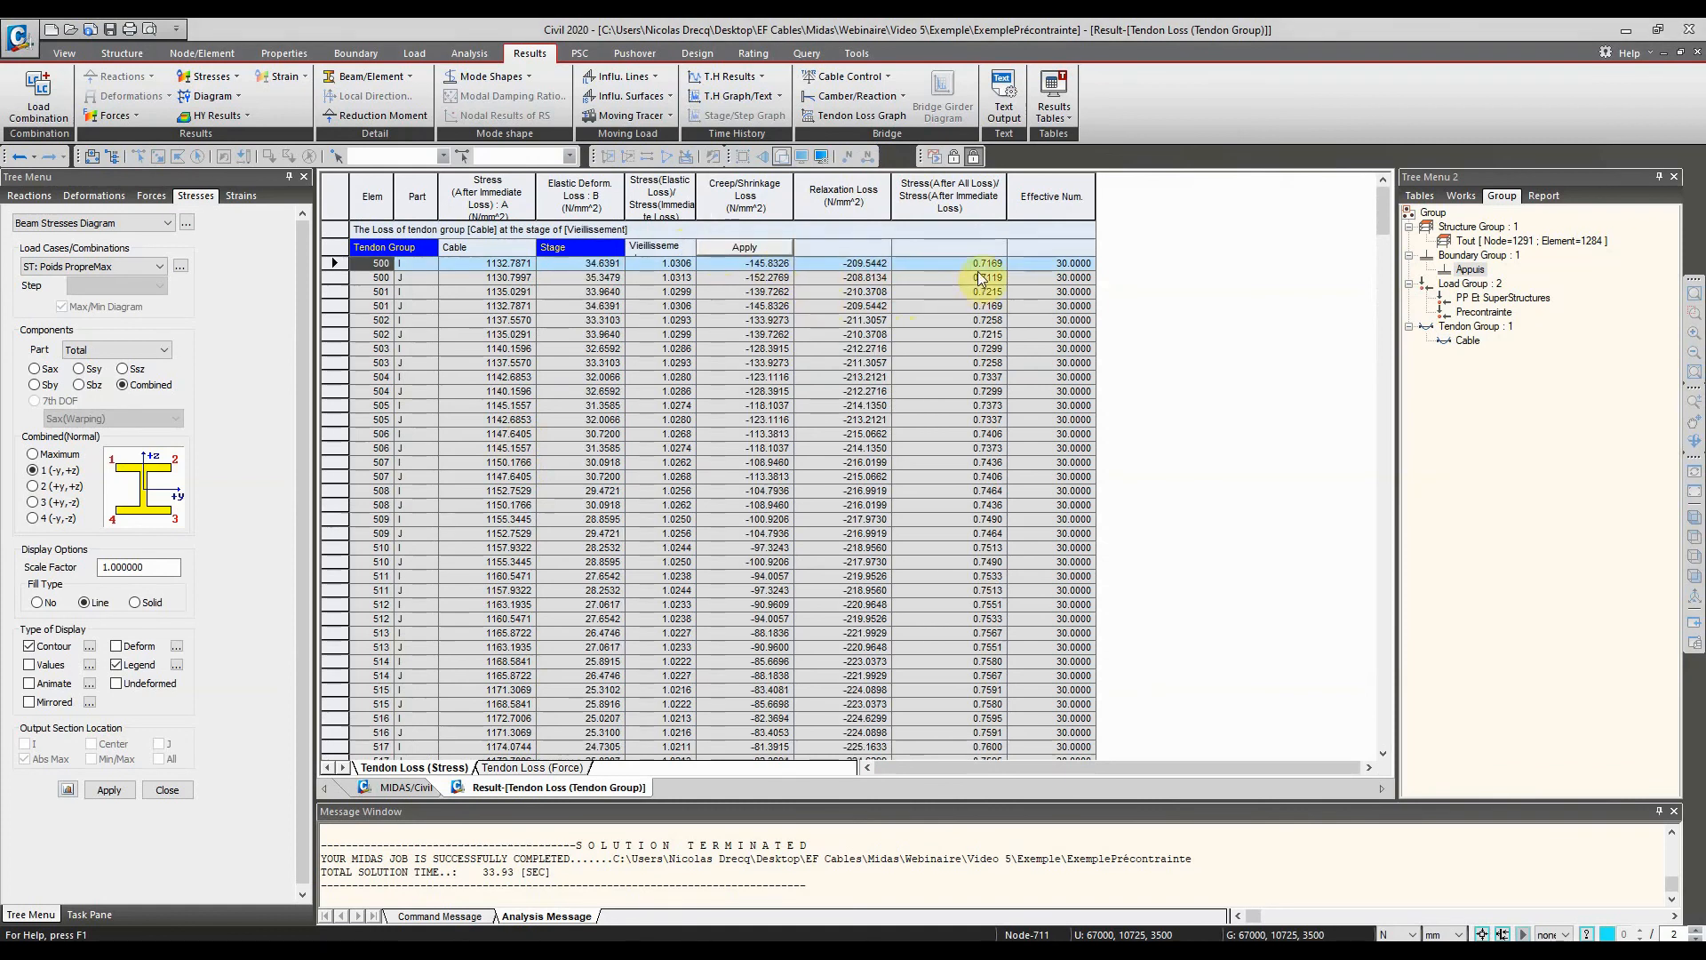
pyautogui.scroll(-15, 996, 458)
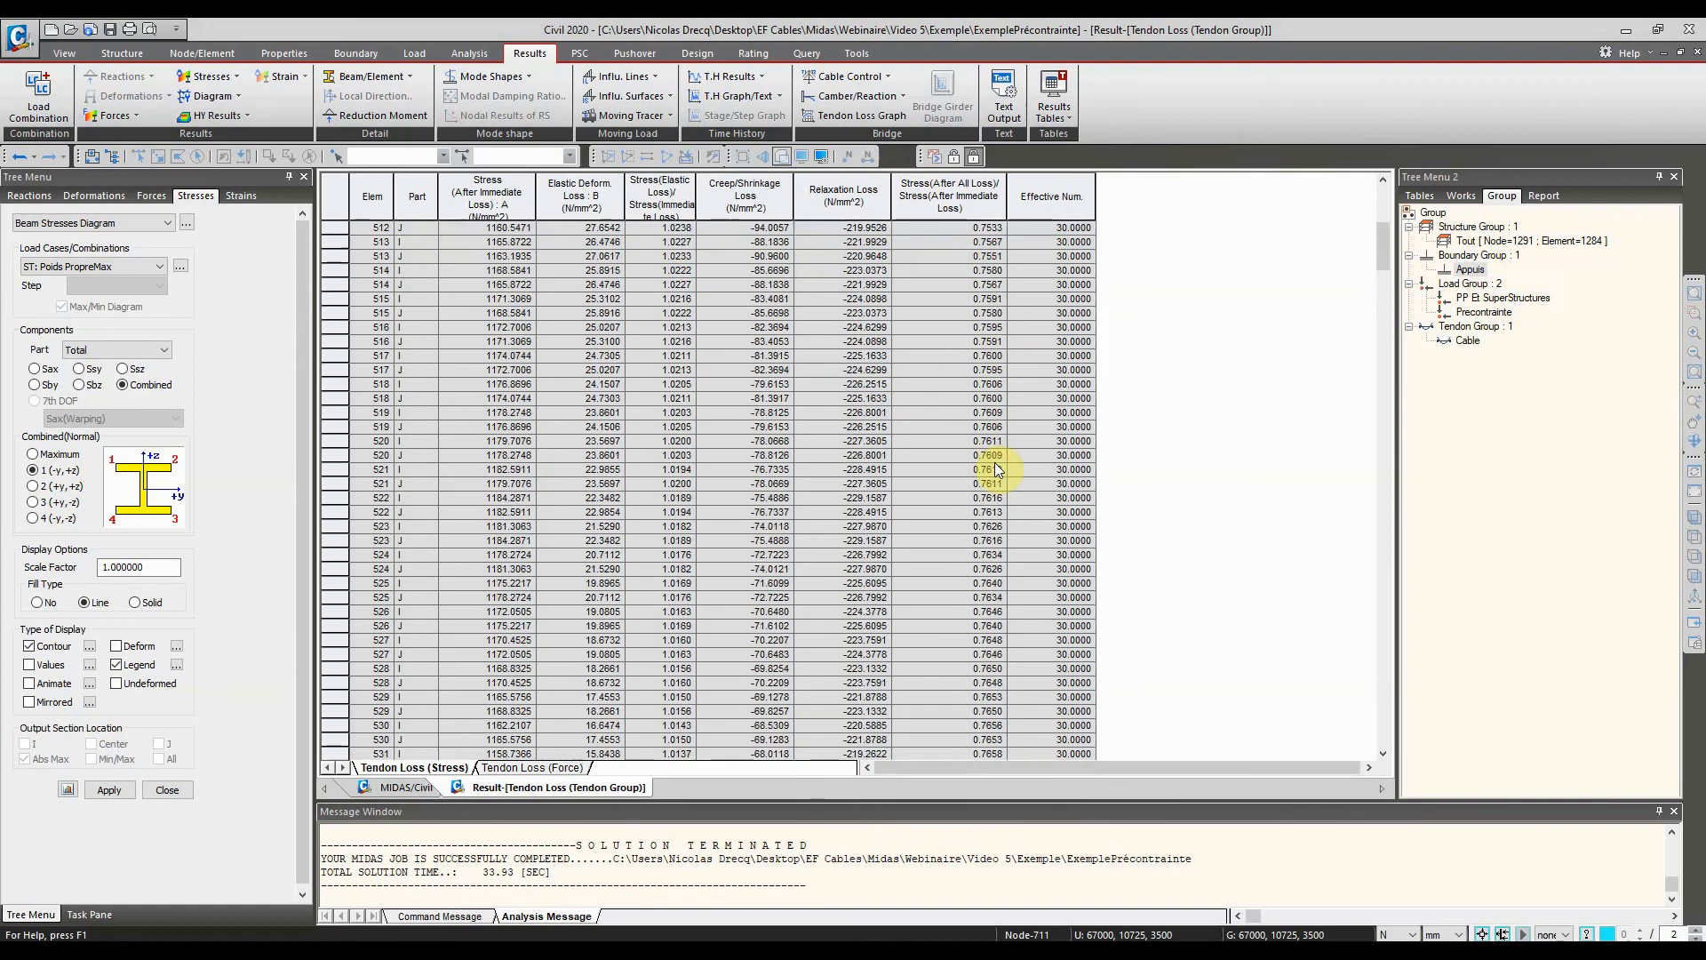
pyautogui.scroll(-20, 1000, 467)
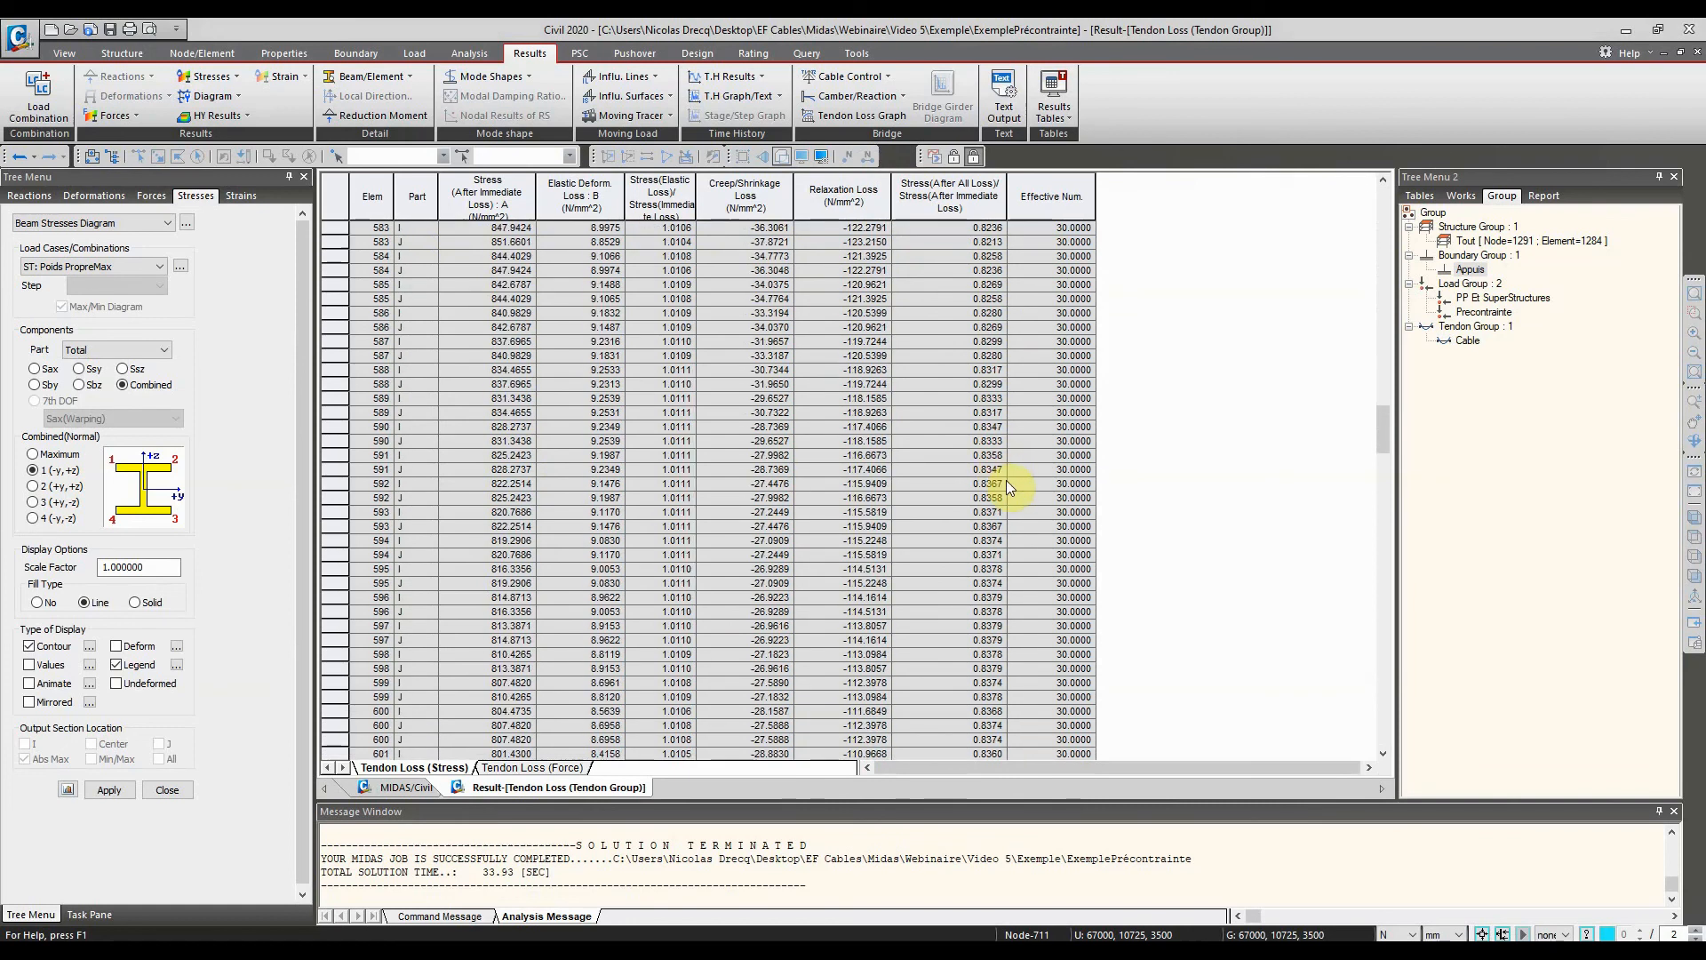
pyautogui.scroll(-20, 1000, 473)
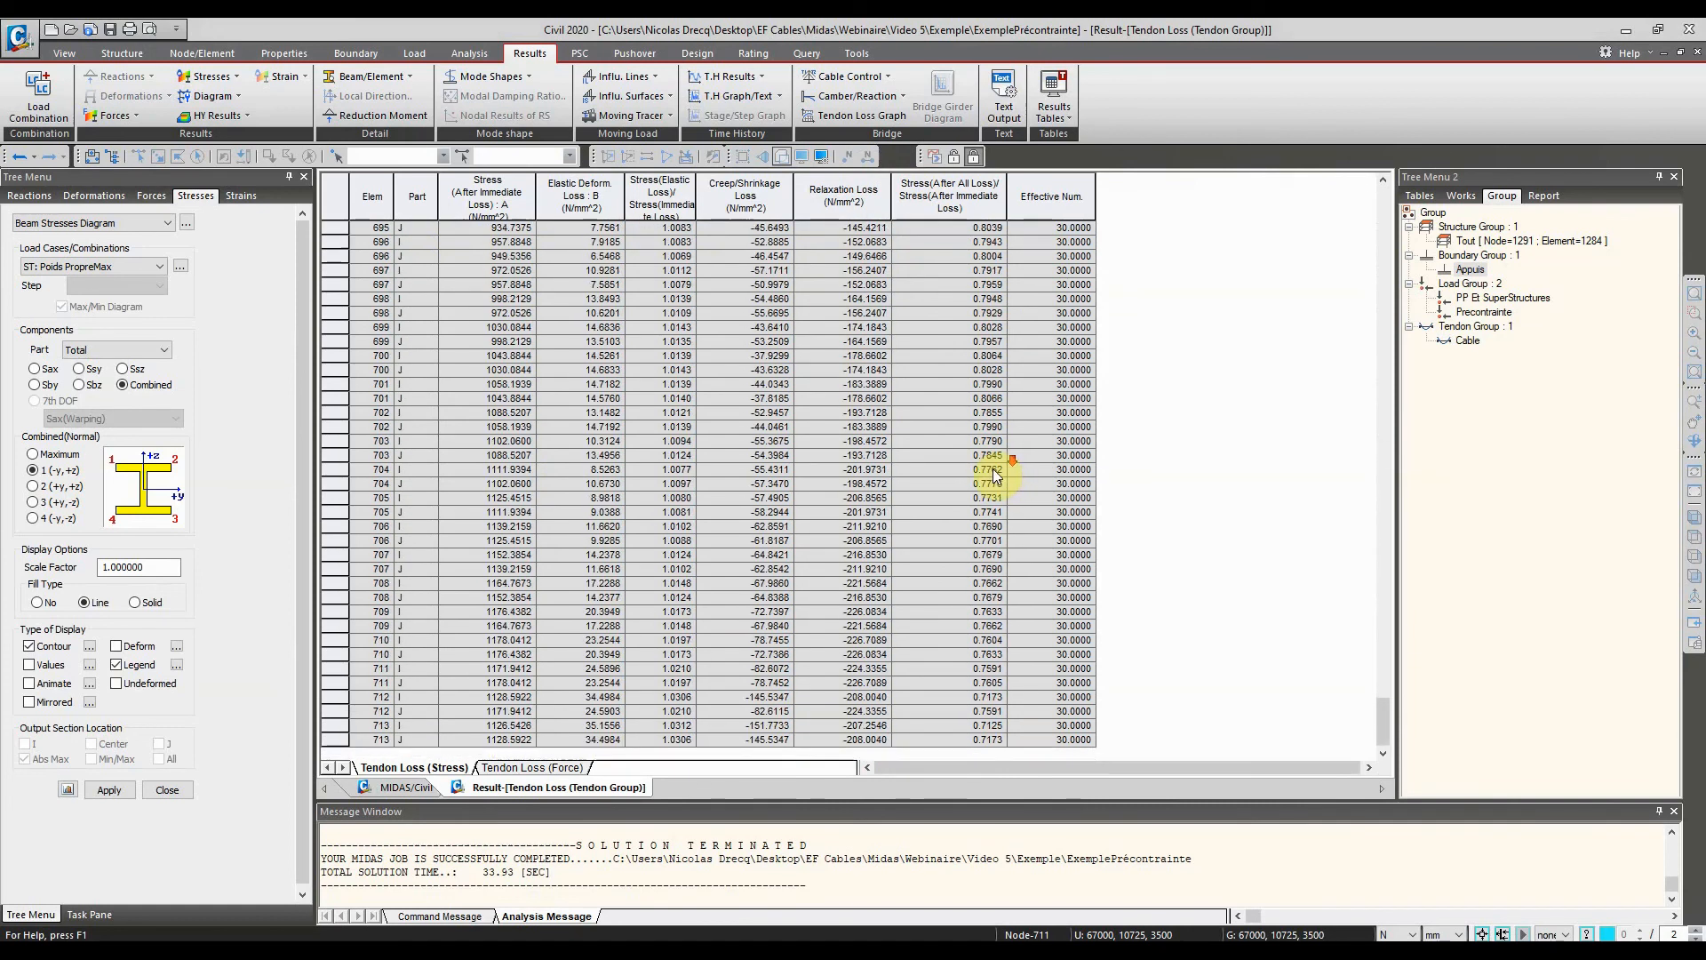
pyautogui.scroll(20, 989, 473)
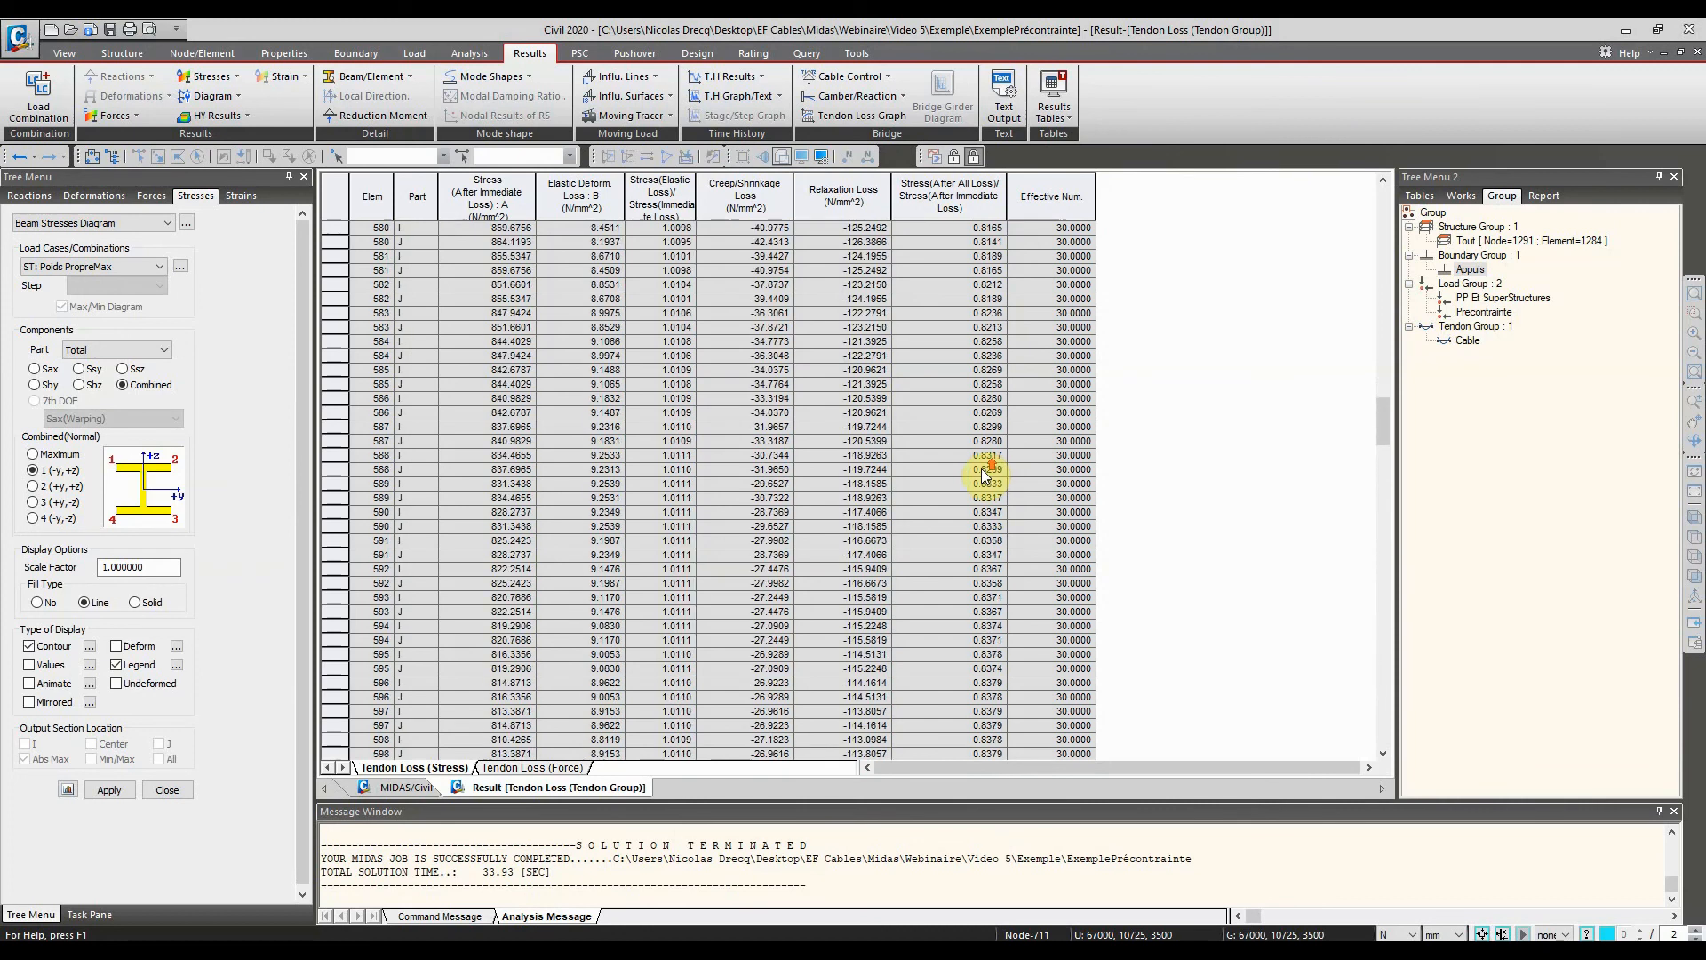
pyautogui.scroll(20, 982, 475)
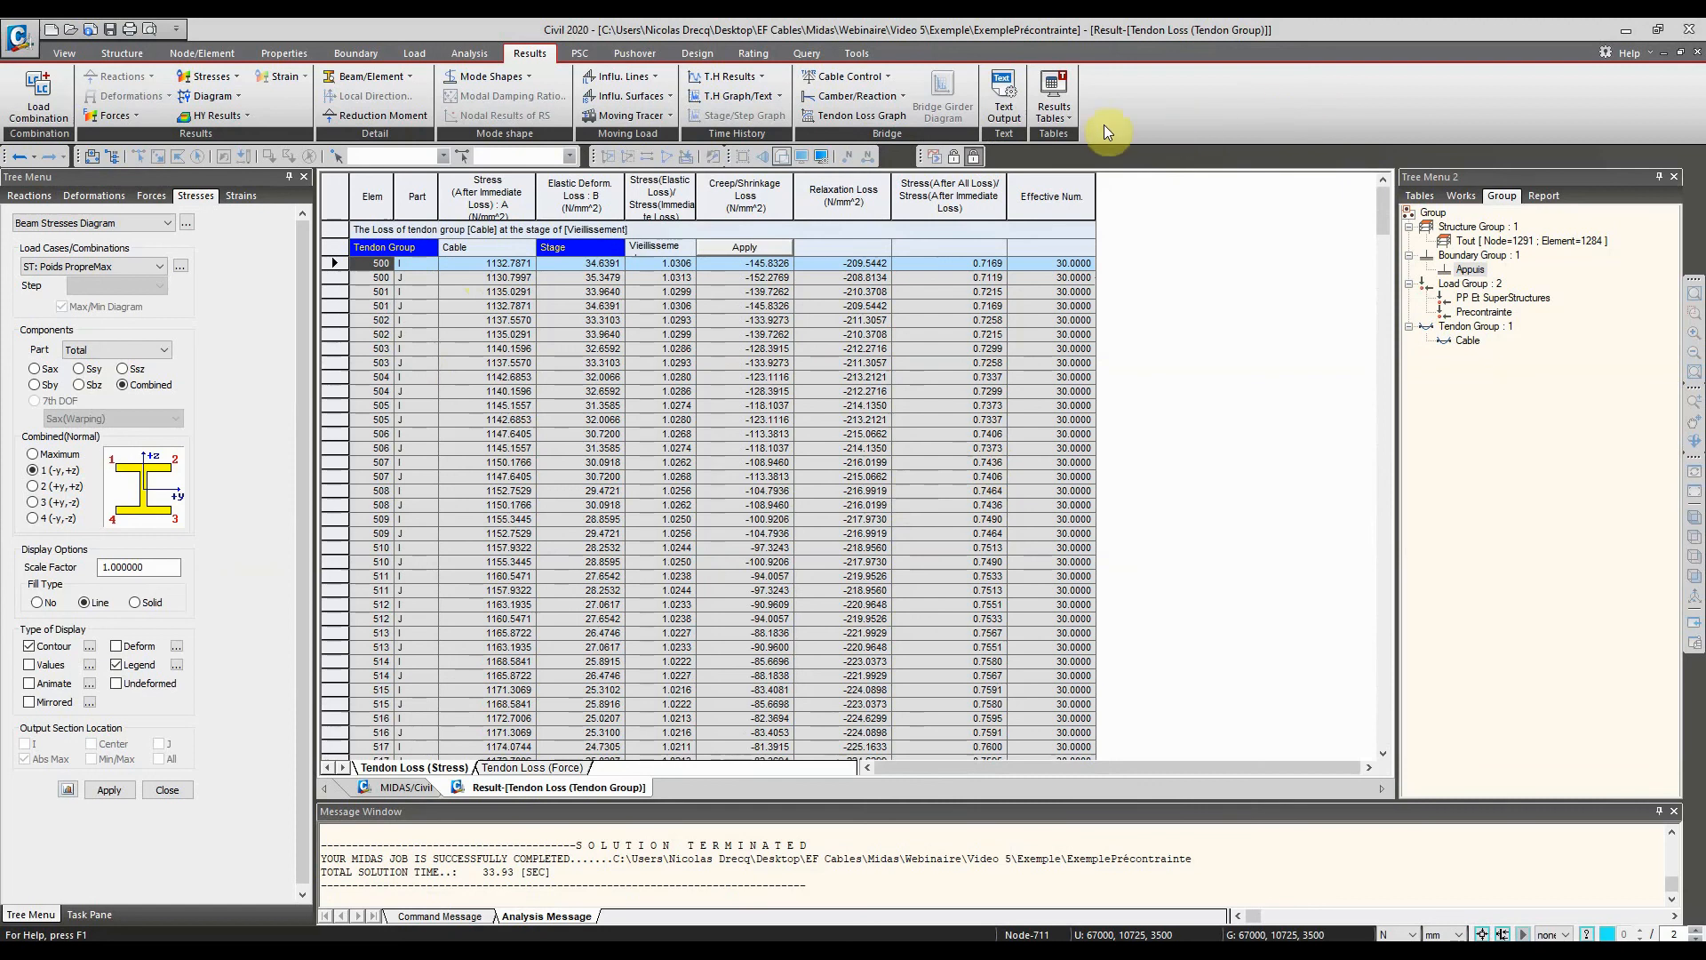
pyautogui.click(1697, 52)
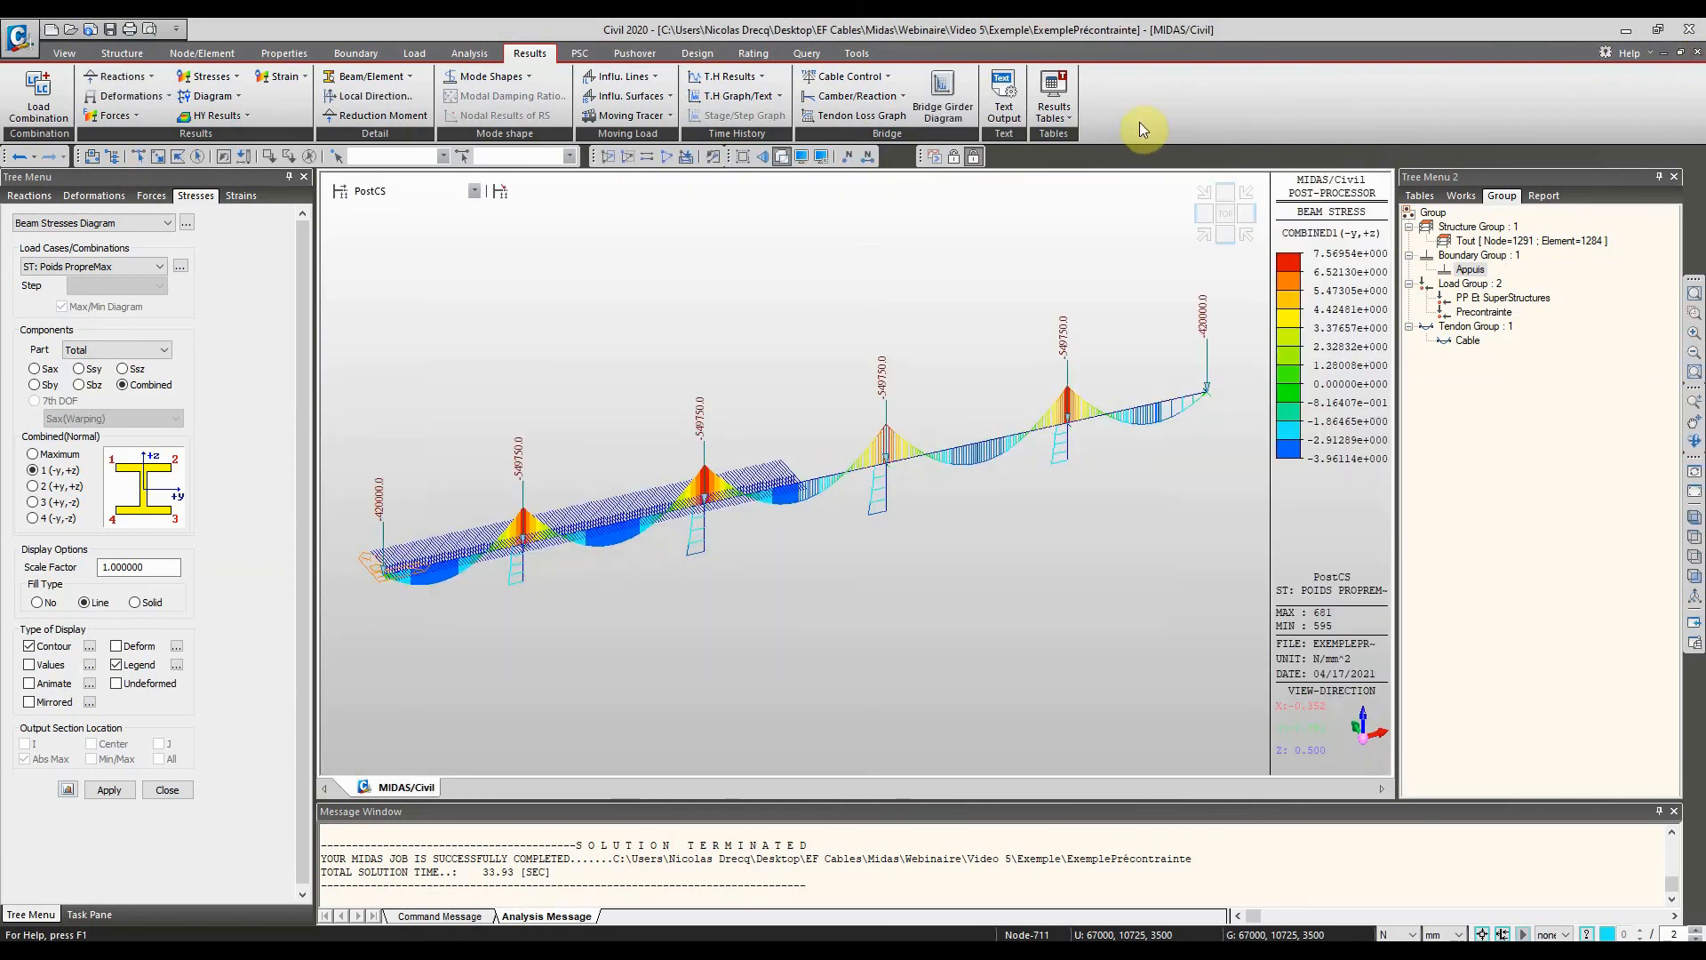
# Look over the available tendon result tables and the PSC design commands
pyautogui.click(1049, 112)
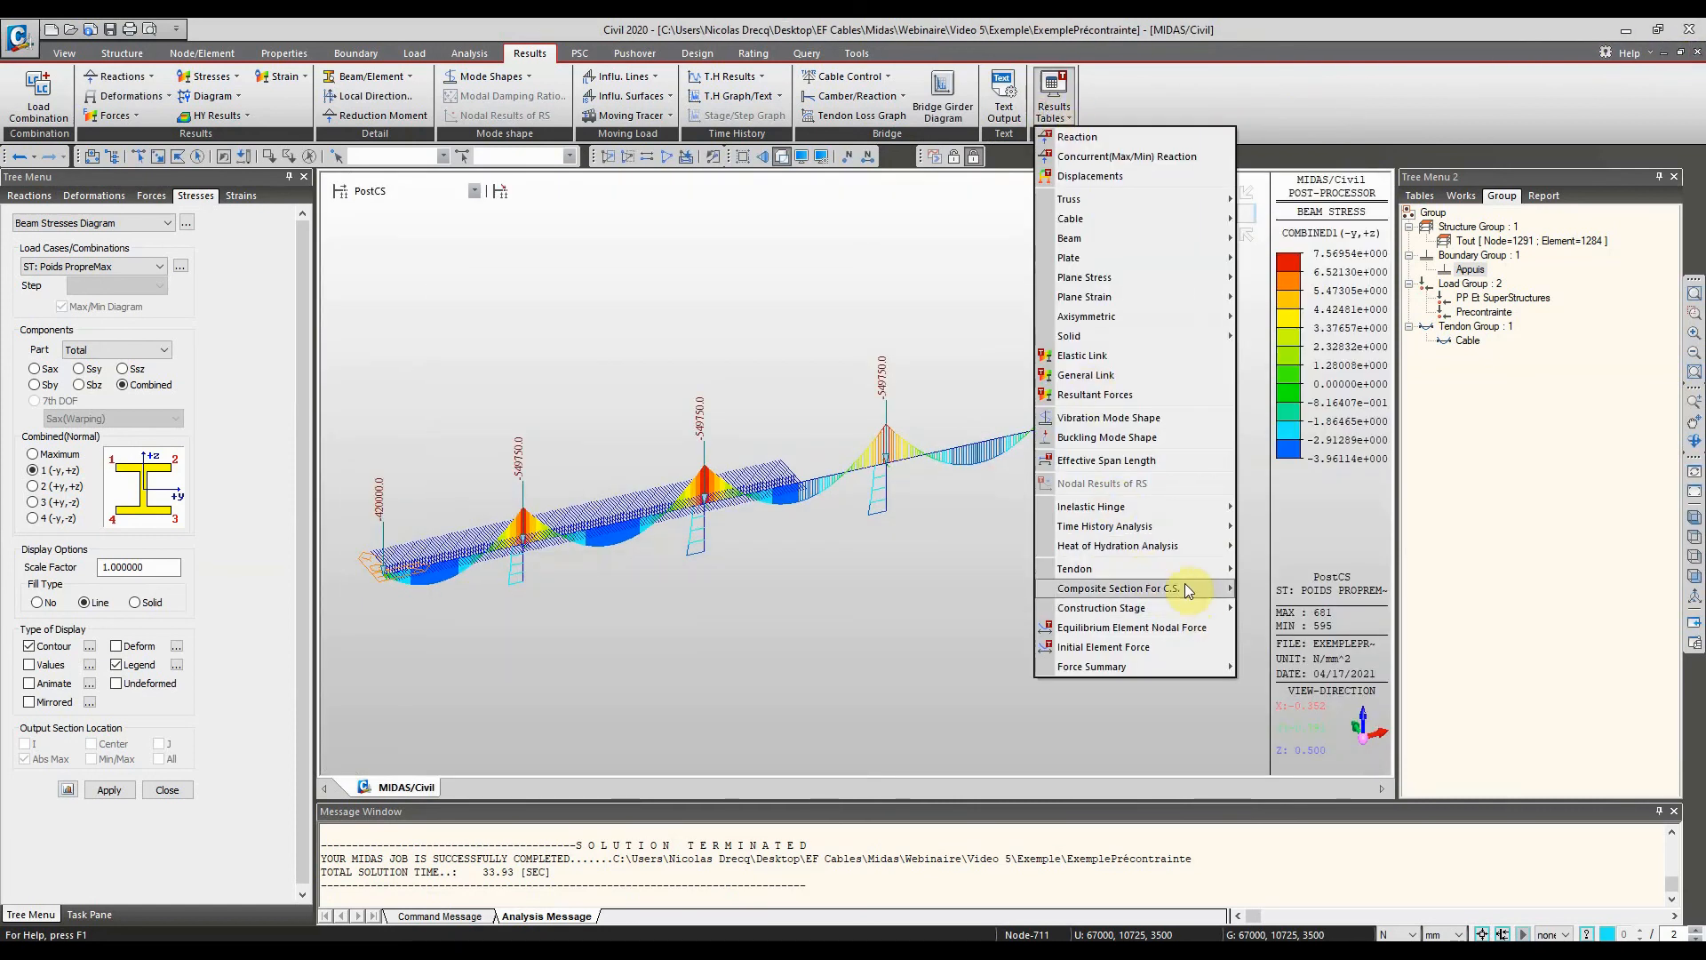
pyautogui.moveTo(1193, 567)
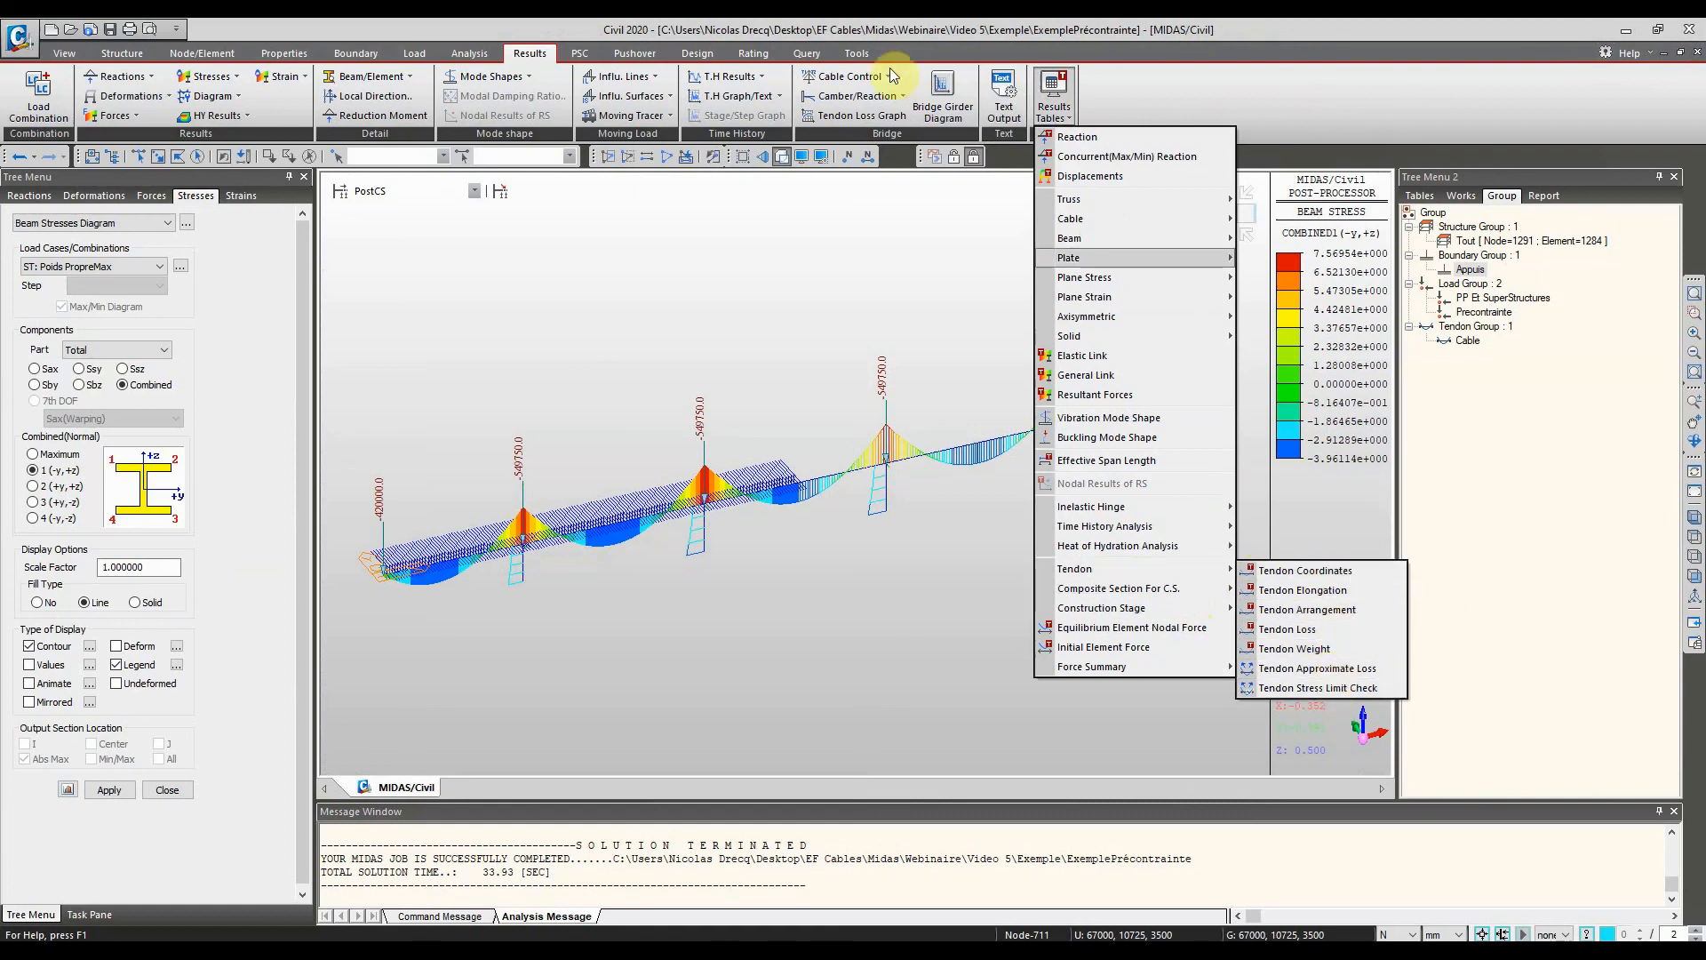
pyautogui.click(577, 53)
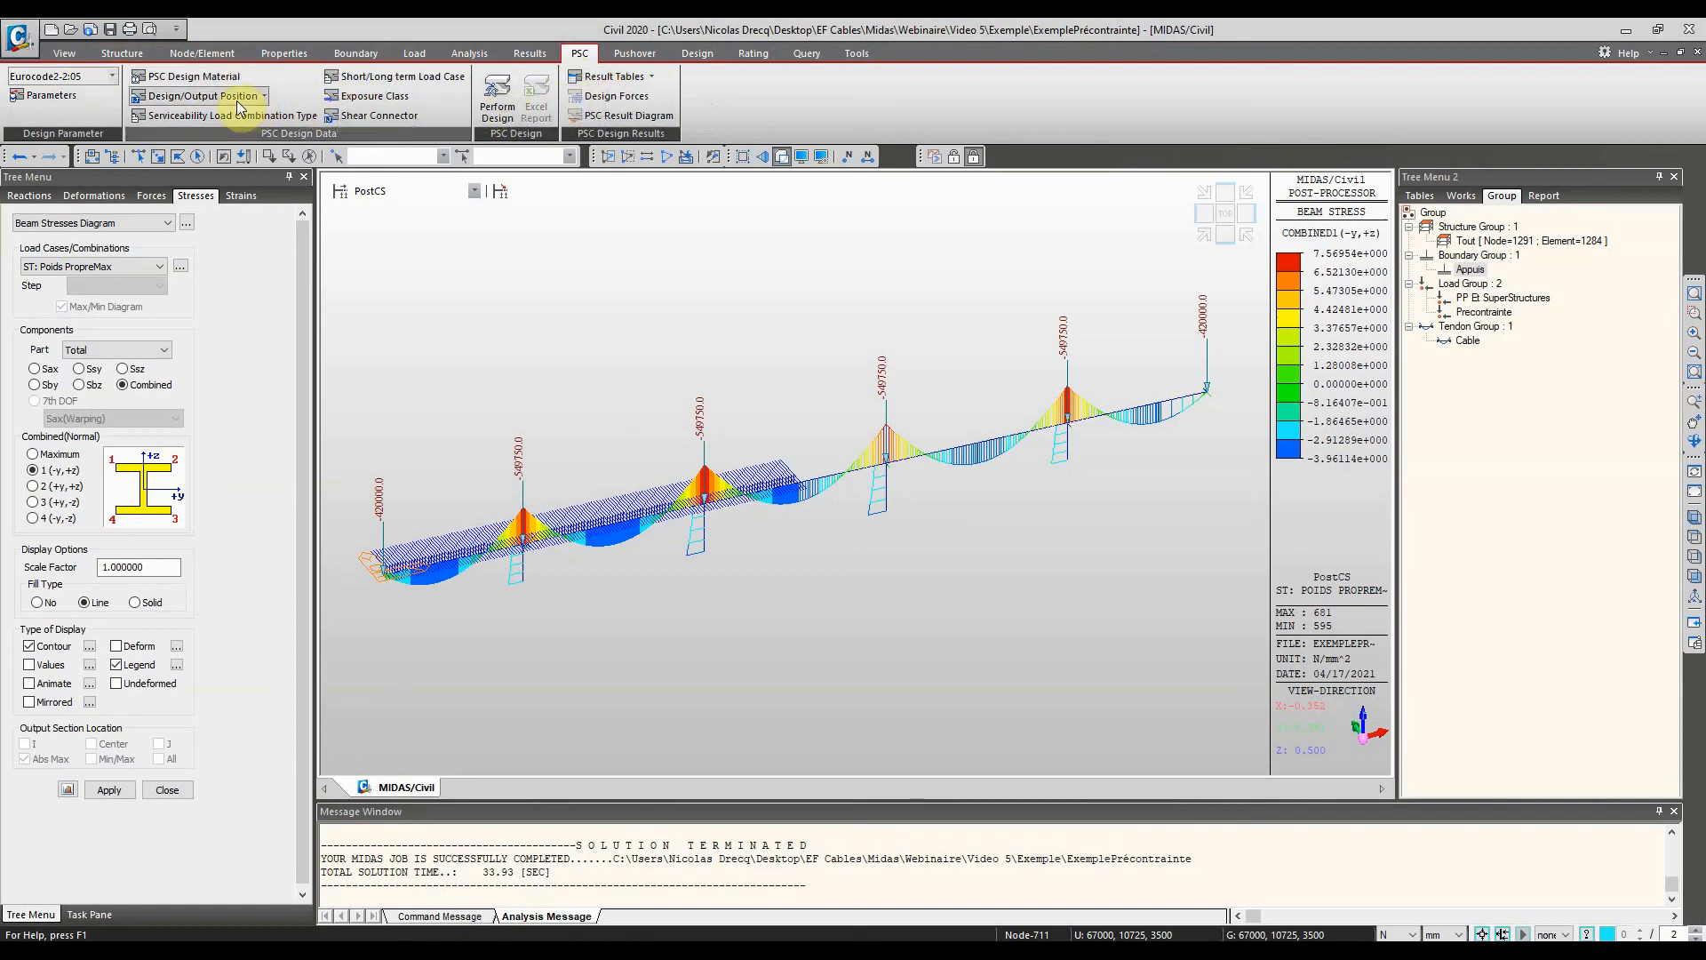
pyautogui.keyDown('ctrl'); pyautogui.moveTo(770, 253); pyautogui.dragTo(766, 233, button='middle'); pyautogui.keyUp('ctrl')
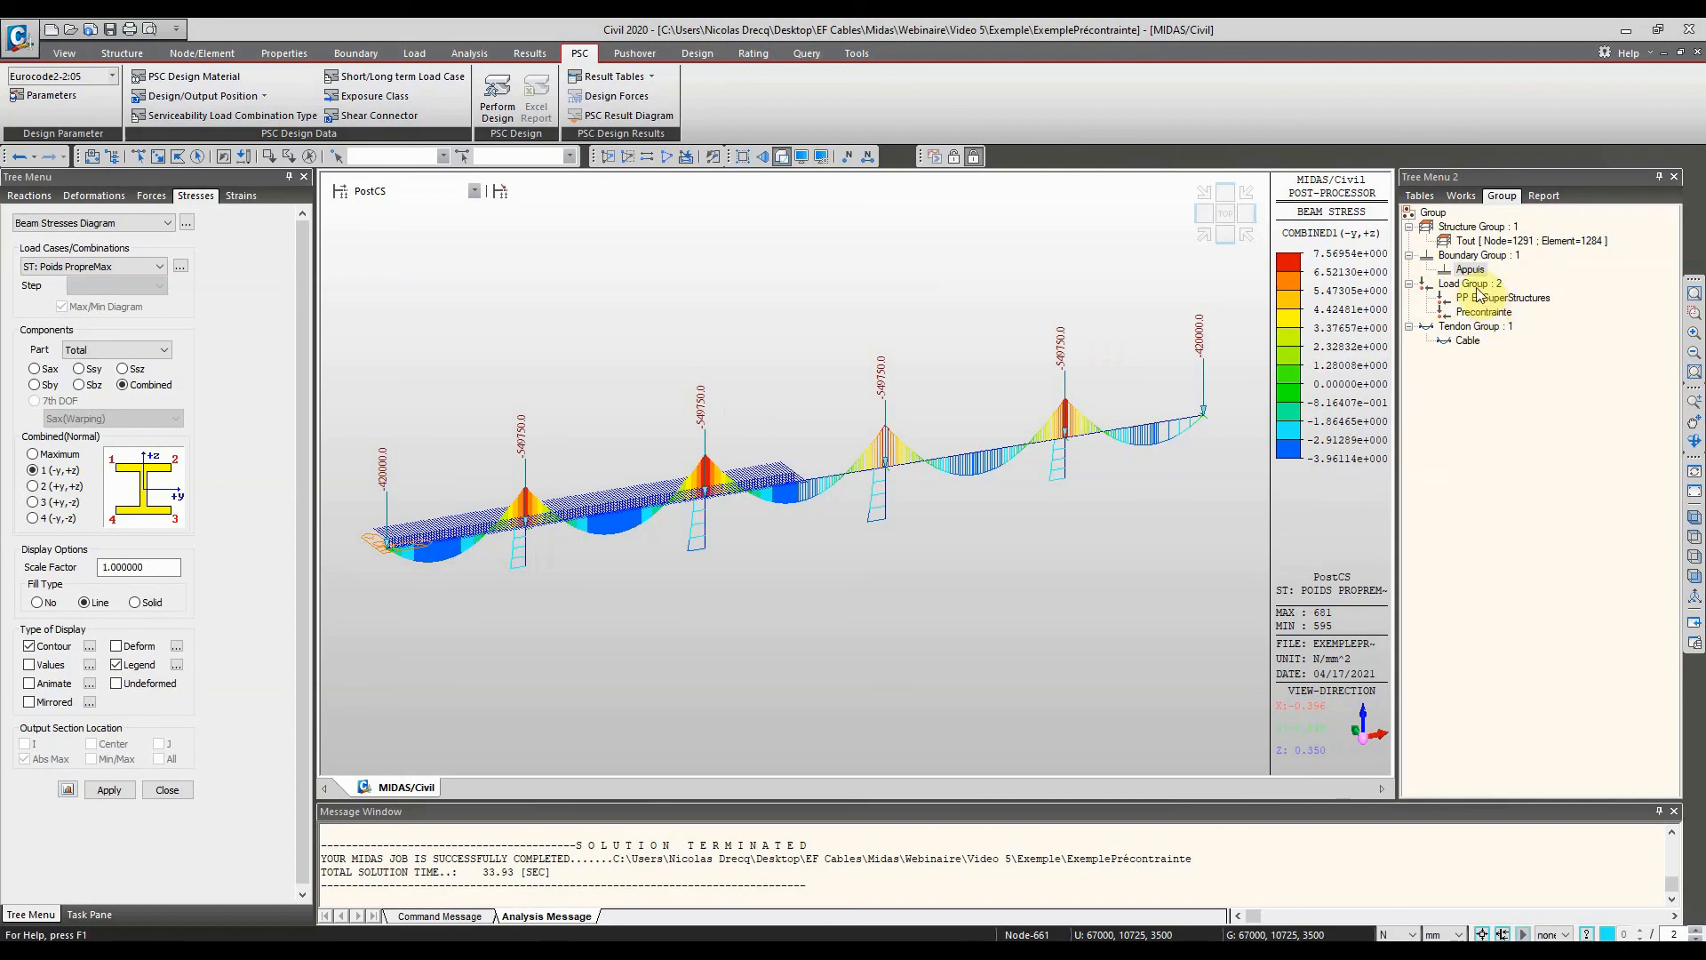
pyautogui.moveTo(723, 328)
pyautogui.mouseDown(button='middle')
pyautogui.moveTo(674, 305)
pyautogui.moveTo(724, 297)
pyautogui.moveTo(720, 338)
pyautogui.mouseUp(button='middle')
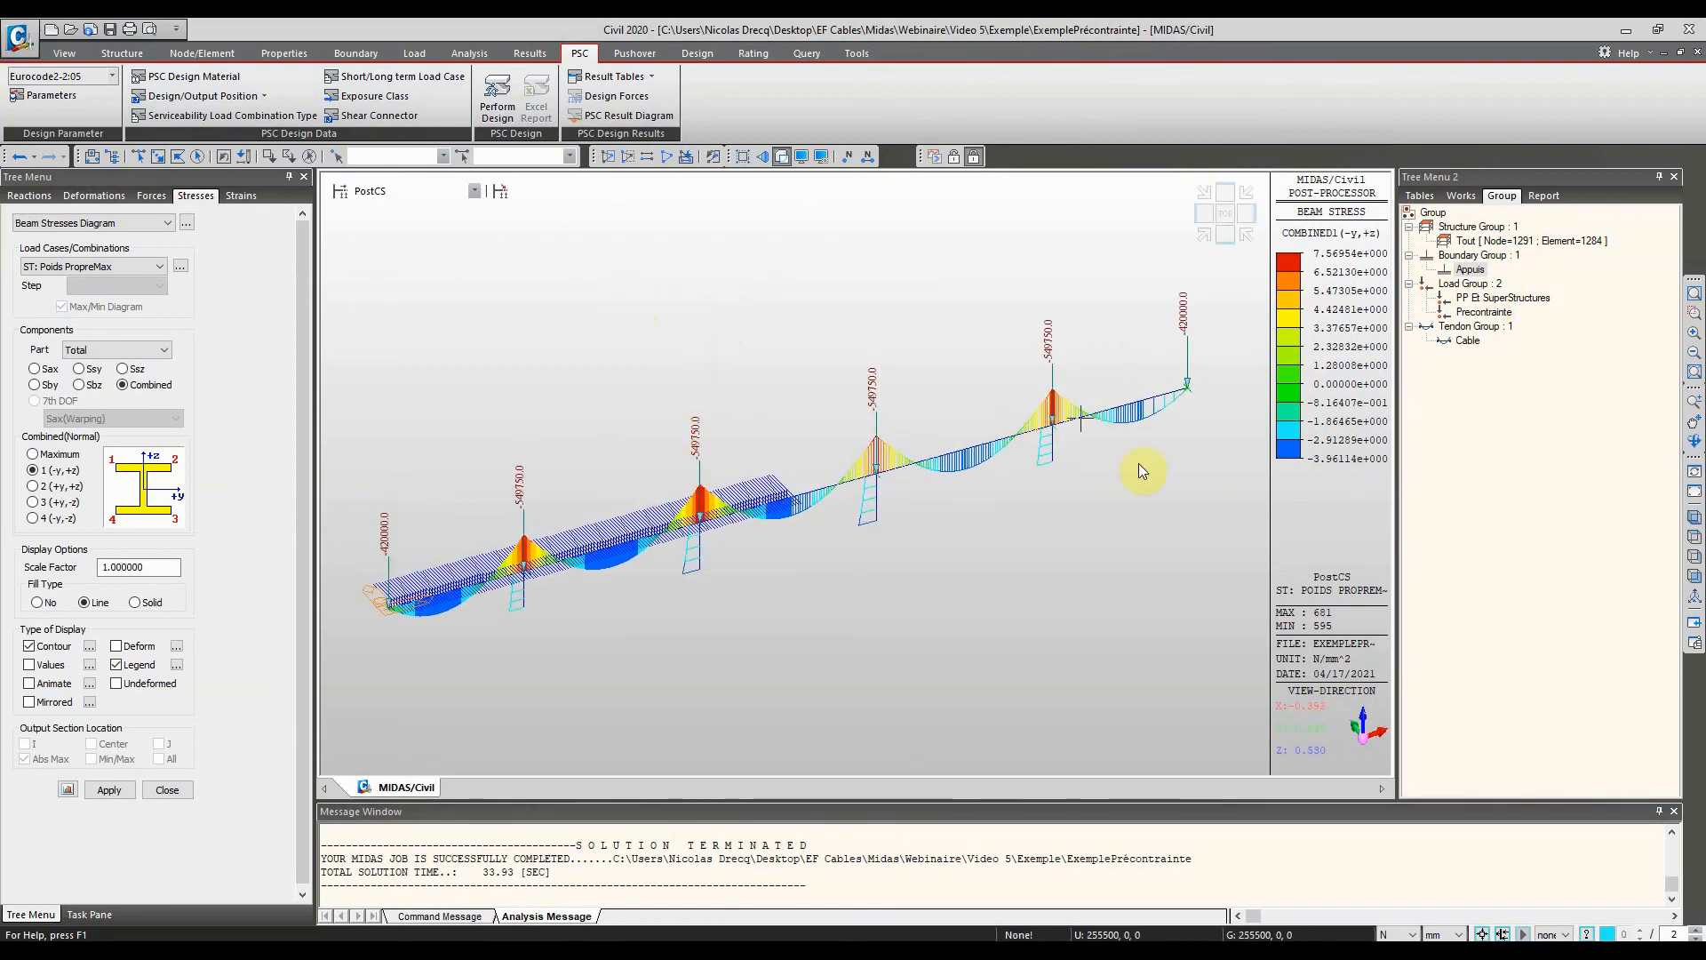
pyautogui.keyDown('ctrl'); pyautogui.moveTo(1036, 578); pyautogui.dragTo(1049, 562, button='middle'); pyautogui.keyUp('ctrl')
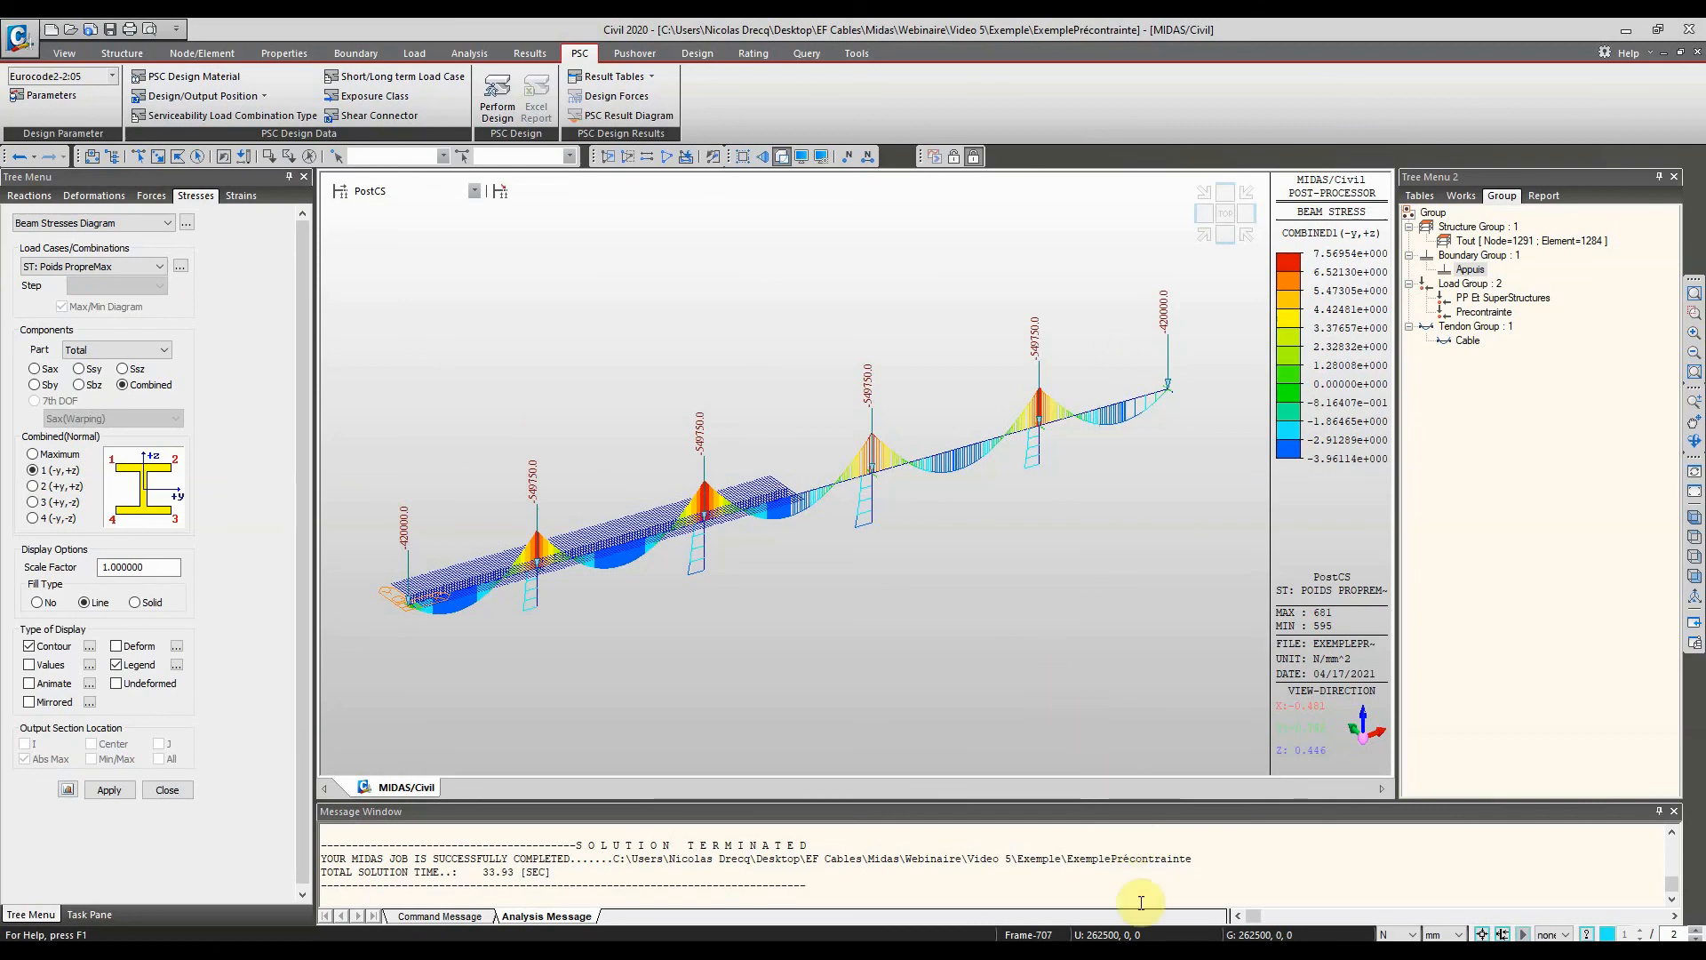
# Switch to the PowerPoint presentation and go to the "Contact et informations" slide
pyautogui.click(992, 953)
pyautogui.scroll(-1, 990, 613)
pyautogui.scroll(-5, 989, 612)
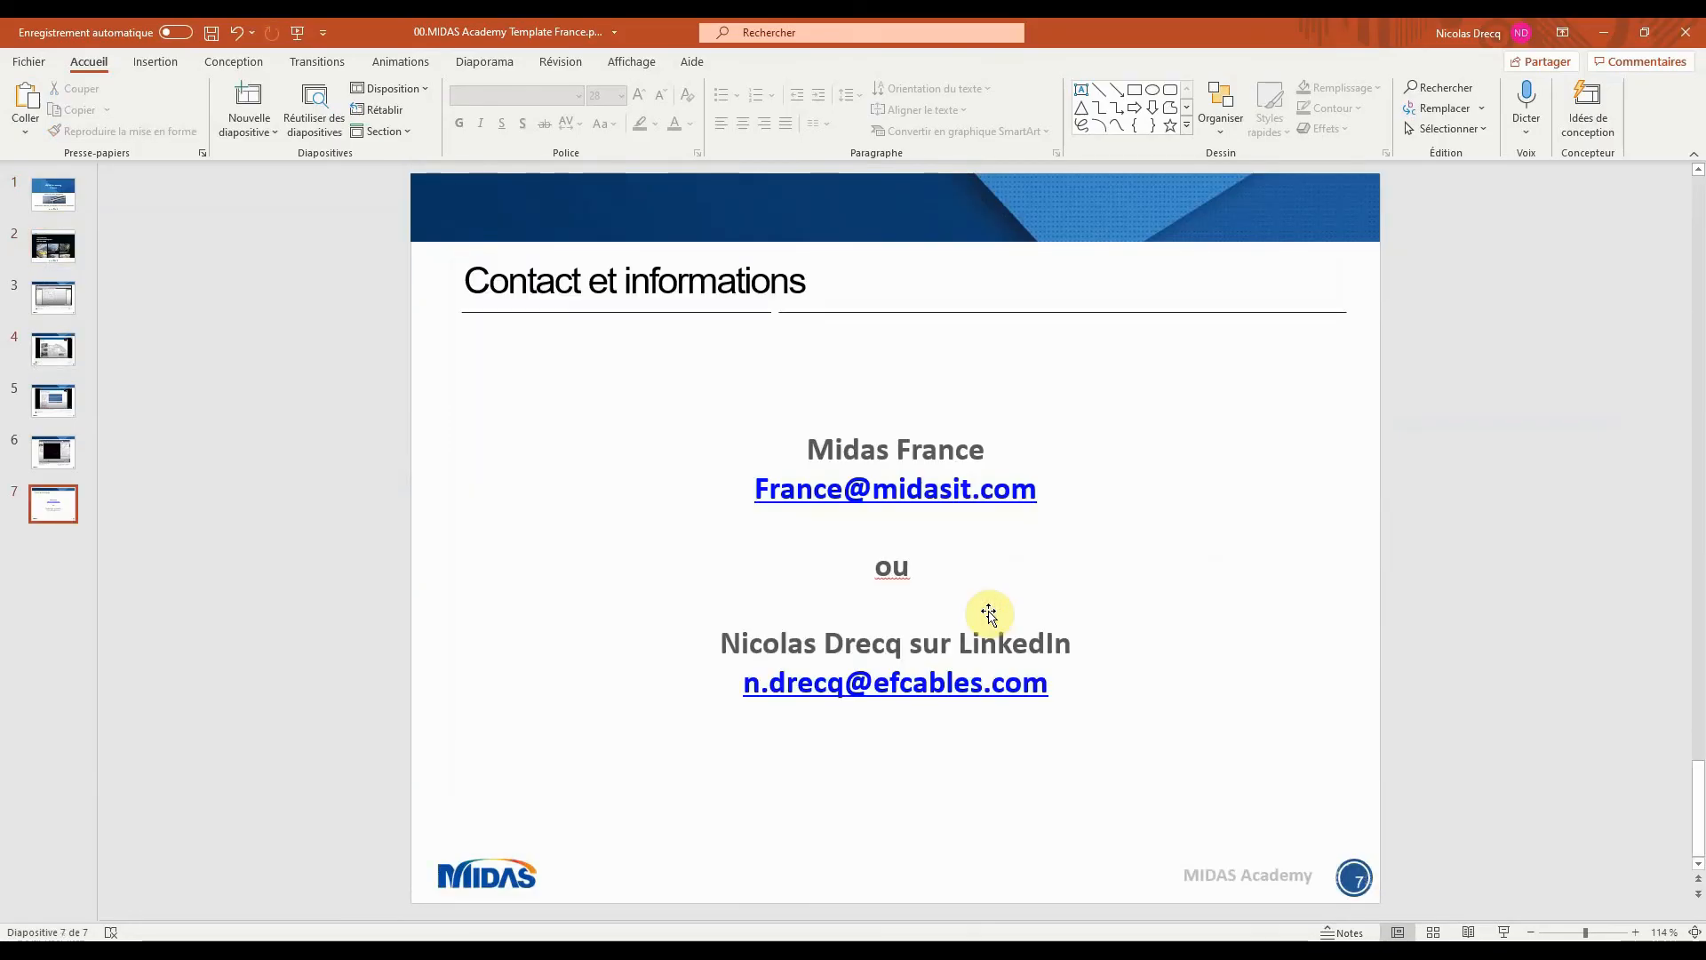